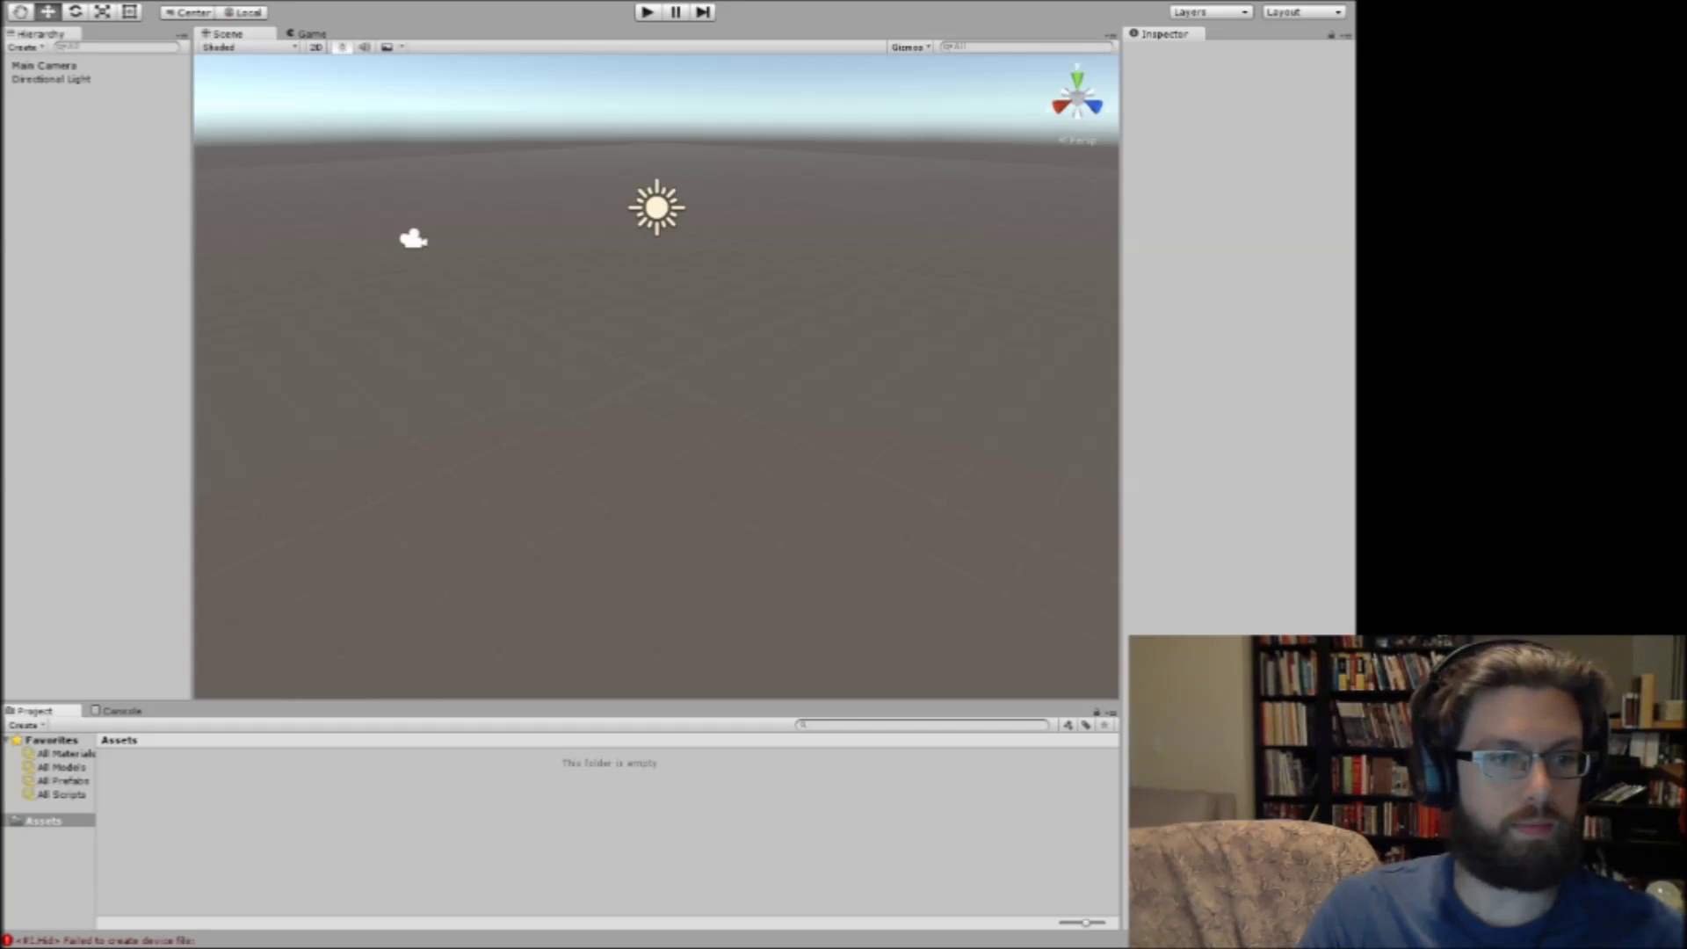
Inspect the Main Camera and Directional Light in the scene, and slightly narrow the Hierarchy area.
{"action": "left_click", "coordinate": [74, 81]}
{"action": "left_click", "coordinate": [74, 67]}
{"action": "right_click_drag", "start_coordinate": [719, 266], "coordinate": [219, 251]}
{"action": "right_click_drag", "start_coordinate": [26, 252], "coordinate": [560, 219]}
{"action": "left_click", "coordinate": [77, 82]}
{"action": "left_click_drag", "start_coordinate": [494, 213], "coordinate": [452, 212], "text": "alt"}
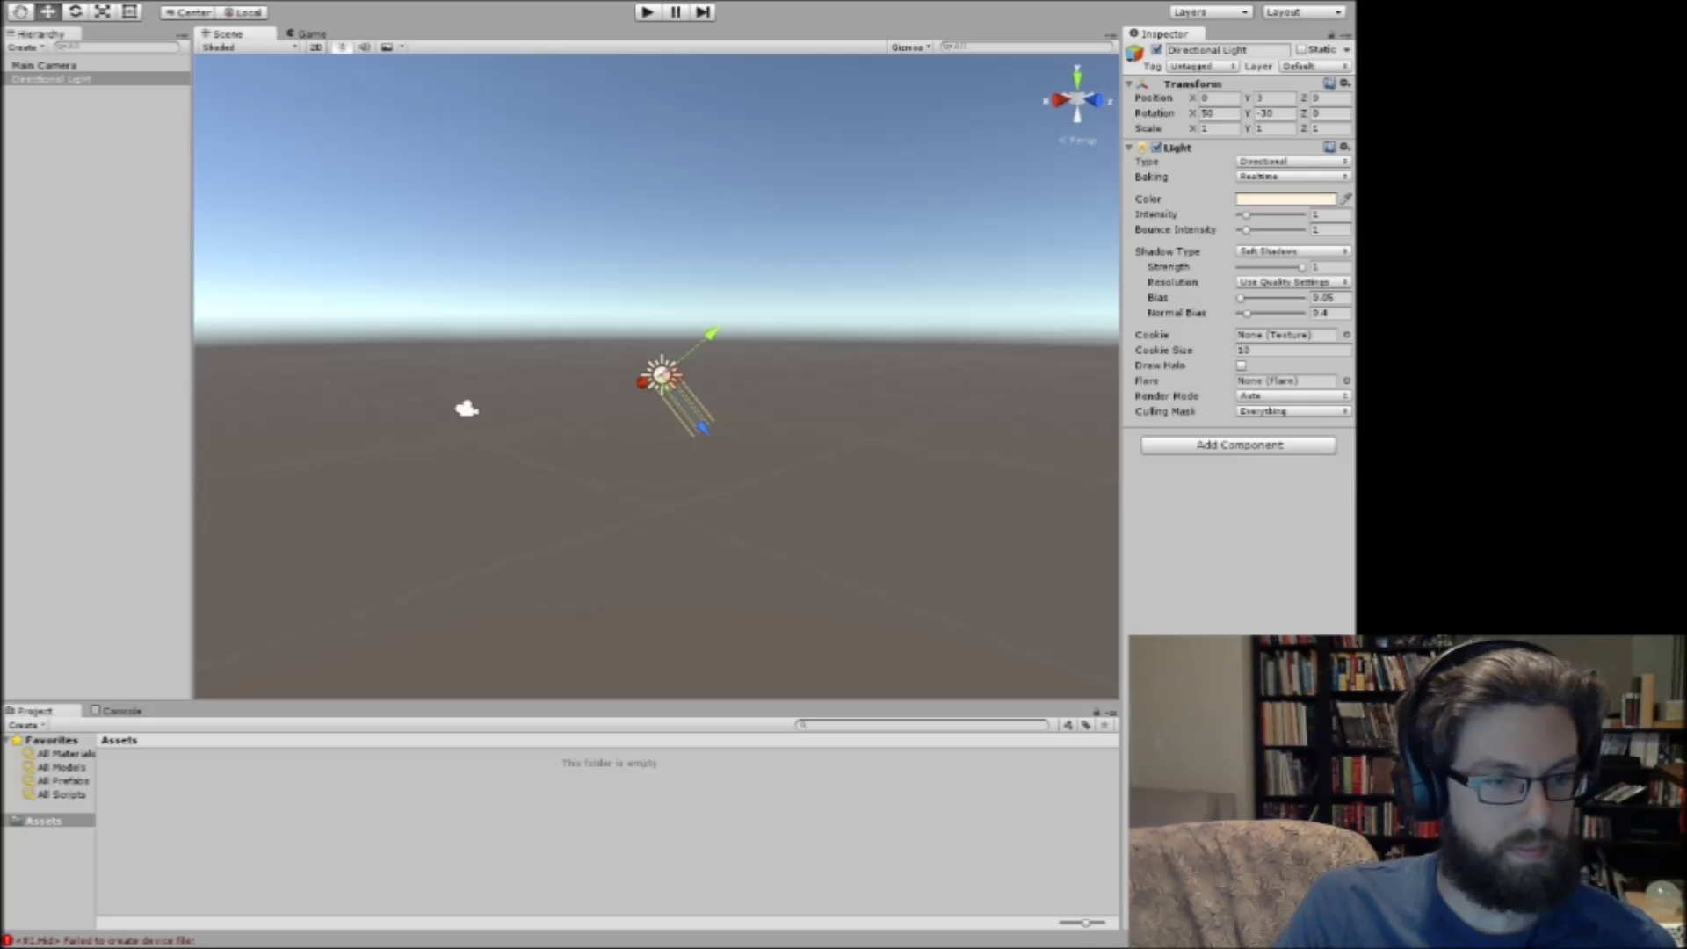
{"action": "left_click", "coordinate": [517, 822]}
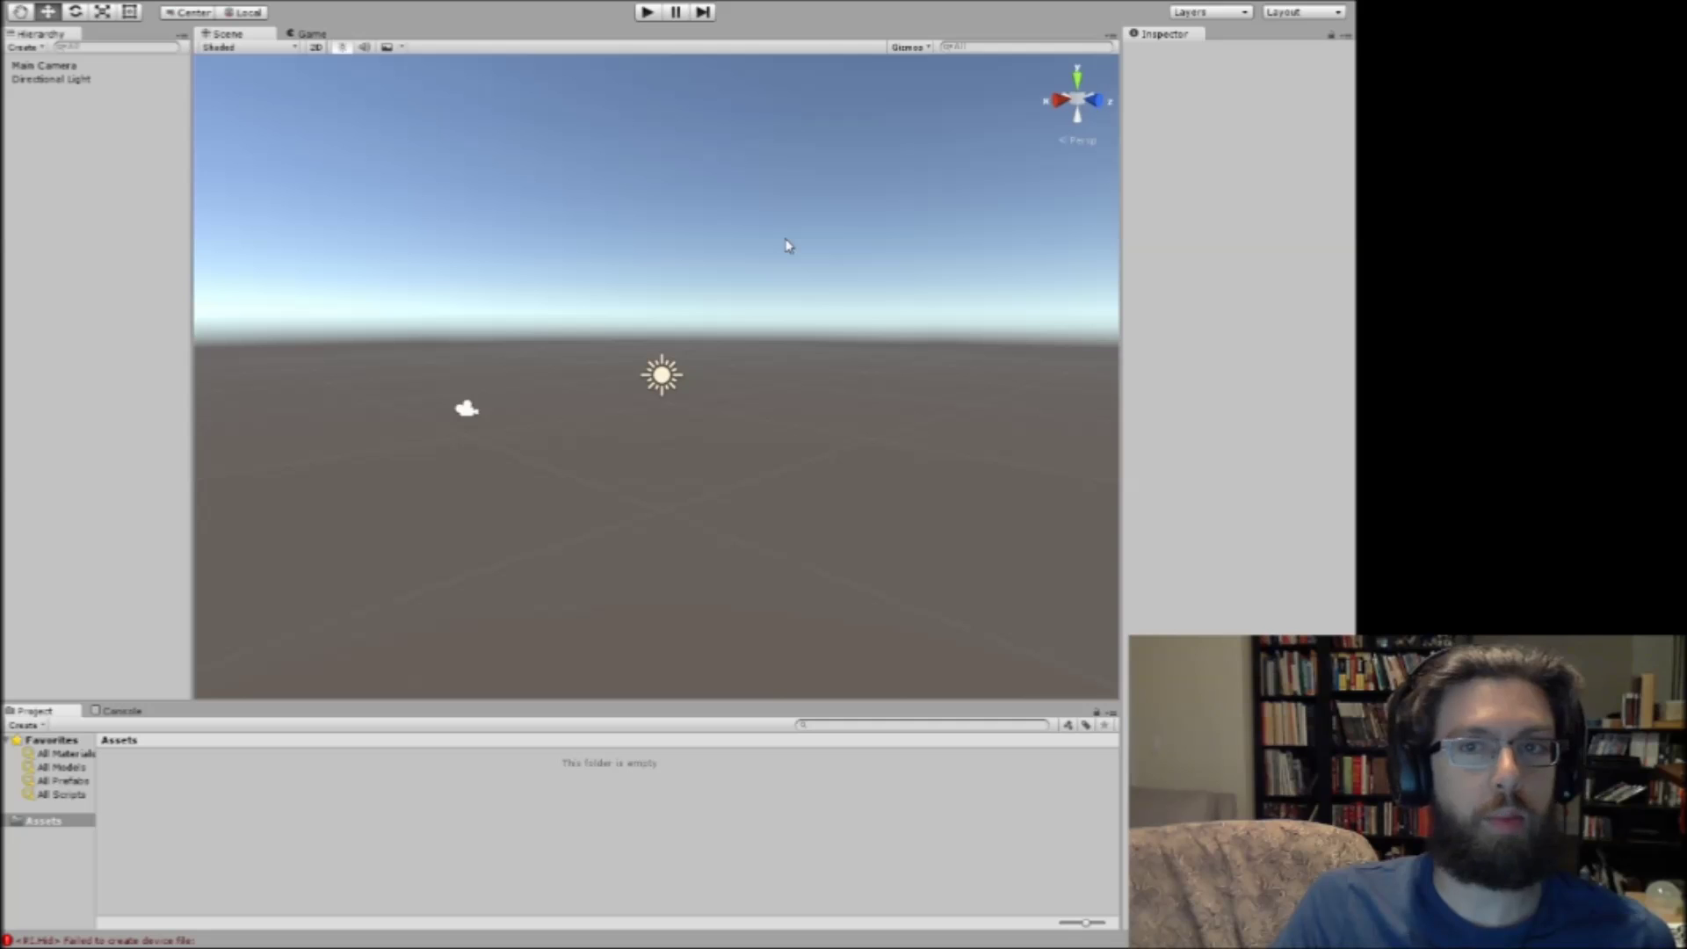
{"action": "mouse_move", "coordinate": [192, 123]}
{"action": "left_mouse_down"}
{"action": "mouse_move", "coordinate": [155, 118]}
{"action": "mouse_move", "coordinate": [179, 117]}
{"action": "left_mouse_up"}
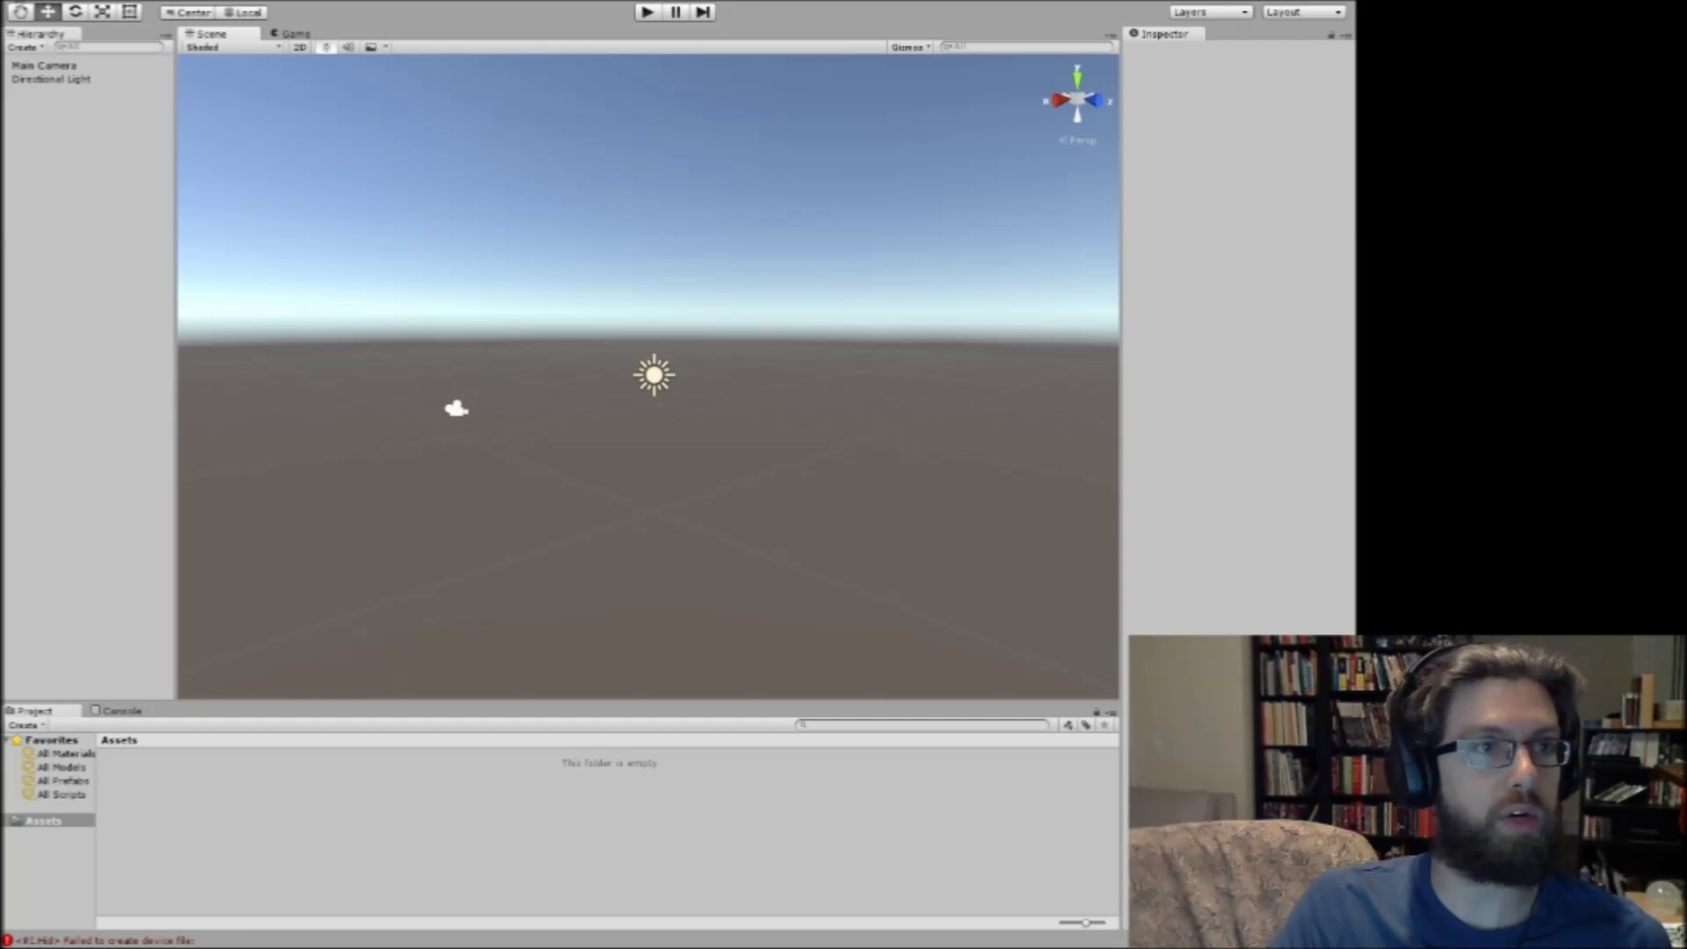
Browse the Projects folder for an existing project to open, examining the contents of P4_BrickGame_WIP down to its Prefabs folder.
{"action": "left_click", "coordinate": [21, 0]}
{"action": "left_click", "coordinate": [54, 117]}
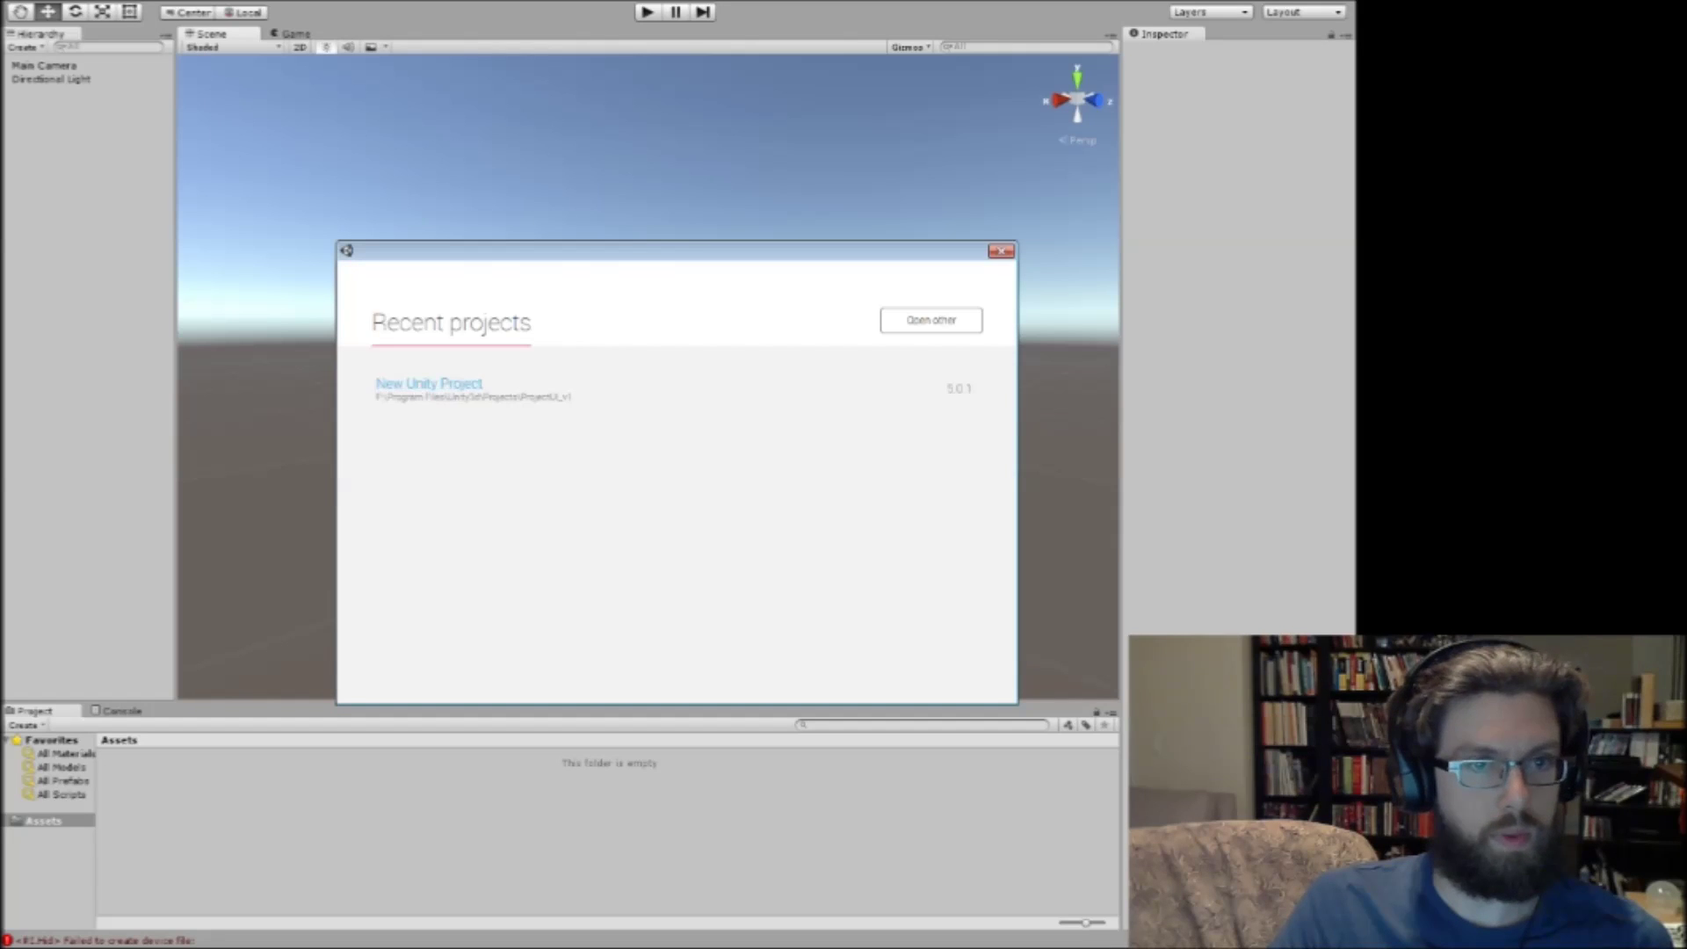
{"action": "left_click", "coordinate": [930, 320]}
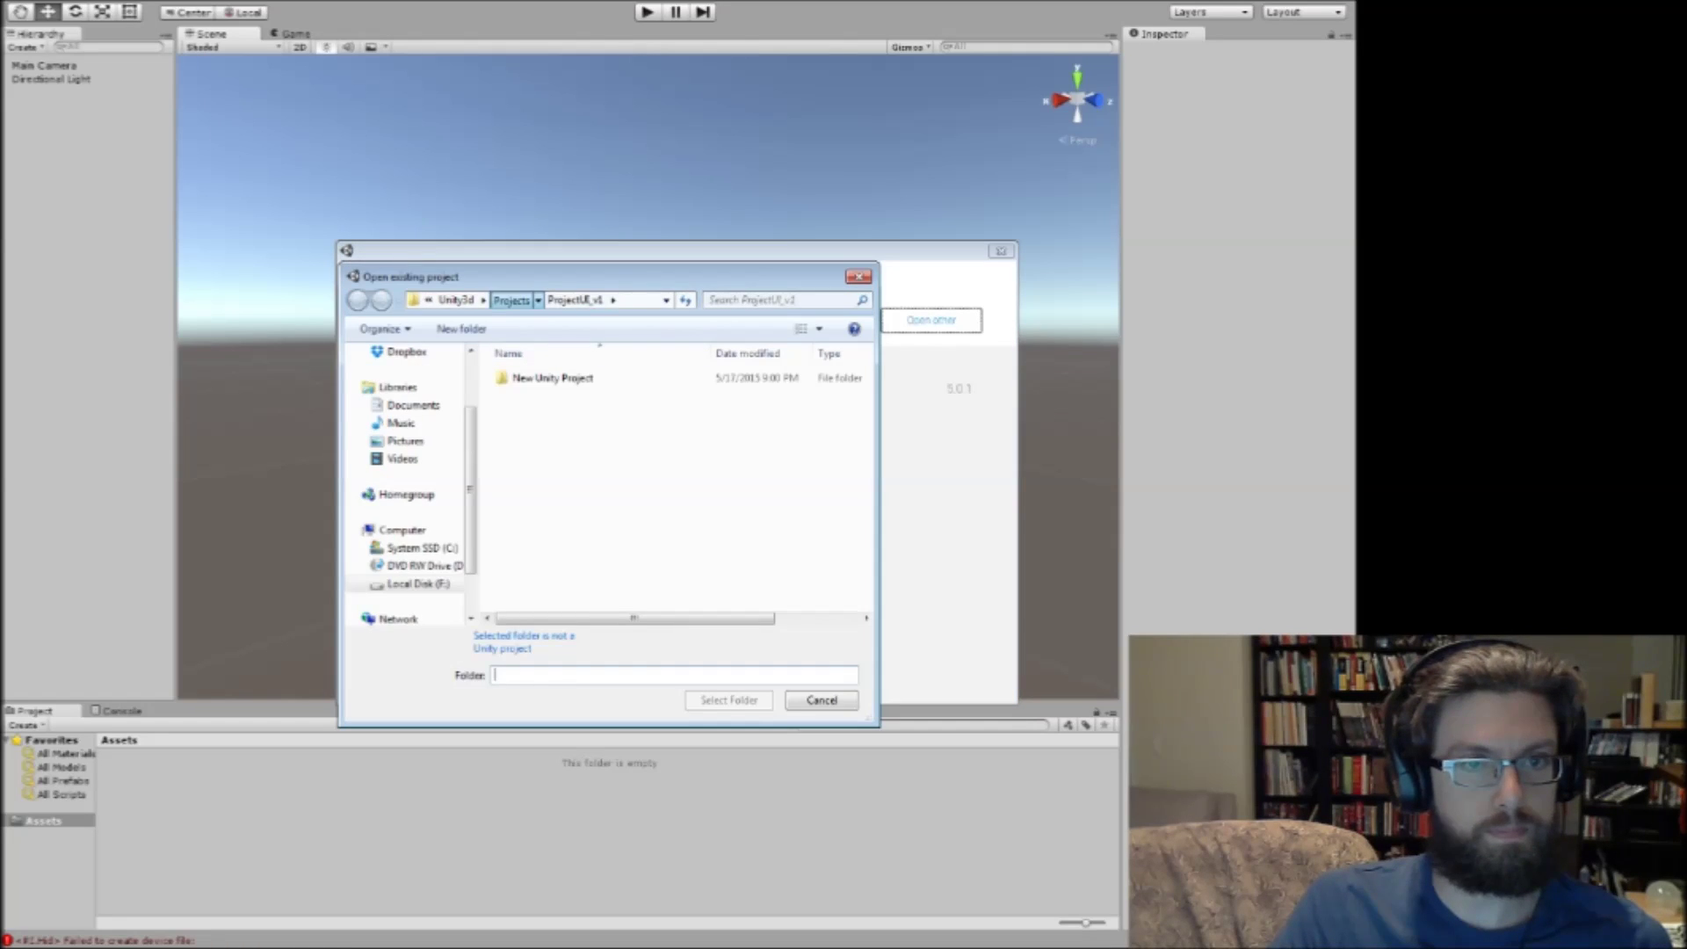
{"action": "left_click", "coordinate": [510, 300]}
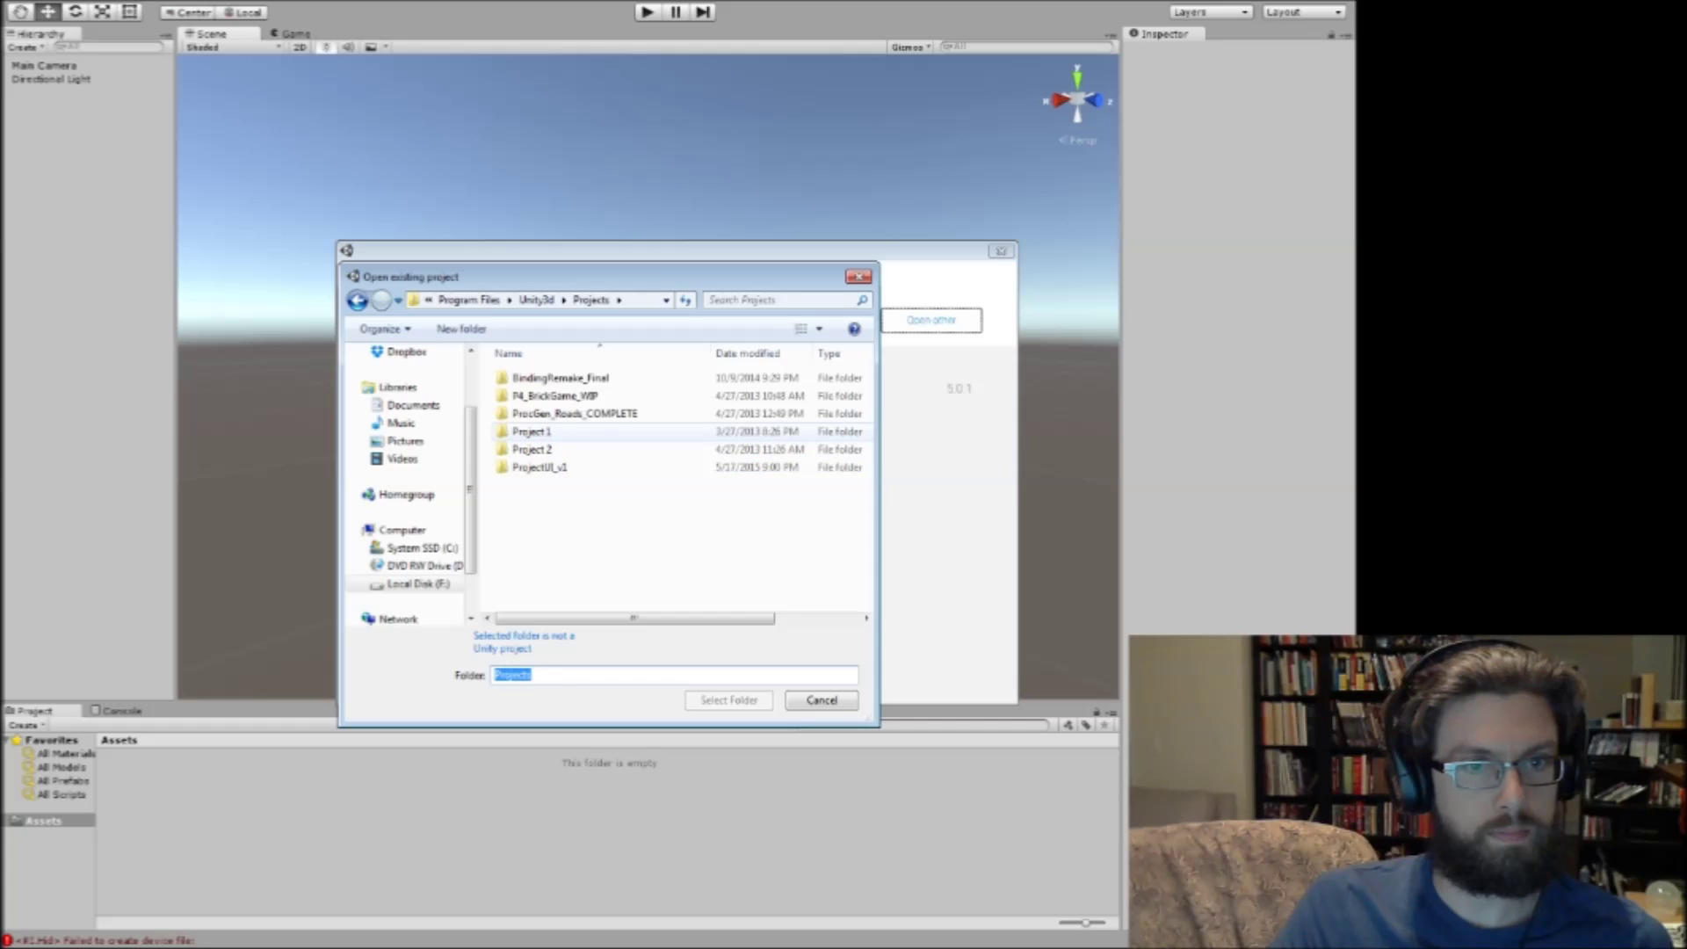
{"action": "left_click", "coordinate": [575, 413]}
{"action": "left_click", "coordinate": [562, 396]}
{"action": "left_click", "coordinate": [562, 377]}
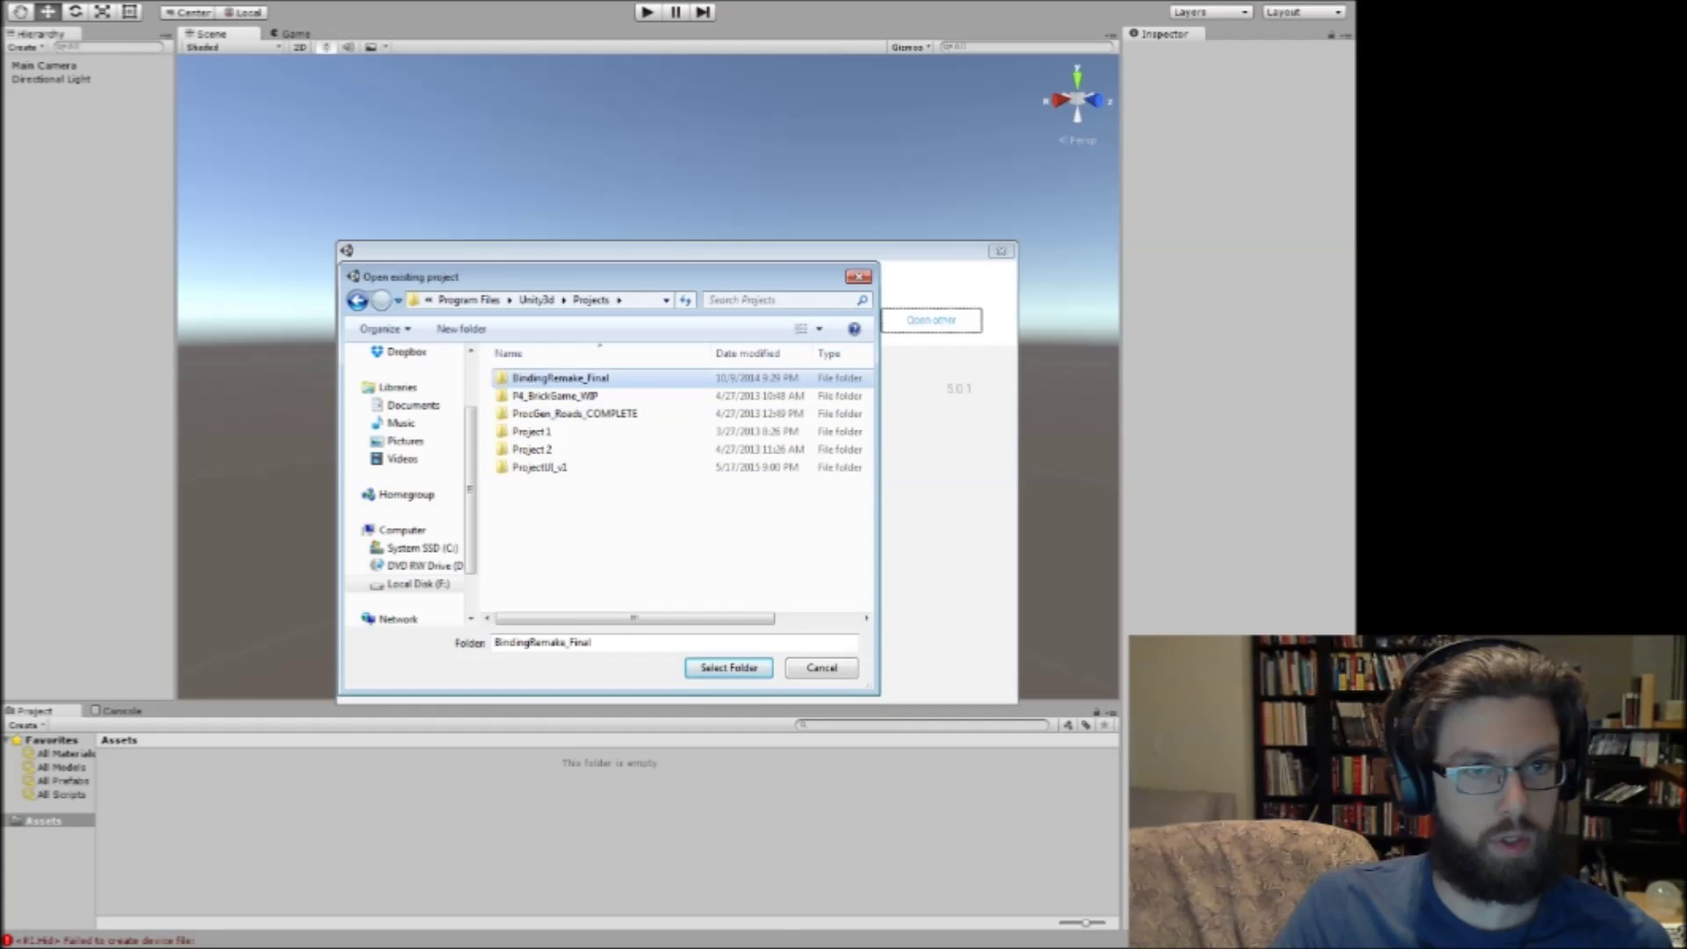
{"action": "left_click", "coordinate": [562, 396]}
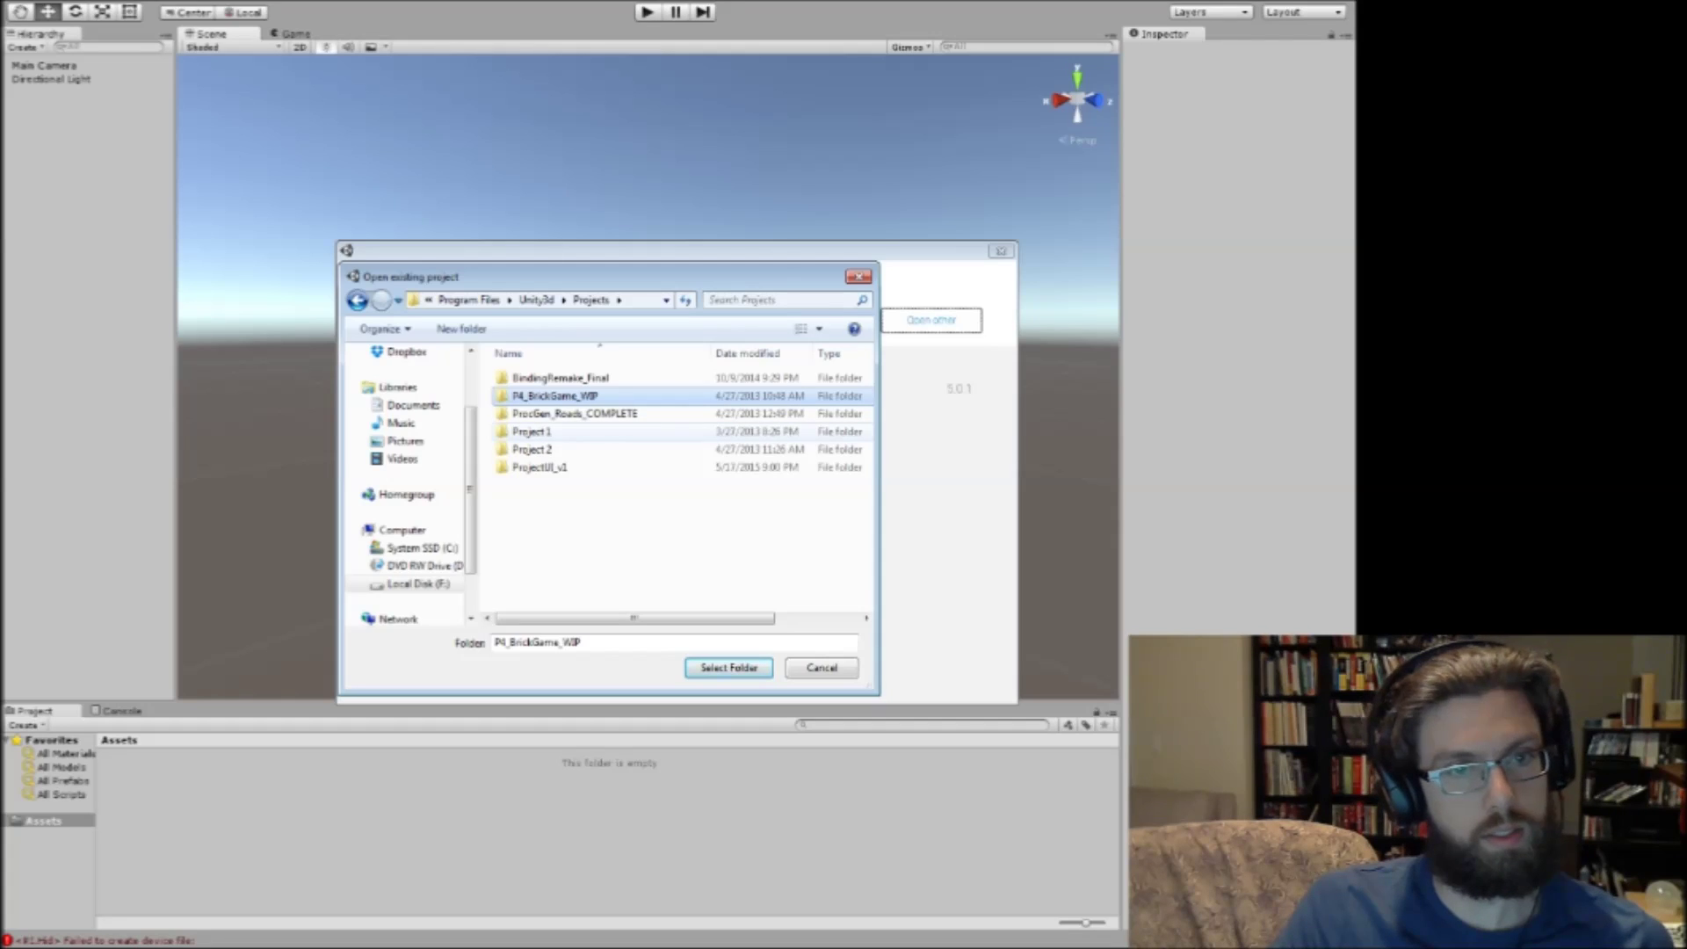
{"action": "double_click", "coordinate": [553, 396]}
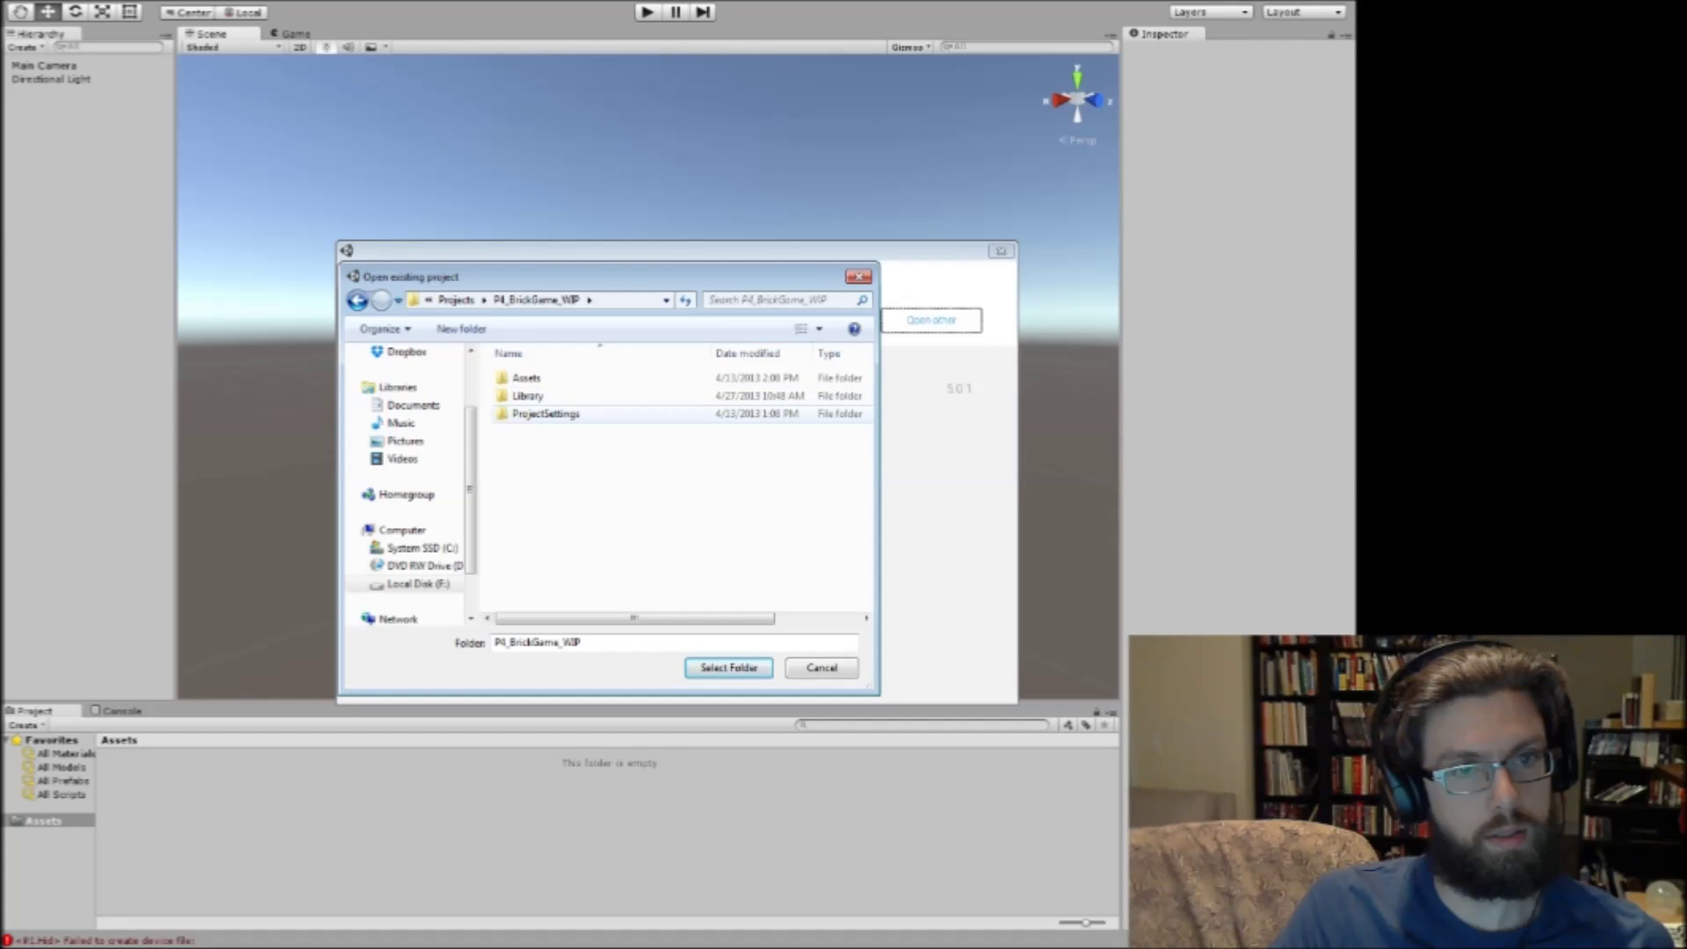
{"action": "double_click", "coordinate": [526, 378]}
{"action": "double_click", "coordinate": [532, 395]}
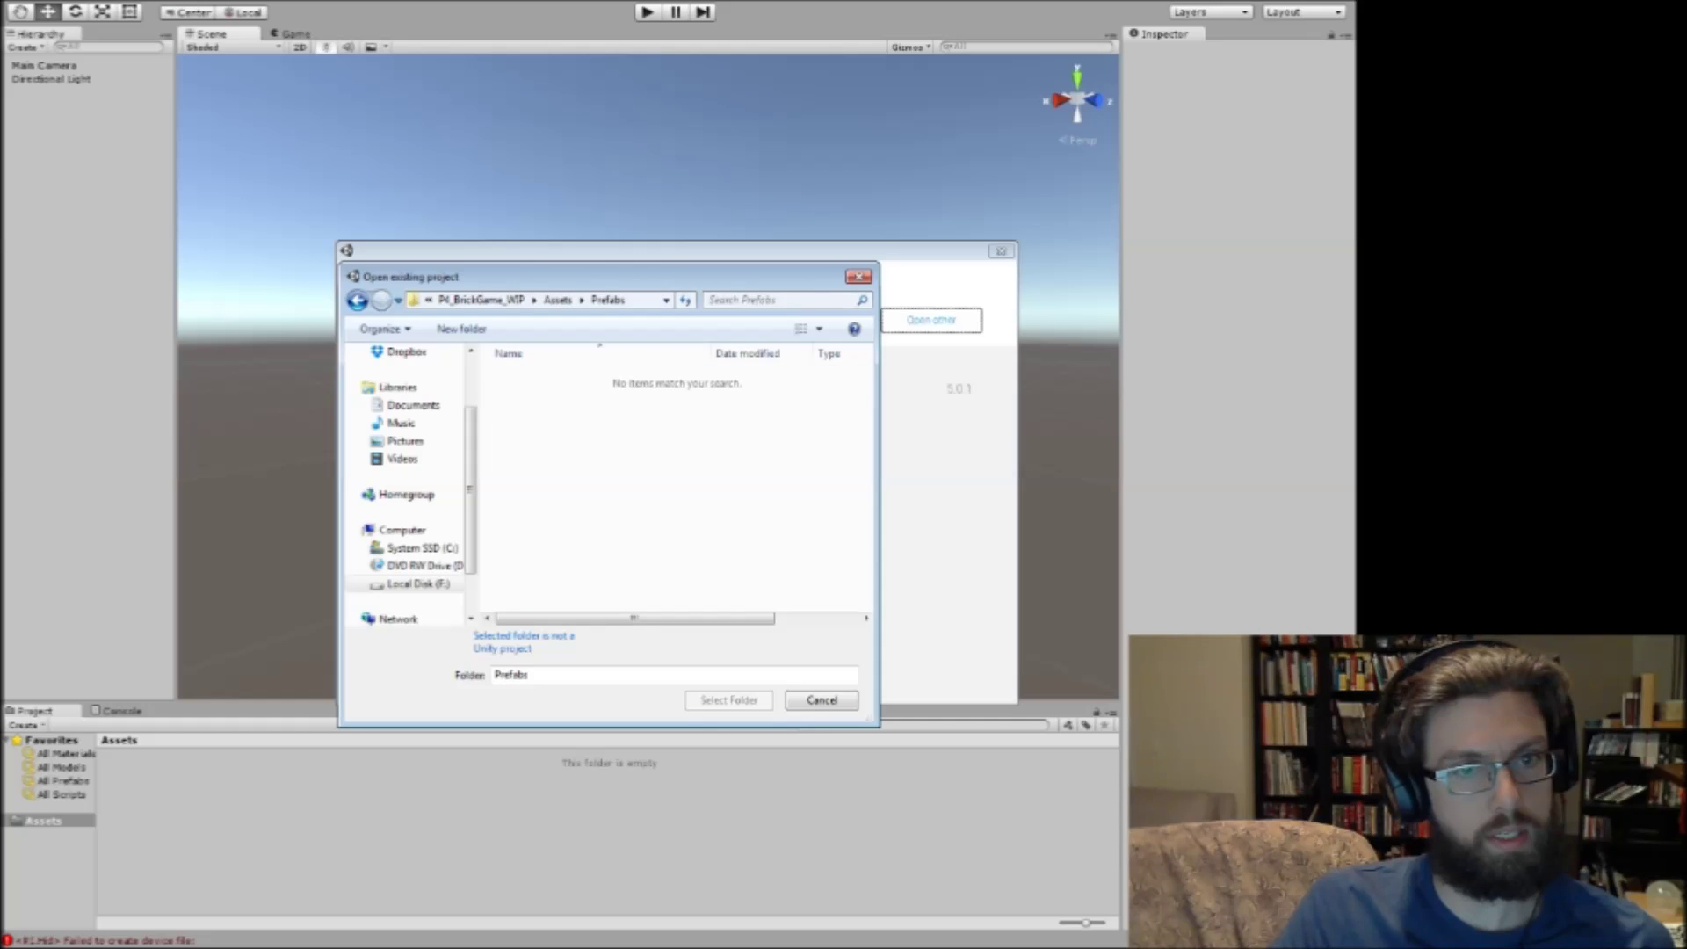
Check the ProcGen_Roads_COMPLETE project folder and the parent Unity3d folder, and close the project browser without opening anything.
{"action": "left_click", "coordinate": [558, 299]}
{"action": "left_click", "coordinate": [483, 300]}
{"action": "left_click", "coordinate": [456, 299]}
{"action": "double_click", "coordinate": [544, 413]}
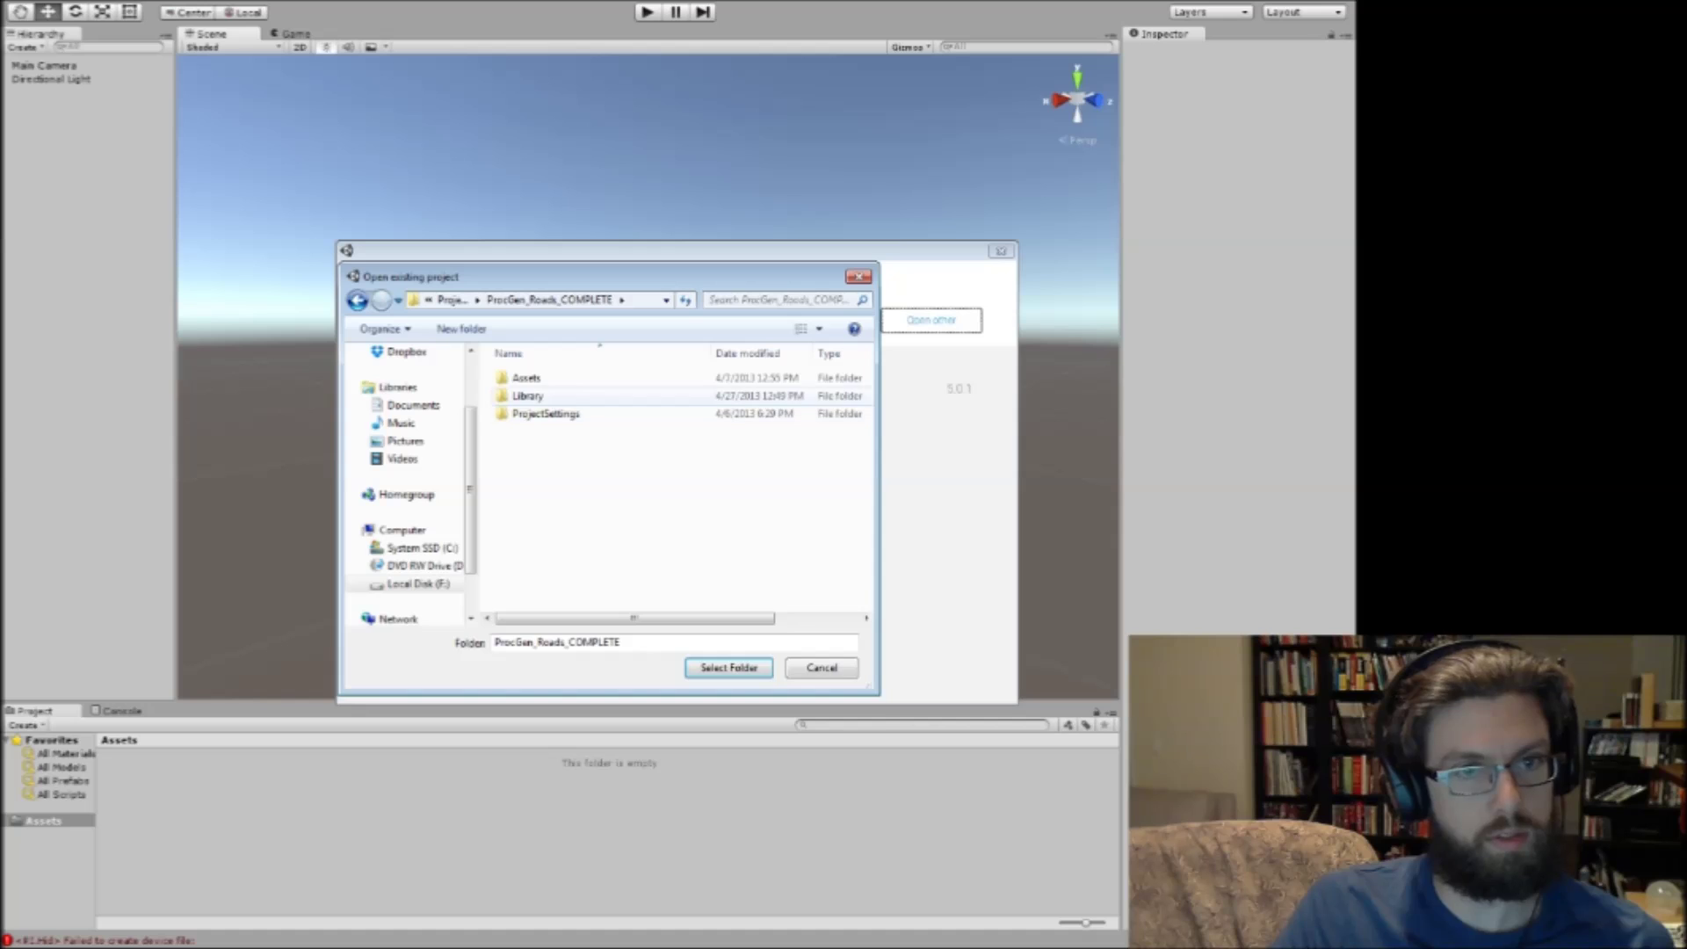
{"action": "double_click", "coordinate": [526, 378]}
{"action": "left_click", "coordinate": [500, 299]}
{"action": "left_click", "coordinate": [456, 299]}
{"action": "left_click", "coordinate": [536, 299]}
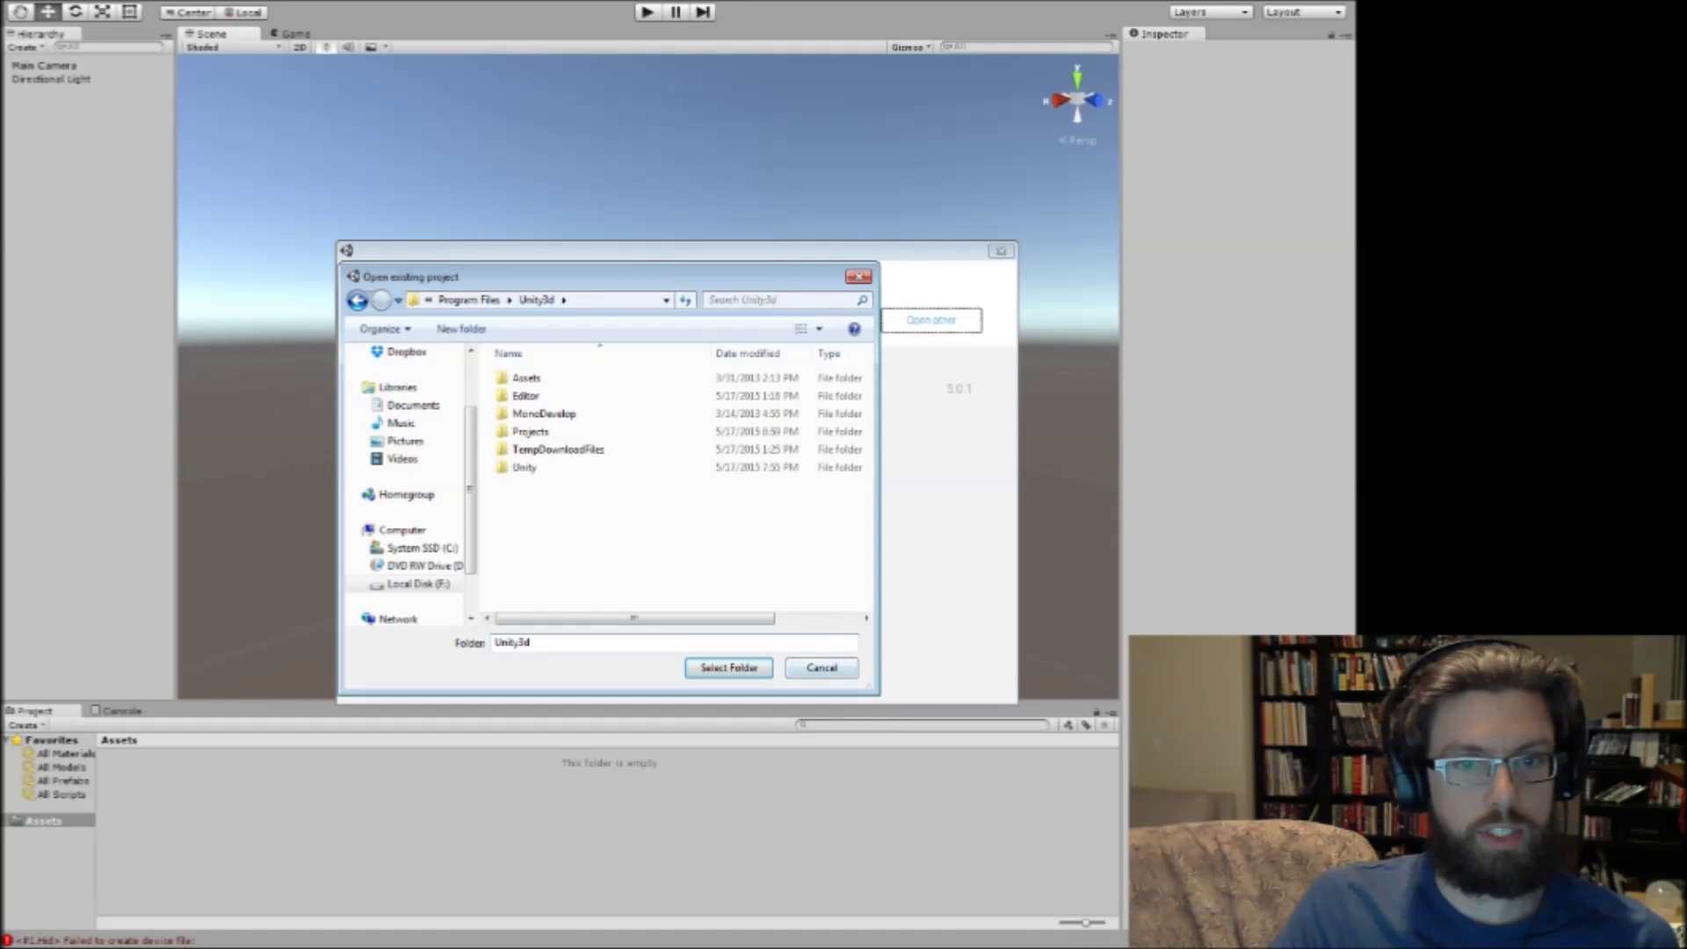
{"action": "left_click", "coordinate": [821, 668]}
{"action": "left_click", "coordinate": [1001, 252]}
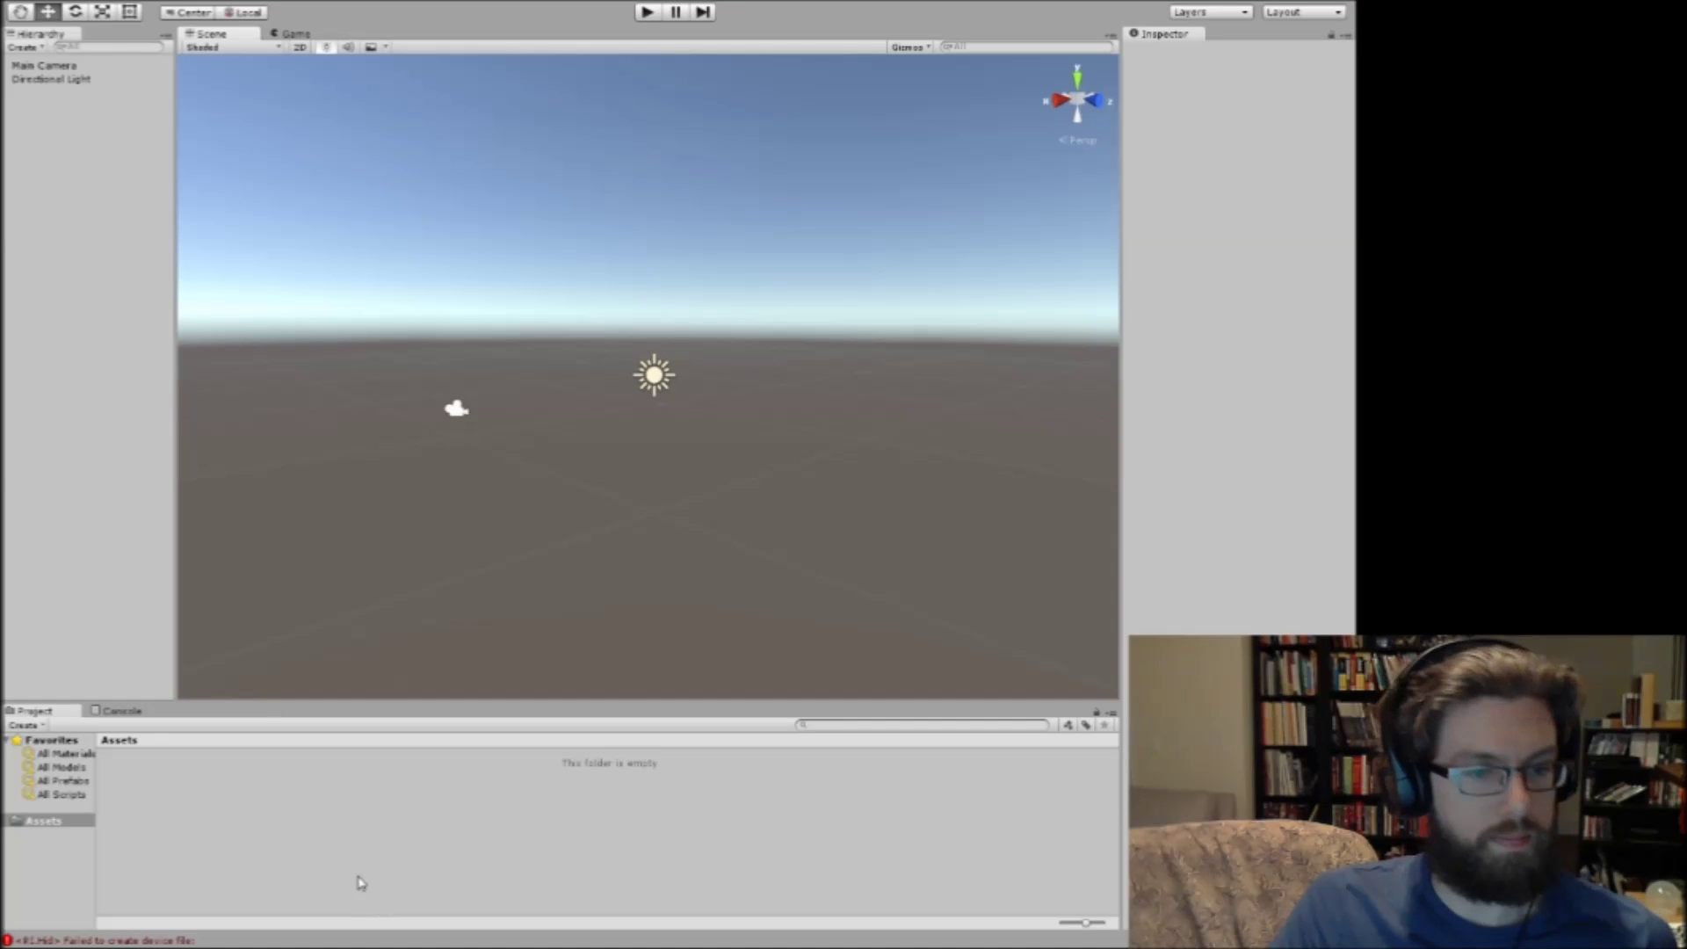
Switch to the web browser and watch the start of the UI Canvas lesson video in full screen, up to the button's creation.
{"action": "key", "text": "alt+Tab"}
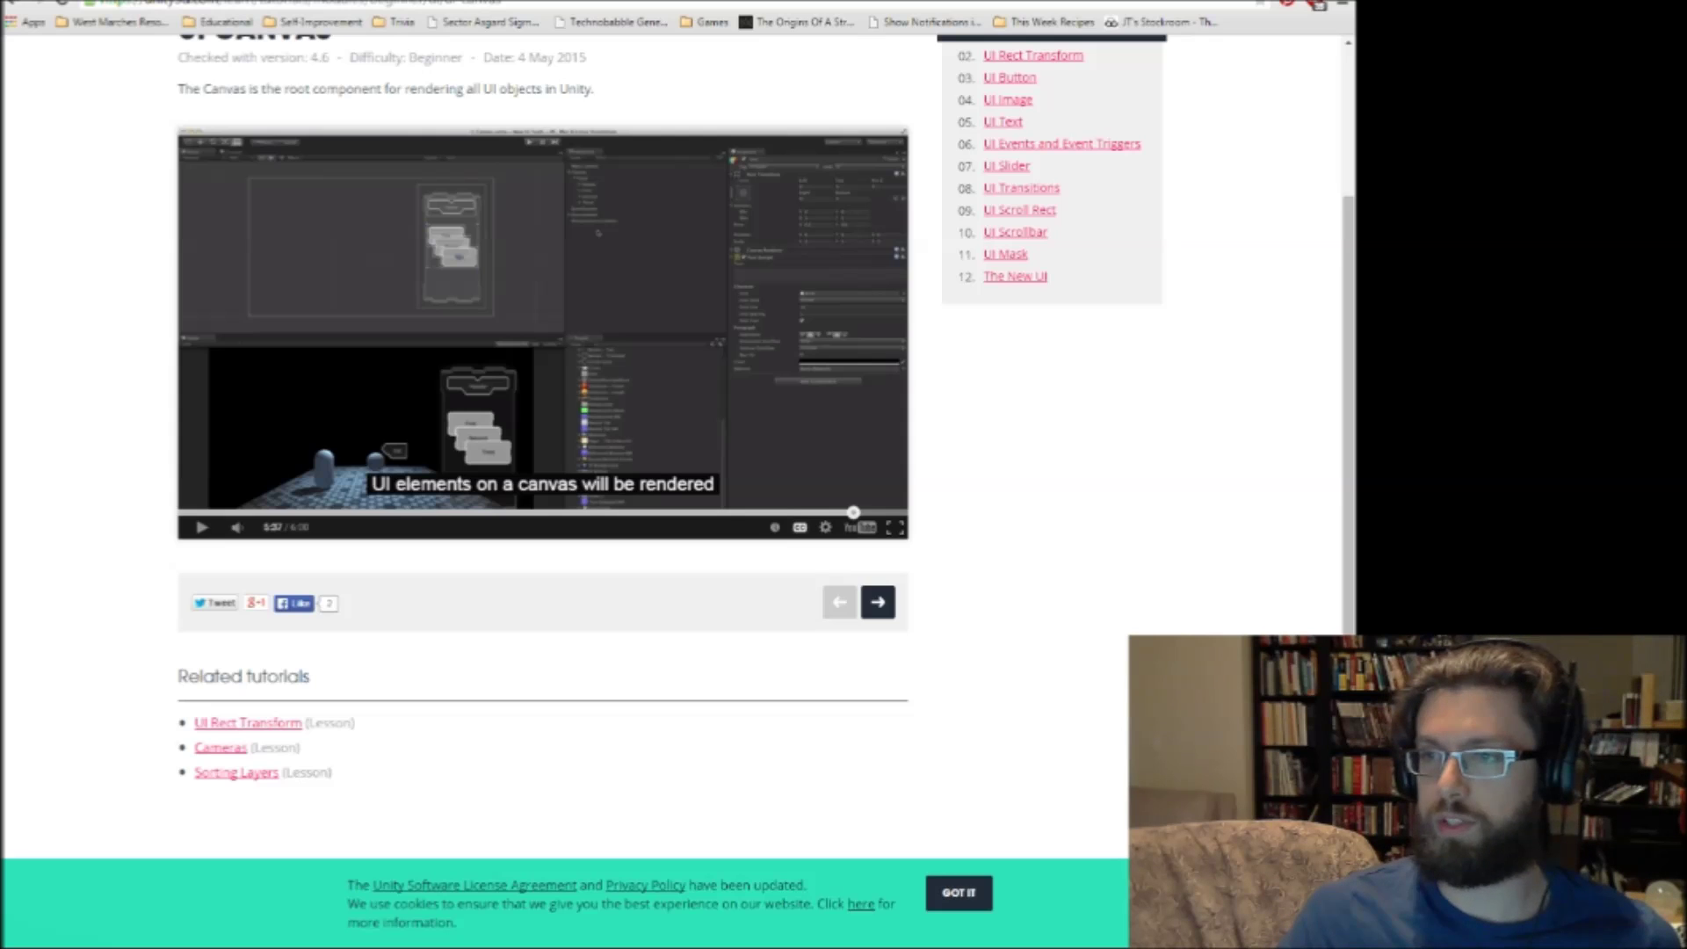
{"action": "left_click", "coordinate": [184, 512]}
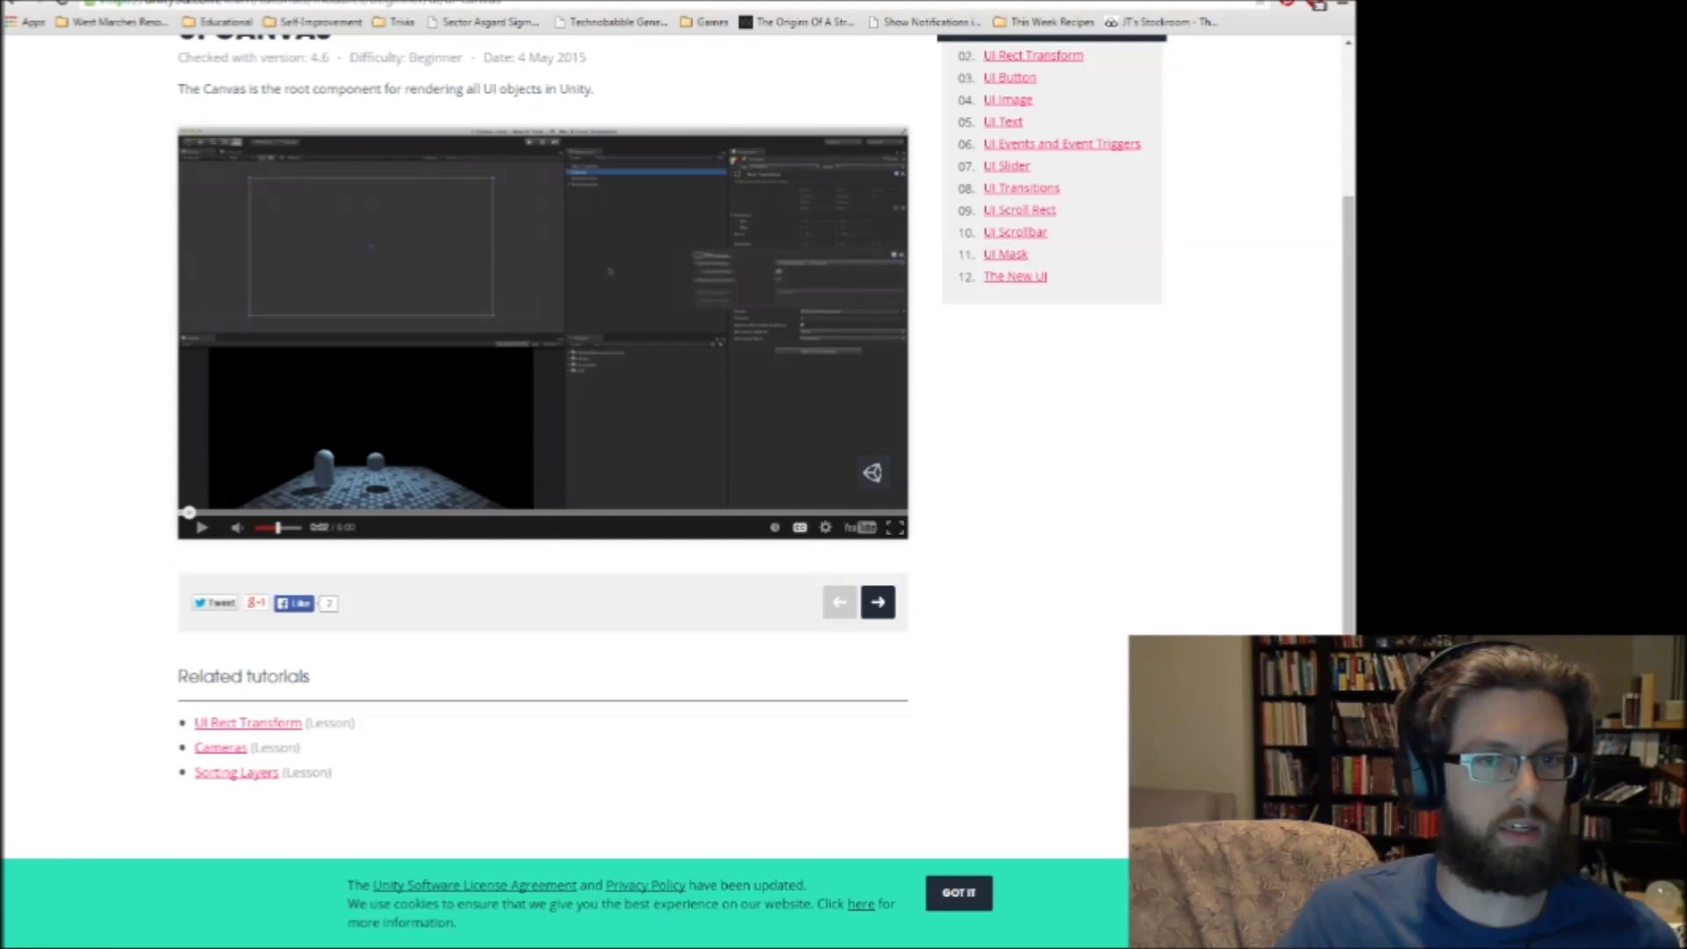
{"action": "left_click", "coordinate": [895, 527]}
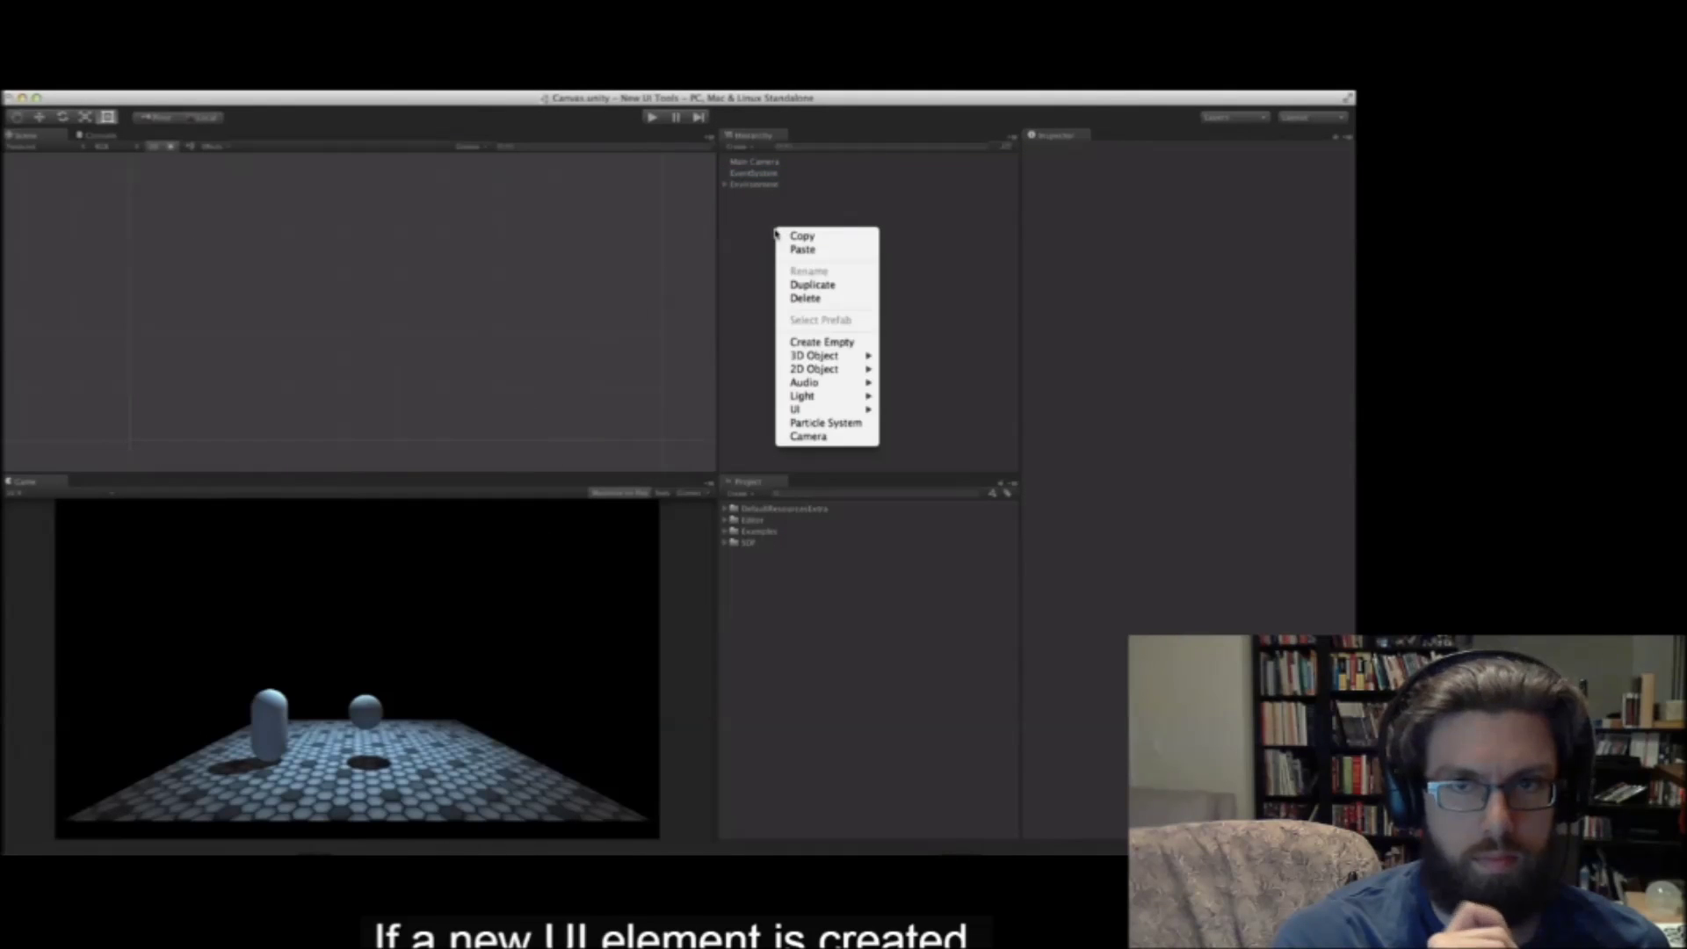
{"action": "mouse_move", "coordinate": [809, 411]}
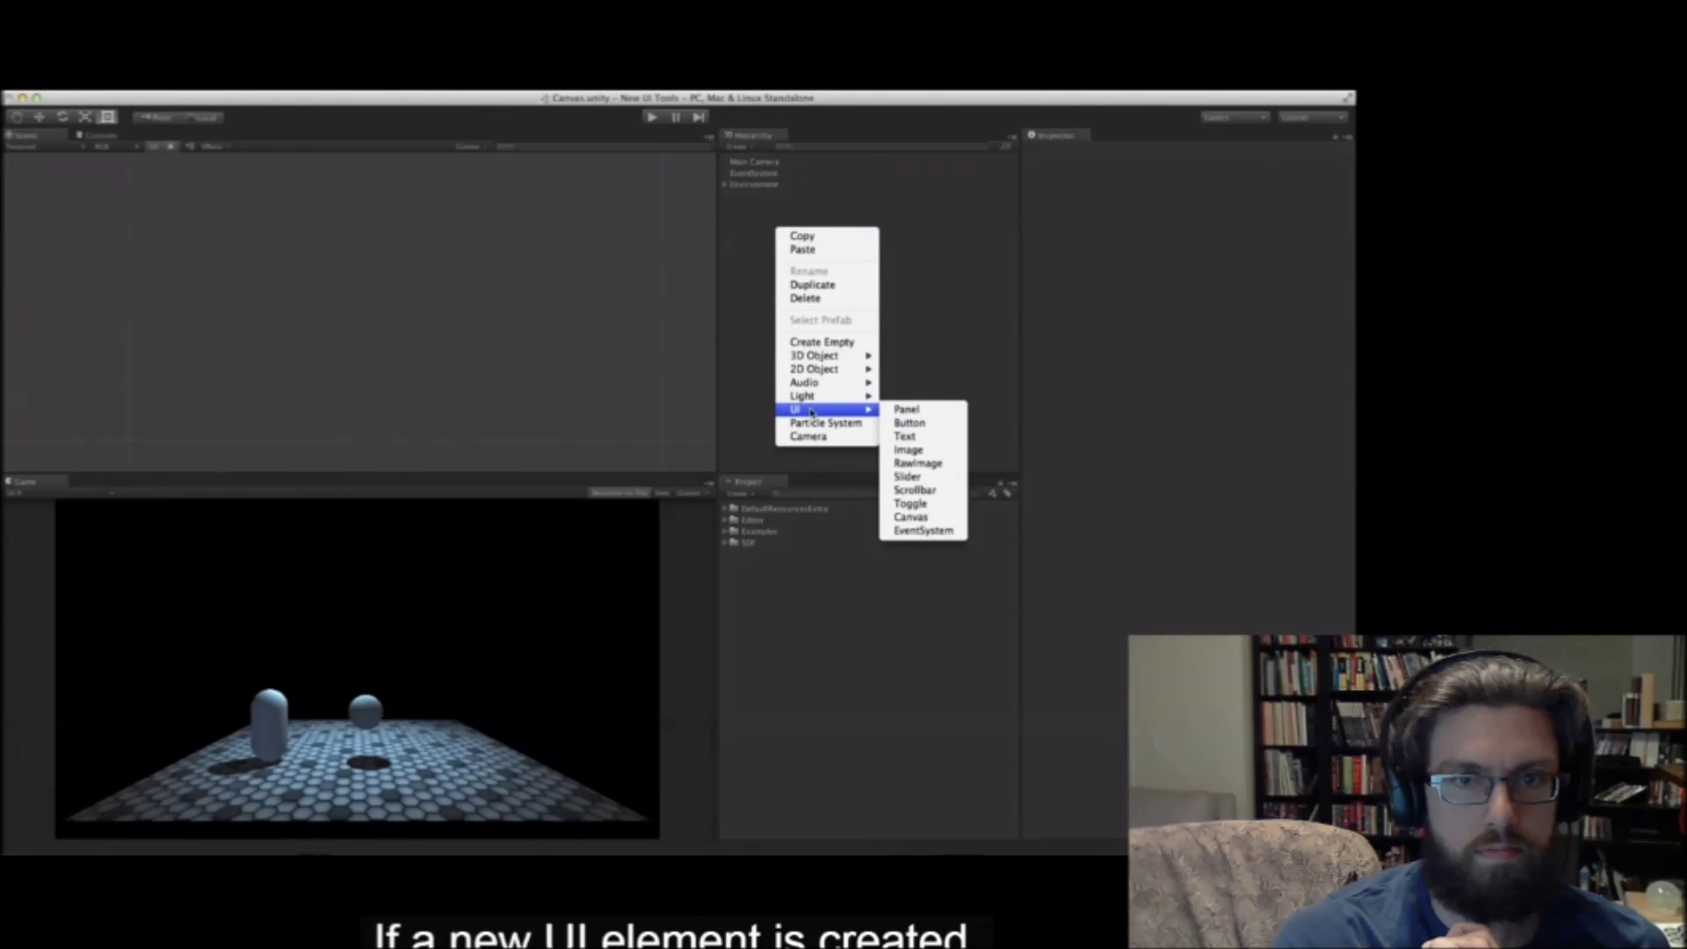
{"action": "left_click", "coordinate": [904, 425]}
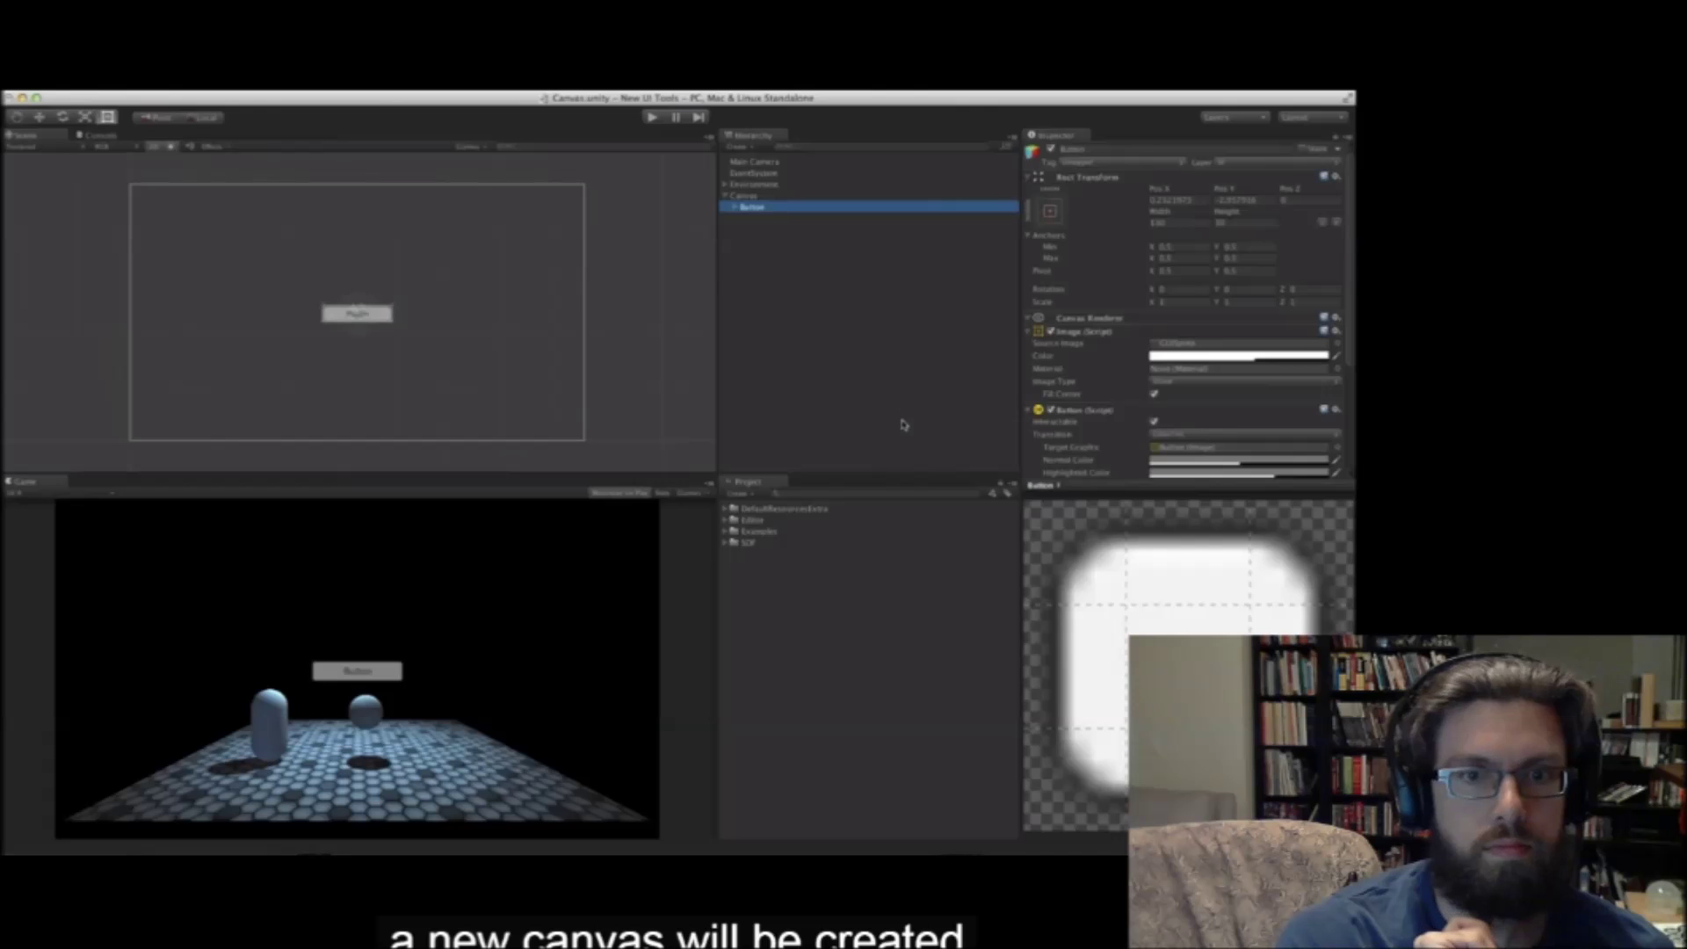
{"action": "left_click", "coordinate": [756, 196]}
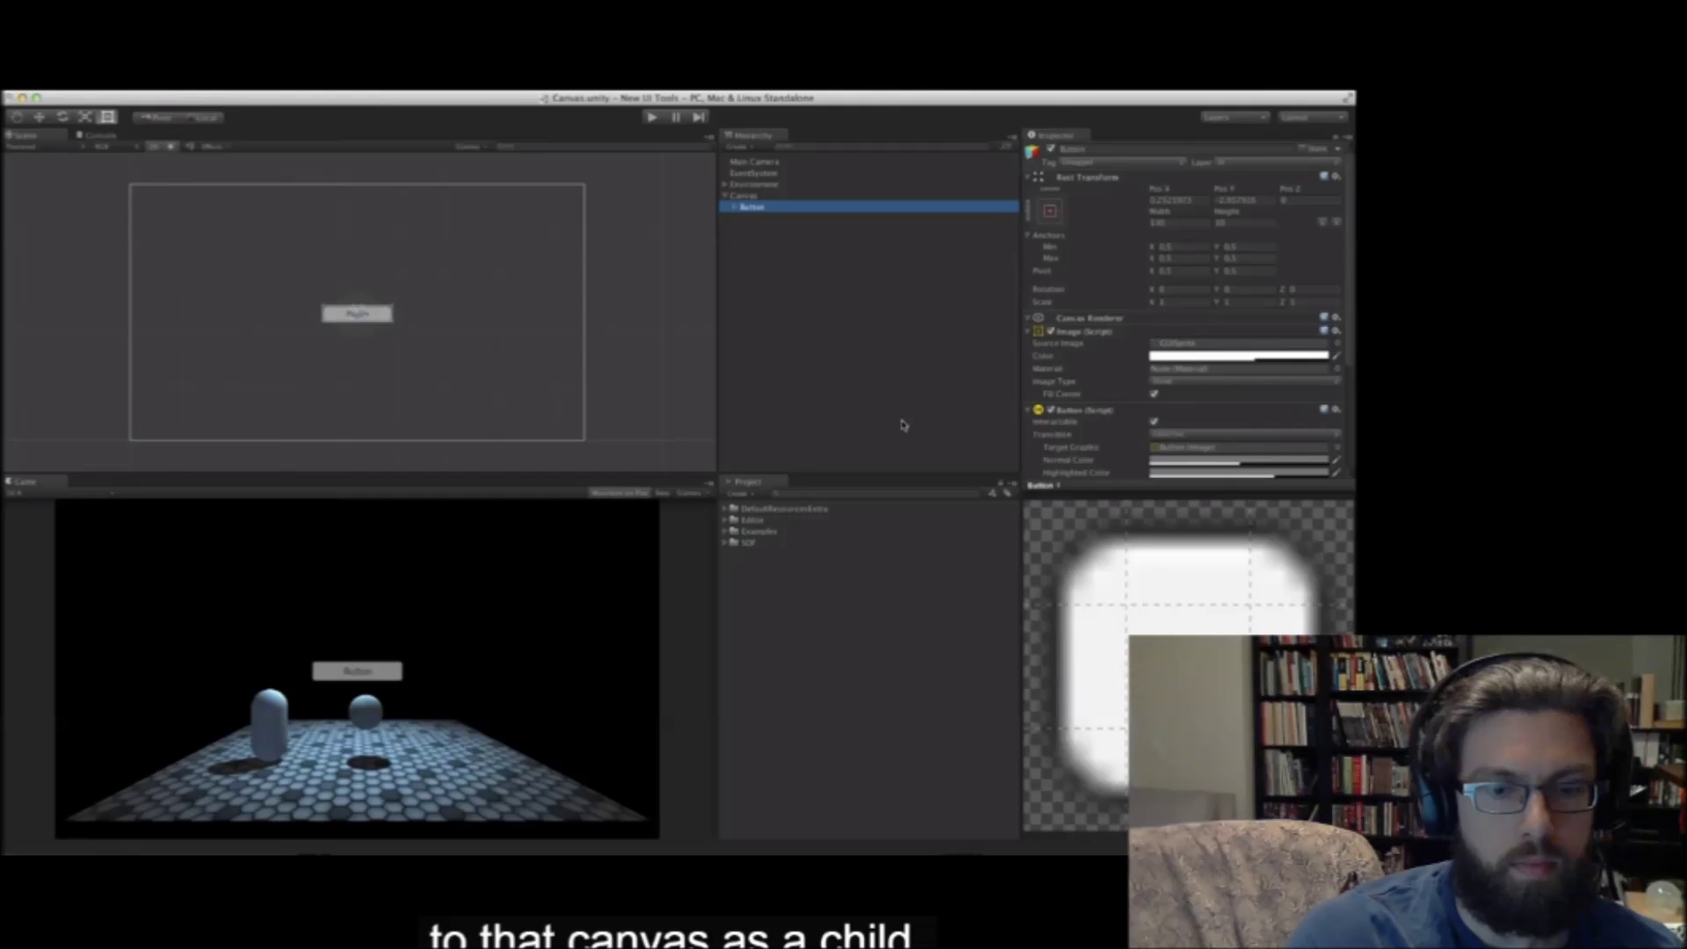
{"action": "key", "text": "space"}
{"action": "key", "text": "Escape"}
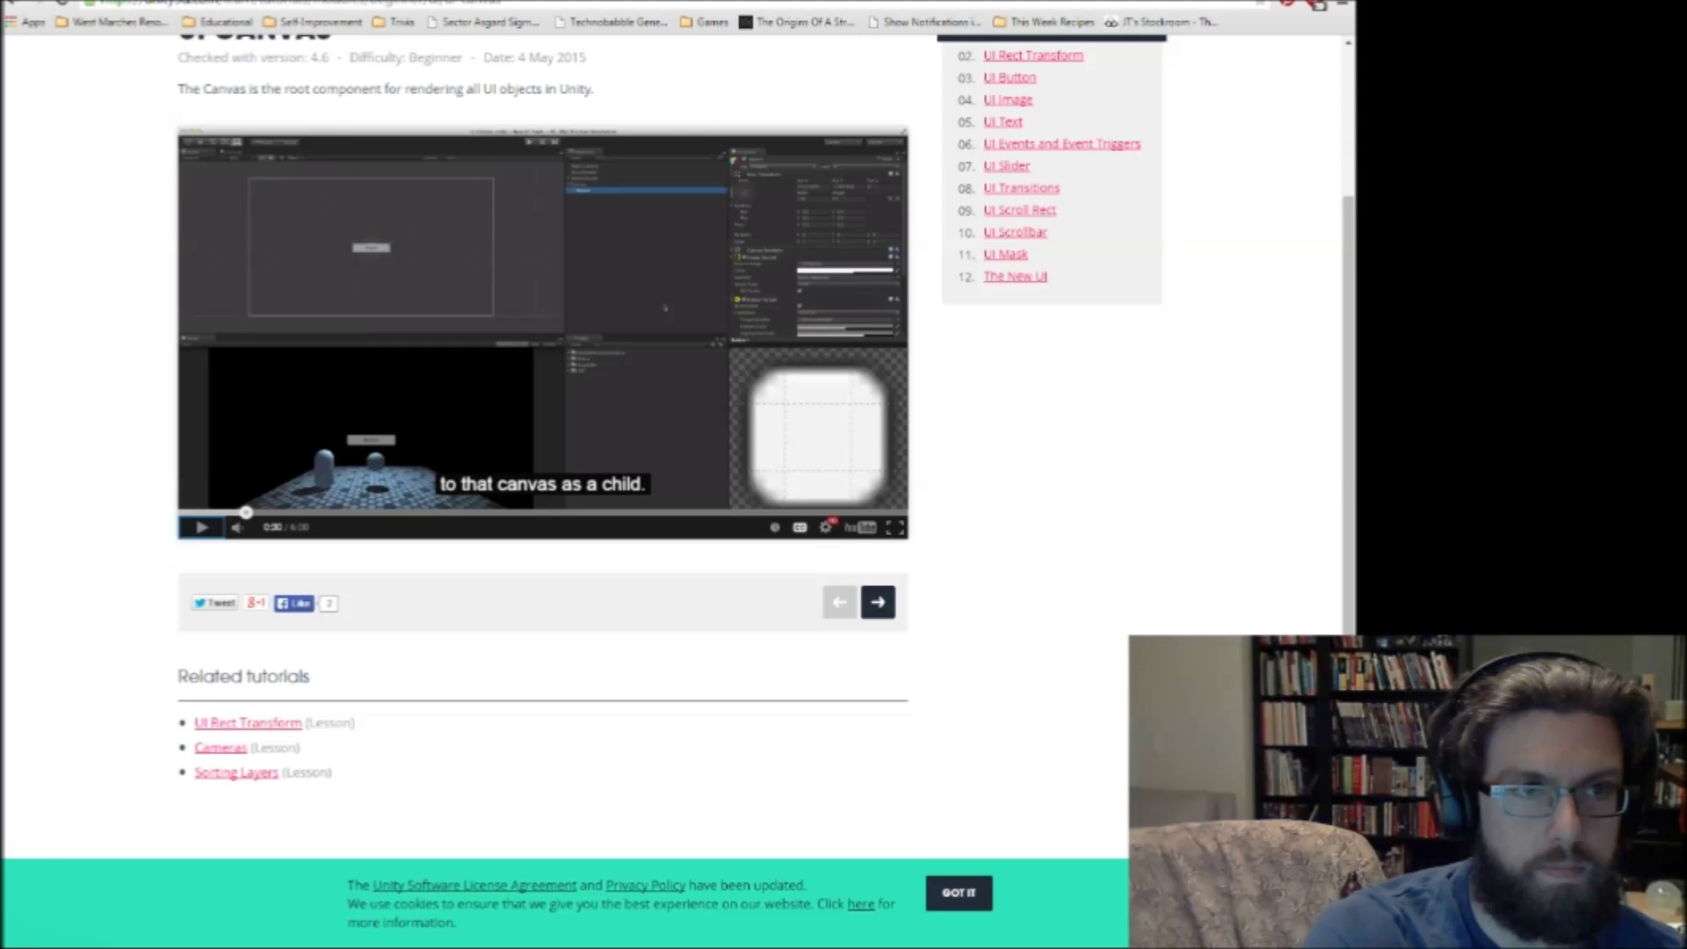
Switch back to Unity, add a UI Button to the scene, and expand it in the Hierarchy to show its Text child.
{"action": "key", "text": "alt+Tab"}
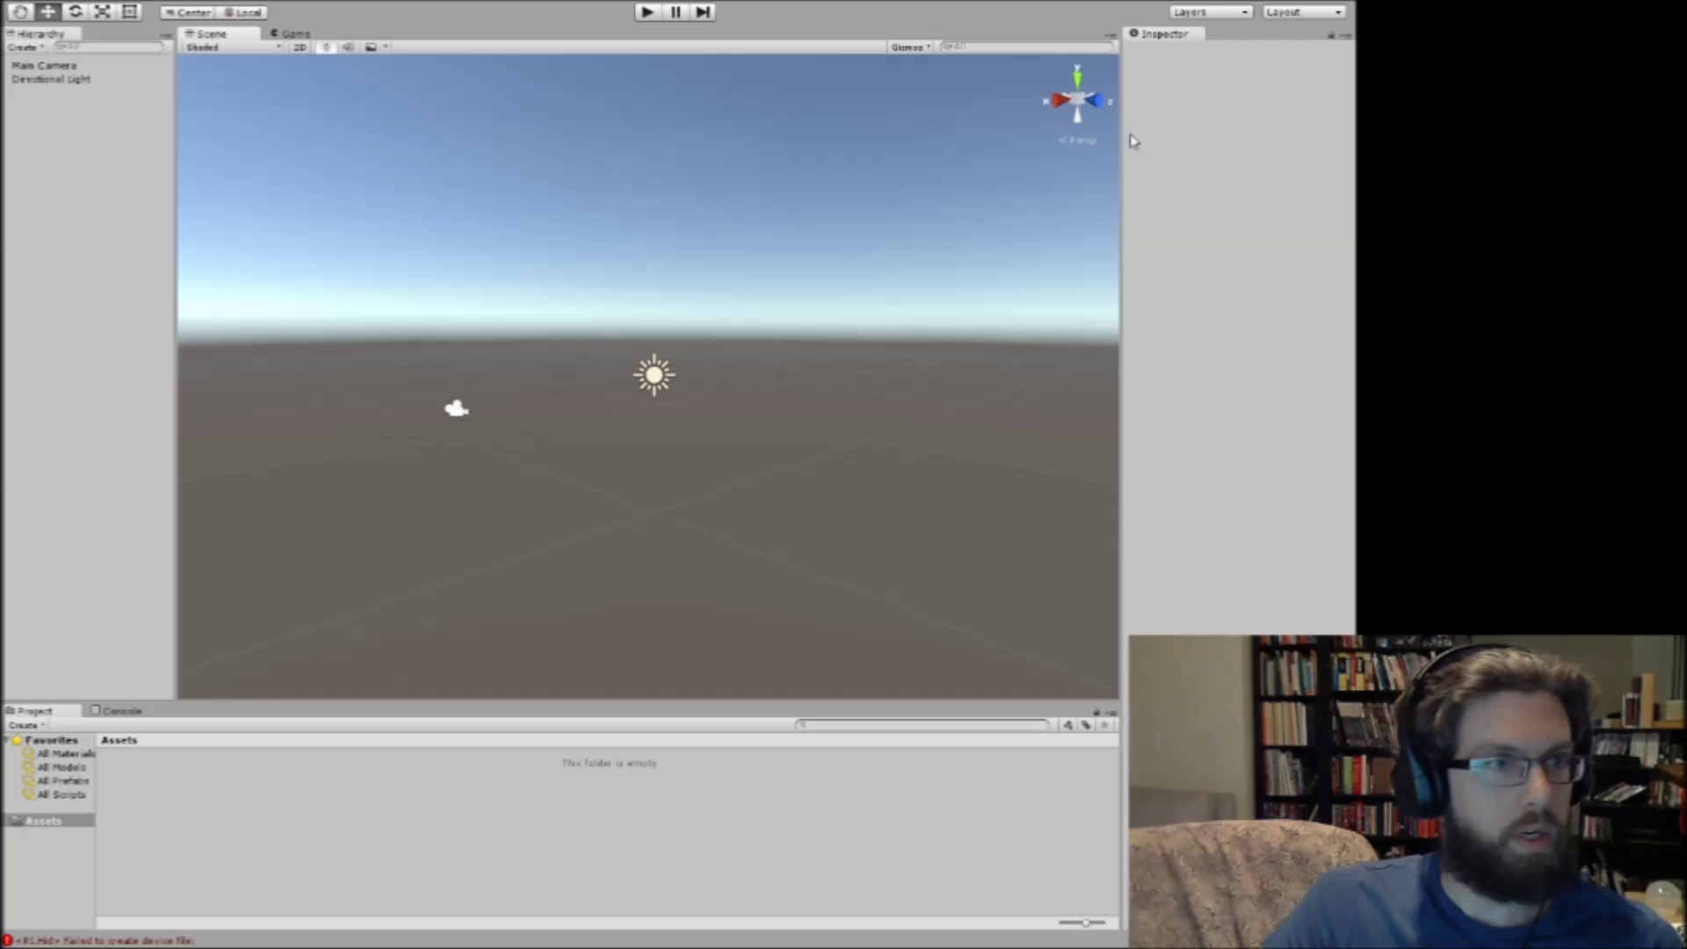
{"action": "left_click", "coordinate": [43, 148]}
{"action": "right_click", "coordinate": [45, 153]}
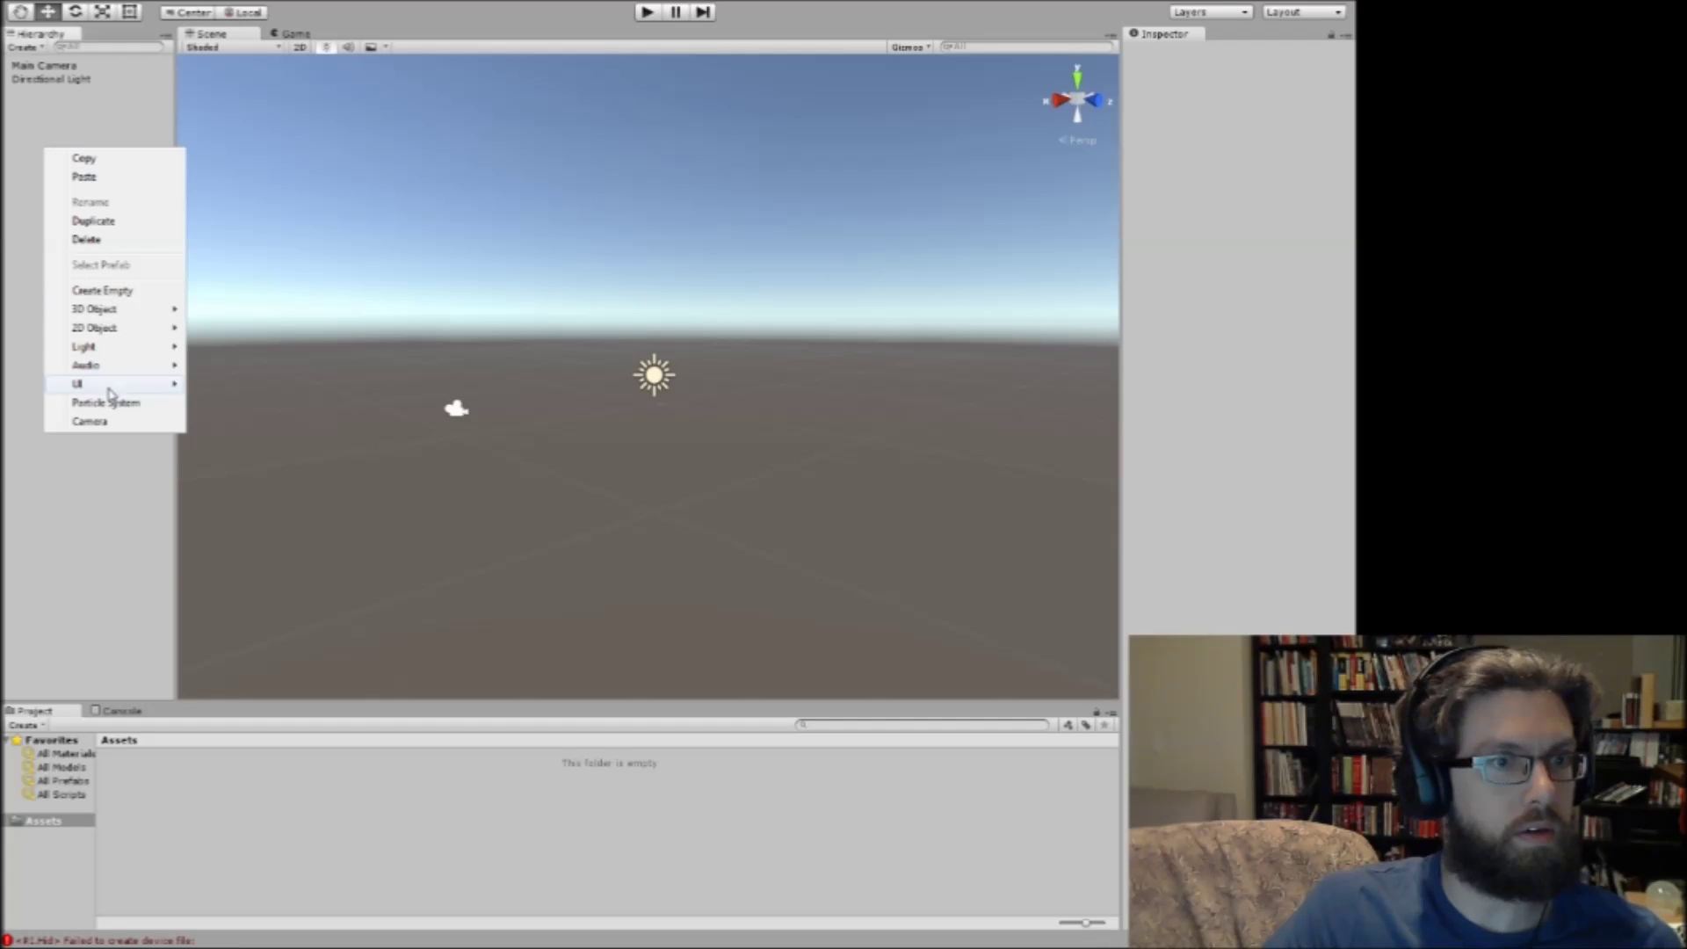
{"action": "mouse_move", "coordinate": [111, 386]}
{"action": "left_click", "coordinate": [230, 402]}
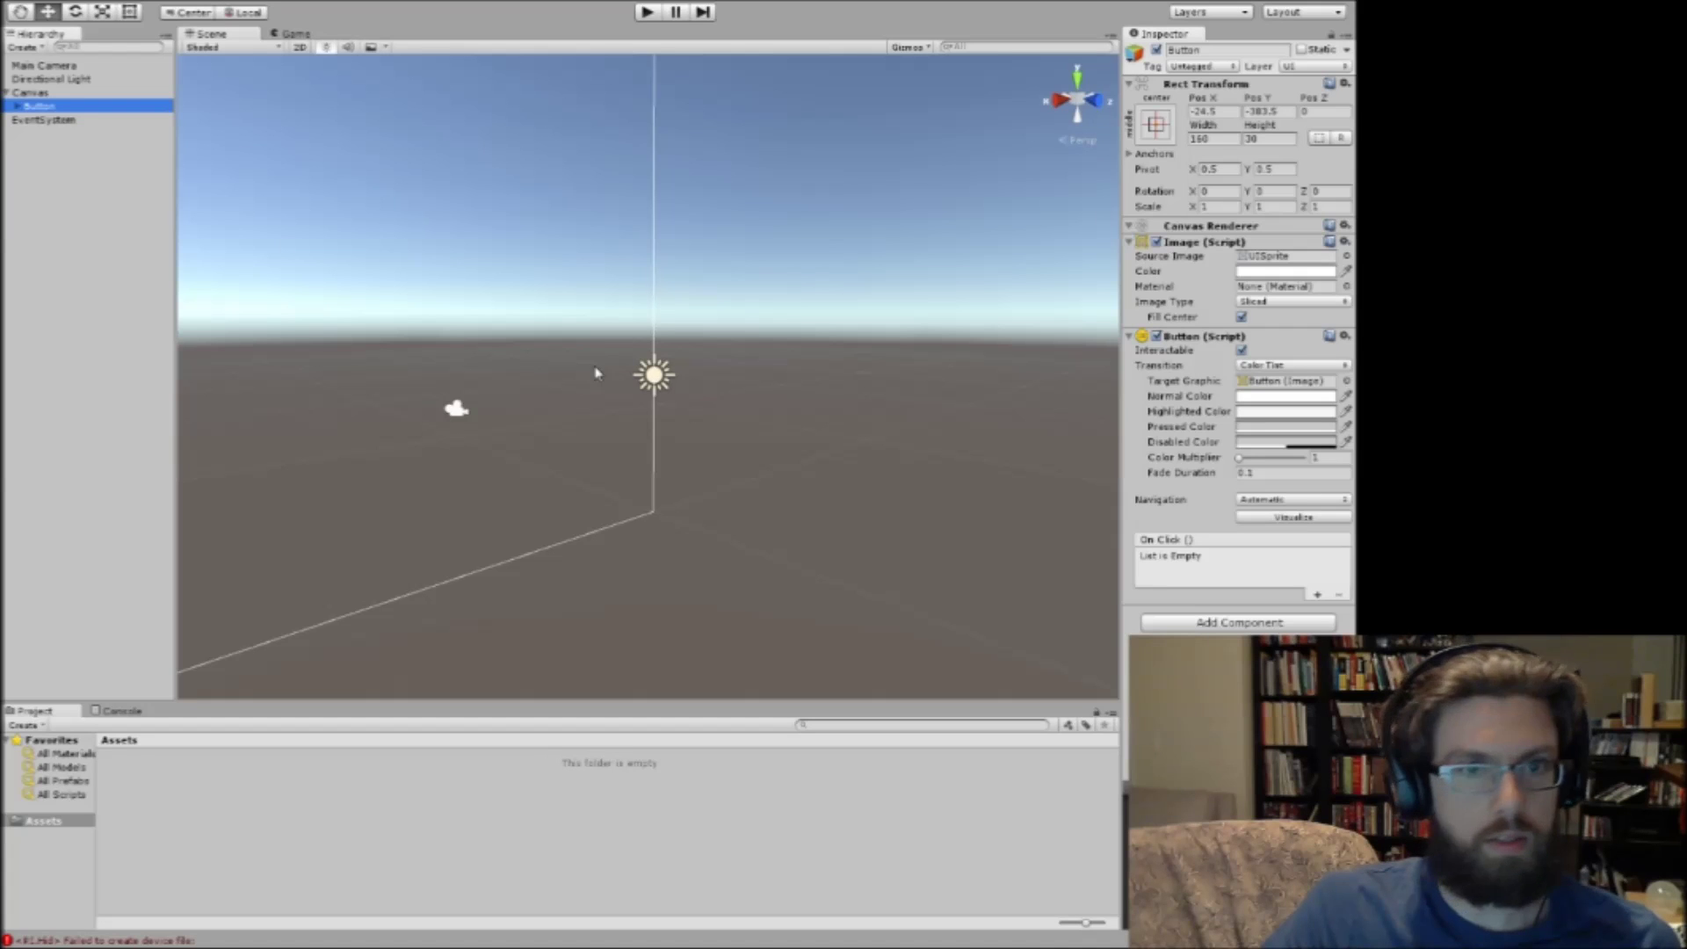
{"action": "left_click", "coordinate": [17, 107]}
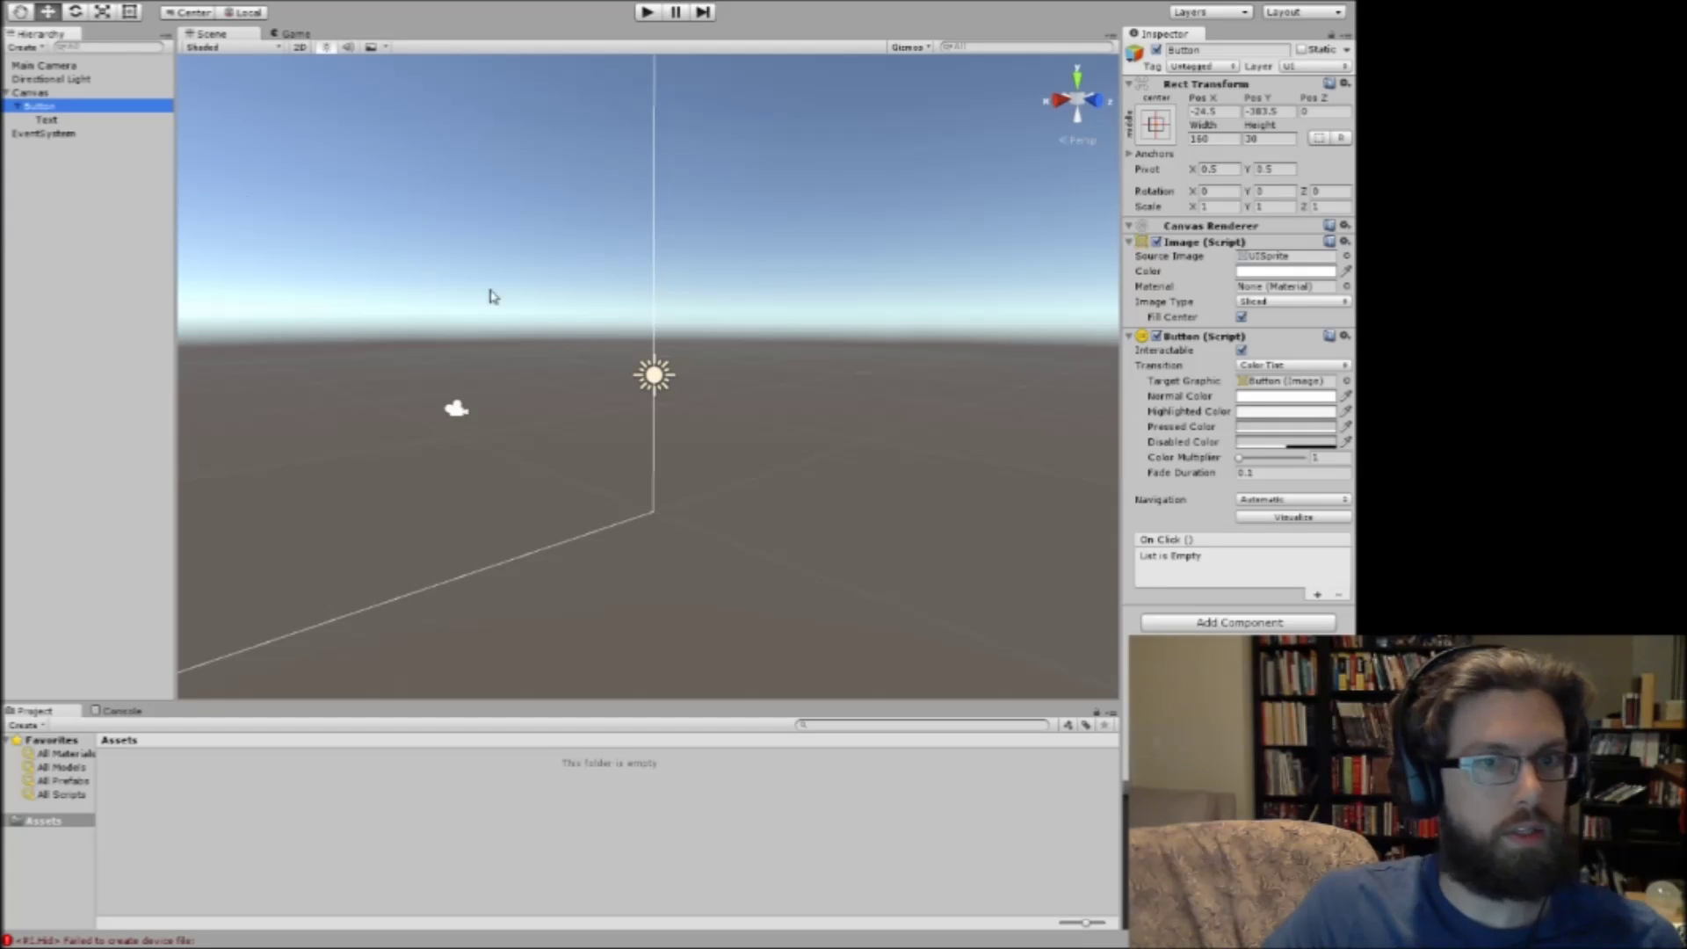
Orient the scene view along its axes to a front view with isometric projection.
{"action": "right_click_drag", "start_coordinate": [862, 301], "coordinate": [478, 249]}
{"action": "left_click", "coordinate": [1077, 94]}
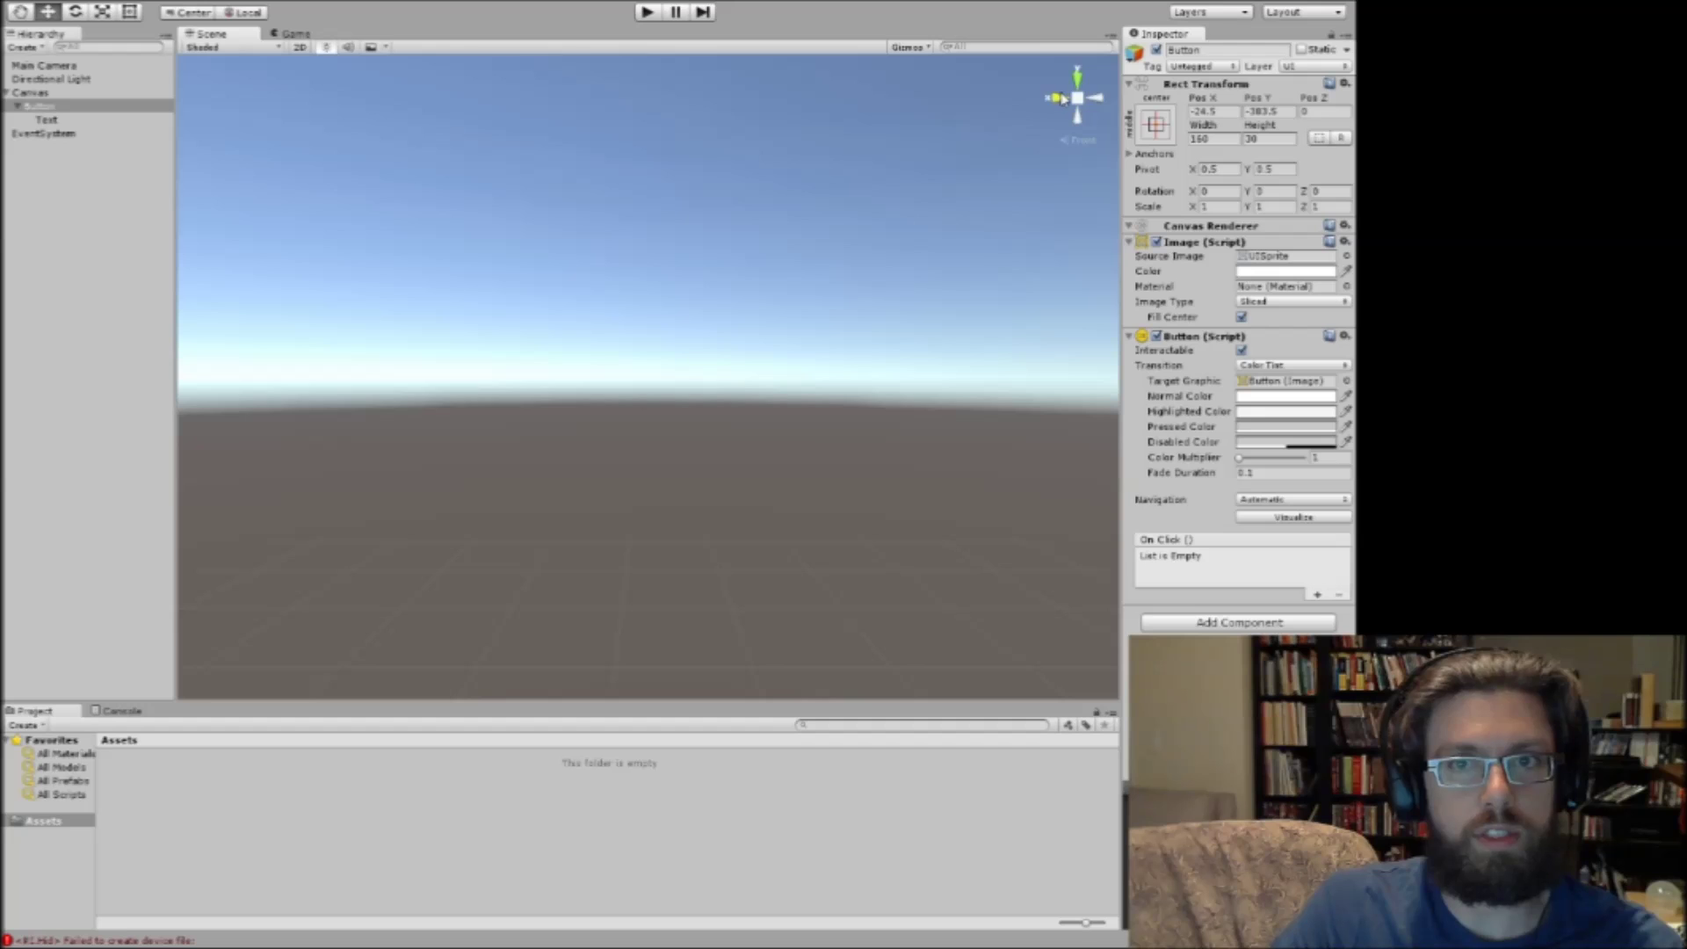
{"action": "left_click", "coordinate": [1062, 98]}
{"action": "left_click", "coordinate": [1078, 81]}
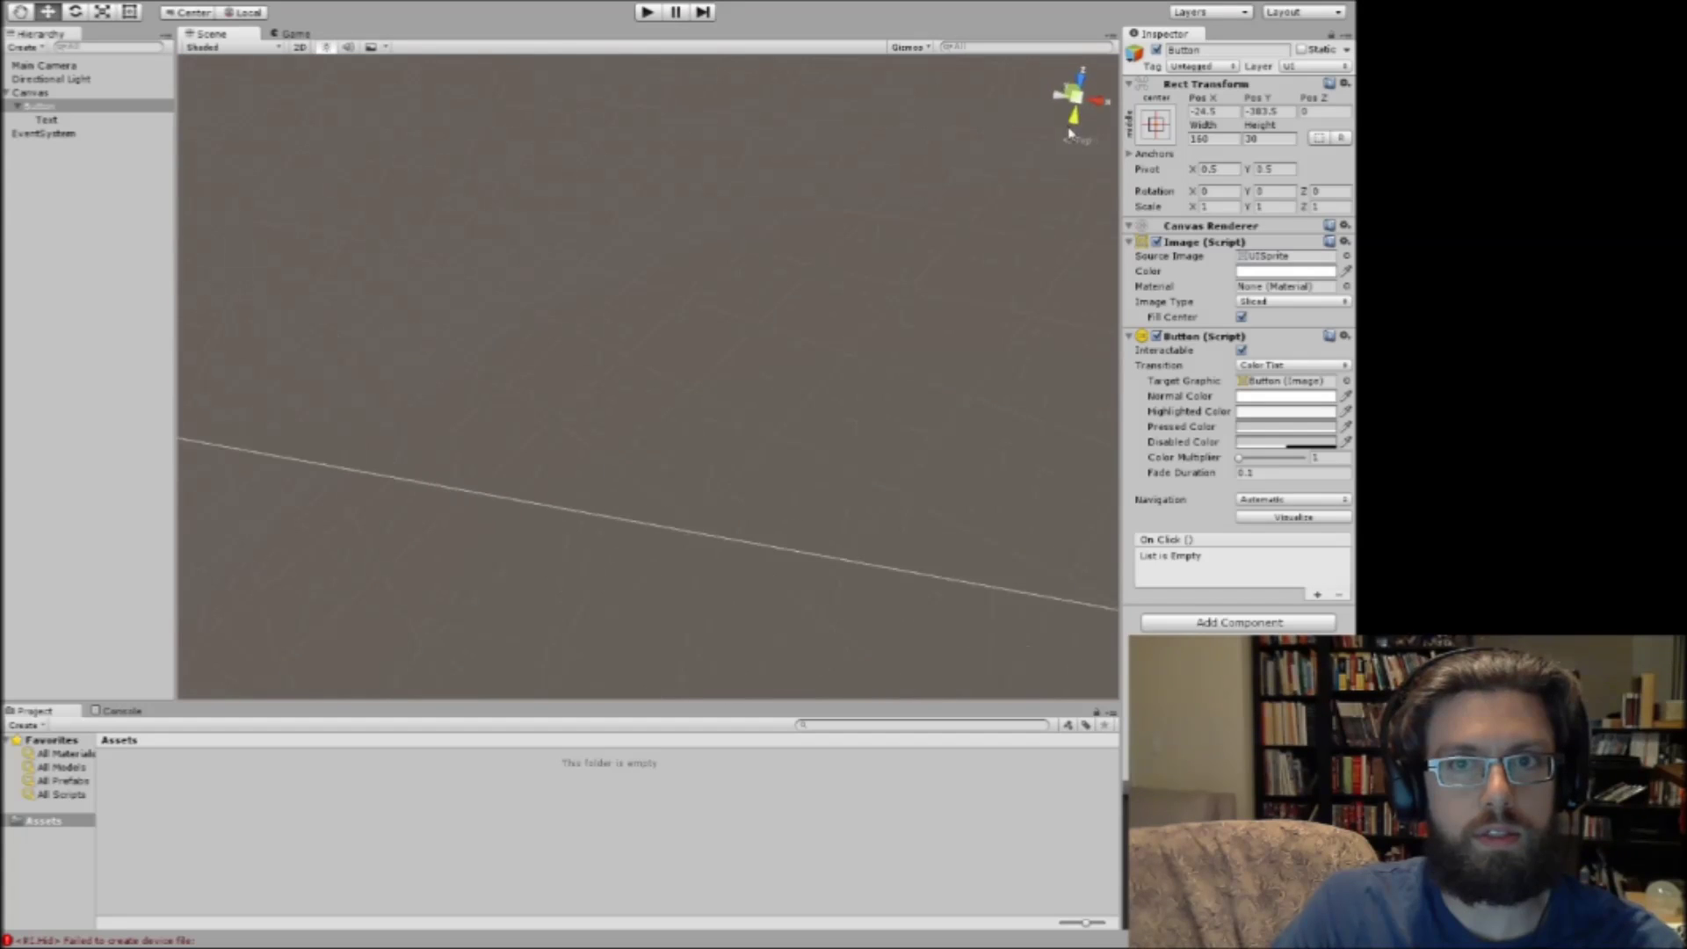
{"action": "left_click", "coordinate": [1093, 100]}
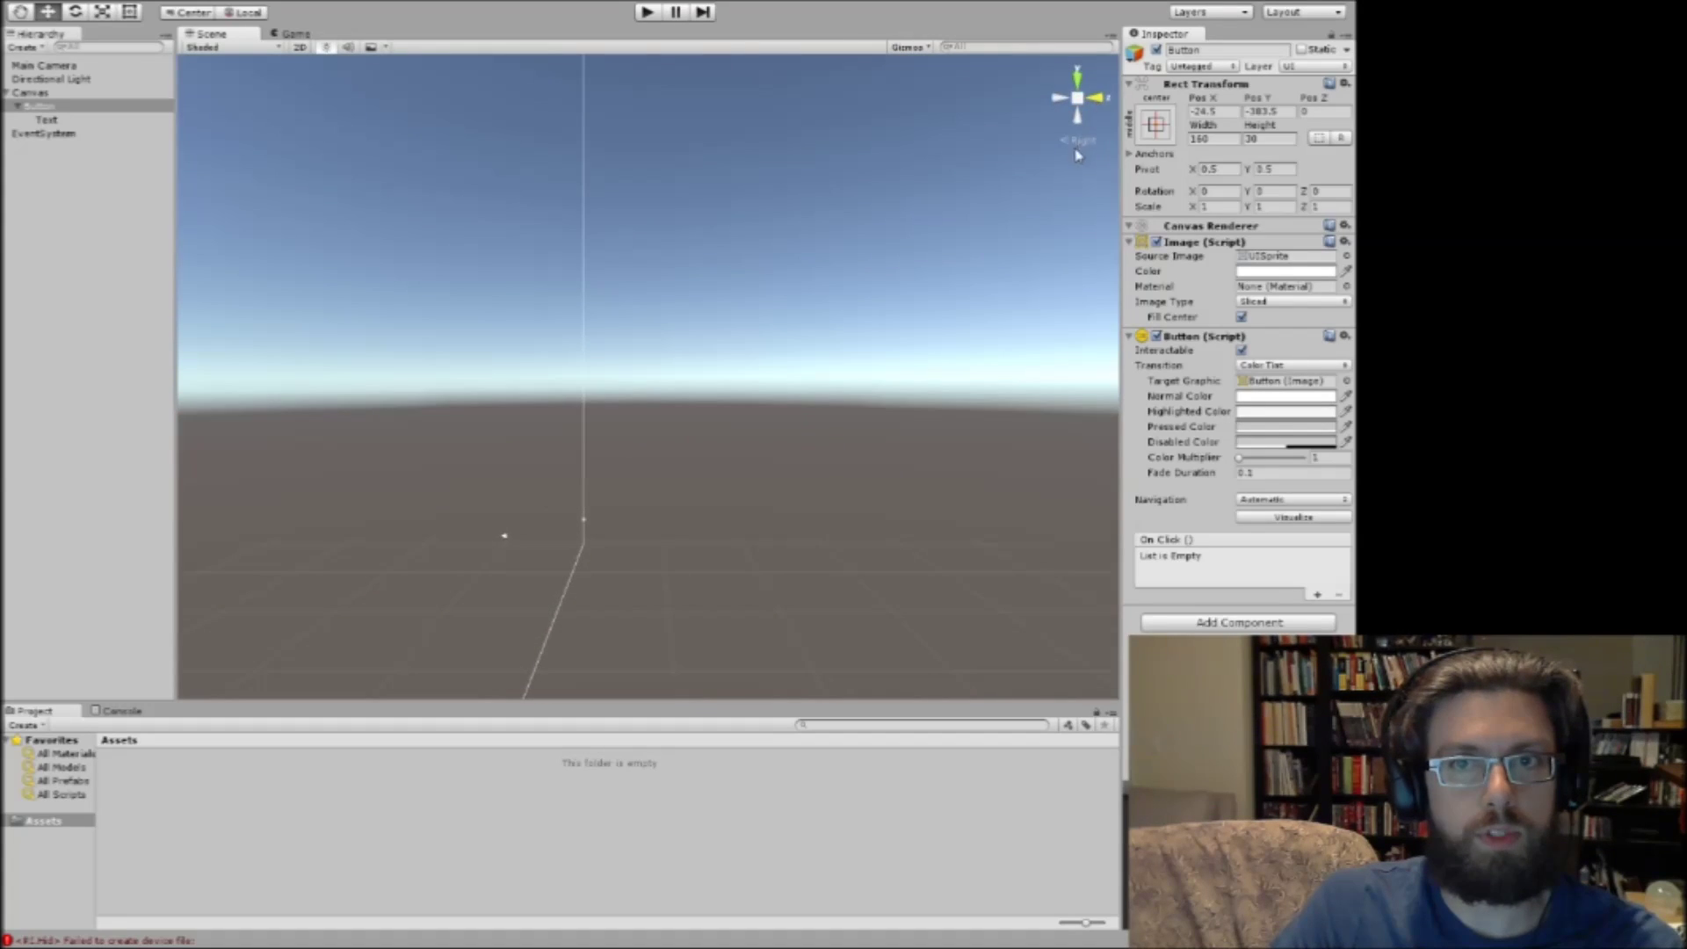
{"action": "left_click", "coordinate": [1095, 97]}
{"action": "left_click", "coordinate": [1066, 142]}
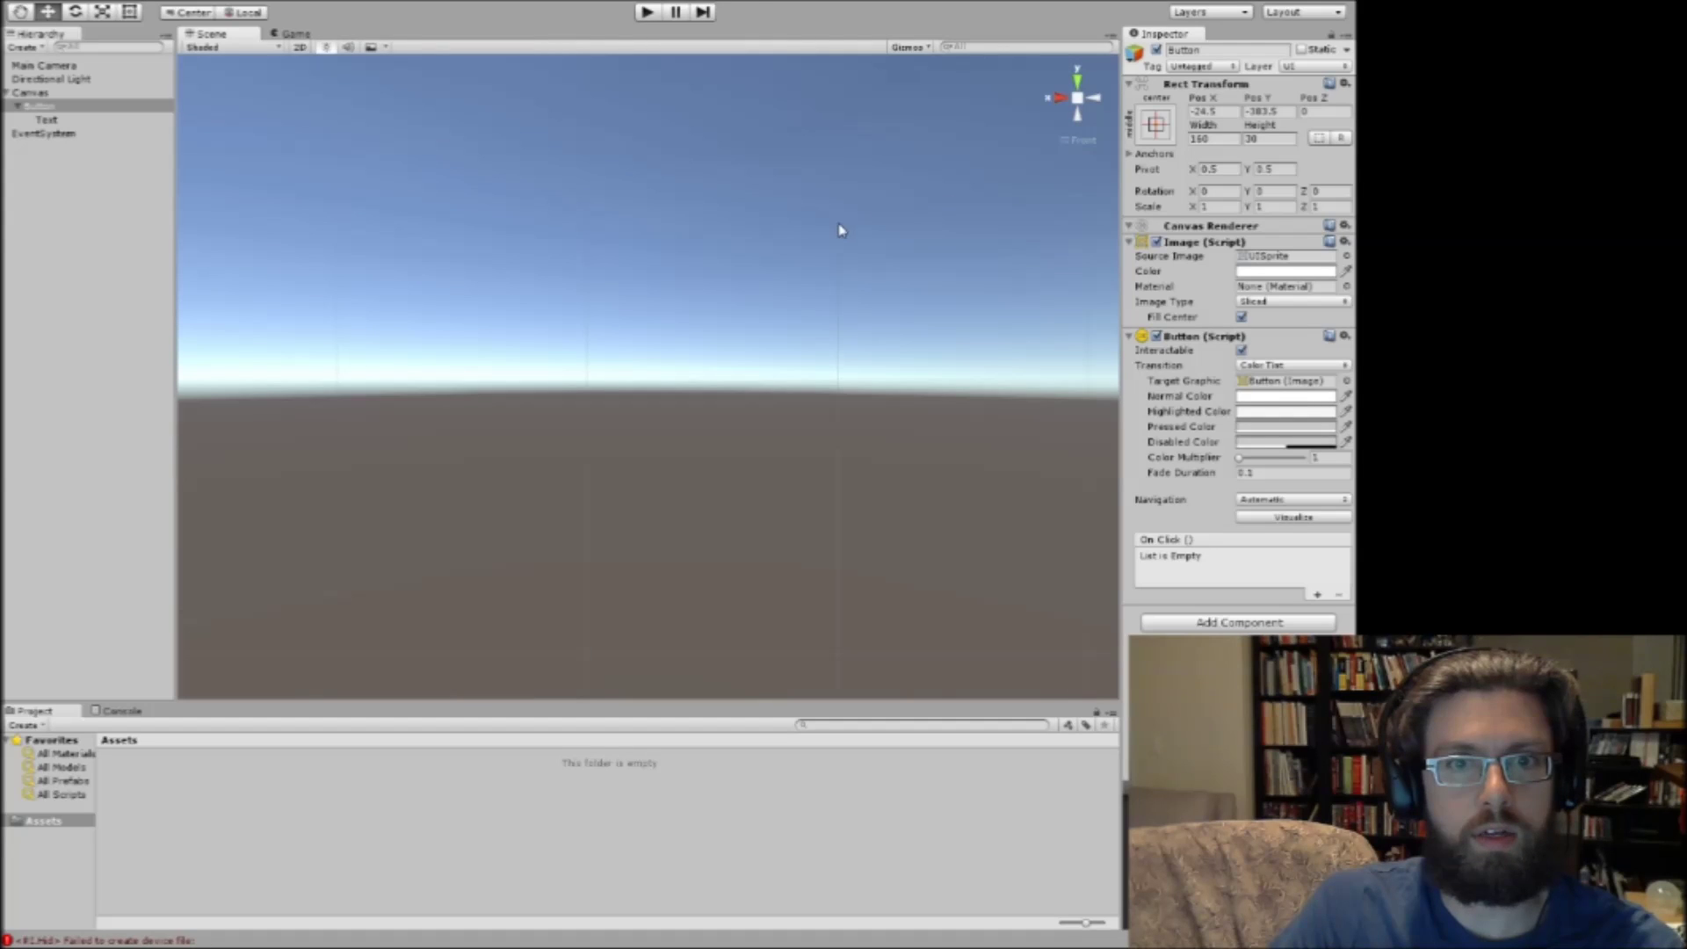
Frame the whole canvas outline and its button in the scene view.
{"action": "scroll", "coordinate": [747, 320], "scroll_direction": "down", "scroll_amount": 15}
{"action": "right_click_drag", "start_coordinate": [659, 308], "coordinate": [550, 302]}
{"action": "middle_click_drag", "start_coordinate": [512, 283], "coordinate": [740, 368]}
{"action": "scroll", "coordinate": [466, 264], "scroll_direction": "down", "scroll_amount": 3}
{"action": "middle_click_drag", "start_coordinate": [466, 264], "coordinate": [813, 391]}
{"action": "scroll", "coordinate": [715, 366], "scroll_direction": "down", "scroll_amount": 5}
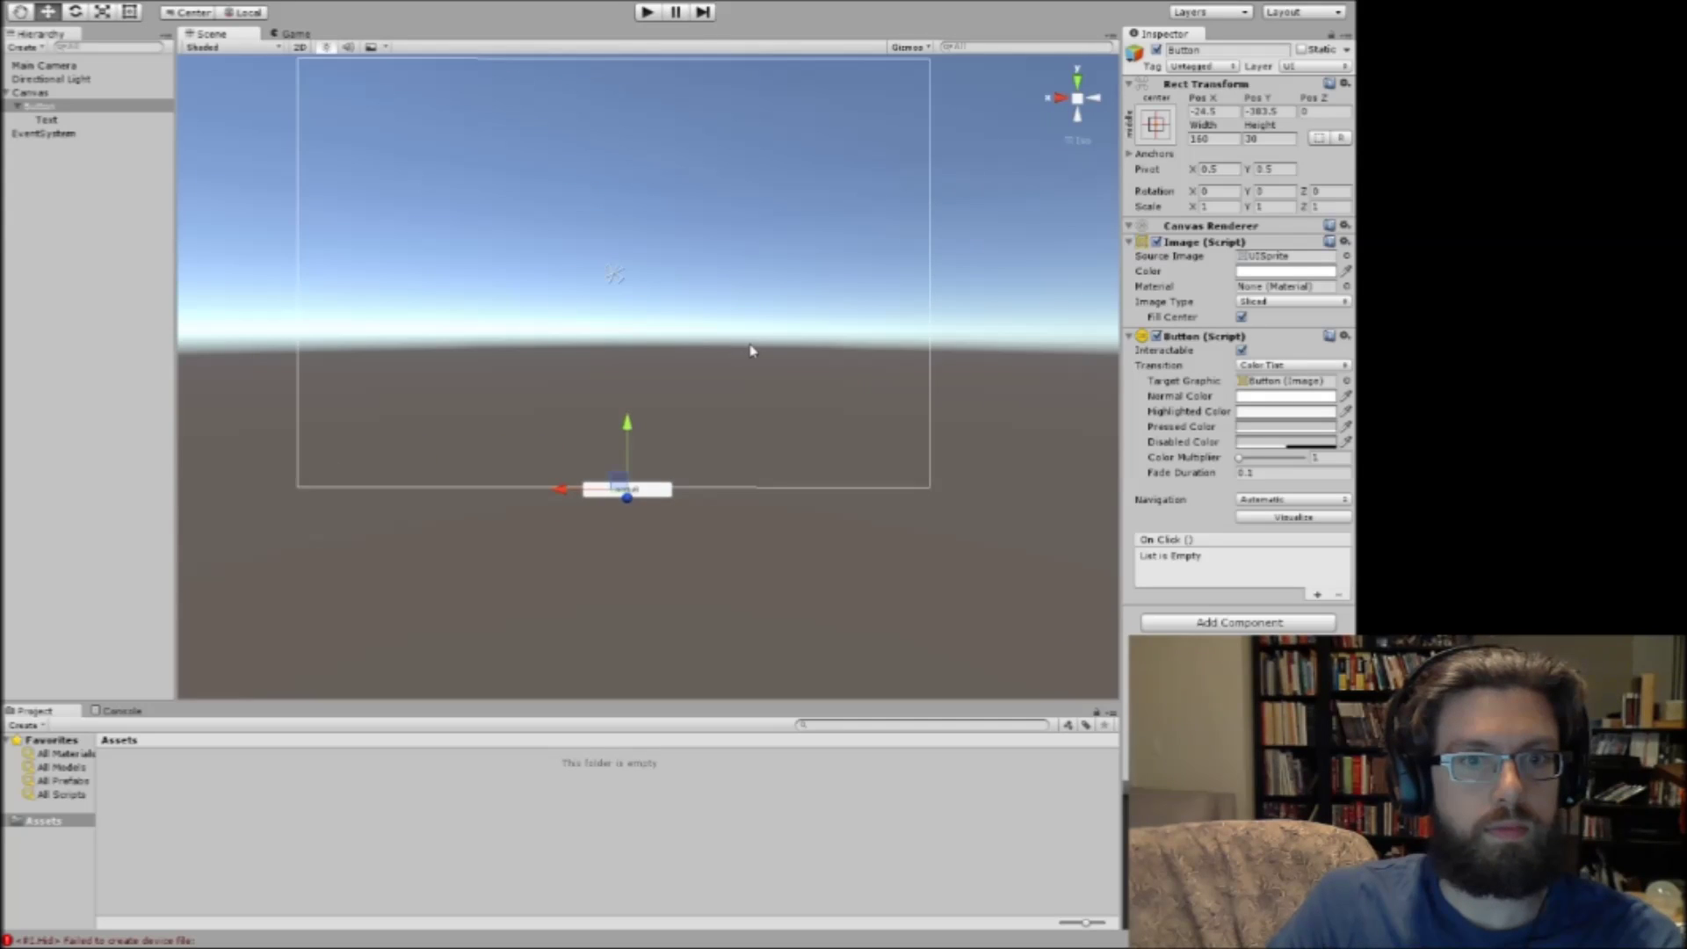
{"action": "middle_click_drag", "start_coordinate": [677, 298], "coordinate": [689, 366]}
{"action": "scroll", "coordinate": [699, 382], "scroll_direction": "up", "scroll_amount": 2}
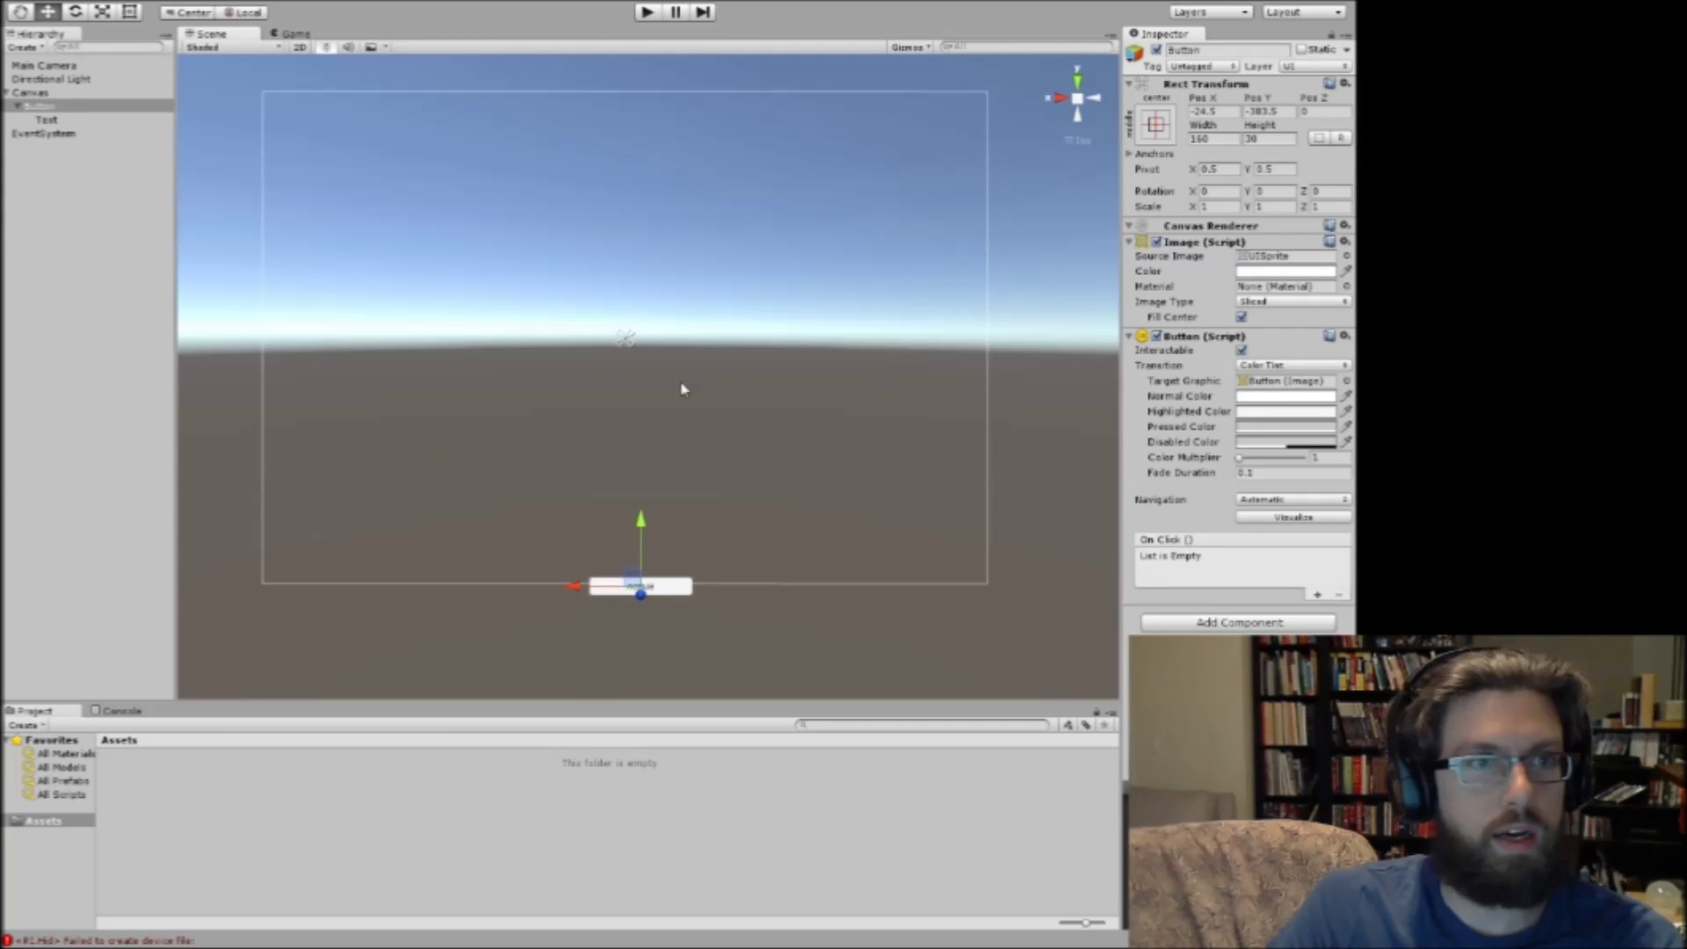
{"action": "scroll", "coordinate": [683, 389], "scroll_direction": "up", "scroll_amount": 1}
Rotate the button around its vertical axis and set its Y rotation to 180.
{"action": "key", "text": "e"}
{"action": "left_click_drag", "start_coordinate": [678, 606], "coordinate": [354, 583]}
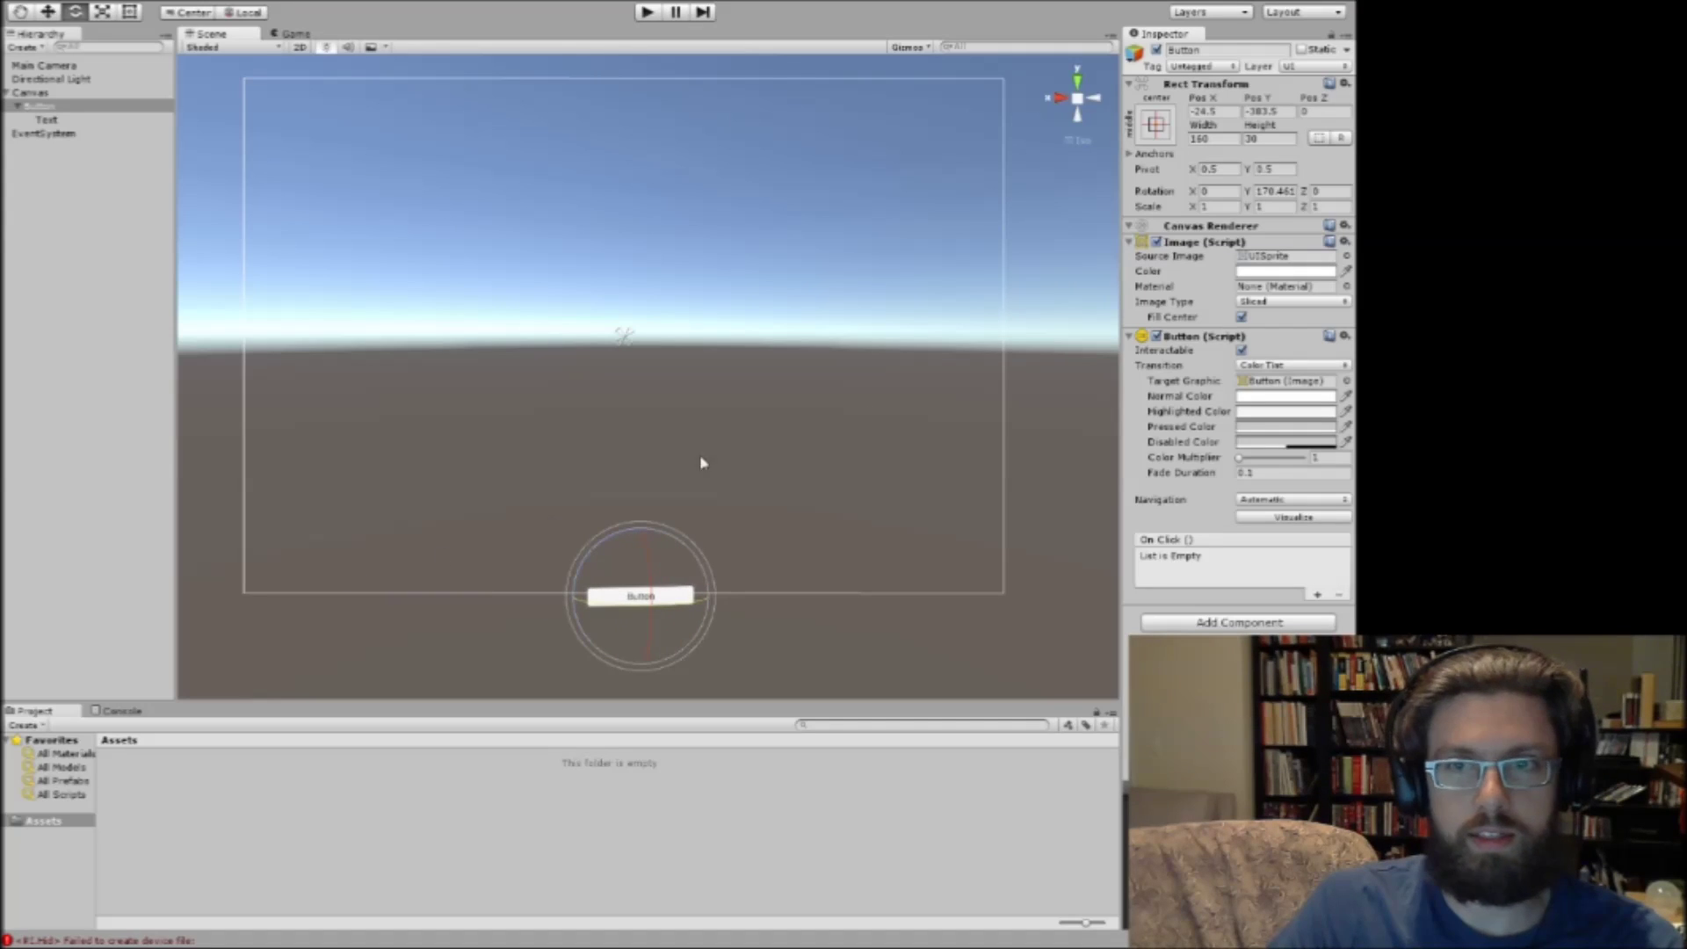
{"action": "type", "text": "180"}
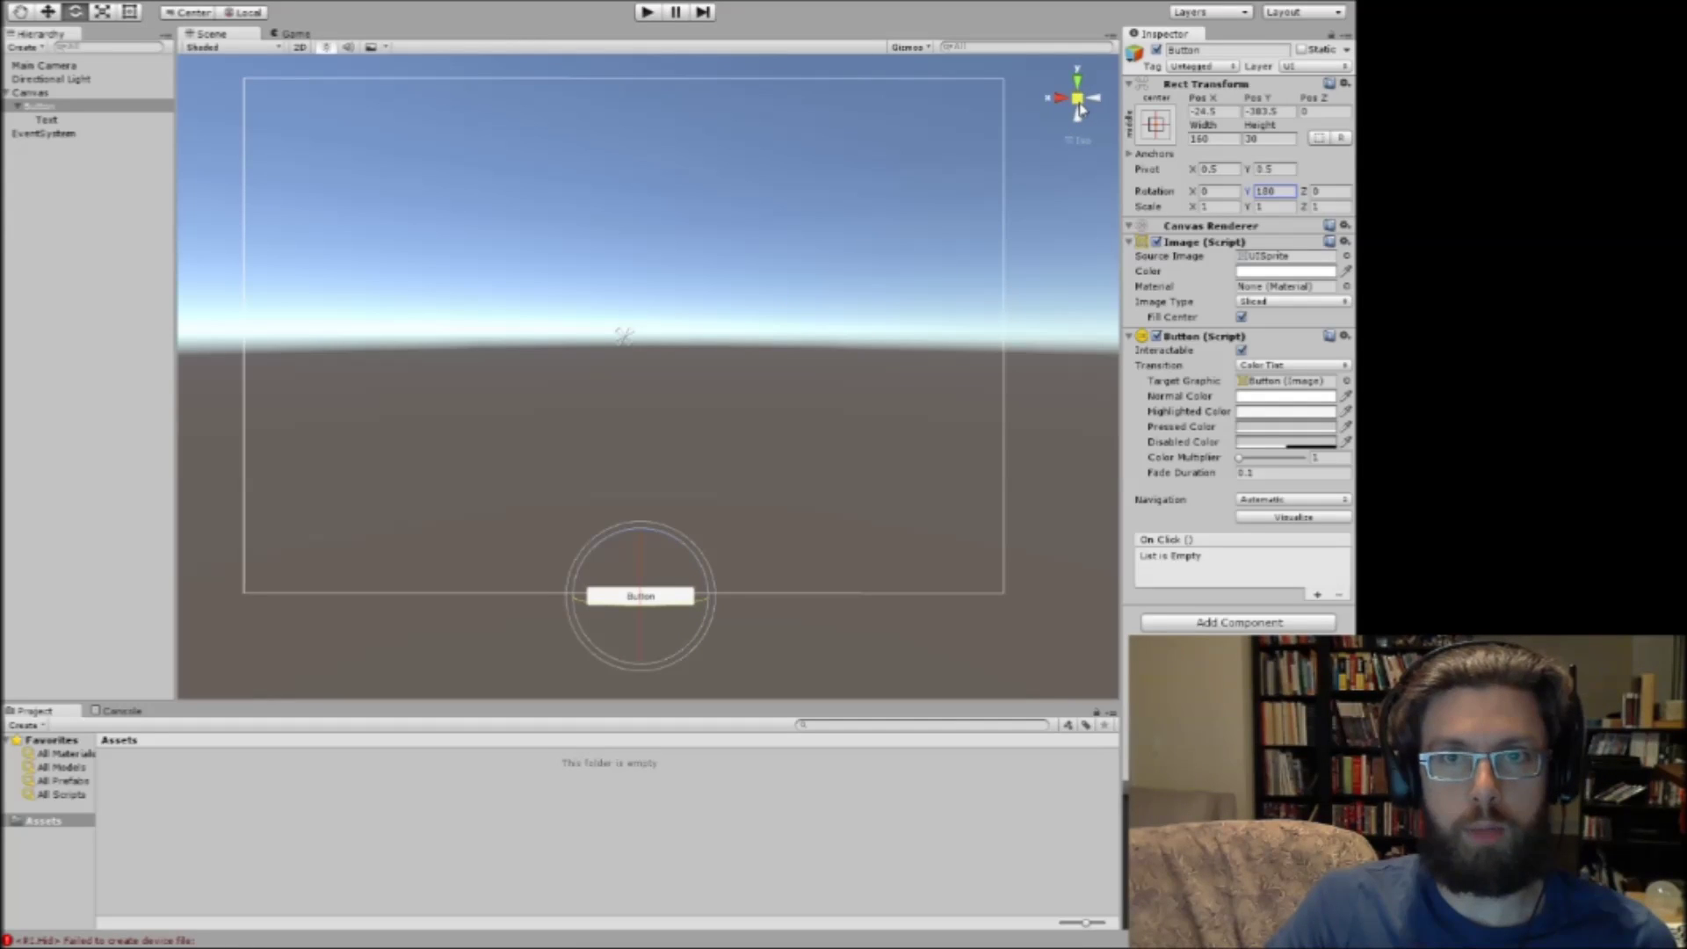
Examine the canvas and the rotated button at an angle and from the top and right views.
{"action": "right_click_drag", "start_coordinate": [927, 159], "coordinate": [1129, 179]}
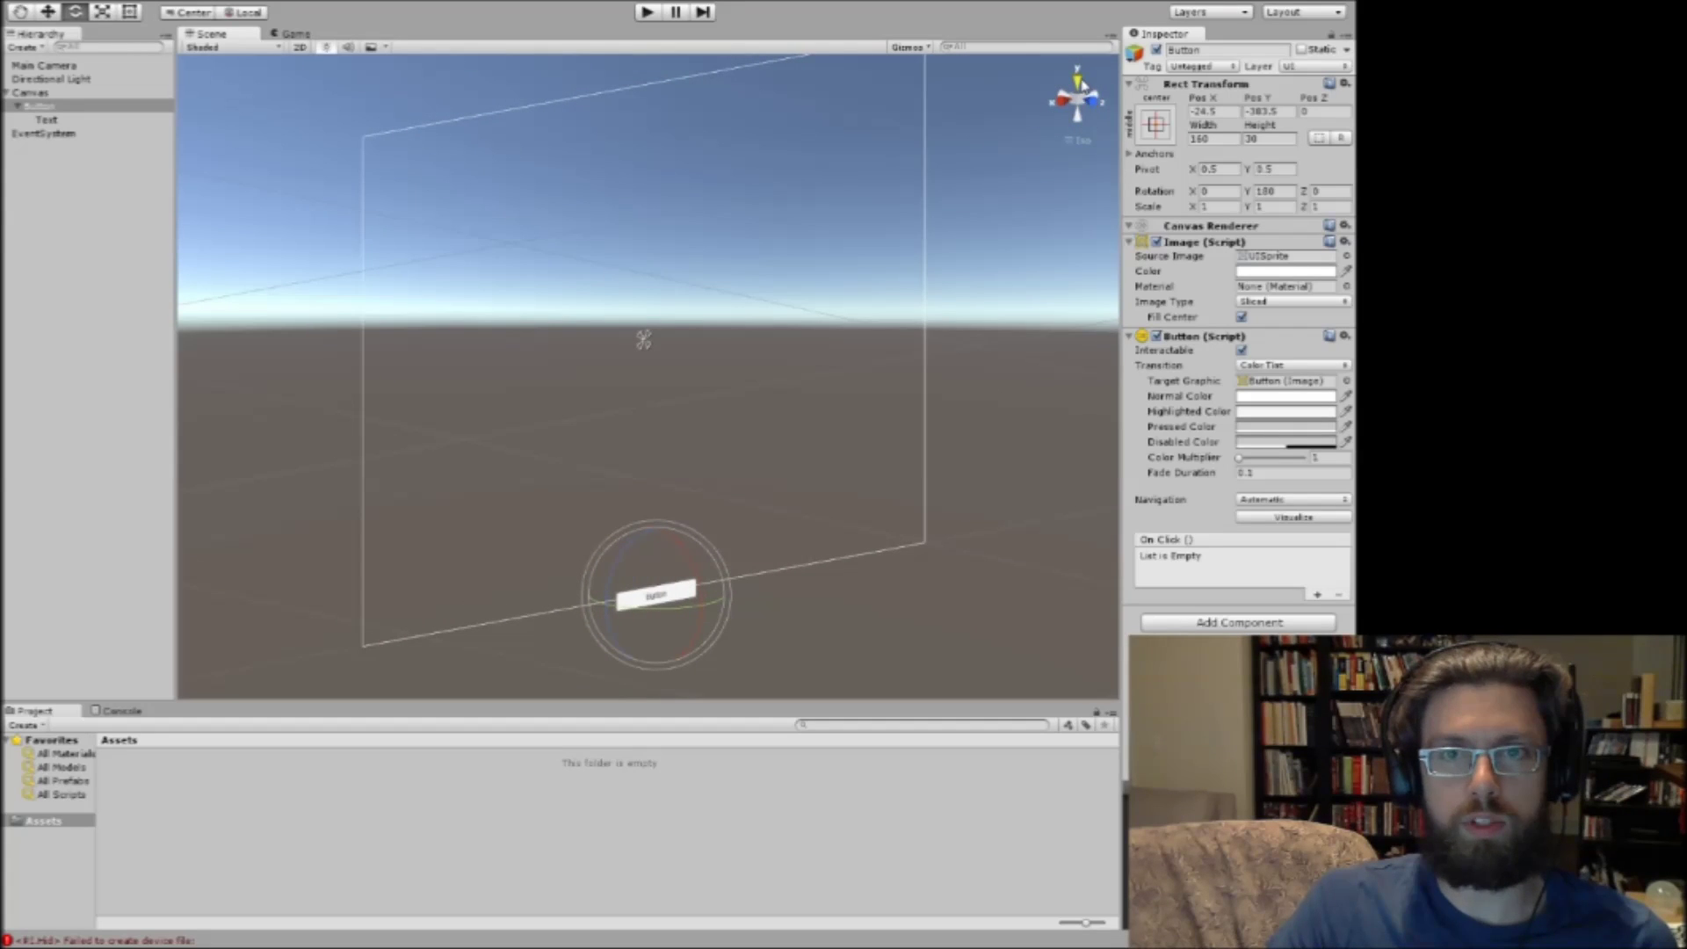
{"action": "left_click", "coordinate": [1077, 81]}
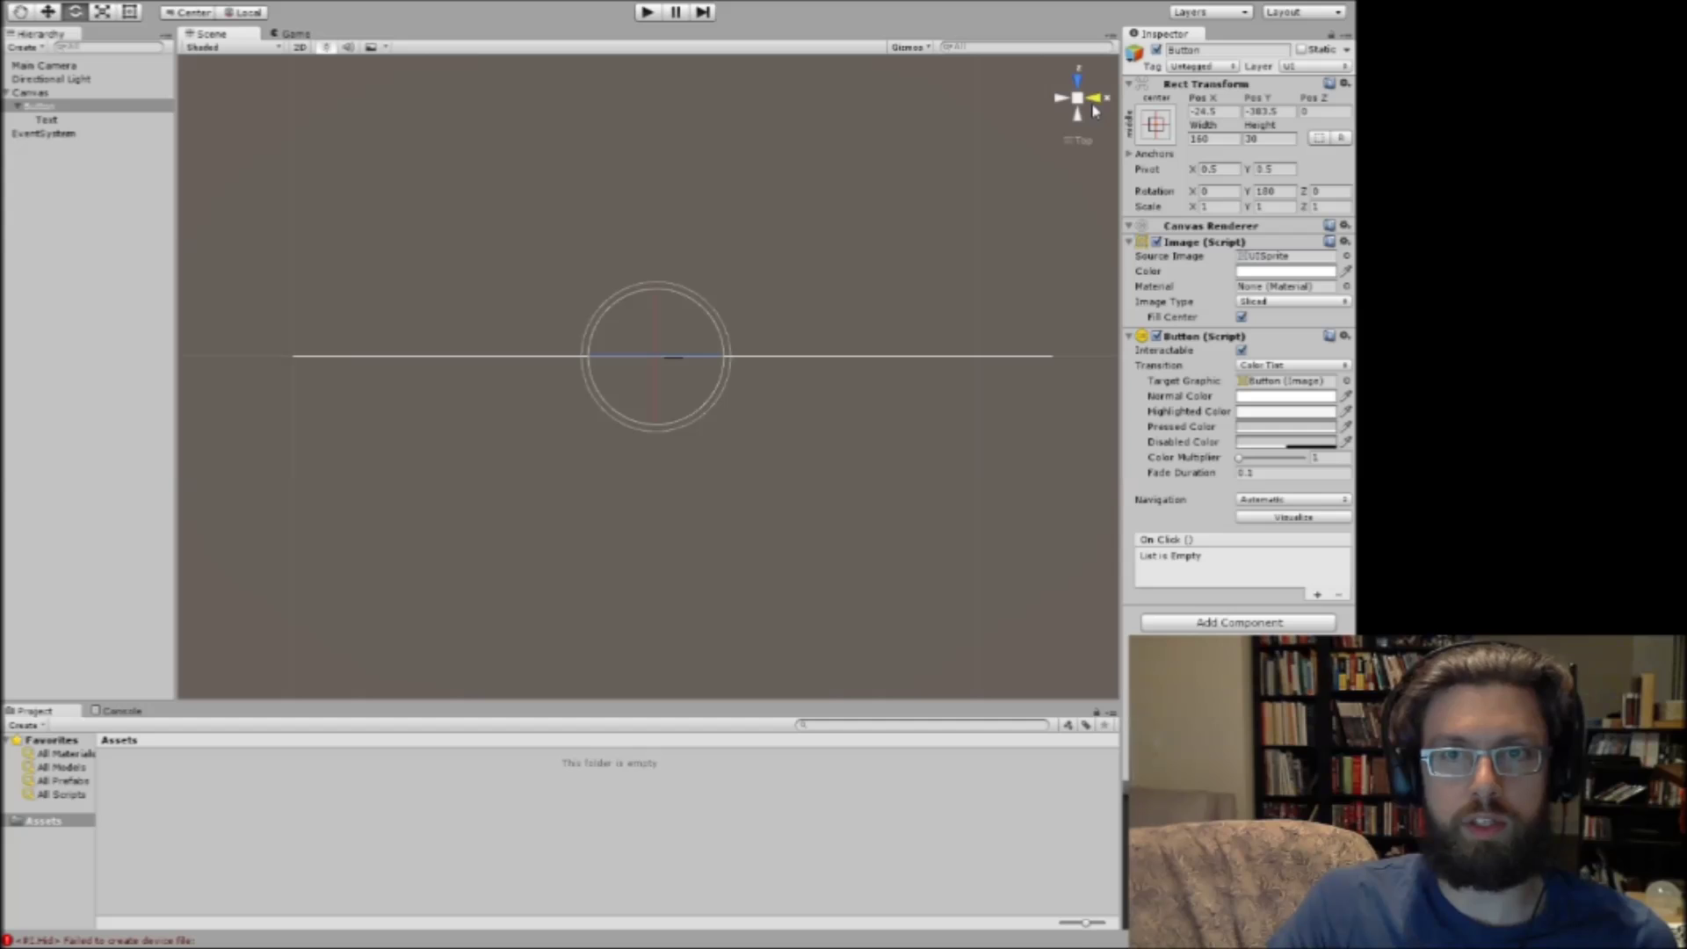
{"action": "left_click", "coordinate": [1092, 99]}
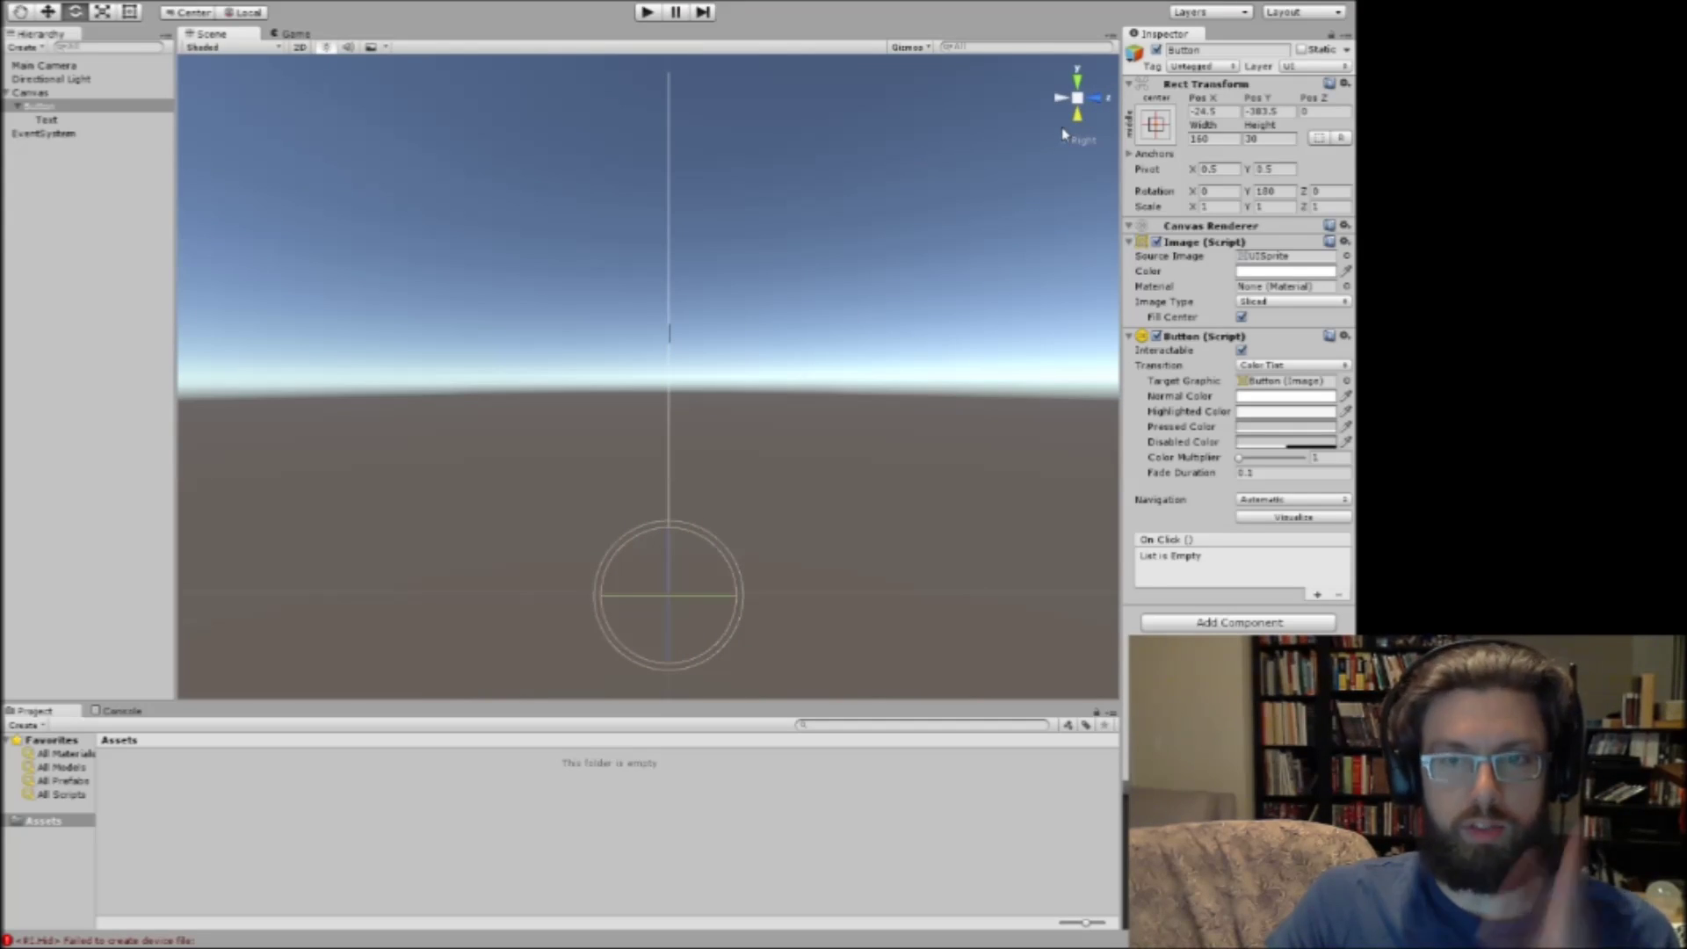
Face the canvas from the front and compare its perspective and isometric projections, finishing in isometric.
{"action": "left_click", "coordinate": [1095, 98]}
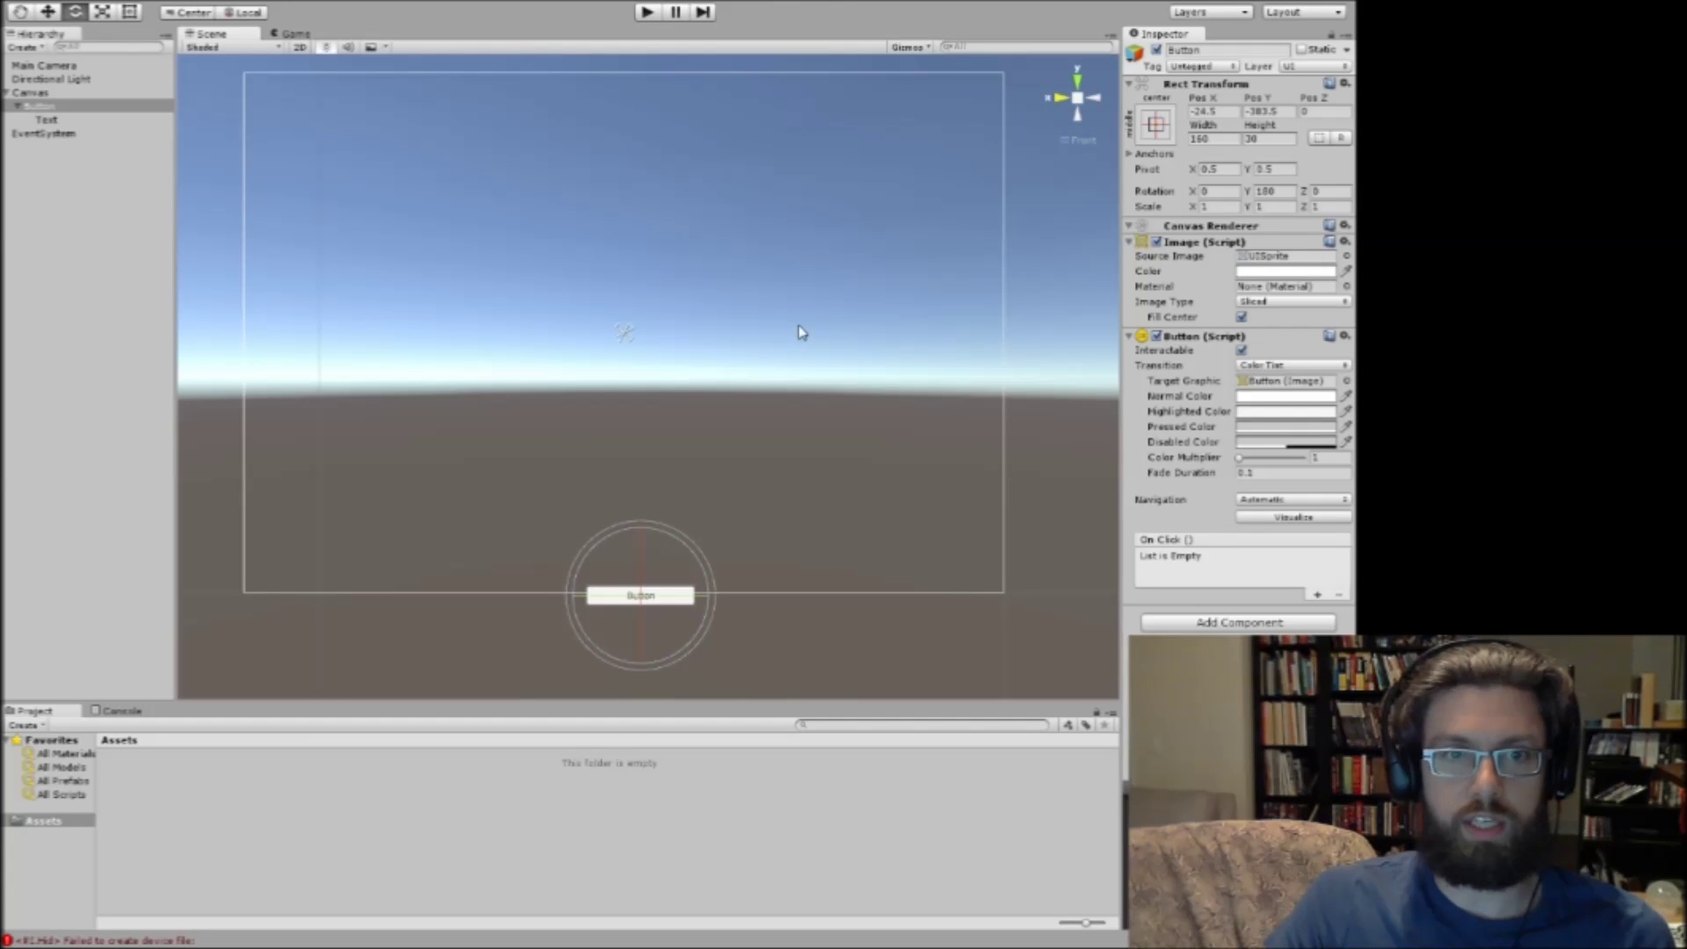
{"action": "left_click", "coordinate": [1066, 145]}
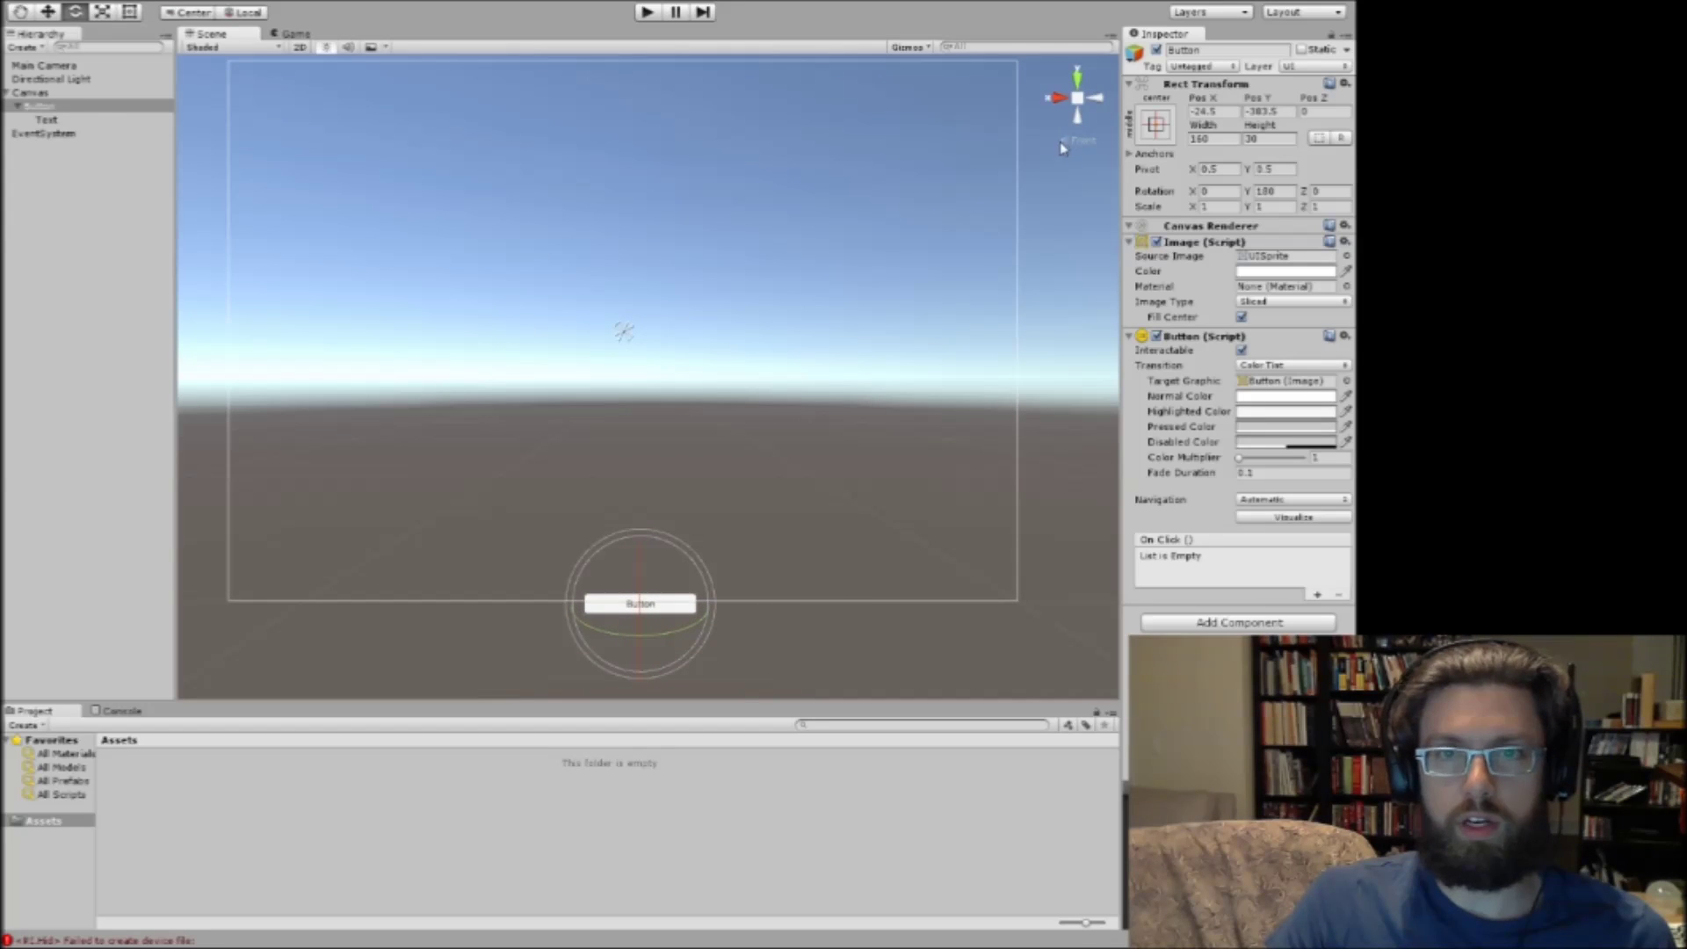
{"action": "left_click", "coordinate": [1066, 144]}
{"action": "left_click", "coordinate": [1066, 144]}
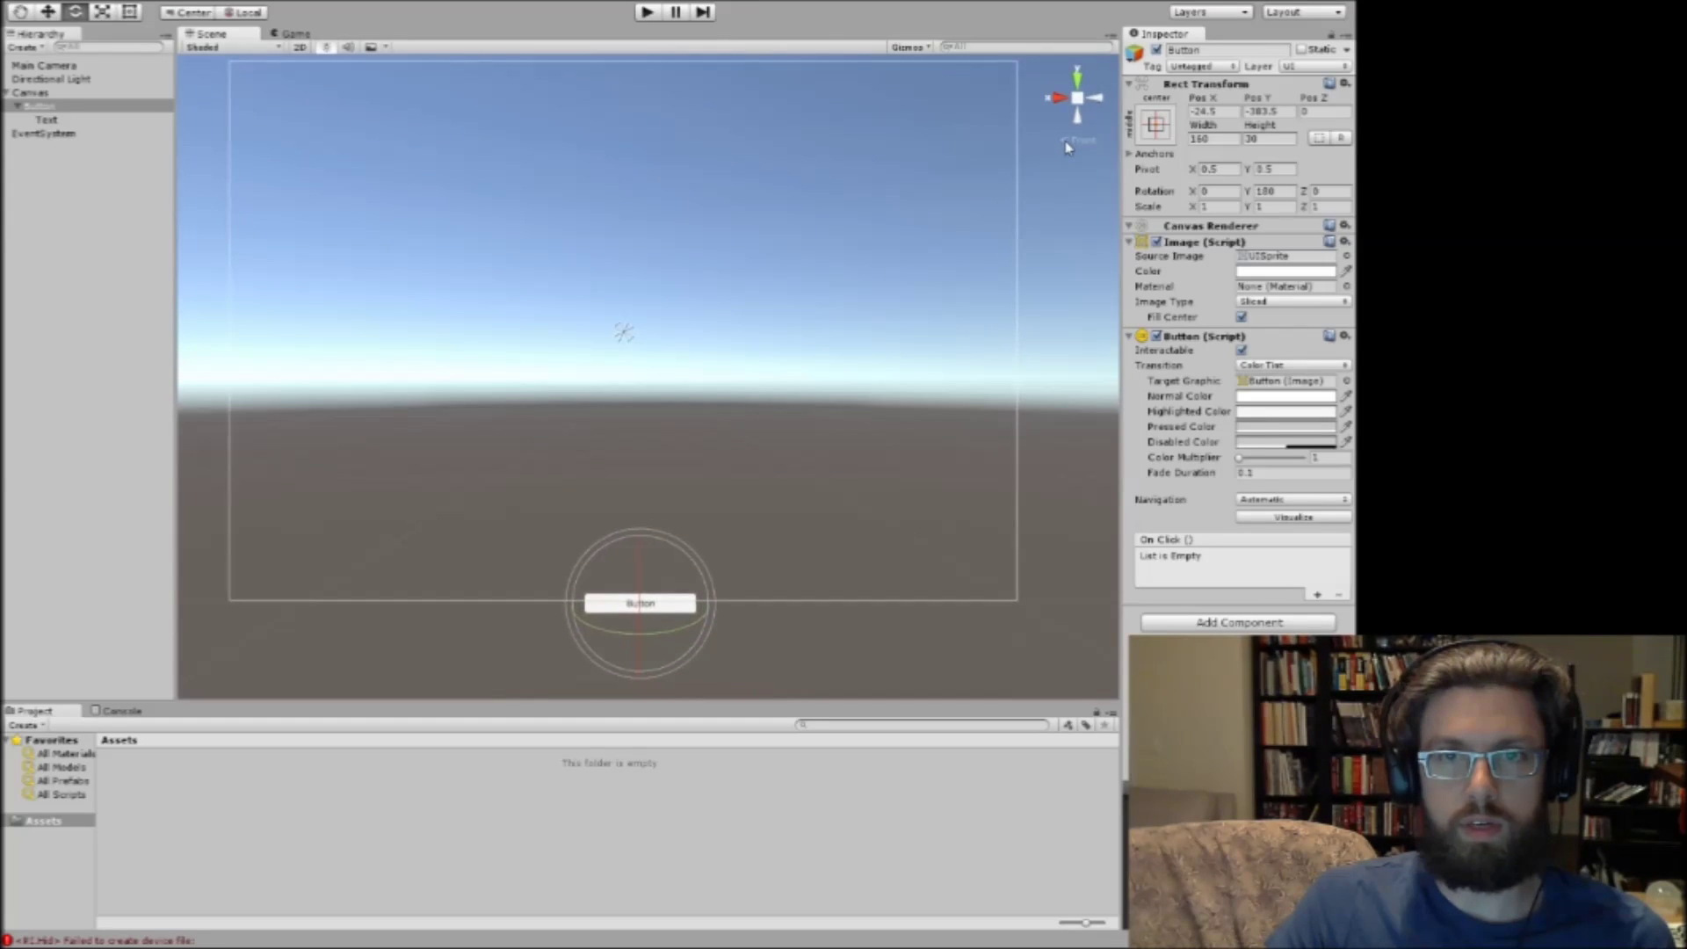
{"action": "left_click", "coordinate": [1066, 146]}
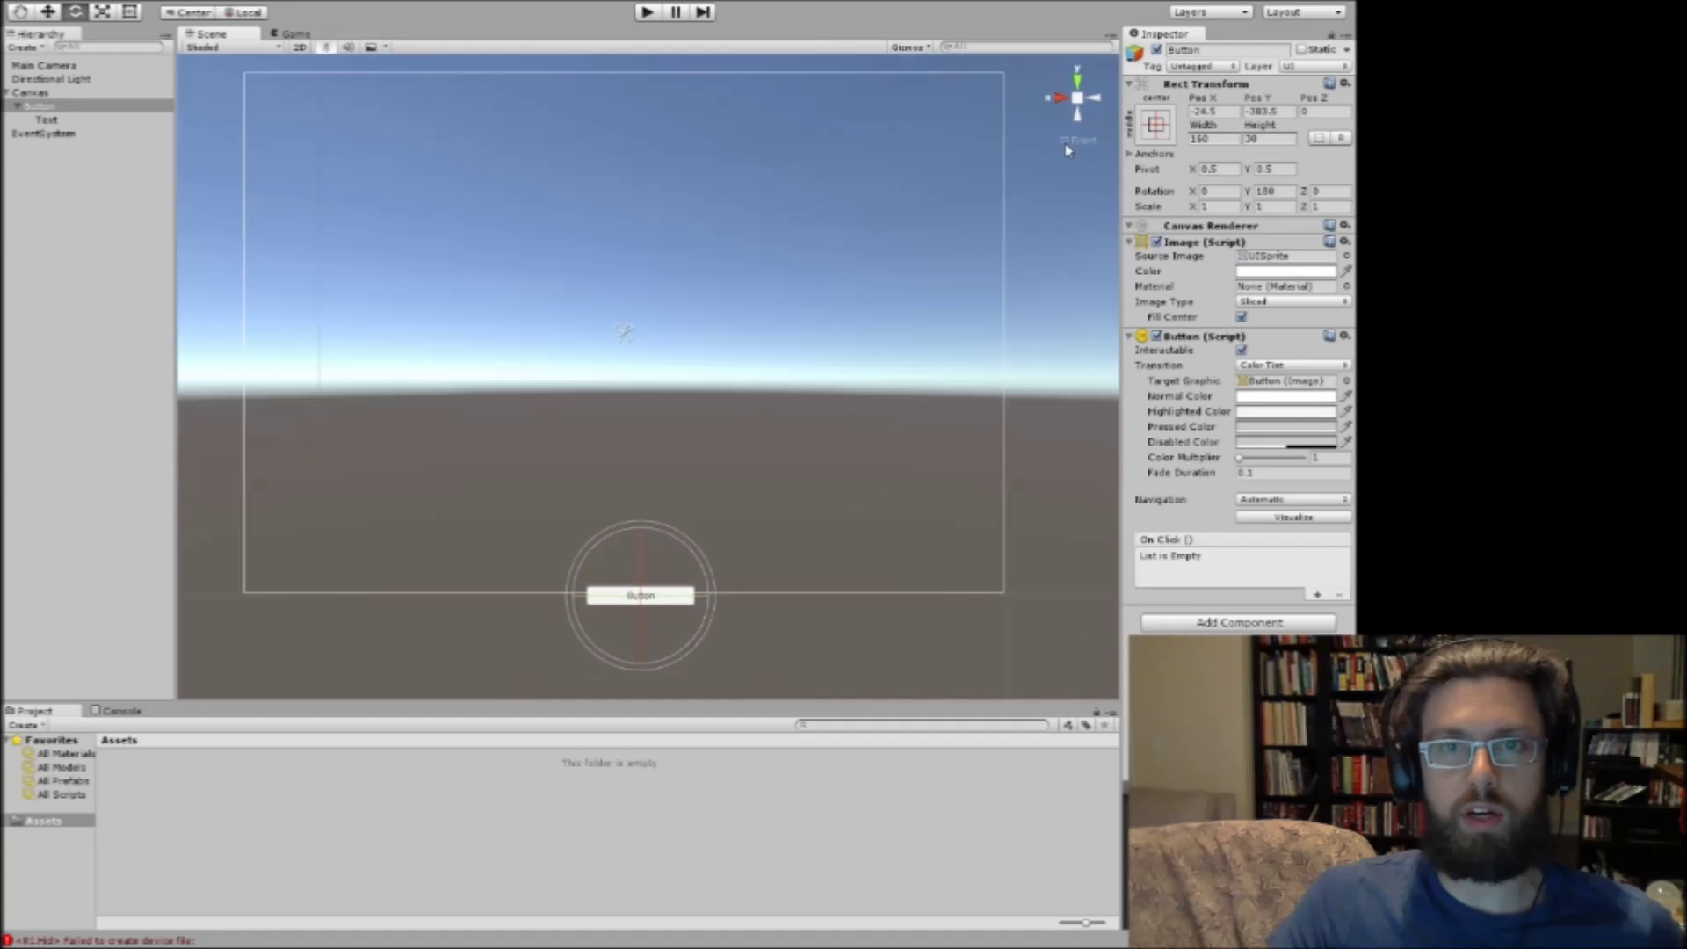
{"action": "left_click", "coordinate": [1066, 146]}
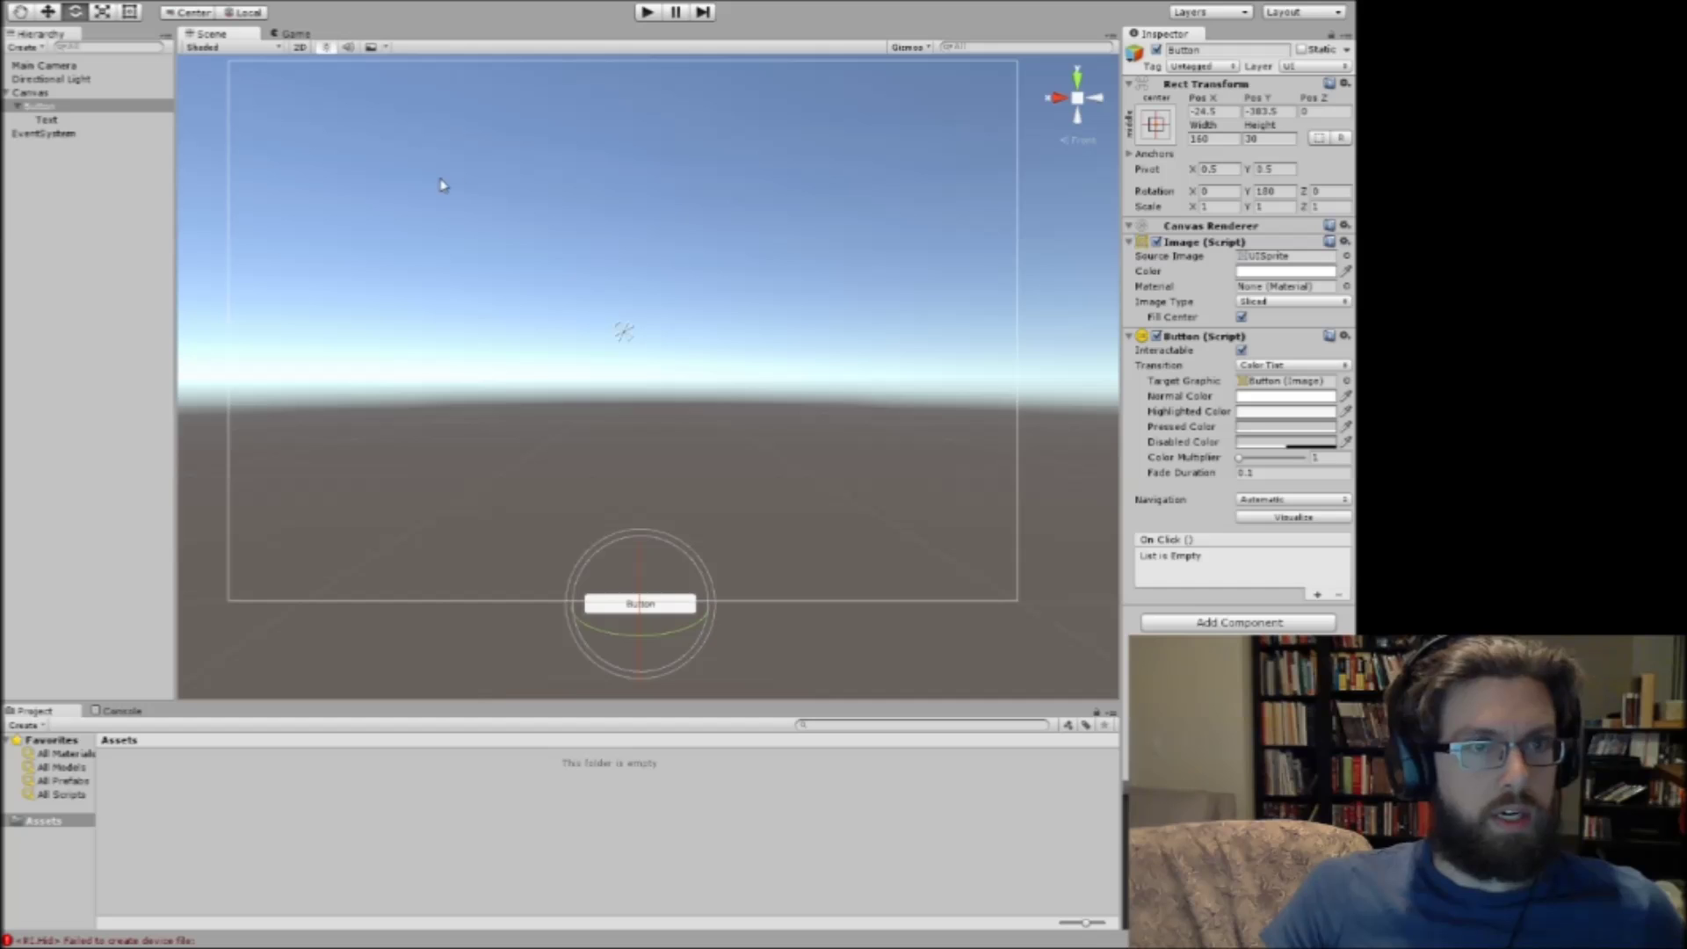
{"action": "left_click", "coordinate": [1067, 144]}
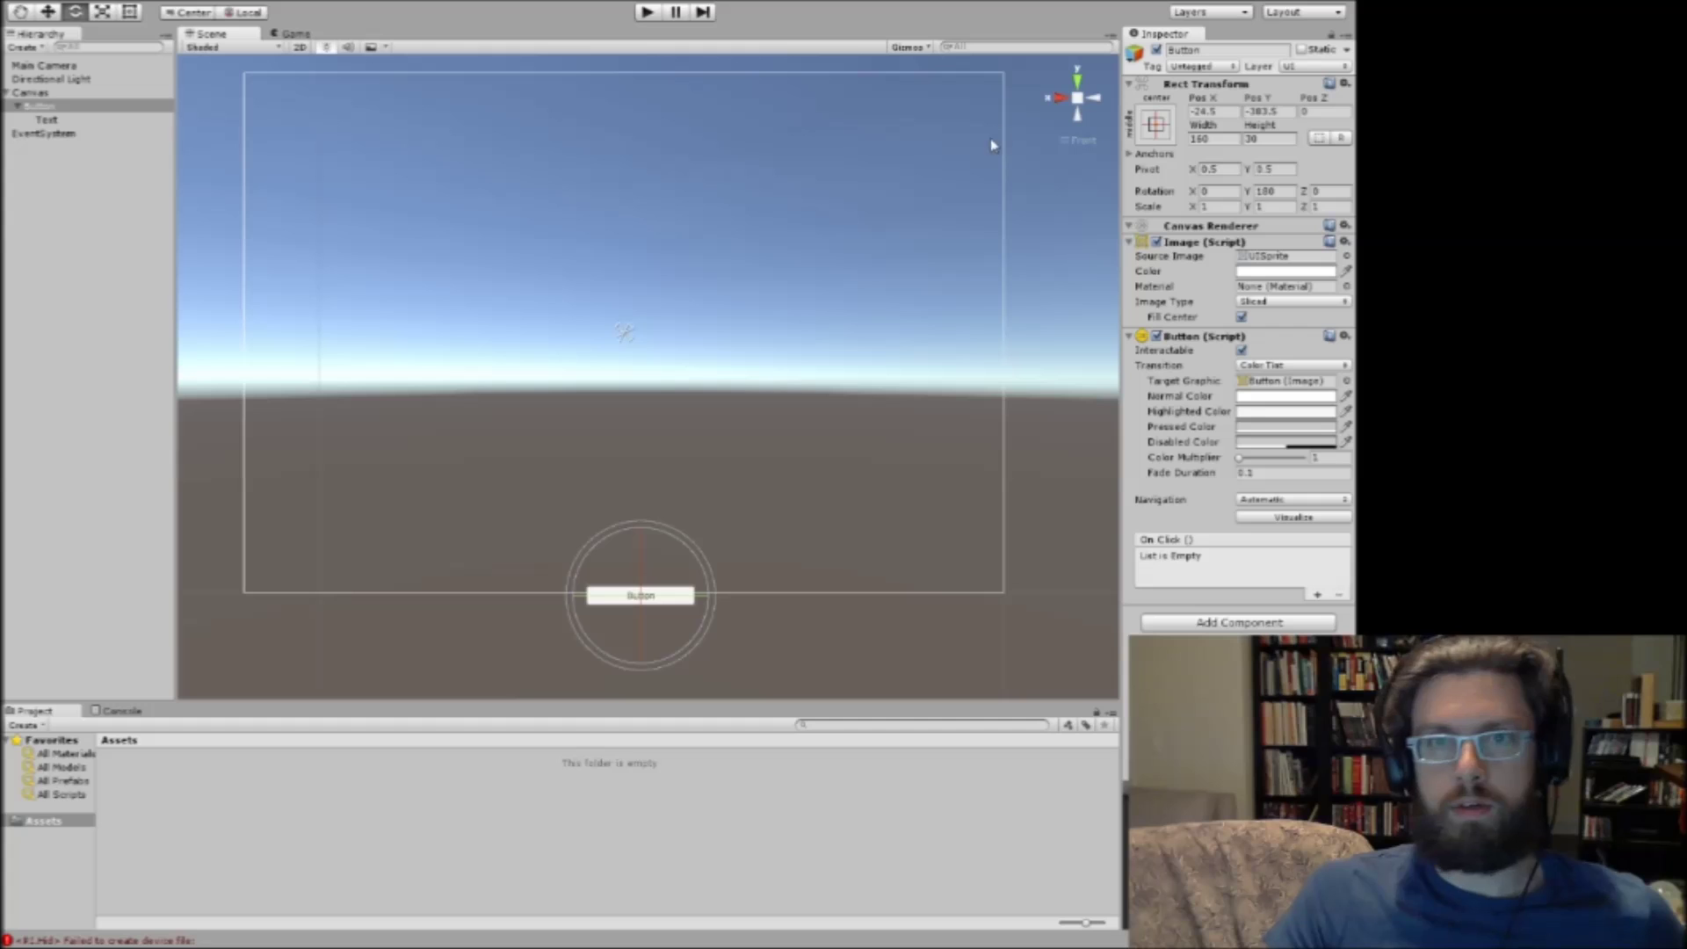
Move the button inside the canvas outline to the upper right area, about X -417 and Y 156.
{"action": "left_click_drag", "start_coordinate": [572, 241], "coordinate": [674, 252], "text": "alt"}
{"action": "key", "text": "w"}
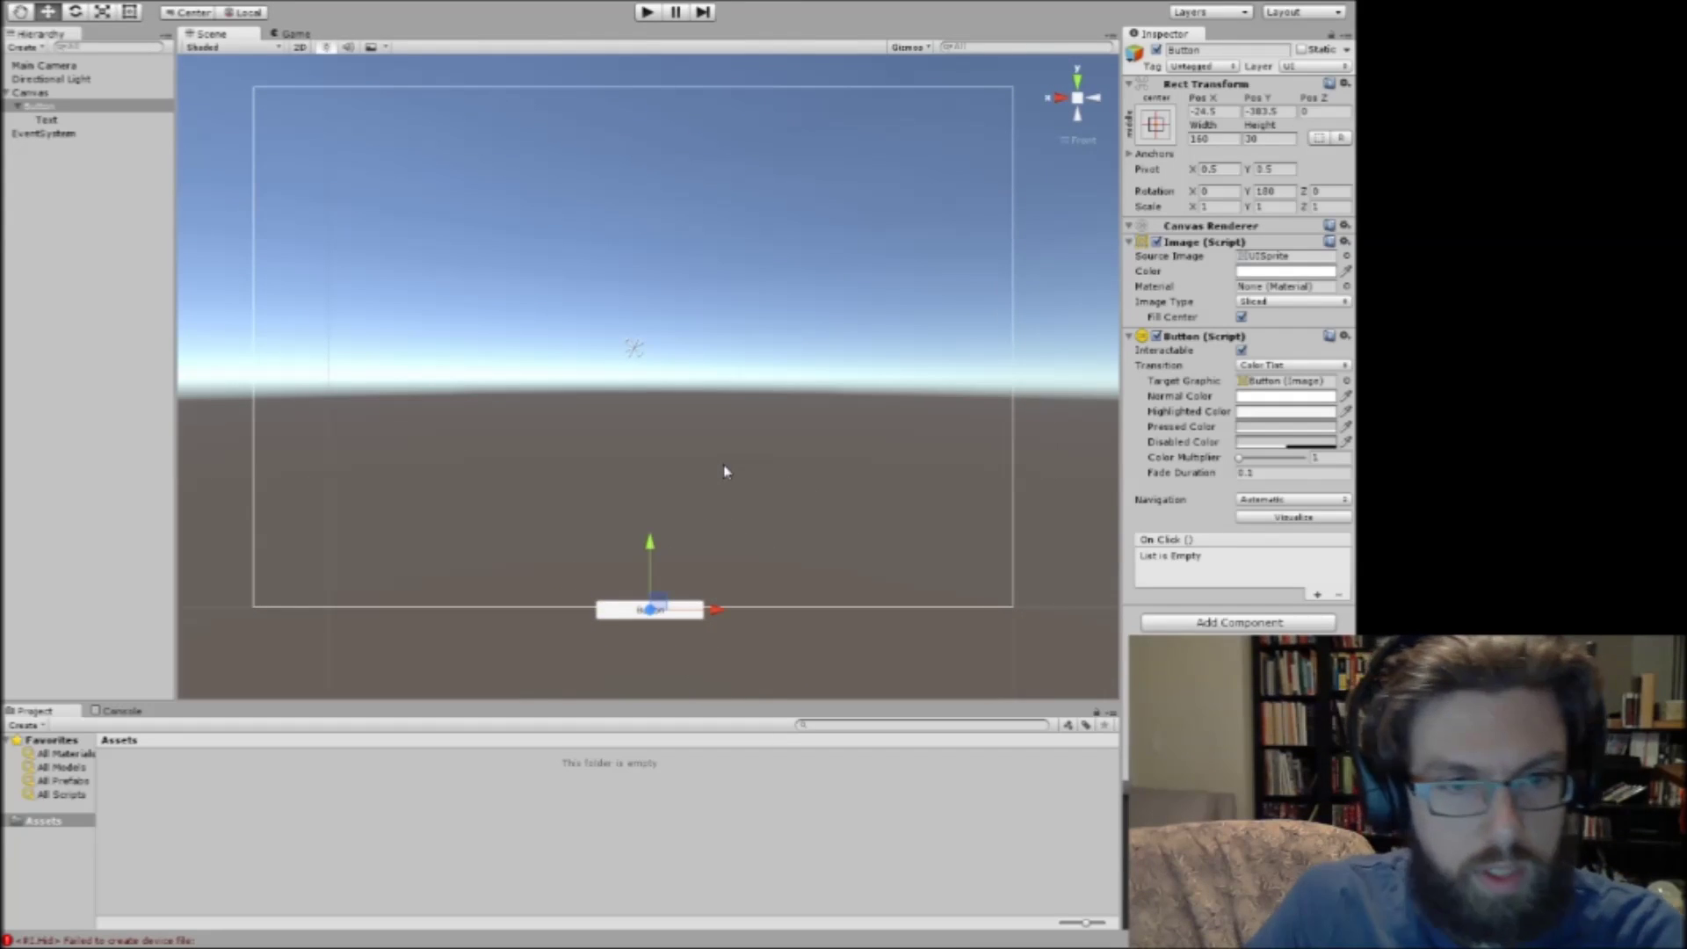
{"action": "left_click_drag", "start_coordinate": [651, 546], "coordinate": [650, 241]}
{"action": "left_click_drag", "start_coordinate": [718, 314], "coordinate": [972, 308]}
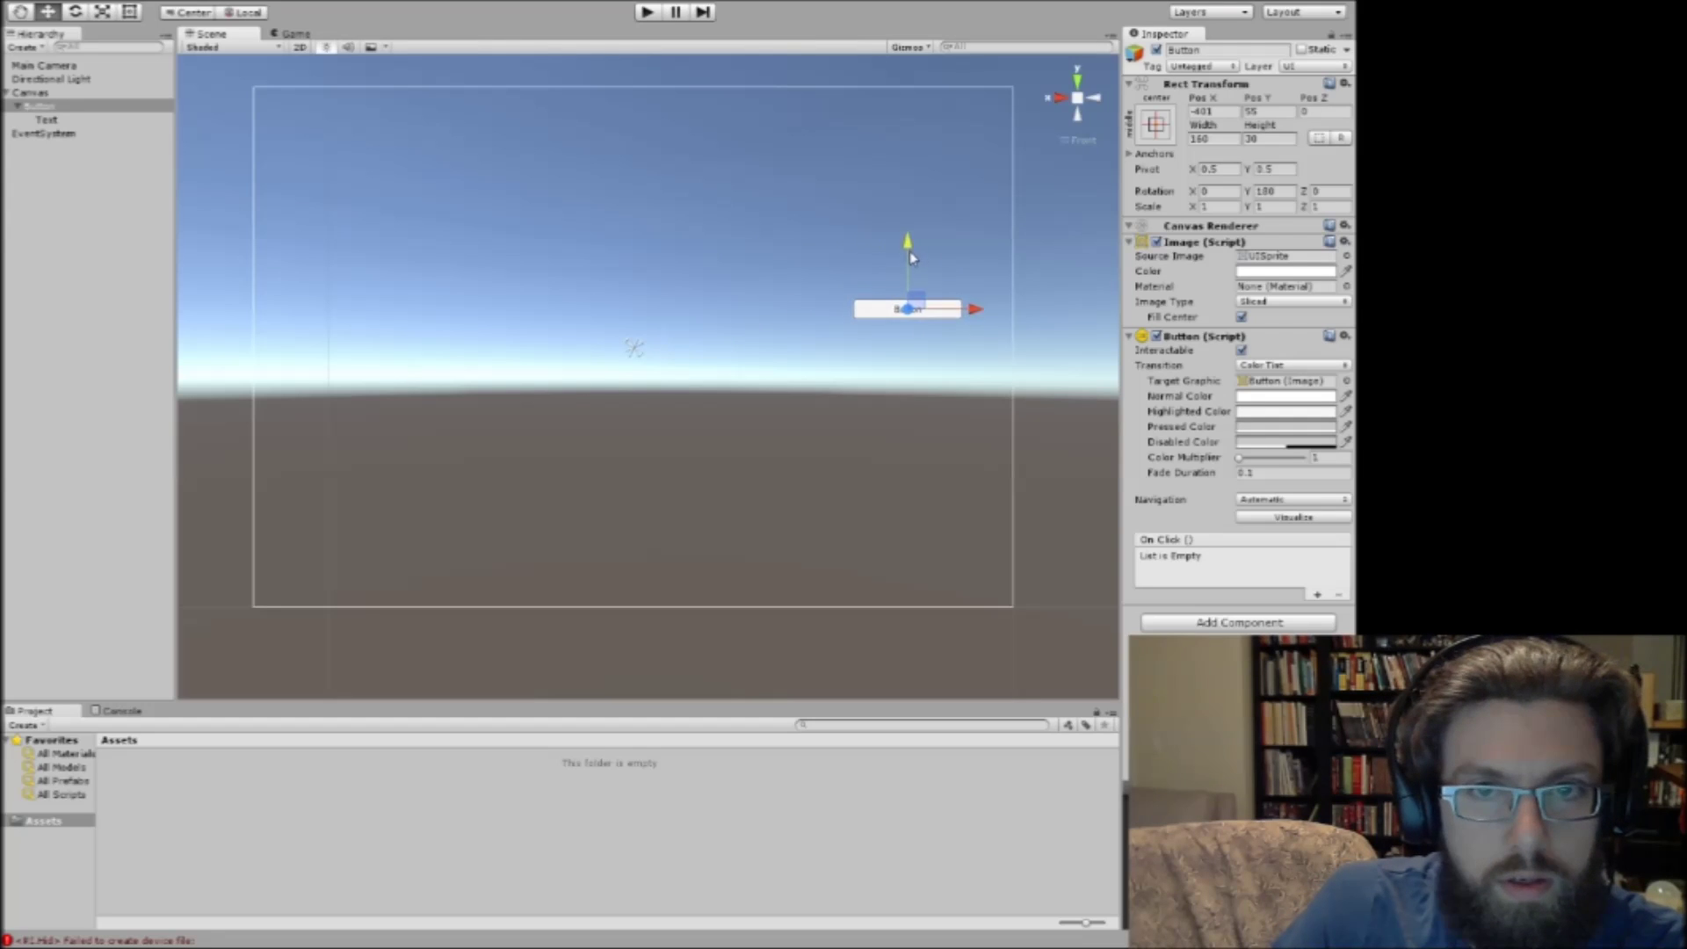
{"action": "left_click_drag", "start_coordinate": [909, 257], "coordinate": [910, 190]}
{"action": "left_click_drag", "start_coordinate": [966, 244], "coordinate": [999, 273]}
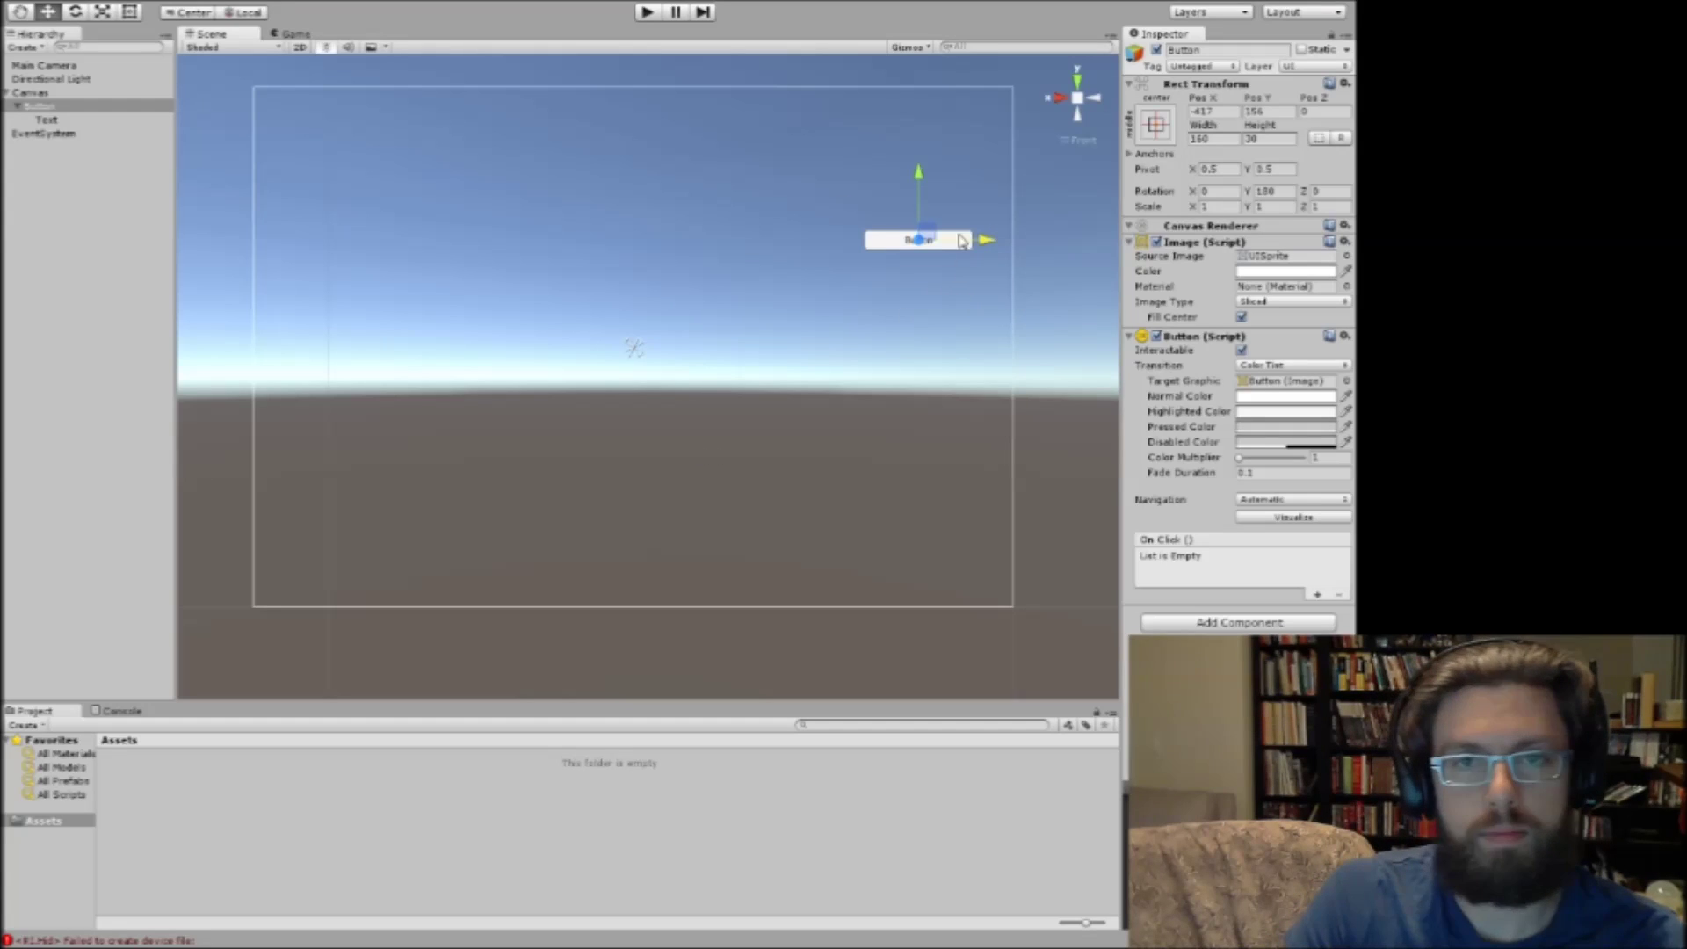
Rename the button object as ButtonOne and locate the object used as its target graphic.
{"action": "left_click", "coordinate": [1202, 47]}
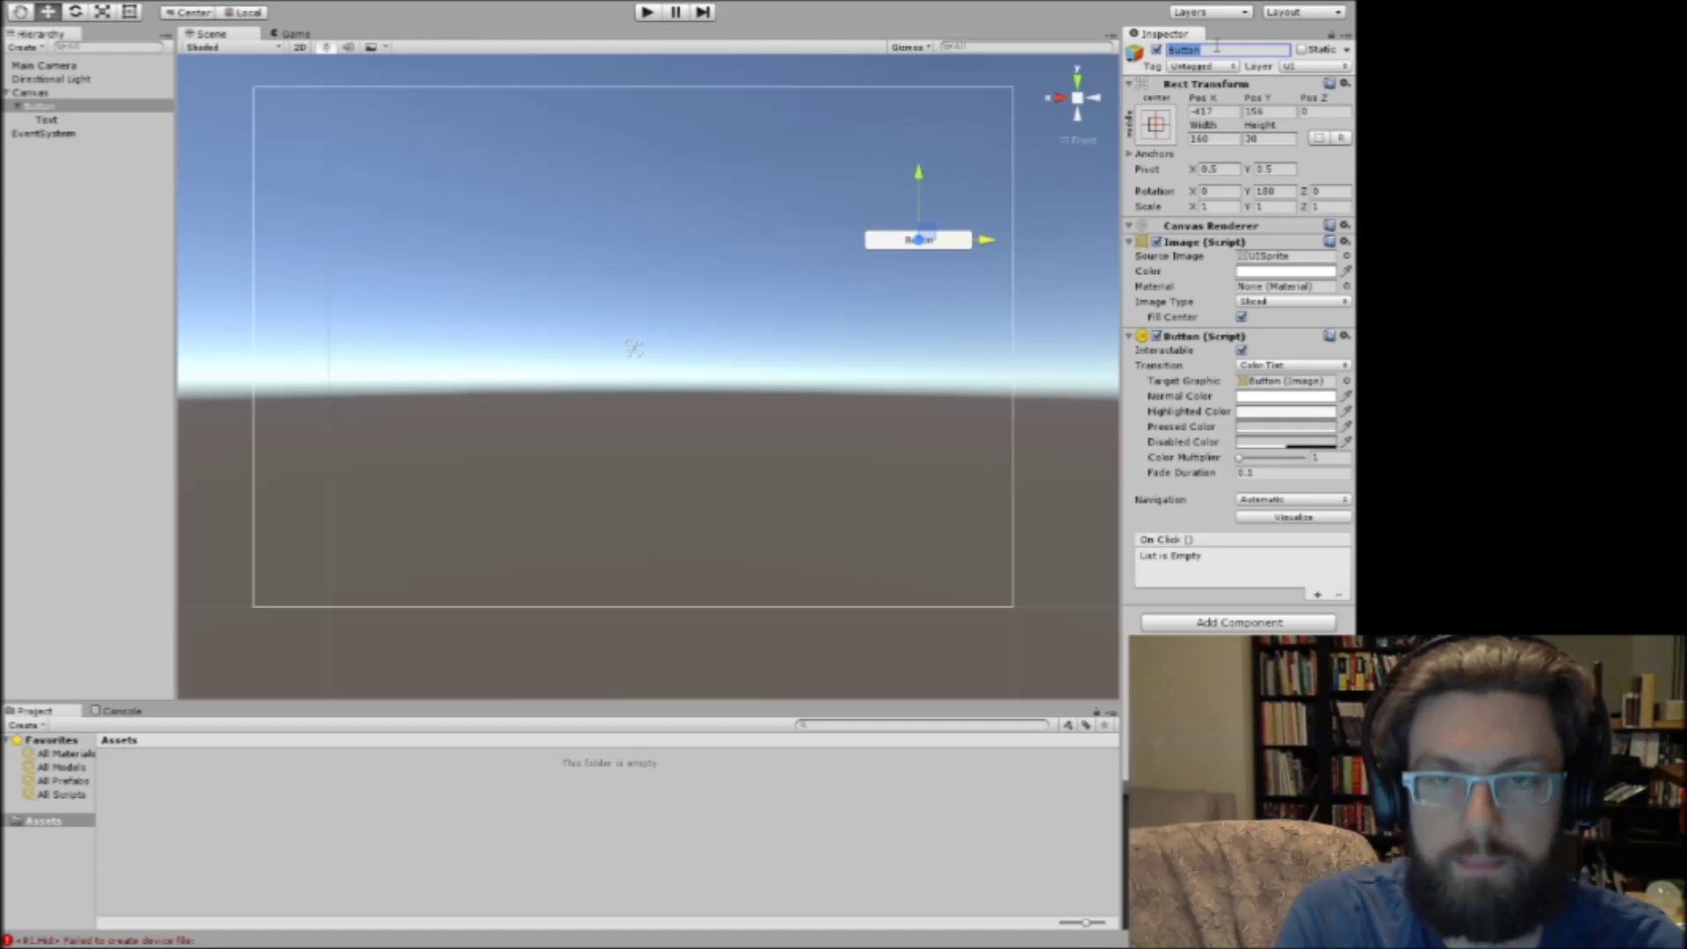
{"action": "type", "text": "Butt"}
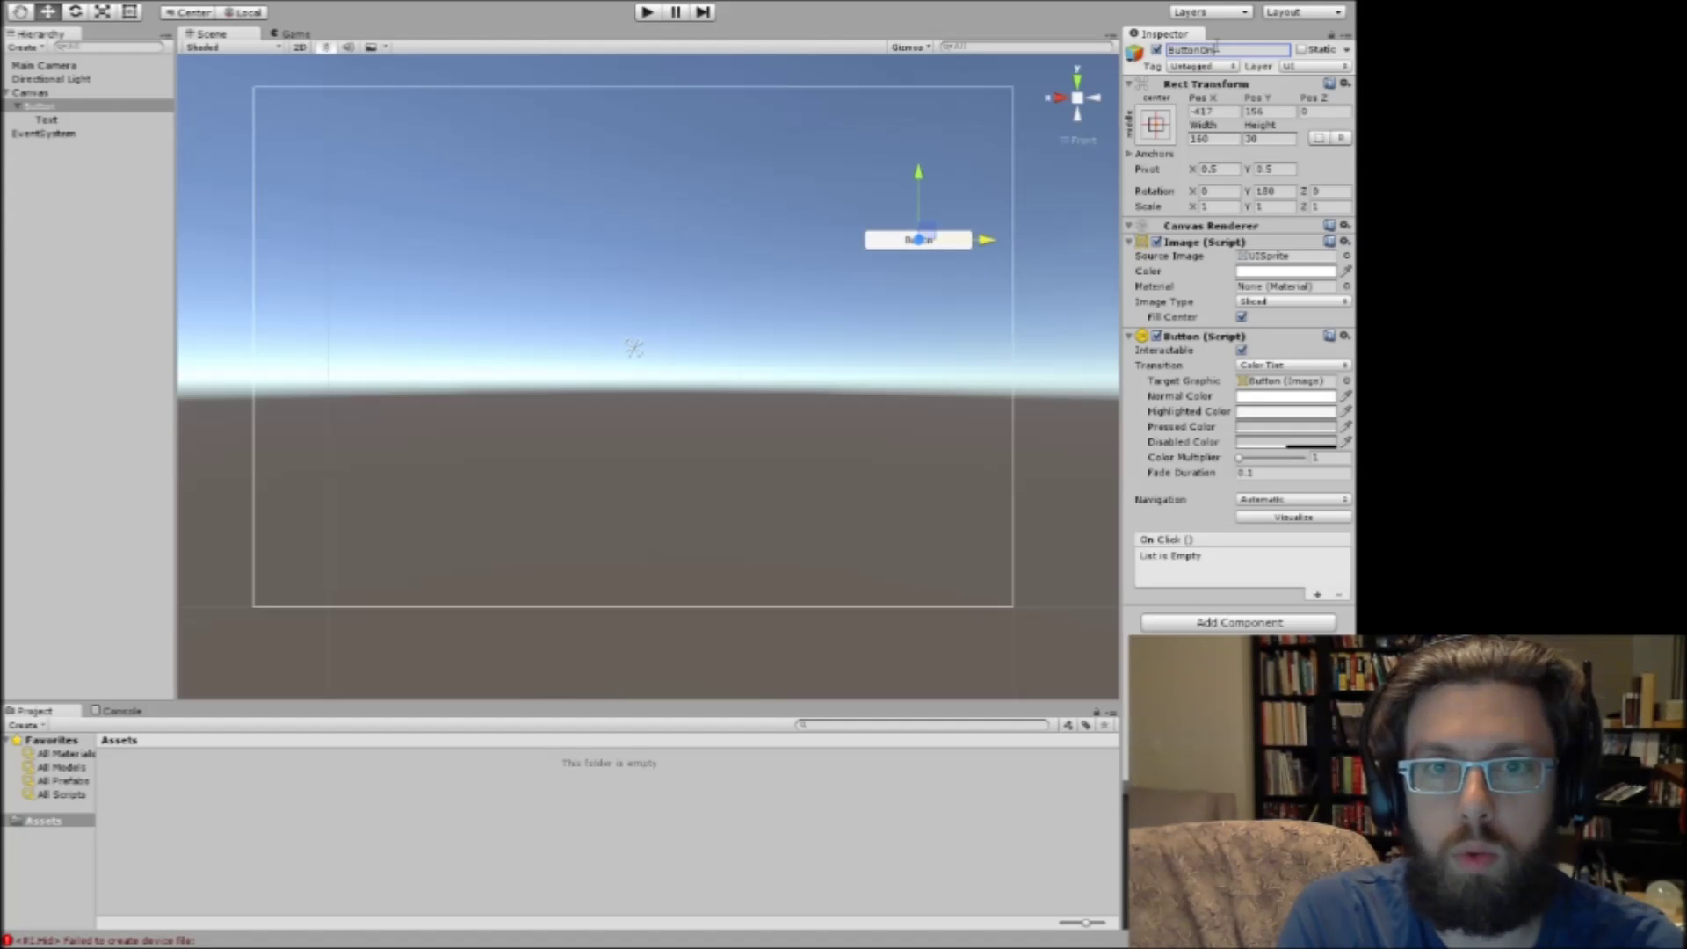
{"action": "key", "text": "Return"}
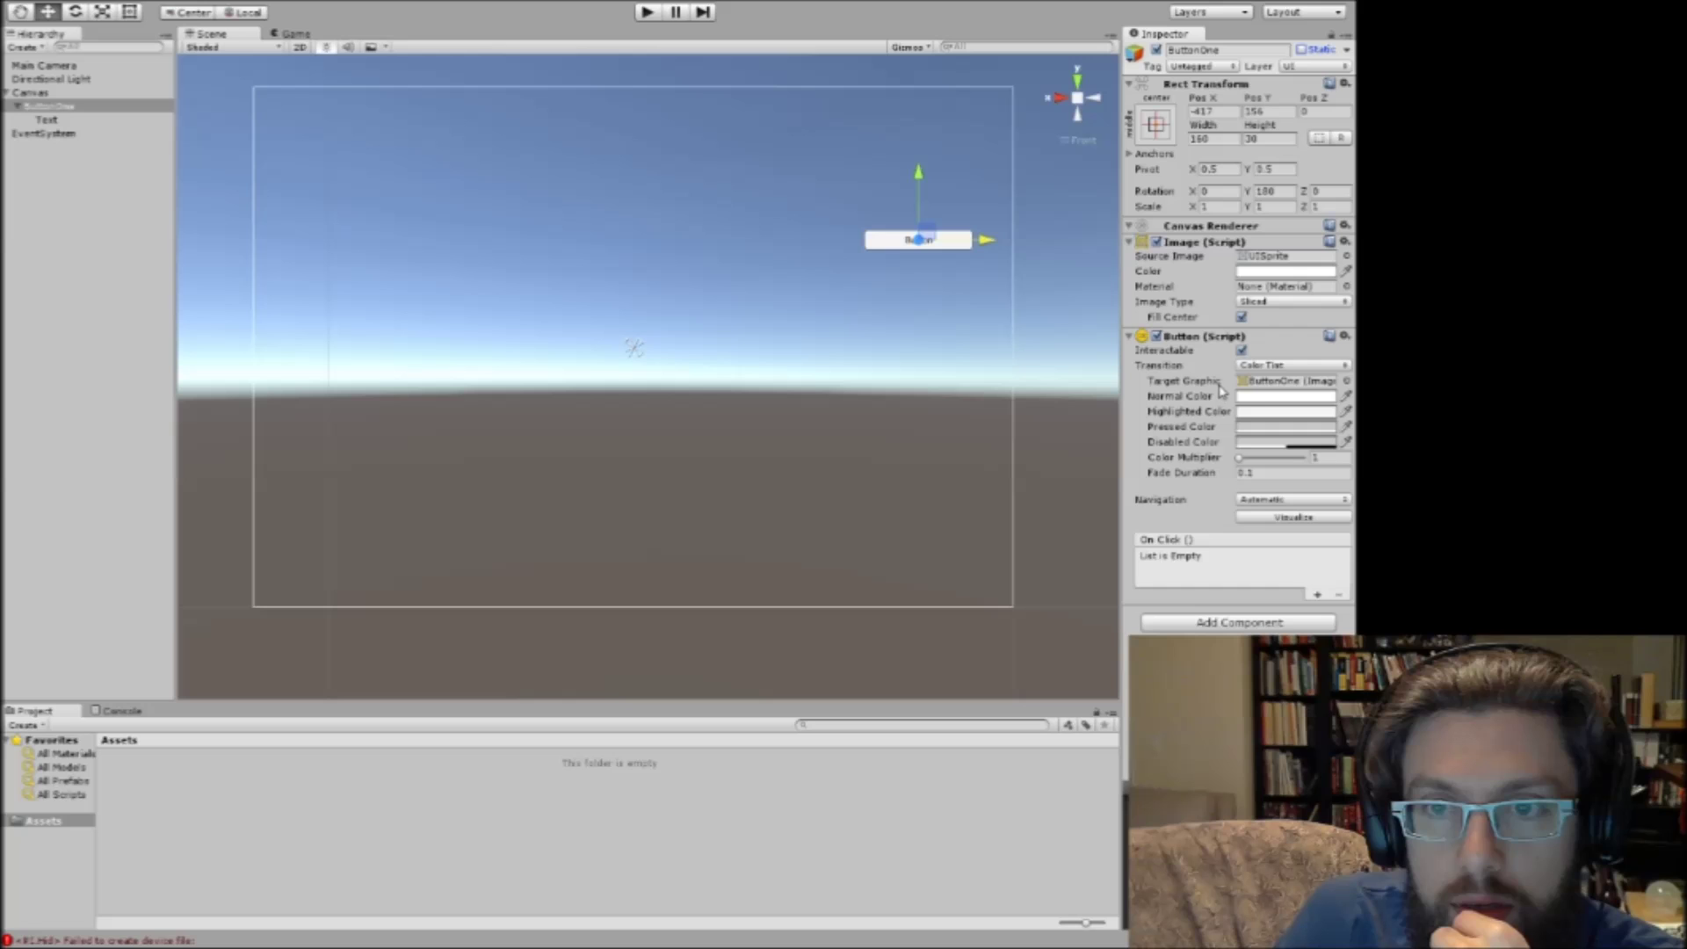
{"action": "left_click", "coordinate": [1269, 384]}
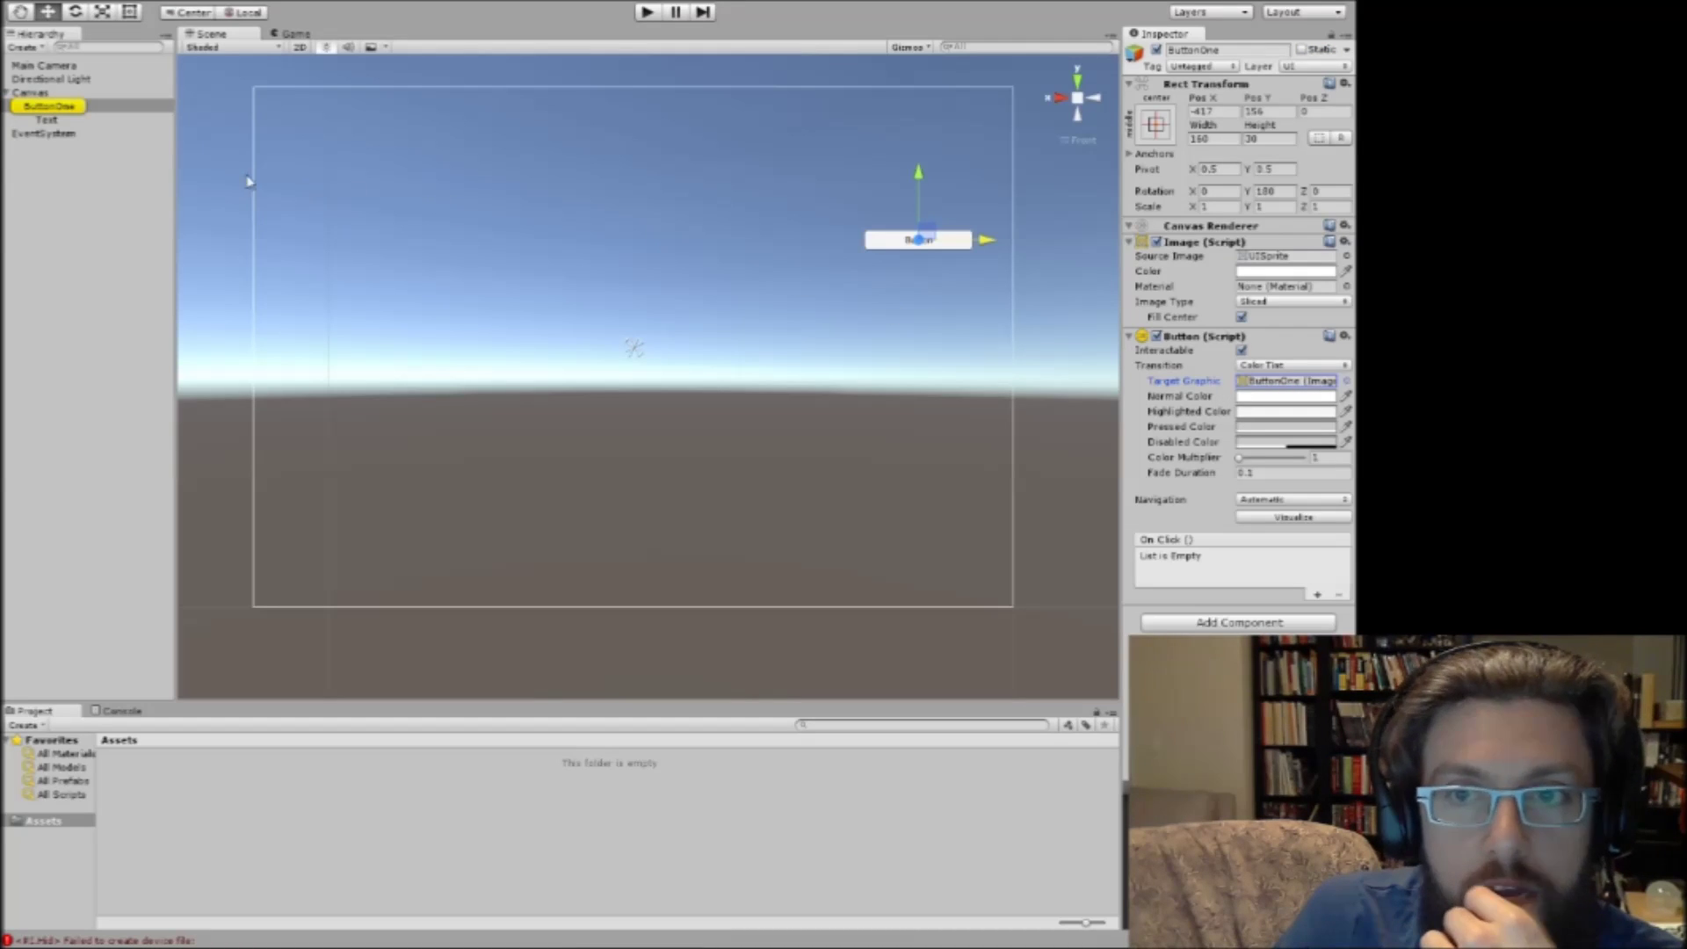
Set the button's label text to ClickMe and check it from an angle and from the front.
{"action": "left_click", "coordinate": [46, 122]}
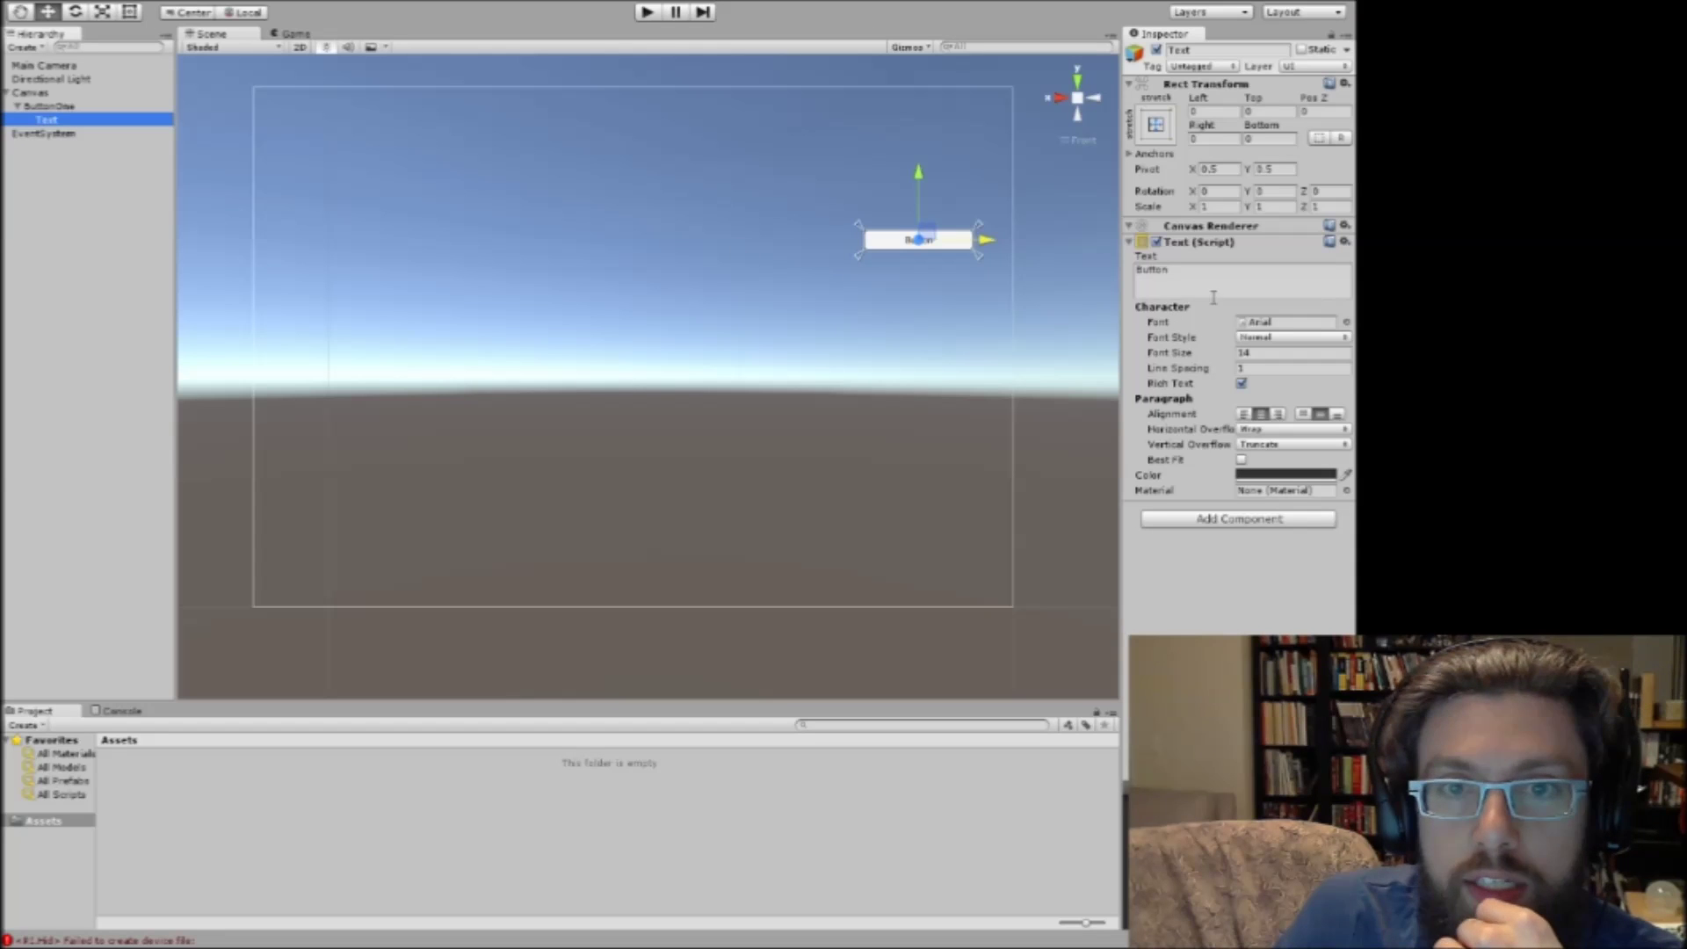
{"action": "left_click", "coordinate": [1192, 275]}
{"action": "type", "text": "ClickMe"}
{"action": "right_click_drag", "start_coordinate": [751, 303], "coordinate": [1035, 260]}
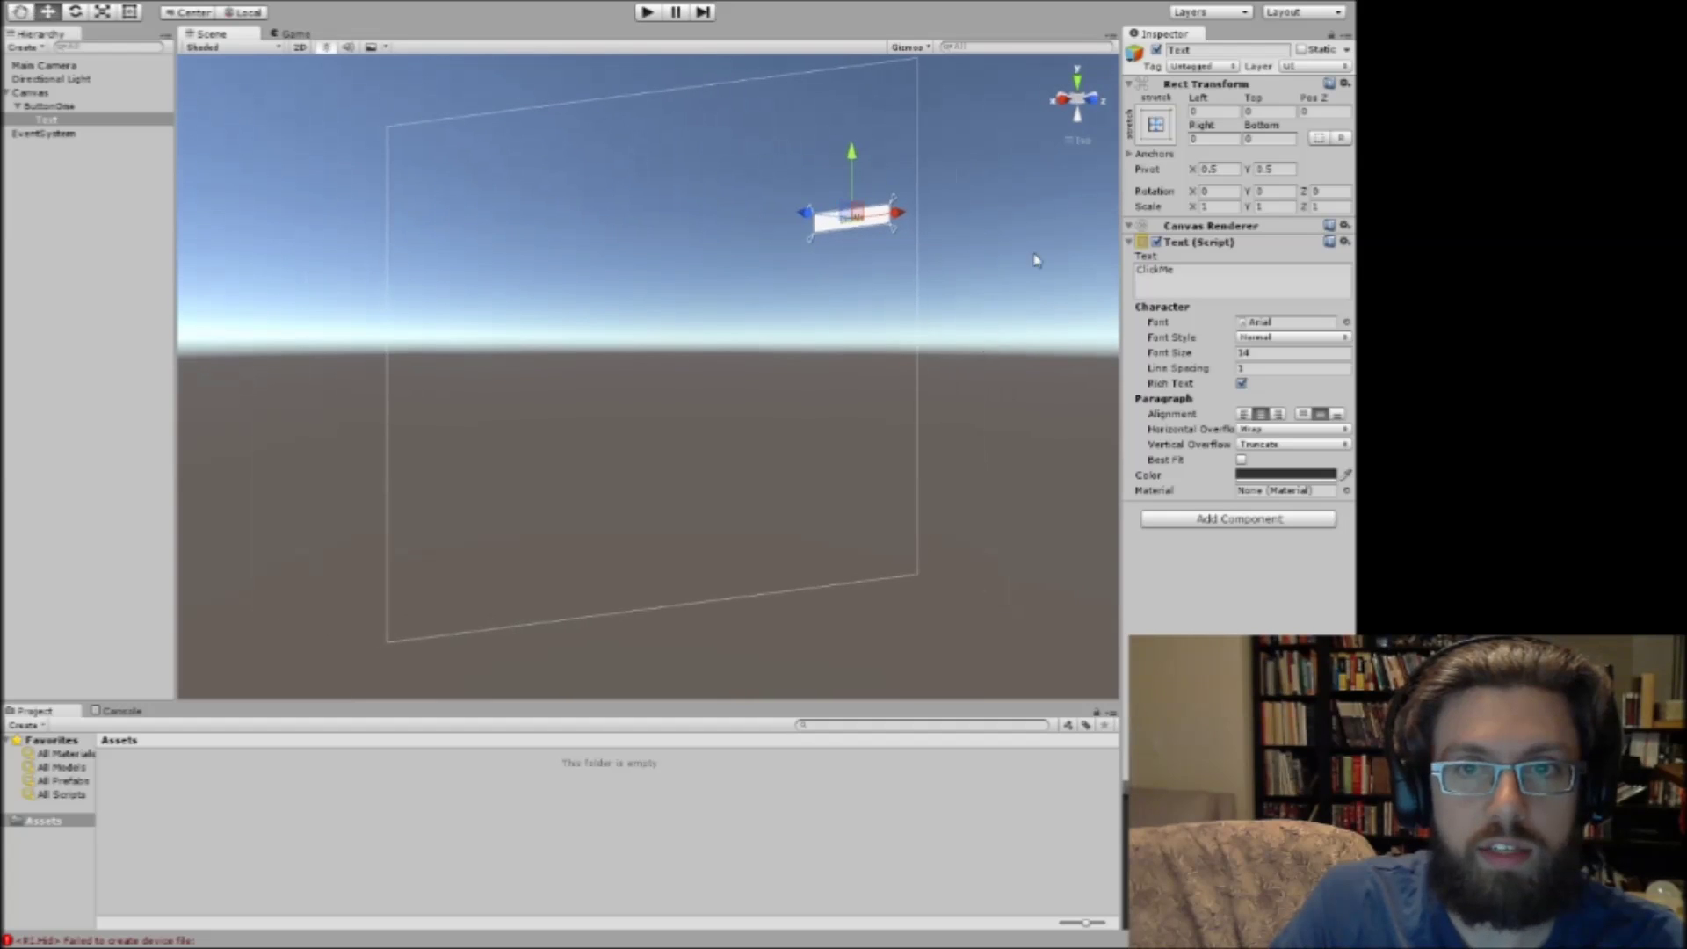
{"action": "left_click", "coordinate": [1093, 102]}
Align the Main Camera with the front view of the canvas.
{"action": "left_click", "coordinate": [56, 67]}
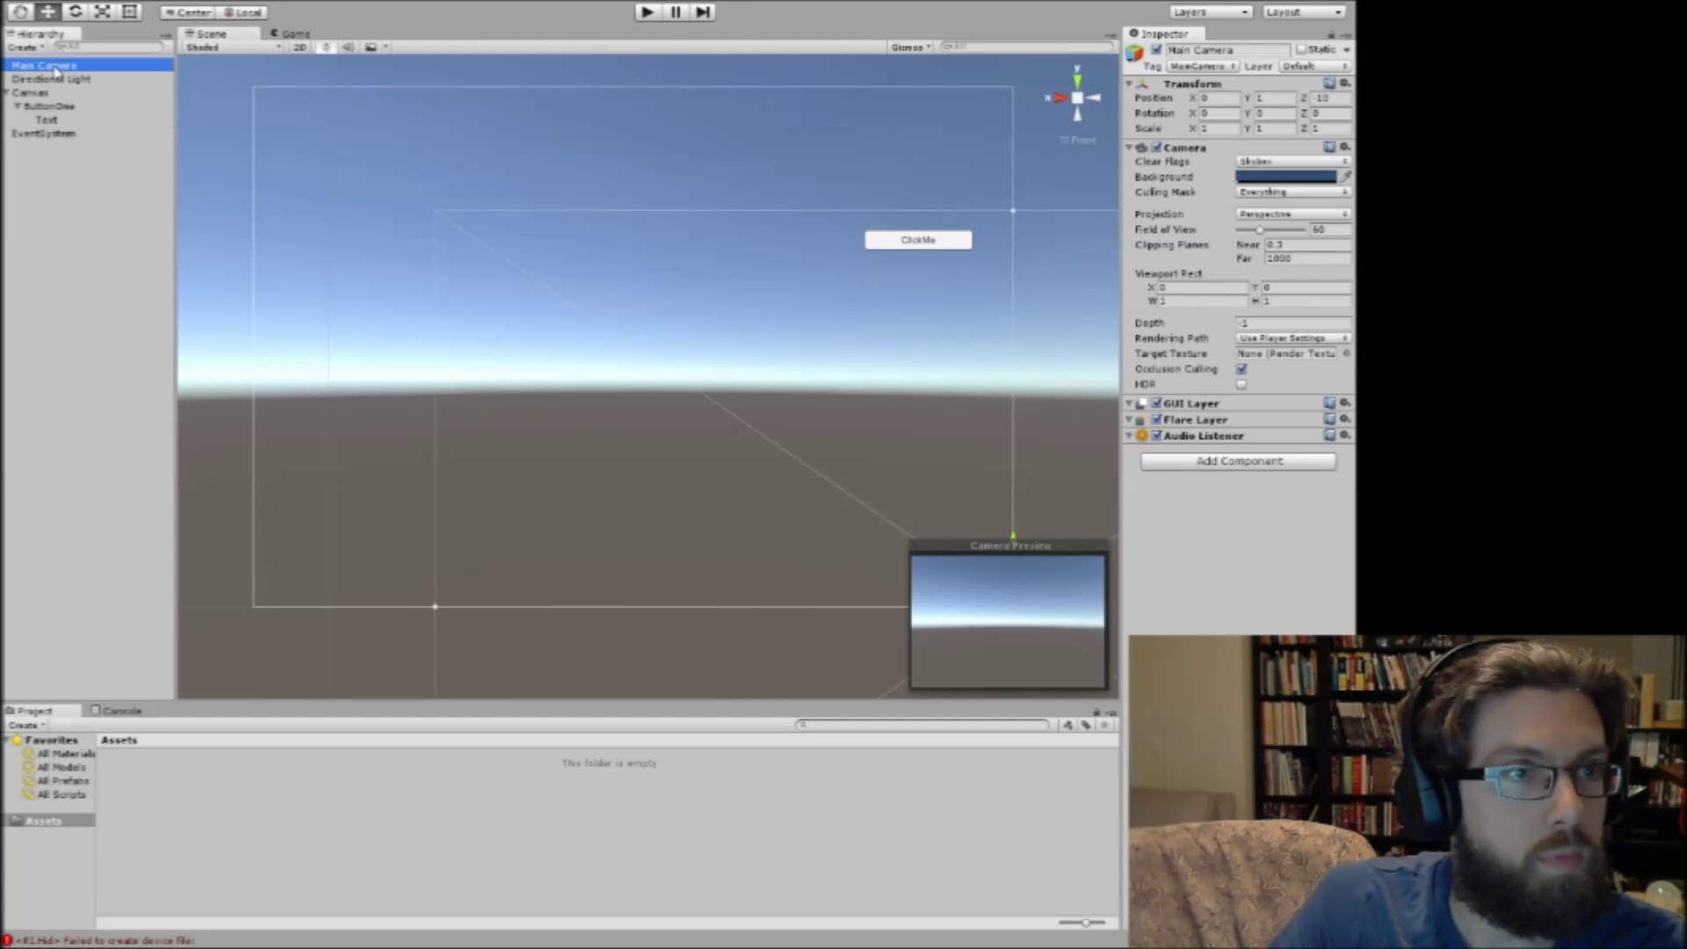
{"action": "mouse_move", "coordinate": [622, 294]}
{"action": "right_mouse_down"}
{"action": "mouse_move", "coordinate": [641, 290]}
{"action": "mouse_move", "coordinate": [612, 294]}
{"action": "right_mouse_up"}
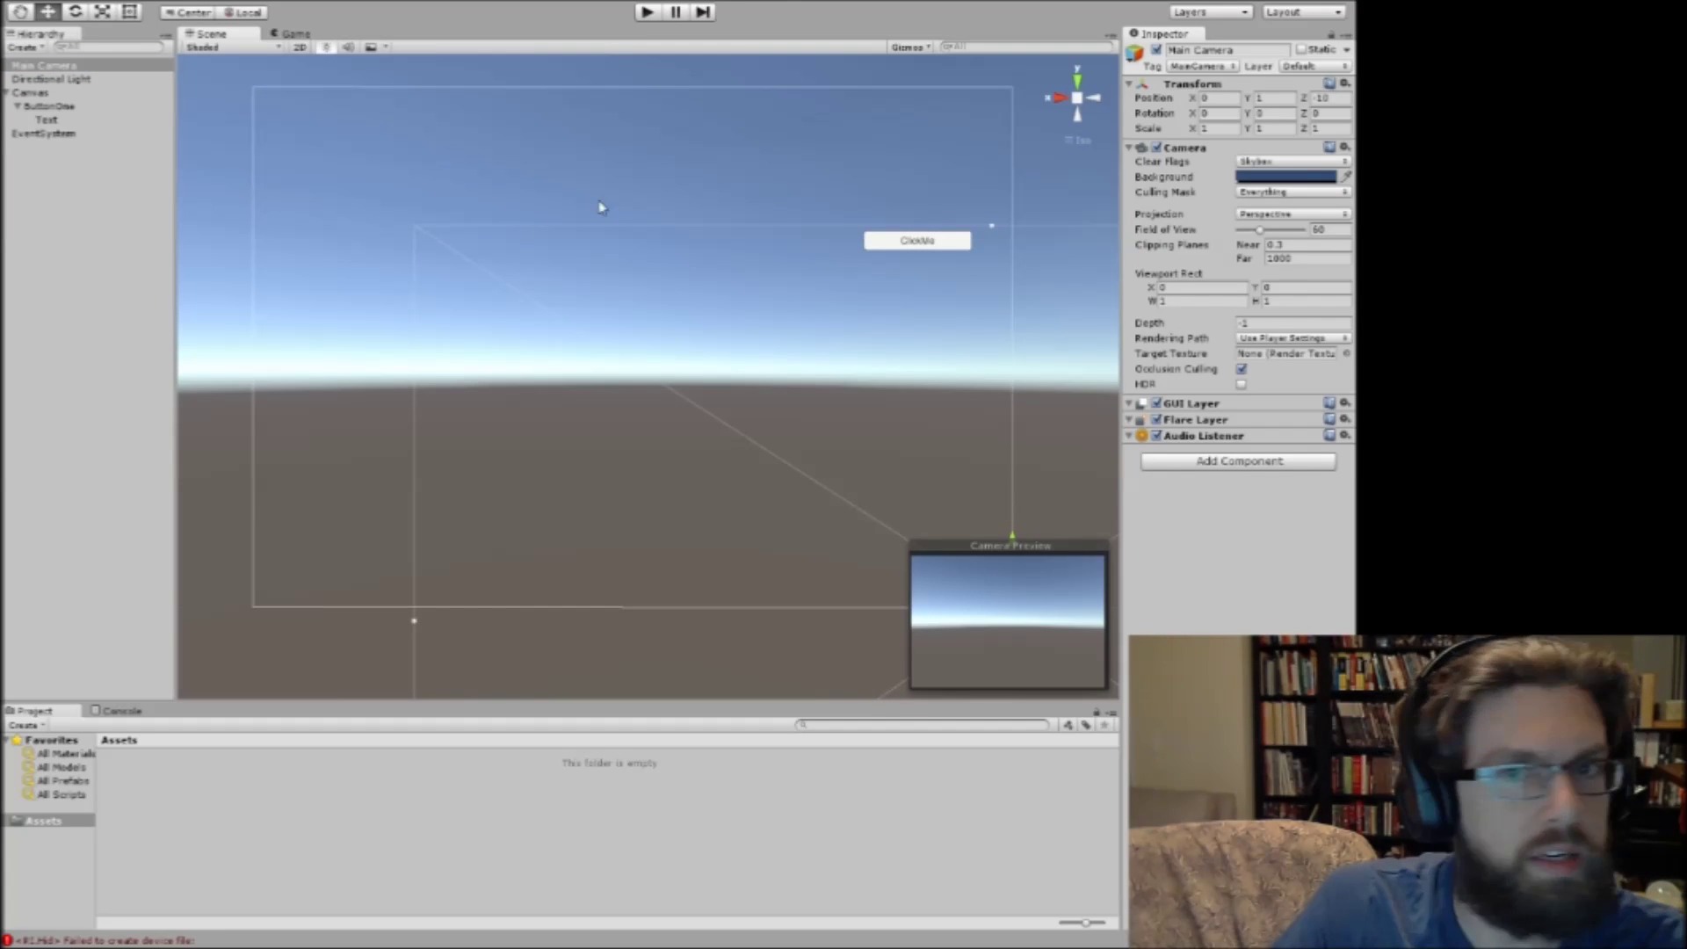
{"action": "right_click_drag", "start_coordinate": [988, 156], "coordinate": [1014, 176]}
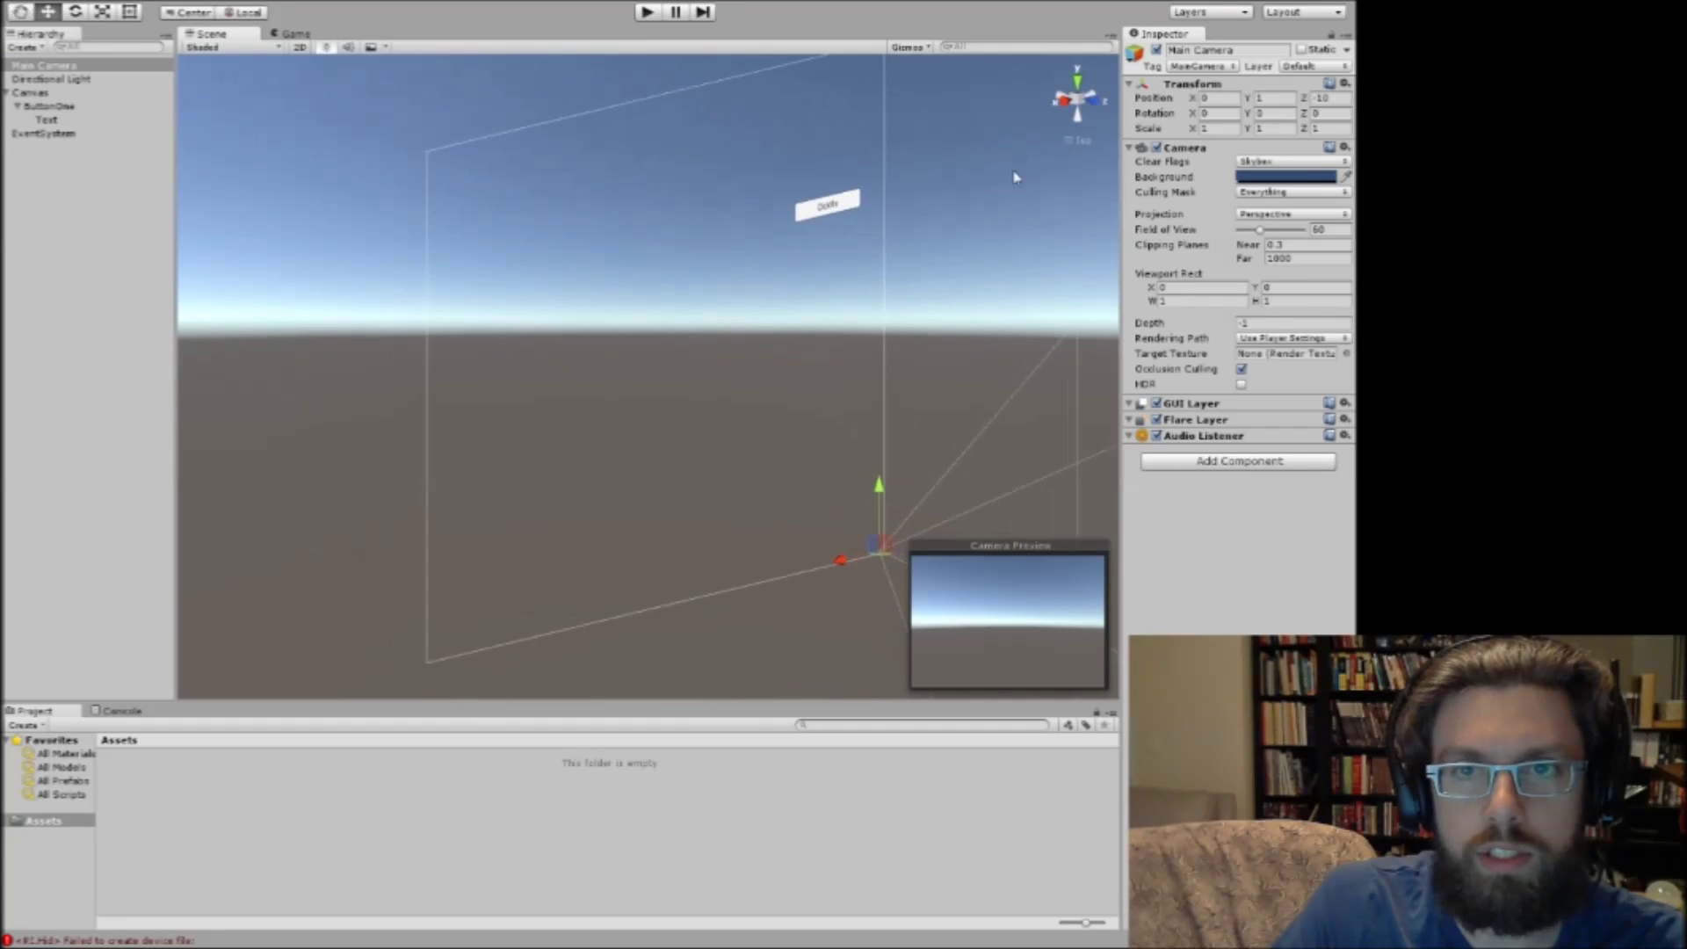
{"action": "left_click", "coordinate": [1102, 103]}
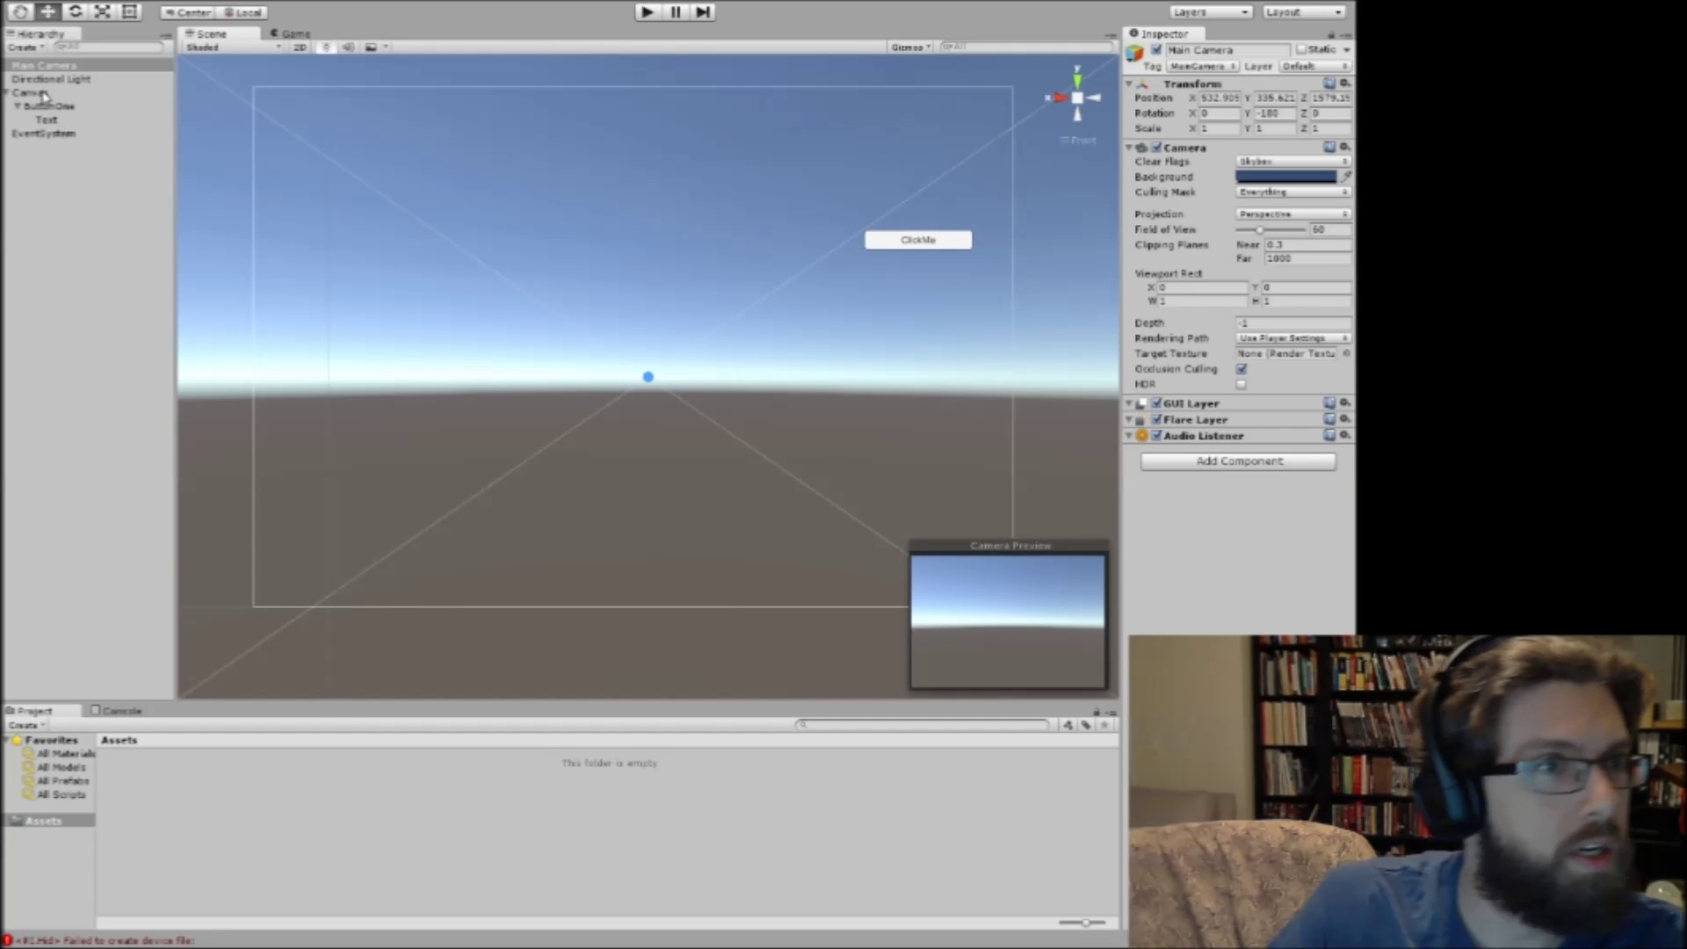
Move the Main Camera closer to the canvas in a top view, to about X 554 and Z 652.
{"action": "right_click_drag", "start_coordinate": [668, 227], "coordinate": [898, 235]}
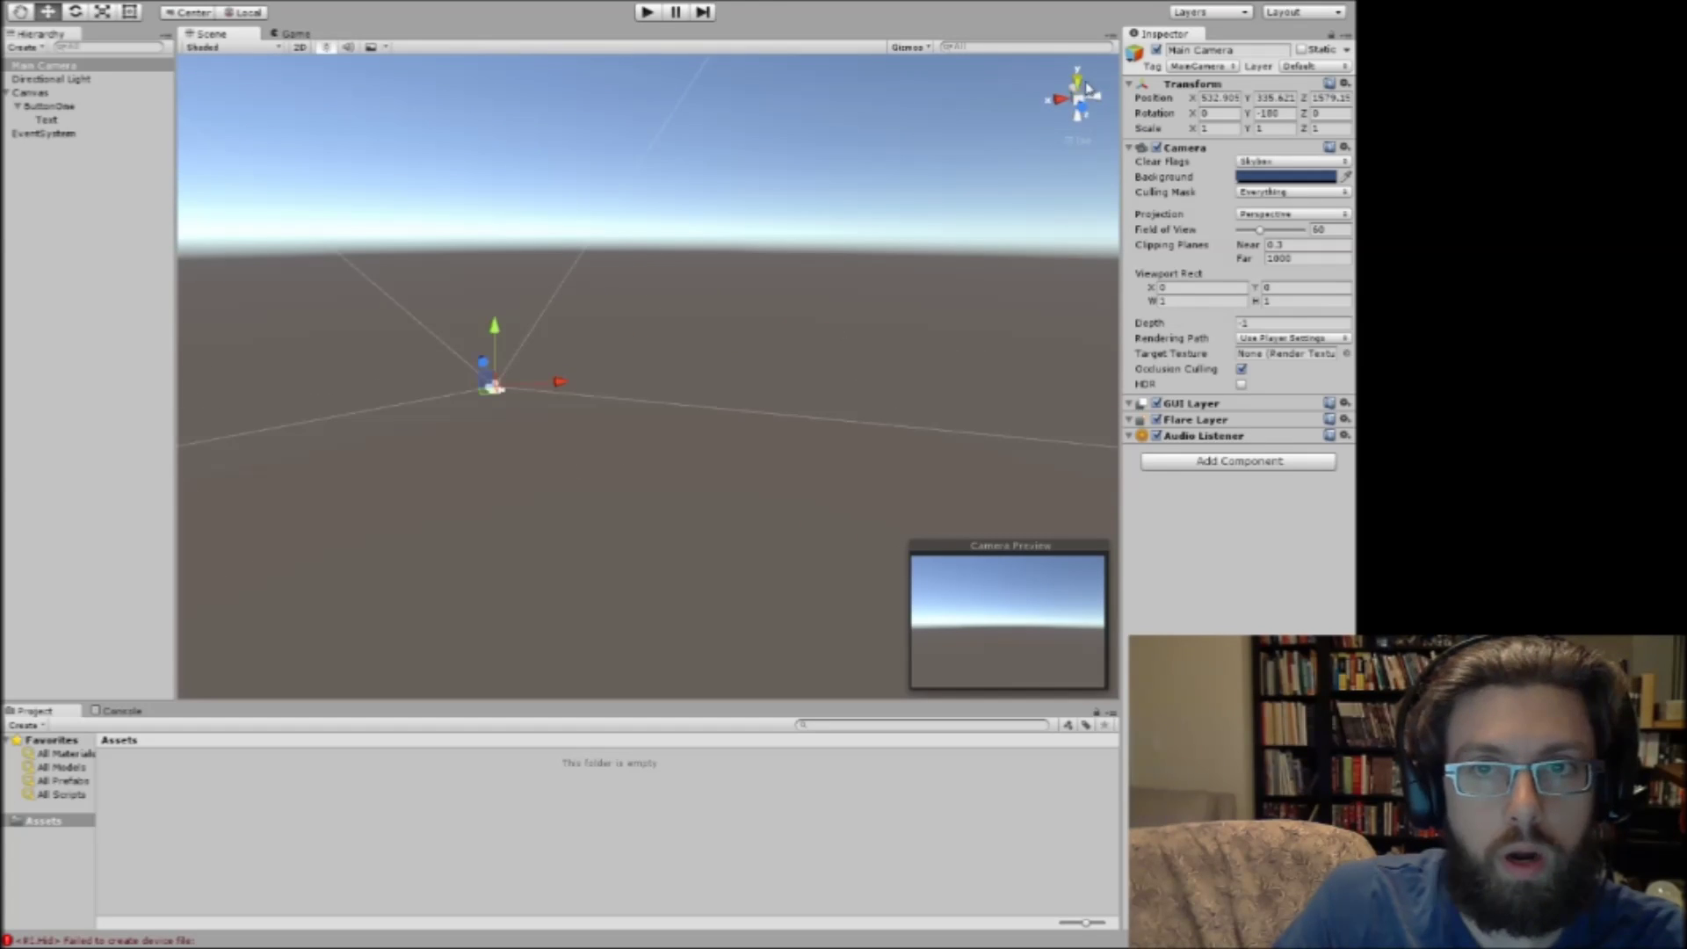
{"action": "left_click", "coordinate": [1080, 83]}
{"action": "key", "text": "f"}
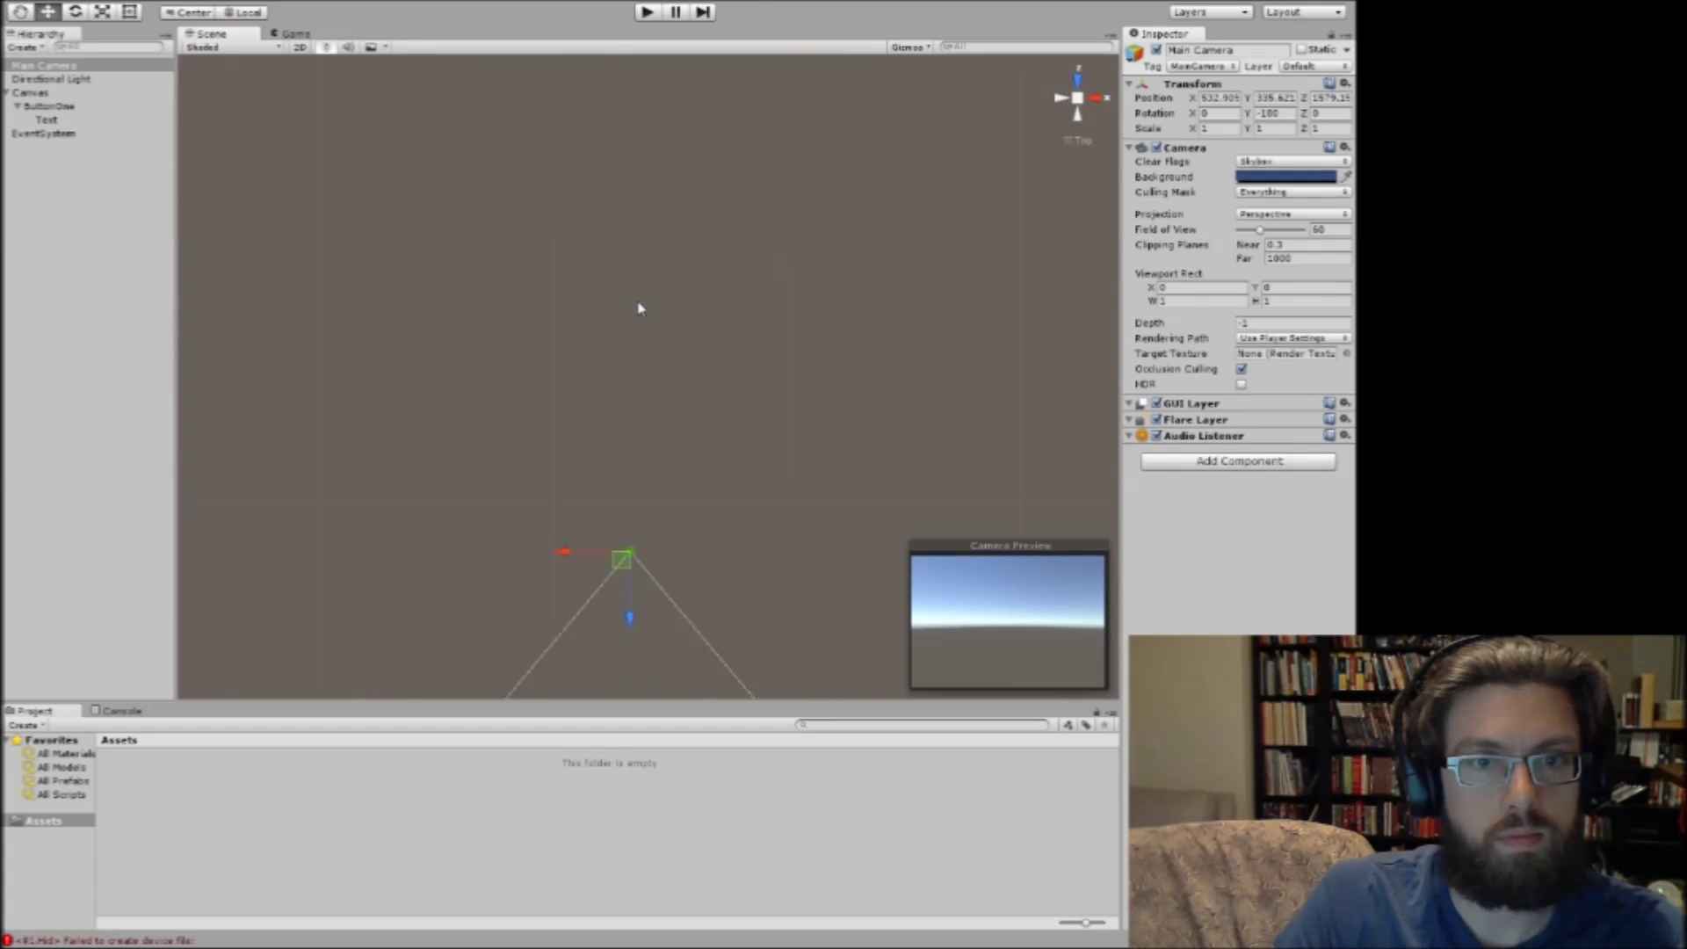
{"action": "scroll", "coordinate": [621, 389], "scroll_direction": "down", "scroll_amount": 3}
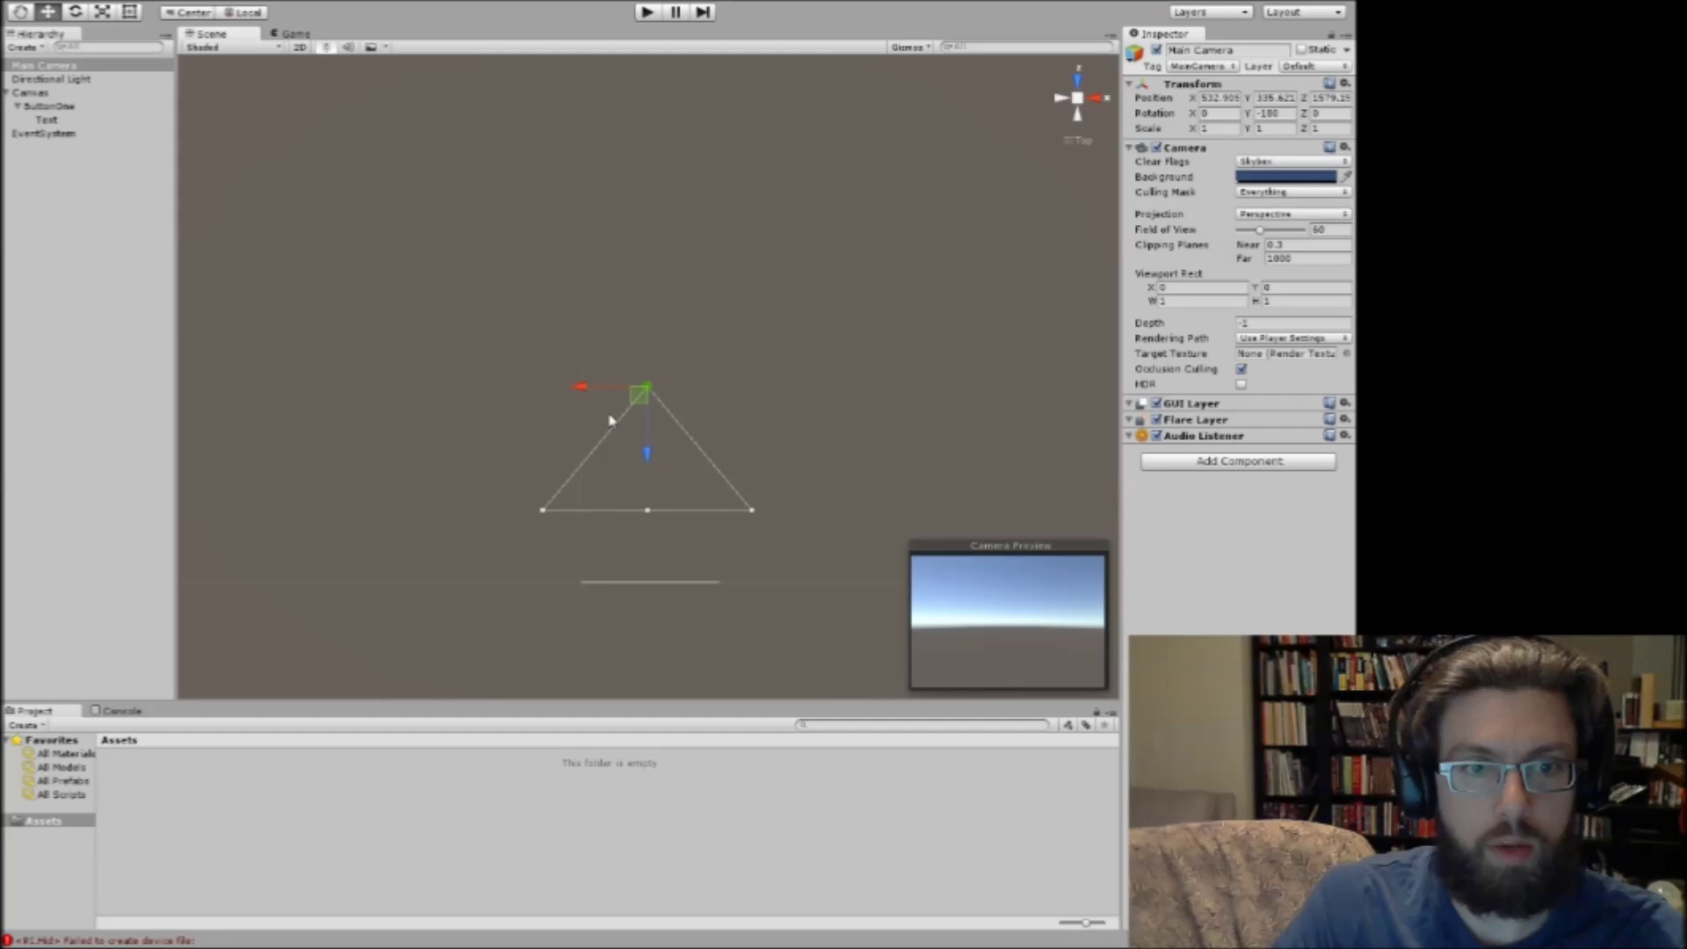
{"action": "left_click_drag", "start_coordinate": [648, 459], "coordinate": [653, 571]}
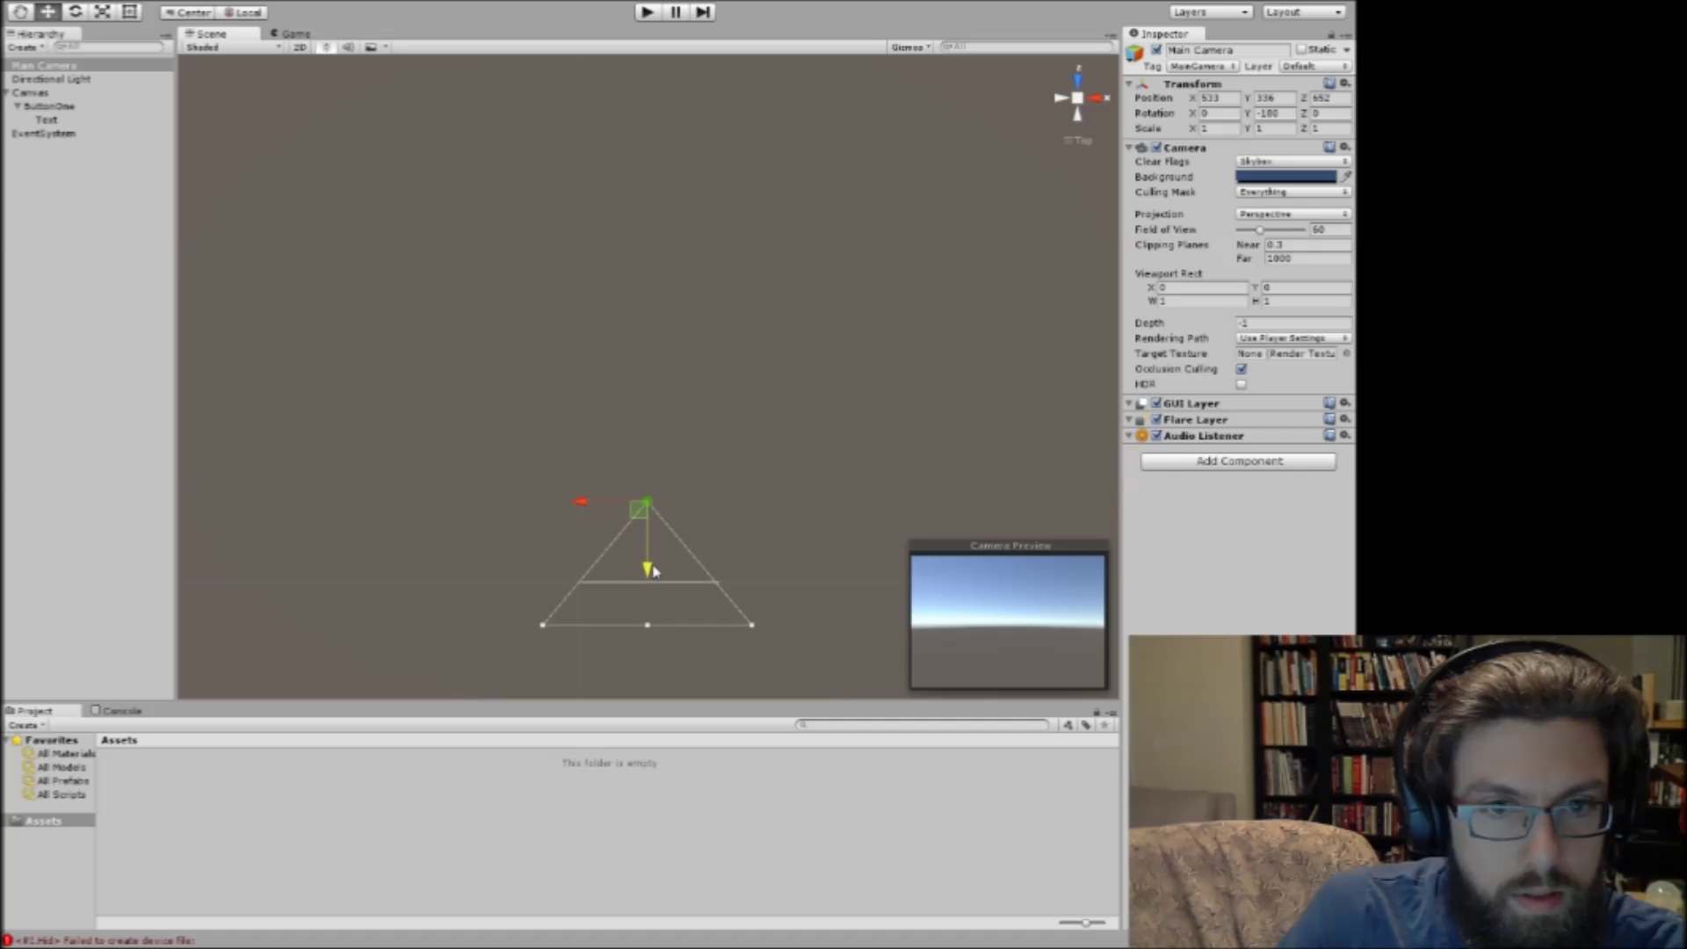
{"action": "left_click_drag", "start_coordinate": [579, 506], "coordinate": [583, 507]}
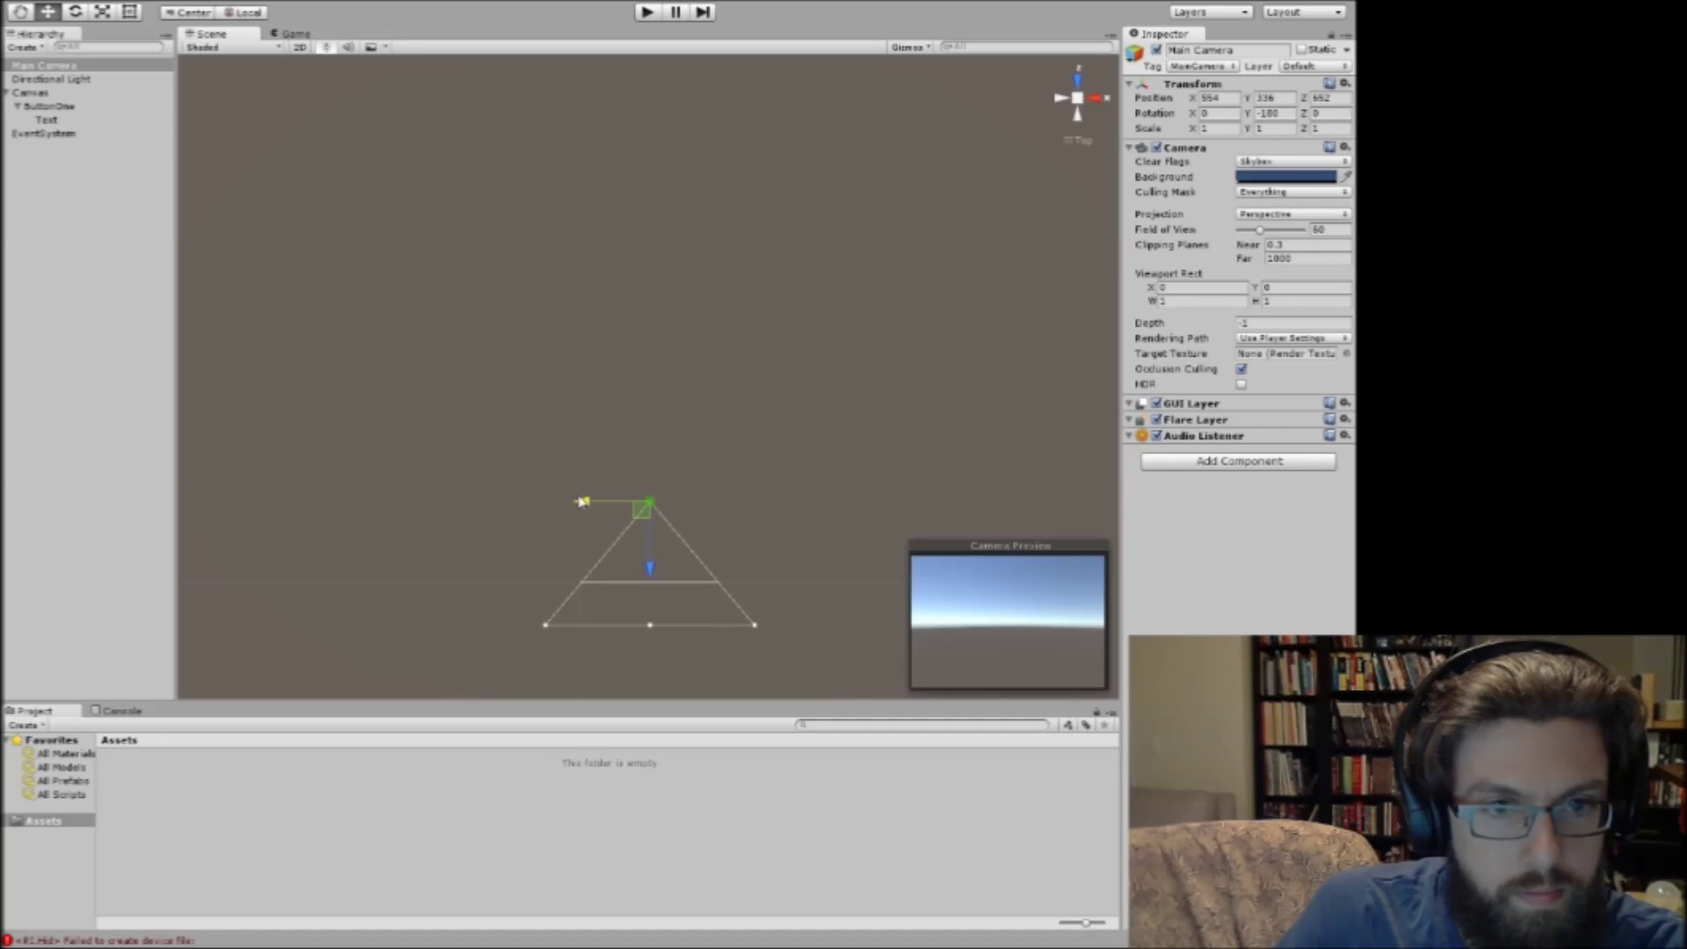
Examine the camera's view volume around the canvas and the Directional Light's placement in a perspective view.
{"action": "left_click", "coordinate": [1072, 140]}
{"action": "left_click_drag", "start_coordinate": [665, 295], "coordinate": [544, 224], "text": "alt"}
{"action": "mouse_move", "coordinate": [544, 224]}
{"action": "right_mouse_down"}
{"action": "mouse_move", "coordinate": [561, 214]}
{"action": "mouse_move", "coordinate": [520, 203]}
{"action": "right_mouse_up"}
{"action": "key", "text": "w"}
{"action": "right_click_drag", "start_coordinate": [520, 313], "coordinate": [539, 355]}
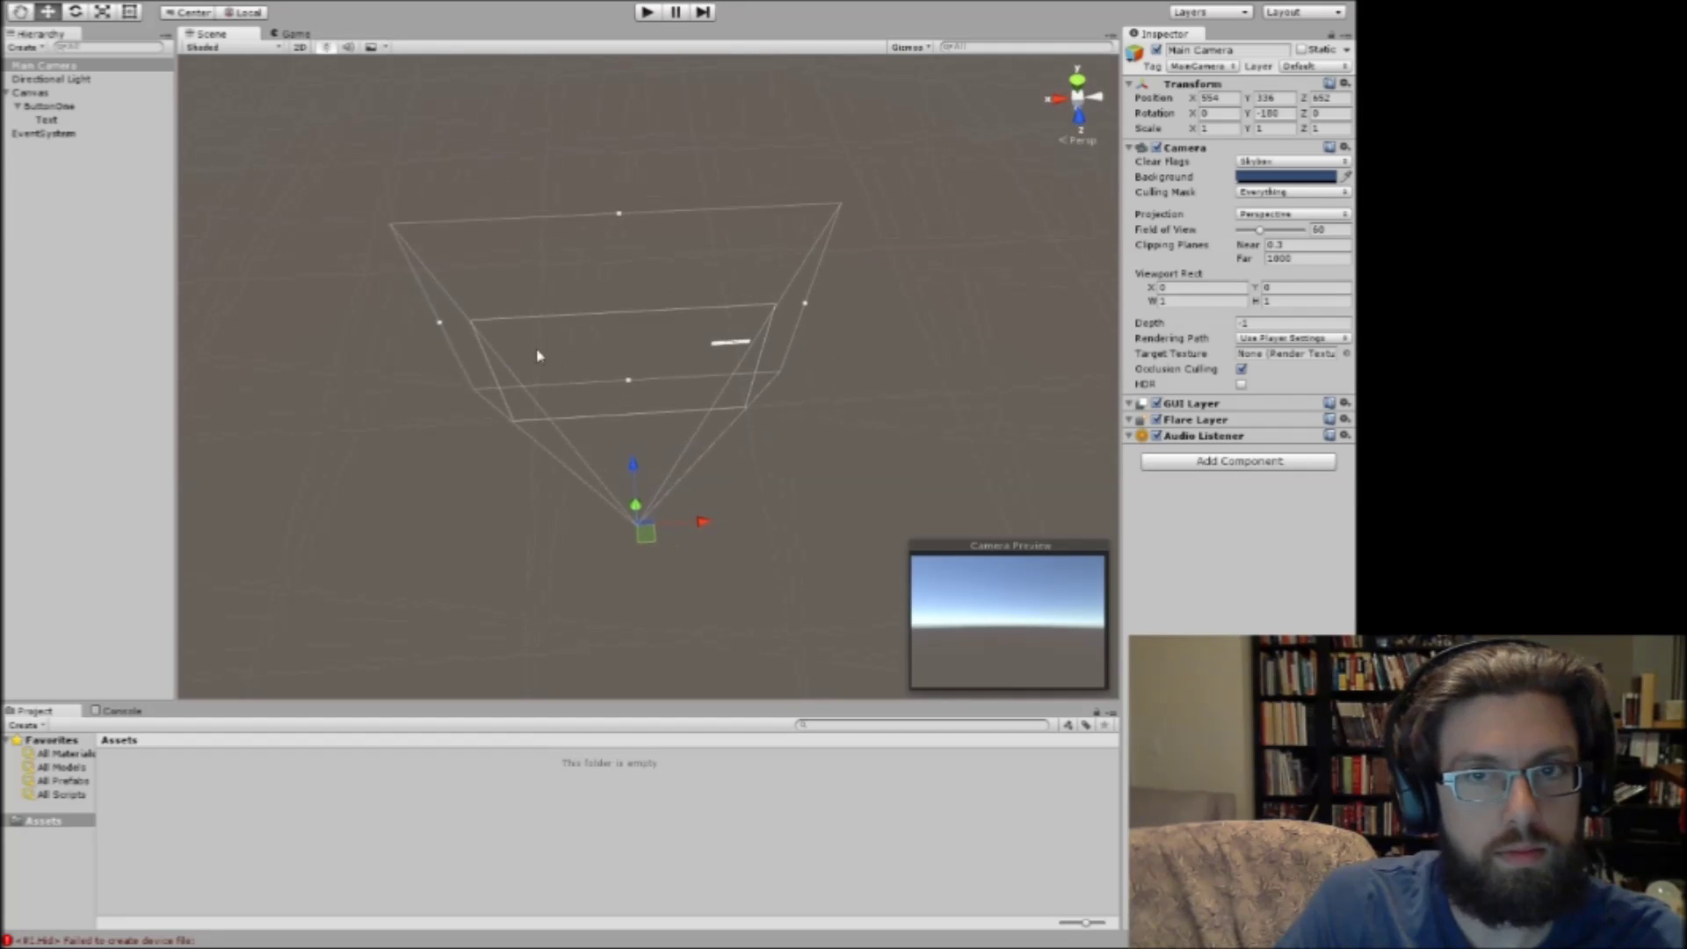
{"action": "left_click", "coordinate": [48, 79]}
{"action": "right_click_drag", "start_coordinate": [430, 278], "coordinate": [444, 287]}
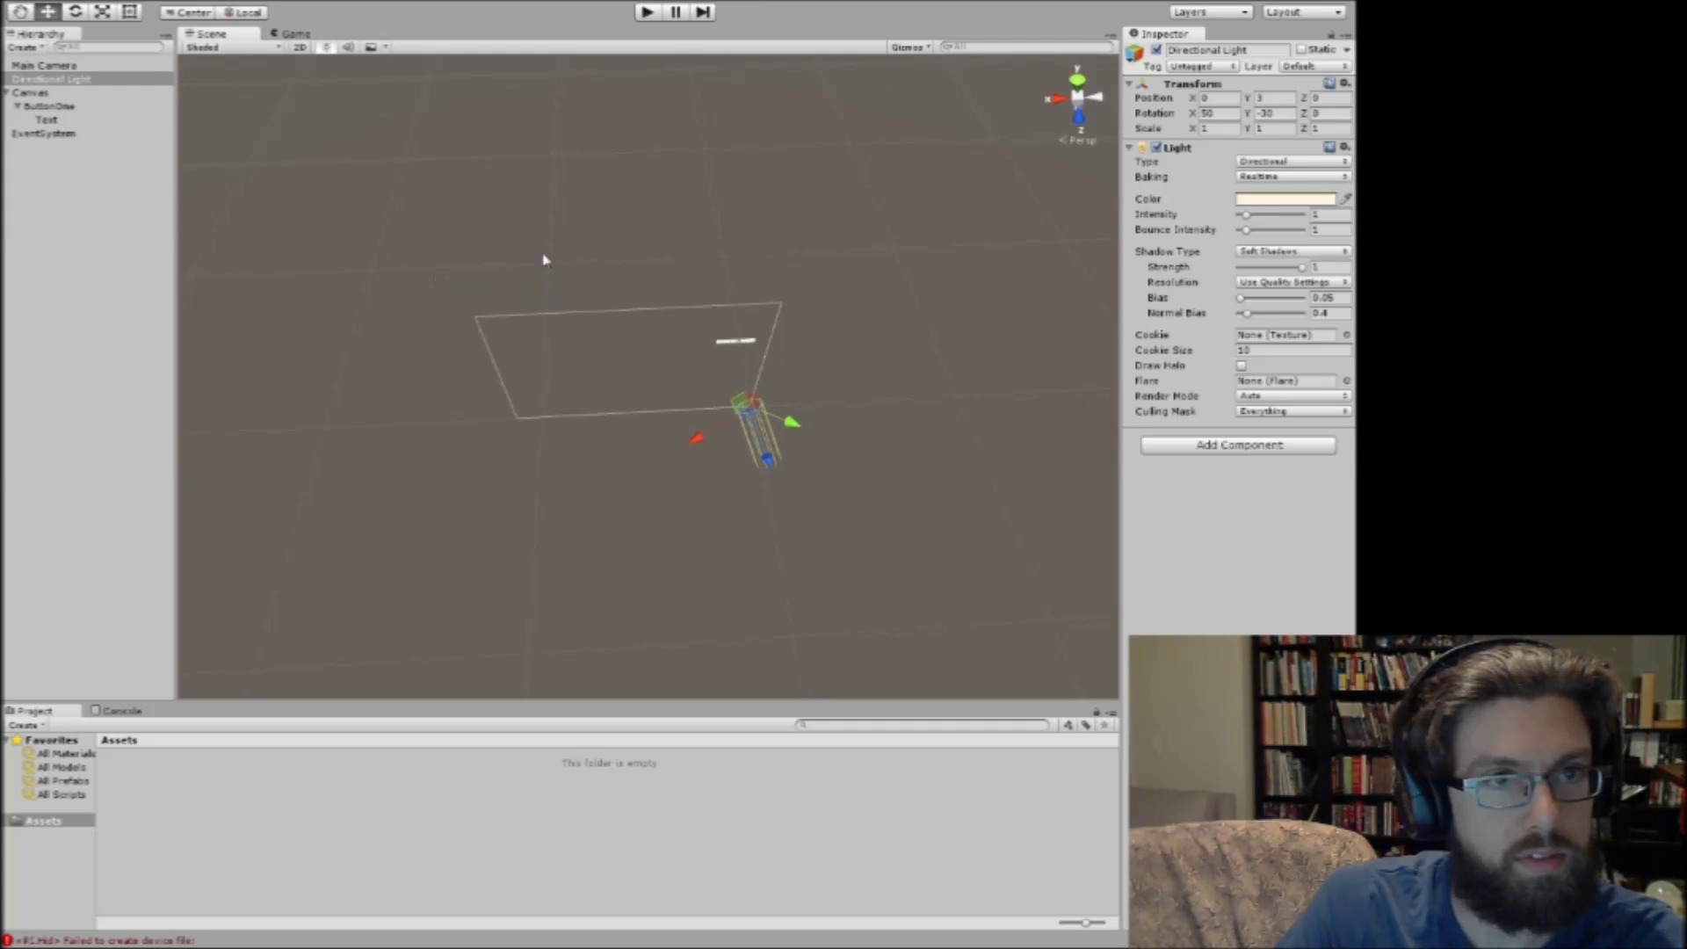
{"action": "left_click", "coordinate": [21, 13]}
{"action": "left_click", "coordinate": [47, 12]}
{"action": "right_click_drag", "start_coordinate": [448, 241], "coordinate": [621, 234]}
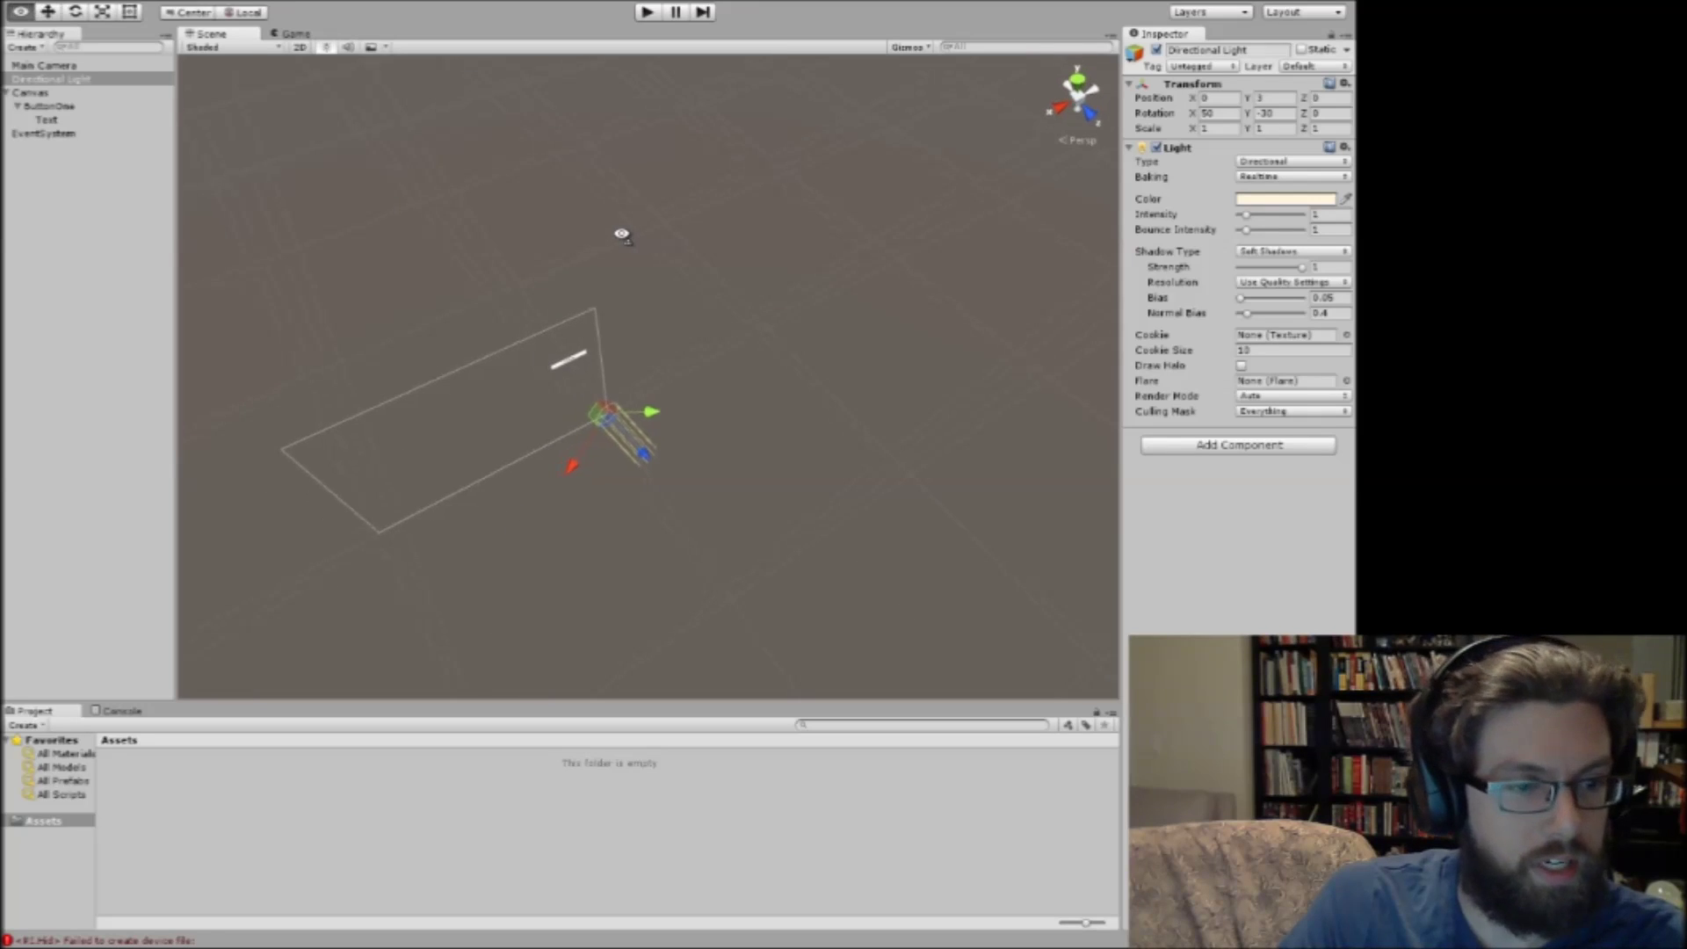
Select the Canvas and collapse its child objects in the hierarchy.
{"action": "left_click", "coordinate": [4, 97]}
{"action": "left_click", "coordinate": [7, 94]}
{"action": "right_click_drag", "start_coordinate": [614, 303], "coordinate": [493, 305]}
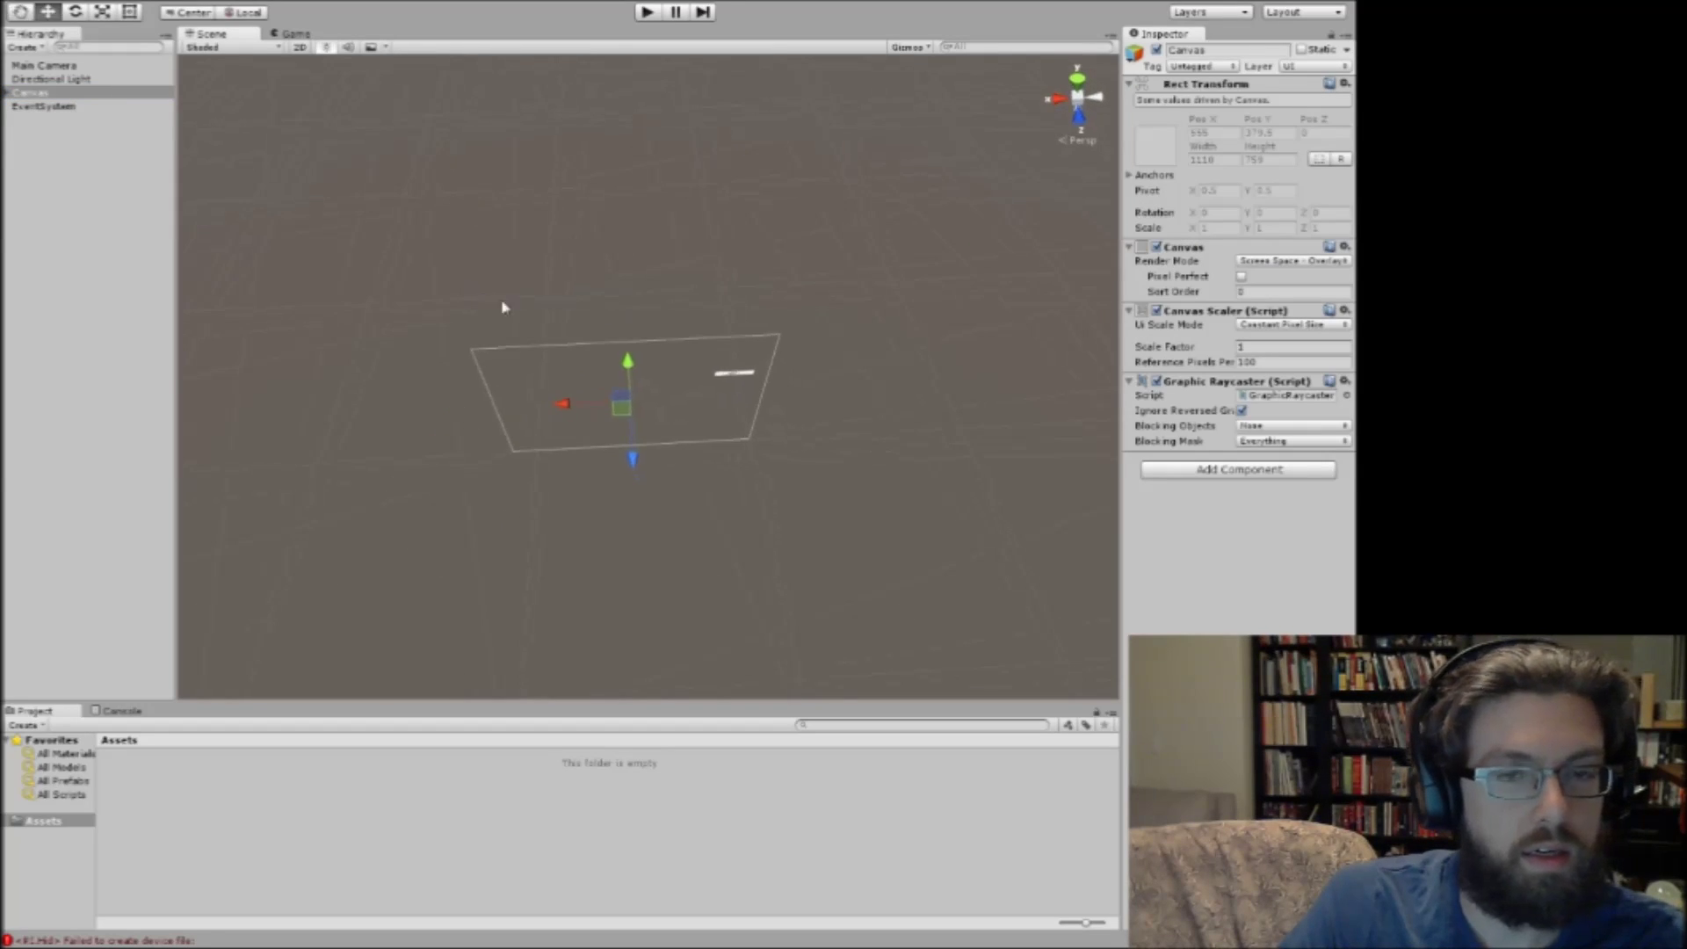
Try the Hand, Move, Rotate, Scale and Rect tools in turn with the canvas selected, viewing it from different angles.
{"action": "right_click_drag", "start_coordinate": [689, 320], "coordinate": [509, 275]}
{"action": "key", "text": "q"}
{"action": "right_click_drag", "start_coordinate": [387, 108], "coordinate": [561, 161]}
{"action": "key", "text": "e"}
{"action": "key", "text": "r"}
{"action": "key", "text": "t"}
{"action": "left_click_drag", "start_coordinate": [655, 182], "coordinate": [644, 177], "text": "alt"}
{"action": "key", "text": "q"}
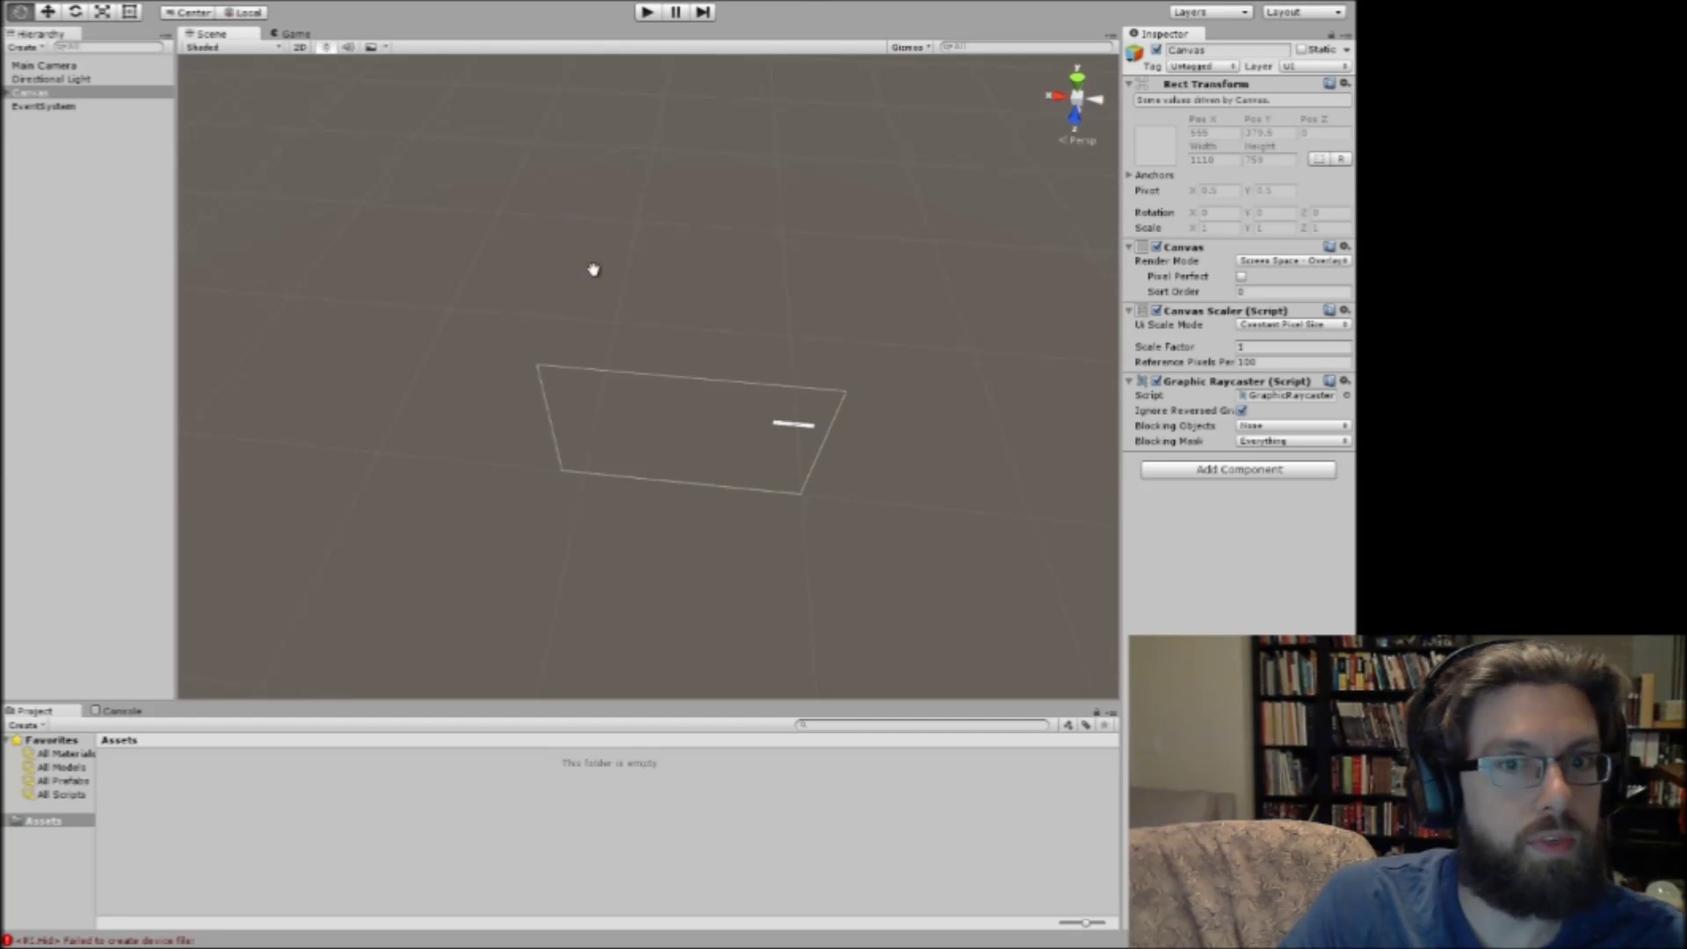
{"action": "key", "text": "w"}
{"action": "key", "text": "q"}
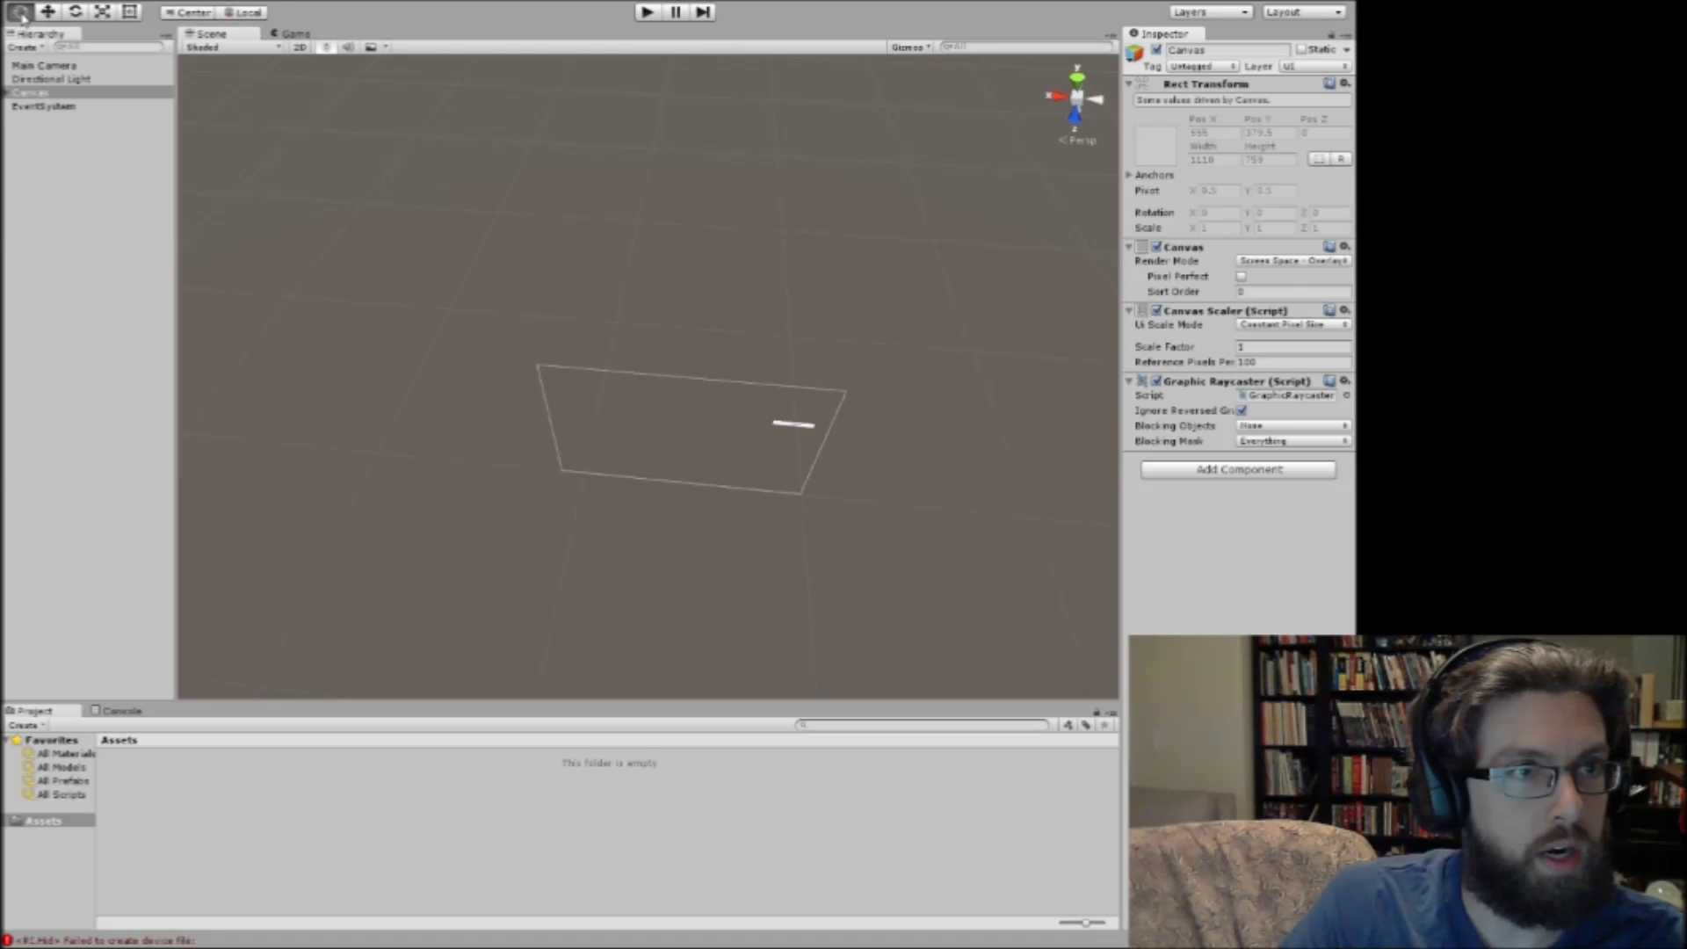
{"action": "left_click_drag", "start_coordinate": [768, 380], "coordinate": [527, 312]}
{"action": "left_click_drag", "start_coordinate": [493, 484], "coordinate": [700, 471]}
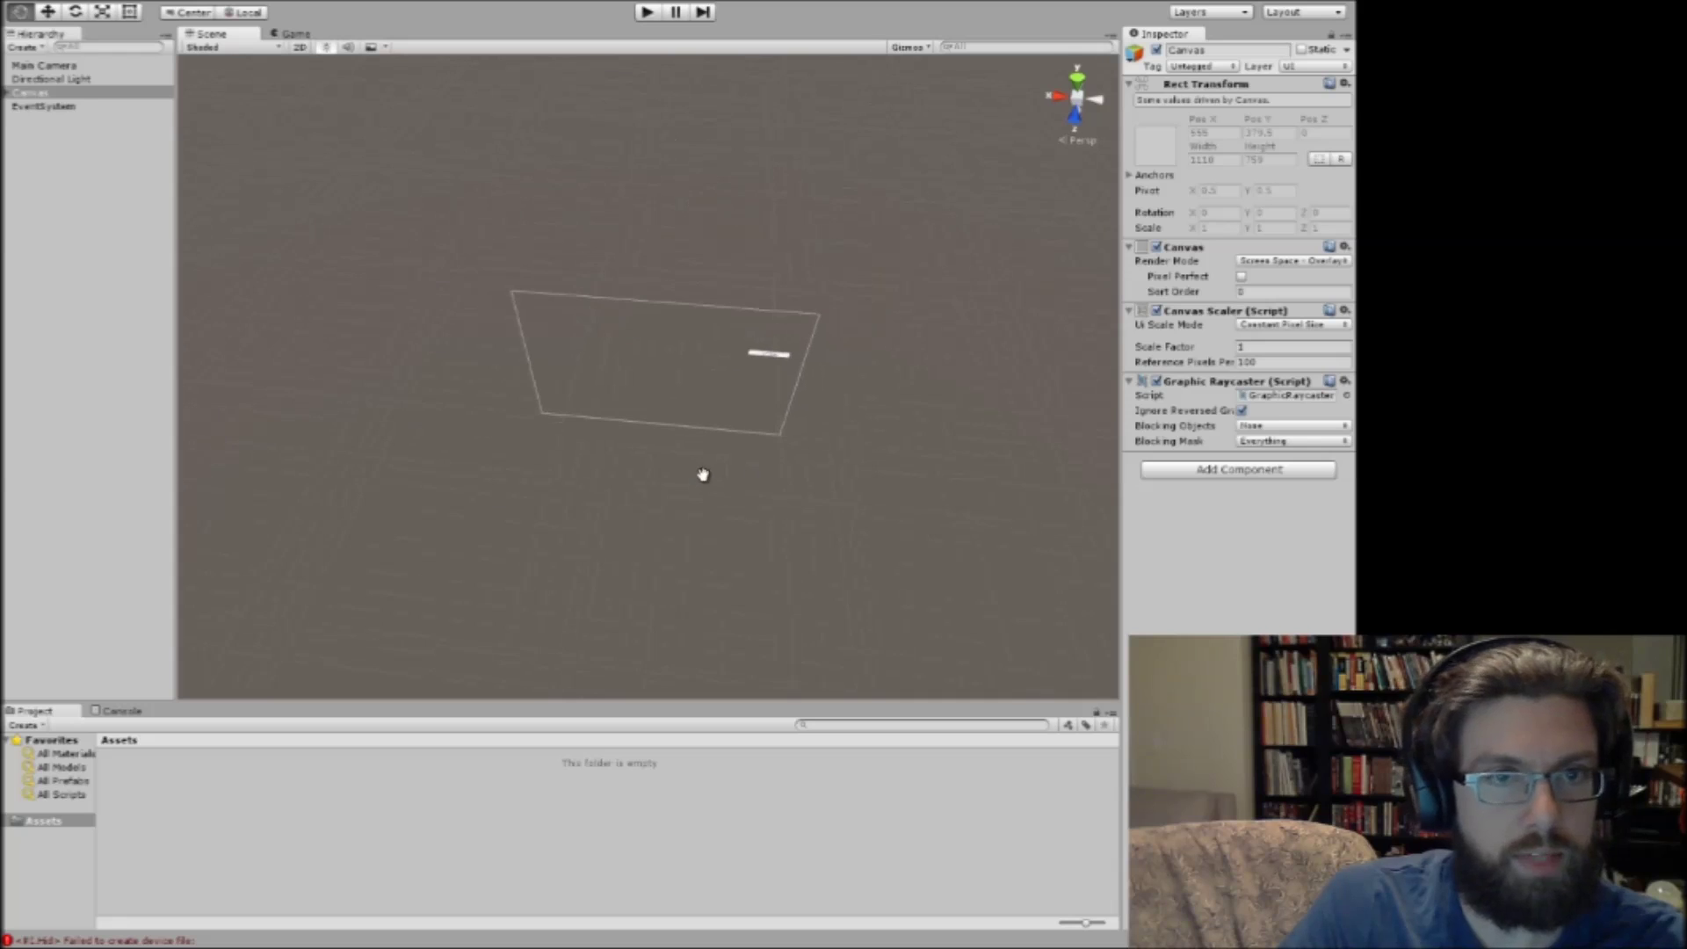
Move the canvas along its Z axis to about Z -26 with the Move tool.
{"action": "left_click", "coordinate": [49, 12]}
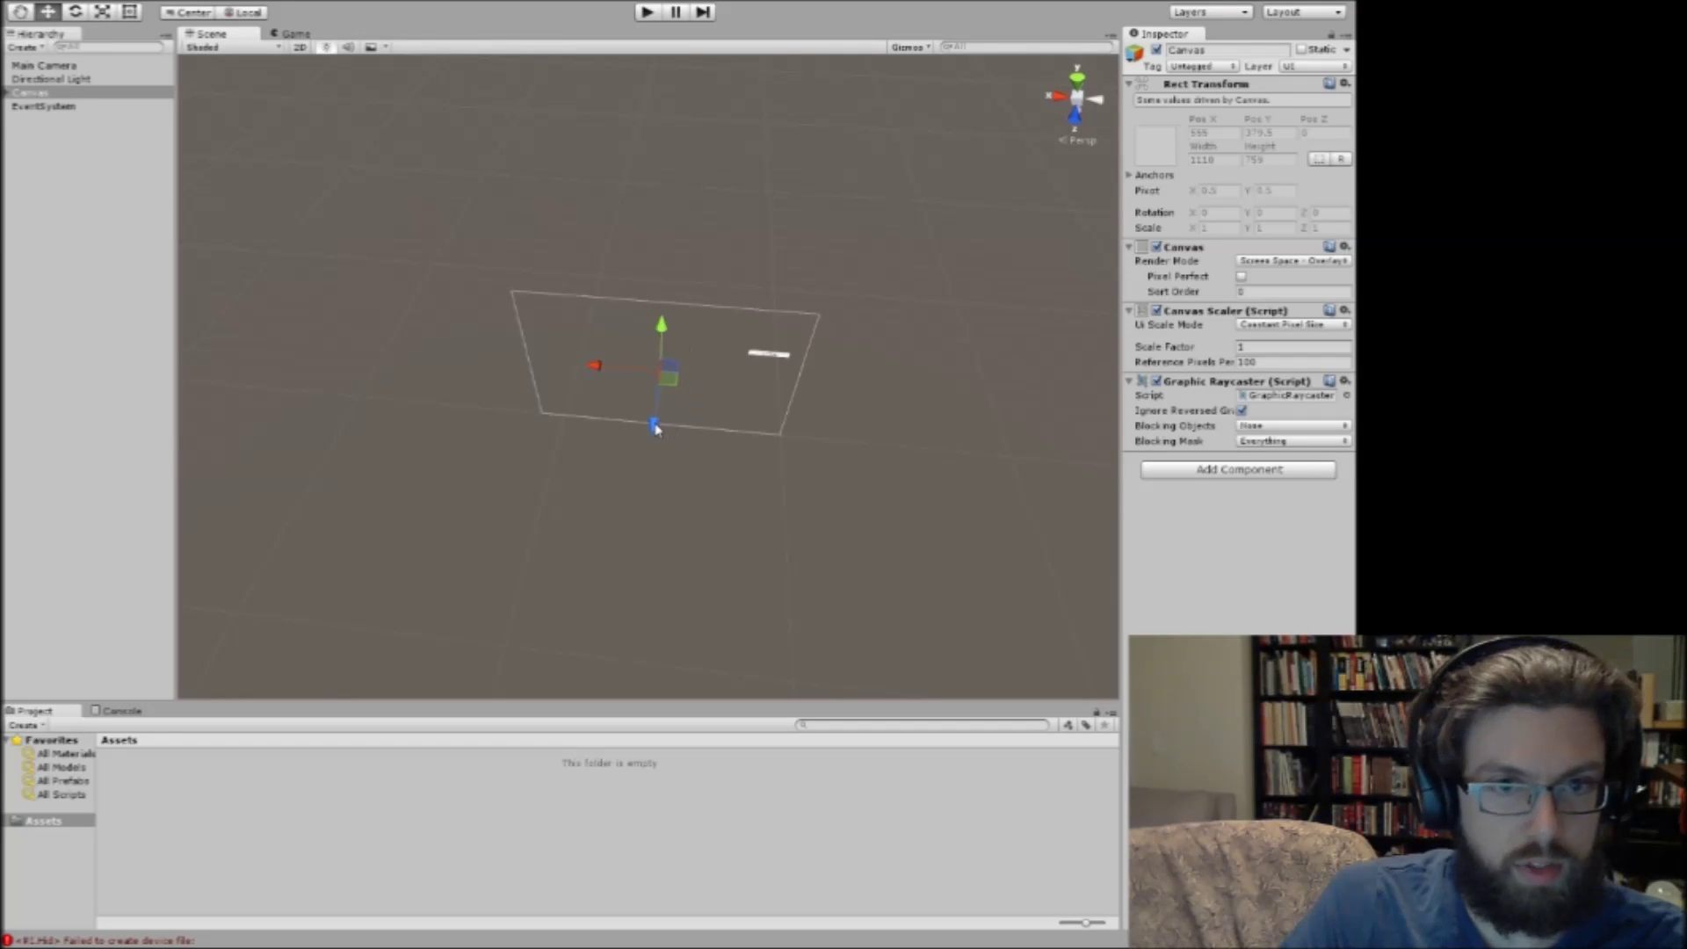
{"action": "left_click_drag", "start_coordinate": [655, 426], "coordinate": [602, 376]}
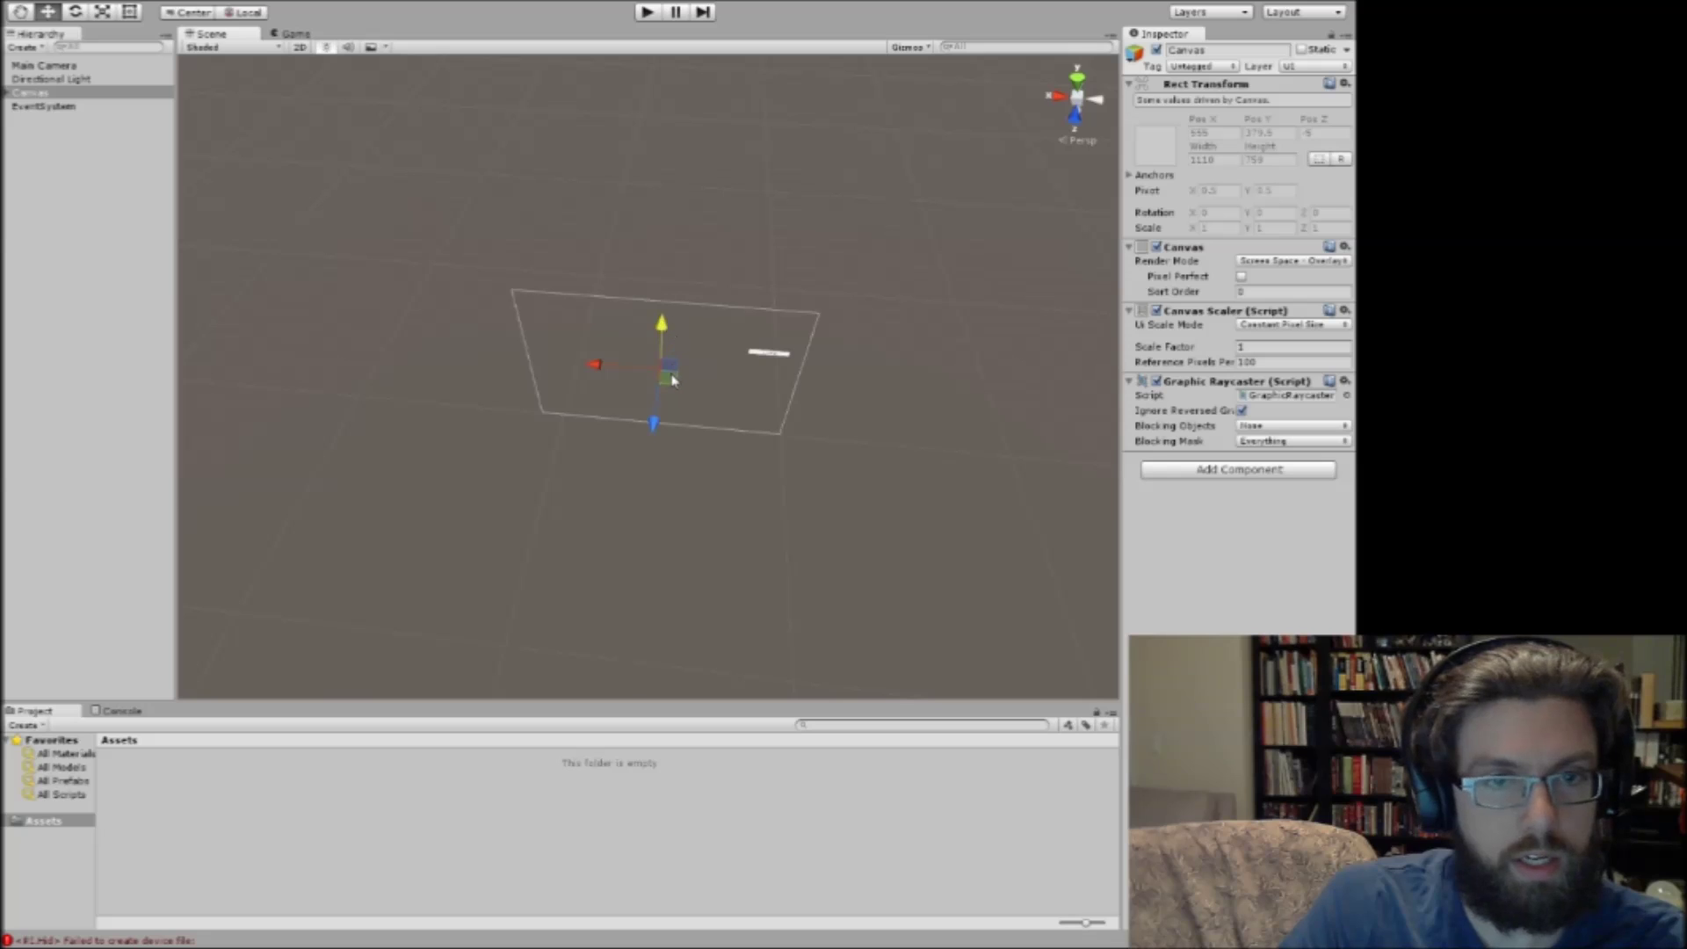
{"action": "mouse_move", "coordinate": [654, 423]}
{"action": "left_mouse_down"}
{"action": "mouse_move", "coordinate": [647, 459]}
{"action": "mouse_move", "coordinate": [650, 413]}
{"action": "left_mouse_up"}
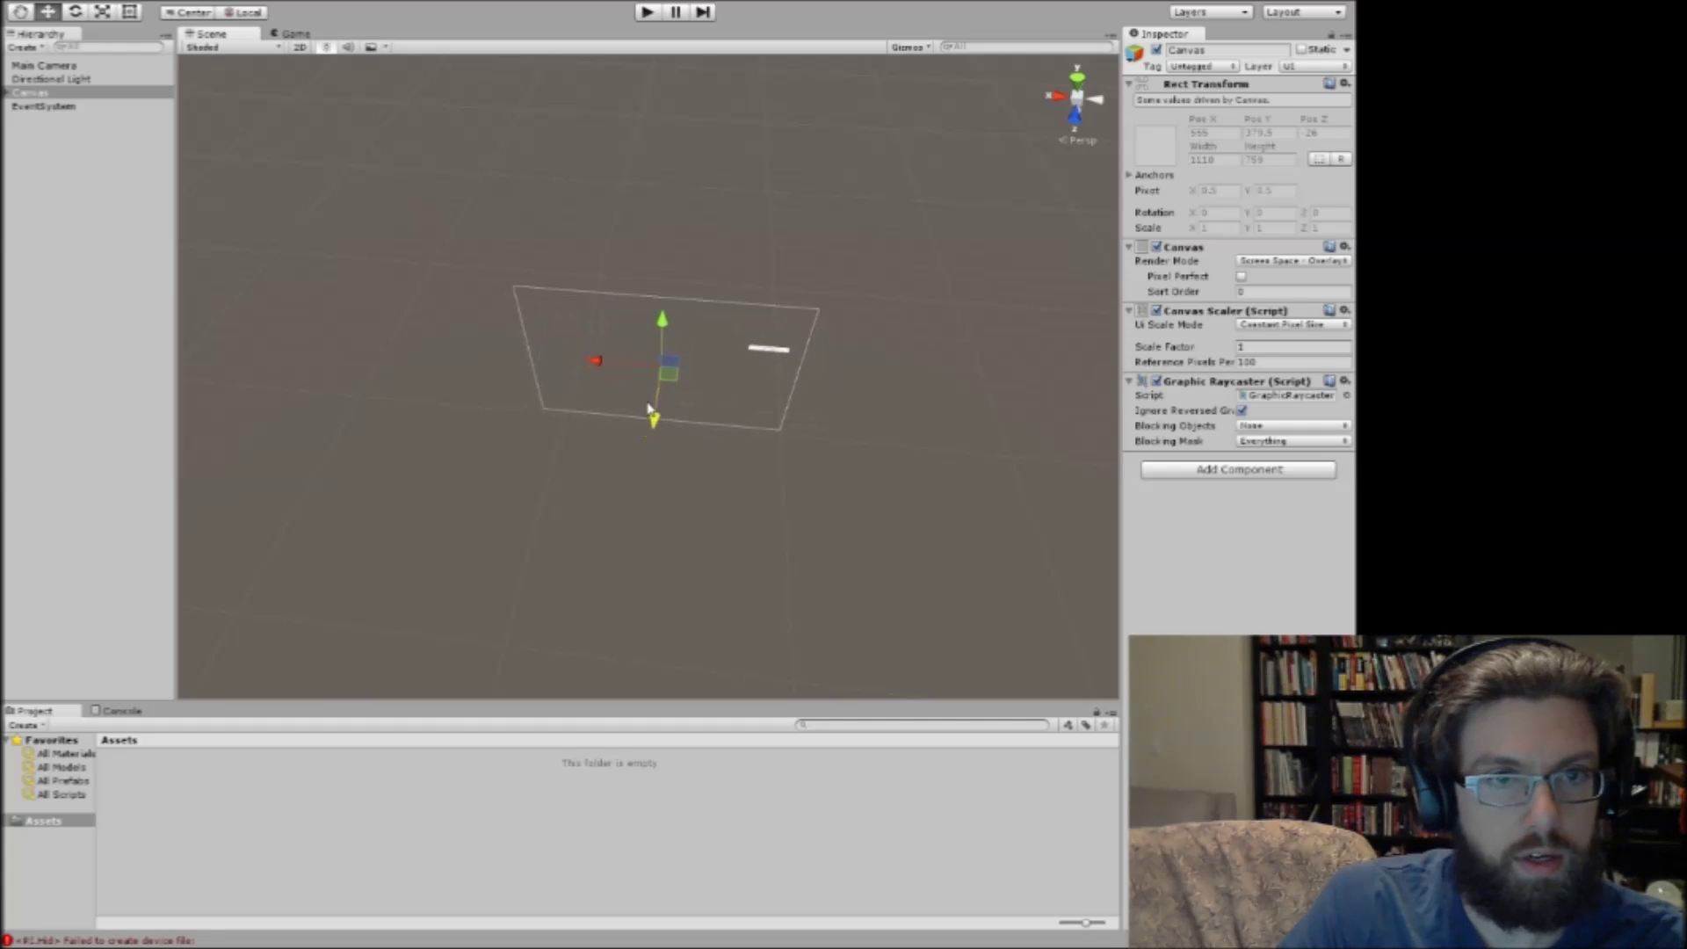
Expand the Canvas in the hierarchy and move ButtonOne with the Move tool to about Pos X -46, Pos Y -82.
{"action": "left_click_drag", "start_coordinate": [365, 256], "coordinate": [411, 298], "text": "alt"}
{"action": "key", "text": "e"}
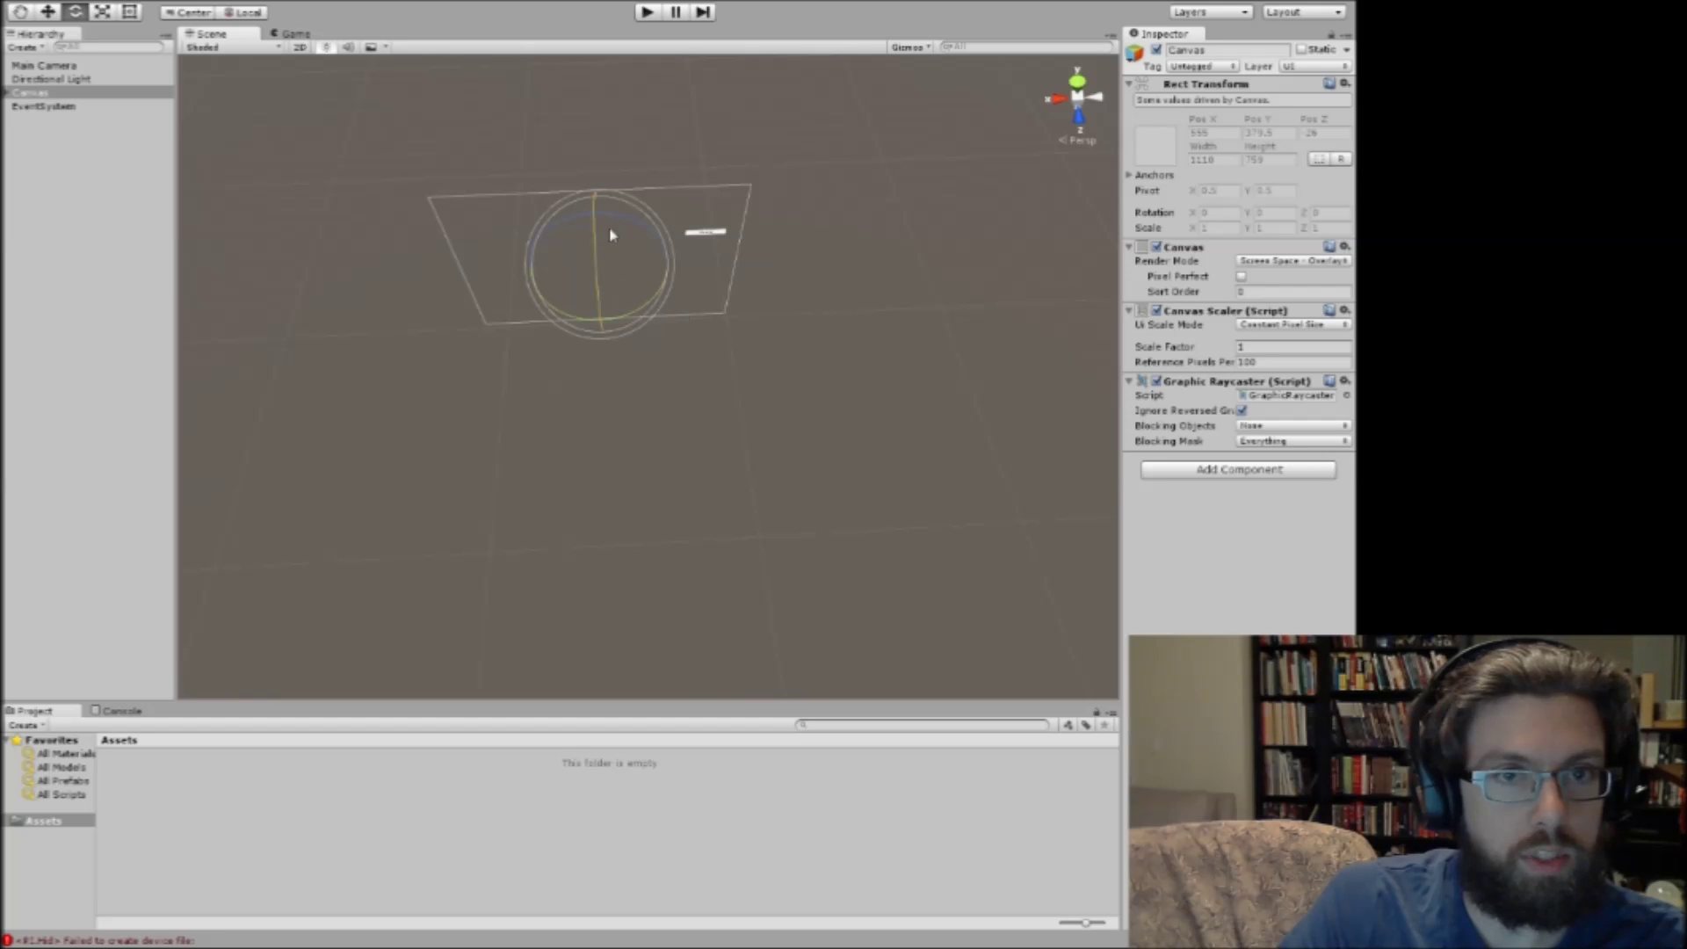
{"action": "left_click", "coordinate": [7, 94]}
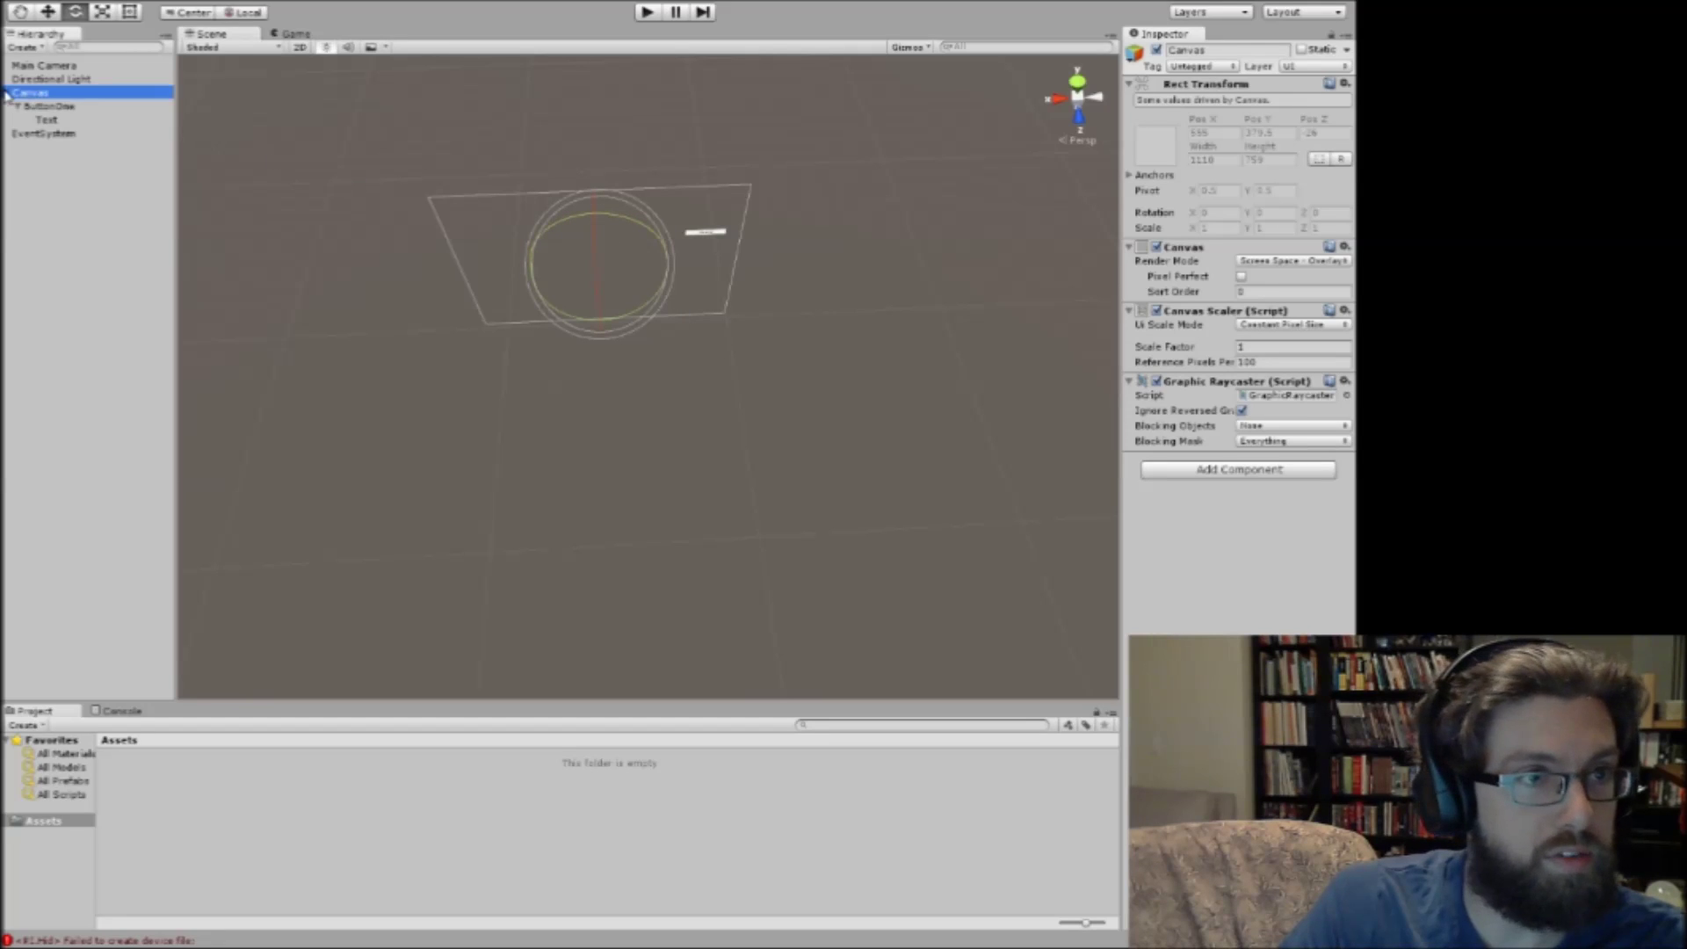
{"action": "left_click", "coordinate": [59, 109]}
{"action": "key", "text": "w"}
{"action": "left_click_drag", "start_coordinate": [714, 183], "coordinate": [679, 267]}
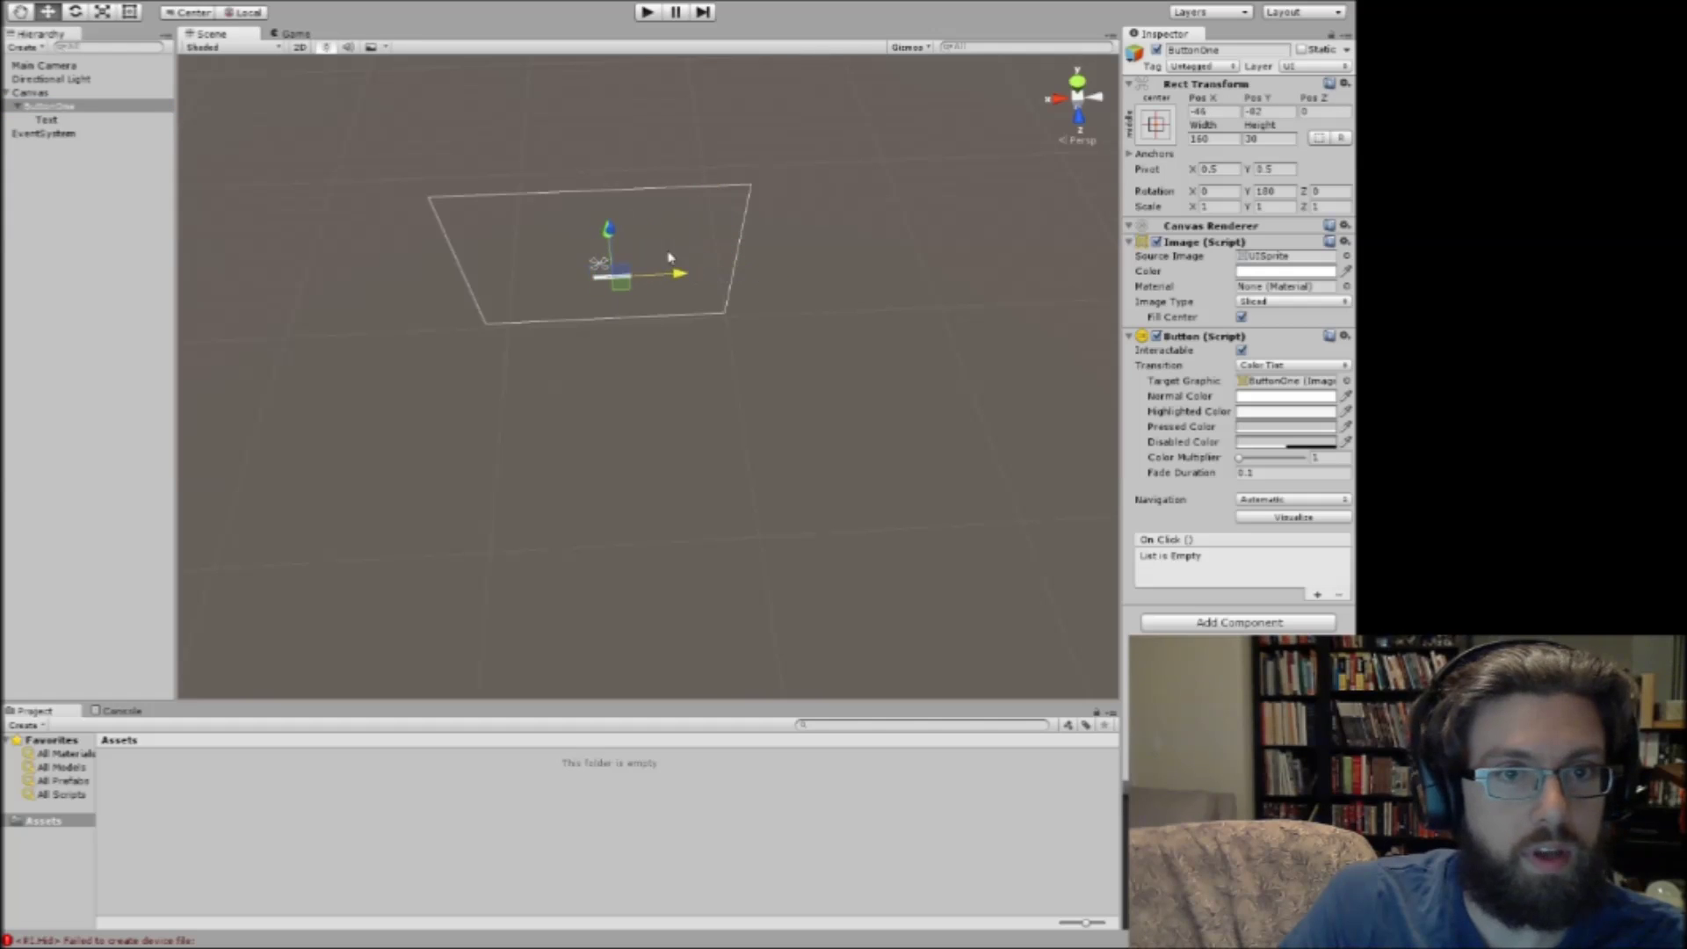
Try the Scale and Rect tools in turn with ButtonOne selected, viewing it from different angles.
{"action": "mouse_move", "coordinate": [557, 241]}
{"action": "right_mouse_down"}
{"action": "mouse_move", "coordinate": [535, 241]}
{"action": "mouse_move", "coordinate": [572, 241]}
{"action": "right_mouse_up"}
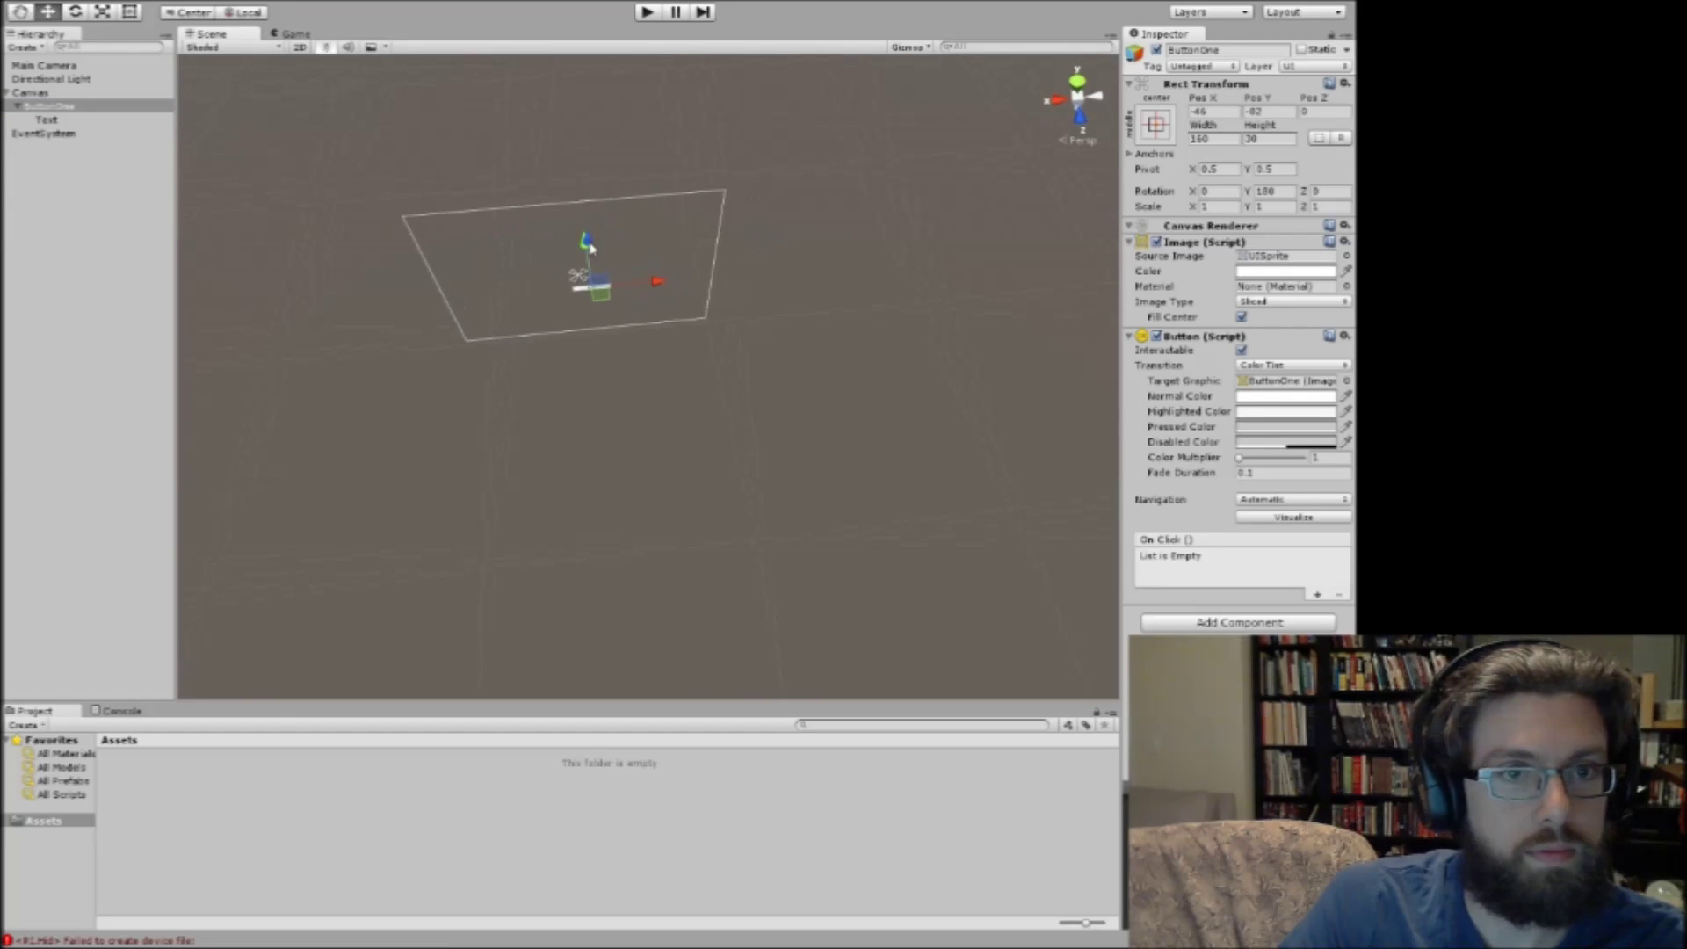
{"action": "key", "text": "r"}
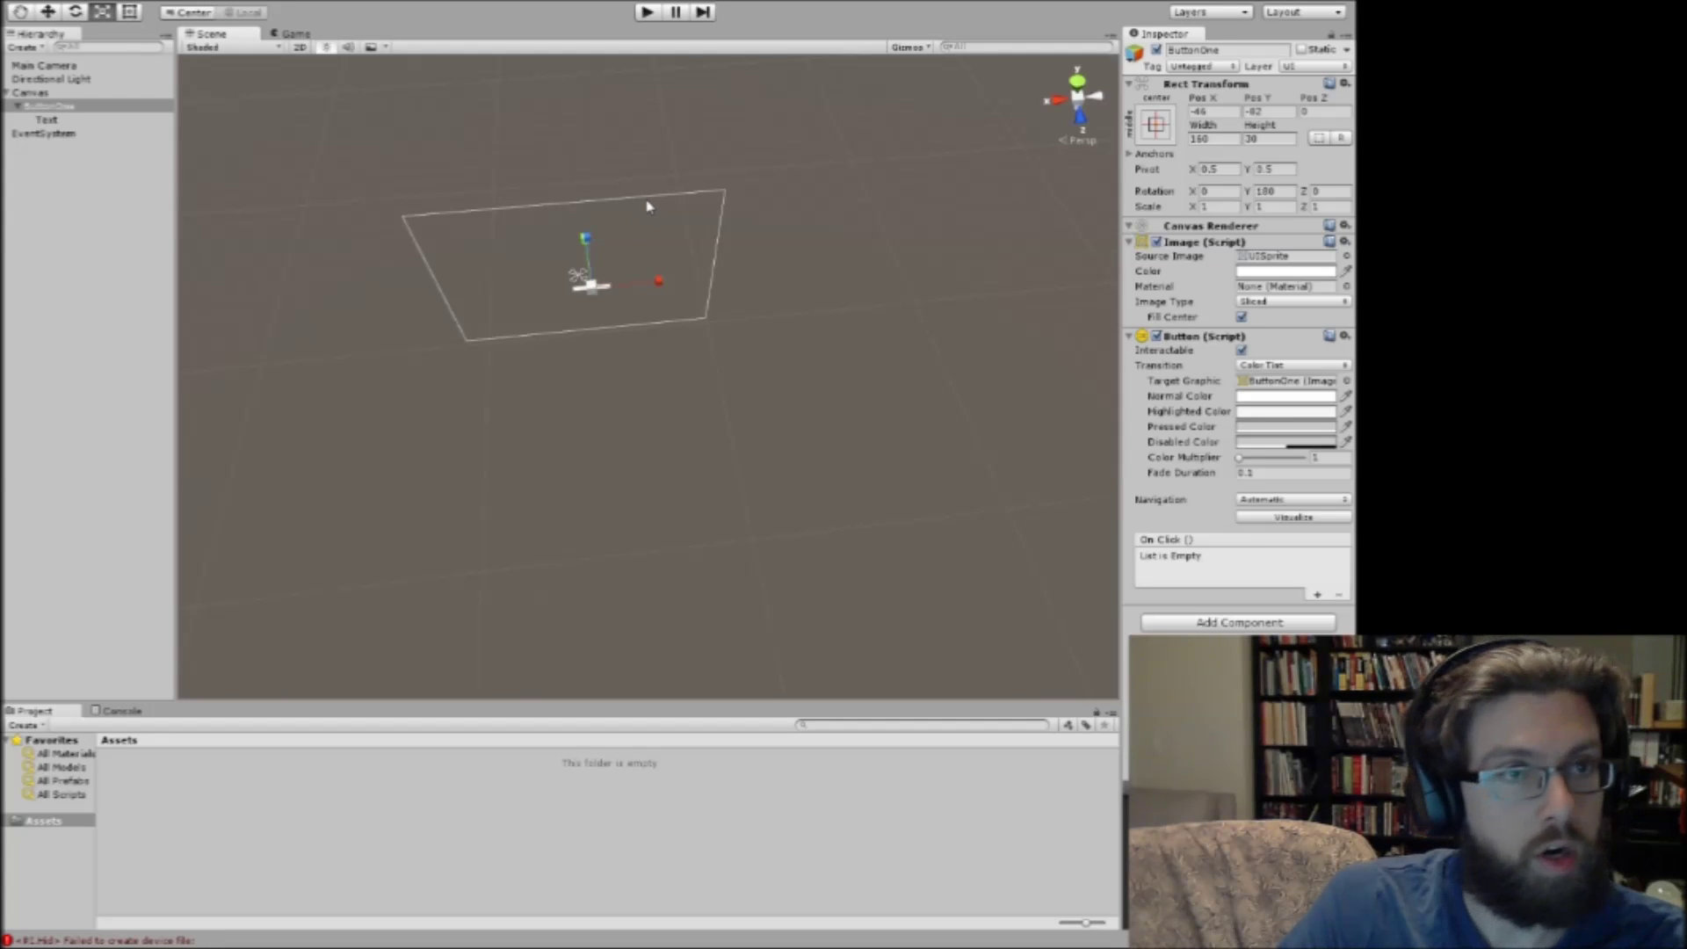
{"action": "key", "text": "t"}
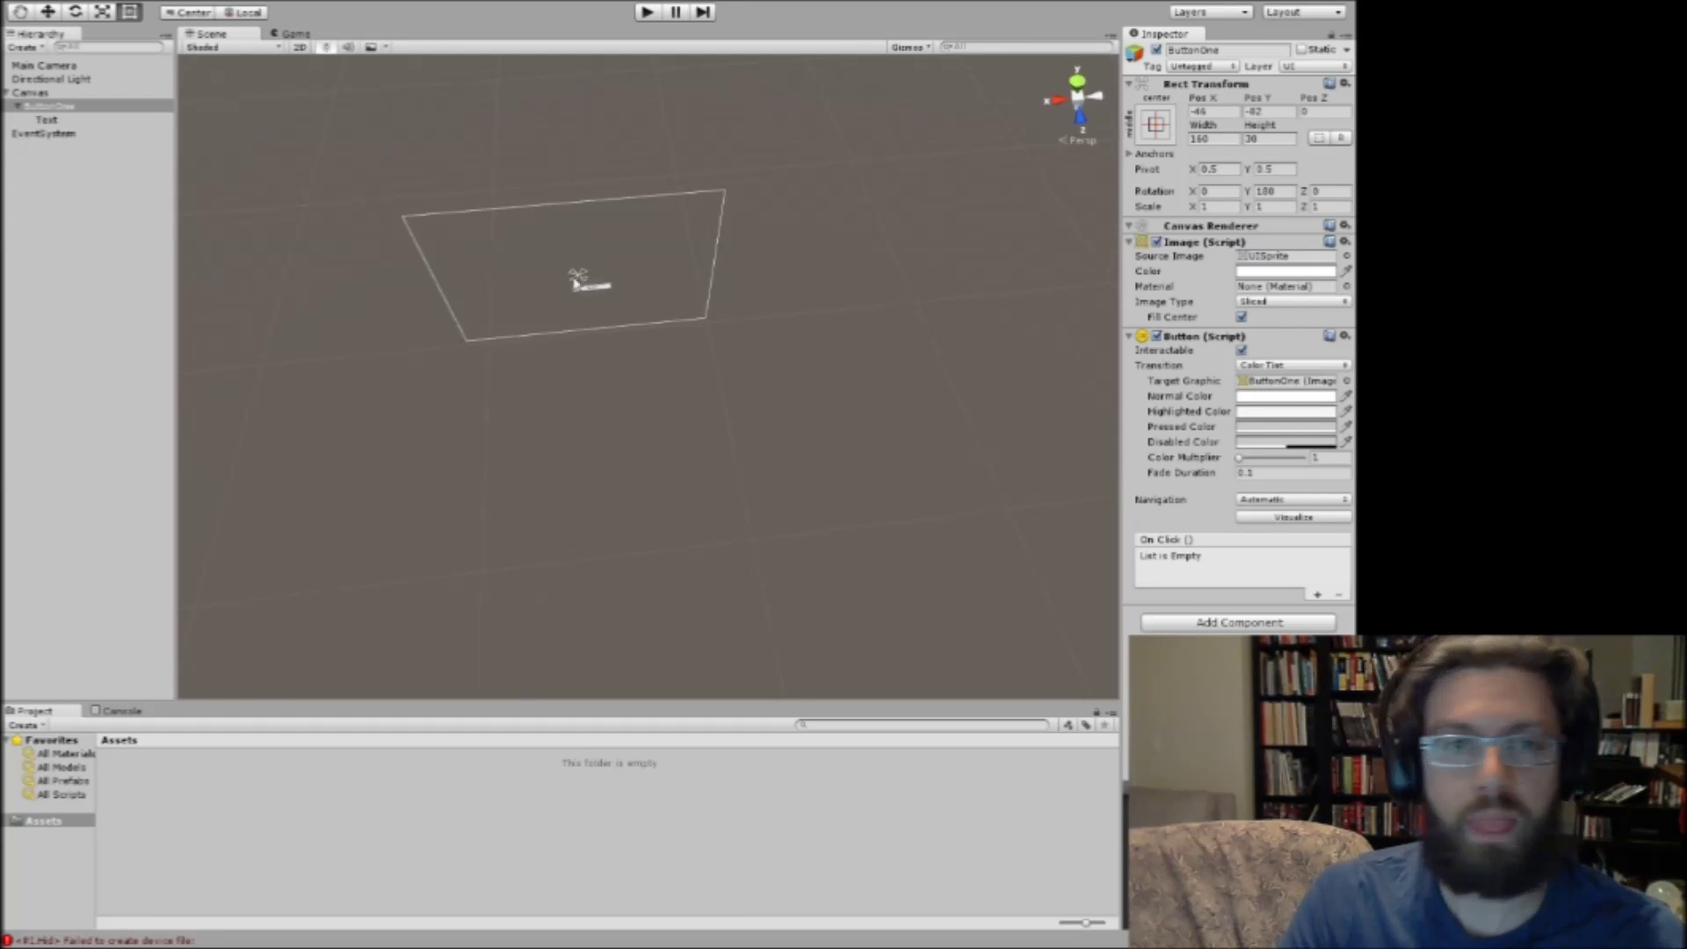
{"action": "right_click_drag", "start_coordinate": [779, 317], "coordinate": [720, 290]}
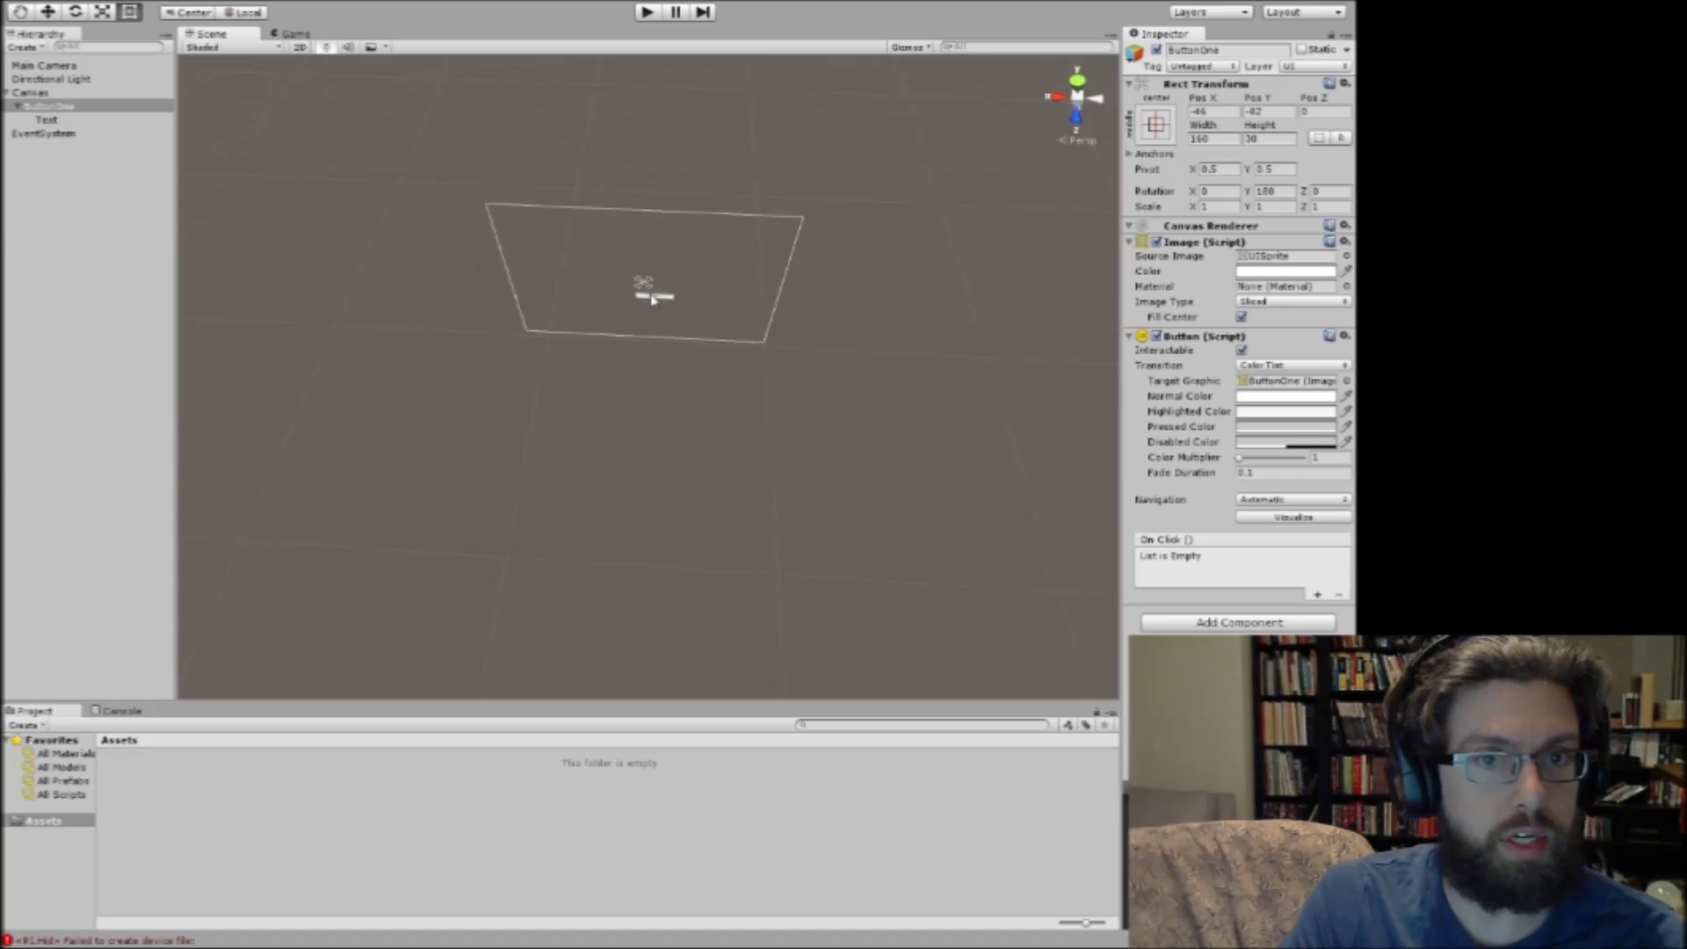
Select the button's Text object and examine its label on the canvas up close from both sides.
{"action": "left_click", "coordinate": [651, 294]}
{"action": "key", "text": "f"}
{"action": "left_click_drag", "start_coordinate": [433, 194], "coordinate": [1055, 130], "text": "alt"}
{"action": "scroll", "coordinate": [651, 183], "scroll_direction": "up", "scroll_amount": 8, "text": "alt"}
{"action": "left_click_drag", "start_coordinate": [1238, 127], "coordinate": [1332, 87], "text": "alt"}
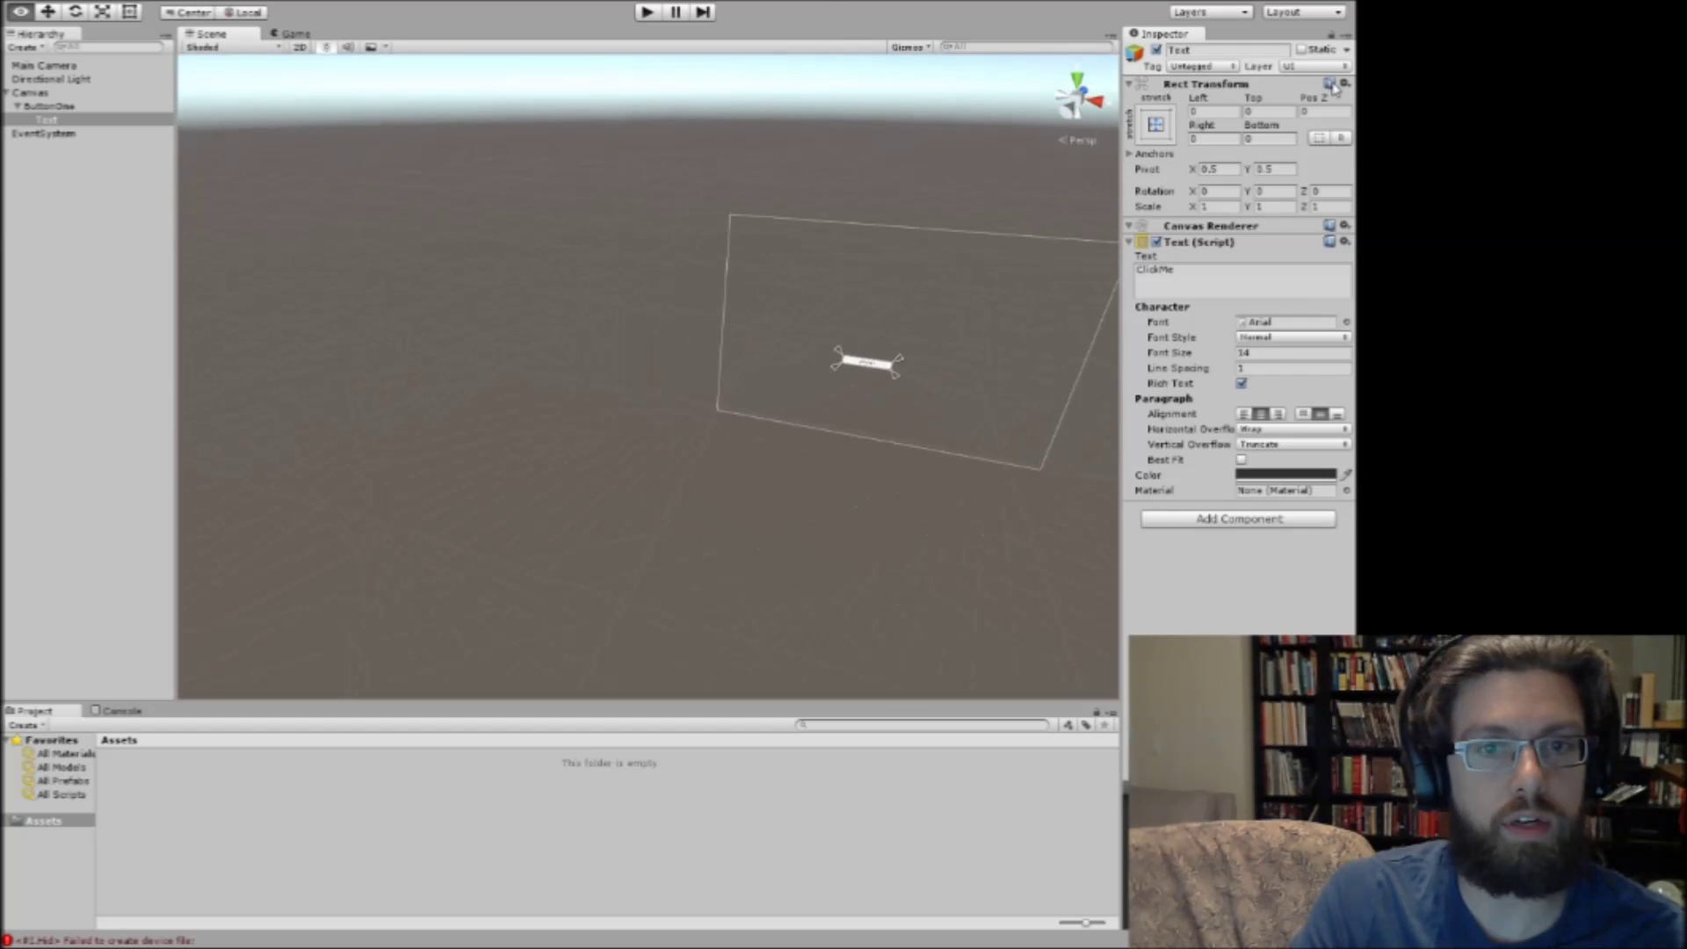
{"action": "left_click_drag", "start_coordinate": [791, 196], "coordinate": [767, 176], "text": "alt"}
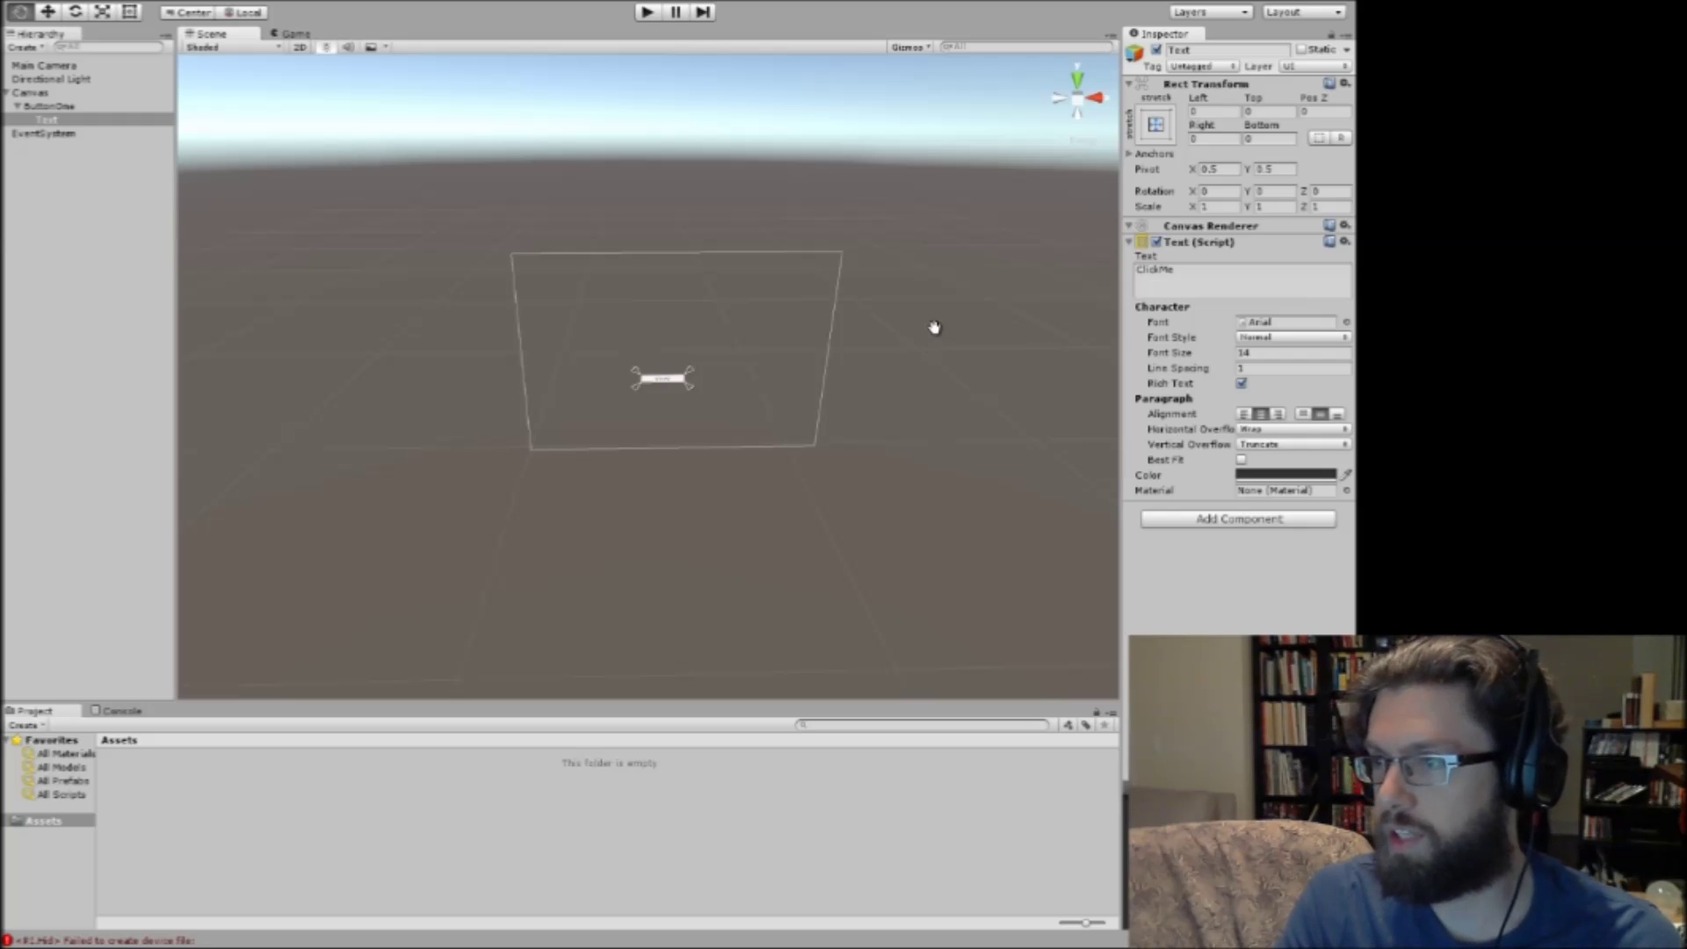
{"action": "right_click_drag", "start_coordinate": [877, 301], "coordinate": [407, 230]}
{"action": "scroll", "coordinate": [867, 315], "scroll_direction": "up", "scroll_amount": 5}
{"action": "key", "text": "w"}
{"action": "key", "text": "w"}
{"action": "key", "text": "w"}
{"action": "key", "text": "s"}
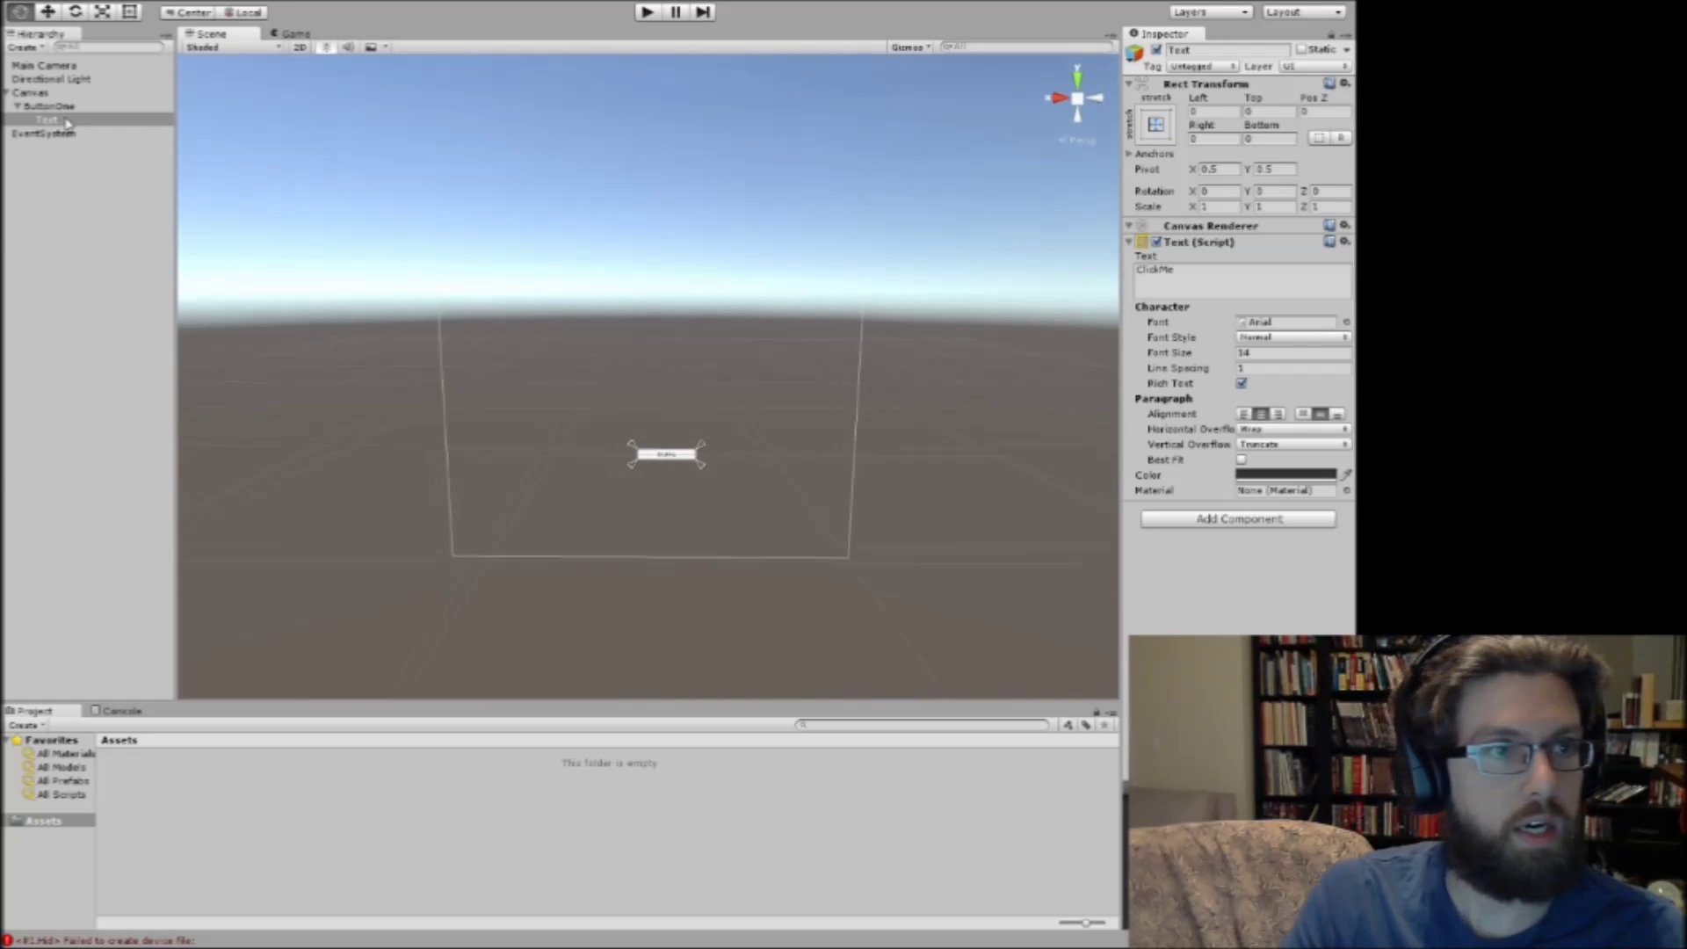
Select the Main Camera, view its frustum against the canvas from the side, and run the scene.
{"action": "left_click", "coordinate": [45, 66]}
{"action": "right_click_drag", "start_coordinate": [559, 318], "coordinate": [963, 329]}
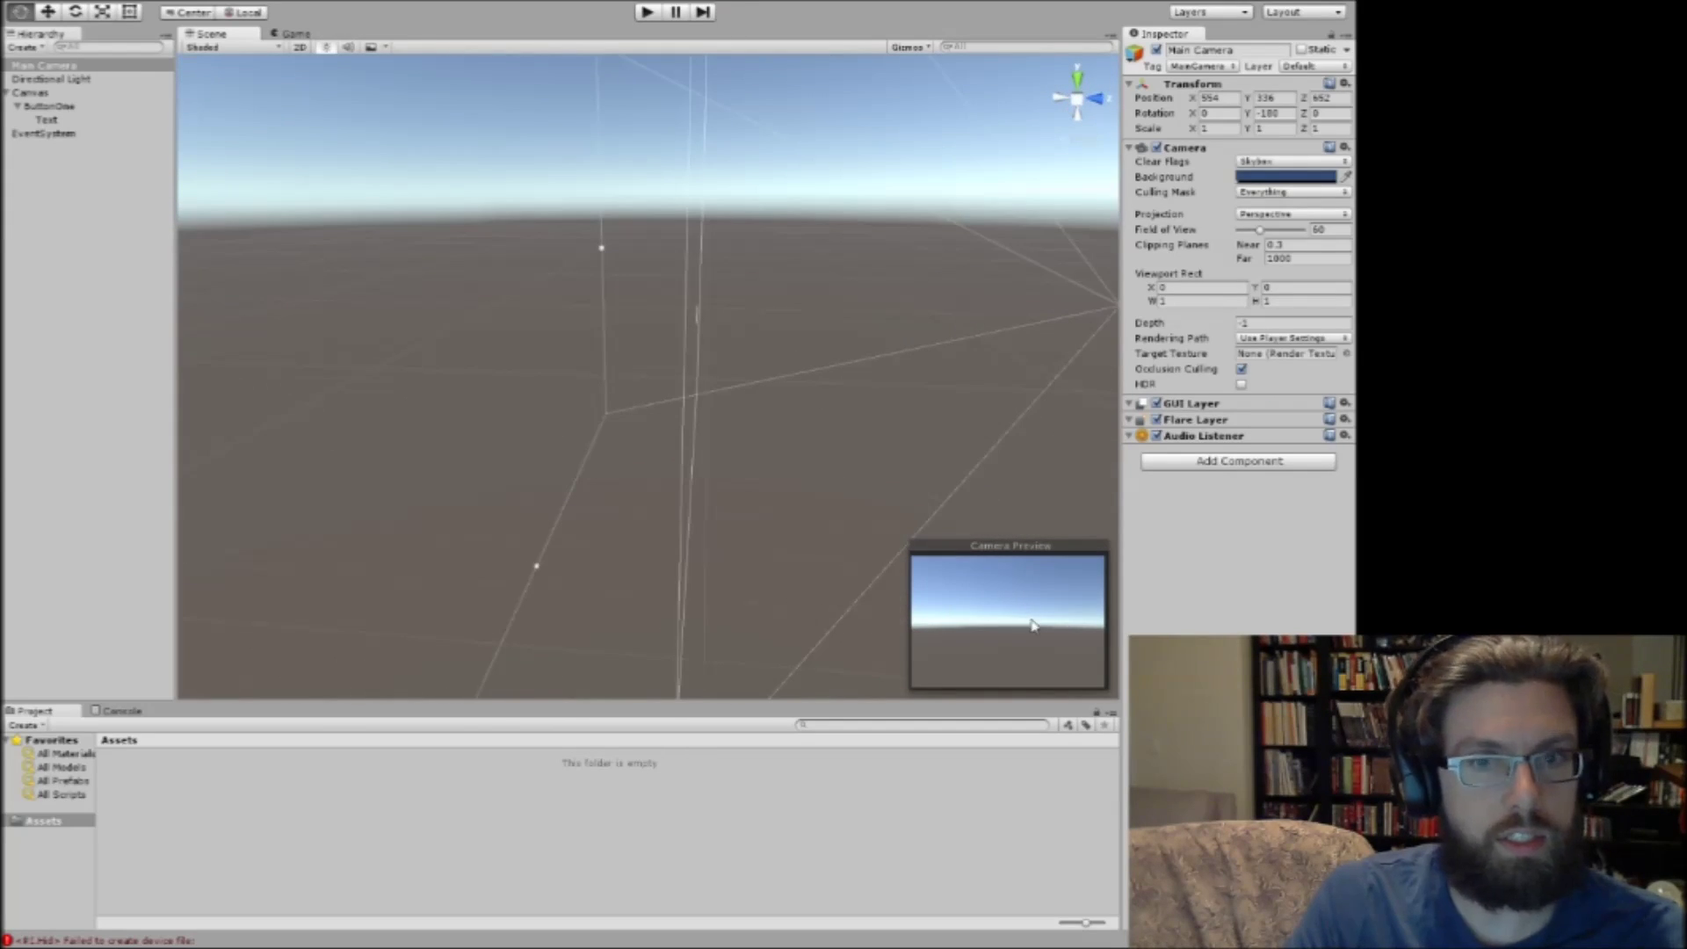
{"action": "left_click", "coordinate": [647, 12]}
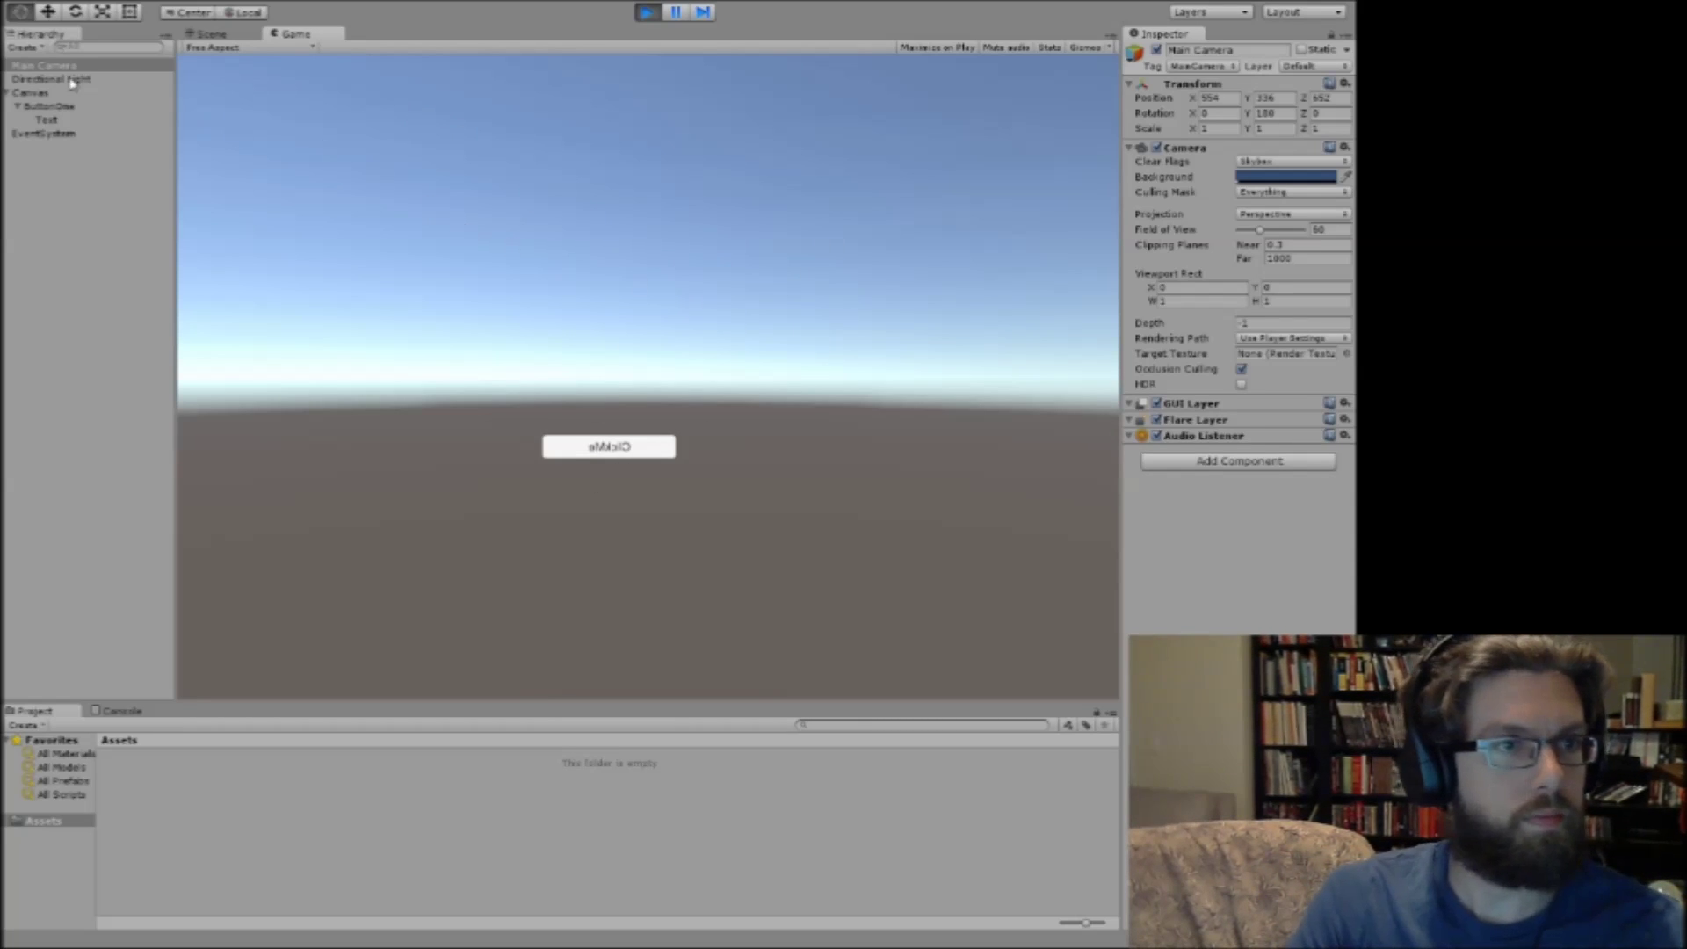
Inspect ButtonOne, the Canvas and the Main Camera during play, stop play mode and view the canvas in the scene.
{"action": "left_click", "coordinate": [48, 105]}
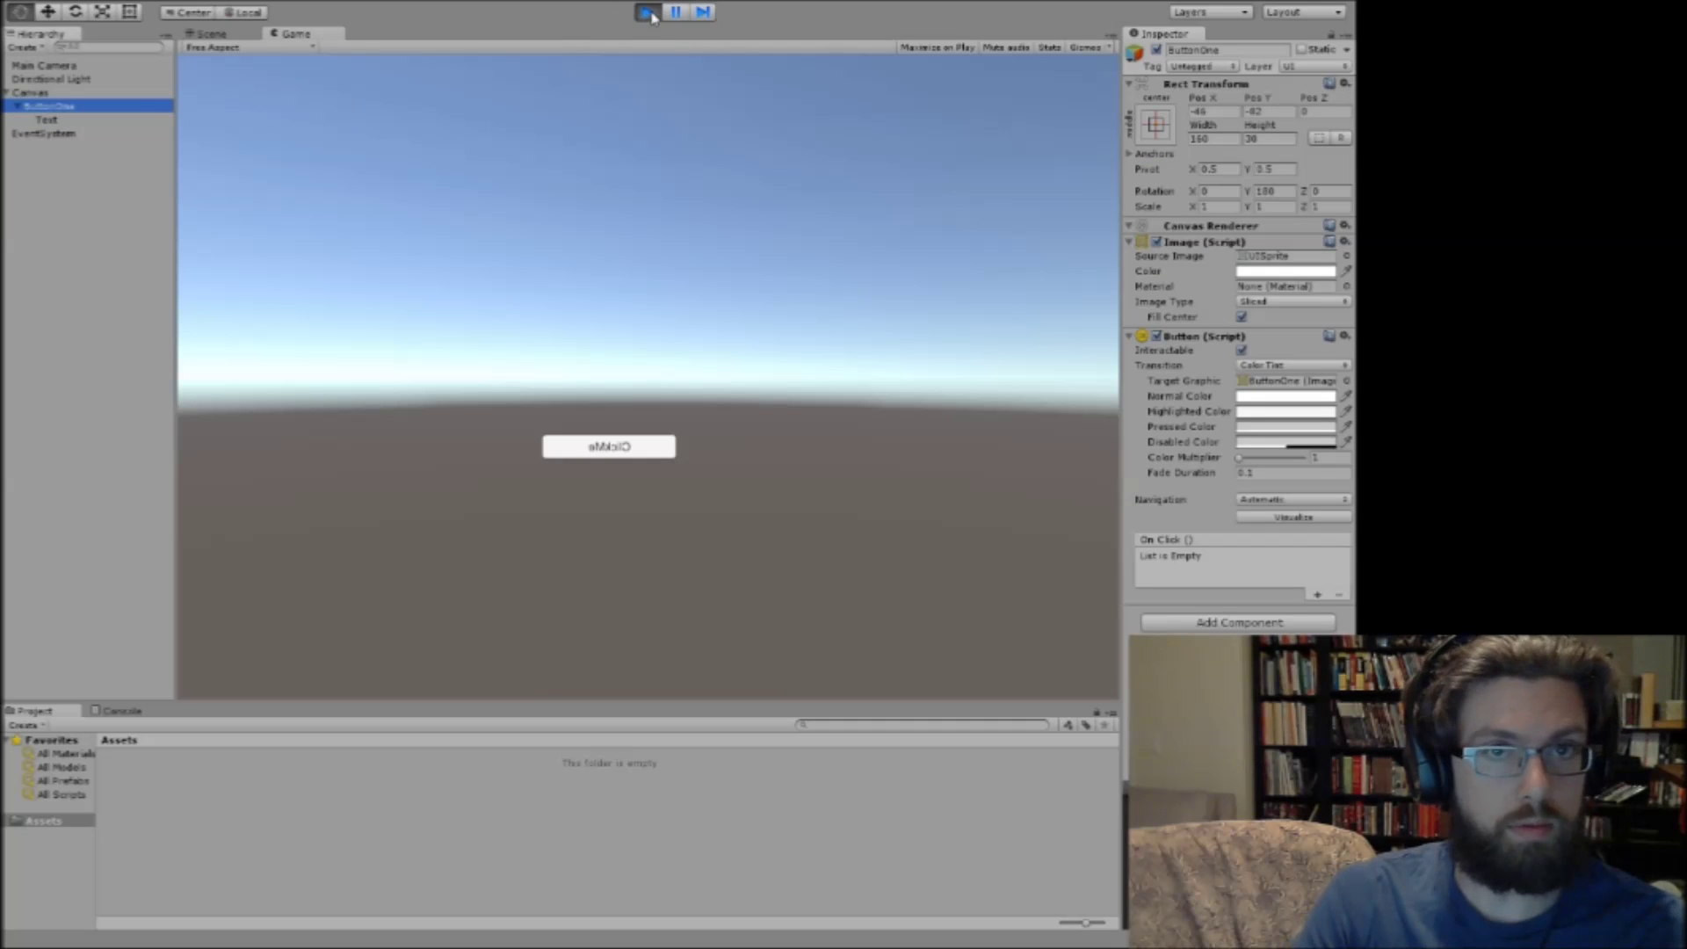
{"action": "left_click", "coordinate": [654, 369]}
{"action": "left_click", "coordinate": [72, 13]}
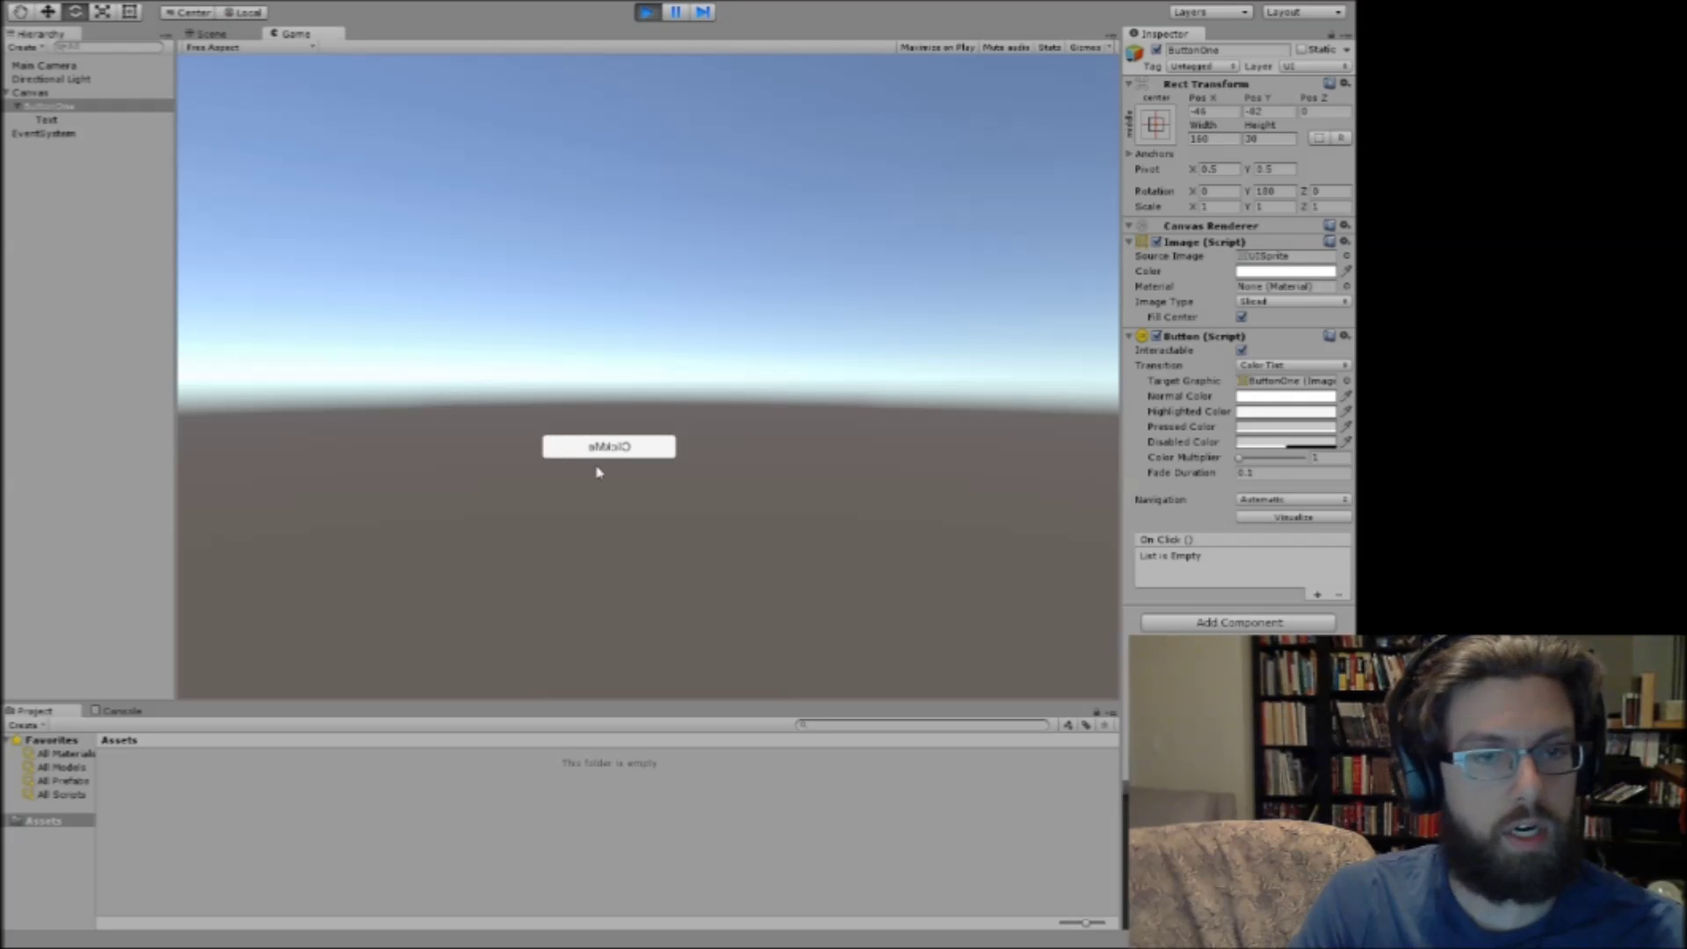
{"action": "left_click", "coordinate": [45, 106]}
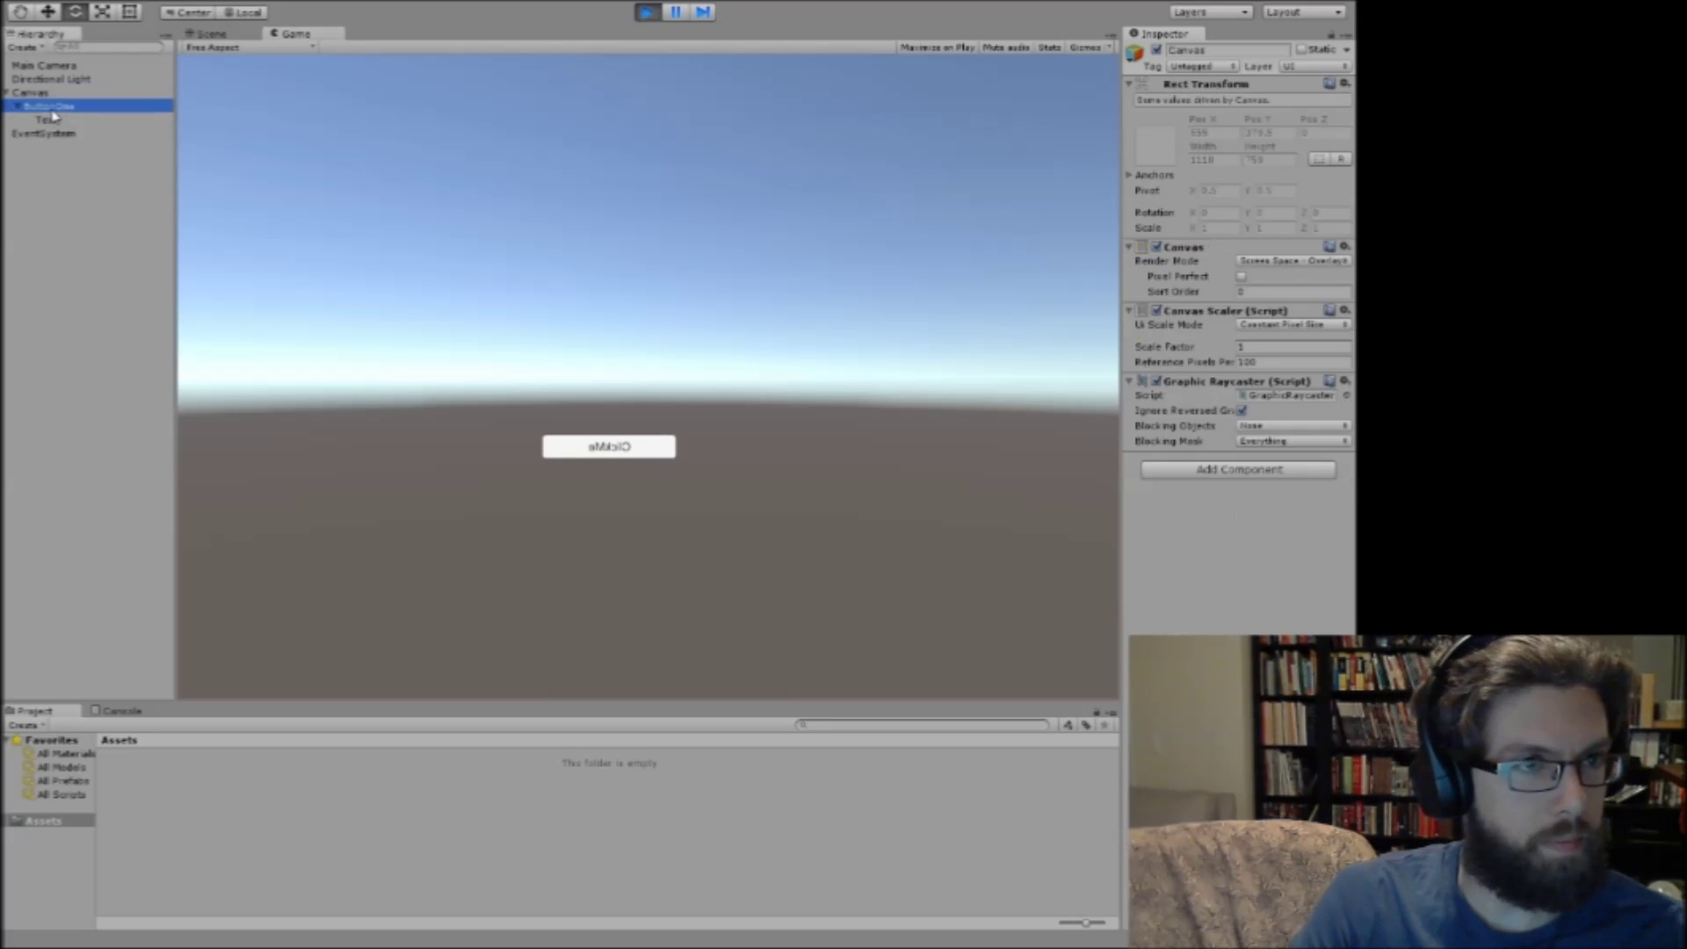
{"action": "left_click", "coordinate": [65, 66]}
{"action": "left_click", "coordinate": [653, 13]}
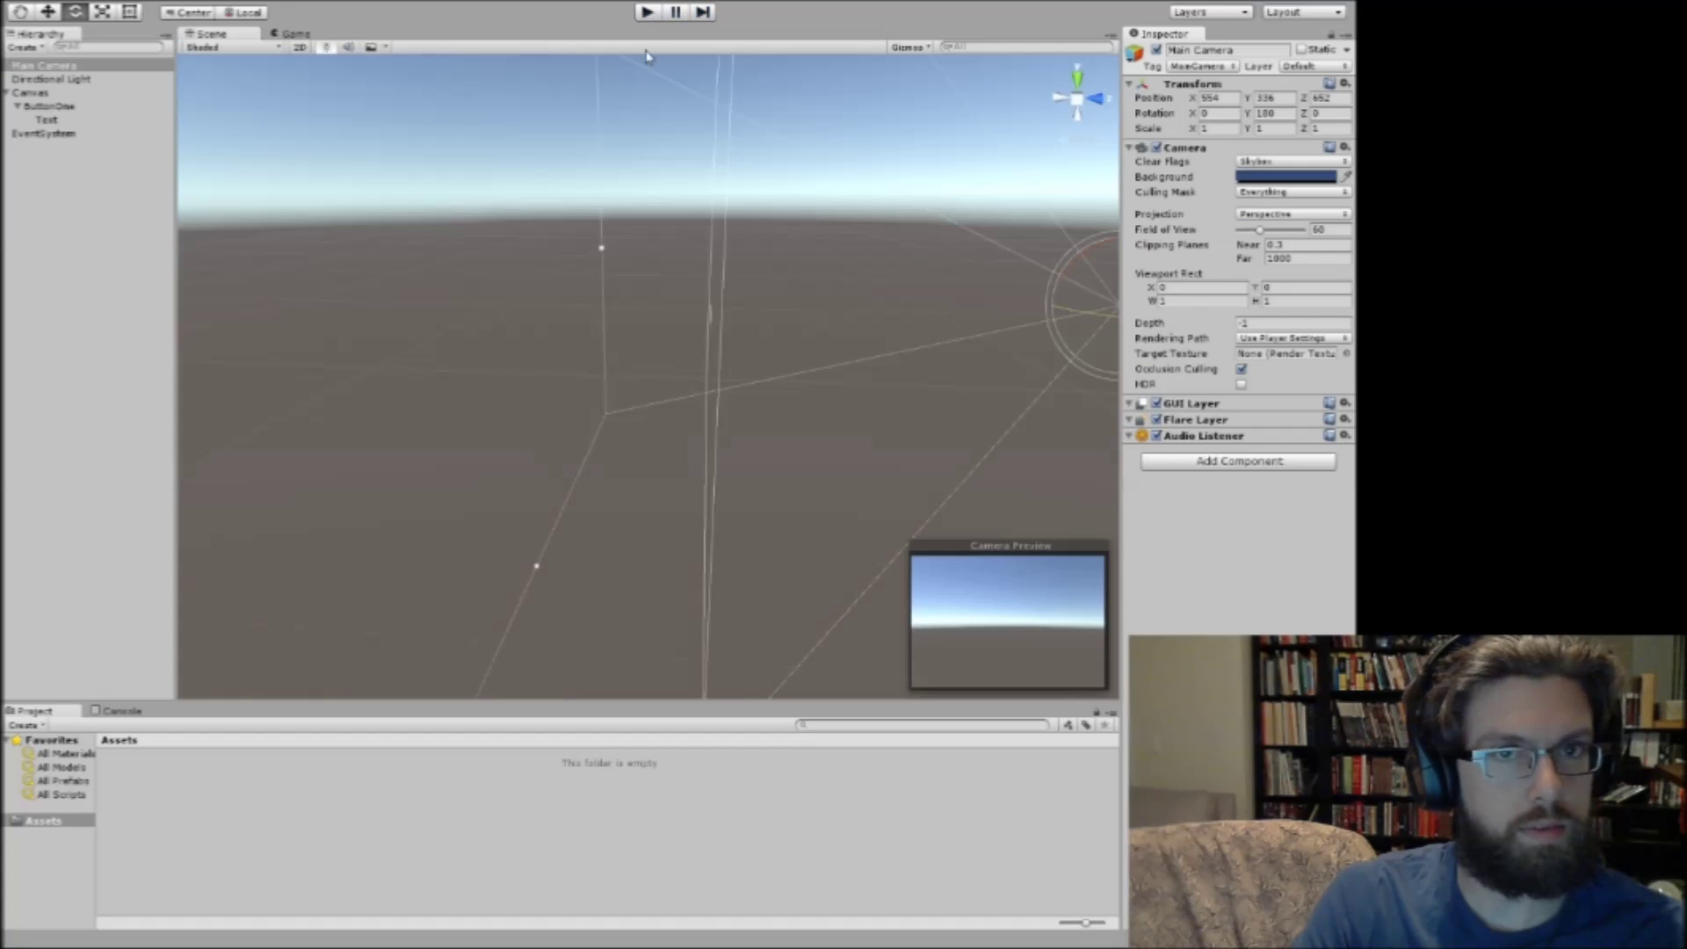
{"action": "left_click_drag", "start_coordinate": [650, 236], "coordinate": [284, 218], "text": "alt"}
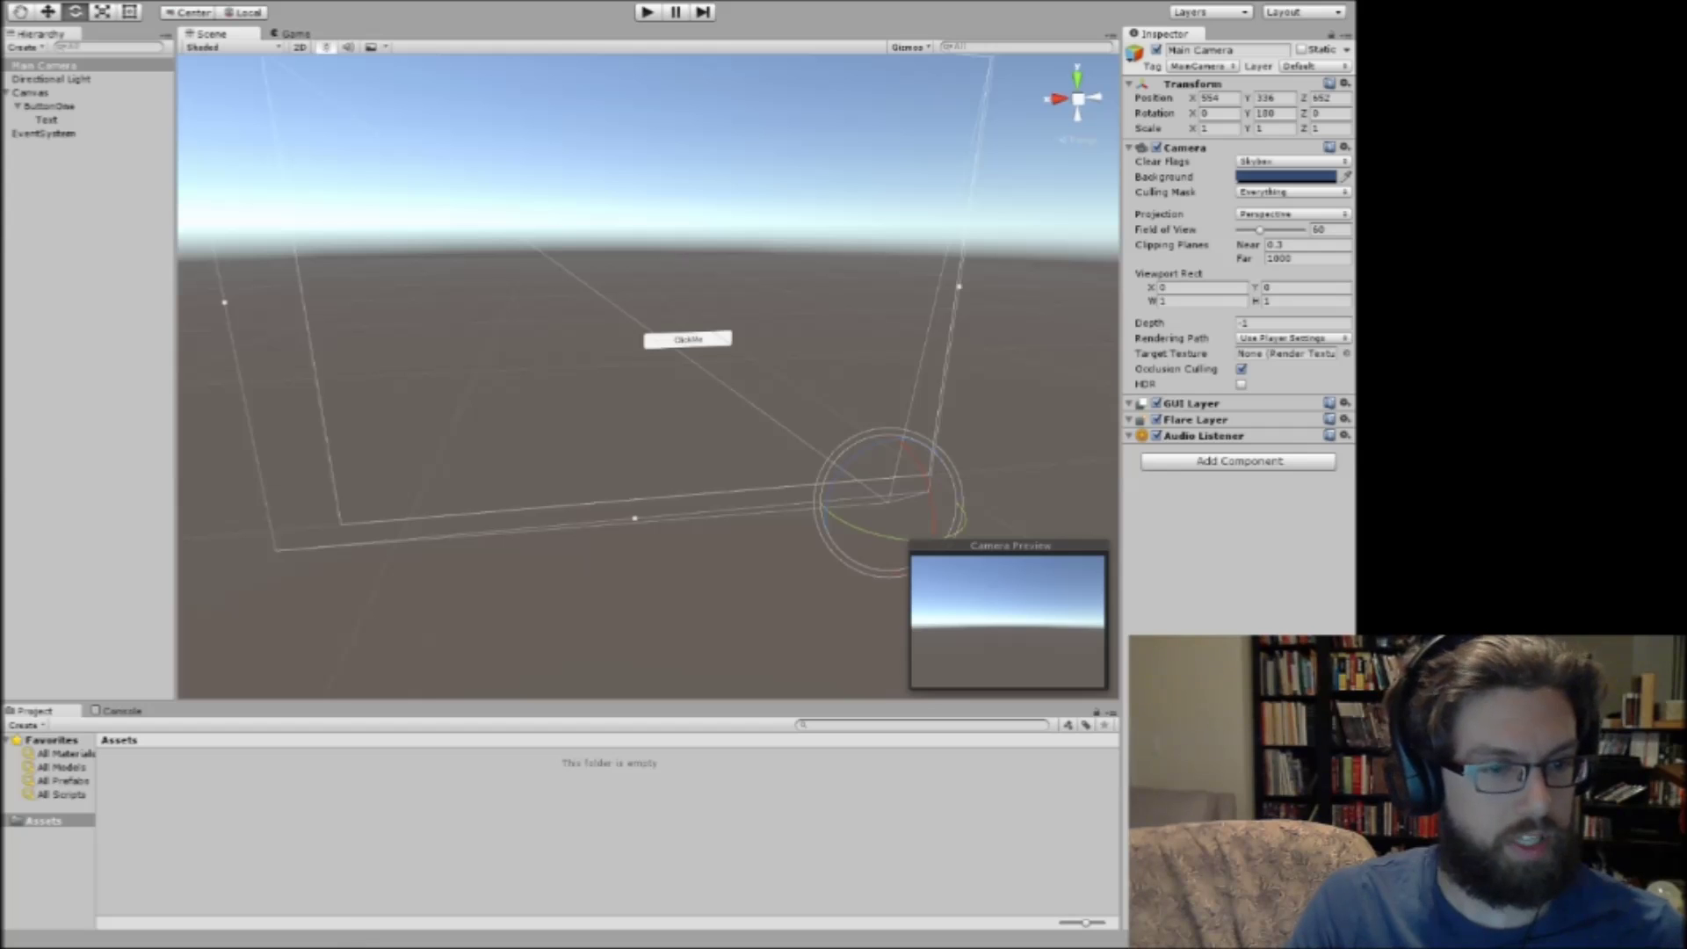
Switch to the browser, play part of the UI Canvas tutorial video and jump back to its hierarchy overview.
{"action": "left_click", "coordinate": [78, 947]}
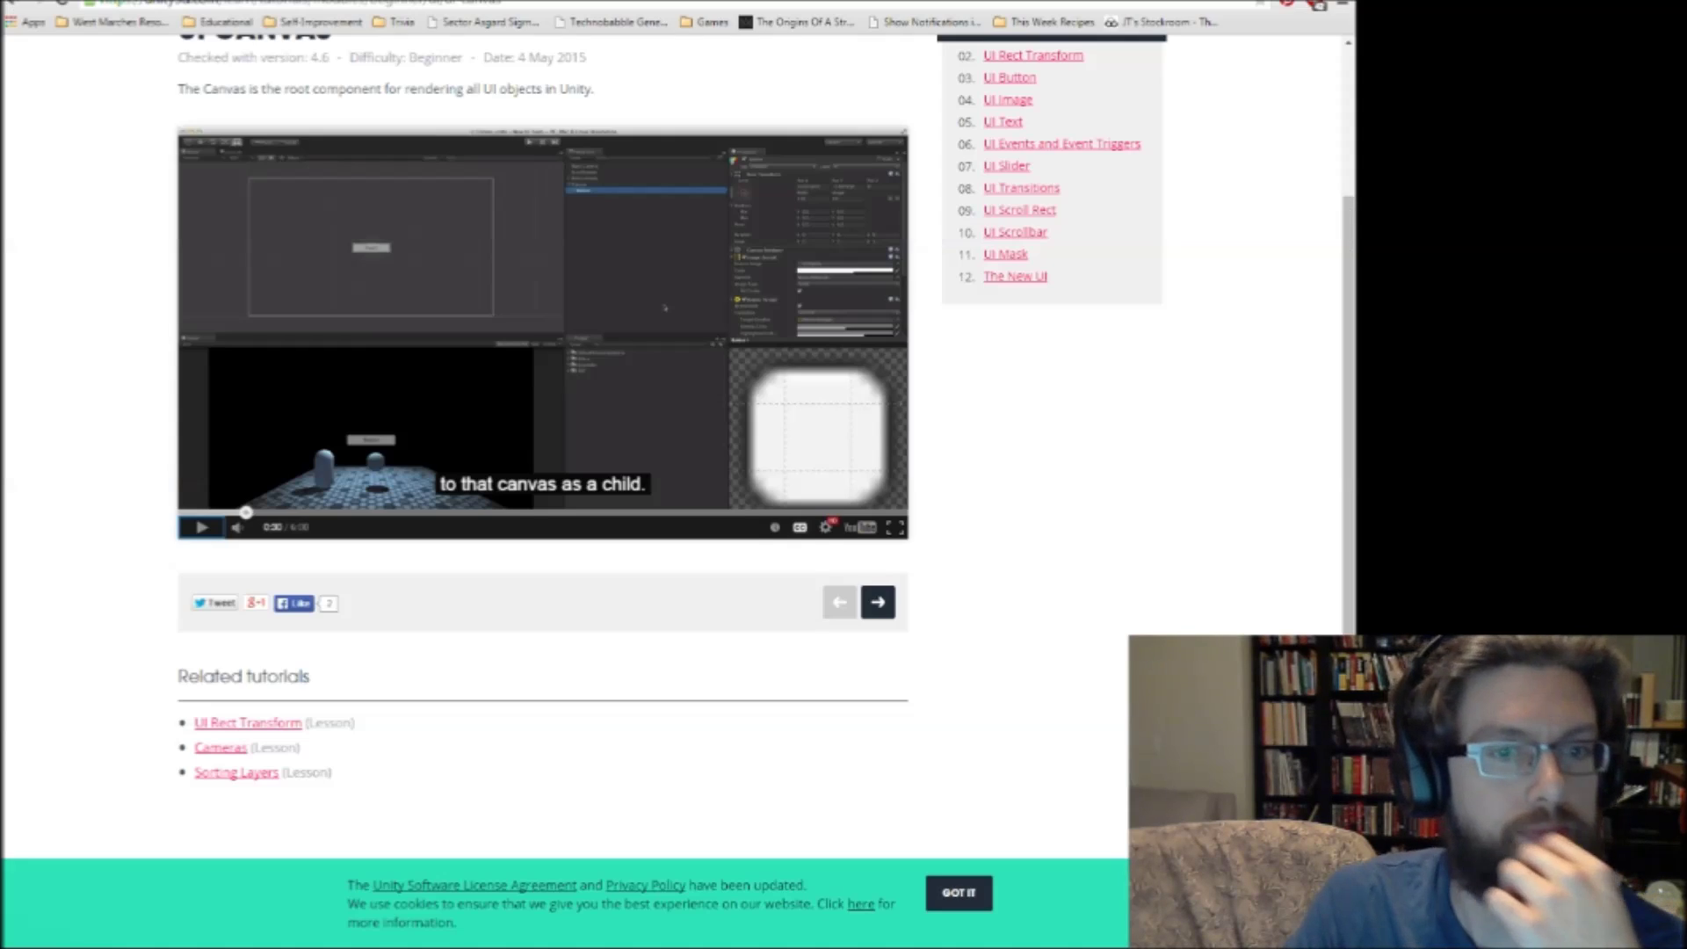
{"action": "left_click", "coordinate": [202, 528]}
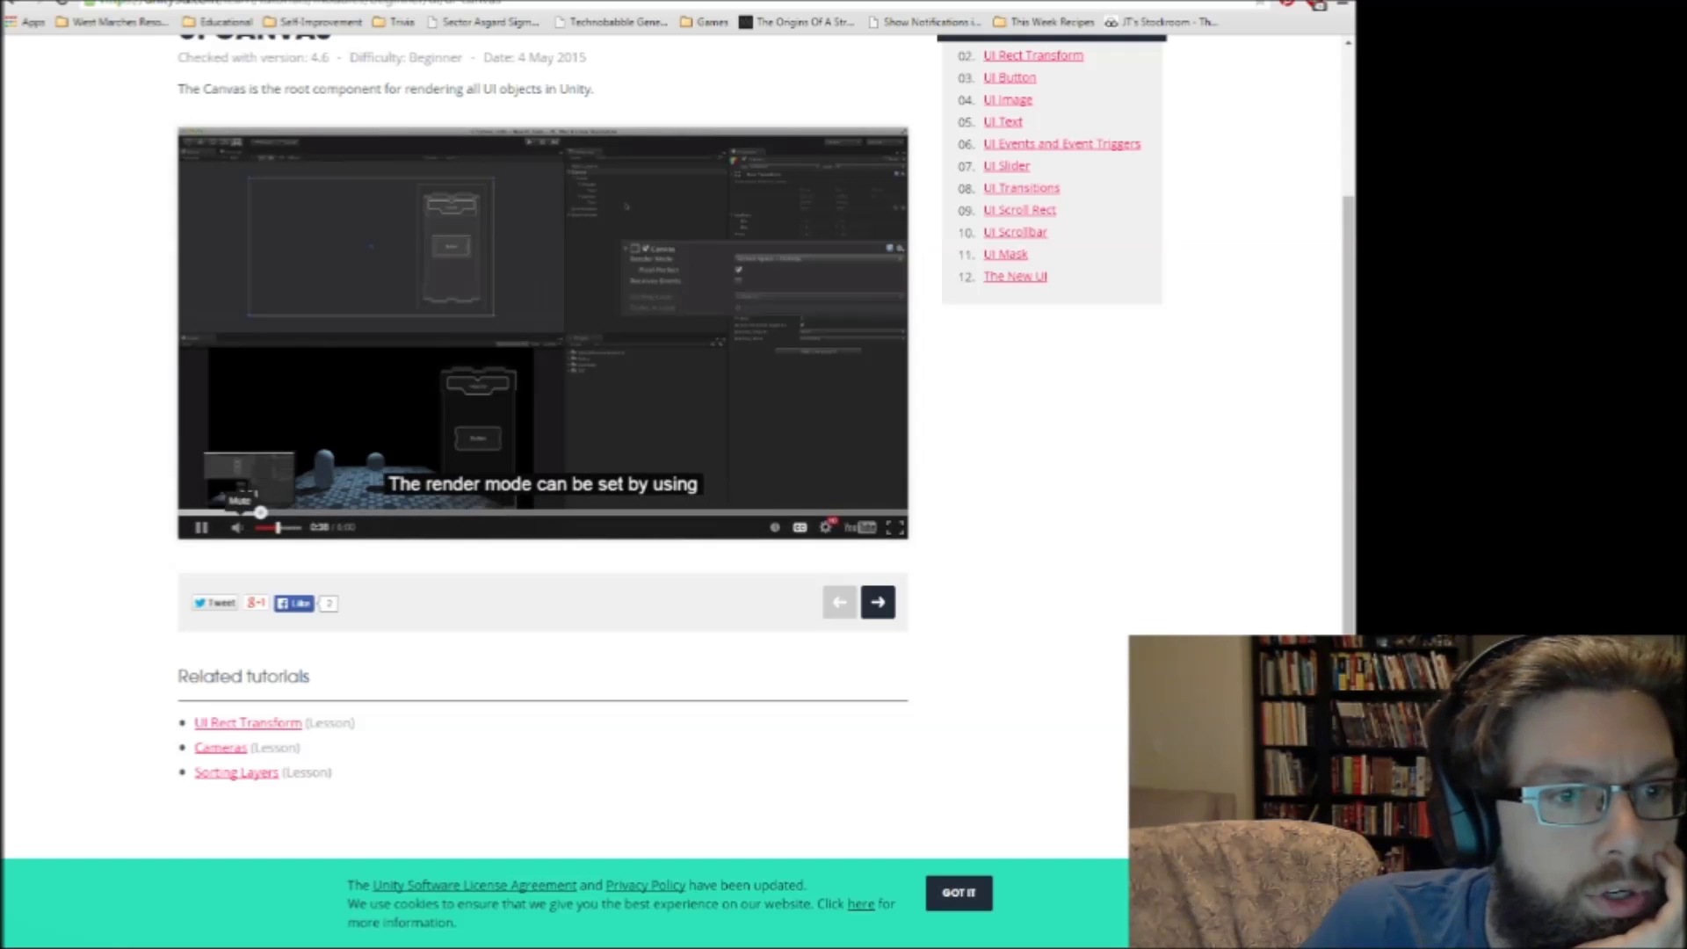
{"action": "left_click", "coordinate": [219, 512]}
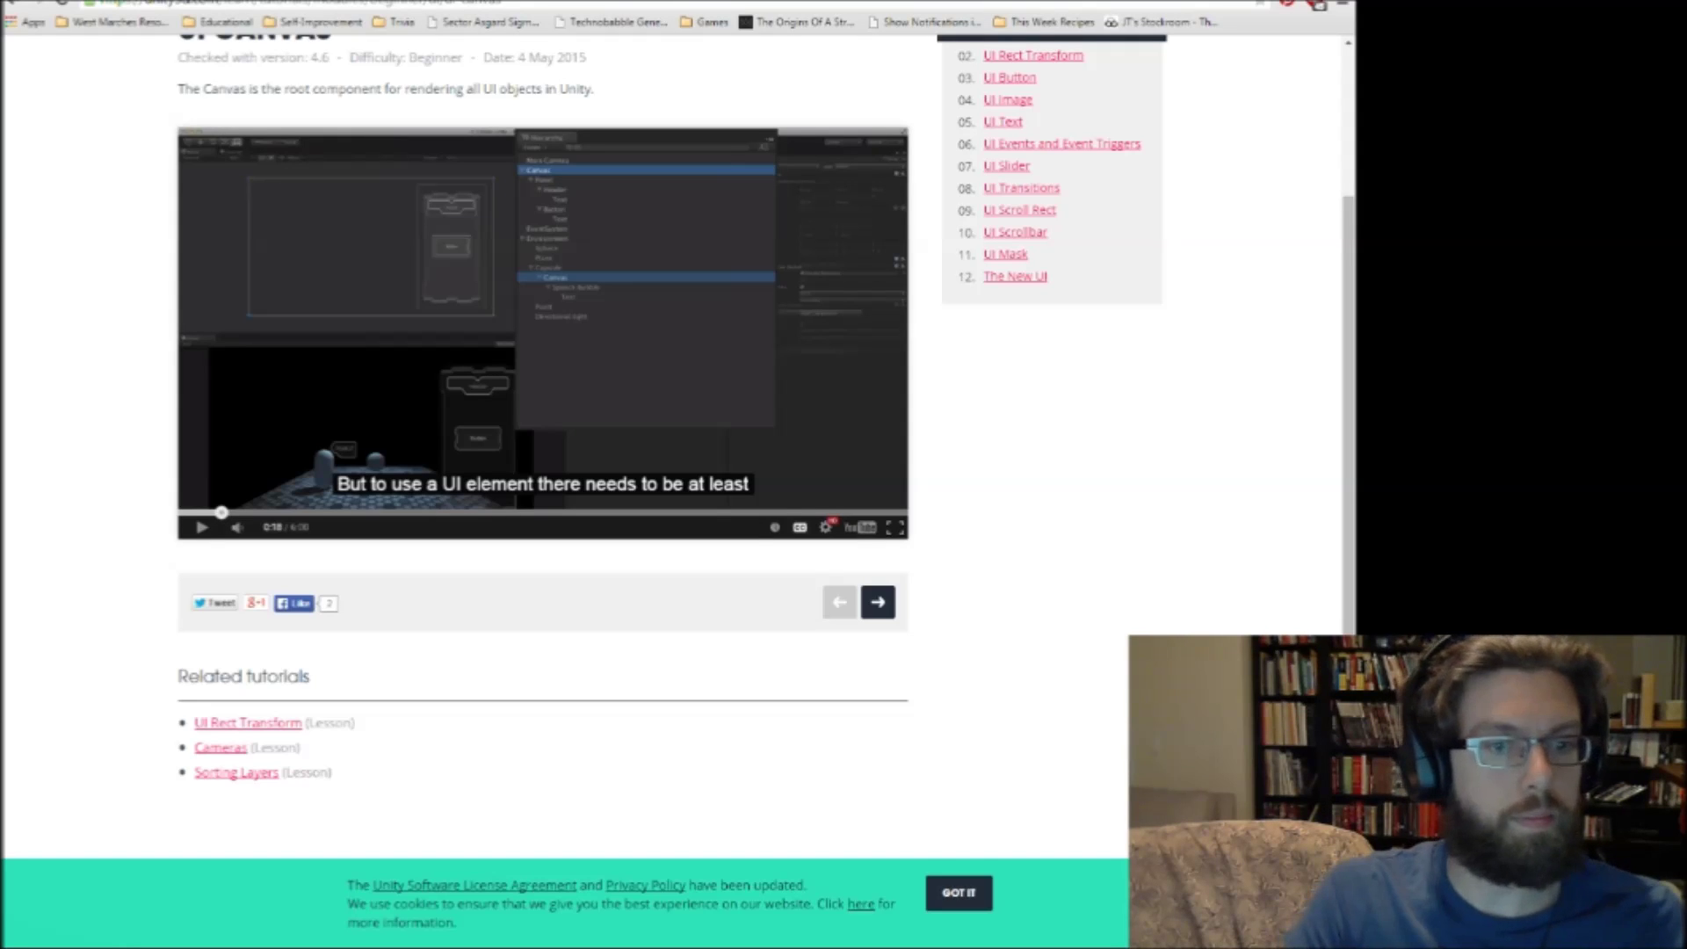
Switch back to Unity, create an empty game object and move it out of Main Camera to the hierarchy's root level.
{"action": "key", "text": "alt+Tab"}
{"action": "right_click_drag", "start_coordinate": [508, 290], "coordinate": [283, 142]}
{"action": "left_click", "coordinate": [44, 65]}
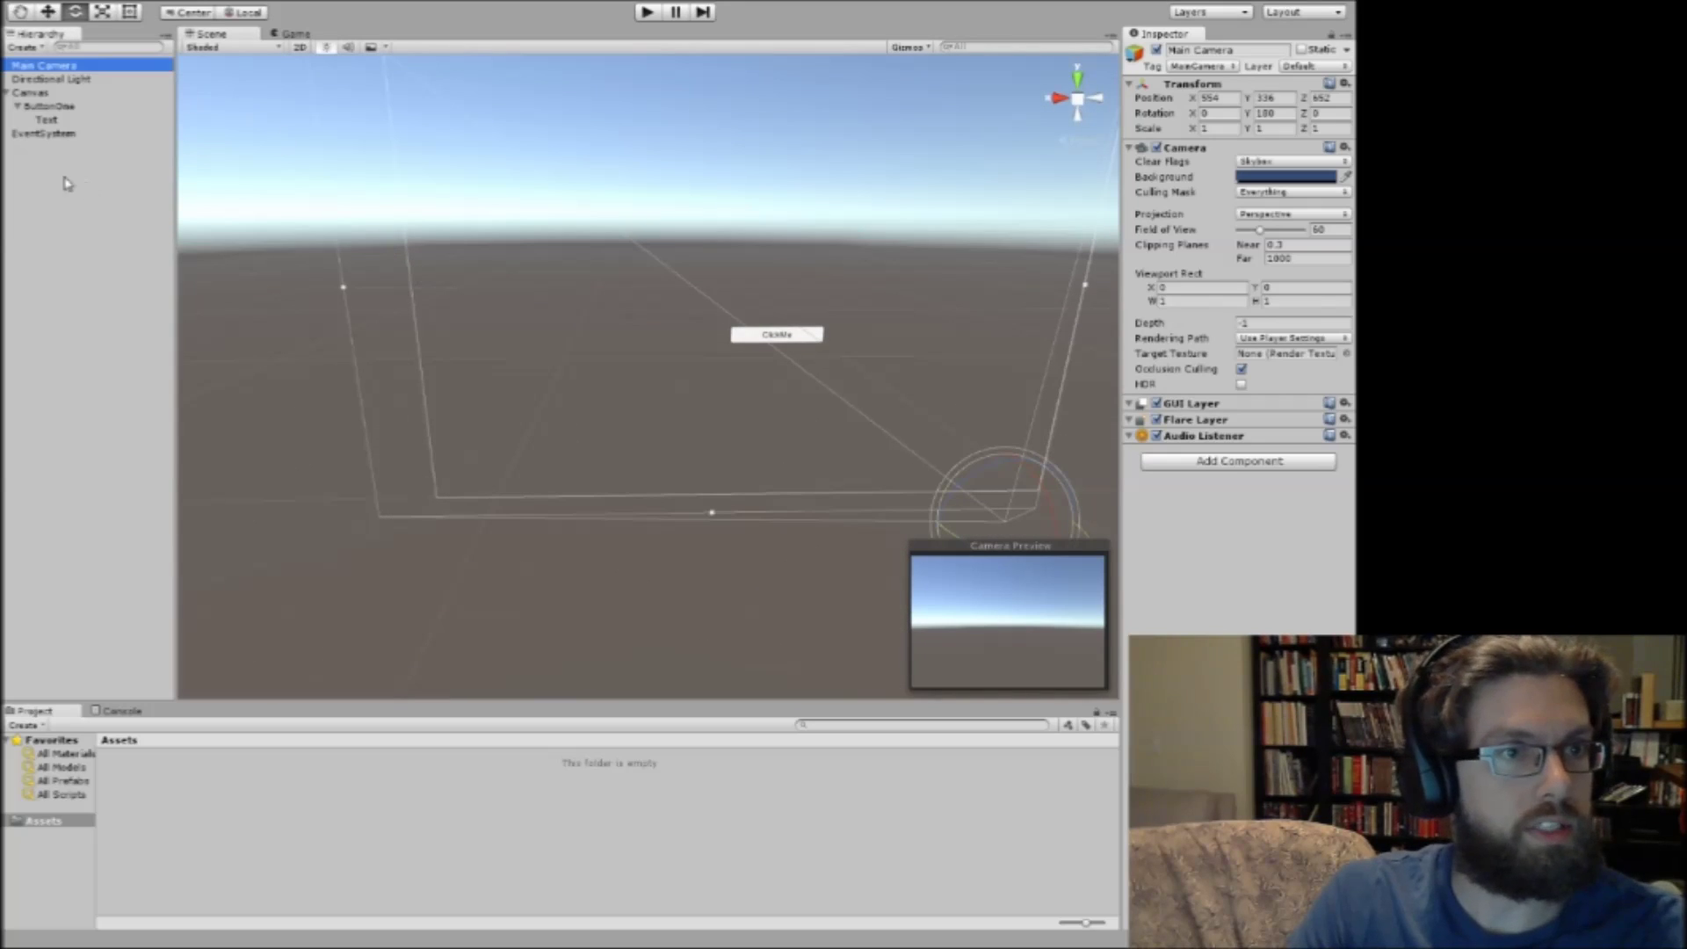
{"action": "right_click", "coordinate": [67, 179]}
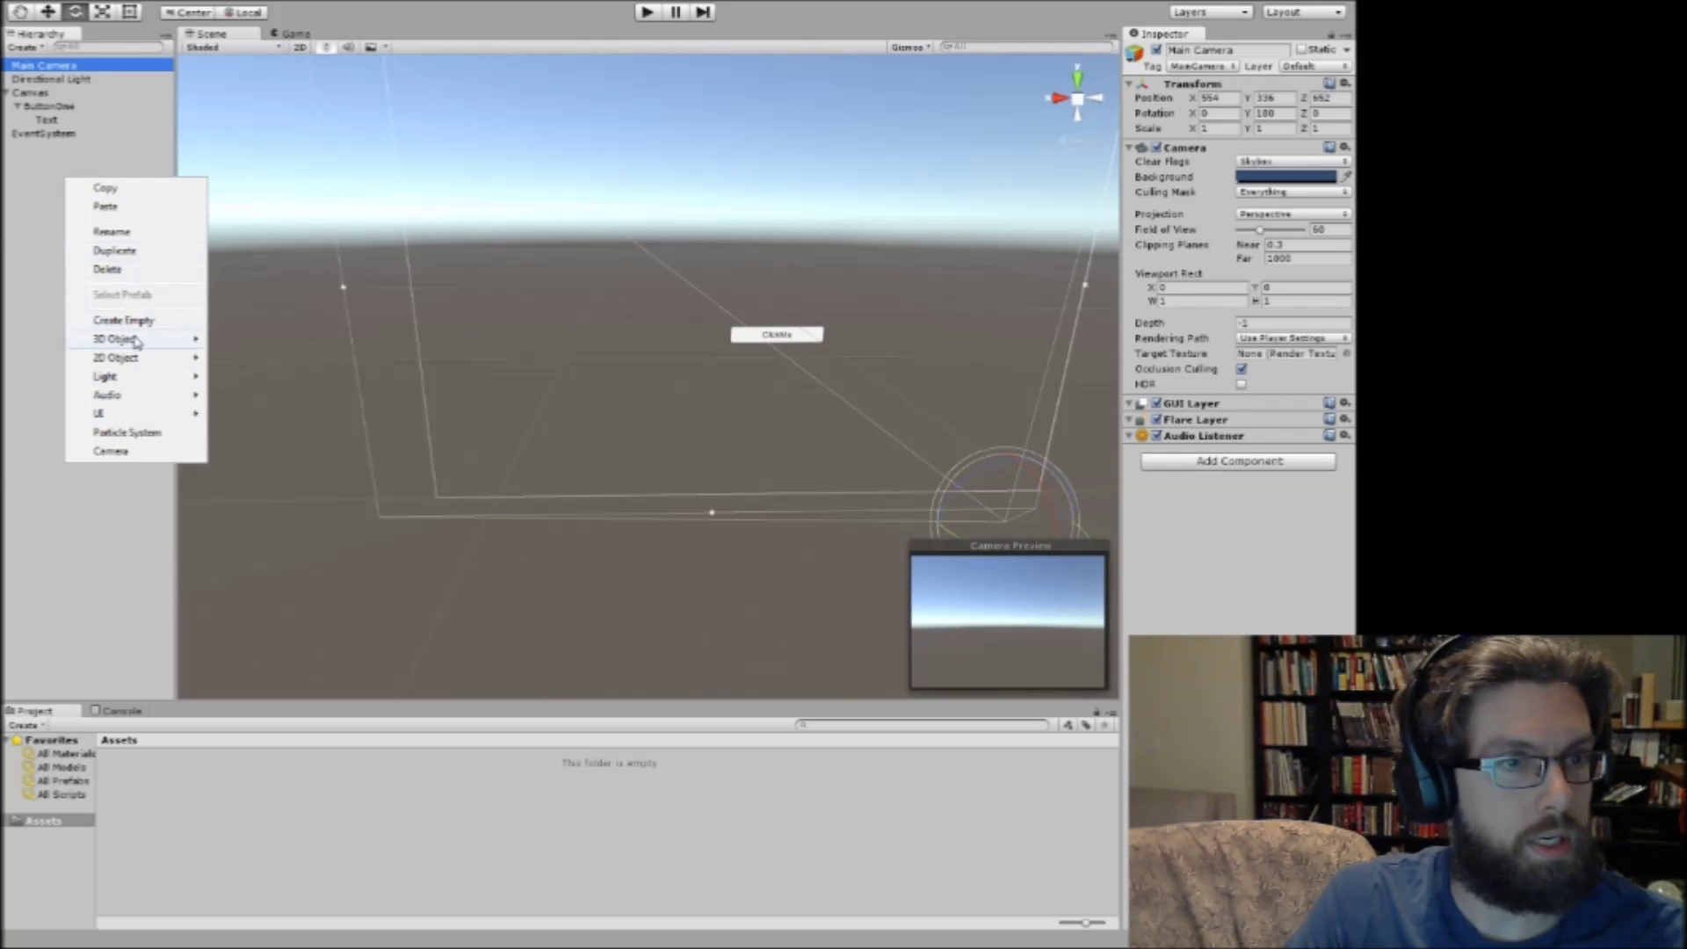
{"action": "mouse_move", "coordinate": [140, 419]}
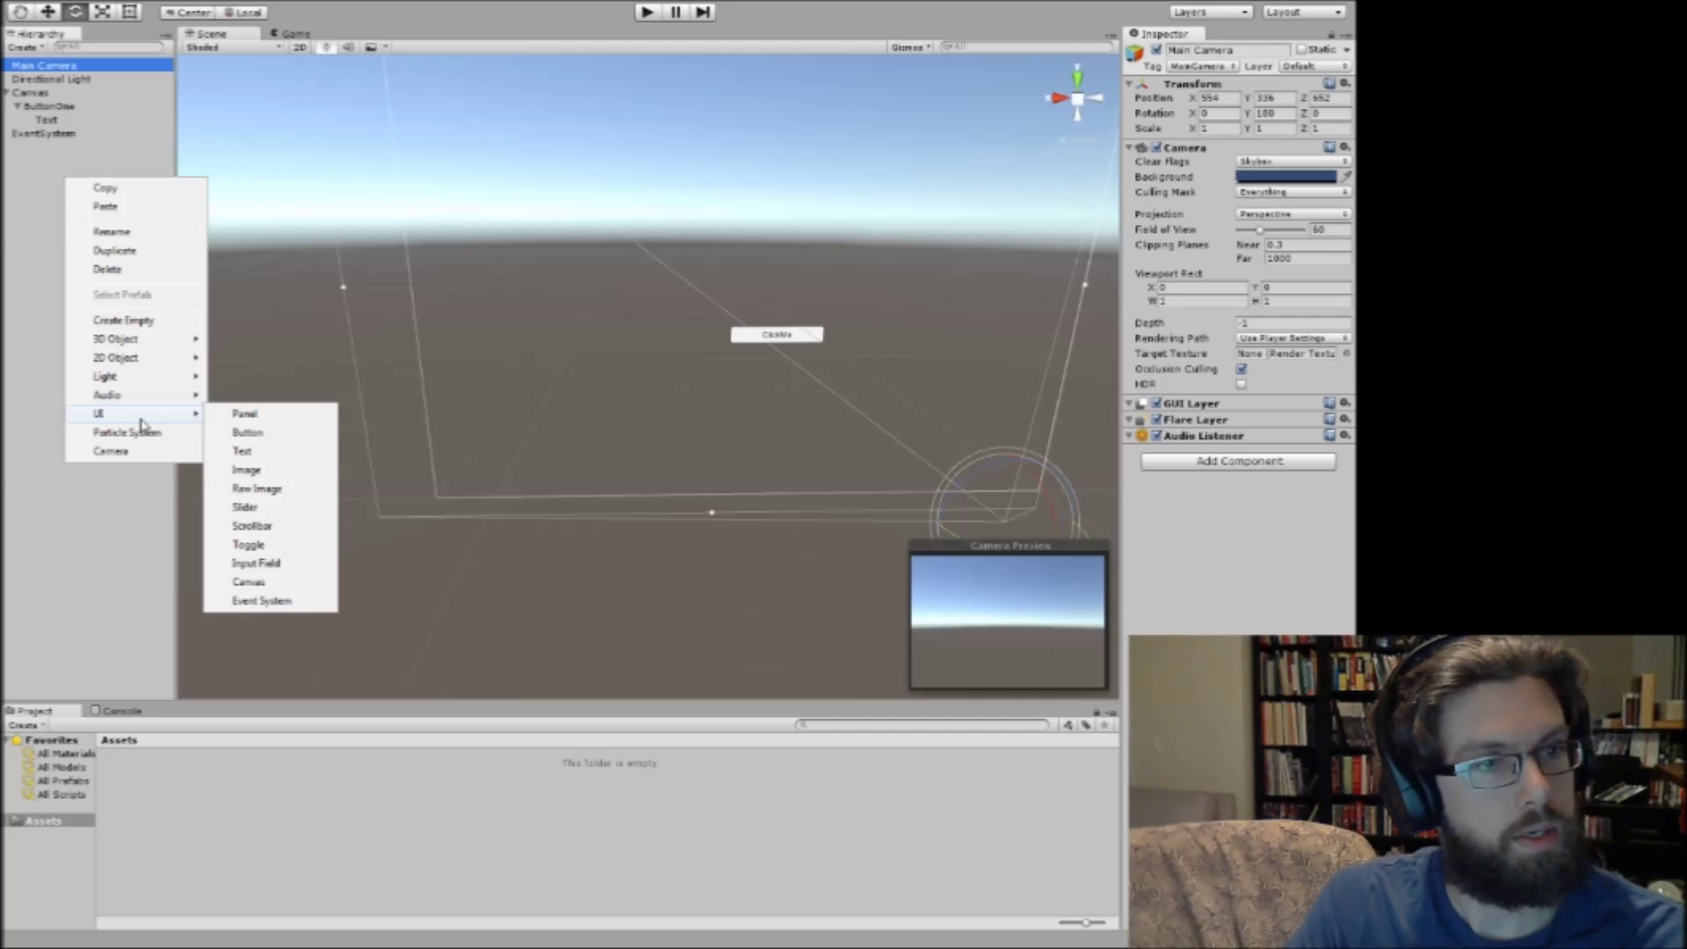
{"action": "left_click", "coordinate": [131, 320]}
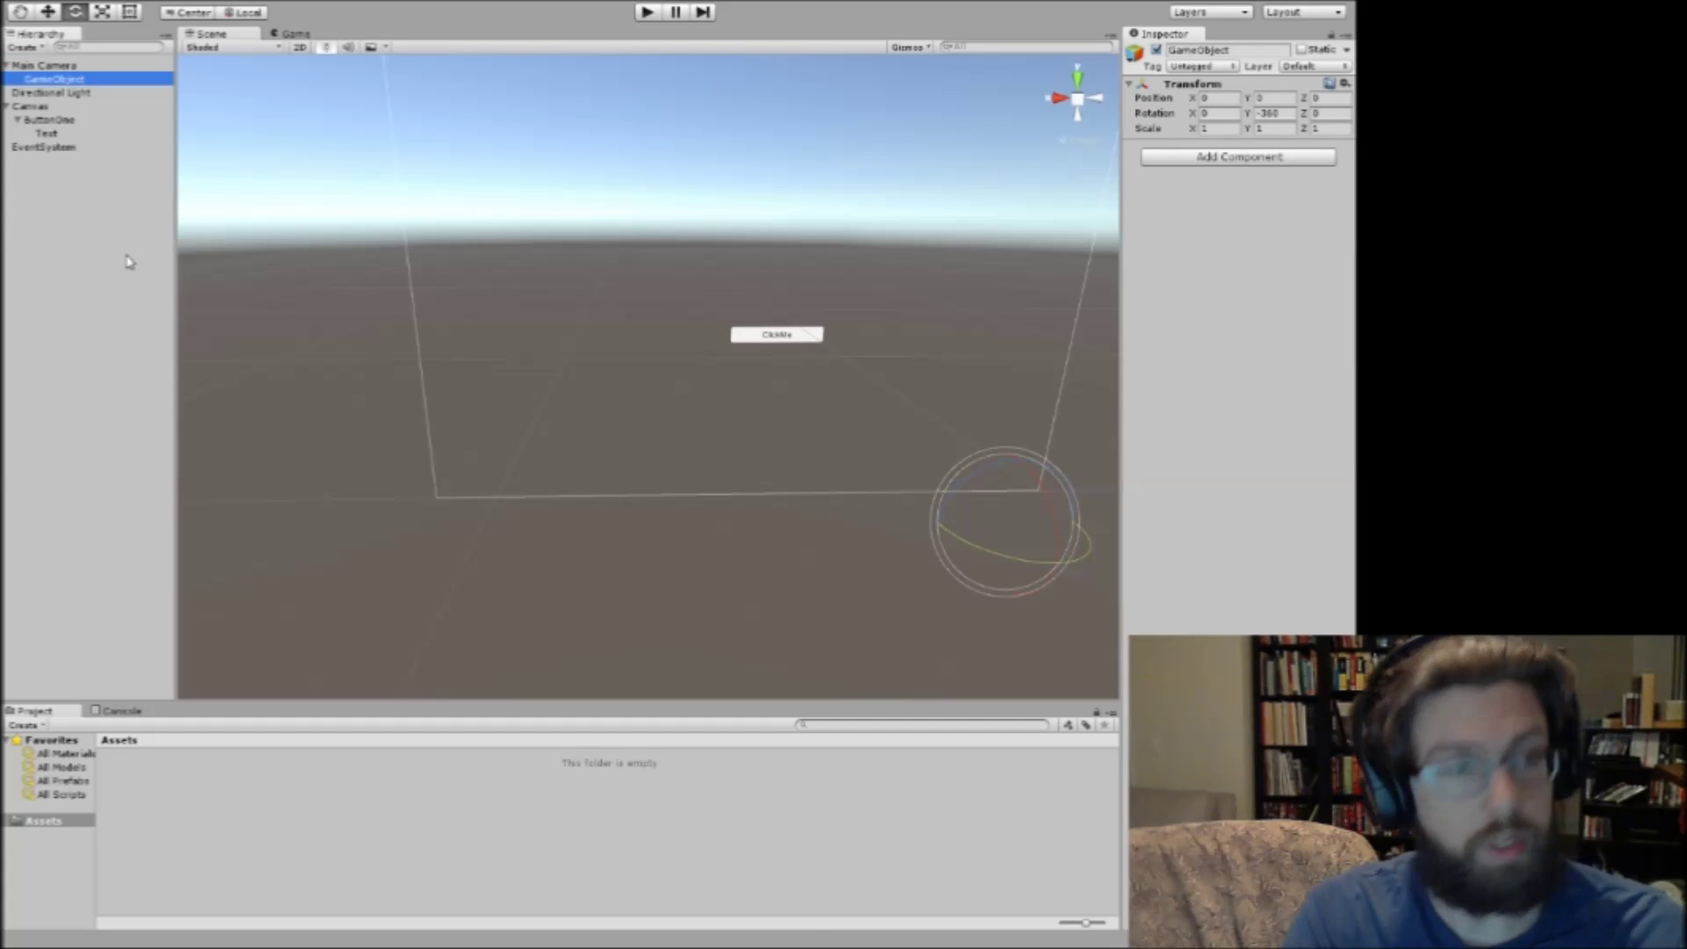
{"action": "left_click_drag", "start_coordinate": [54, 80], "coordinate": [41, 258]}
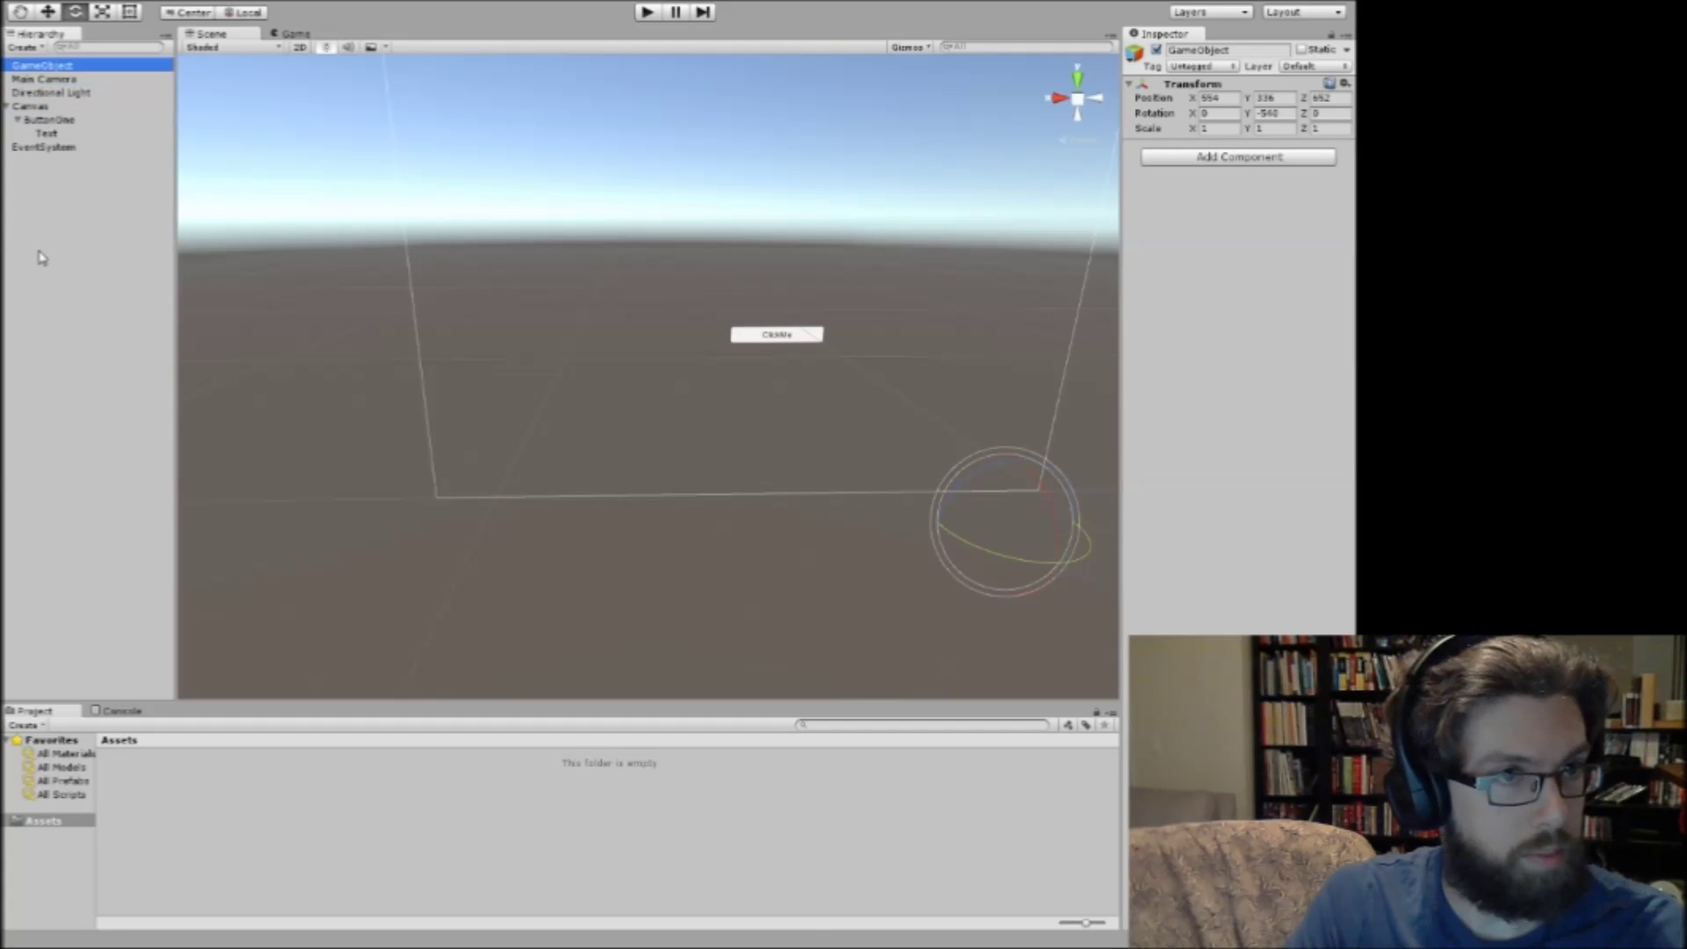
Rename the new empty game object as Environment.
{"action": "key", "text": "F2"}
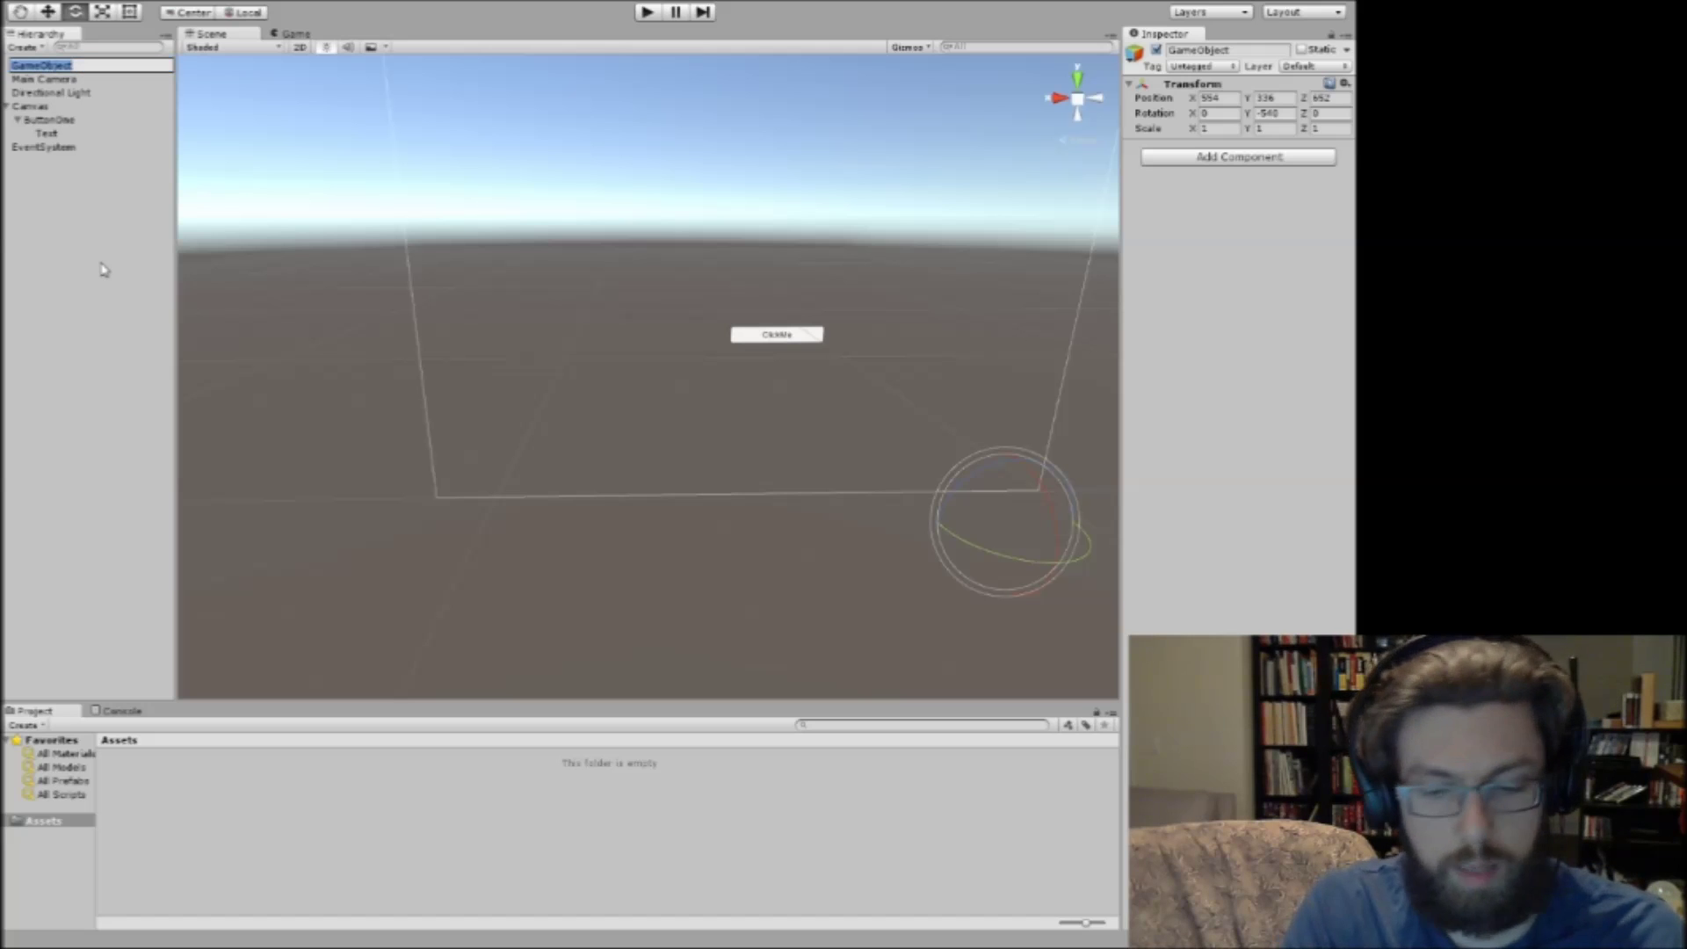
{"action": "type", "text": "Emi"}
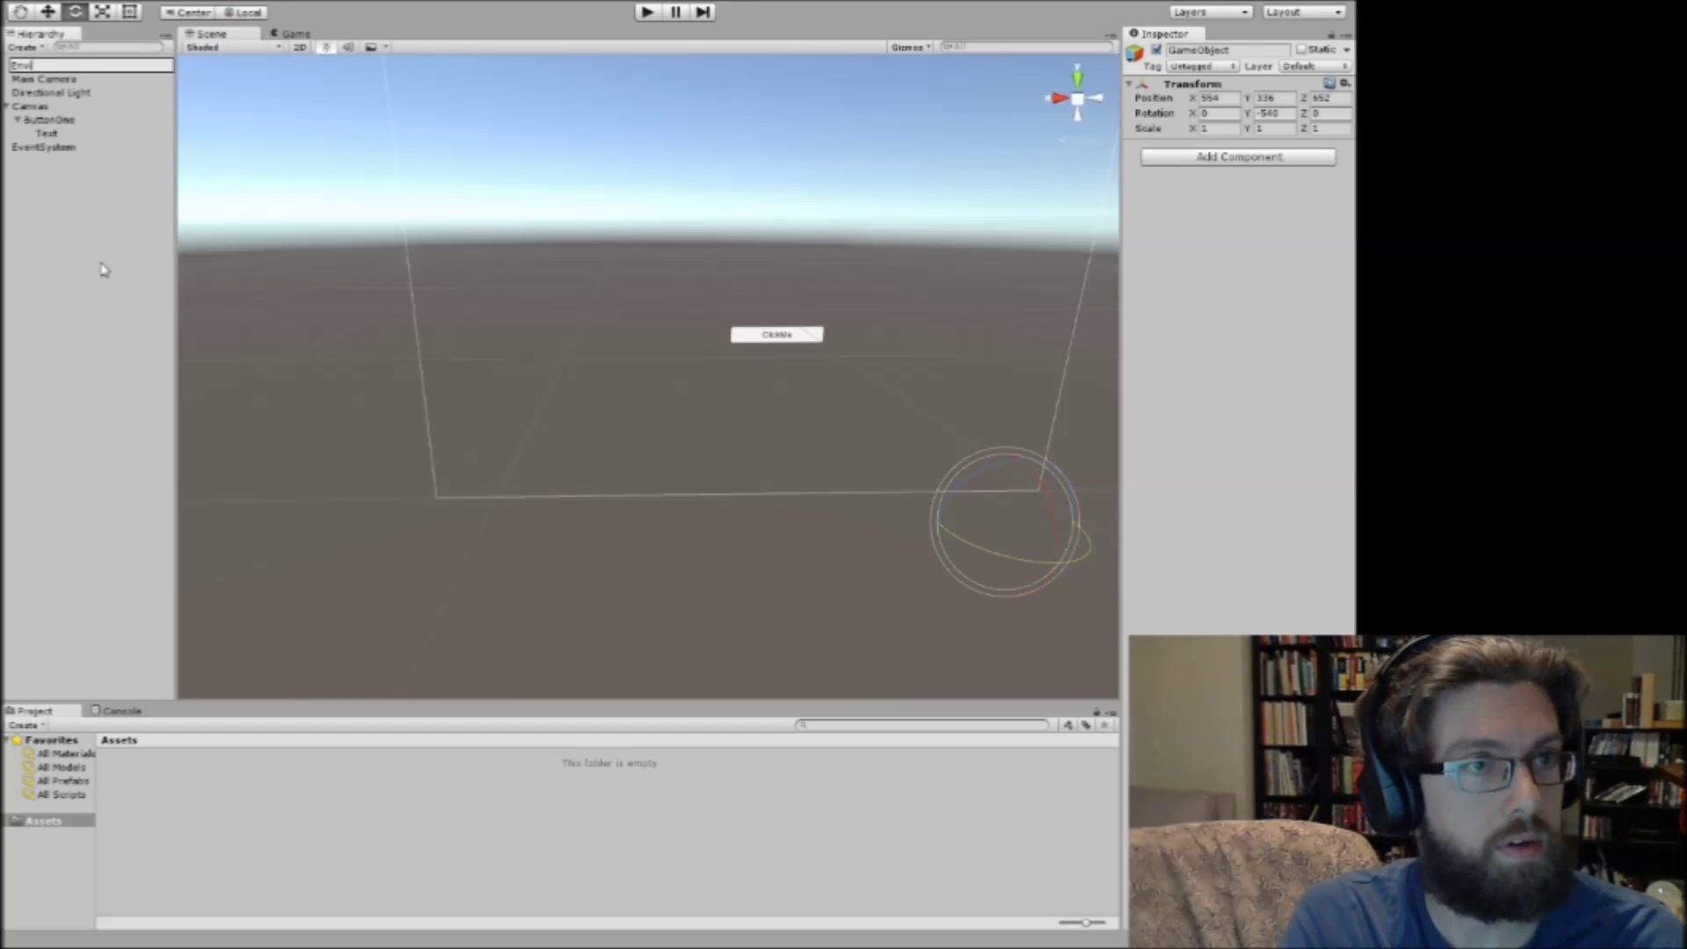
{"action": "key", "text": "Return"}
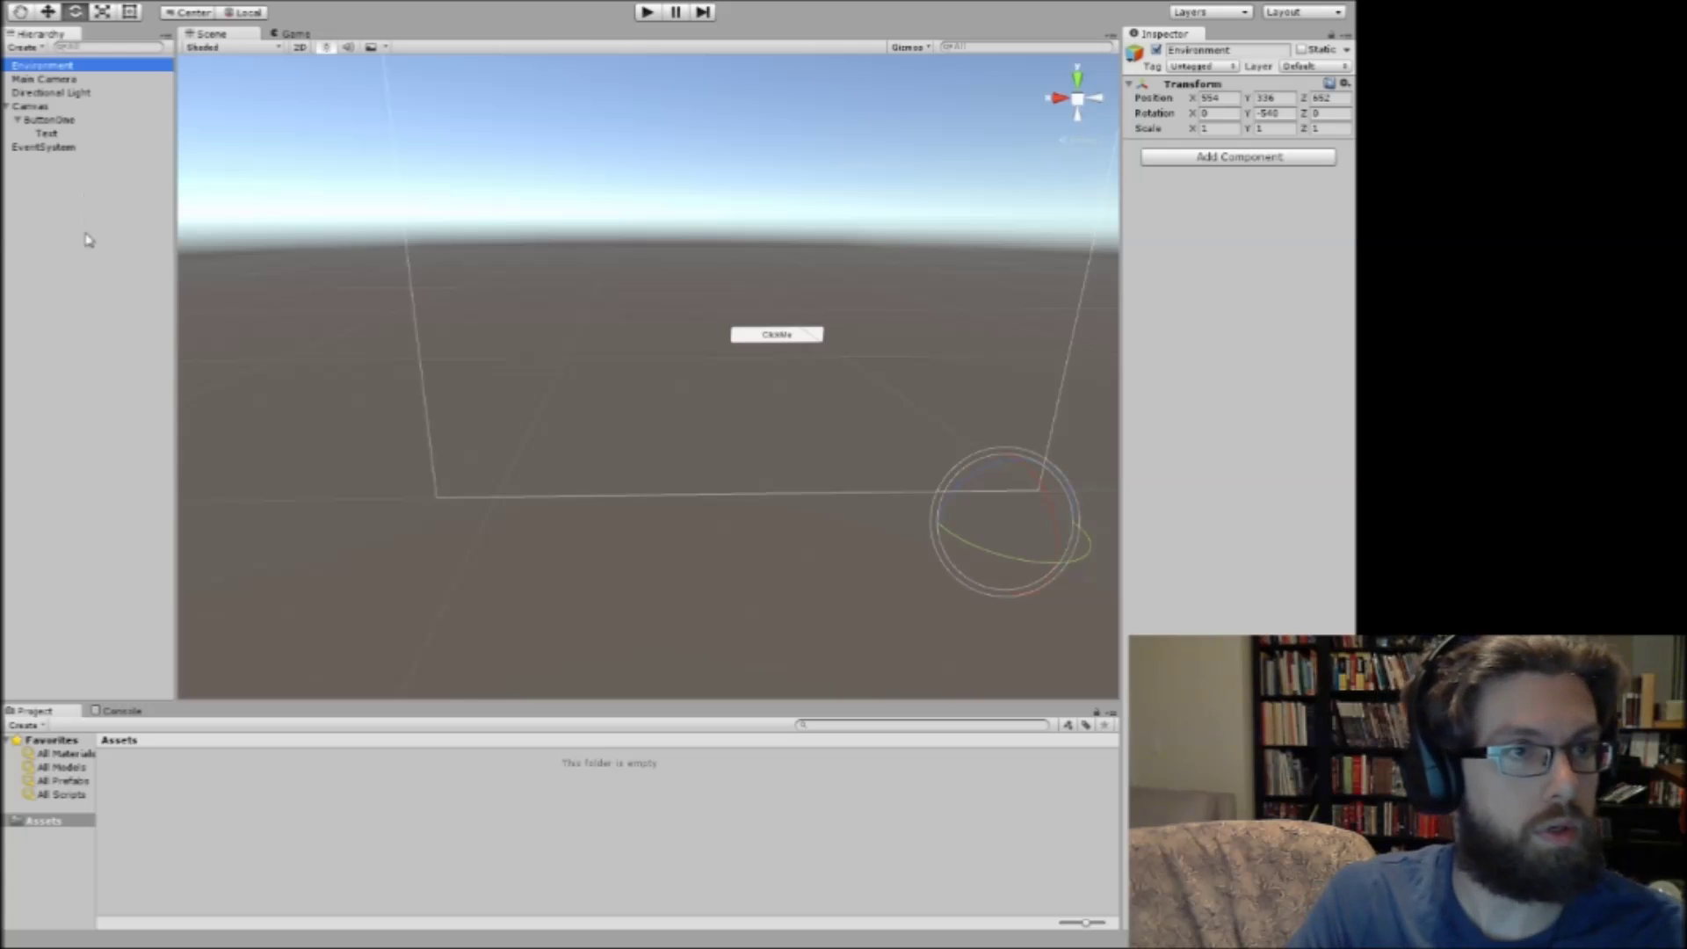
{"action": "left_click", "coordinate": [57, 215]}
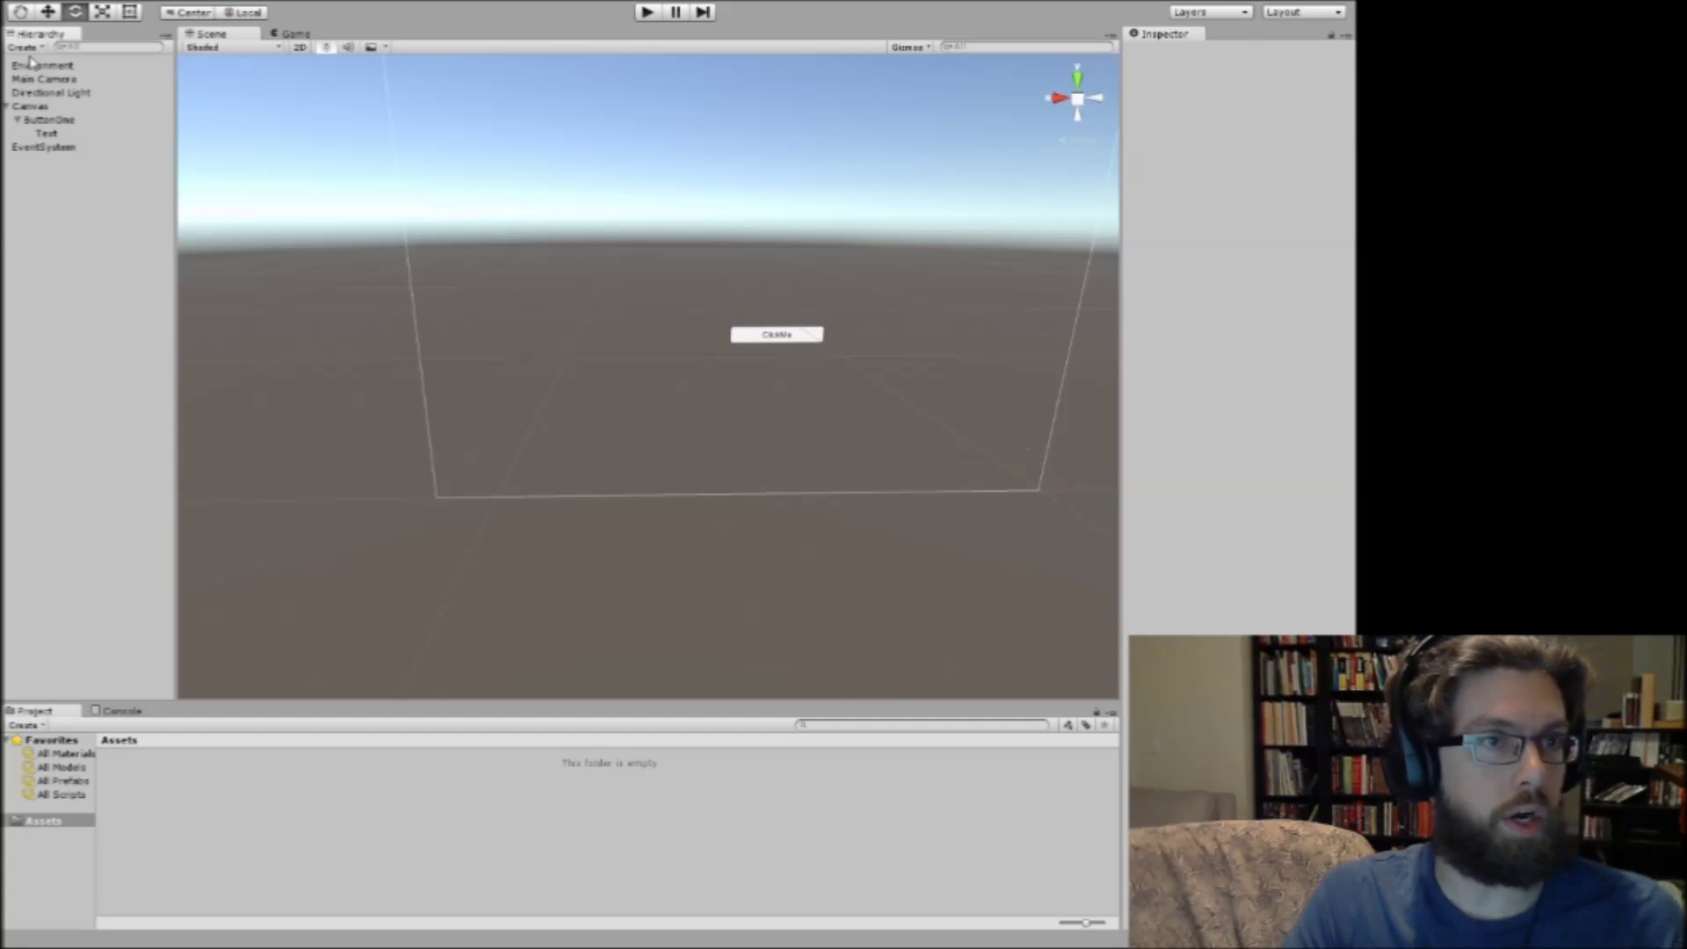
{"action": "right_click", "coordinate": [37, 265]}
{"action": "mouse_move", "coordinate": [116, 429]}
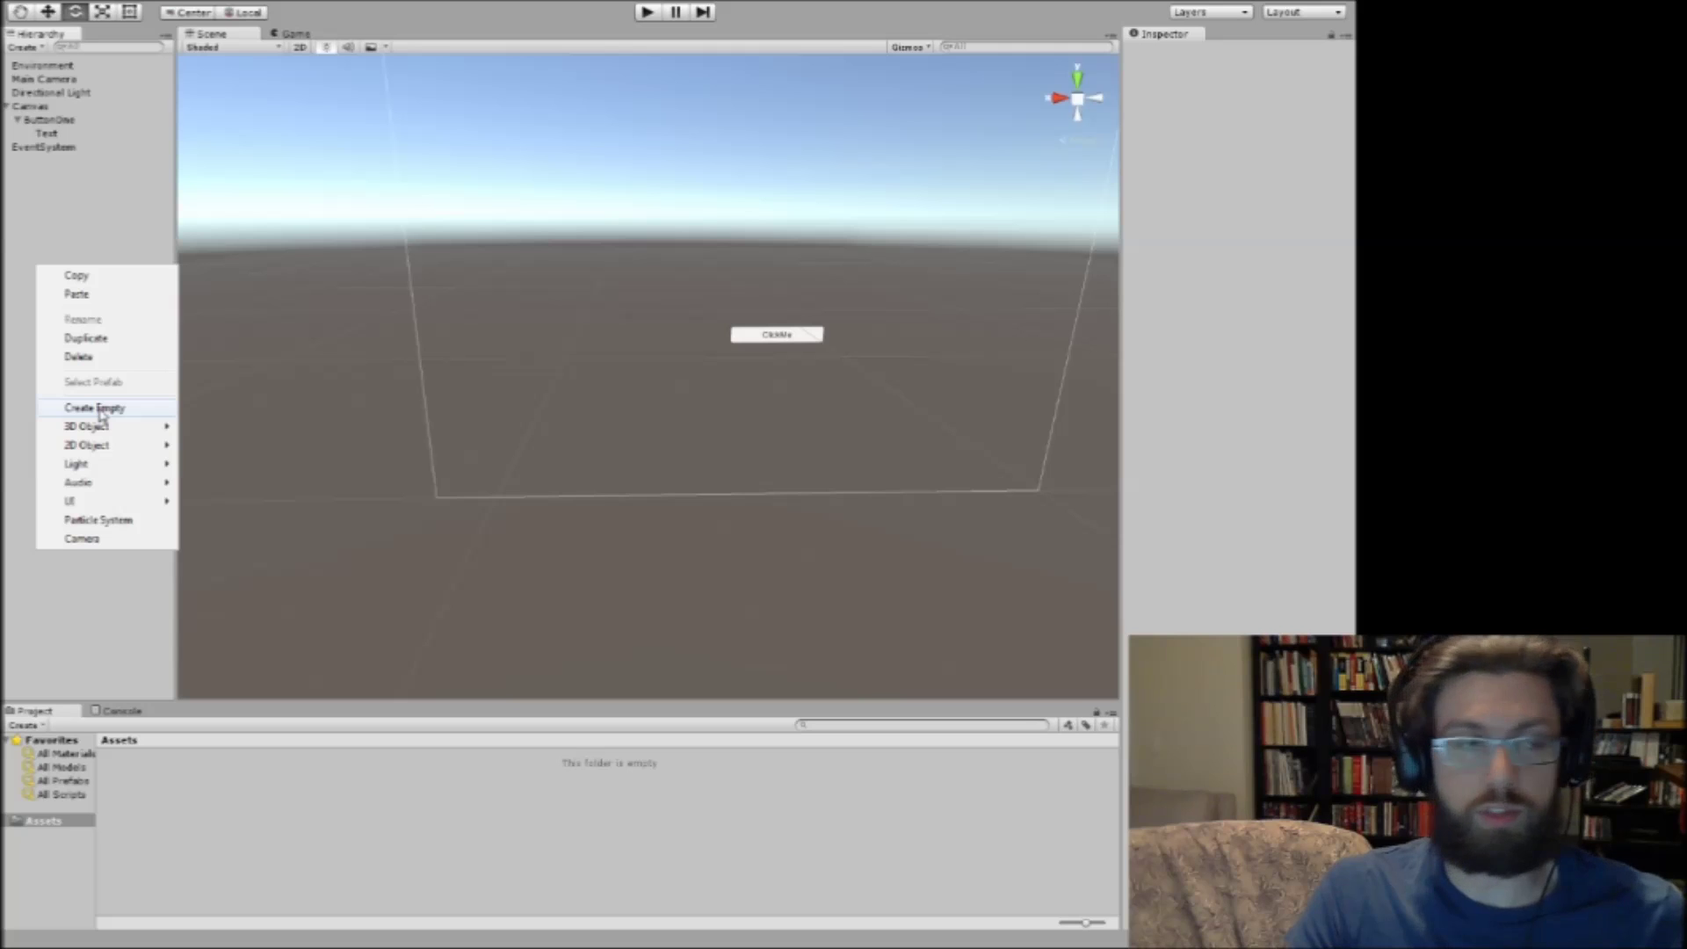
{"action": "left_click", "coordinate": [74, 224]}
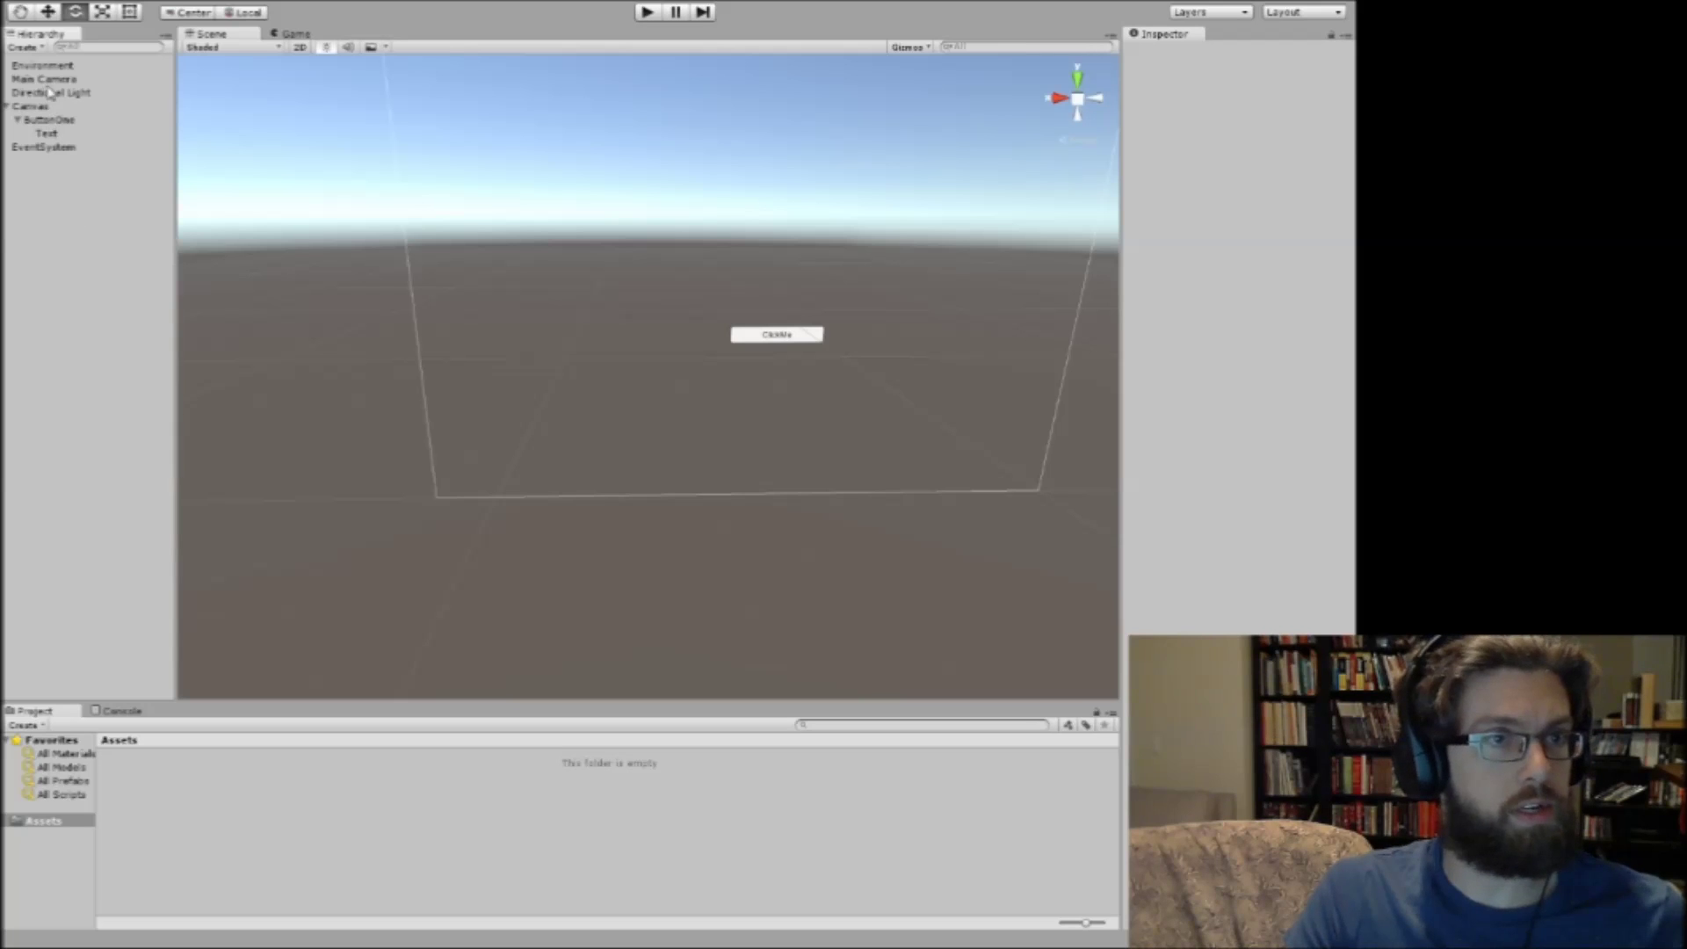
Set the Environment object's position to 0, 0, 0 and its Y rotation to 0.
{"action": "left_click", "coordinate": [232, 332]}
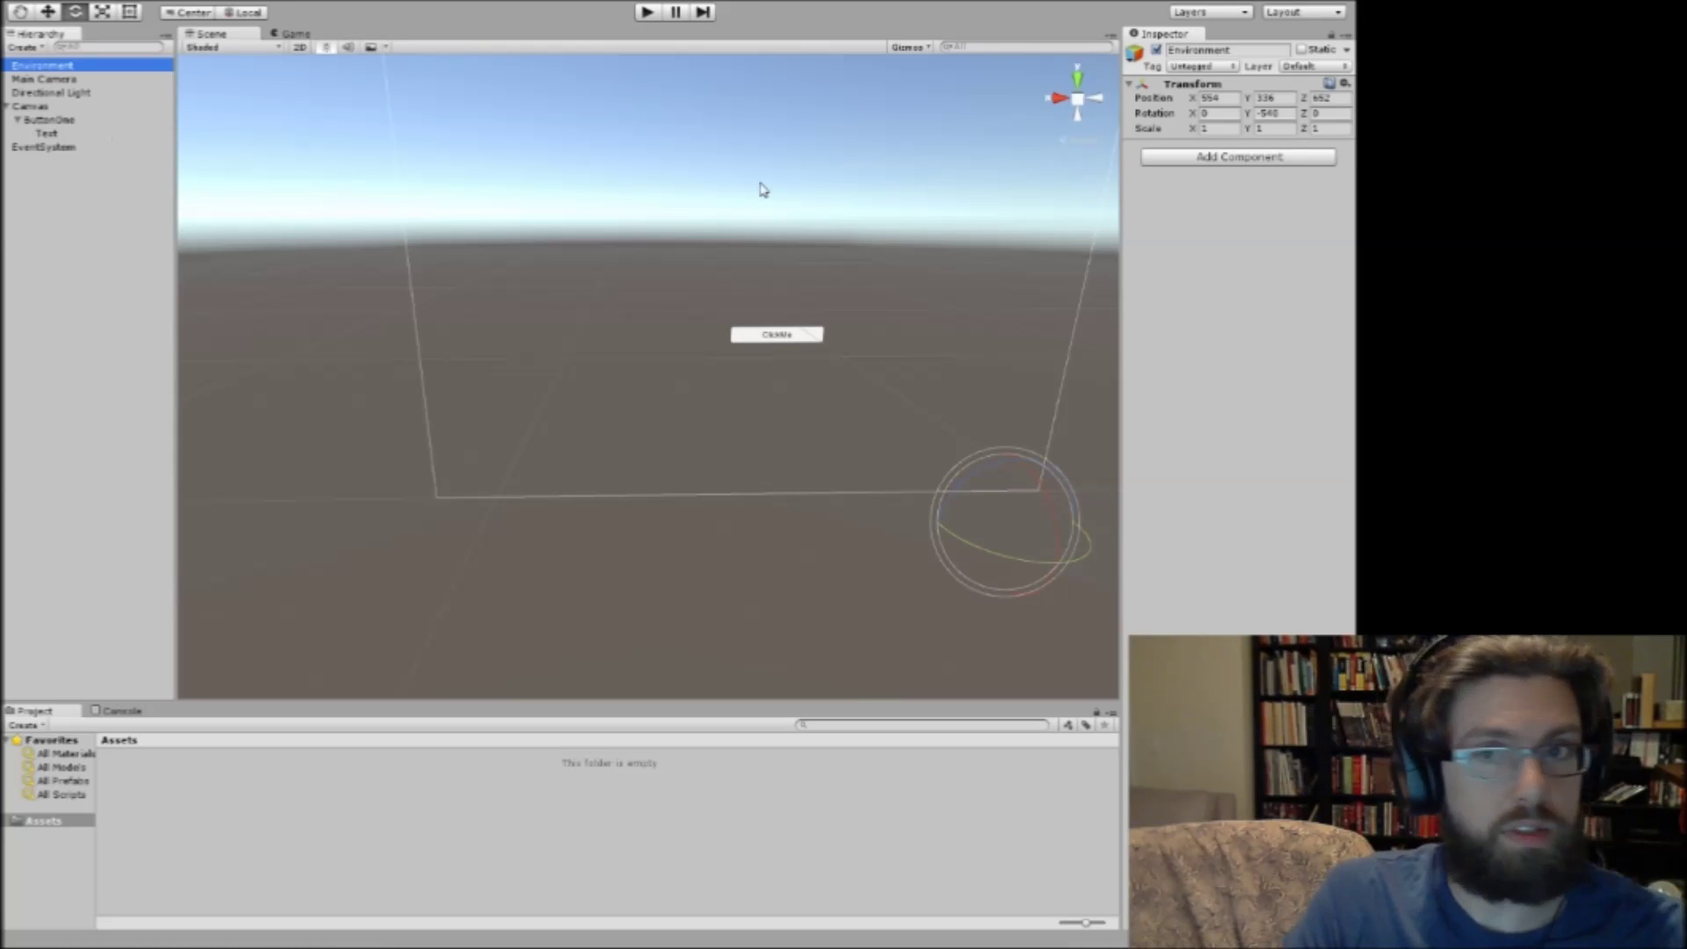
{"action": "left_click", "coordinate": [1230, 94]}
{"action": "type", "text": "0"}
{"action": "key", "text": "Tab"}
{"action": "type", "text": "0"}
{"action": "key", "text": "Tab"}
{"action": "type", "text": "0"}
{"action": "key", "text": "Tab"}
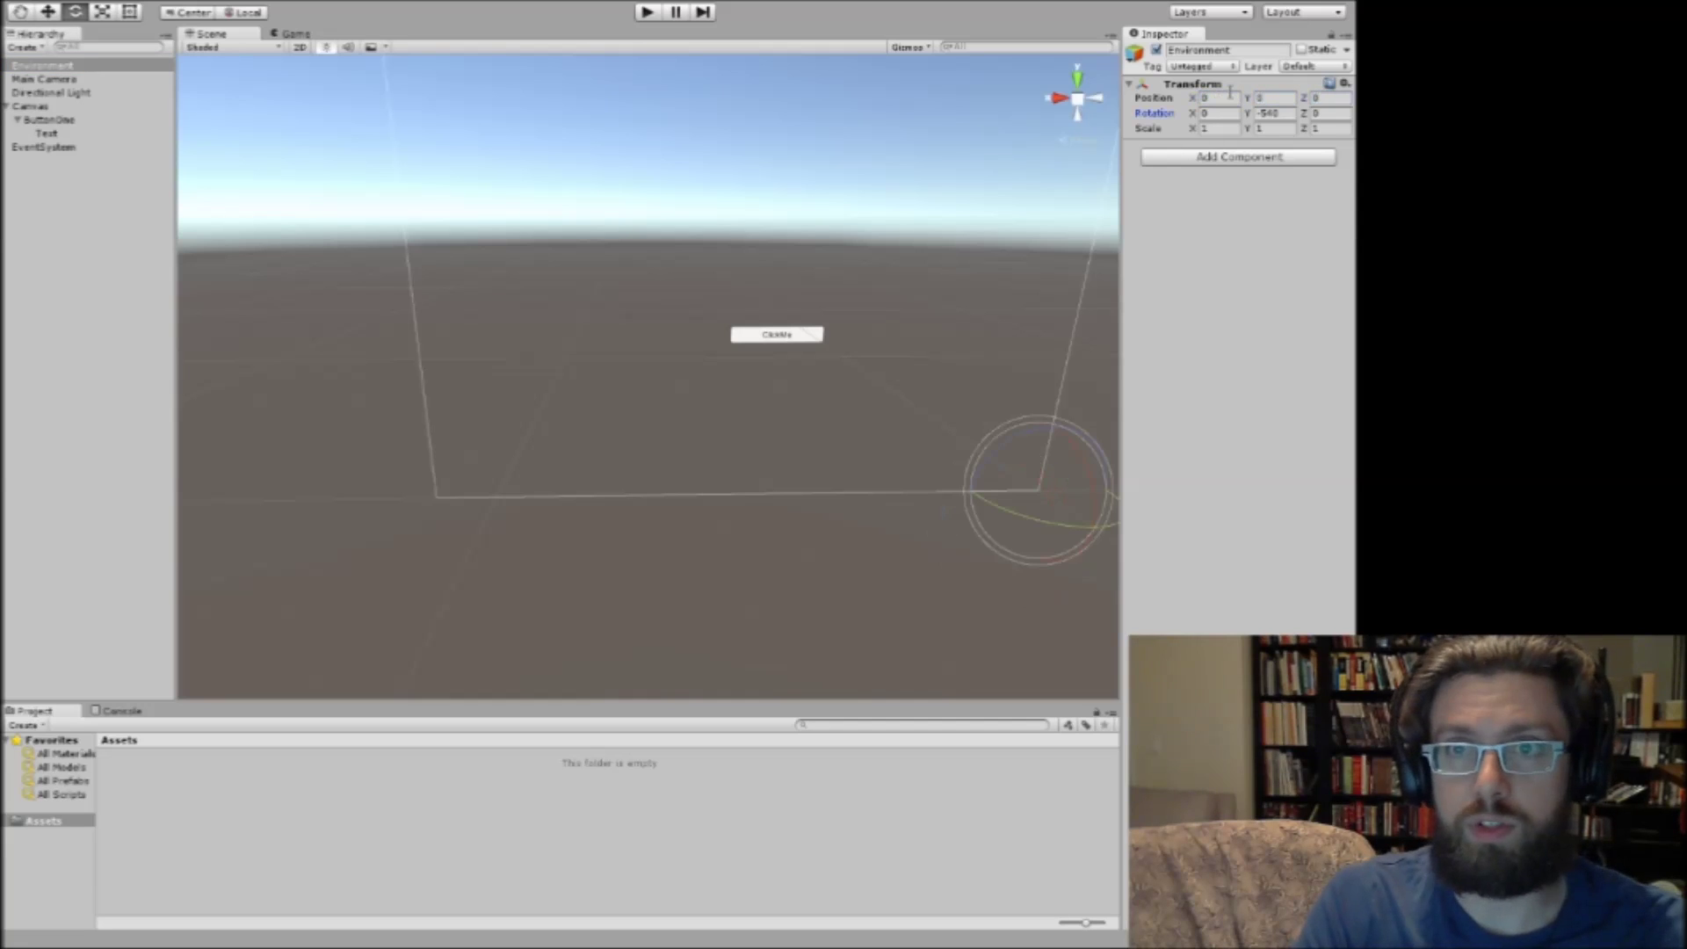
{"action": "key", "text": "Tab"}
{"action": "type", "text": "0"}
{"action": "key", "text": "Tab"}
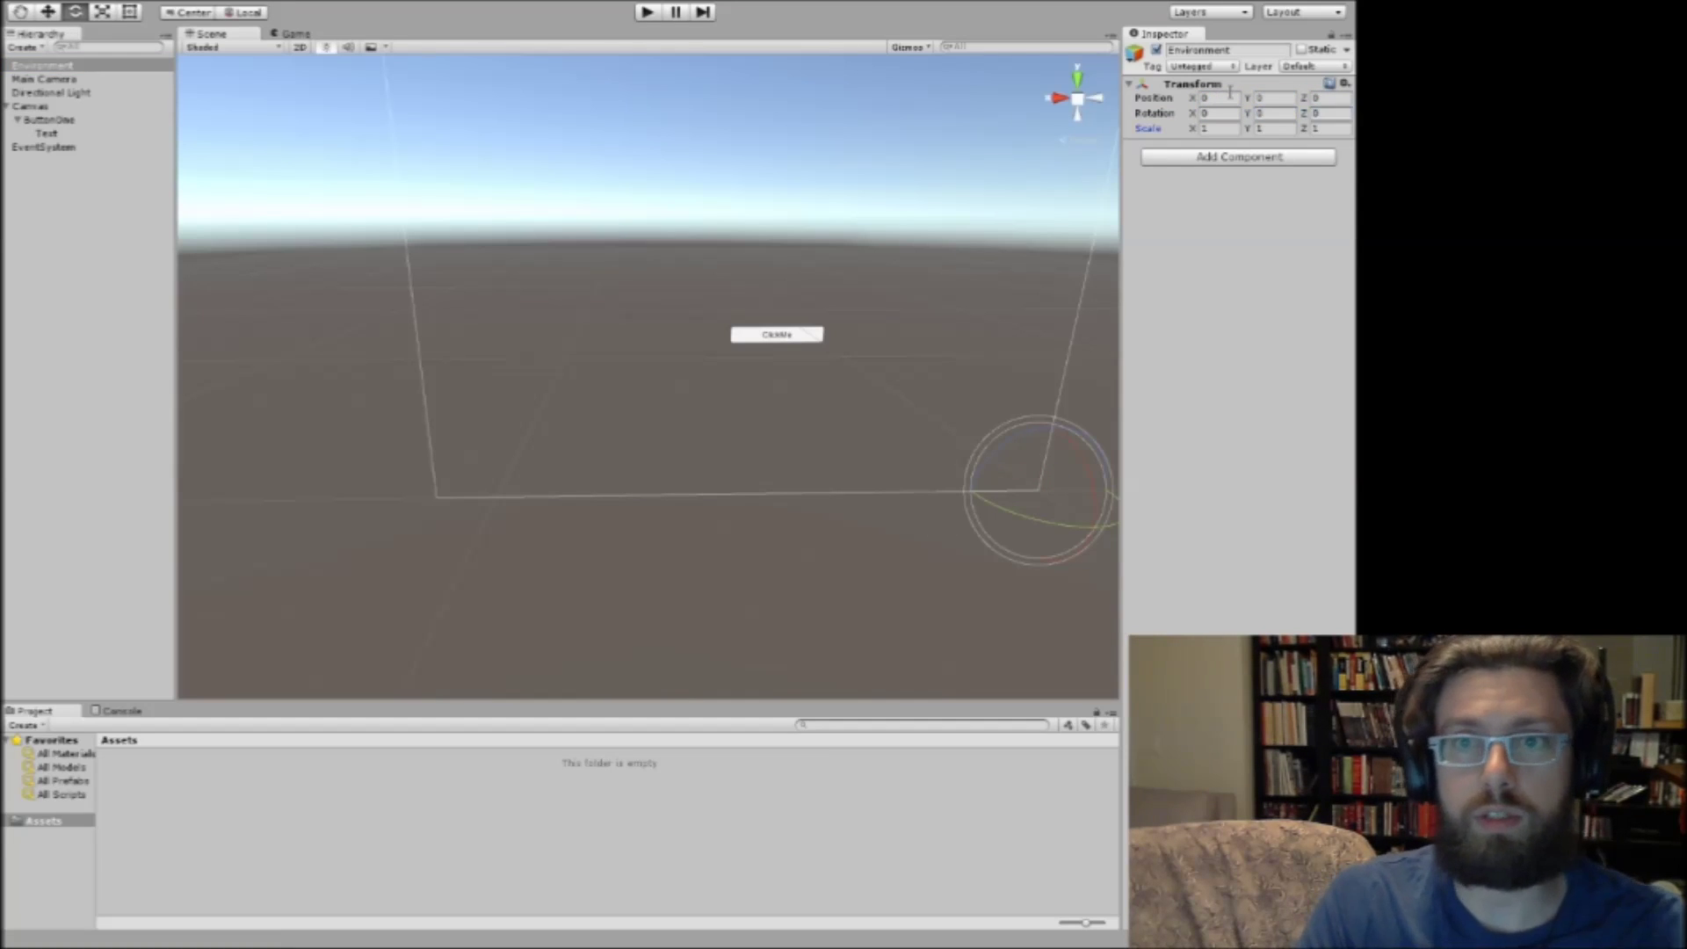
Add a 3D Plane as a child of the Environment object.
{"action": "left_click", "coordinate": [42, 80]}
{"action": "left_click", "coordinate": [37, 67]}
{"action": "right_click", "coordinate": [35, 68]}
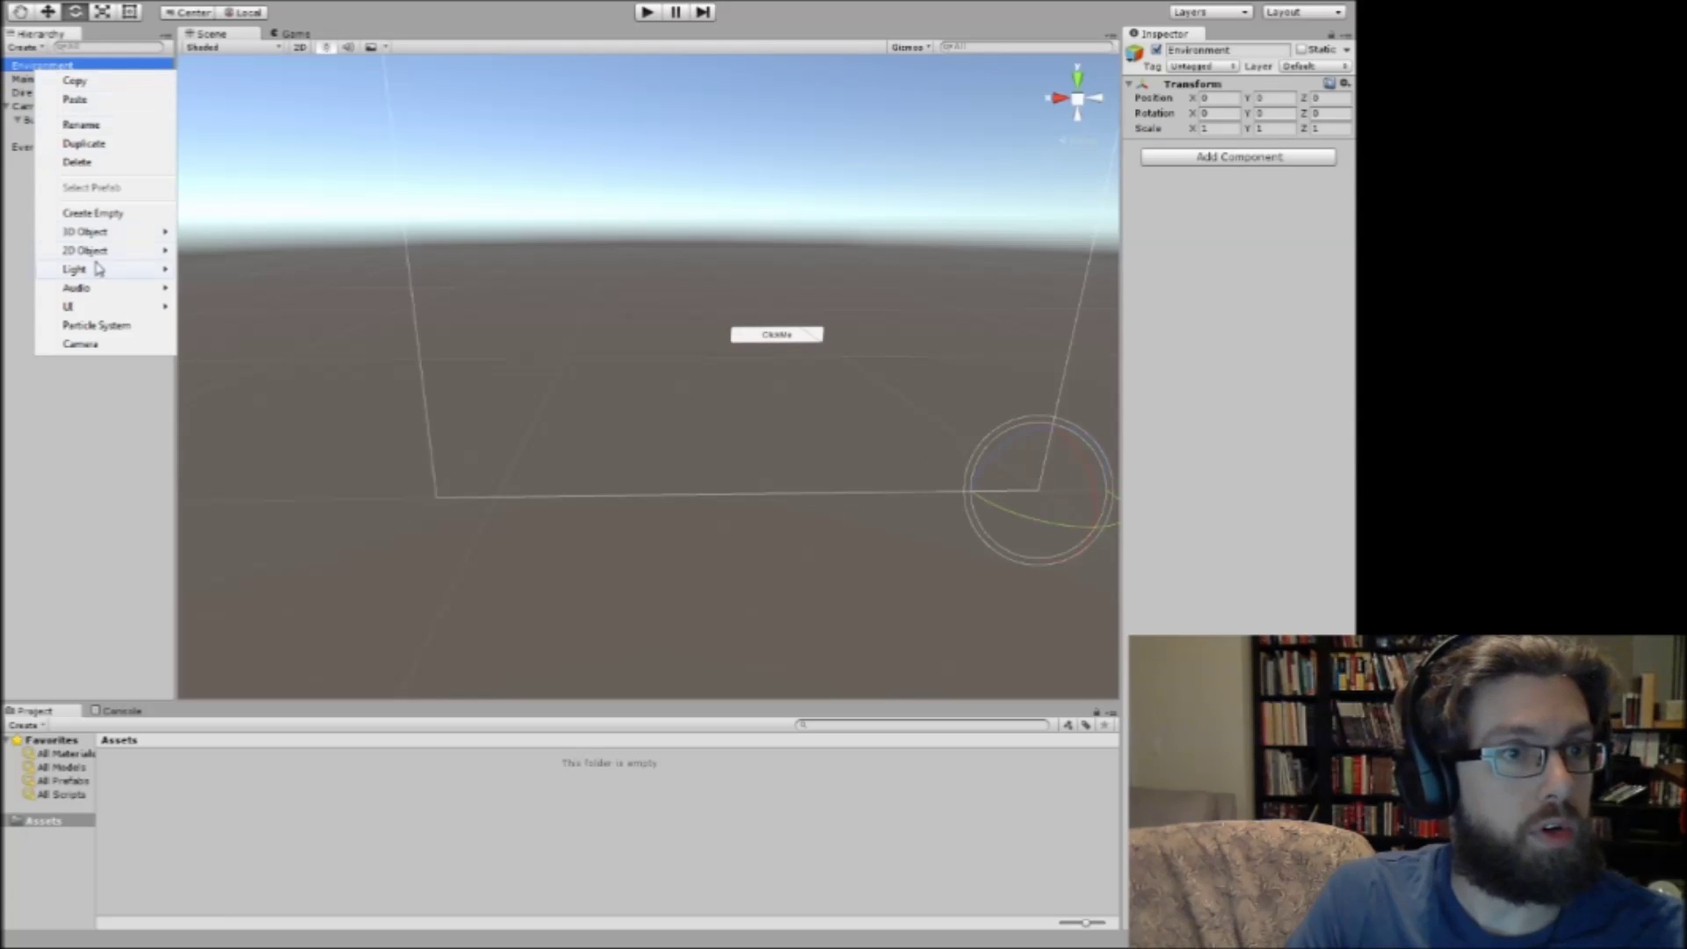
{"action": "mouse_move", "coordinate": [90, 236]}
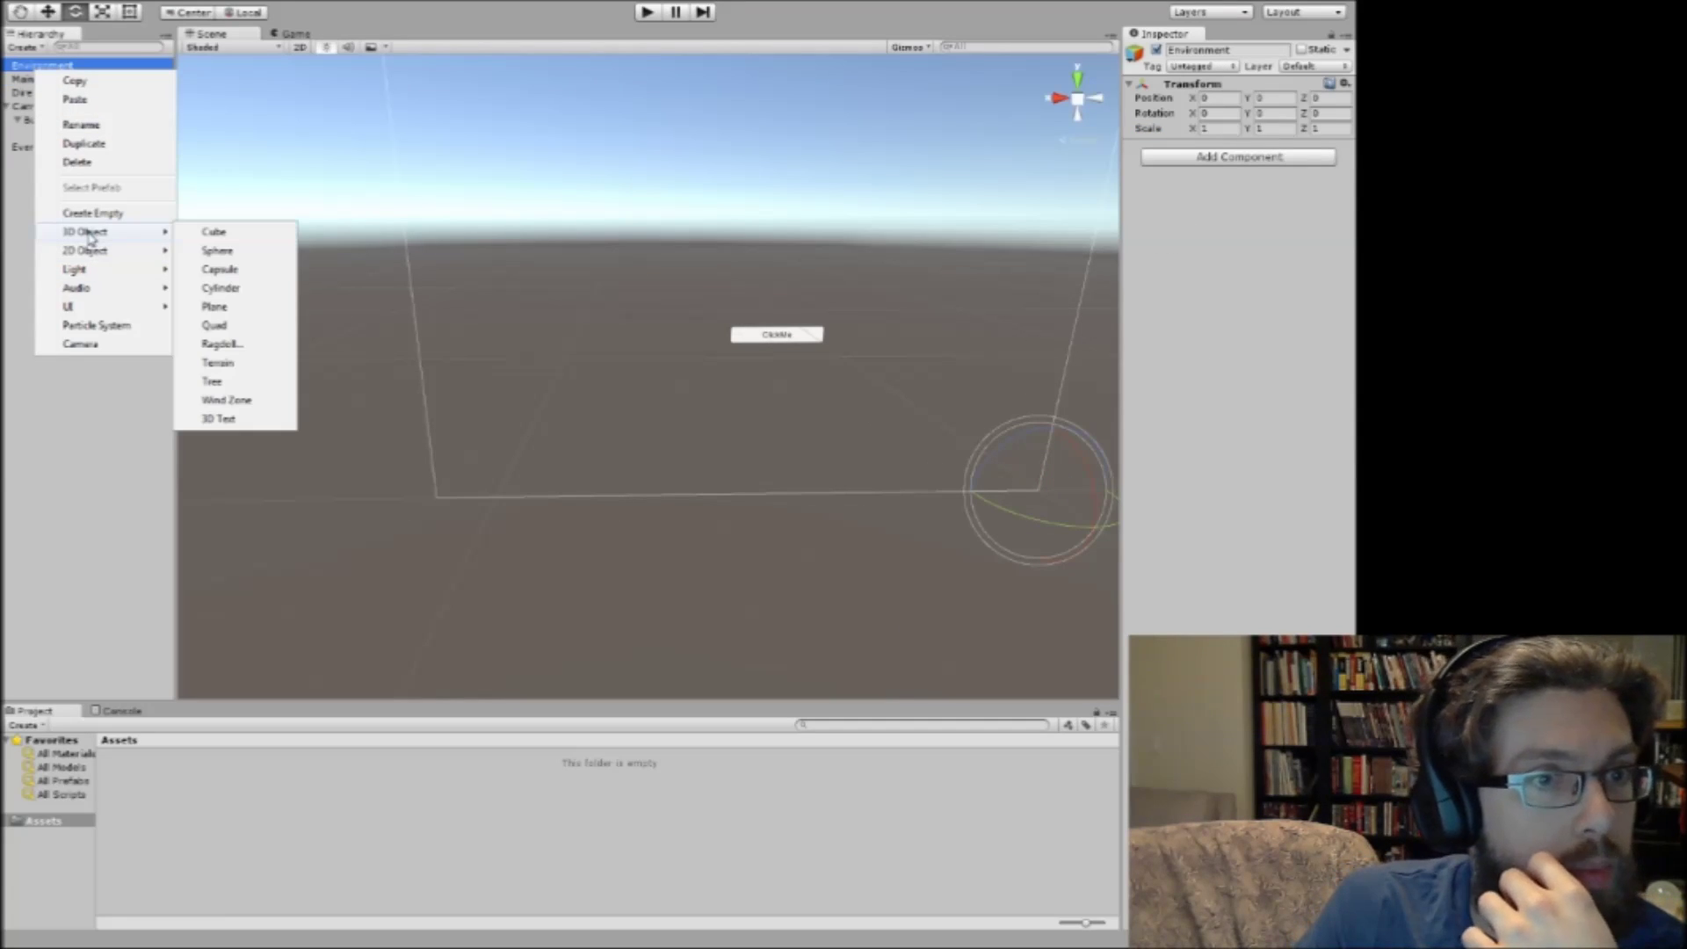
{"action": "left_click", "coordinate": [216, 307]}
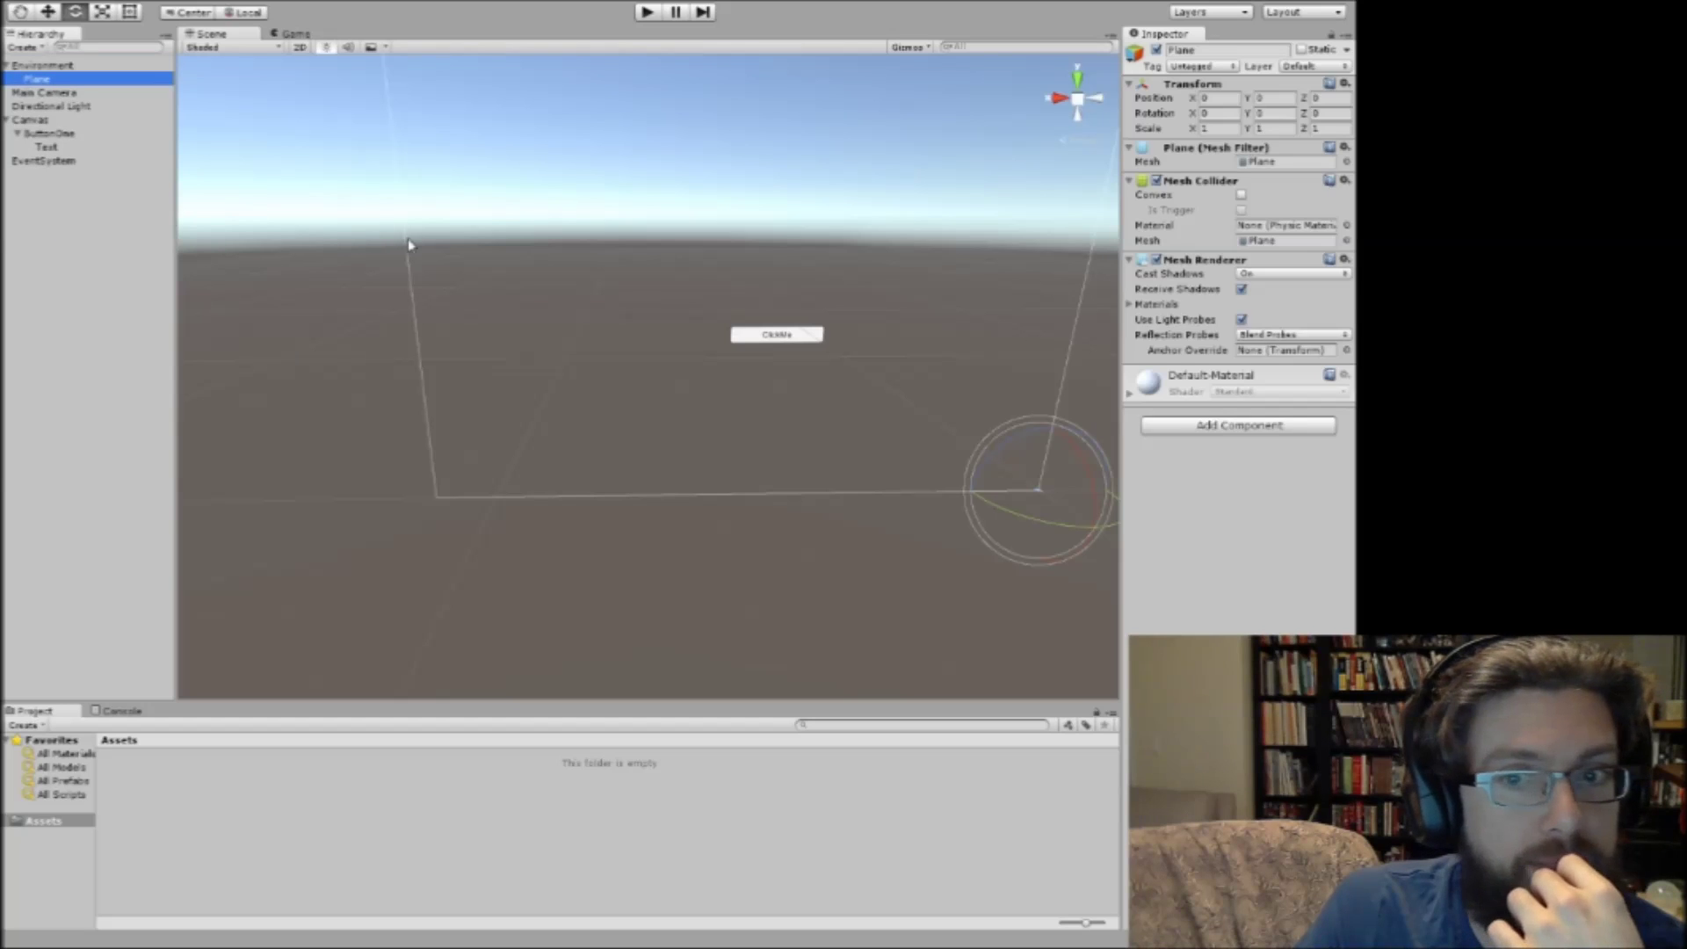
{"action": "left_click_drag", "start_coordinate": [662, 313], "coordinate": [836, 349], "text": "alt"}
{"action": "key", "text": "e"}
{"action": "right_click_drag", "start_coordinate": [651, 334], "coordinate": [726, 365]}
{"action": "key", "text": "a"}
{"action": "key", "text": "s"}
{"action": "left_click", "coordinate": [275, 51]}
{"action": "left_click", "coordinate": [281, 51]}
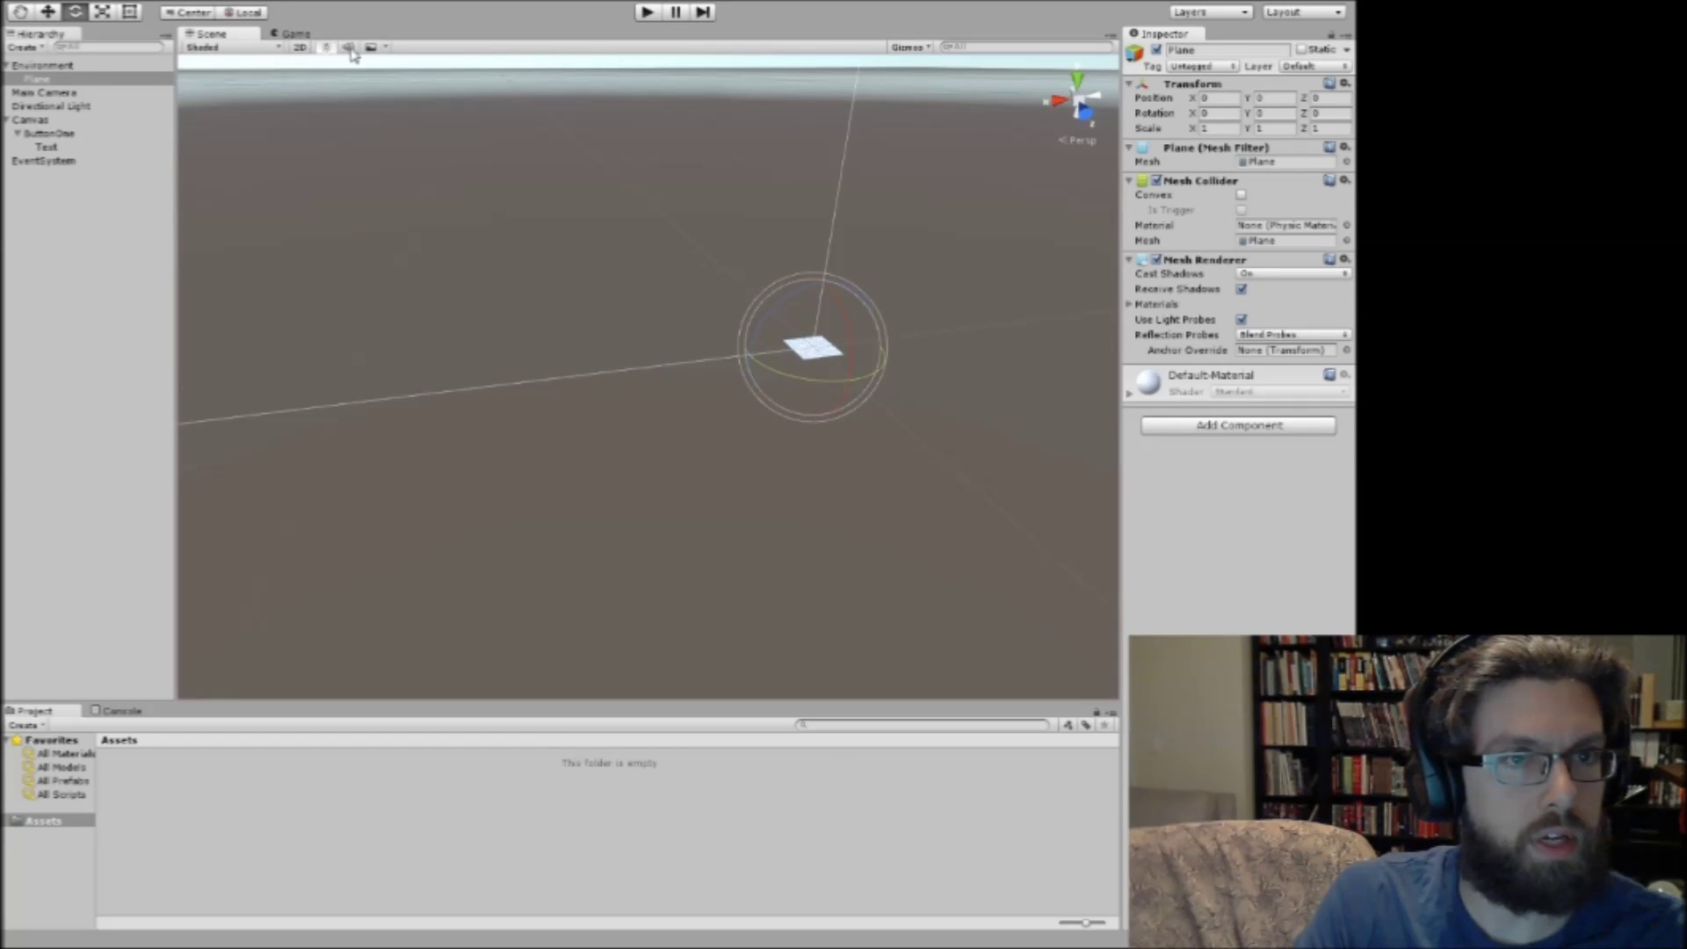
{"action": "left_click", "coordinate": [378, 50]}
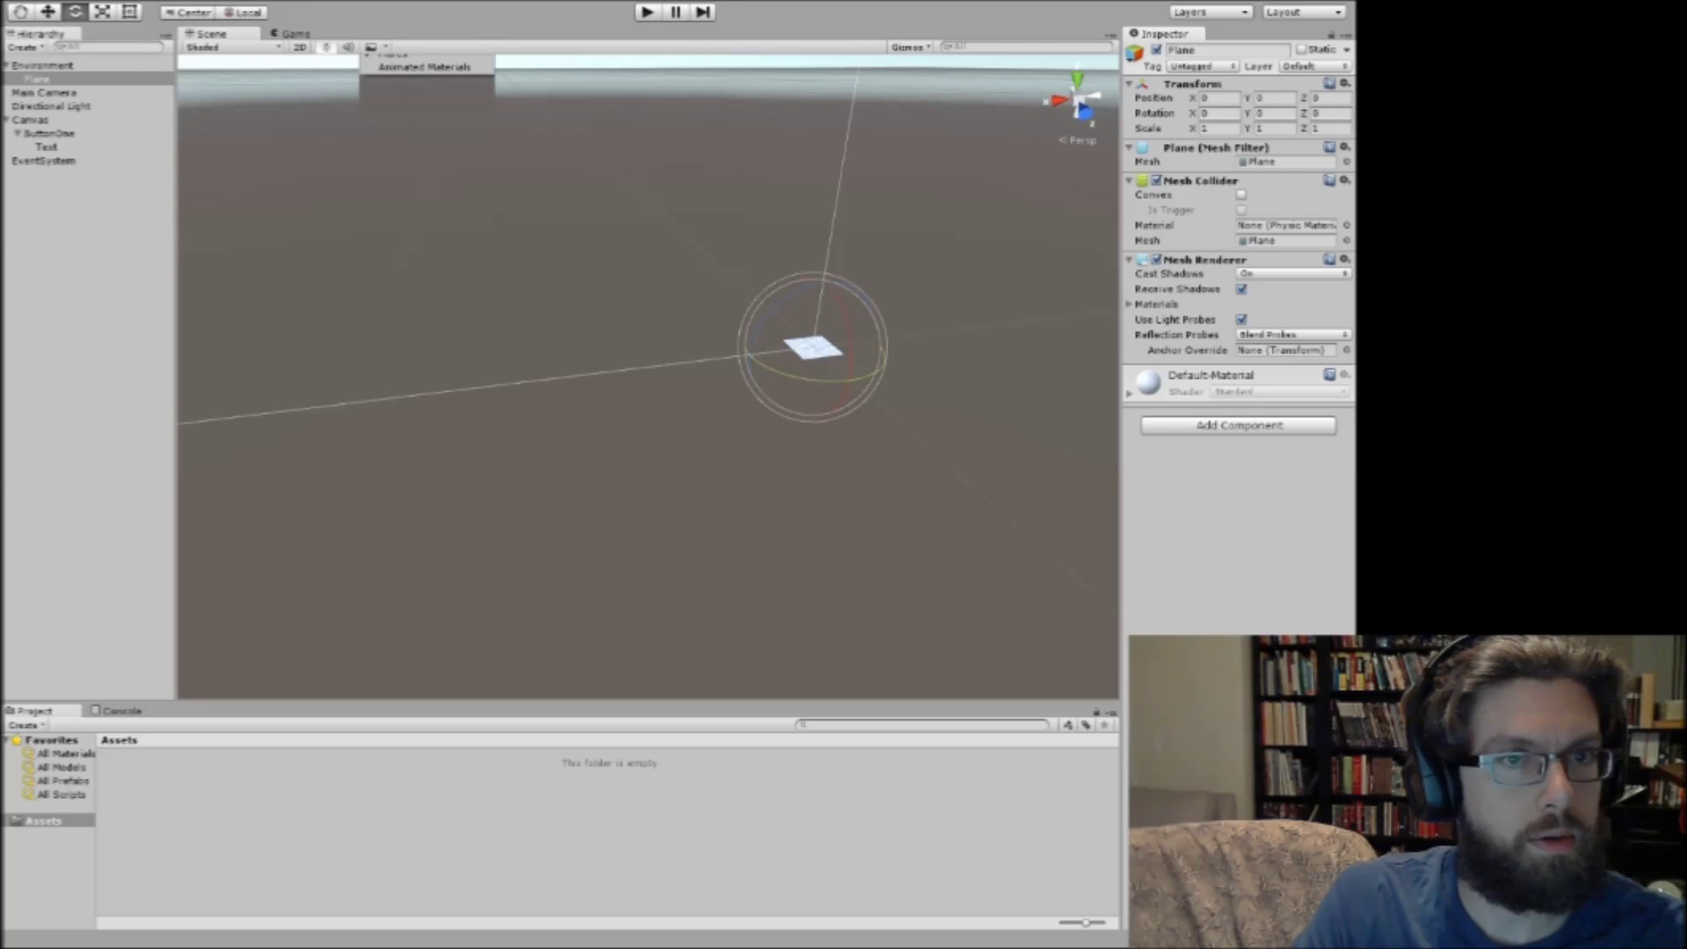
{"action": "left_click", "coordinate": [290, 227]}
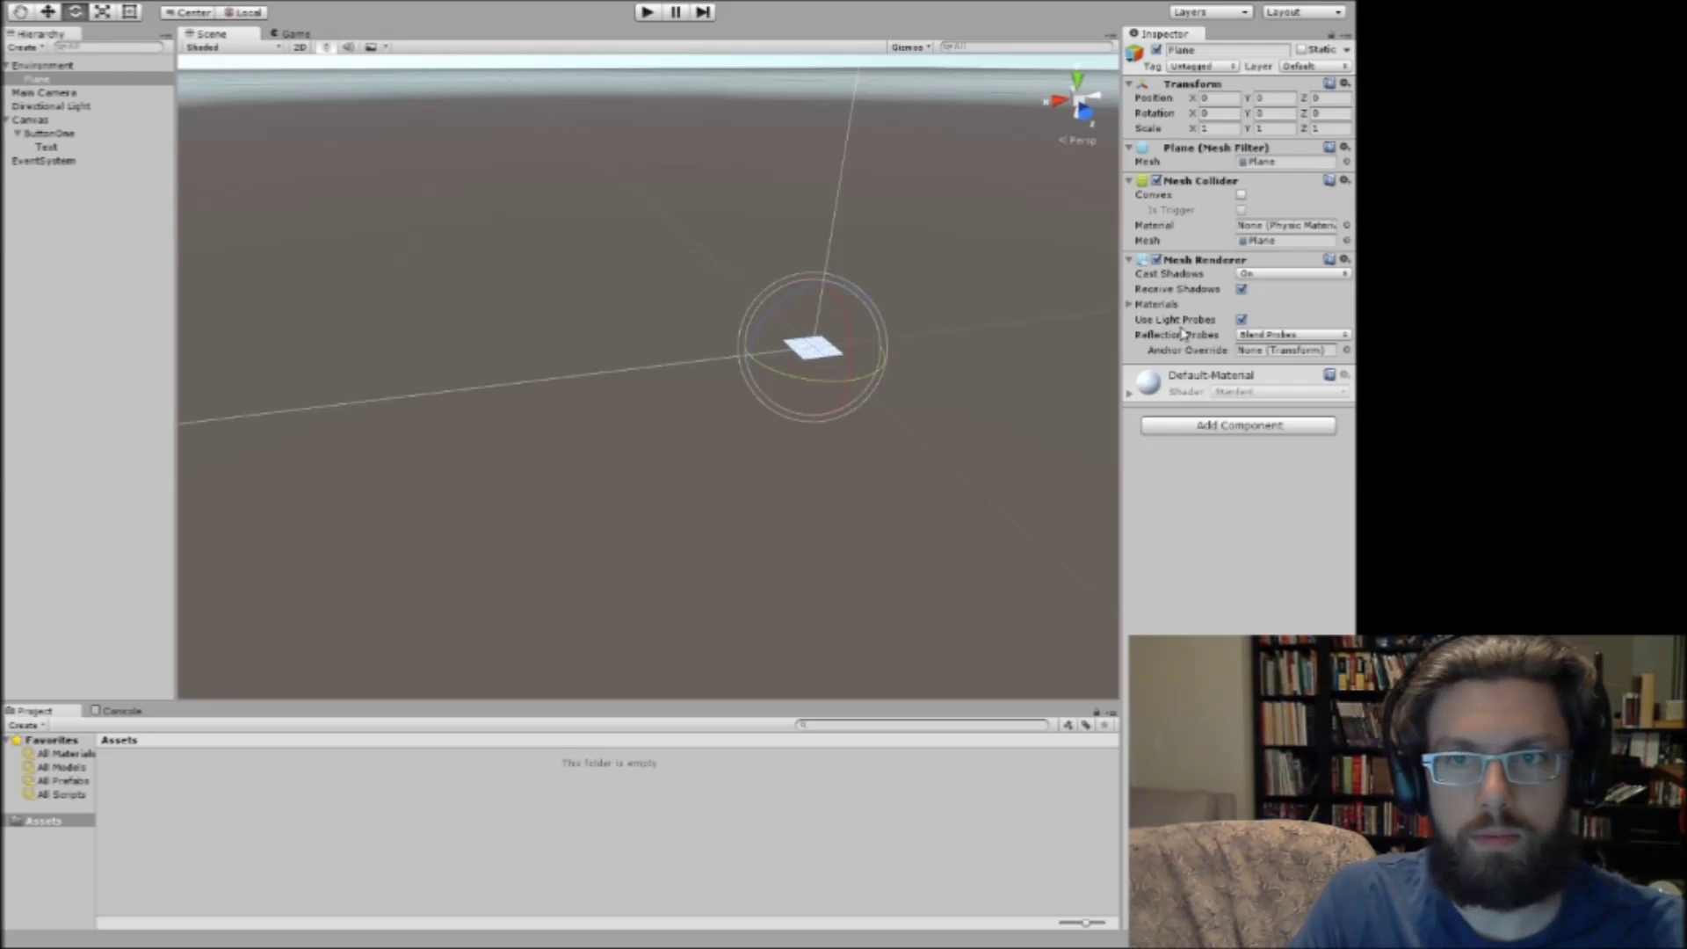
Set the plane's scale to 5 on the X, Y and Z axes.
{"action": "left_click", "coordinate": [1218, 128]}
{"action": "type", "text": "5"}
{"action": "key", "text": "Tab"}
{"action": "type", "text": "5"}
{"action": "key", "text": "Tab"}
{"action": "type", "text": "5"}
Set the plane's scale to 25 on all three axes and check its size against the canvas.
{"action": "left_click", "coordinate": [1219, 128]}
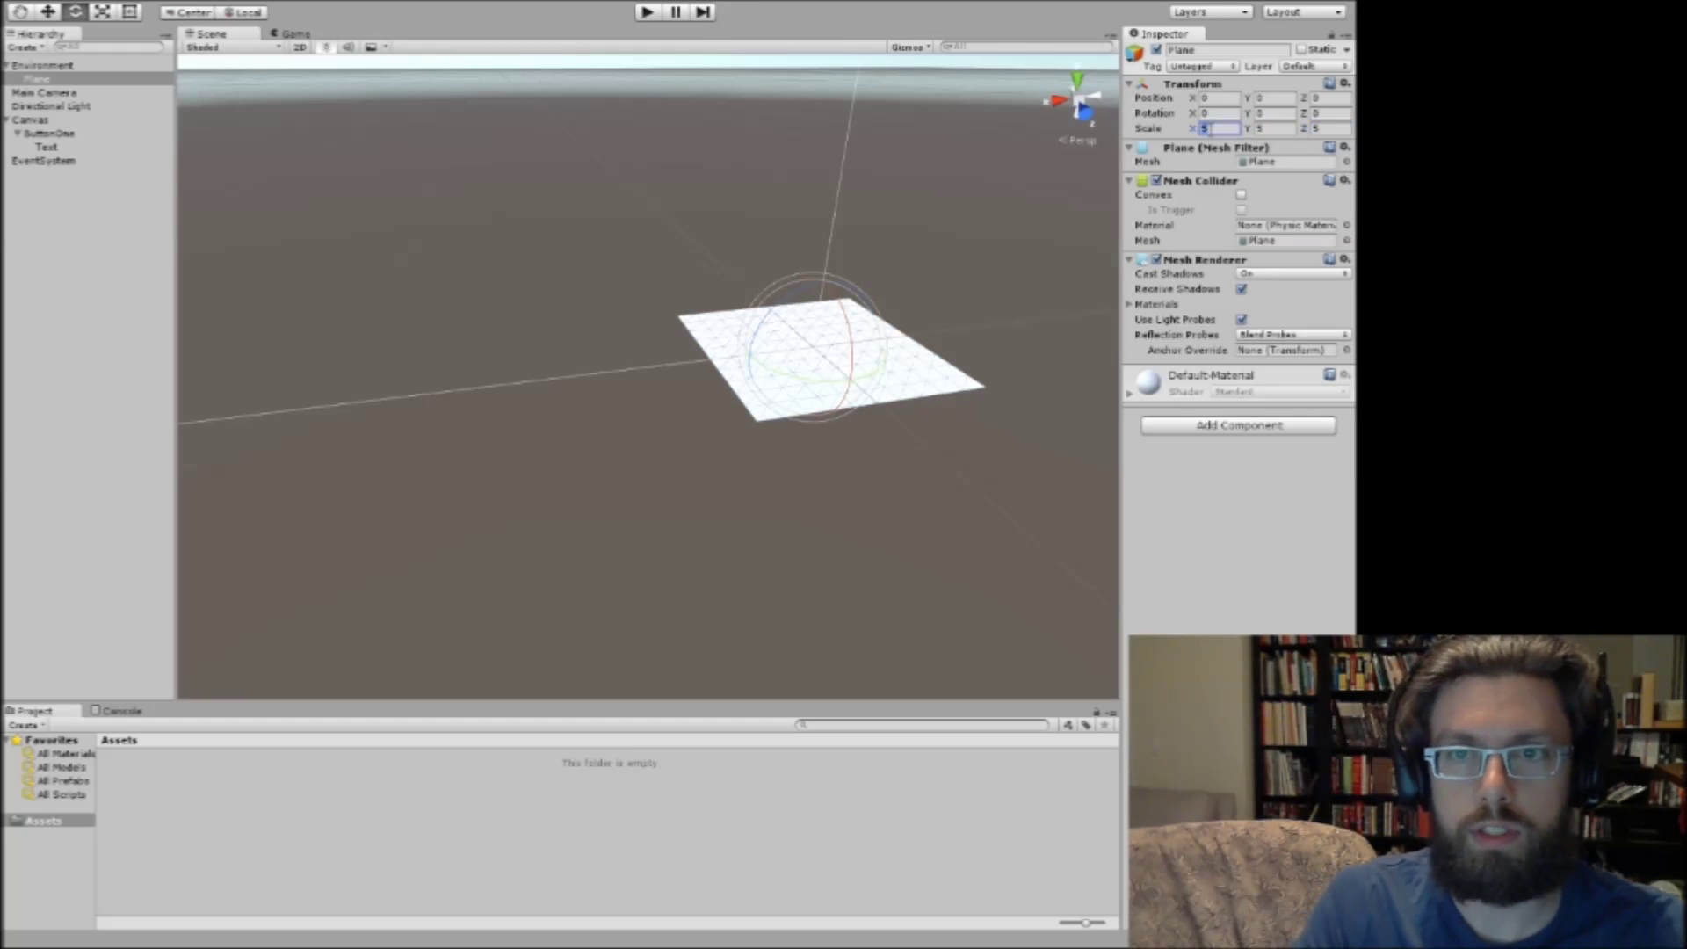
{"action": "type", "text": "25"}
{"action": "key", "text": "Tab"}
{"action": "type", "text": "25"}
{"action": "key", "text": "Tab"}
{"action": "type", "text": "25"}
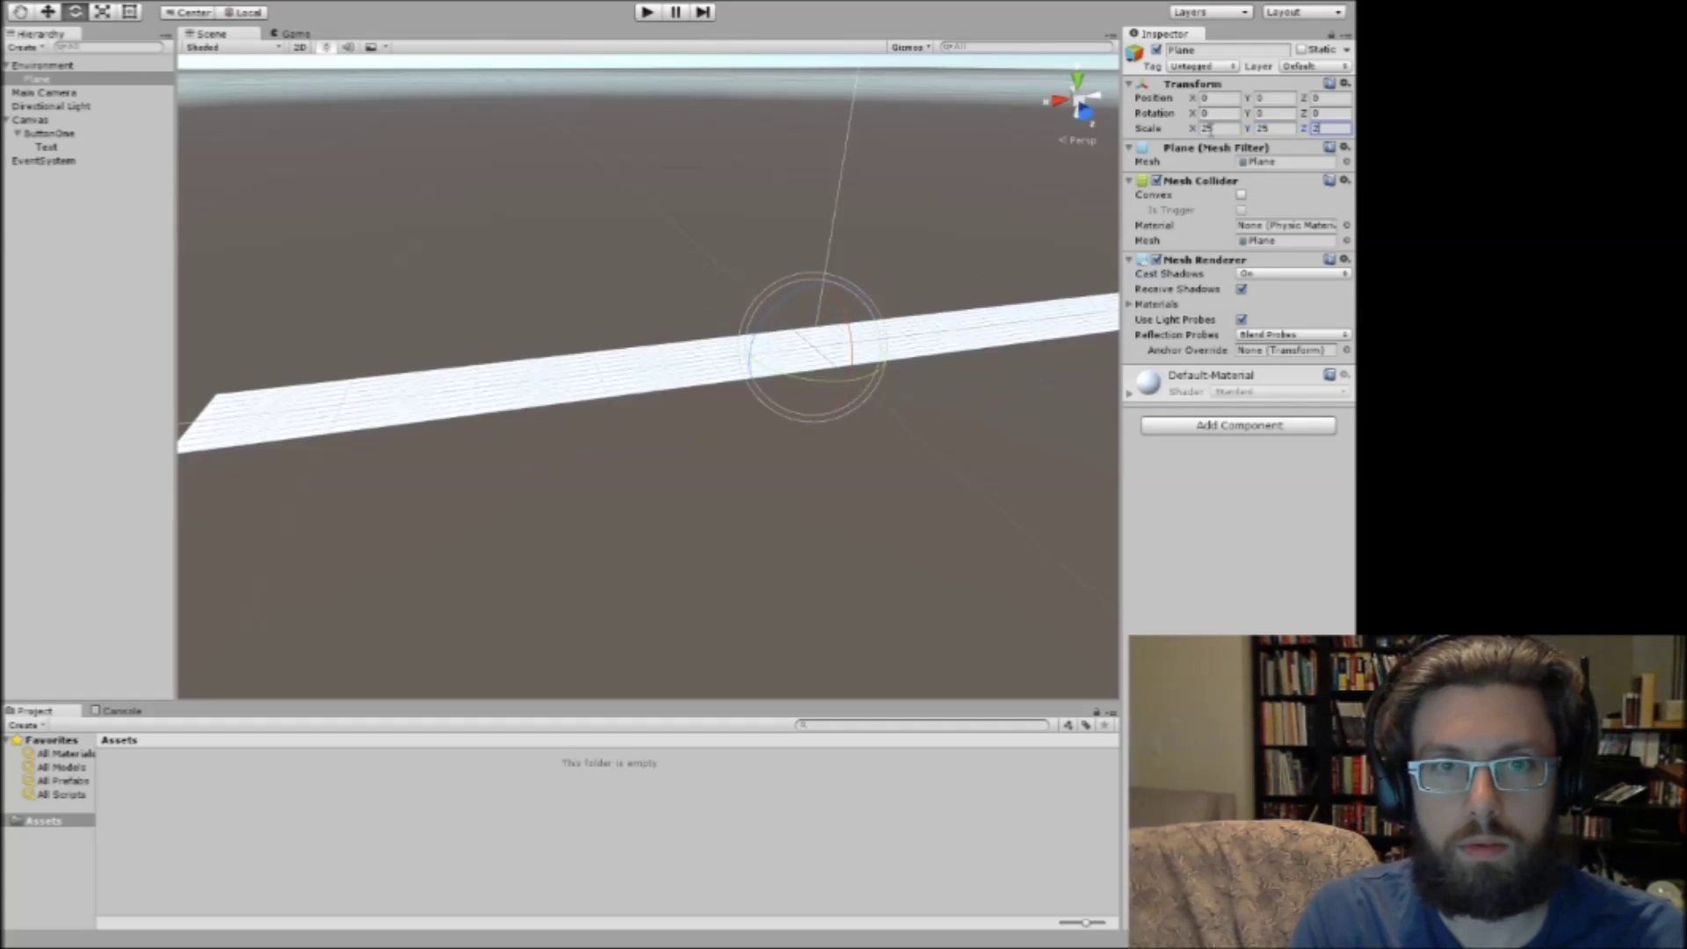
{"action": "right_click_drag", "start_coordinate": [847, 206], "coordinate": [900, 200]}
{"action": "scroll", "coordinate": [840, 223], "scroll_direction": "up", "scroll_amount": 5}
{"action": "scroll", "coordinate": [842, 228], "scroll_direction": "down", "scroll_amount": 10}
{"action": "scroll", "coordinate": [791, 241], "scroll_direction": "down", "scroll_amount": 8}
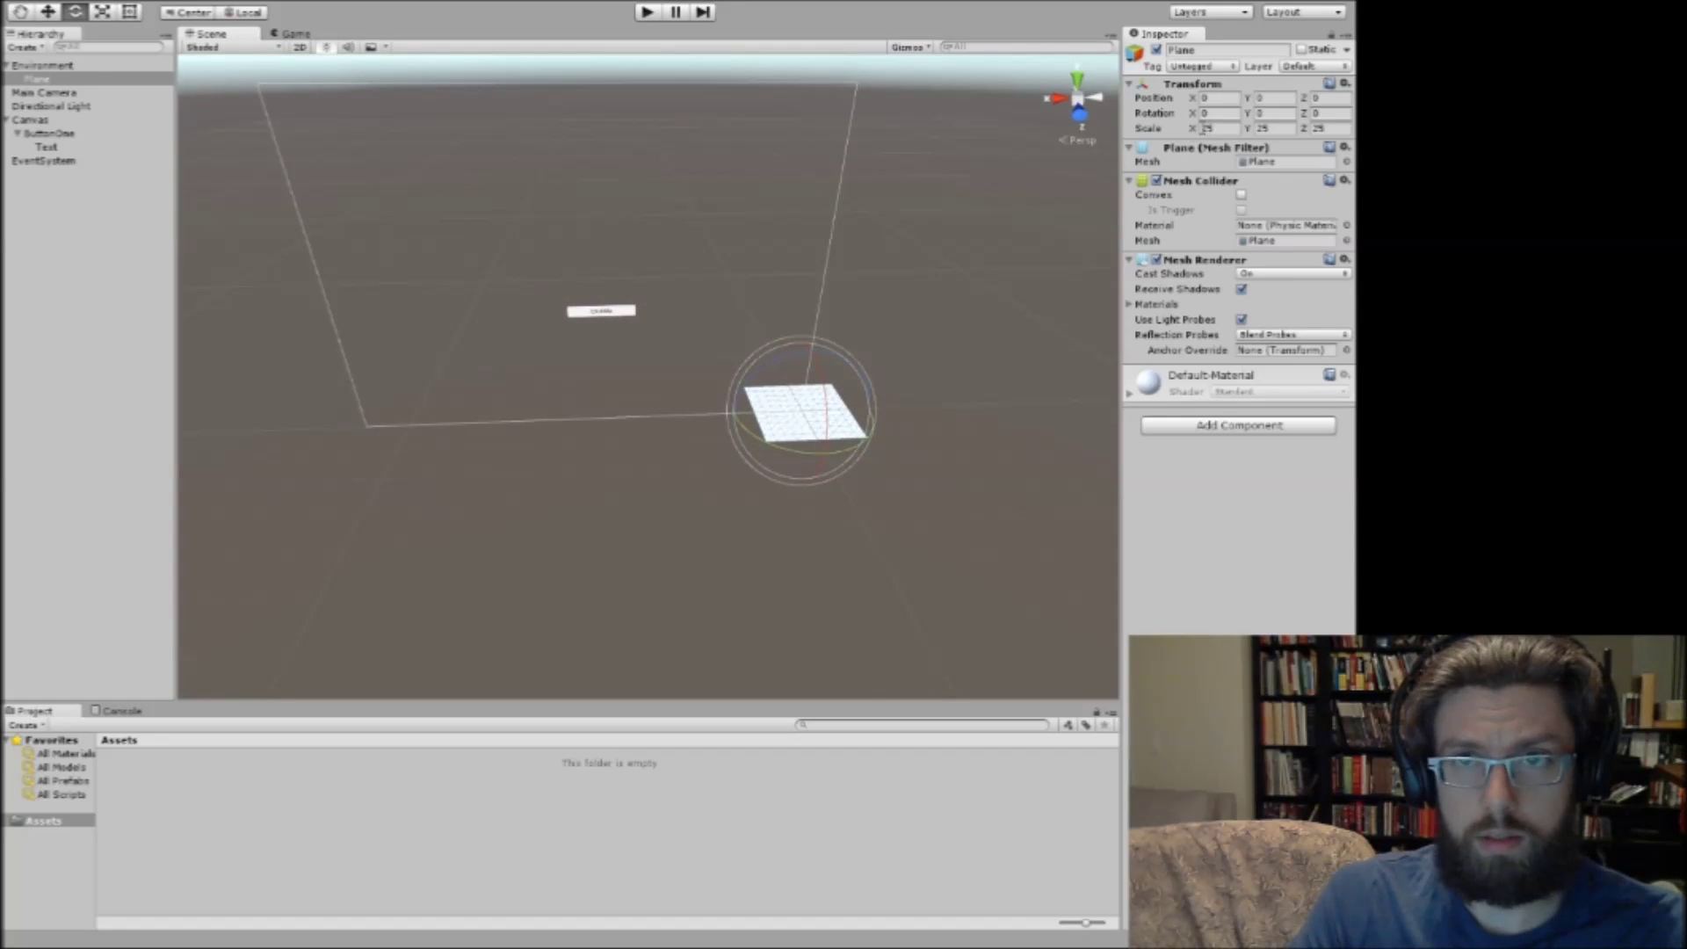
Set the plane's scale to 400 on the X, Y and Z axes.
{"action": "left_click", "coordinate": [1220, 128]}
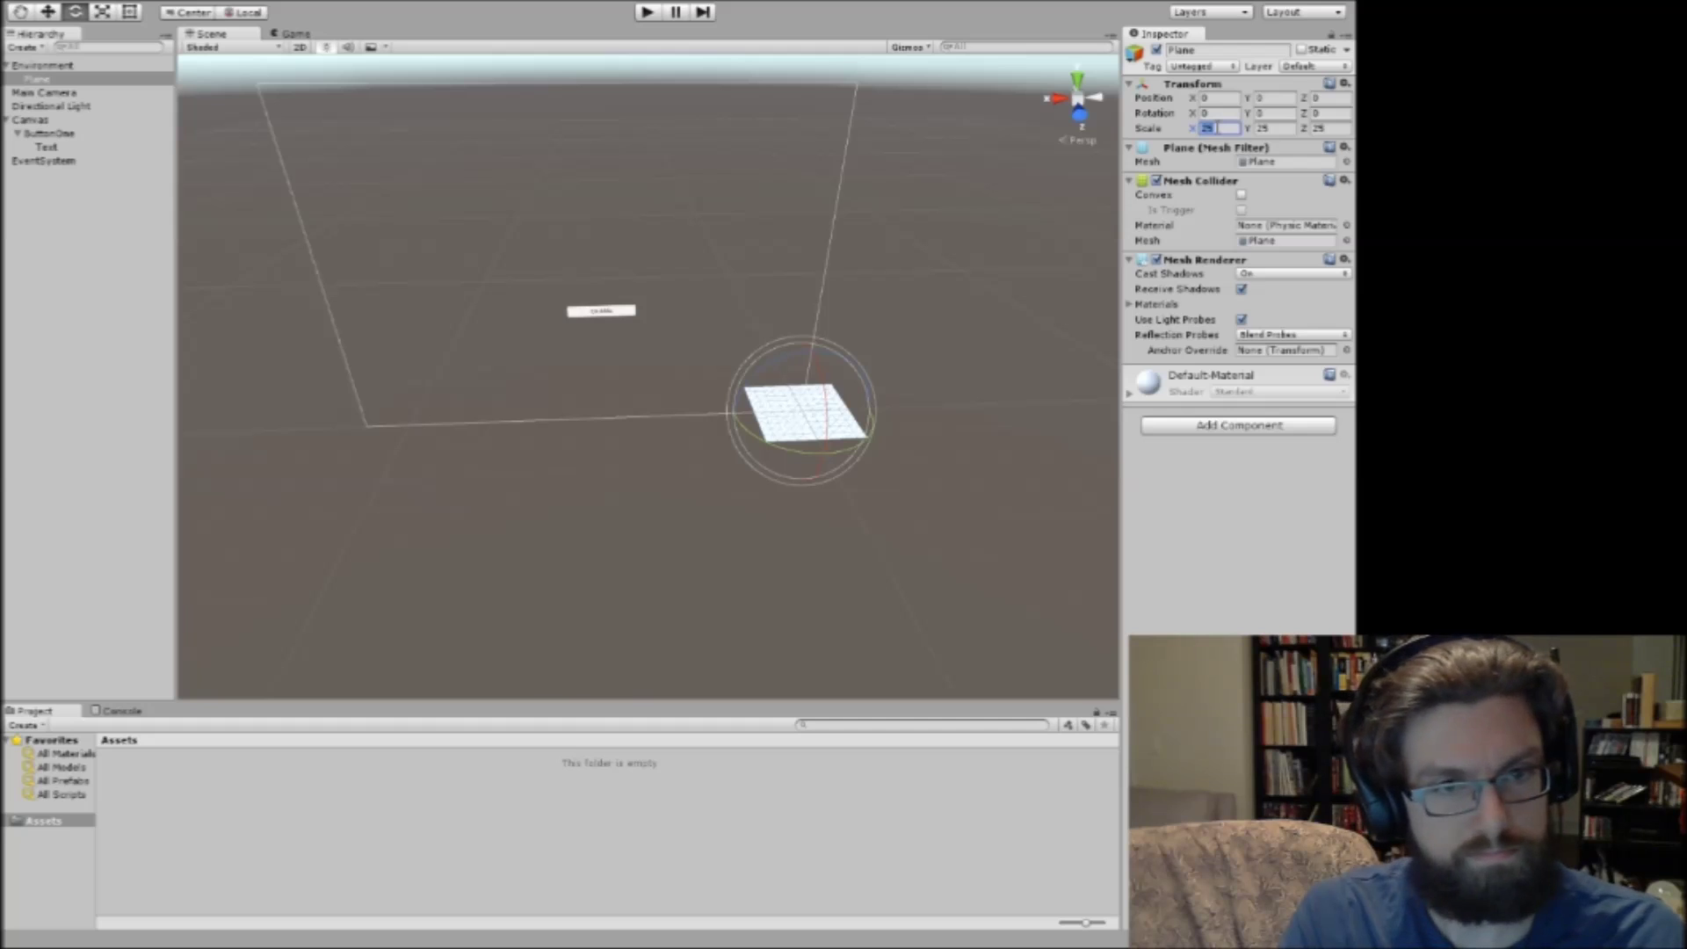
{"action": "type", "text": "400"}
{"action": "key", "text": "Tab"}
{"action": "type", "text": "400"}
{"action": "key", "text": "Tab"}
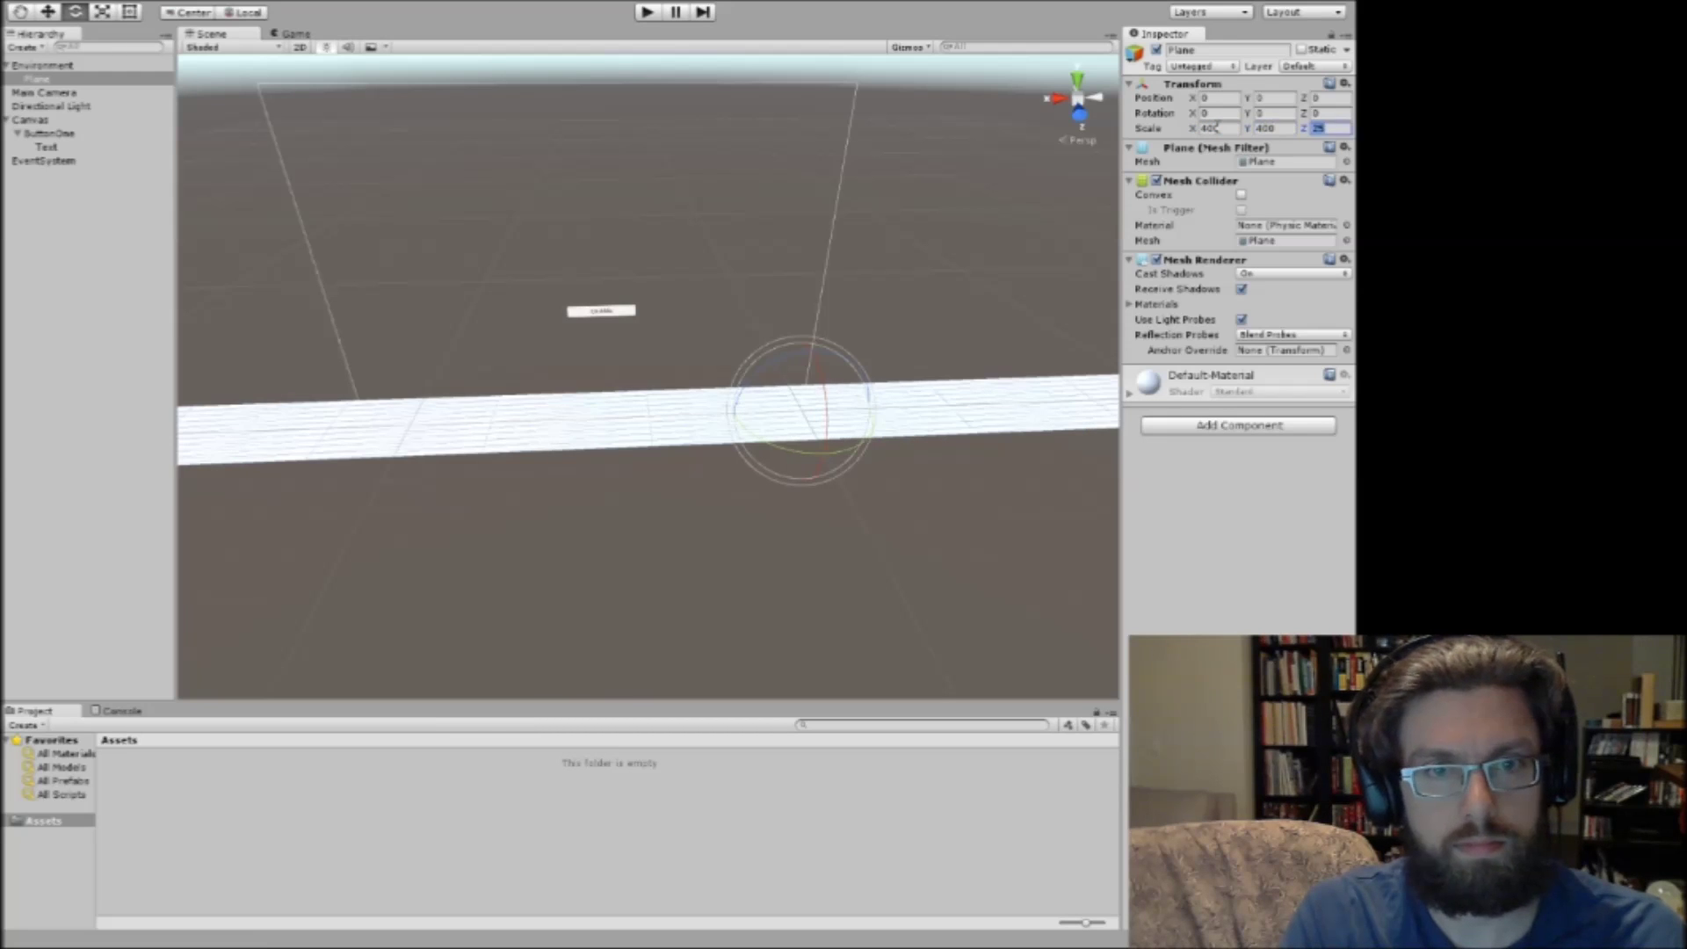
{"action": "type", "text": "400"}
{"action": "key", "text": "Return"}
{"action": "left_click_drag", "start_coordinate": [686, 254], "coordinate": [904, 319], "text": "alt"}
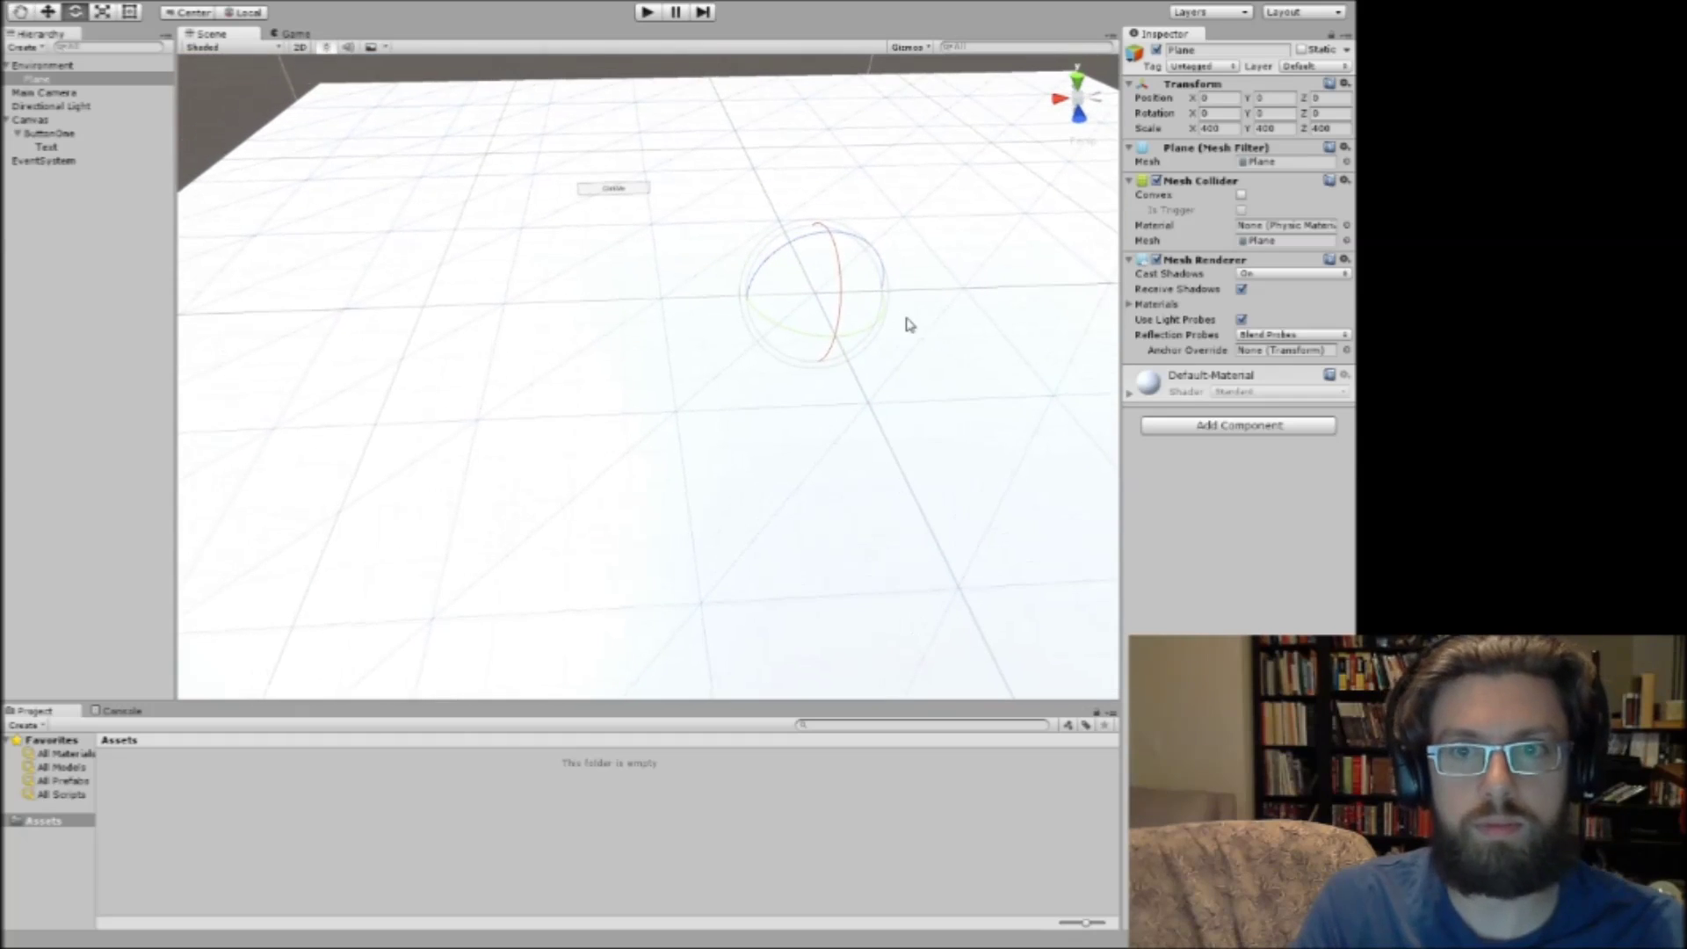
Examine the settings of the plane's Default-Material.
{"action": "left_click", "coordinate": [1147, 392]}
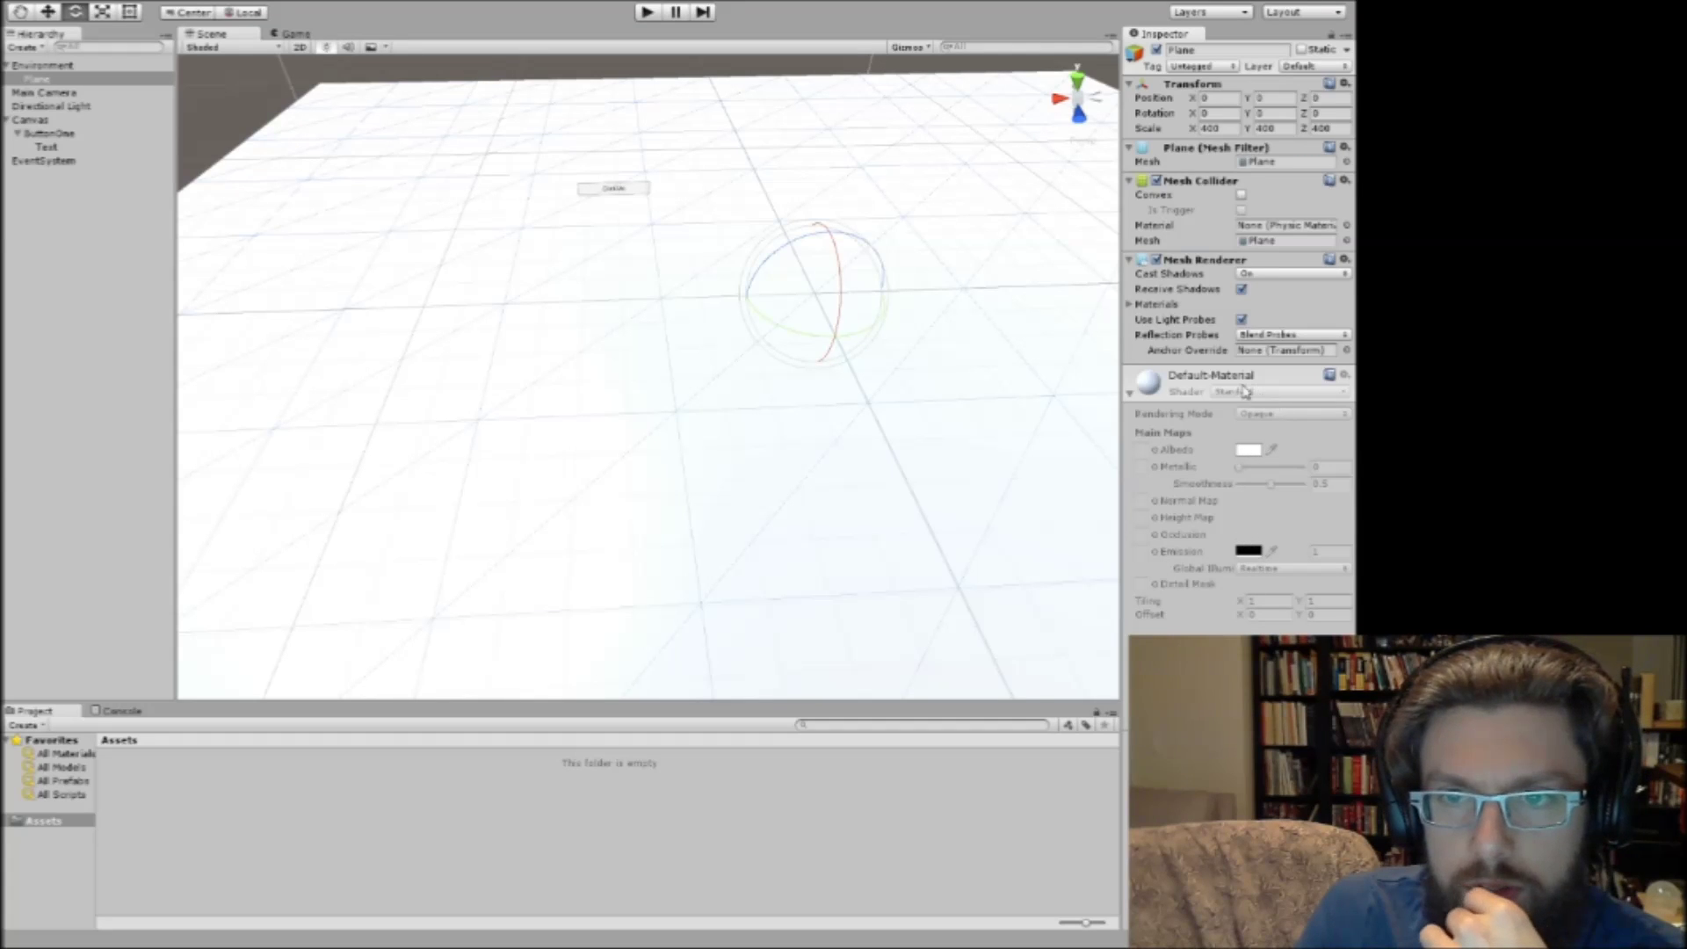
{"action": "left_click", "coordinate": [1149, 387]}
{"action": "left_click", "coordinate": [1149, 387]}
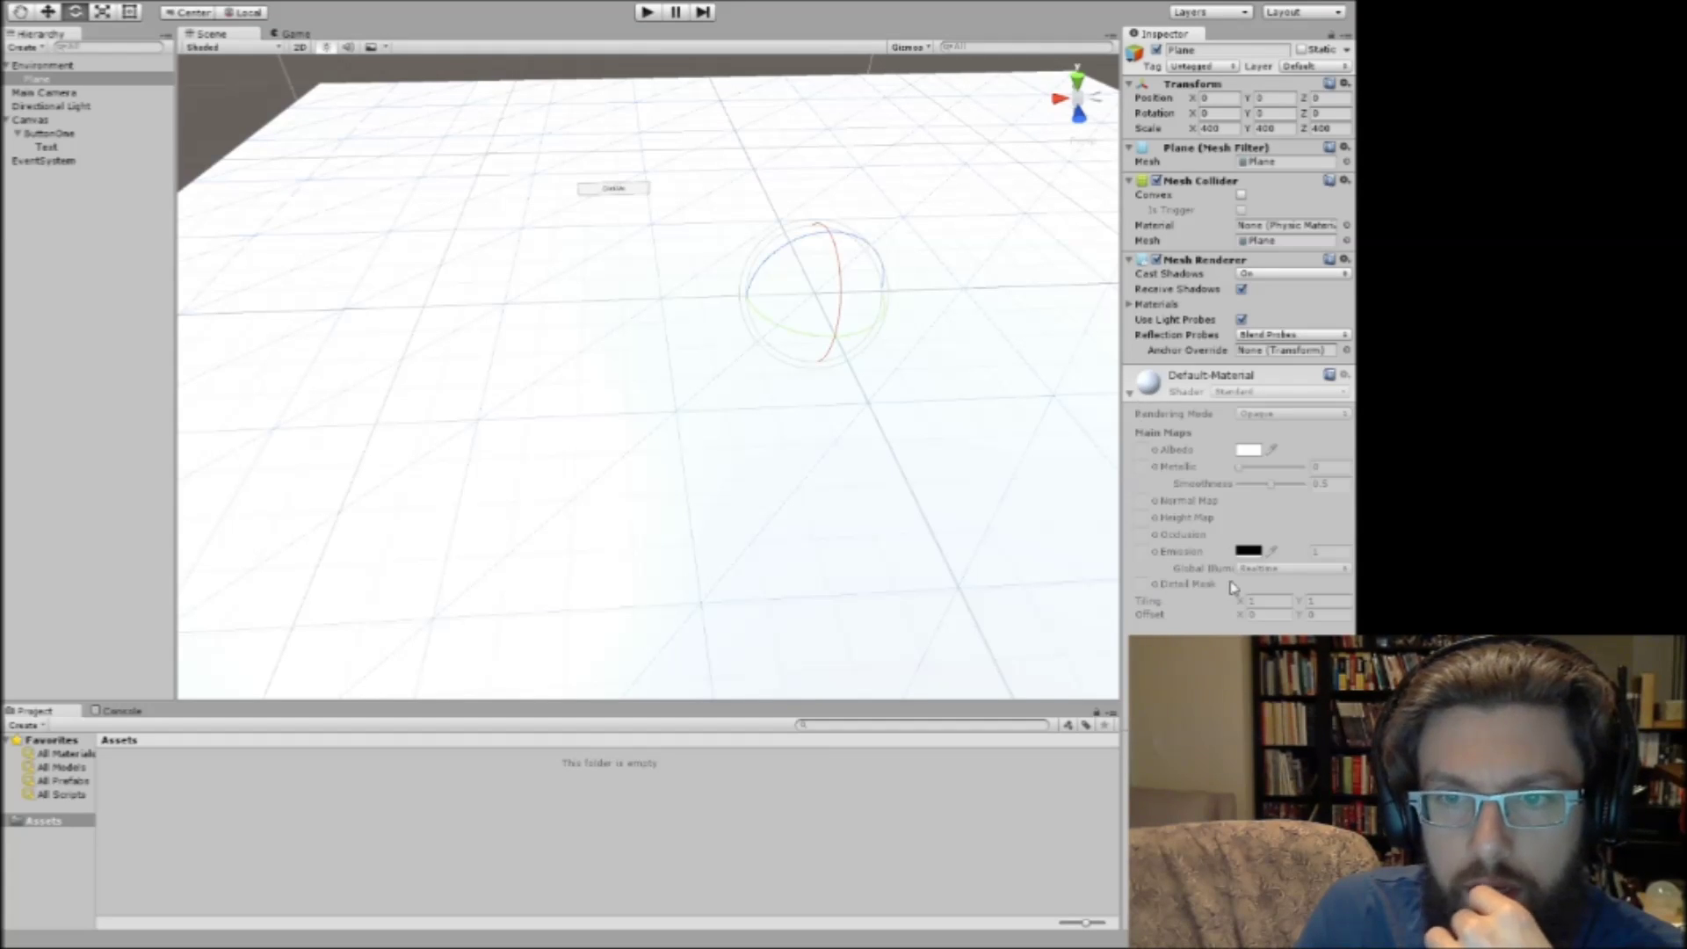
{"action": "left_click", "coordinate": [1286, 400]}
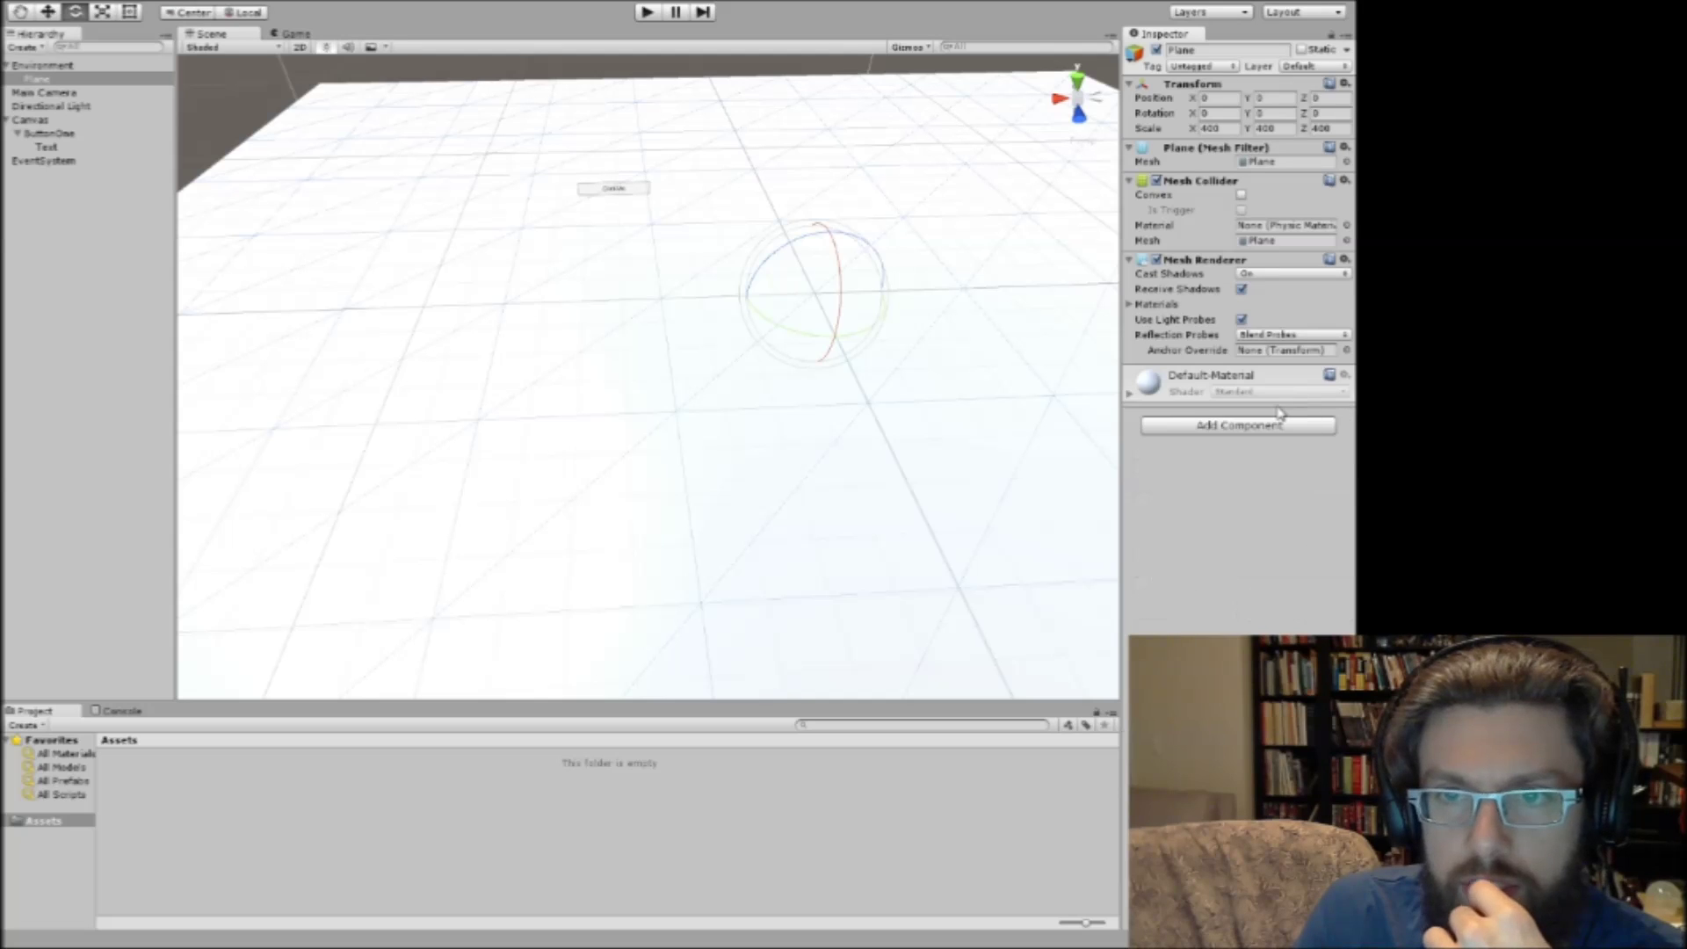
{"action": "left_click", "coordinate": [1286, 385]}
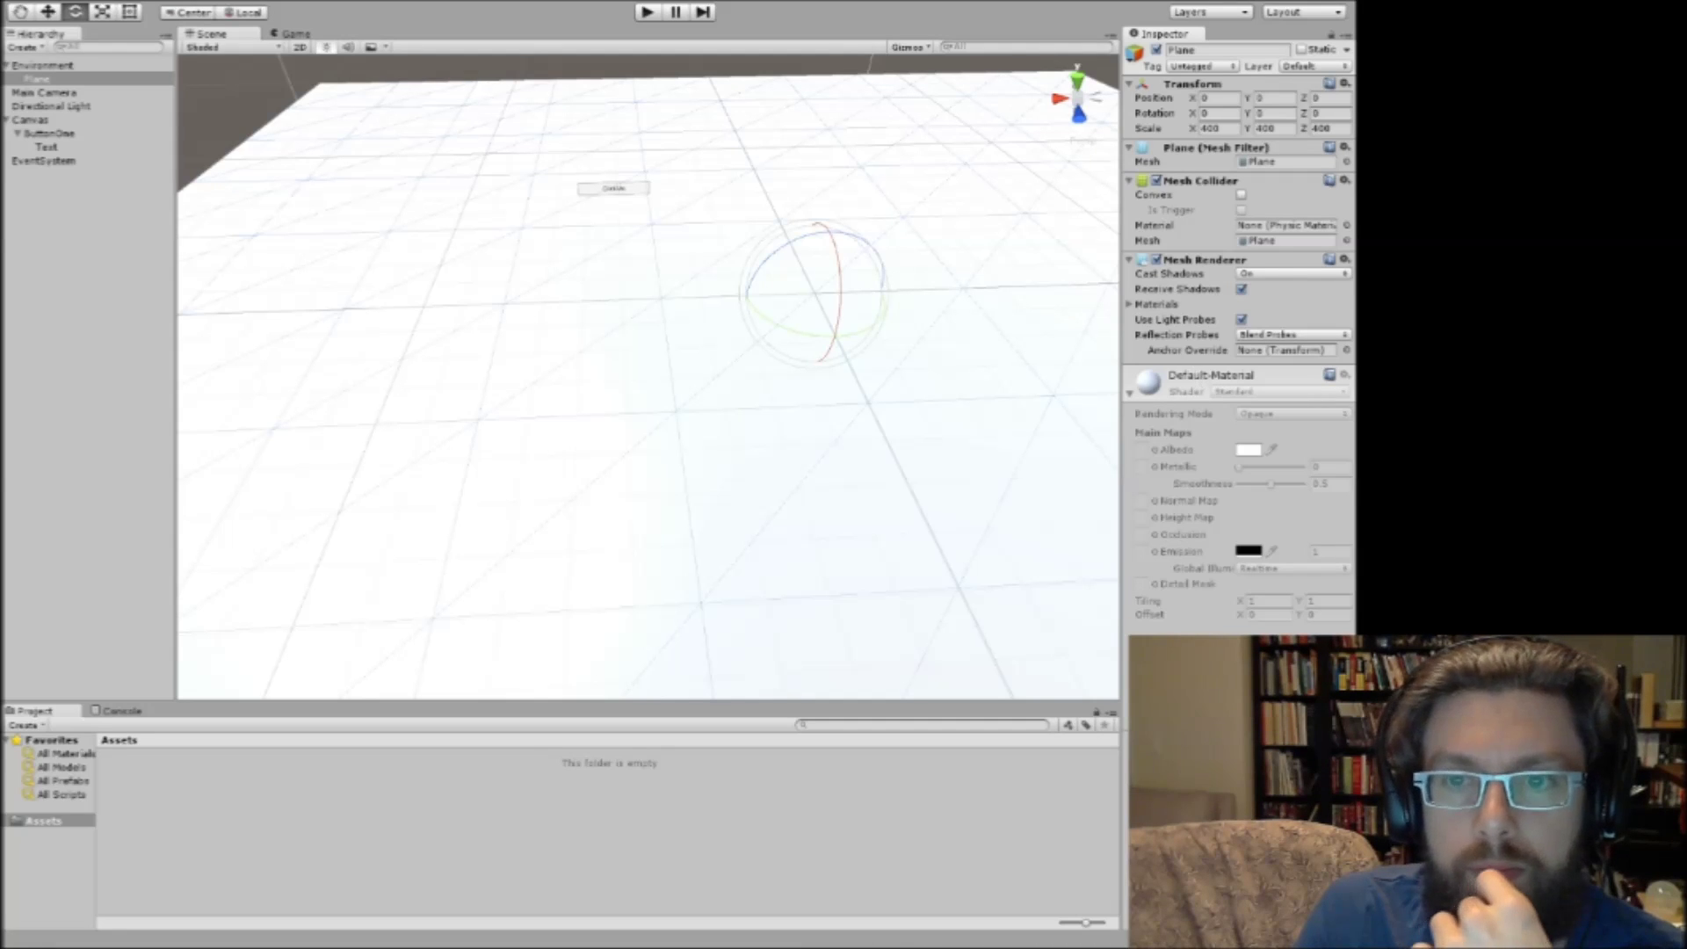
Search the components available for the plane for "cli" and "mat", and browse the Mesh category without adding anything.
{"action": "left_click", "coordinate": [1238, 729]}
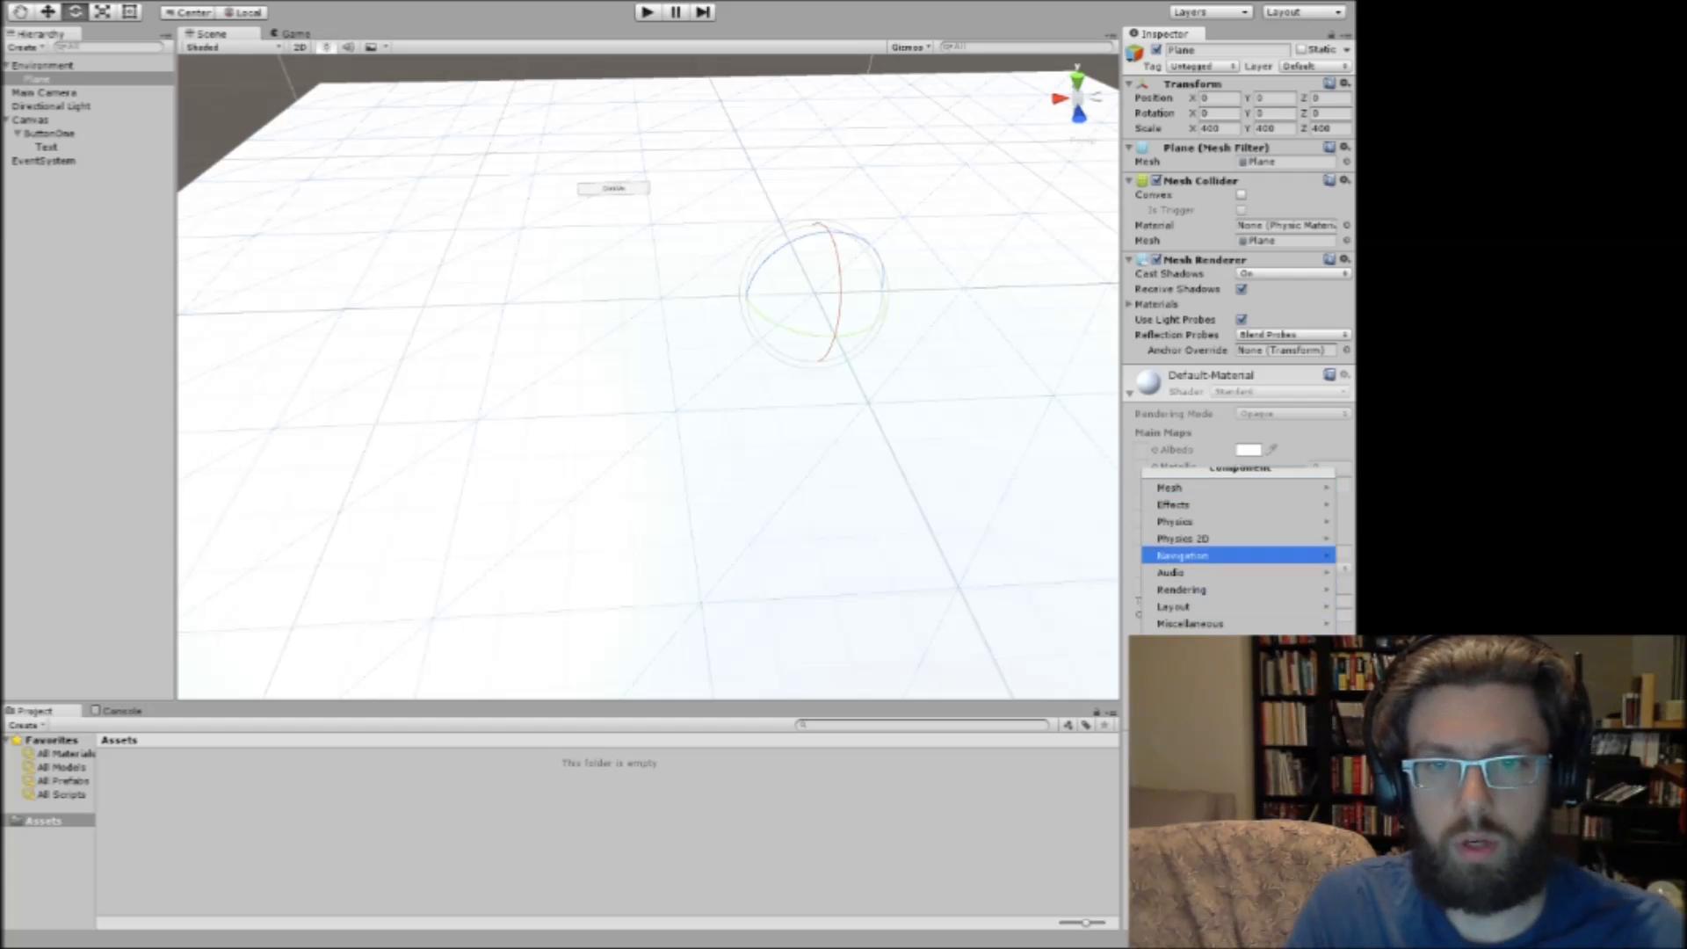
{"action": "type", "text": "cli"}
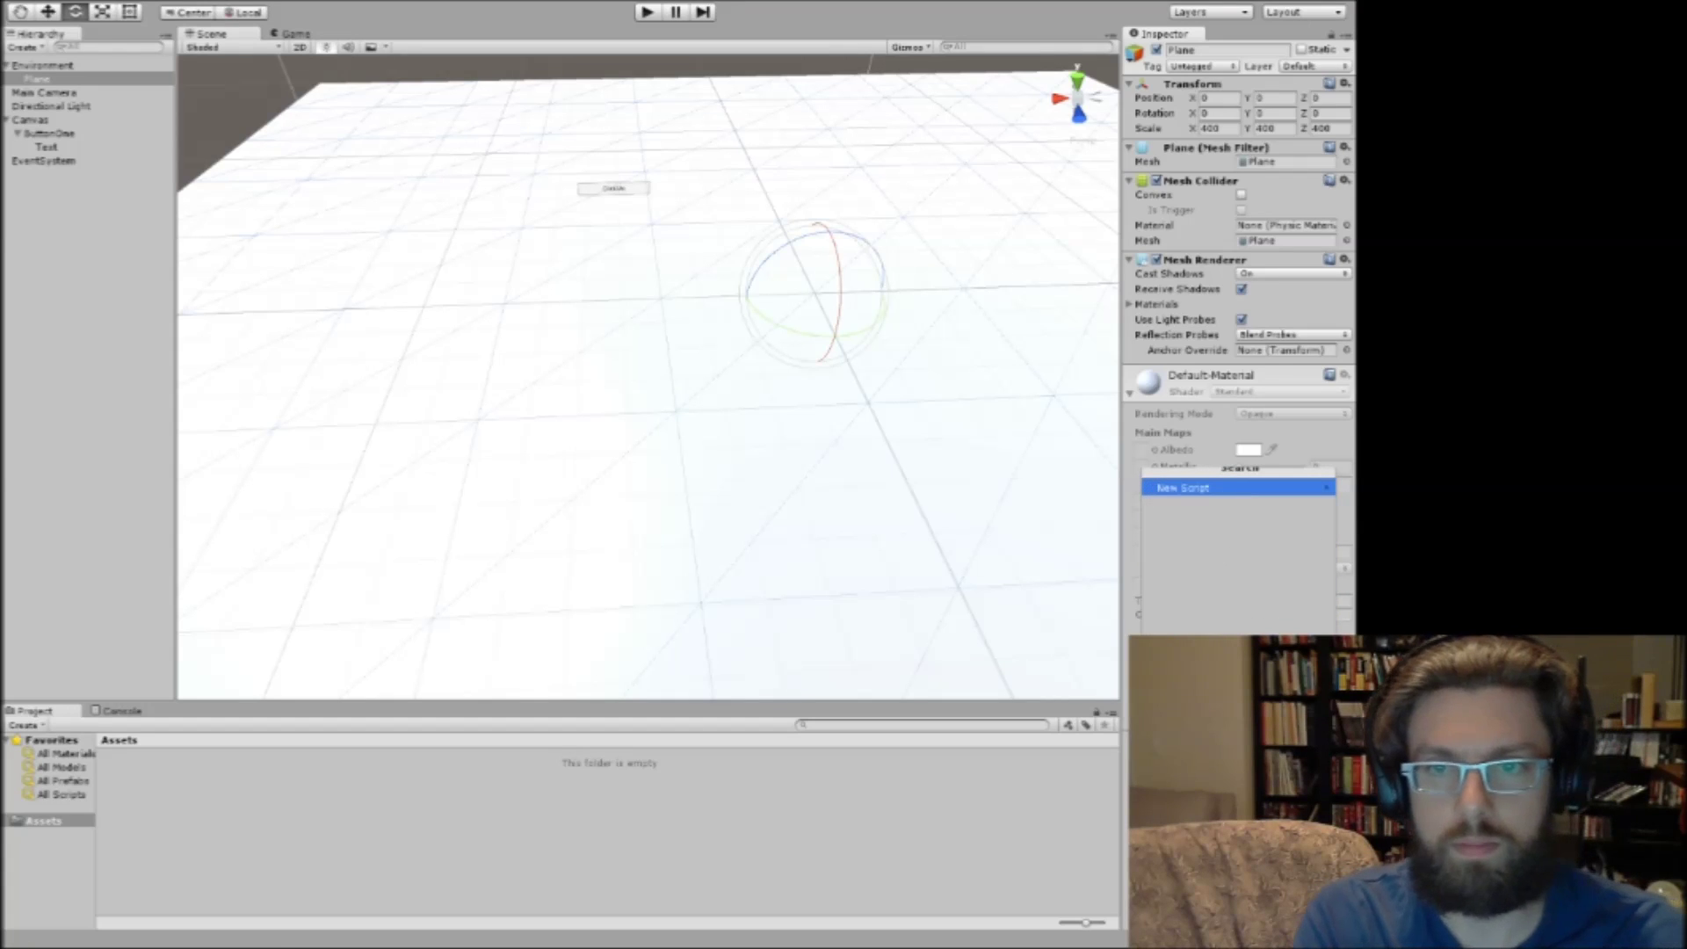
{"action": "key", "text": "BackSpace"}
{"action": "key", "text": "BackSpace"}
{"action": "key", "text": "BackSpace"}
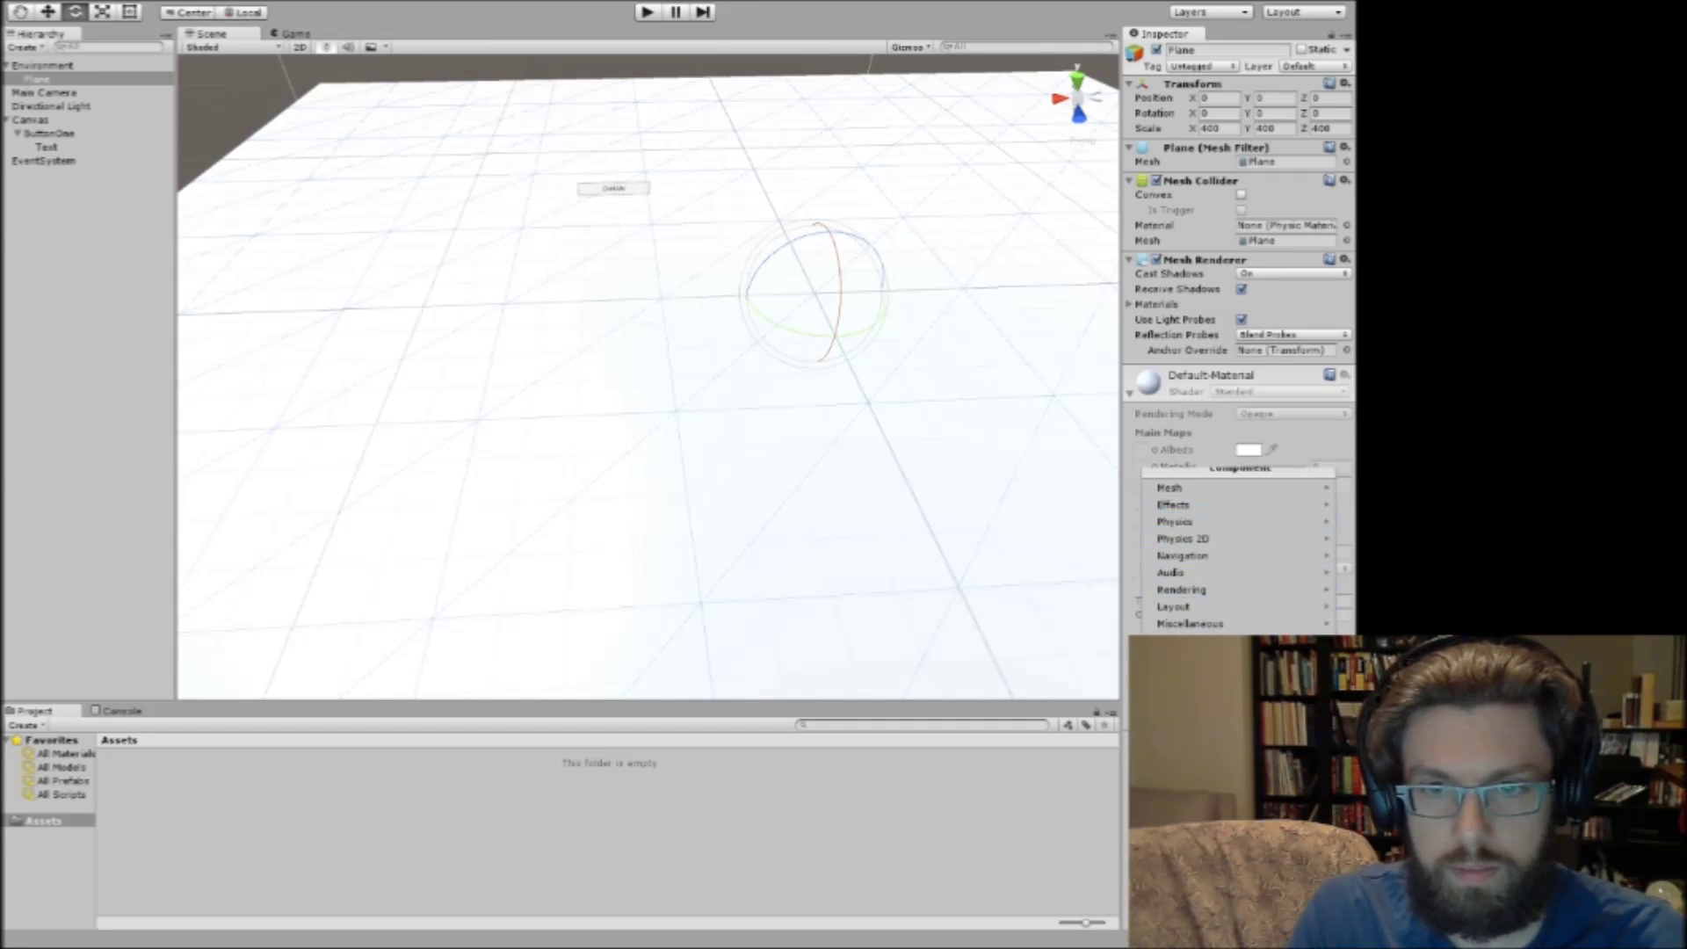
{"action": "type", "text": "mat"}
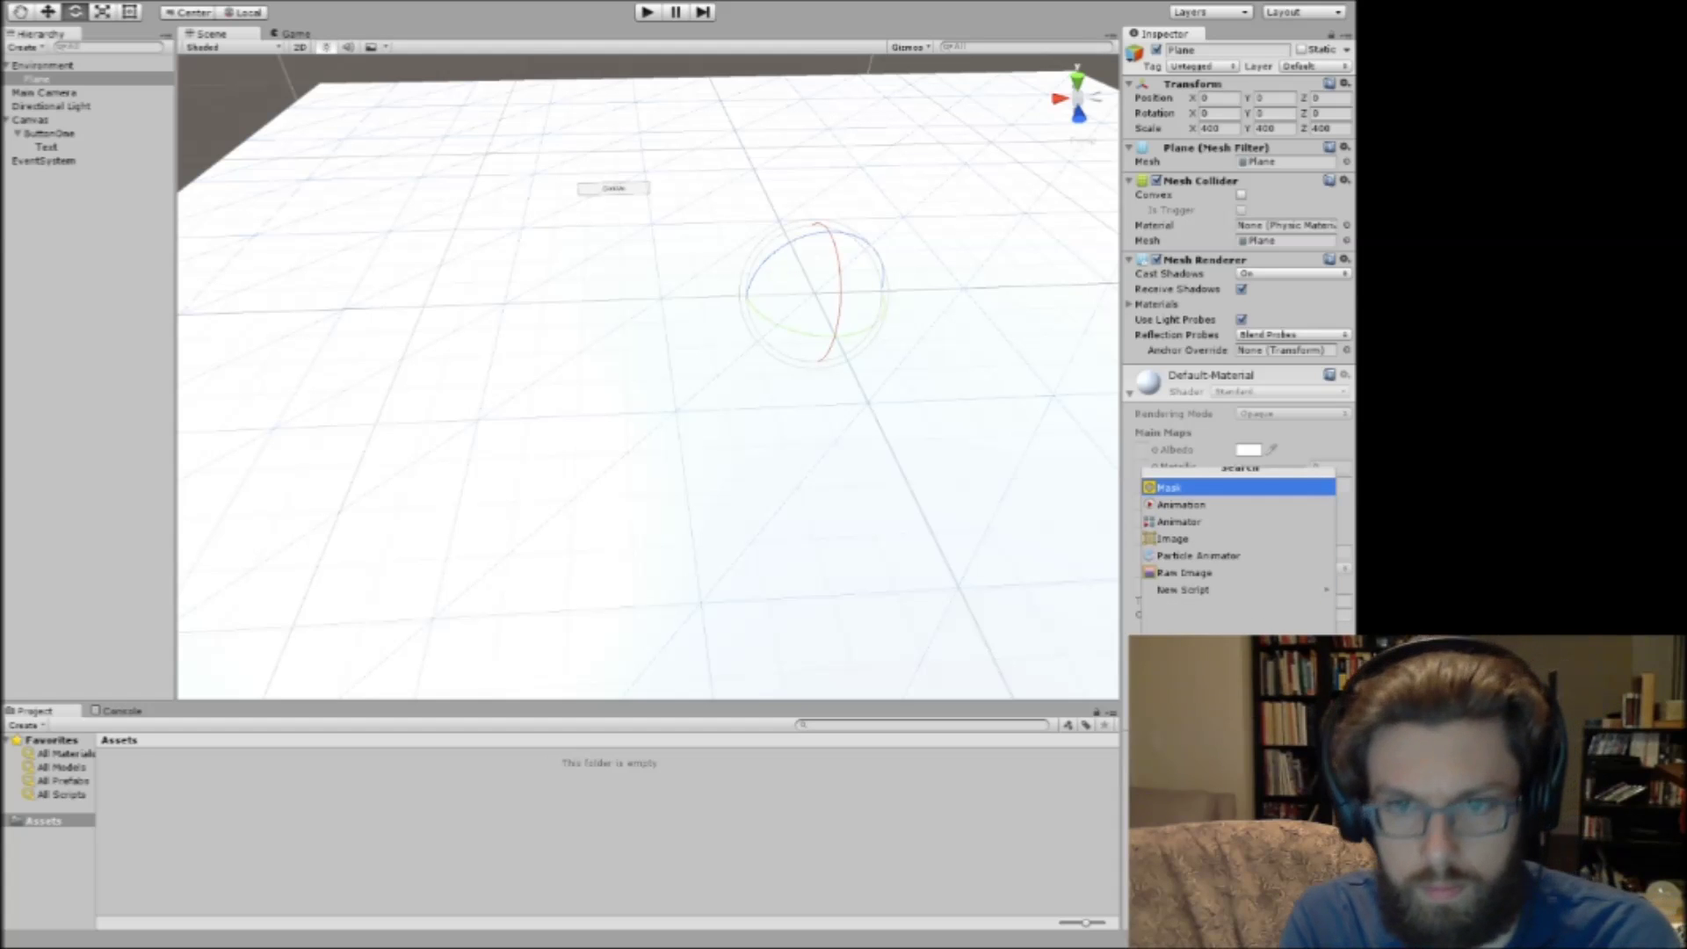
{"action": "key", "text": "BackSpace"}
{"action": "key", "text": "BackSpace"}
{"action": "key", "text": "BackSpace"}
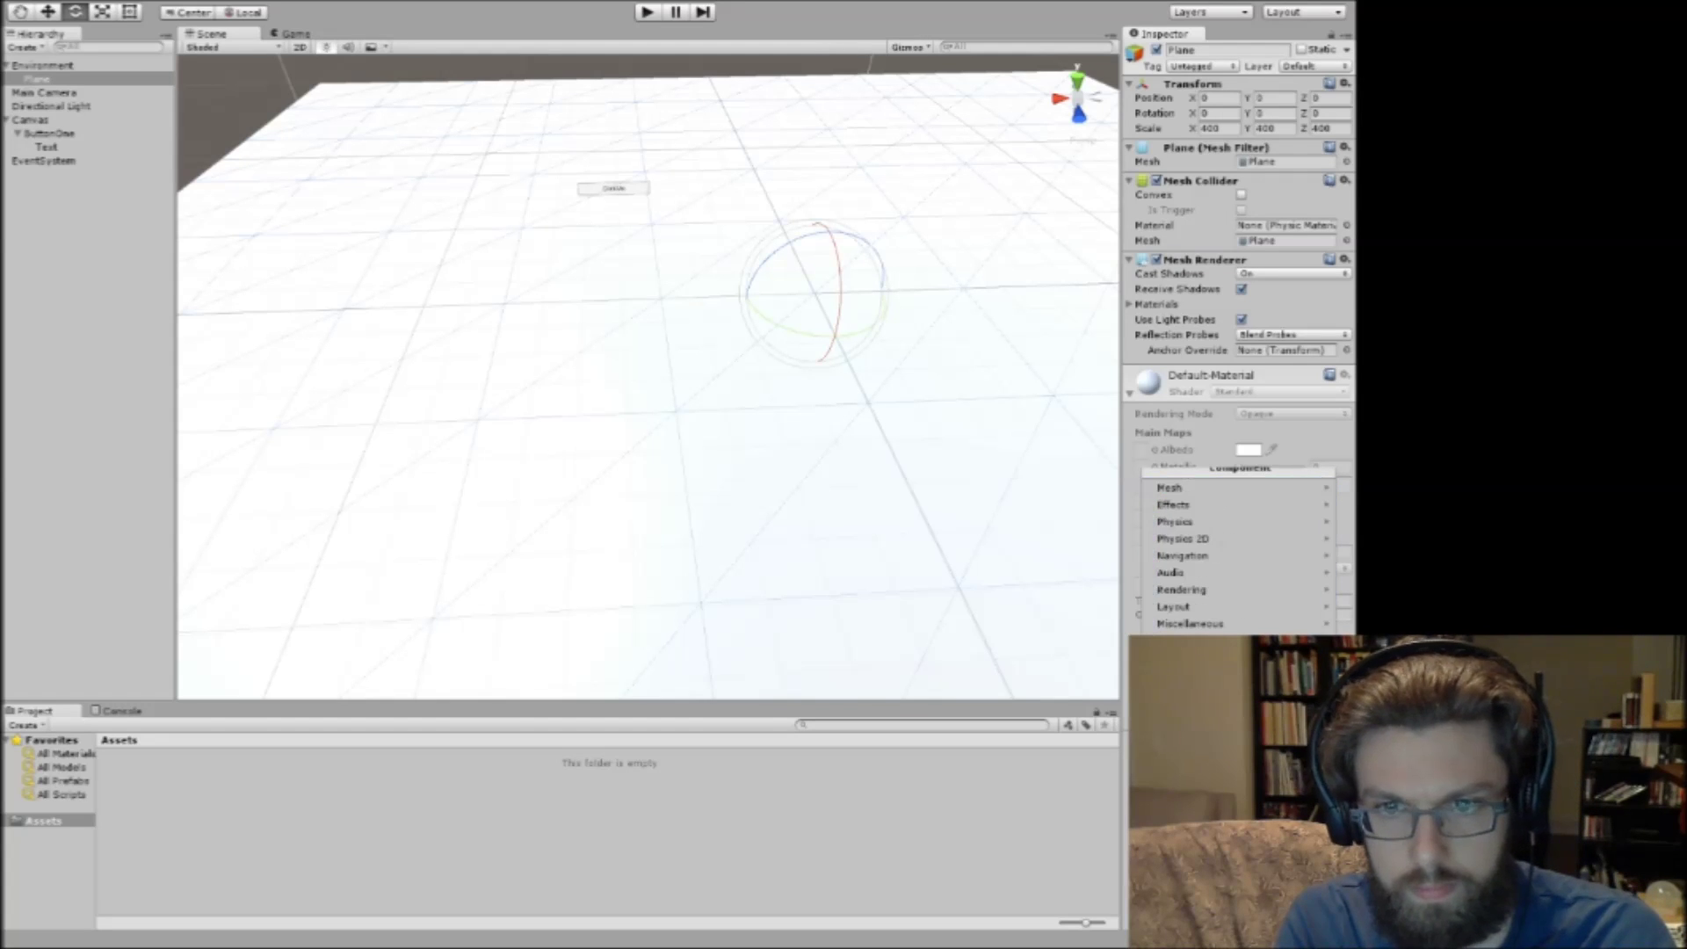
{"action": "left_click", "coordinate": [1237, 488]}
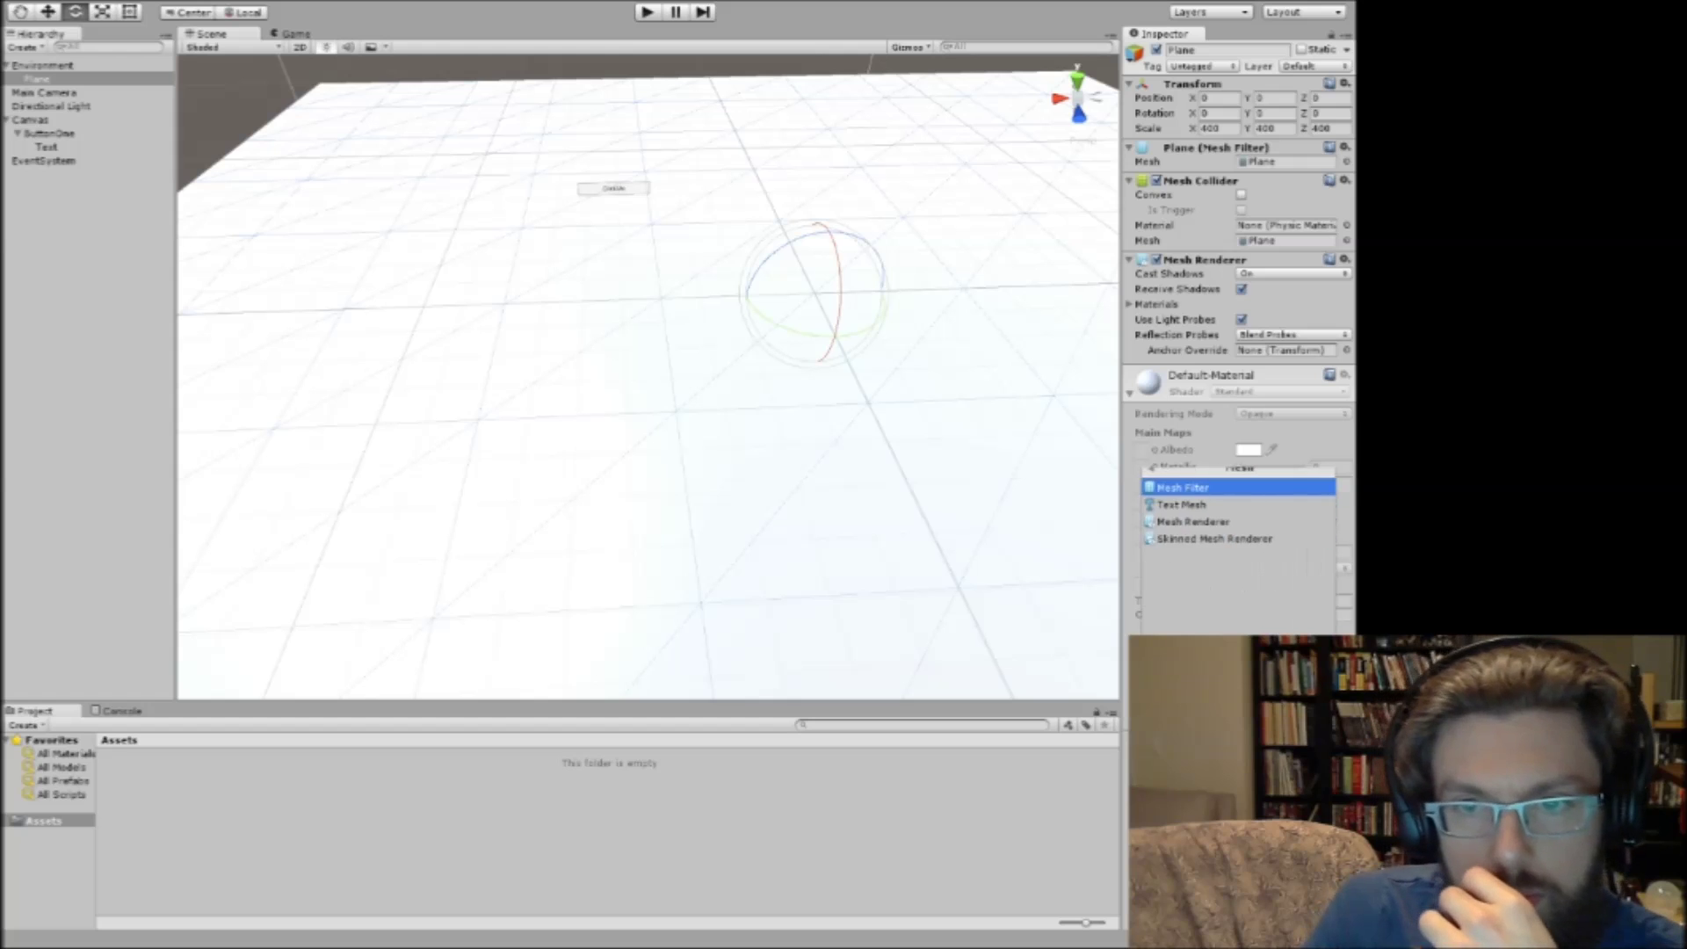
{"action": "left_click", "coordinate": [1237, 470]}
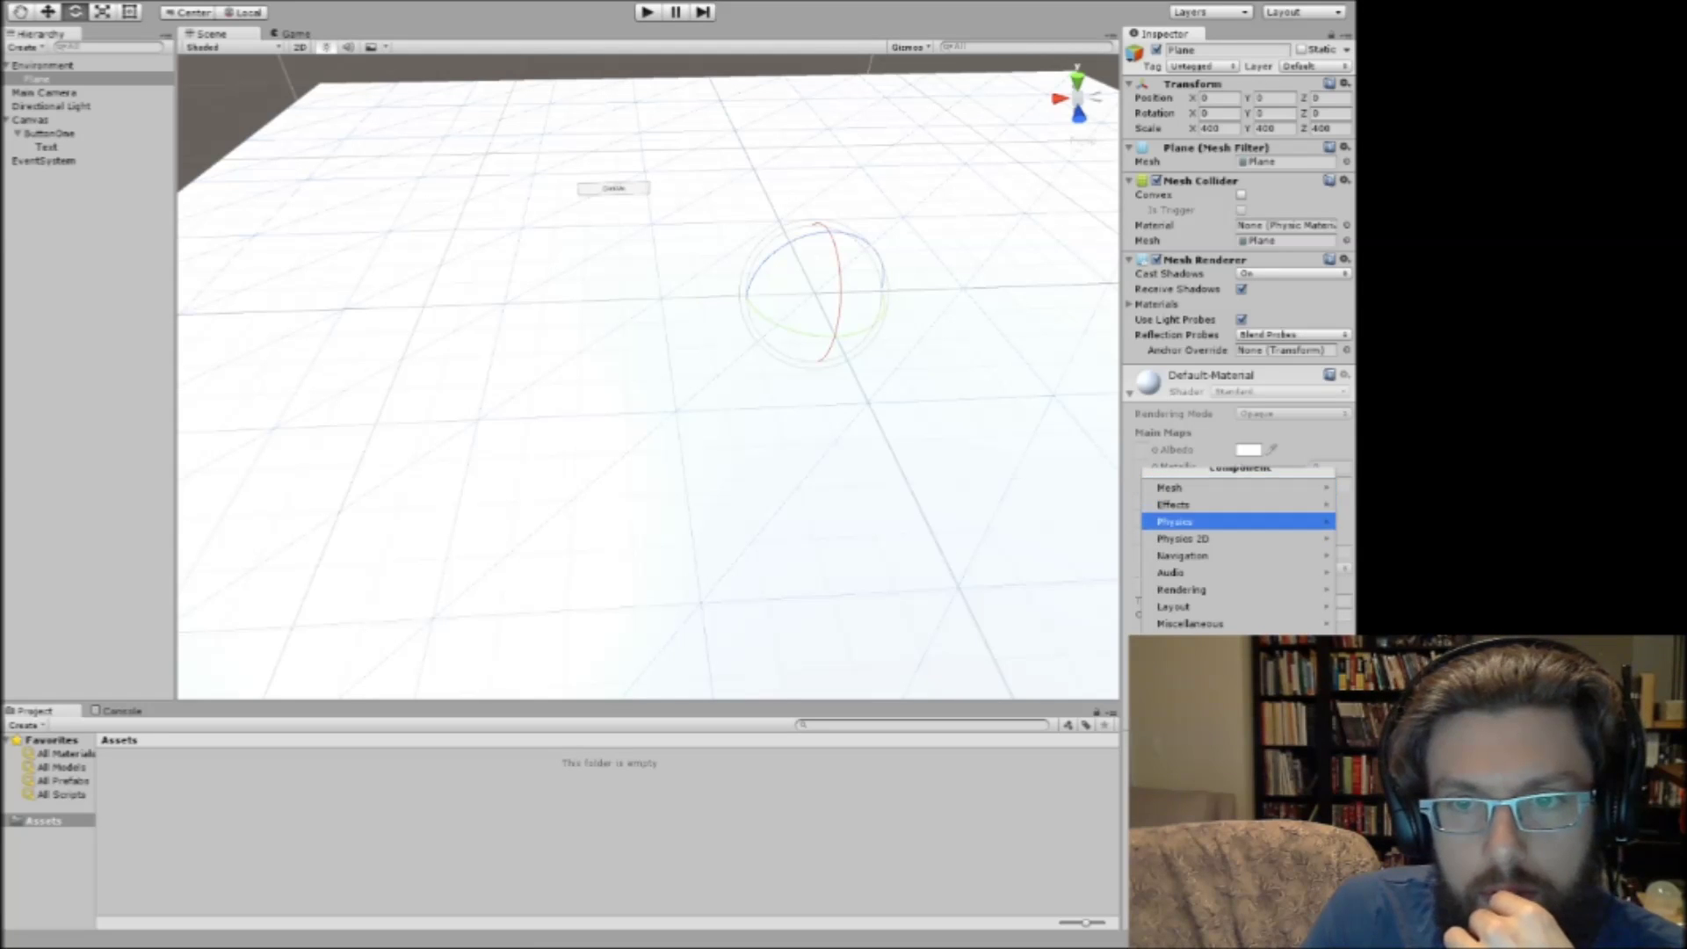
{"action": "left_click", "coordinate": [1188, 382]}
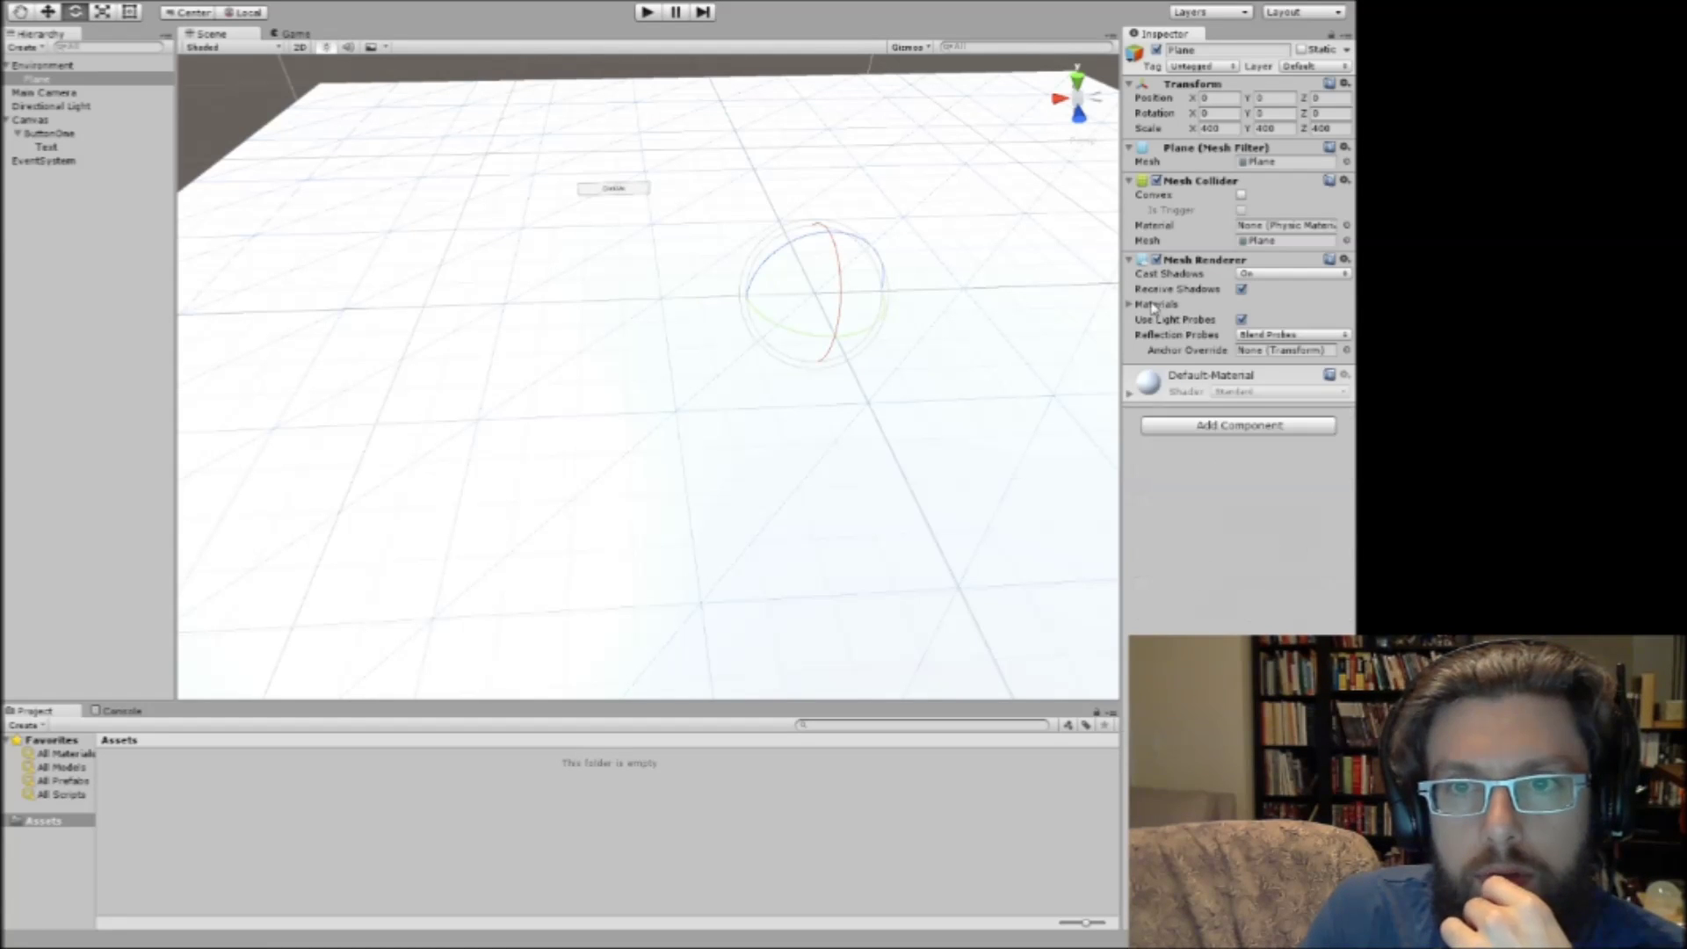
Expand the Materials list of the plane's Mesh Renderer and select its Element 0 entry.
{"action": "left_click", "coordinate": [1129, 305]}
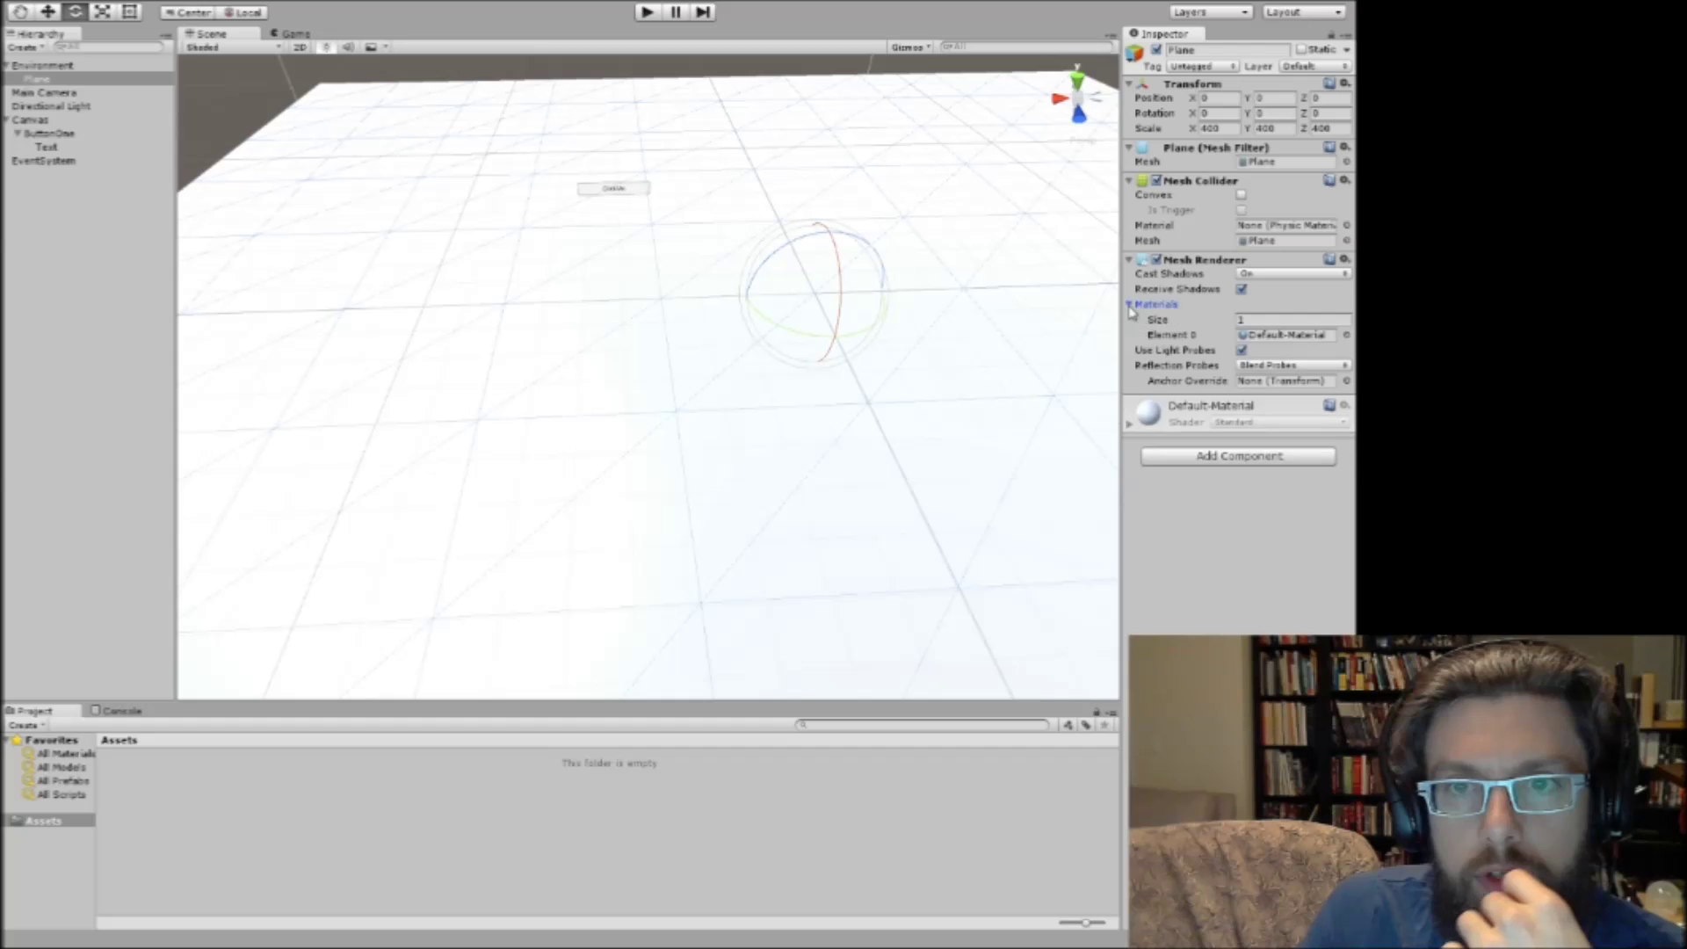
{"action": "left_click", "coordinate": [1279, 338]}
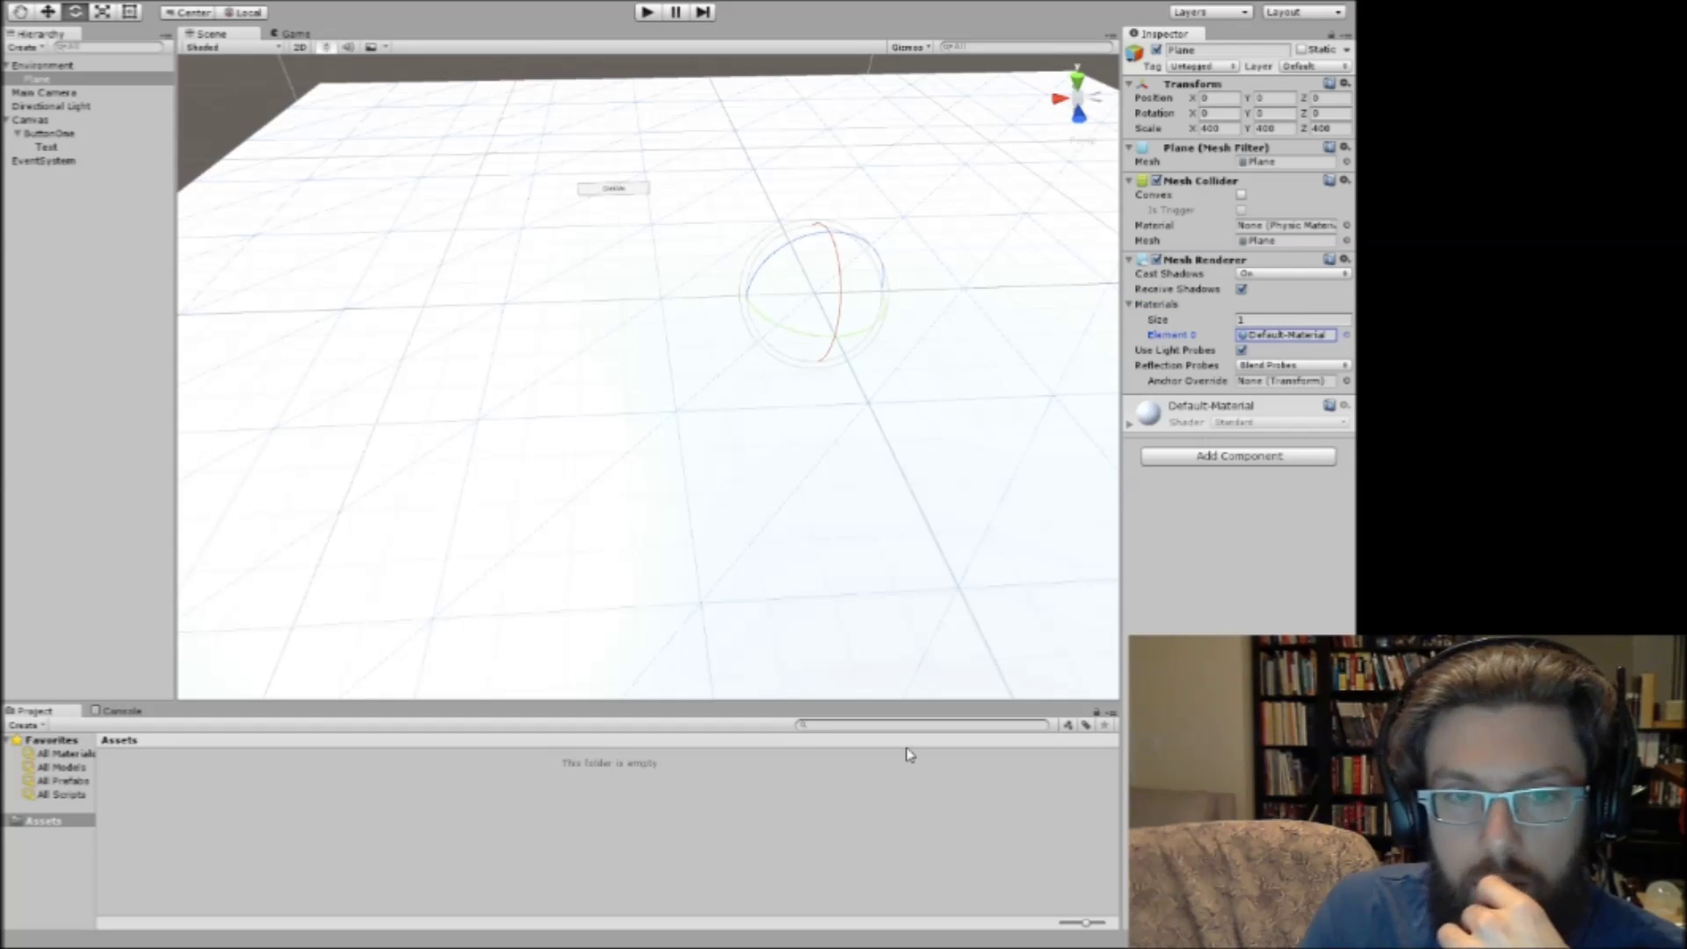
Create a new material in the Assets folder and name it GroundMaterial.
{"action": "right_click", "coordinate": [149, 798]}
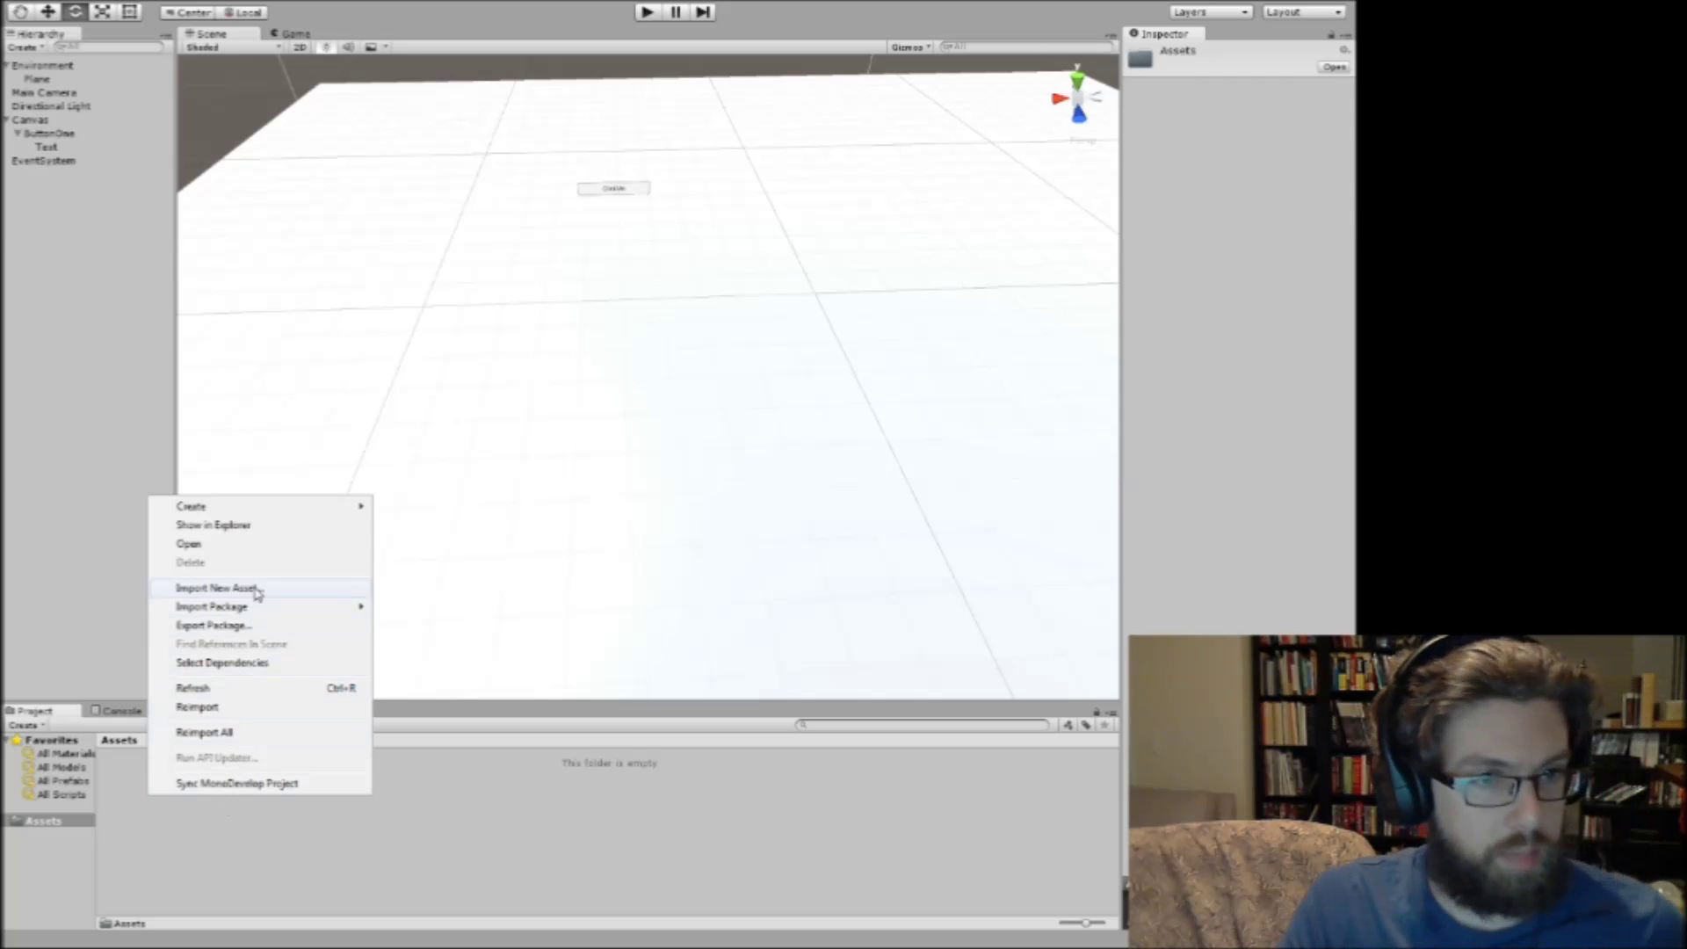
{"action": "mouse_move", "coordinate": [246, 506]}
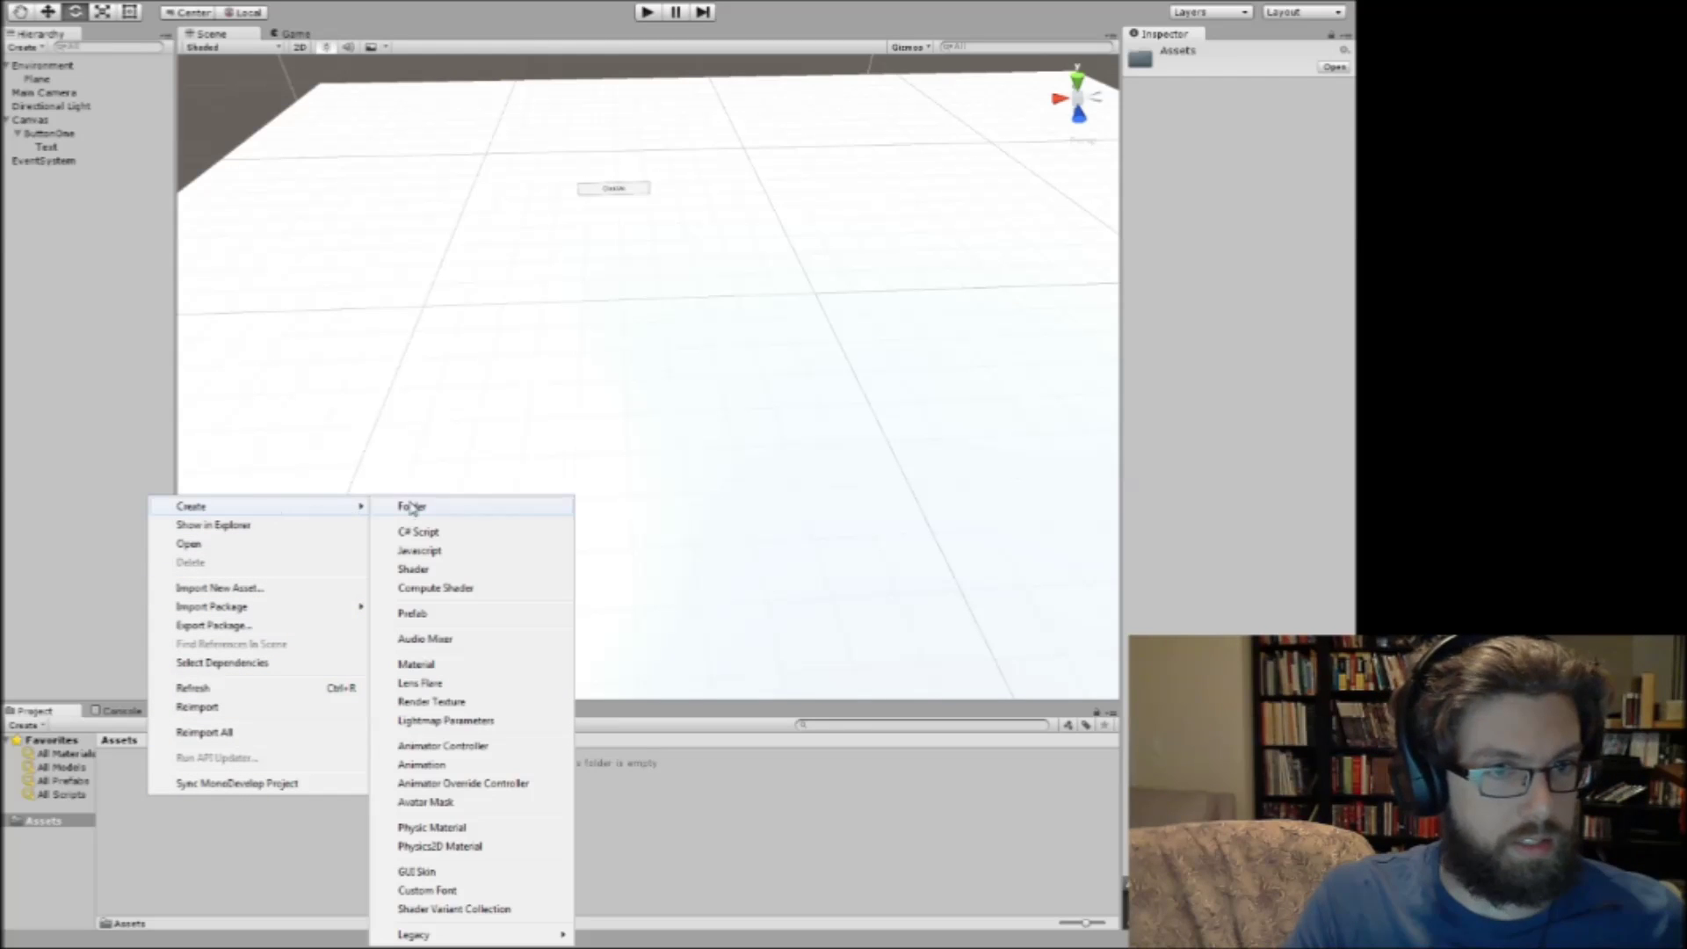
{"action": "left_click", "coordinate": [431, 664]}
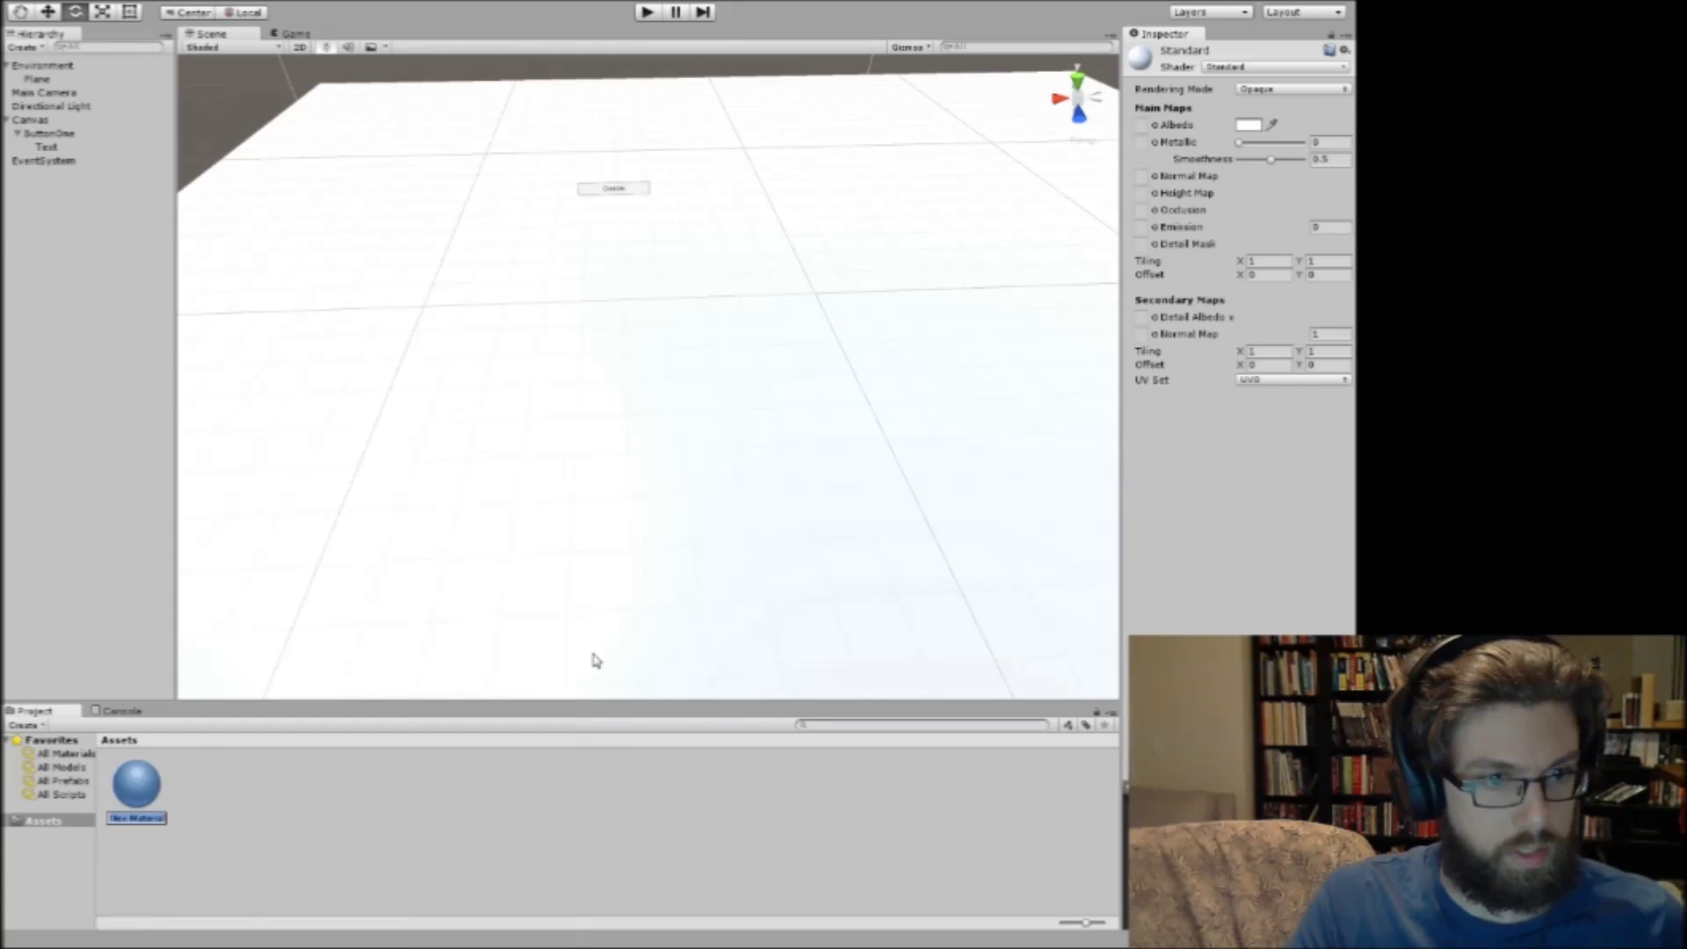
{"action": "type", "text": "GroundMater"}
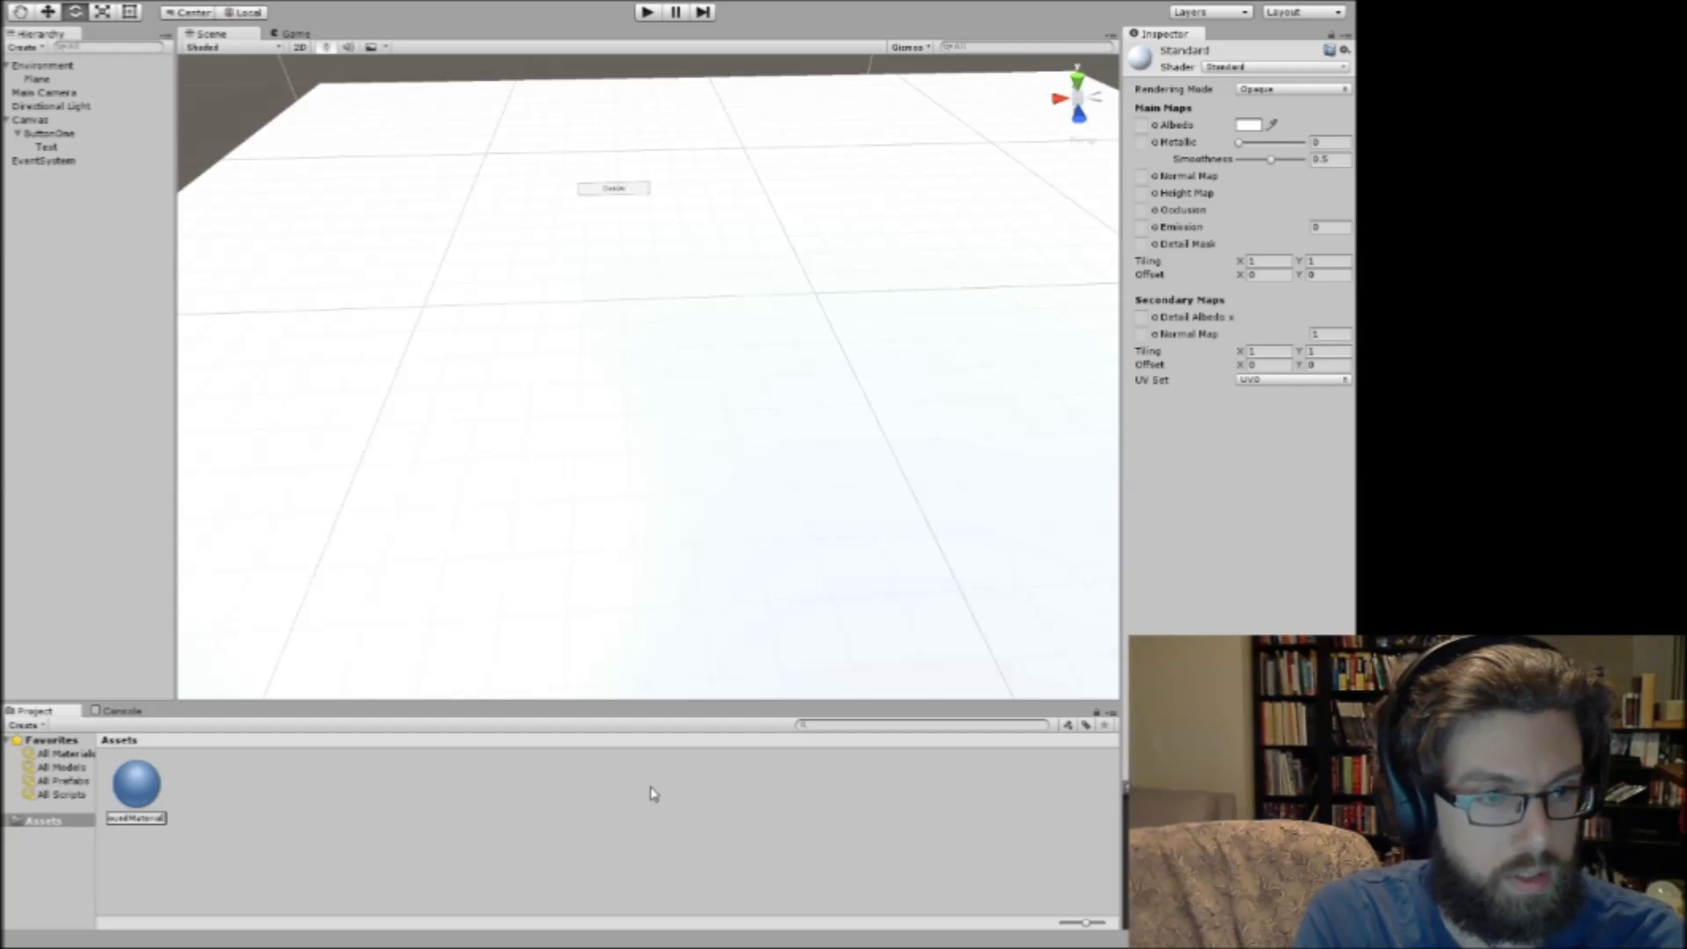
{"action": "key", "text": "Return"}
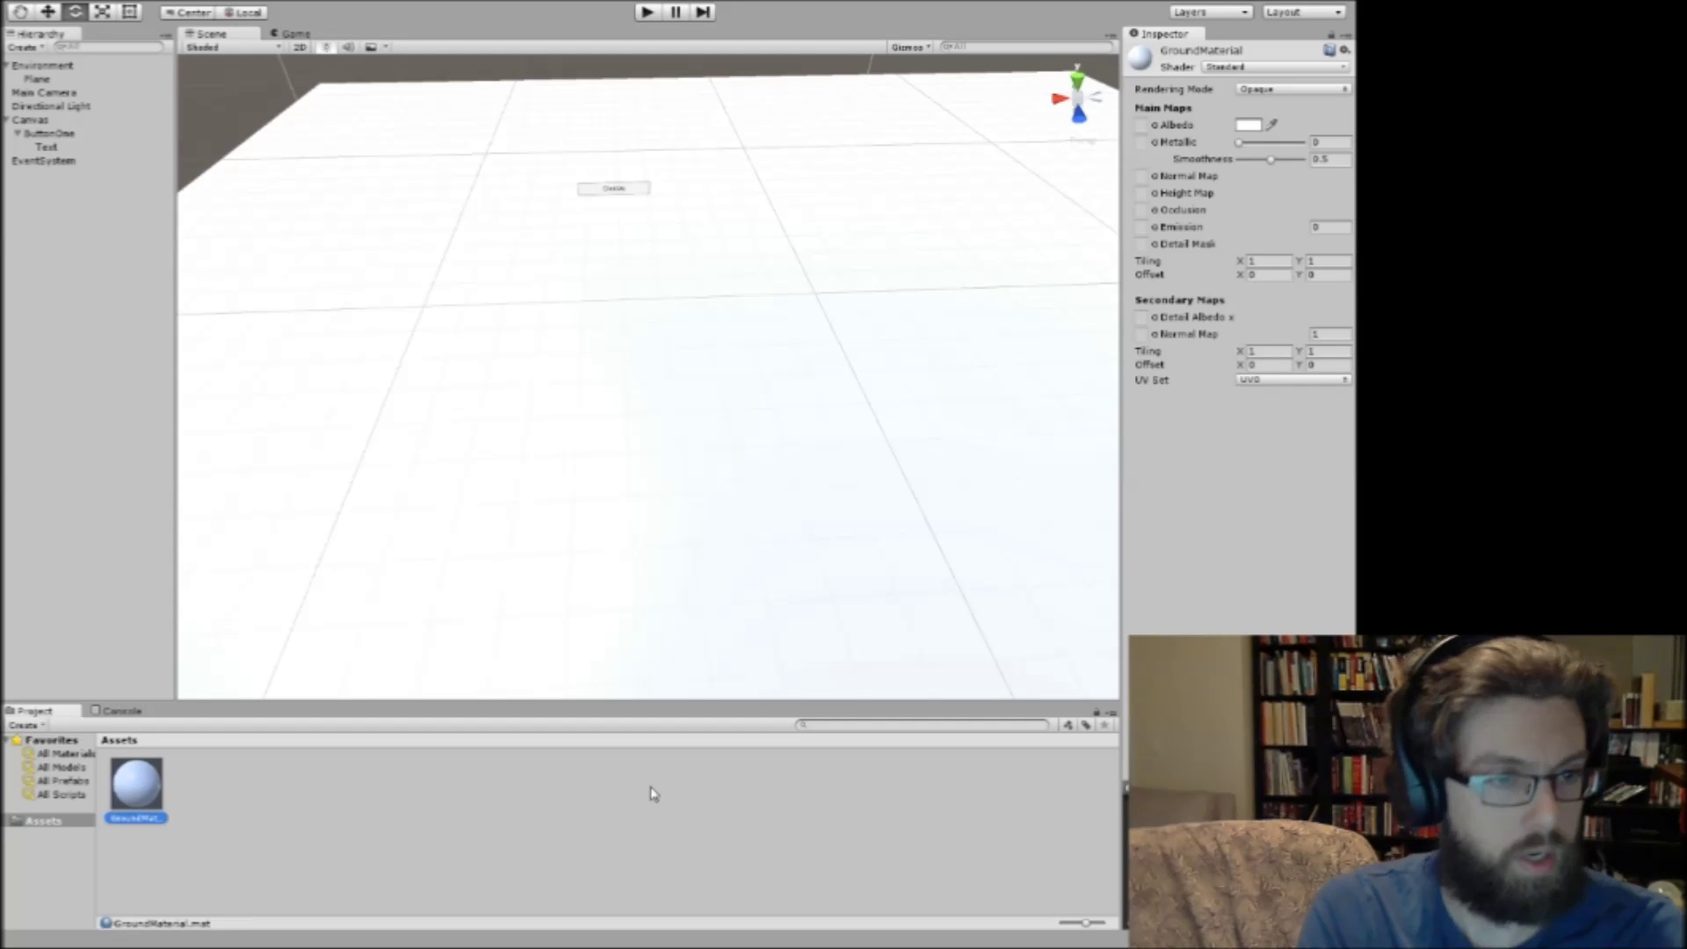
Set GroundMaterial's albedo colour to a dark green, about RGB 0, 135, 46.
{"action": "left_click", "coordinate": [1248, 126]}
{"action": "left_click_drag", "start_coordinate": [55, 46], "coordinate": [134, 49]}
{"action": "left_click_drag", "start_coordinate": [152, 114], "coordinate": [134, 88]}
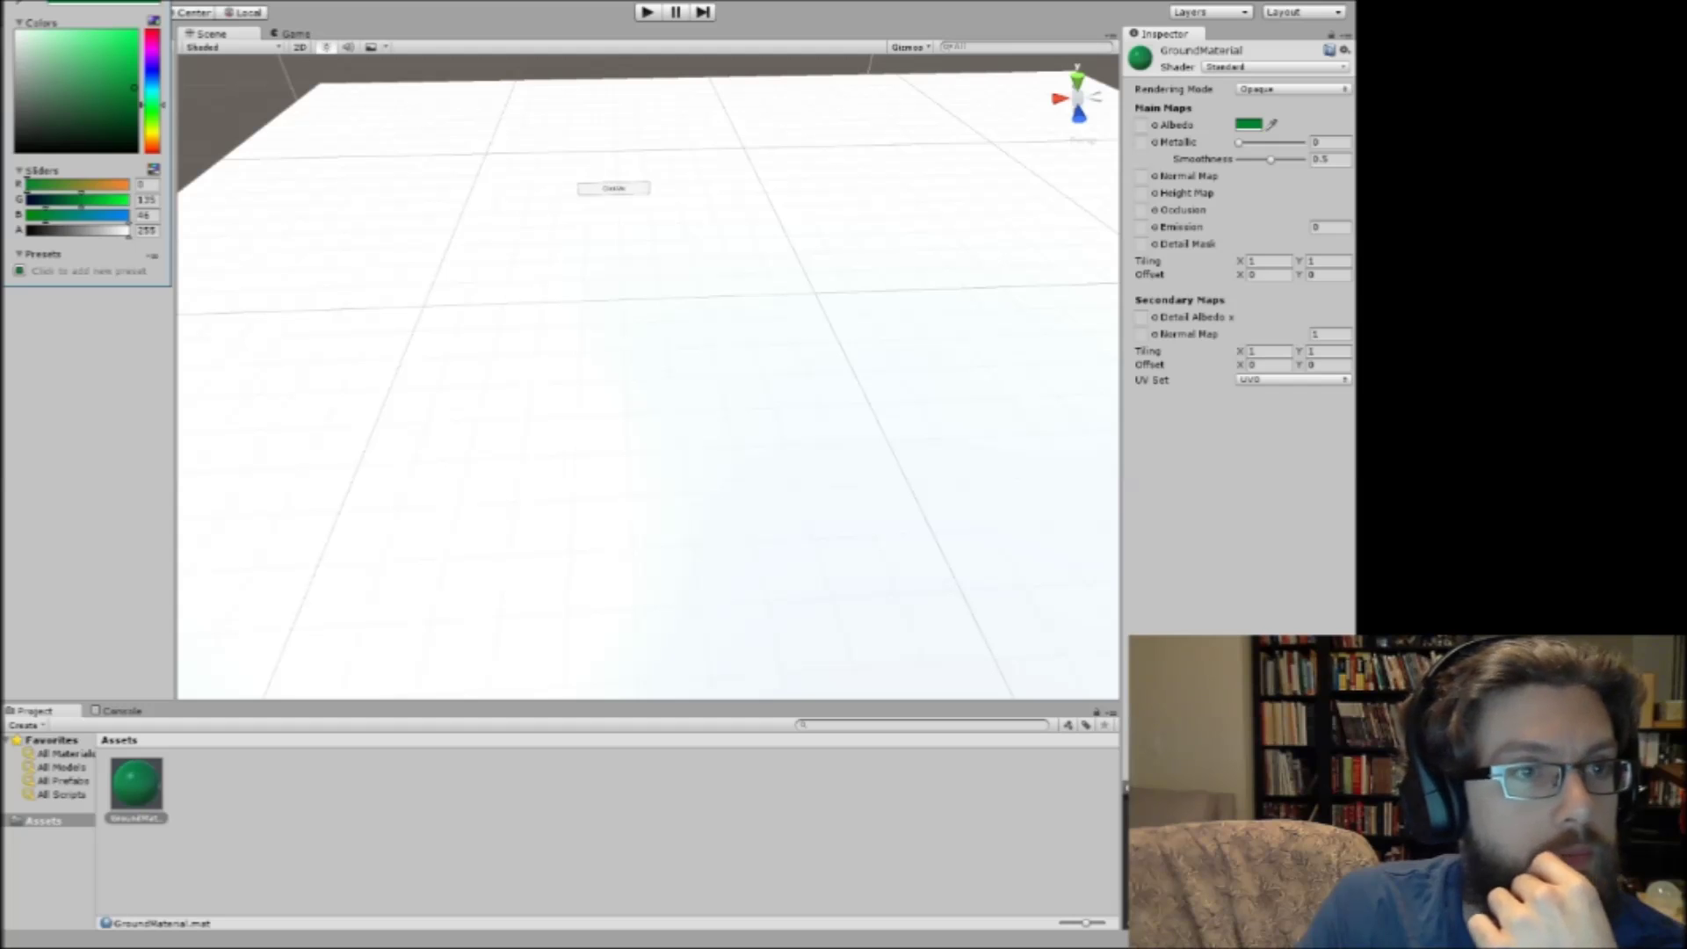
{"action": "left_click", "coordinate": [1143, 137]}
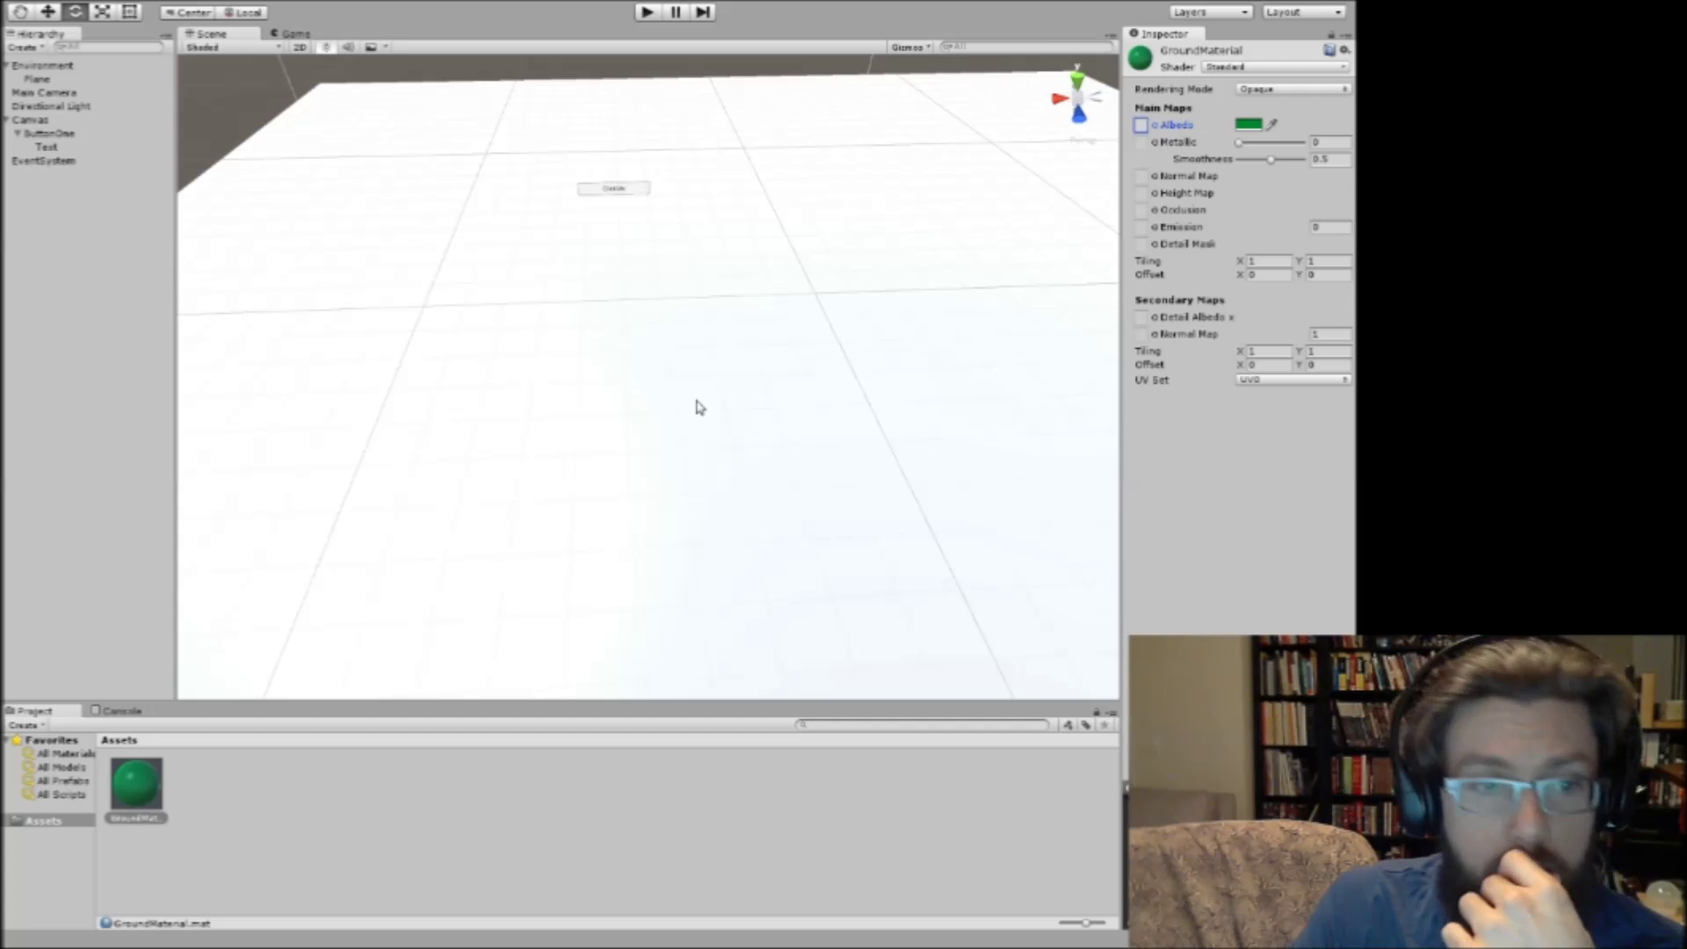
Assign GroundMaterial to Element 0 of the plane's Mesh Renderer materials.
{"action": "left_click", "coordinate": [37, 79]}
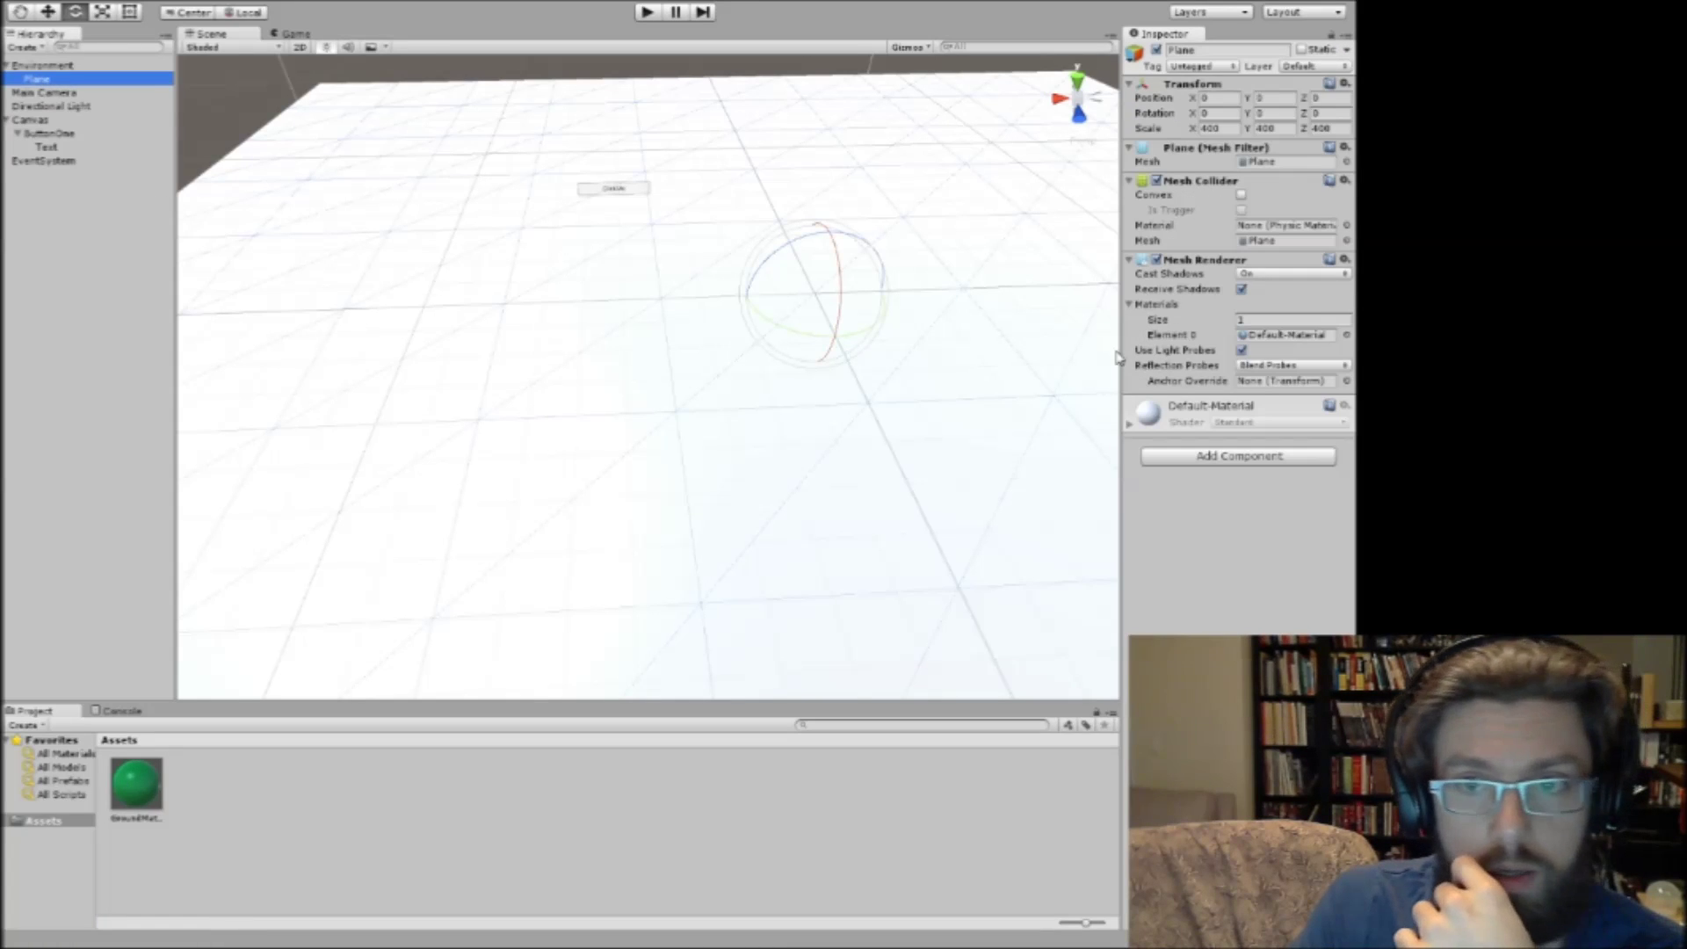
{"action": "left_click", "coordinate": [1269, 335]}
{"action": "left_click_drag", "start_coordinate": [136, 783], "coordinate": [1260, 343]}
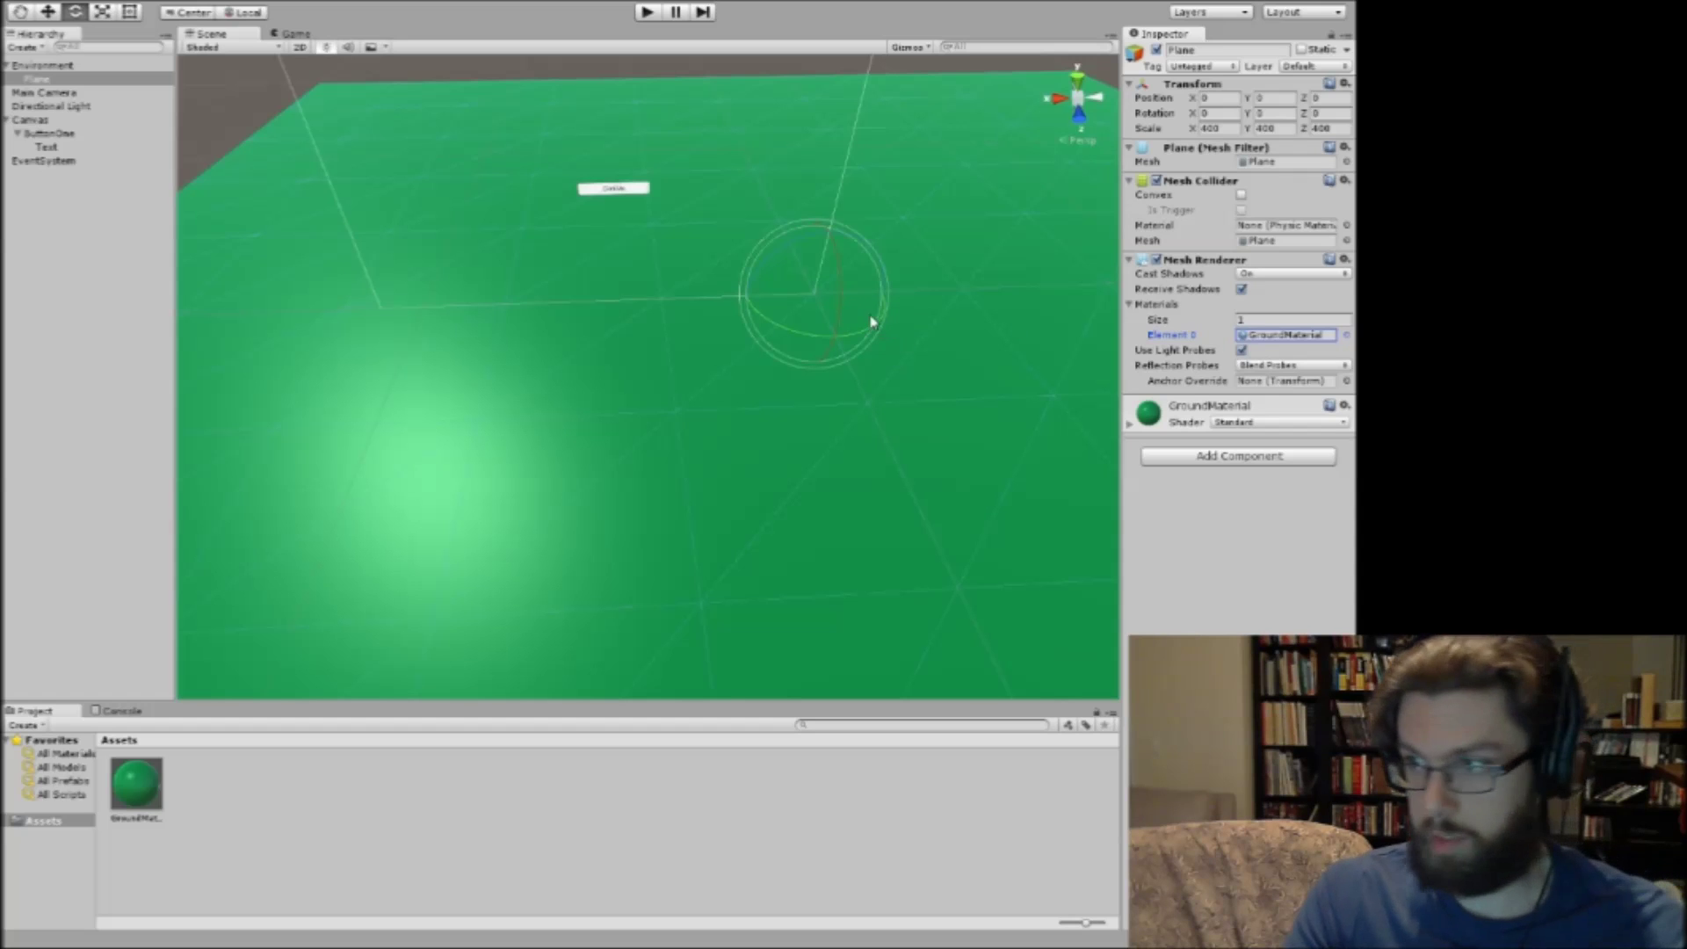
Set GroundMaterial's albedo colour to a darker green, about RGB 0, 64, 22.
{"action": "left_click", "coordinate": [132, 790]}
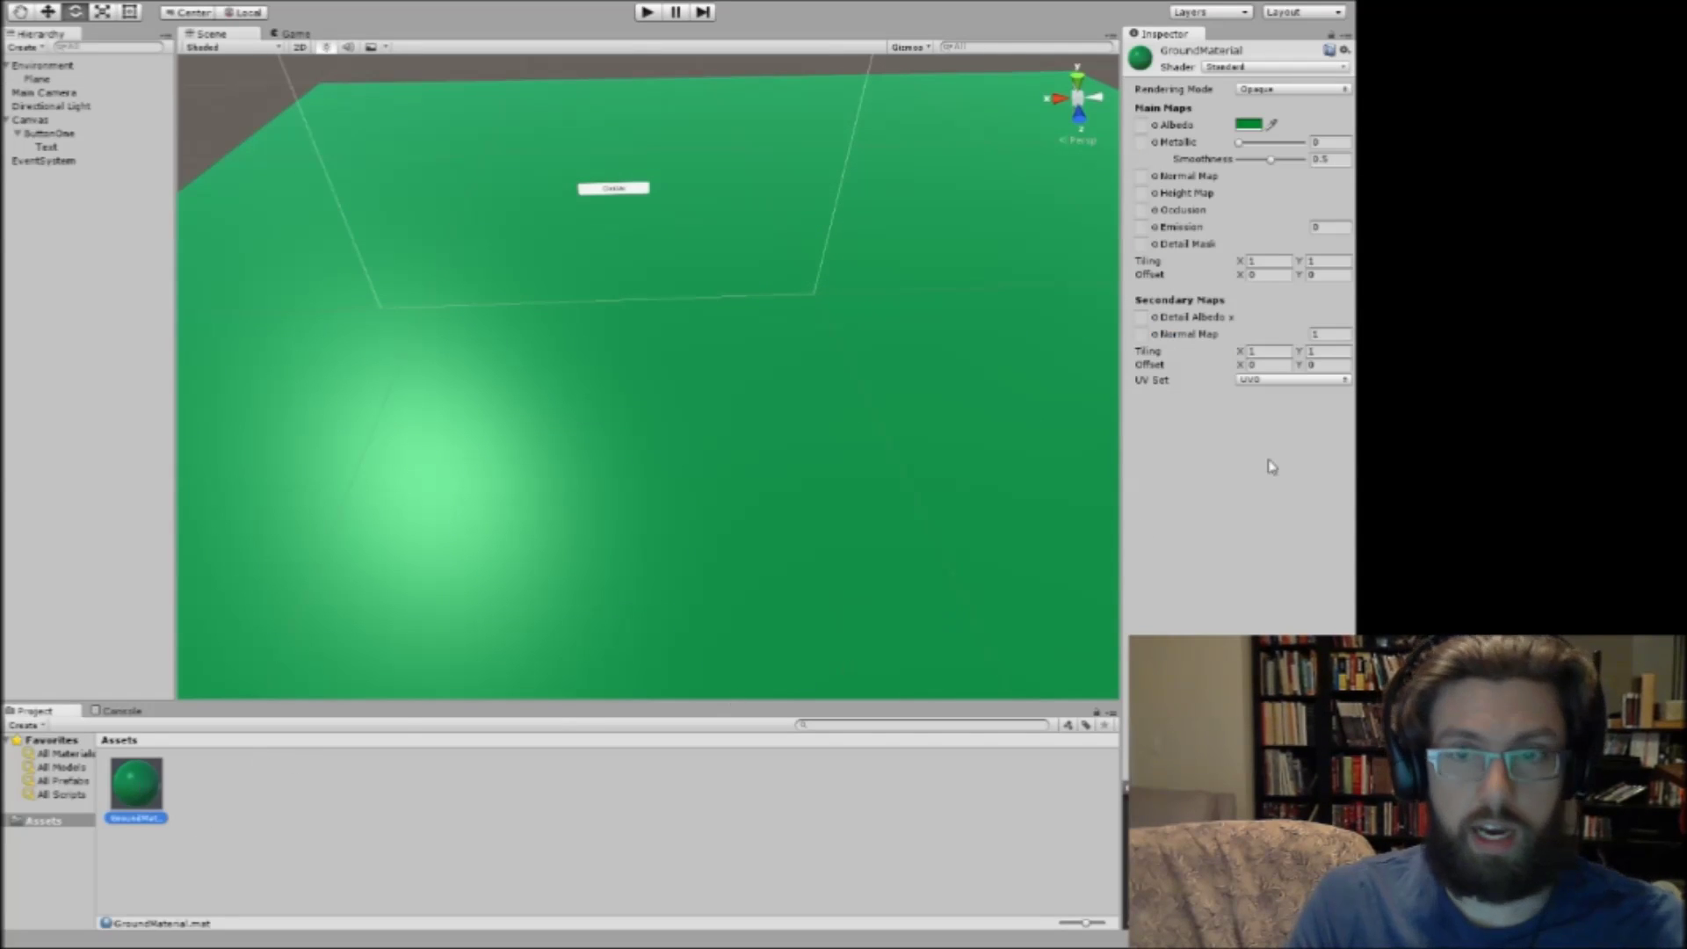
{"action": "left_click", "coordinate": [1249, 124]}
{"action": "left_click_drag", "start_coordinate": [134, 88], "coordinate": [120, 113]}
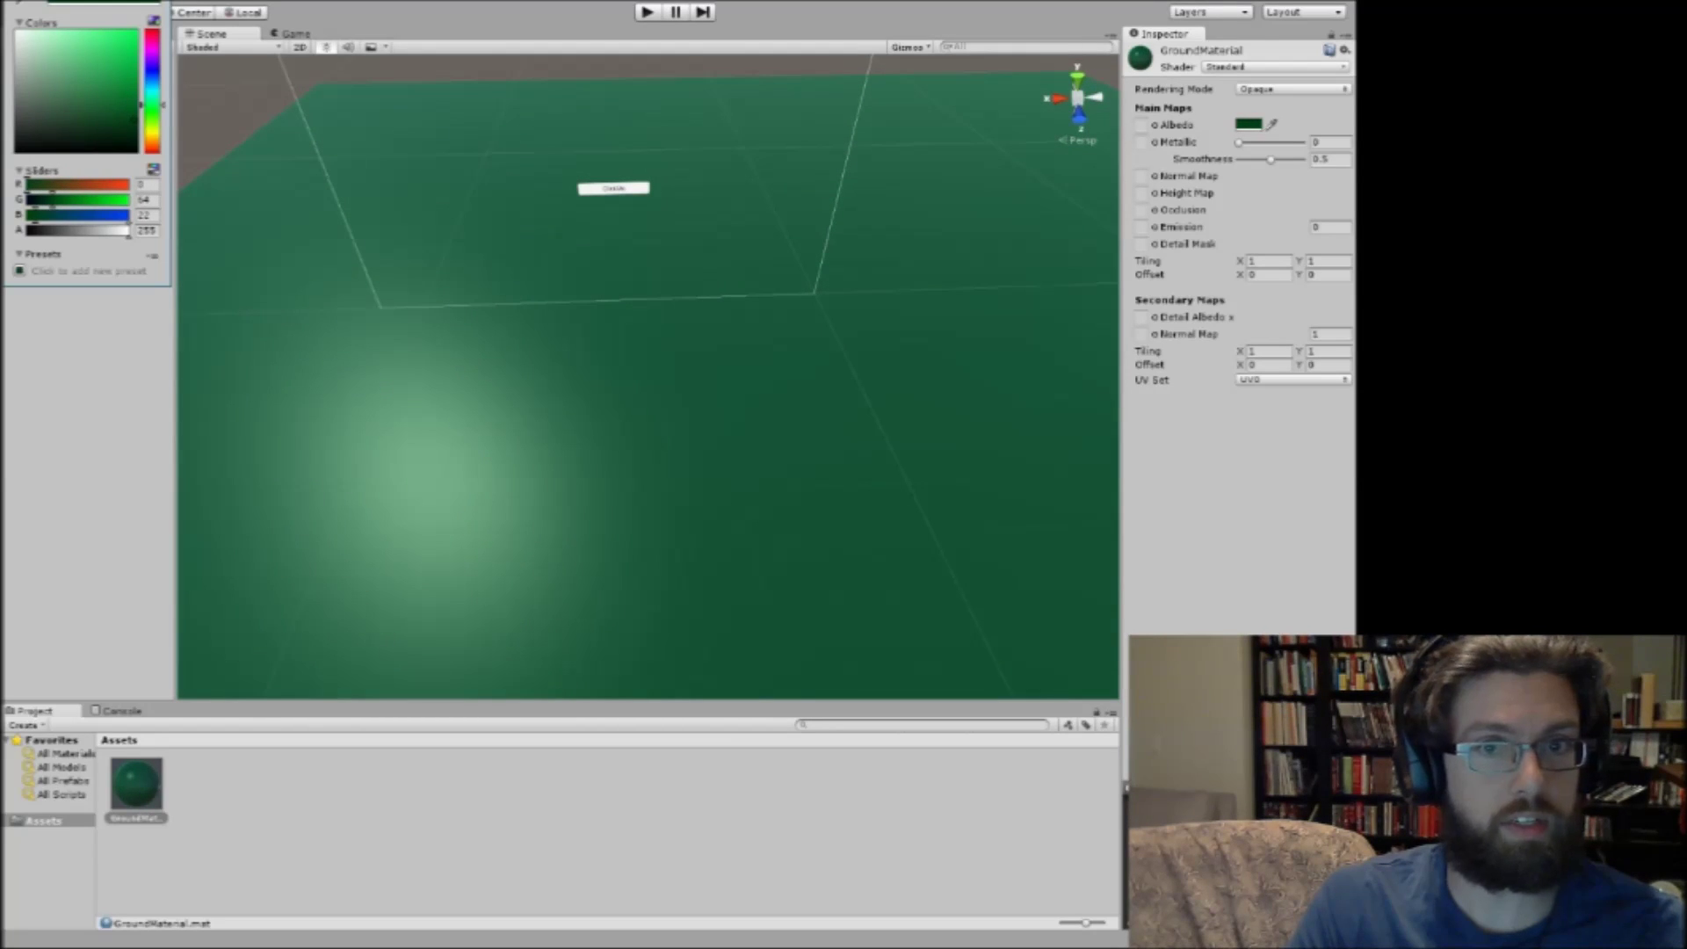
{"action": "left_click", "coordinate": [157, 1]}
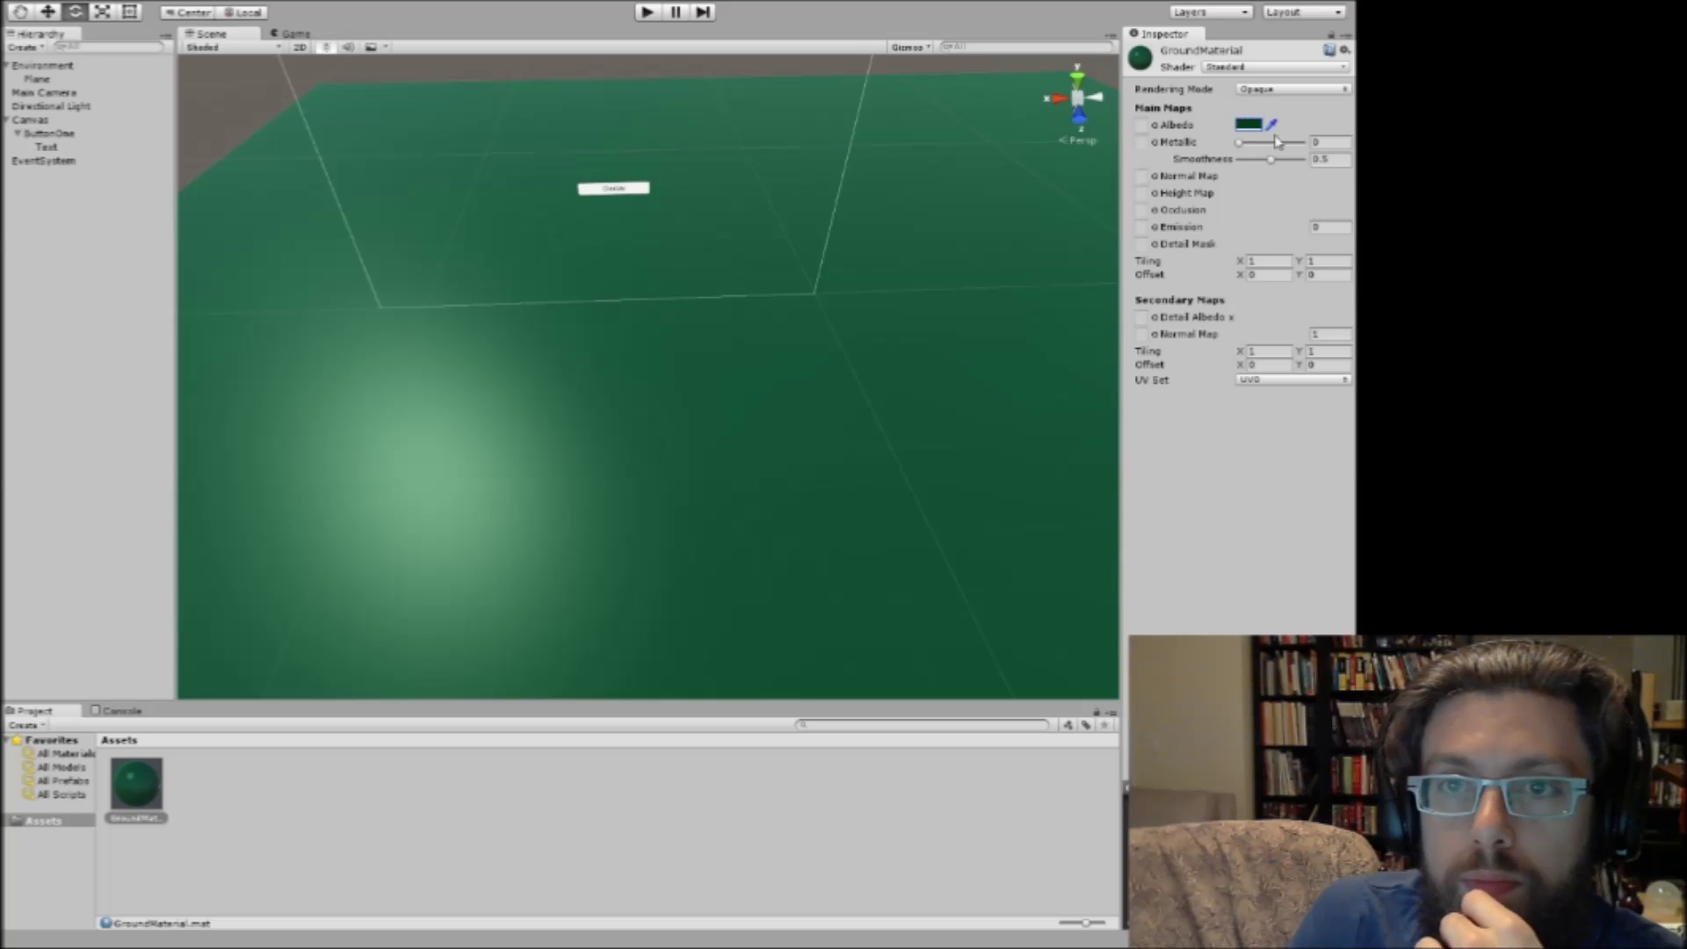
Set GroundMaterial's Metallic value to 0.5.
{"action": "left_click_drag", "start_coordinate": [1241, 144], "coordinate": [1276, 145]}
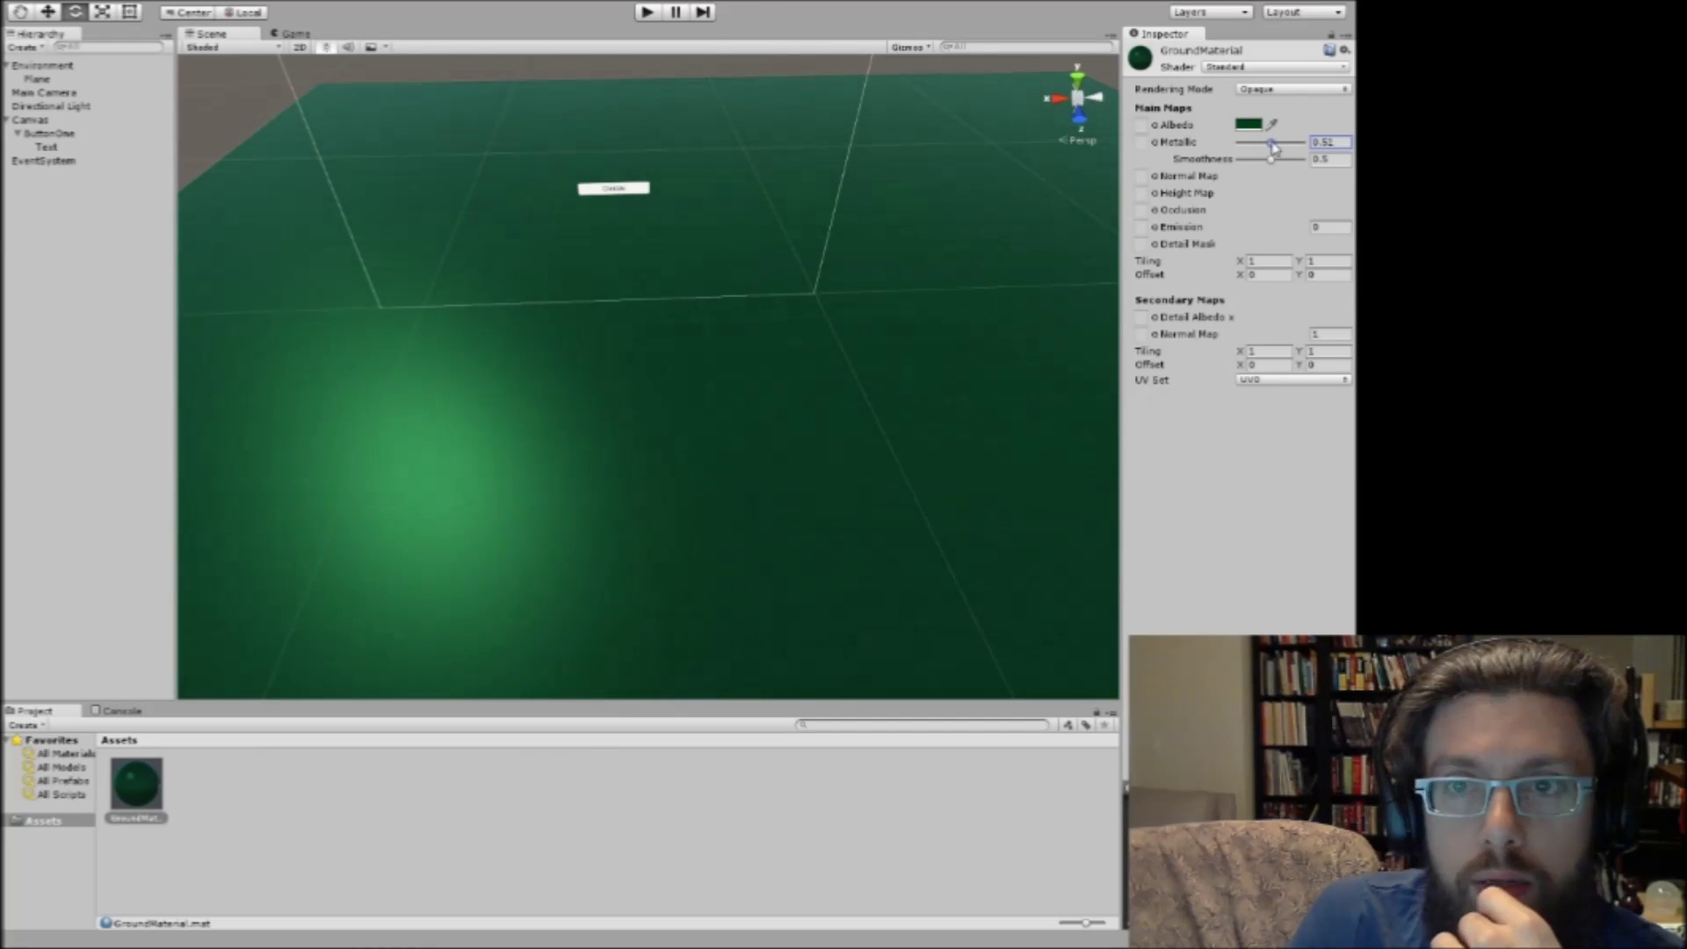
{"action": "left_click", "coordinate": [1329, 142]}
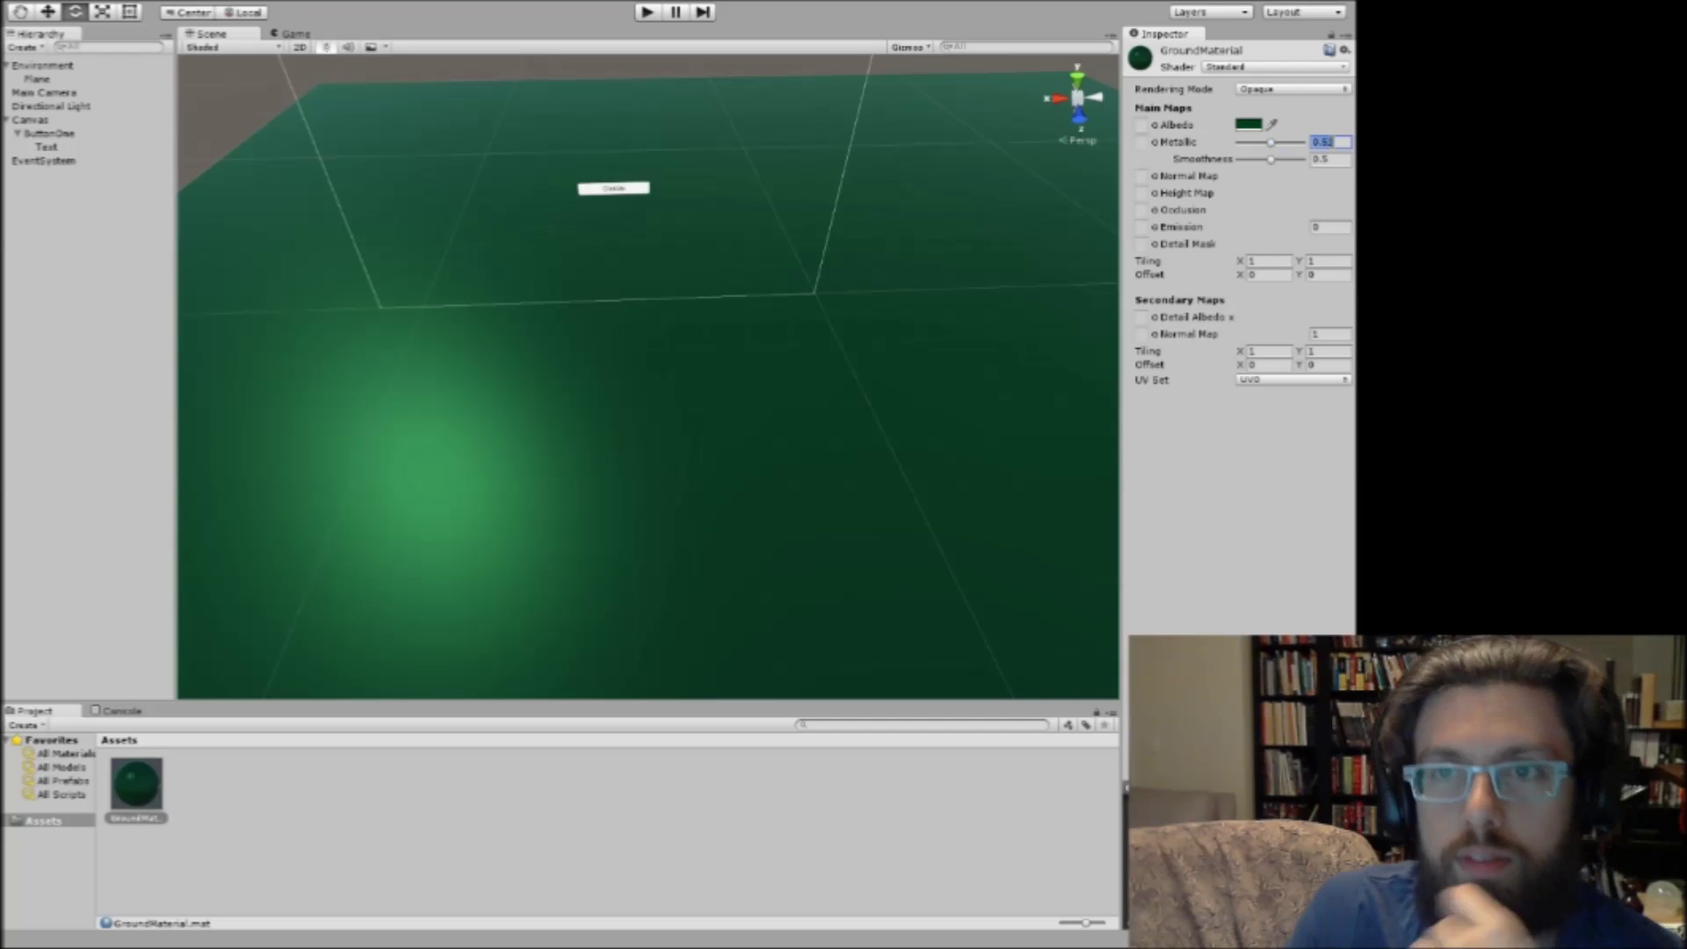
{"action": "type", "text": "0.5"}
{"action": "left_click_drag", "start_coordinate": [765, 308], "coordinate": [630, 225], "text": "alt"}
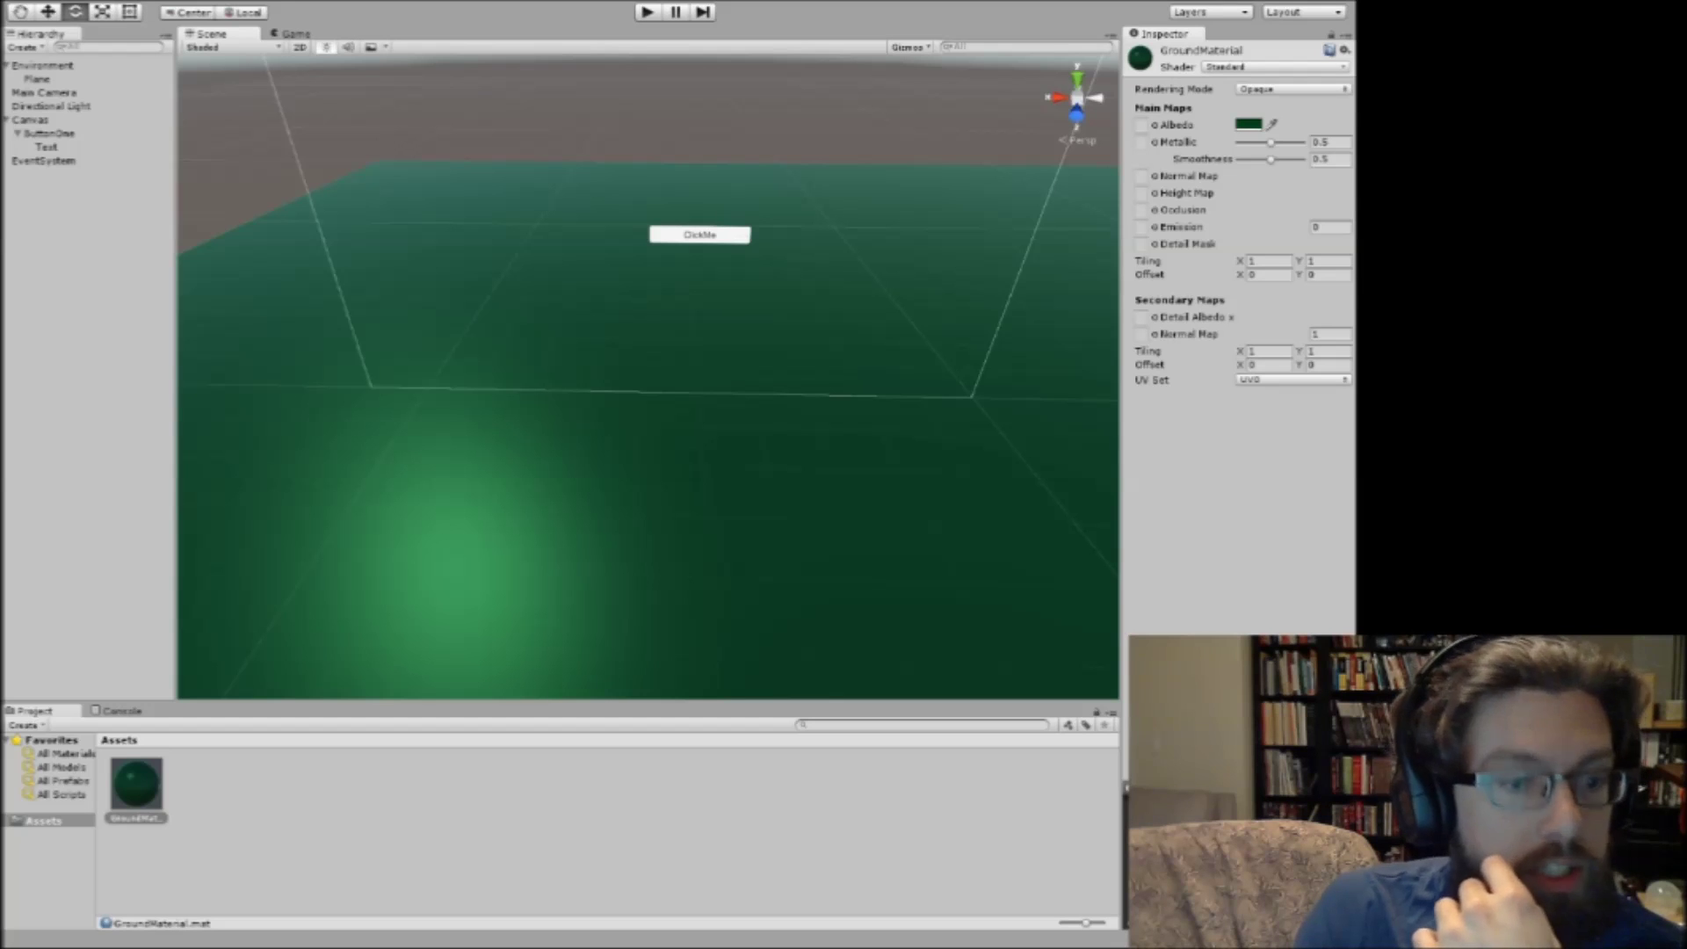
Switch to the browser and search the web for "unity camera scene speed" in a new tab.
{"action": "key", "text": "alt+Tab"}
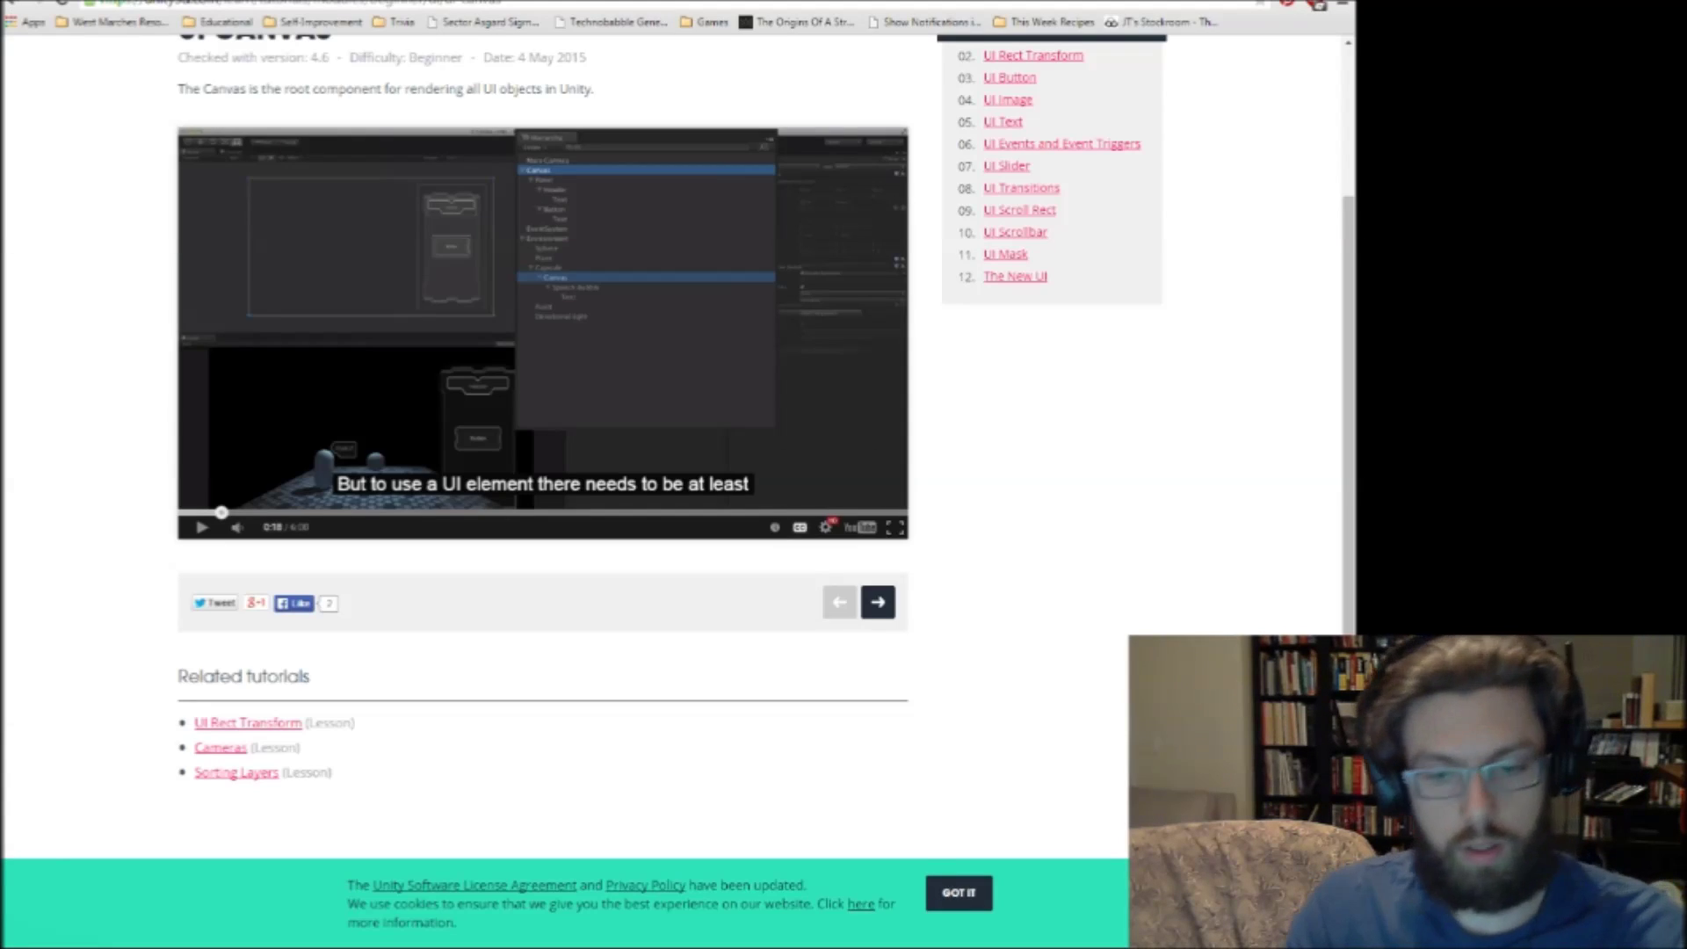
{"action": "key", "text": "ctrl+t"}
{"action": "type", "text": "unity"}
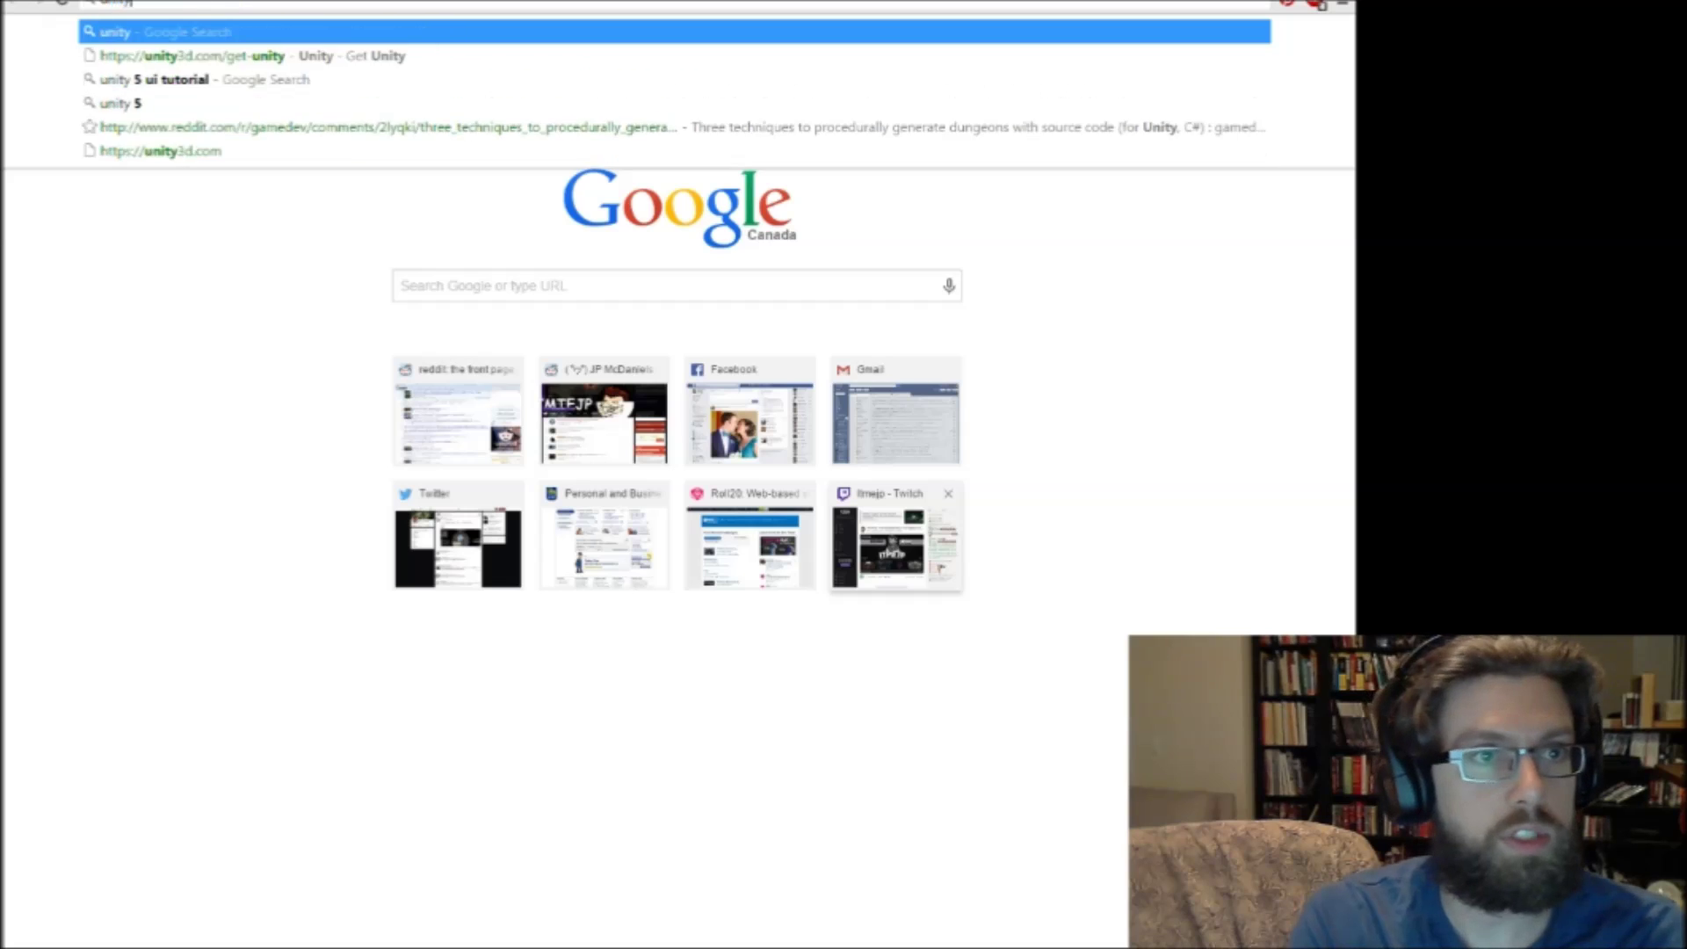
{"action": "type", "text": " camera scene"}
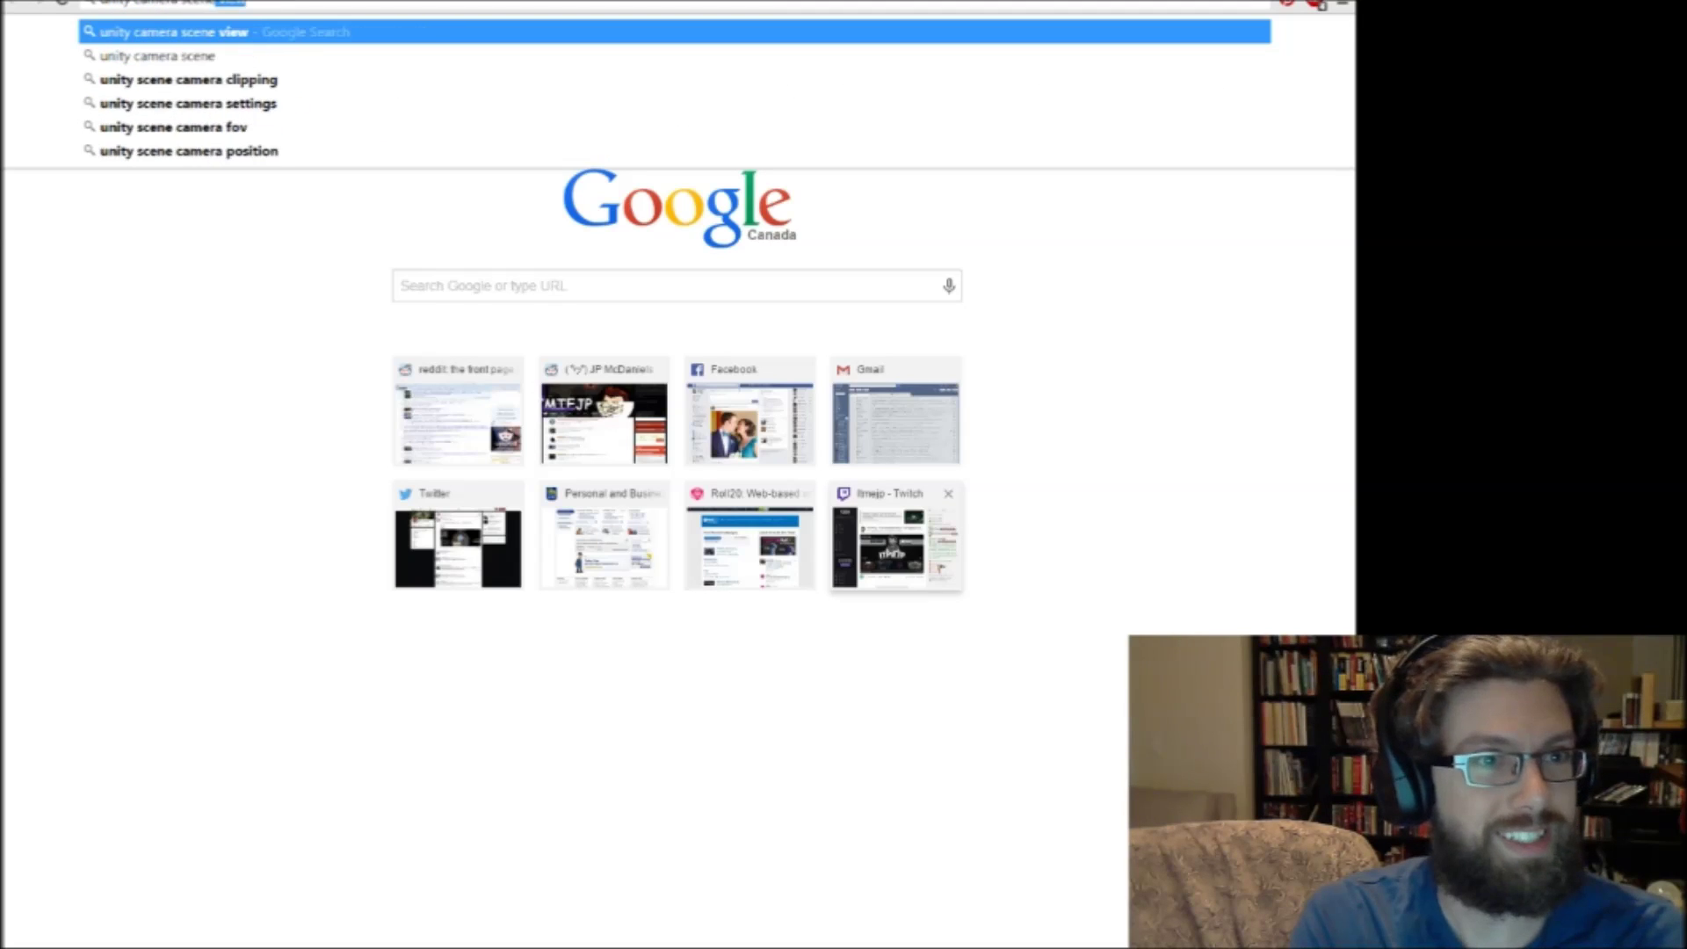
{"action": "type", "text": " speed"}
{"action": "key", "text": "Return"}
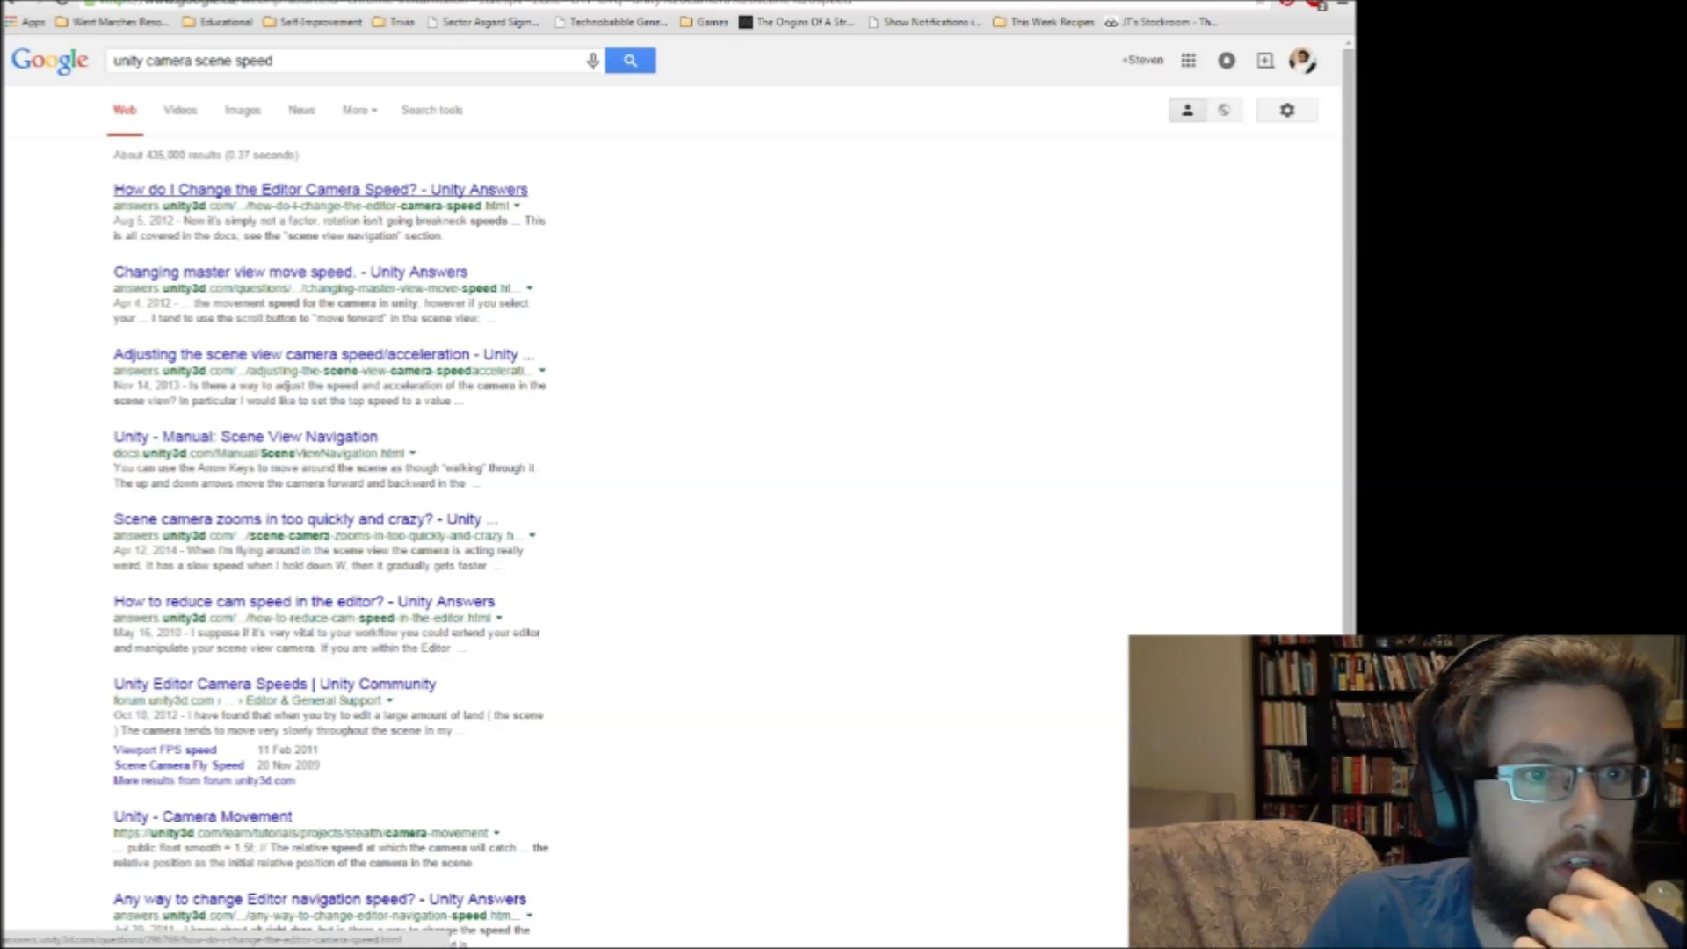
Read the Unity Answers question about changing the editor camera speed and follow the docs link in its accepted answer.
{"action": "left_click", "coordinate": [321, 189]}
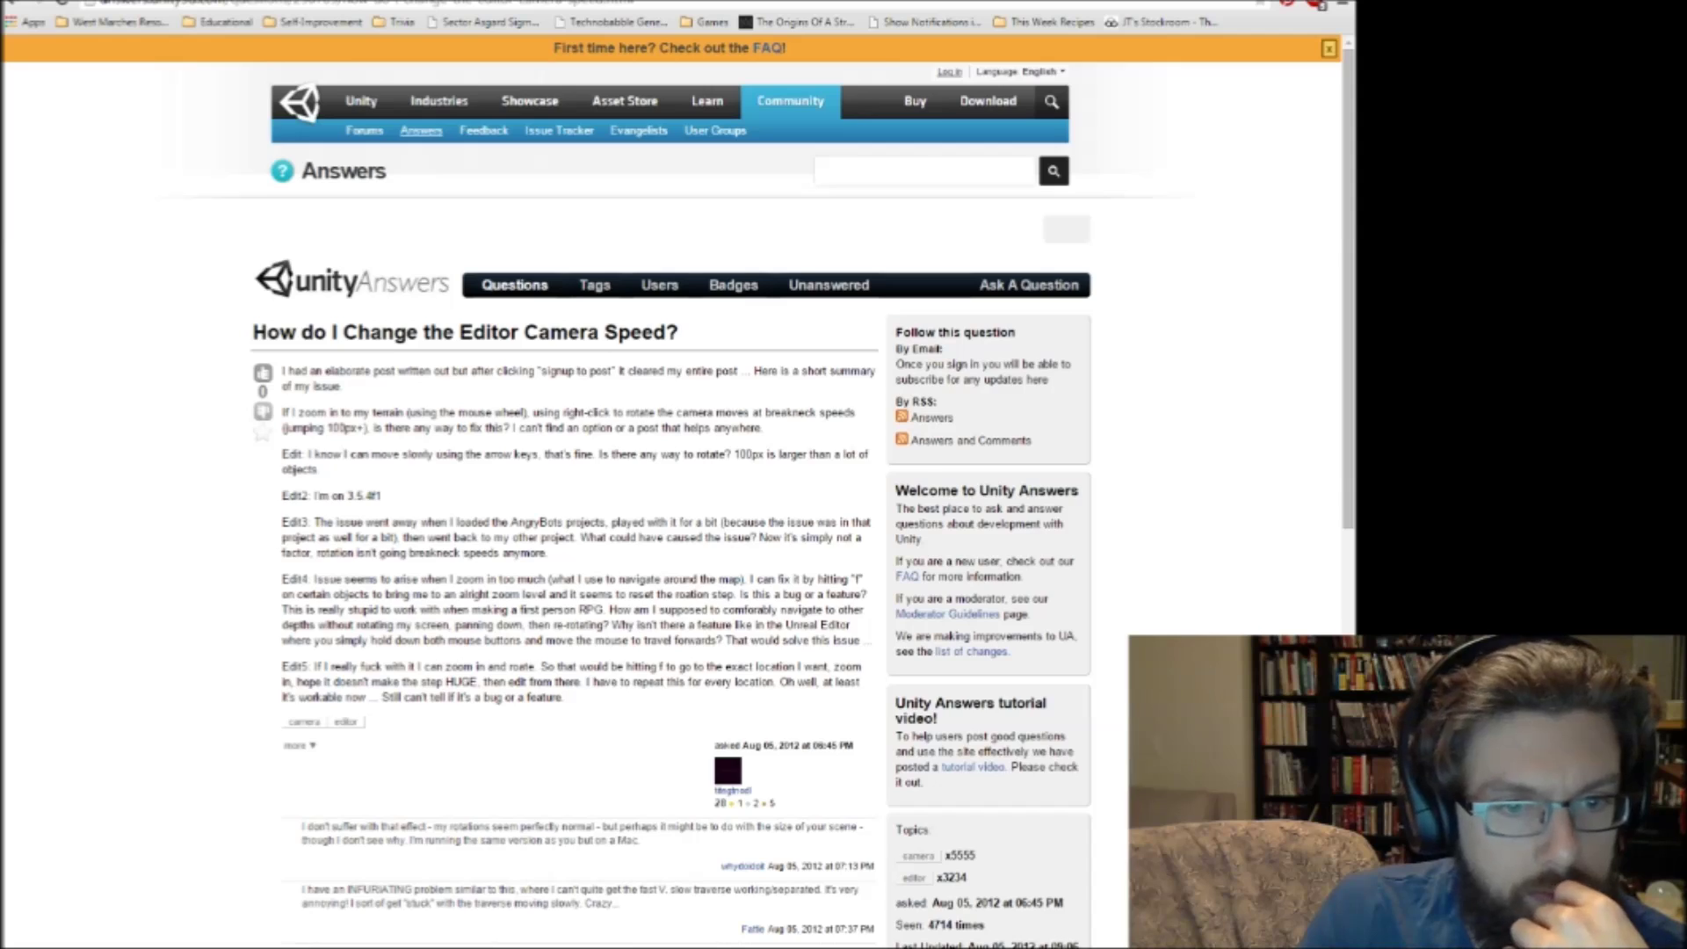
{"action": "scroll", "coordinate": [668, 492], "scroll_direction": "down", "scroll_amount": 6}
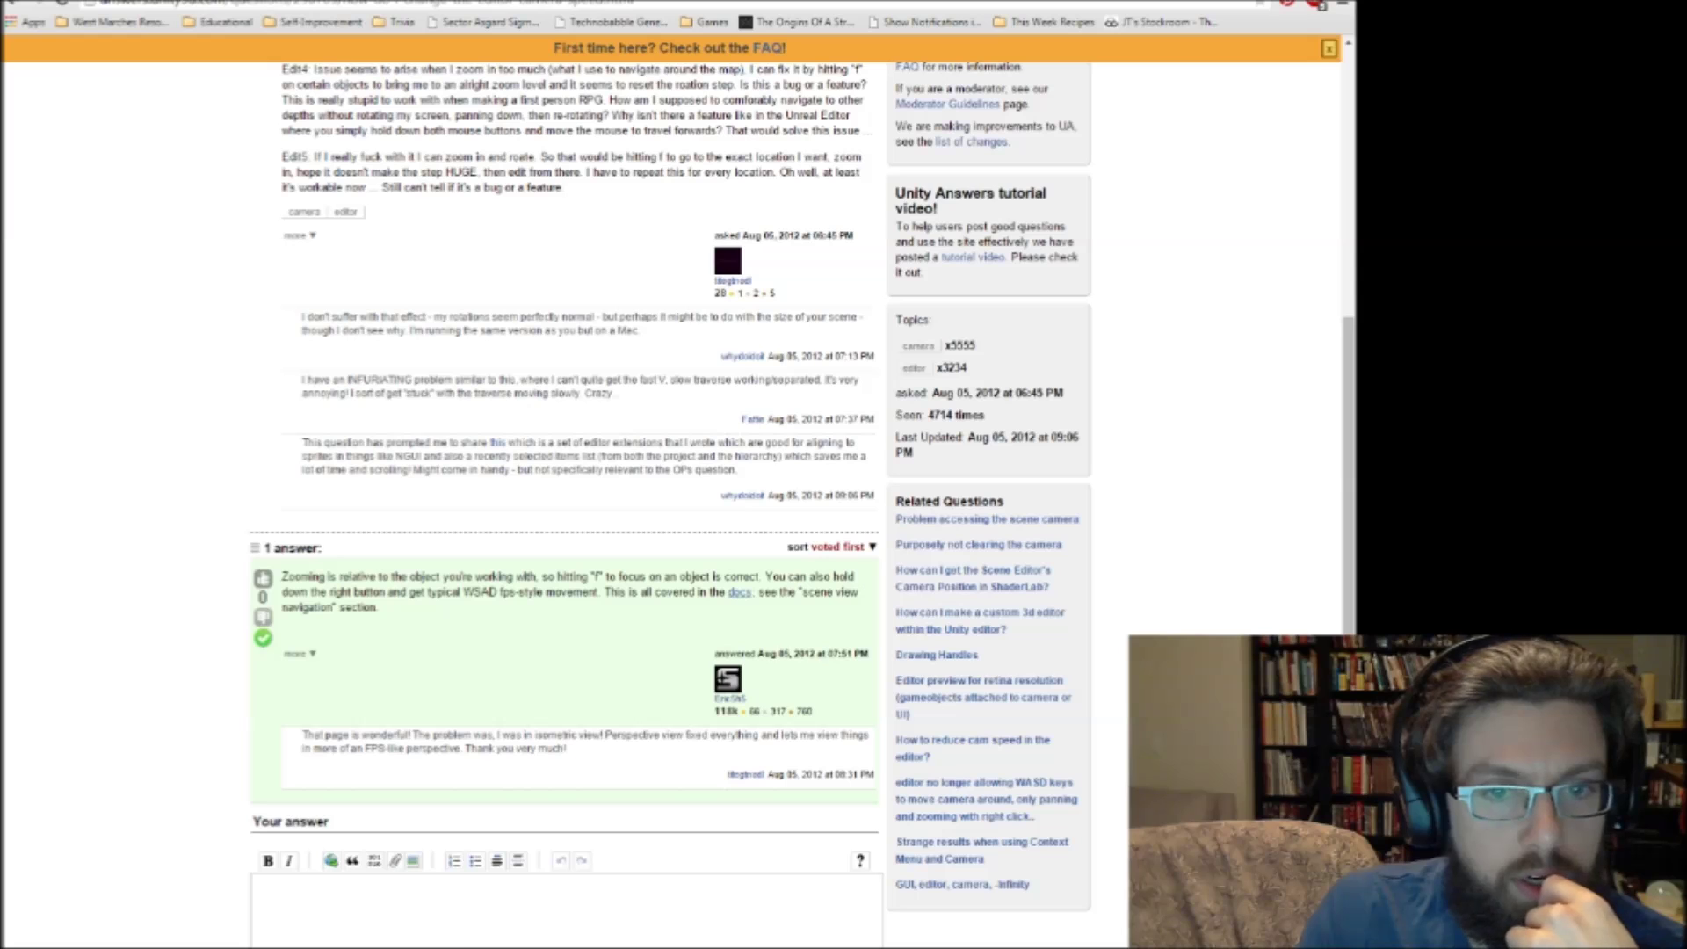
{"action": "left_click", "coordinate": [739, 592]}
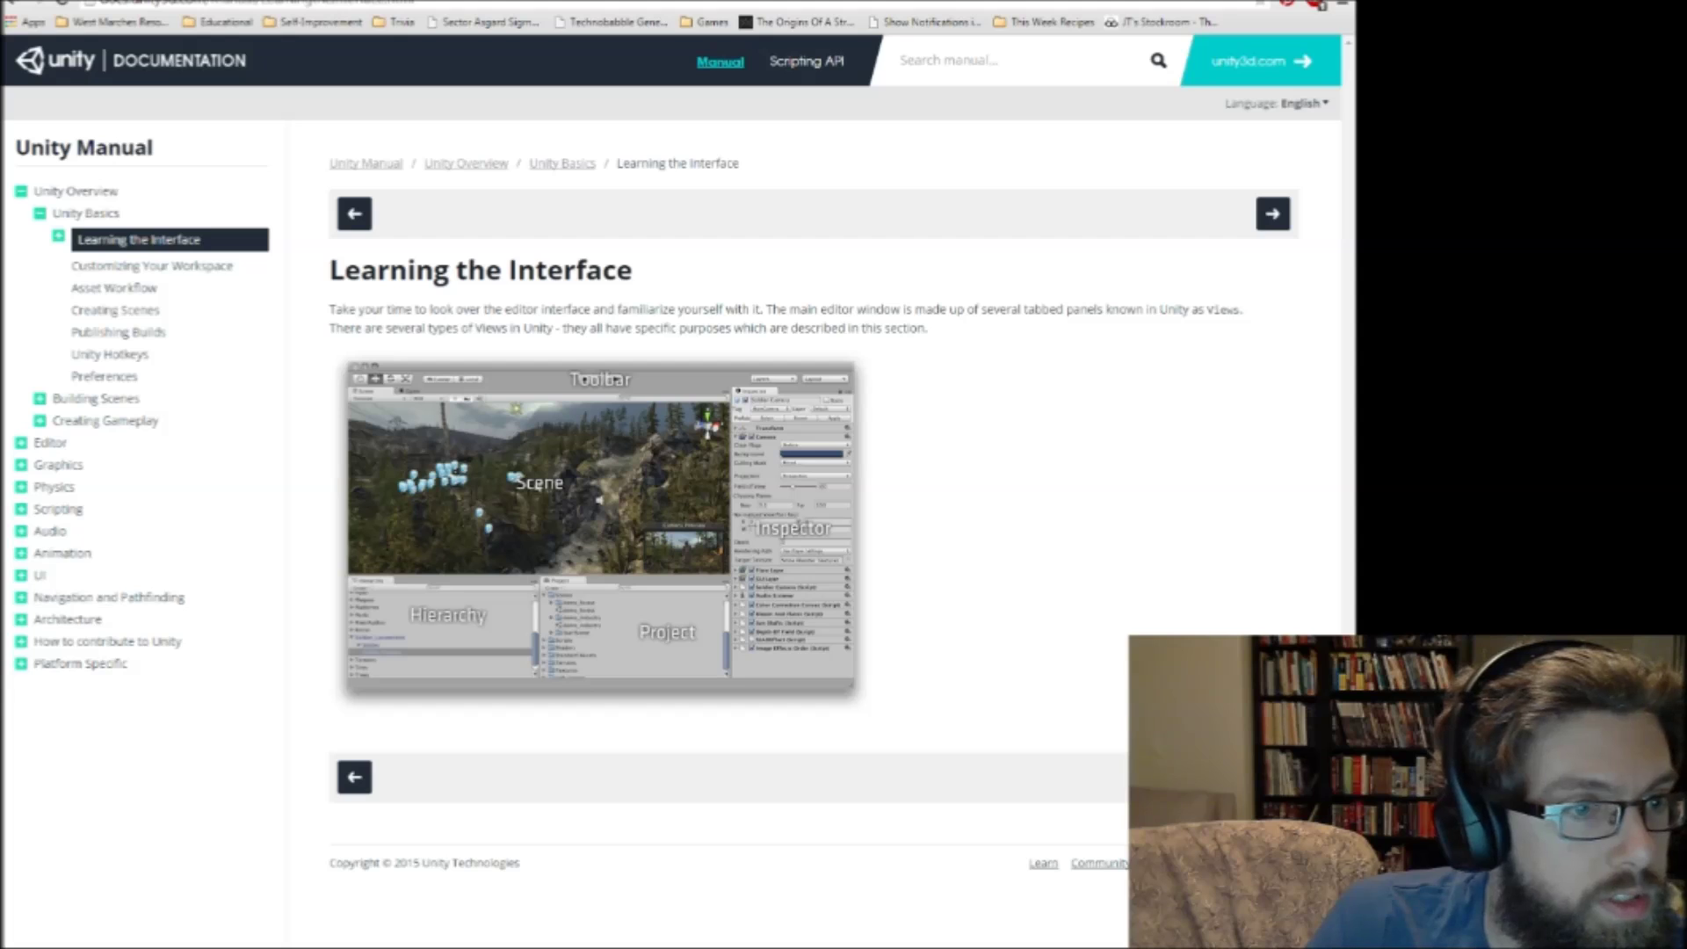
Look through the Unity Manual's UI section, viewing the UI Overview and the Canvas page with its render modes.
{"action": "left_click", "coordinate": [105, 597]}
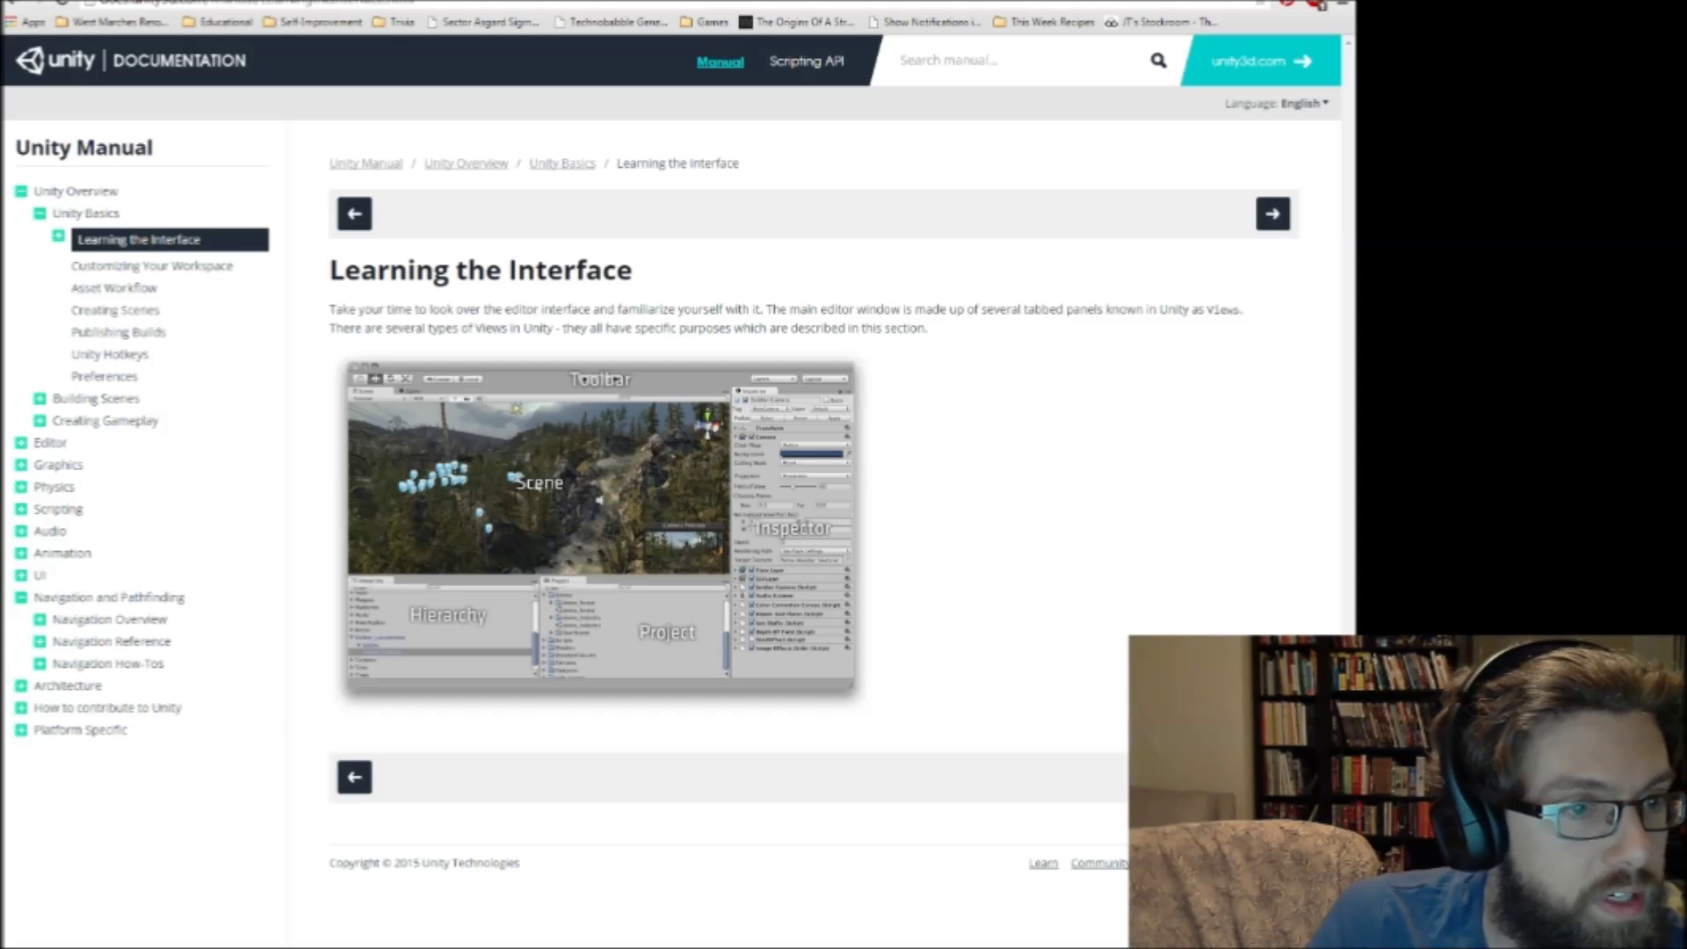
{"action": "left_click", "coordinate": [21, 597]}
{"action": "left_click", "coordinate": [21, 575]}
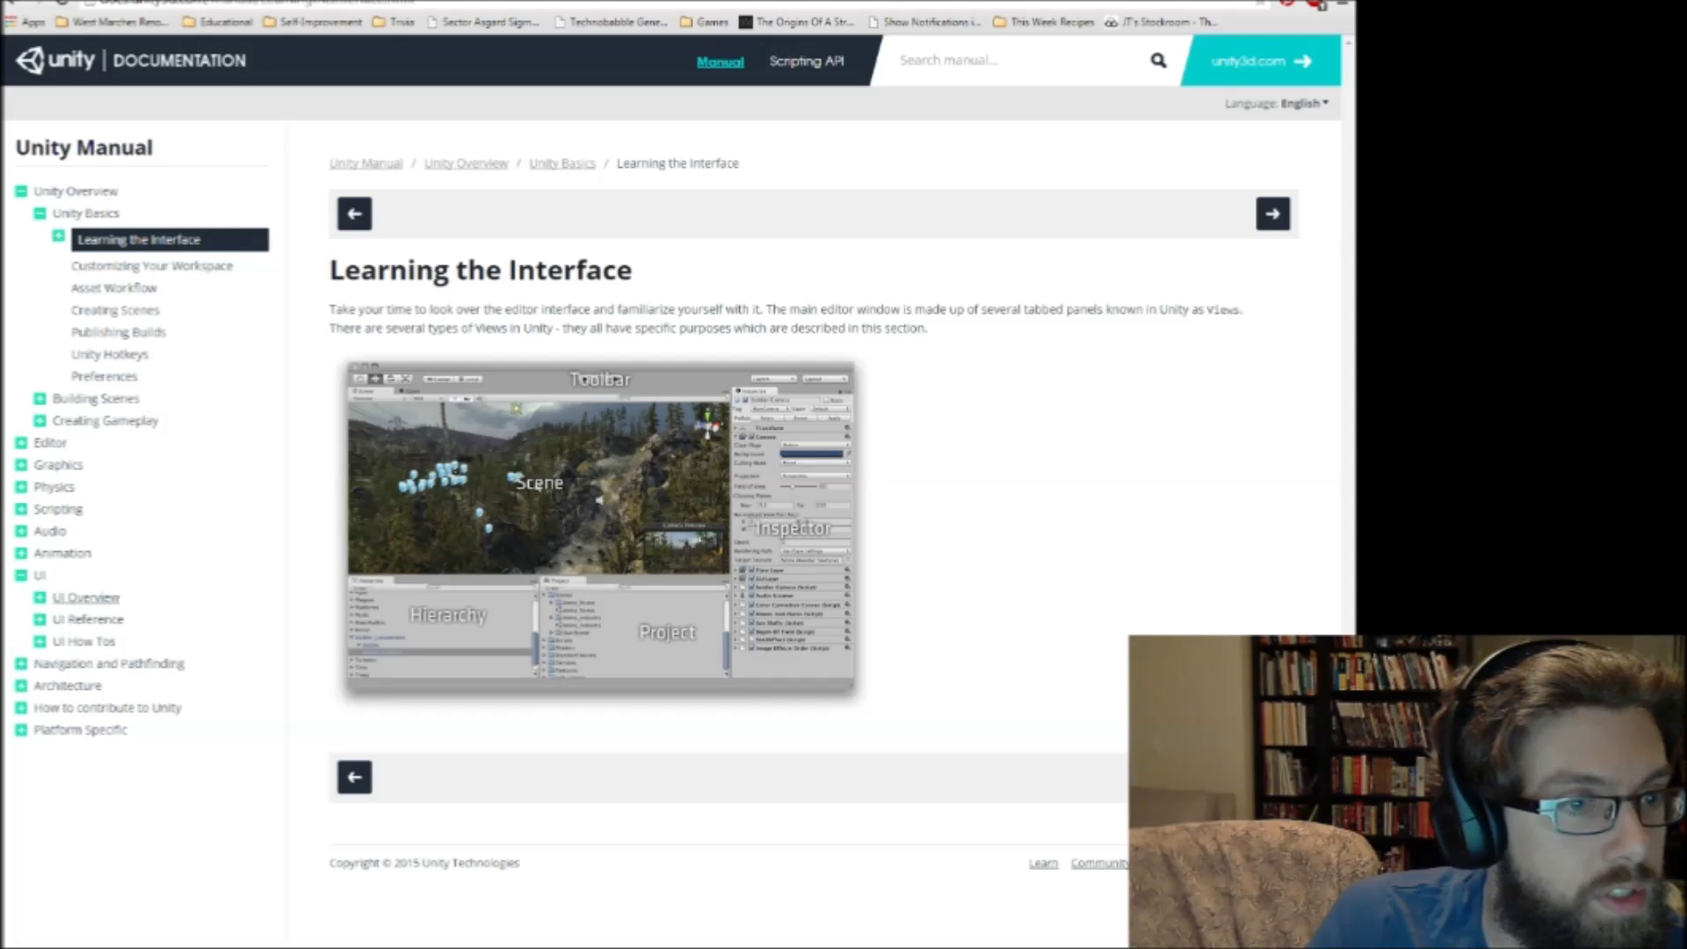
{"action": "left_click", "coordinate": [88, 596]}
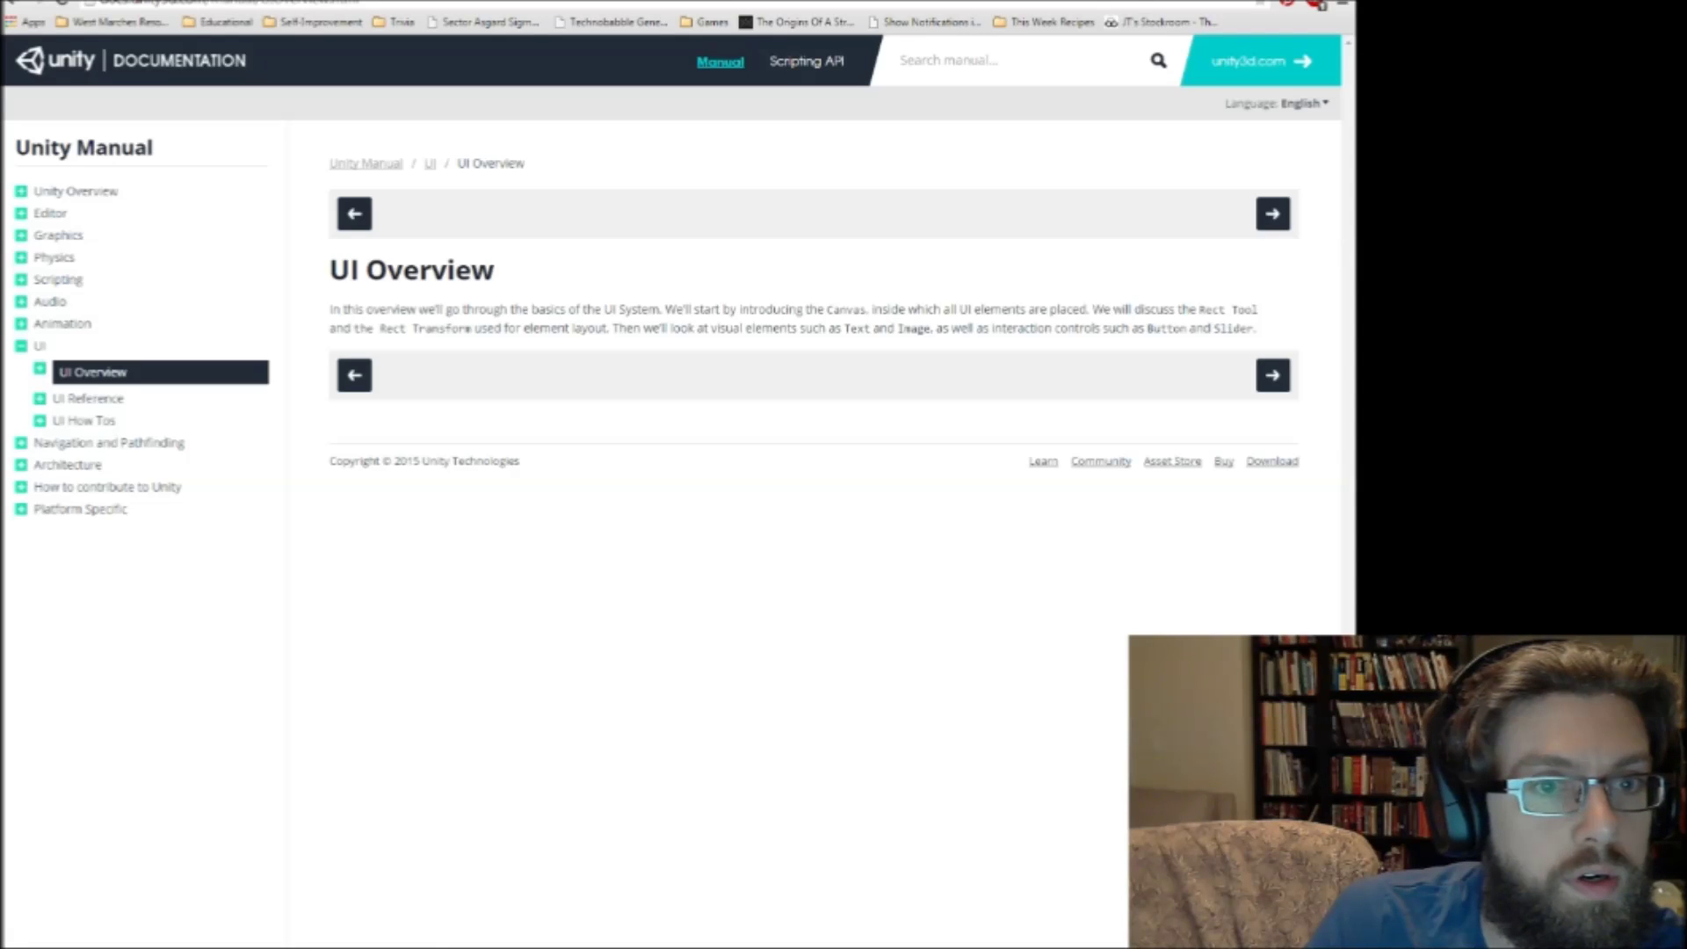
{"action": "left_click", "coordinate": [1272, 214]}
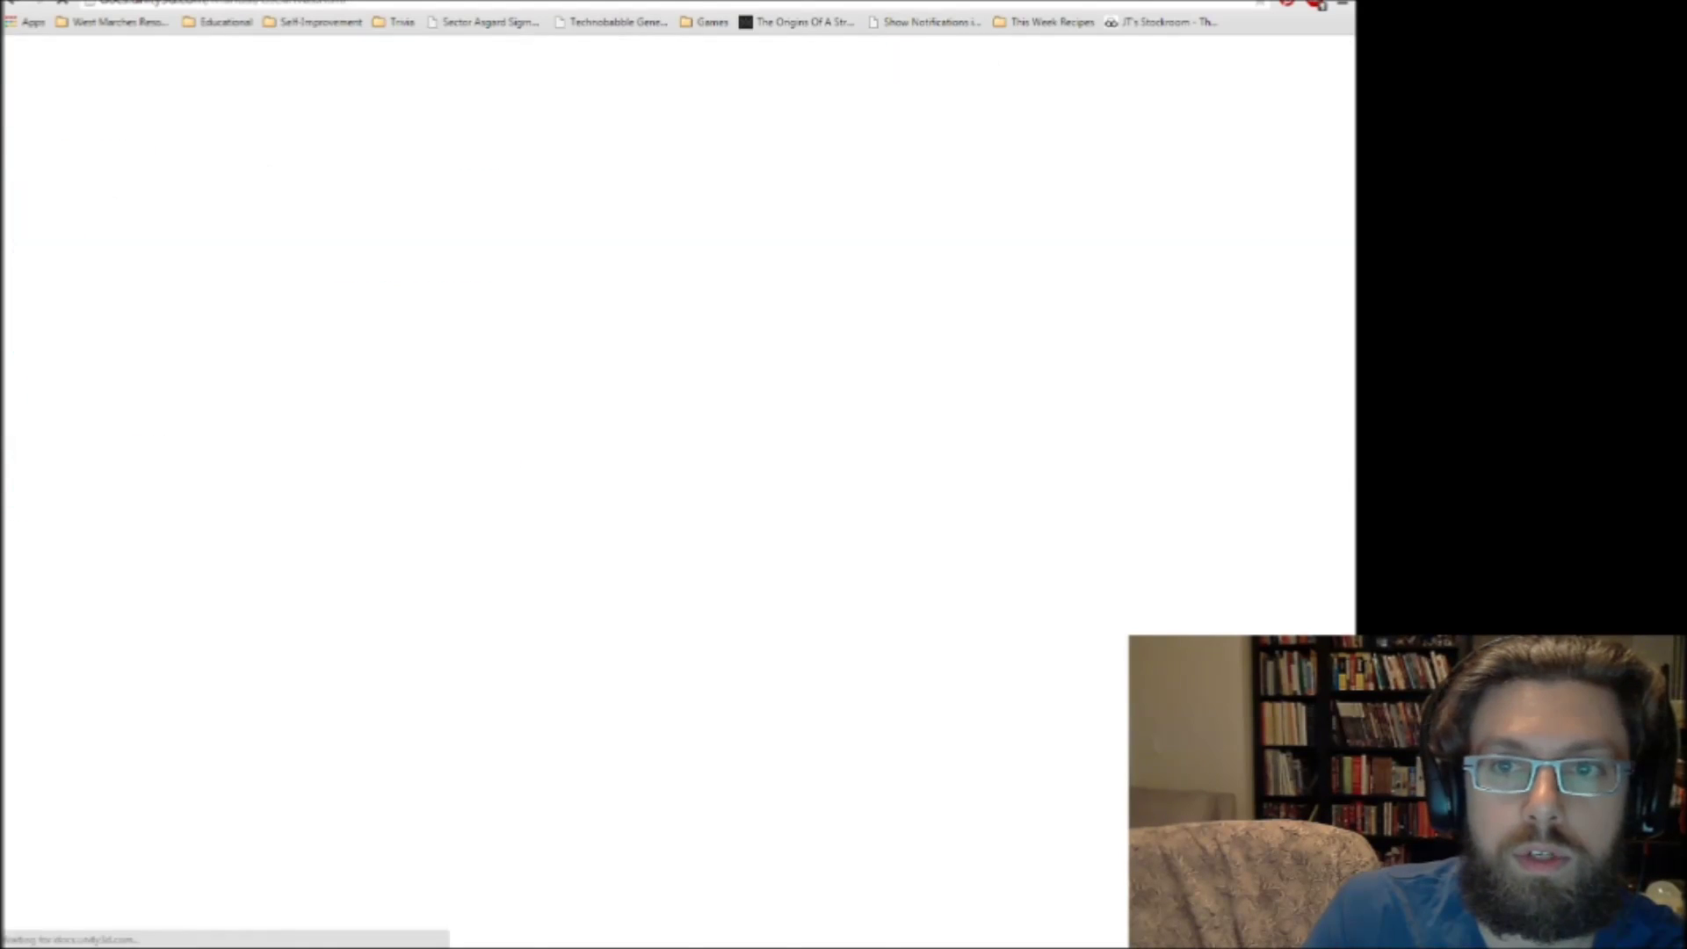
{"action": "scroll", "coordinate": [1272, 214], "scroll_direction": "down", "scroll_amount": 3}
{"action": "scroll", "coordinate": [840, 539], "scroll_direction": "down", "scroll_amount": 12}
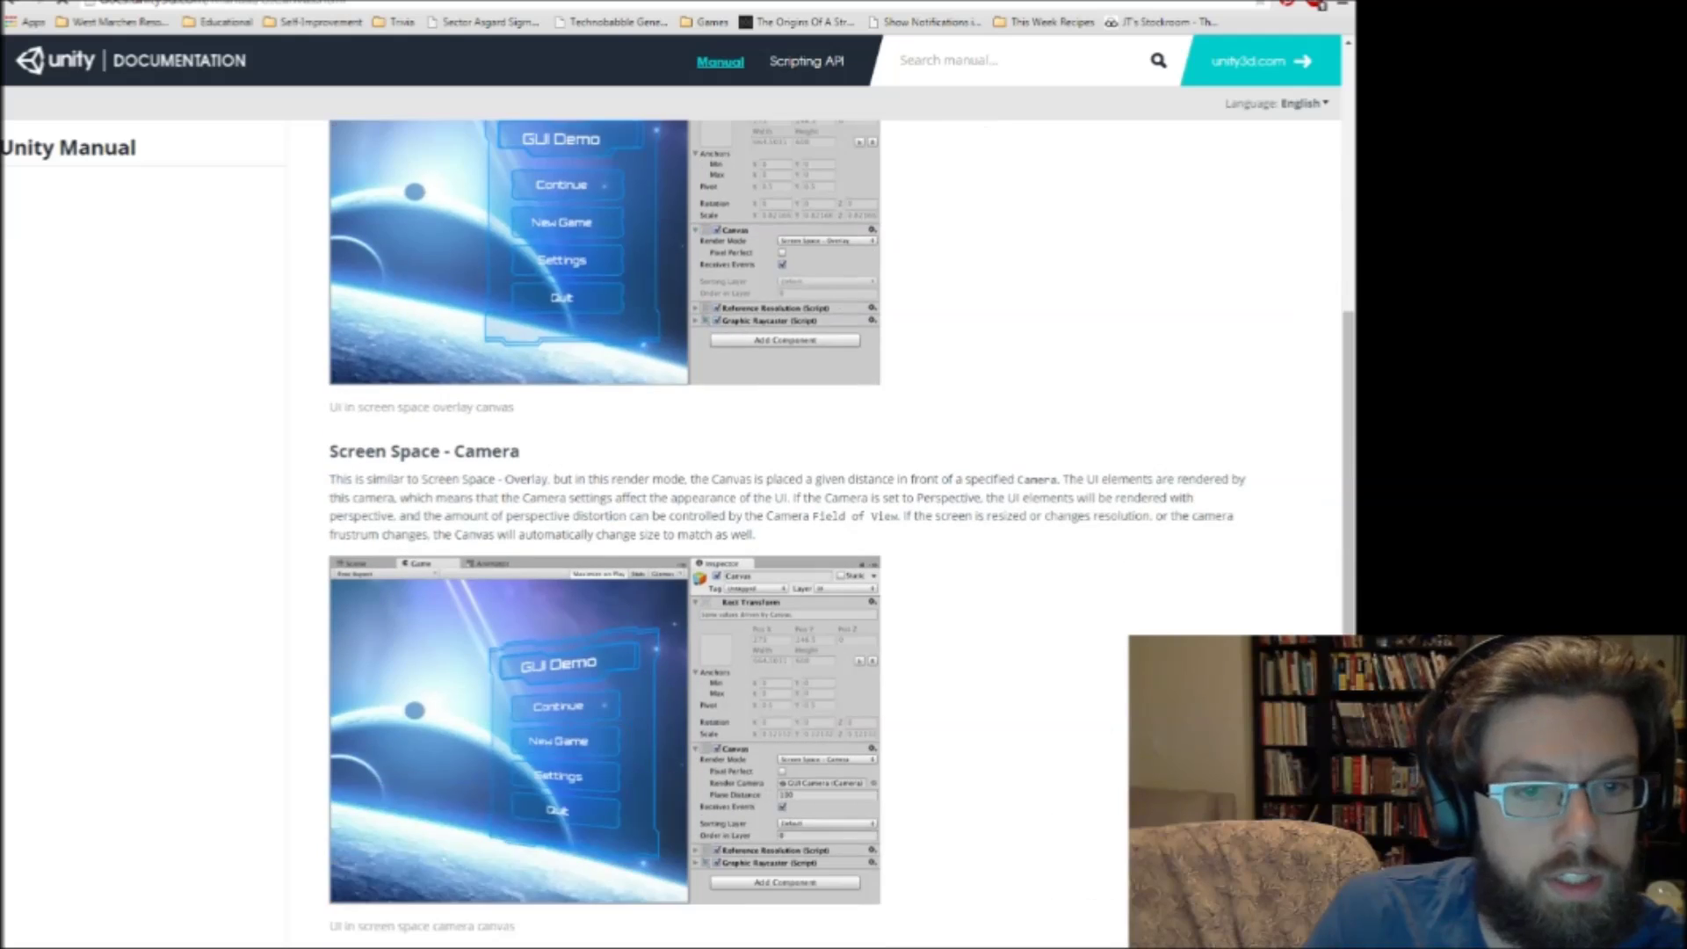
{"action": "scroll", "coordinate": [791, 527], "scroll_direction": "up", "scroll_amount": 15}
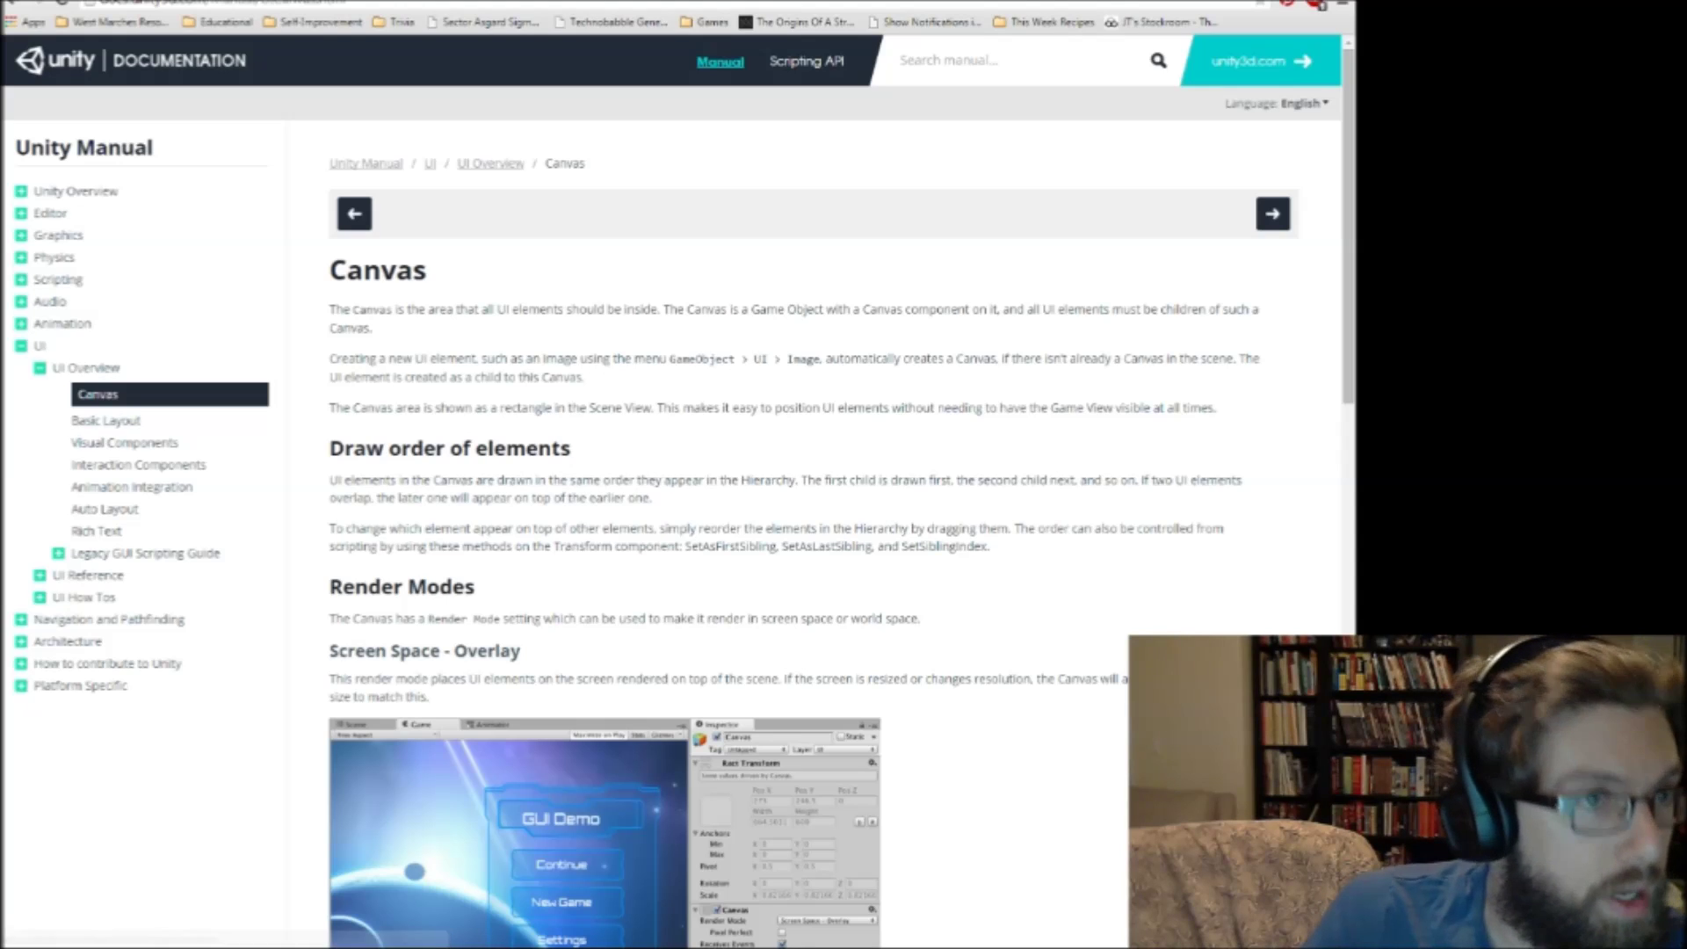
Open the manual's Scene View Navigation page within Using the Scene View in the Building Scenes chapter.
{"action": "left_click", "coordinate": [21, 190]}
{"action": "left_click", "coordinate": [40, 213]}
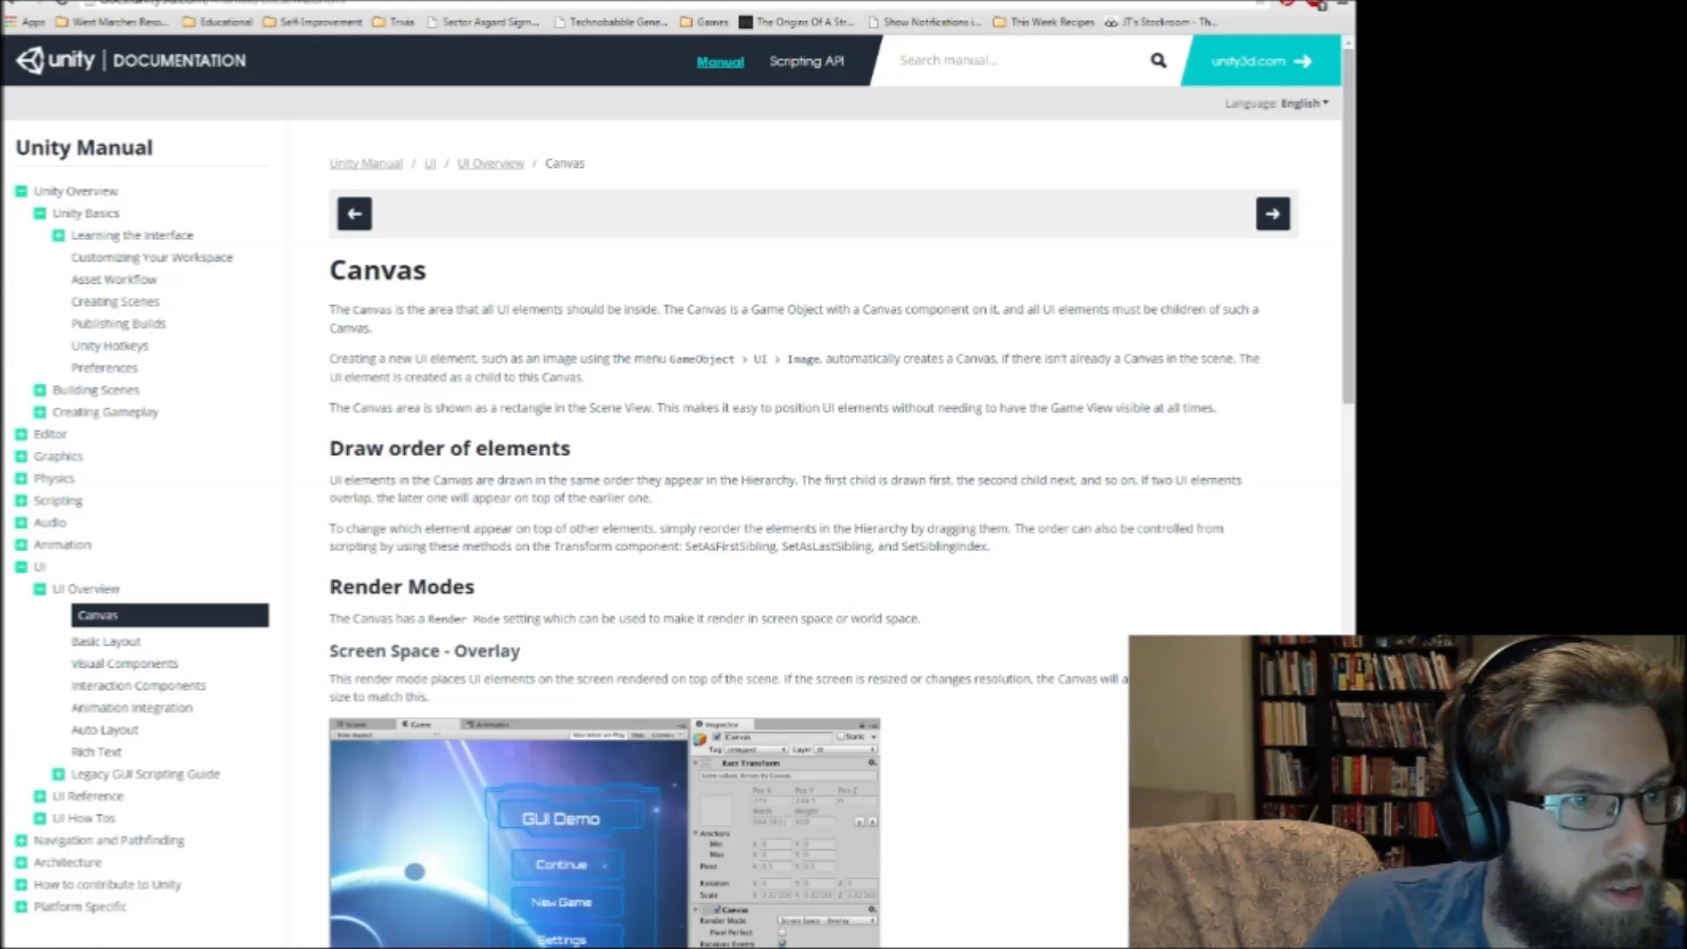
{"action": "left_click", "coordinate": [58, 235]}
{"action": "left_click", "coordinate": [123, 453]}
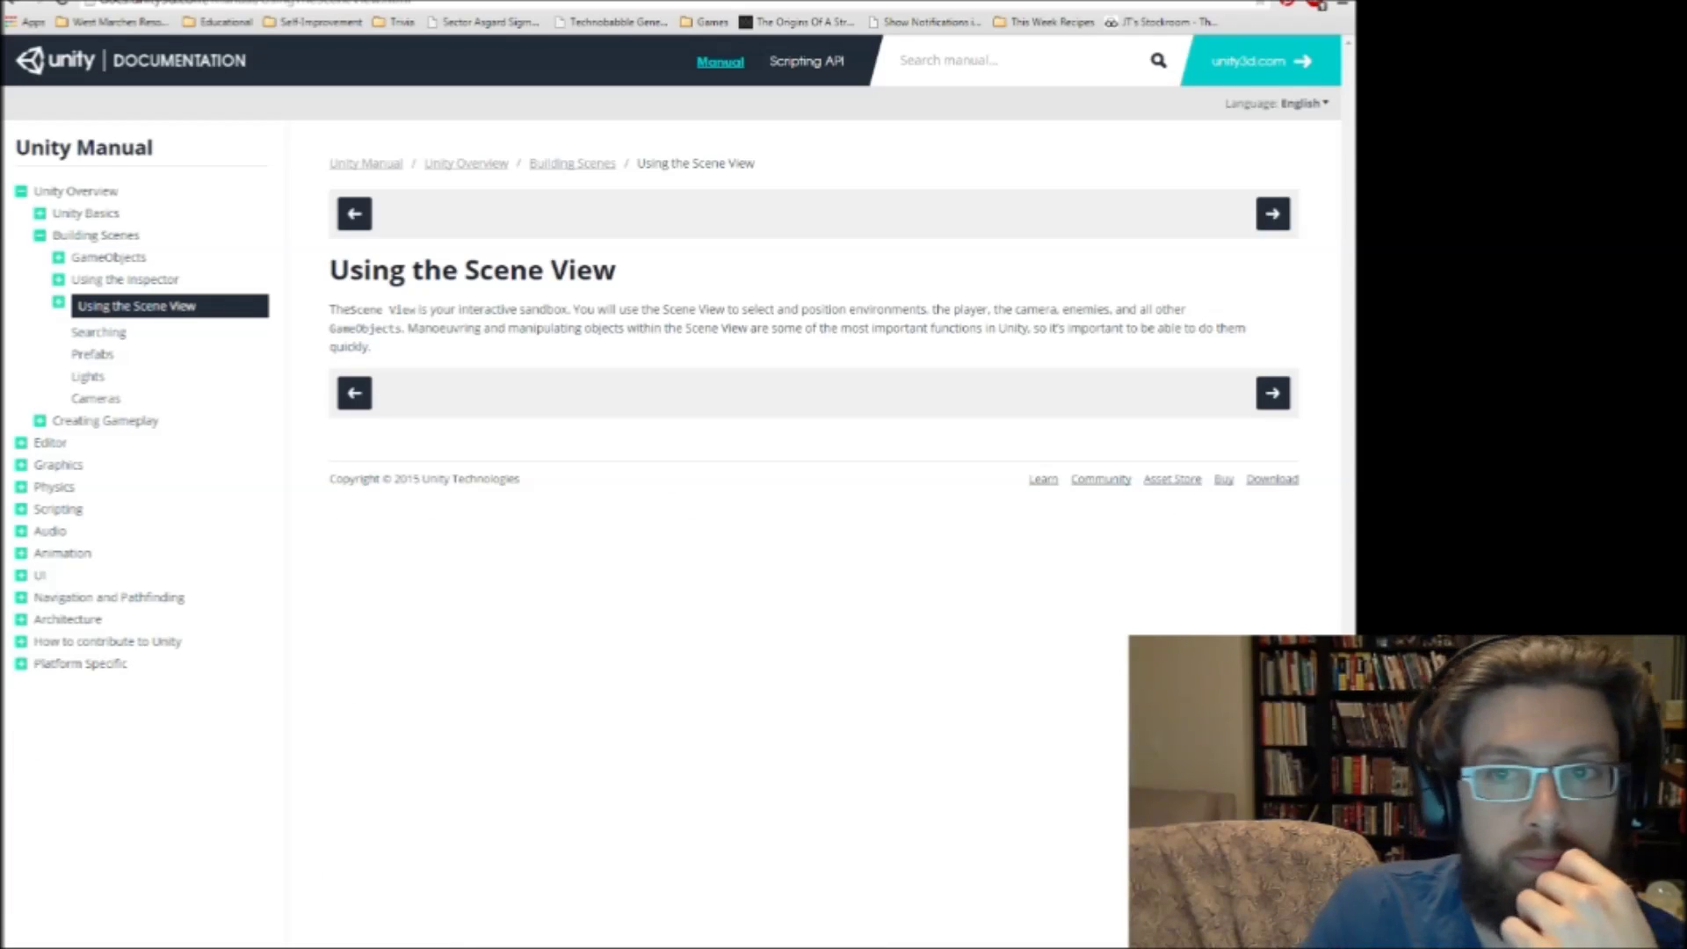
{"action": "left_click", "coordinate": [1272, 214]}
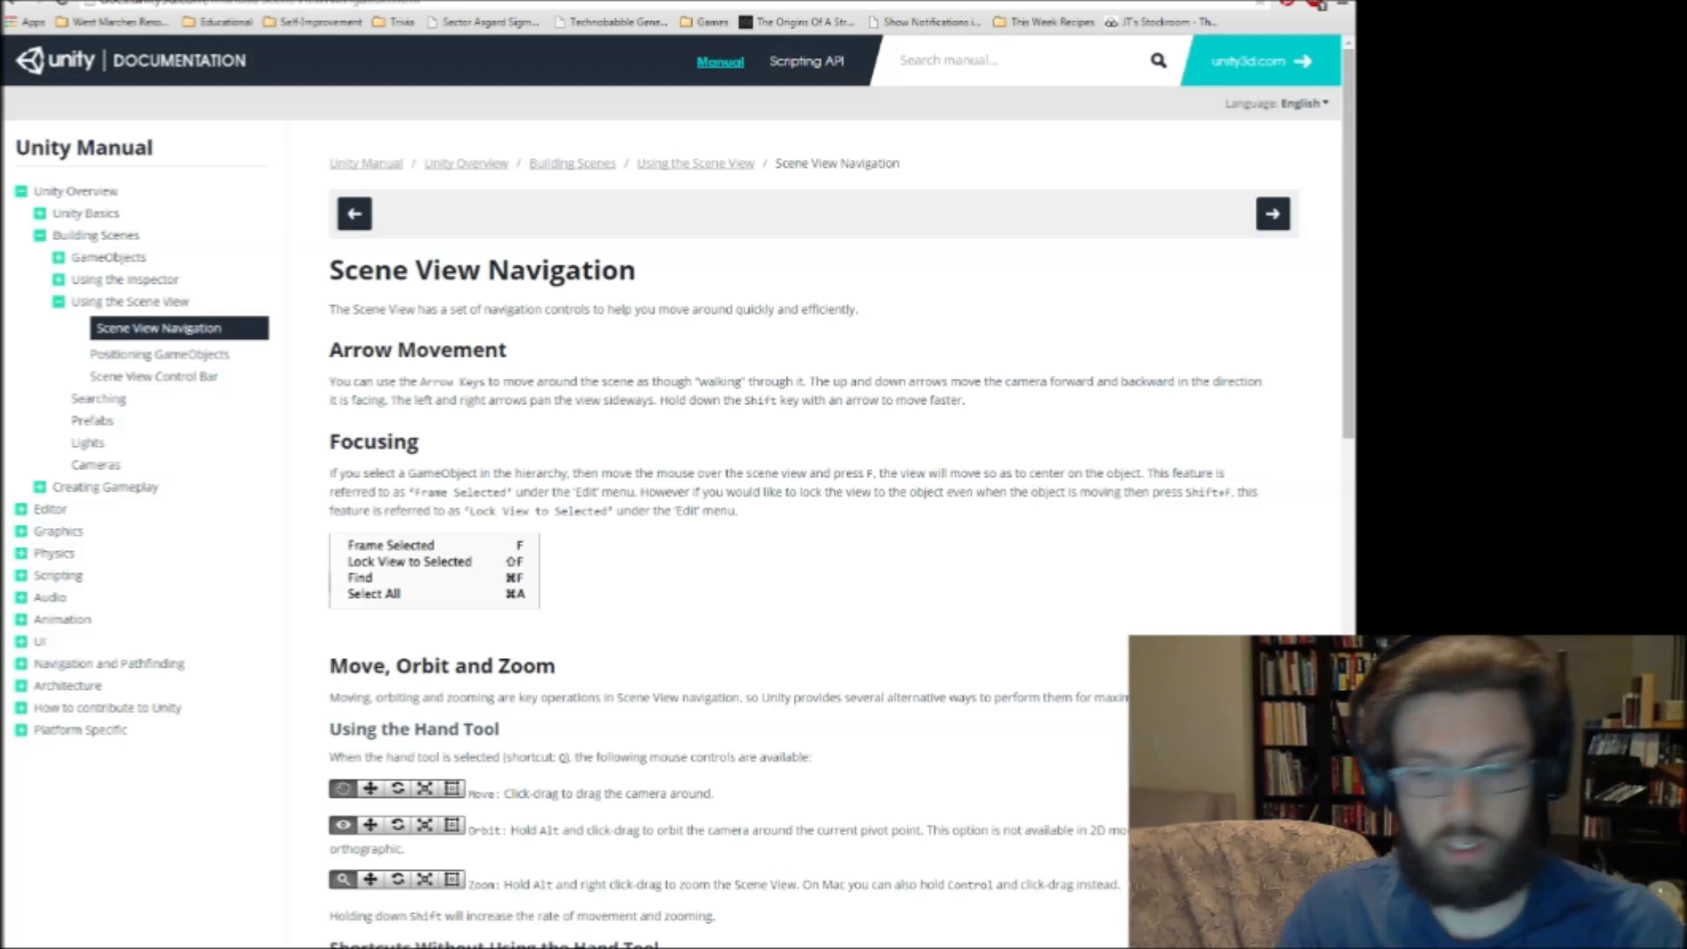
Switch to Unity and test walking the scene view forward, backward and sideways around the ClickMe button.
{"action": "key", "text": "alt+Tab"}
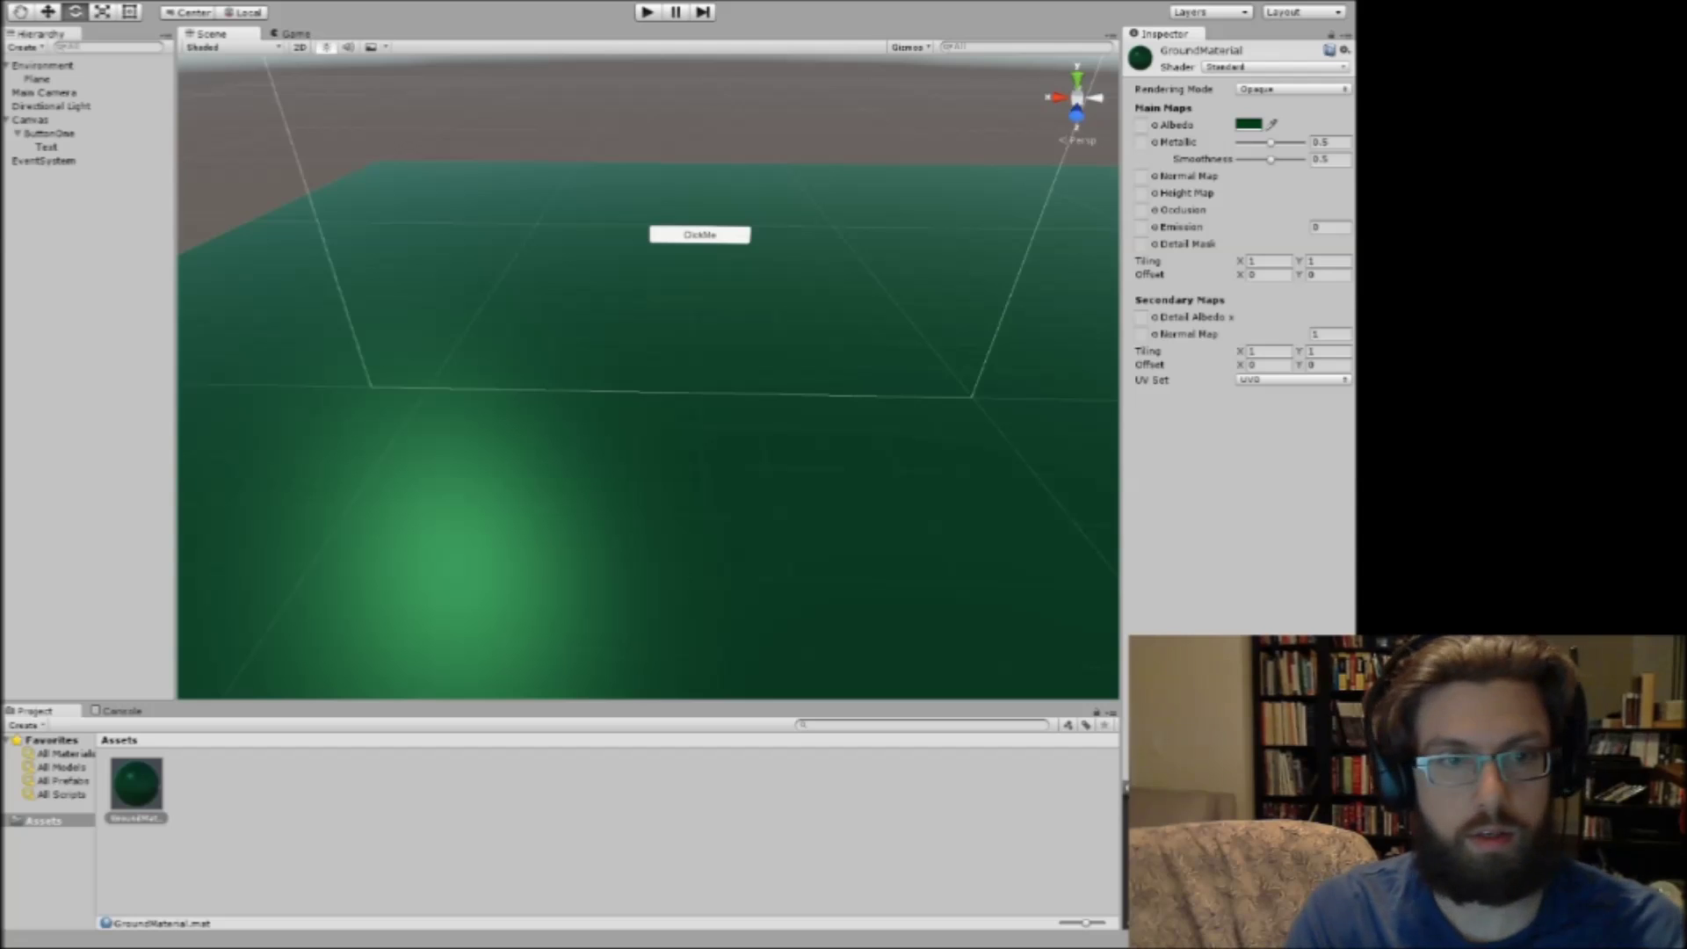
{"action": "key", "text": "Up"}
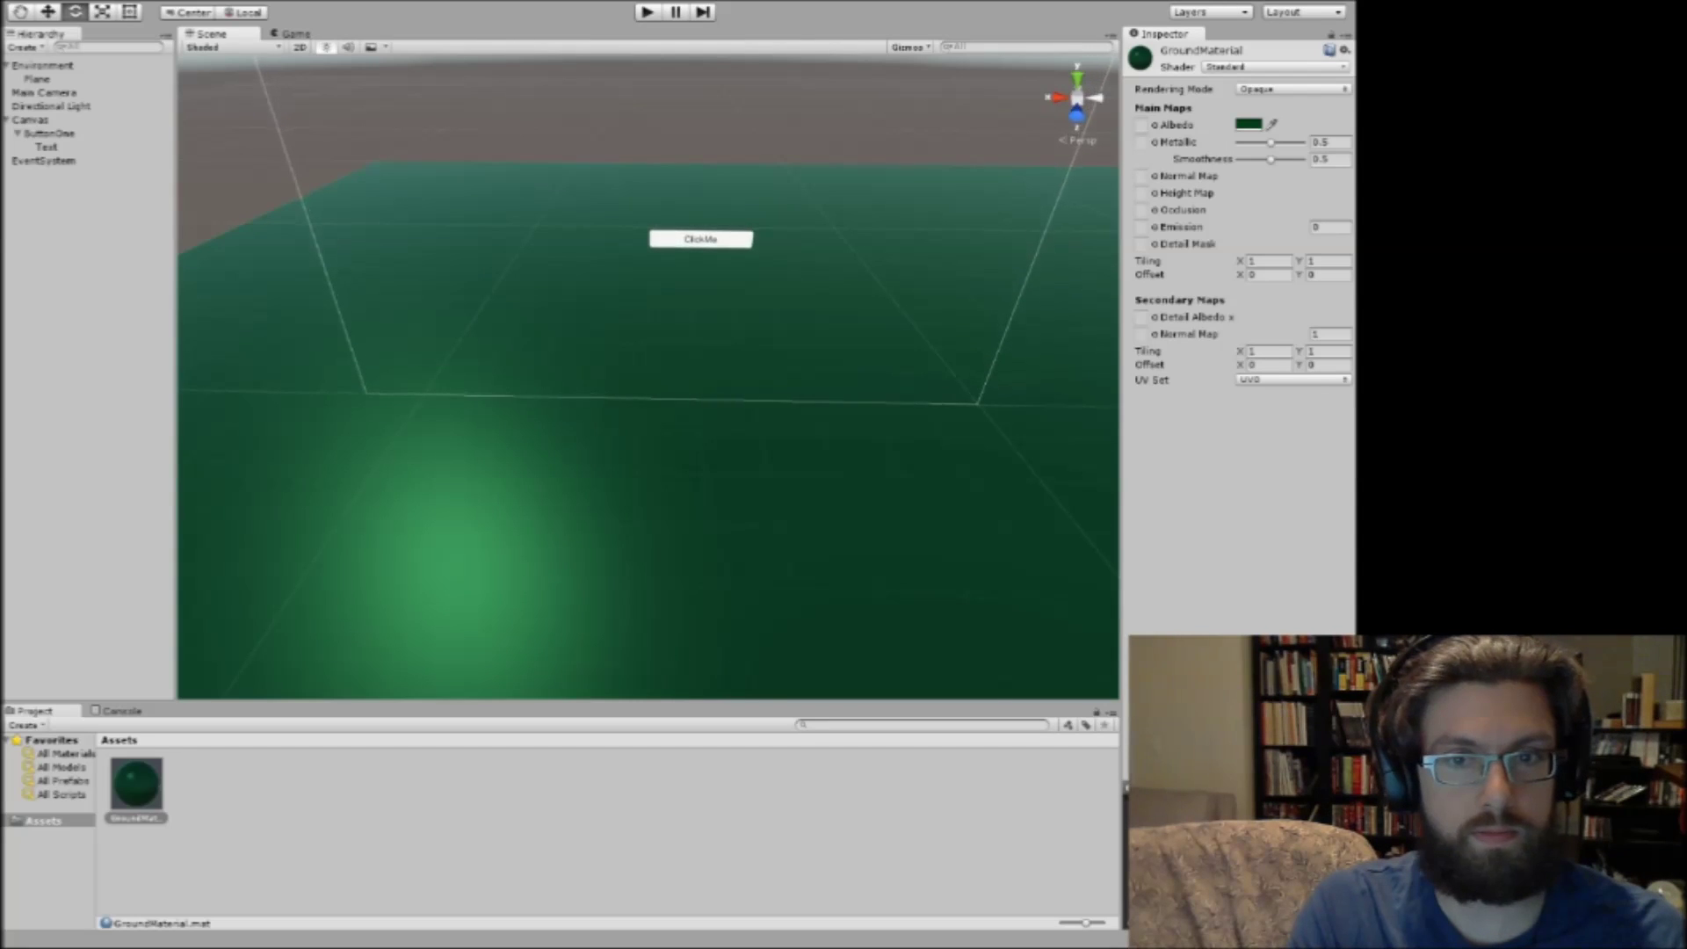
{"action": "key", "text": "Up"}
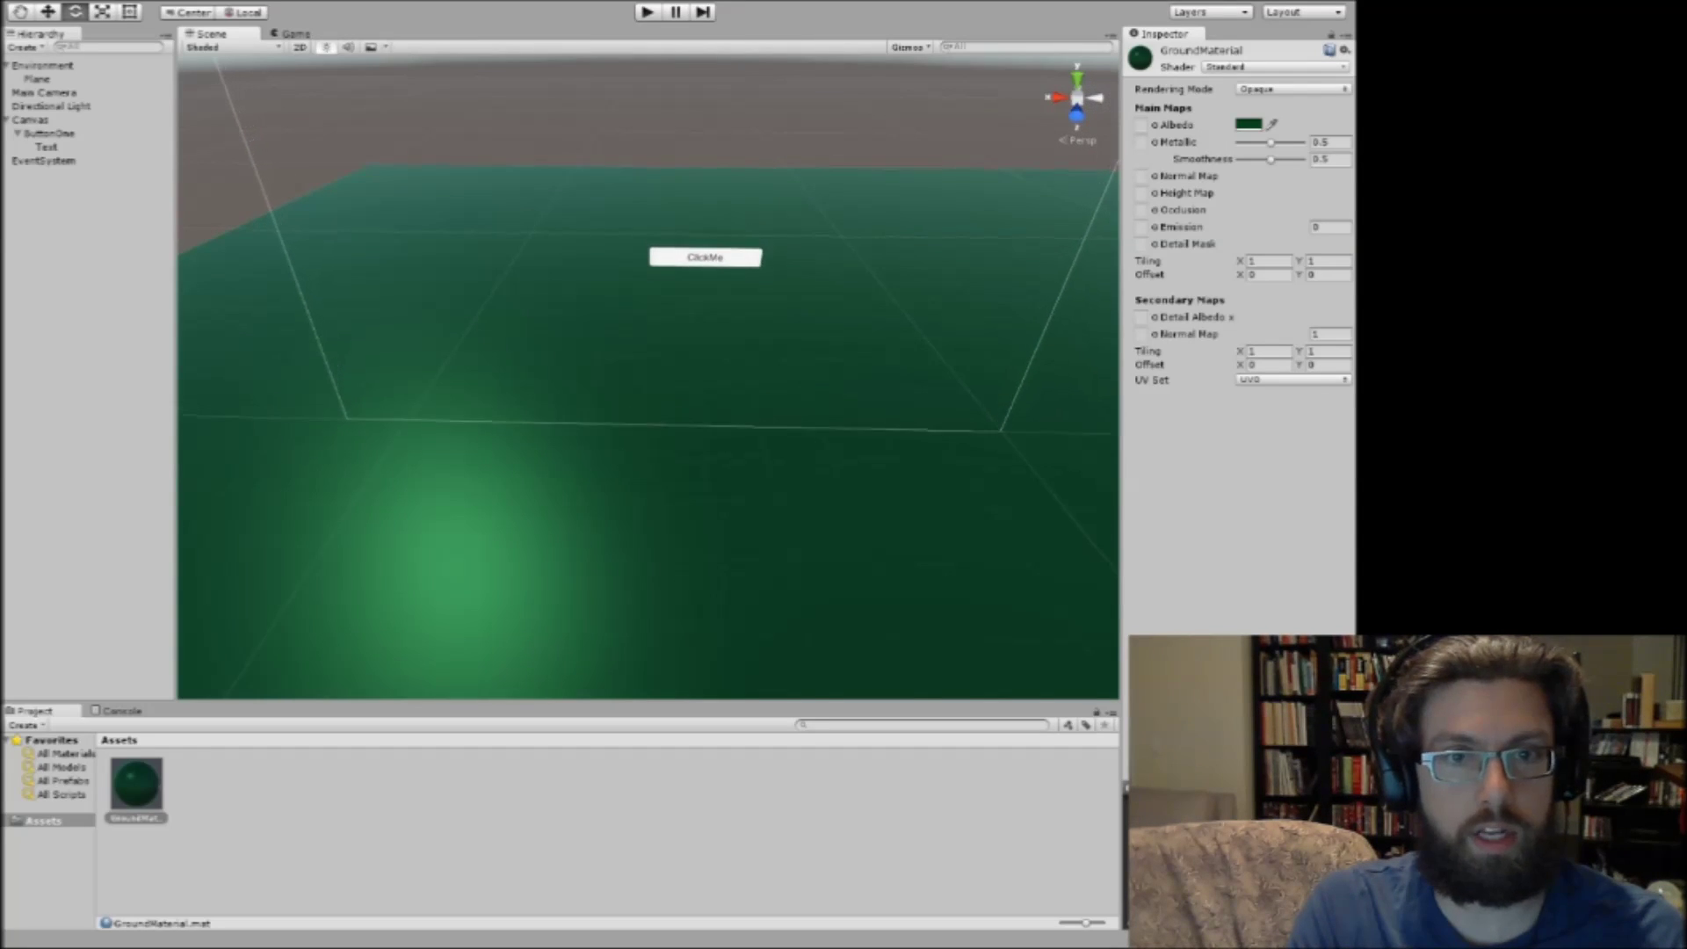
{"action": "key", "text": "Up"}
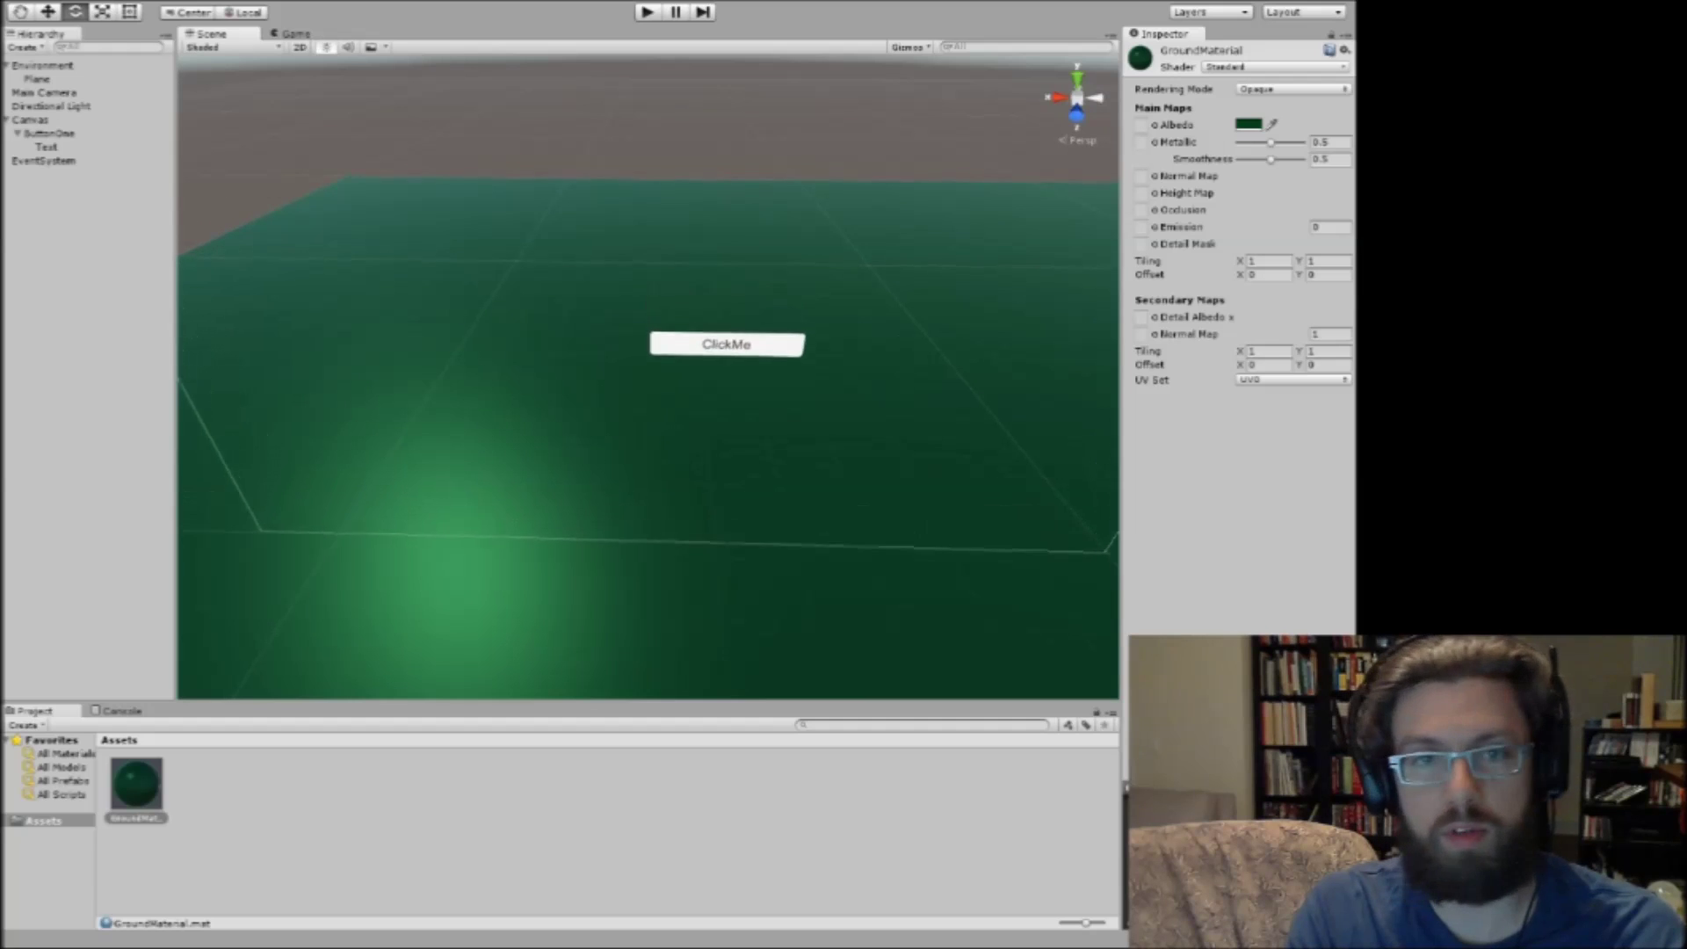
{"action": "key", "text": "Down"}
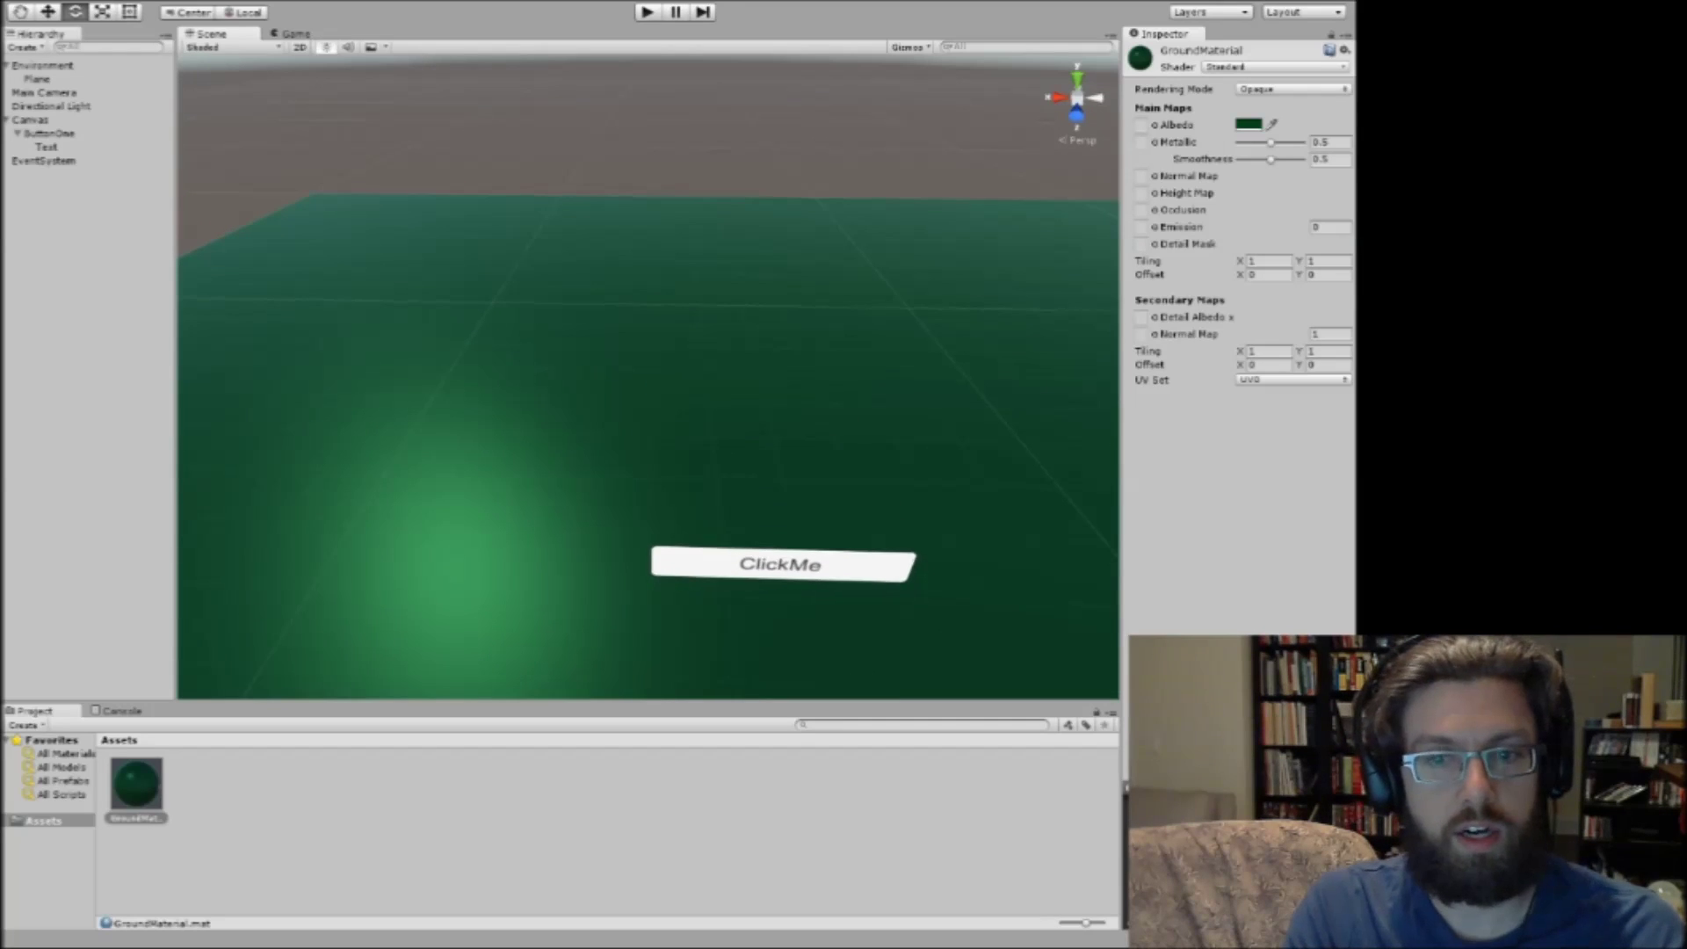
{"action": "key", "text": "Down"}
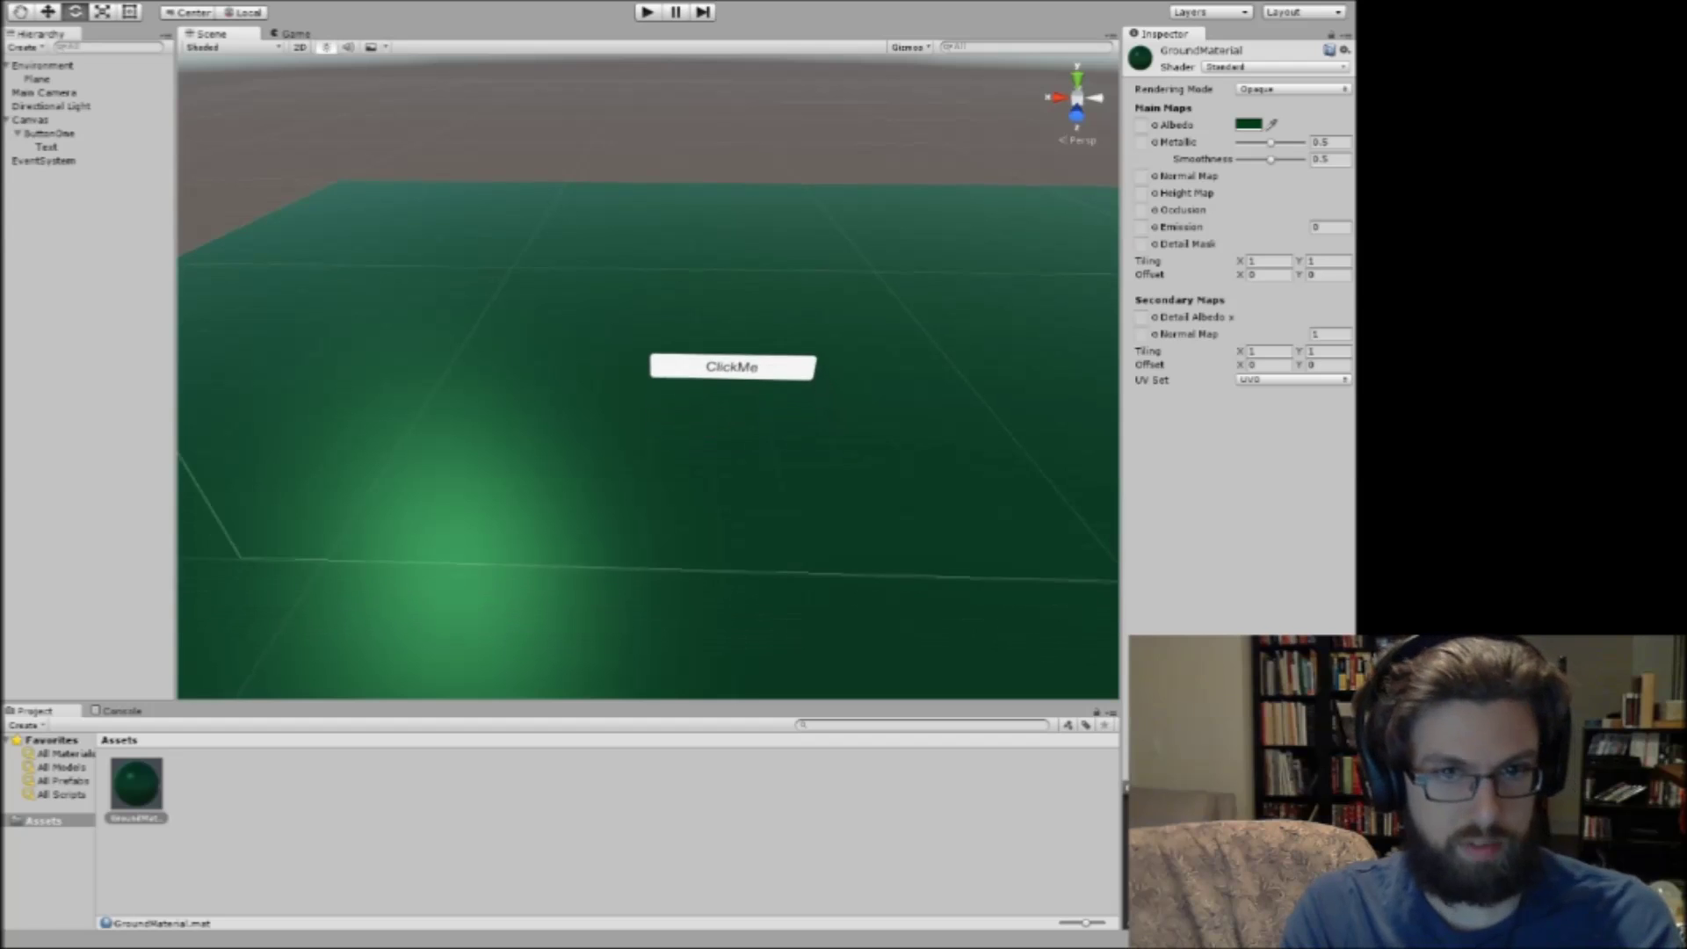
{"action": "key", "text": "Down"}
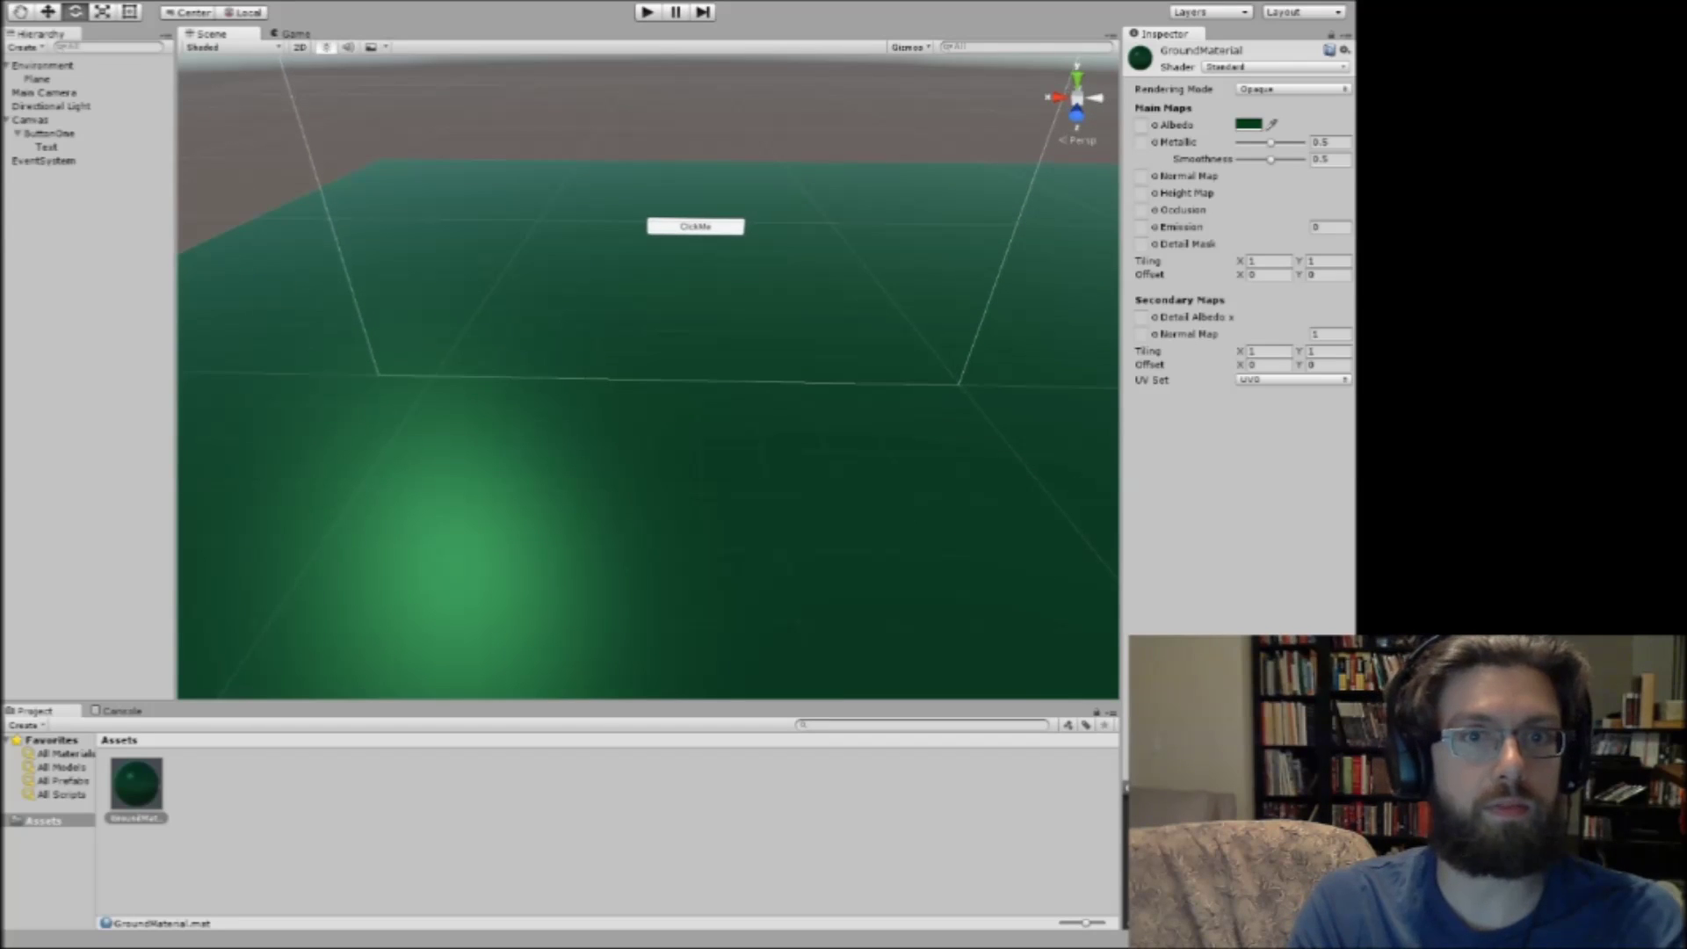
{"action": "key", "text": "Right"}
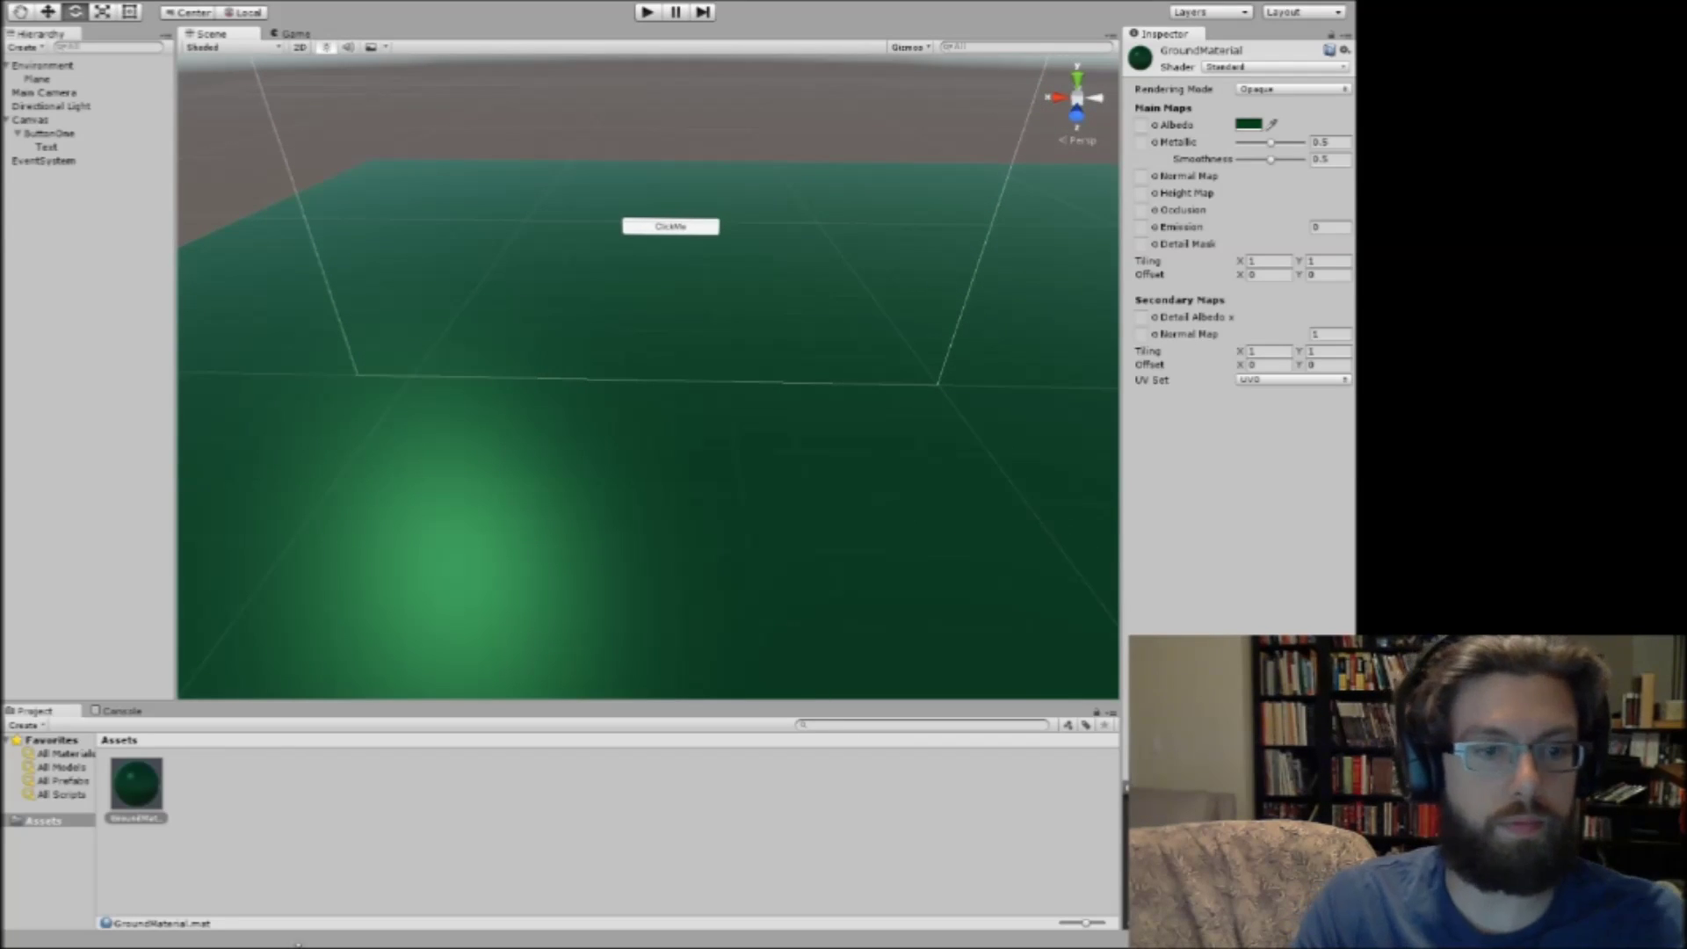
Consult the manual's Move, Orbit and Zoom section and, back in Unity, practise orbiting, framing and zooming around ButtonOne.
{"action": "key", "text": "alt+Tab"}
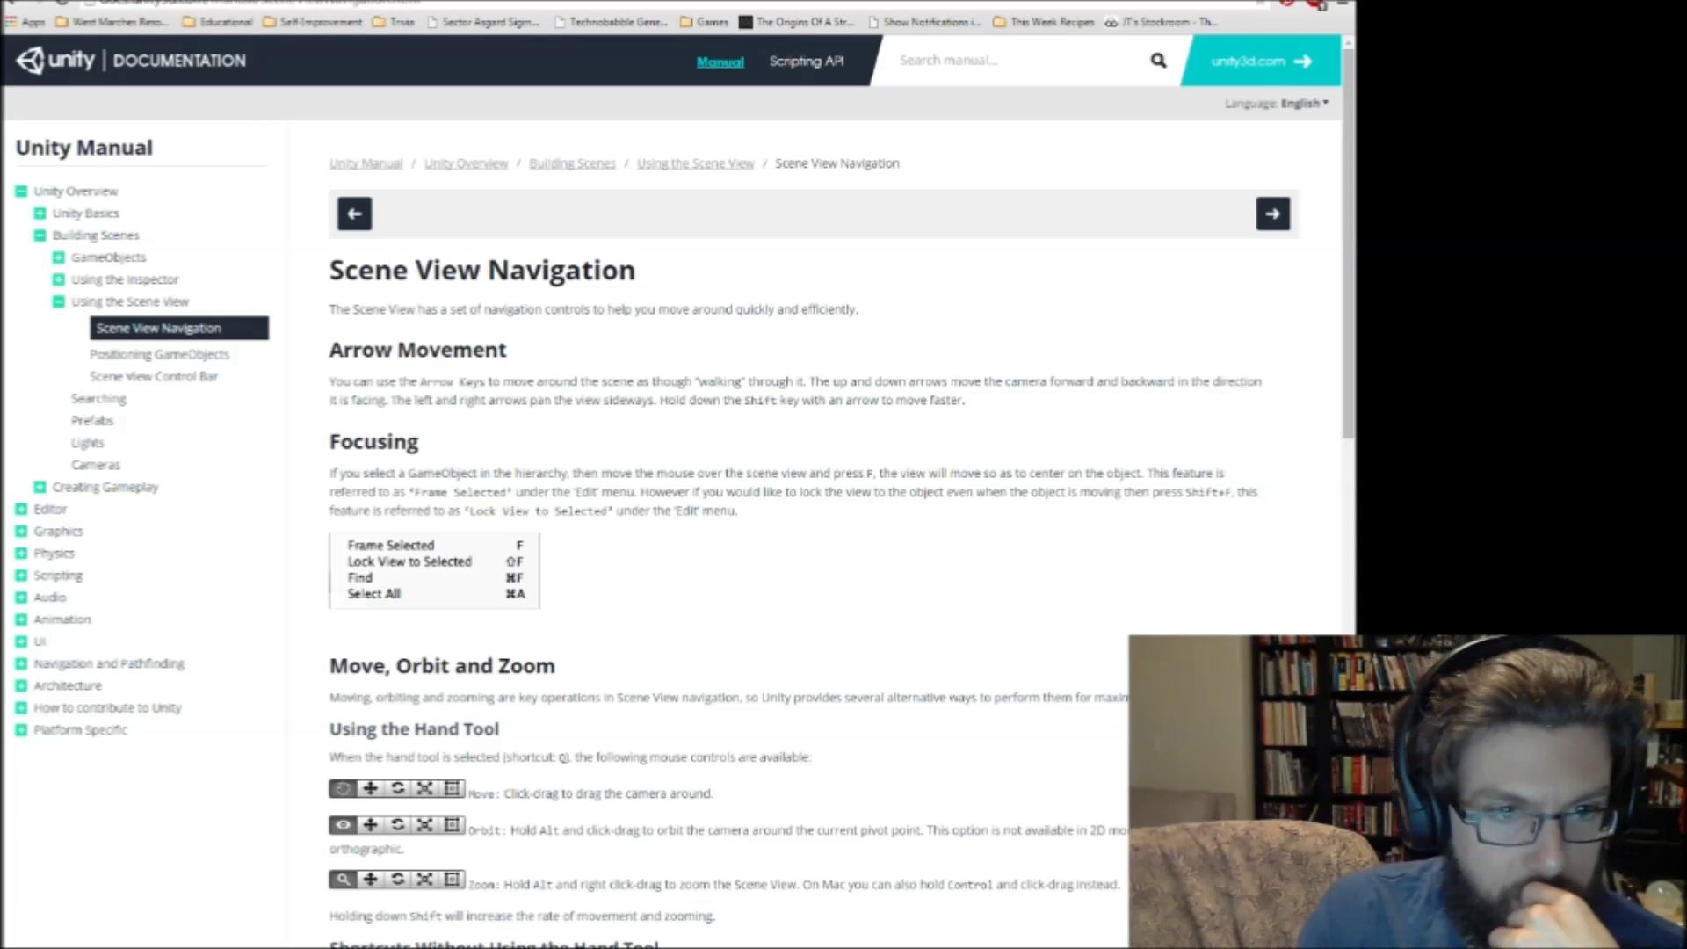
{"action": "scroll", "coordinate": [790, 527], "scroll_direction": "down", "scroll_amount": 5}
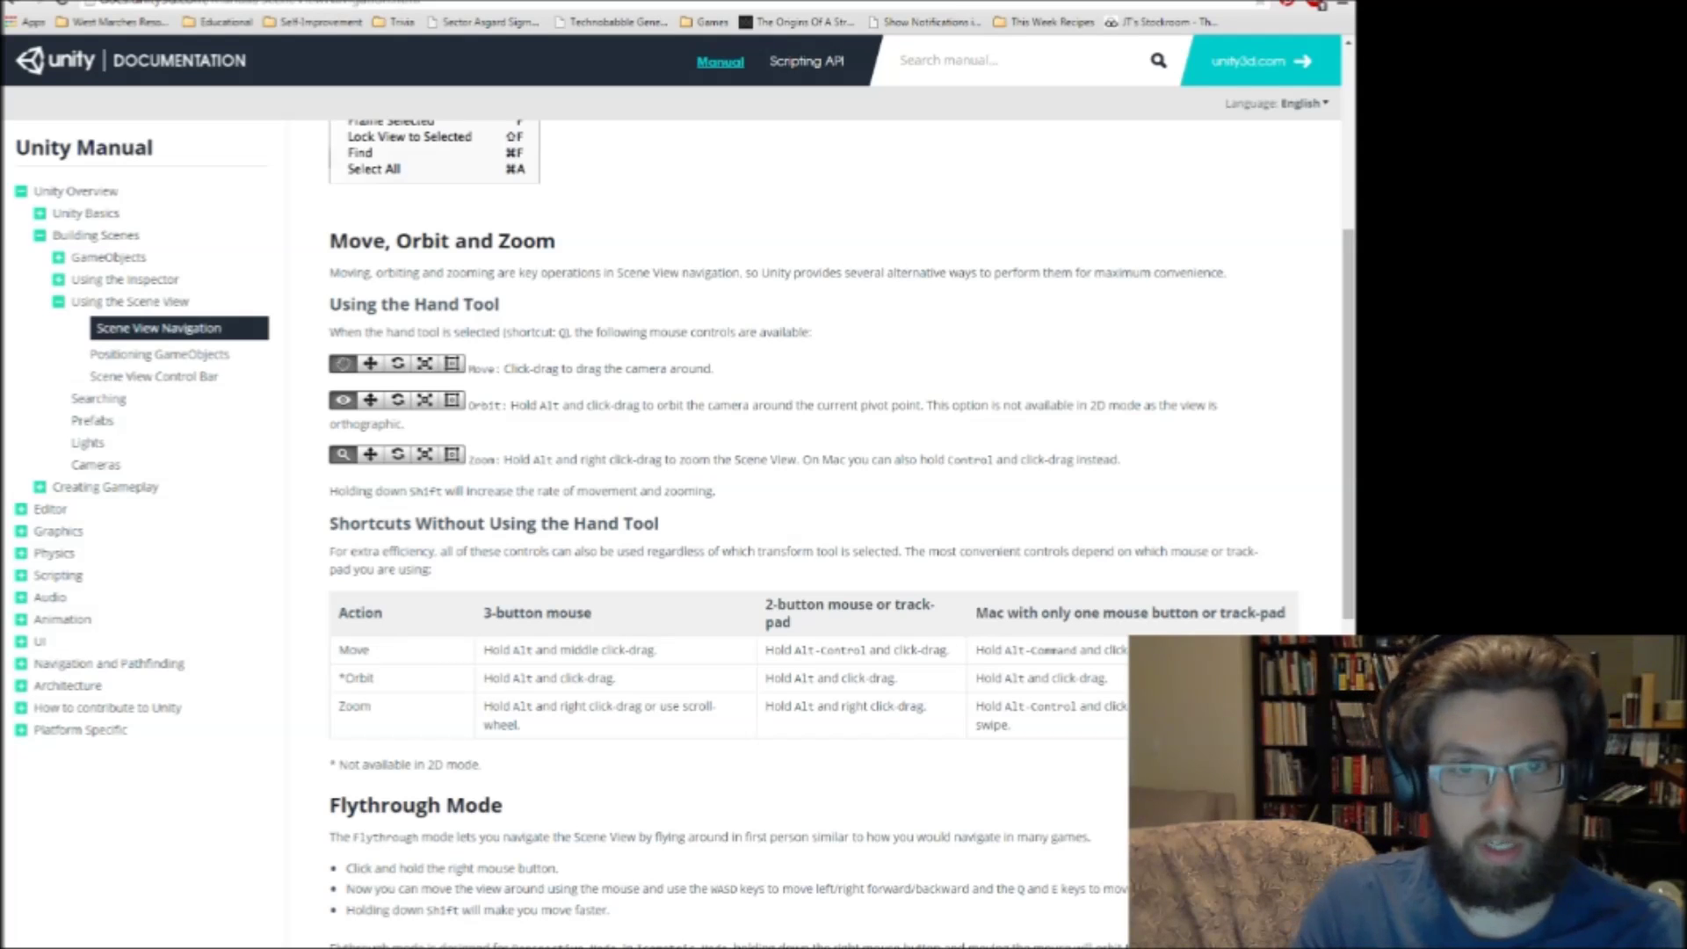
{"action": "key", "text": "alt+Tab"}
{"action": "left_click", "coordinate": [669, 232]}
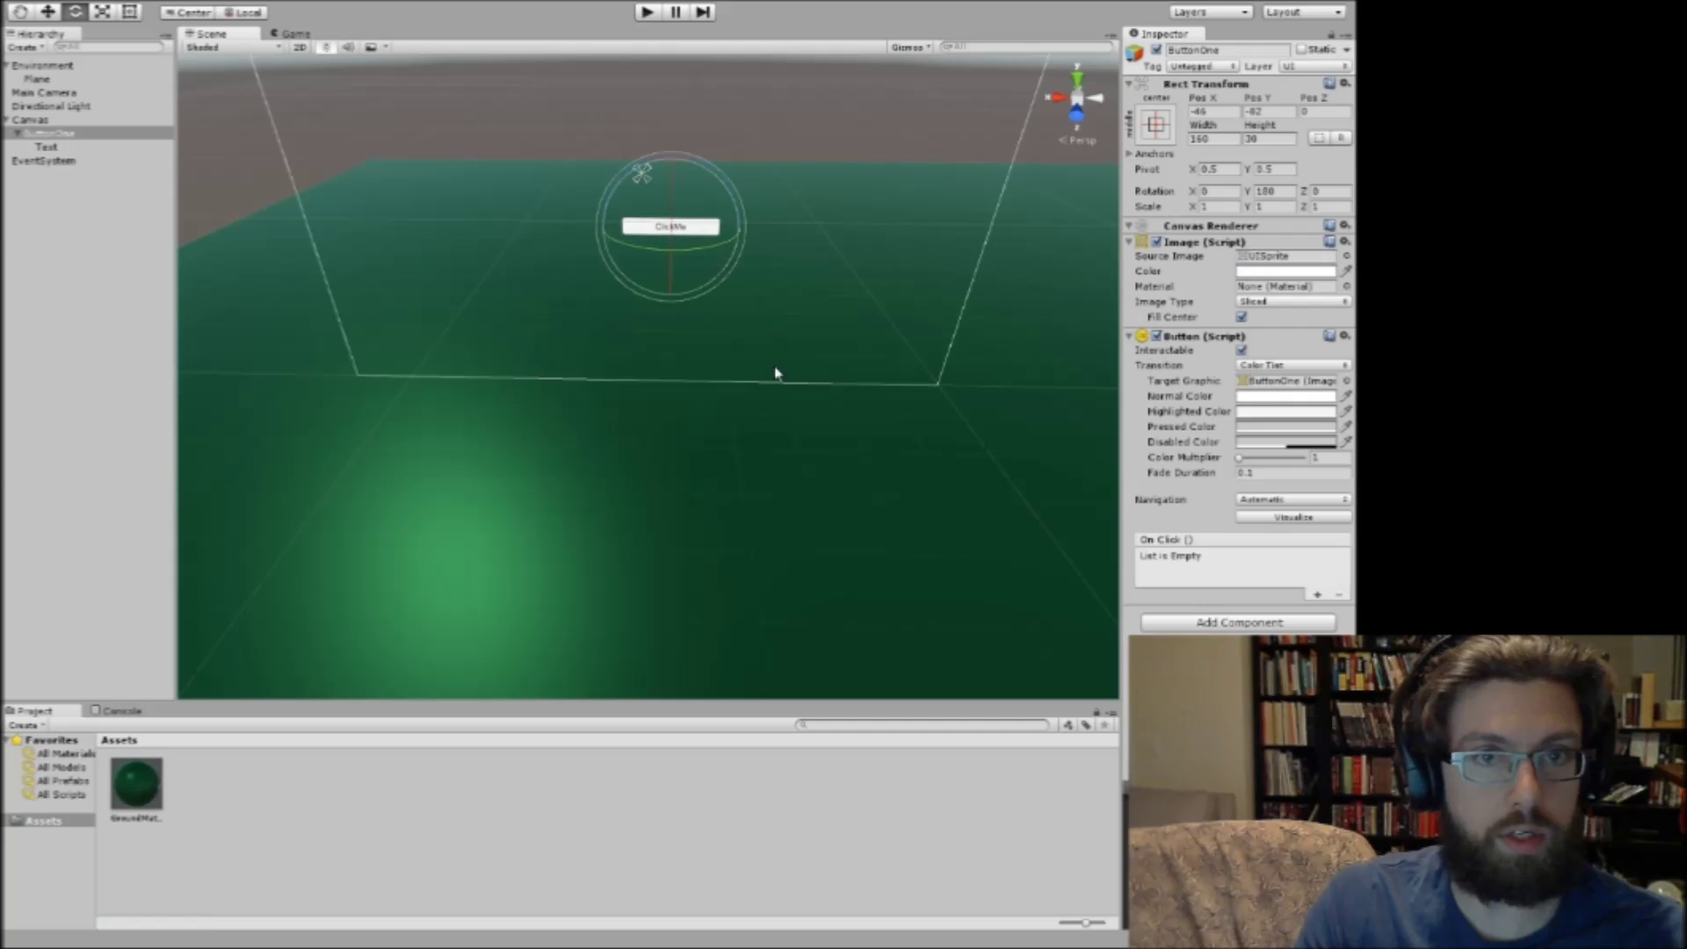
{"action": "key", "text": "alt"}
{"action": "left_click_drag", "start_coordinate": [898, 268], "coordinate": [790, 263], "text": "alt"}
{"action": "left_click_drag", "start_coordinate": [667, 252], "coordinate": [791, 220], "text": "alt"}
{"action": "key", "text": "f"}
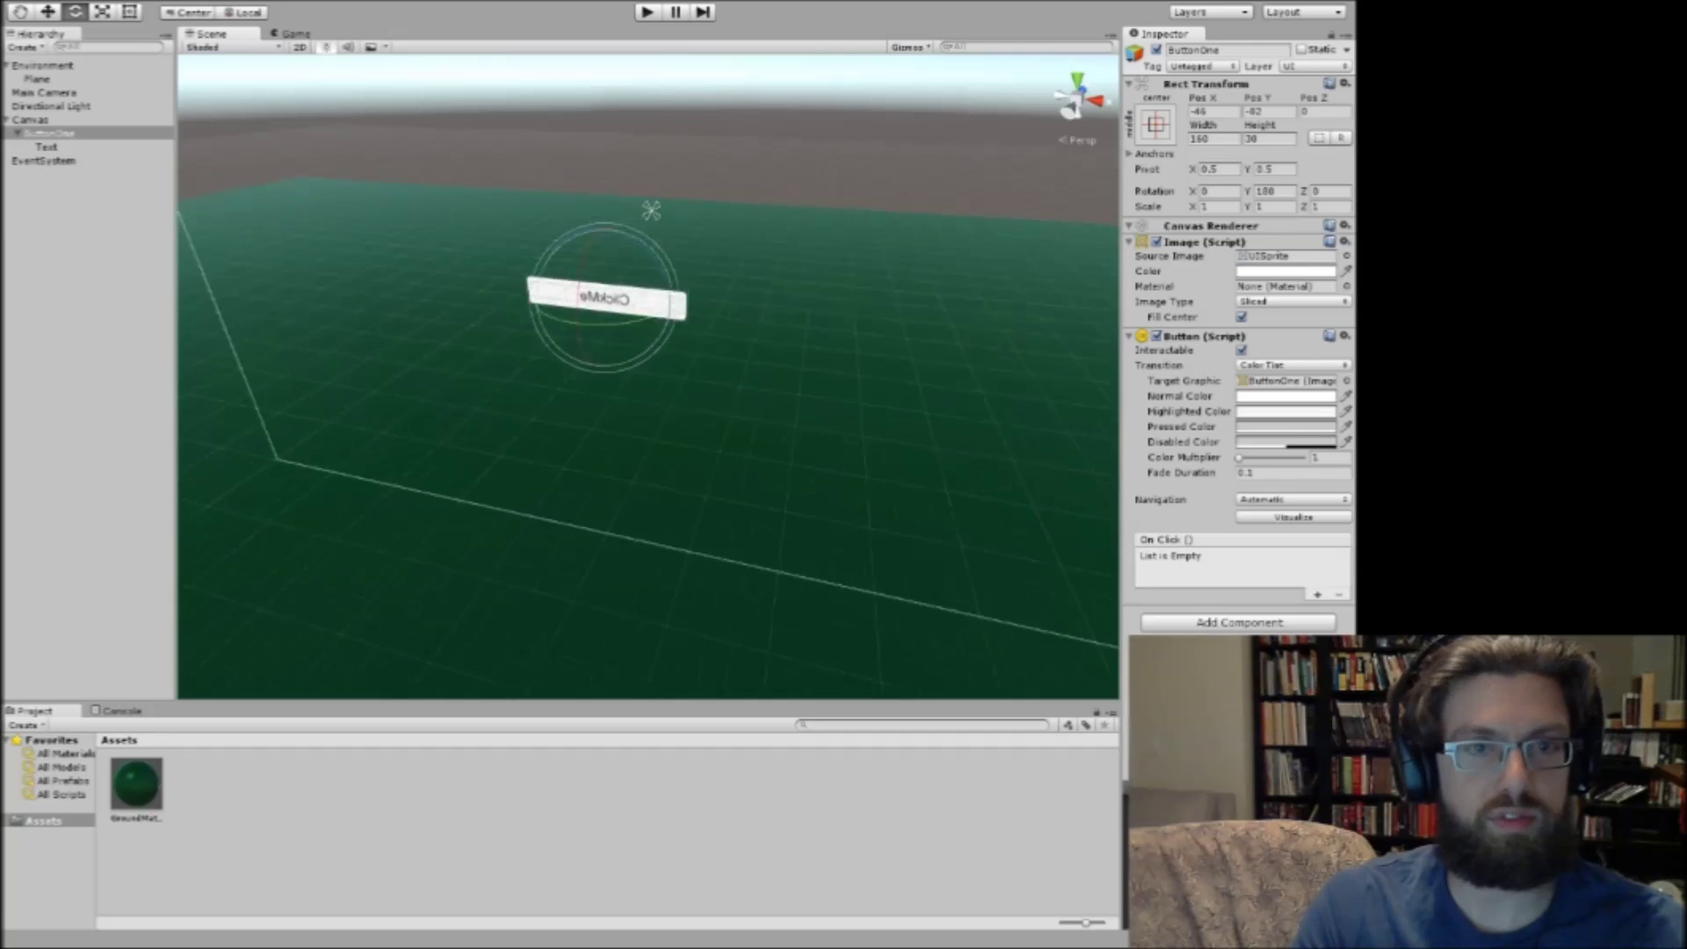
{"action": "scroll", "coordinate": [1039, 290], "scroll_direction": "down", "scroll_amount": 10}
{"action": "left_click_drag", "start_coordinate": [784, 296], "coordinate": [255, 302], "text": "alt"}
Switch back to the manual's Scene View Navigation page in the browser.
{"action": "key", "text": "super"}
{"action": "key", "text": "super"}
{"action": "key", "text": "alt+Tab"}
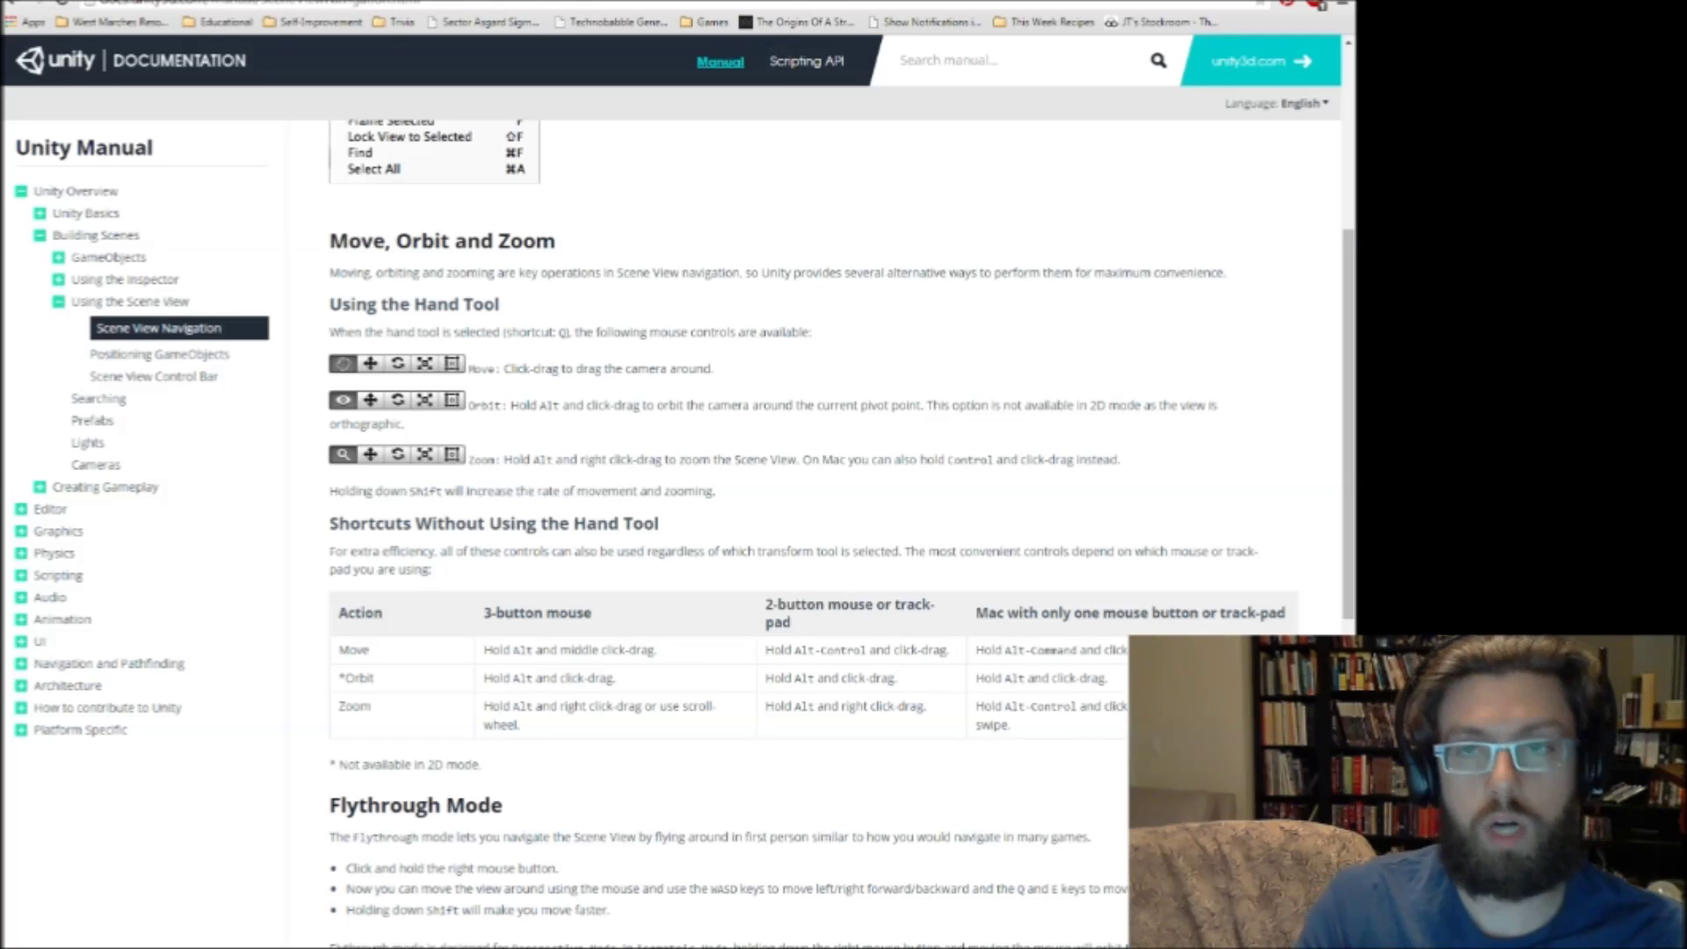
Practise zooming around ButtonOne in Unity, and read the manual's Flythrough Mode and Scene Gizmo sections in the browser.
{"action": "key", "text": "alt+Tab"}
{"action": "right_click_drag", "start_coordinate": [866, 403], "coordinate": [795, 439], "text": "alt"}
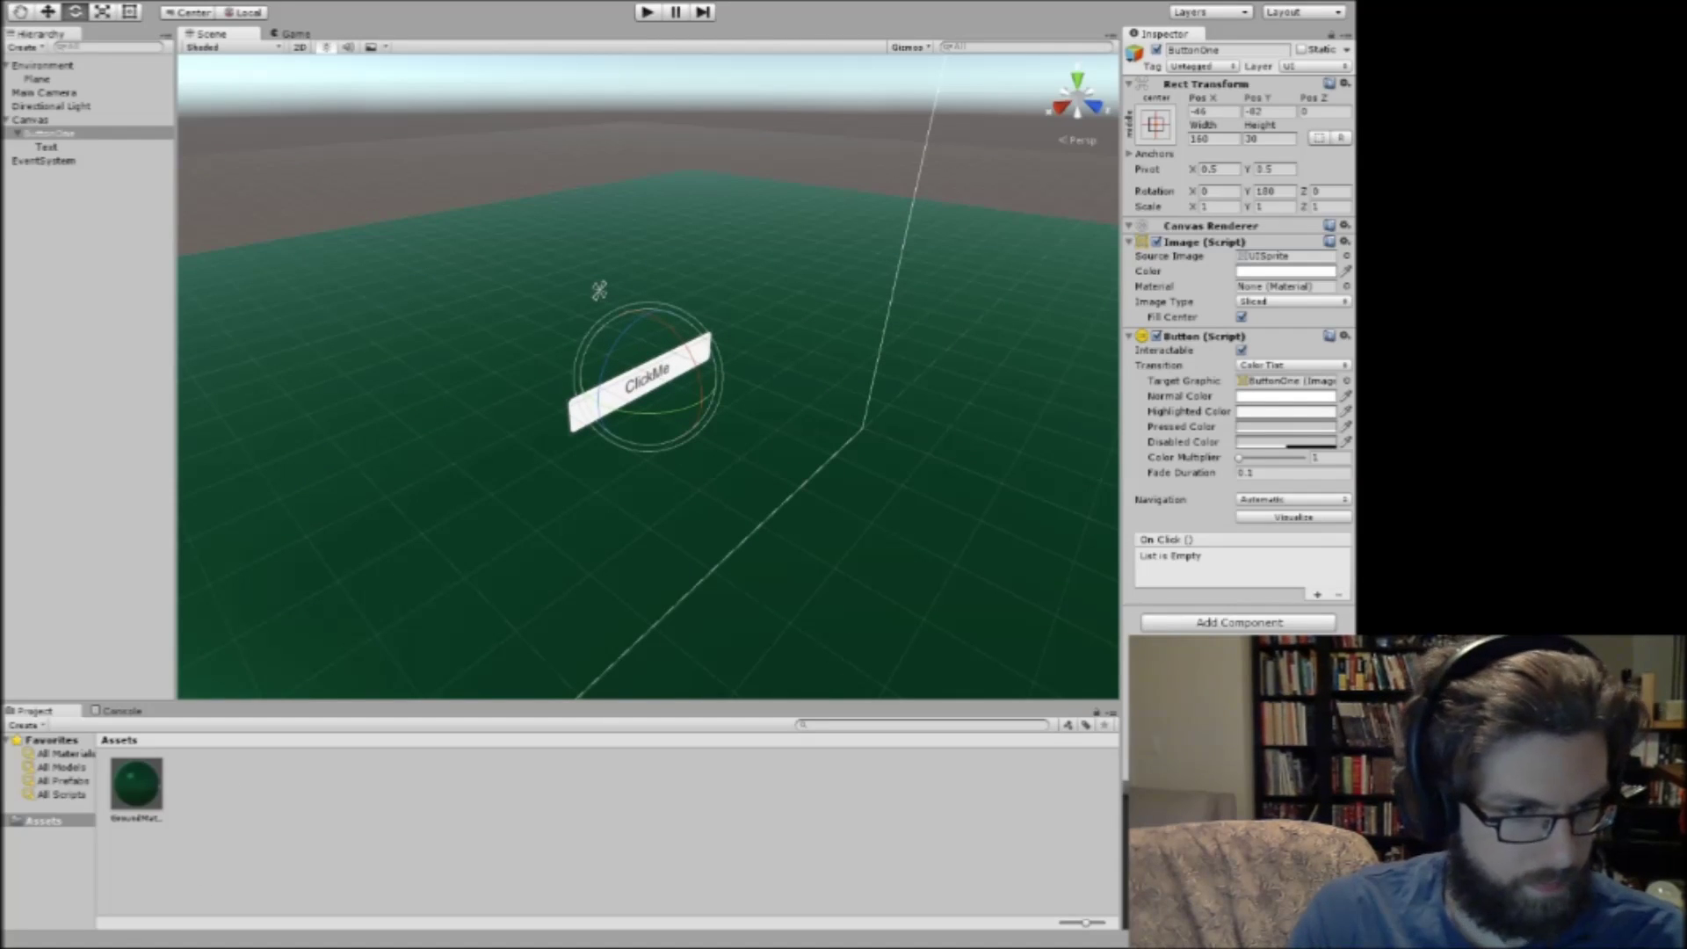
{"action": "key", "text": "alt+Tab"}
{"action": "scroll", "coordinate": [813, 533], "scroll_direction": "down", "scroll_amount": 3}
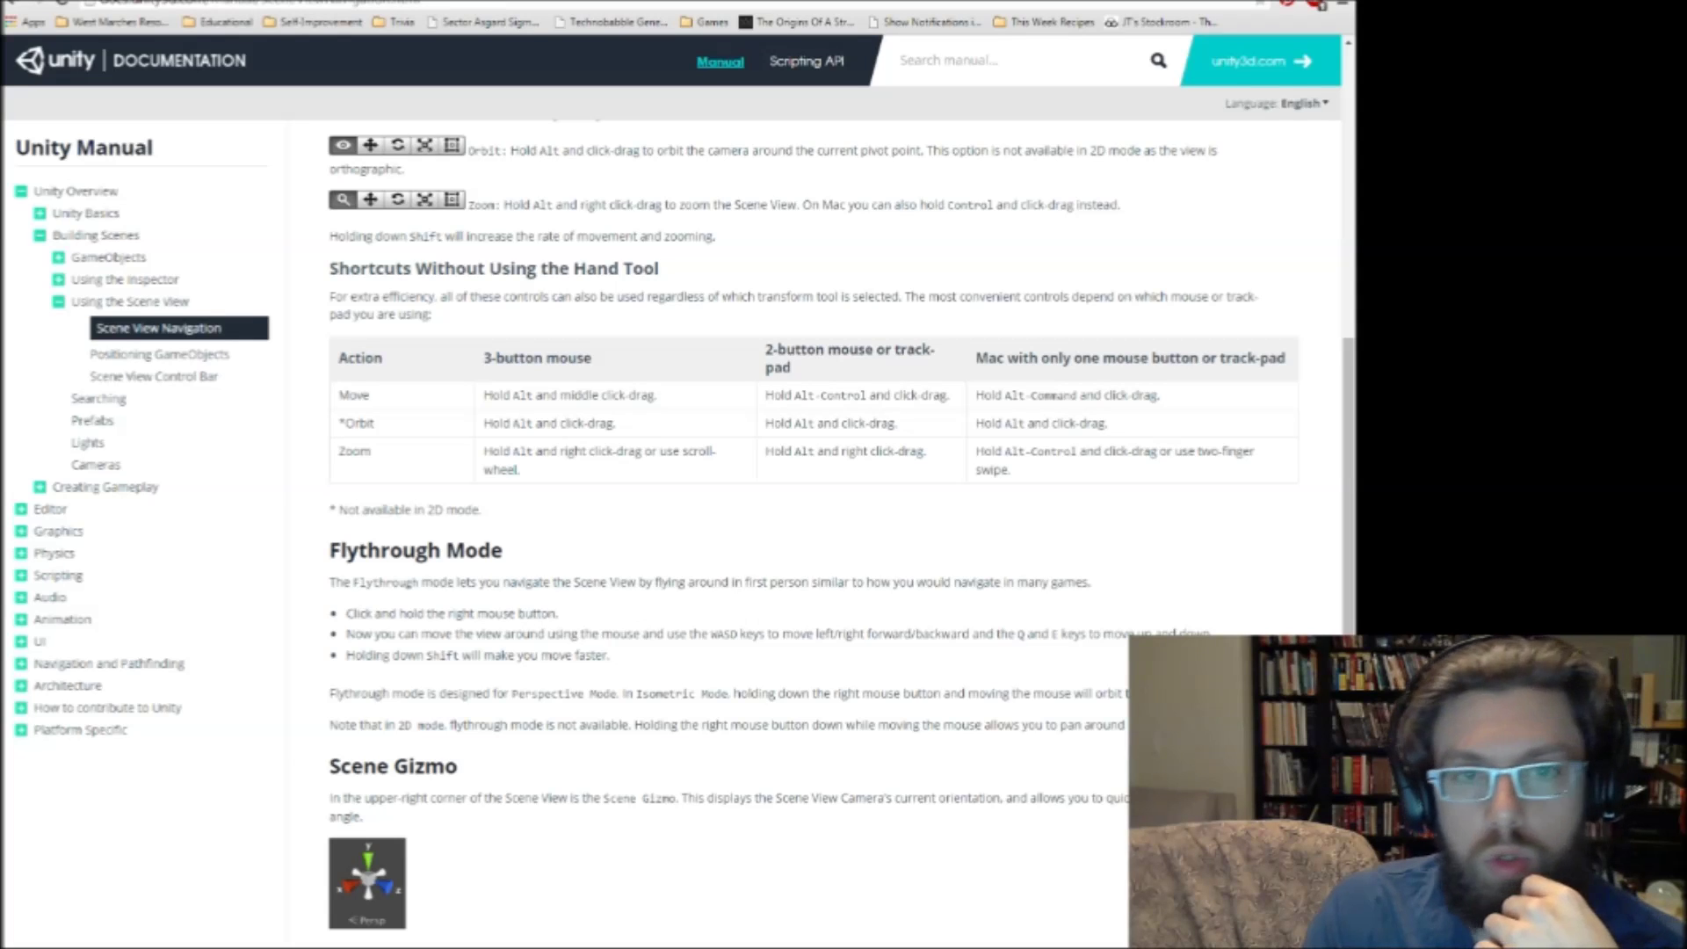
{"action": "scroll", "coordinate": [841, 533], "scroll_direction": "down", "scroll_amount": 3}
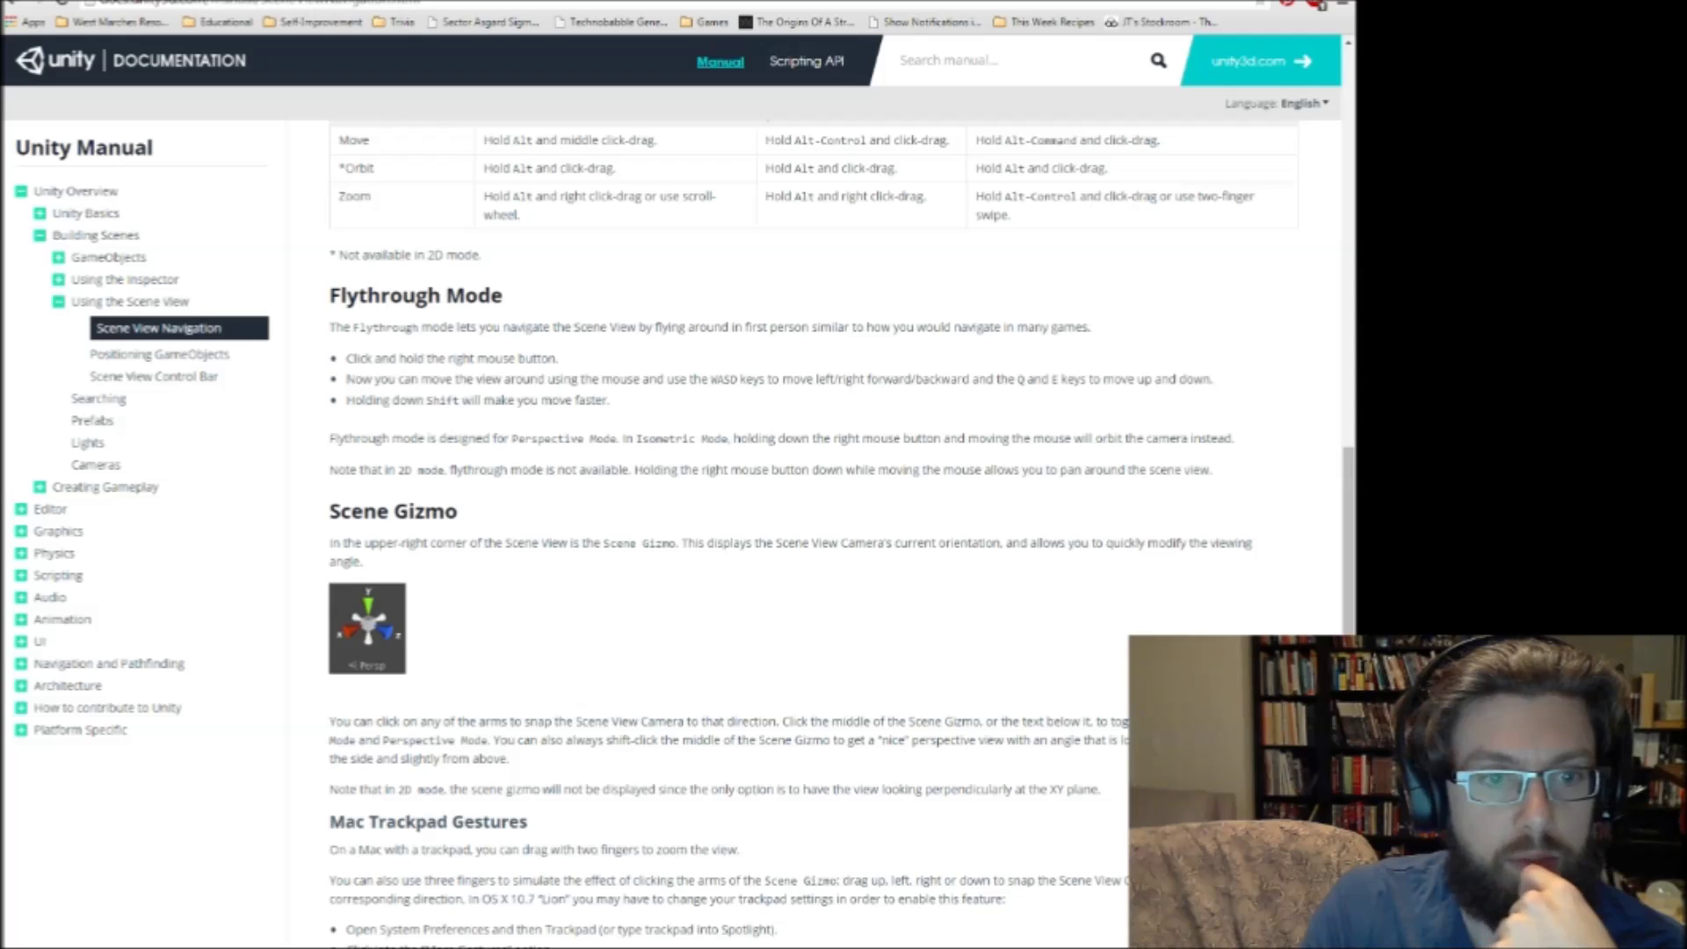
{"action": "scroll", "coordinate": [834, 527], "scroll_direction": "down", "scroll_amount": 3}
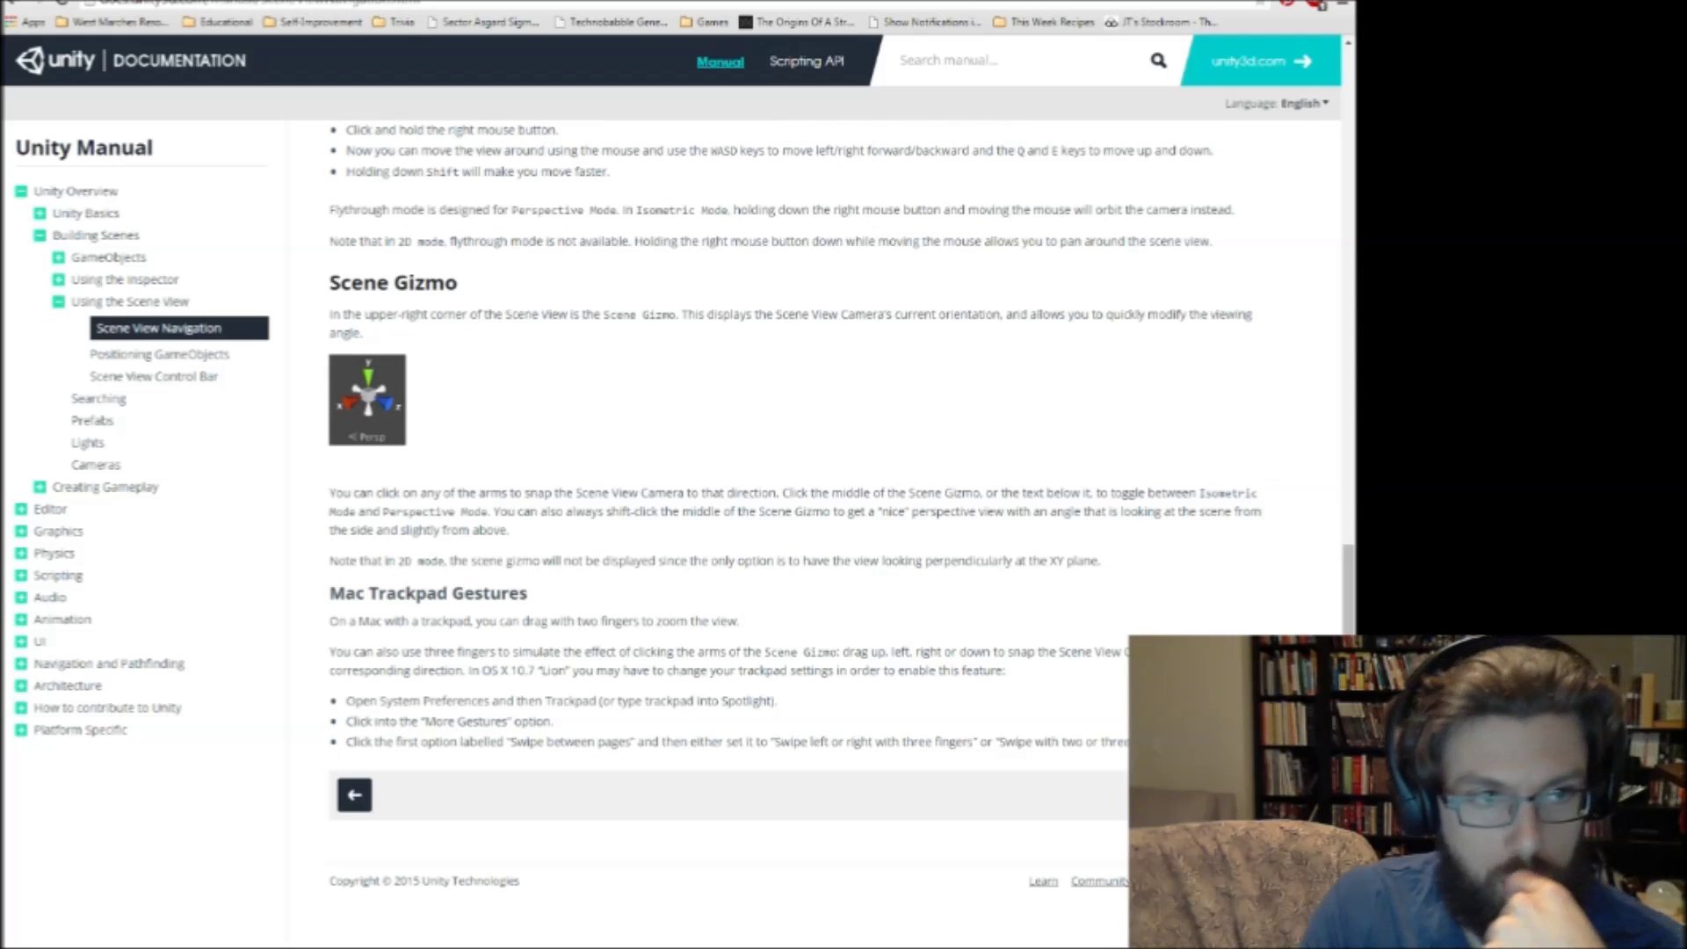
{"action": "scroll", "coordinate": [834, 527], "scroll_direction": "up", "scroll_amount": 4}
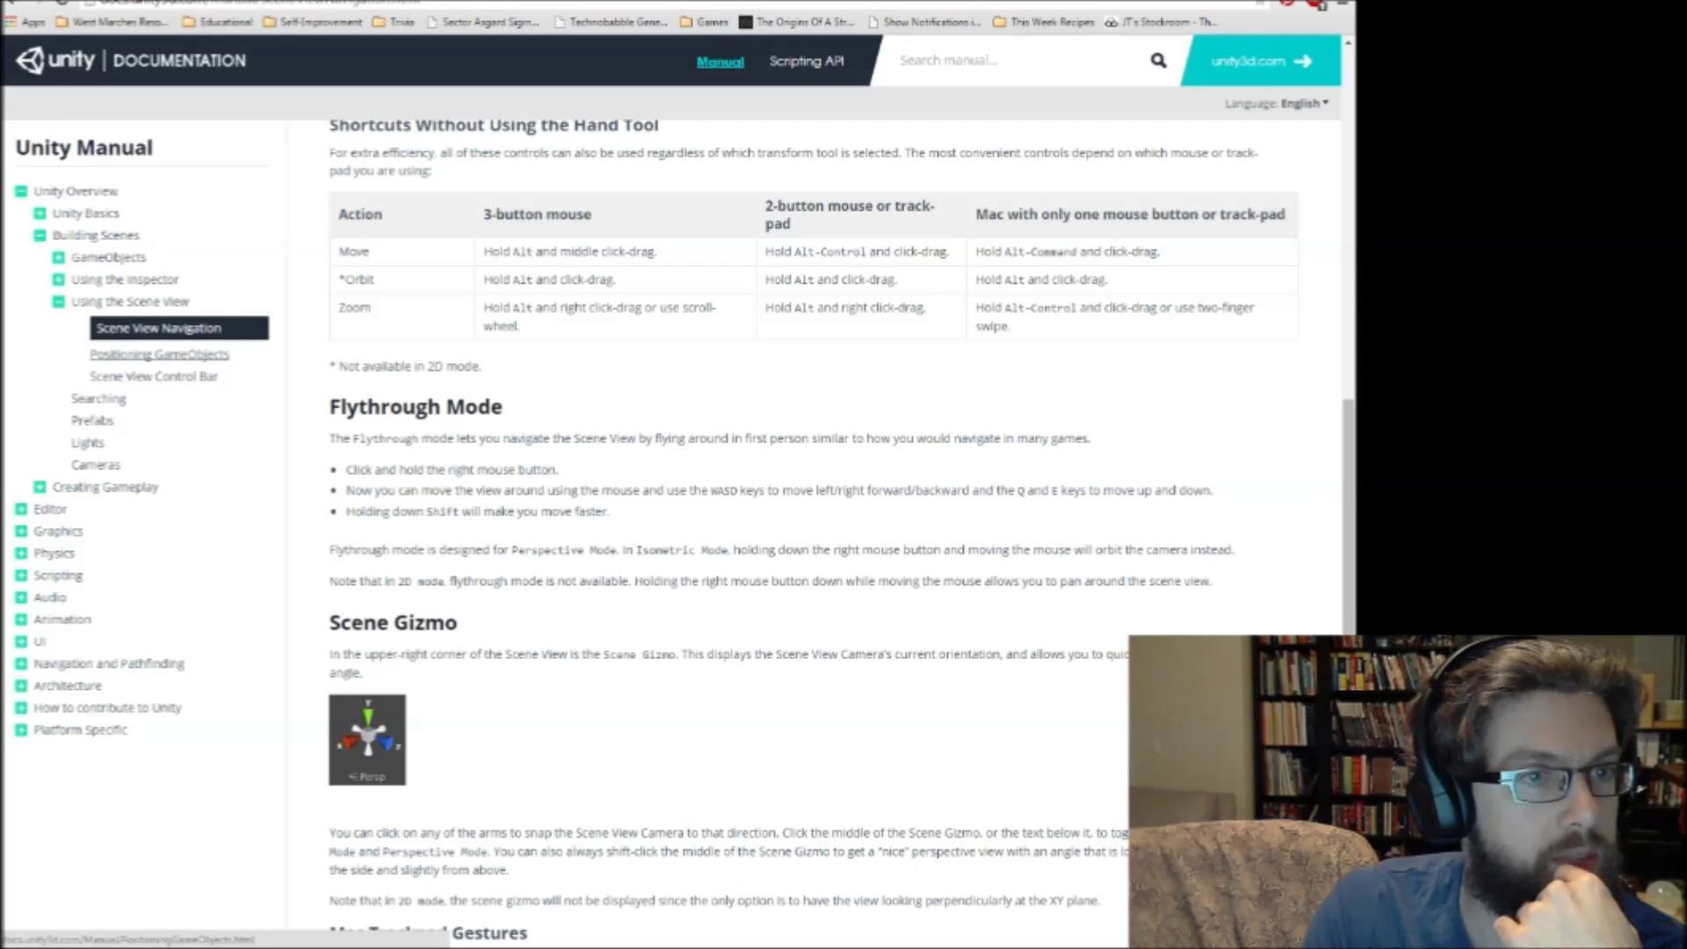
Browse the manual's Positioning GameObjects and Scene View Control Bar pages, and open the Cameras page under Building Scenes.
{"action": "left_click", "coordinate": [159, 354]}
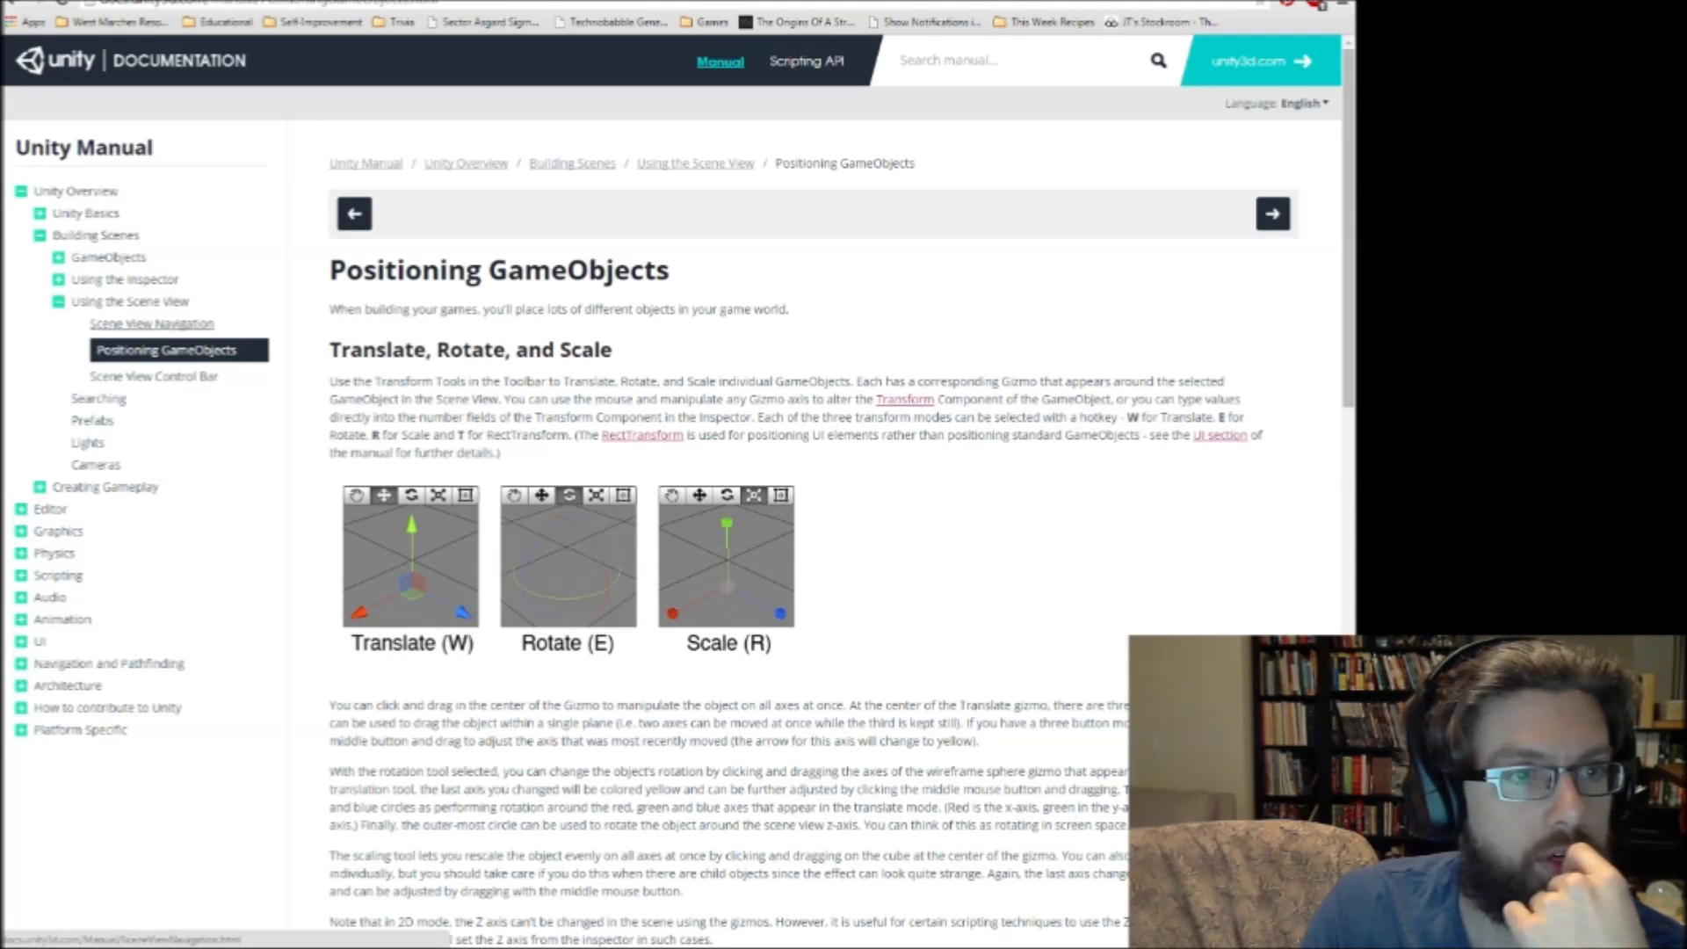
{"action": "left_click", "coordinate": [151, 324]}
{"action": "left_click", "coordinate": [154, 376]}
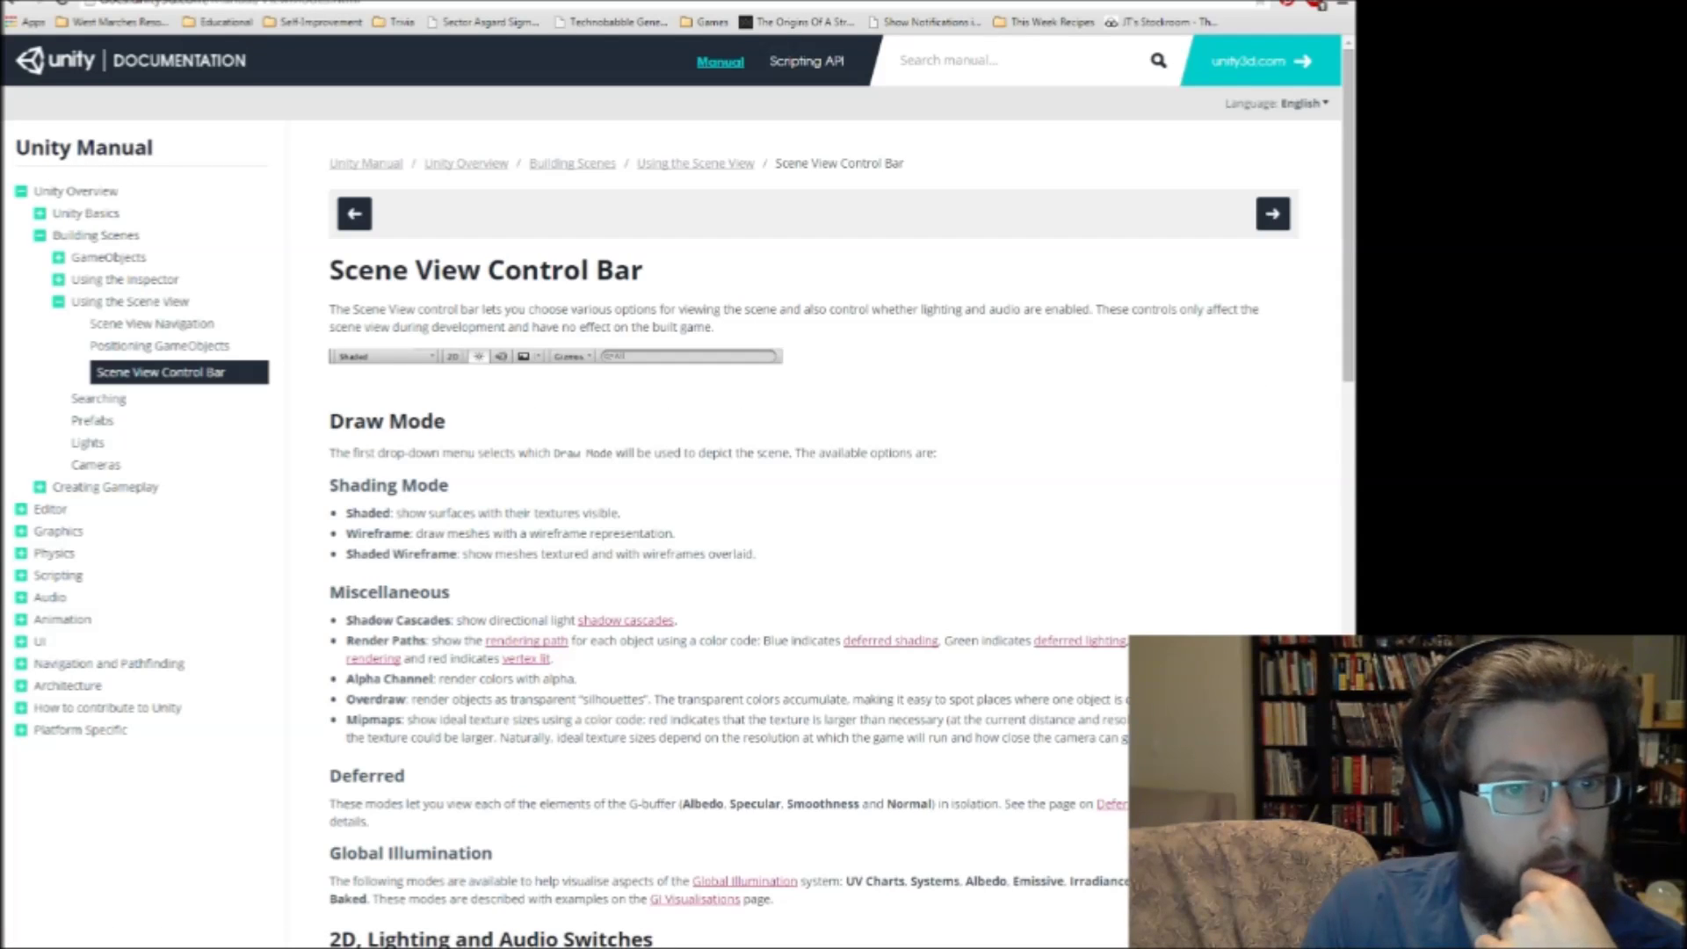
{"action": "scroll", "coordinate": [834, 527], "scroll_direction": "down", "scroll_amount": 20}
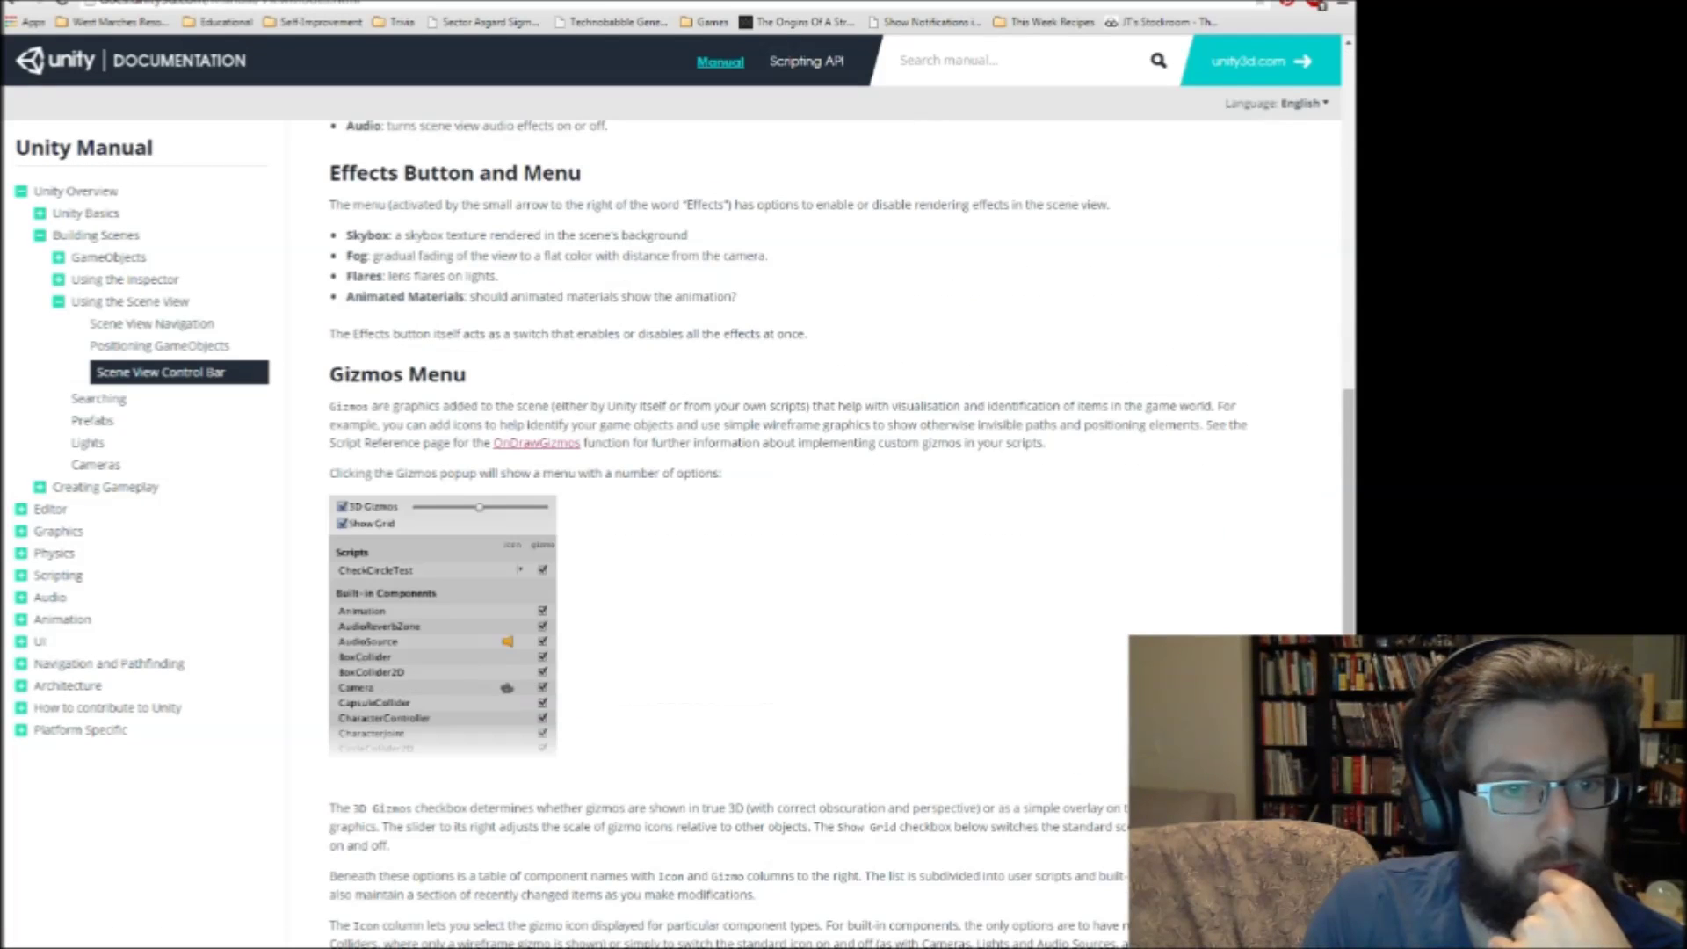
{"action": "scroll", "coordinate": [835, 527], "scroll_direction": "up", "scroll_amount": 3}
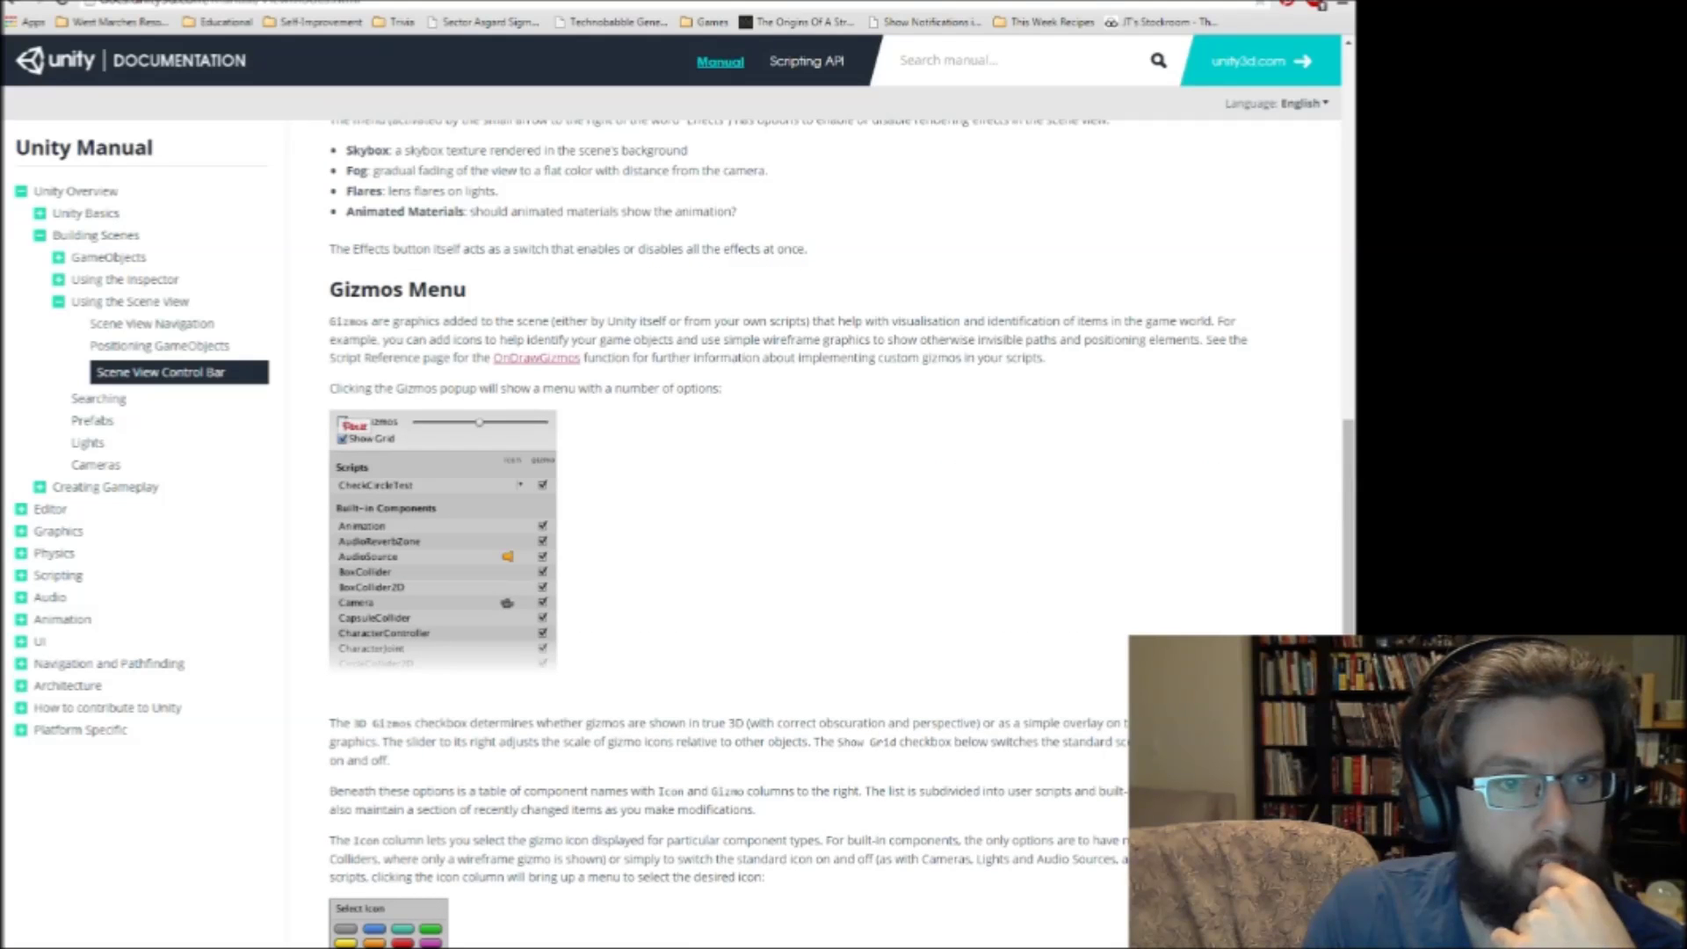
{"action": "scroll", "coordinate": [835, 527], "scroll_direction": "down", "scroll_amount": 6}
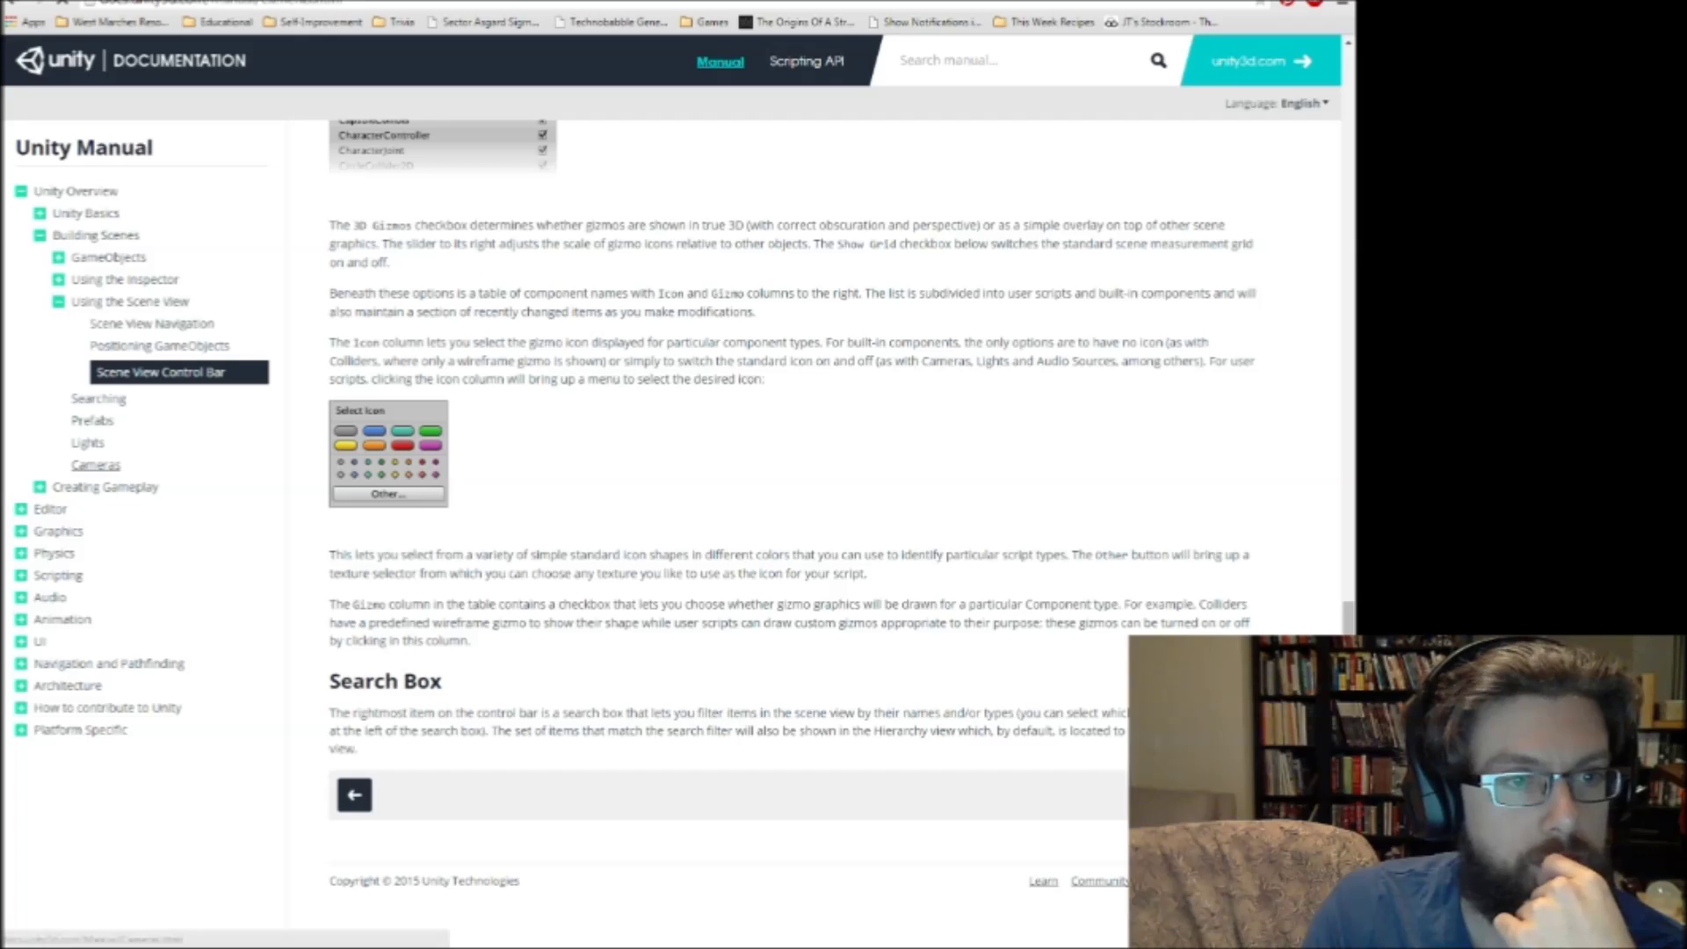
{"action": "left_click", "coordinate": [95, 464]}
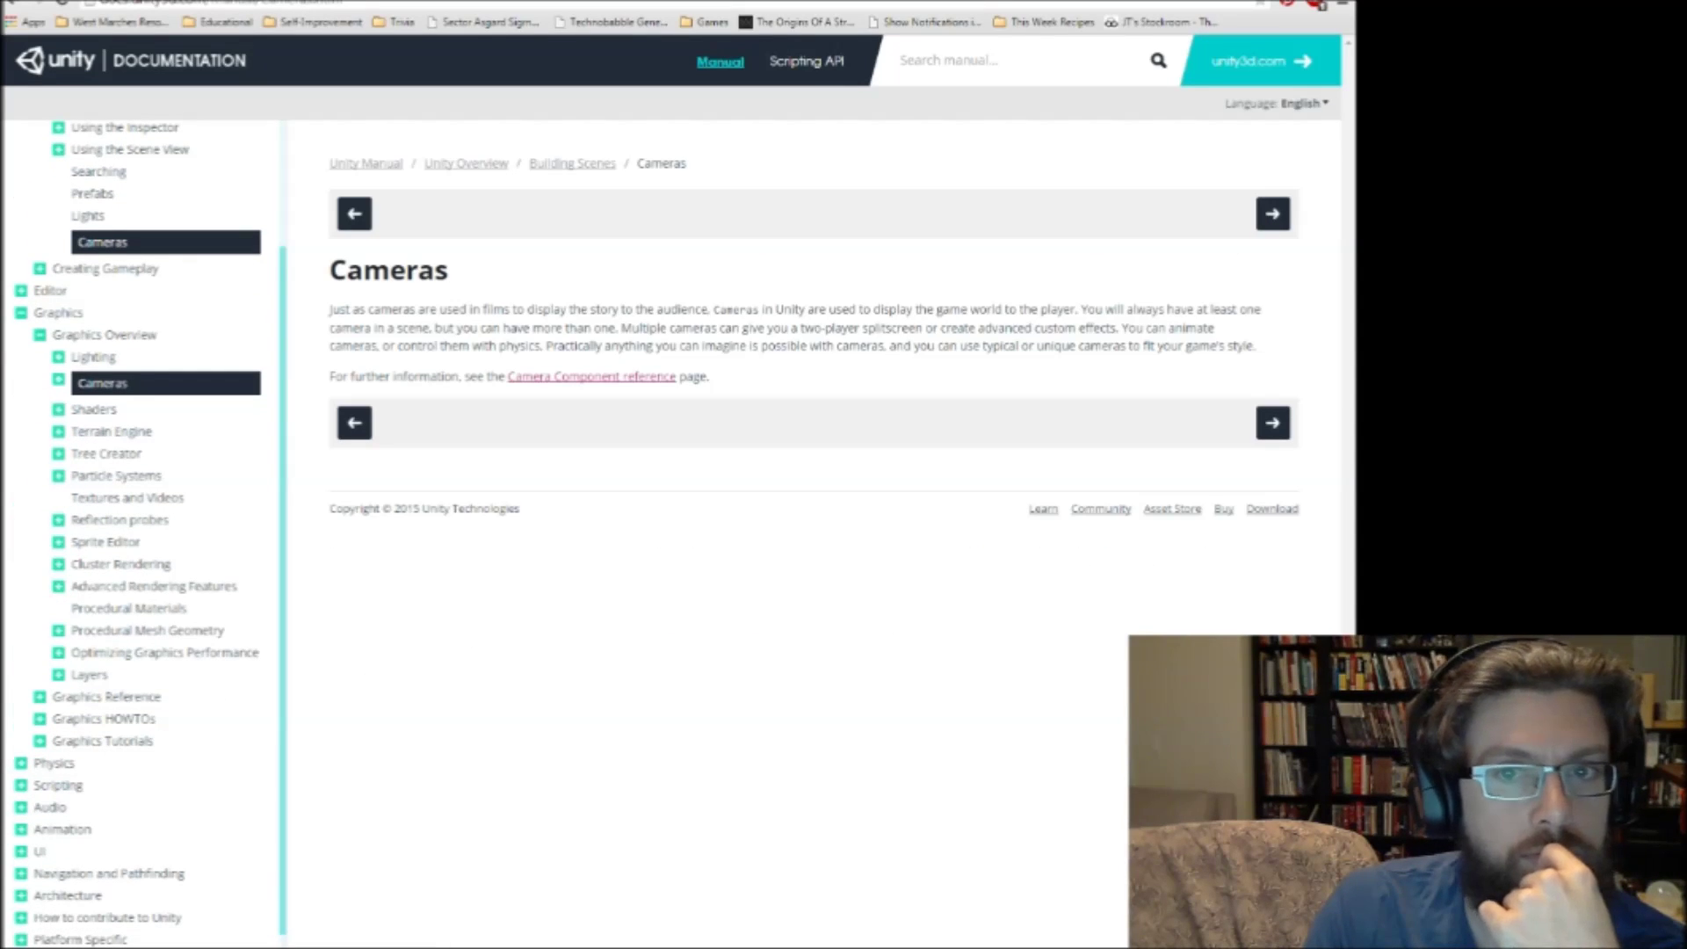
Switch to Unity and delete the Main Camera from the scene.
{"action": "key", "text": "alt+Tab"}
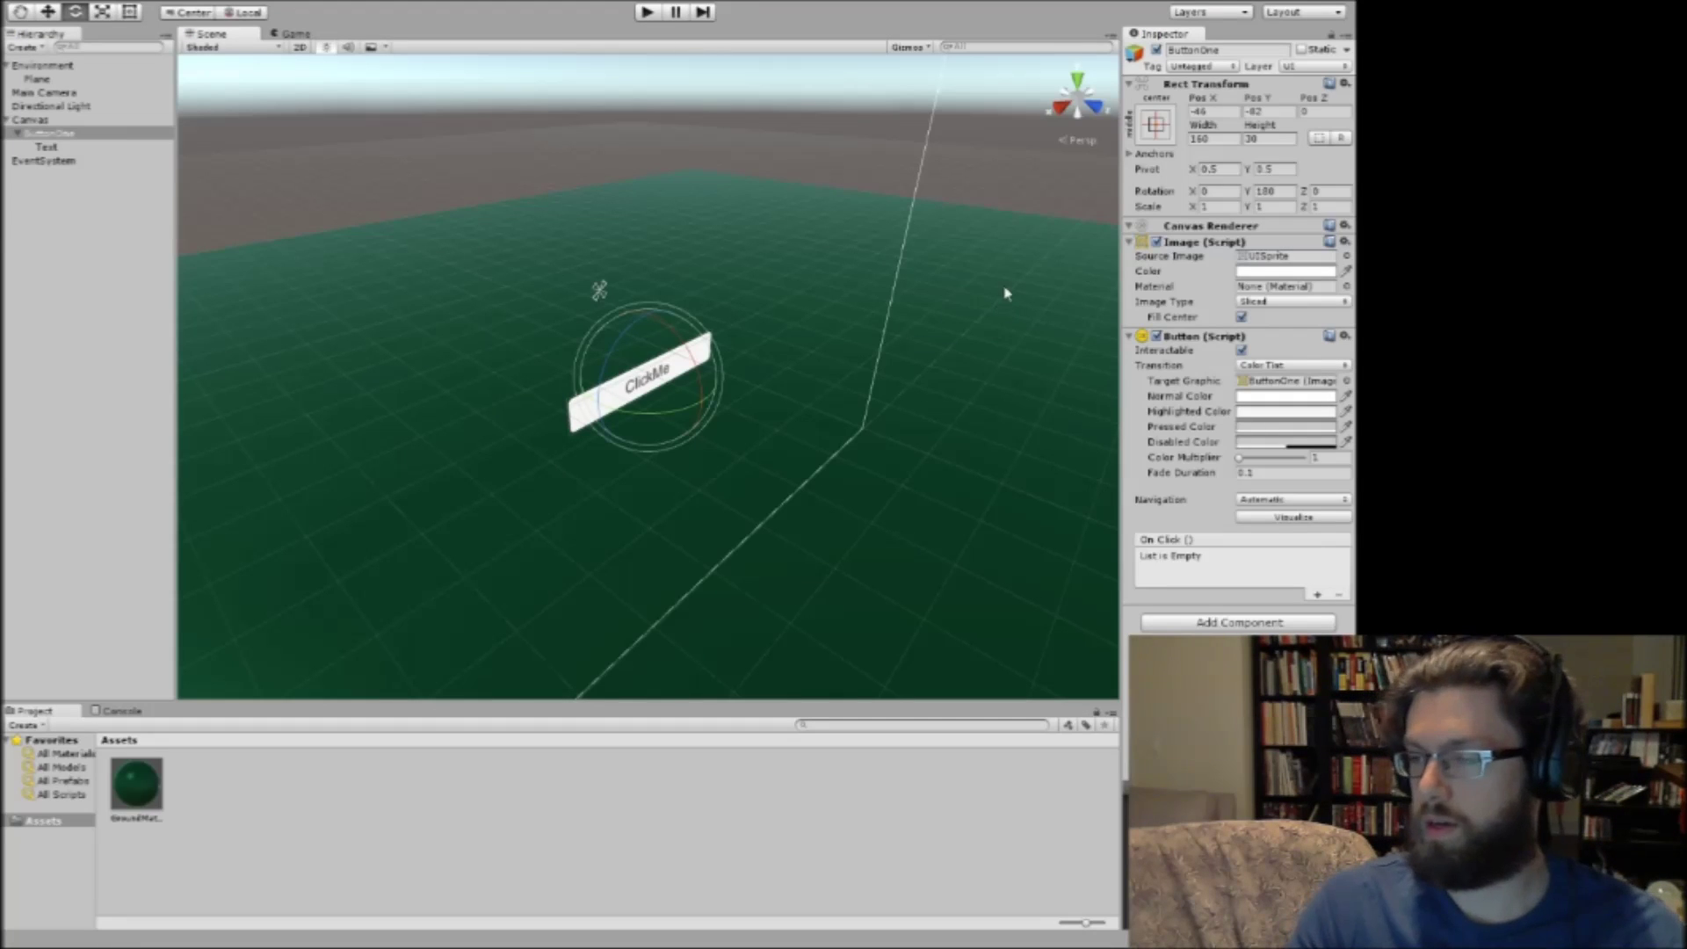
{"action": "right_click_drag", "start_coordinate": [944, 303], "coordinate": [556, 318]}
{"action": "left_click", "coordinate": [70, 93]}
{"action": "key", "text": "Delete"}
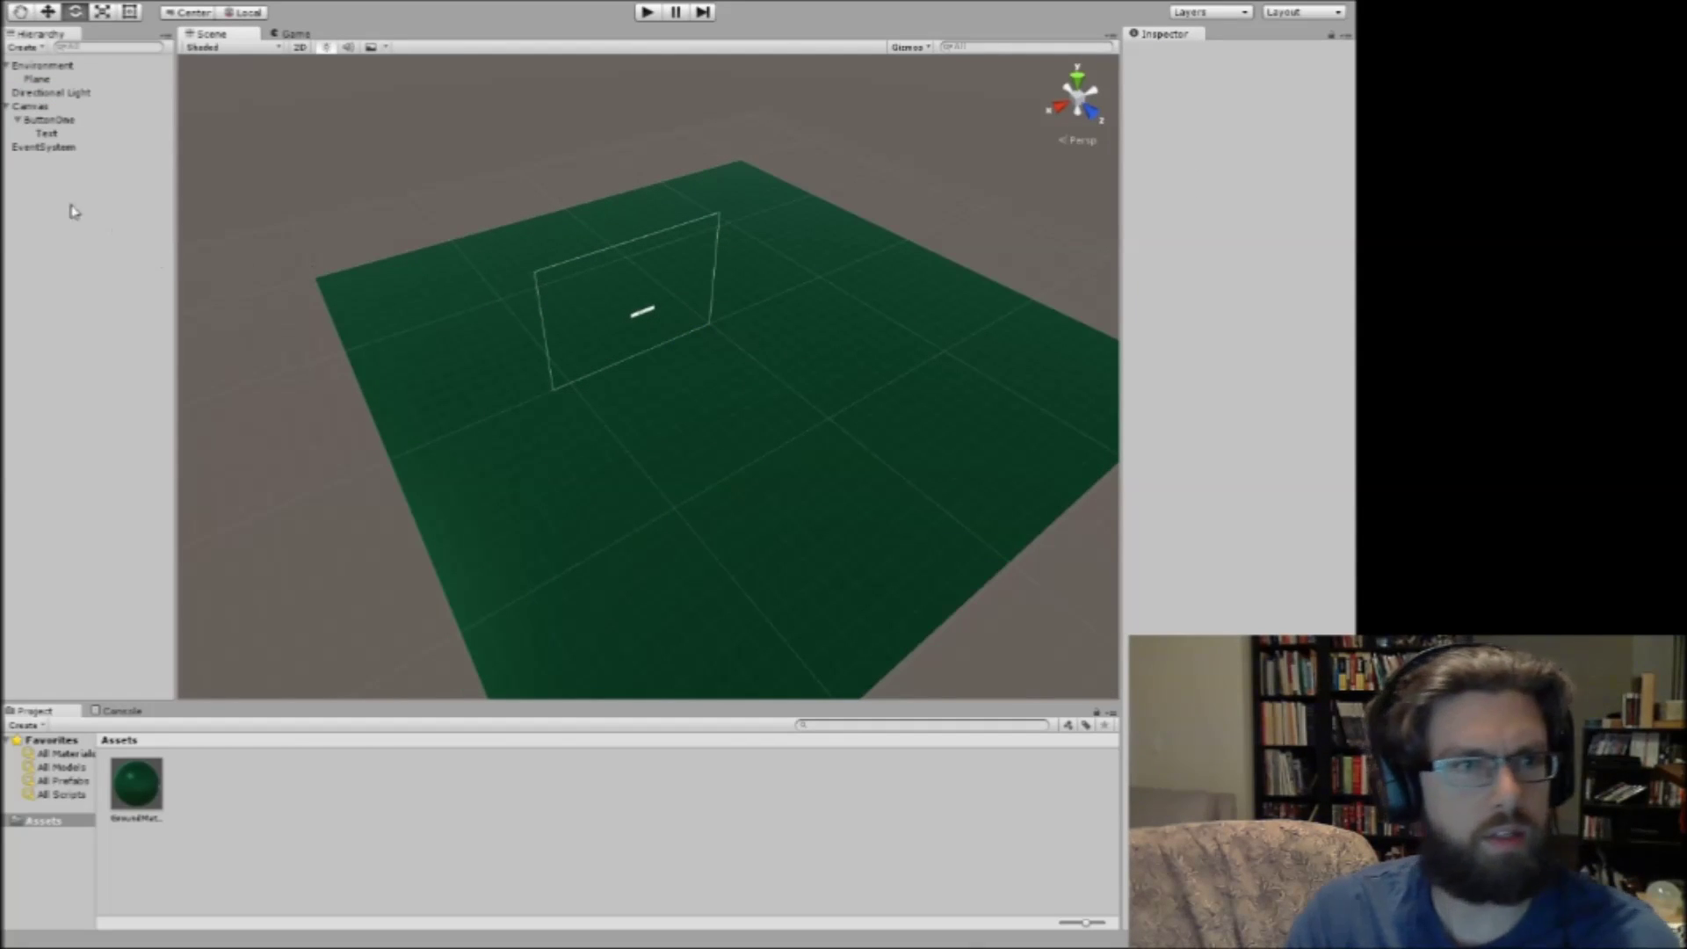
{"action": "right_click", "coordinate": [51, 193]}
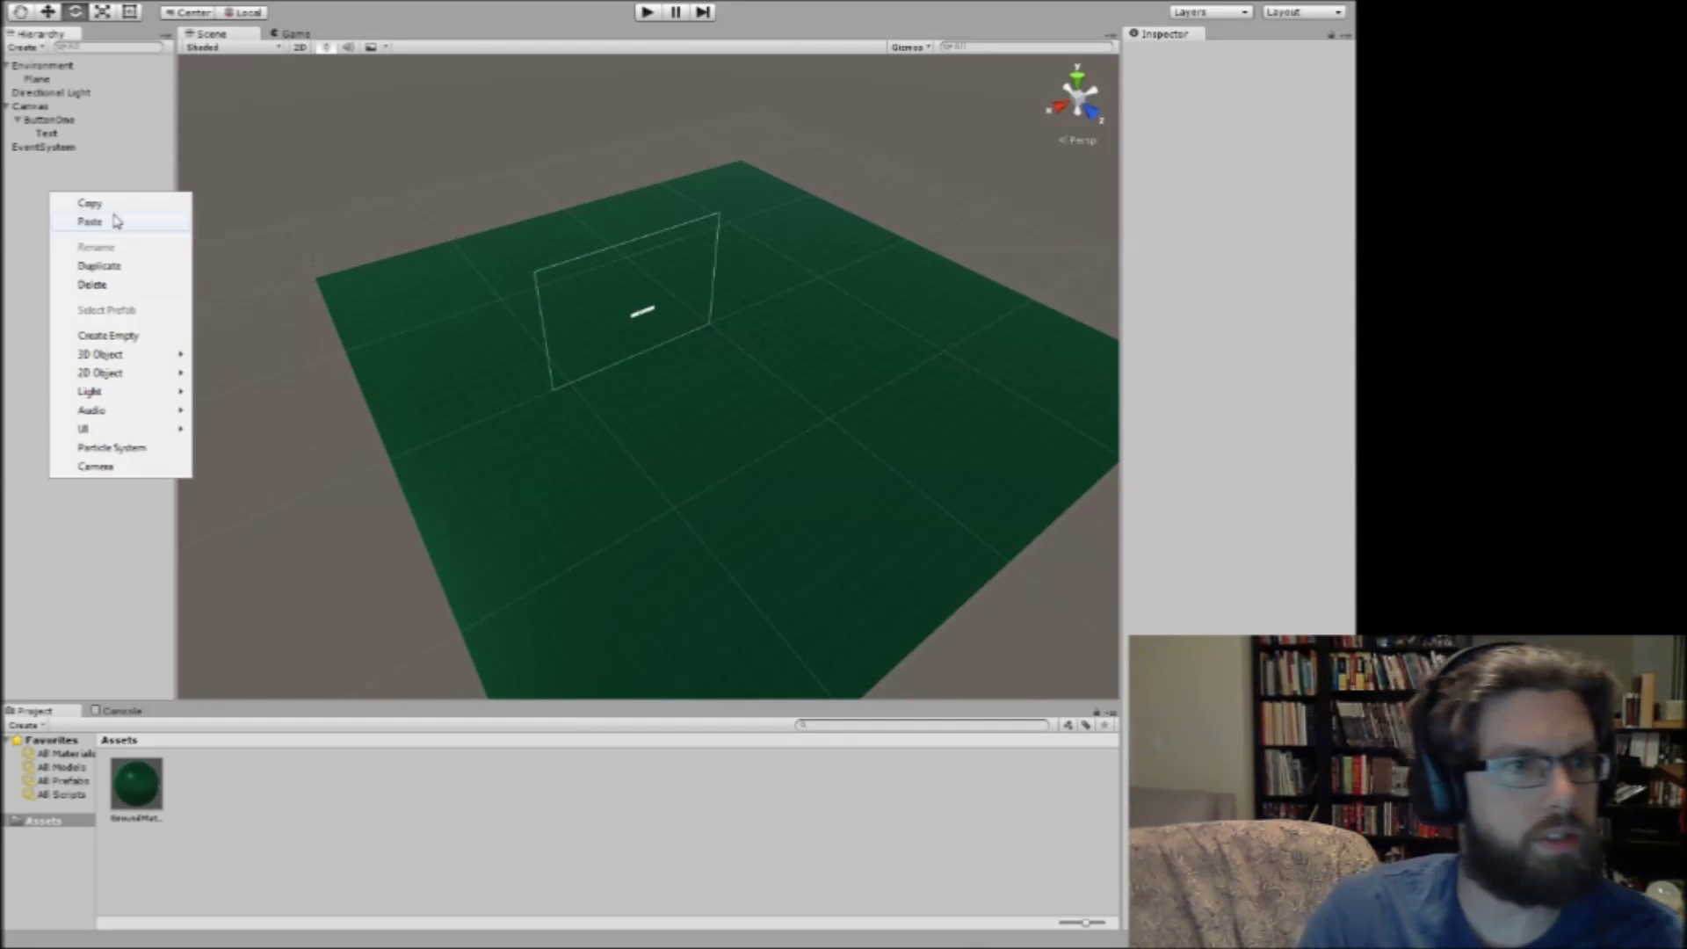
{"action": "left_click", "coordinate": [111, 336]}
{"action": "key", "text": "Delete"}
Add a new Camera to the scene and move it near the Canvas rectangle, to about X 1727, Z 1758.
{"action": "right_click", "coordinate": [11, 272]}
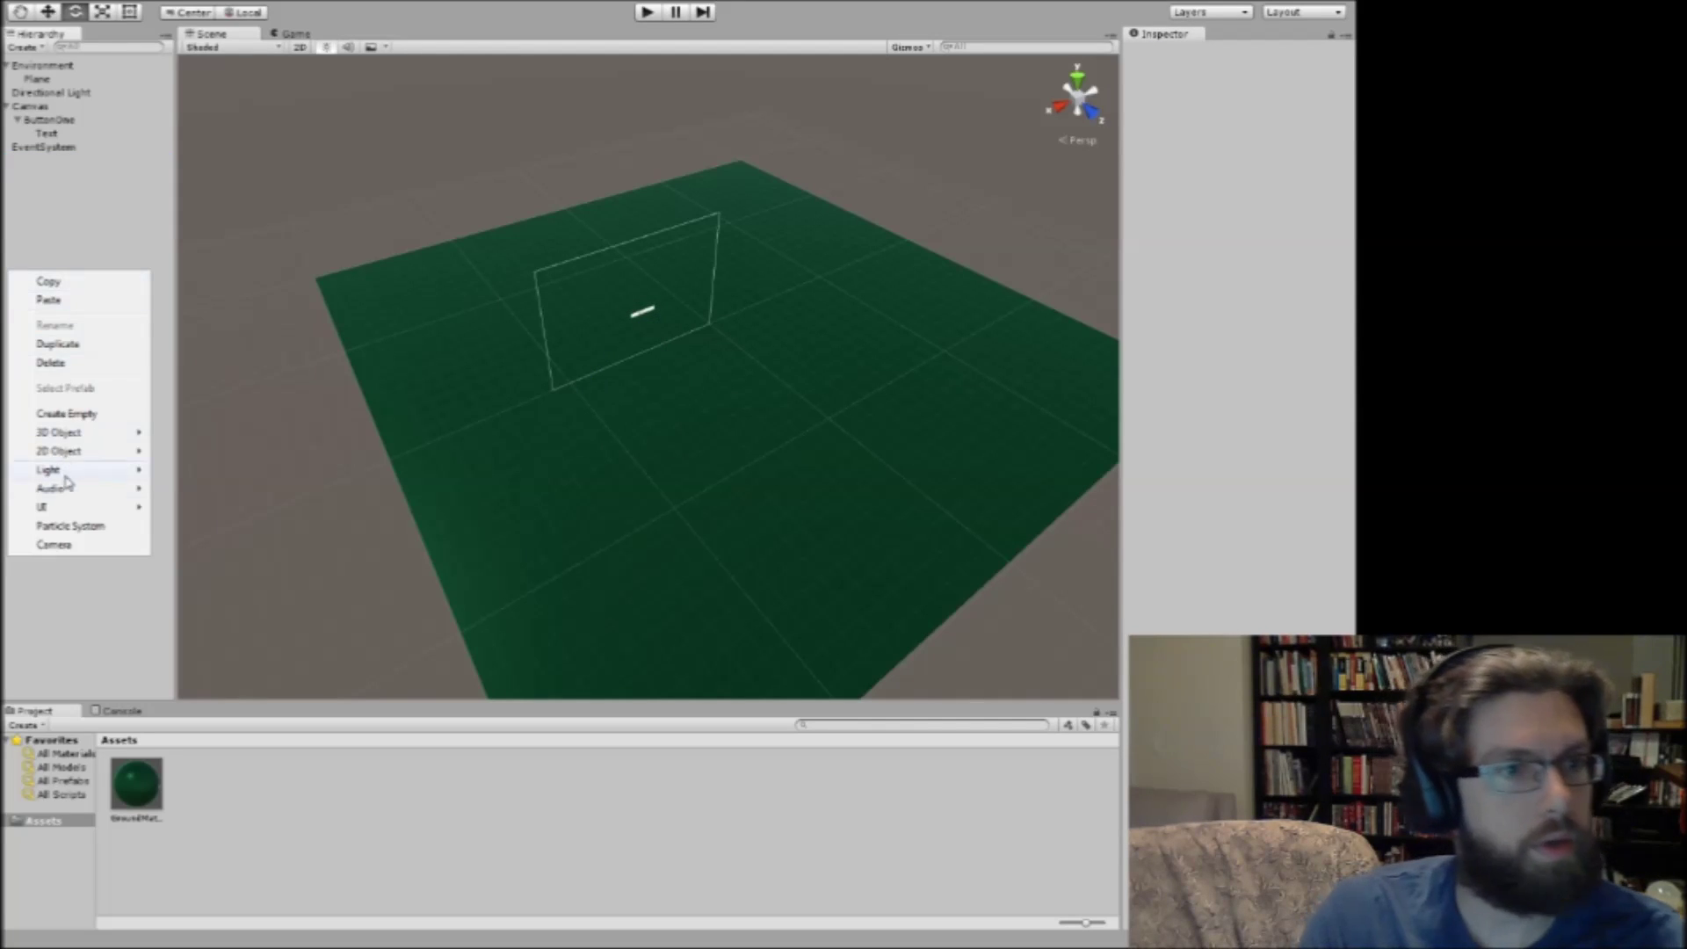
{"action": "left_click", "coordinate": [67, 545]}
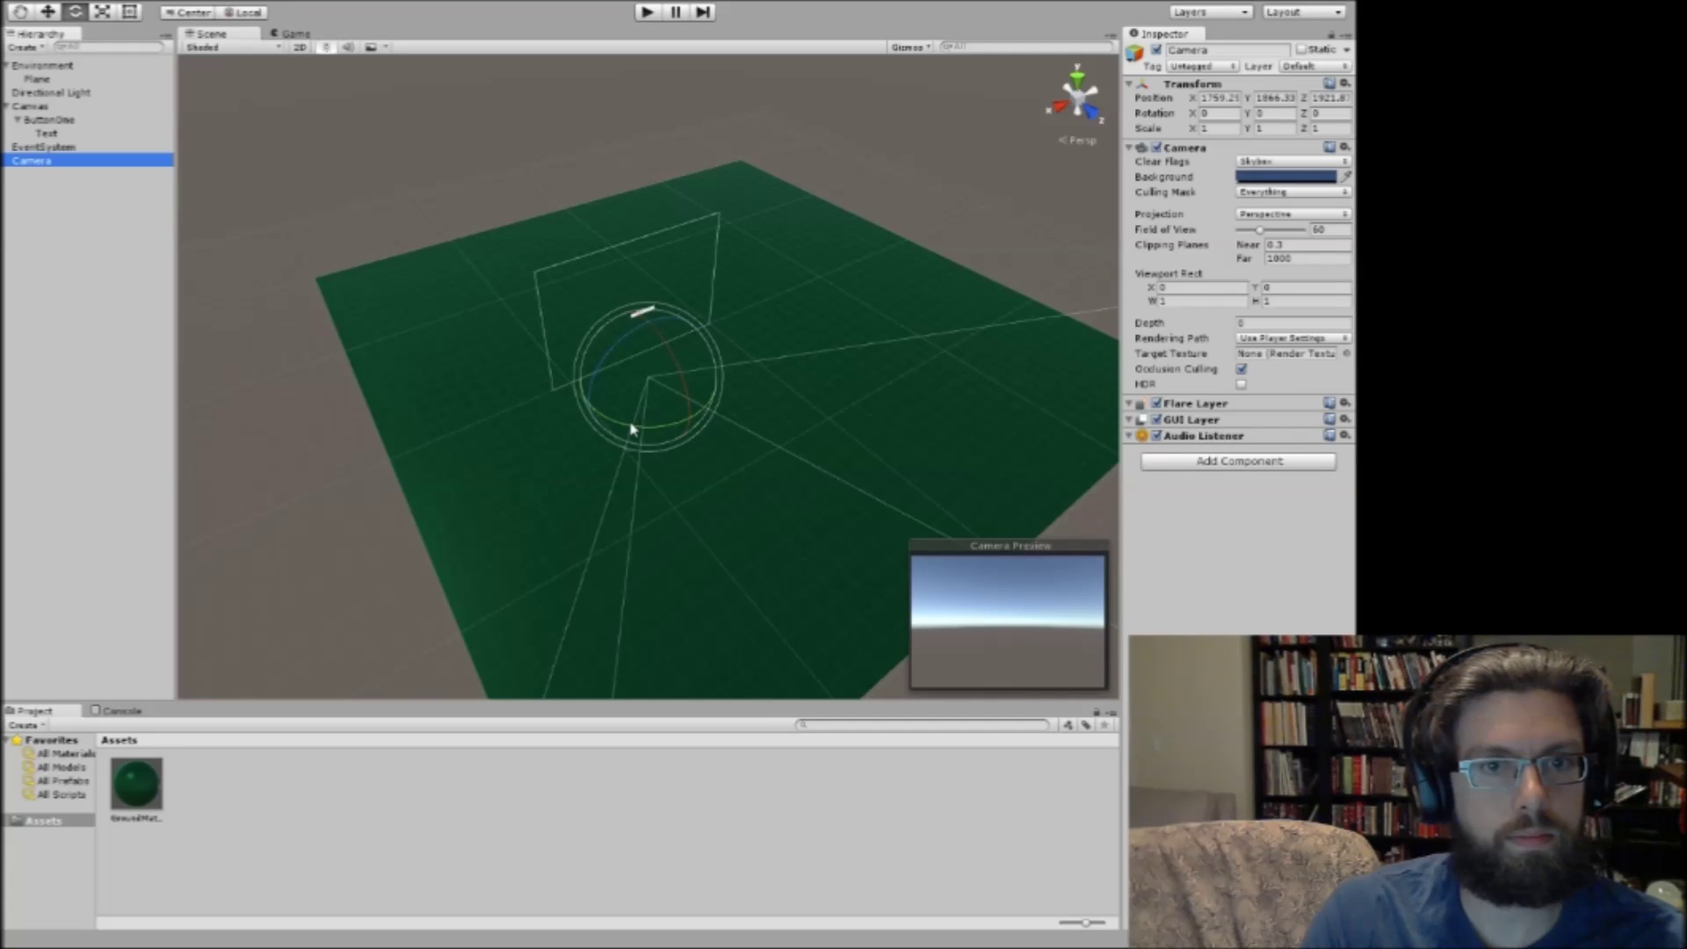
{"action": "key", "text": "w"}
{"action": "left_click_drag", "start_coordinate": [688, 419], "coordinate": [512, 282]}
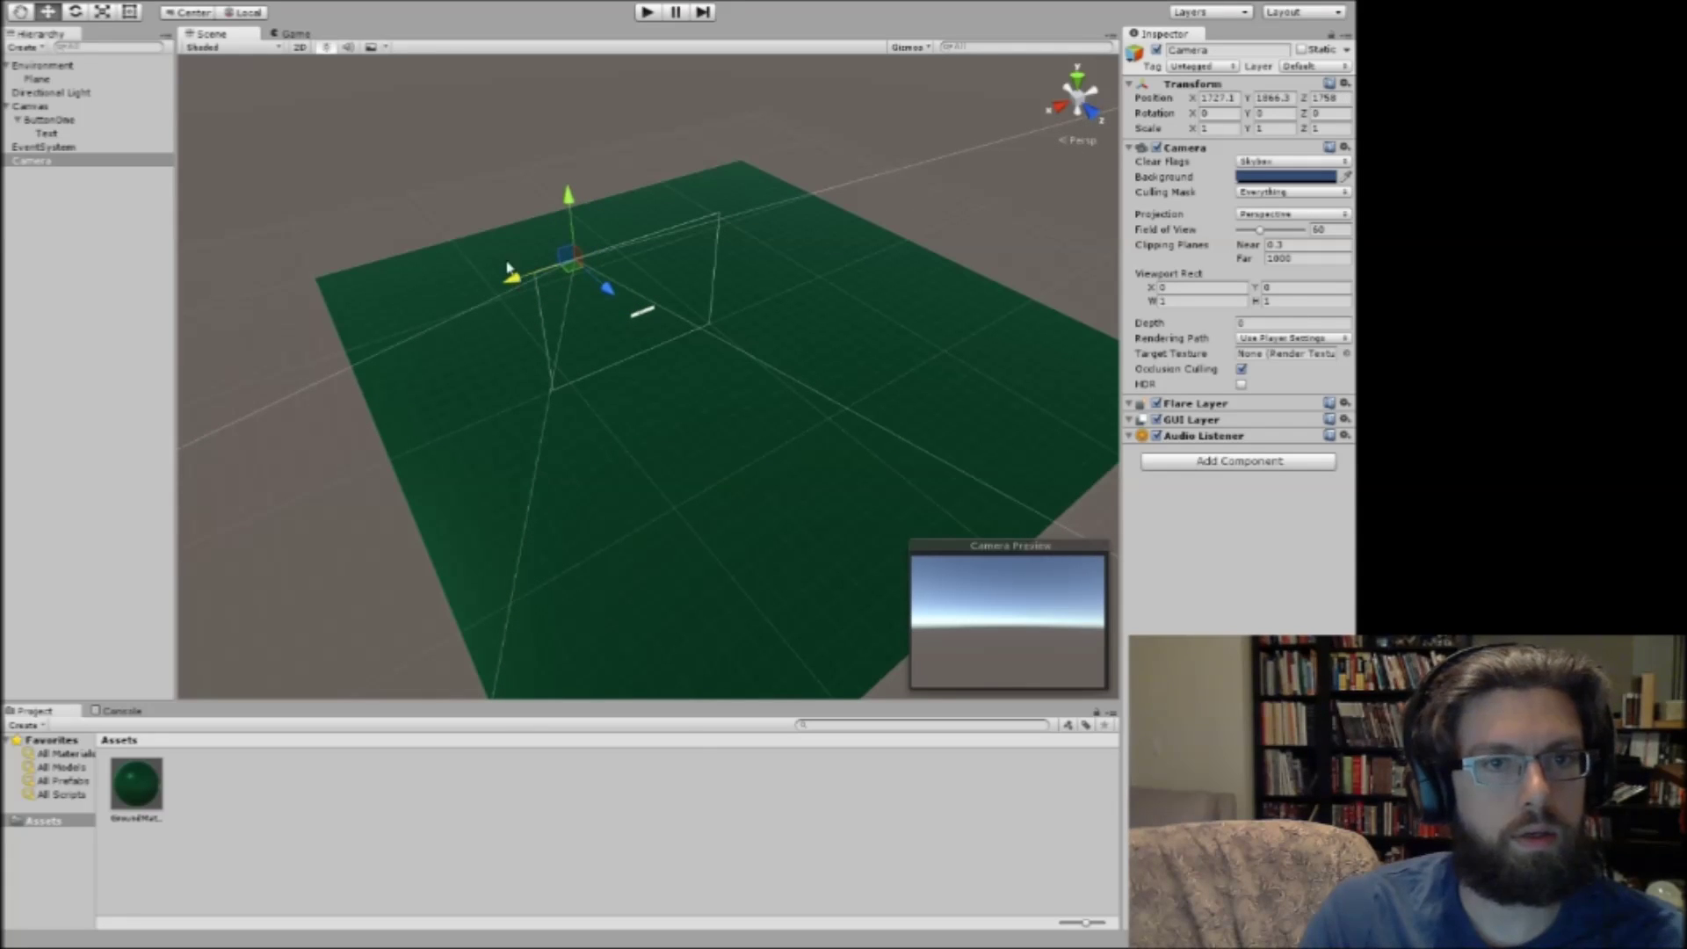
{"action": "key", "text": "super+Down"}
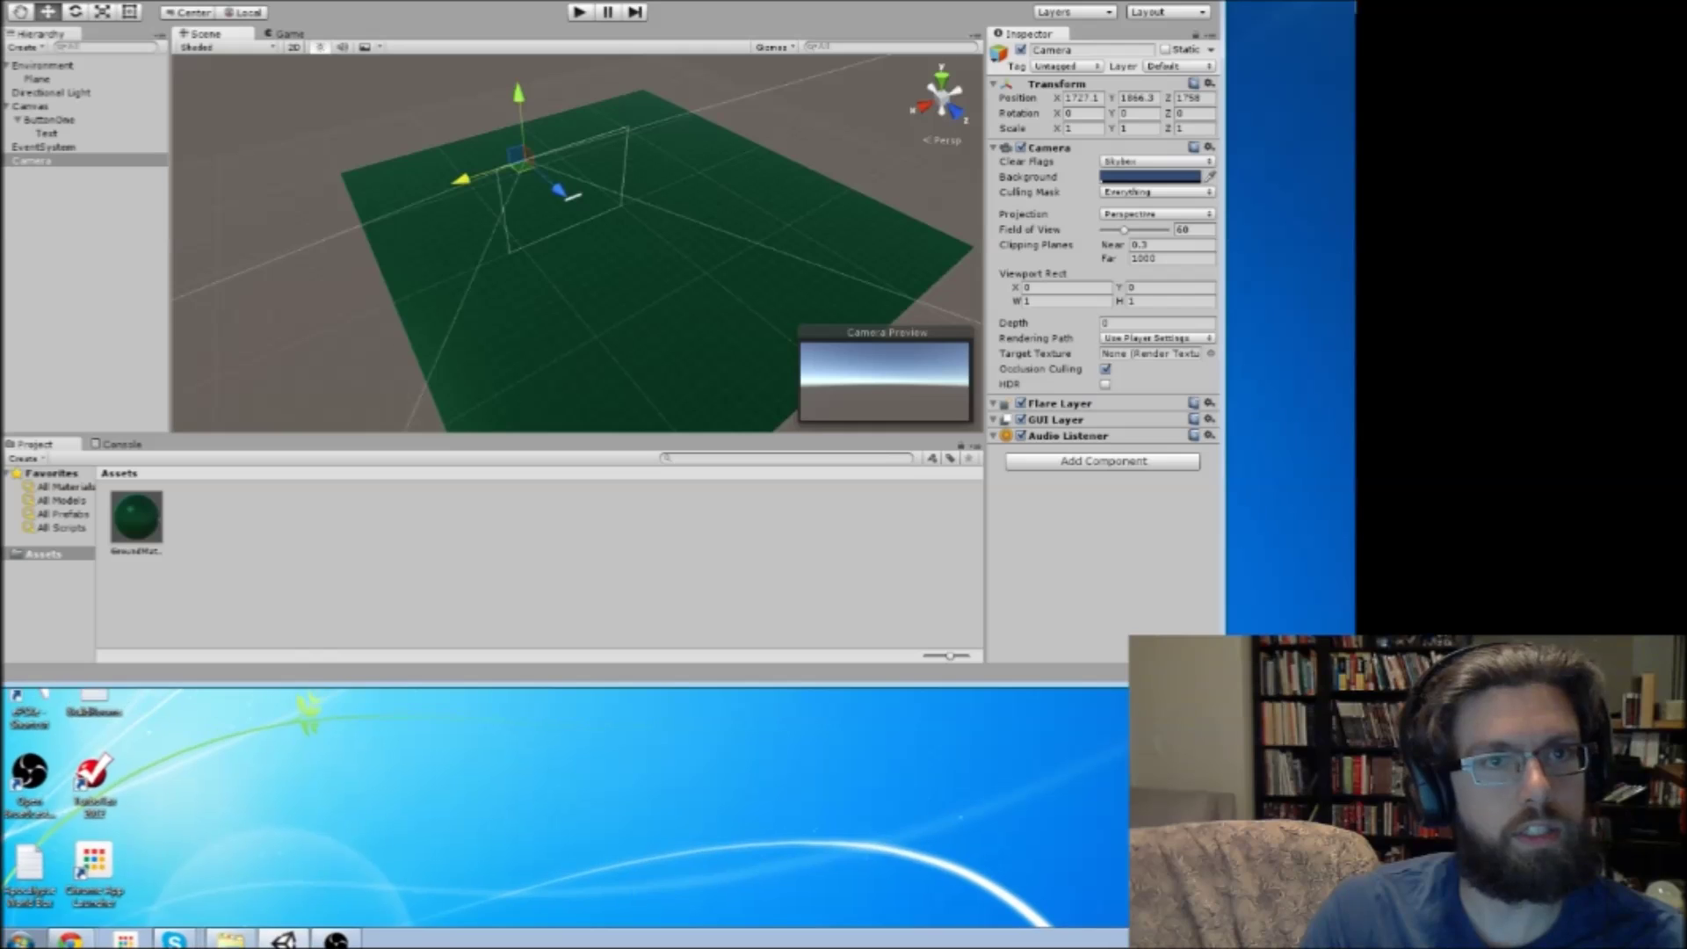
{"action": "key", "text": "super+Up"}
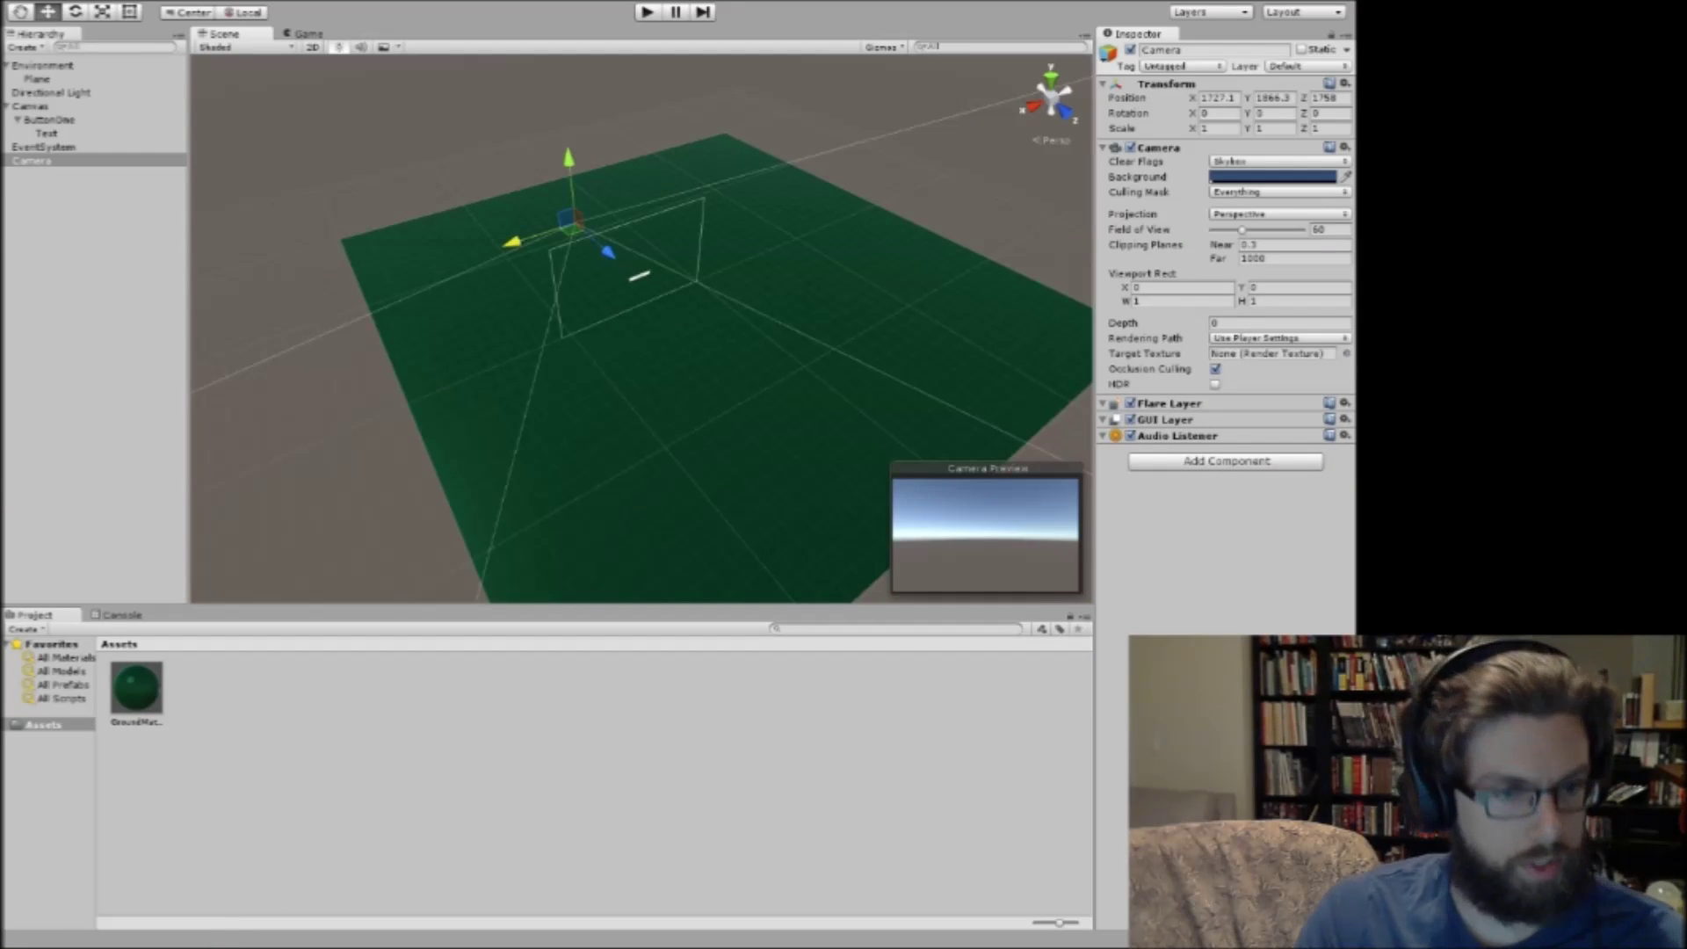
Switch to the manual in the browser, open the Canvas page under UI Overview, and read as far as Render Modes.
{"action": "key", "text": "alt+Tab"}
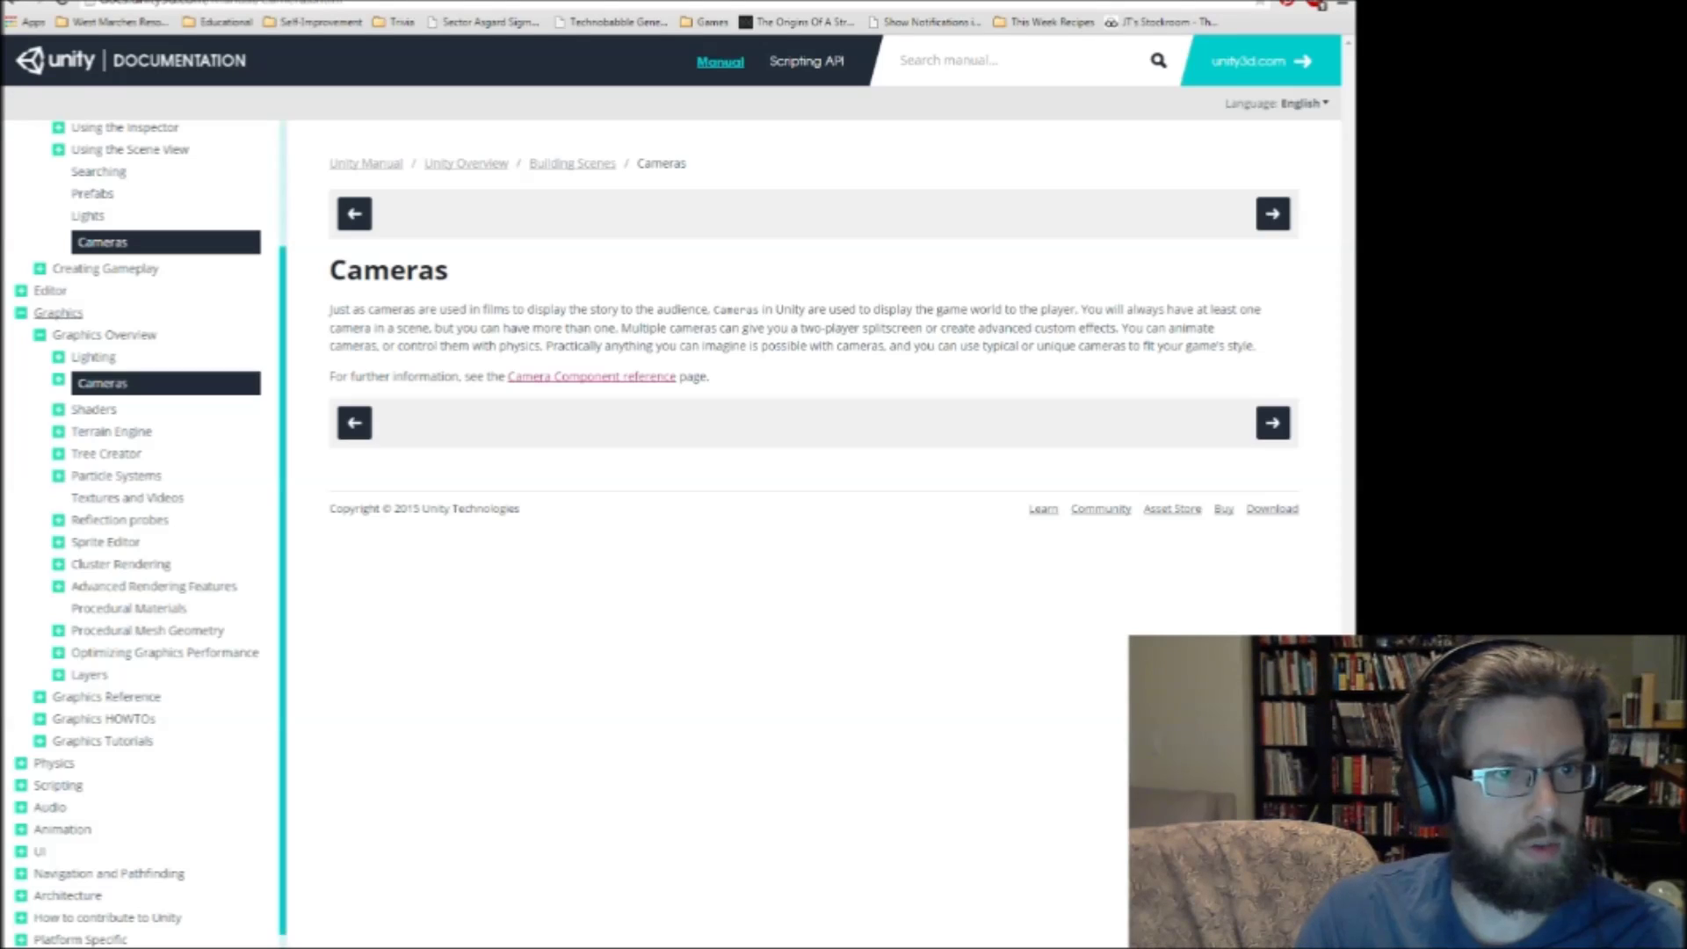
{"action": "scroll", "coordinate": [39, 839], "scroll_direction": "down", "scroll_amount": 1}
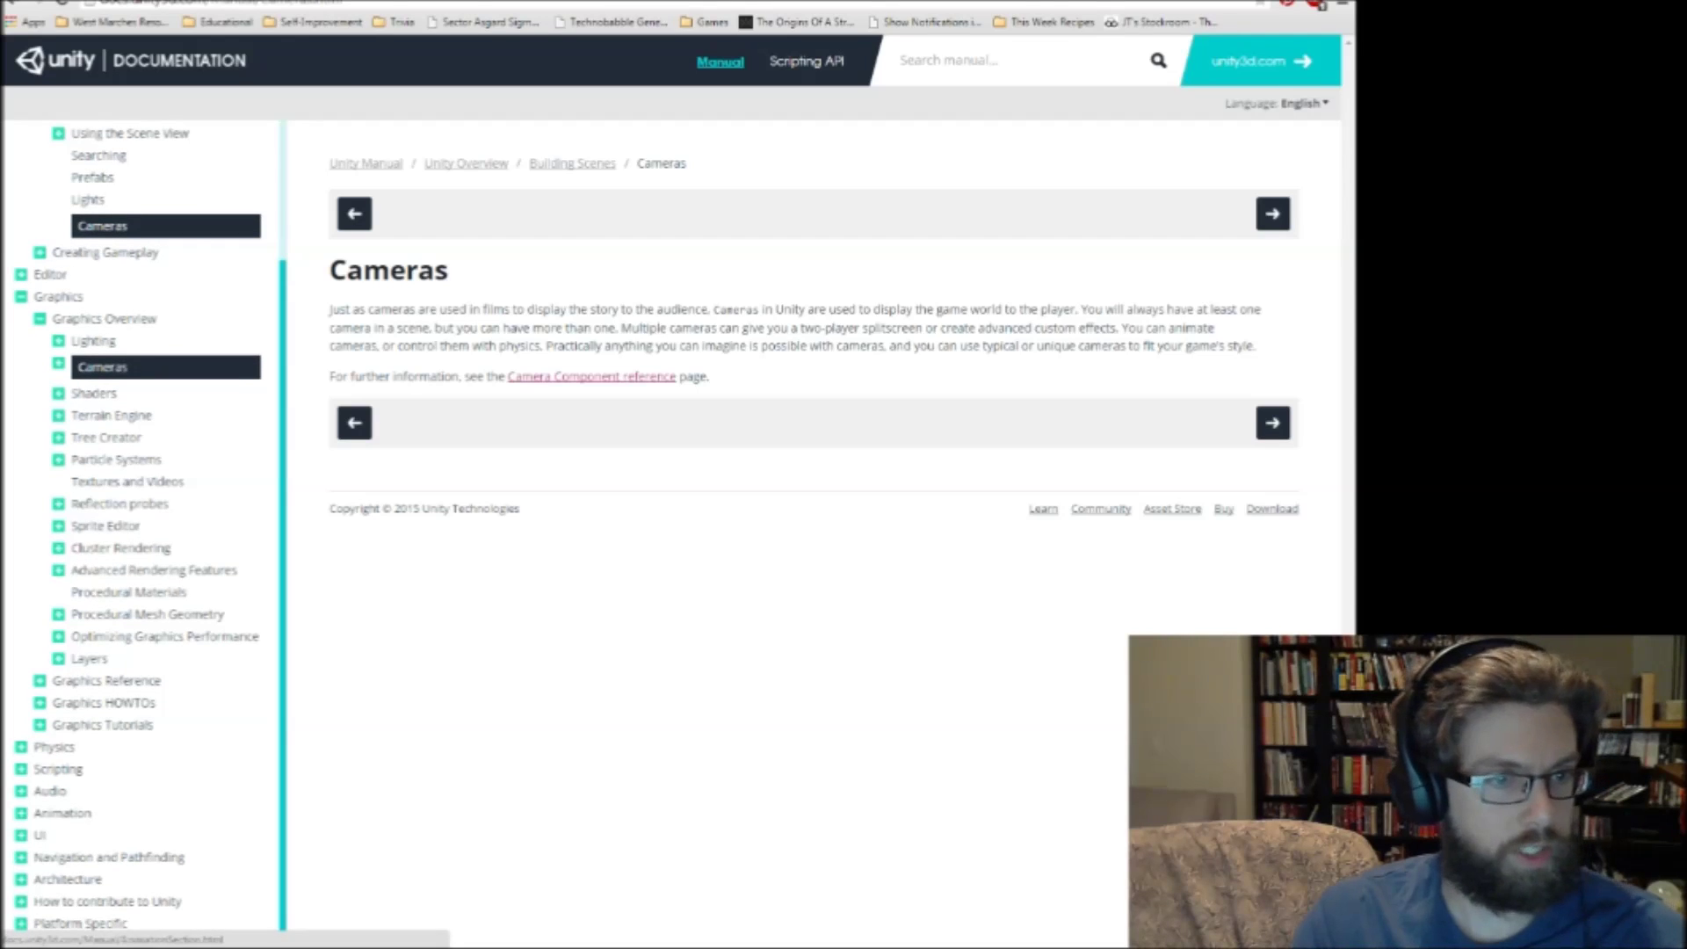
{"action": "left_click", "coordinate": [40, 834]}
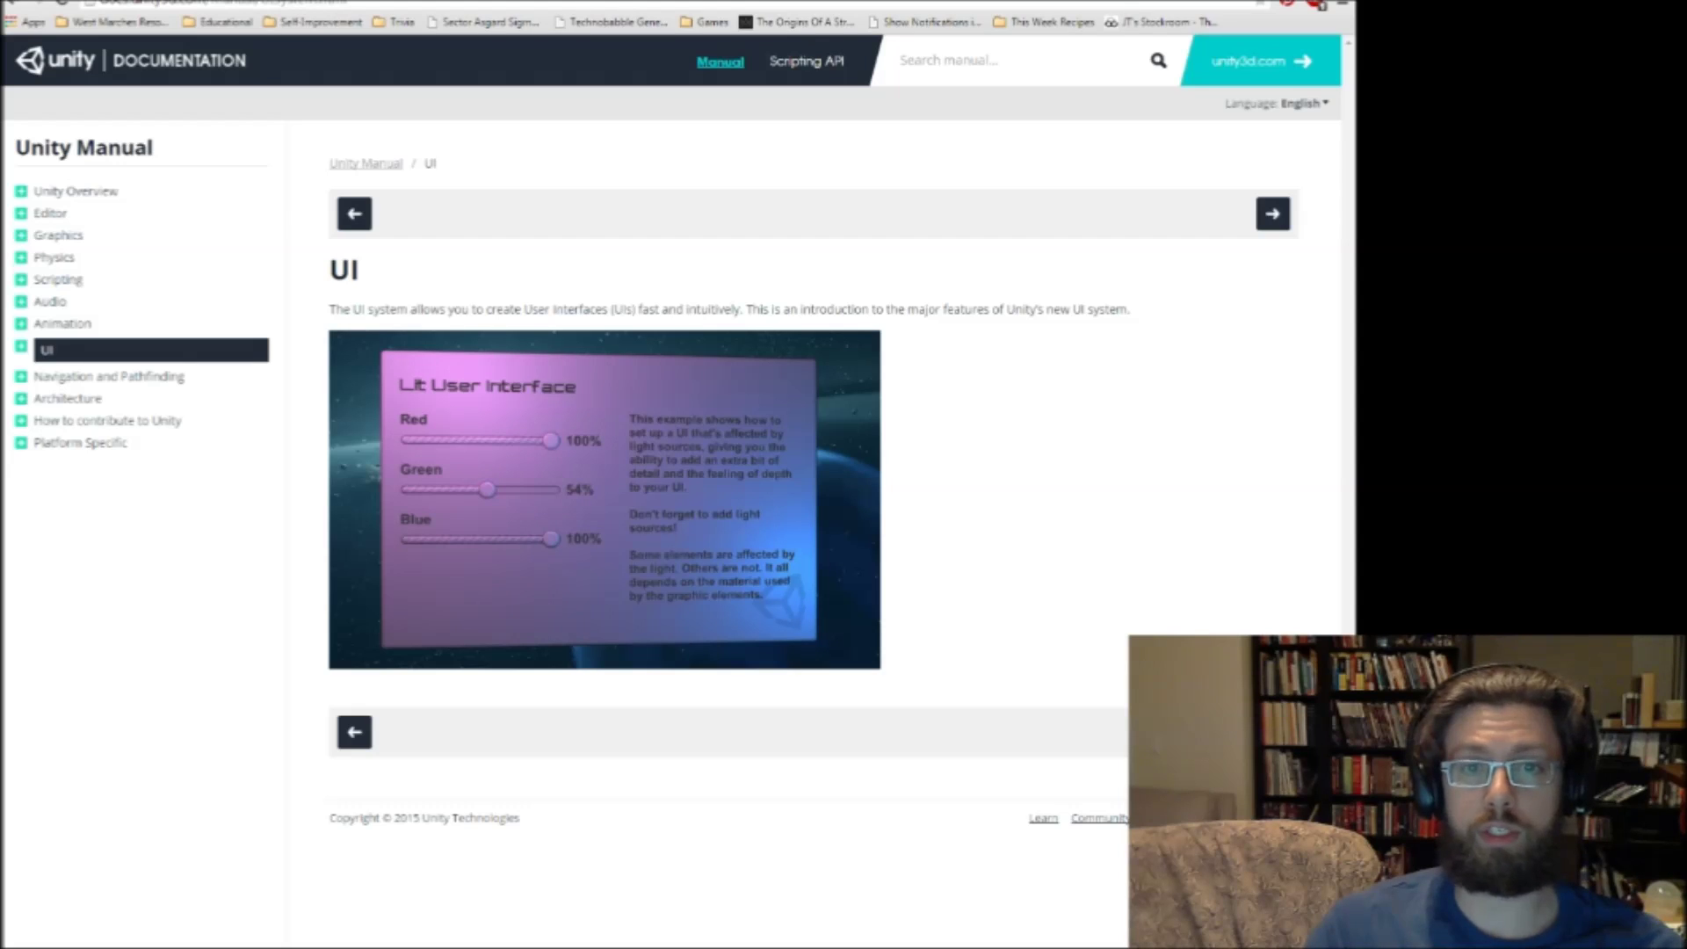
{"action": "left_click", "coordinate": [1272, 214]}
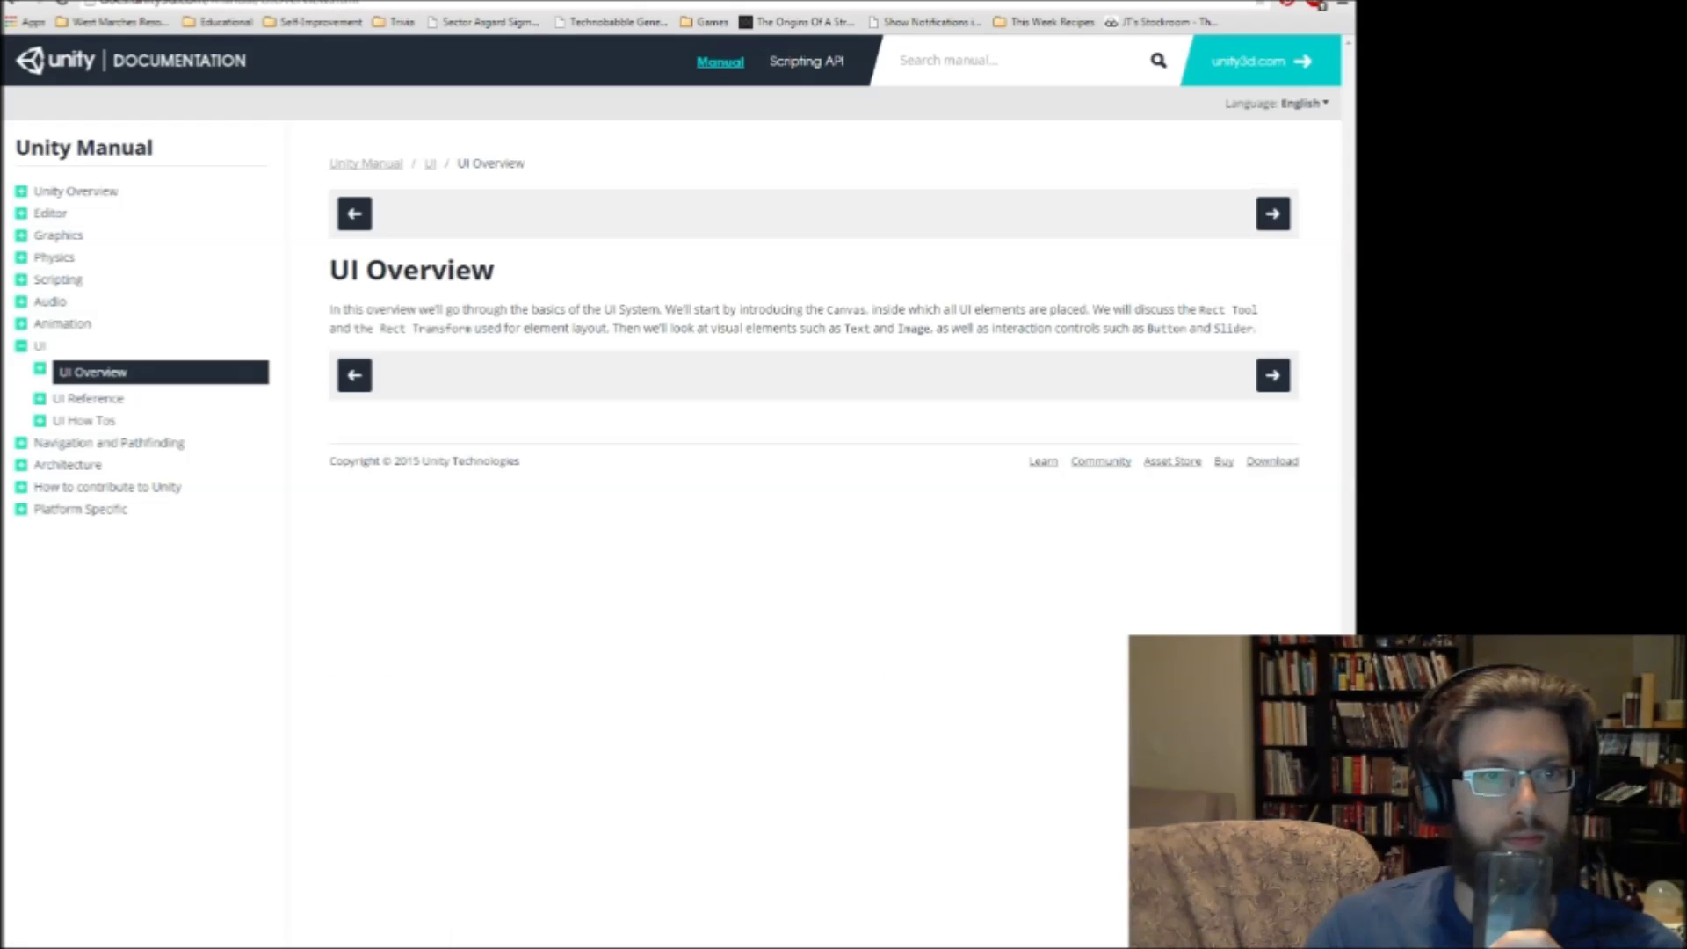
{"action": "left_click", "coordinate": [1272, 213]}
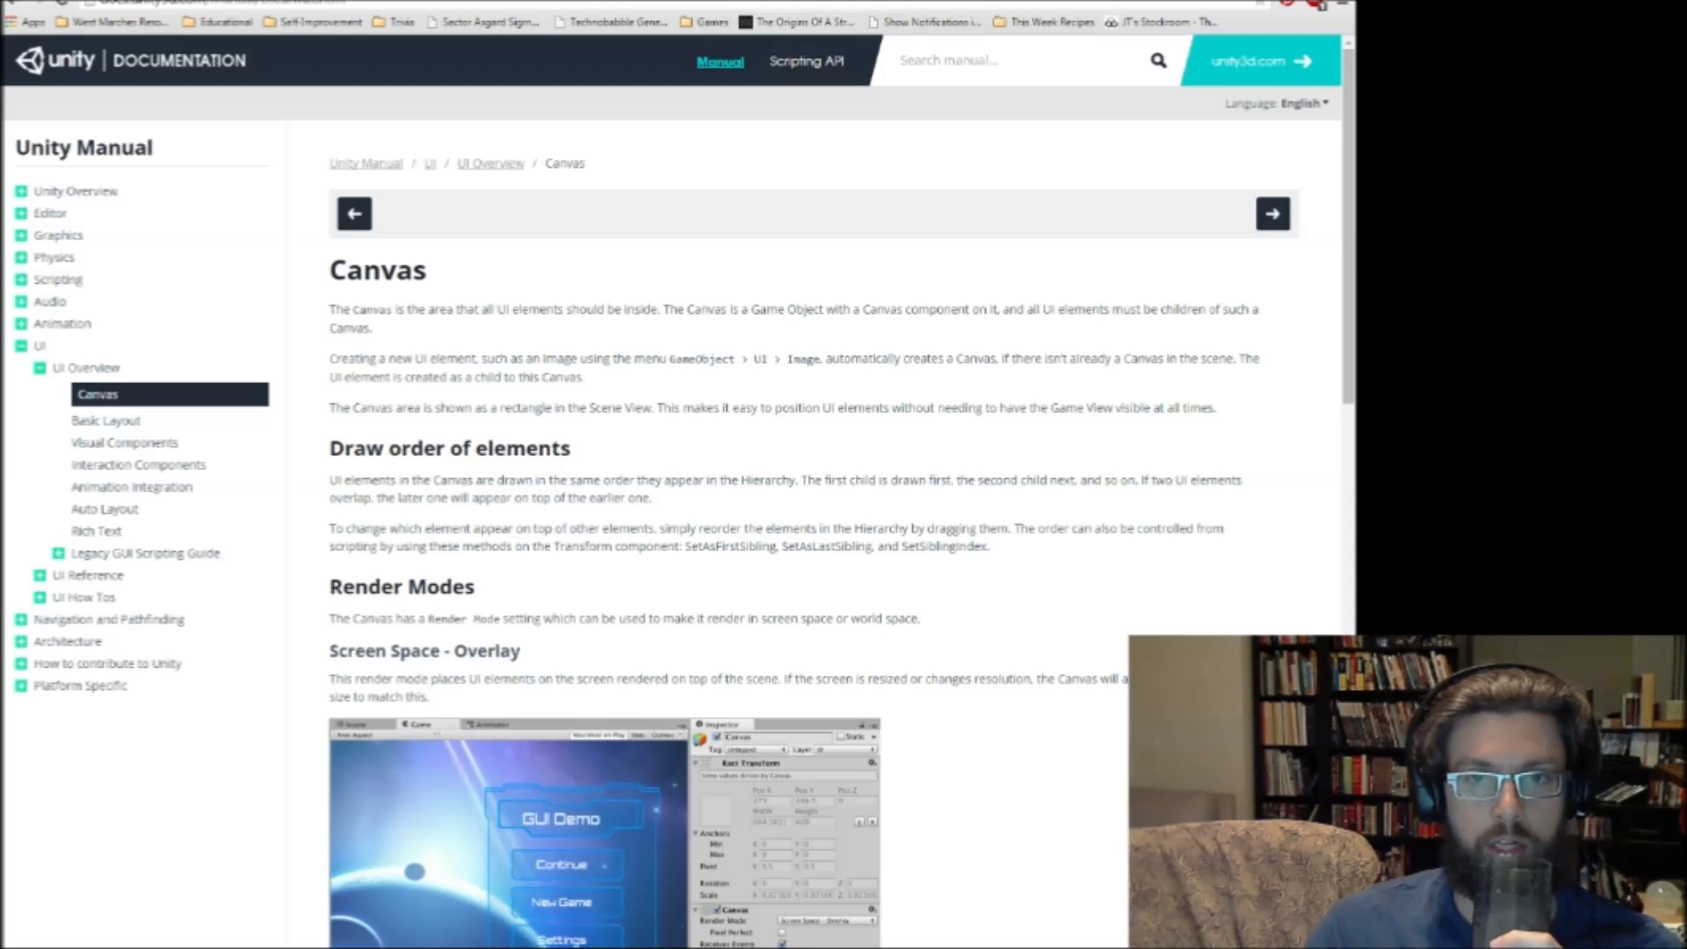
{"action": "scroll", "coordinate": [813, 527], "scroll_direction": "down", "scroll_amount": 2}
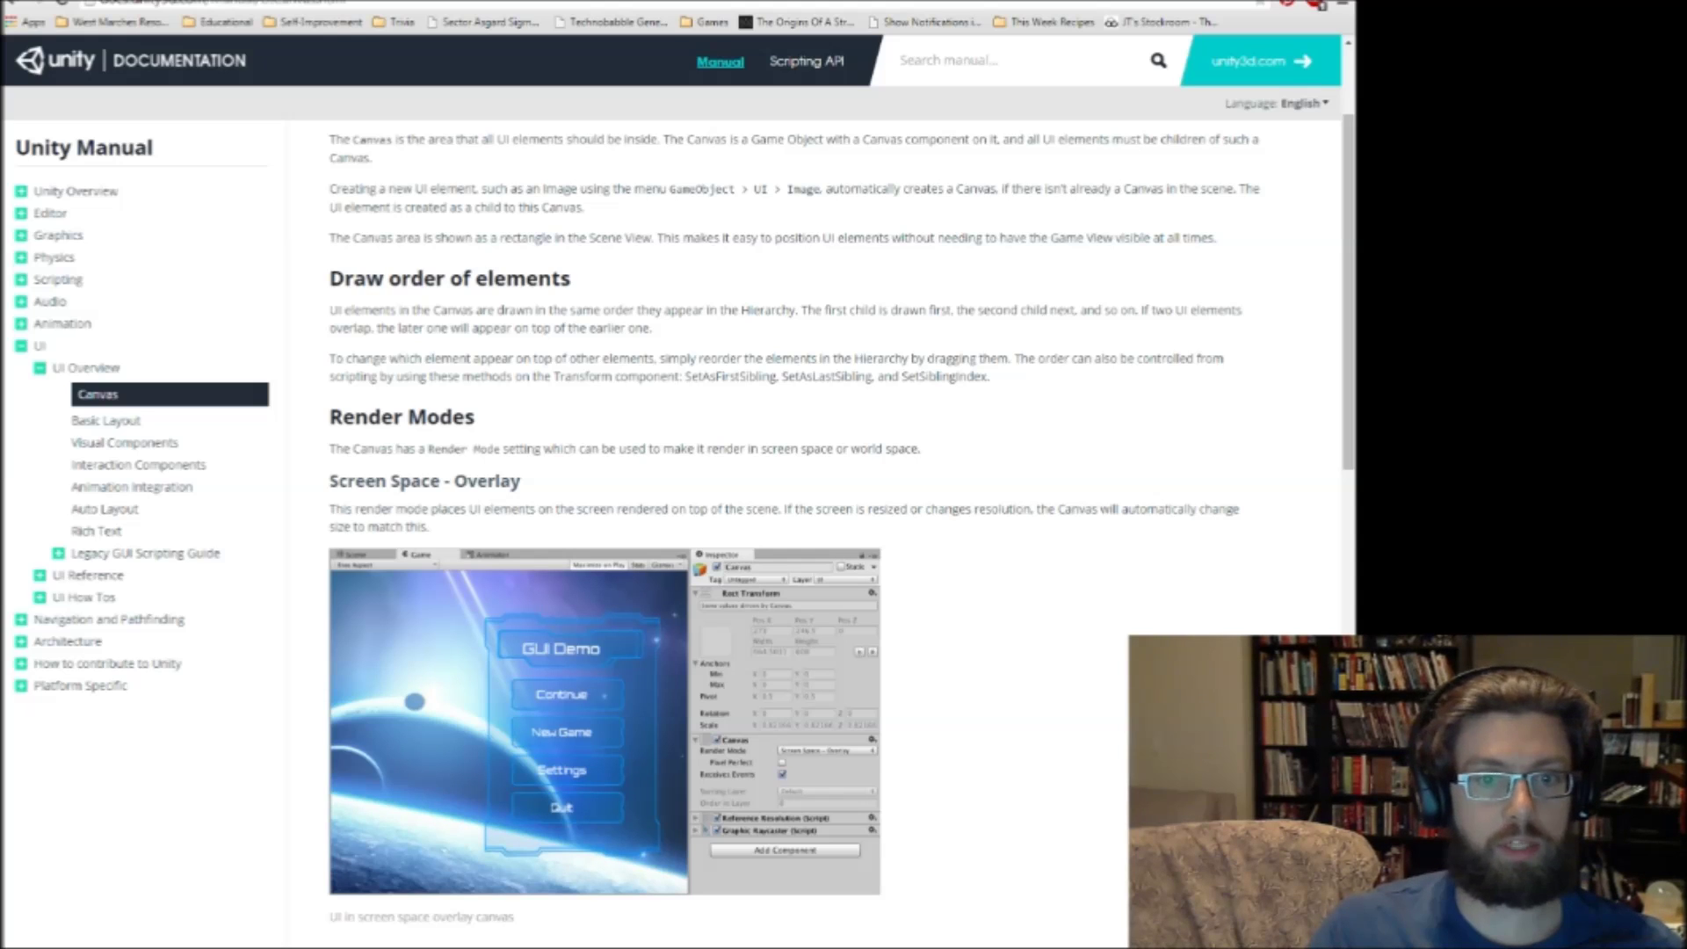
{"action": "scroll", "coordinate": [791, 527], "scroll_direction": "down", "scroll_amount": 2}
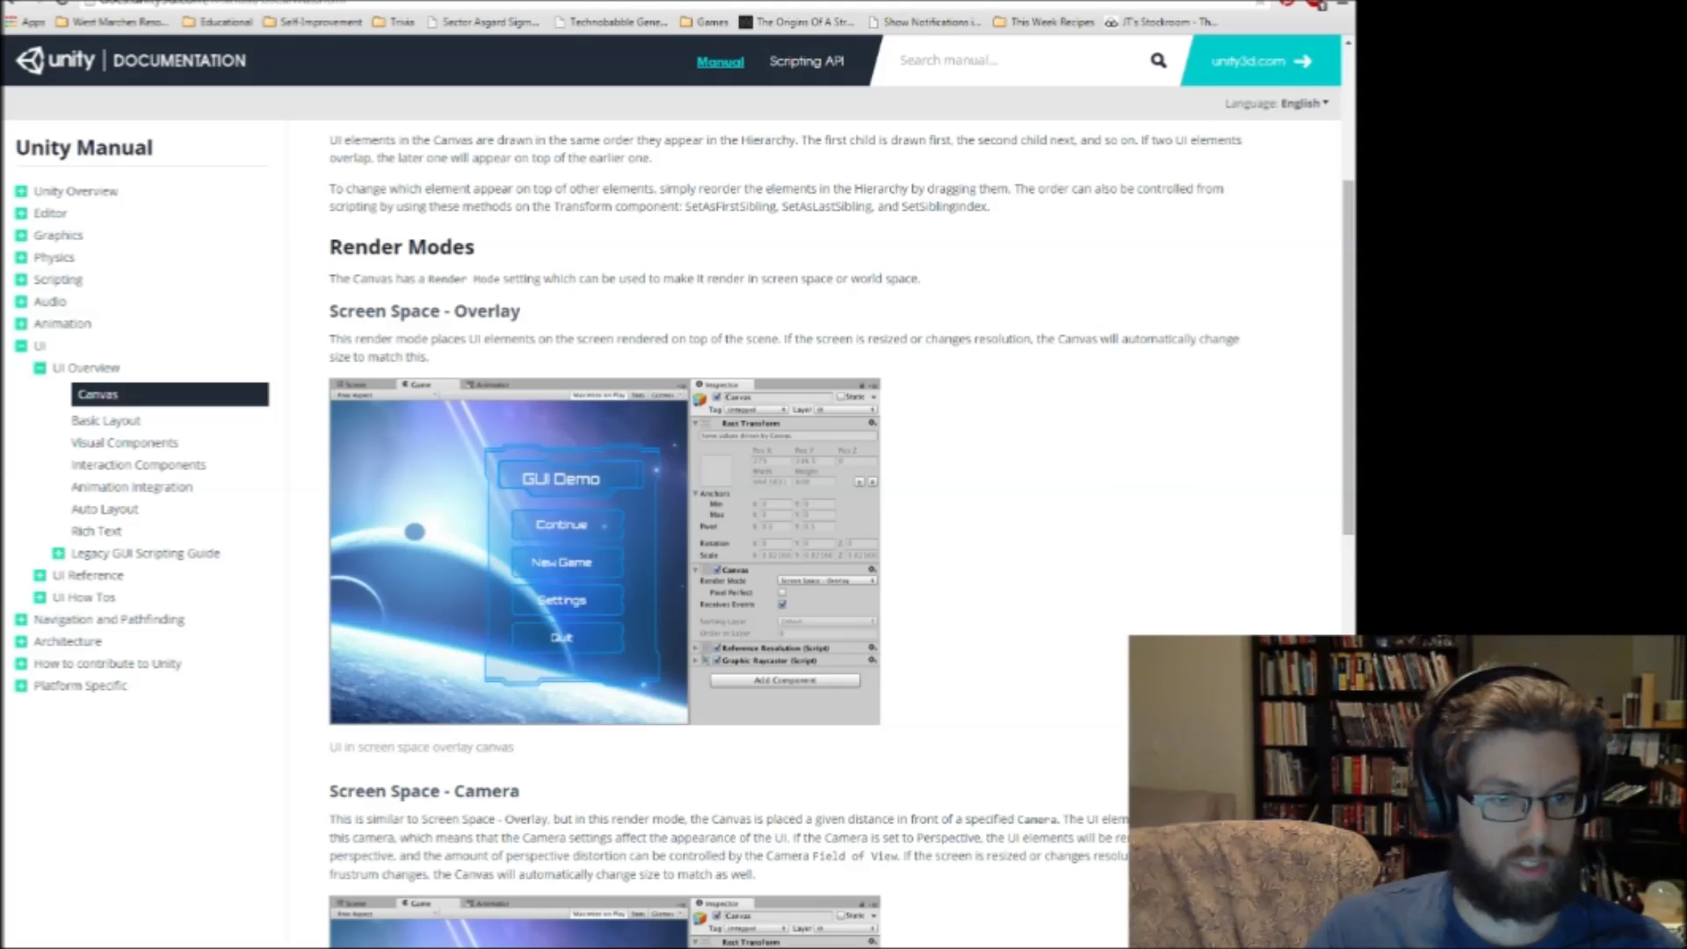
Back in Unity, set the Canvas render mode to Screen Space - Camera and assign the new Camera as its render camera.
{"action": "key", "text": "alt+Tab"}
{"action": "left_click", "coordinate": [42, 105]}
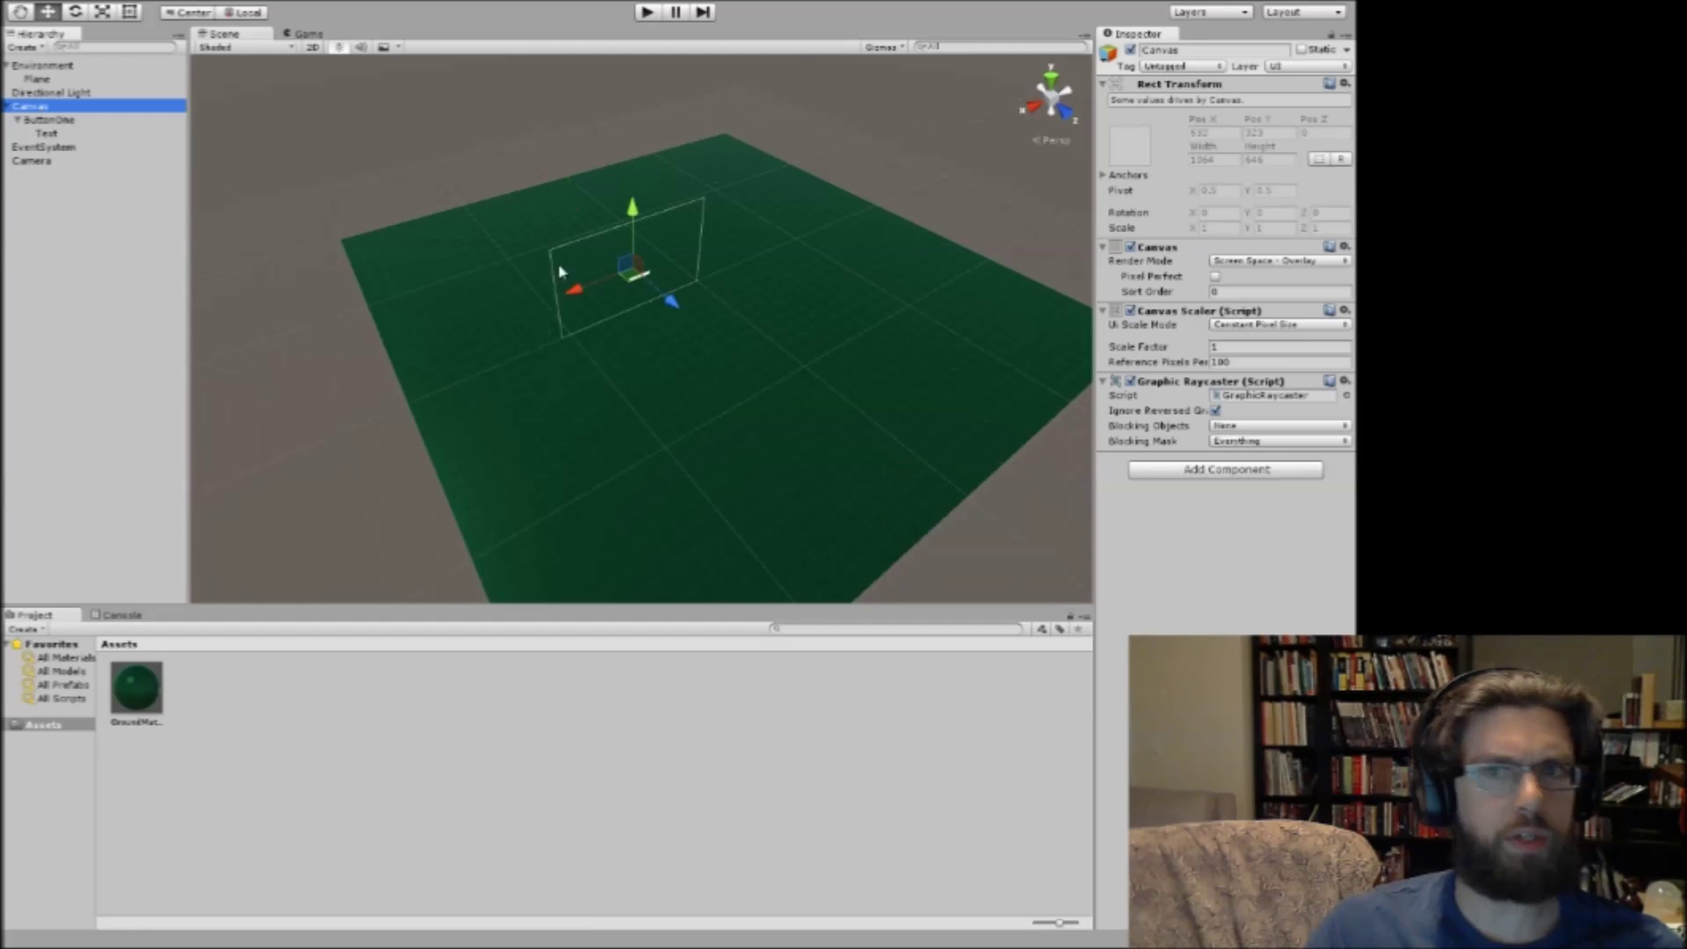
{"action": "left_click", "coordinate": [1282, 262]}
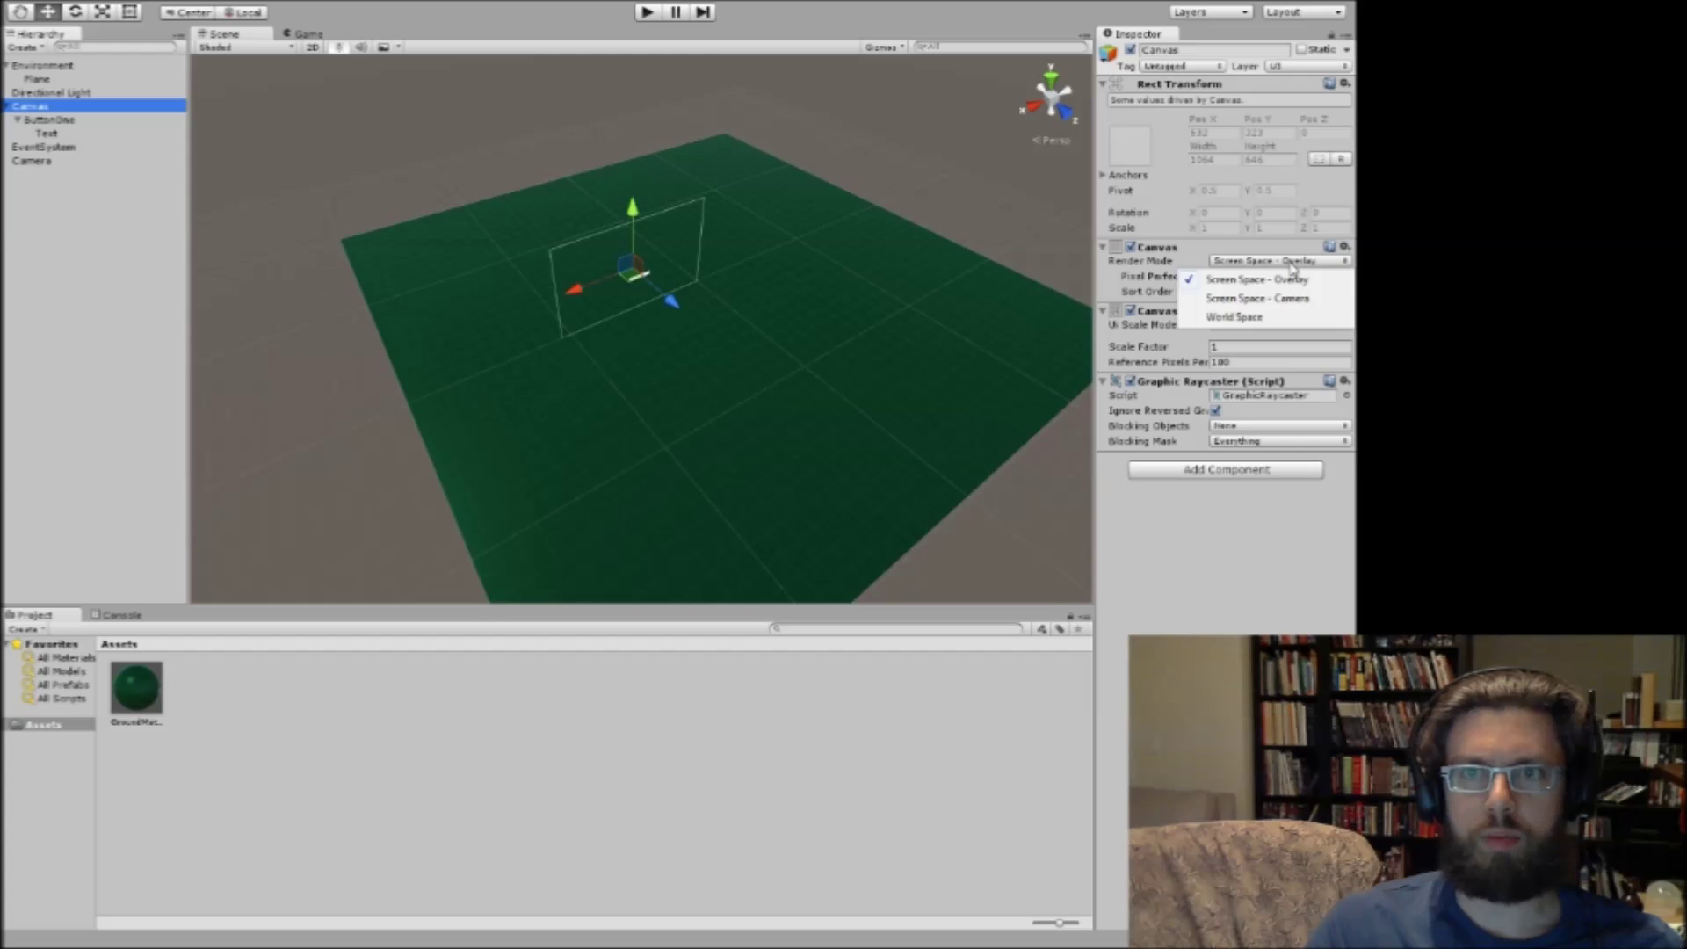
{"action": "left_click", "coordinate": [1291, 281]}
{"action": "left_click", "coordinate": [1282, 261]}
{"action": "left_click", "coordinate": [1273, 299]}
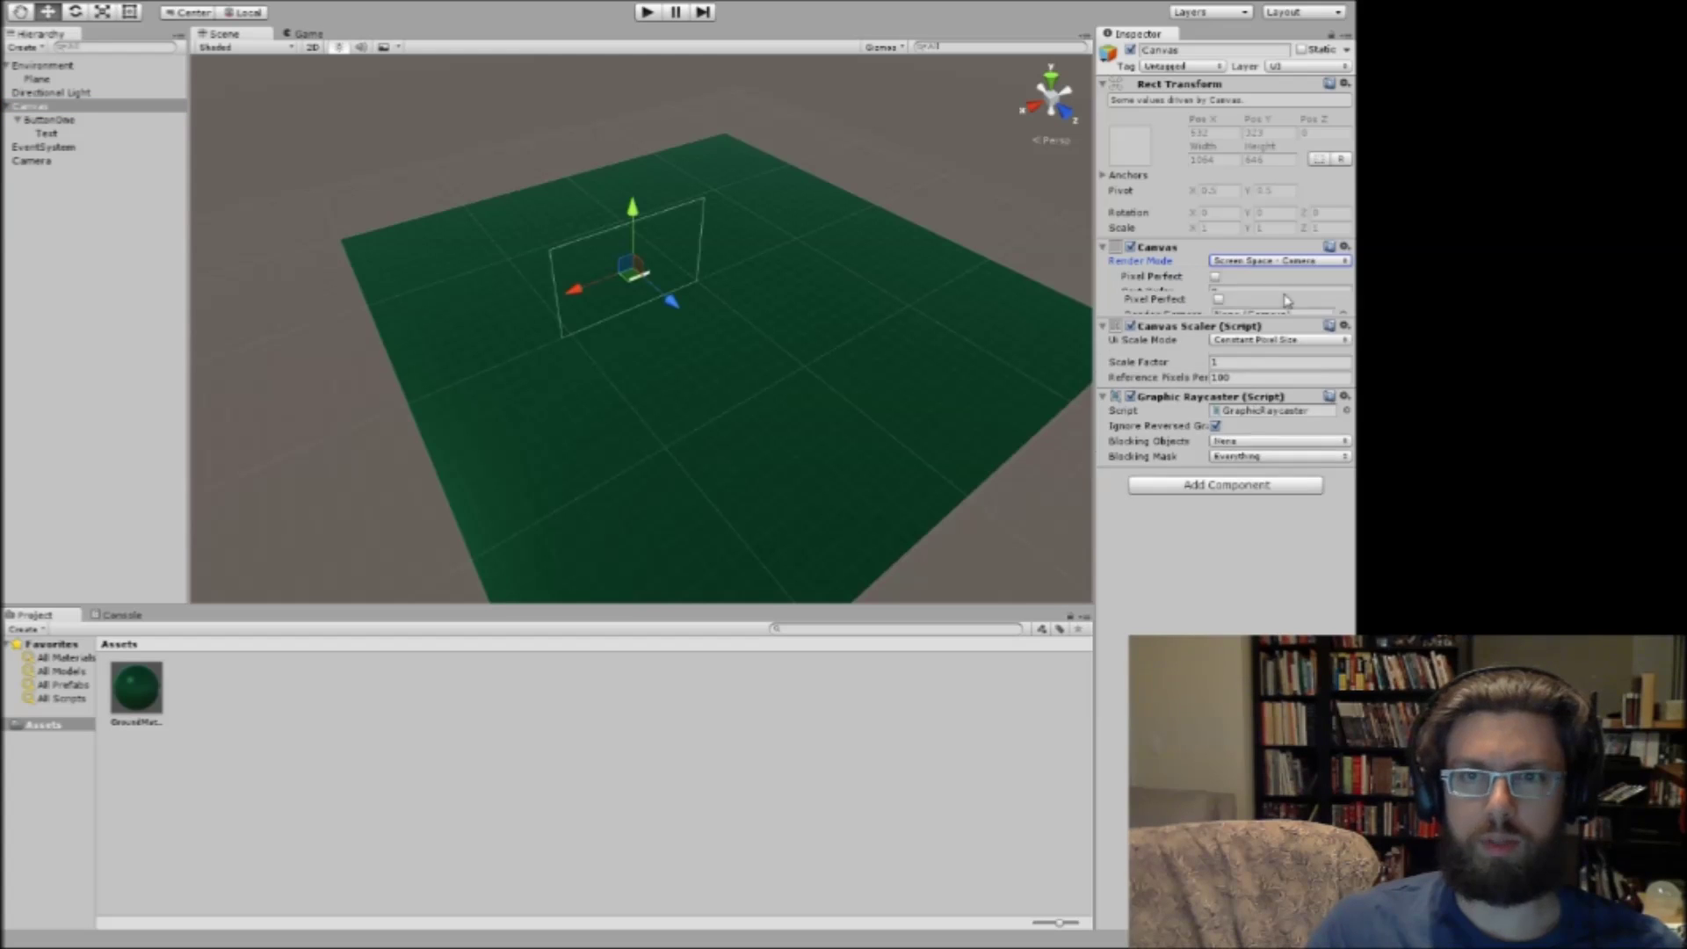
{"action": "left_click", "coordinate": [32, 162]}
{"action": "left_click_drag", "start_coordinate": [32, 167], "coordinate": [1261, 298]}
Select the Camera and briefly run the game to check how the ClickMe button renders, ending back in edit mode.
{"action": "left_click", "coordinate": [32, 162]}
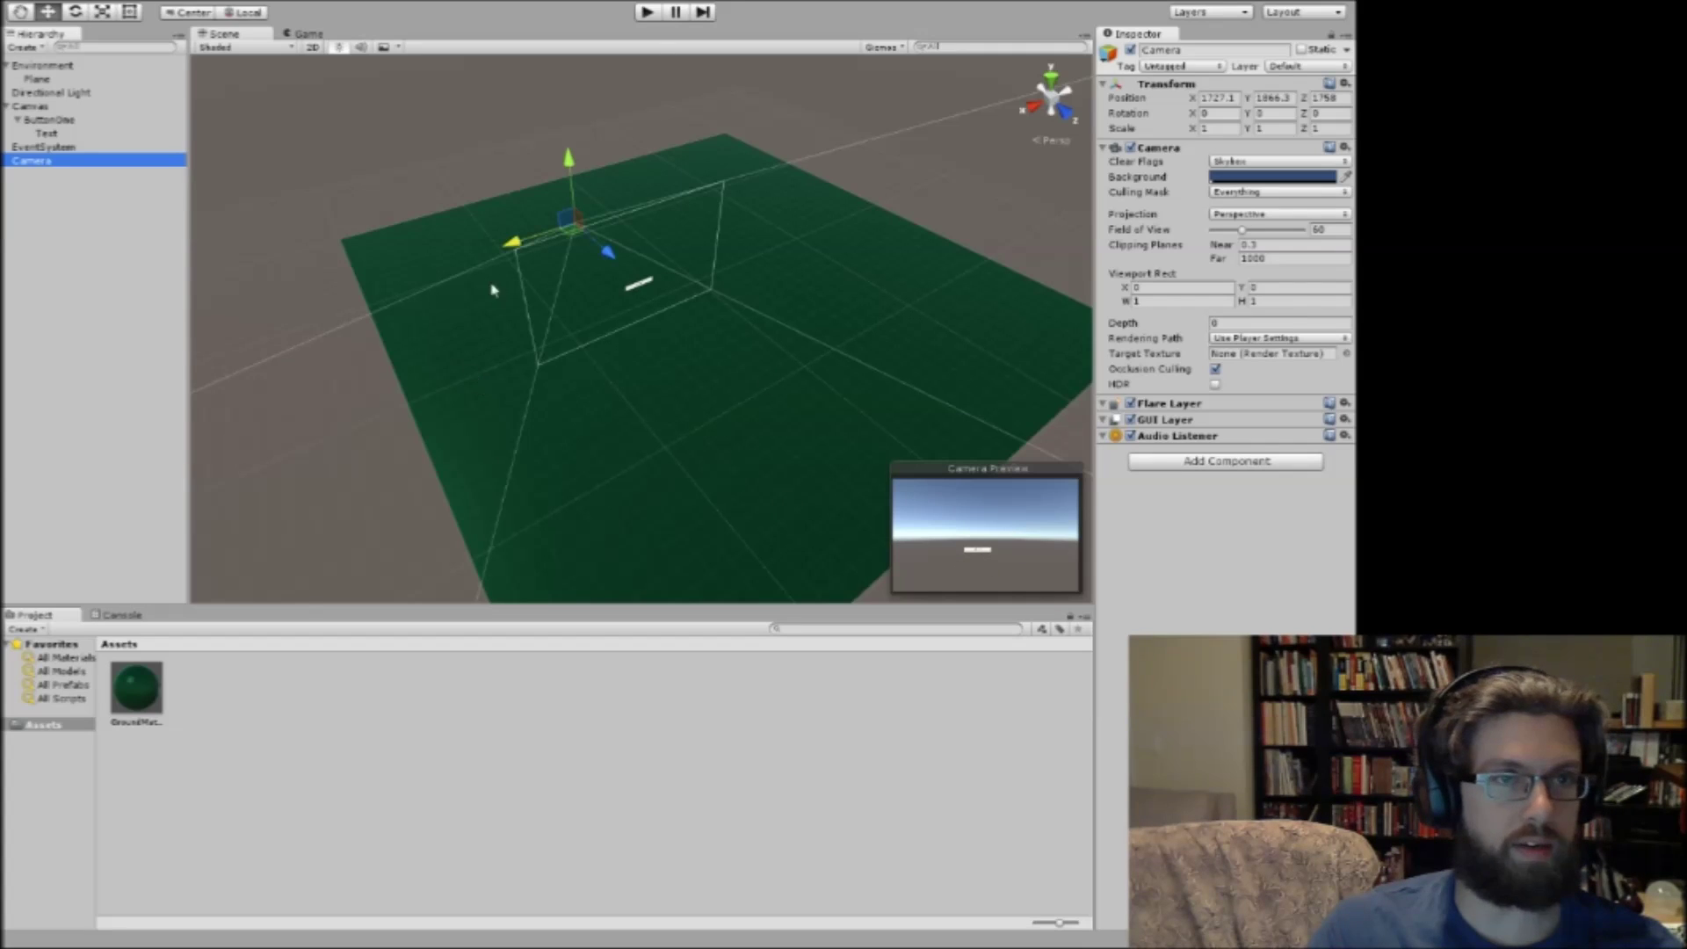
{"action": "left_click", "coordinate": [654, 15]}
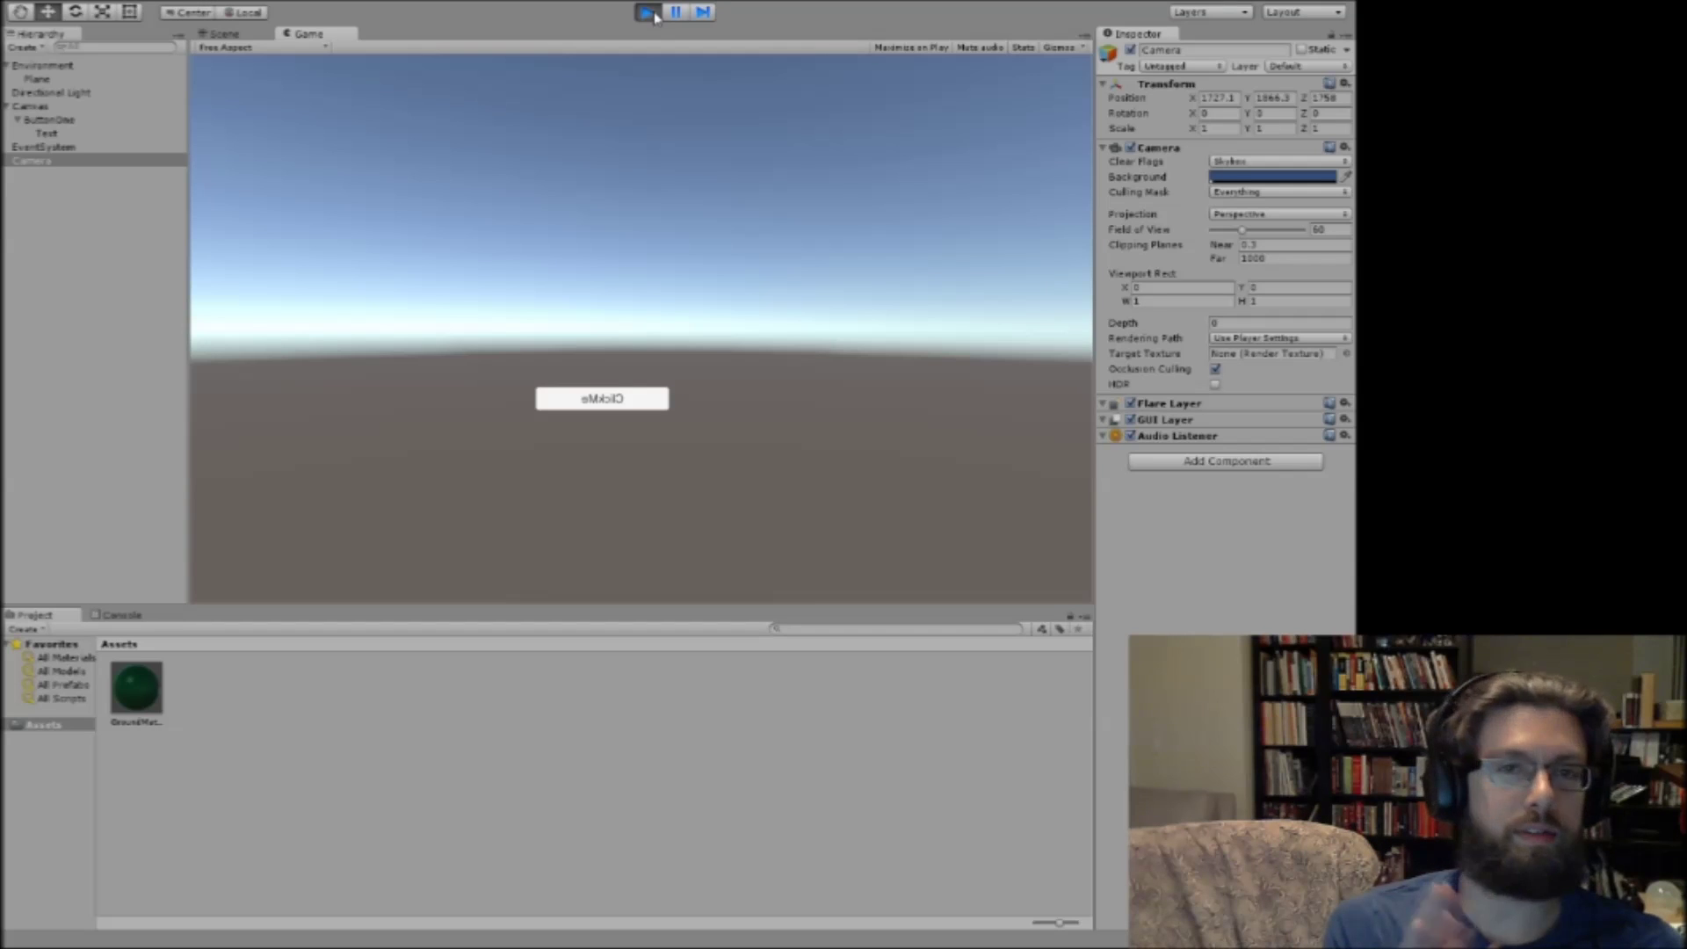
{"action": "left_click", "coordinate": [650, 12]}
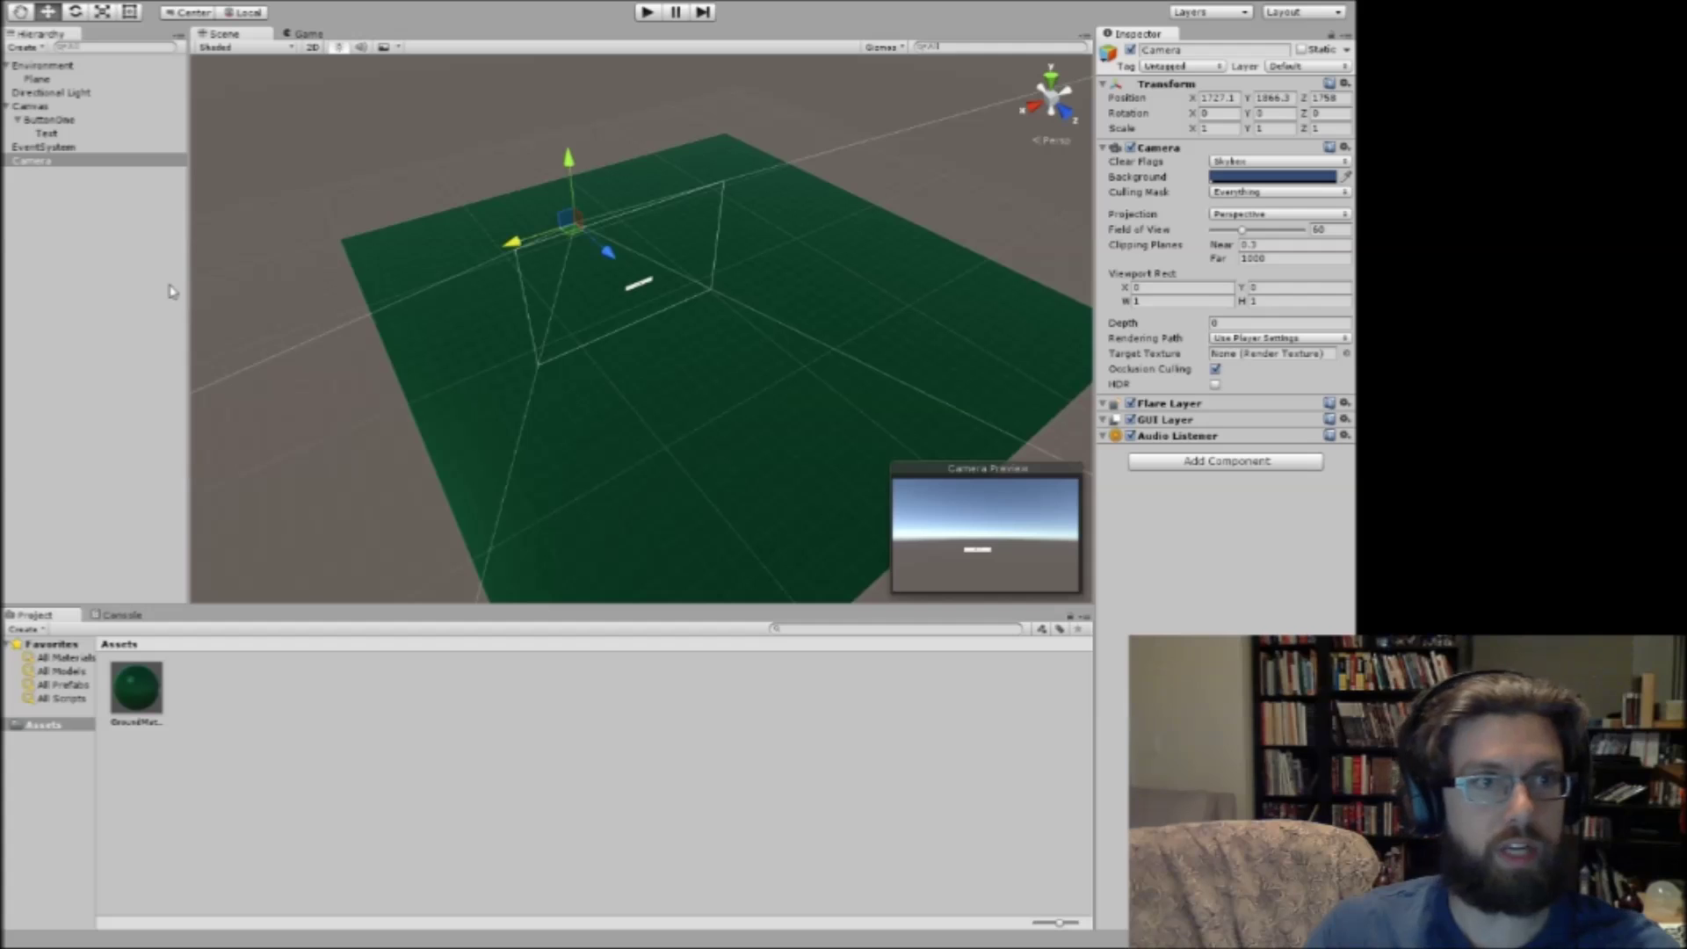
Rename the Camera as Main Camera and move it to the first place in the Hierarchy.
{"action": "left_click", "coordinate": [33, 170]}
{"action": "type", "text": "Mai"}
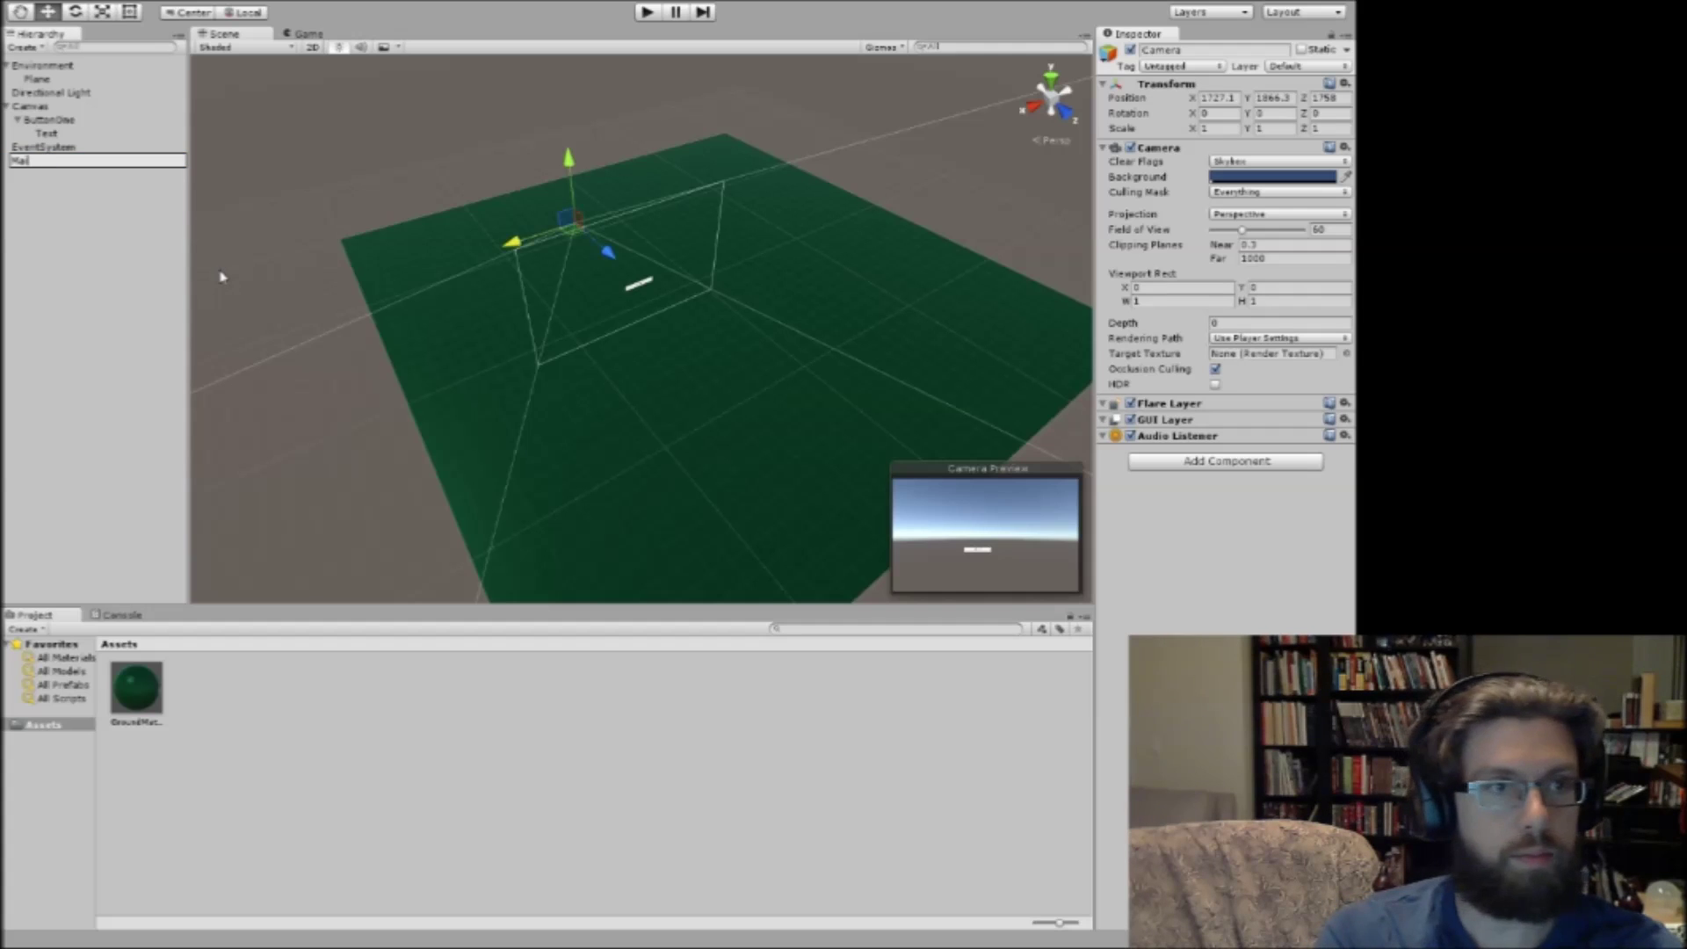
{"action": "type", "text": "n Camera"}
{"action": "key", "text": "Return"}
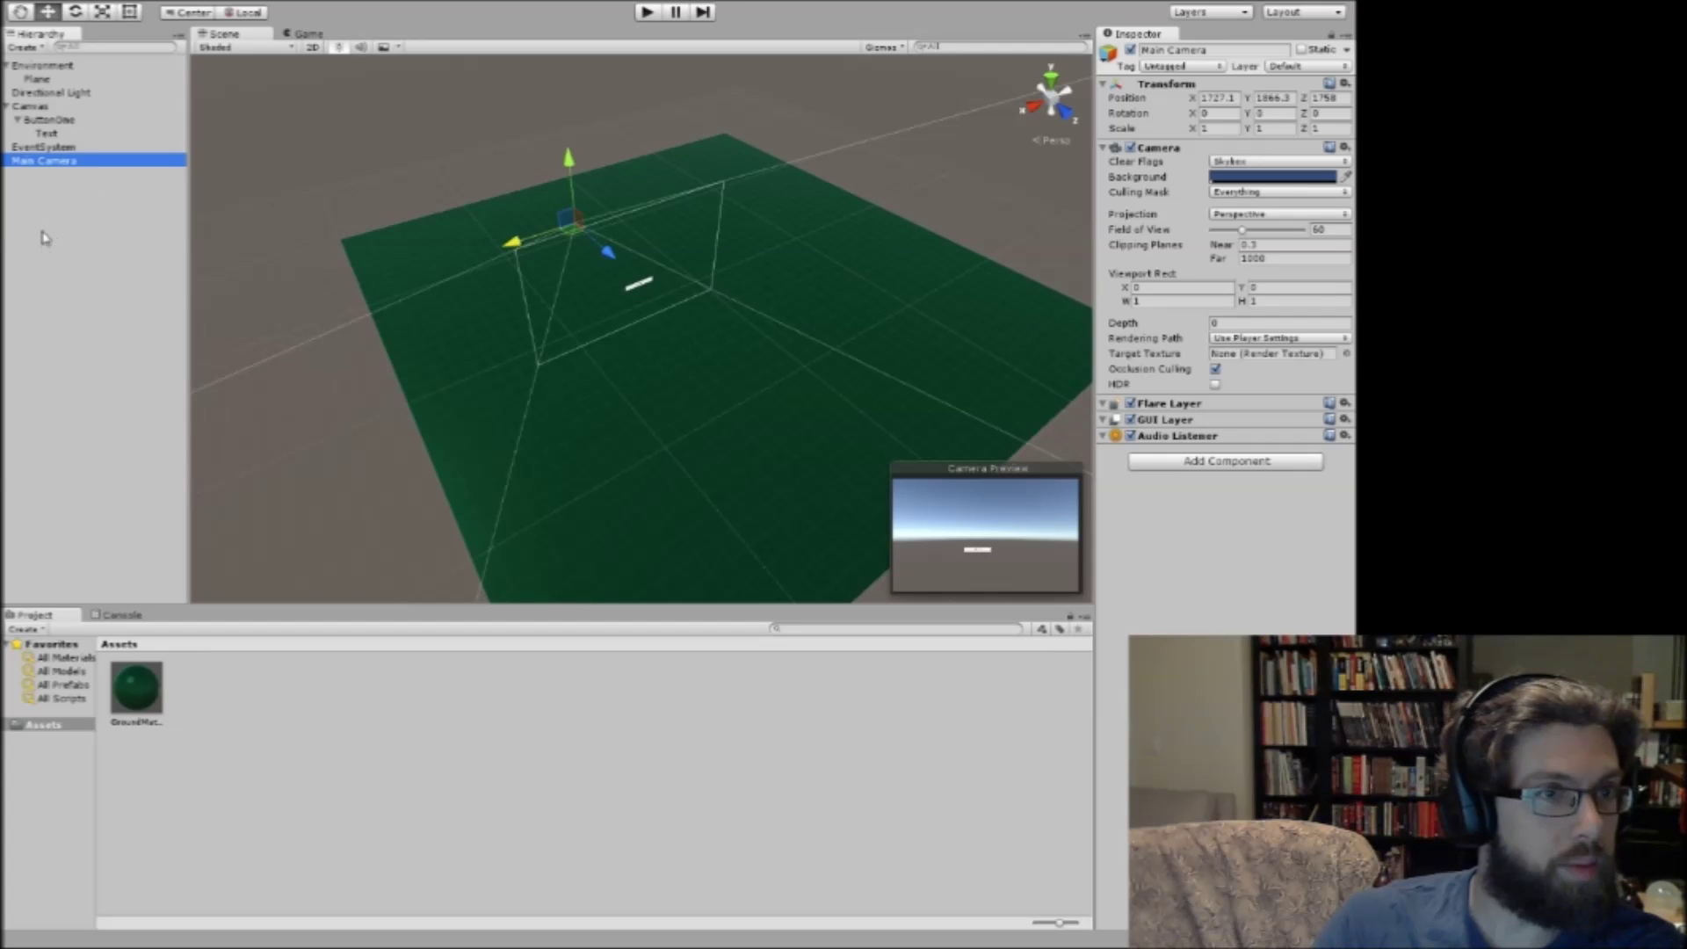
{"action": "left_click_drag", "start_coordinate": [46, 169], "coordinate": [23, 62]}
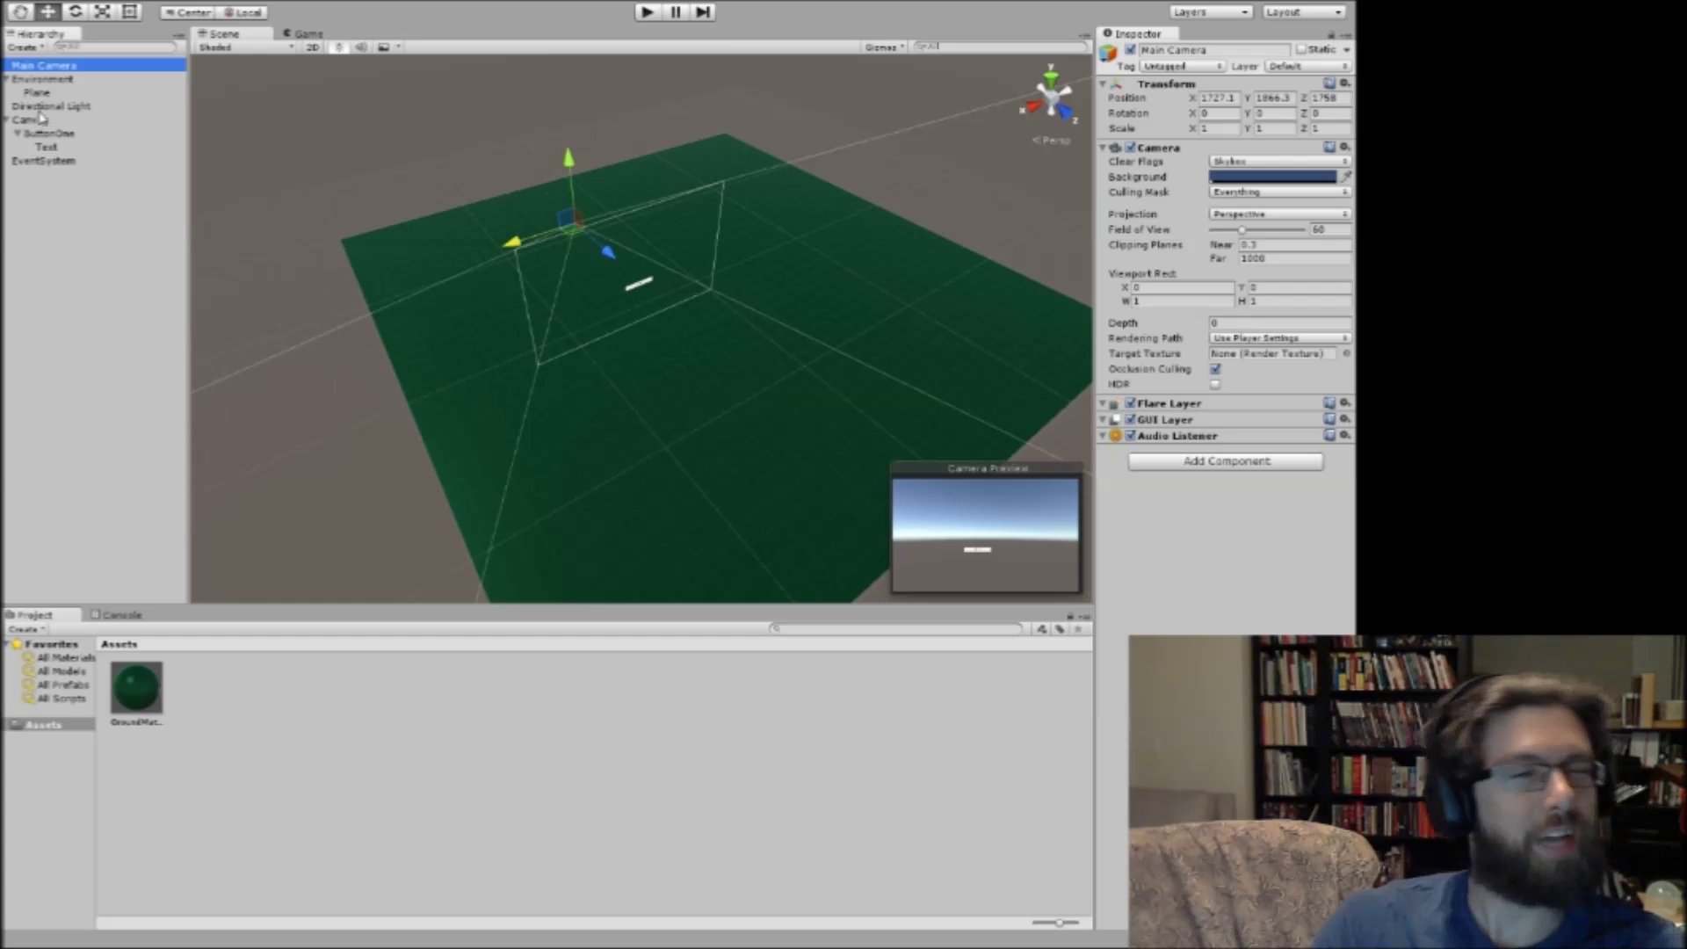
Make the Directional Light a child of Environment, then select the EventSystem and ButtonOne to view their components.
{"action": "left_click", "coordinate": [47, 107]}
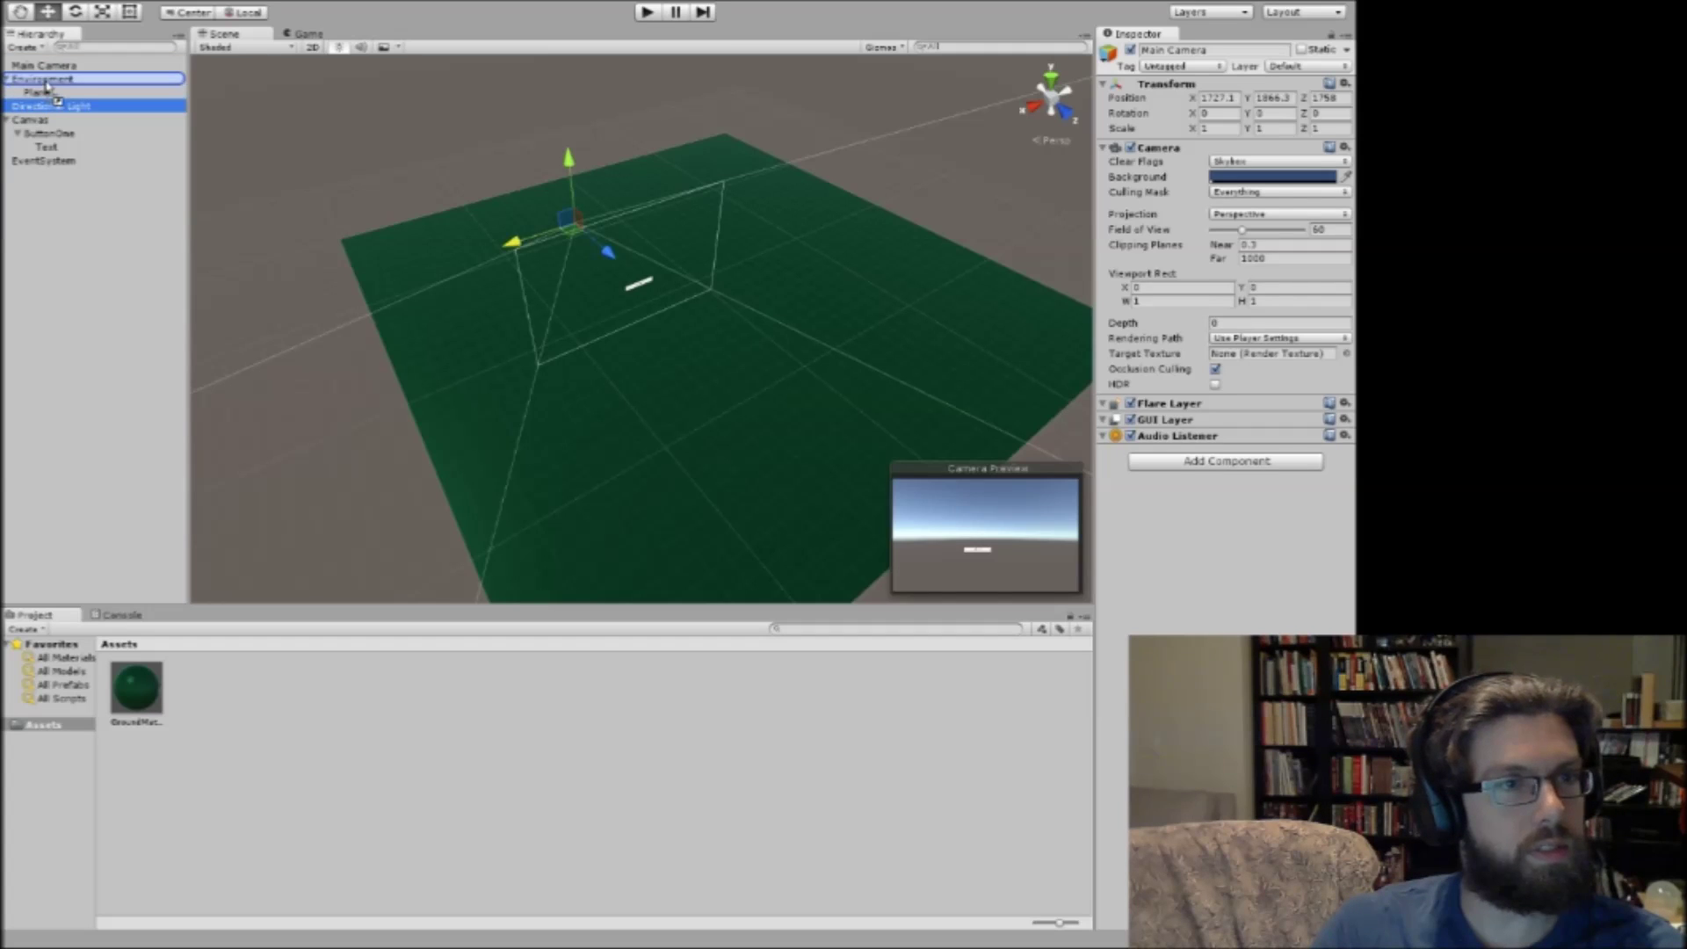
{"action": "left_click", "coordinate": [47, 162]}
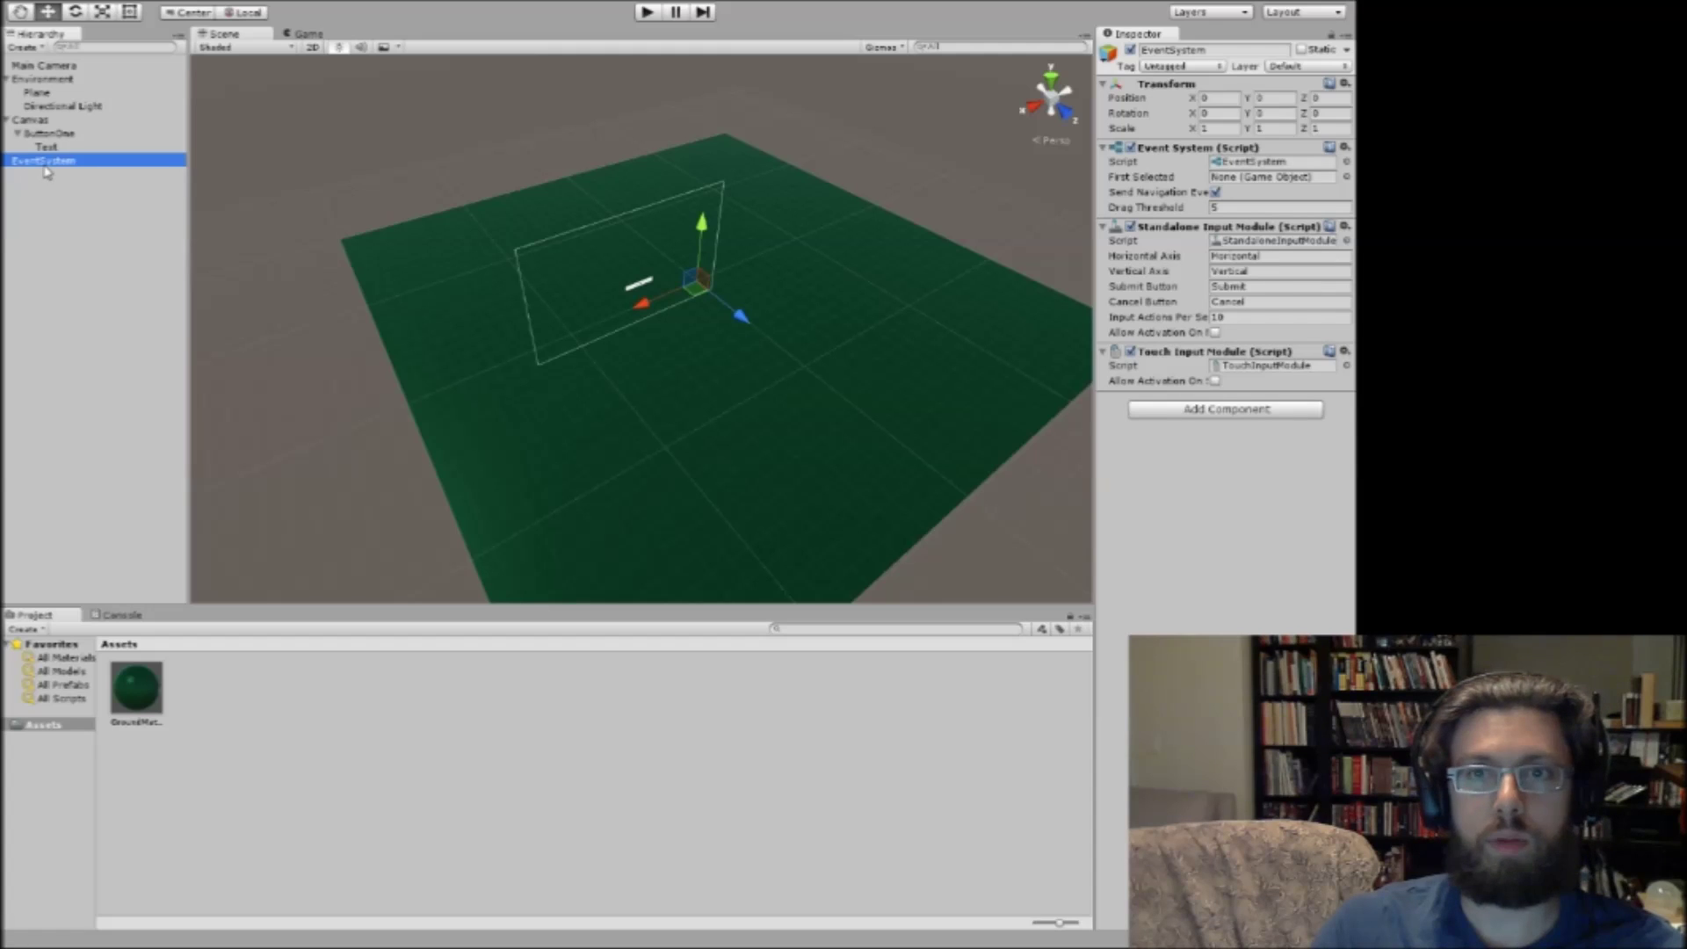
{"action": "left_click", "coordinate": [44, 135]}
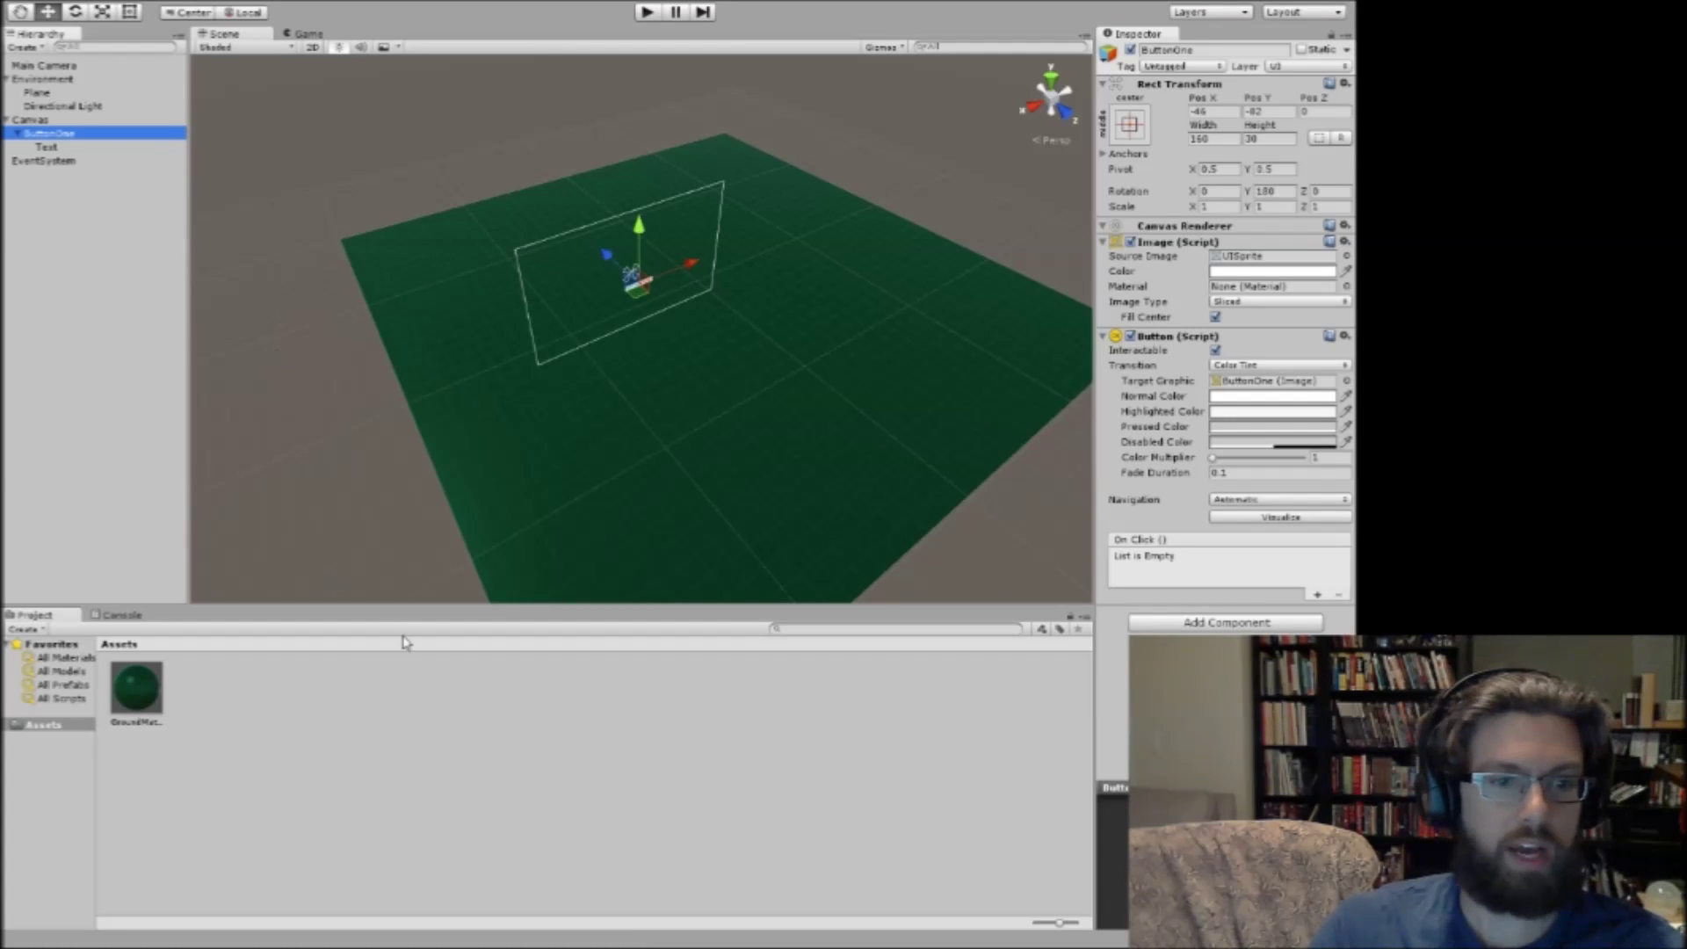
Move the Main Camera sideways along its X axis to about X 1783.
{"action": "left_click", "coordinate": [44, 68]}
{"action": "left_click_drag", "start_coordinate": [513, 243], "coordinate": [463, 286]}
{"action": "right_click_drag", "start_coordinate": [426, 218], "coordinate": [408, 174]}
Shift ButtonOne within the Canvas, then center it by setting both Pos X and Pos Y to 0.
{"action": "left_click", "coordinate": [606, 383]}
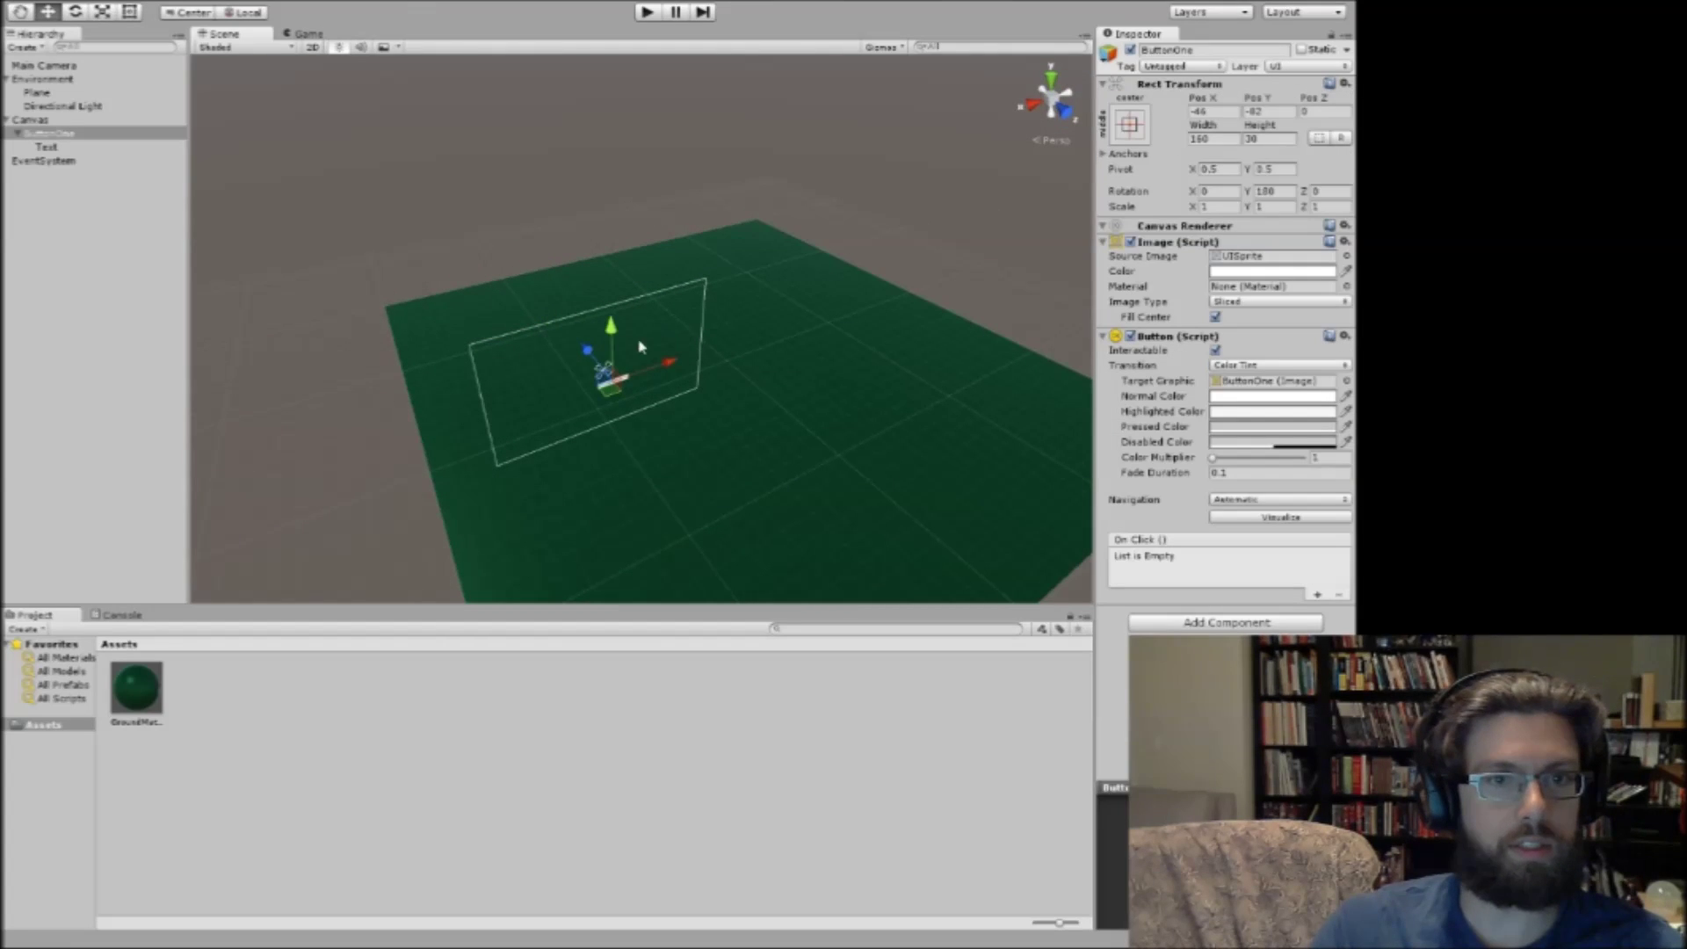
{"action": "left_click_drag", "start_coordinate": [616, 341], "coordinate": [613, 323]}
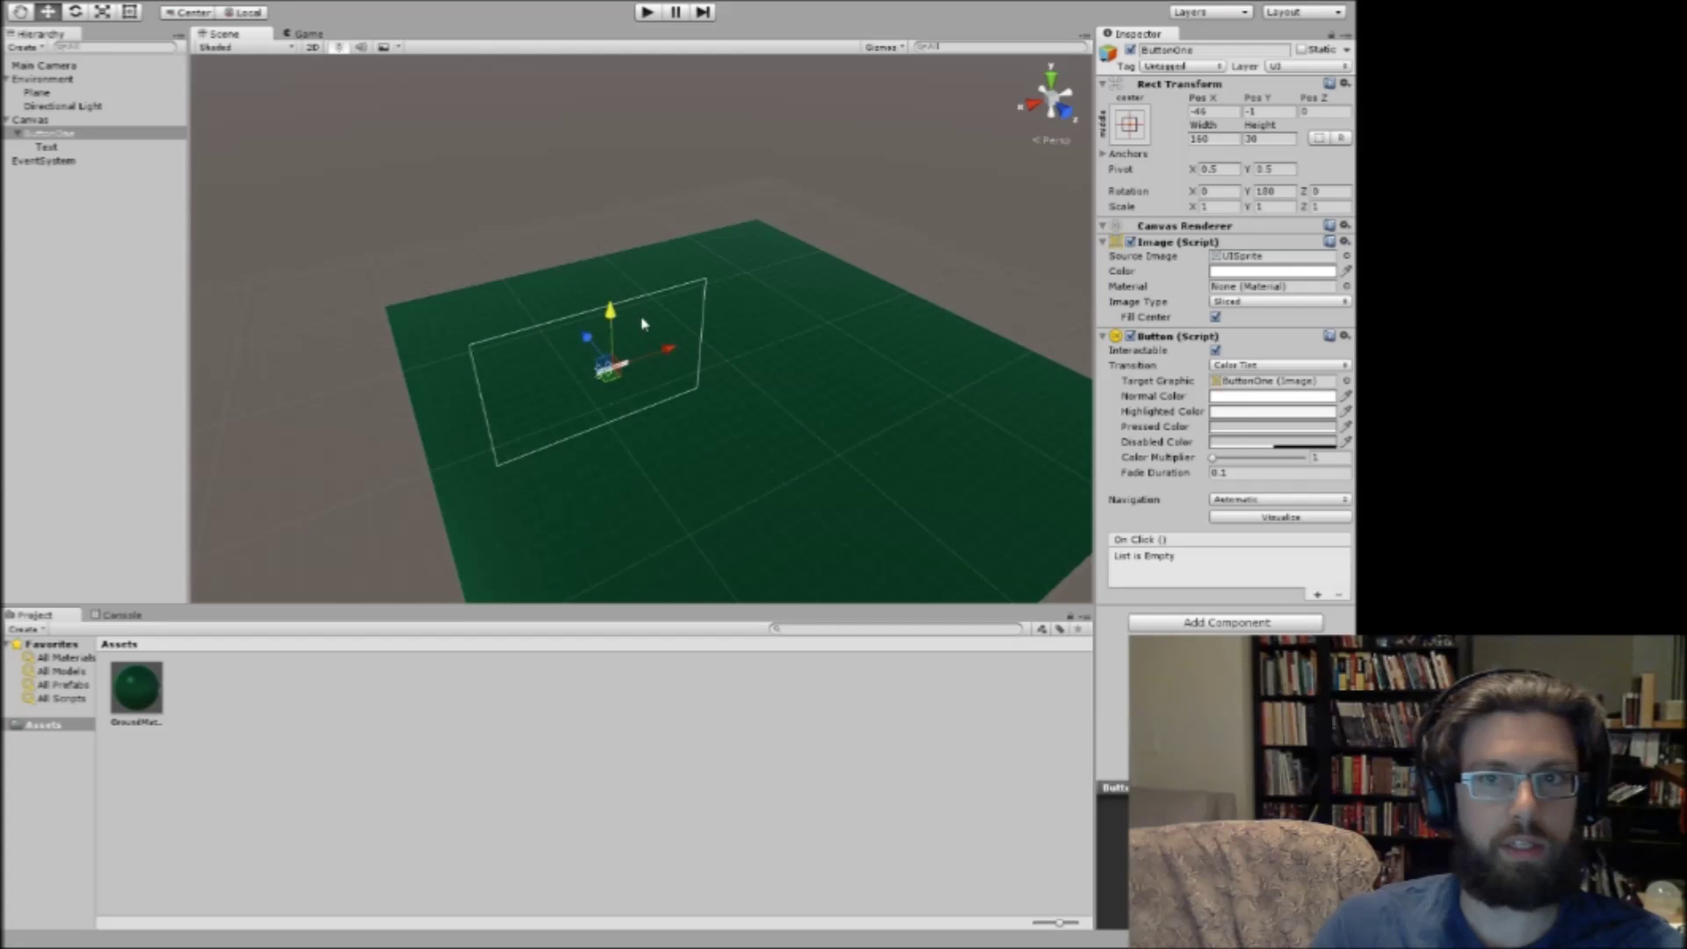
{"action": "left_click_drag", "start_coordinate": [663, 358], "coordinate": [617, 363]}
{"action": "left_click", "coordinate": [1212, 110]}
{"action": "type", "text": "00"}
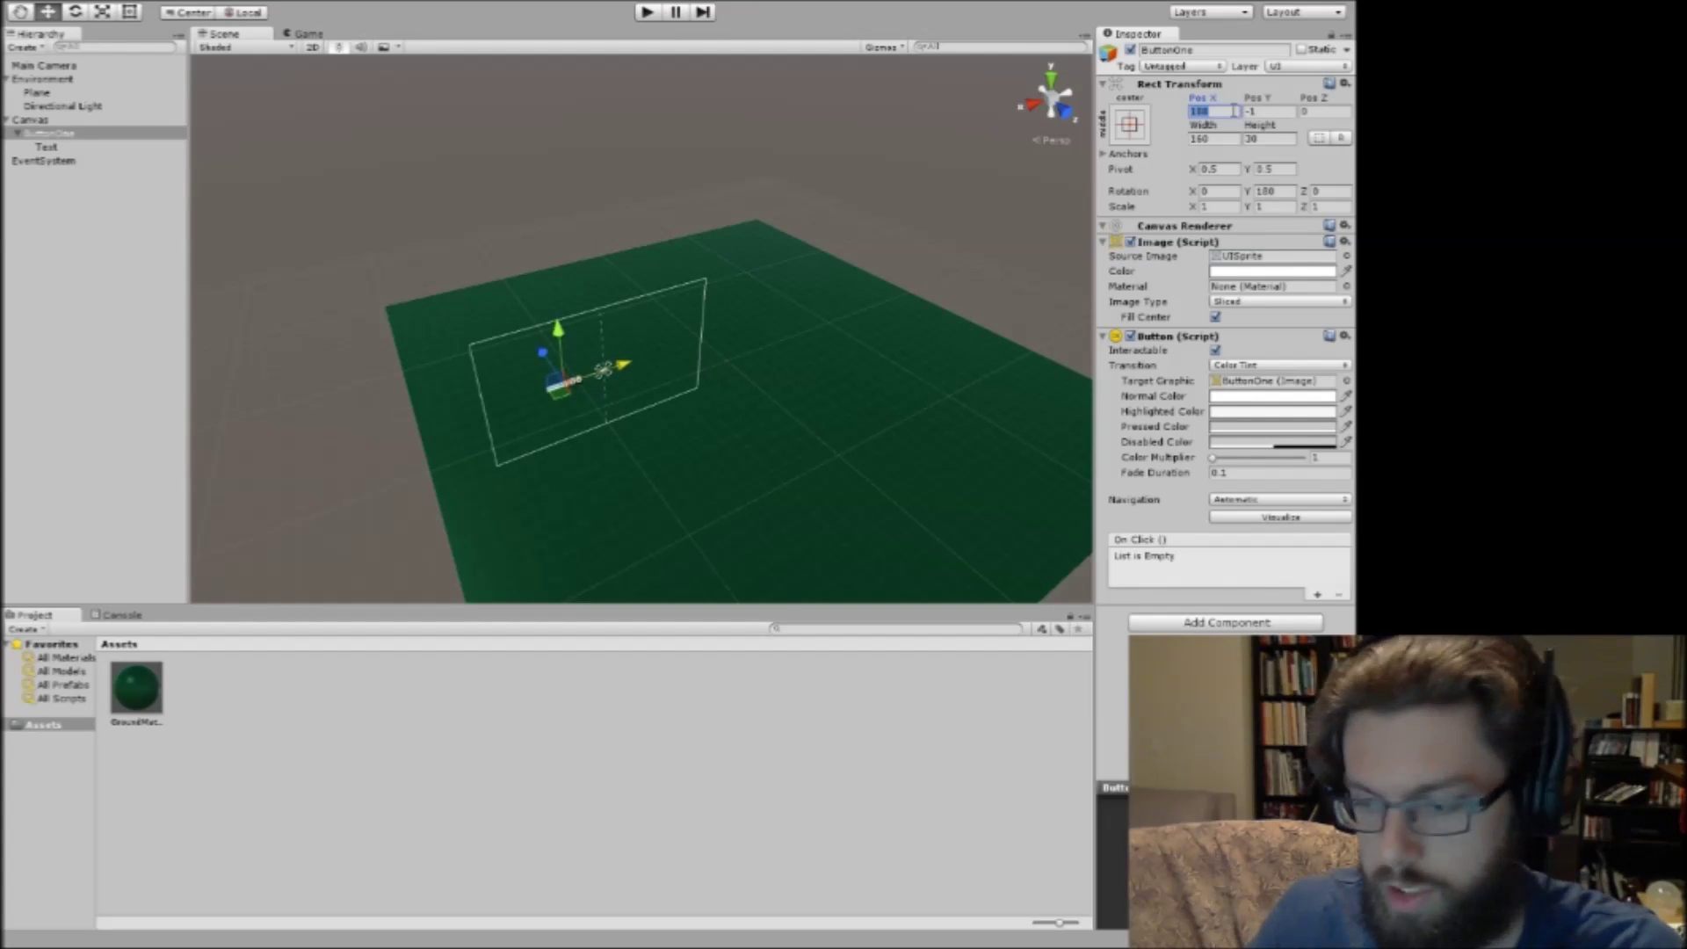
{"action": "key", "text": "Tab"}
{"action": "type", "text": "0"}
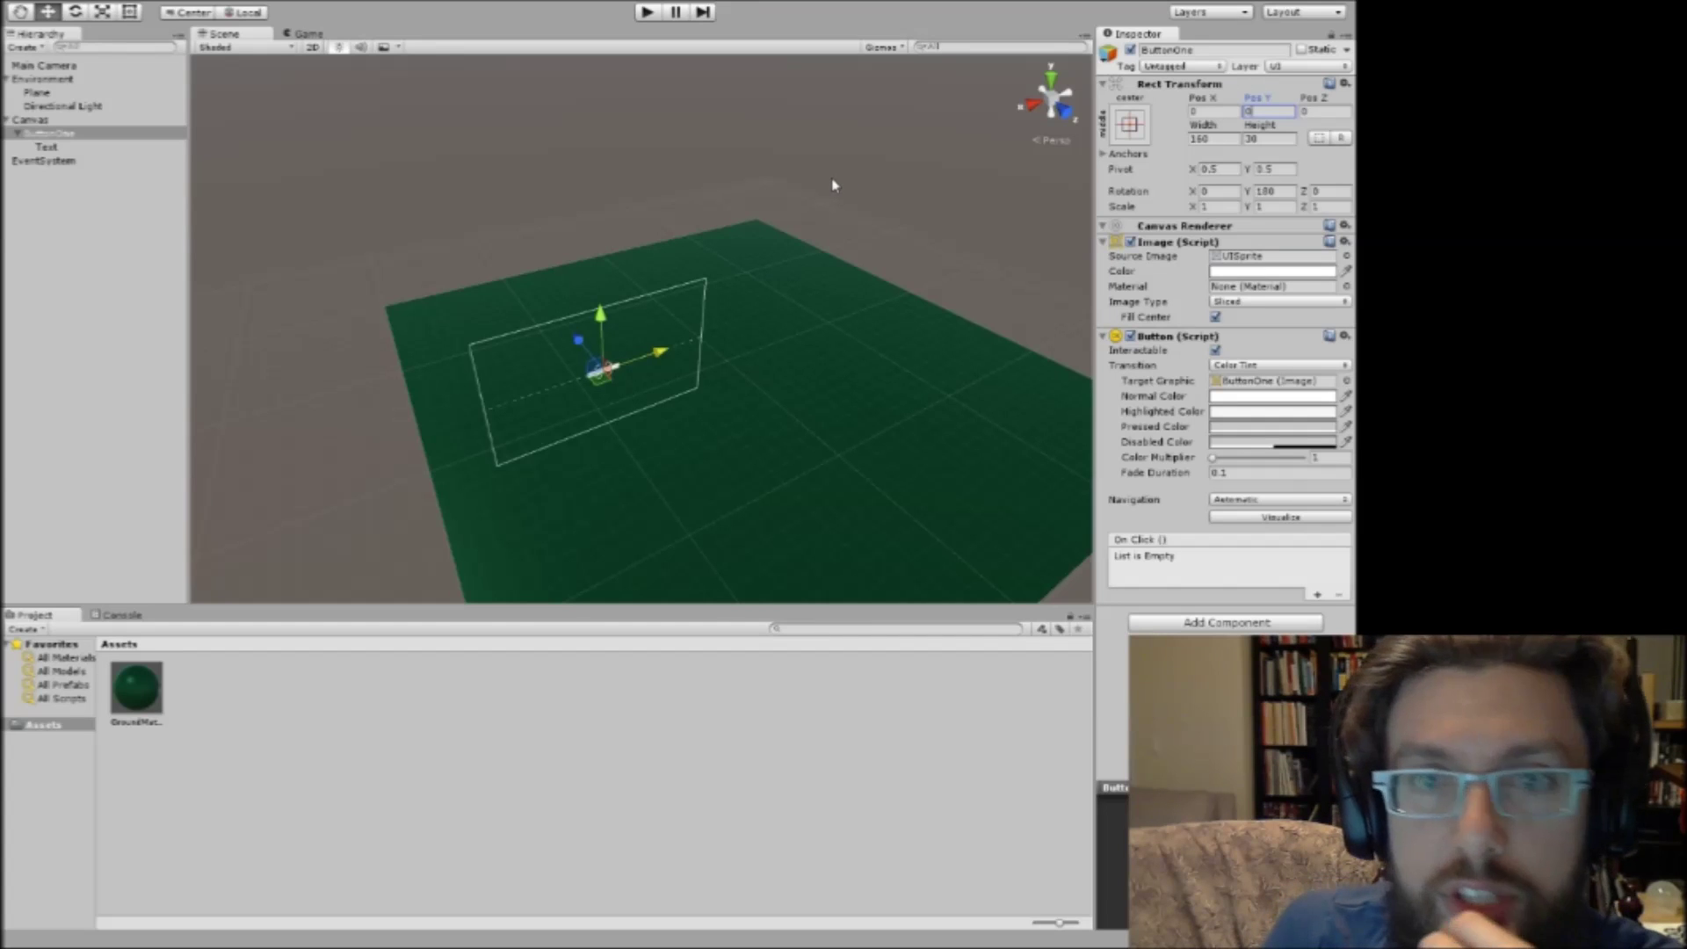
Try Pos X values of 100, 1000 and 500 on ButtonOne to see how it moves relative to the Canvas.
{"action": "left_click", "coordinate": [1212, 111]}
{"action": "type", "text": "100"}
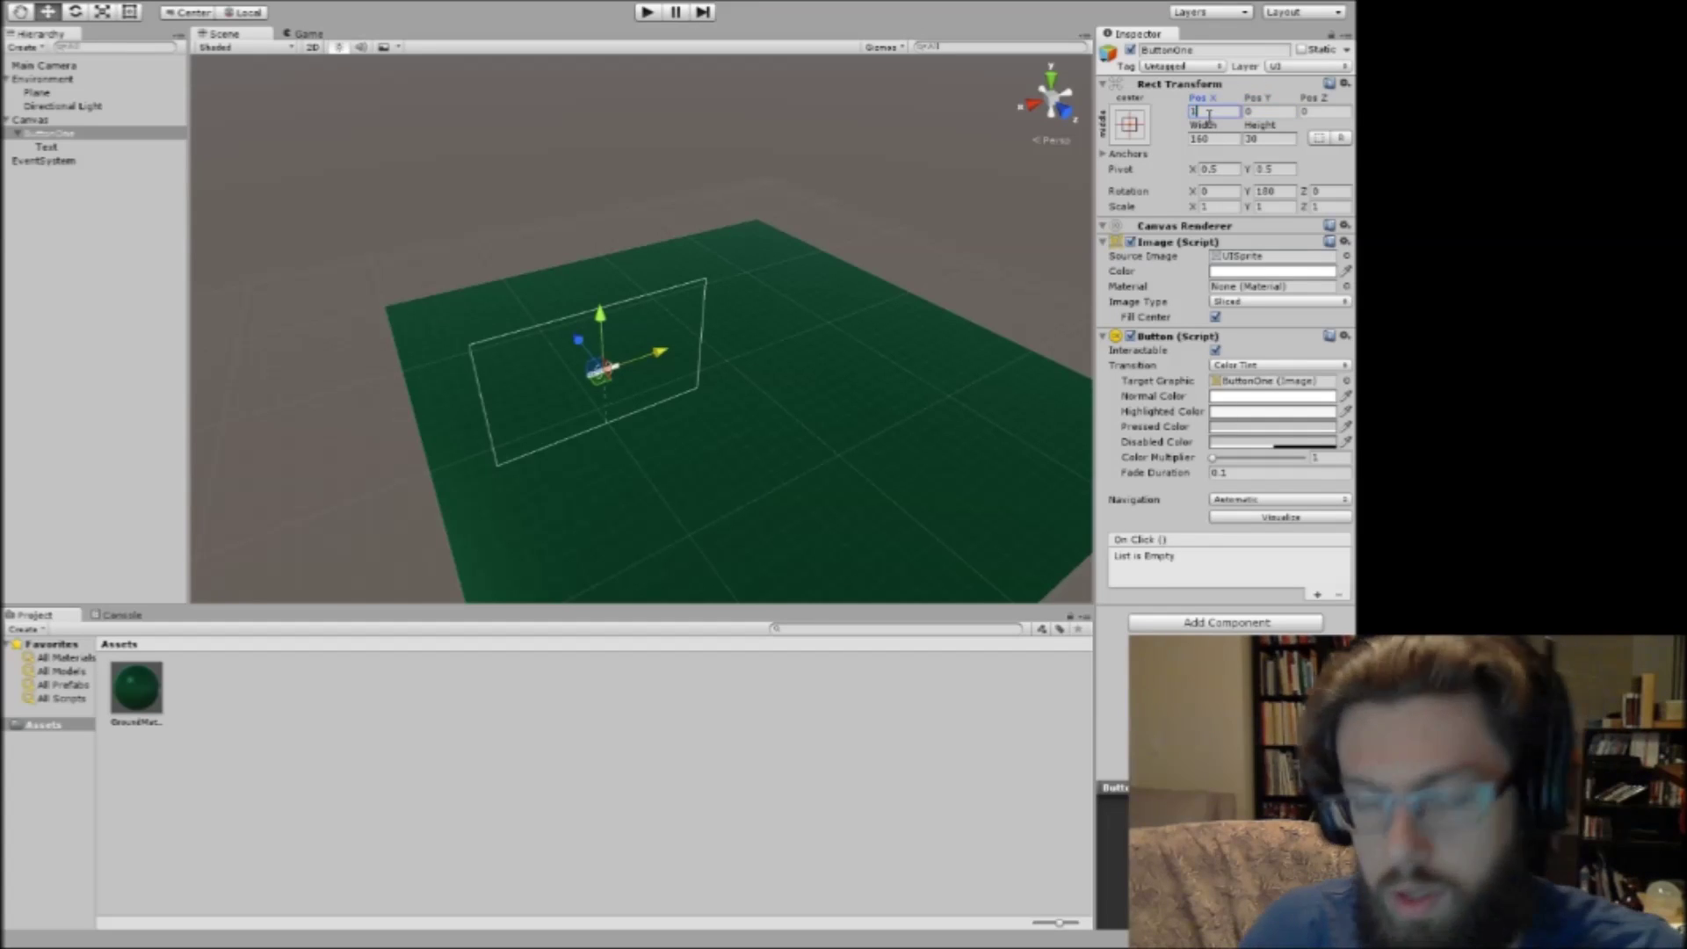
{"action": "key", "text": "Tab"}
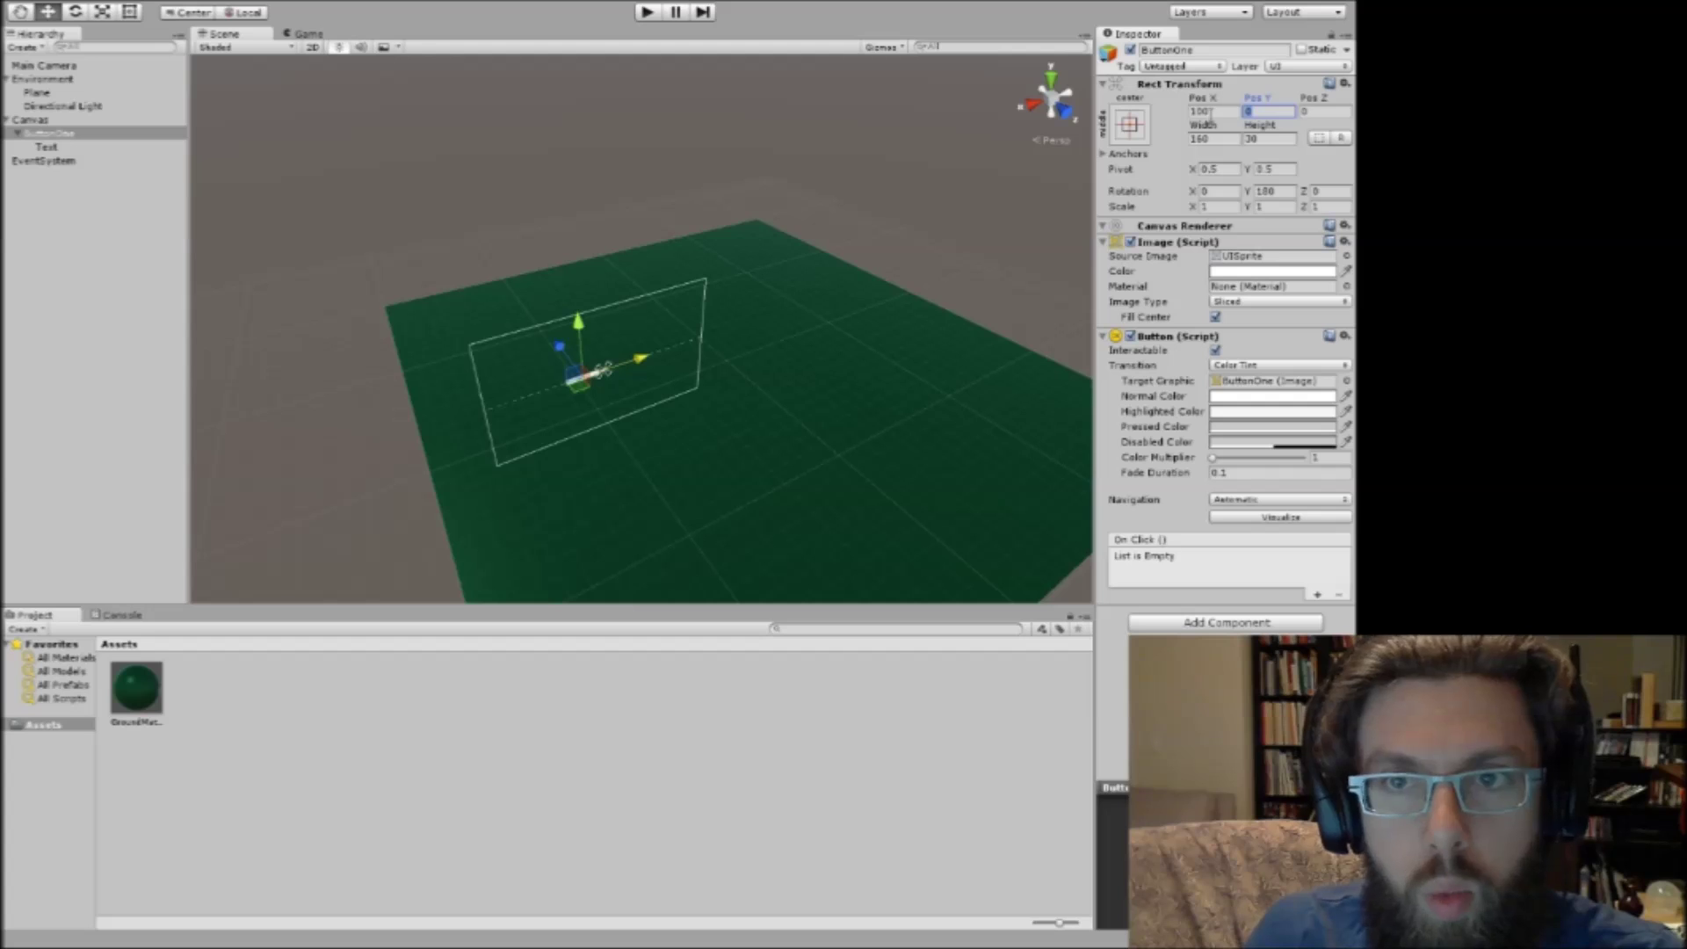
{"action": "left_click", "coordinate": [1209, 112]}
{"action": "type", "text": "1000"}
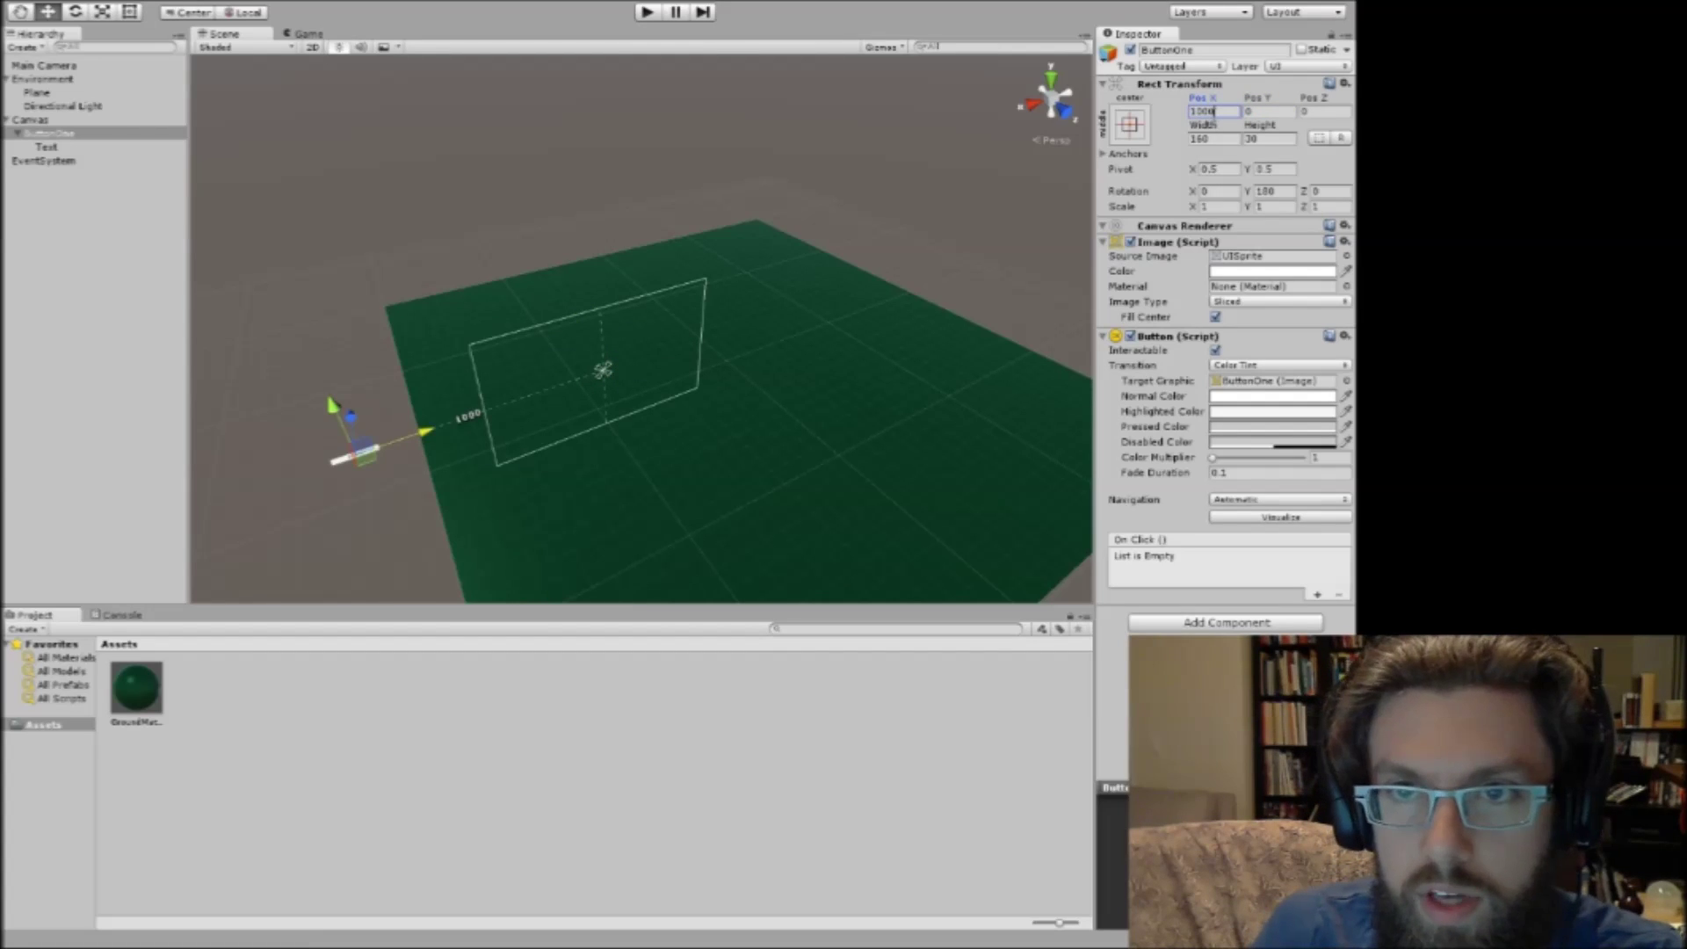
{"action": "double_click", "coordinate": [1224, 112]}
{"action": "type", "text": "500"}
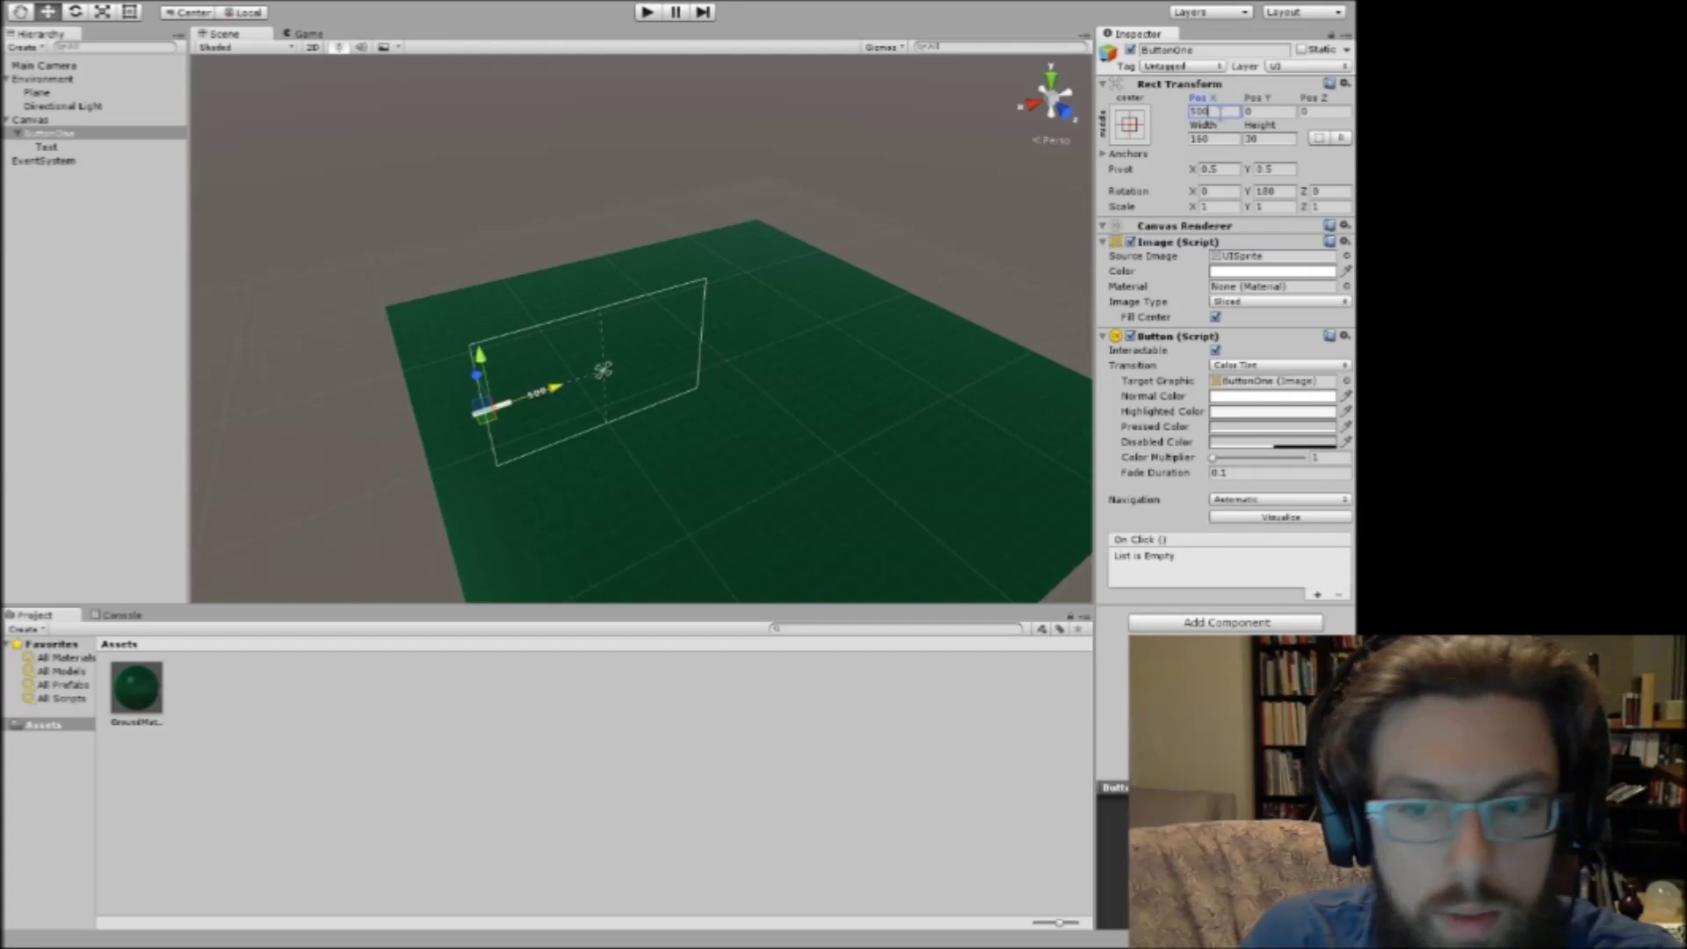
Examine ButtonOne's anchor presets and its Anchors Min and Max values, leaving them collapsed again.
{"action": "left_click", "coordinate": [1133, 128]}
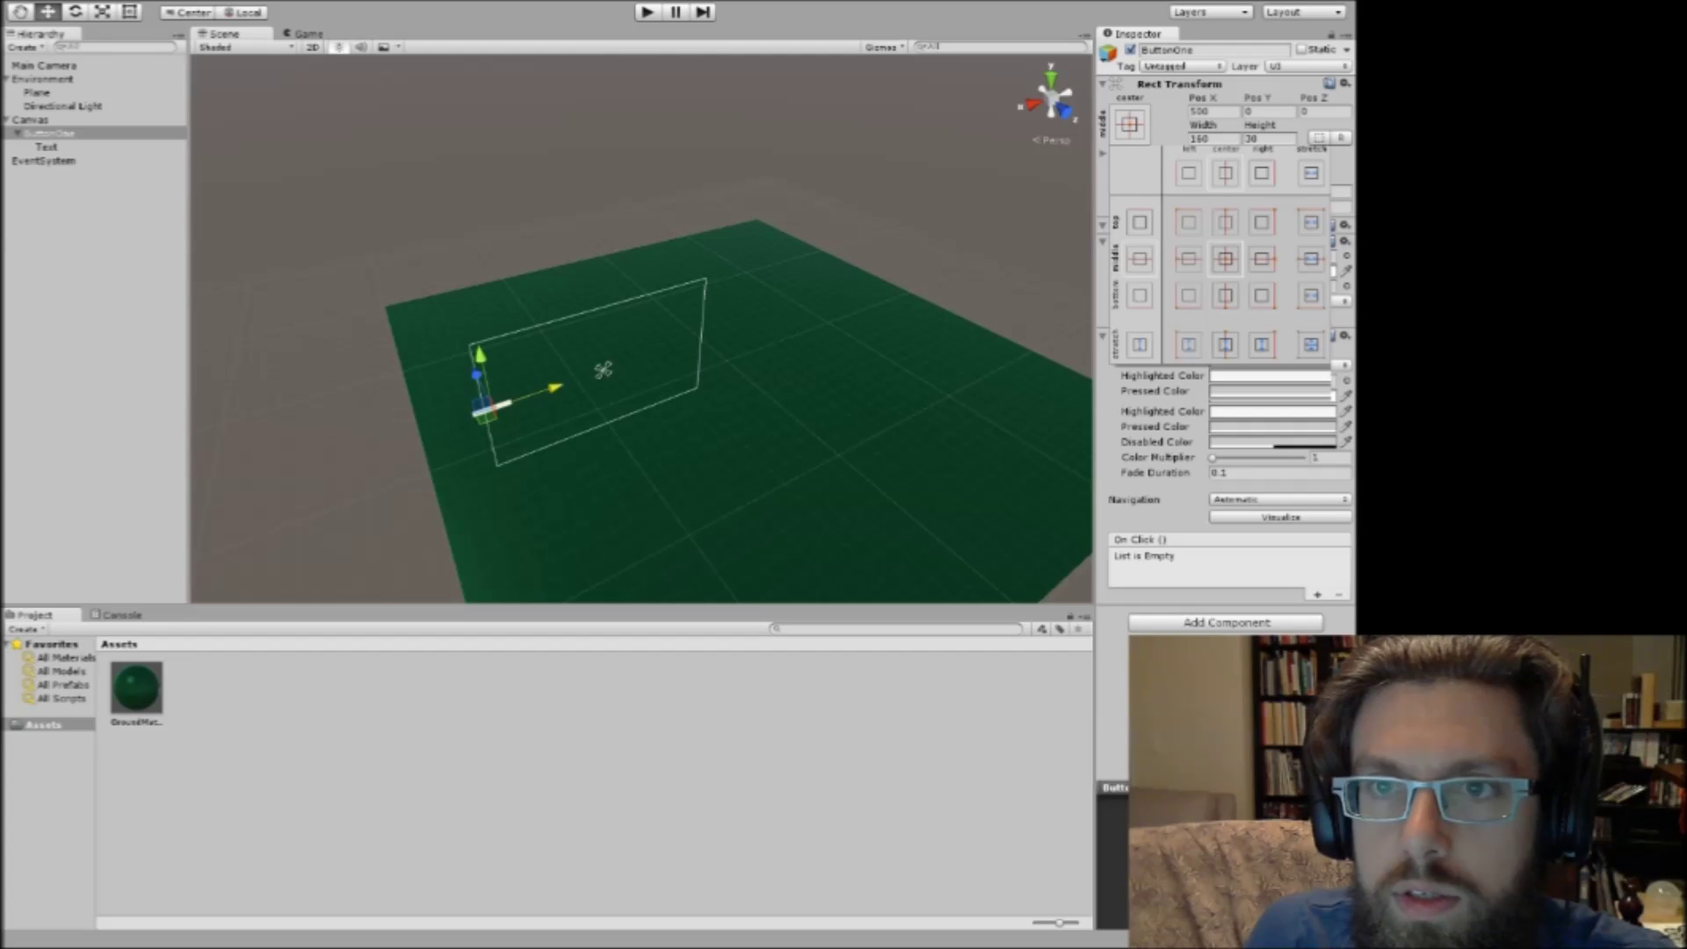
{"action": "key", "text": "Escape"}
{"action": "left_click", "coordinate": [1102, 155]}
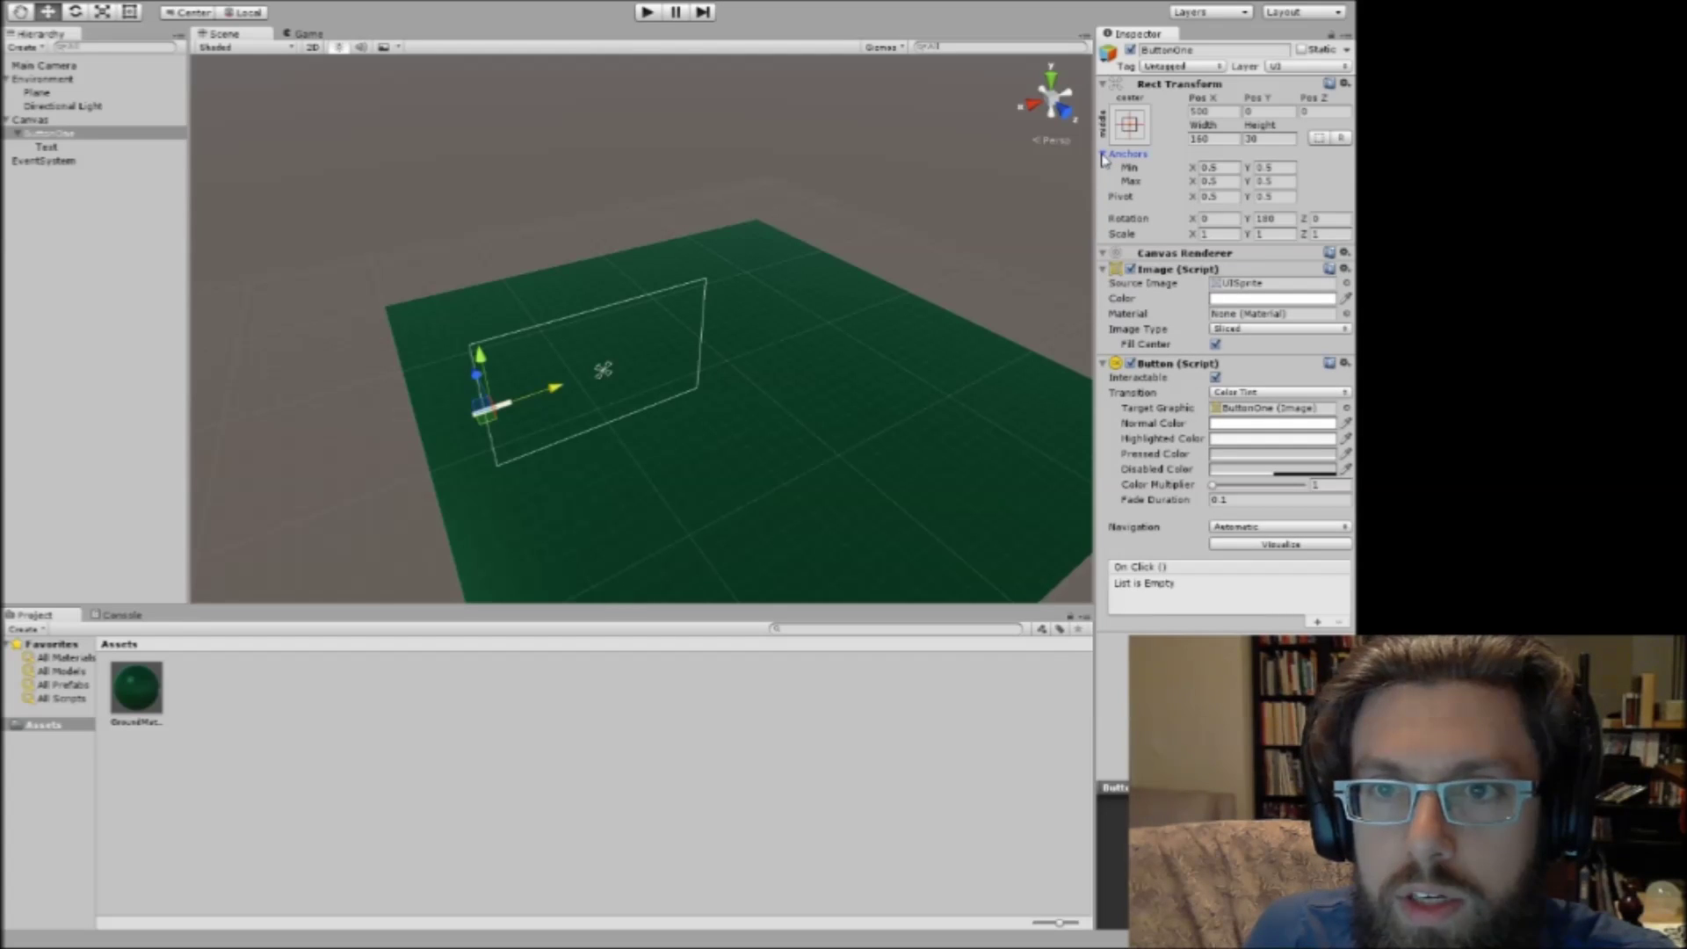
{"action": "left_click", "coordinate": [1103, 155]}
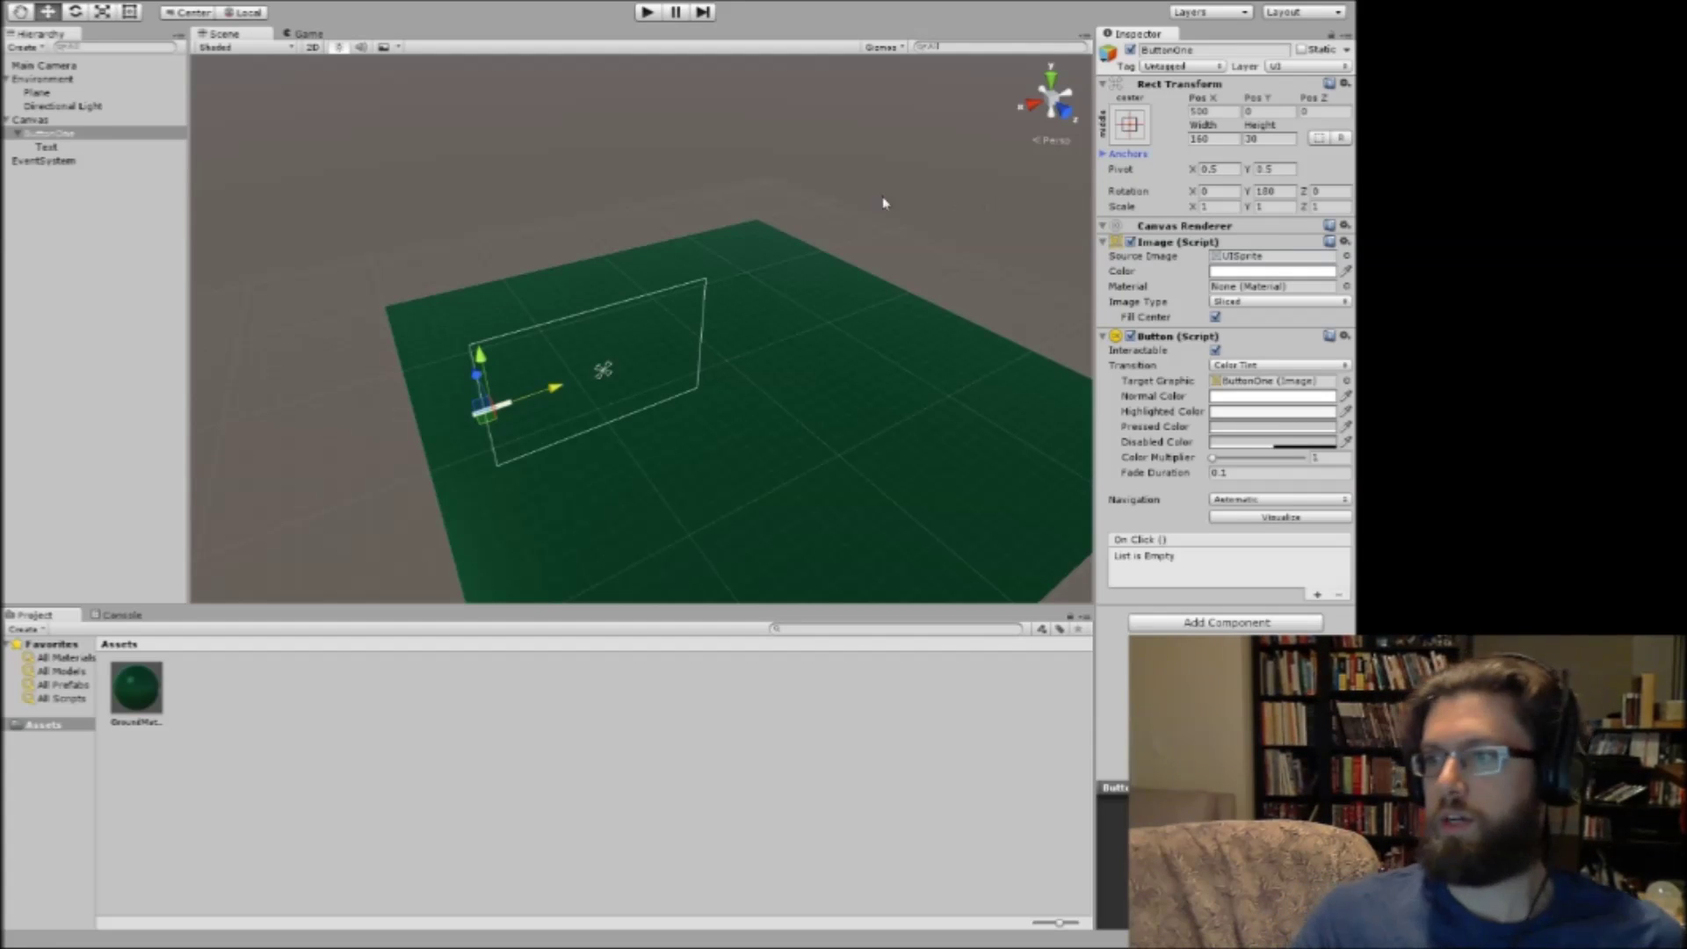
Set ButtonOne's Pos X to 0 and then to 300.
{"action": "left_click", "coordinate": [1215, 111]}
{"action": "type", "text": "0"}
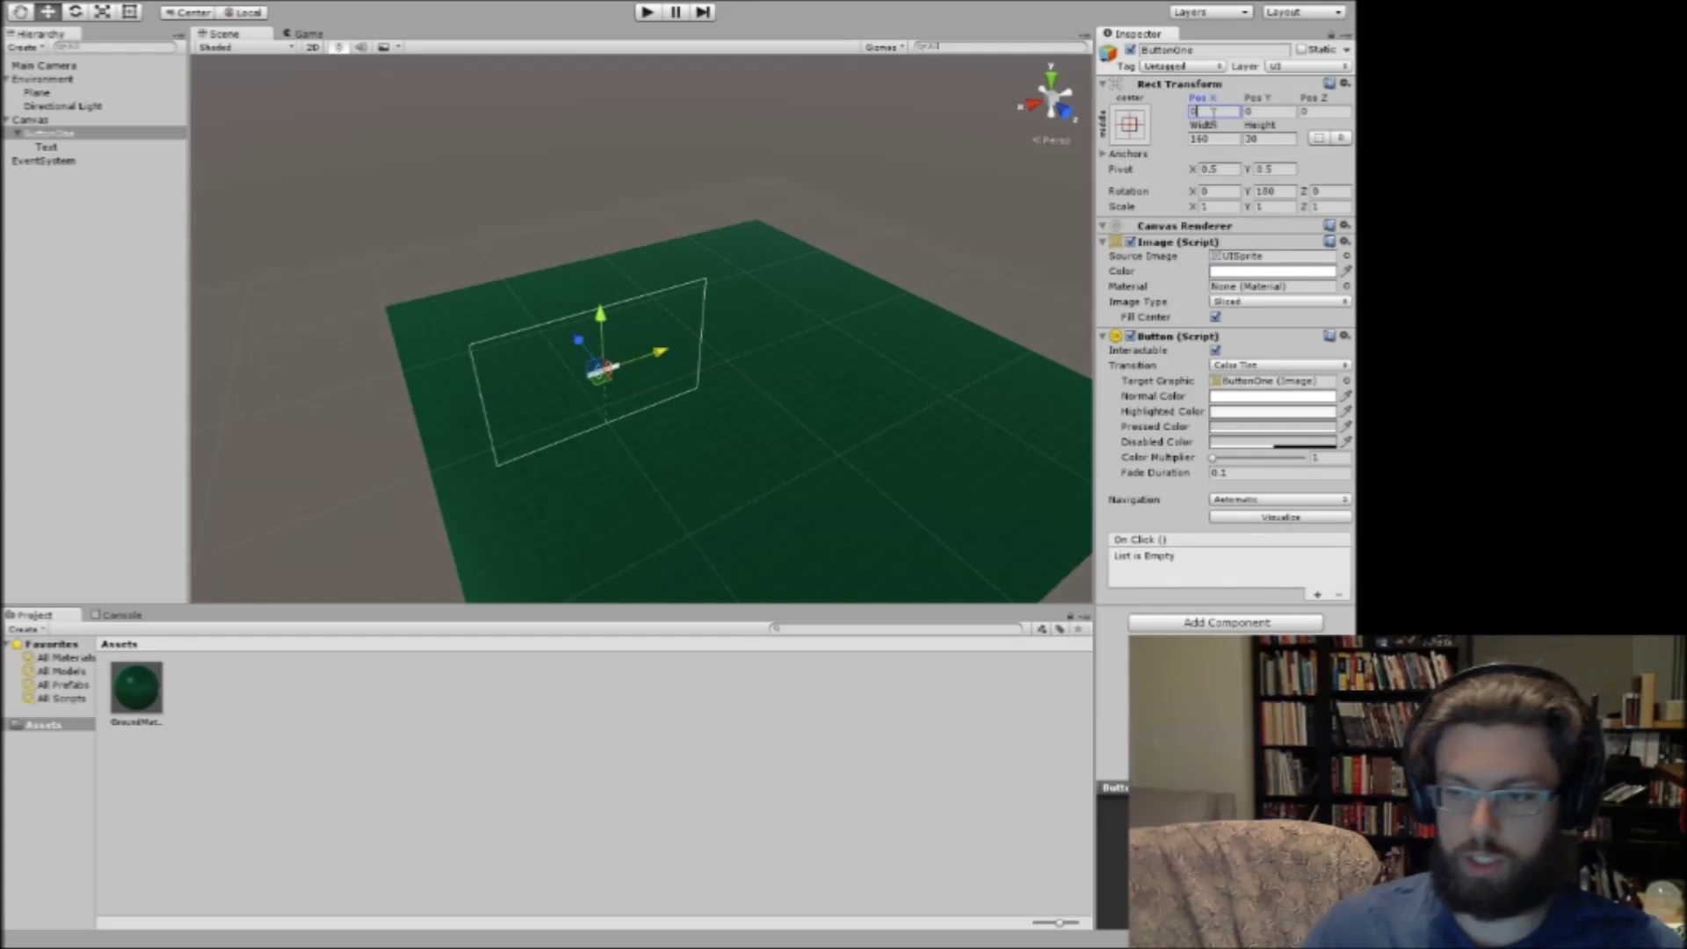
{"action": "type", "text": "300"}
{"action": "key", "text": "Tab"}
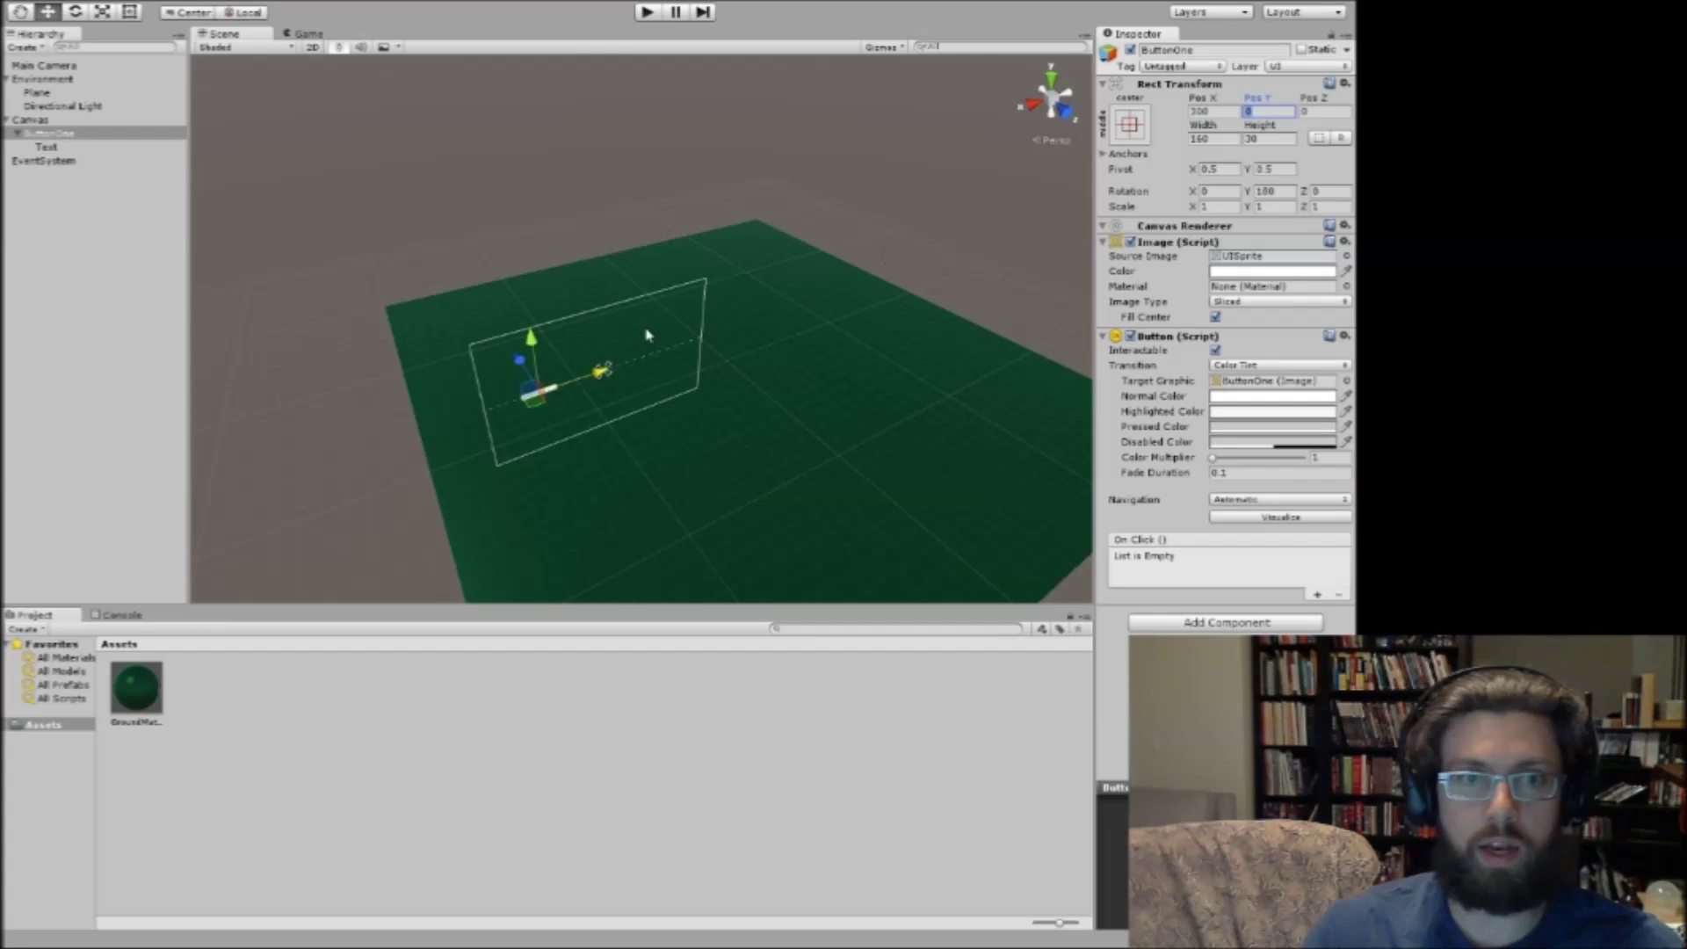
Add a second UI Button under the Canvas and name it ButtonTwo.
{"action": "left_click", "coordinate": [28, 120]}
{"action": "right_click", "coordinate": [28, 120]}
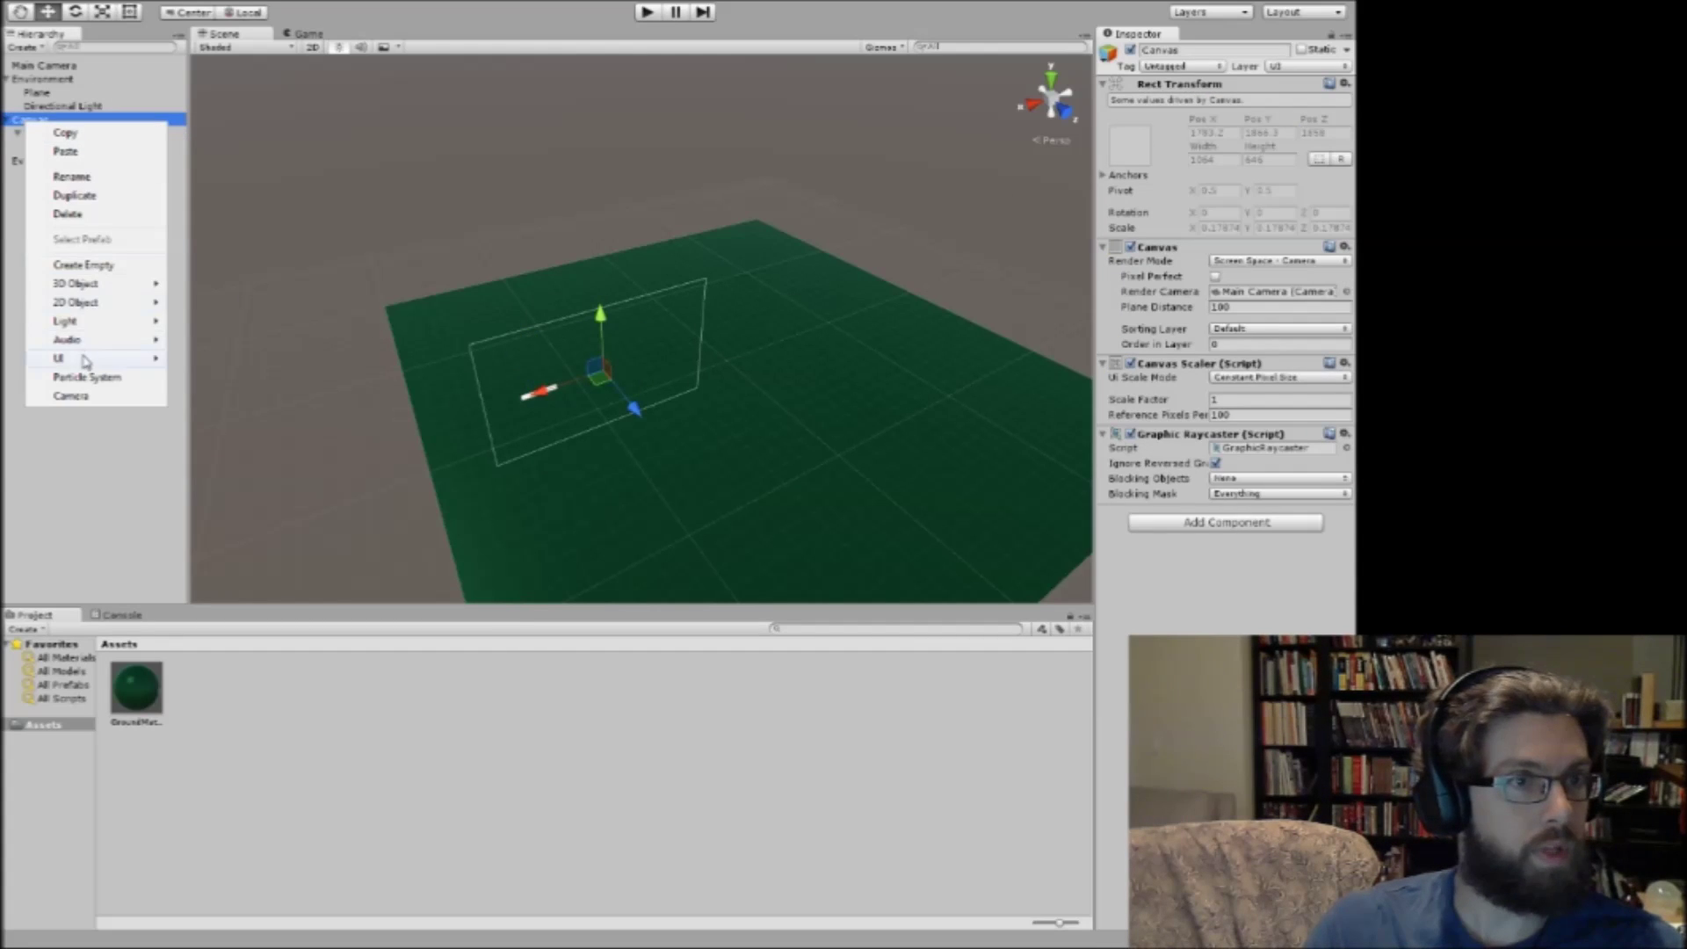
{"action": "mouse_move", "coordinate": [85, 359]}
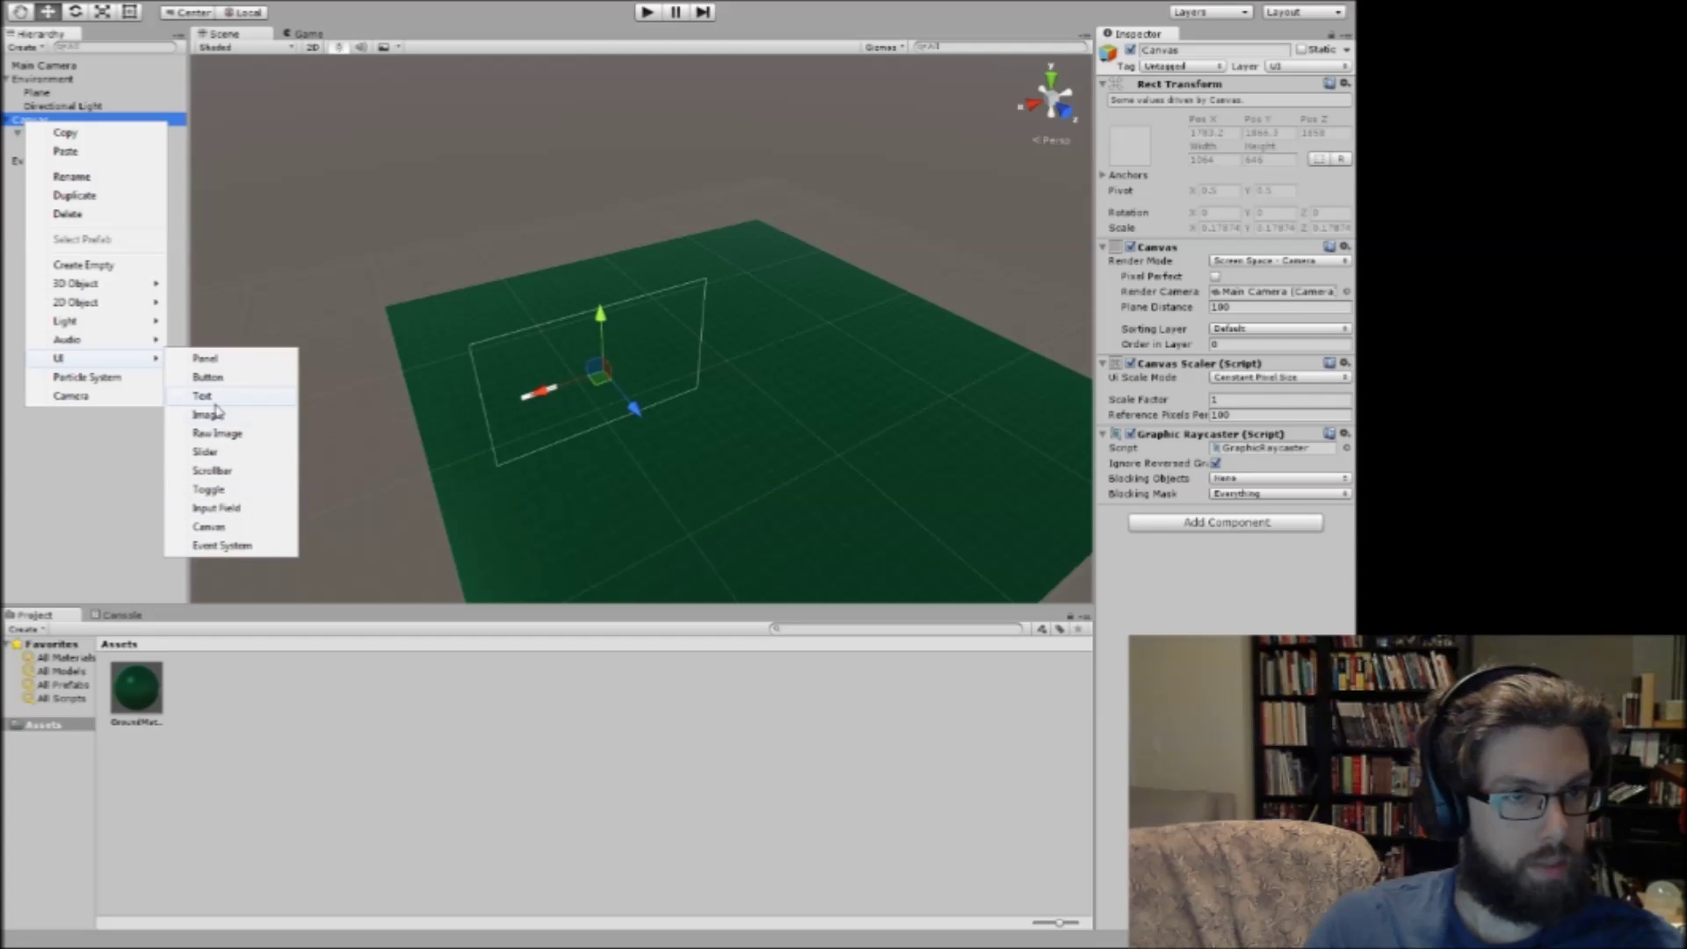
{"action": "left_click", "coordinate": [211, 378]}
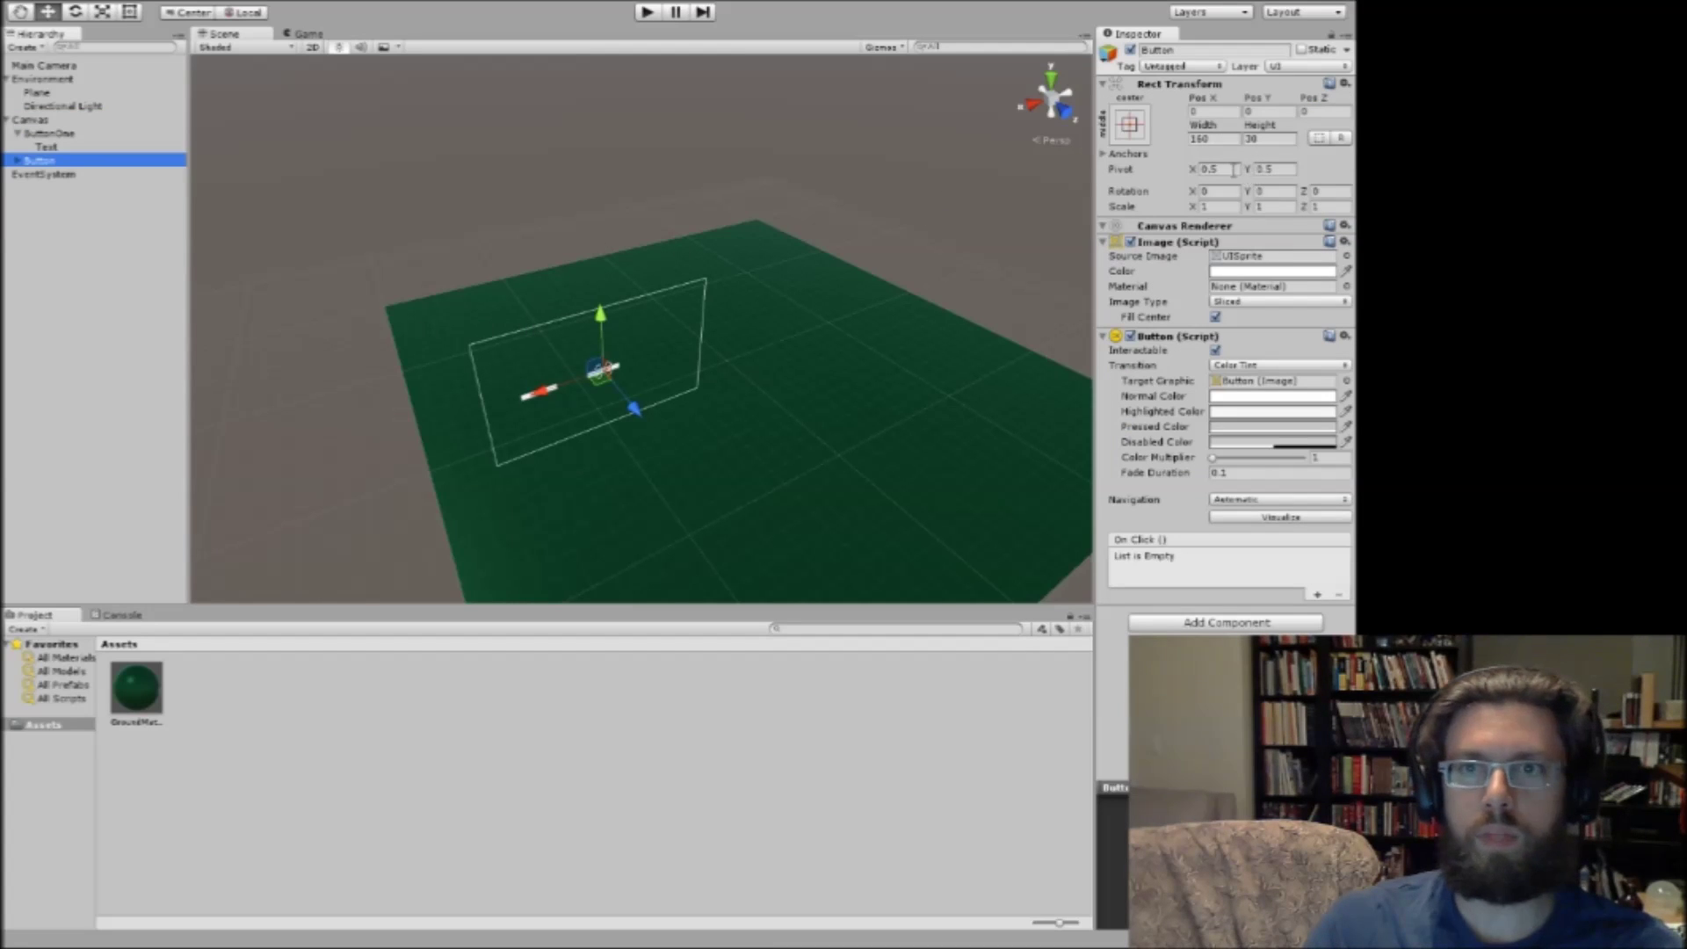
{"action": "left_click", "coordinate": [1197, 50]}
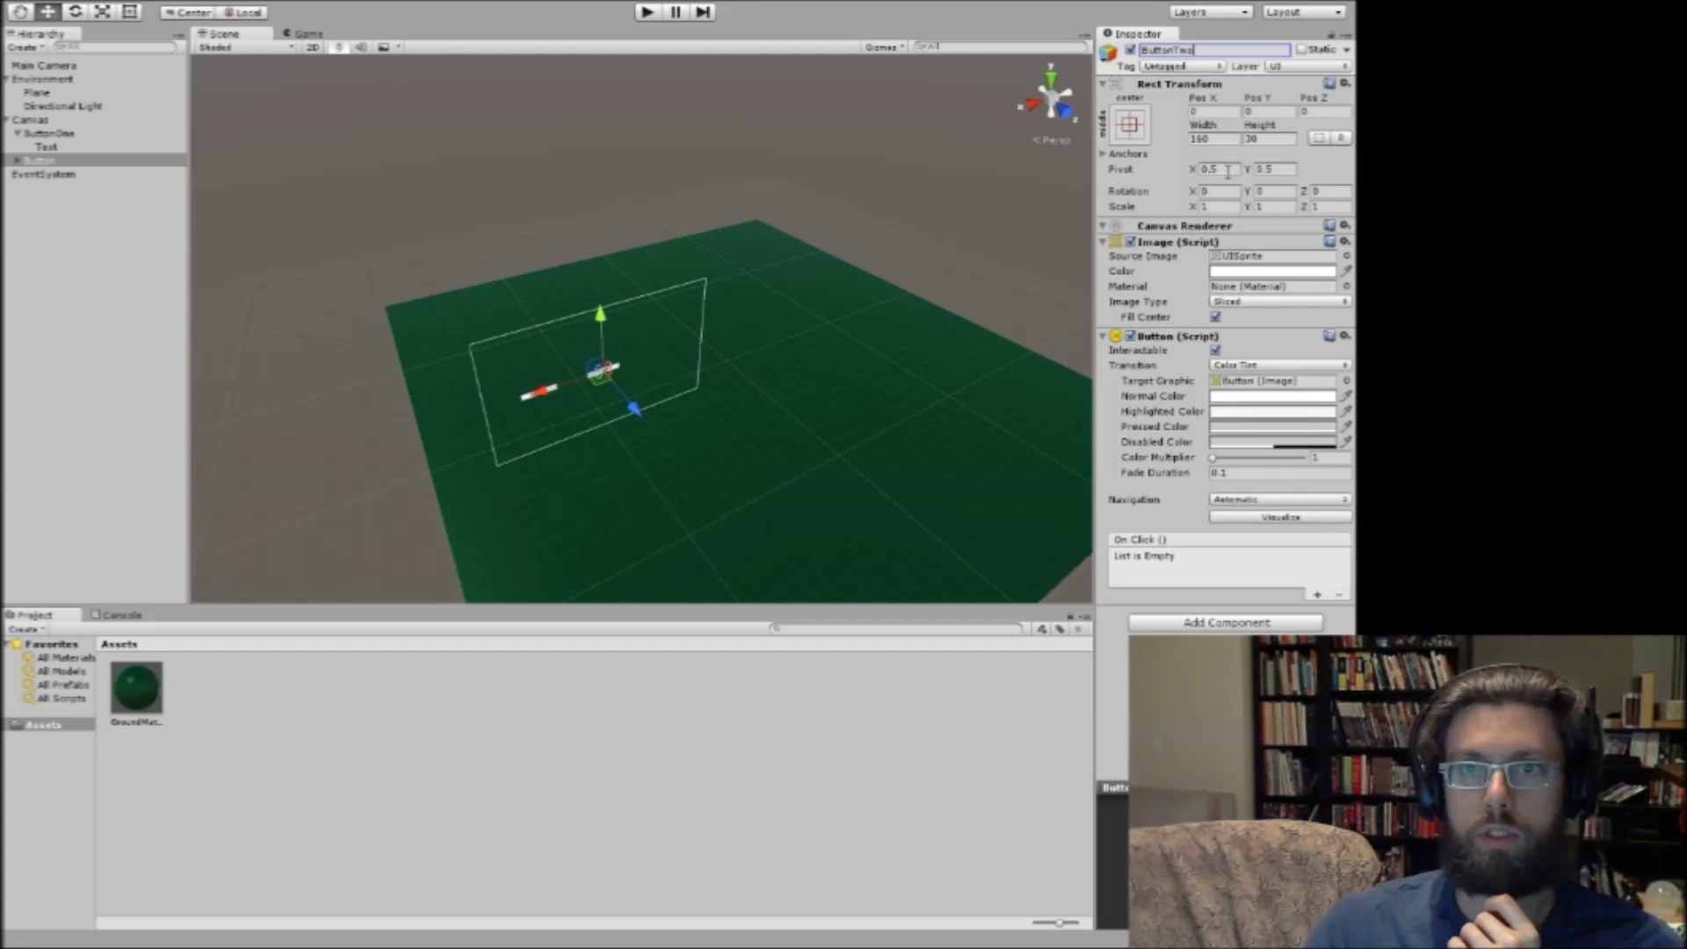
Set ButtonTwo's Pos X to -300.
{"action": "left_click", "coordinate": [1215, 112]}
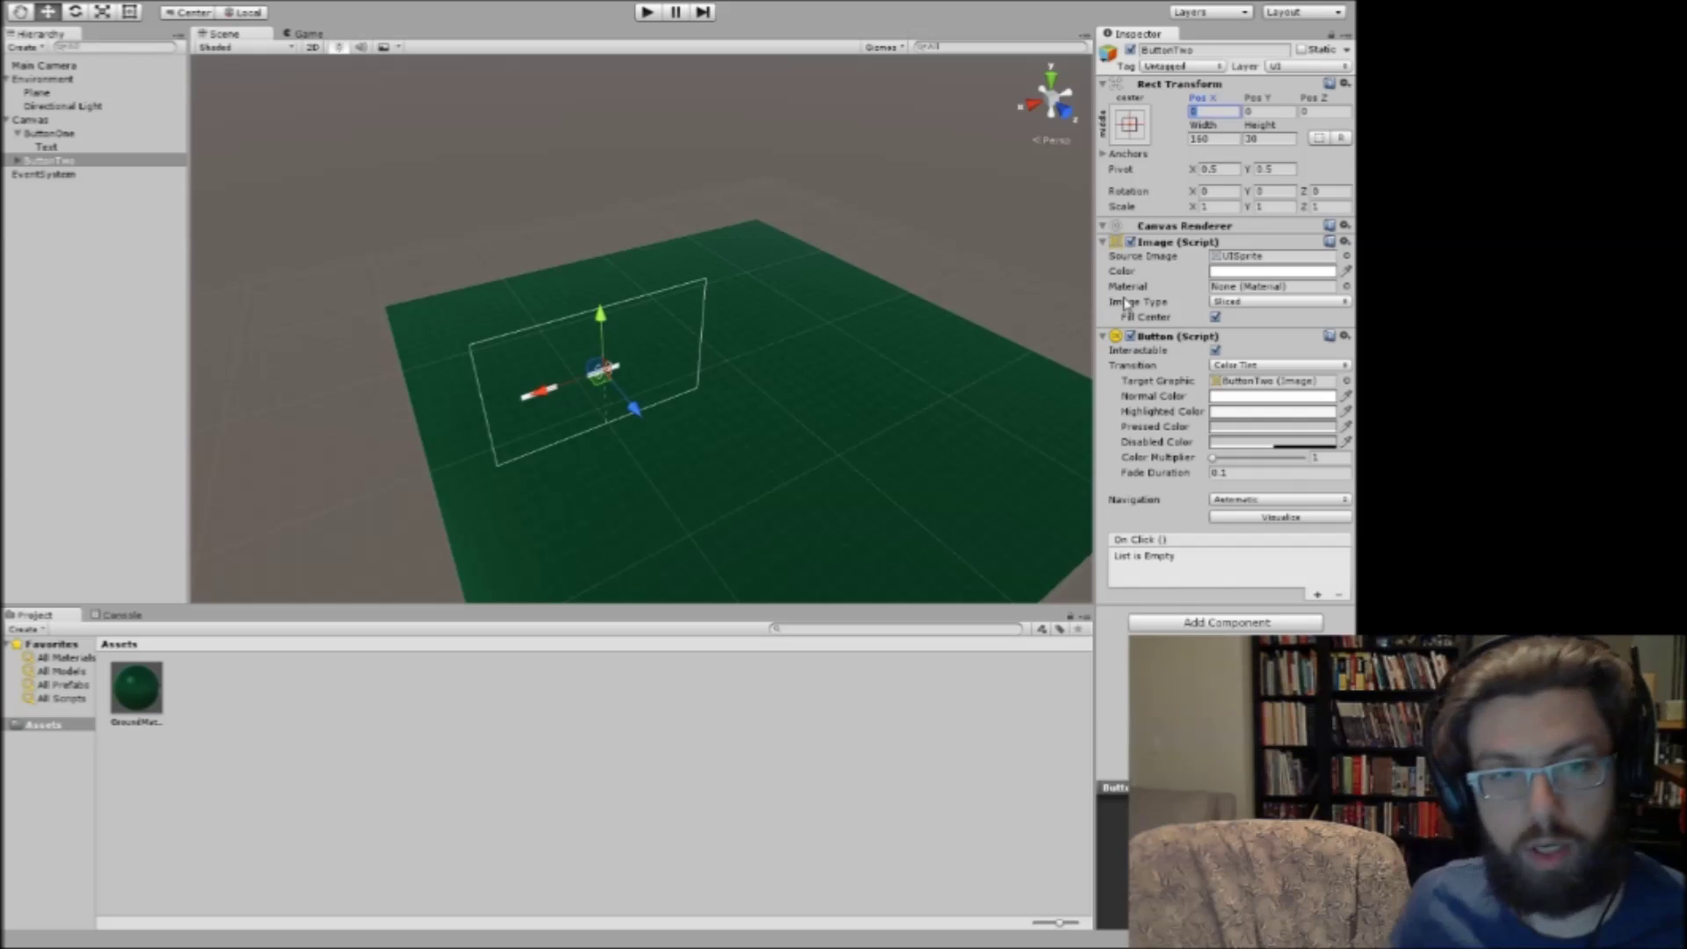
{"action": "type", "text": "-"}
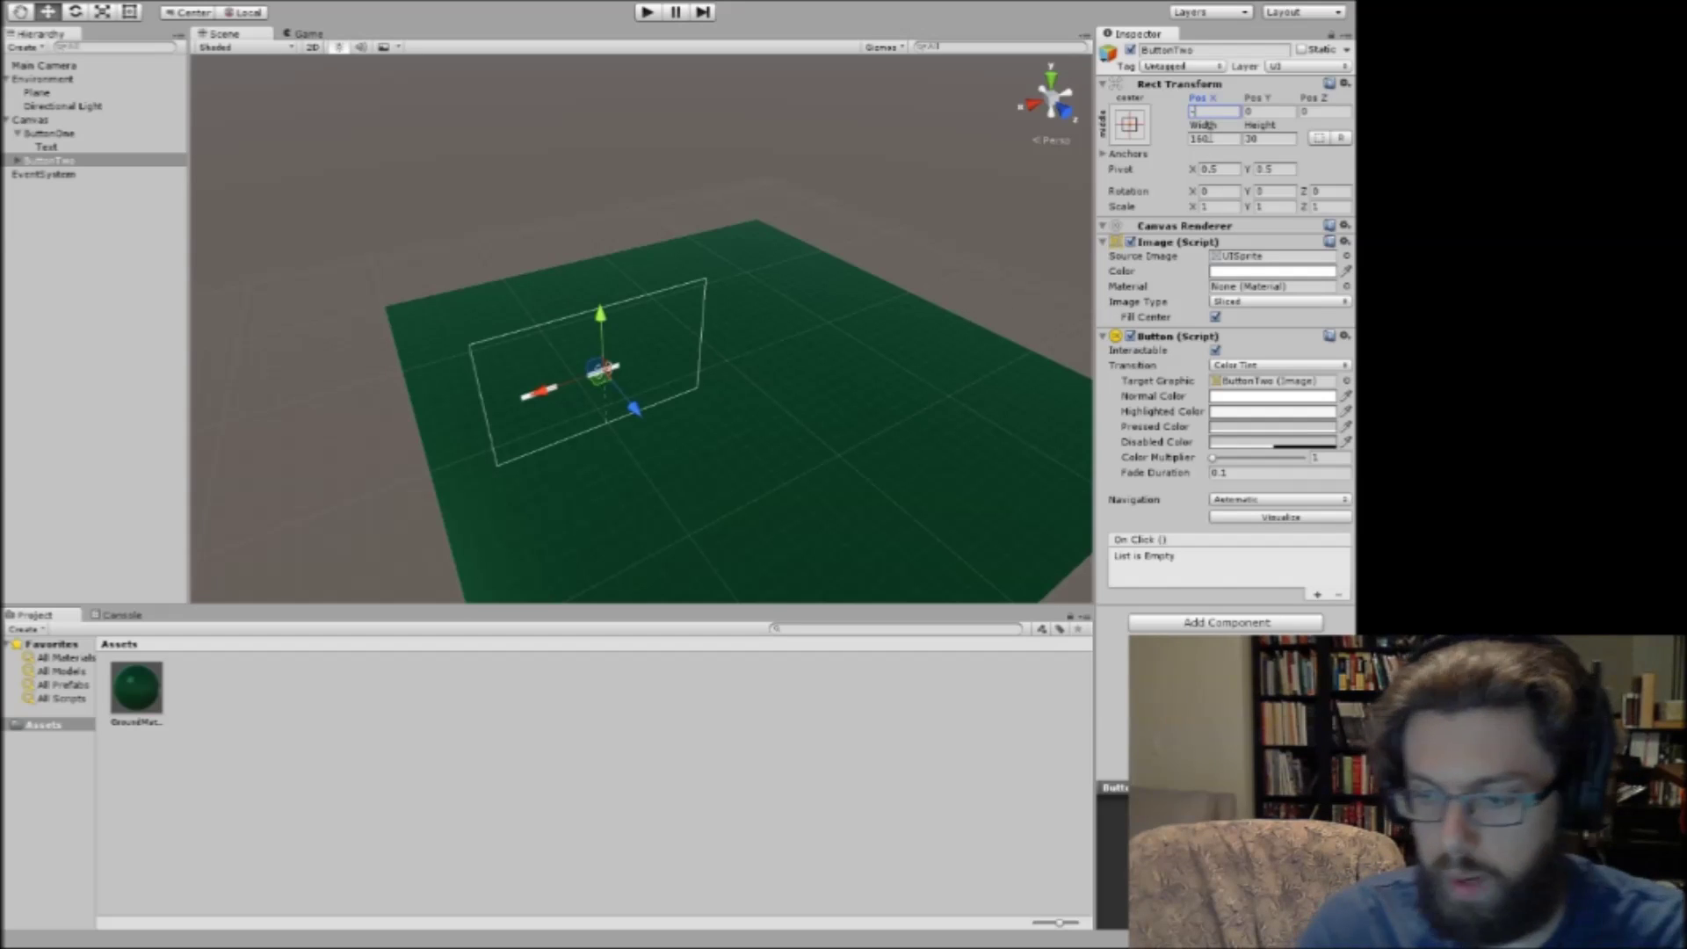
{"action": "type", "text": "300"}
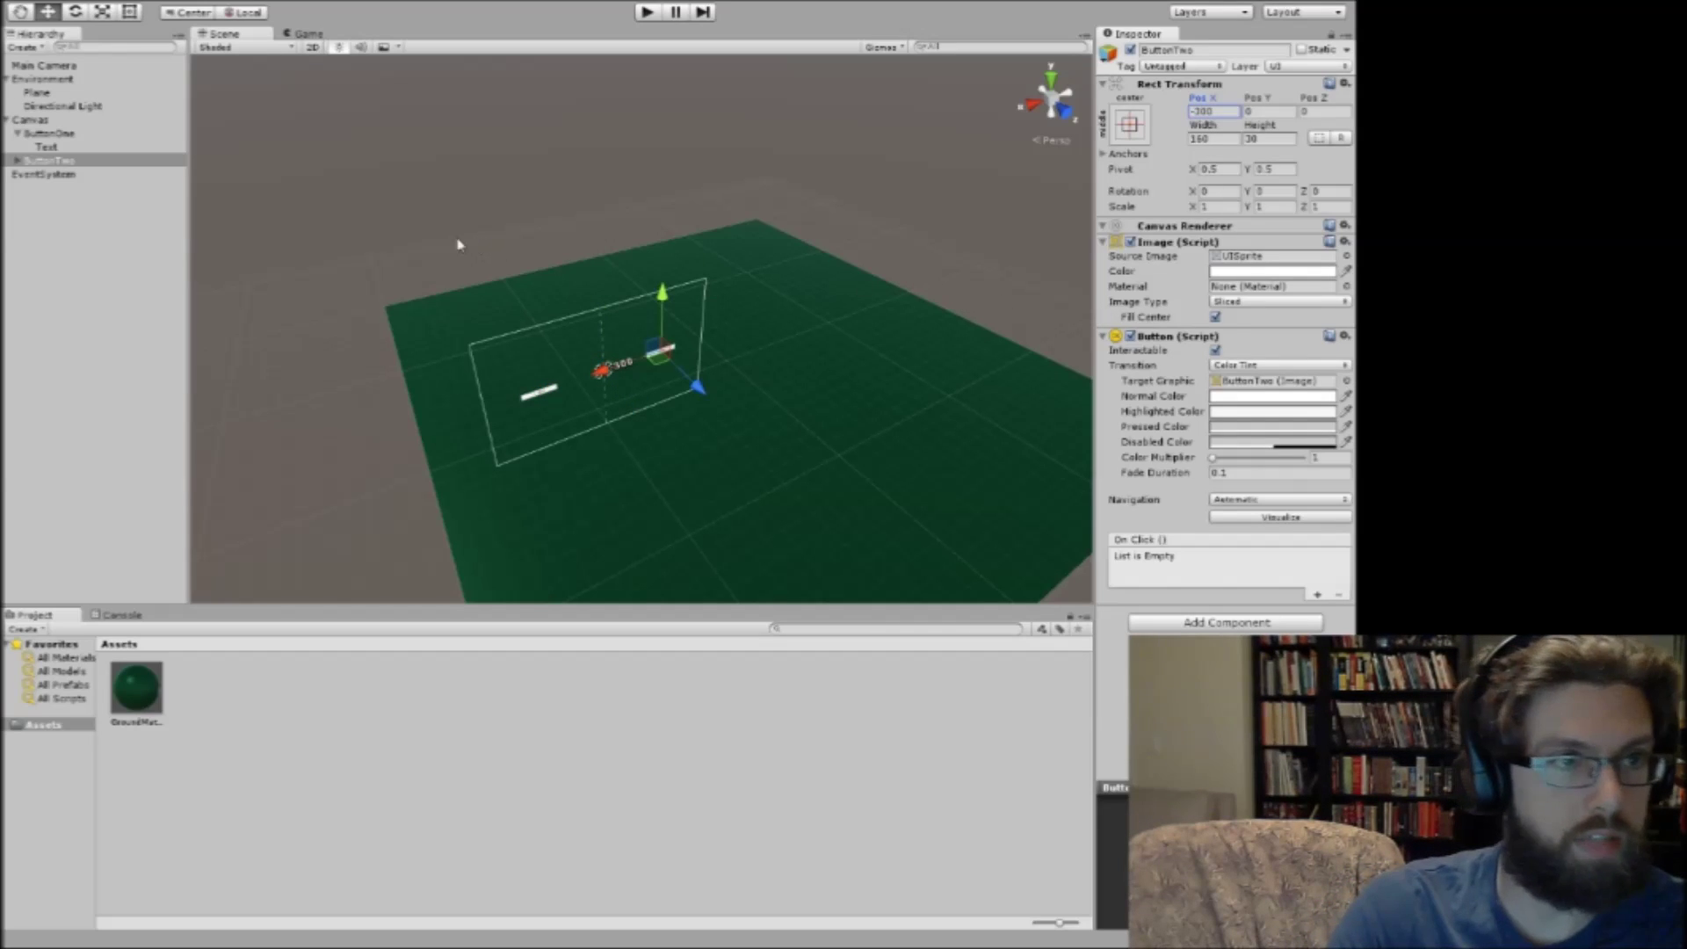
Expand ButtonTwo, then rename ButtonOne's Text child as ButtonOneText and set its text to "Add to Score".
{"action": "left_click", "coordinate": [17, 160]}
{"action": "left_click", "coordinate": [53, 147]}
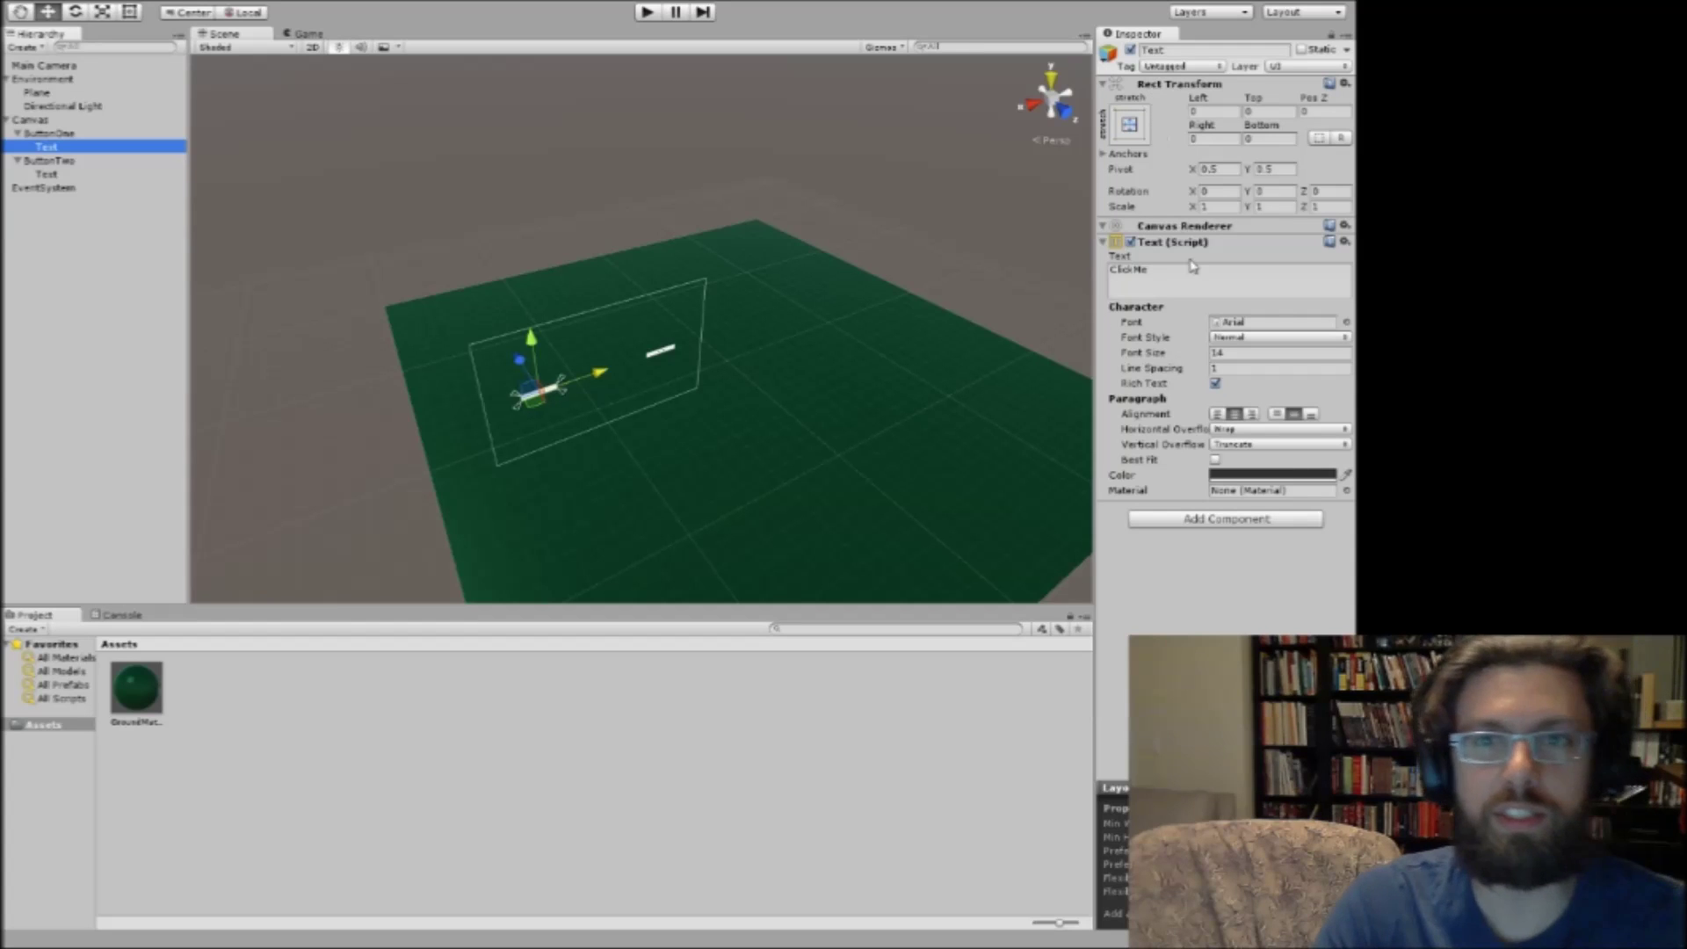
{"action": "left_click", "coordinate": [1190, 50]}
{"action": "type", "text": "ButtonOneText"}
{"action": "key", "text": "Return"}
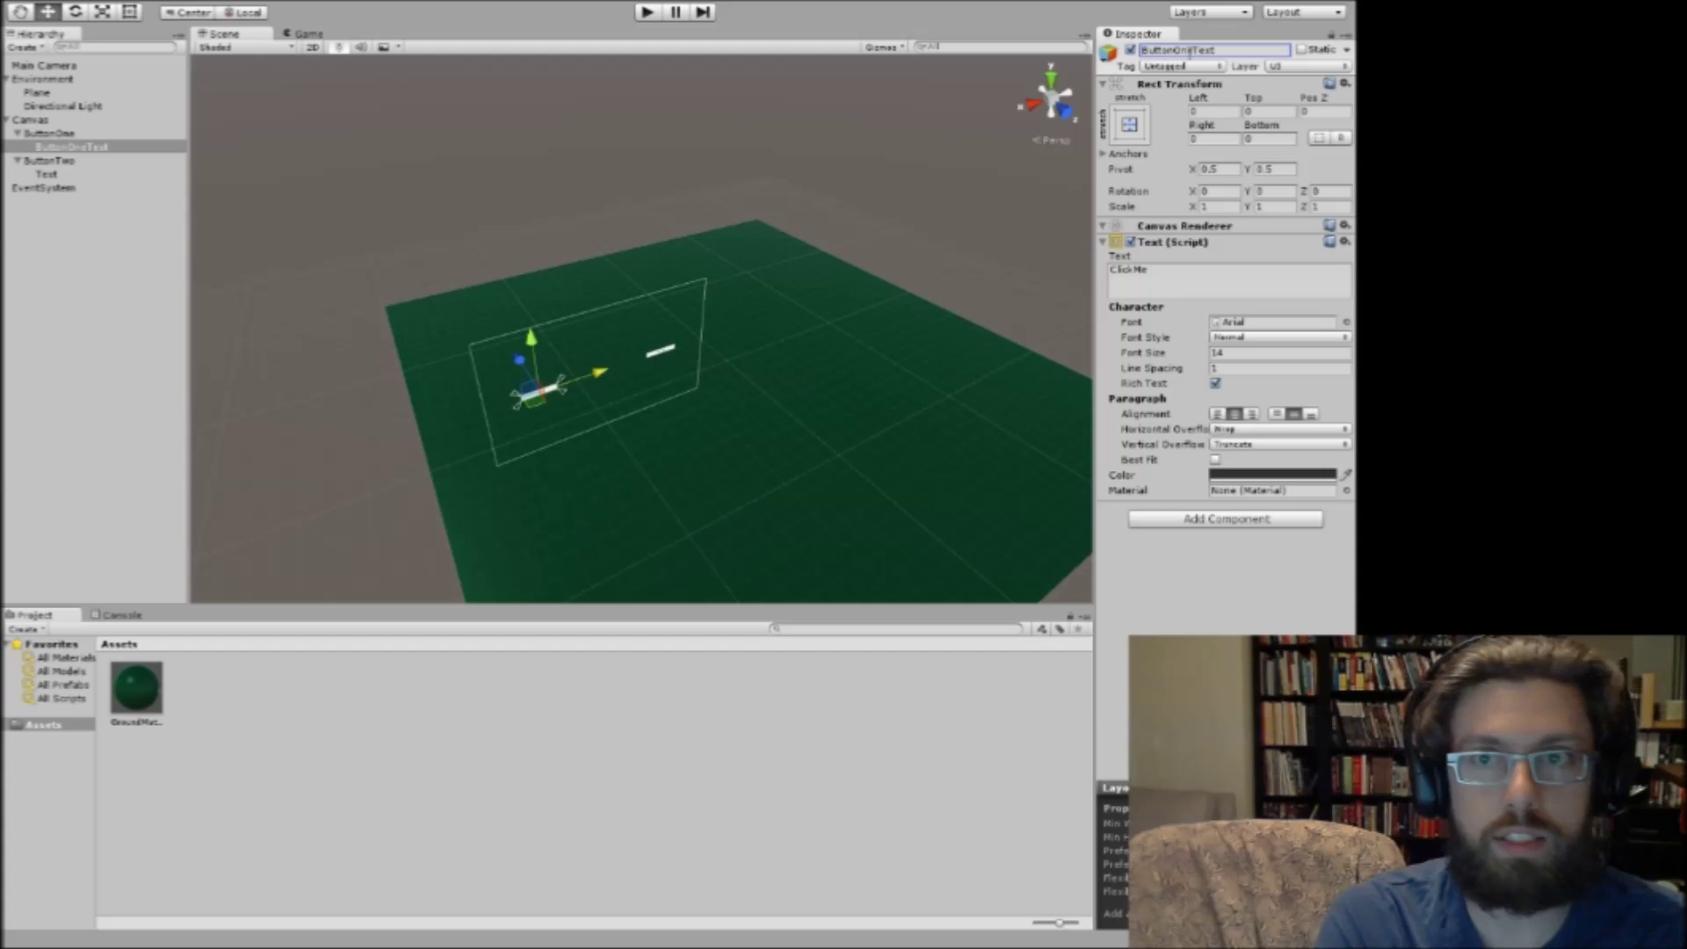
{"action": "left_click", "coordinate": [1168, 270]}
{"action": "type", "text": "d to Score"}
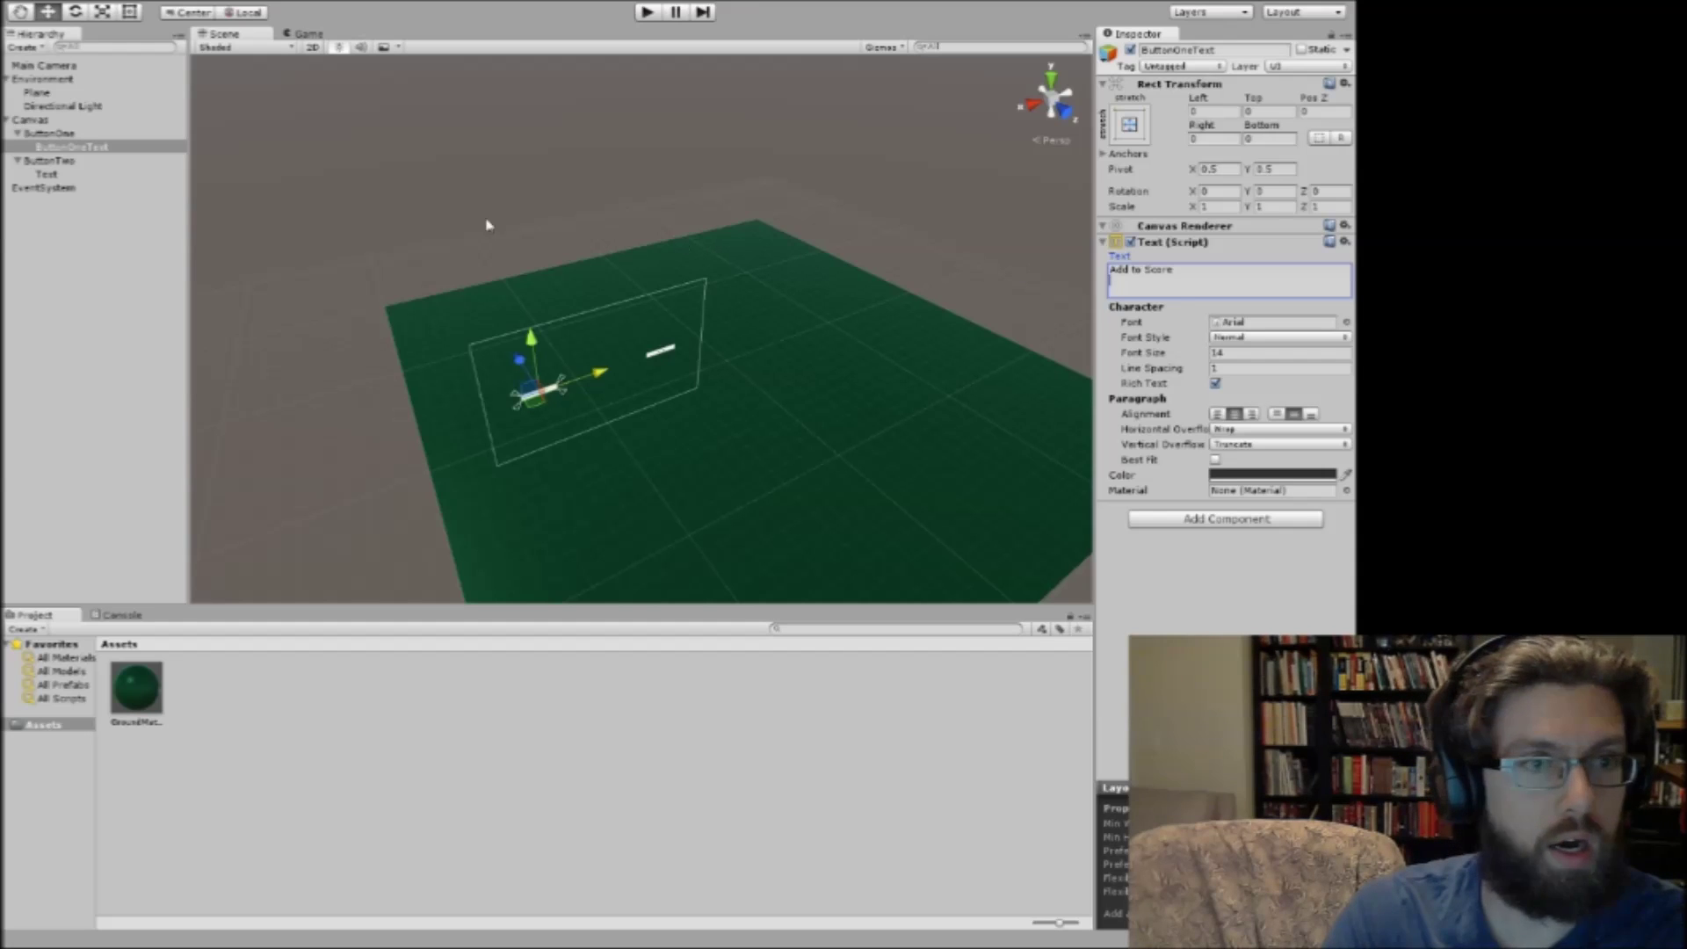
Rename ButtonTwo's Text child as ButtonTwoText and set its text to "Subtract From Score".
{"action": "left_click", "coordinate": [56, 173]}
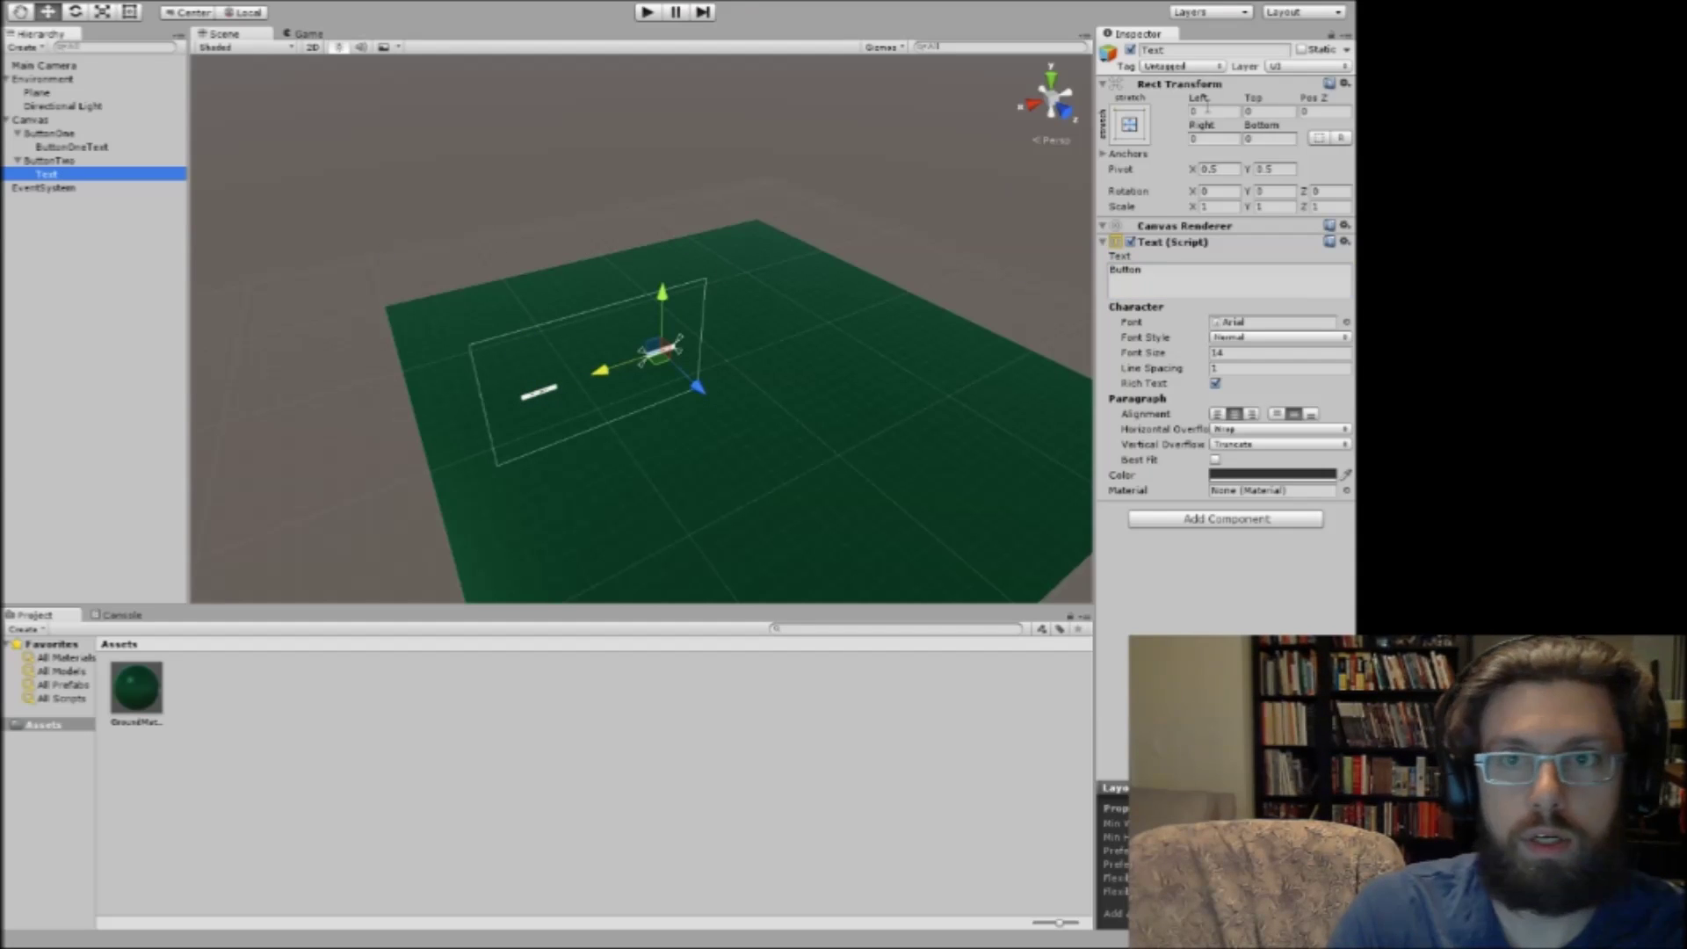
{"action": "left_click", "coordinate": [1208, 51]}
{"action": "type", "text": "ButtonTwoText"}
{"action": "key", "text": "Return"}
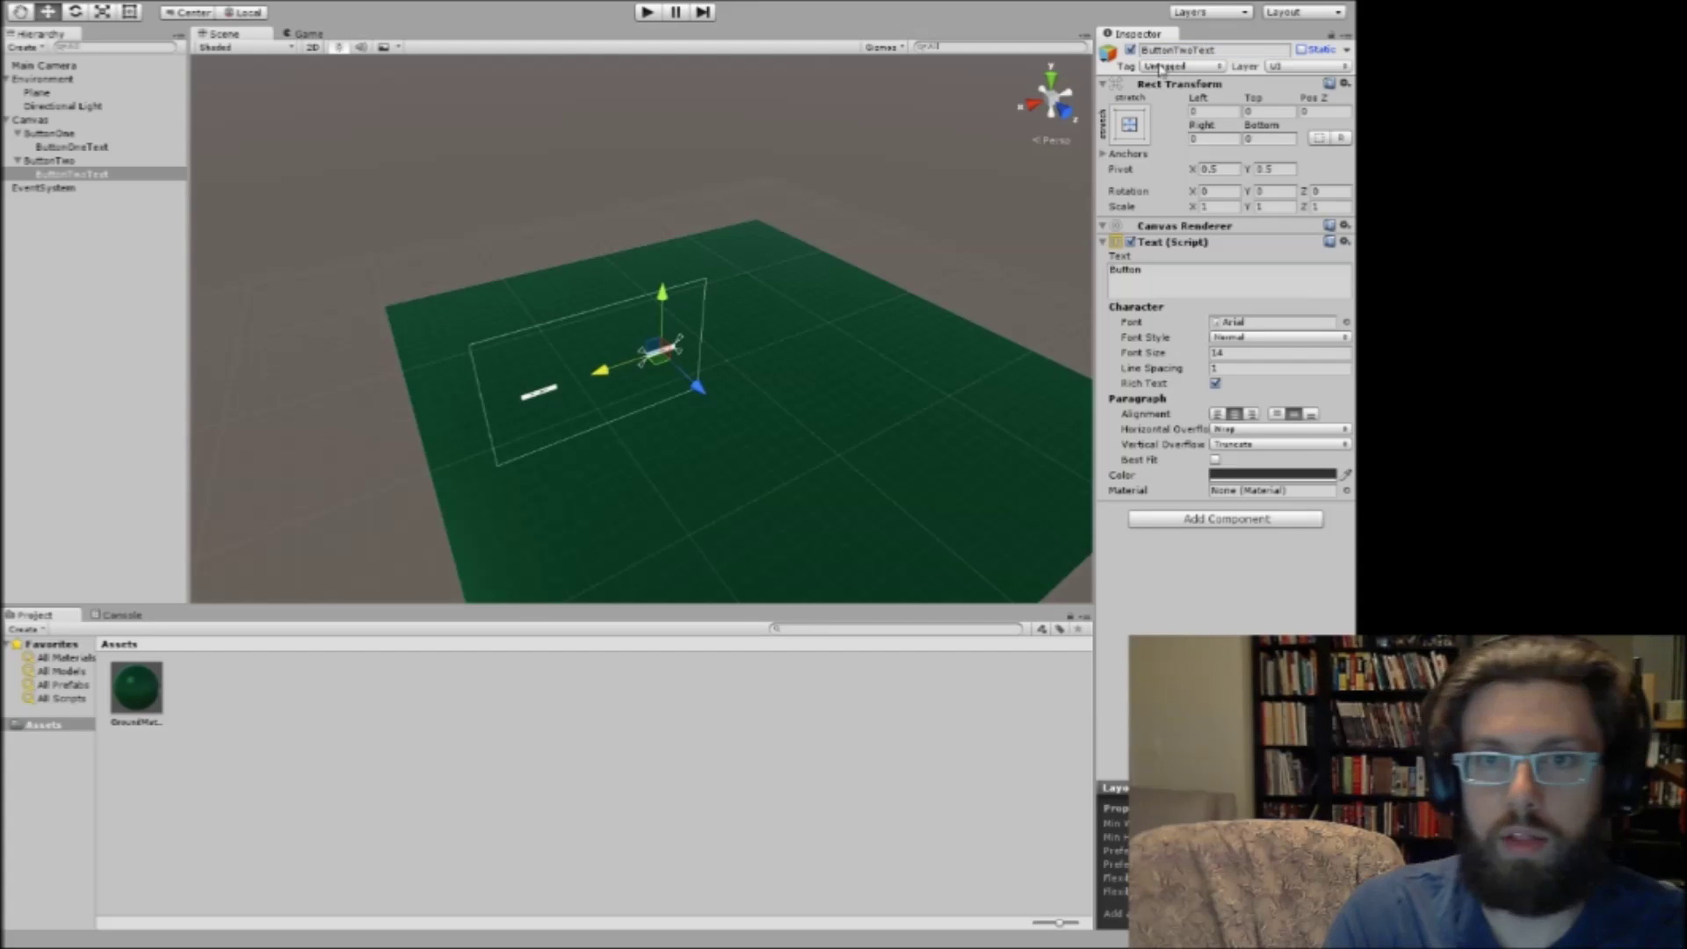
{"action": "left_click", "coordinate": [1146, 266]}
{"action": "type", "text": "Statrac"}
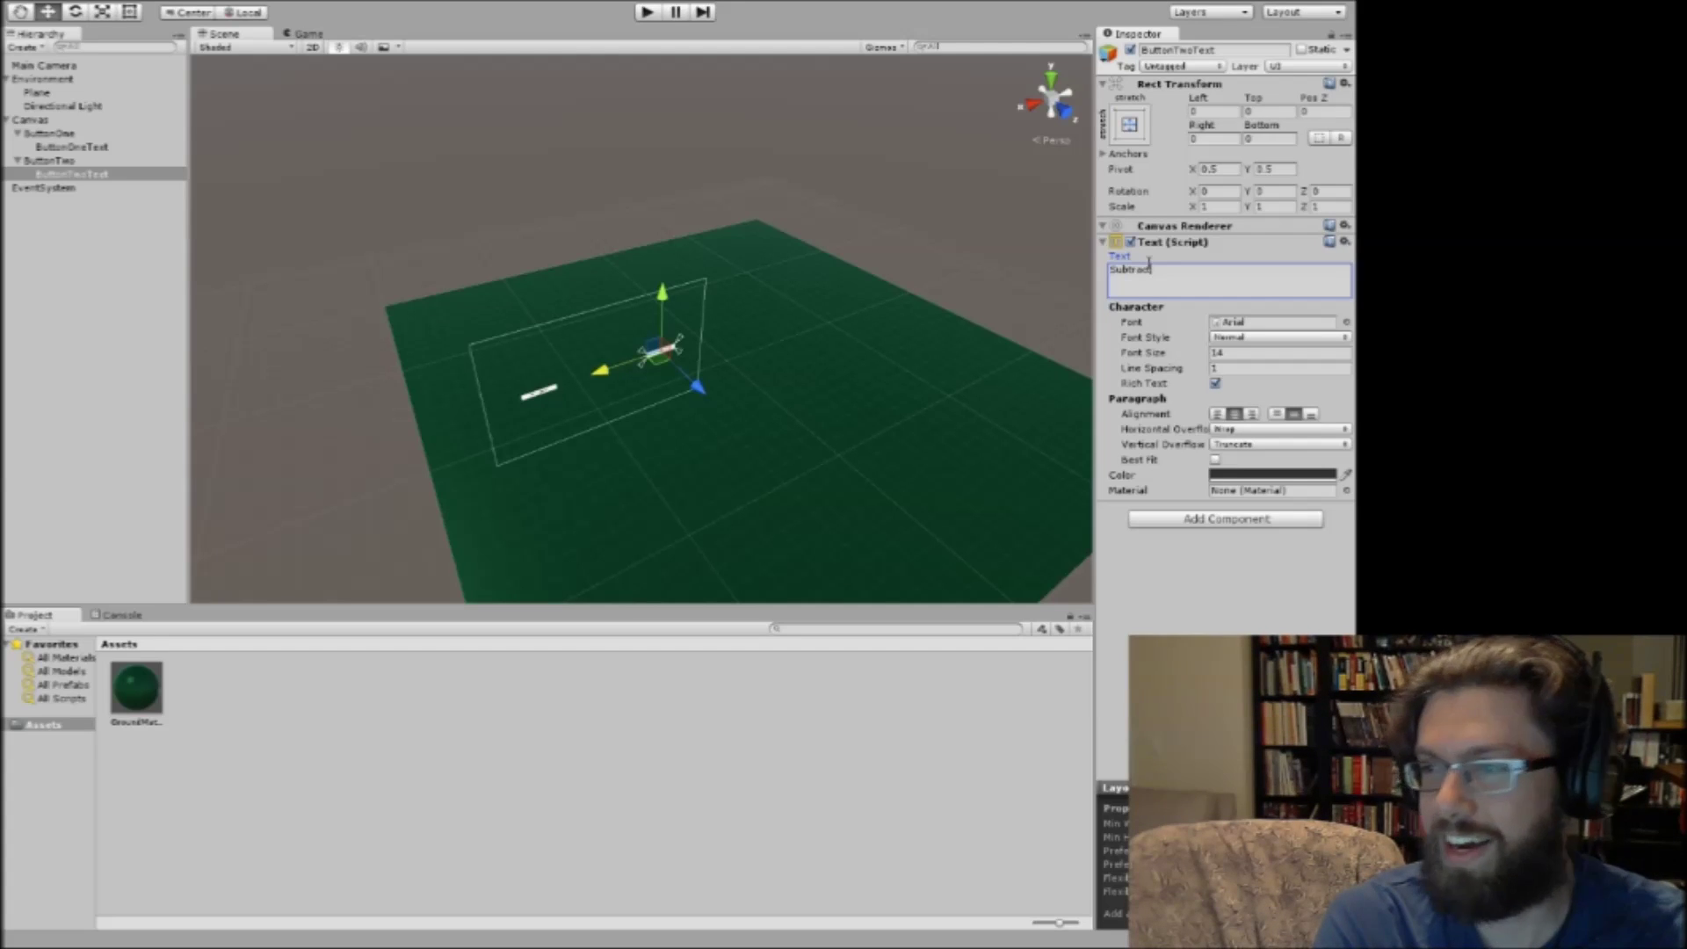
{"action": "type", "text": "t"}
{"action": "type", "text": " From "}
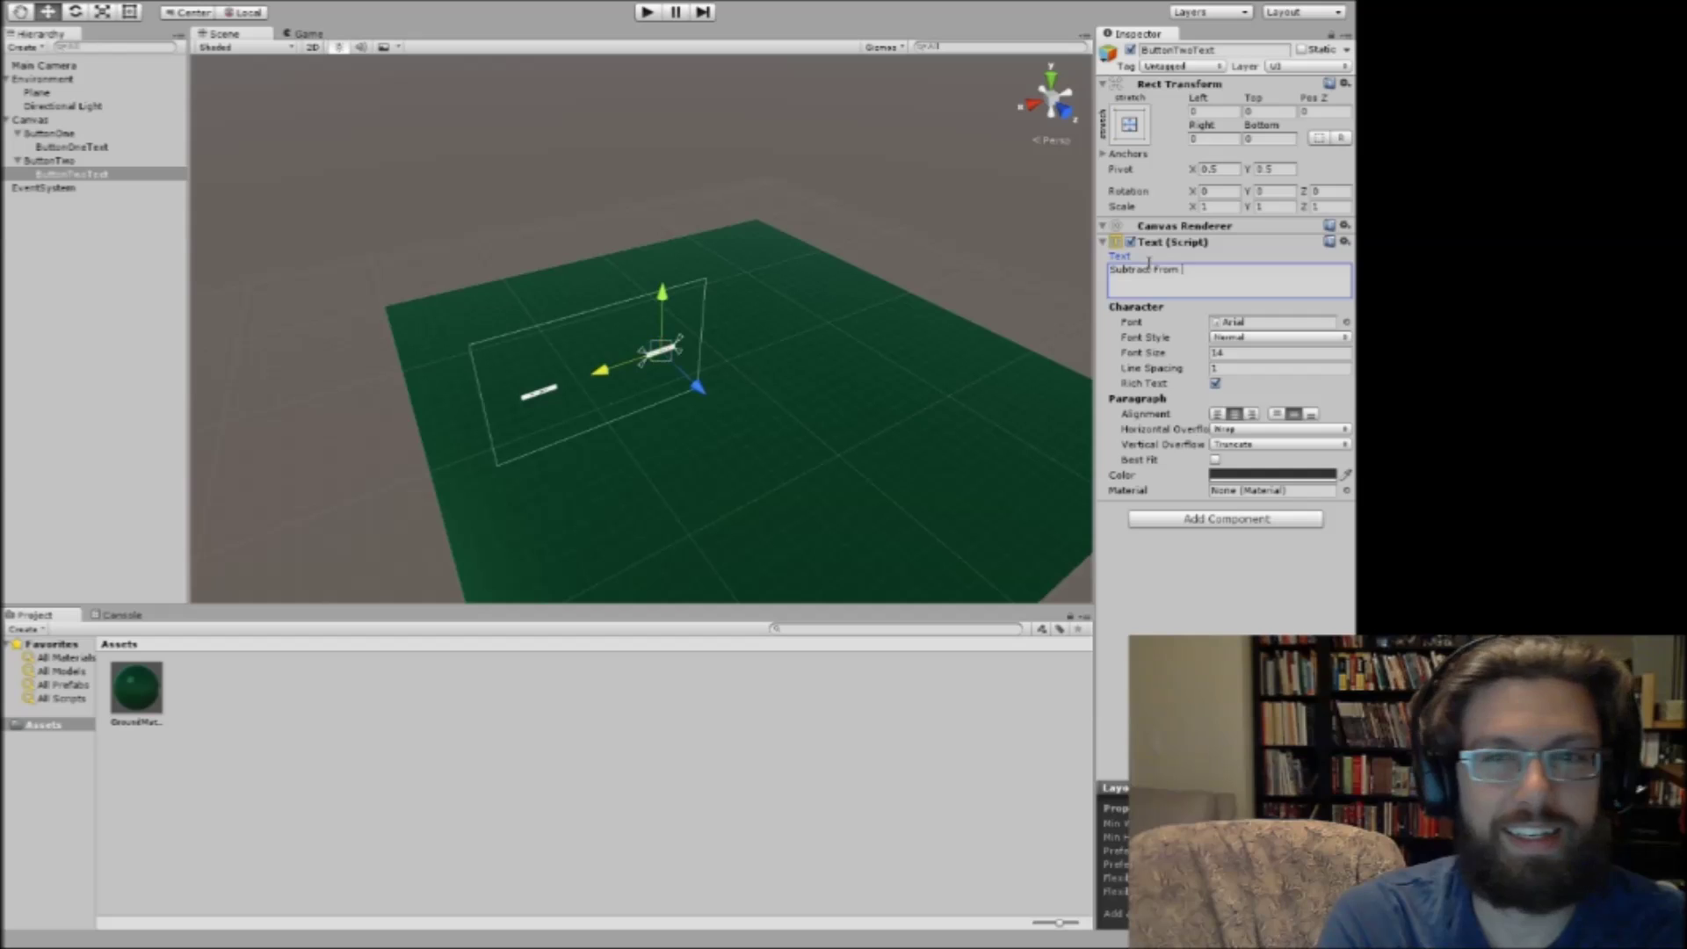
{"action": "type", "text": "Score"}
{"action": "key", "text": "Return"}
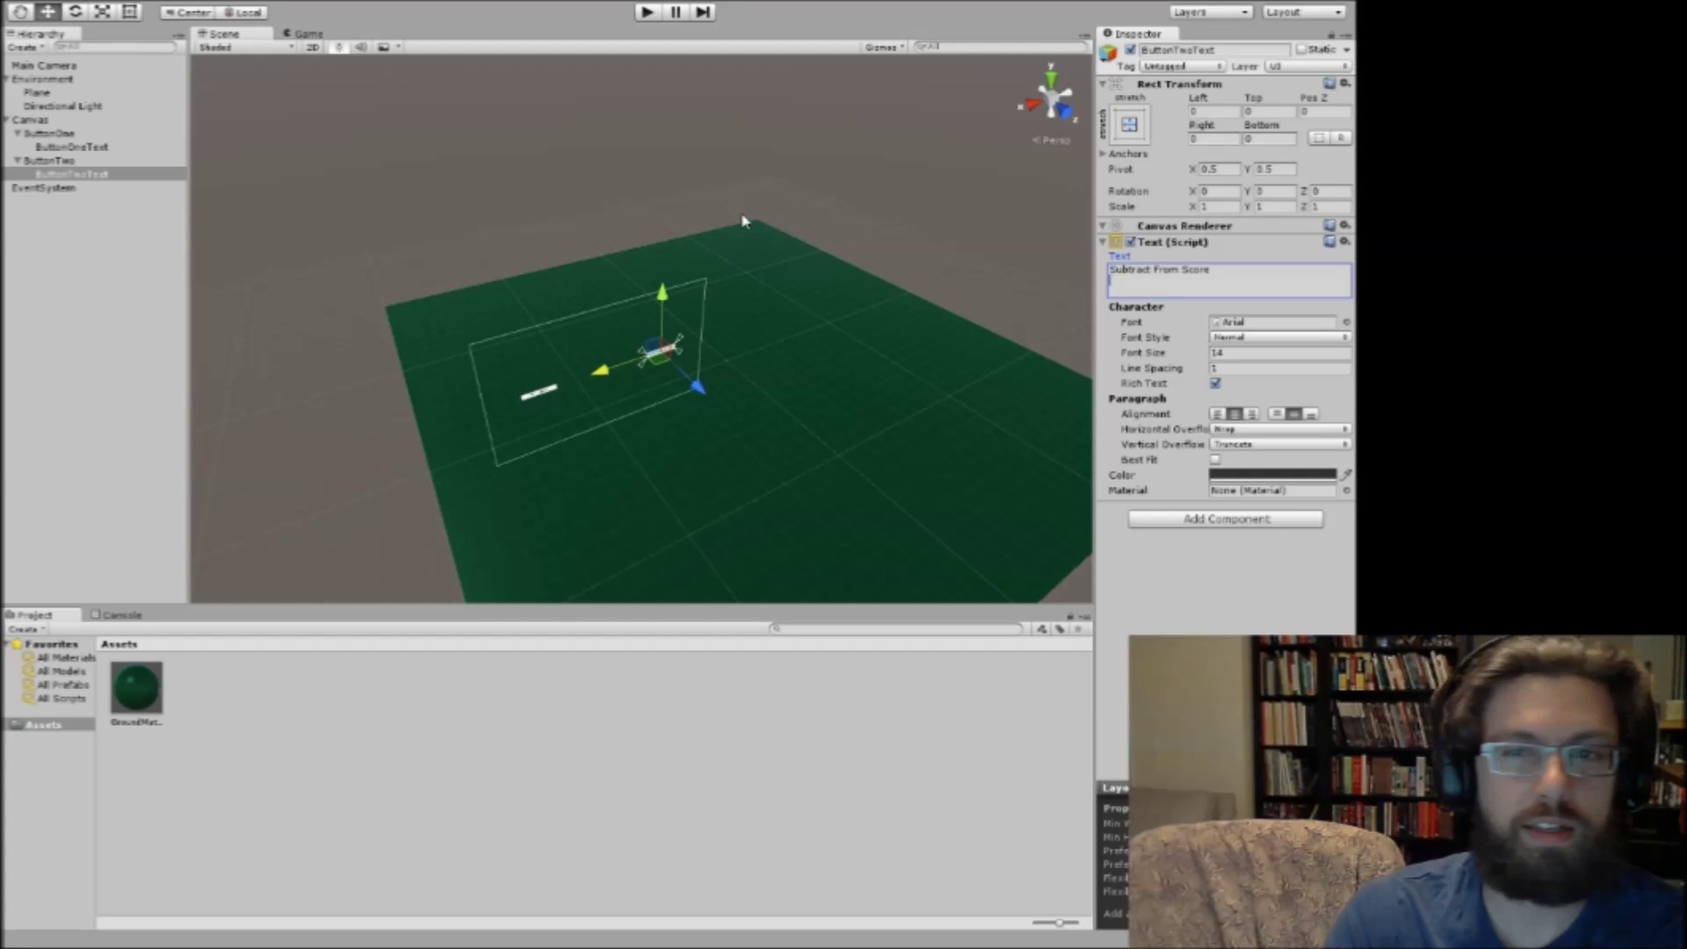
Correct ButtonTwoText's wording to "Subtract from Score" and select the Main Camera to preview both buttons.
{"action": "left_click", "coordinate": [100, 149]}
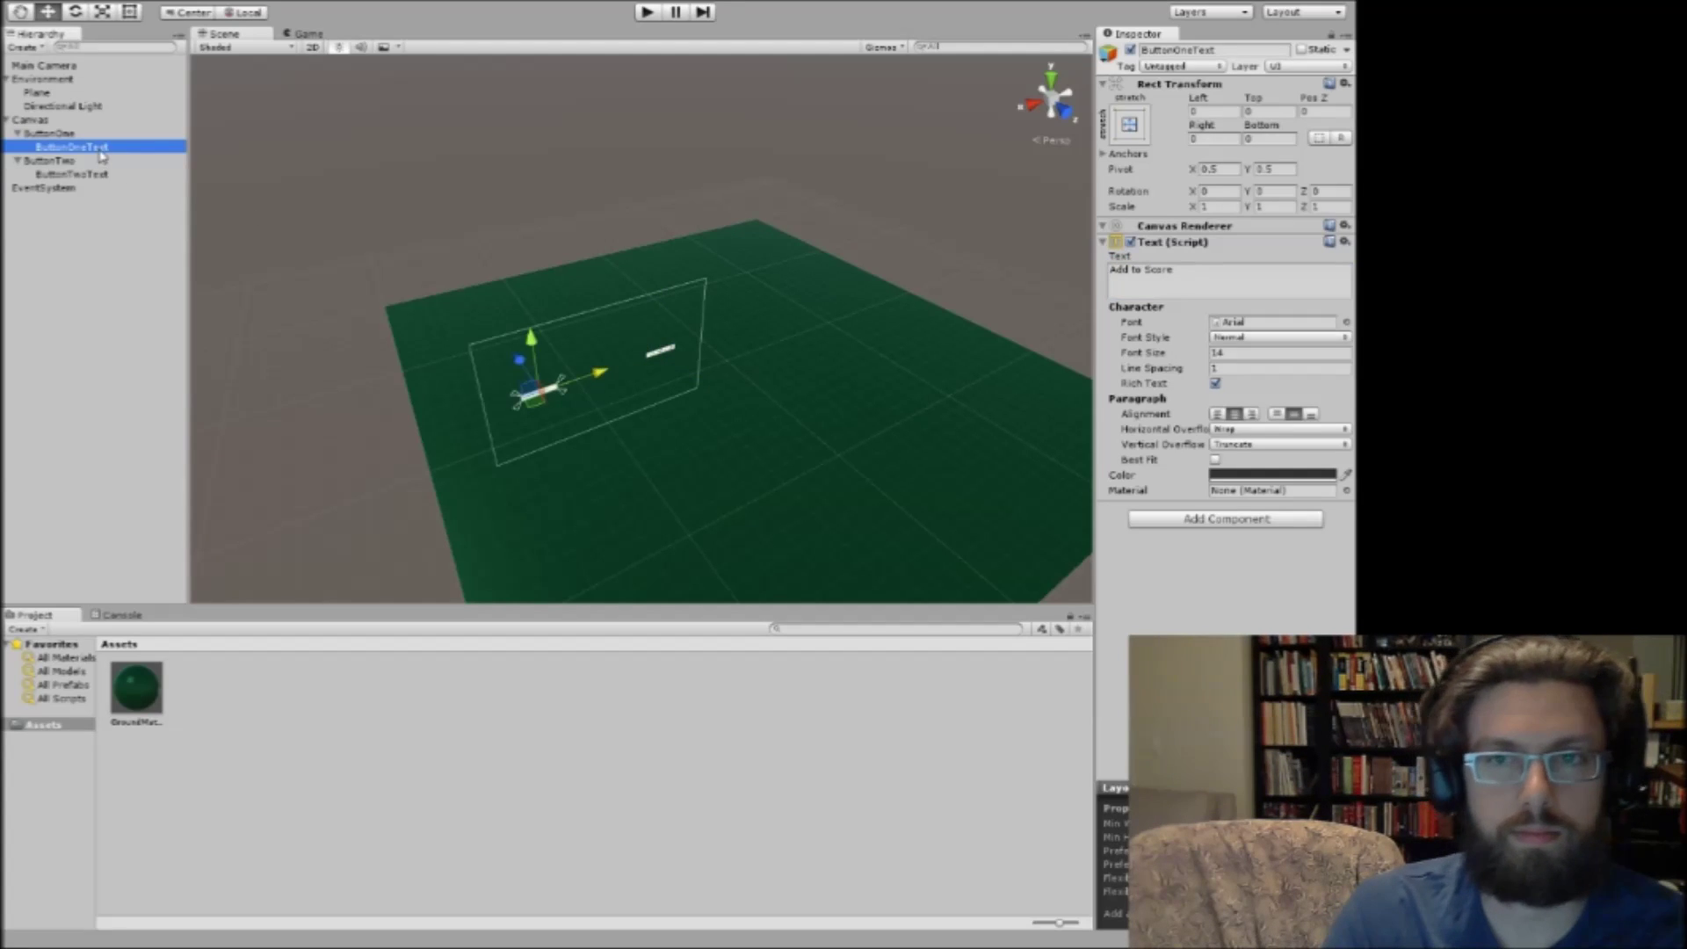
{"action": "left_click", "coordinate": [76, 174]}
{"action": "left_click", "coordinate": [1152, 268]}
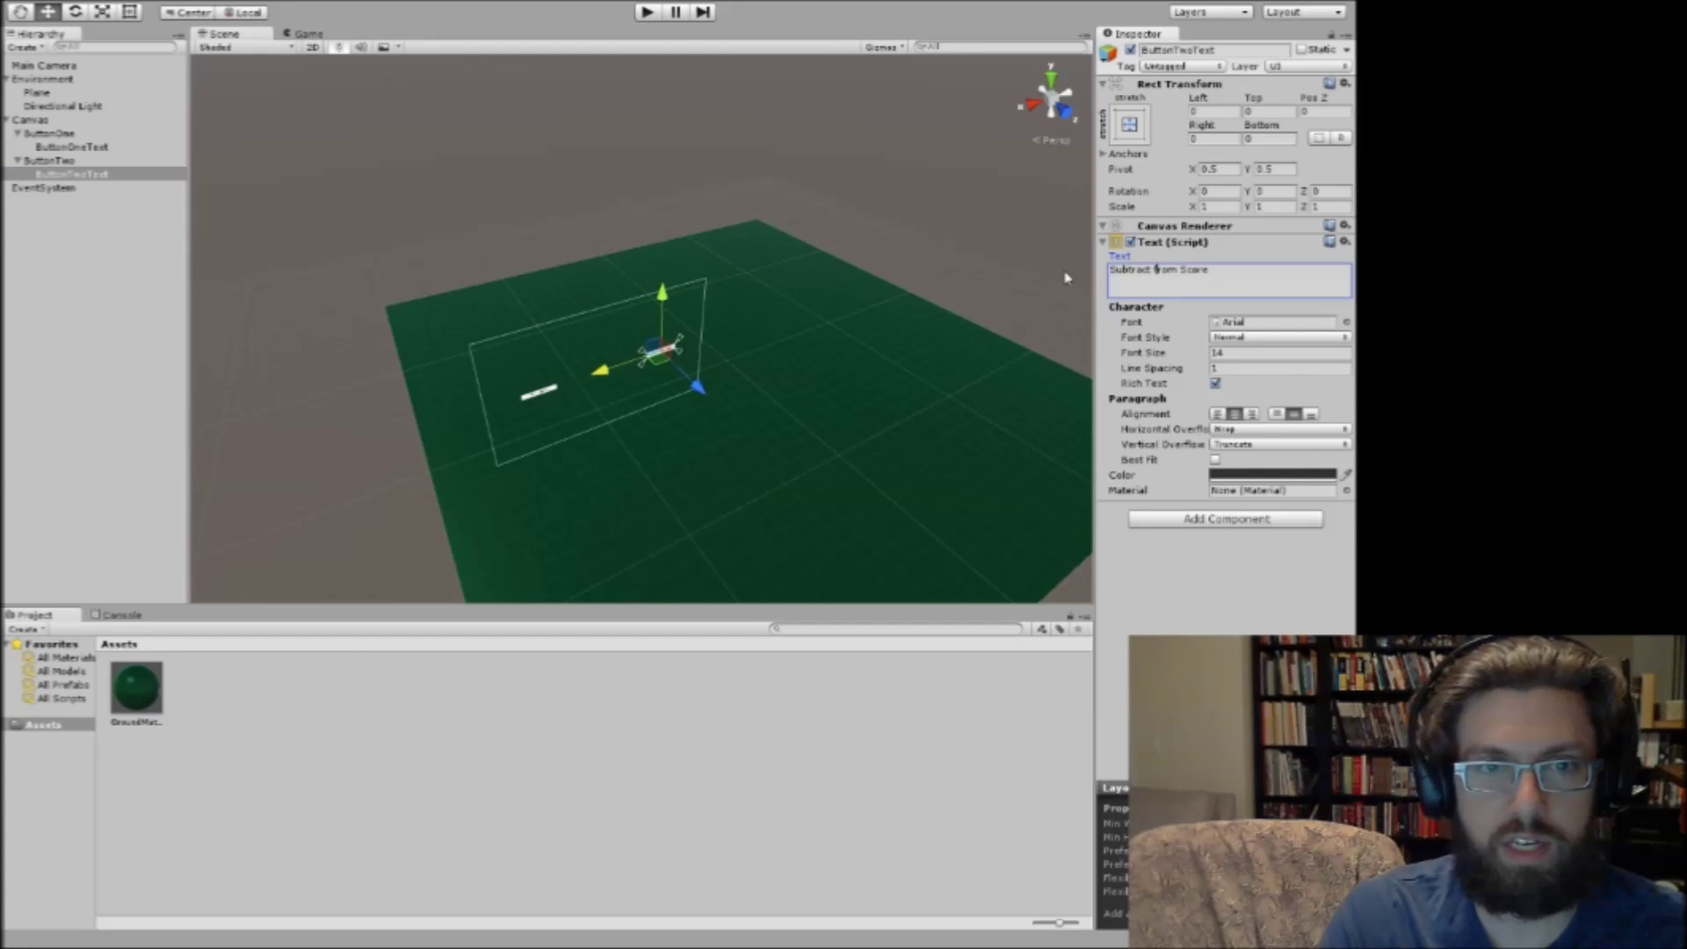
{"action": "left_click", "coordinate": [57, 148]}
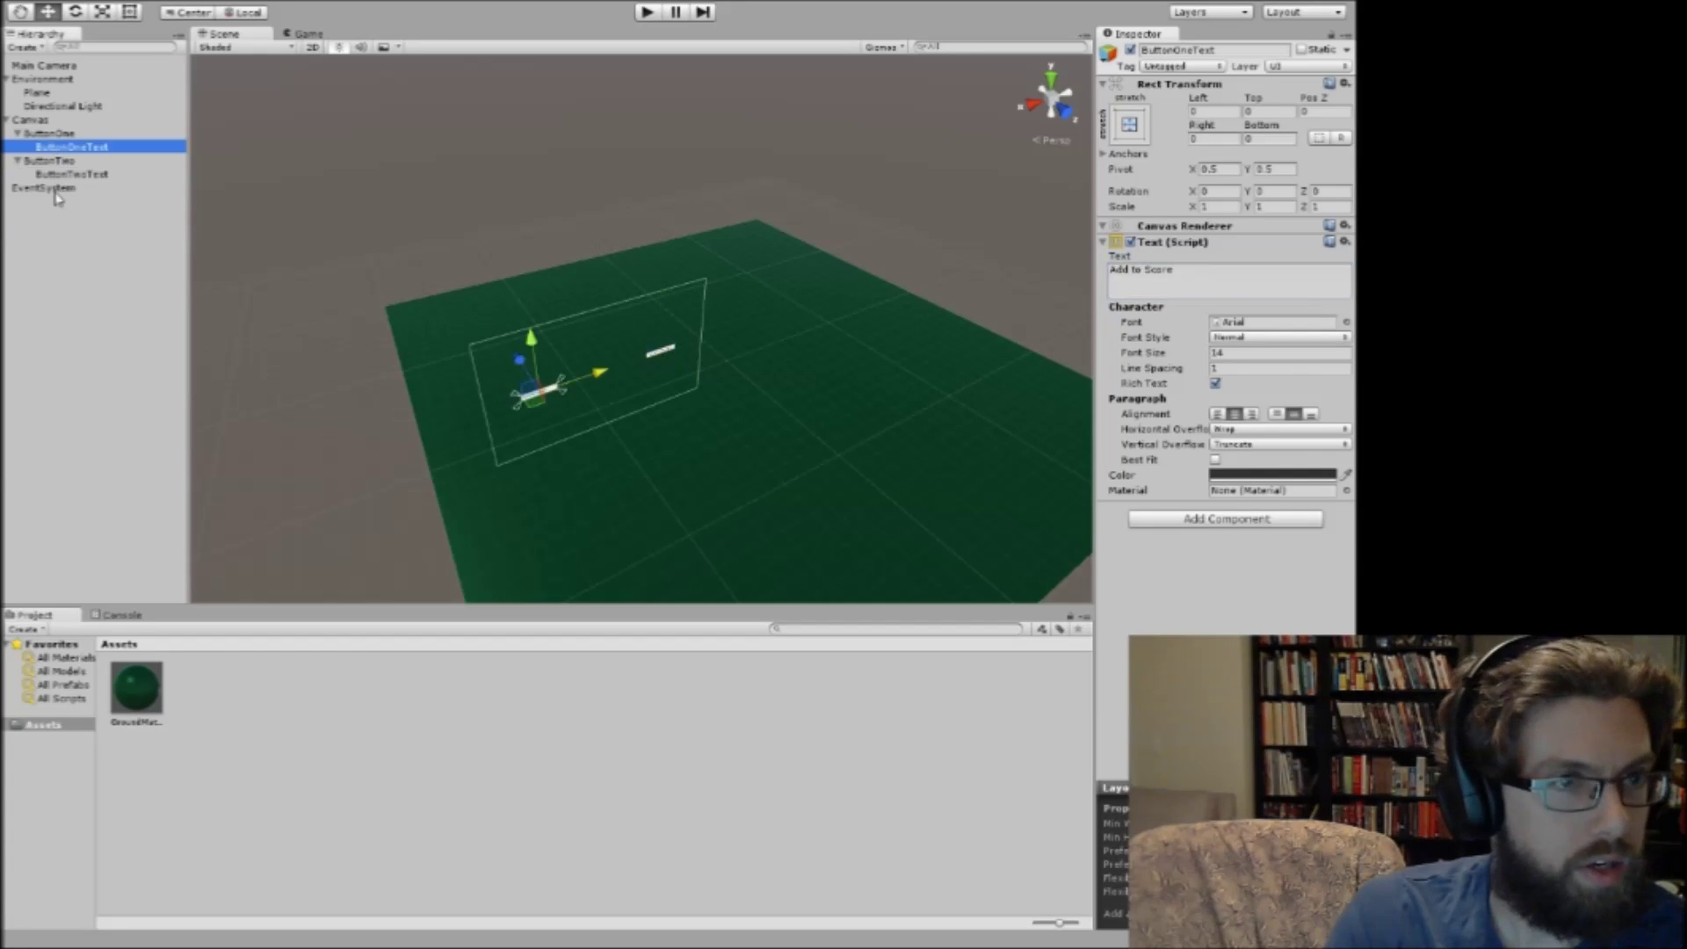
{"action": "left_click", "coordinate": [48, 66]}
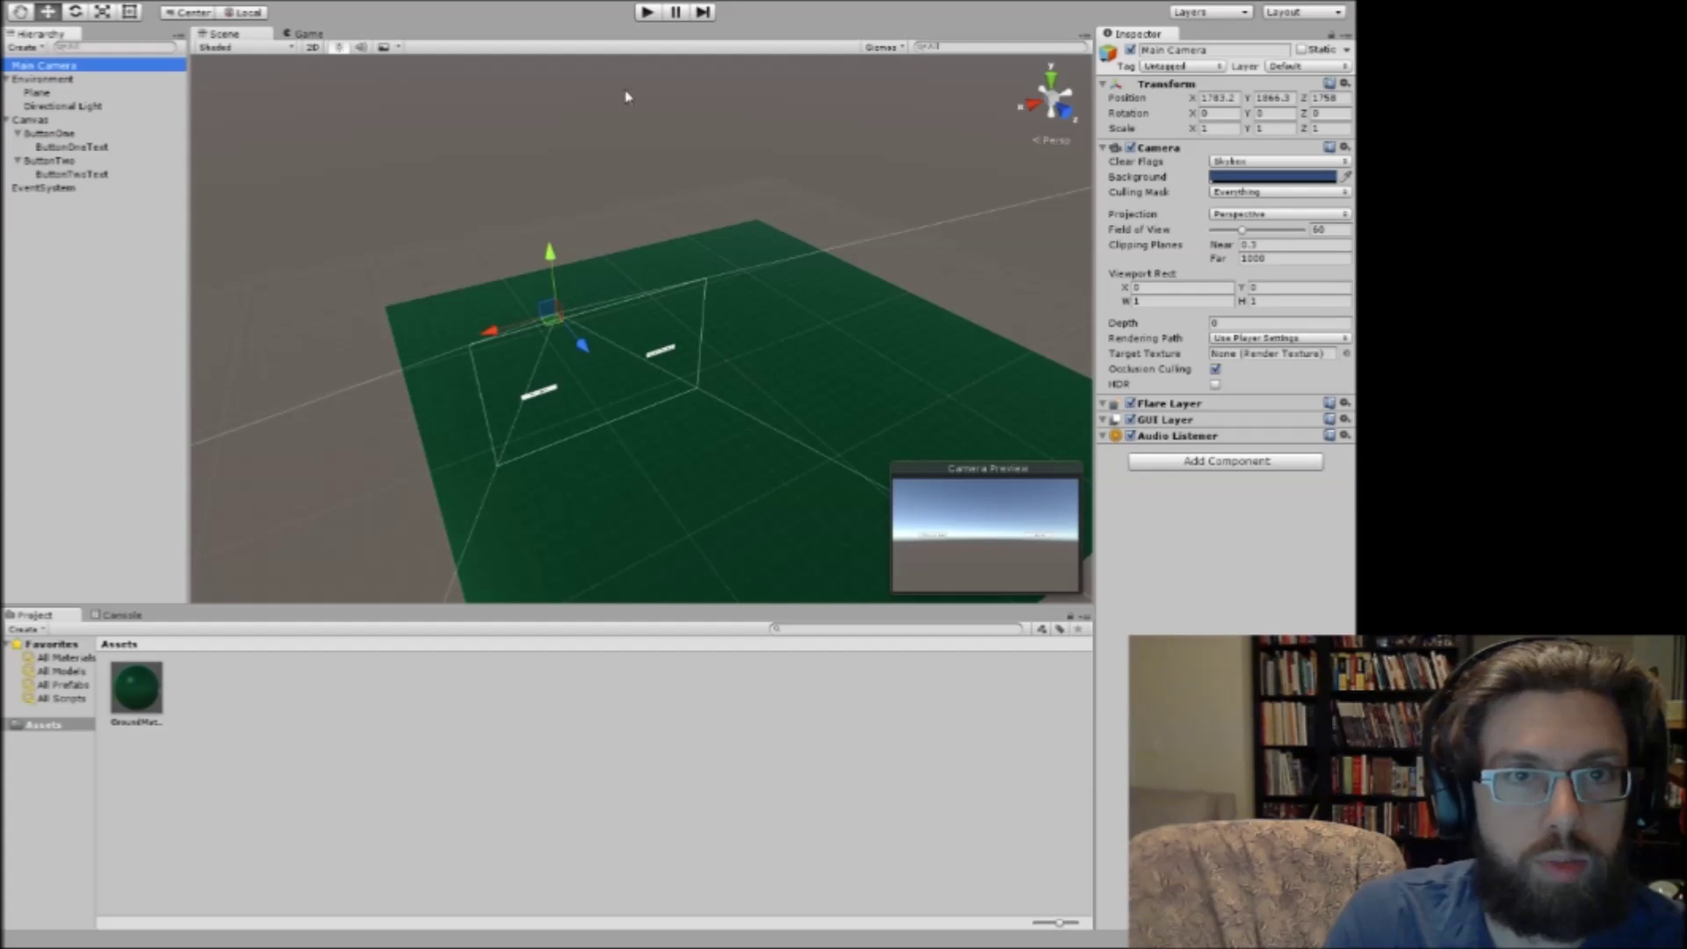
Run the game to check the buttons, then stop it and set ButtonOne's Y rotation to 0.
{"action": "left_click", "coordinate": [650, 13]}
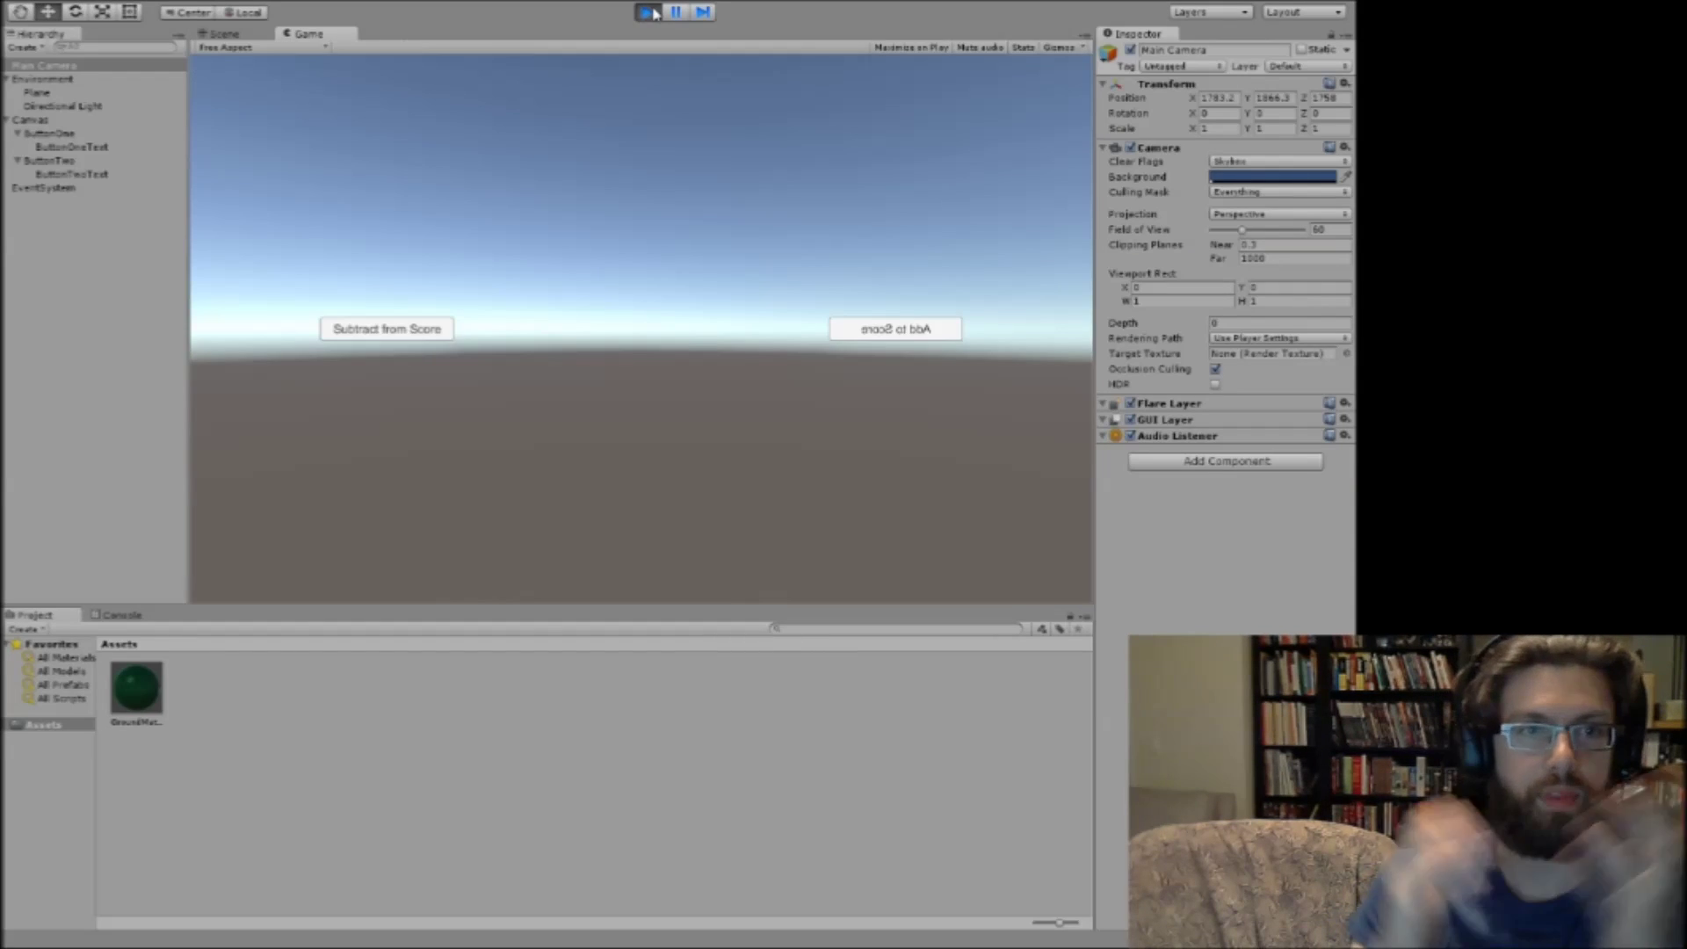
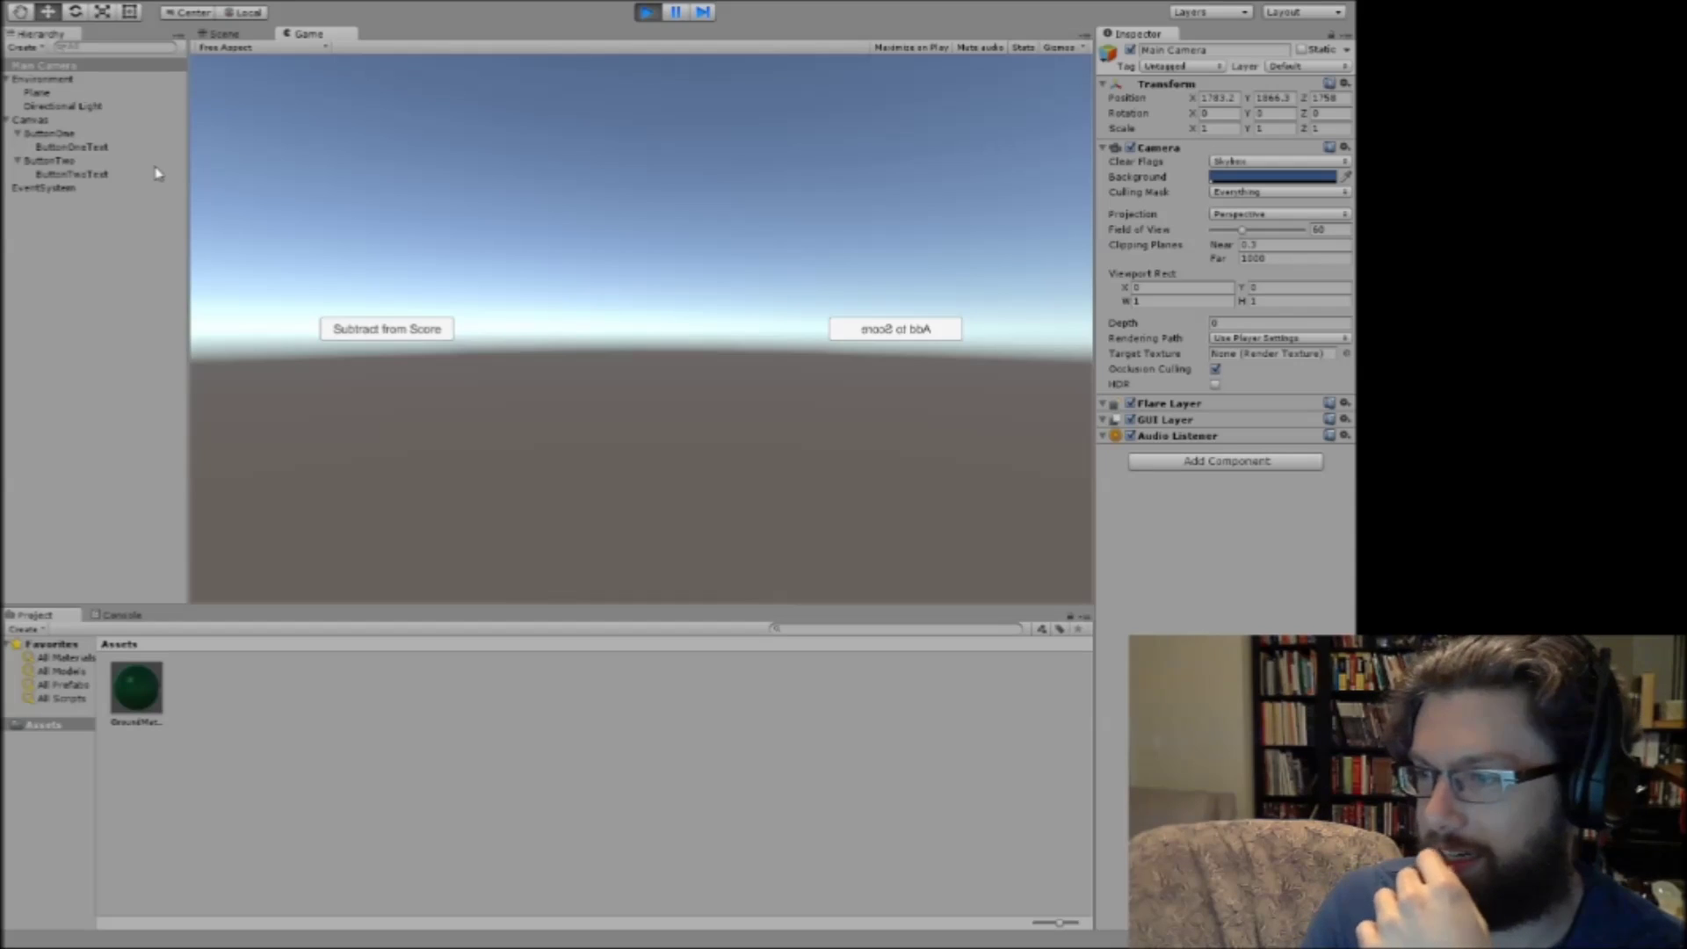
{"action": "left_click", "coordinate": [52, 134]}
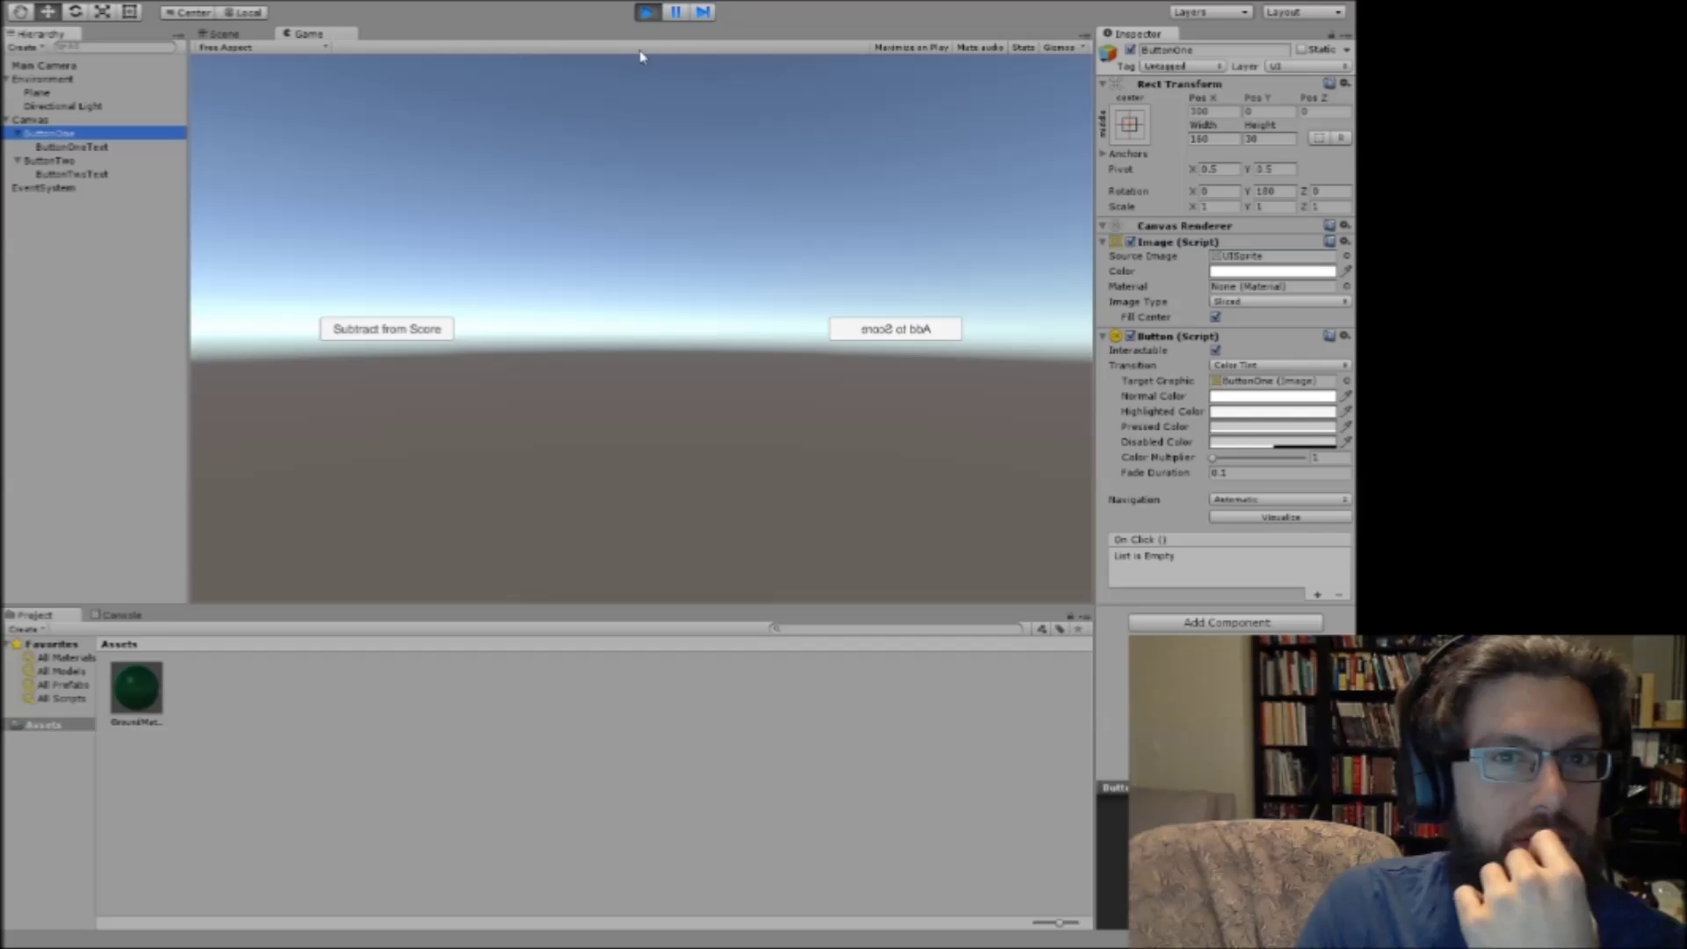
{"action": "left_click", "coordinate": [648, 12]}
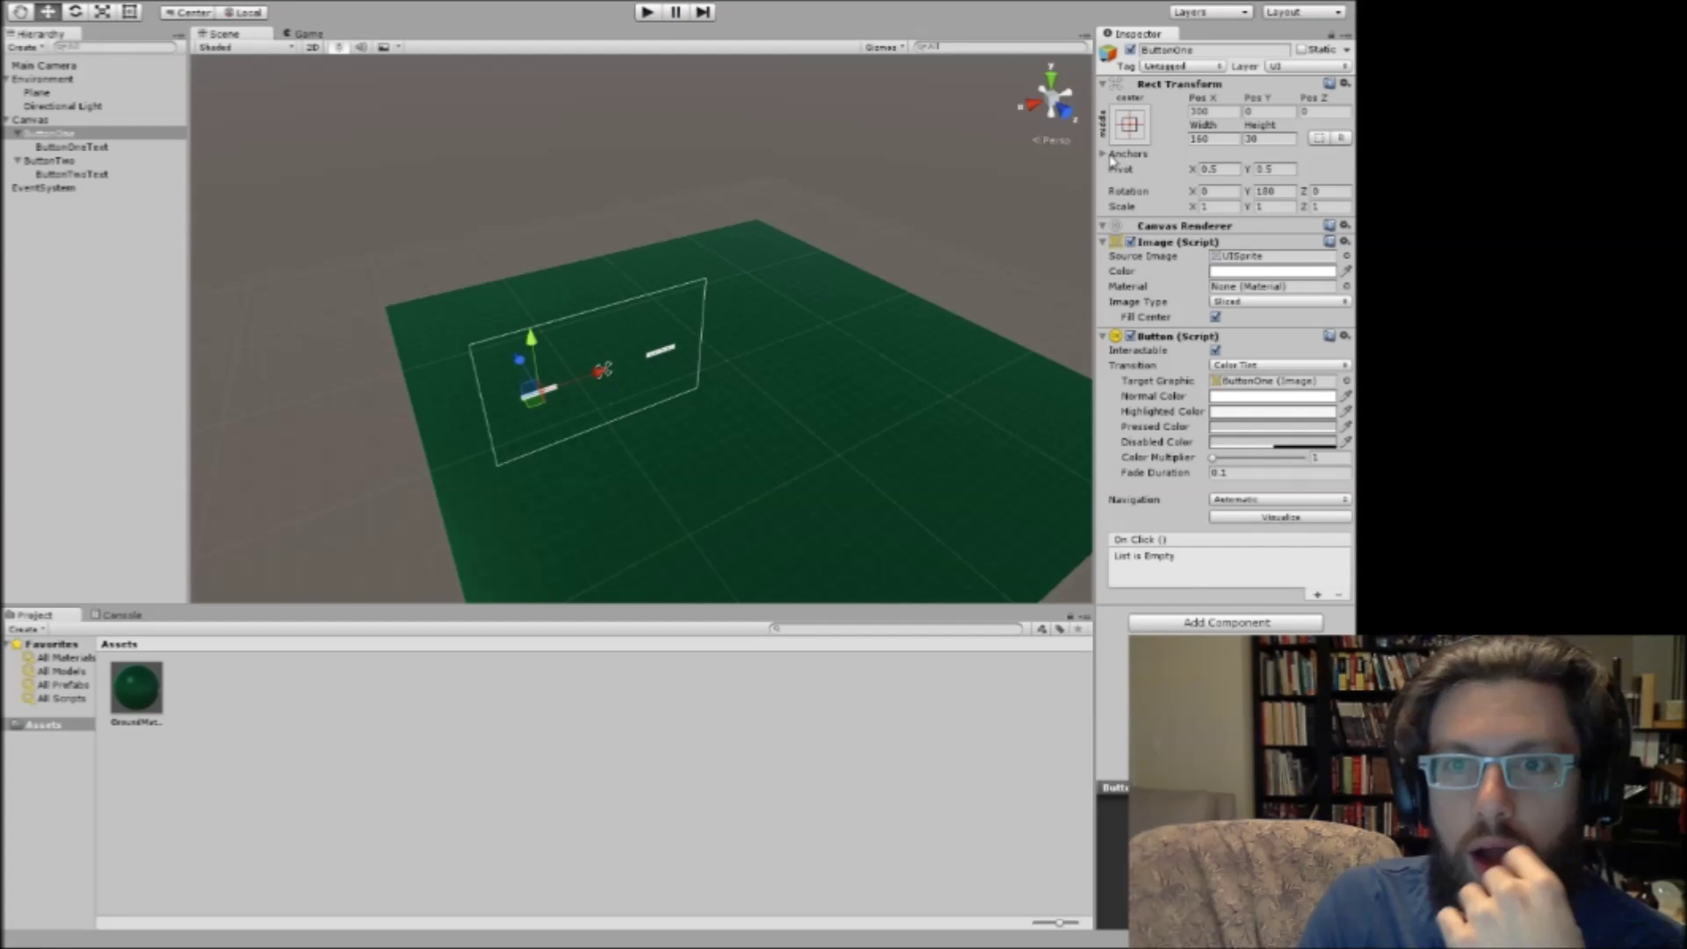
{"action": "left_click", "coordinate": [1272, 190]}
{"action": "type", "text": "0"}
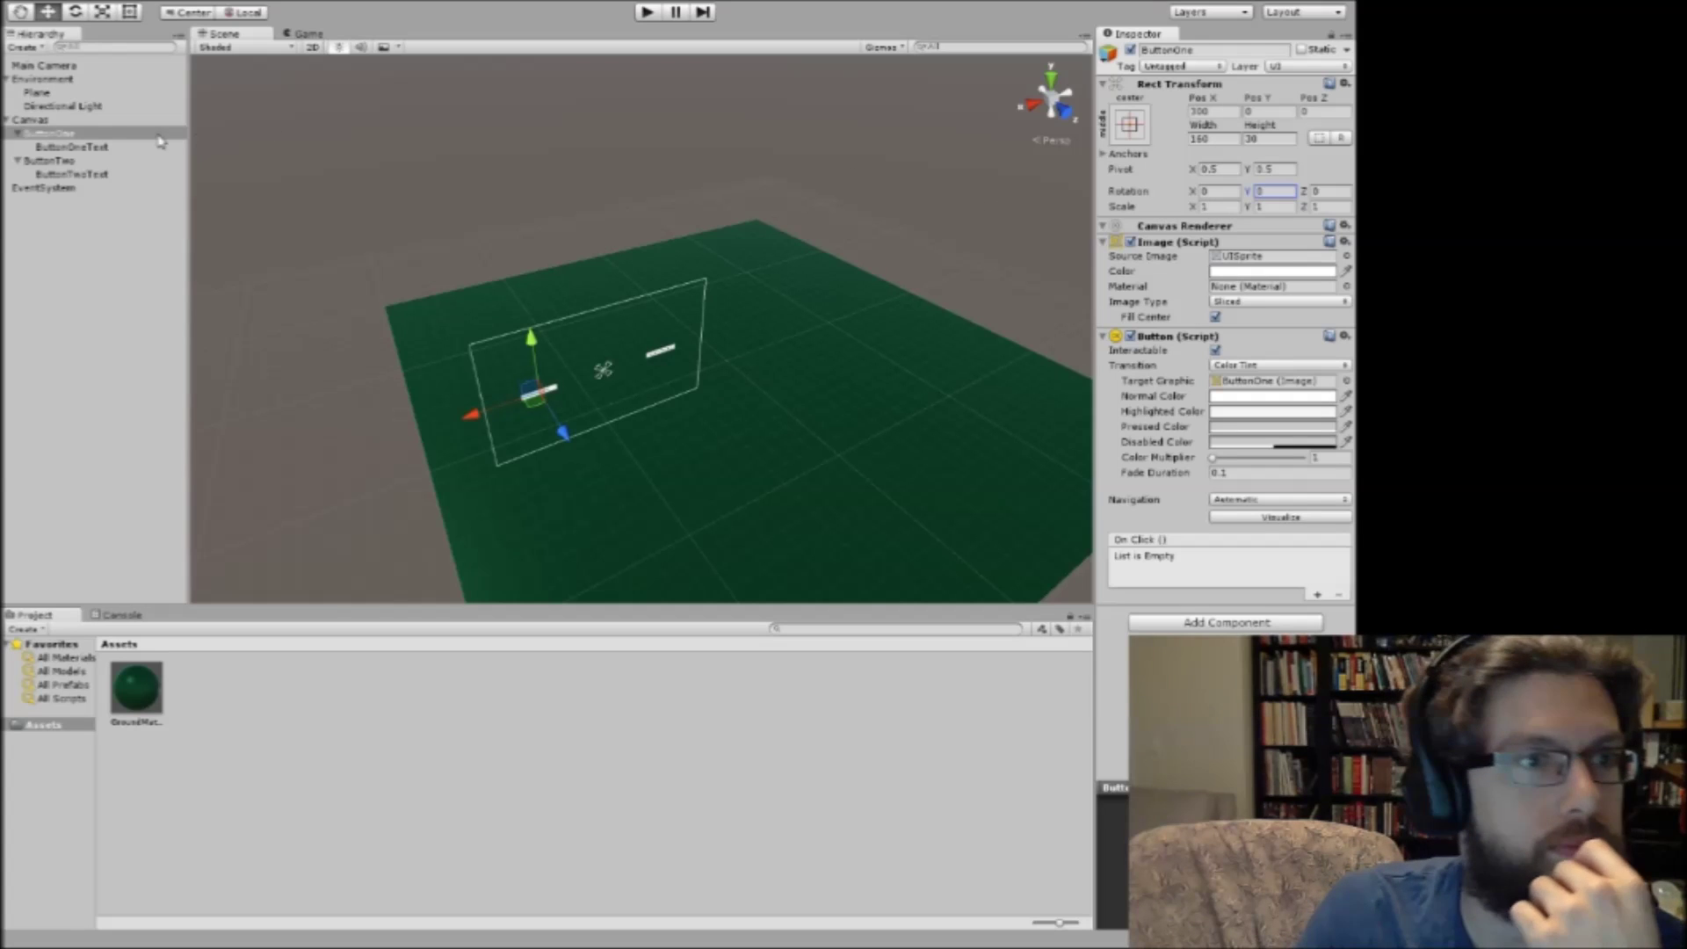
Run the game with the Main Camera selected and test the Add to Score and Subtract from Score buttons.
{"action": "left_click", "coordinate": [54, 65]}
{"action": "left_click", "coordinate": [646, 12]}
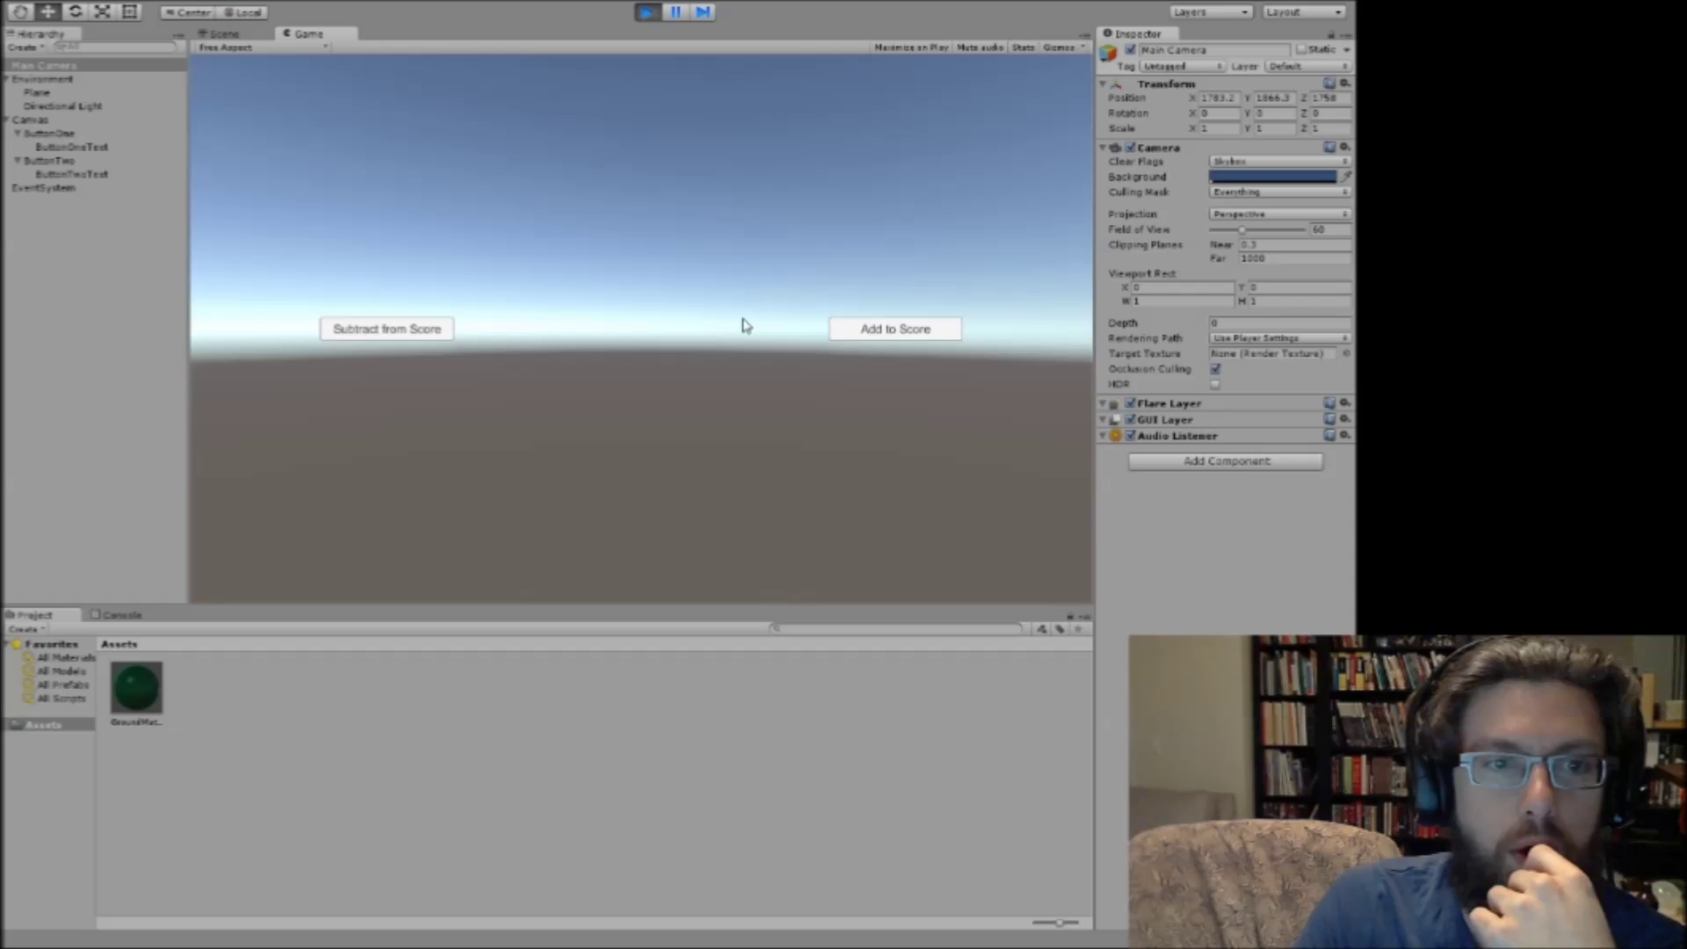
{"action": "left_click", "coordinate": [906, 334]}
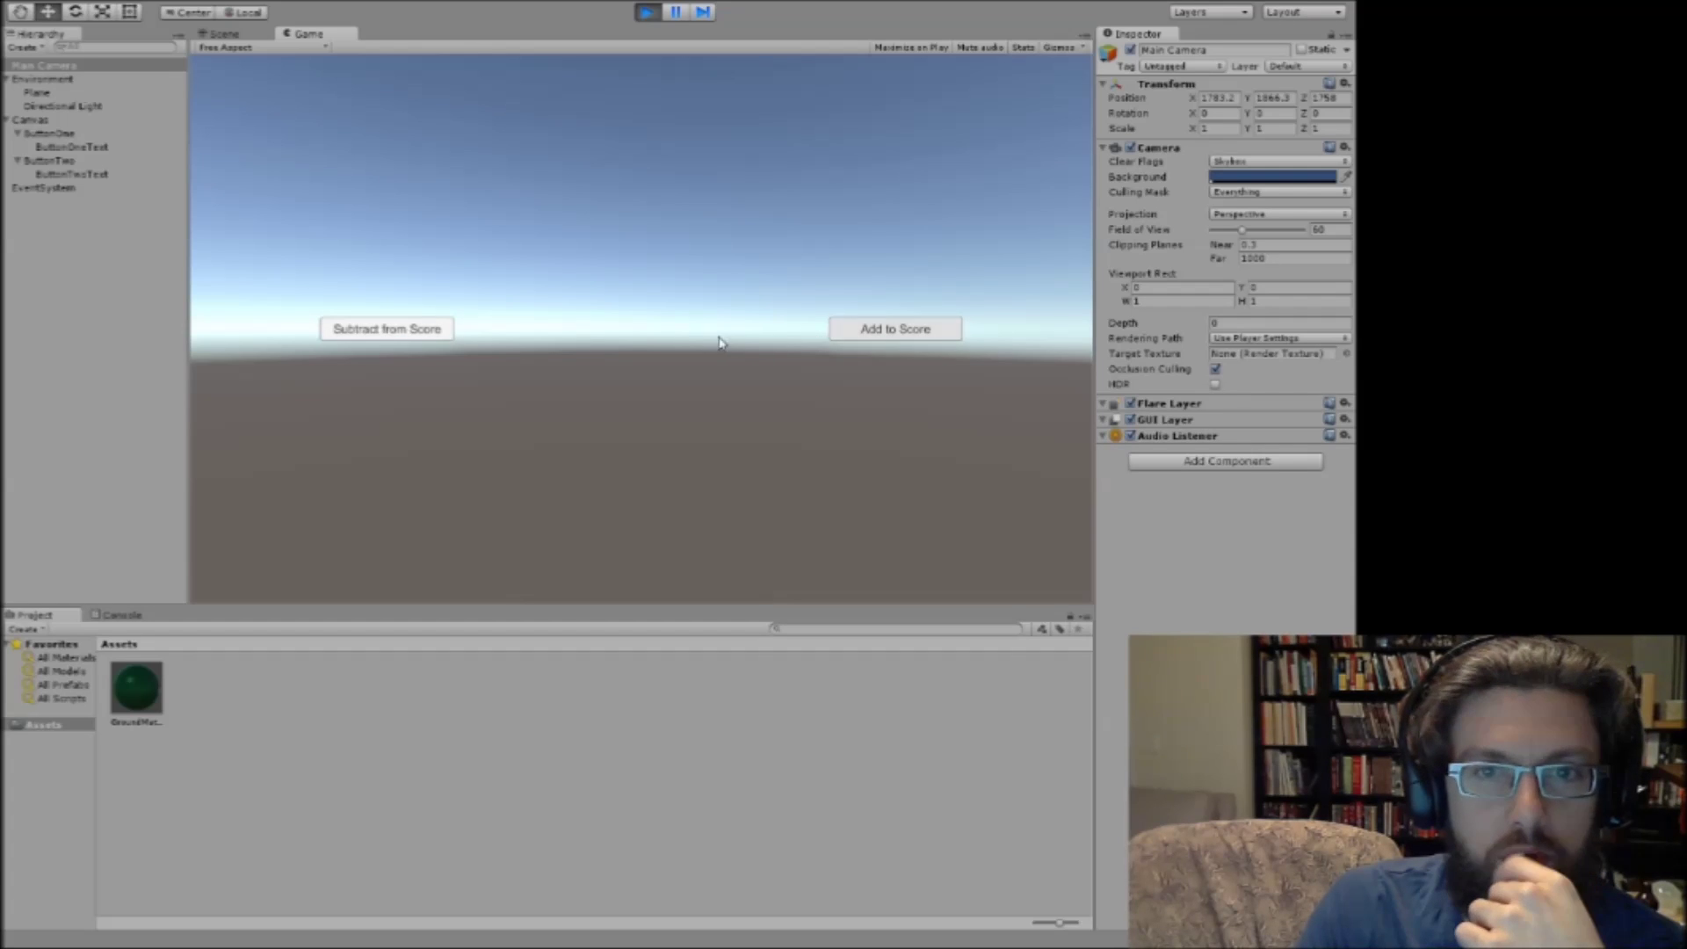
{"action": "left_click", "coordinate": [432, 332]}
{"action": "left_click", "coordinate": [870, 334]}
{"action": "left_click", "coordinate": [388, 331]}
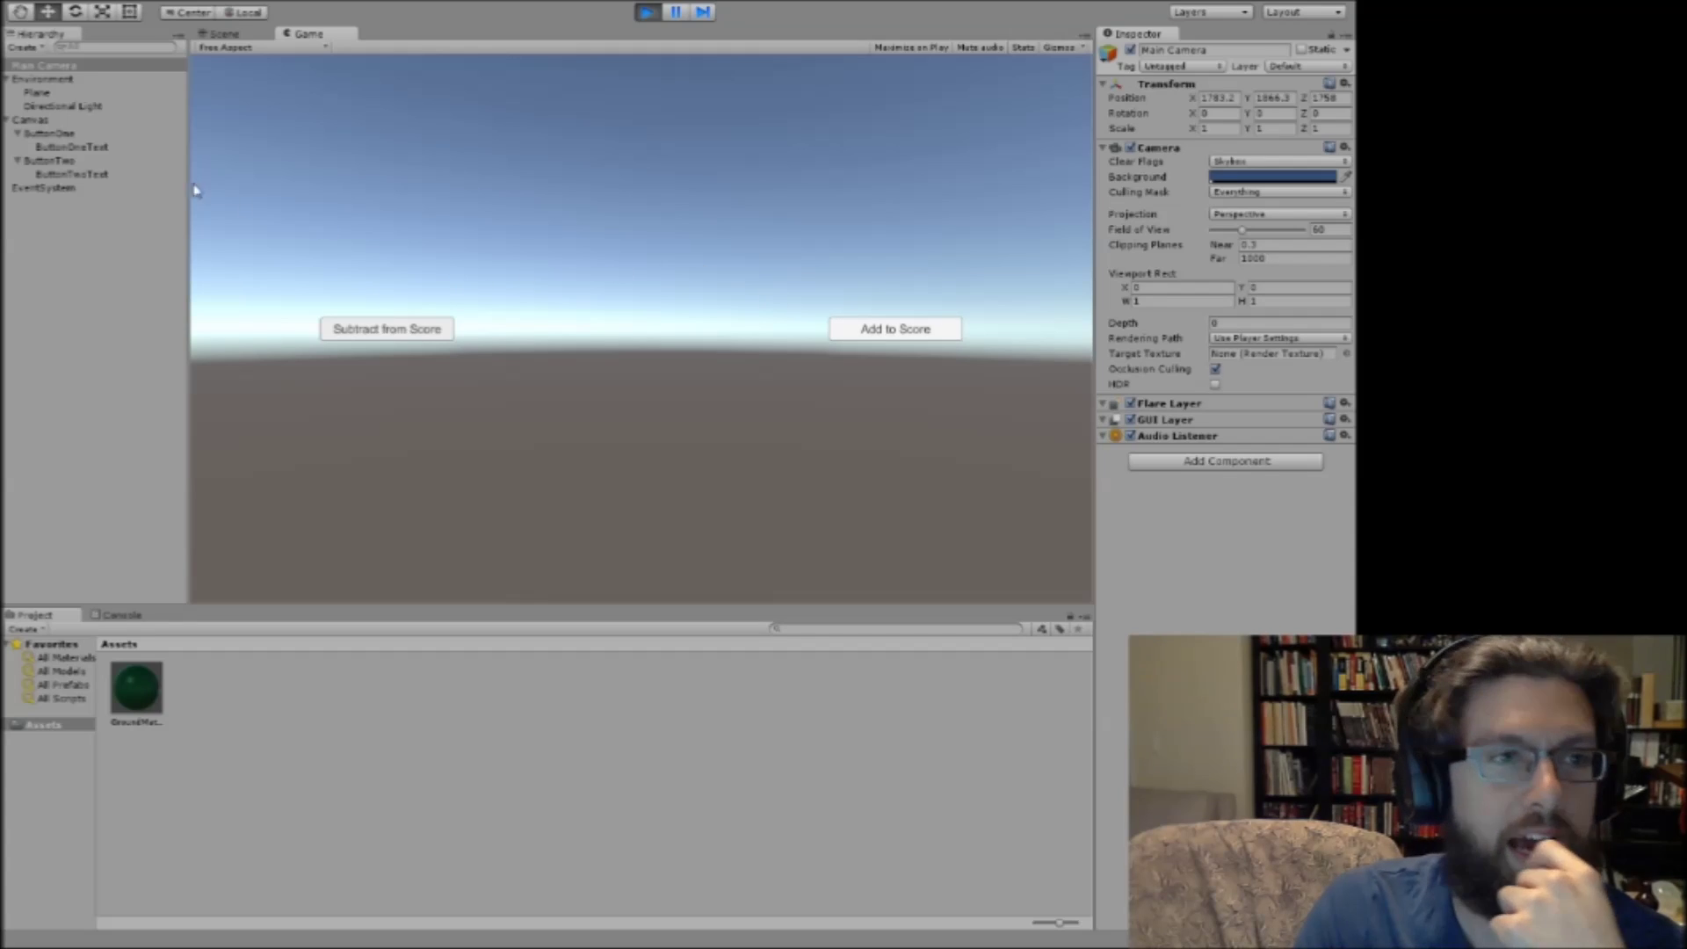
{"action": "left_click", "coordinate": [384, 332]}
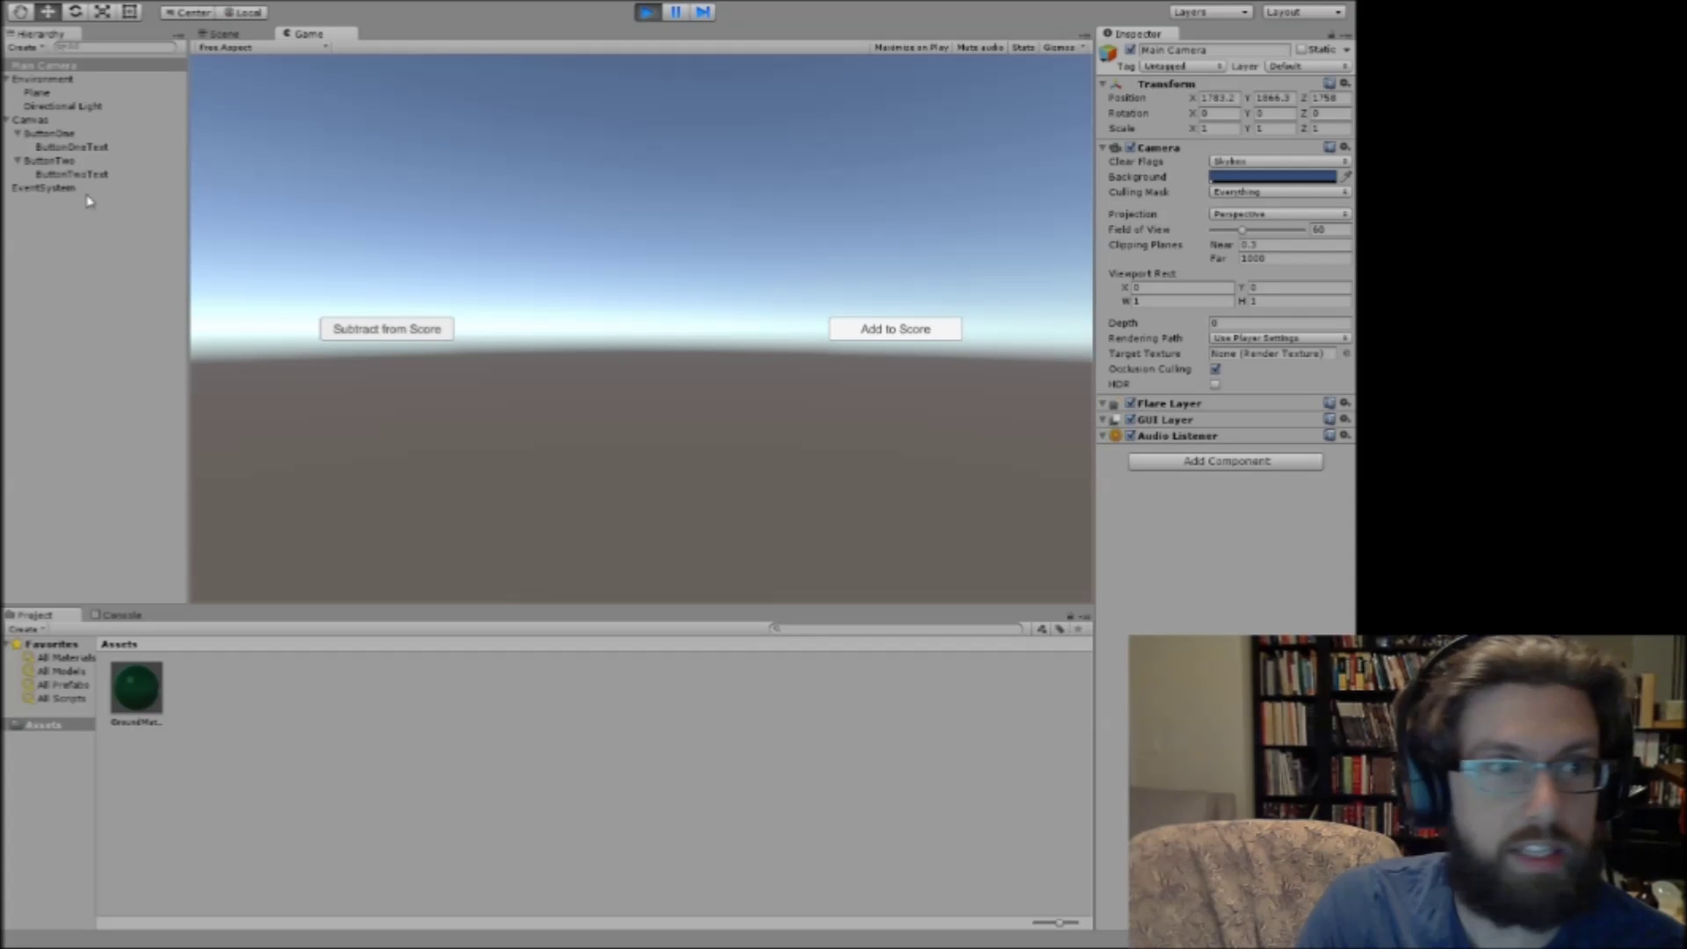
Rename ButtonOne as Button_AddToScore while the game is running.
{"action": "left_click", "coordinate": [58, 162]}
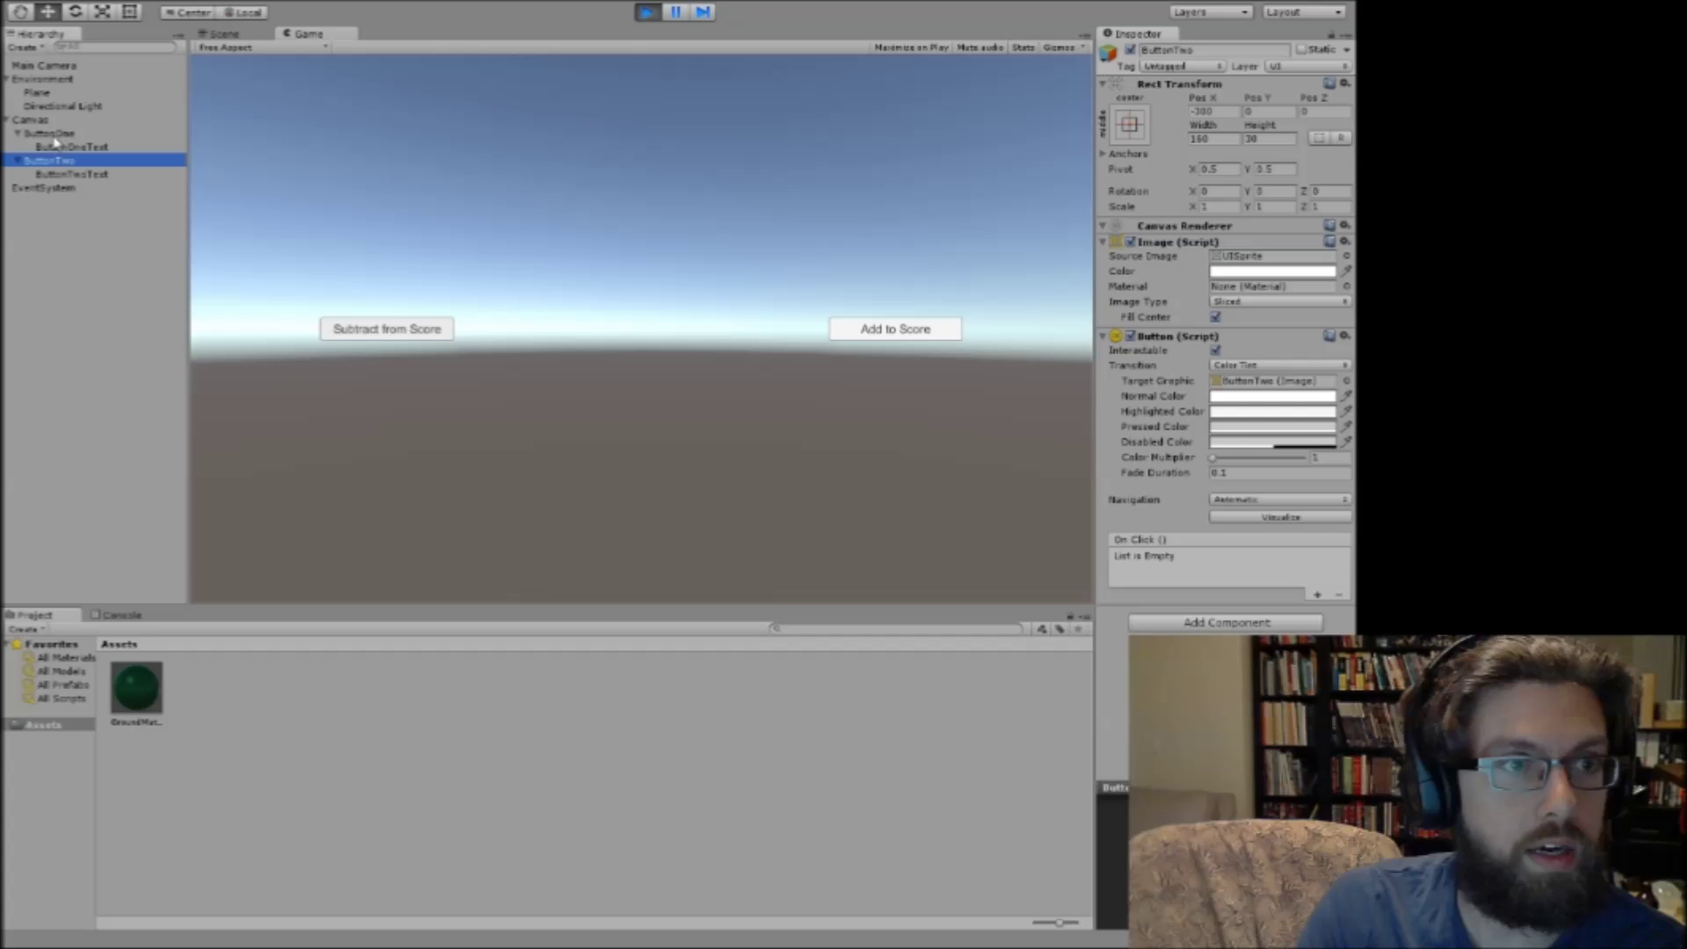
{"action": "left_click", "coordinate": [56, 135]}
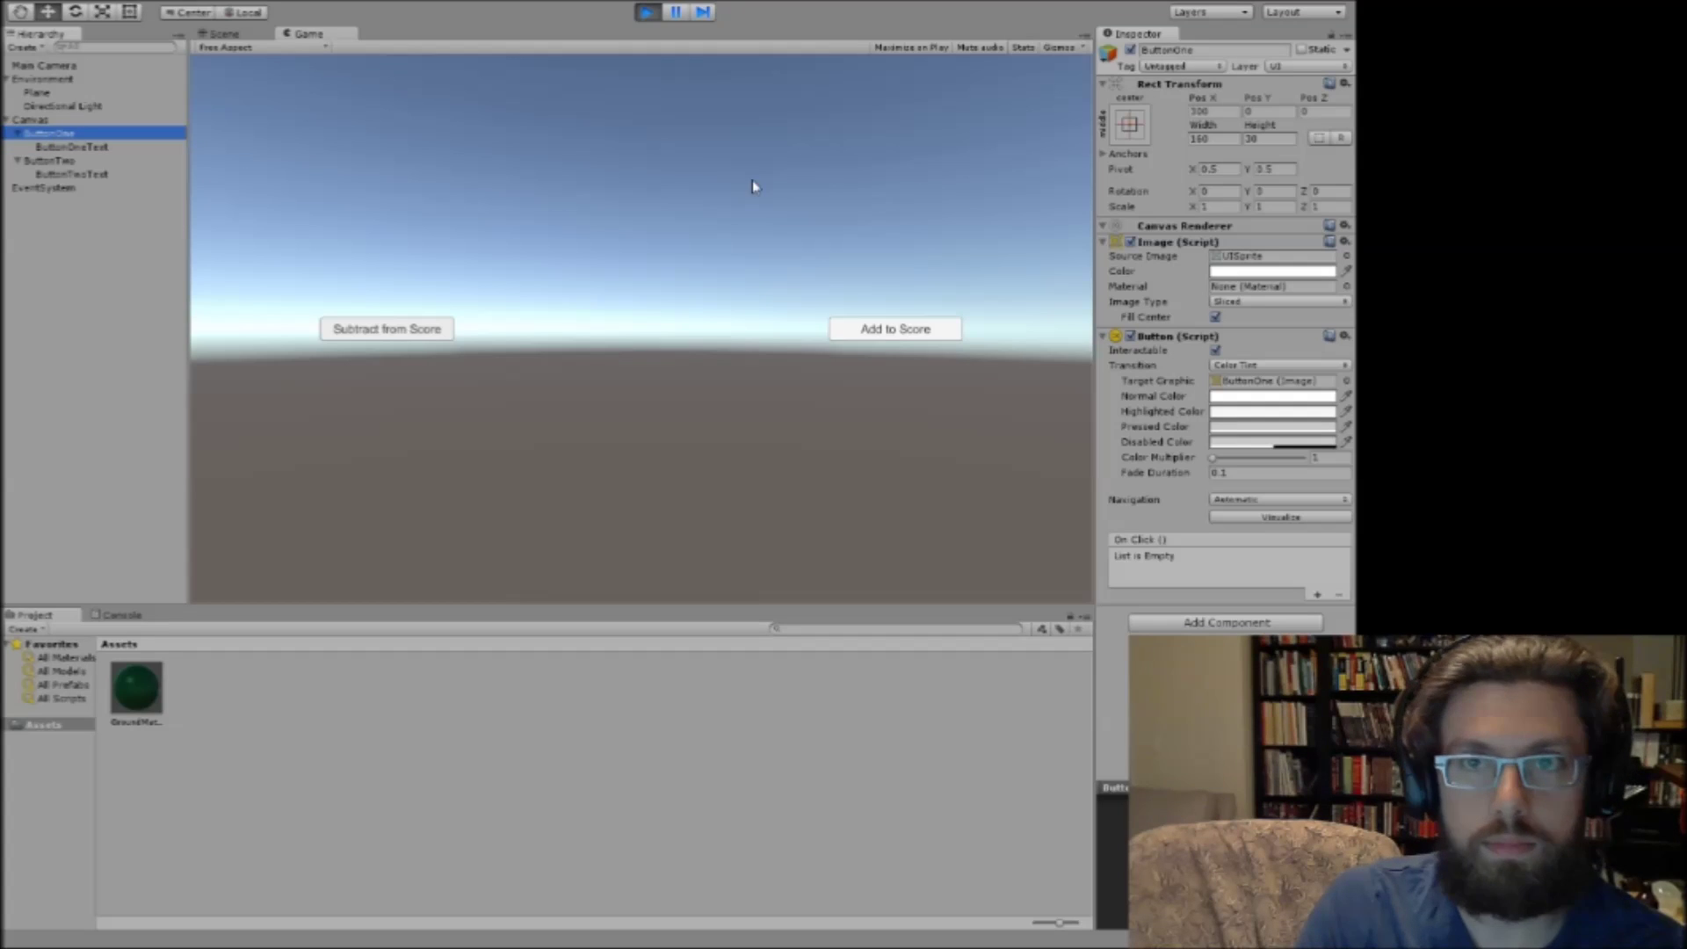
{"action": "left_click", "coordinate": [1205, 50]}
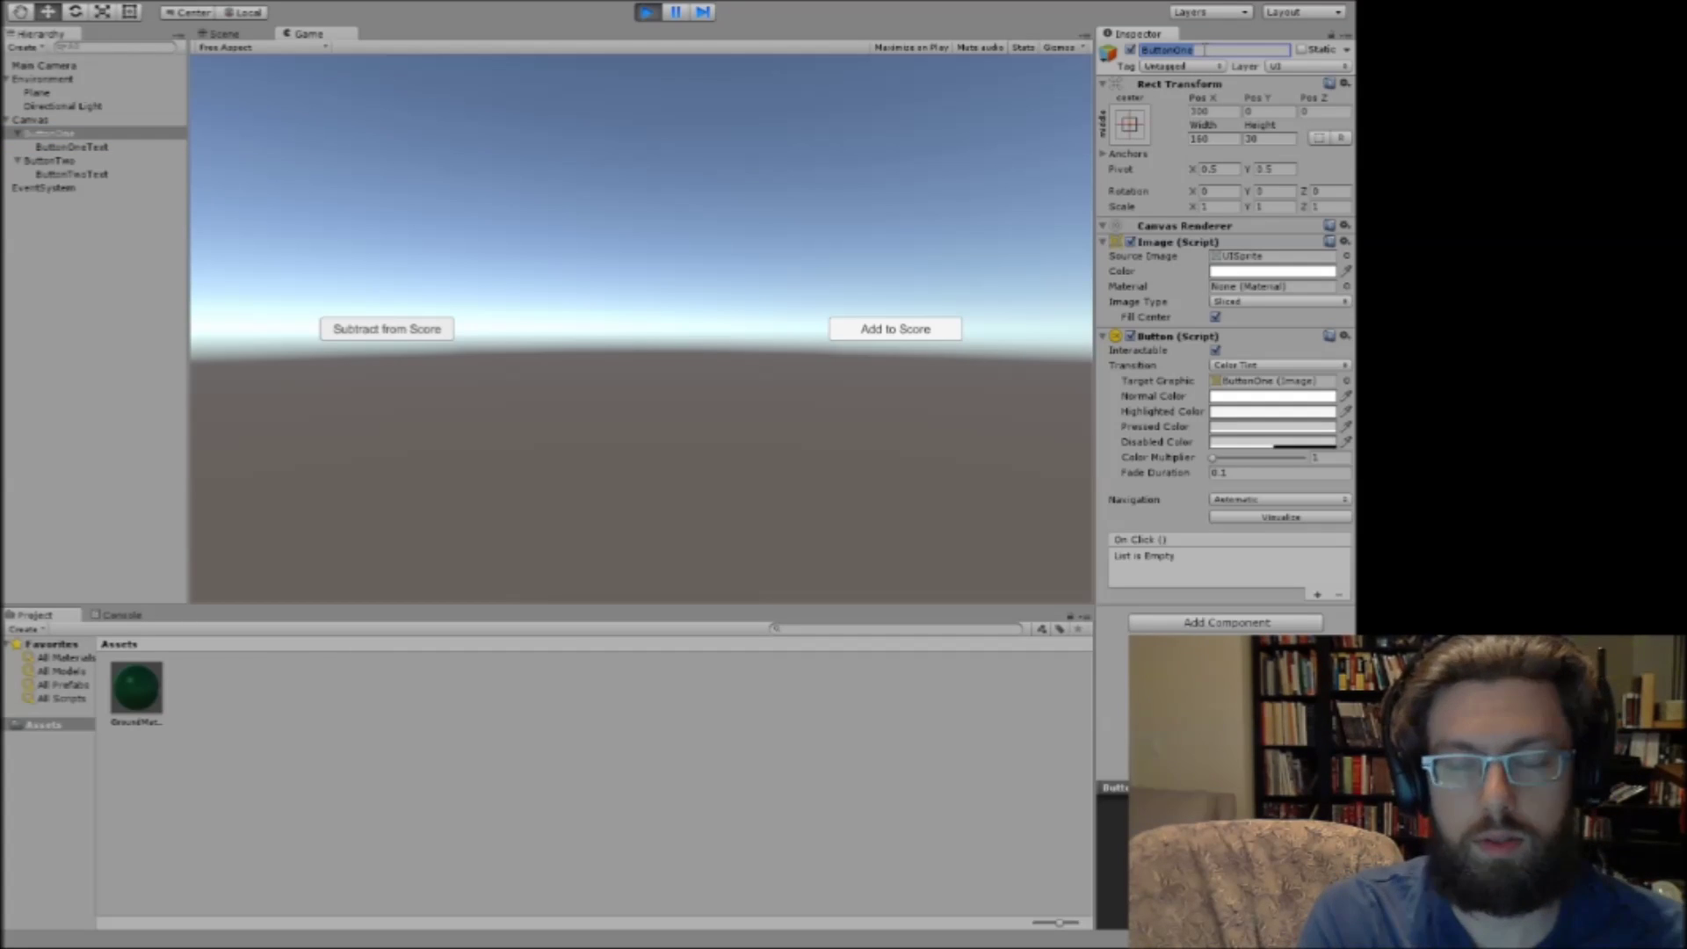
{"action": "type", "text": "Button - Ad"}
{"action": "key", "text": "BackSpace"}
{"action": "key", "text": "BackSpace"}
{"action": "key", "text": "BackSpace"}
{"action": "key", "text": "BackSpace"}
{"action": "key", "text": "BackSpace"}
{"action": "type", "text": "_Ad"}
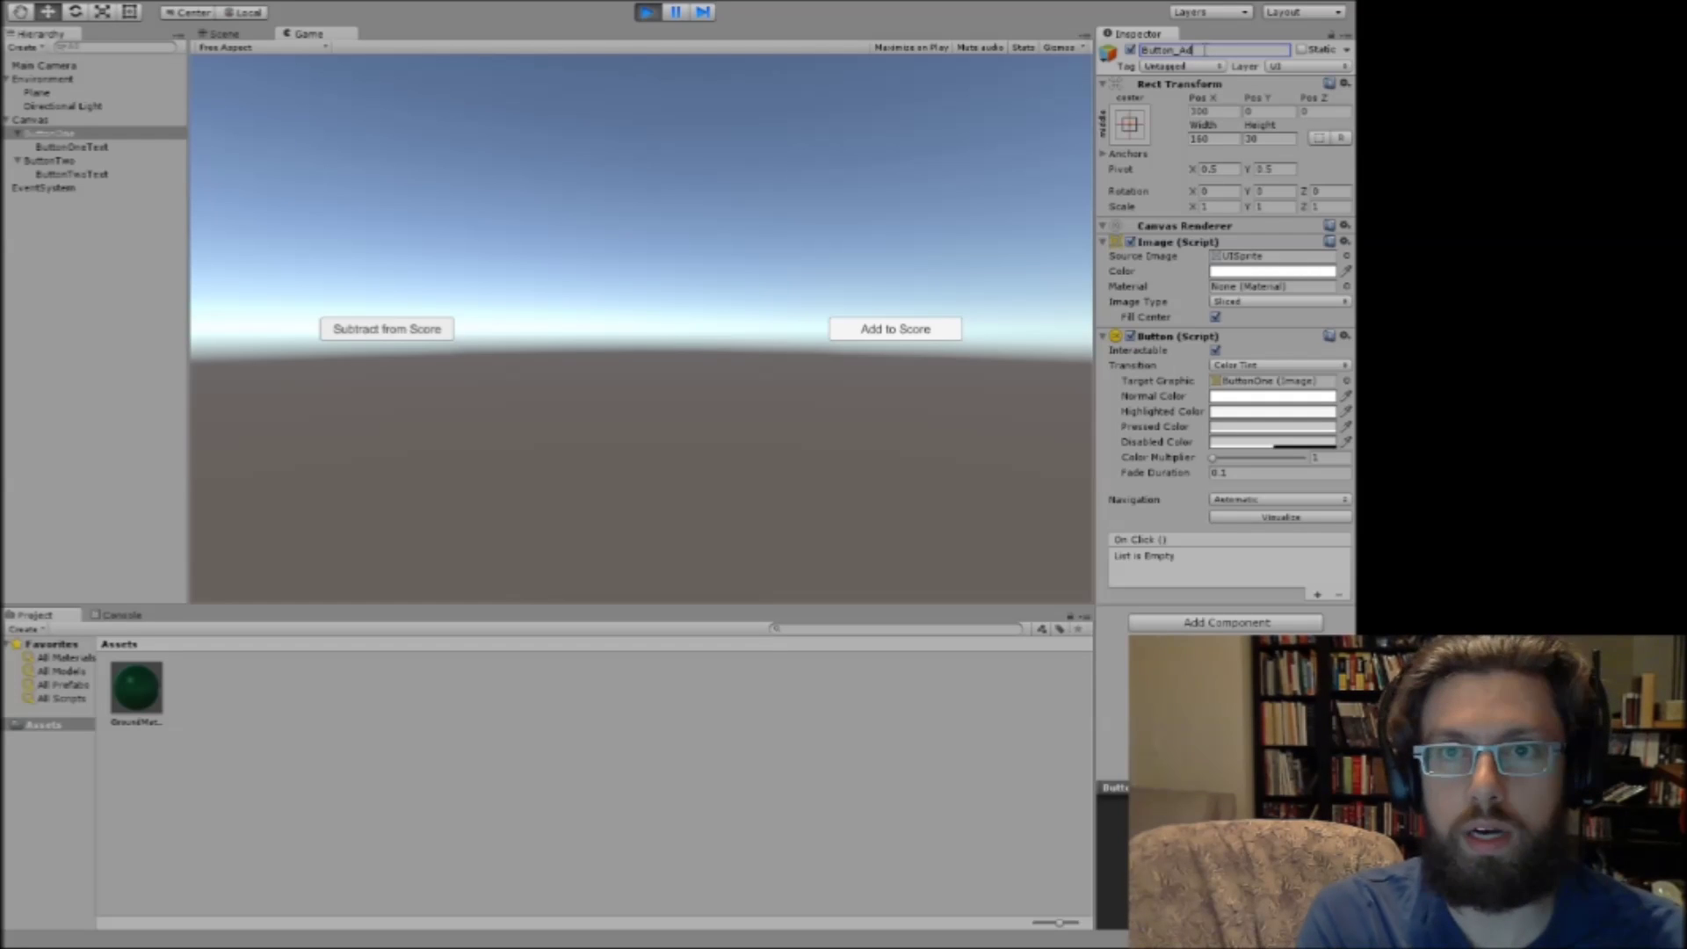
{"action": "key", "text": "BackSpace"}
{"action": "key", "text": "BackSpace"}
{"action": "key", "text": "BackSpace"}
{"action": "type", "text": "ToScore"}
{"action": "key", "text": "Return"}
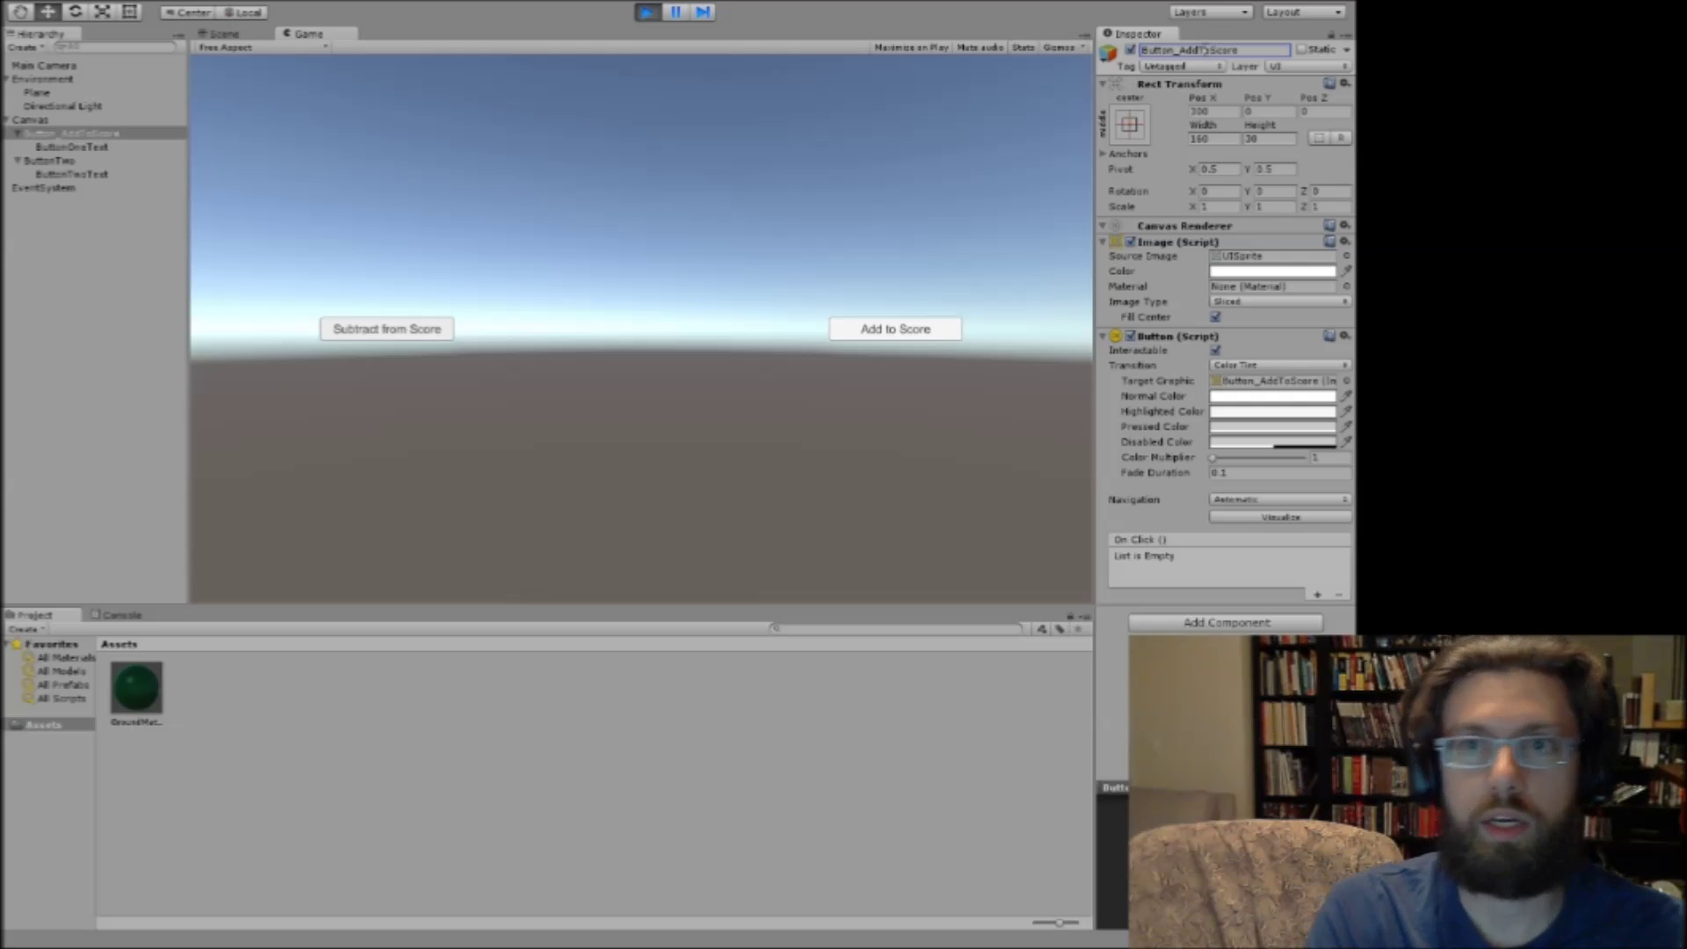
Rename ButtonTwo as Btn_SubtractFromScore while the game is running.
{"action": "left_click", "coordinate": [54, 161]}
{"action": "left_click", "coordinate": [1206, 50]}
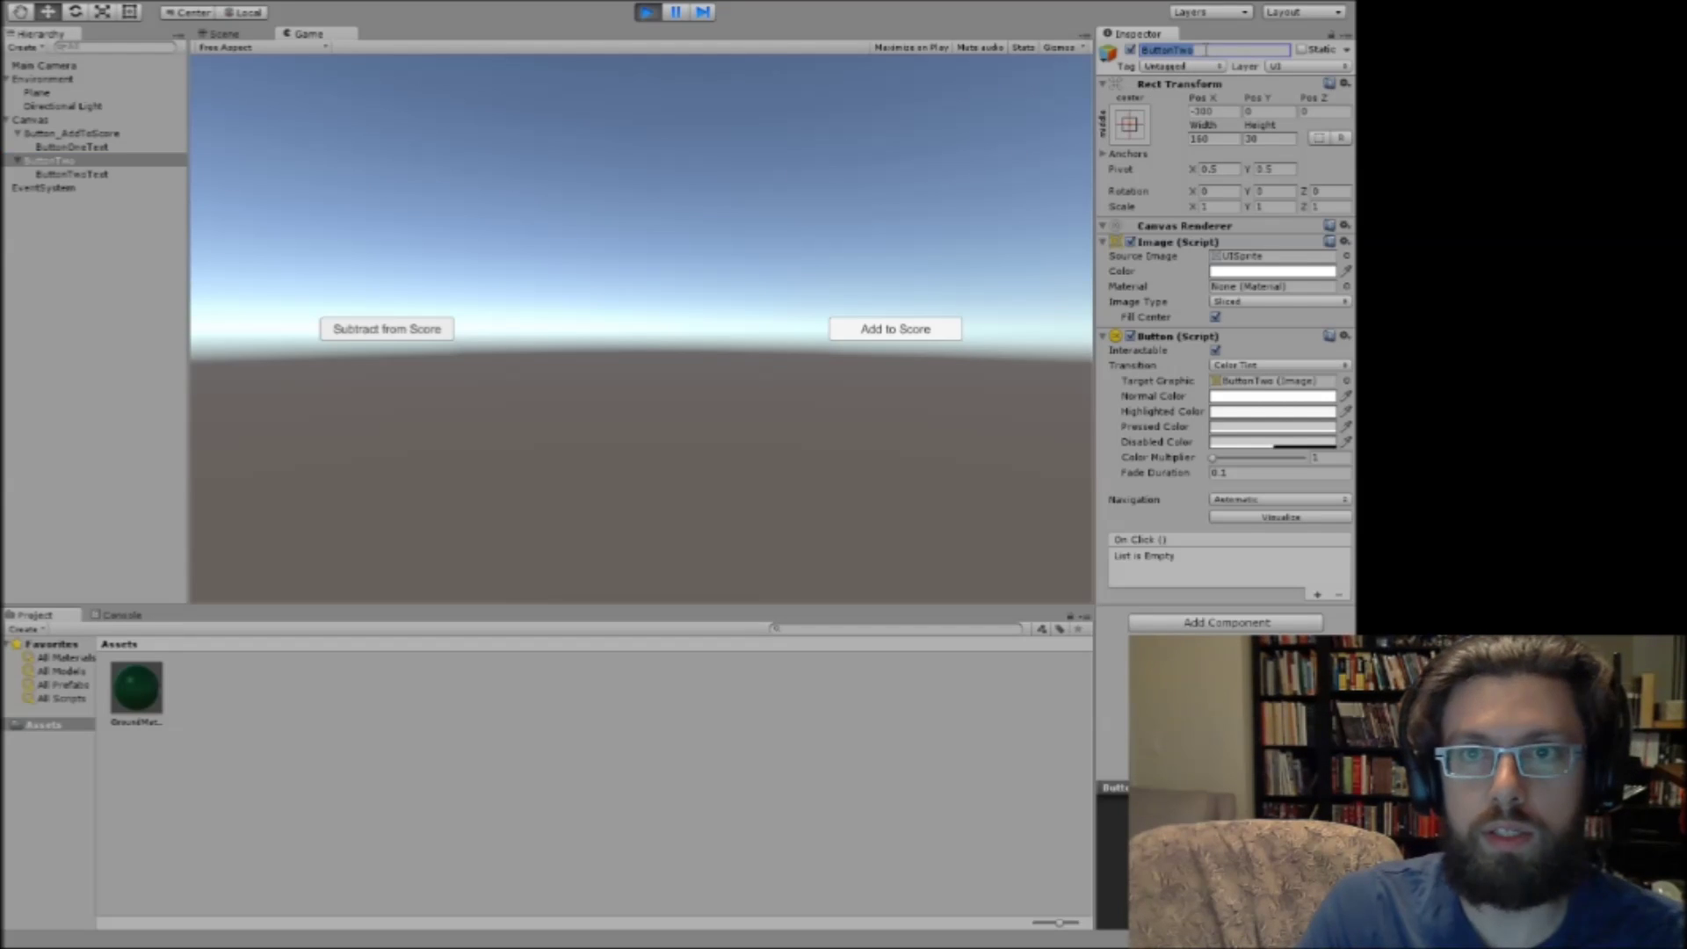
{"action": "type", "text": "Butto"}
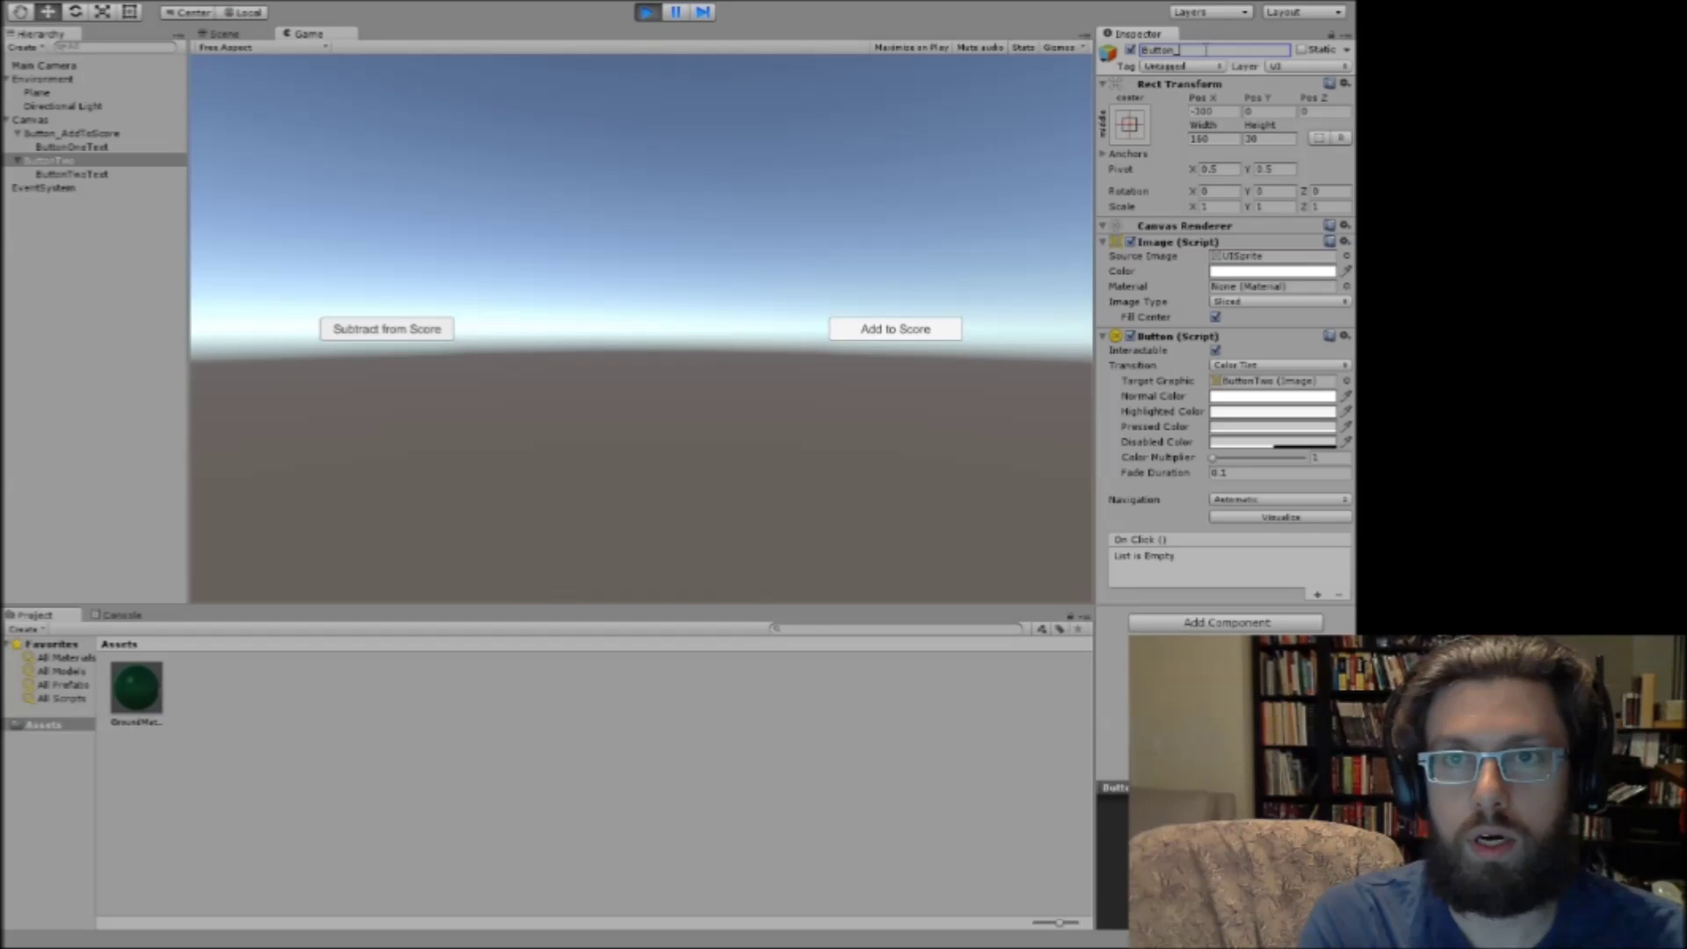
{"action": "key", "text": "BackSpace"}
{"action": "key", "text": "BackSpace"}
{"action": "key", "text": "BackSpace"}
{"action": "key", "text": "BackSpace"}
{"action": "type", "text": "tn_"}
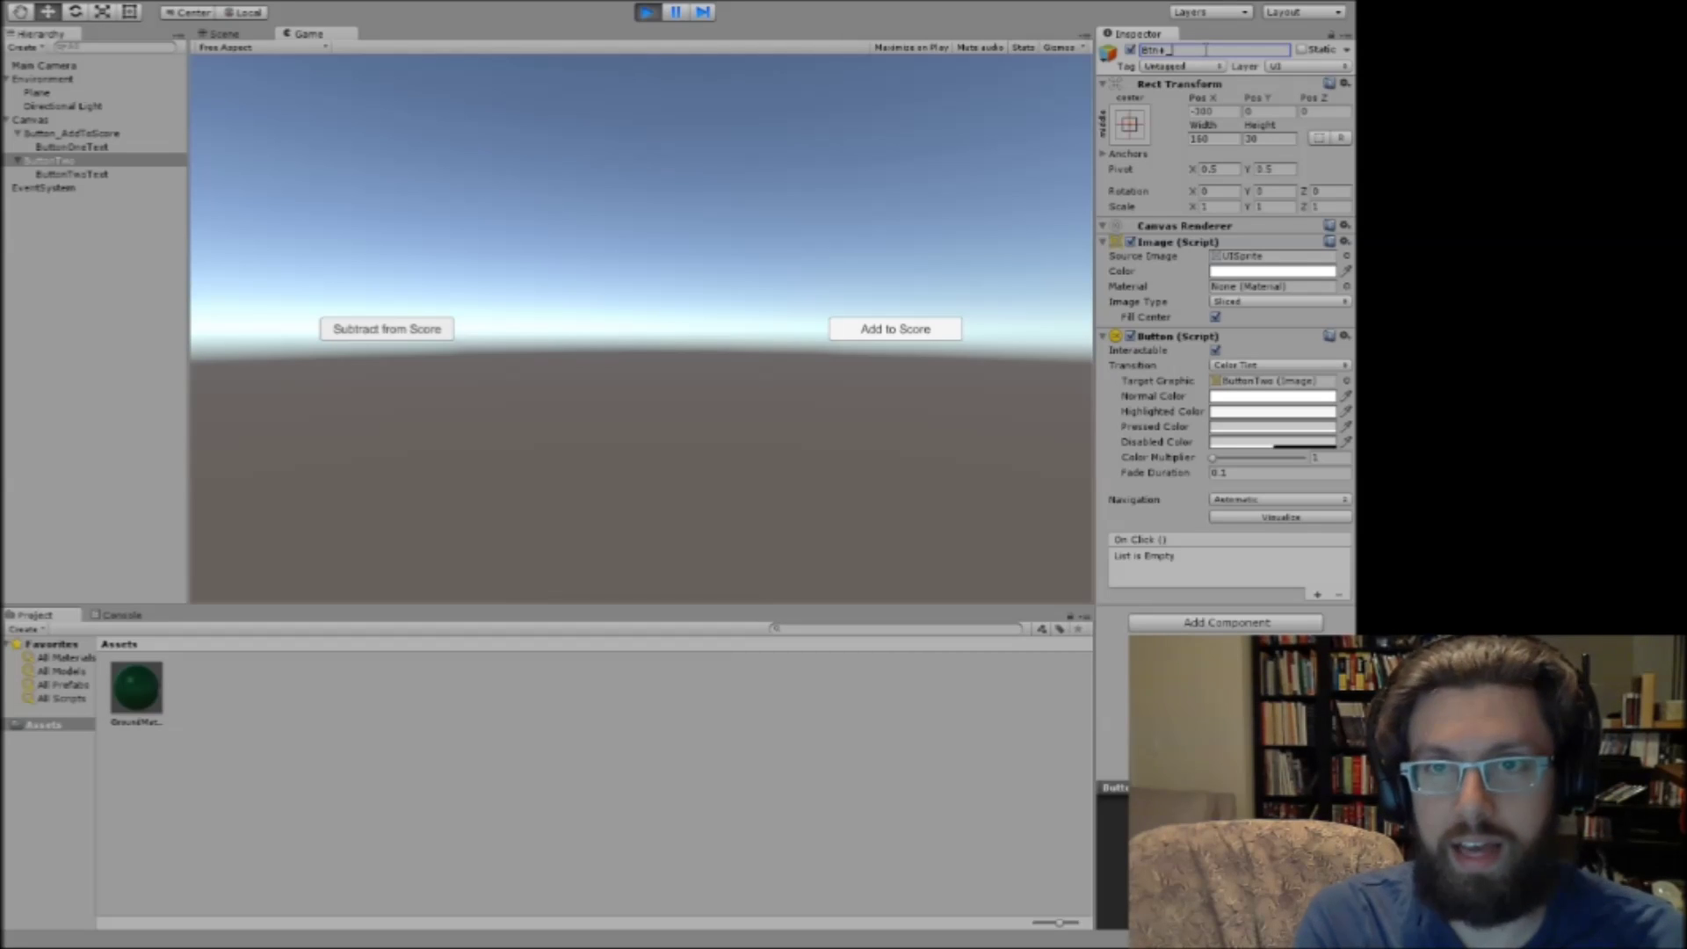
{"action": "type", "text": "Su"}
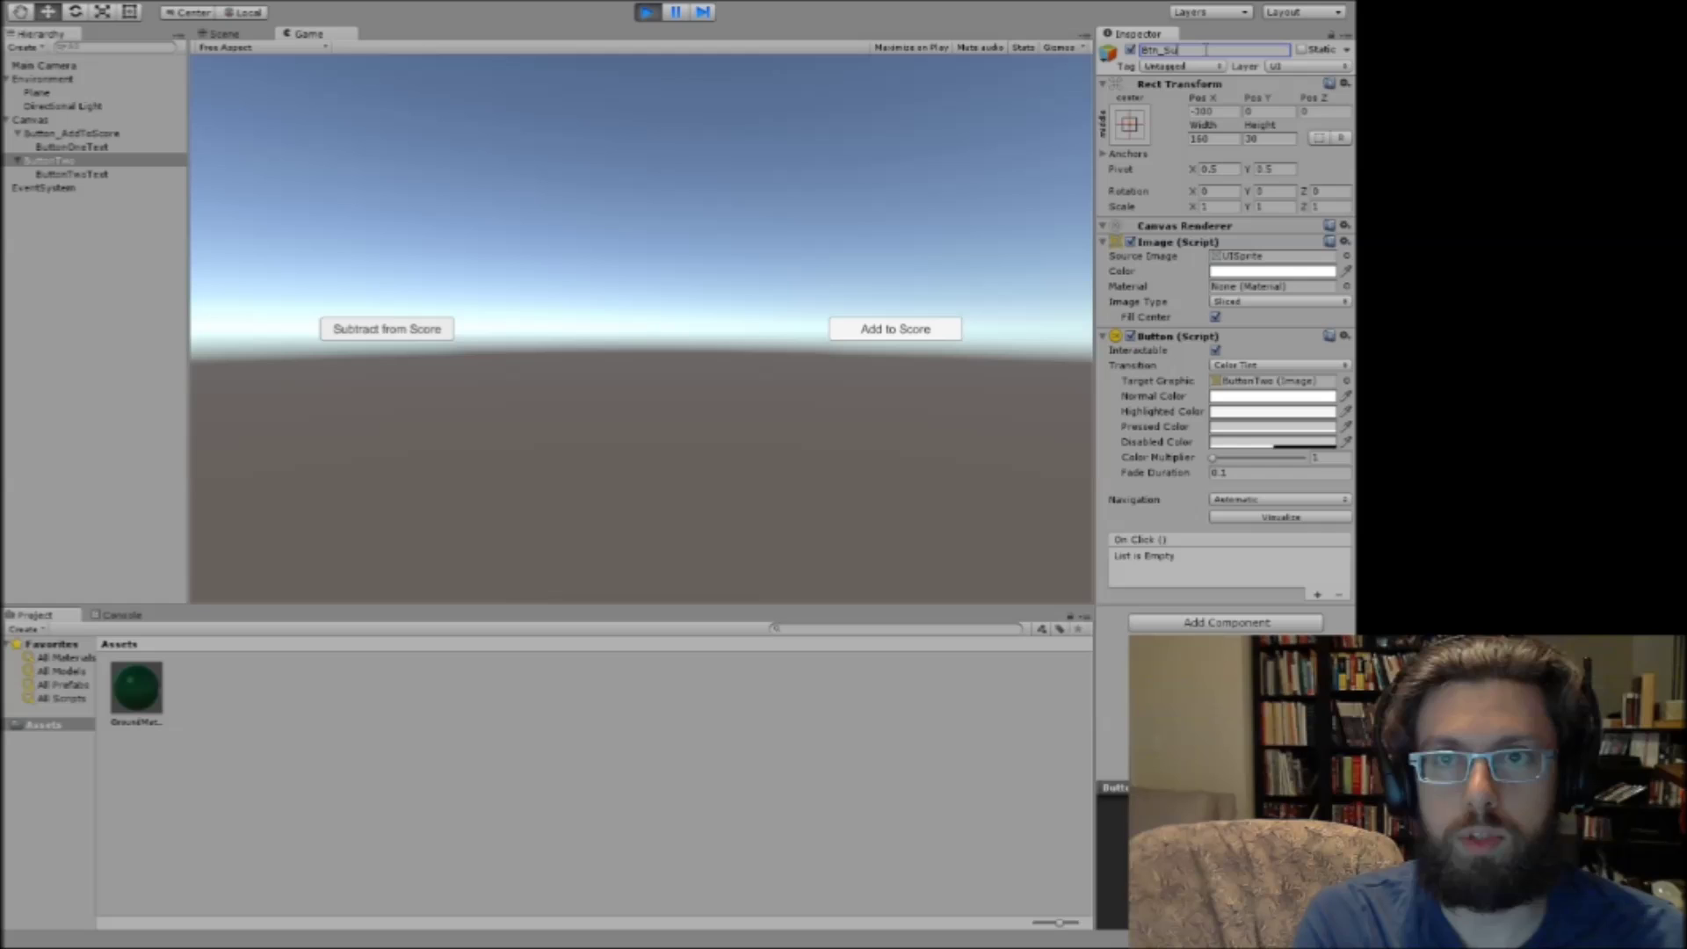
{"action": "type", "text": "btractFromScore"}
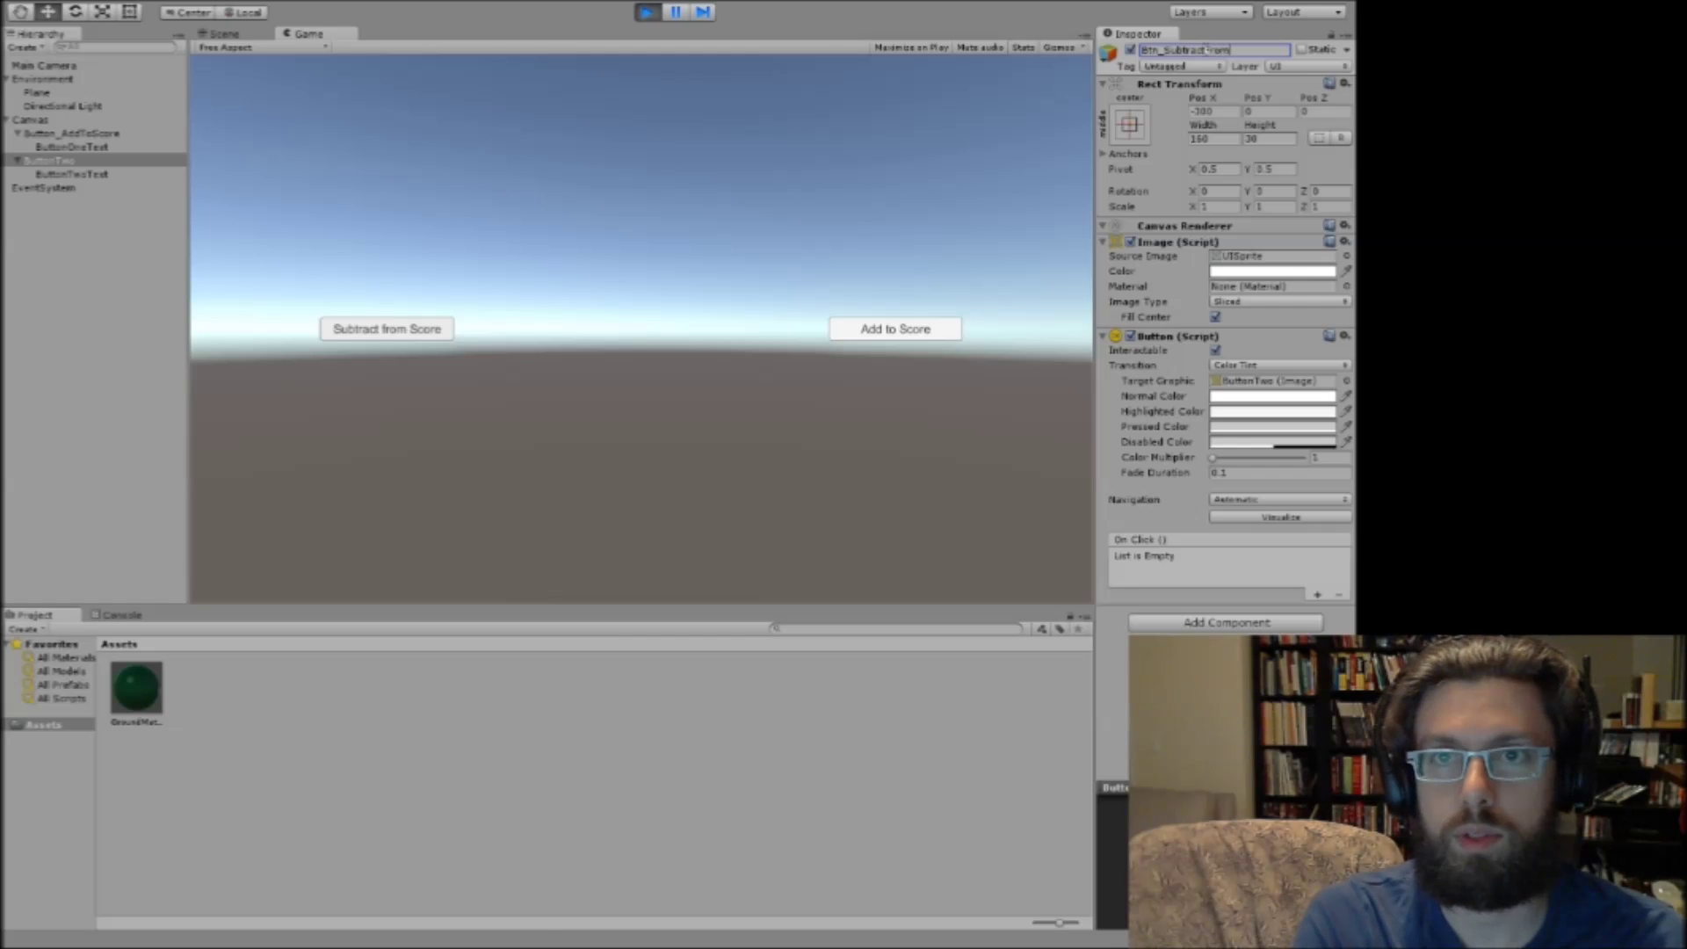
{"action": "key", "text": "Return"}
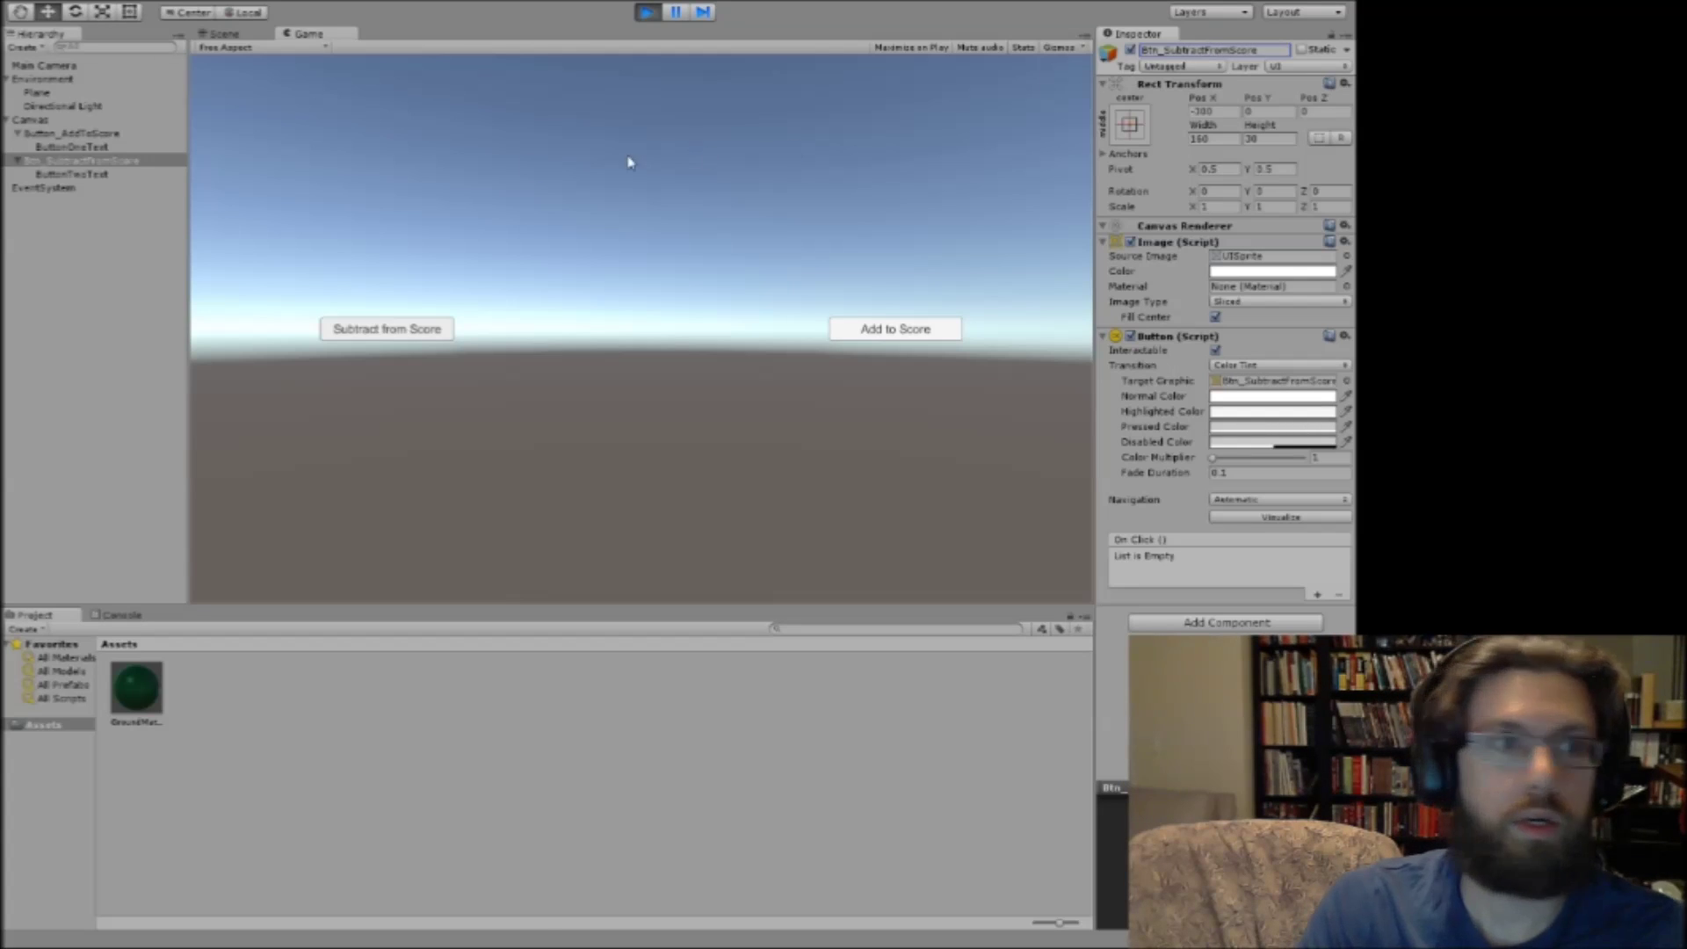
Shorten the add button's name prefix so it reads Btn_AddToScore while the game is running.
{"action": "left_click", "coordinate": [95, 134]}
{"action": "left_click", "coordinate": [1217, 50]}
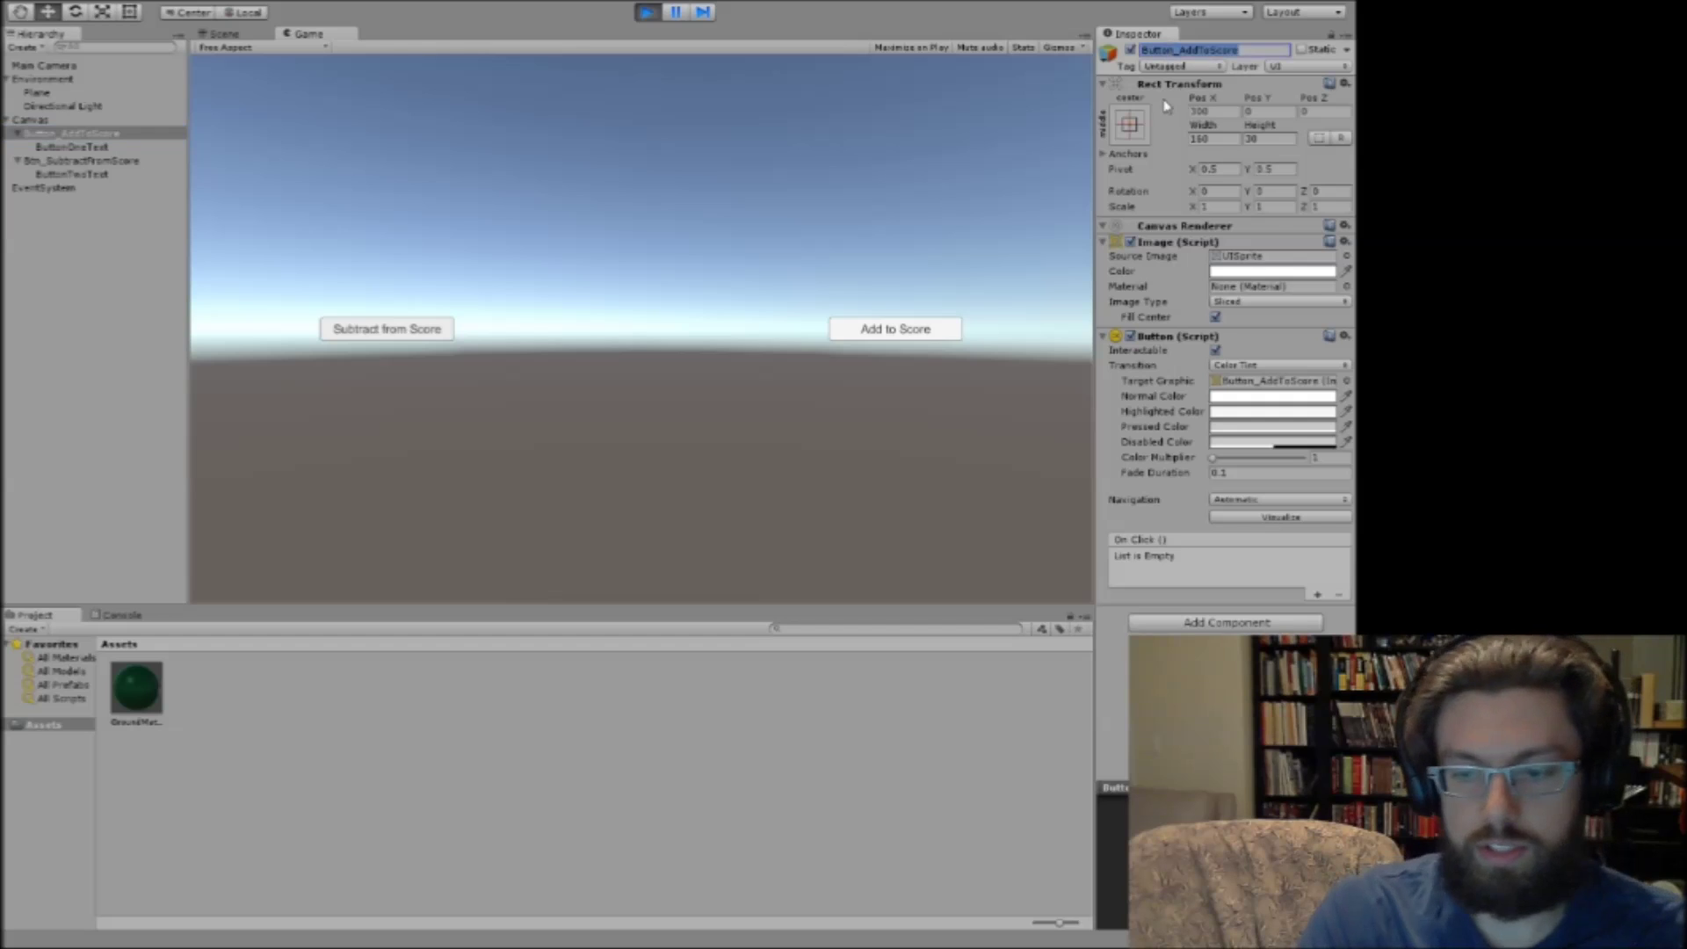
{"action": "key", "text": "Right"}
{"action": "key", "text": "BackSpace"}
{"action": "key", "text": "BackSpace"}
{"action": "key", "text": "BackSpace"}
{"action": "key", "text": "BackSpace"}
{"action": "key", "text": "BackSpace"}
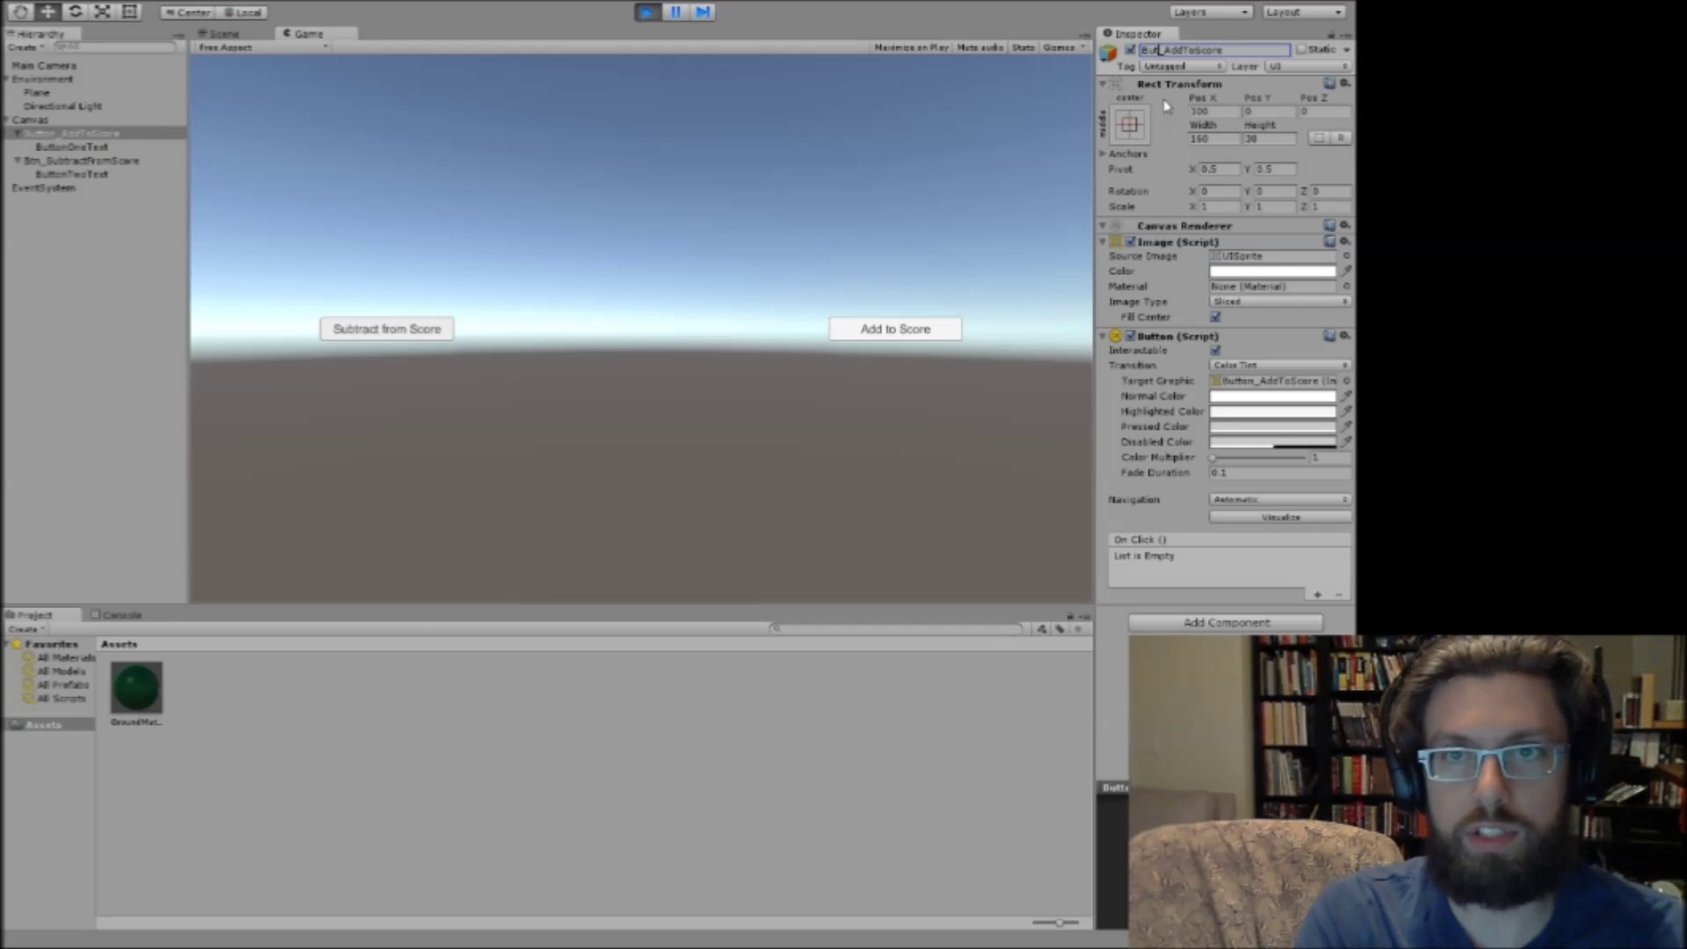
{"action": "type", "text": "tn"}
{"action": "key", "text": "Return"}
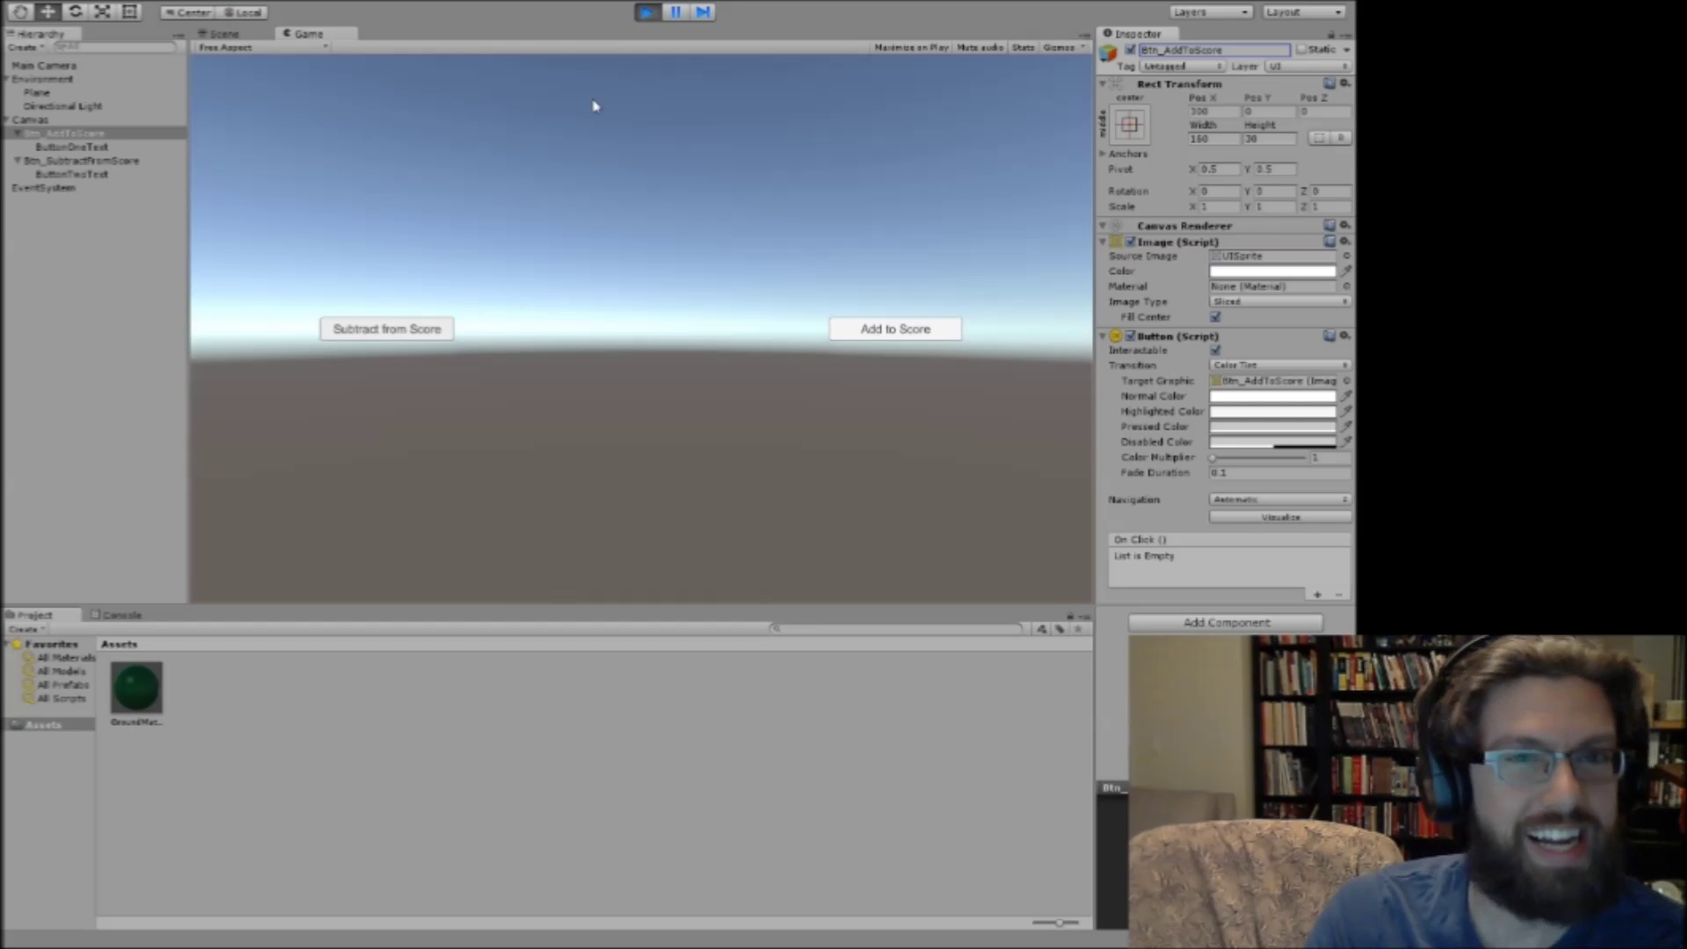
Stop the running game and rename ButtonOne as Btn_AddToScore in edit mode.
{"action": "left_click", "coordinate": [646, 12]}
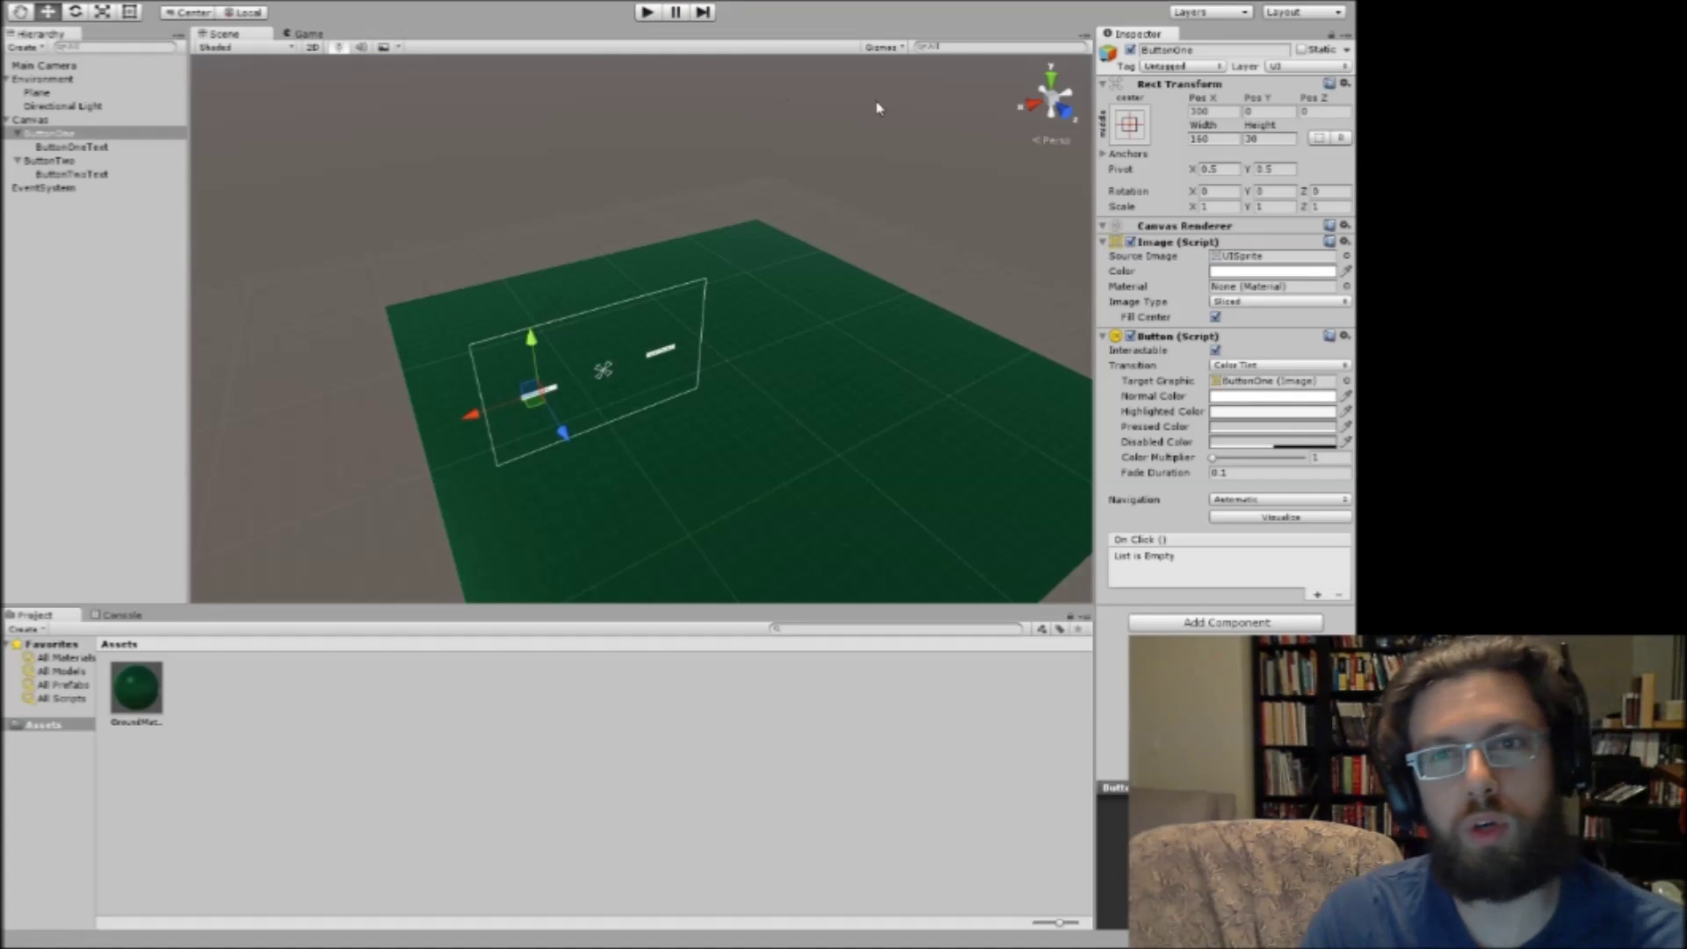
{"action": "left_click", "coordinate": [1205, 50]}
{"action": "type", "text": "Btn_Add"}
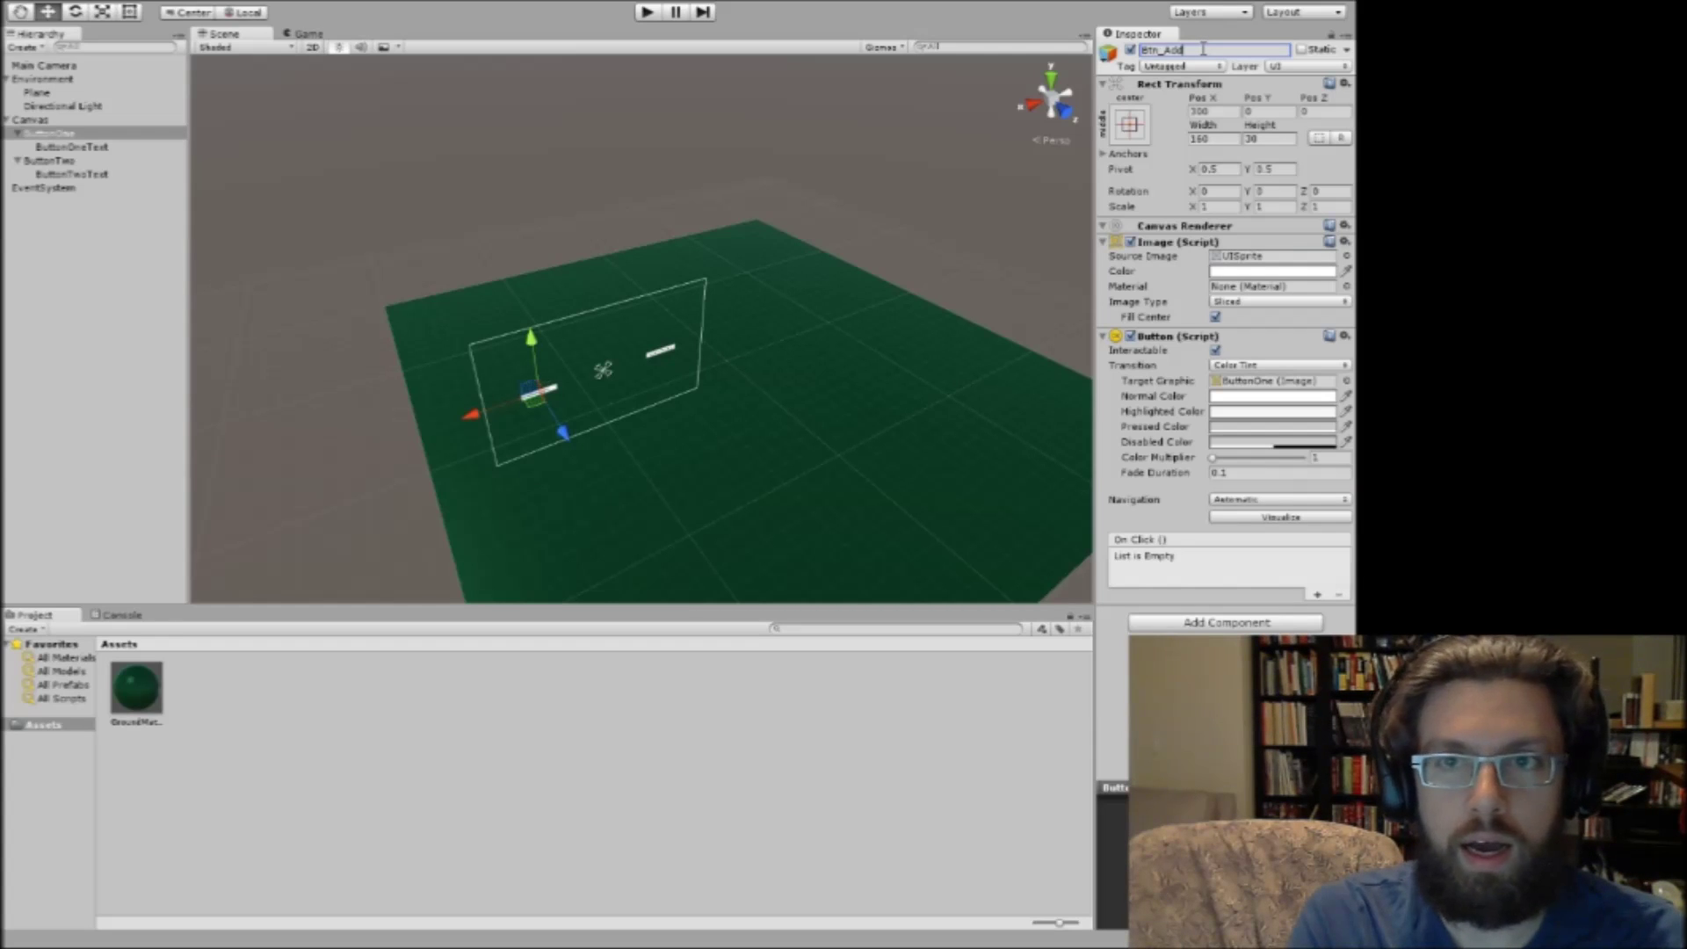
{"action": "type", "text": "ToScore"}
{"action": "key", "text": "Return"}
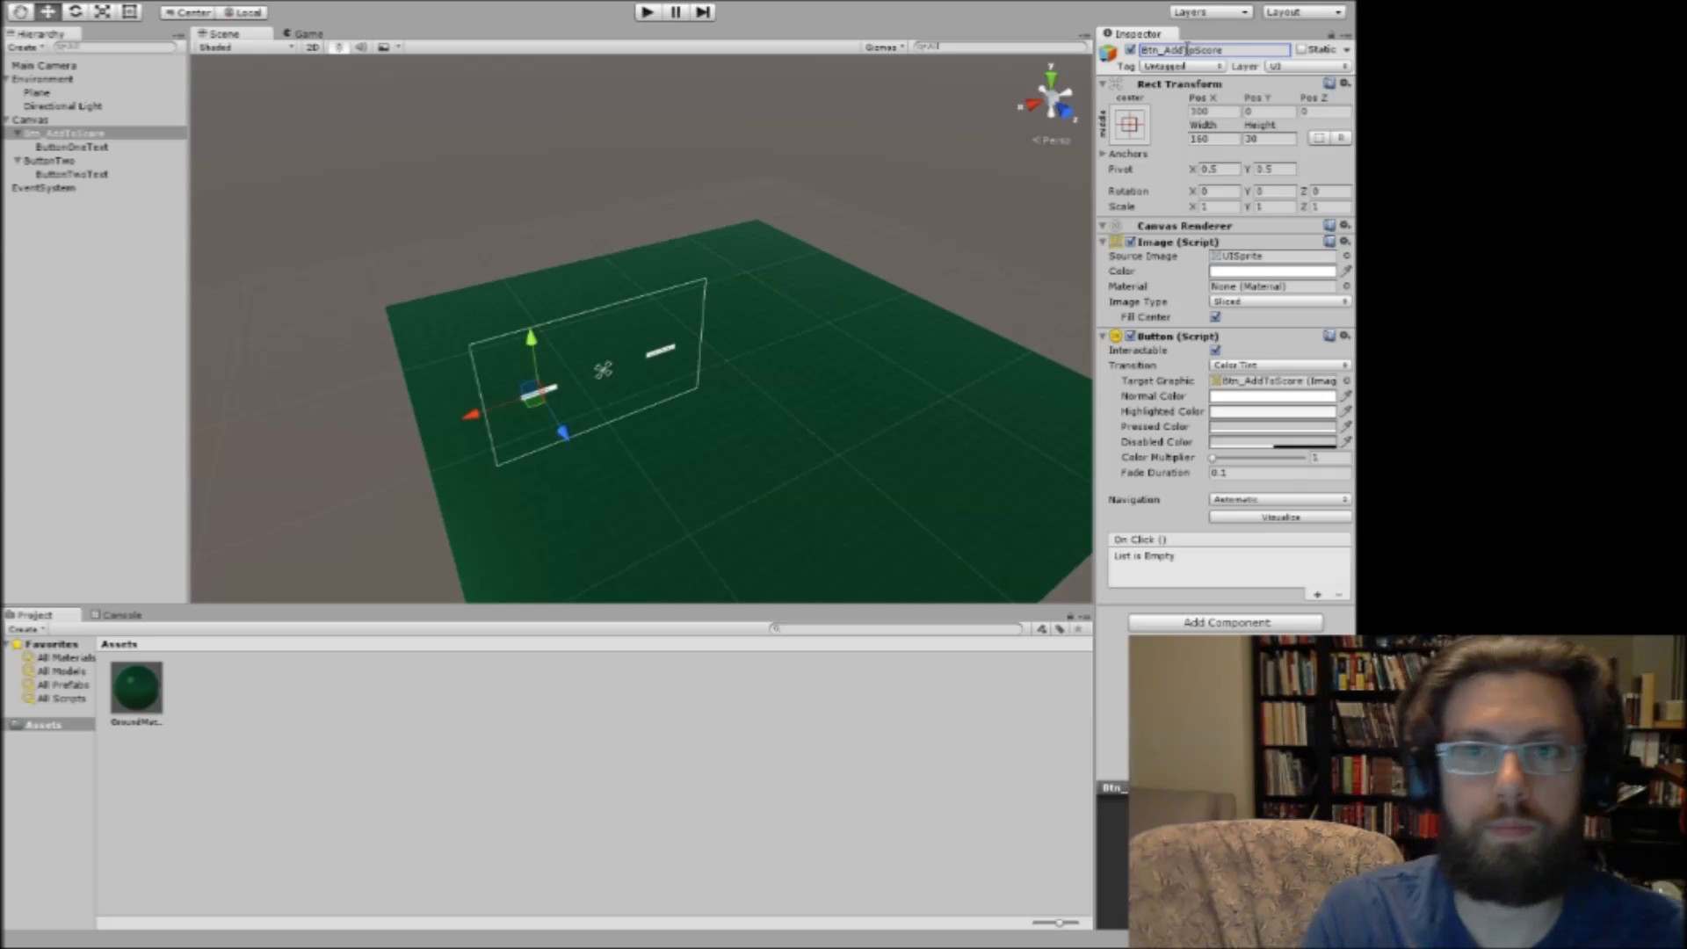
Rename ButtonTwo as Btn_SubtractFromScore in edit mode.
{"action": "left_click", "coordinate": [50, 161]}
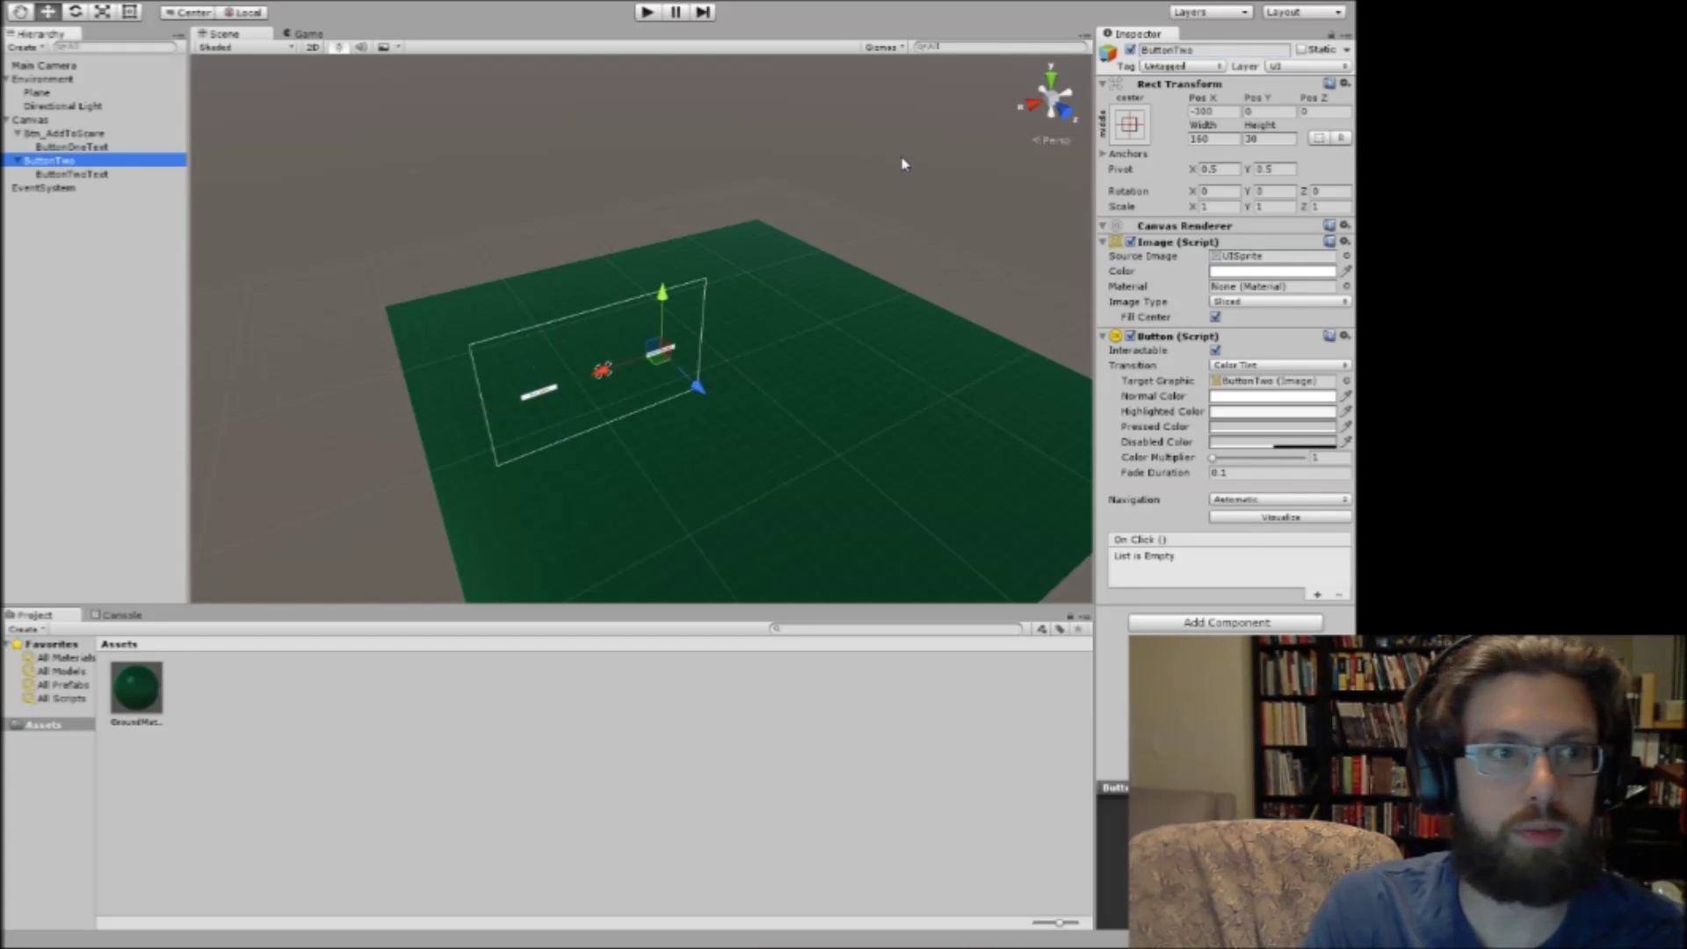
{"action": "key", "text": "F2"}
{"action": "type", "text": "Btn_"}
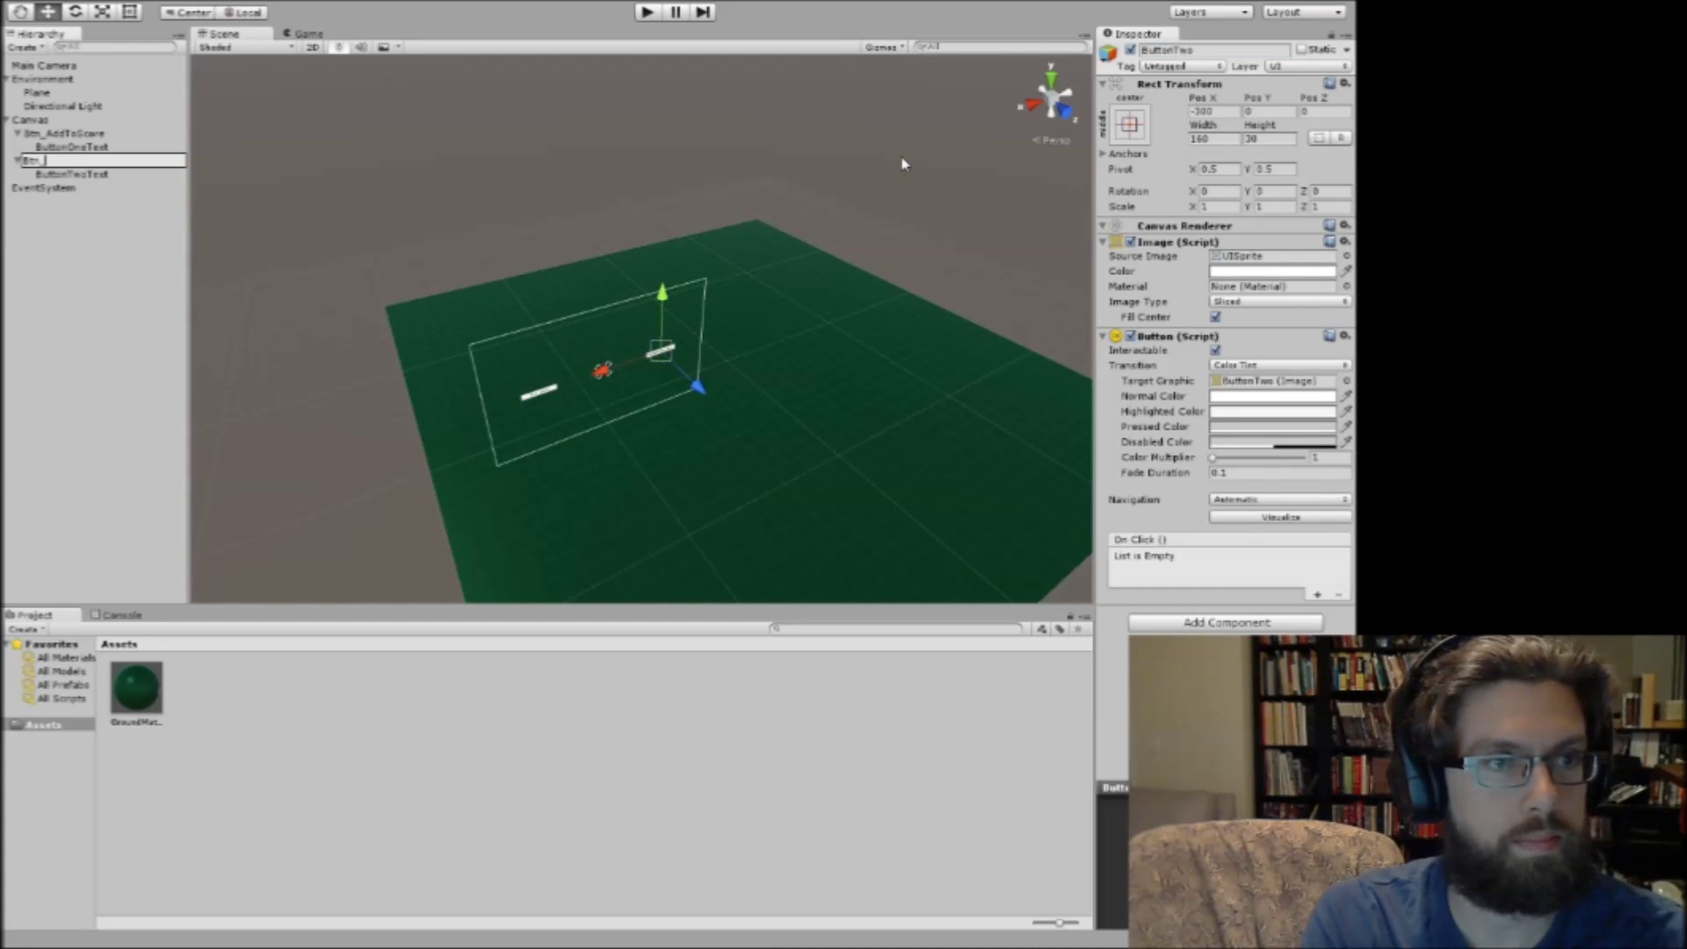
{"action": "type", "text": "SubtractFromScore"}
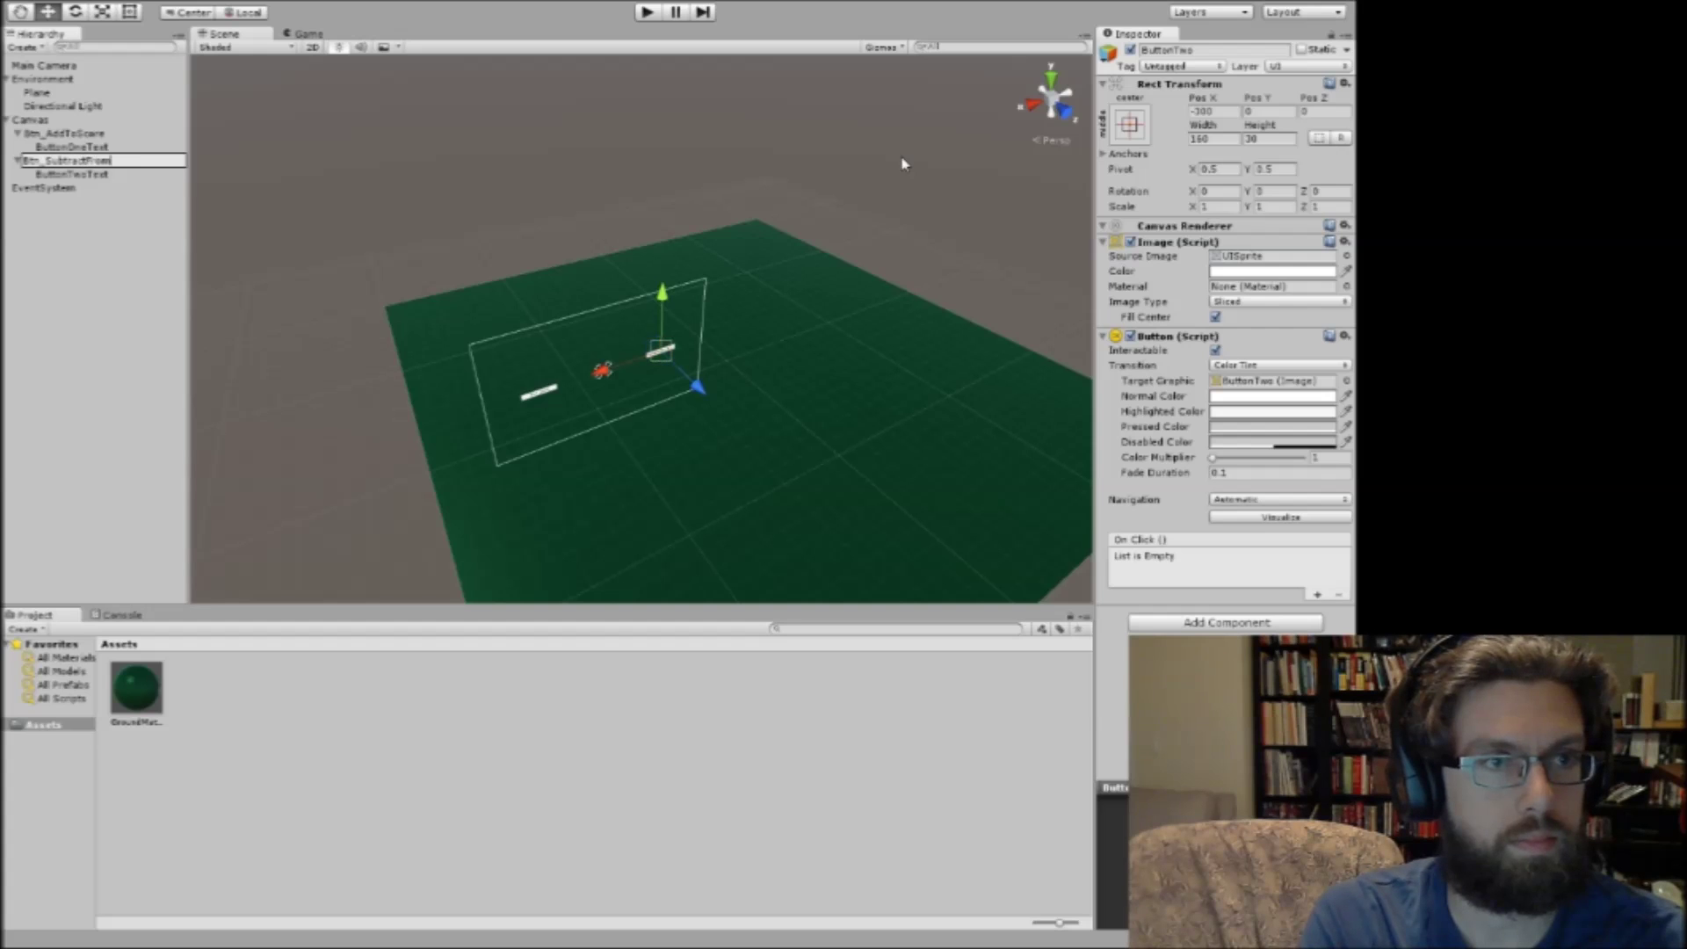
{"action": "key", "text": "Return"}
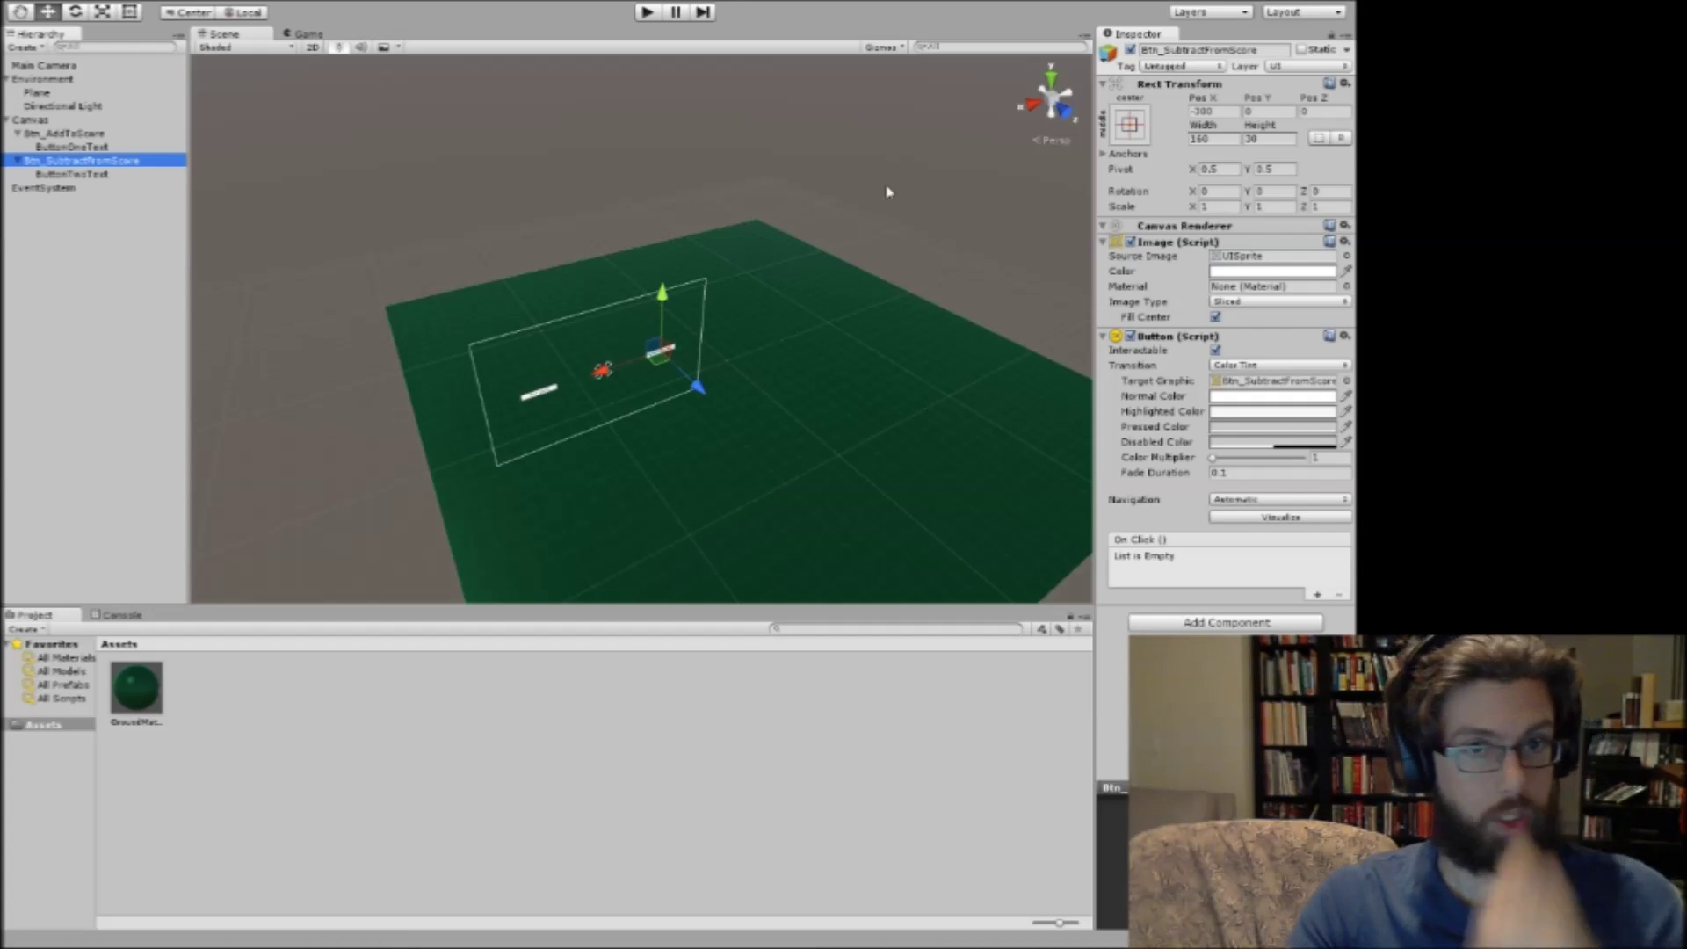
Inspect the components of both button text objects, Btn_AddToScore and the EventSystem.
{"action": "left_click", "coordinate": [93, 147]}
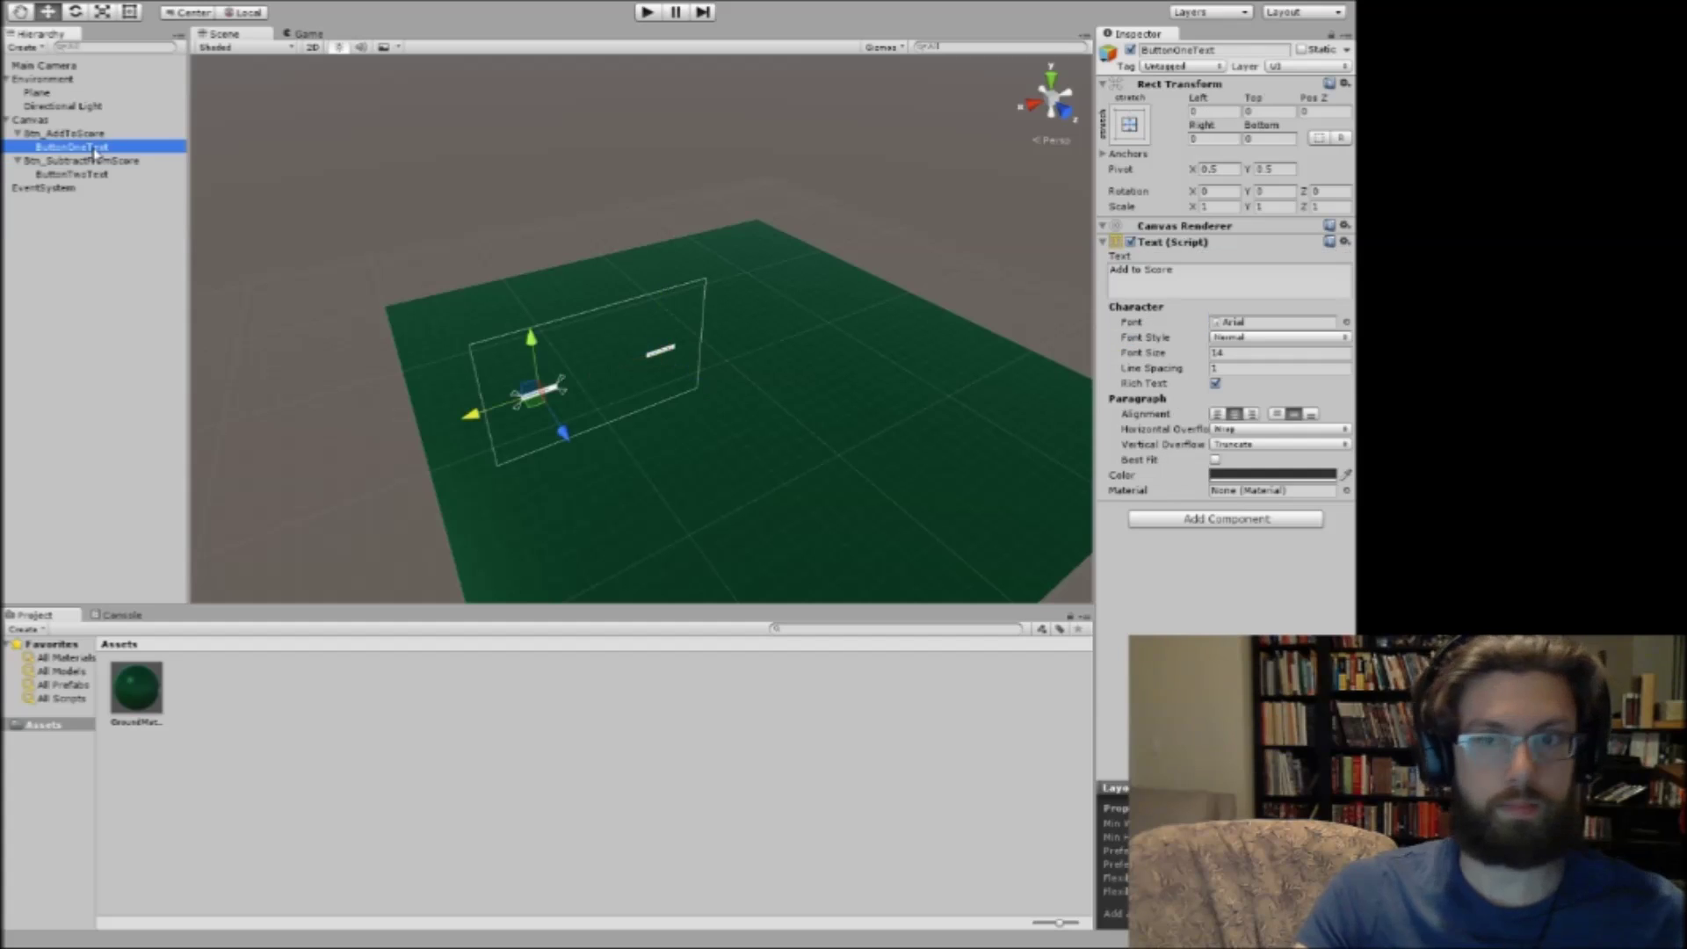
{"action": "left_click", "coordinate": [92, 175]}
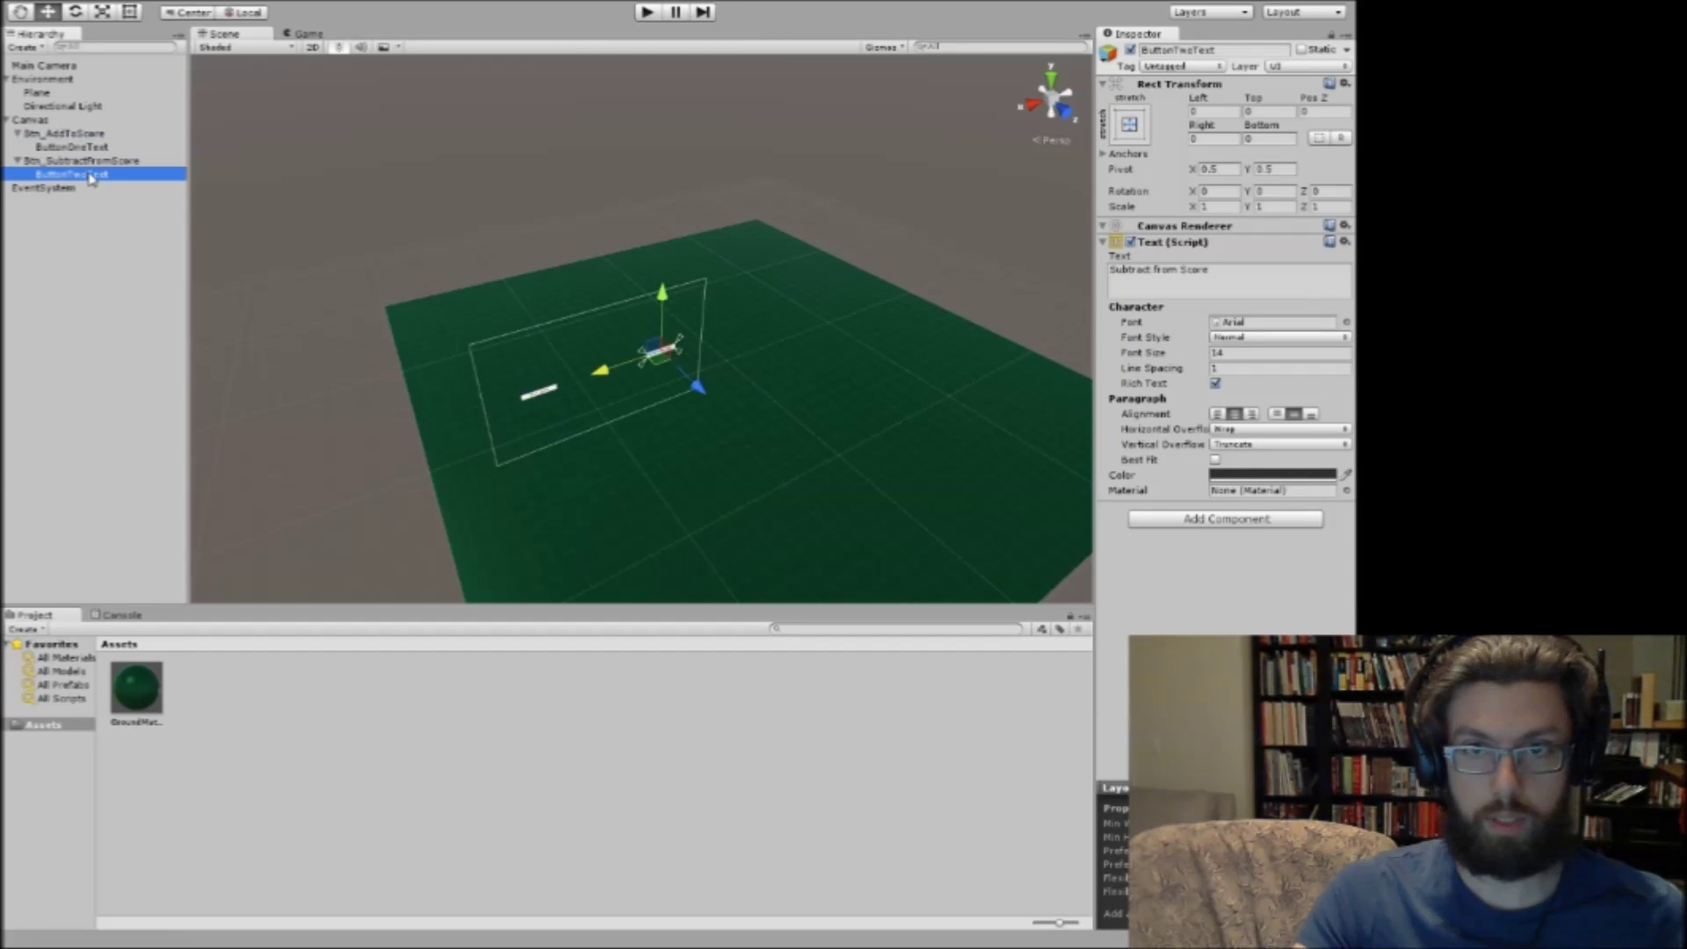
{"action": "left_click", "coordinate": [80, 145]}
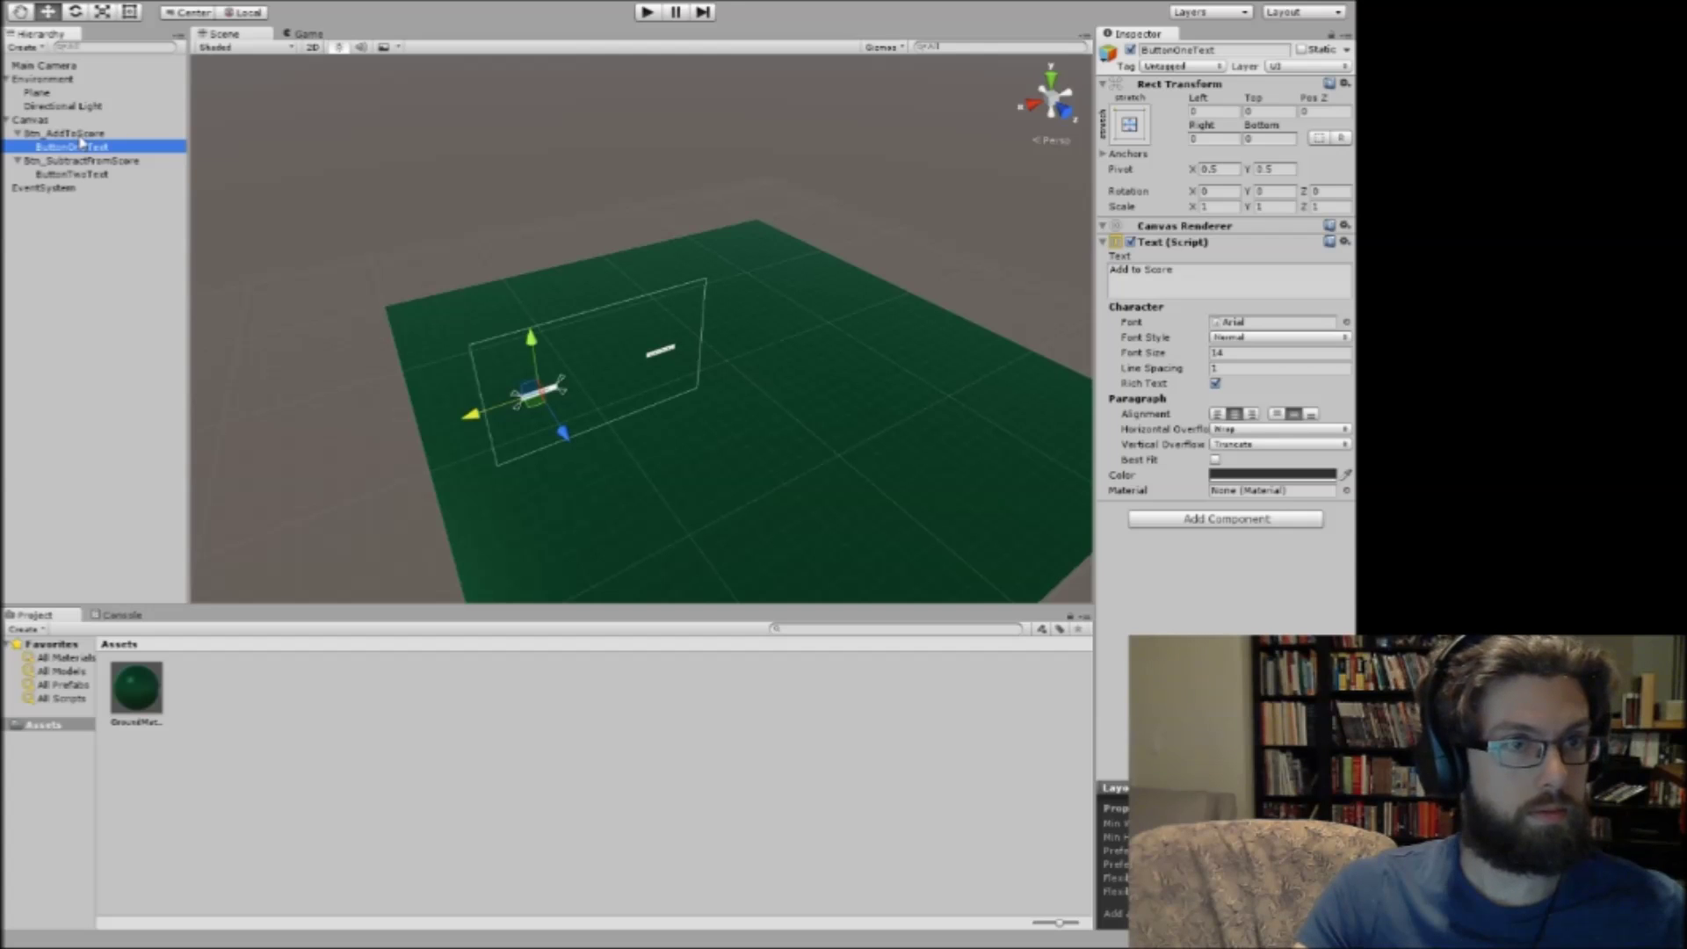
{"action": "left_click", "coordinate": [78, 132]}
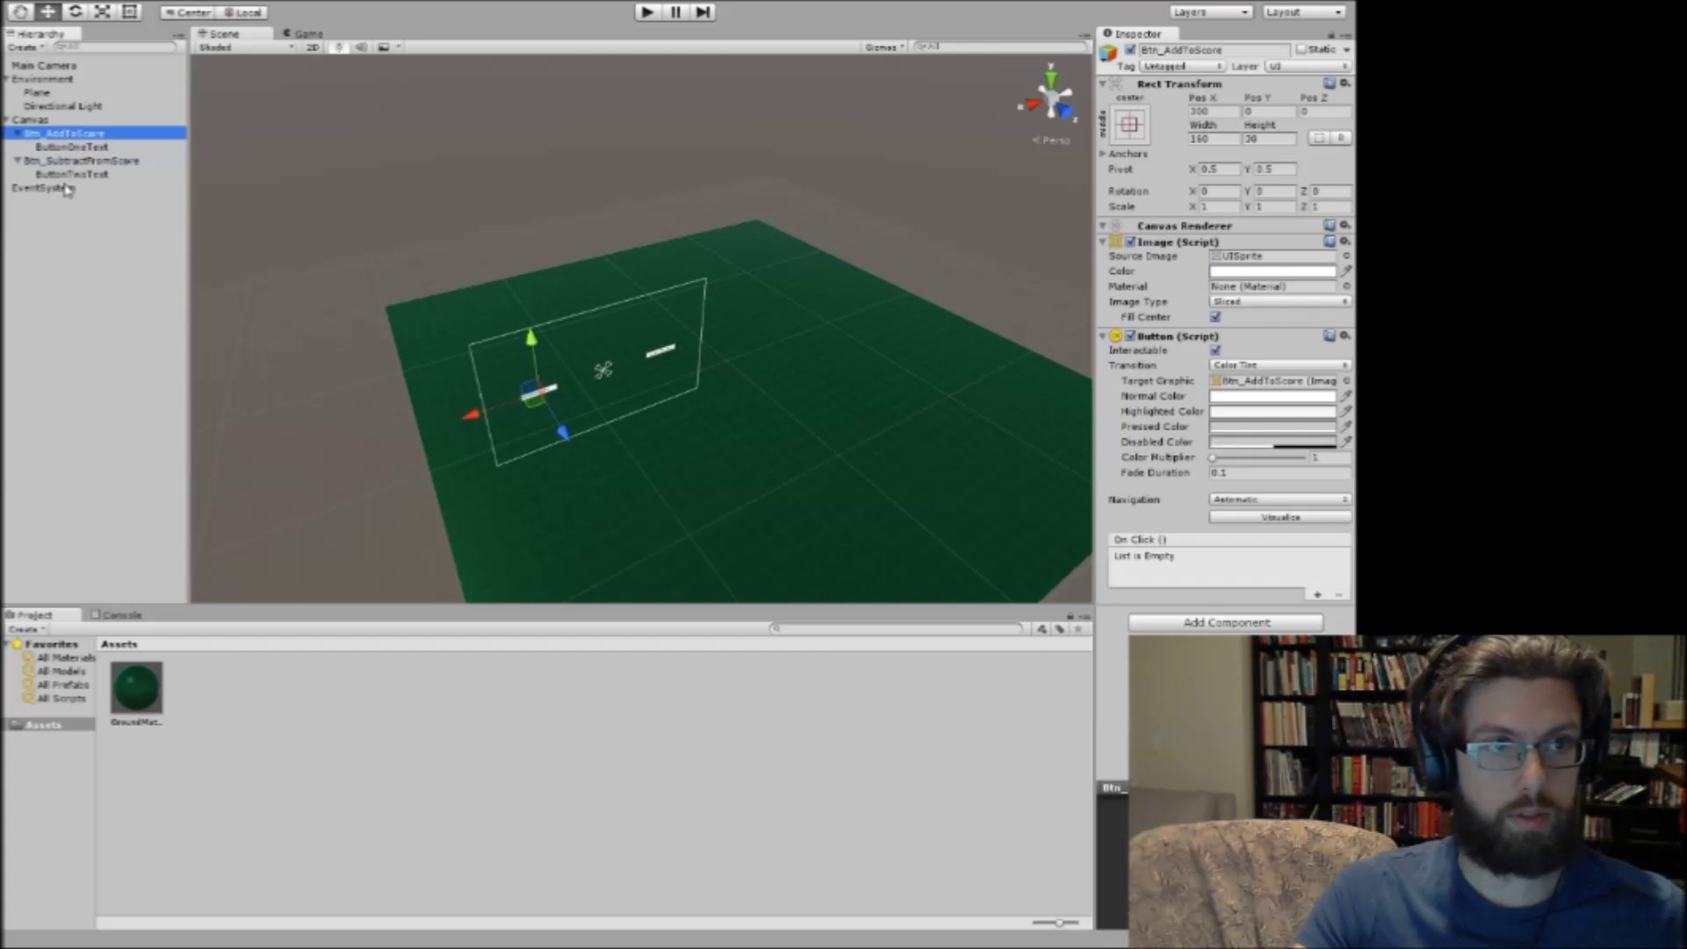
{"action": "left_click", "coordinate": [54, 187]}
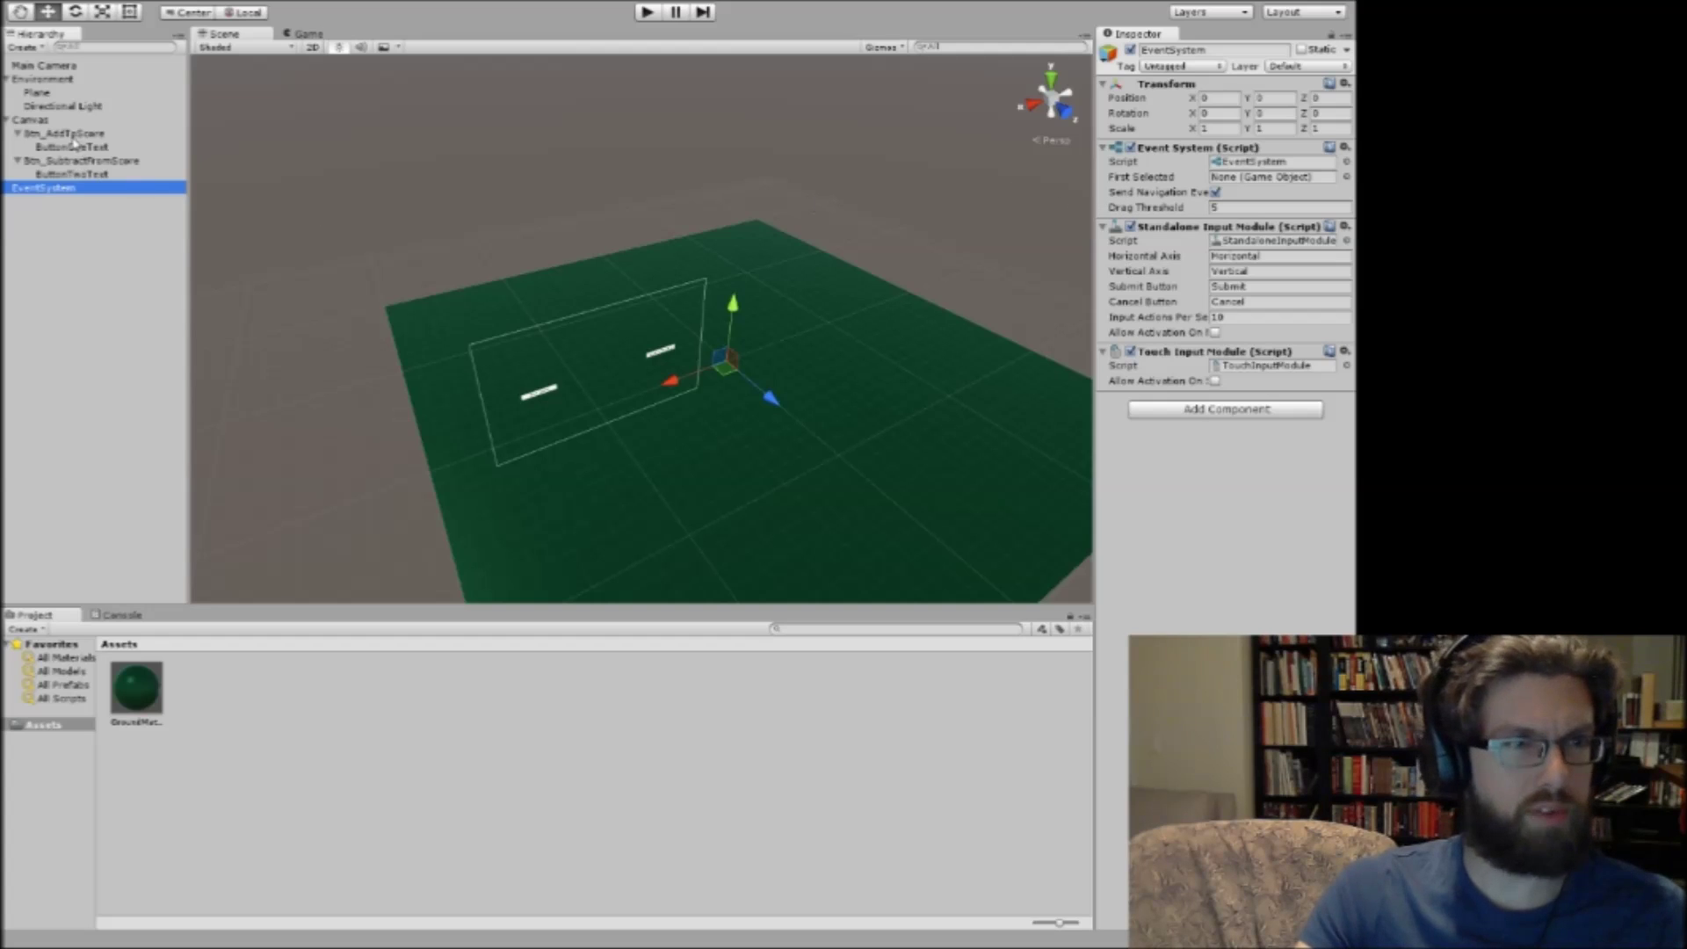
Add a UI Text element to the Canvas and set its text to Score.
{"action": "left_click", "coordinate": [44, 120]}
{"action": "right_click", "coordinate": [44, 121]}
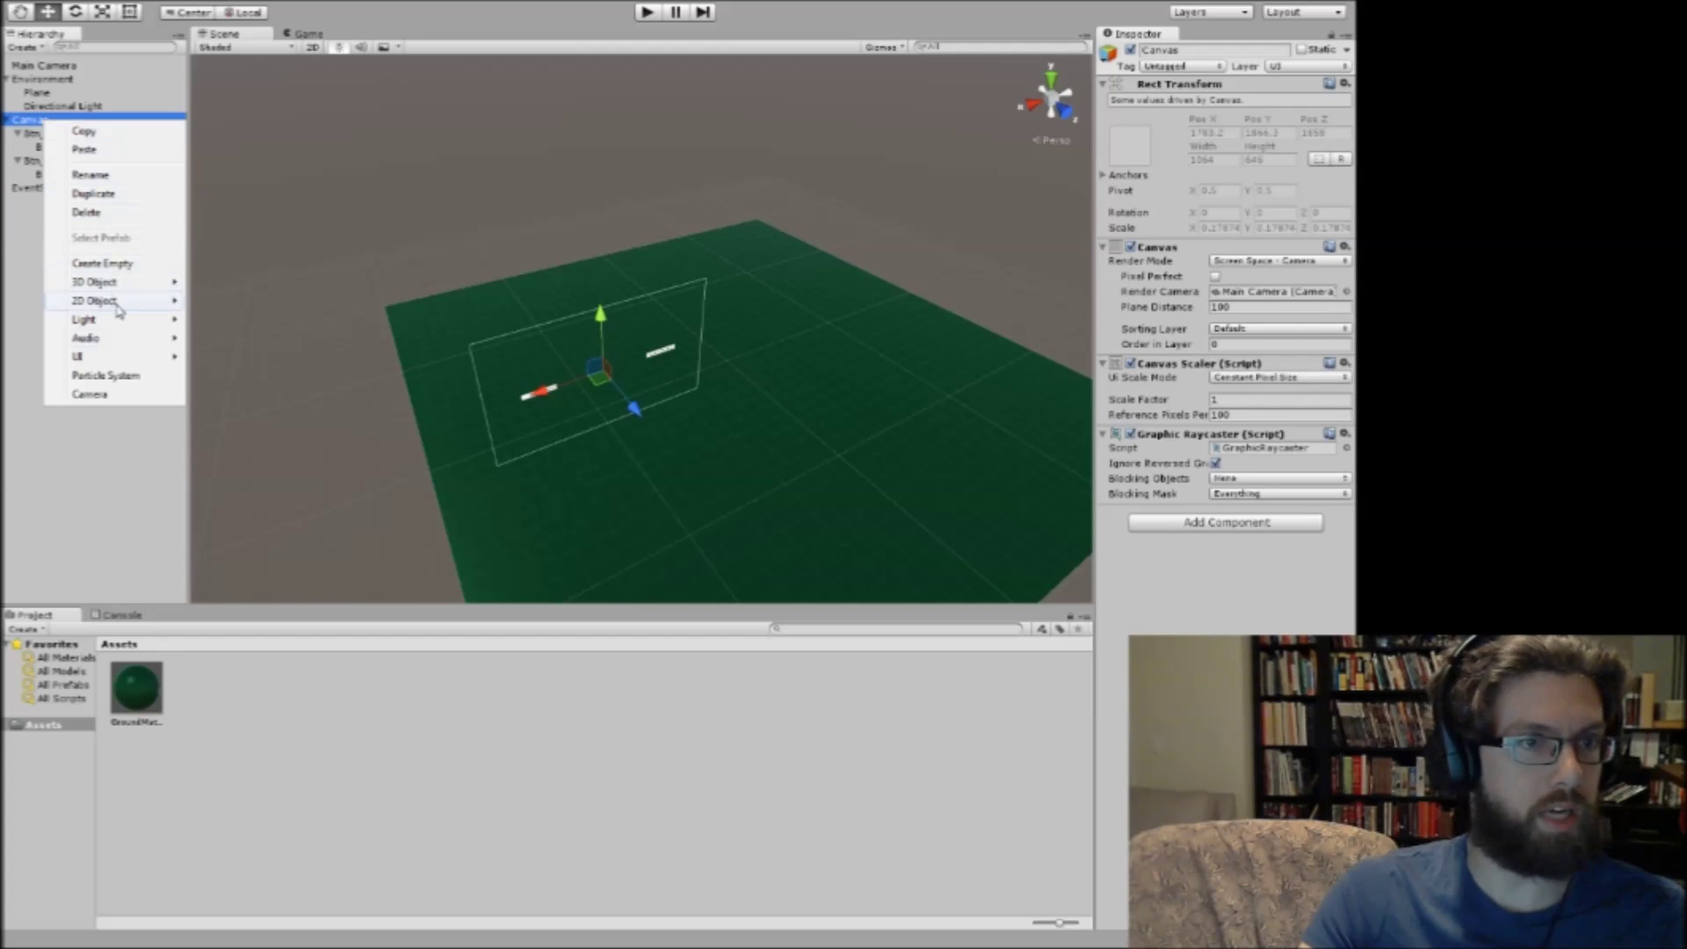
{"action": "mouse_move", "coordinate": [141, 356]}
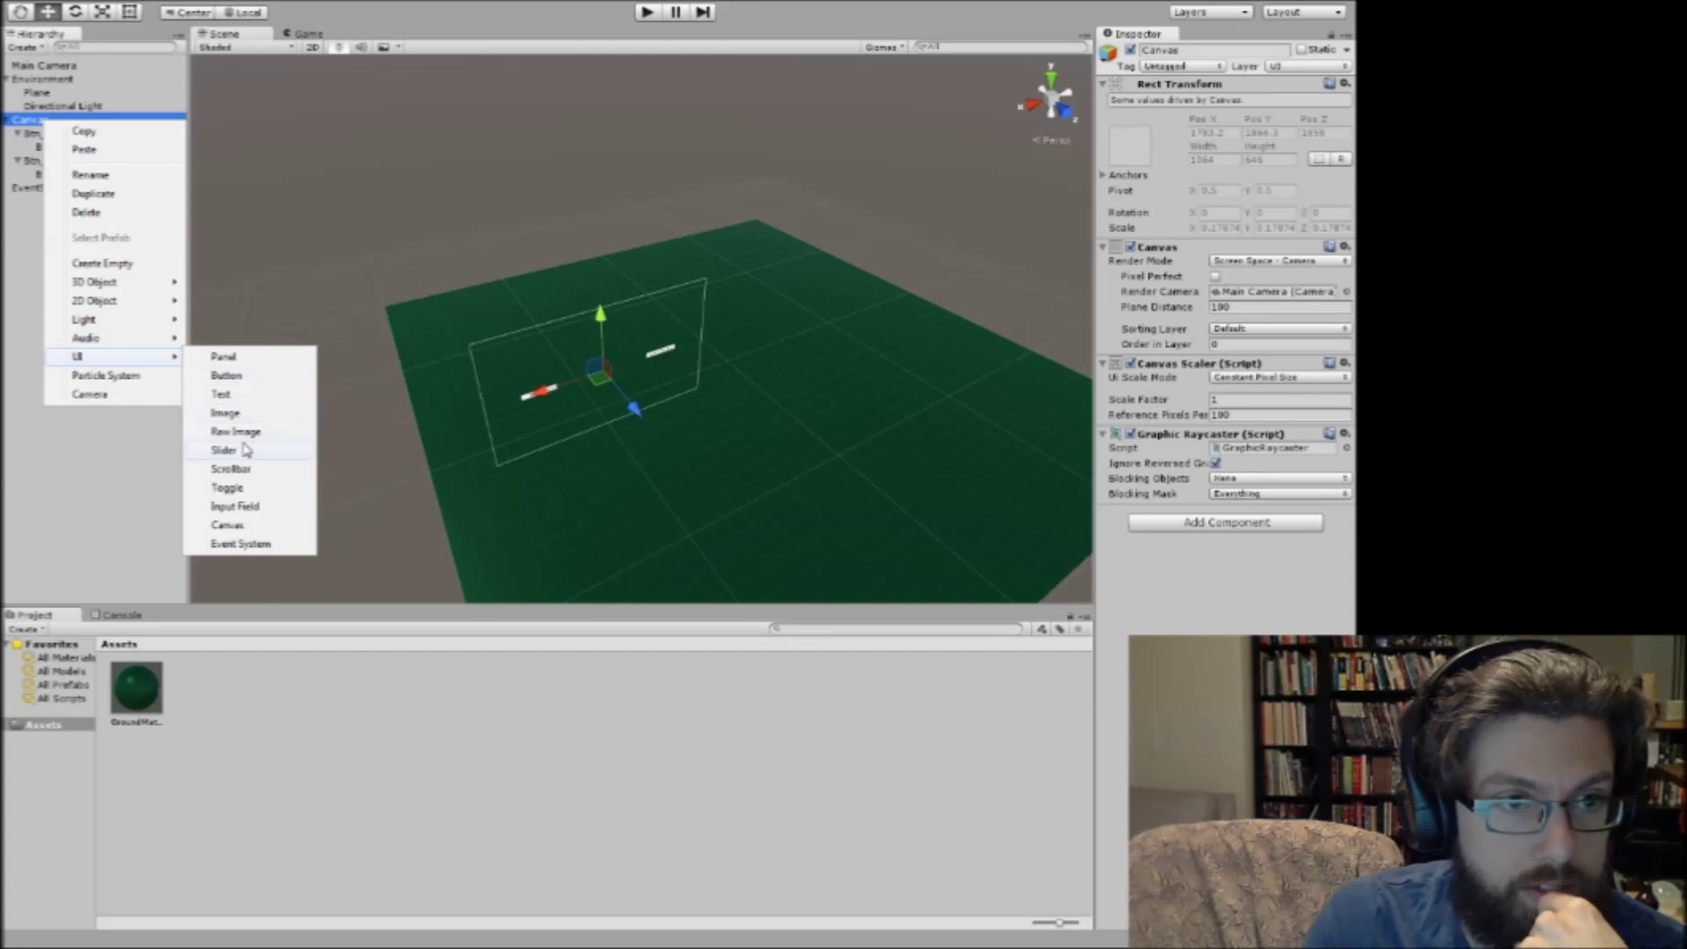
{"action": "left_click", "coordinate": [221, 394]}
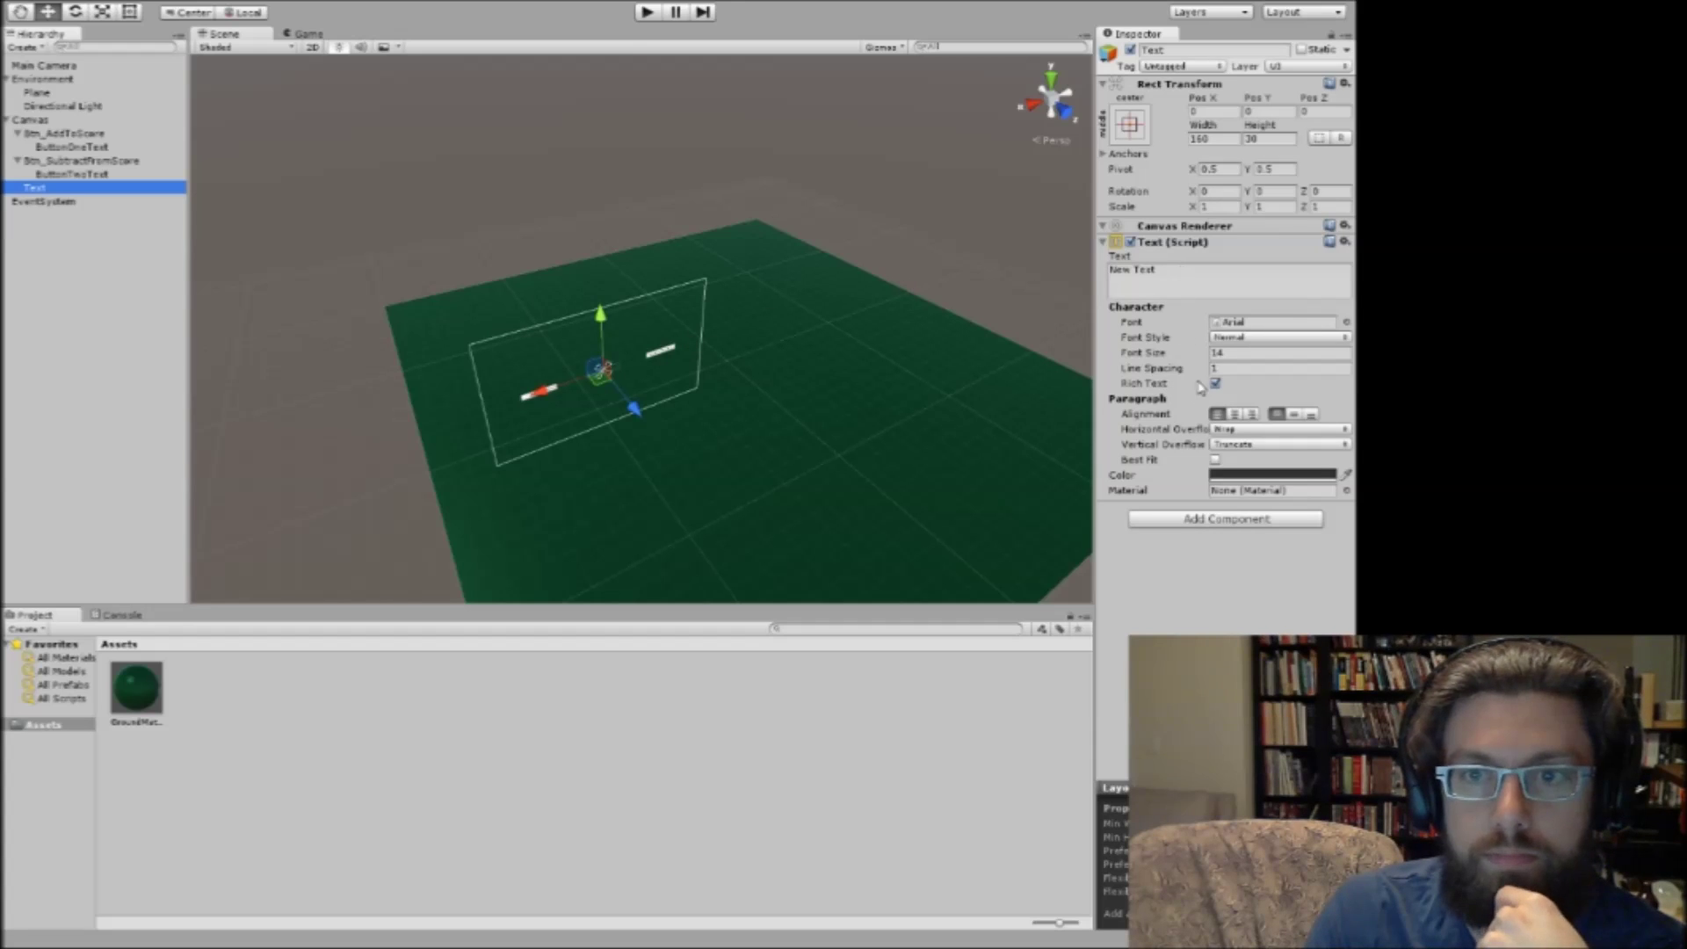
{"action": "left_click", "coordinate": [1186, 277]}
{"action": "type", "text": "Core"}
{"action": "key", "text": "BackSpace"}
{"action": "key", "text": "BackSpace"}
{"action": "key", "text": "BackSpace"}
{"action": "key", "text": "BackSpace"}
{"action": "type", "text": "Score"}
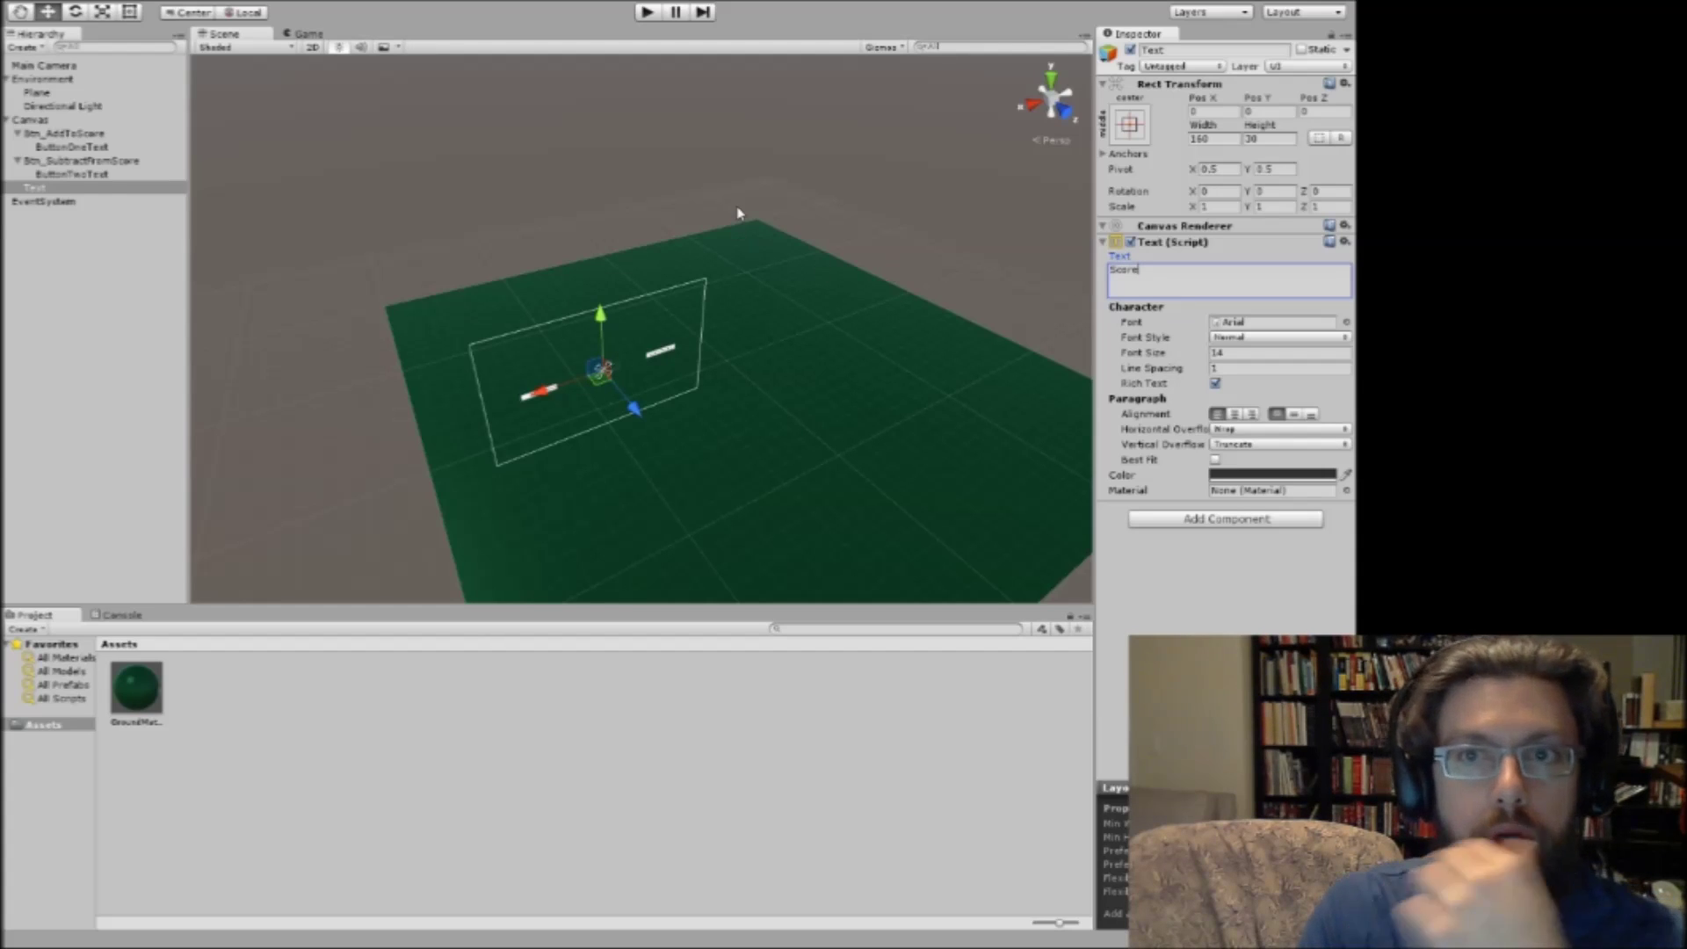
Place the Score text at Pos Y 300, testing it in a game run, and centre its alignment horizontally.
{"action": "left_click", "coordinate": [1262, 112]}
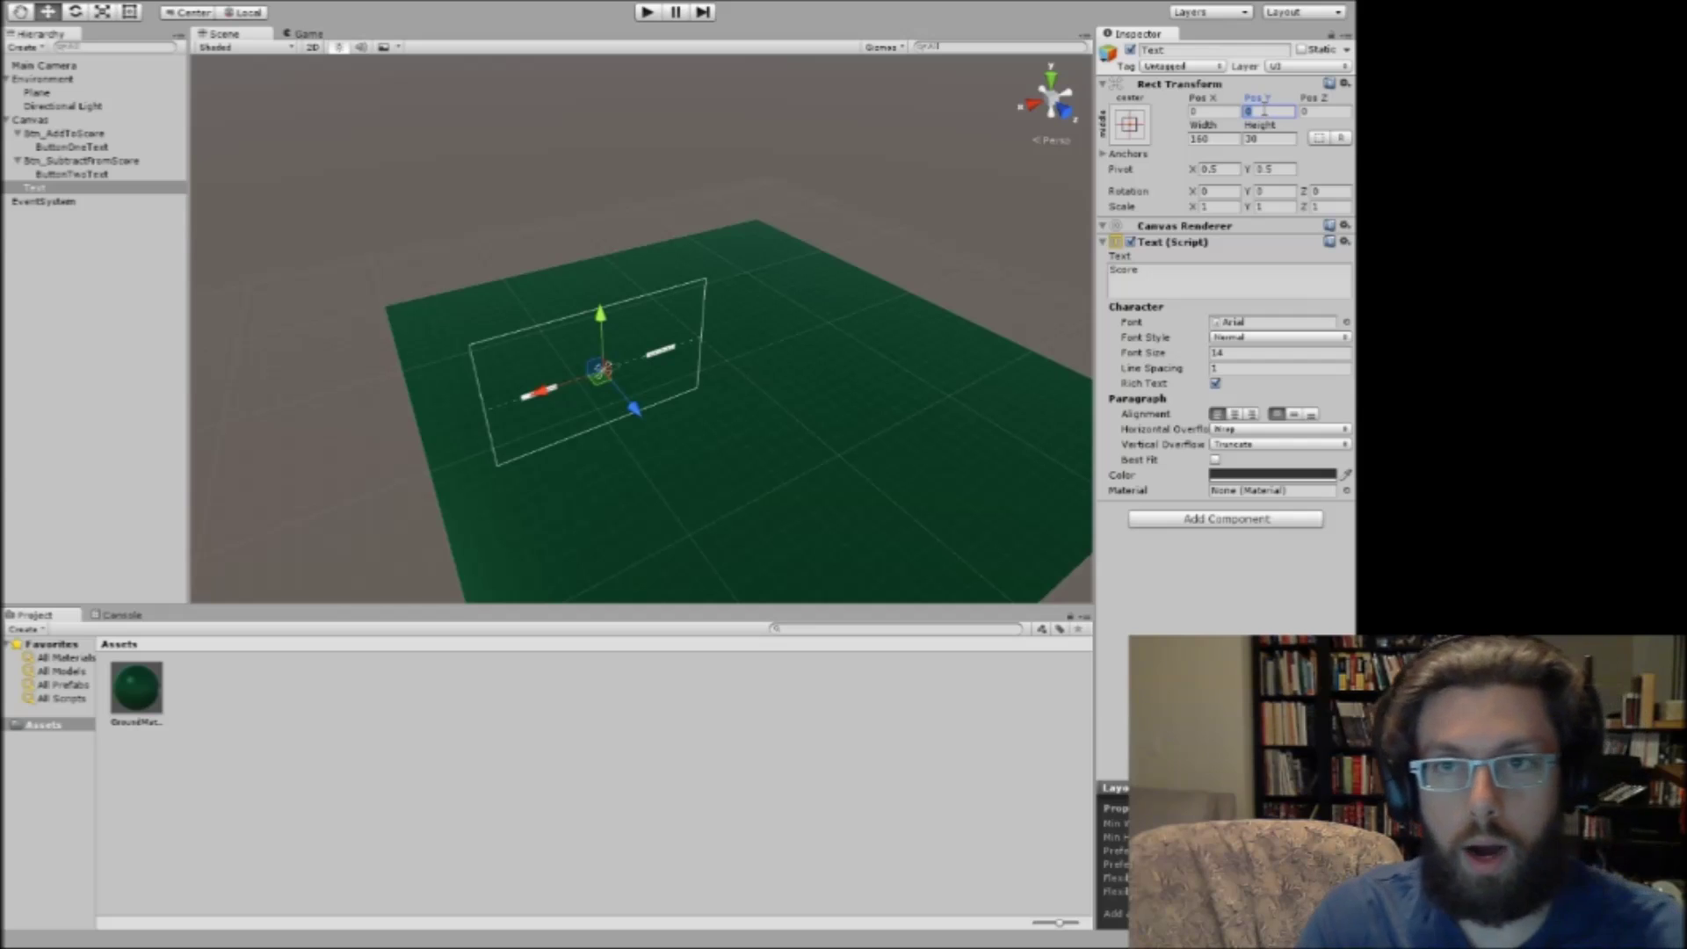
{"action": "type", "text": "300"}
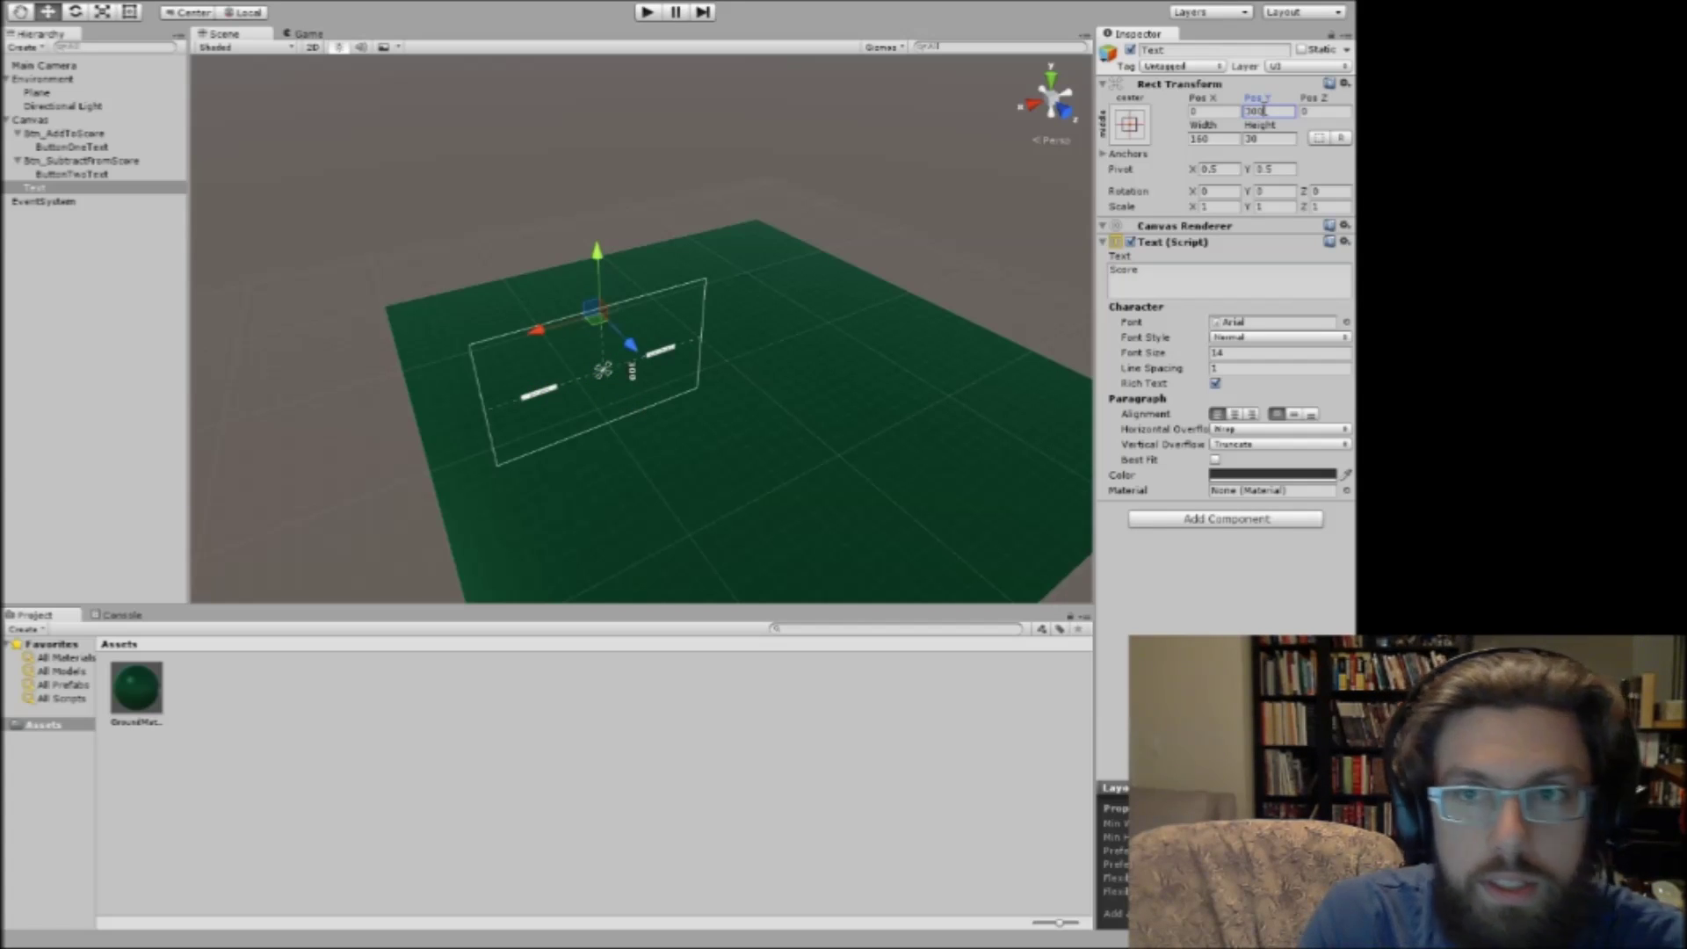
{"action": "left_click", "coordinate": [650, 11]}
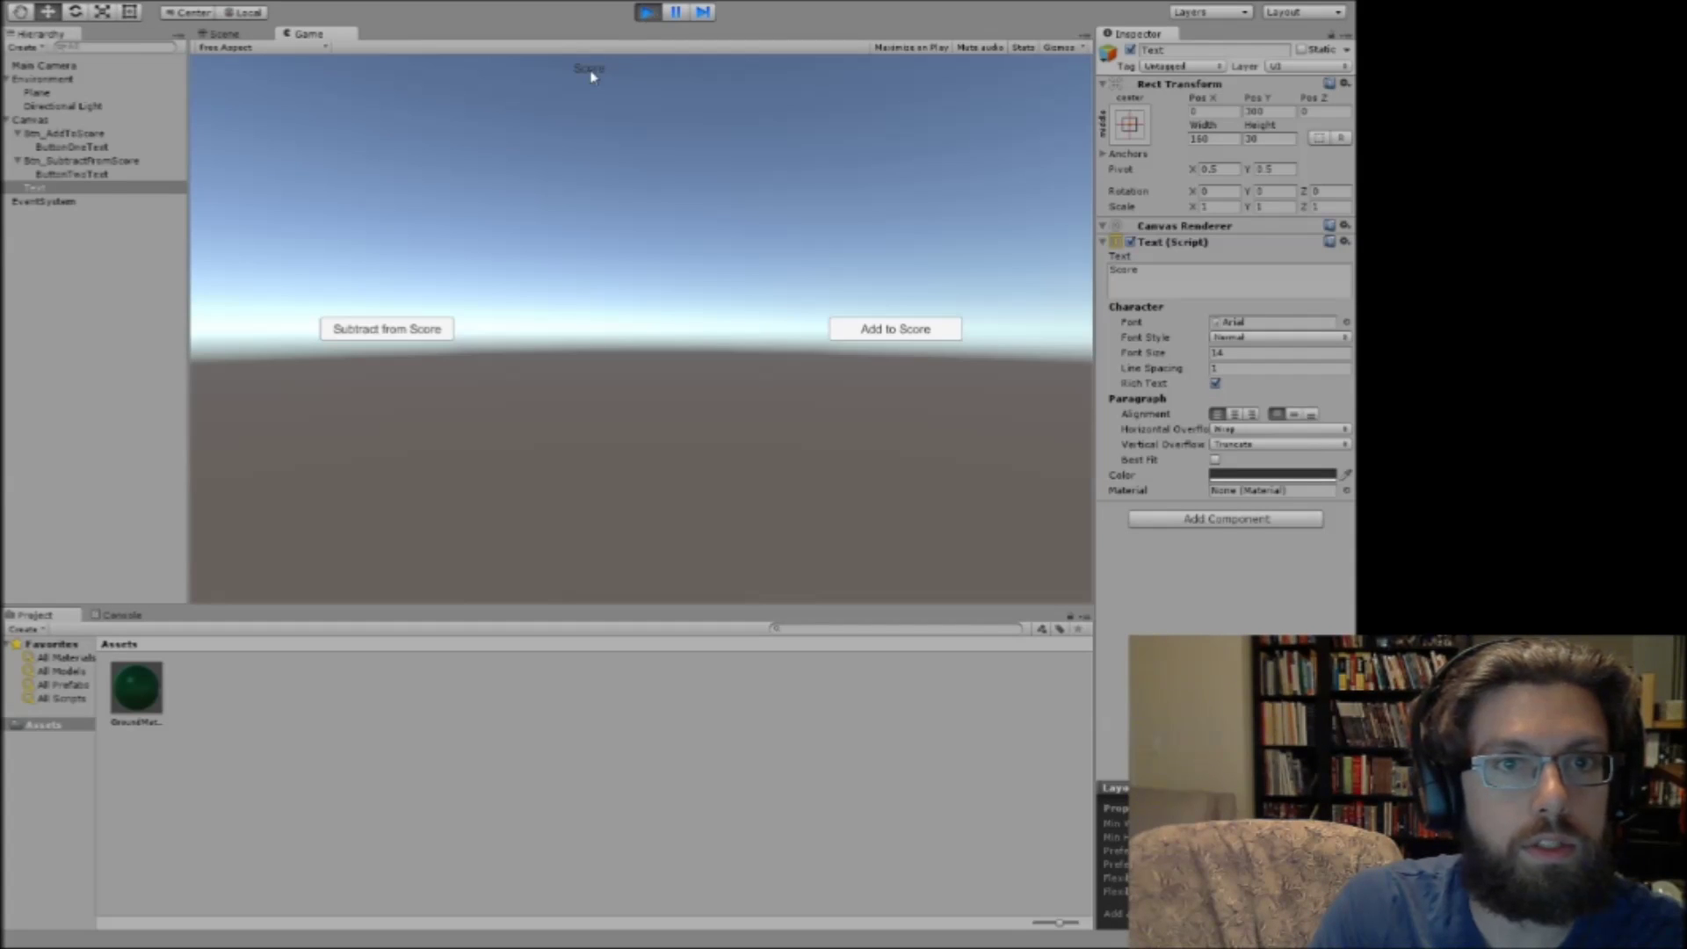
{"action": "left_click", "coordinate": [648, 12]}
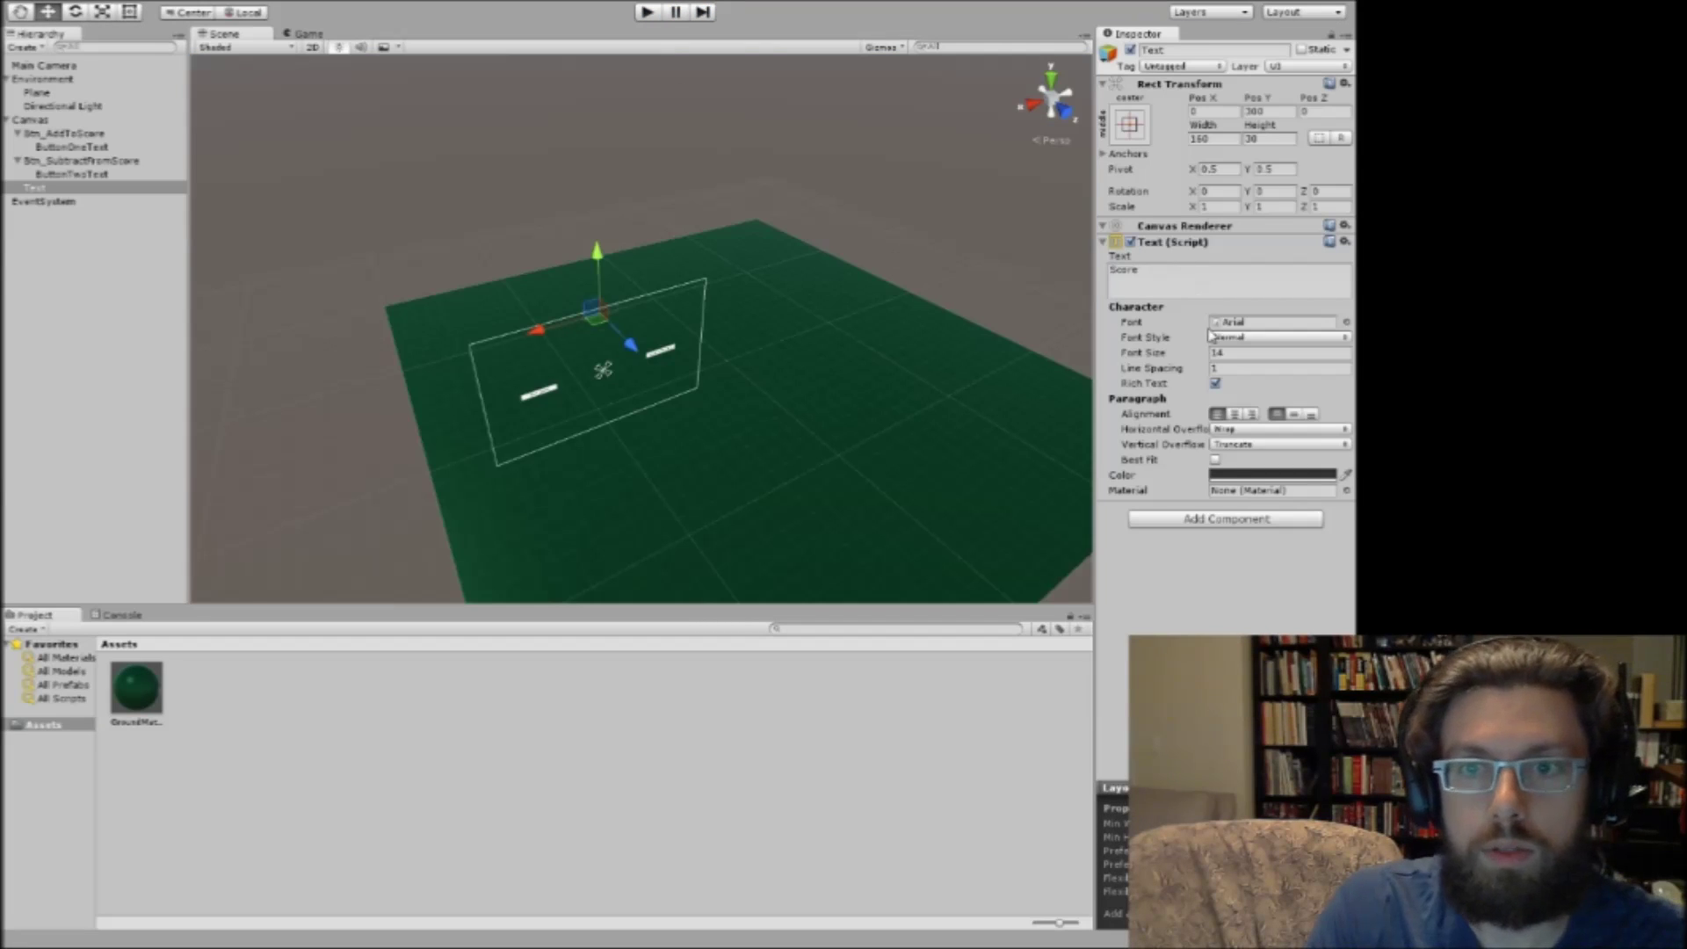
{"action": "left_click", "coordinate": [1234, 413]}
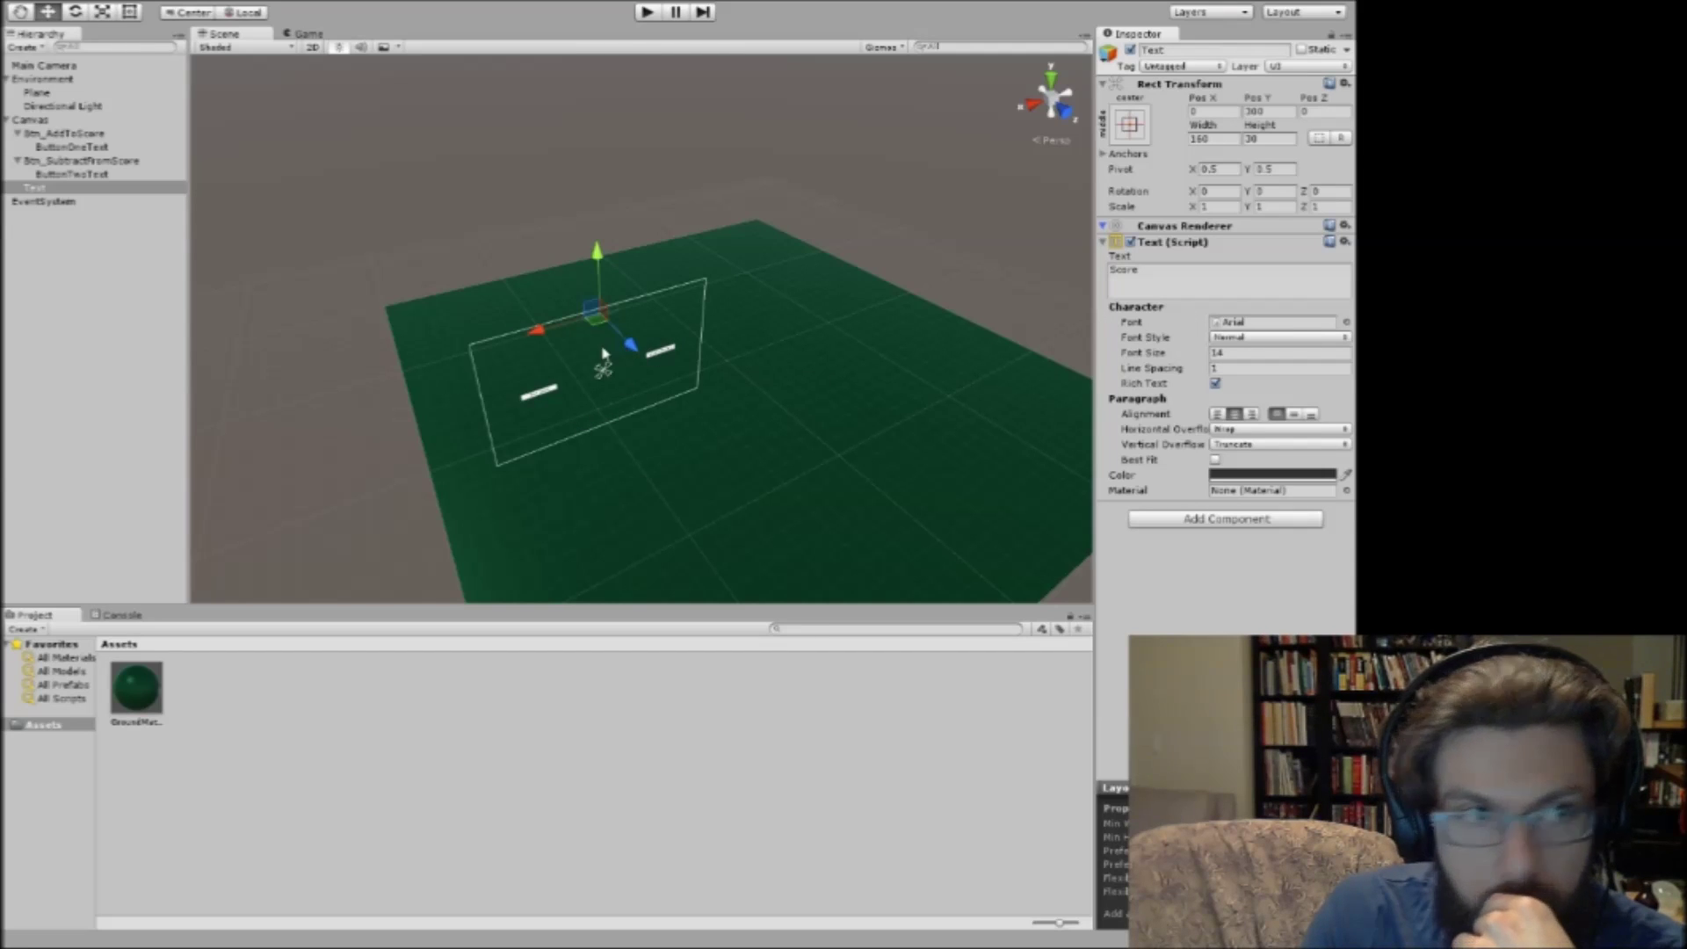
Add a UI Panel to the Canvas.
{"action": "left_click", "coordinate": [32, 120]}
{"action": "right_click", "coordinate": [35, 121]}
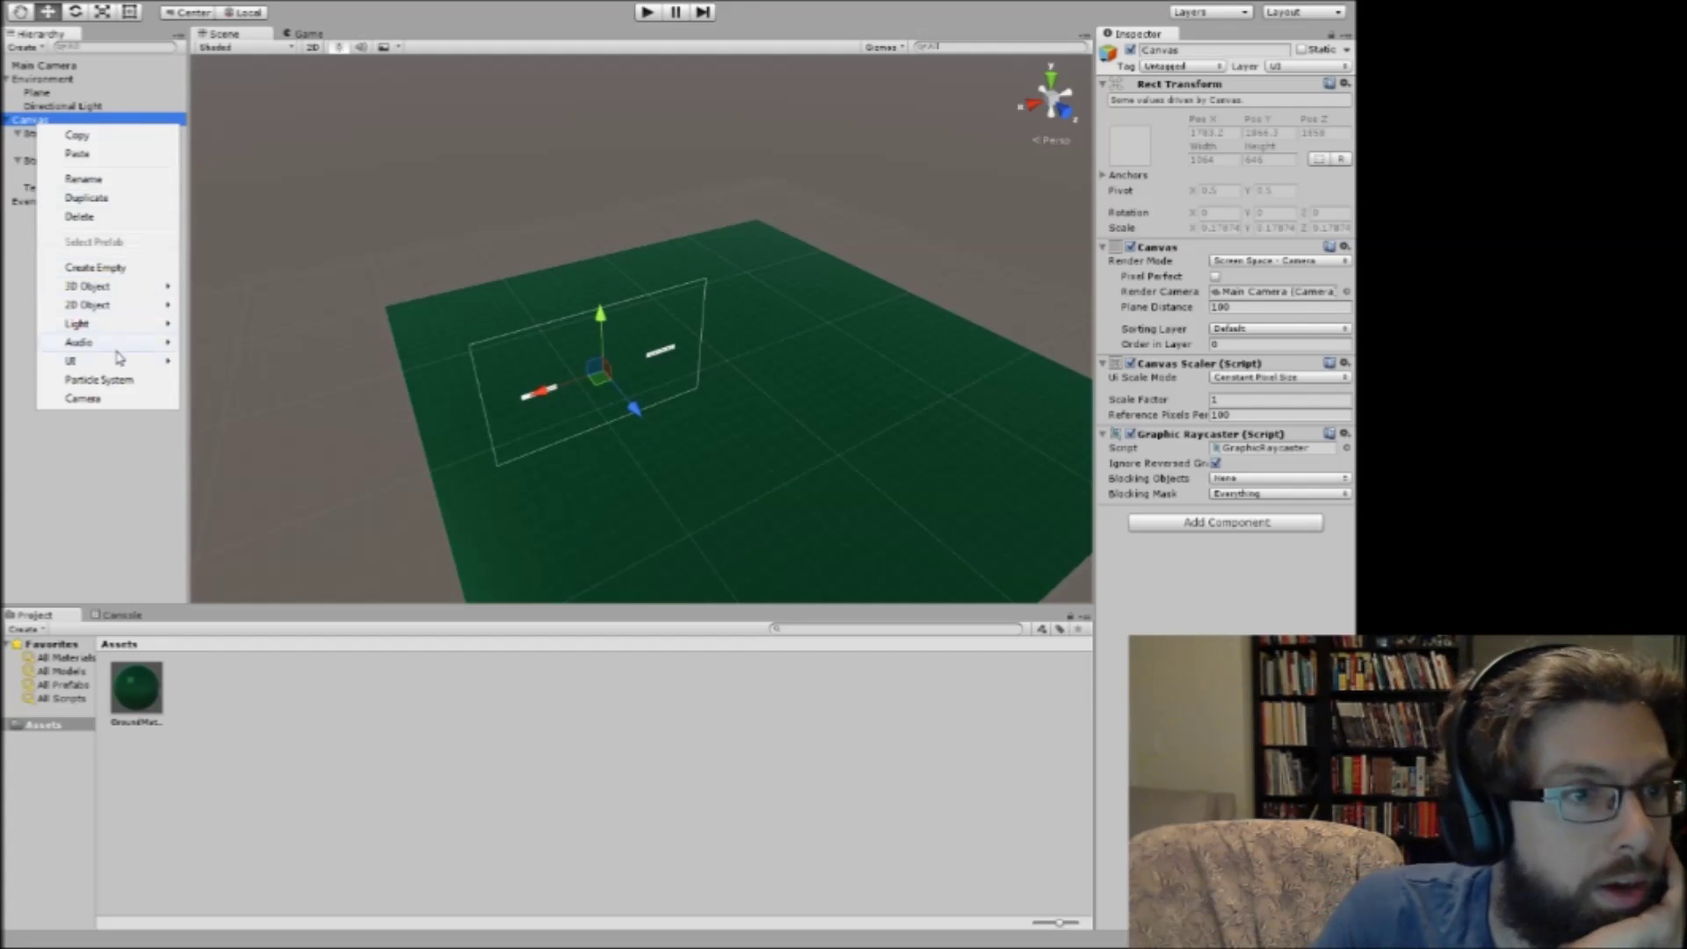
{"action": "mouse_move", "coordinate": [123, 362]}
{"action": "left_click", "coordinate": [275, 368]}
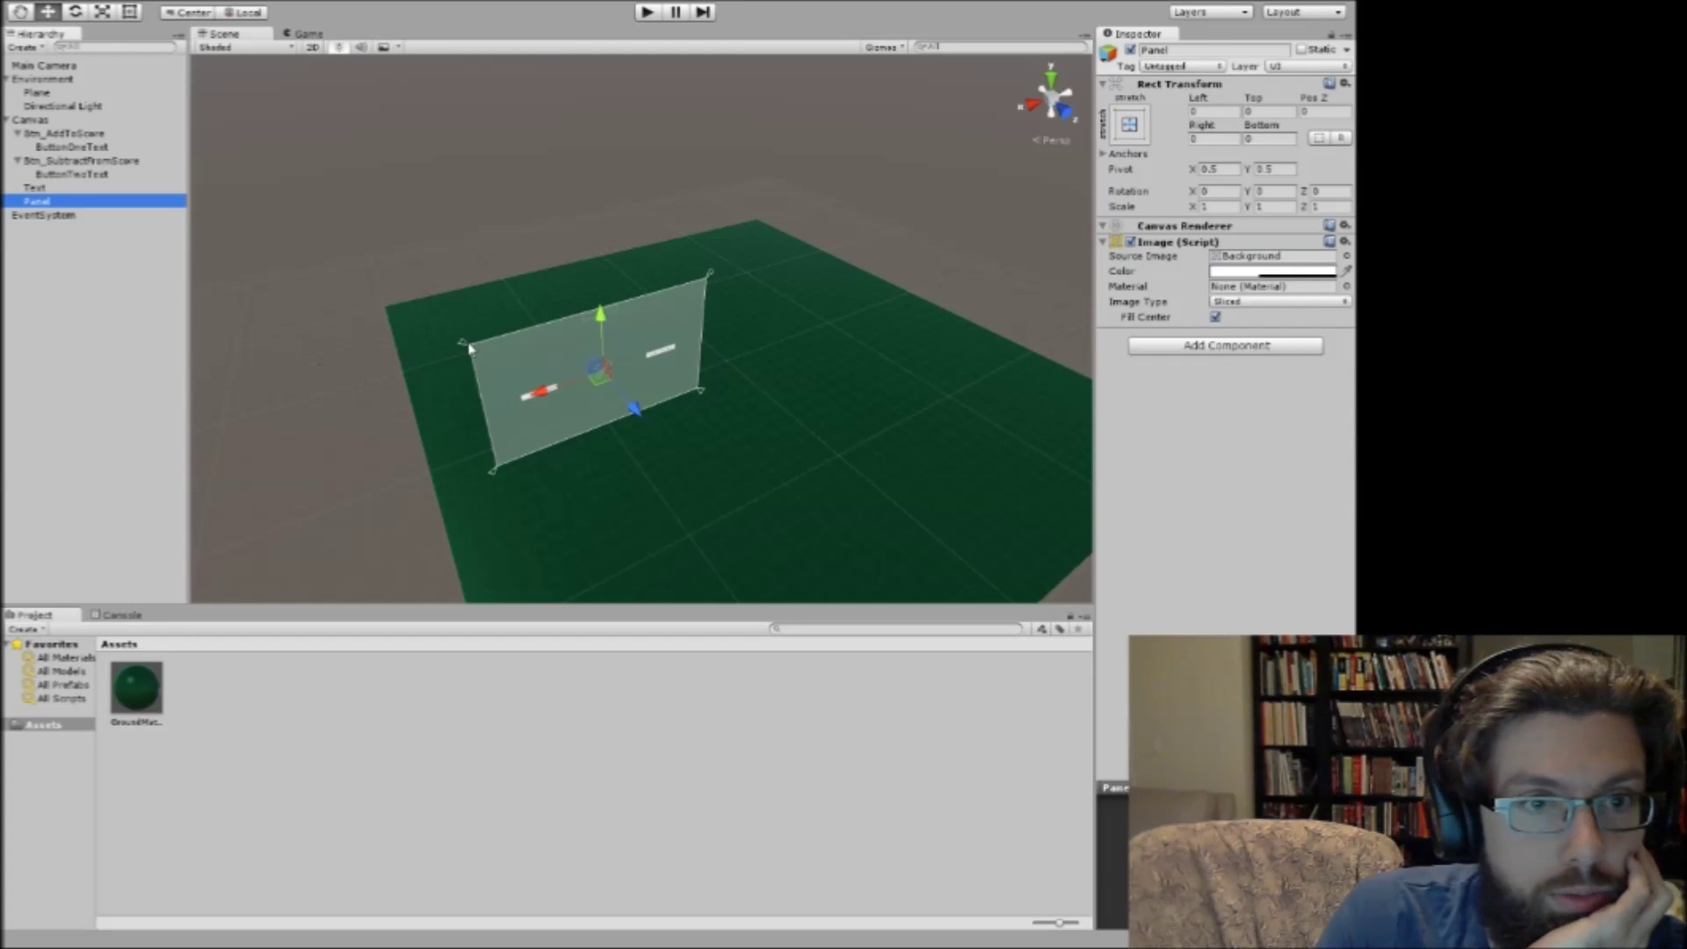
Try nudging the Panel upward and reset its Top and Bottom offsets to 0.
{"action": "mouse_move", "coordinate": [604, 338]}
{"action": "left_mouse_down"}
{"action": "mouse_move", "coordinate": [600, 272]}
{"action": "mouse_move", "coordinate": [612, 328]}
{"action": "left_mouse_up"}
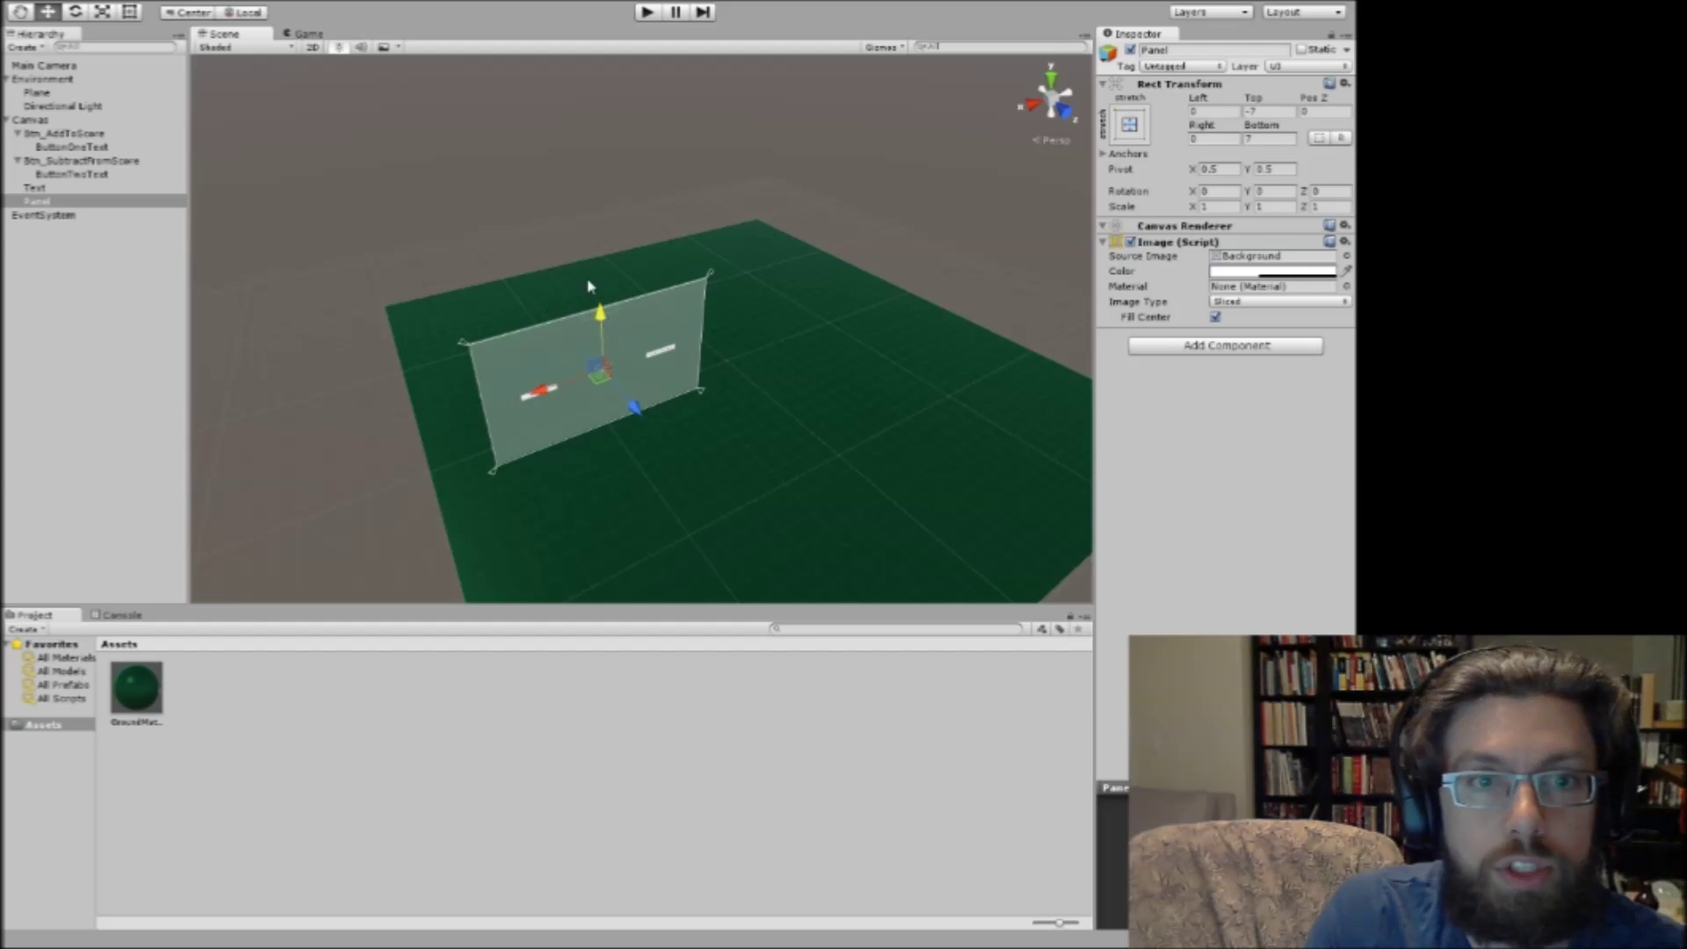
{"action": "left_click", "coordinate": [1265, 111]}
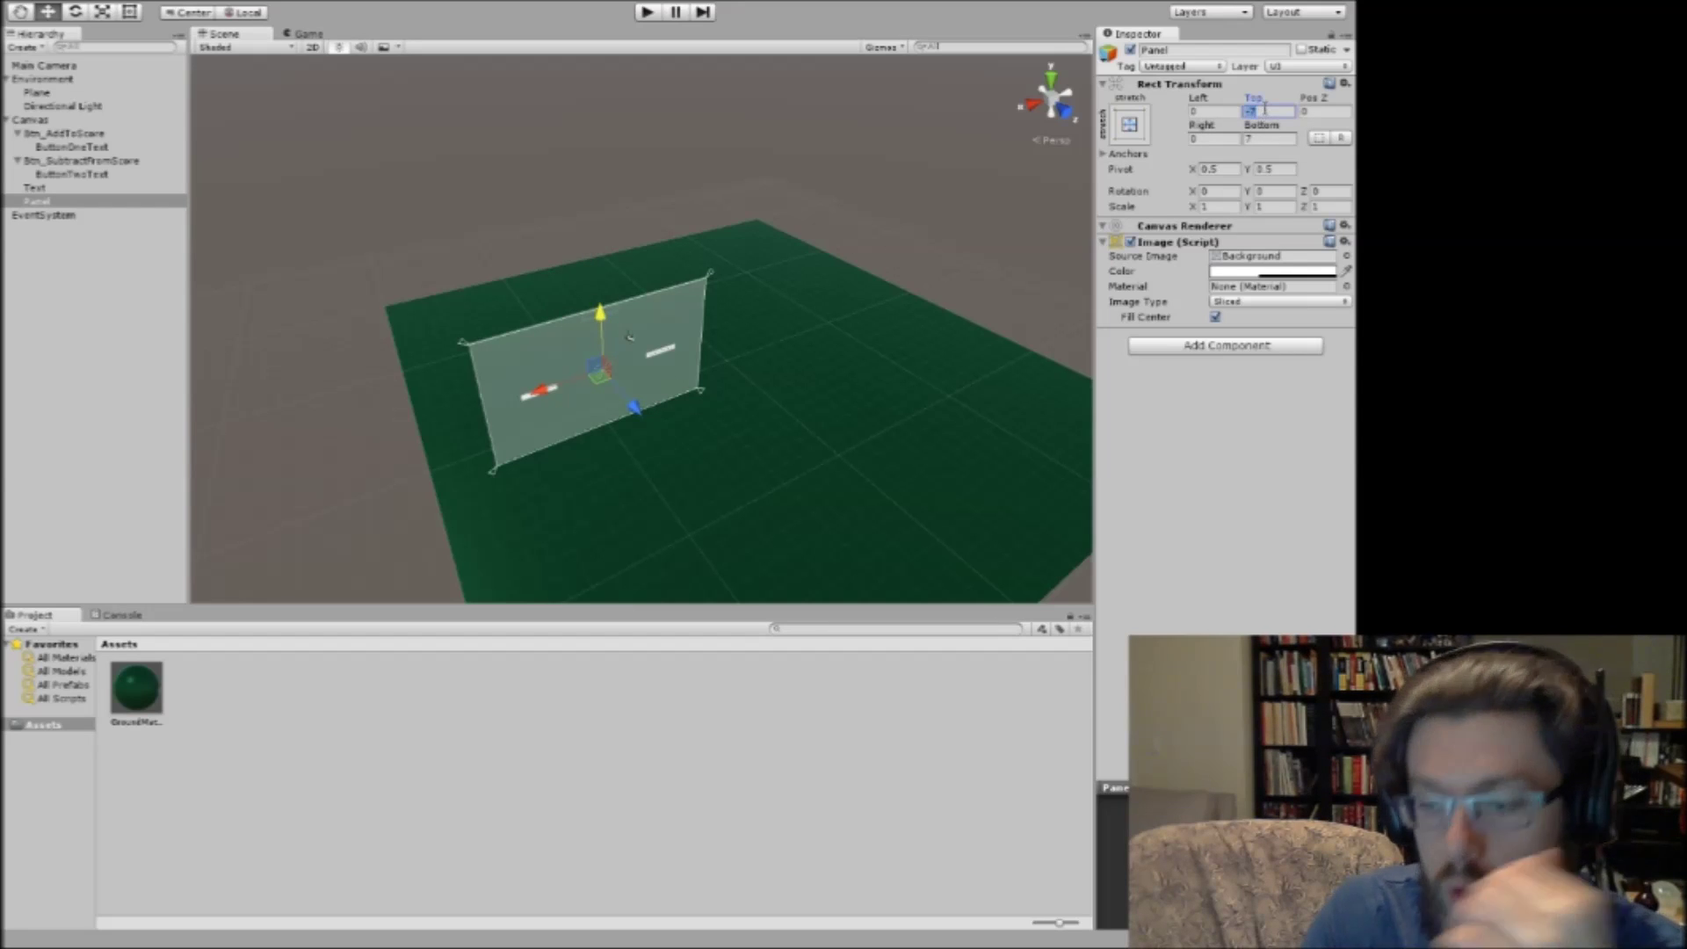
{"action": "type", "text": "0"}
{"action": "key", "text": "Tab"}
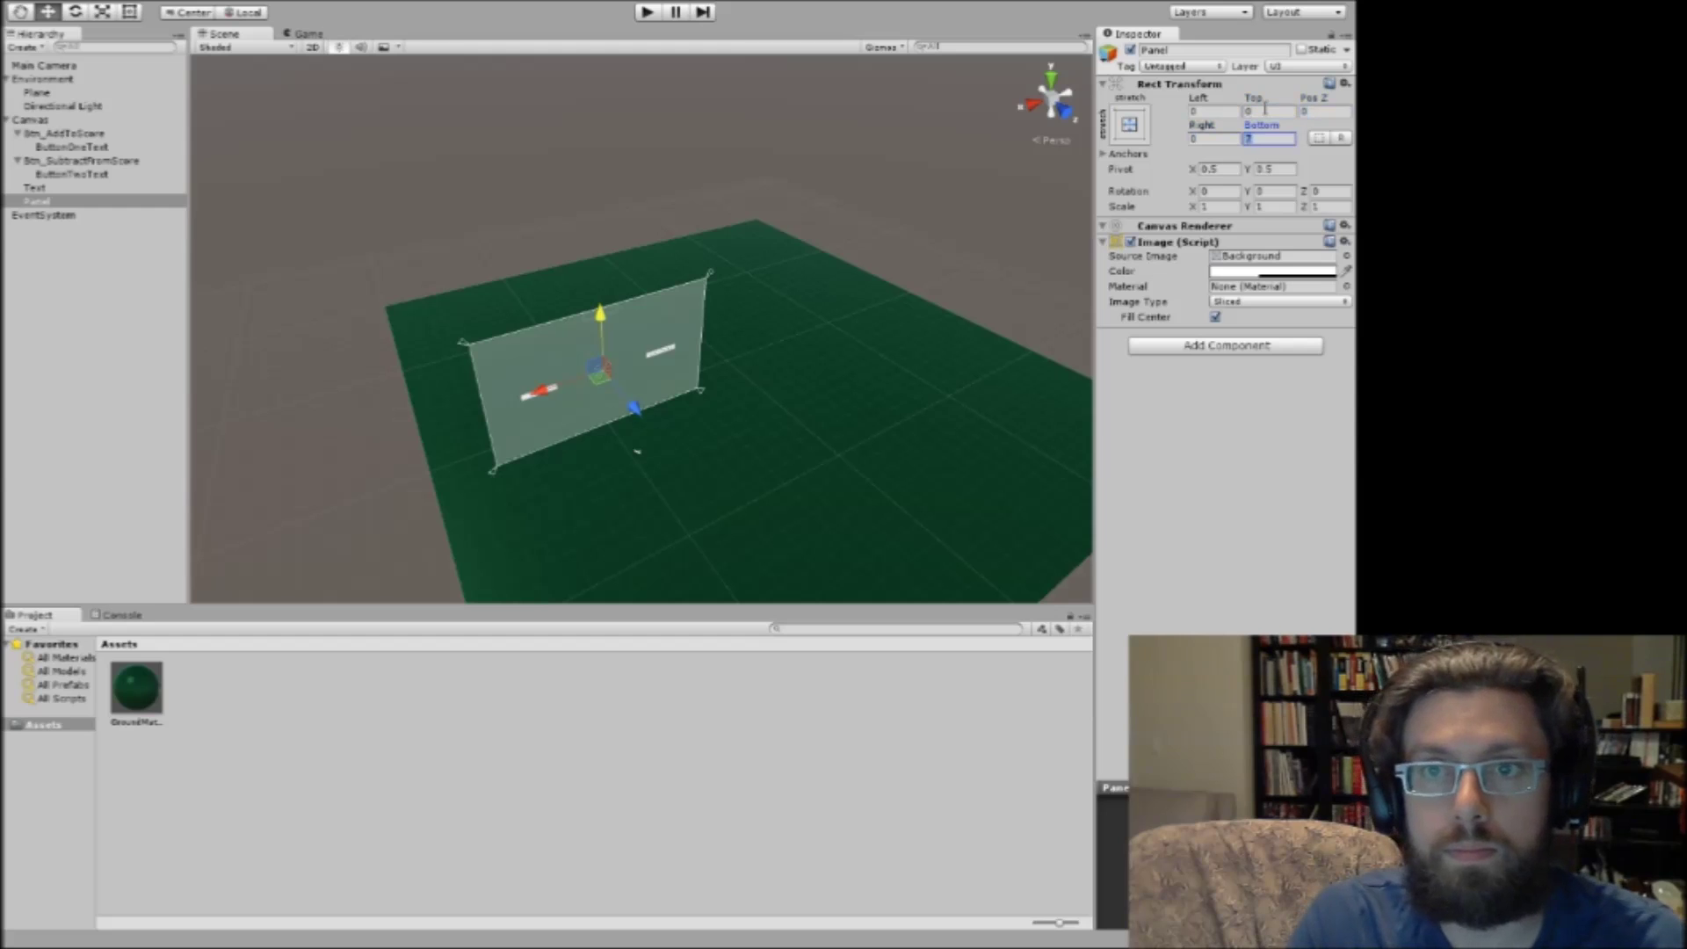
{"action": "type", "text": "0"}
{"action": "key", "text": "Tab"}
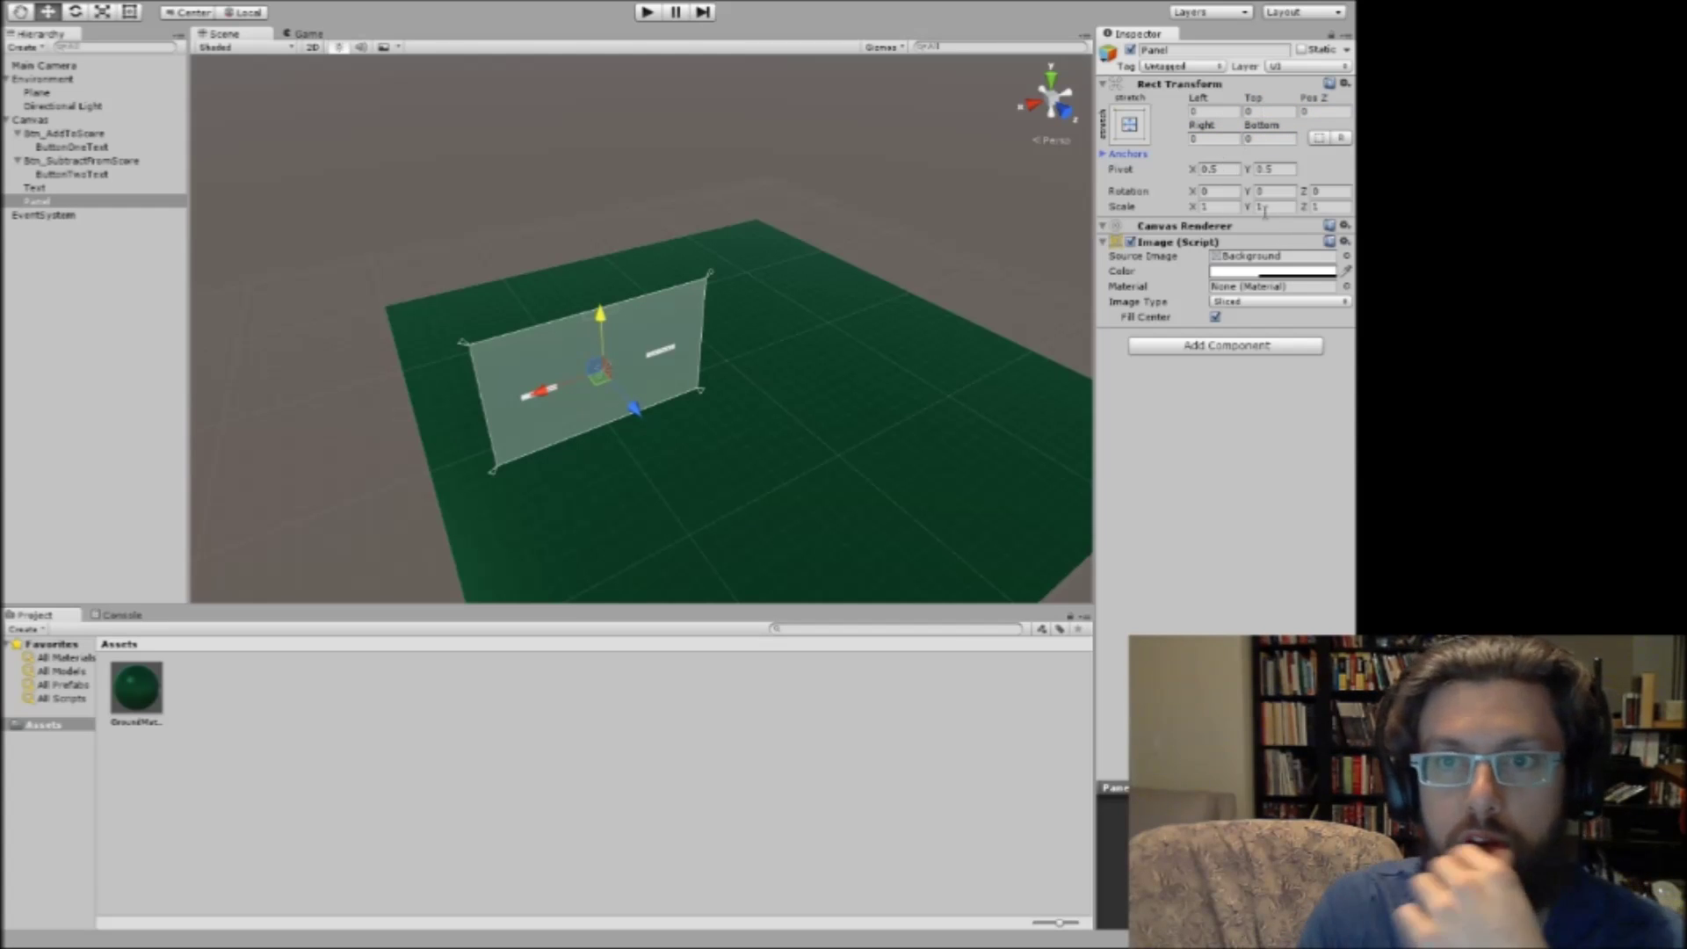
Shrink the Panel by setting its scale to X 0.08 and Y 0.03.
{"action": "left_click", "coordinate": [37, 121]}
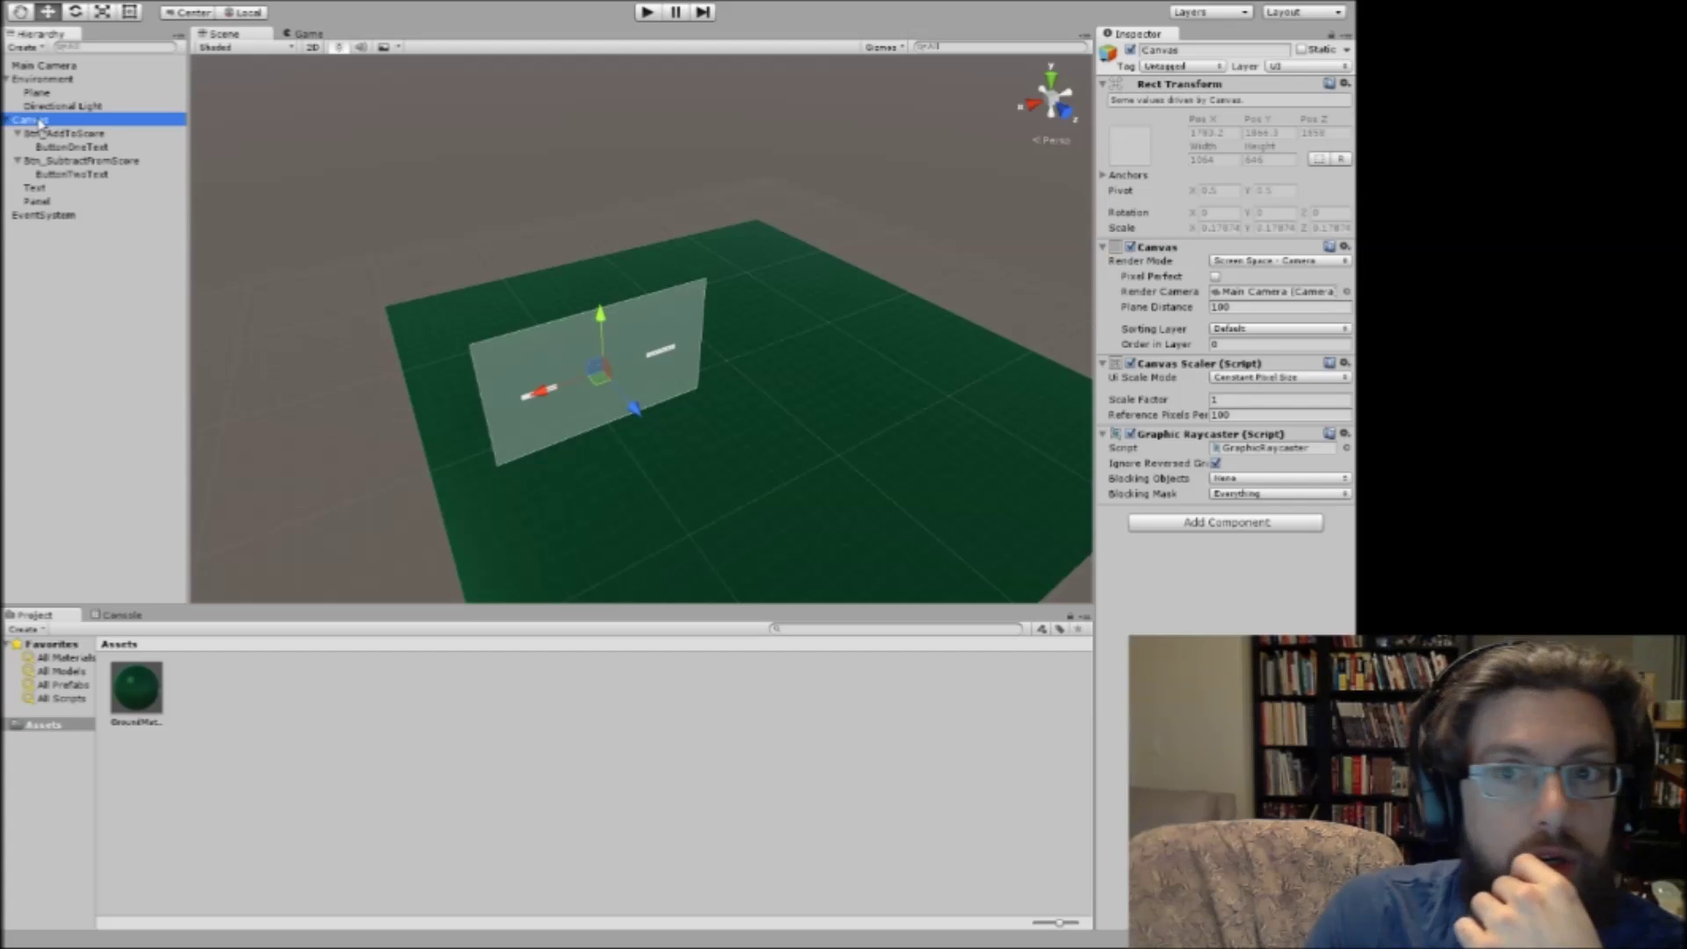
{"action": "left_click", "coordinate": [41, 202]}
{"action": "left_click", "coordinate": [1217, 208]}
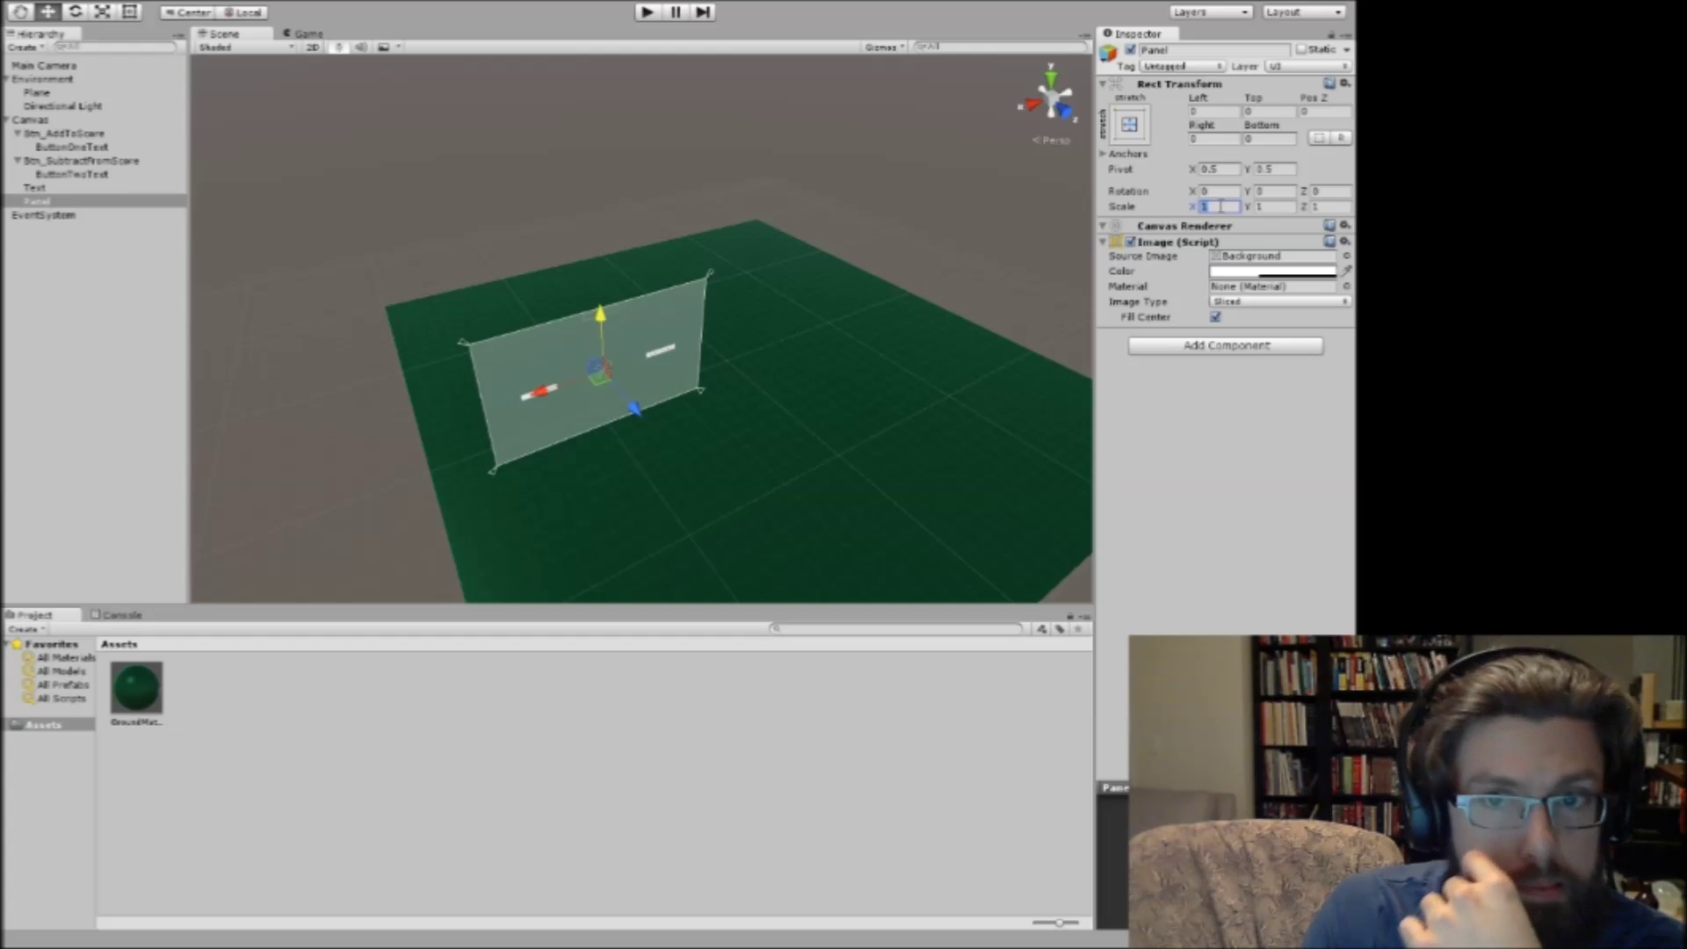
{"action": "type", "text": "0.02"}
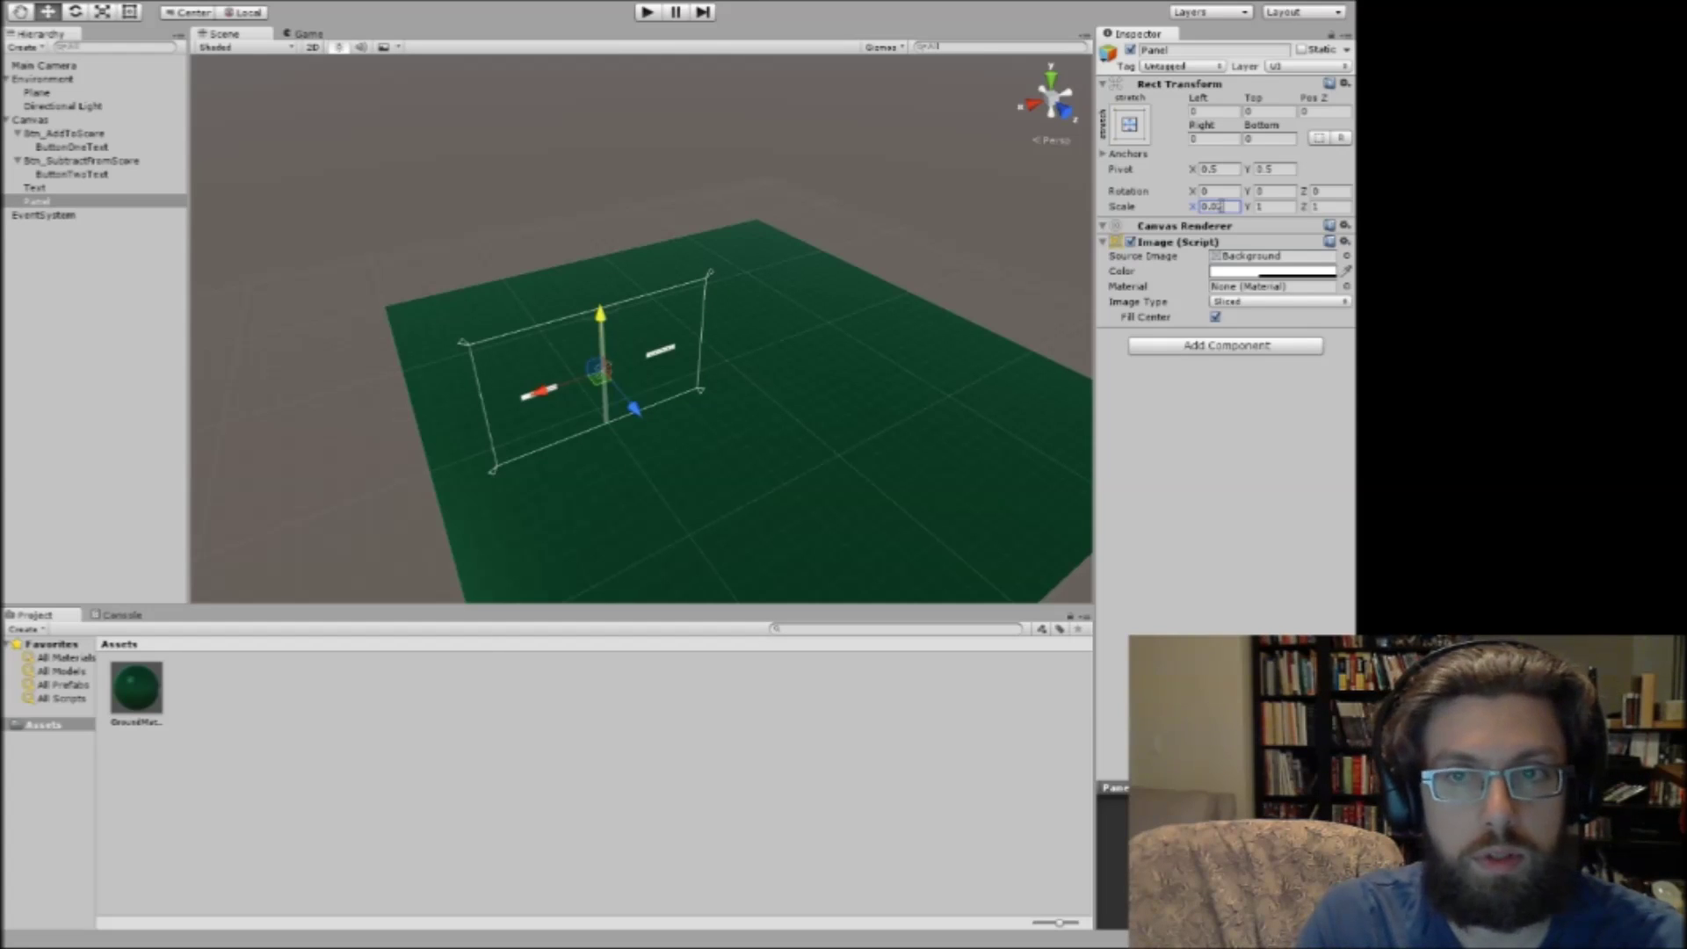
{"action": "key", "text": "BackSpace"}
{"action": "type", "text": "5"}
{"action": "key", "text": "Tab"}
{"action": "type", "text": "0"}
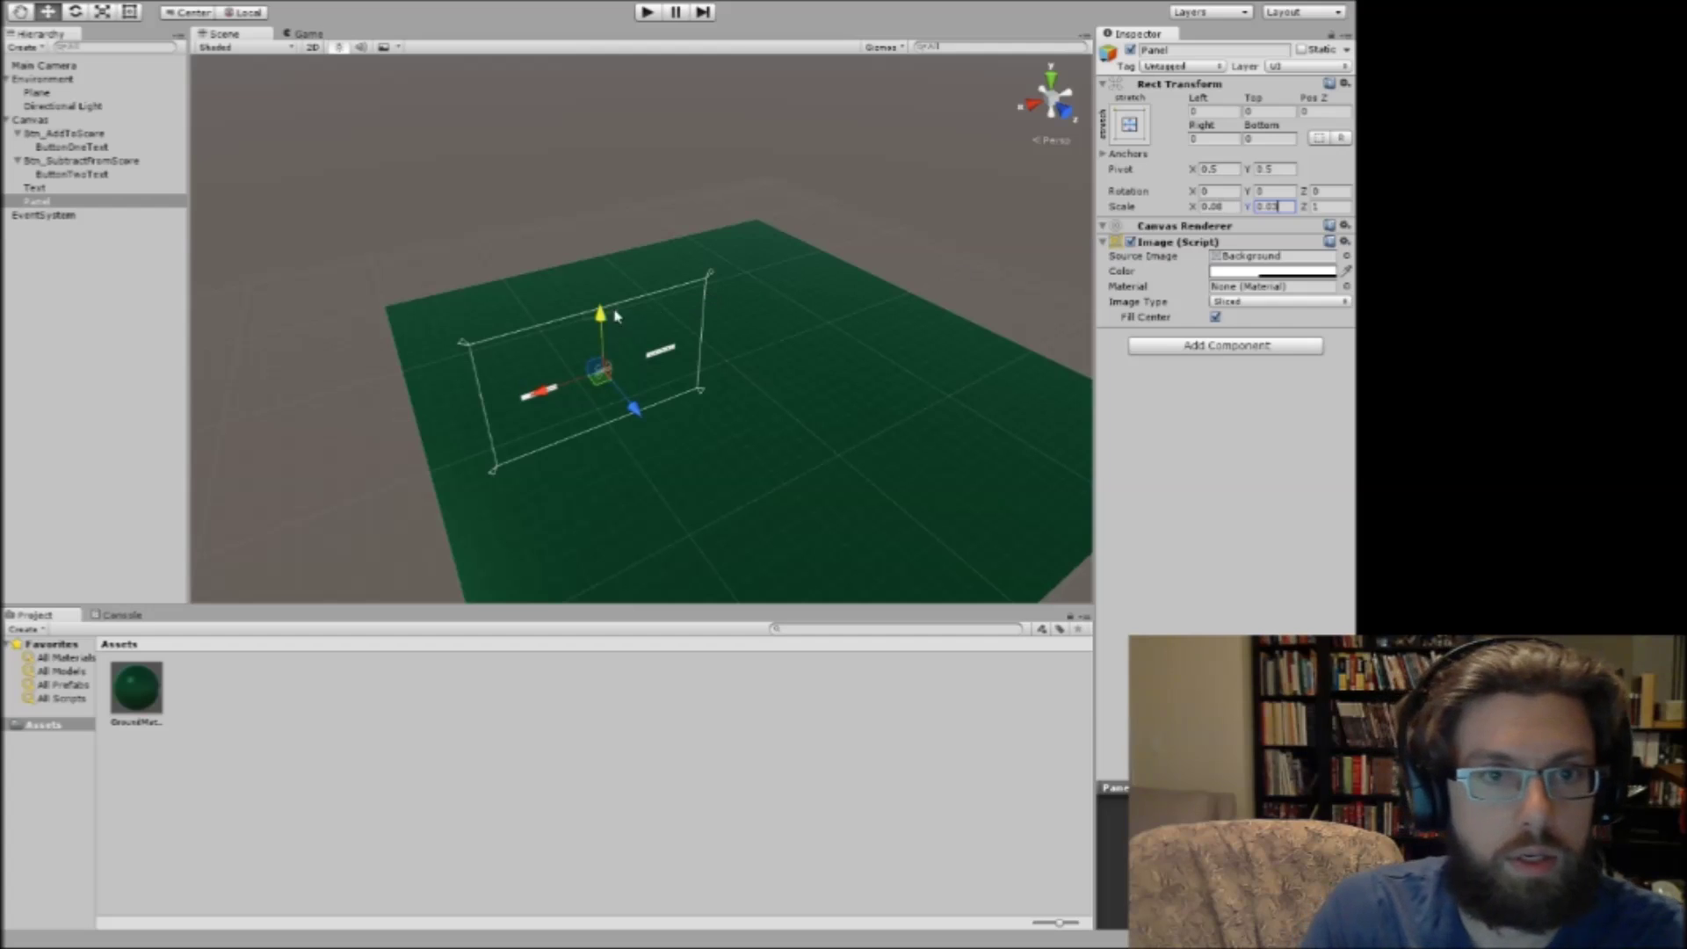
Try a Top offset of 300 for the Panel and clear it again.
{"action": "left_click", "coordinate": [1260, 110]}
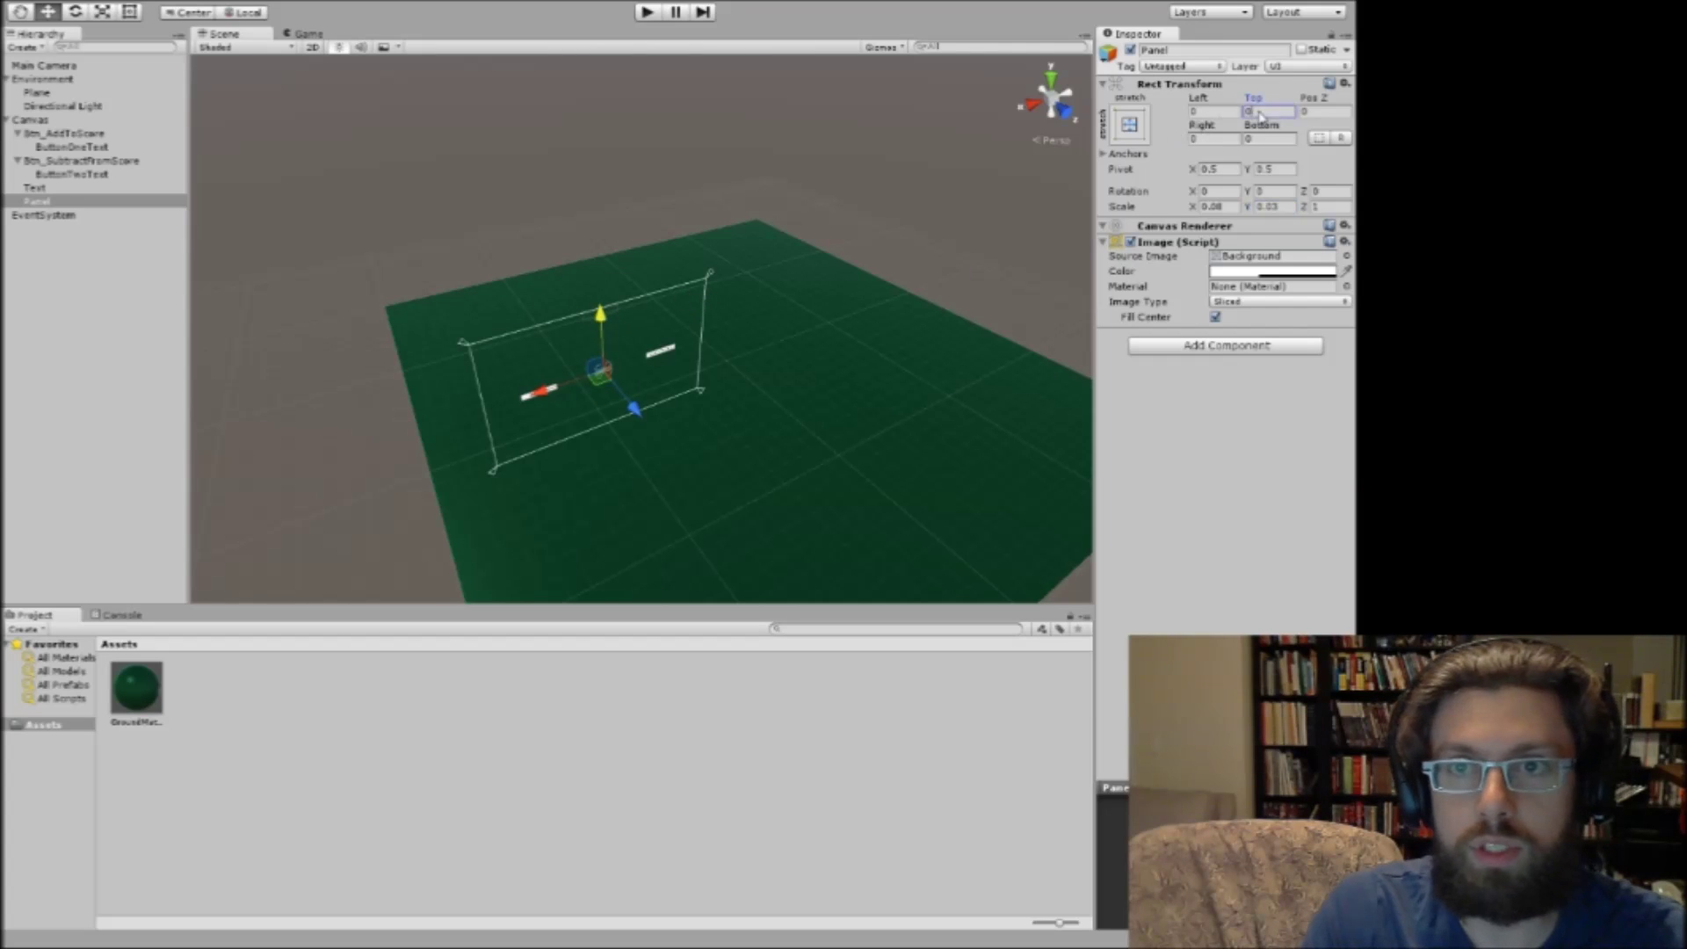
{"action": "left_click", "coordinate": [1221, 112]}
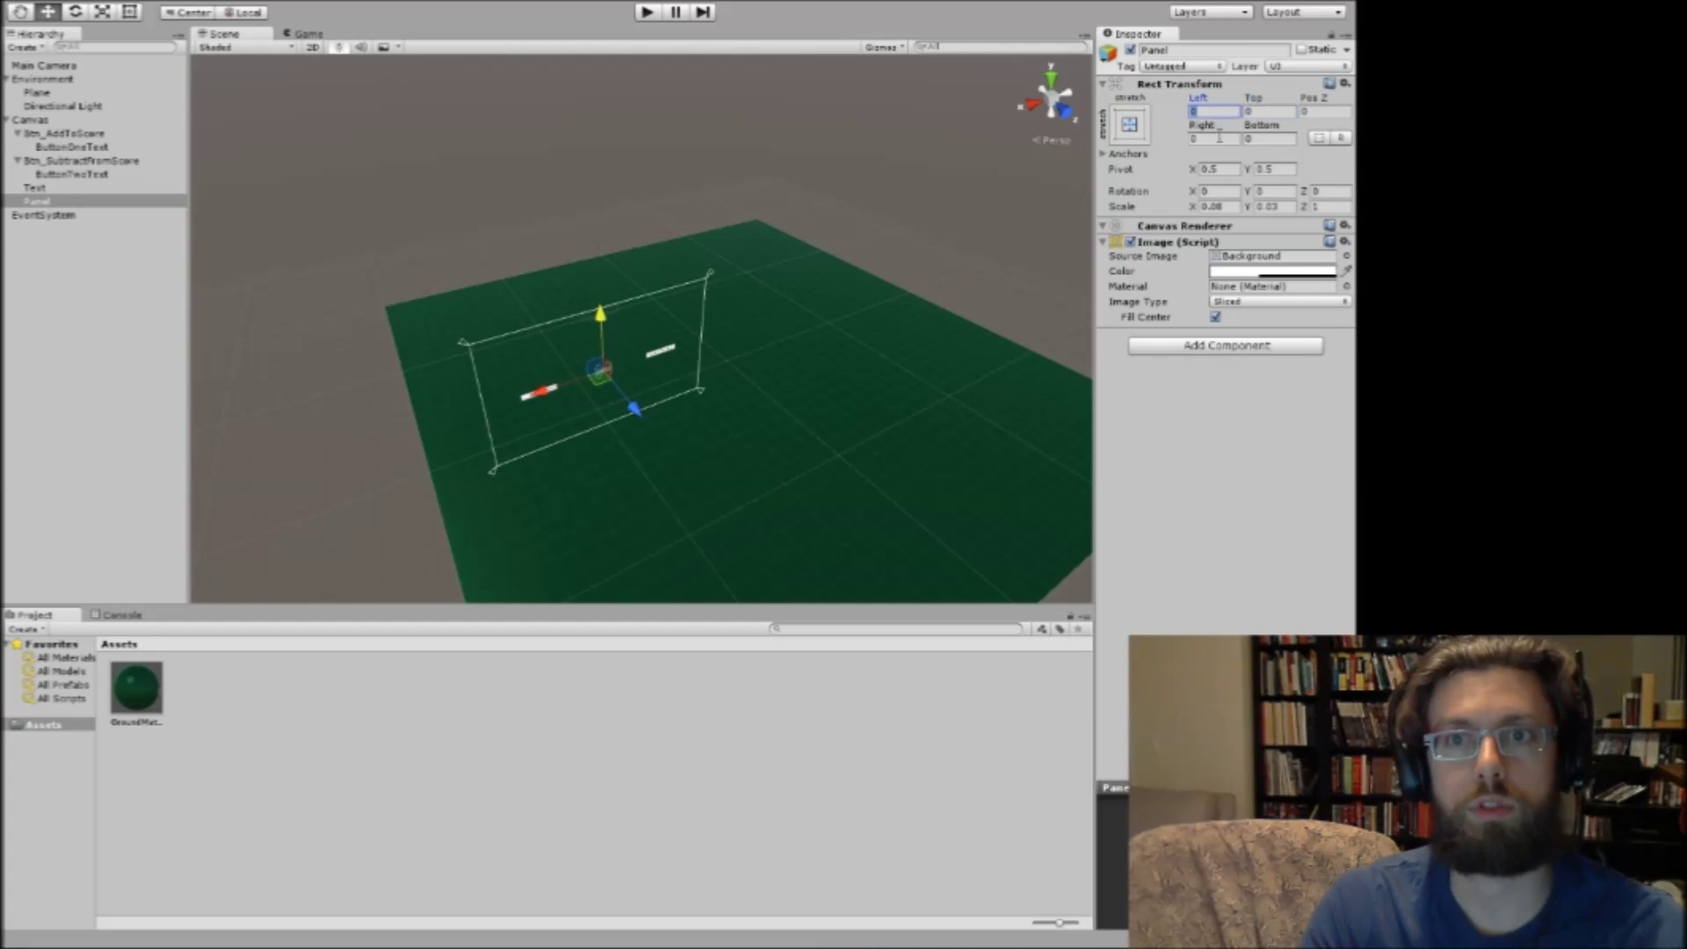
{"action": "left_click", "coordinate": [1220, 138]}
{"action": "left_click", "coordinate": [1263, 140]}
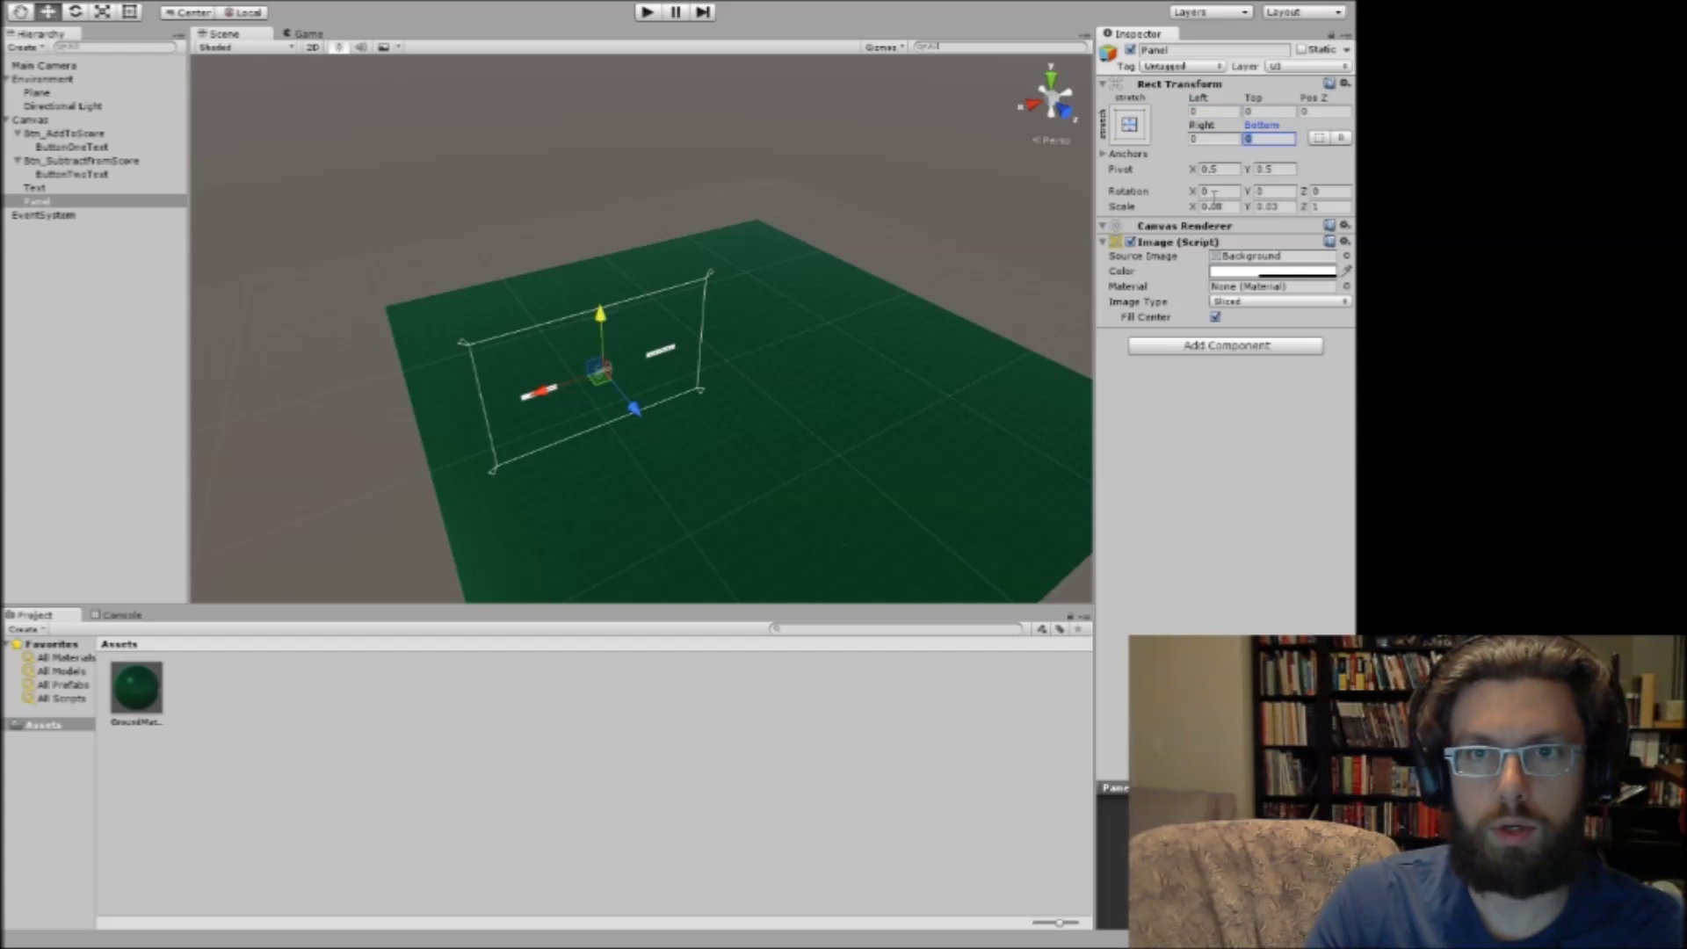
{"action": "left_click", "coordinate": [1262, 111]}
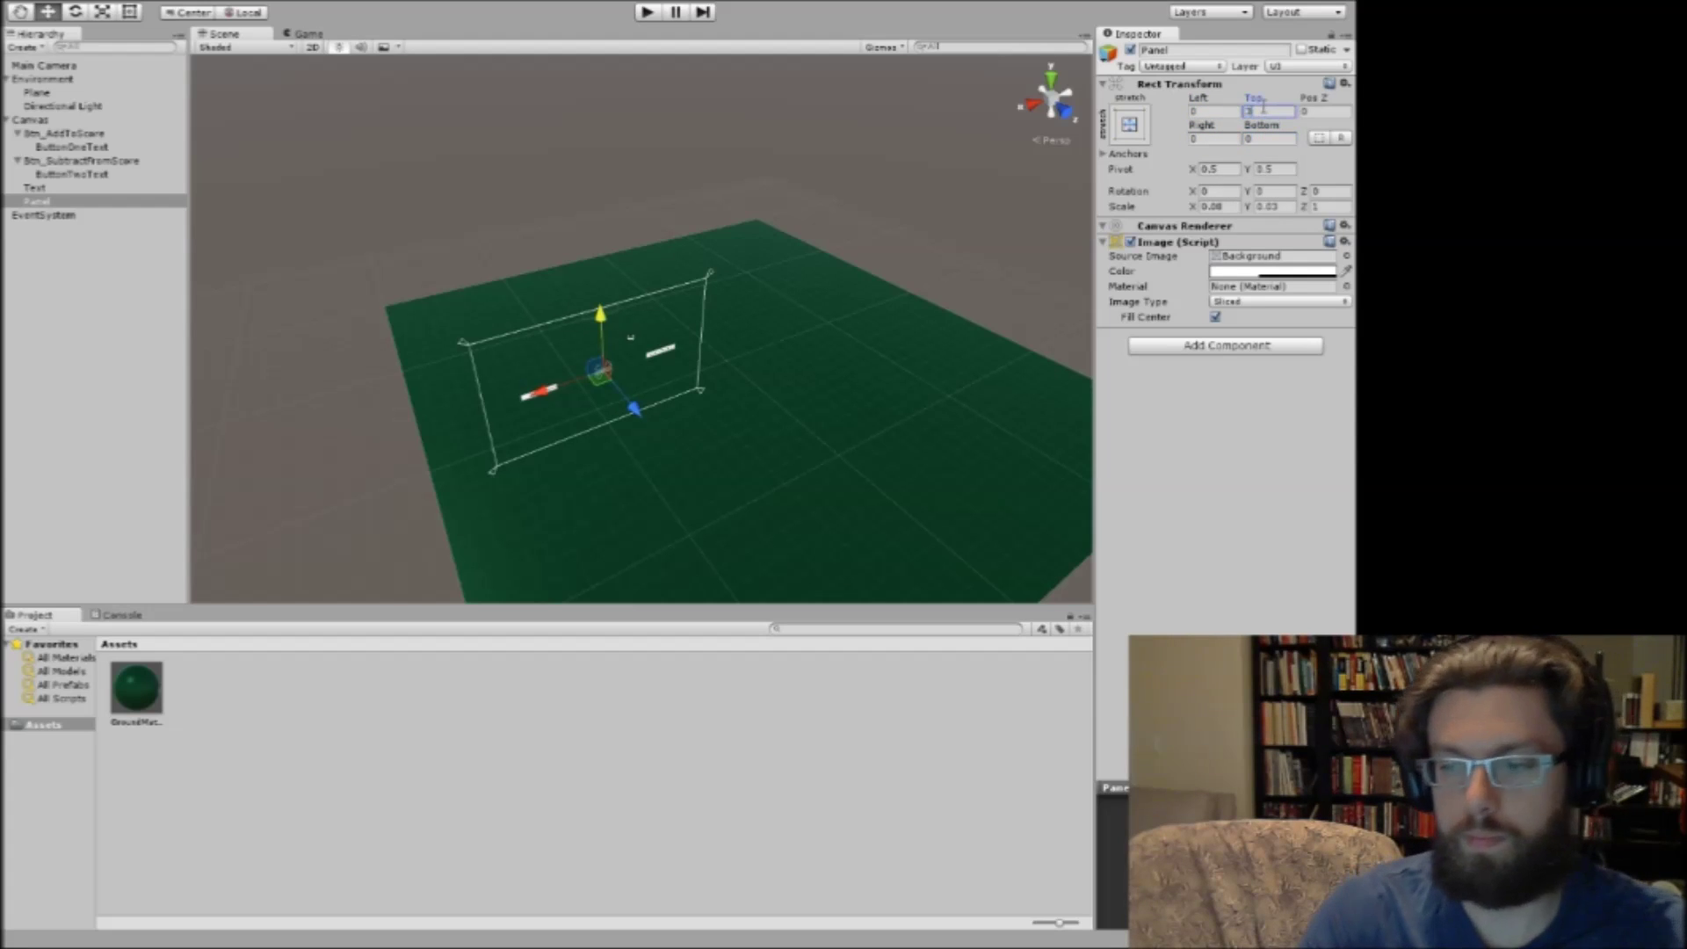
{"action": "type", "text": "100"}
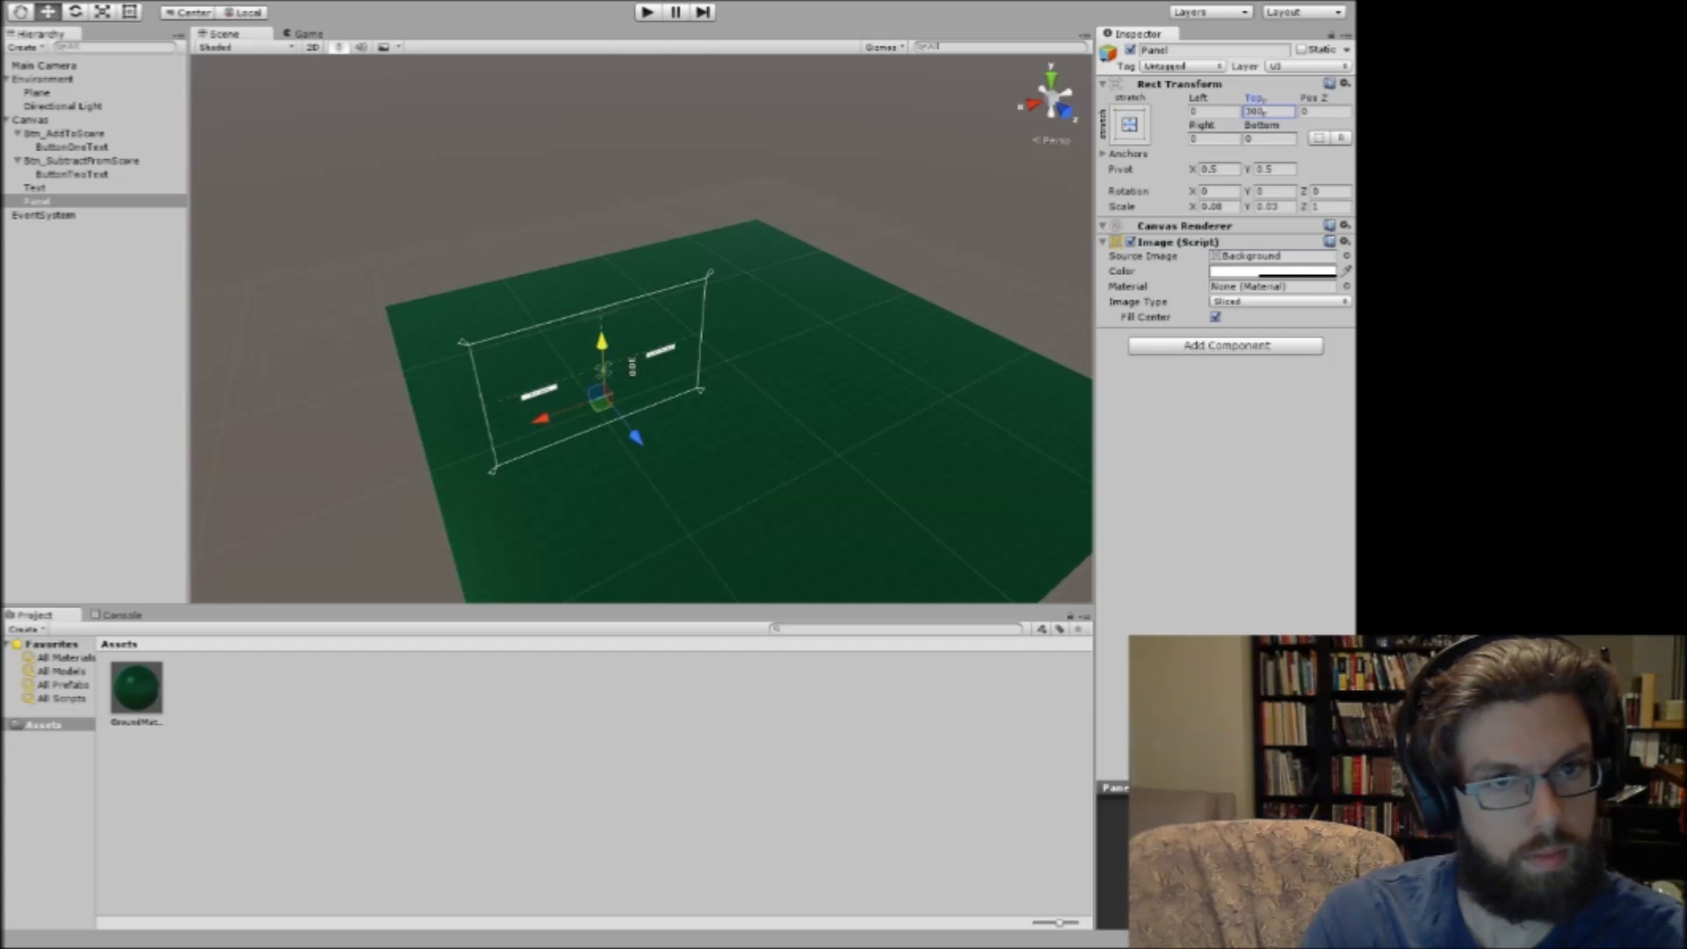
{"action": "key", "text": "BackSpace"}
{"action": "key", "text": "BackSpace"}
{"action": "key", "text": "BackSpace"}
Raise the Panel onto the Score text near the Canvas's upper edge, with a Top offset of about -305.
{"action": "left_click_drag", "start_coordinate": [608, 341], "coordinate": [600, 265]}
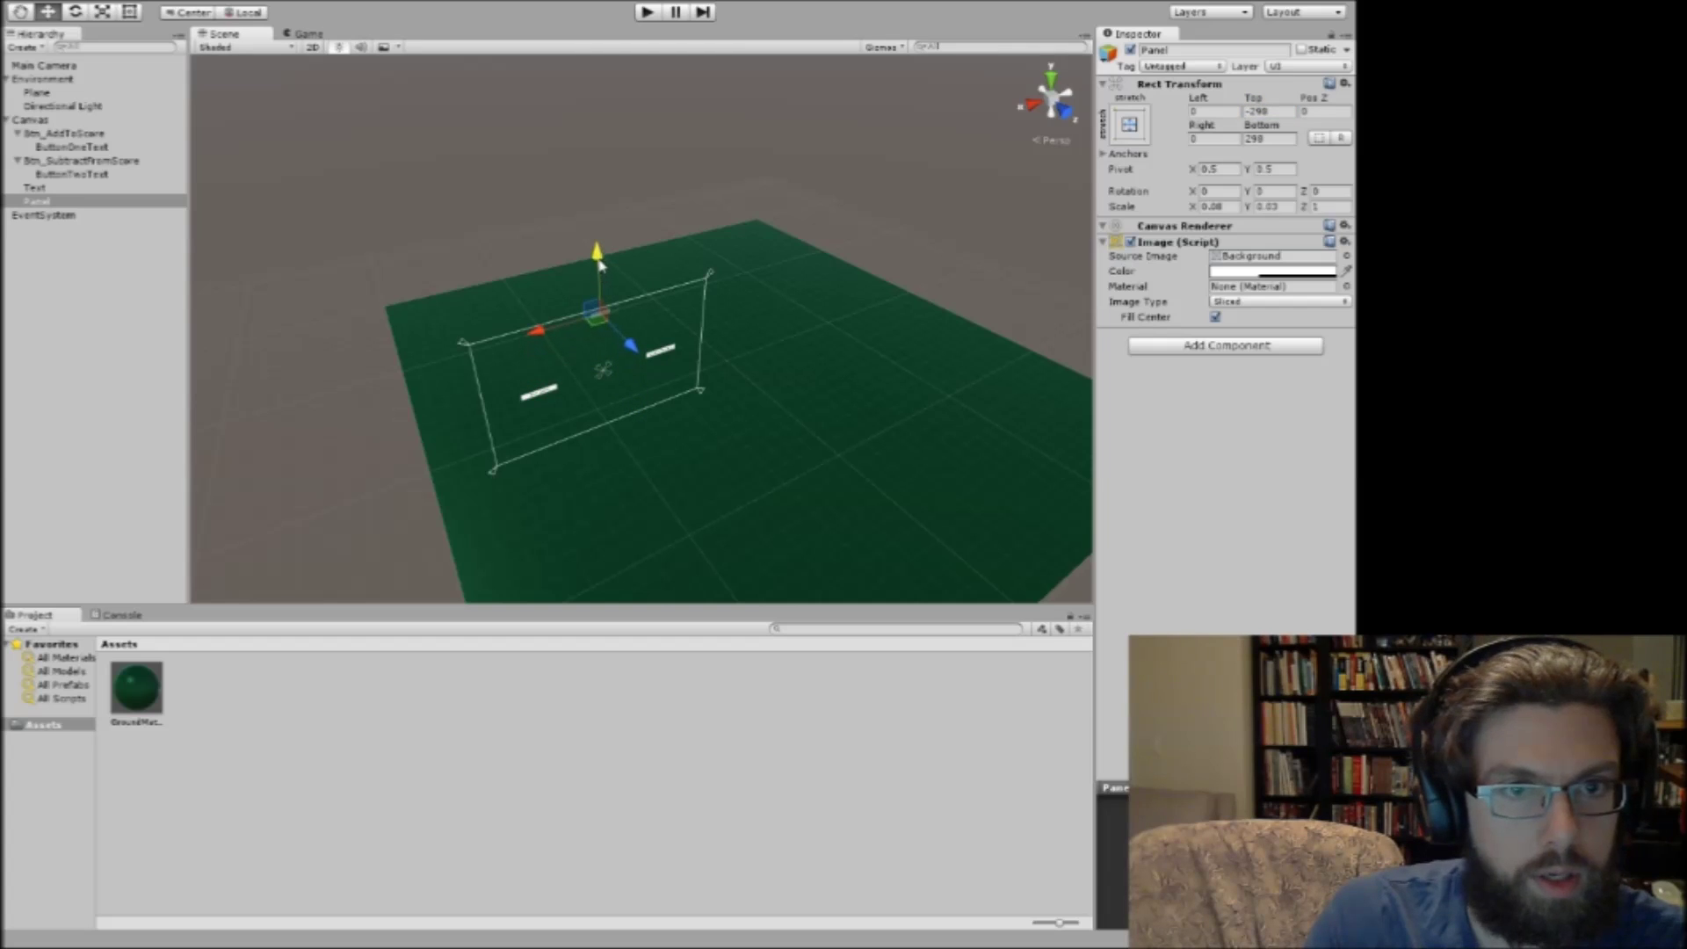
{"action": "left_click", "coordinate": [48, 66]}
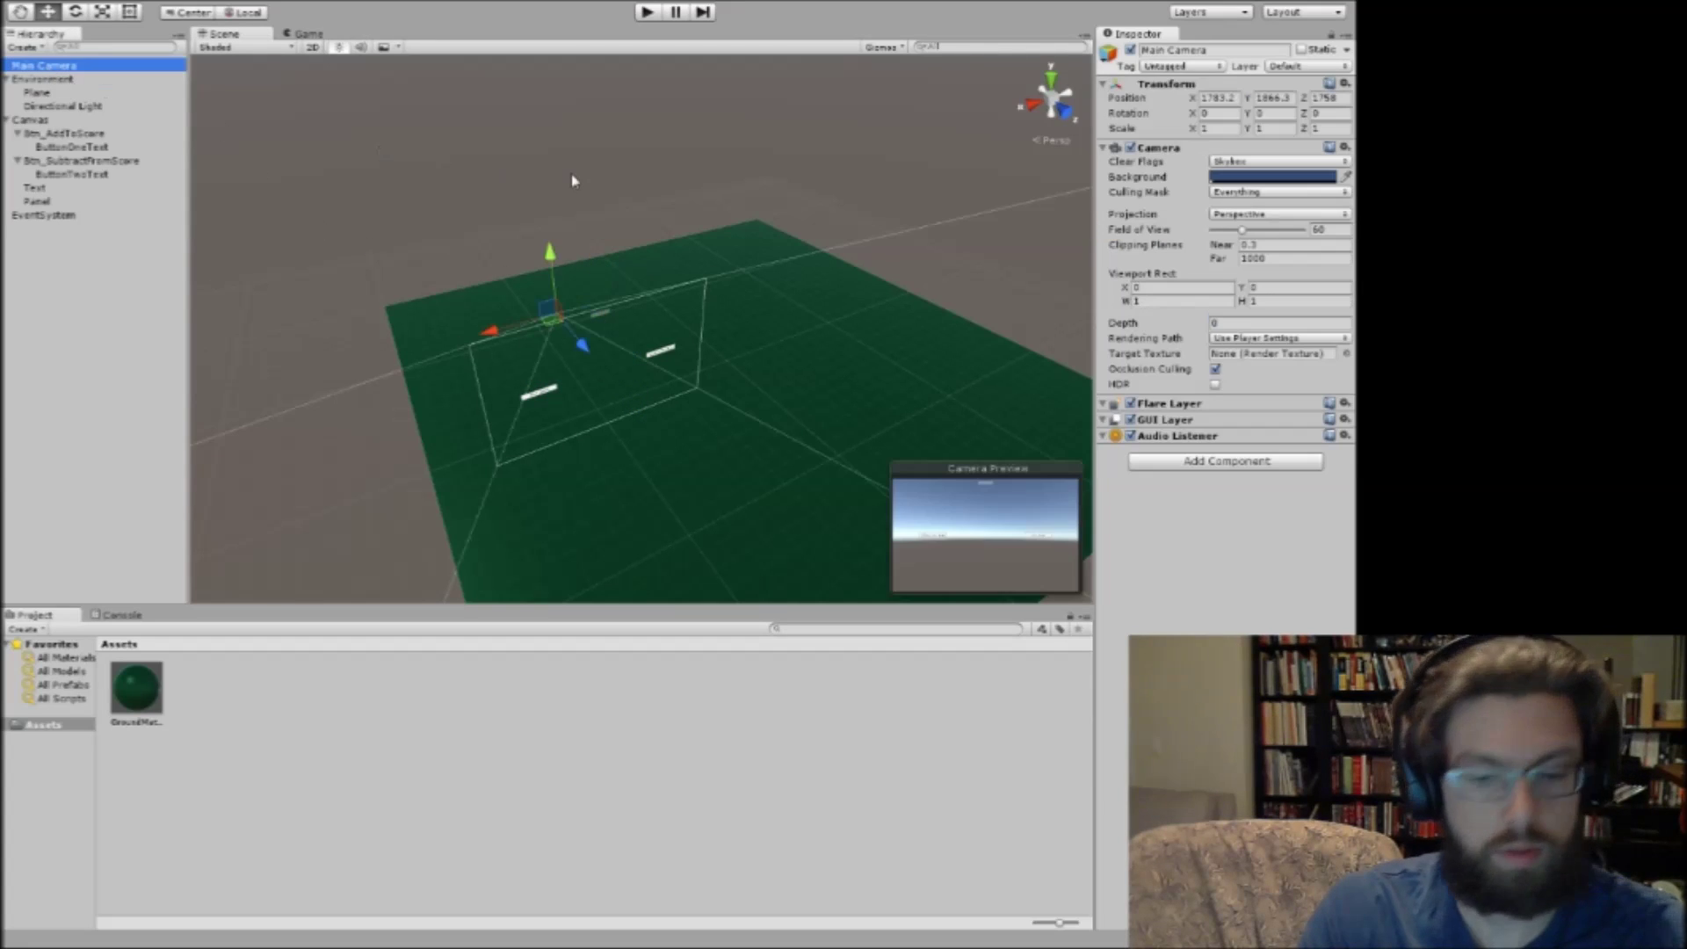
{"action": "key", "text": "f"}
{"action": "left_click_drag", "start_coordinate": [527, 199], "coordinate": [654, 195], "text": "alt"}
{"action": "right_click_drag", "start_coordinate": [654, 195], "coordinate": [1005, 39]}
{"action": "key", "text": "w"}
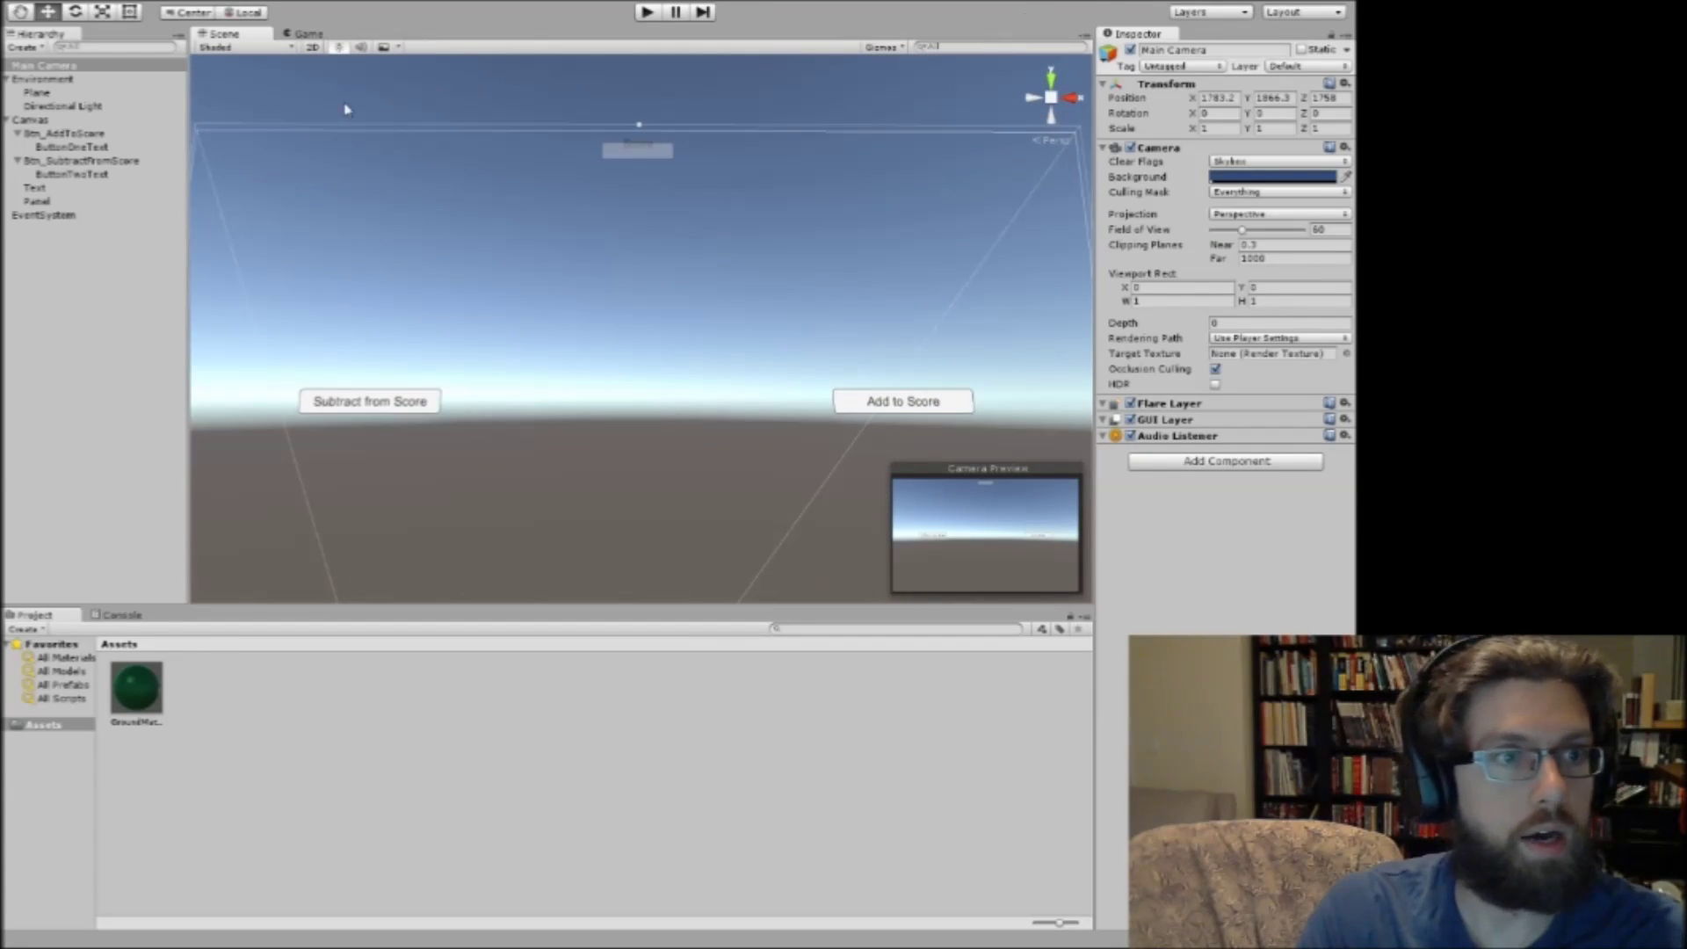
{"action": "left_click", "coordinate": [39, 203]}
{"action": "left_click_drag", "start_coordinate": [638, 94], "coordinate": [639, 88]}
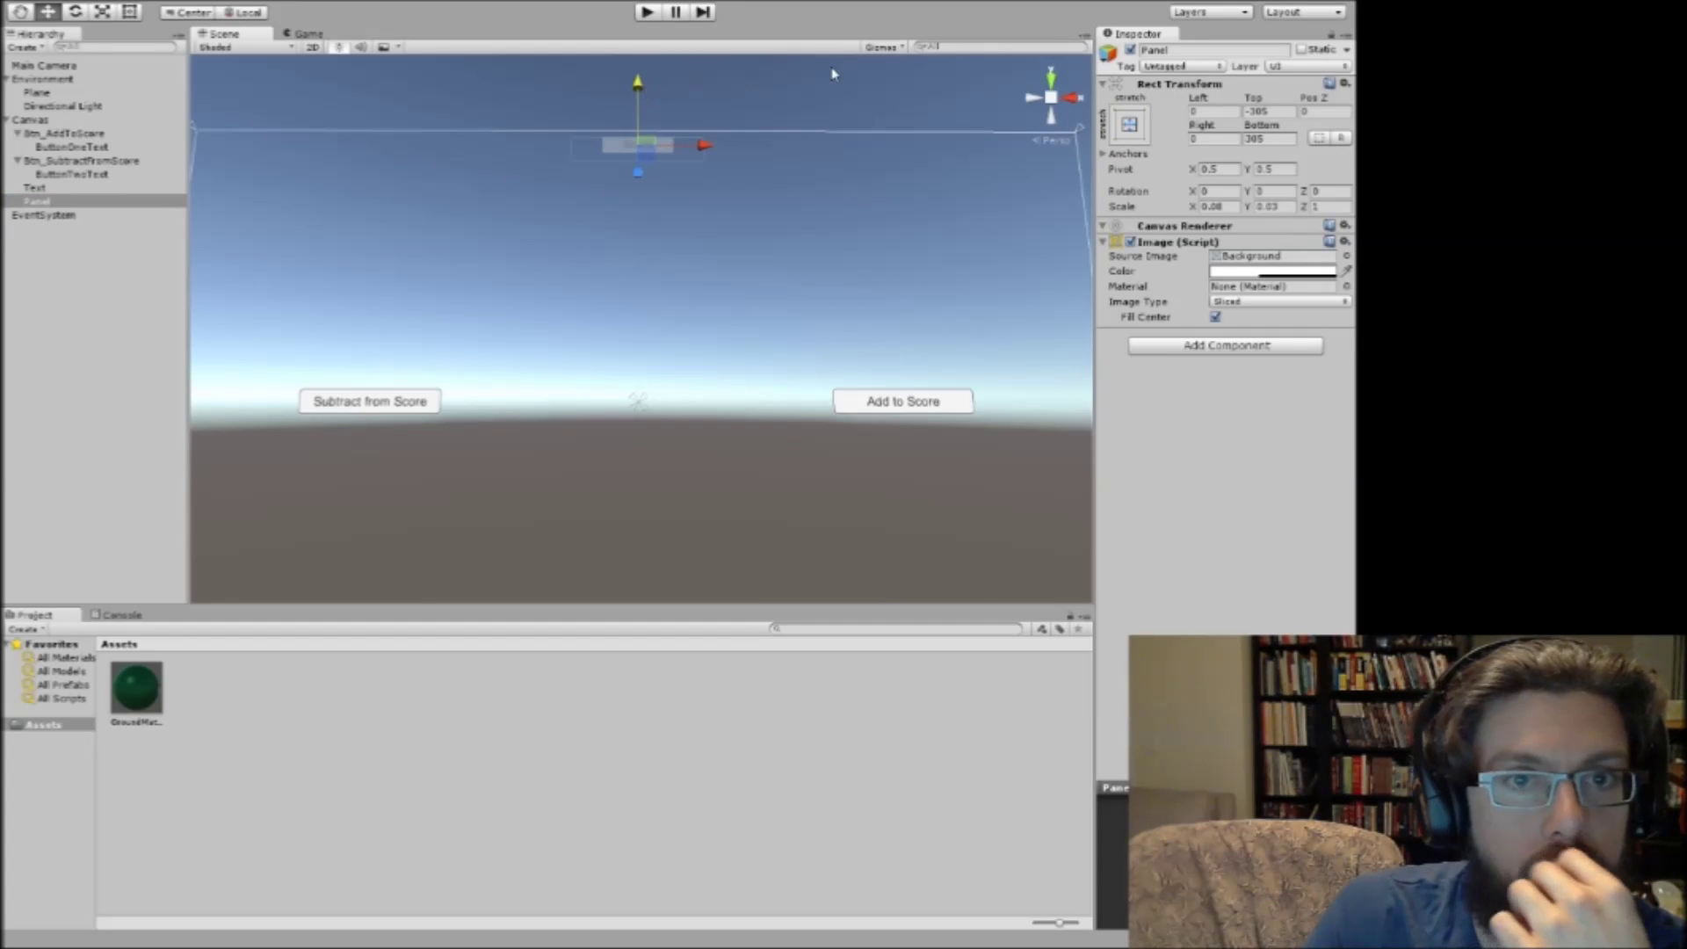
Compare the Text and Panel settings and check how they overlap in a test run of the game.
{"action": "left_click", "coordinate": [39, 188]}
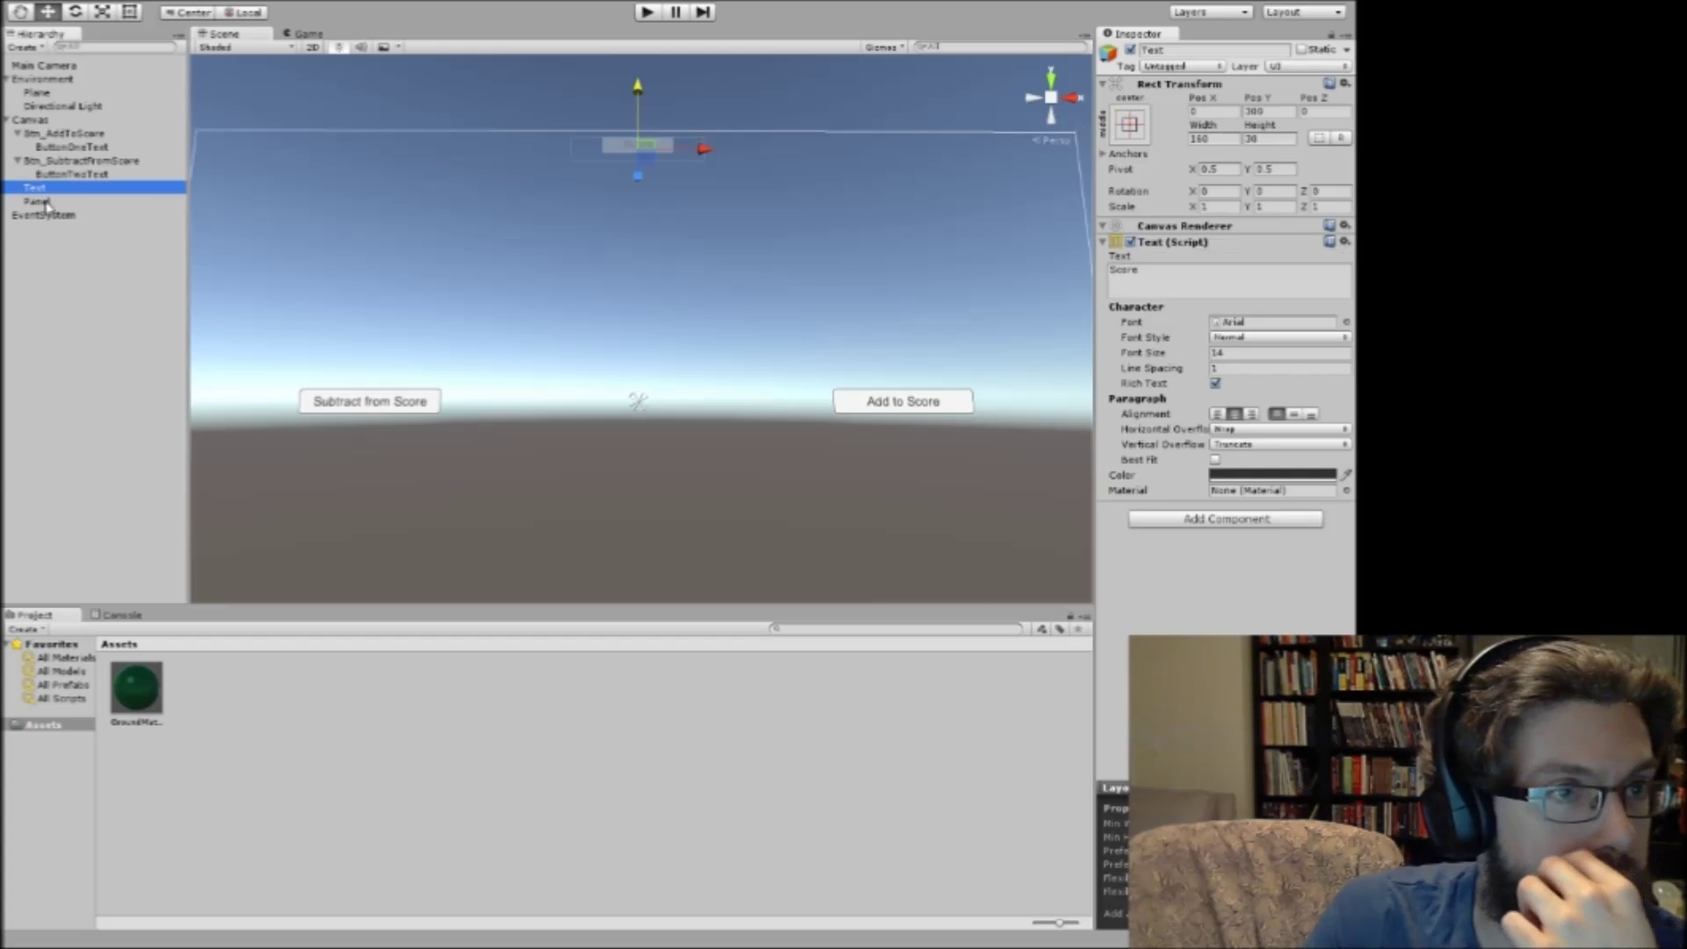
{"action": "left_click", "coordinate": [40, 202]}
{"action": "left_click", "coordinate": [646, 11]}
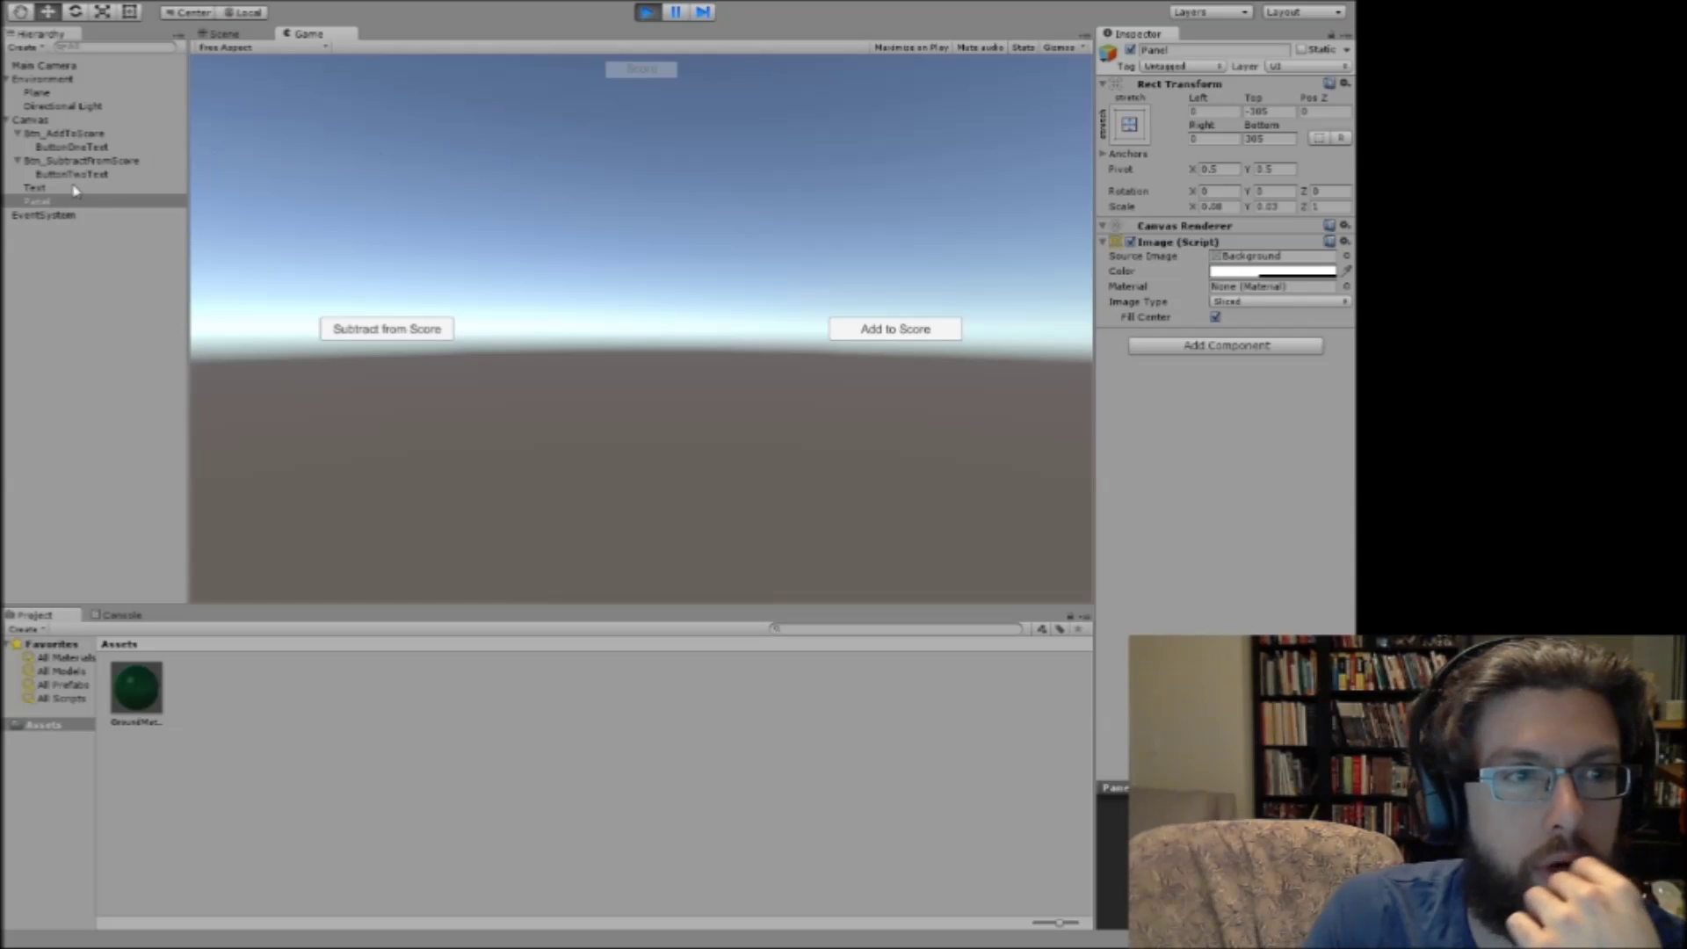
{"action": "left_click", "coordinate": [39, 202]}
{"action": "left_click", "coordinate": [647, 12]}
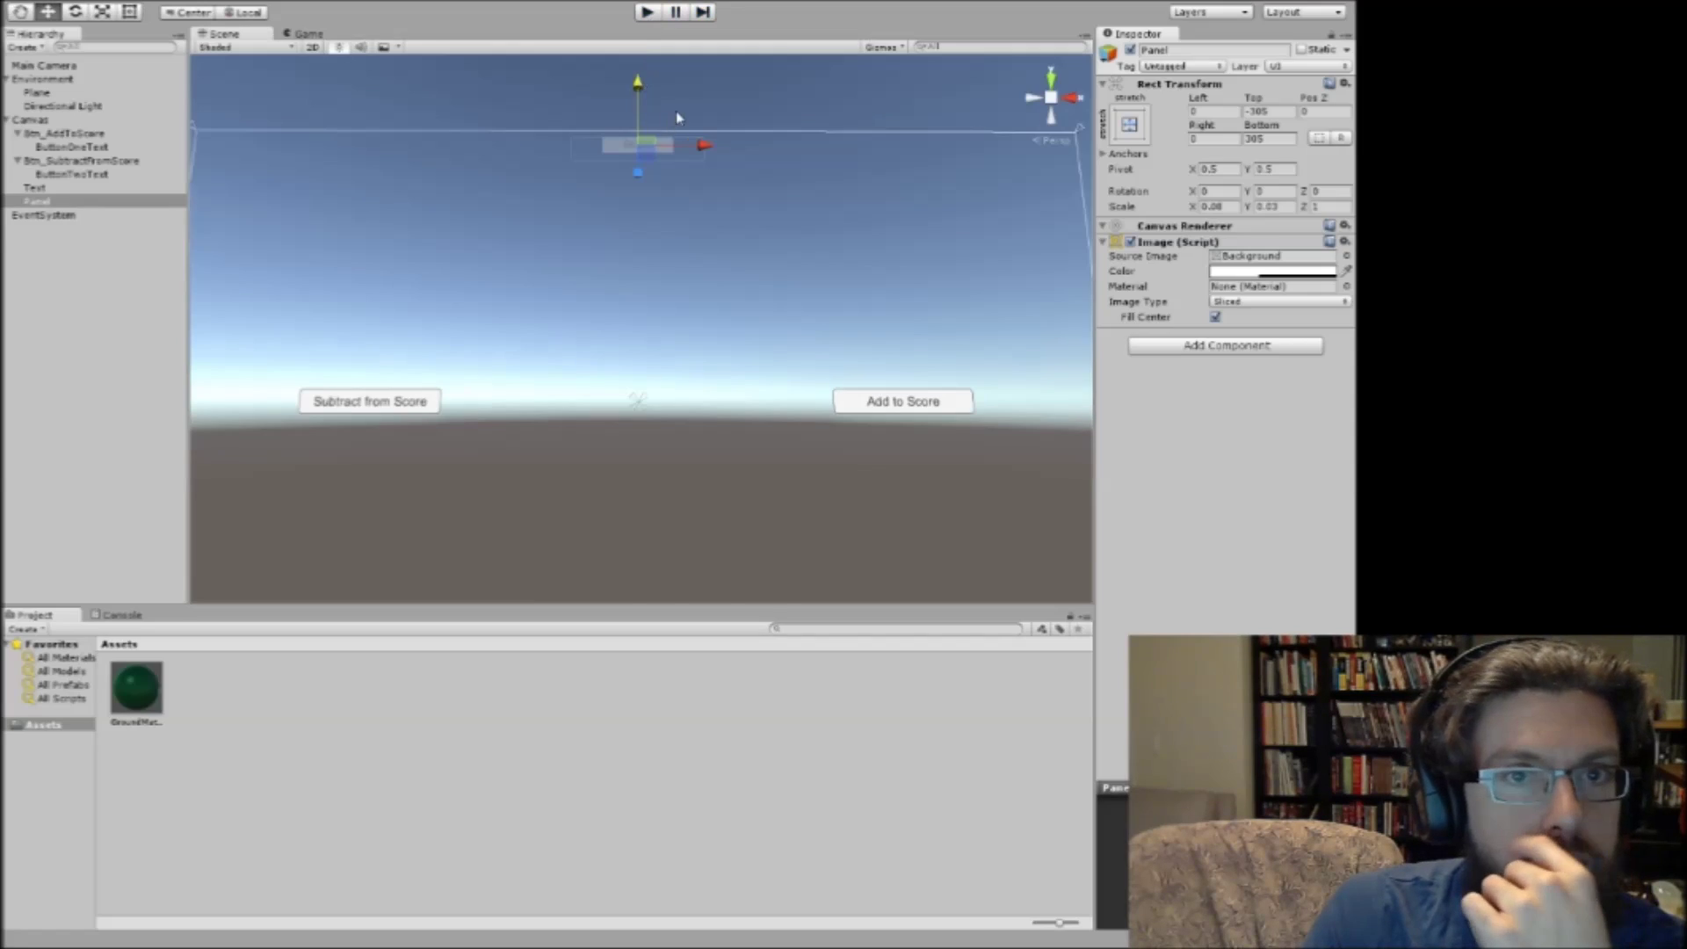
Push the Panel back along its Z axis behind the Score text and check it in a test run.
{"action": "mouse_move", "coordinate": [640, 175]}
{"action": "left_mouse_down"}
{"action": "mouse_move", "coordinate": [641, 159]}
{"action": "mouse_move", "coordinate": [641, 197]}
{"action": "left_mouse_up"}
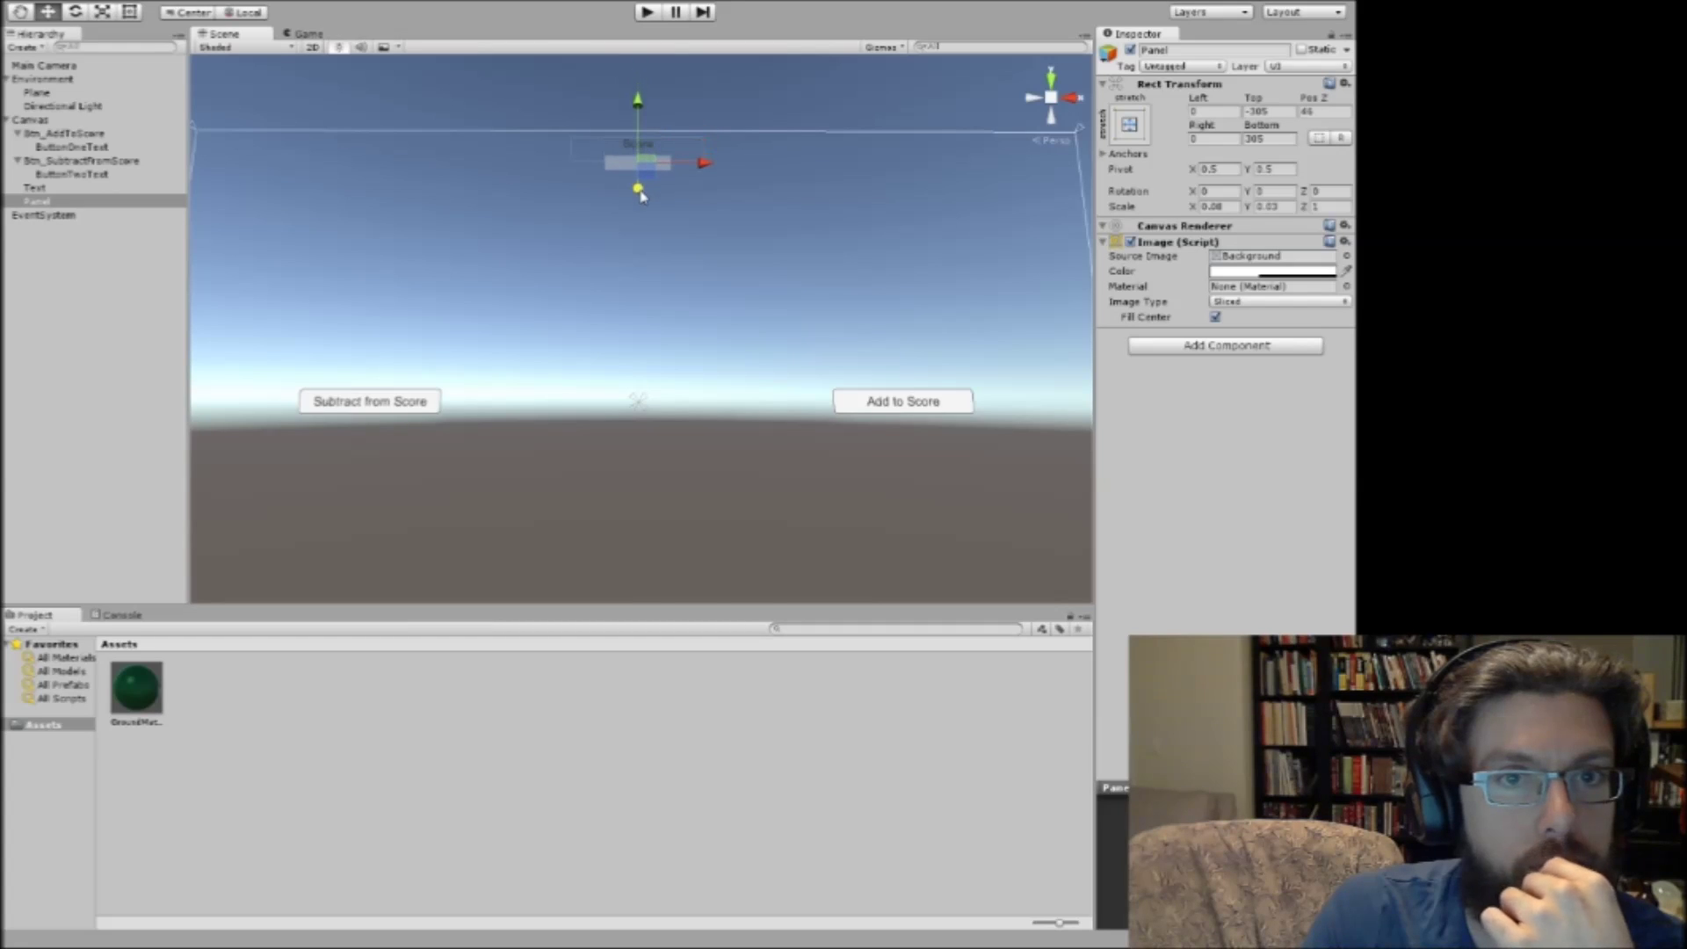
{"action": "left_click", "coordinate": [648, 12]}
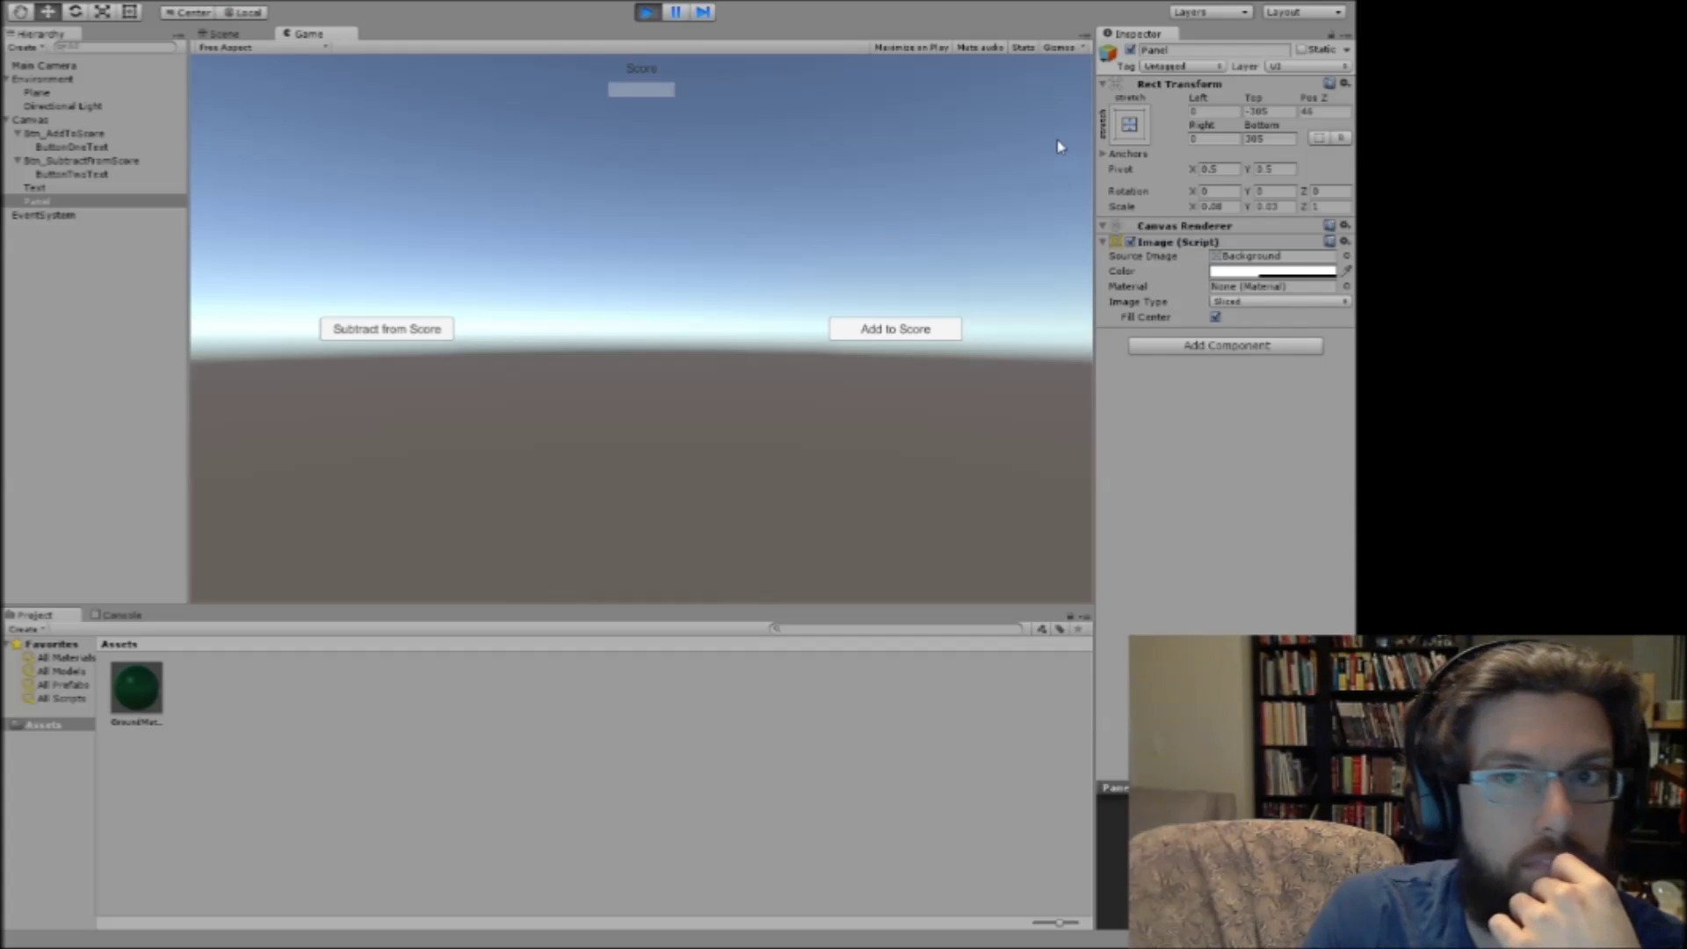
{"action": "left_click", "coordinate": [652, 13]}
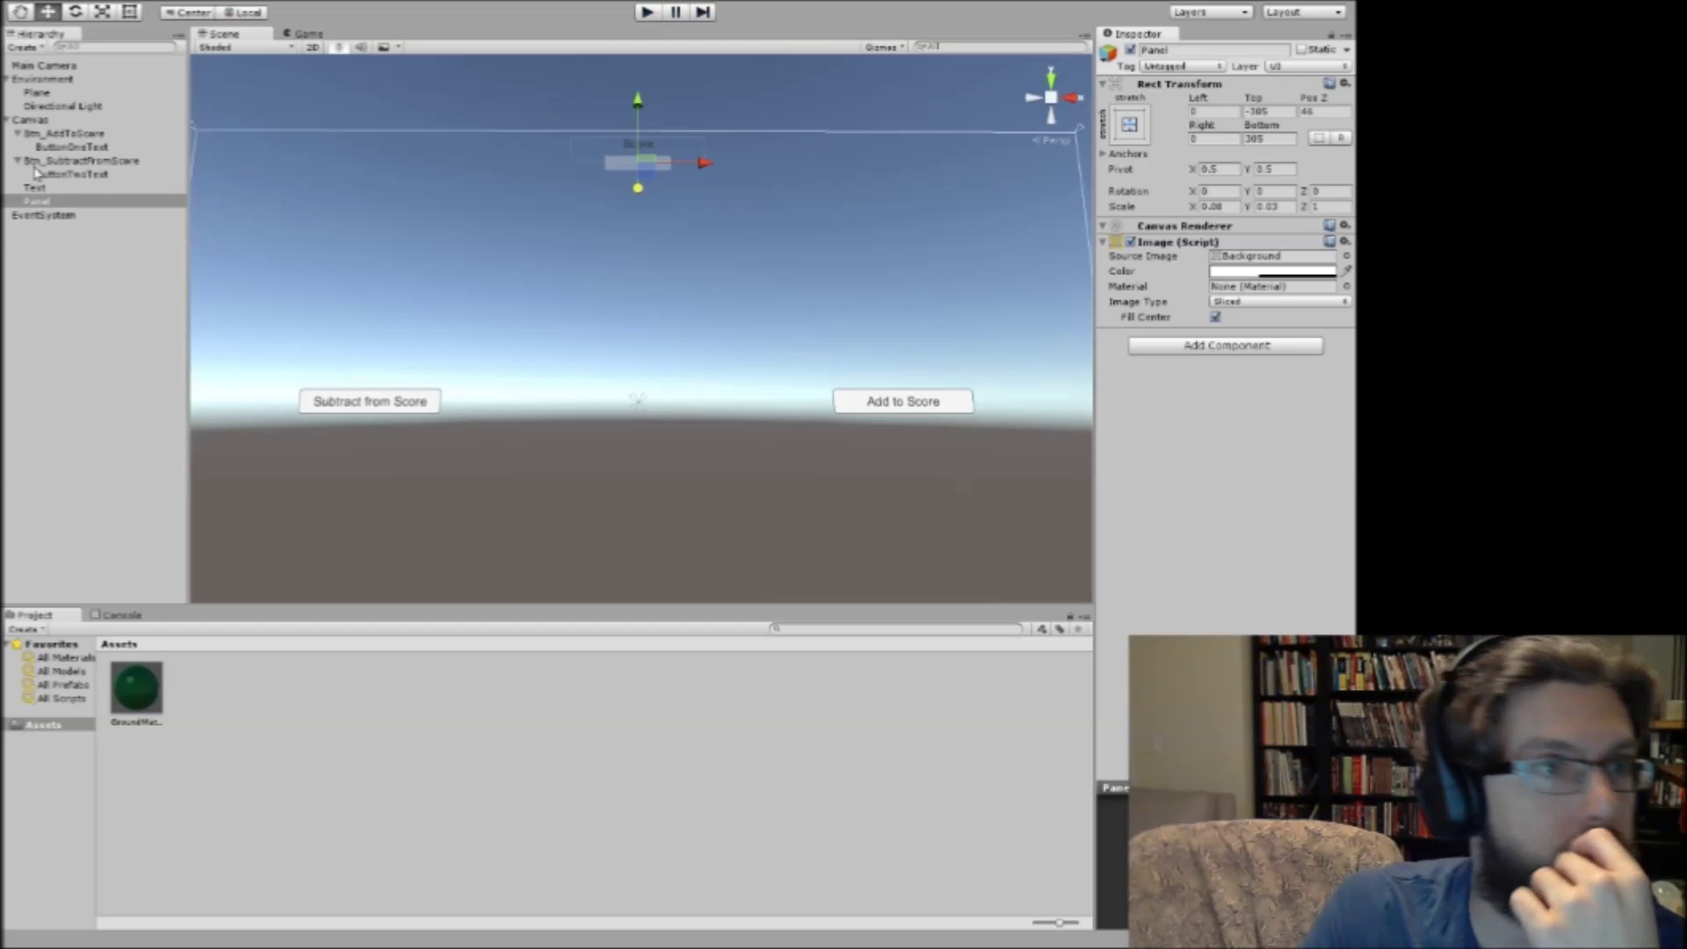
Switch the Main Camera's projection to Orthographic and check the Panel and Score text in a test run.
{"action": "left_click", "coordinate": [33, 118]}
{"action": "left_click", "coordinate": [39, 65]}
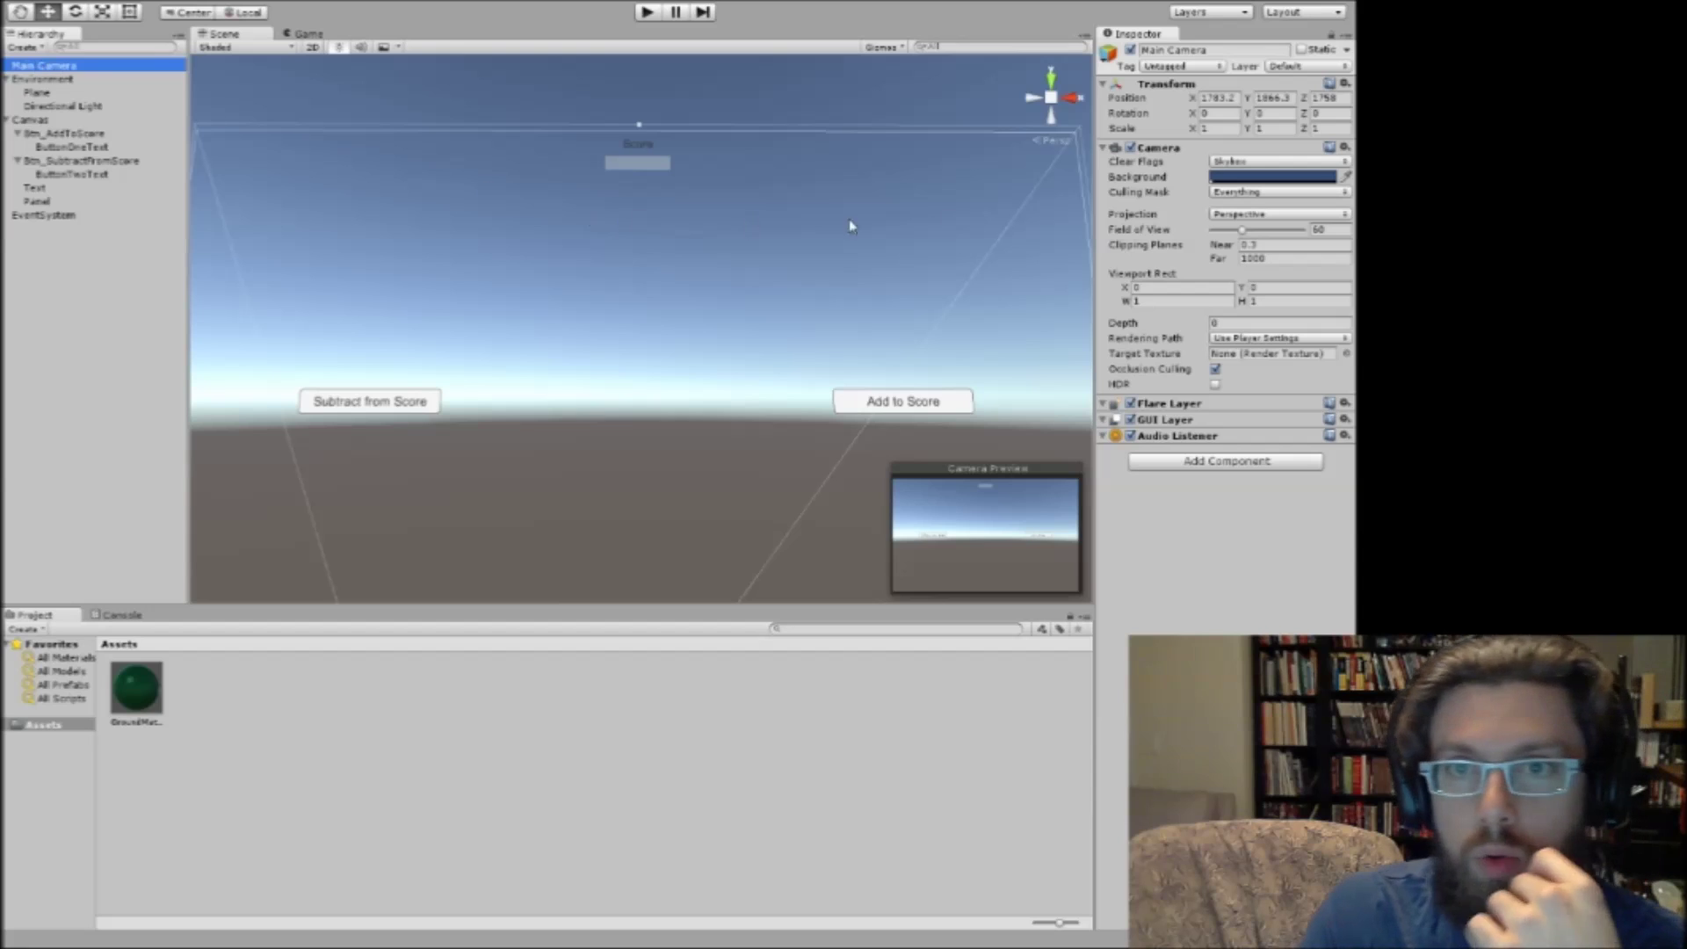
{"action": "left_click", "coordinate": [1265, 213]}
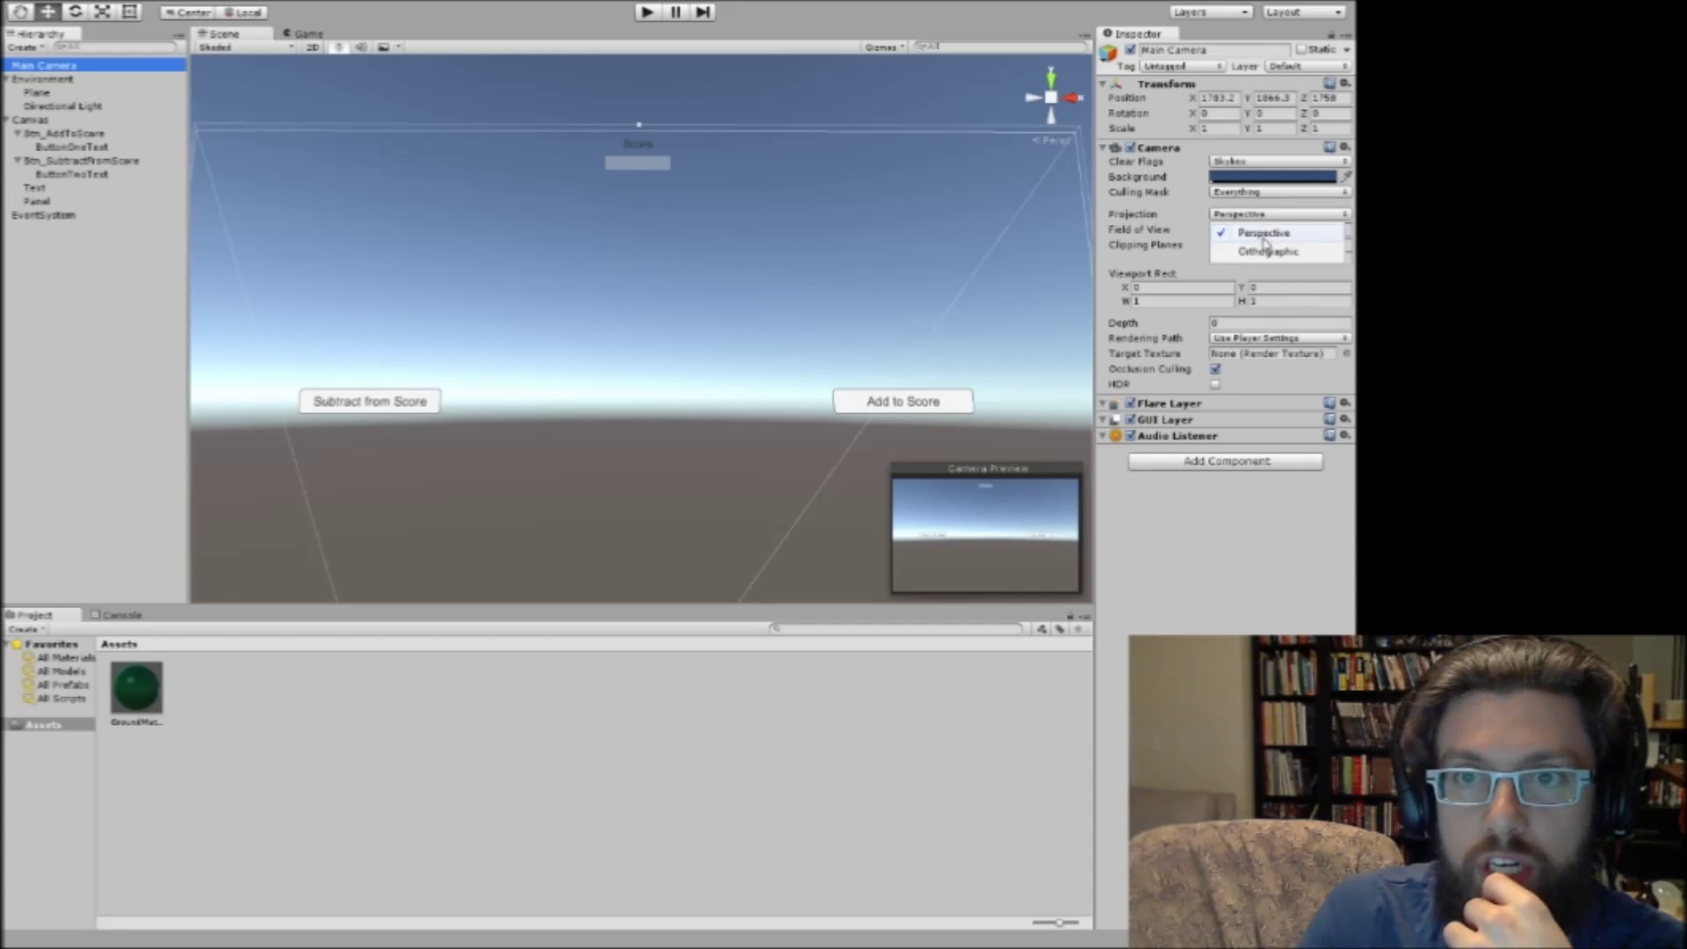
{"action": "left_click", "coordinate": [1265, 248]}
{"action": "left_click", "coordinate": [654, 14]}
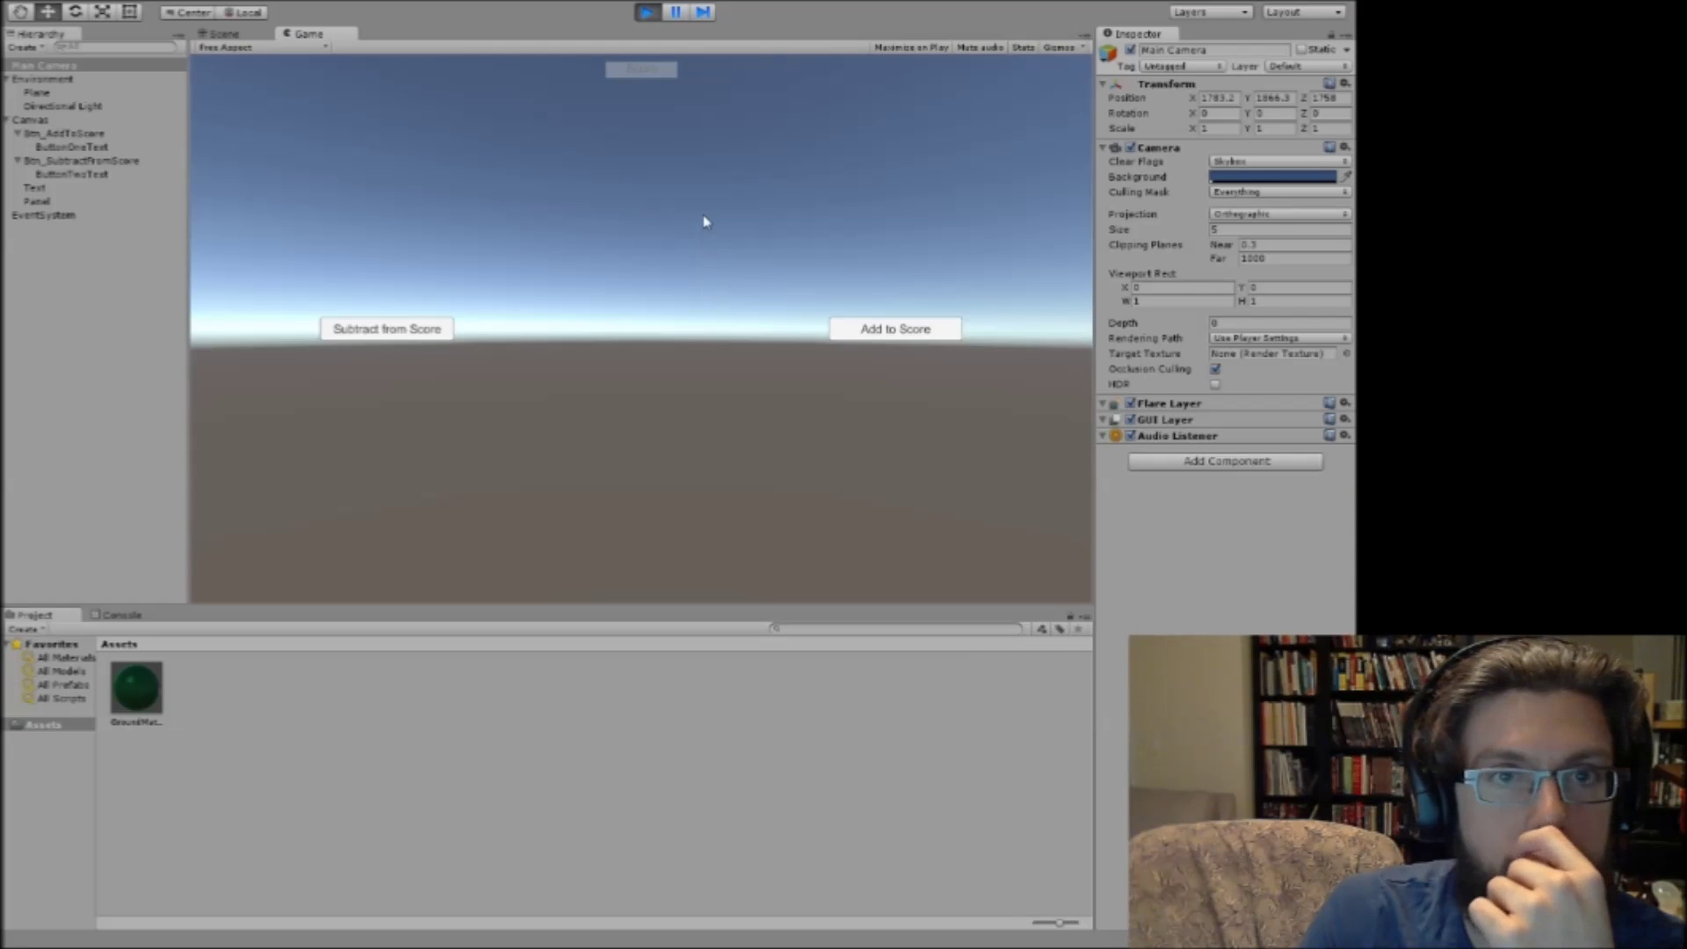
{"action": "left_click", "coordinate": [40, 203]}
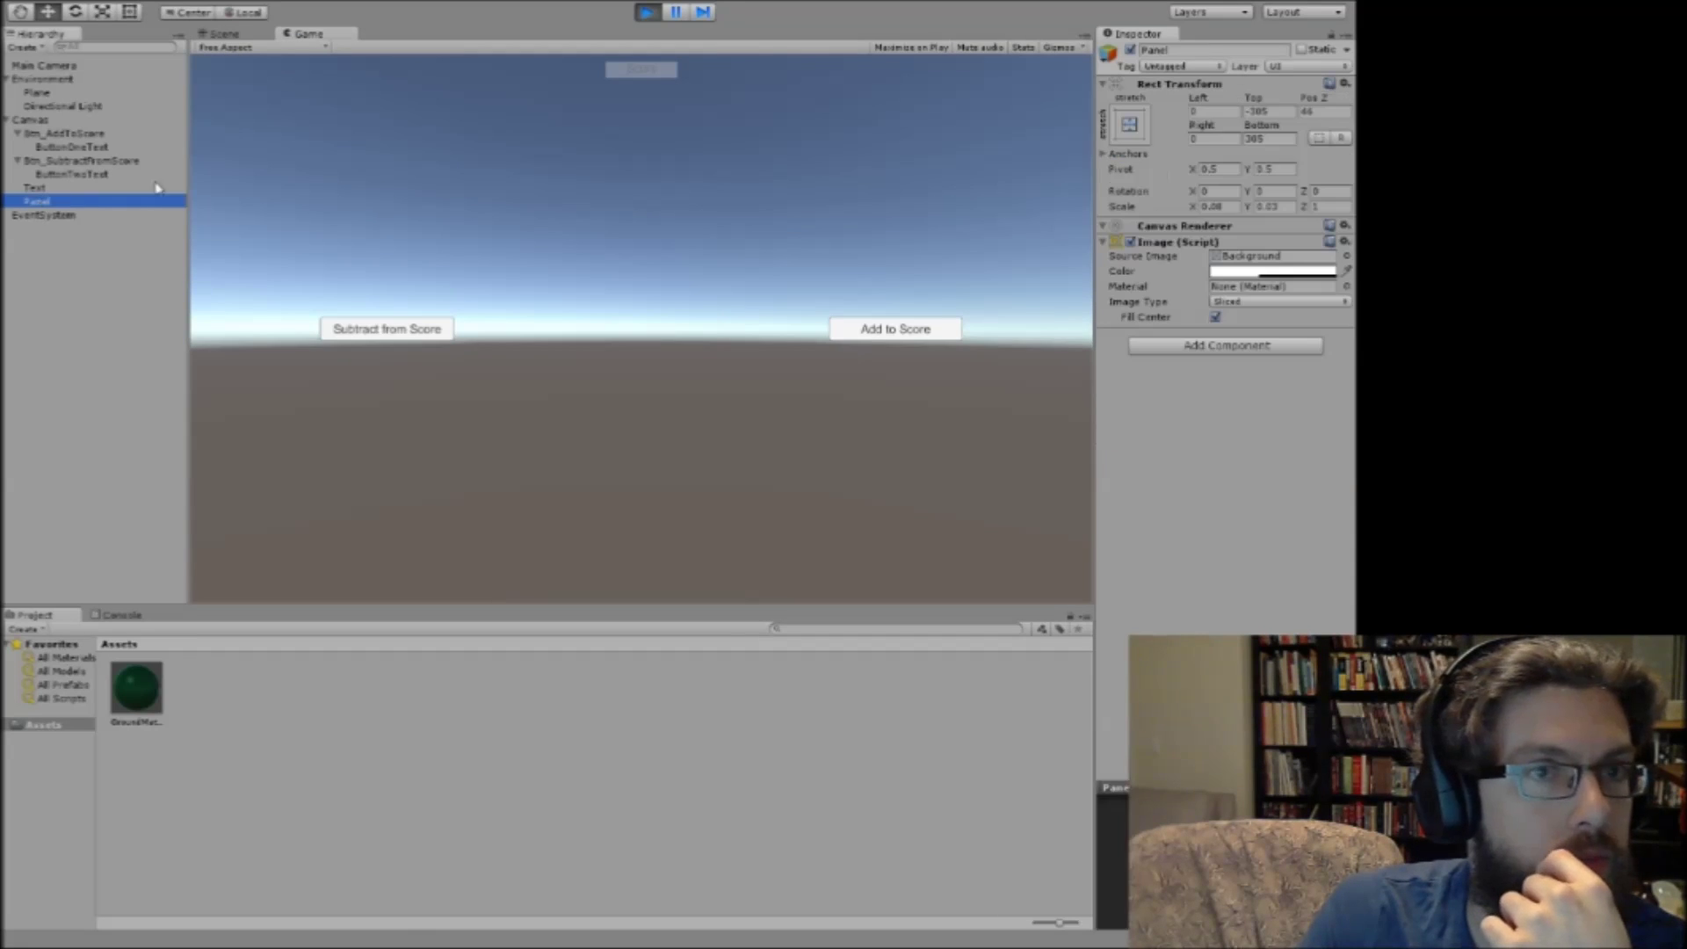
{"action": "left_click", "coordinate": [647, 12]}
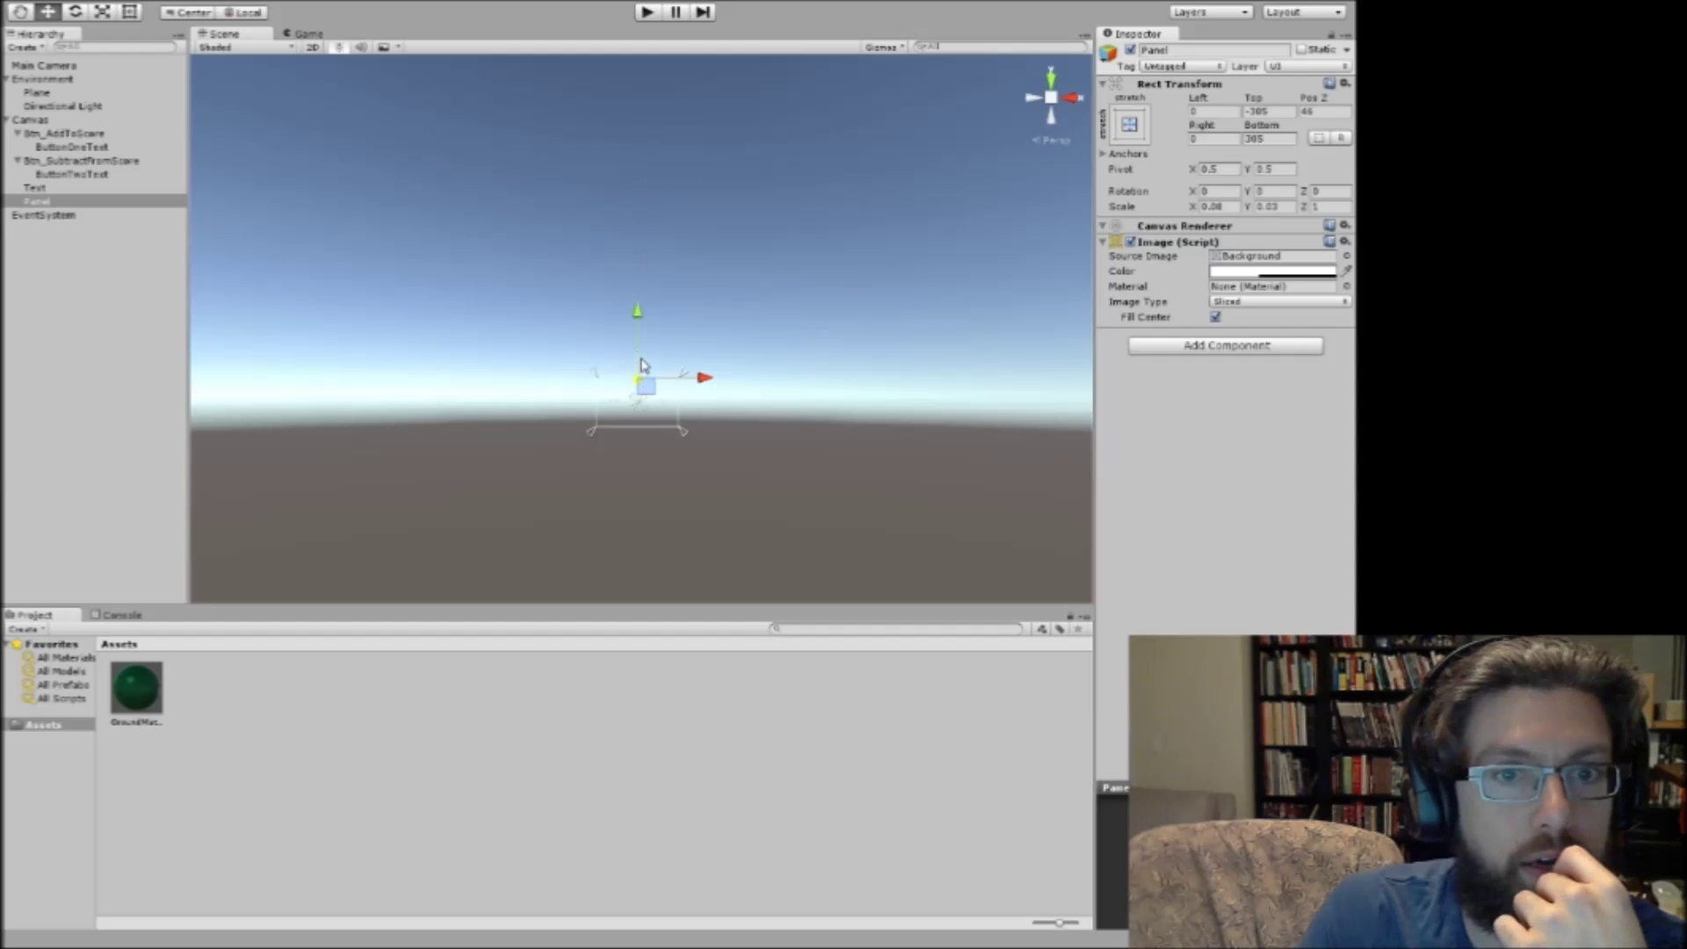
Shift the Panel slightly farther back along its Z axis, viewing the Canvas from the side.
{"action": "right_click_drag", "start_coordinate": [873, 177], "coordinate": [616, 324]}
{"action": "left_click_drag", "start_coordinate": [577, 302], "coordinate": [618, 284]}
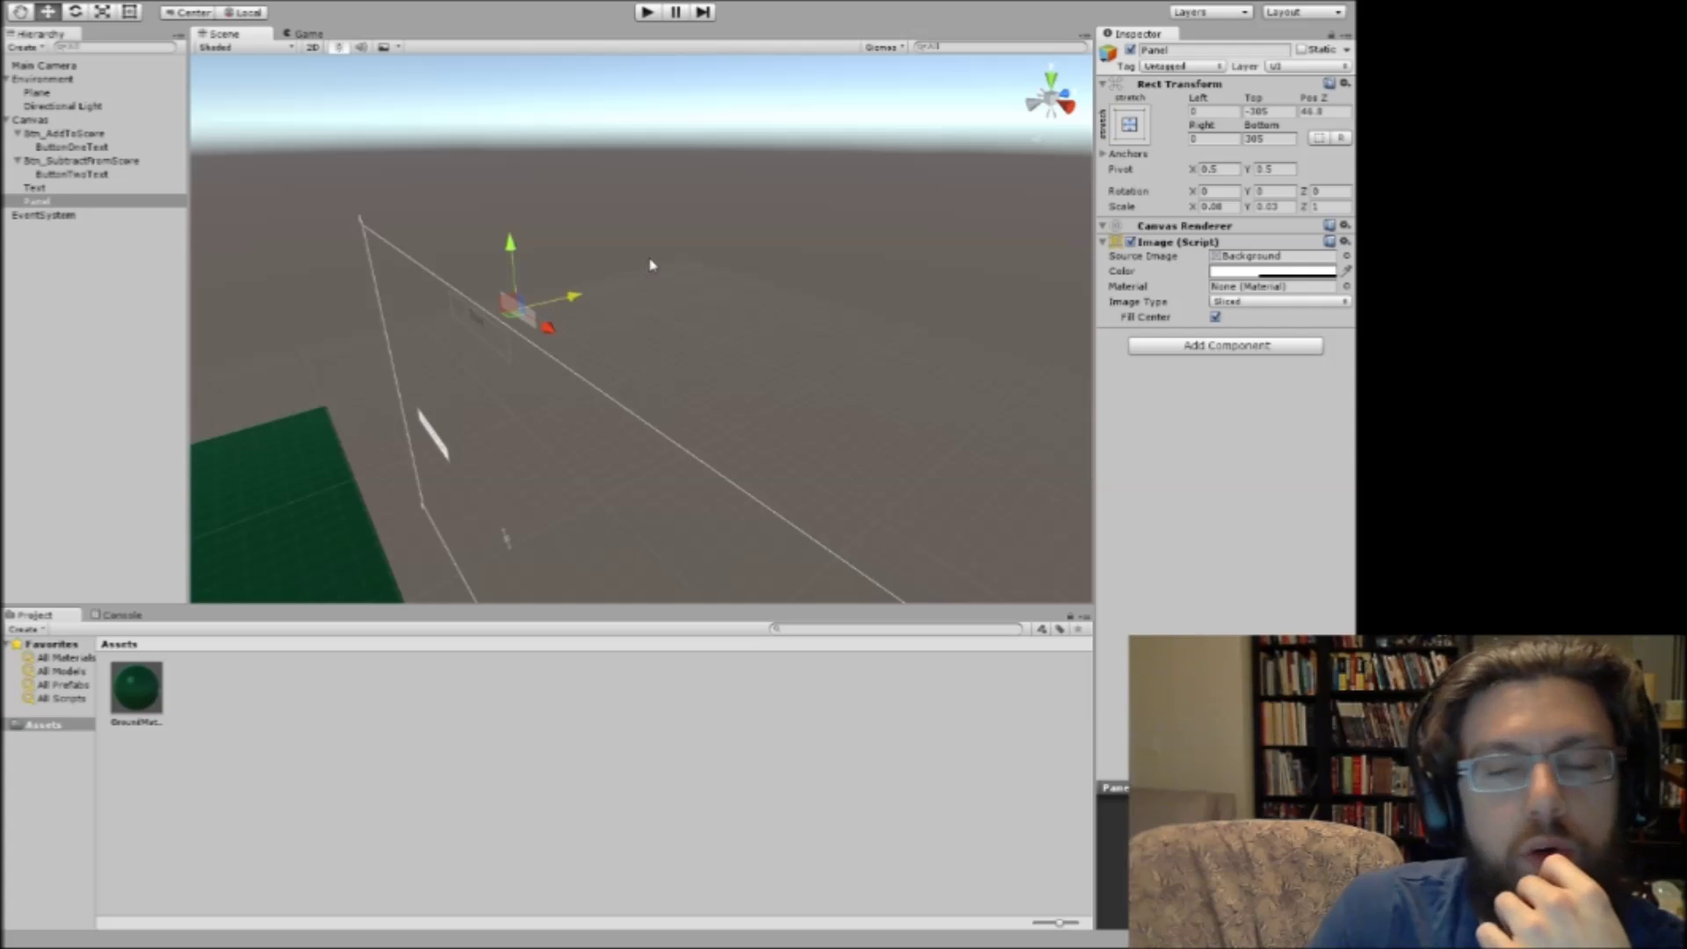
Delete the Panel from the Canvas and set the Score text's font size to 24.
{"action": "left_click", "coordinate": [87, 201]}
{"action": "key", "text": "Delete"}
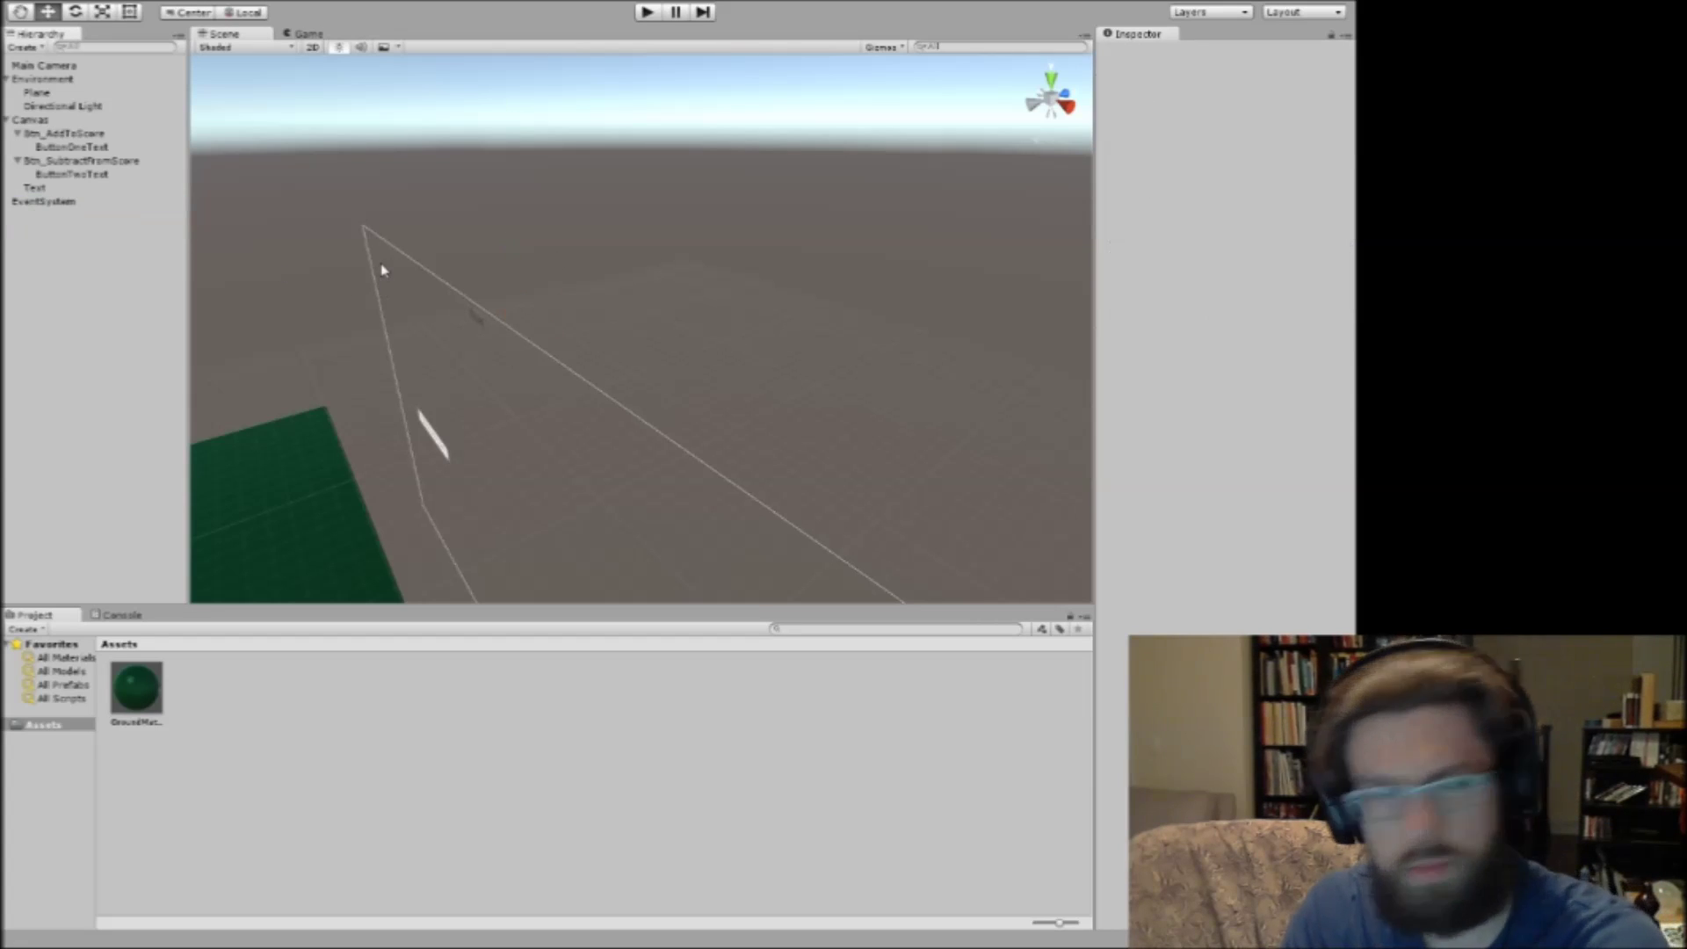
{"action": "left_click", "coordinate": [62, 190]}
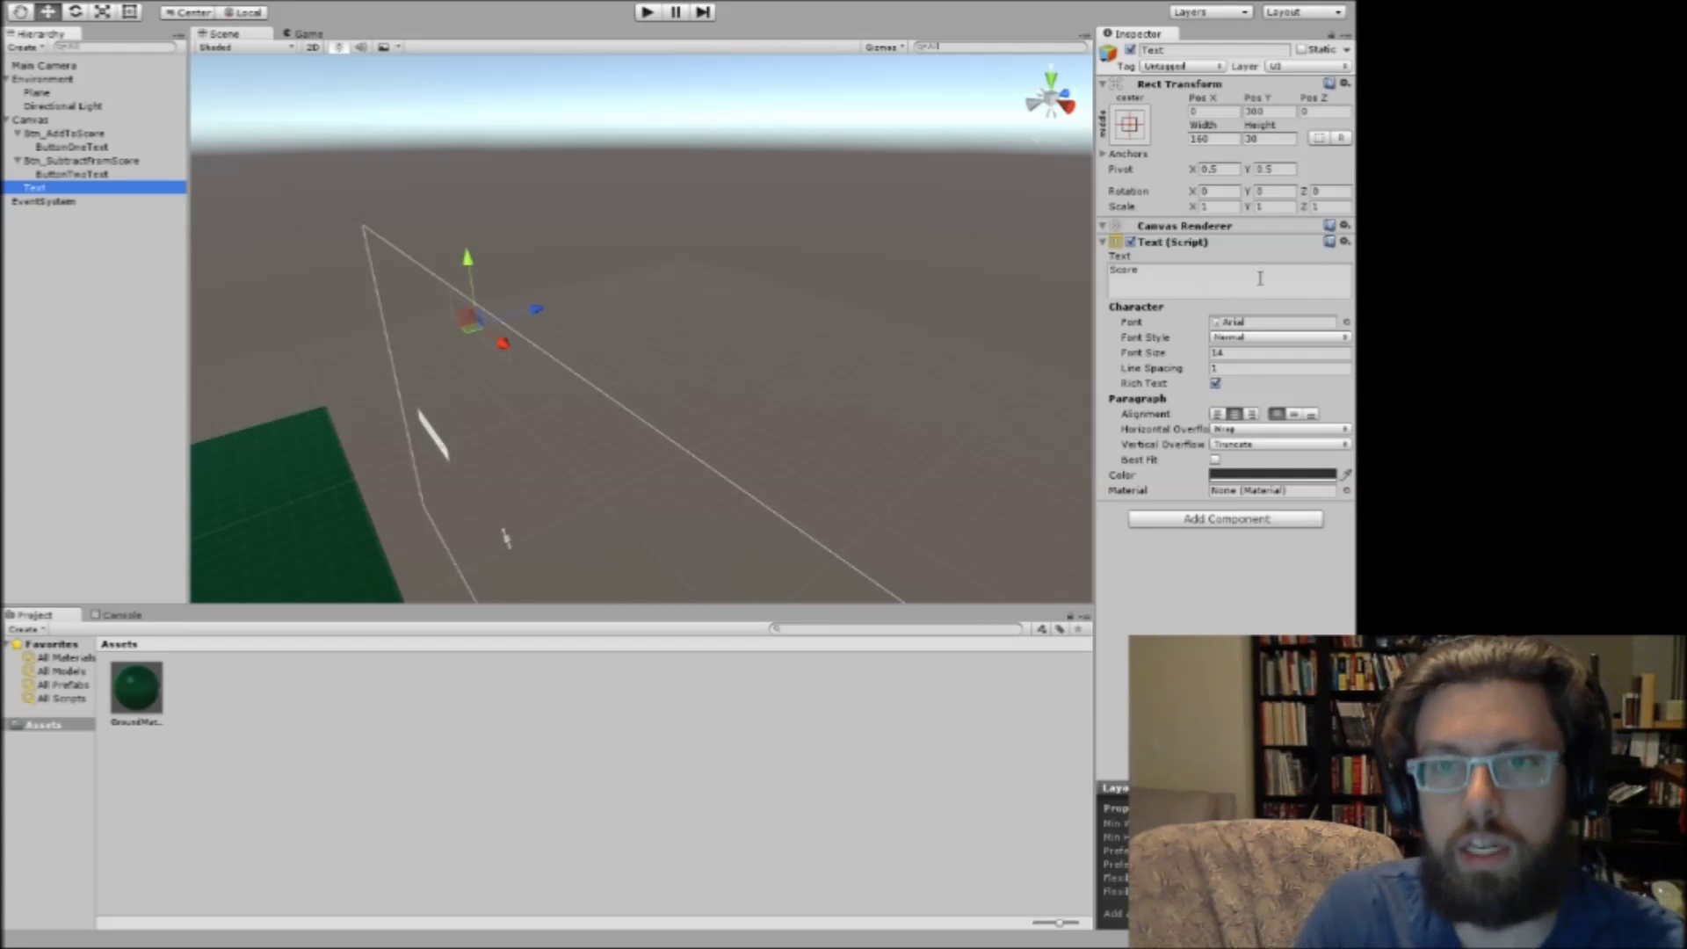
{"action": "left_click", "coordinate": [1234, 352]}
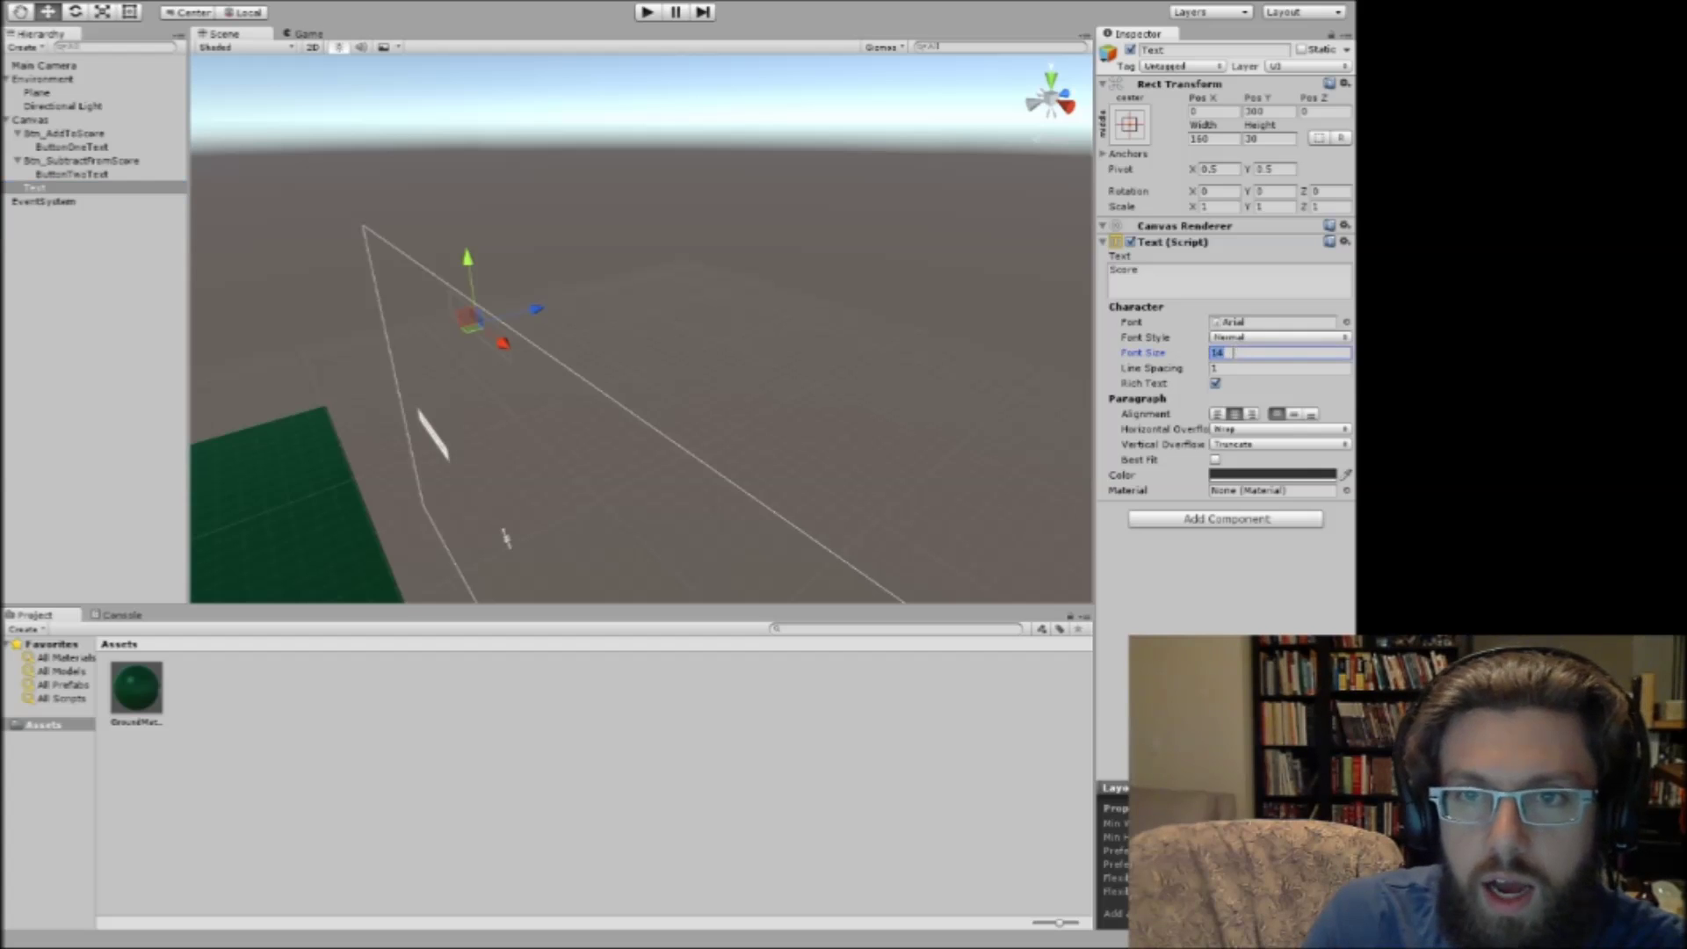
{"action": "type", "text": "24"}
{"action": "key", "text": "Tab"}
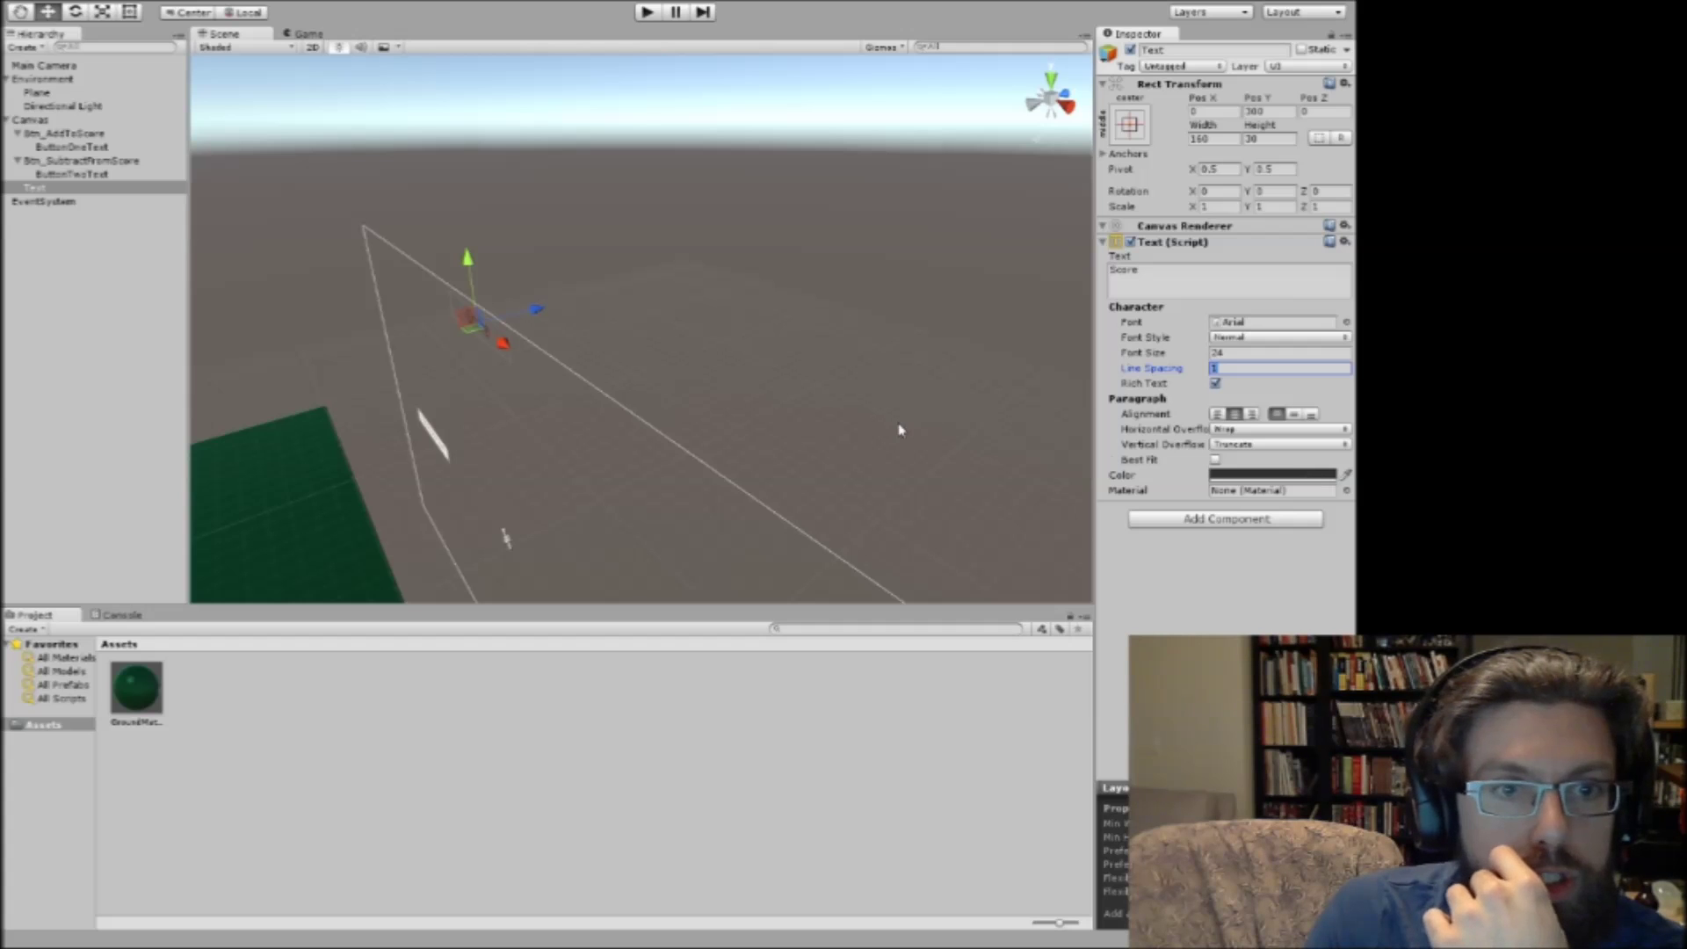
Move the green ground Plane along the Z axis to about 4437.
{"action": "left_click", "coordinate": [300, 519]}
{"action": "key", "text": "f"}
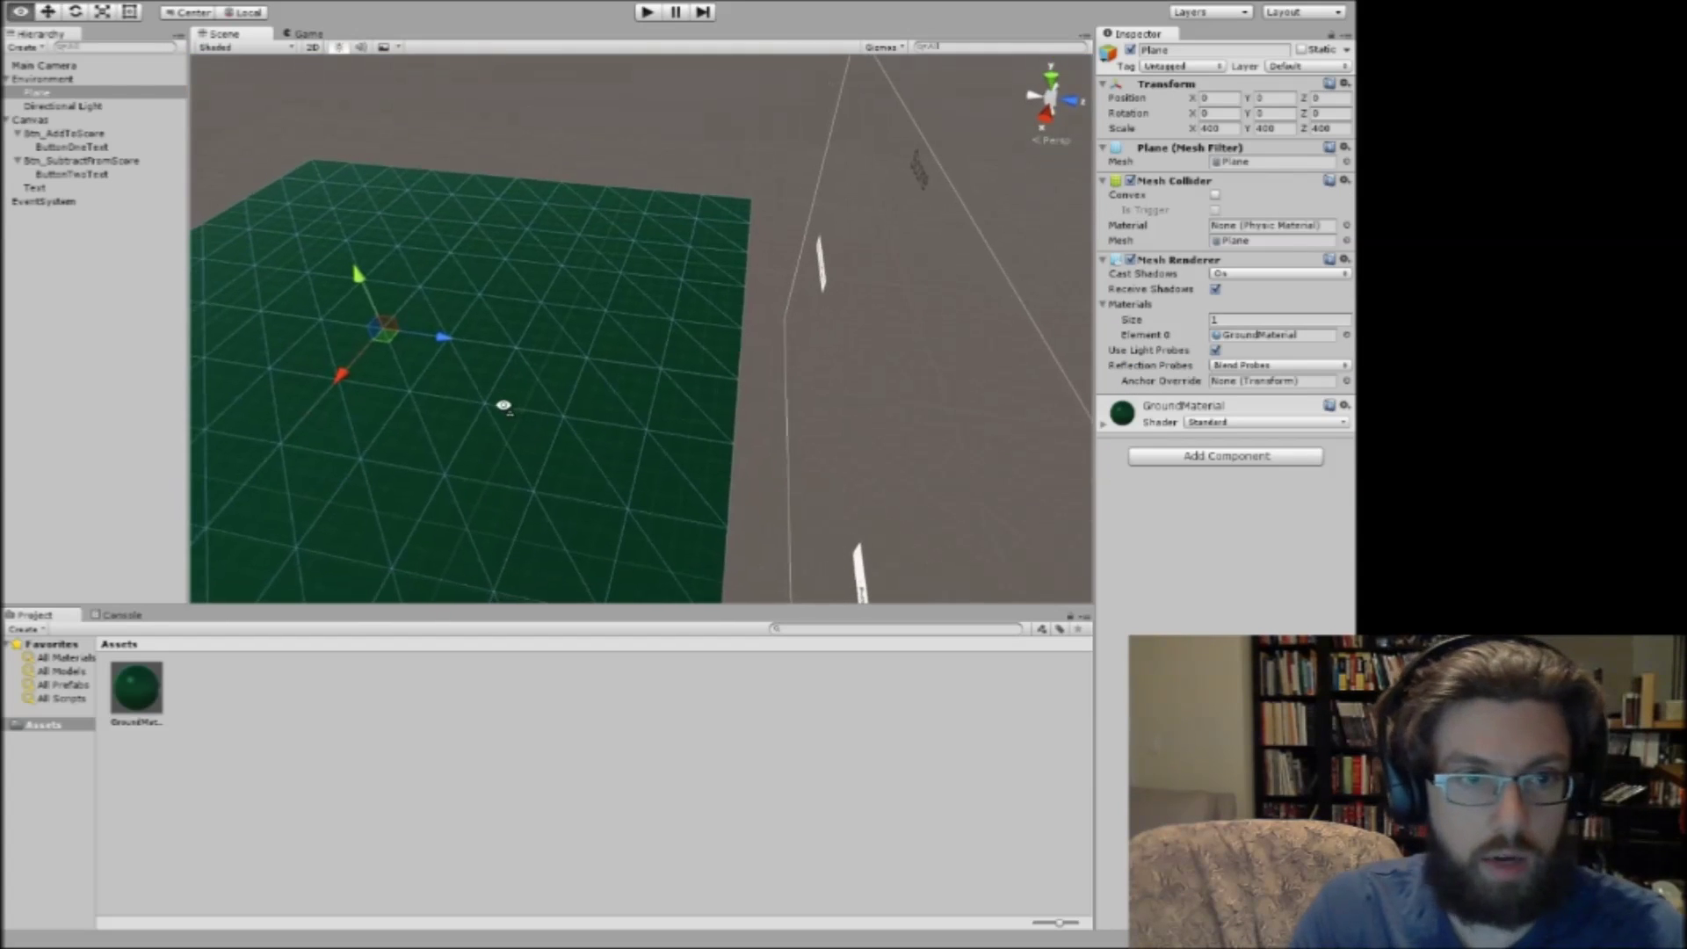
{"action": "left_click_drag", "start_coordinate": [441, 347], "coordinate": [1257, 422]}
{"action": "right_click_drag", "start_coordinate": [761, 334], "coordinate": [996, 279]}
{"action": "left_click_drag", "start_coordinate": [669, 351], "coordinate": [703, 334]}
Set the Plane's X rotation to -90 and test the scene briefly in play mode.
{"action": "key", "text": "e"}
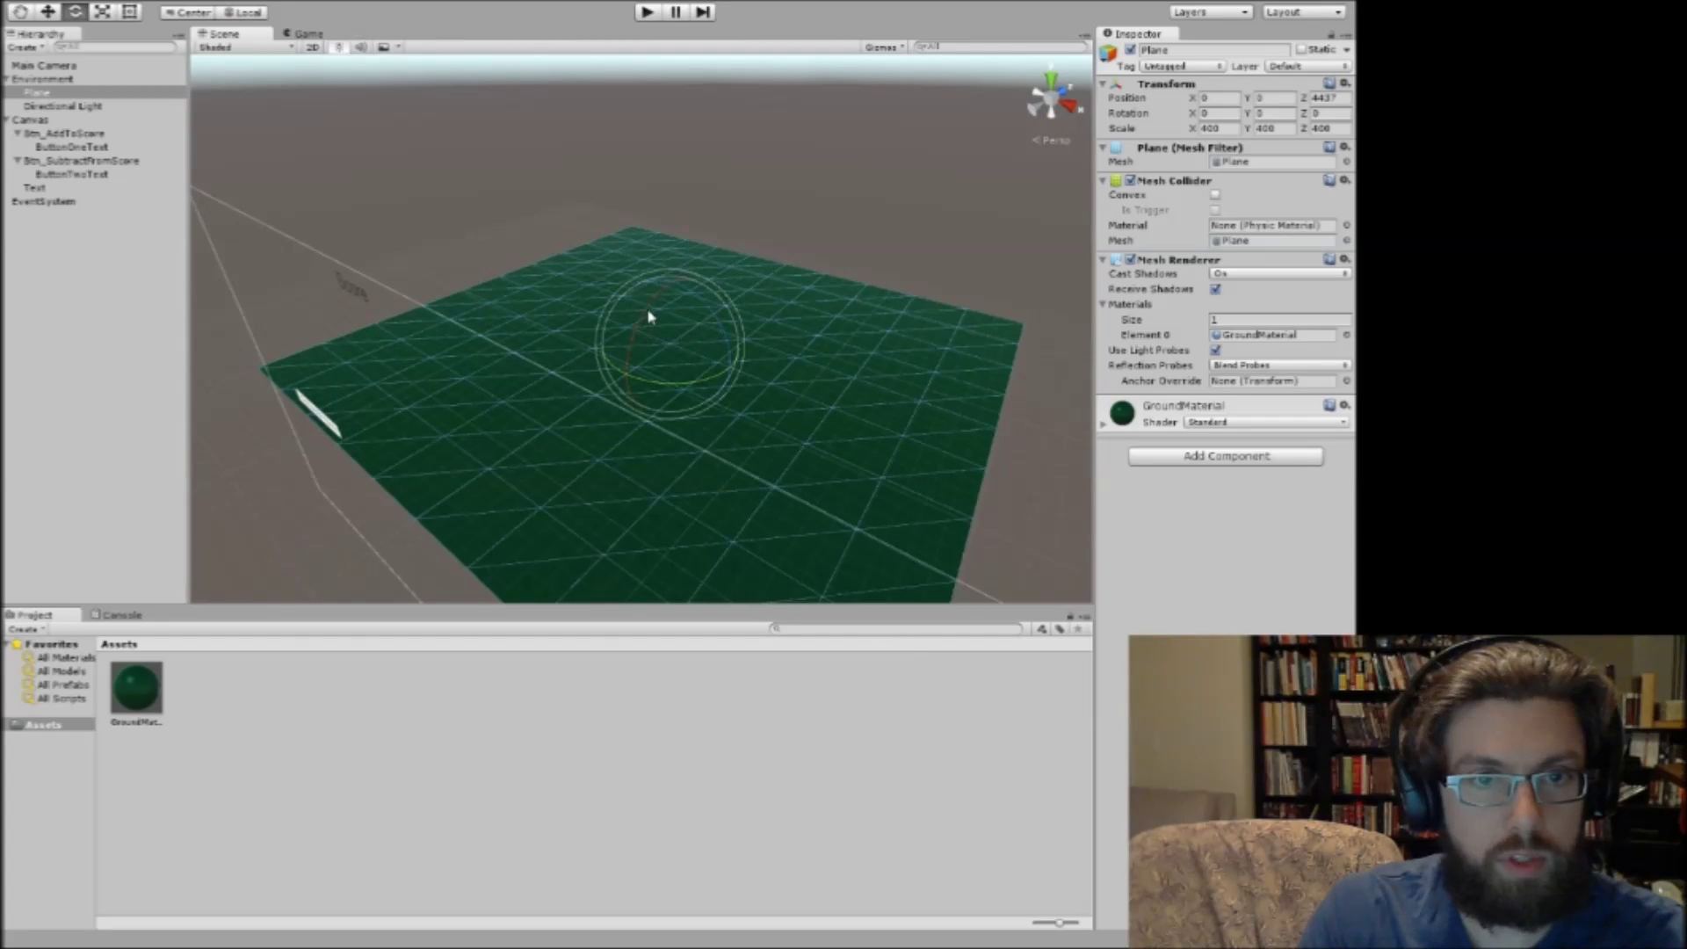
{"action": "left_click_drag", "start_coordinate": [636, 326], "coordinate": [628, 373]}
{"action": "left_click", "coordinate": [1224, 114]}
{"action": "type", "text": "90"}
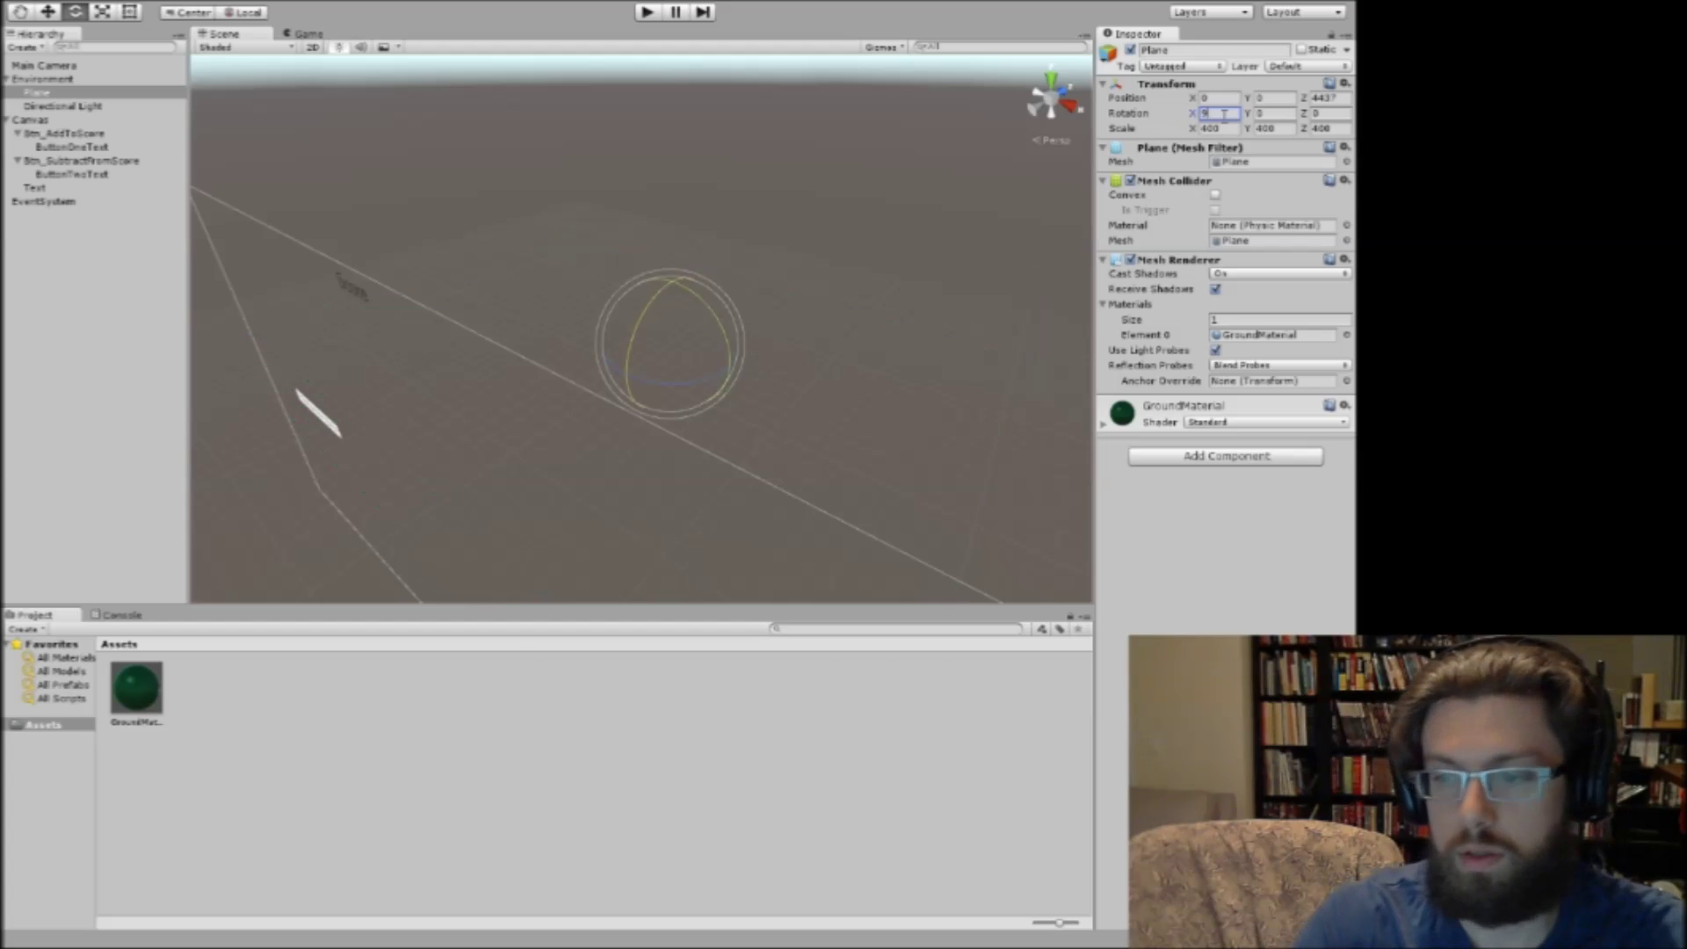
{"action": "key", "text": "BackSpace"}
{"action": "key", "text": "BackSpace"}
{"action": "type", "text": "-90"}
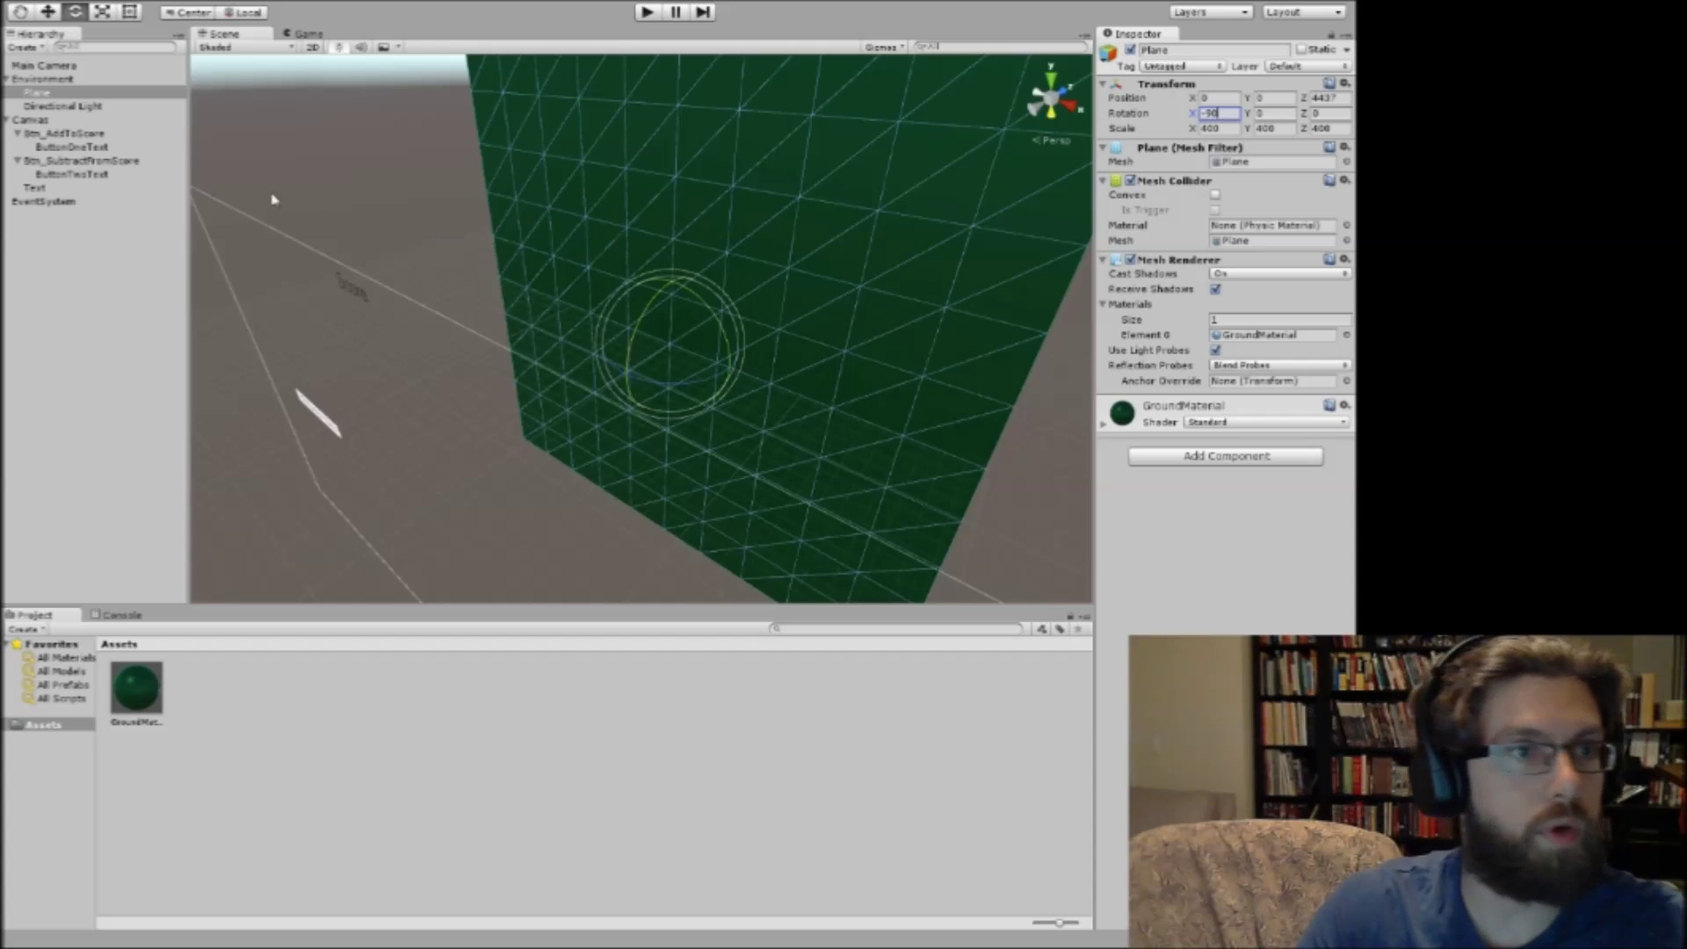
{"action": "left_click", "coordinate": [644, 14]}
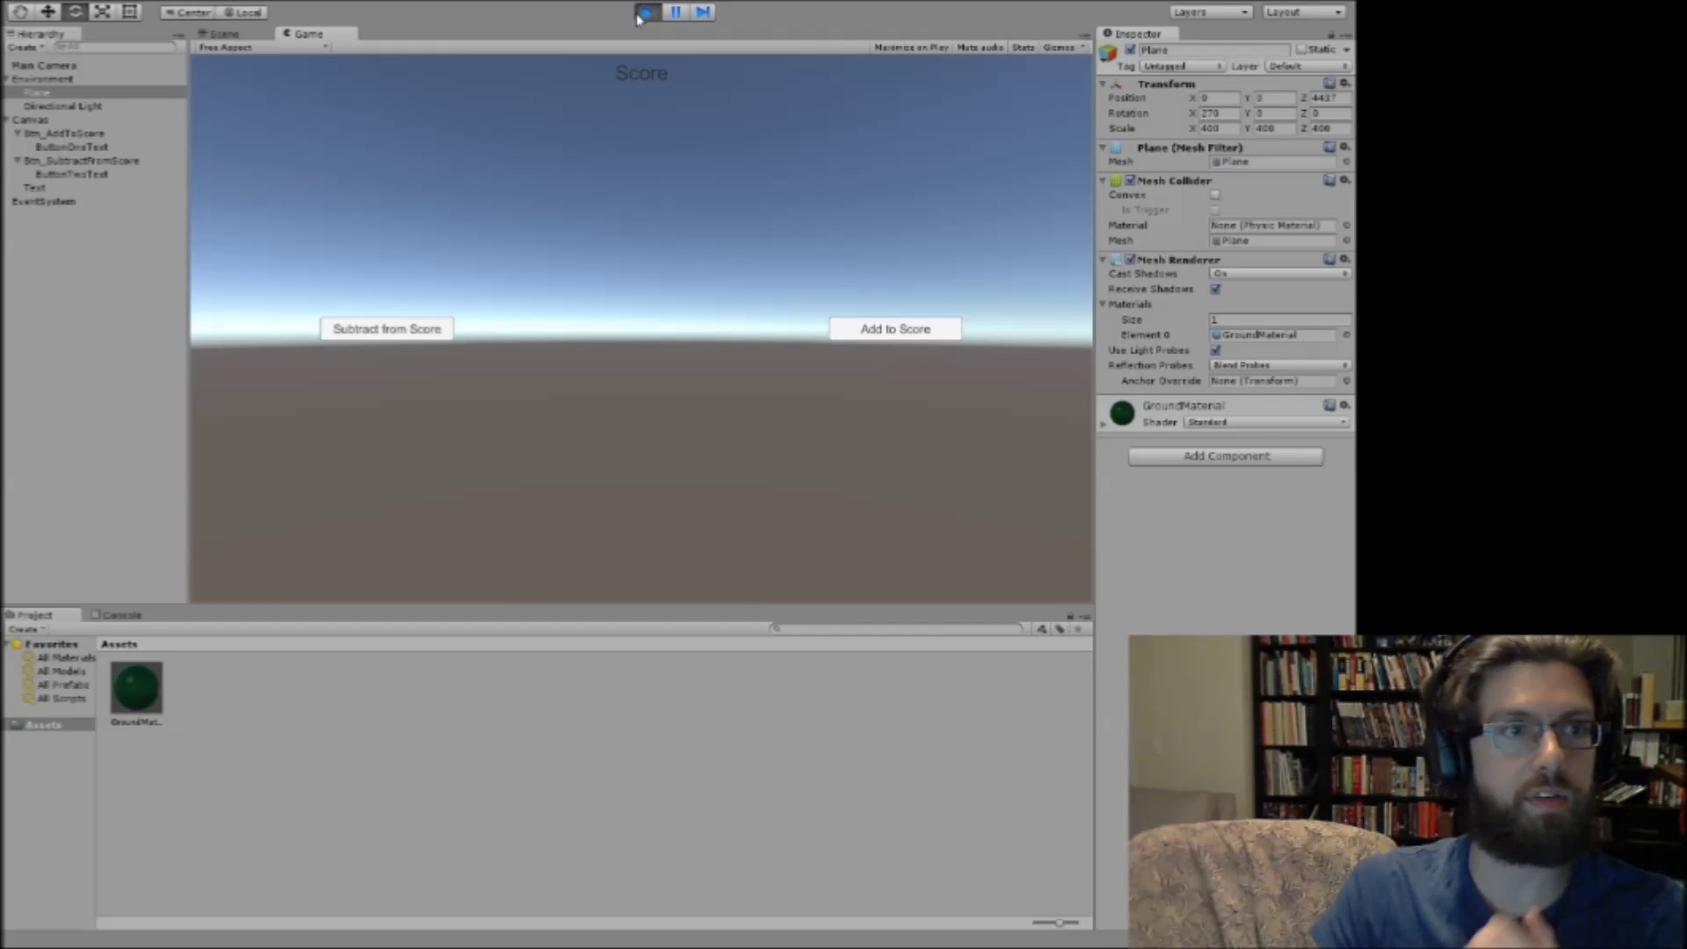
{"action": "left_click", "coordinate": [644, 13]}
Move the upright Plane behind the canvas to about X 1701, Y 1768, and test the scene in play mode.
{"action": "left_click_drag", "start_coordinate": [694, 264], "coordinate": [831, 252], "text": "alt"}
{"action": "key", "text": "w"}
{"action": "left_click_drag", "start_coordinate": [671, 509], "coordinate": [674, 213]}
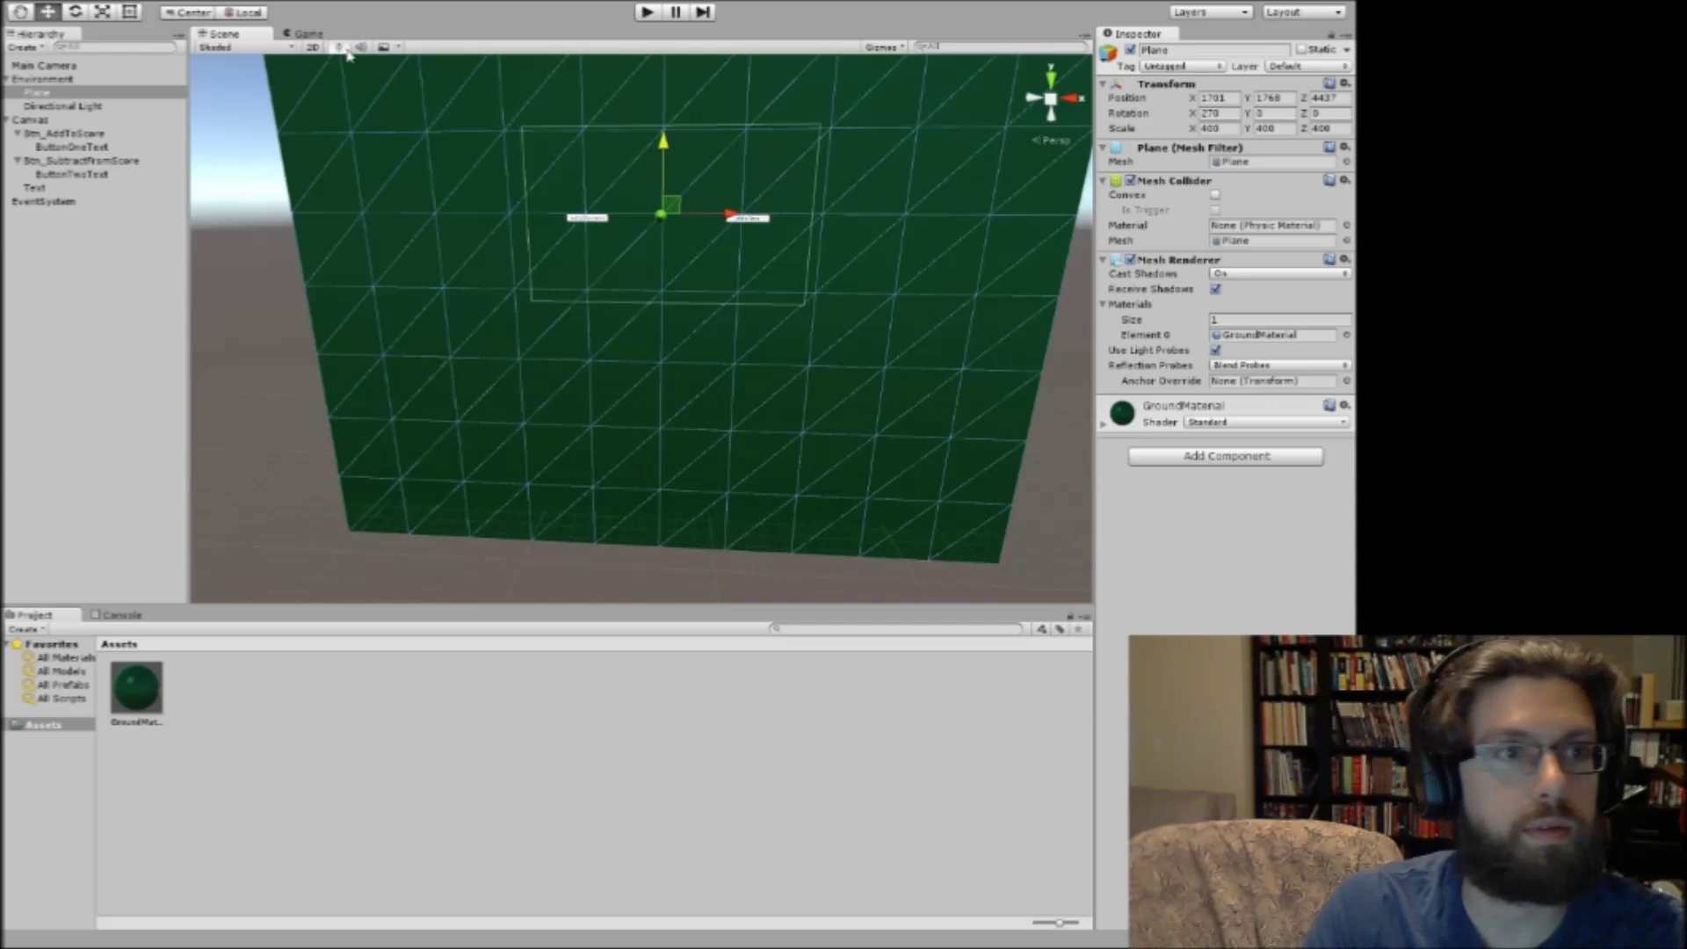
{"action": "left_click", "coordinate": [647, 12]}
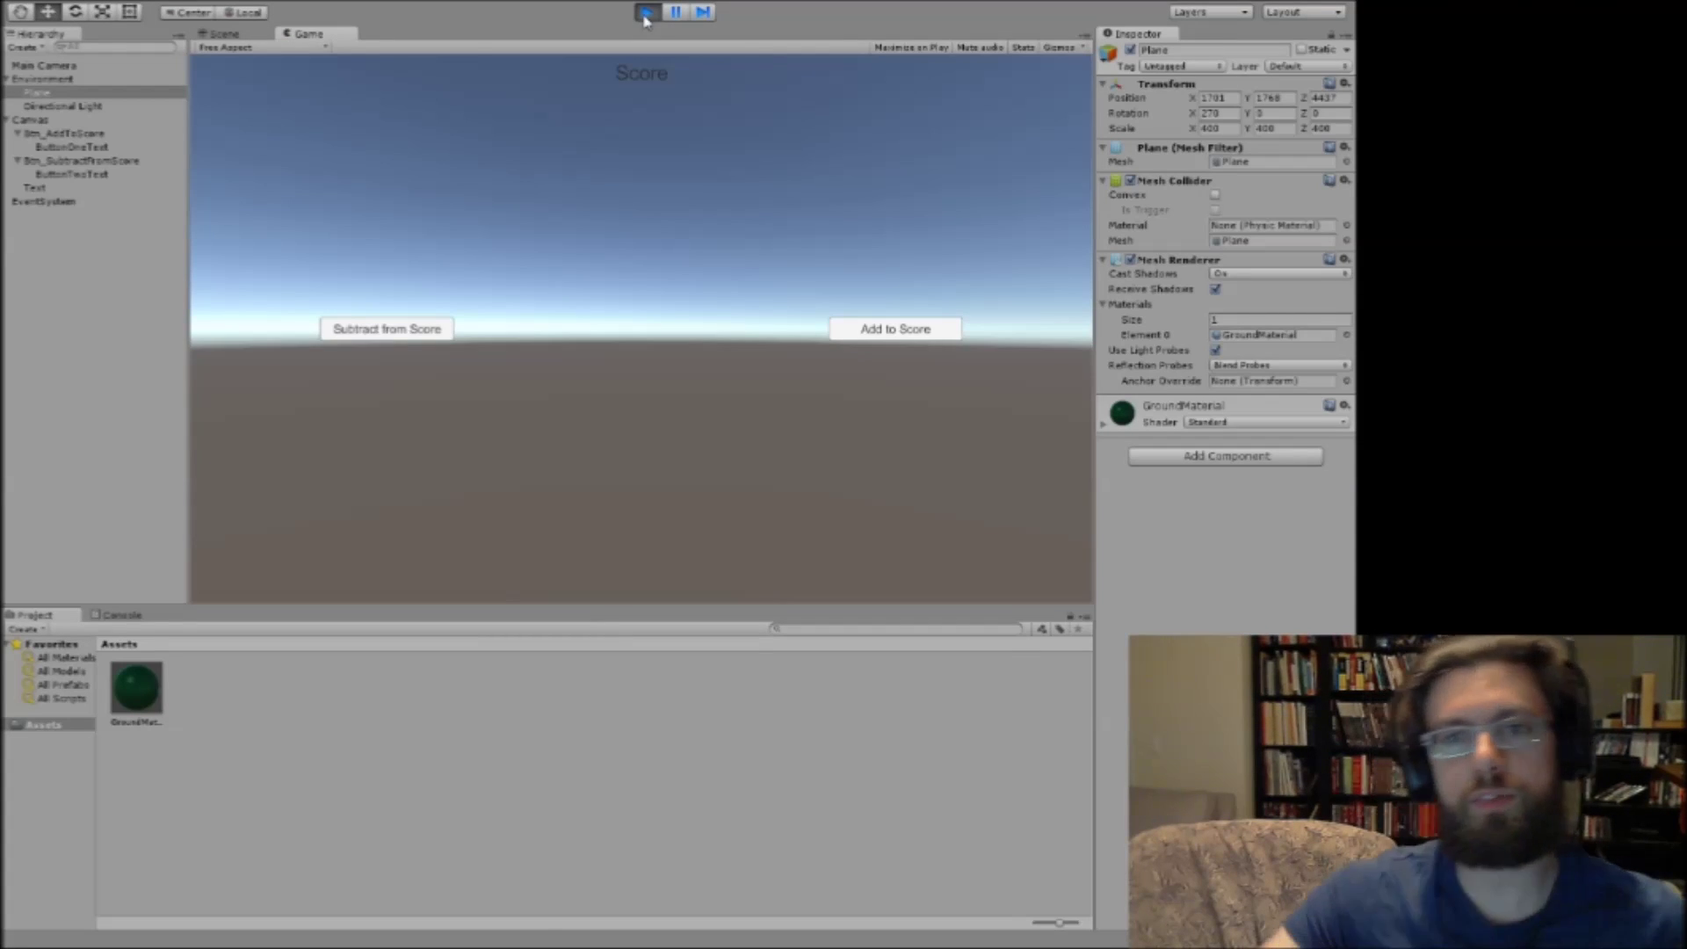
{"action": "left_click", "coordinate": [646, 12]}
Examine how the canvas and its buttons line up against the Plane in an orthographic back view.
{"action": "right_click_drag", "start_coordinate": [685, 176], "coordinate": [767, 190]}
{"action": "left_click", "coordinate": [1053, 139]}
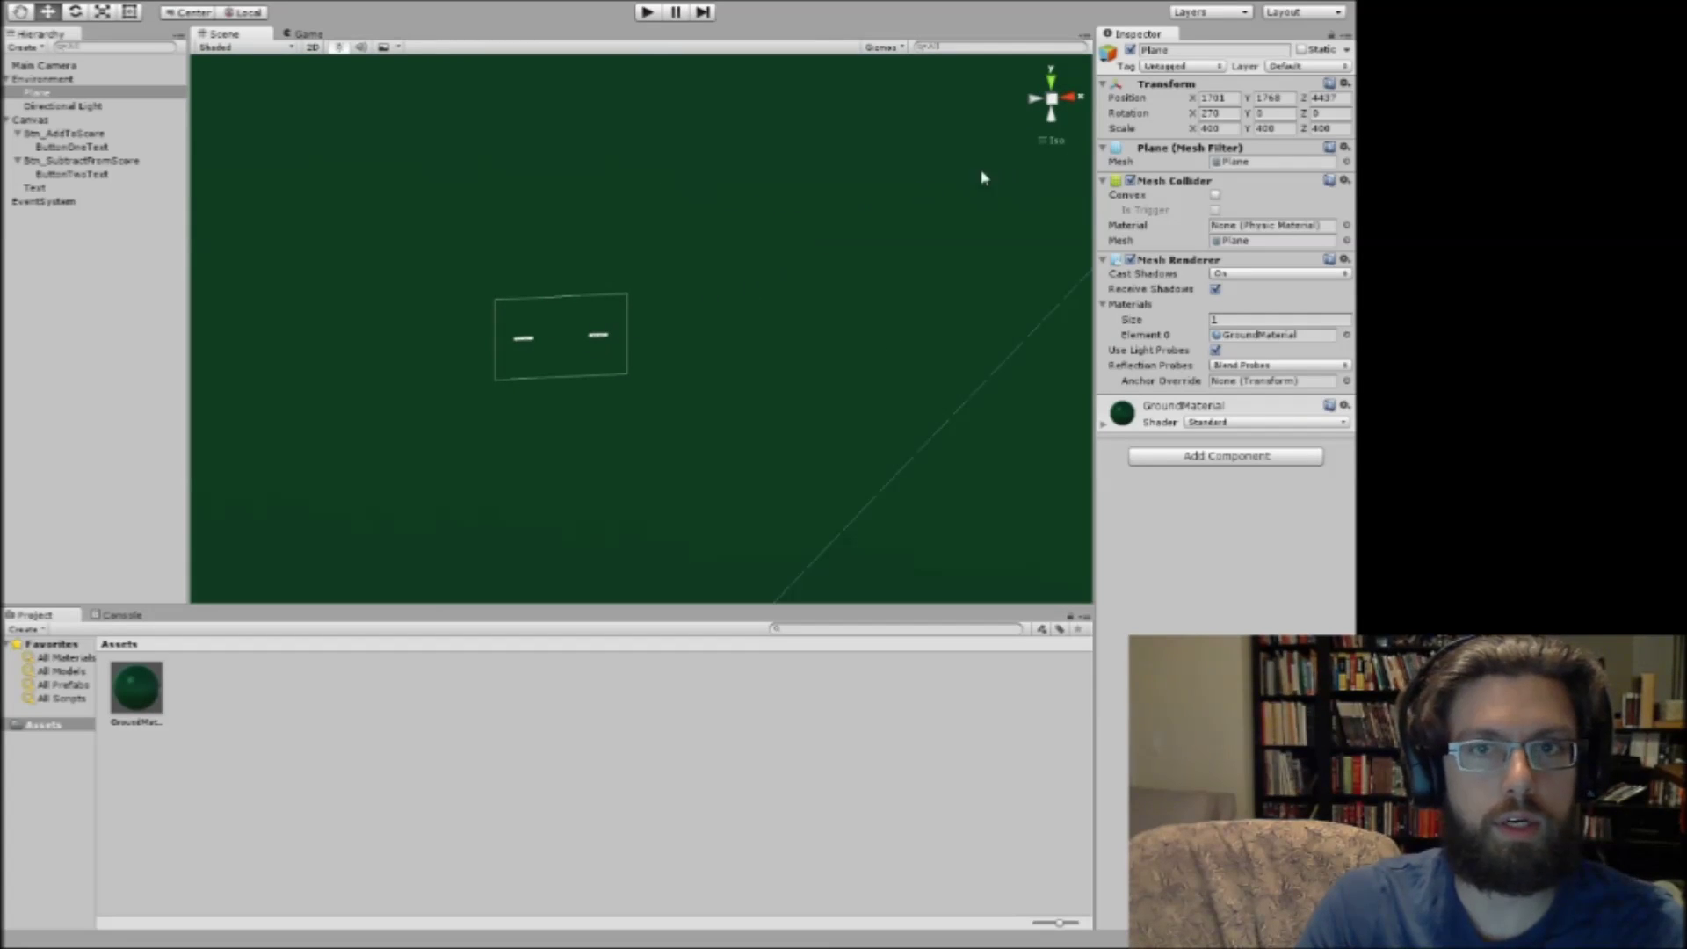
{"action": "right_click_drag", "start_coordinate": [1003, 173], "coordinate": [1117, 120]}
{"action": "left_click", "coordinate": [1068, 105]}
{"action": "middle_click_drag", "start_coordinate": [572, 219], "coordinate": [749, 262]}
{"action": "scroll", "coordinate": [735, 220], "scroll_direction": "up", "scroll_amount": 5}
{"action": "middle_click_drag", "start_coordinate": [776, 142], "coordinate": [691, 281]}
{"action": "scroll", "coordinate": [707, 268], "scroll_direction": "up", "scroll_amount": 2}
{"action": "scroll", "coordinate": [723, 226], "scroll_direction": "down", "scroll_amount": 4}
{"action": "middle_click_drag", "start_coordinate": [723, 226], "coordinate": [643, 301]}
{"action": "scroll", "coordinate": [644, 302], "scroll_direction": "up", "scroll_amount": 4}
{"action": "scroll", "coordinate": [645, 302], "scroll_direction": "down", "scroll_amount": 3}
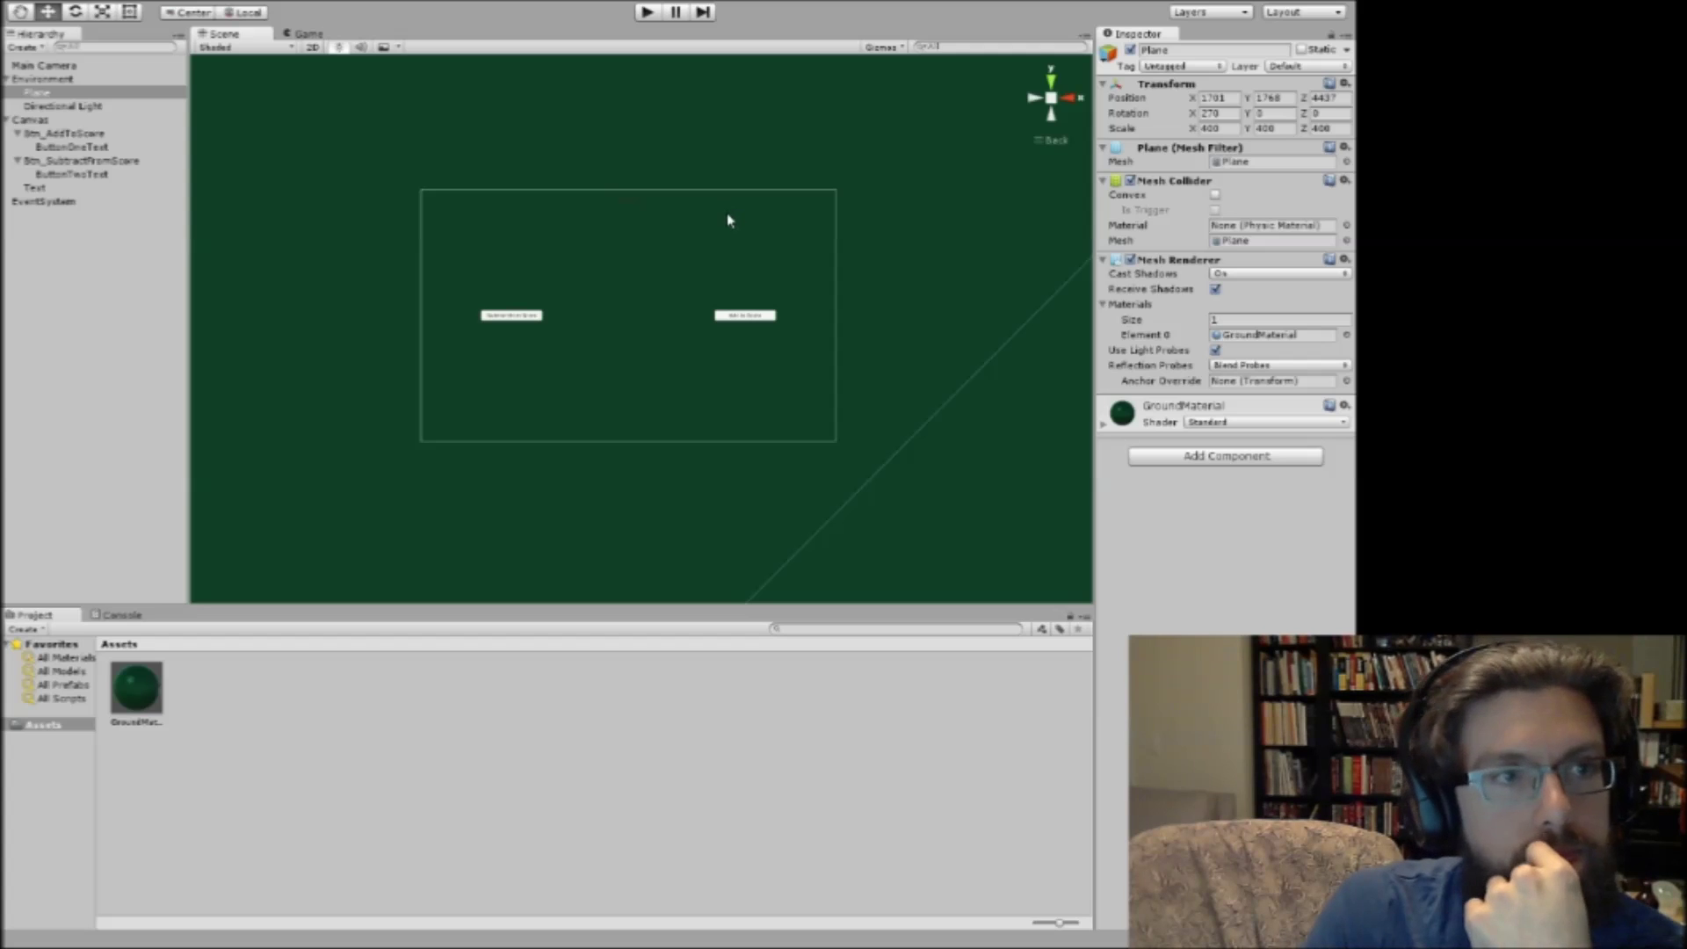
Compare the transform settings of the Main Camera and the Plane.
{"action": "left_click", "coordinate": [72, 69]}
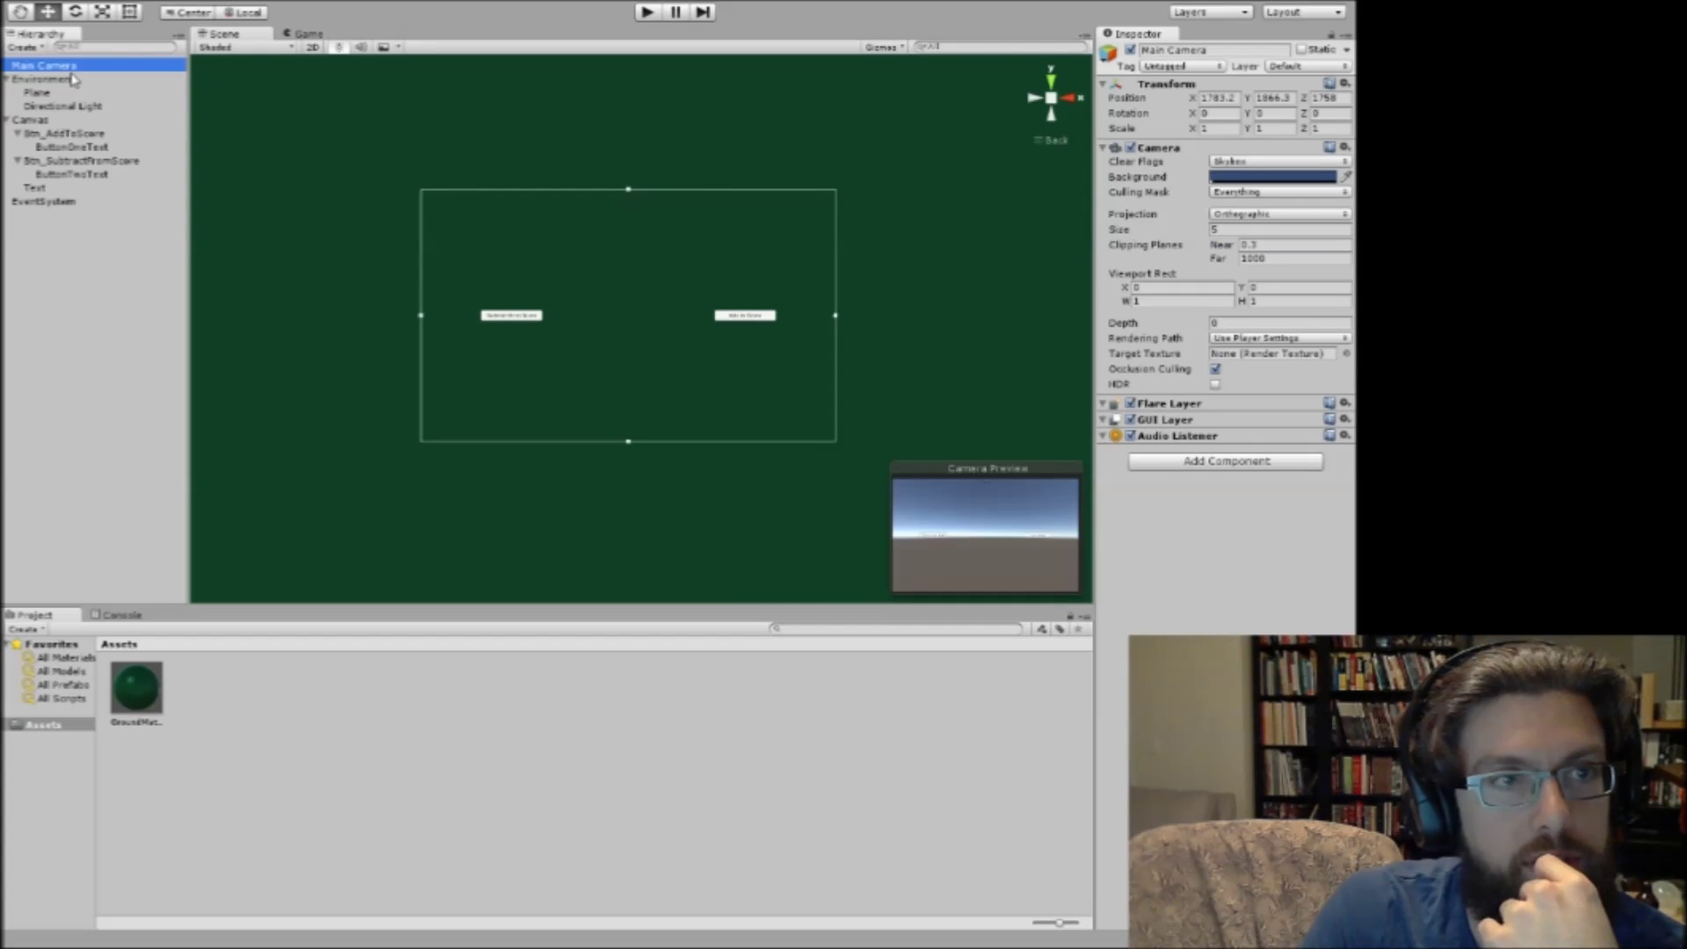
{"action": "left_click", "coordinate": [48, 93]}
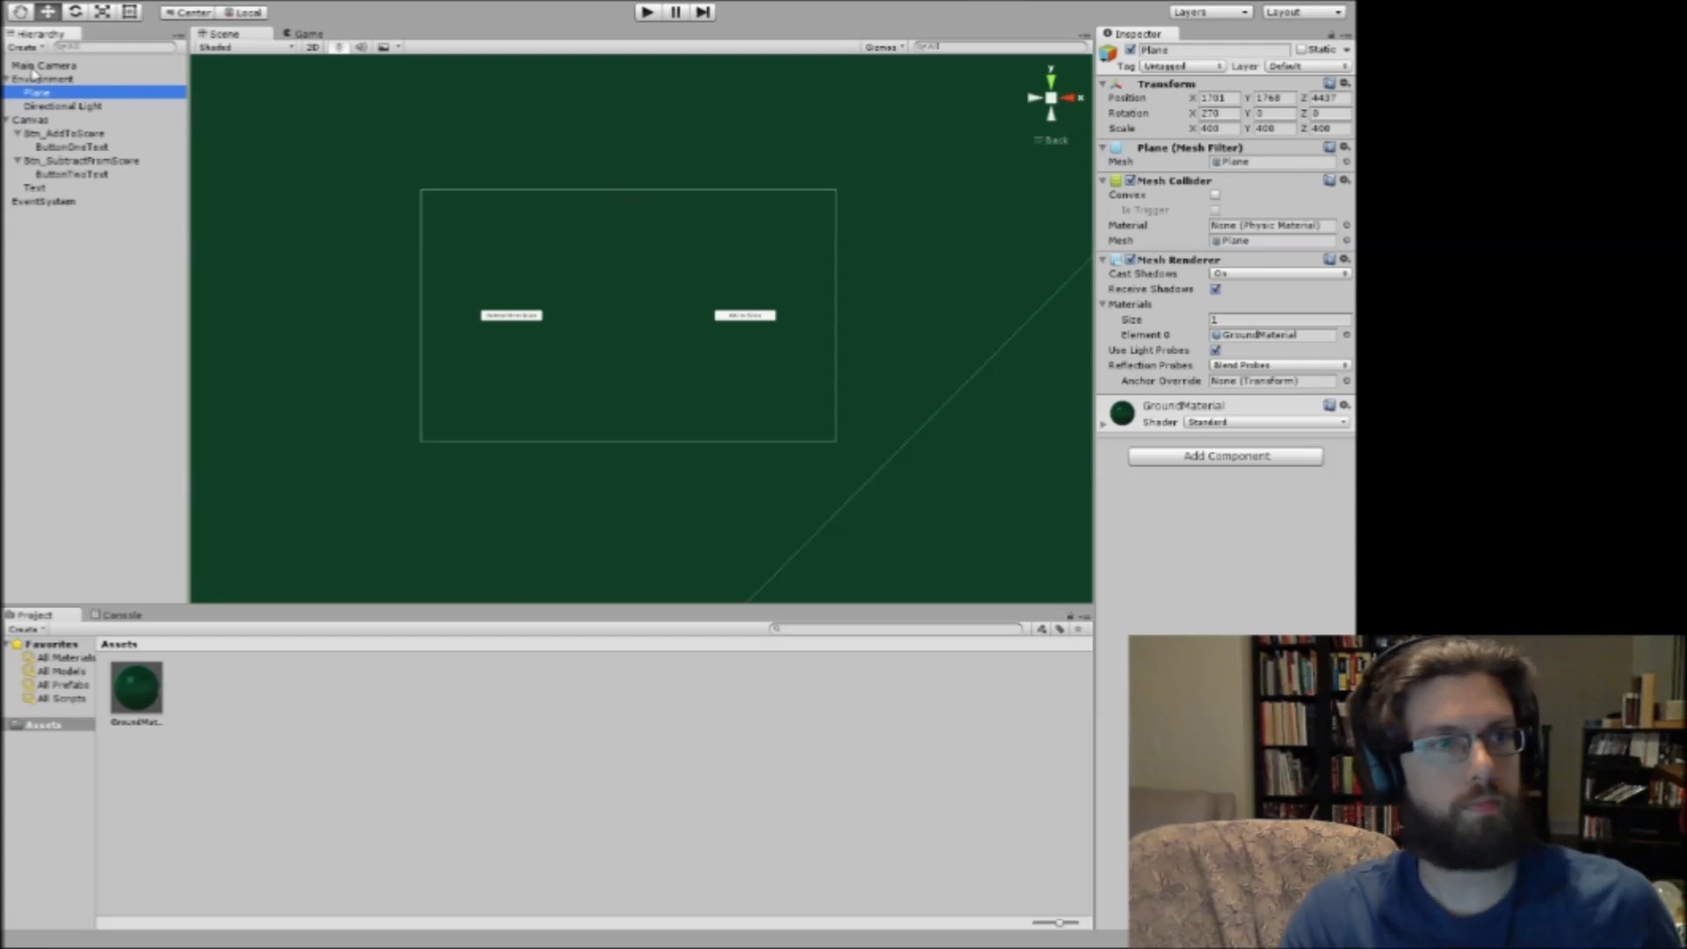
{"action": "left_click", "coordinate": [565, 161]}
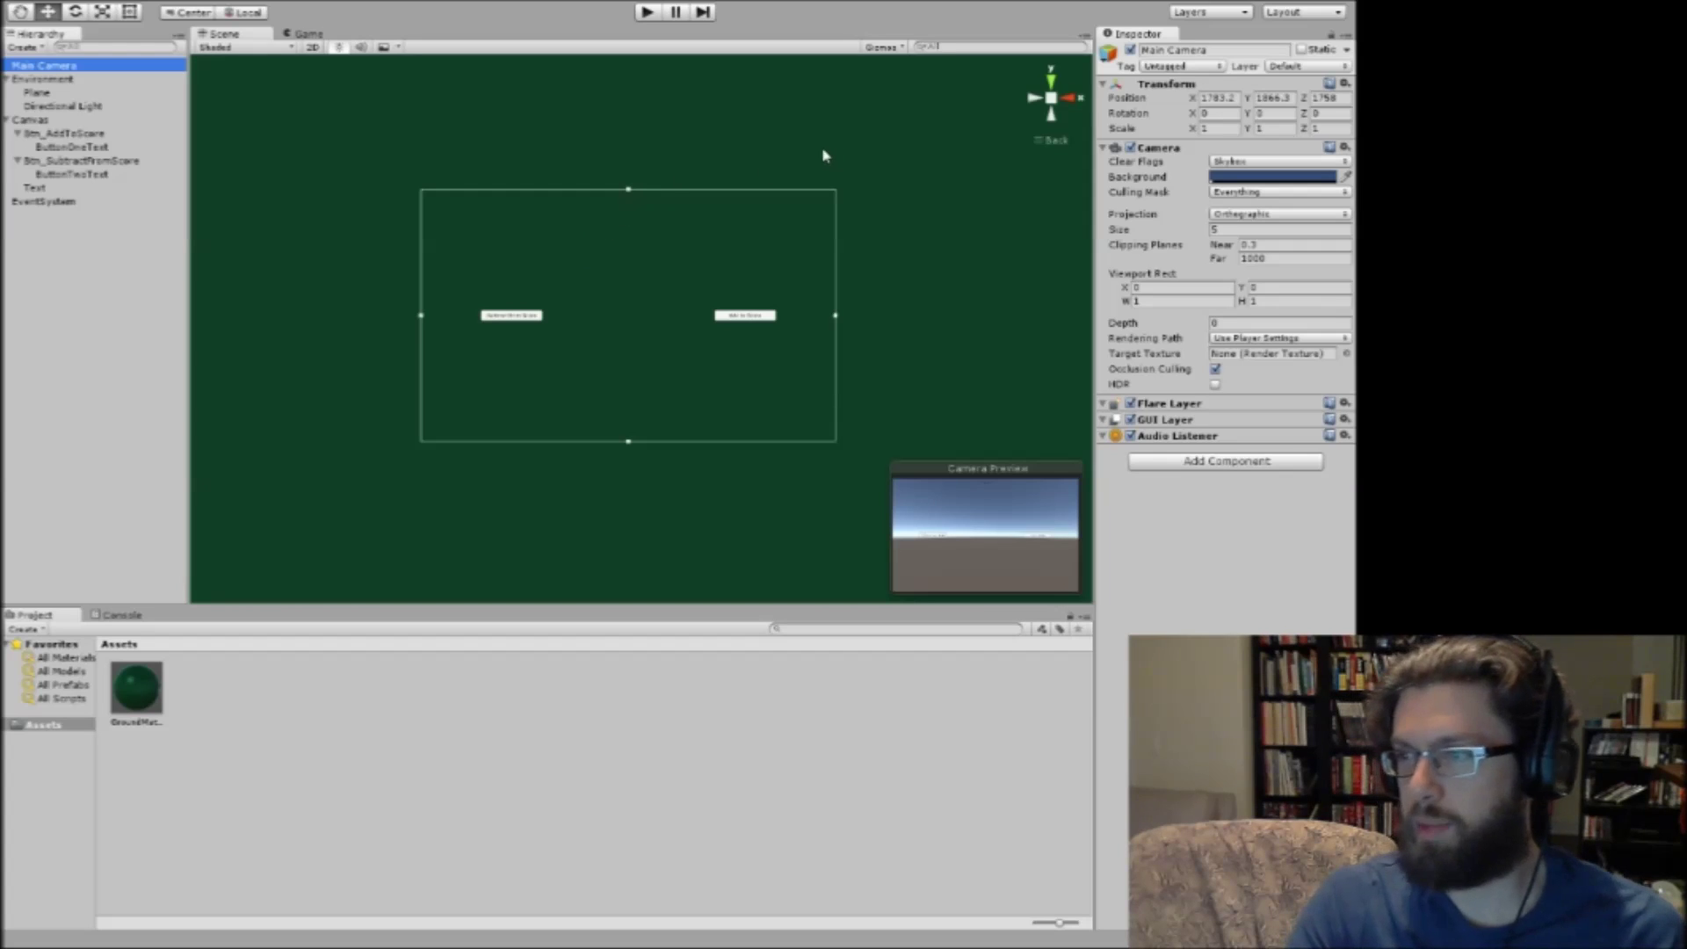
Switch the scene view to perspective and move the Plane along Z to about 1226.
{"action": "left_click", "coordinate": [1039, 142]}
{"action": "left_click_drag", "start_coordinate": [700, 282], "coordinate": [667, 264], "text": "alt"}
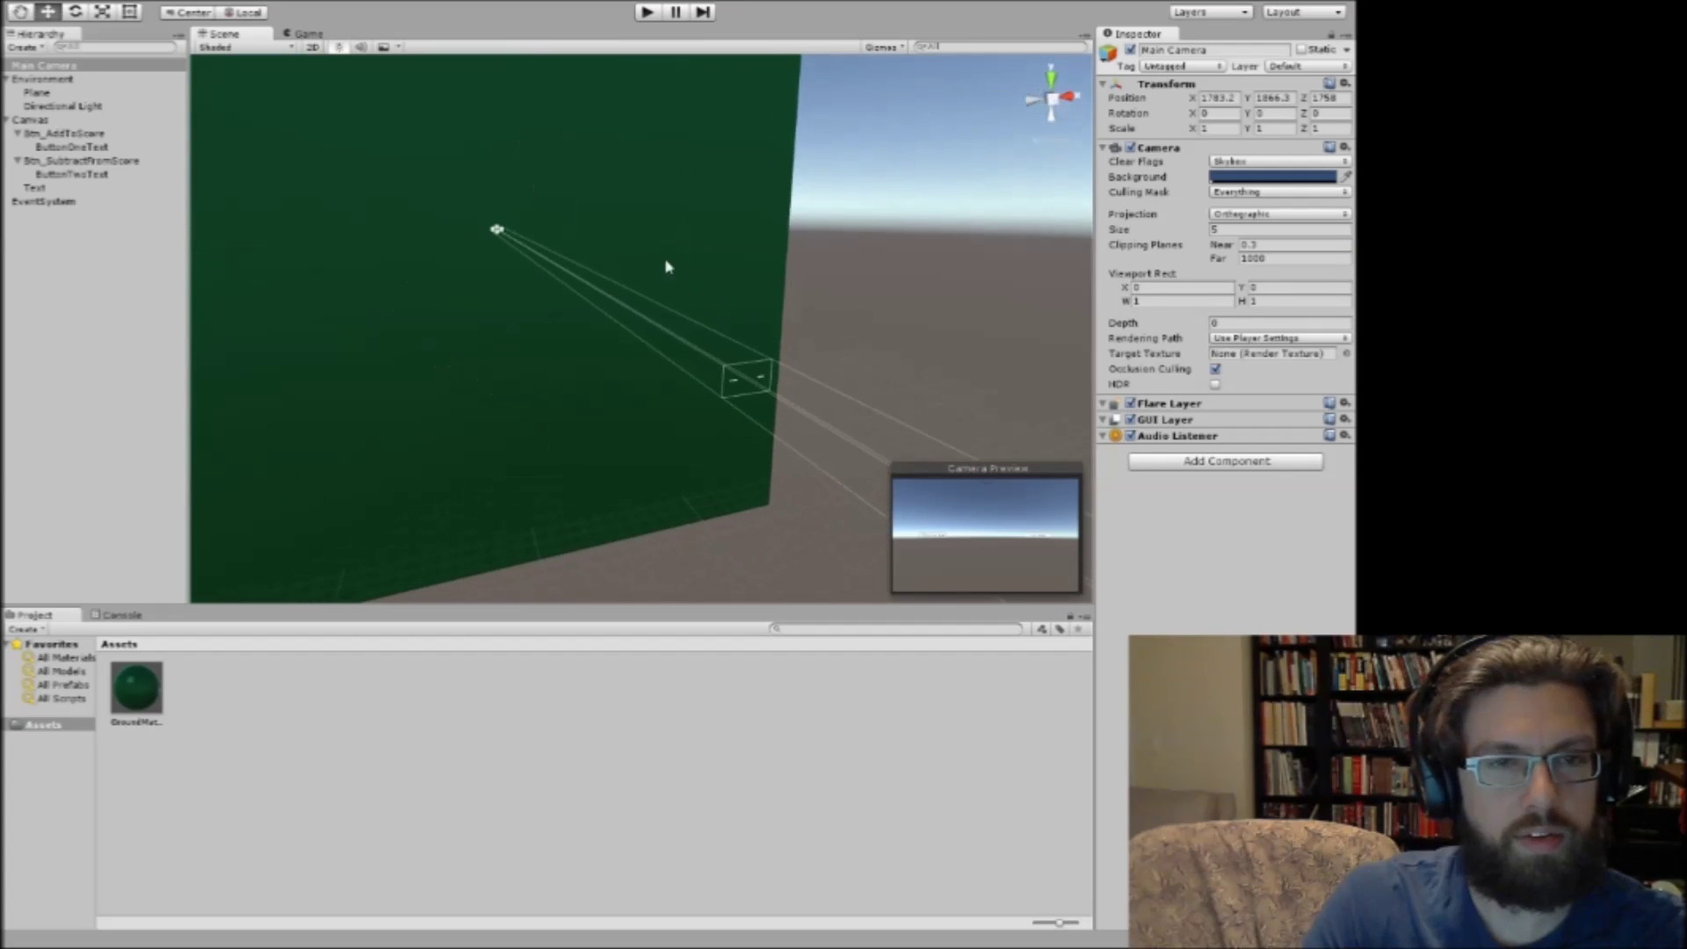
{"action": "left_click", "coordinate": [599, 232]}
{"action": "left_click_drag", "start_coordinate": [454, 242], "coordinate": [650, 292]}
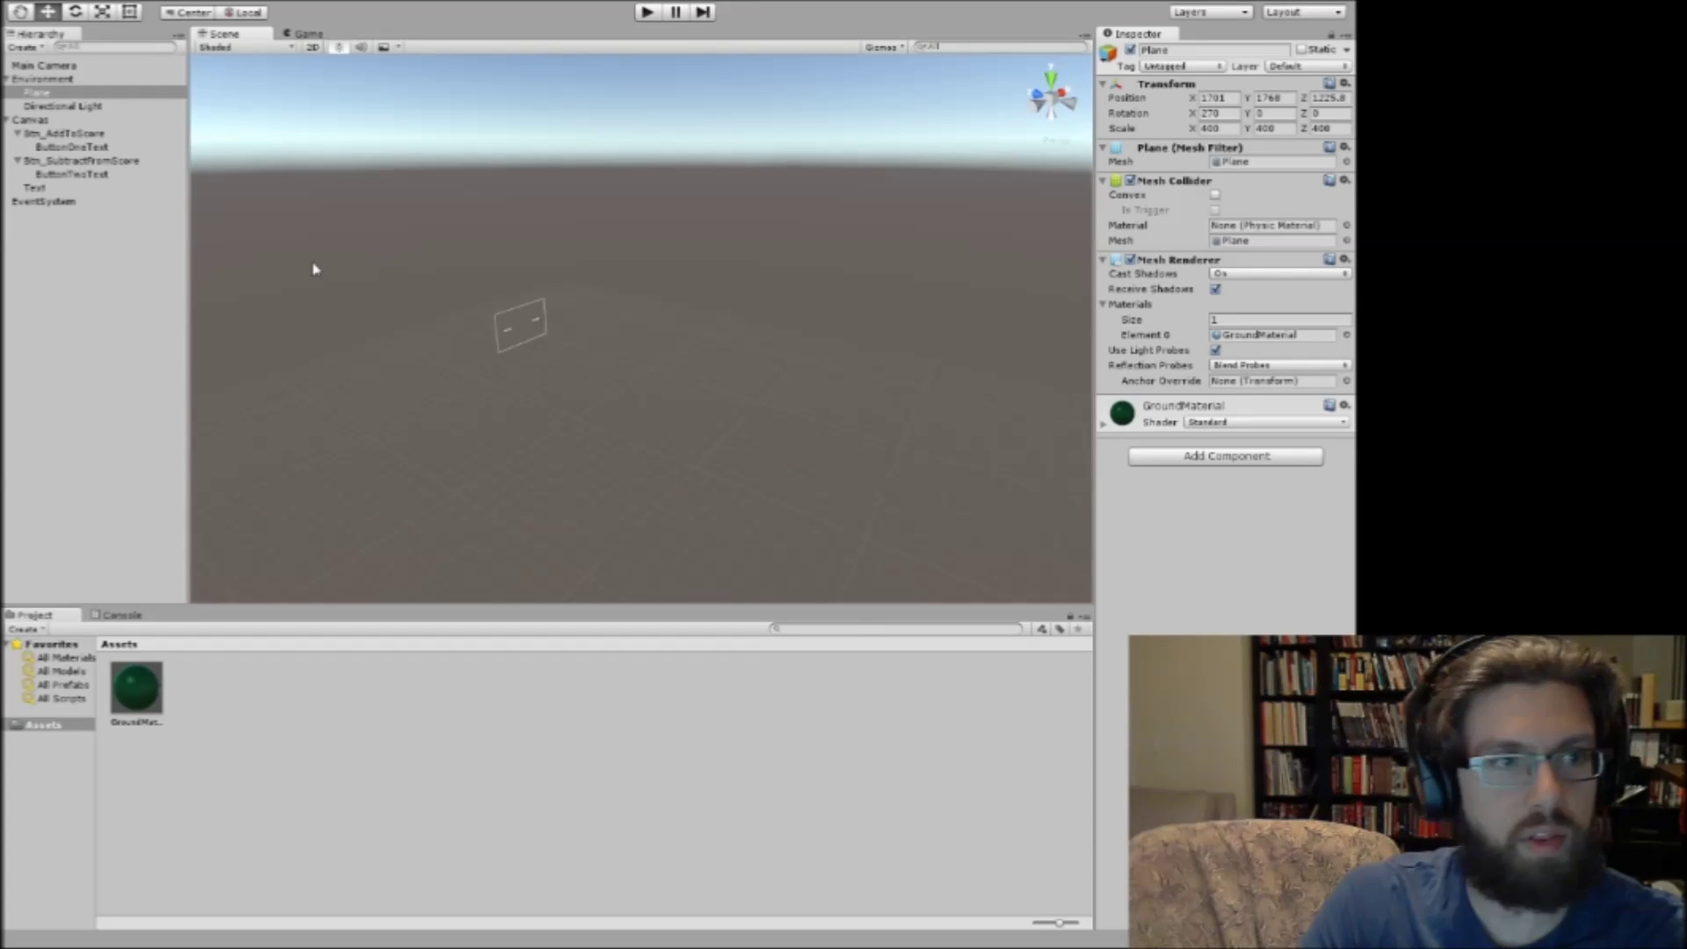
Delete the Plane from the Environment group.
{"action": "left_click", "coordinate": [55, 66]}
{"action": "right_click_drag", "start_coordinate": [493, 259], "coordinate": [301, 237]}
{"action": "double_click", "coordinate": [26, 94]}
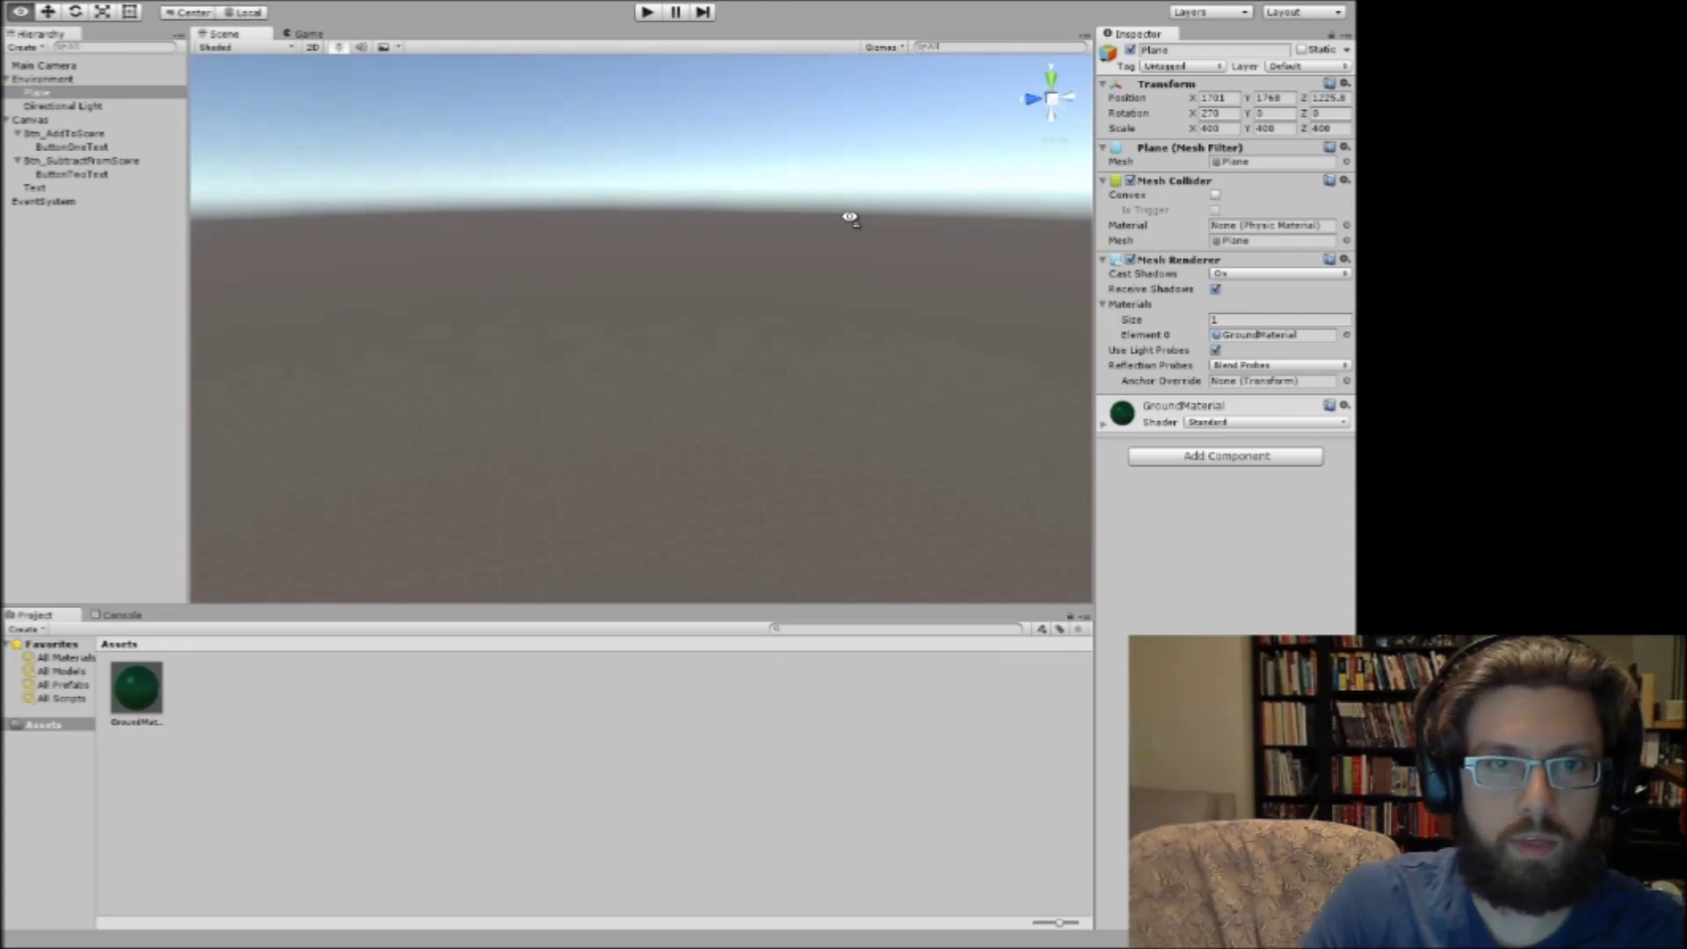
{"action": "right_click_drag", "start_coordinate": [789, 331], "coordinate": [629, 357]}
{"action": "scroll", "coordinate": [796, 274], "scroll_direction": "down", "scroll_amount": 5}
{"action": "key", "text": "ctrl+shift+f"}
{"action": "right_click_drag", "start_coordinate": [708, 267], "coordinate": [971, 275]}
{"action": "key", "text": "Delete"}
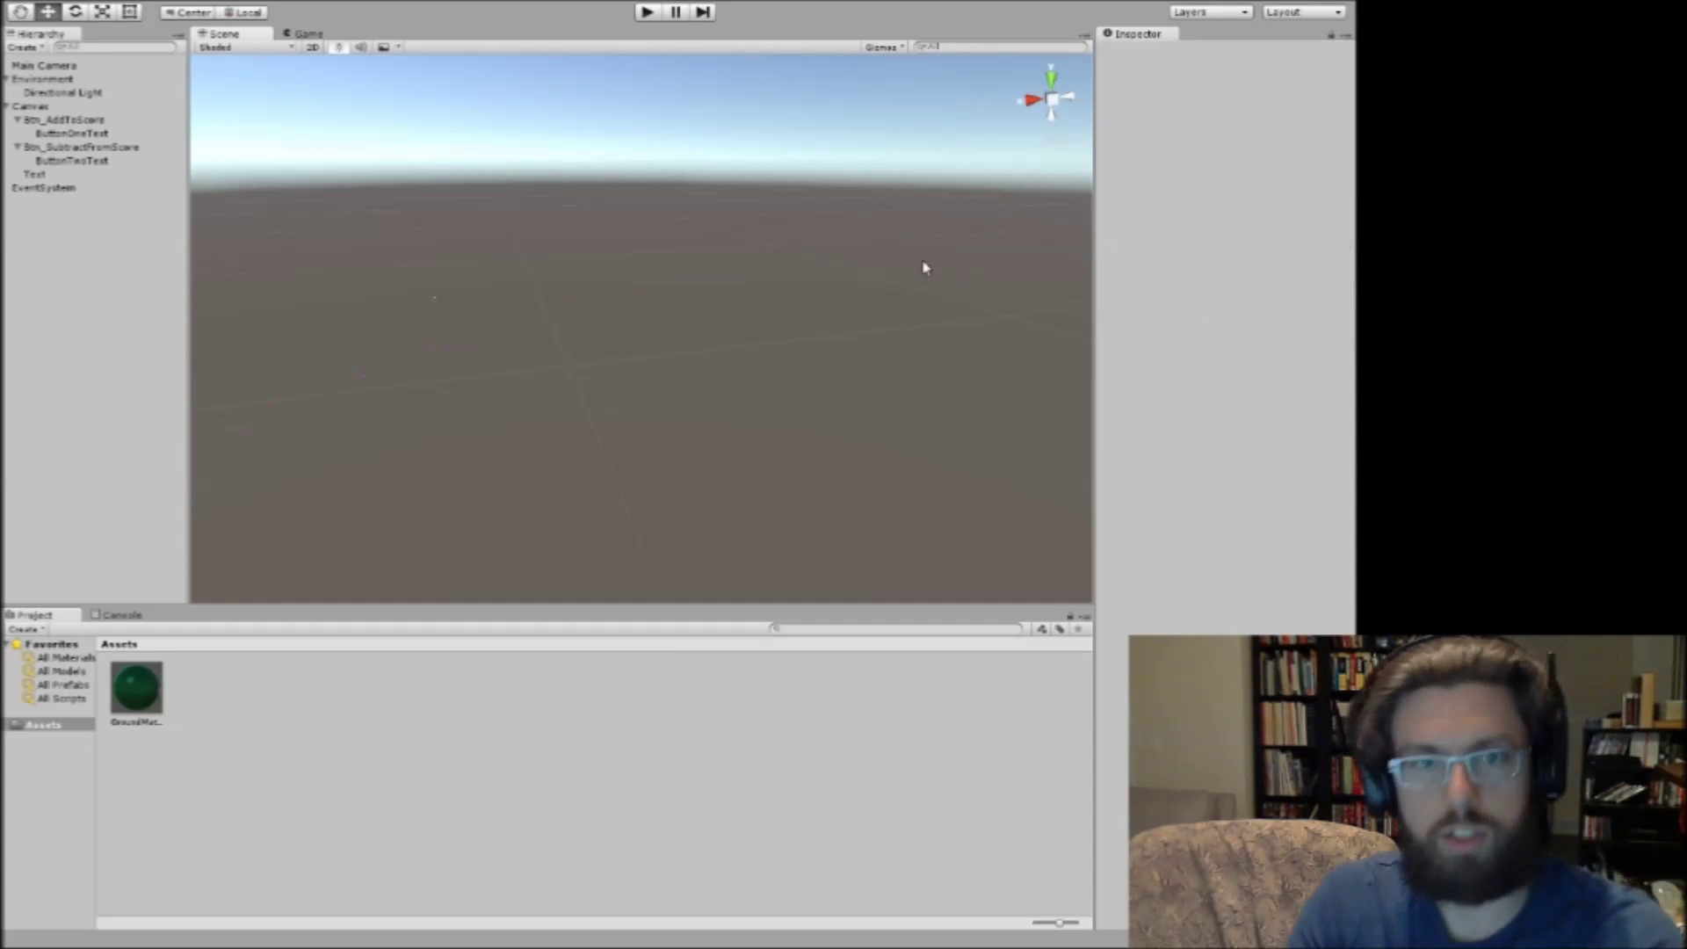
Select the Text object under Canvas and run the scene to check the score label.
{"action": "left_click", "coordinate": [44, 66]}
{"action": "left_click", "coordinate": [42, 79]}
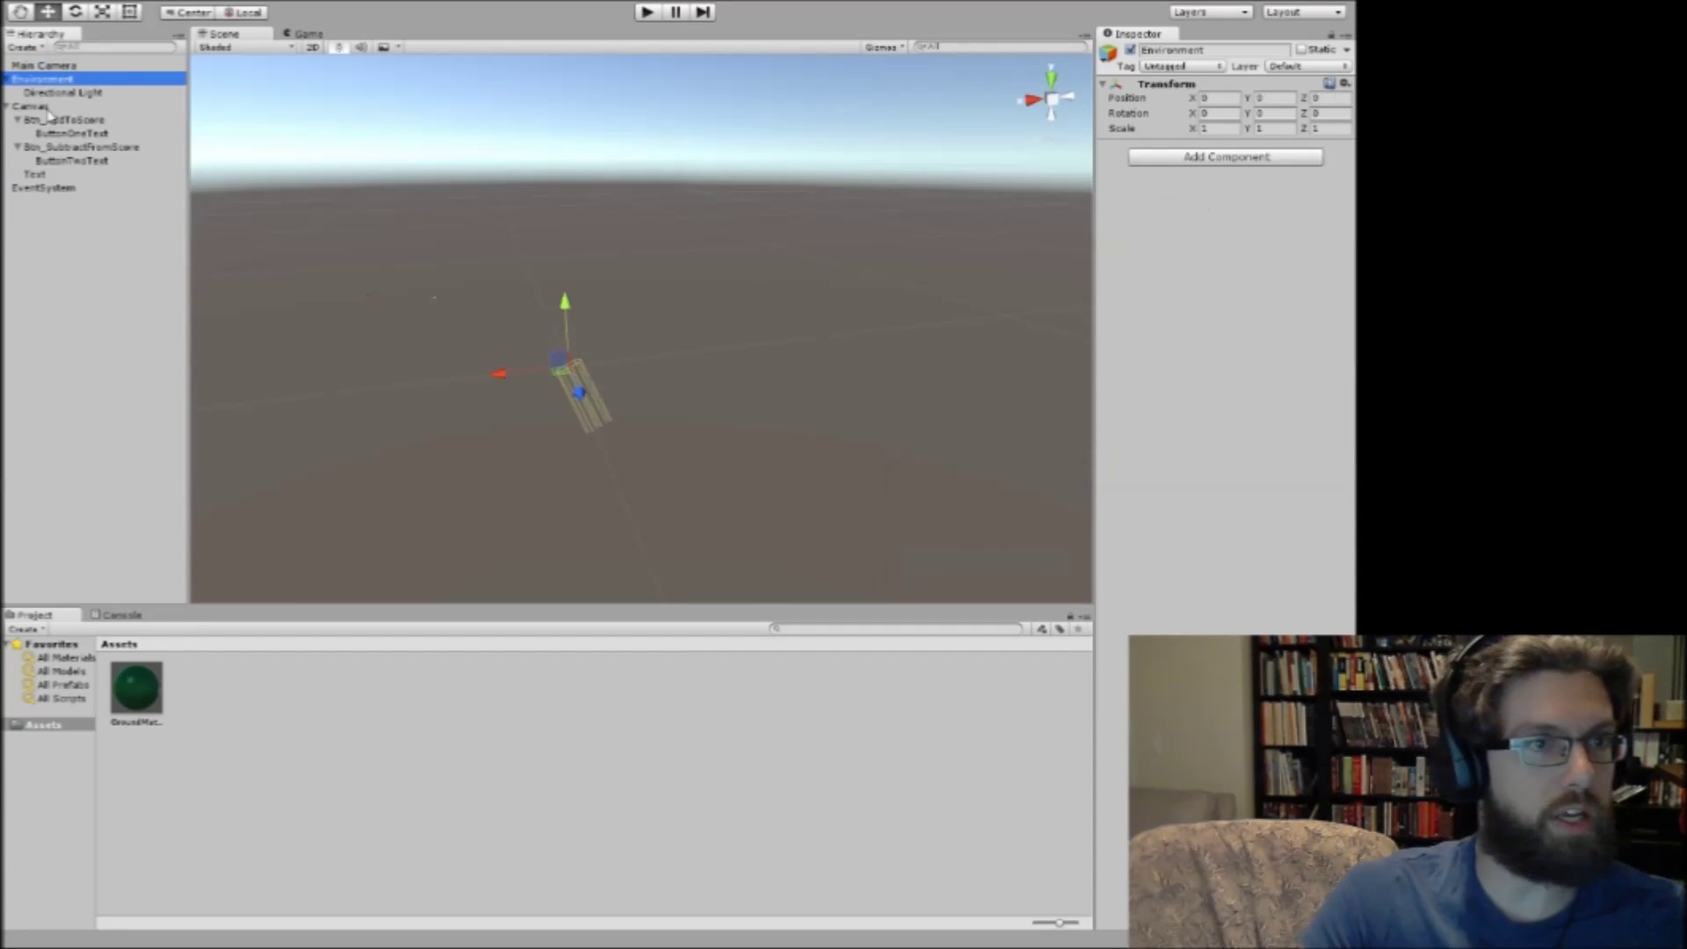
{"action": "left_click", "coordinate": [41, 175]}
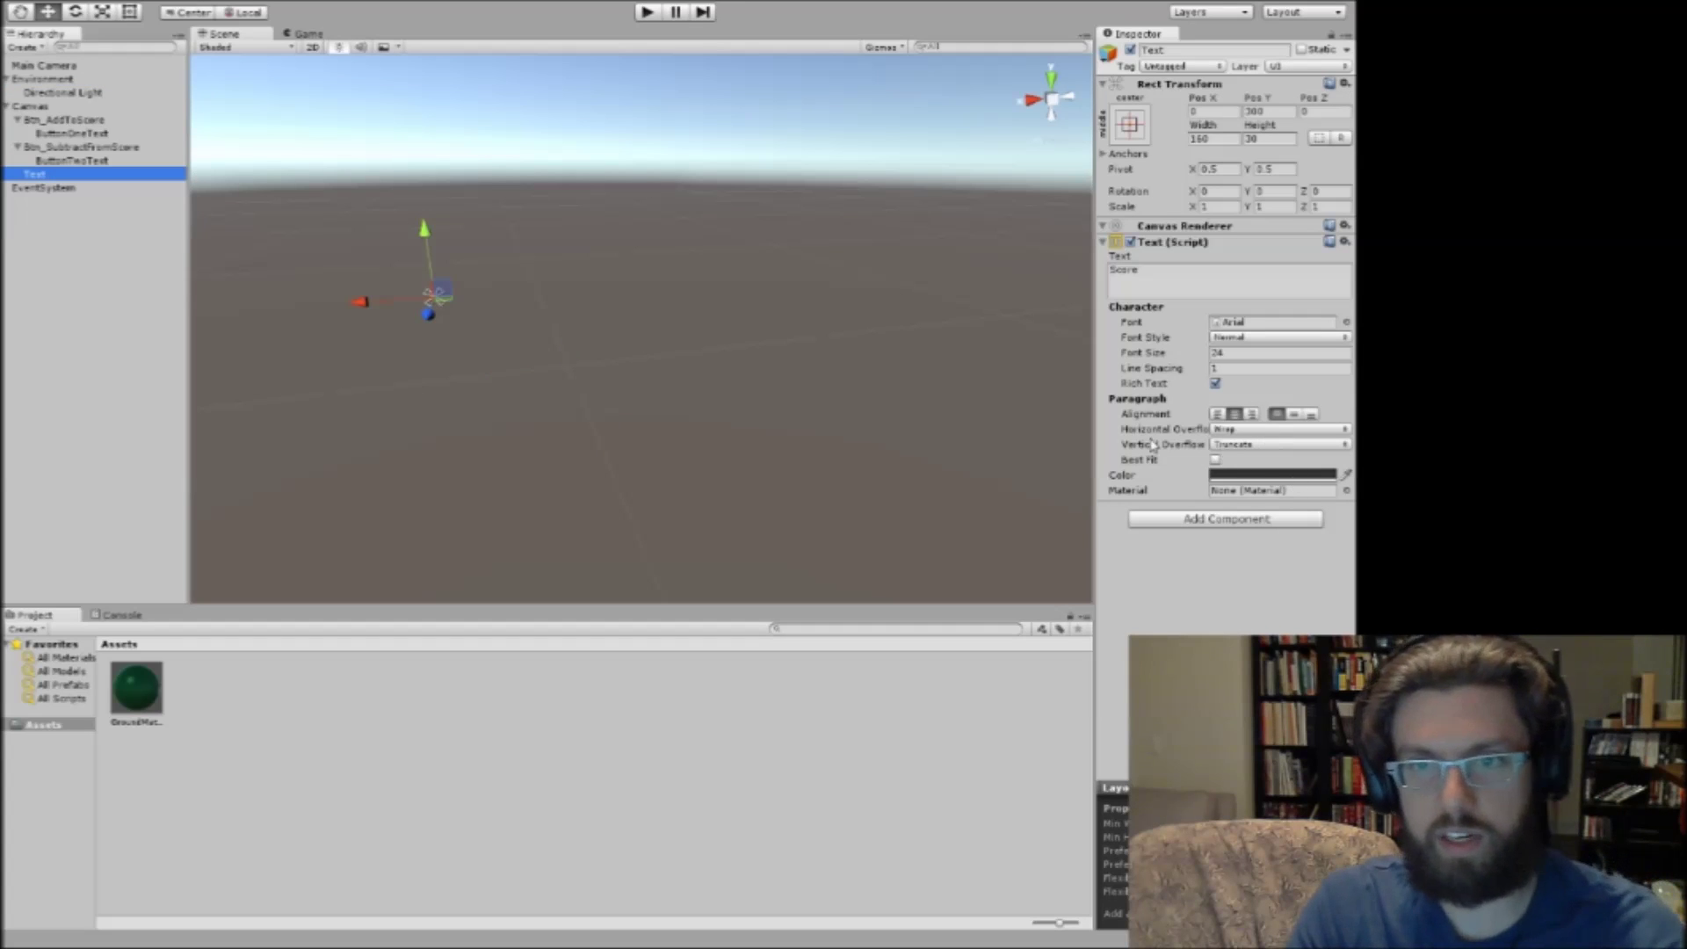
{"action": "left_click", "coordinate": [652, 14]}
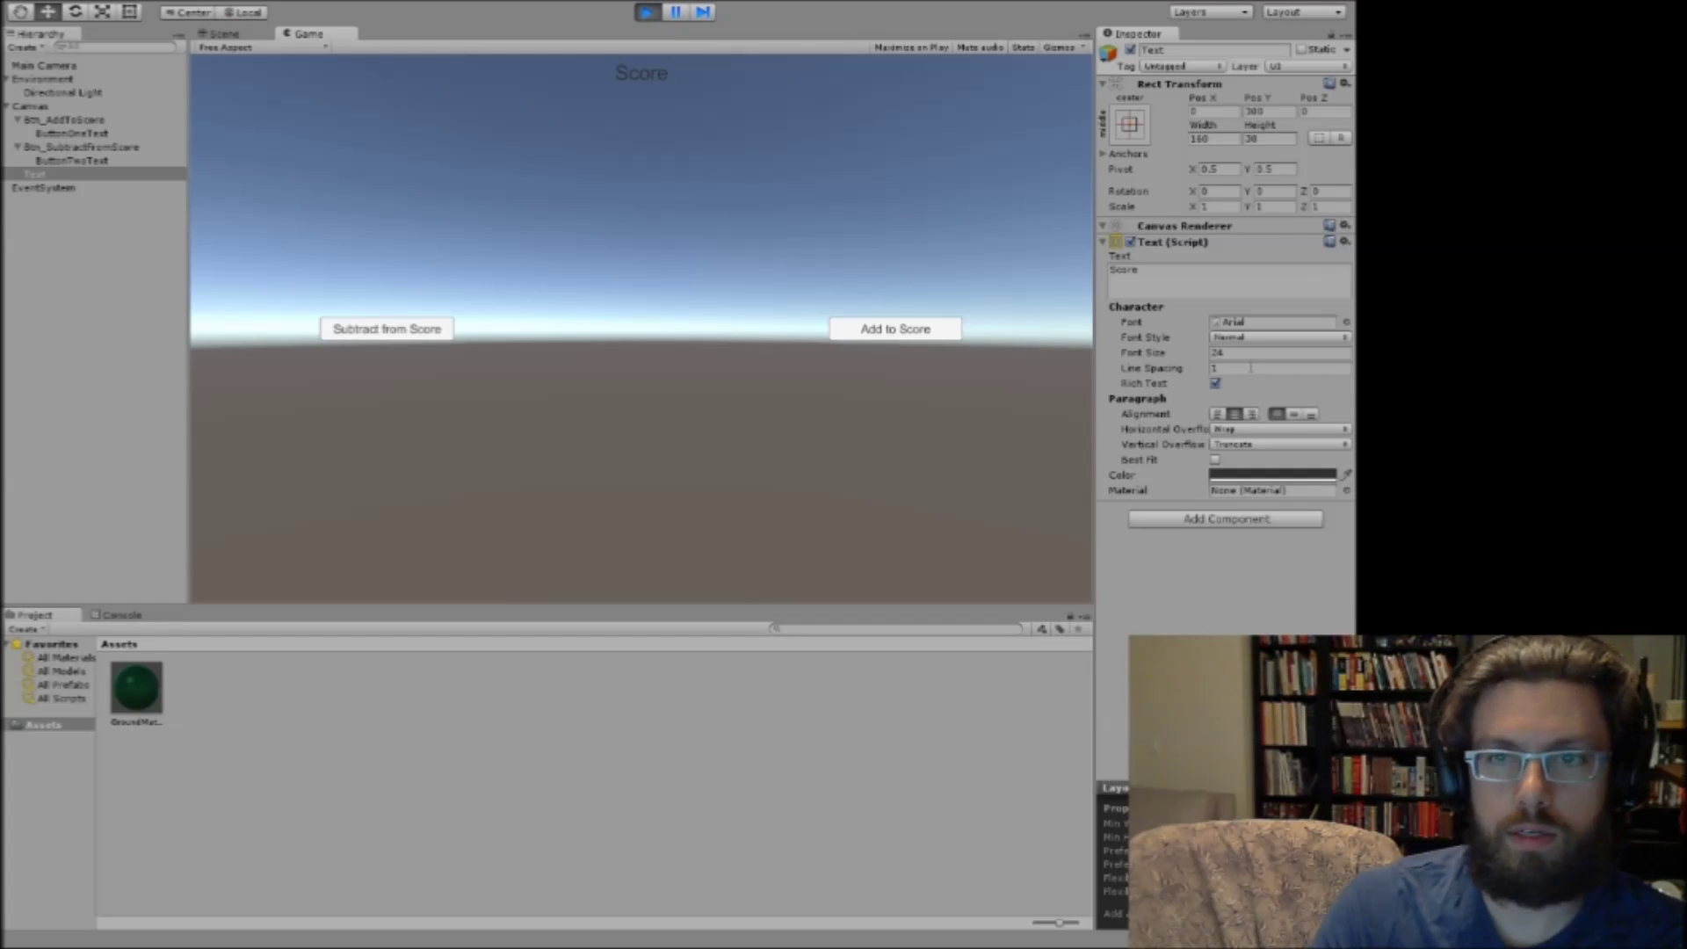
Try a font size of 16 on the Score text in play mode and undo it.
{"action": "left_click", "coordinate": [1245, 353]}
{"action": "type", "text": "16"}
{"action": "key", "text": "Tab"}
{"action": "key", "text": "ctrl+z"}
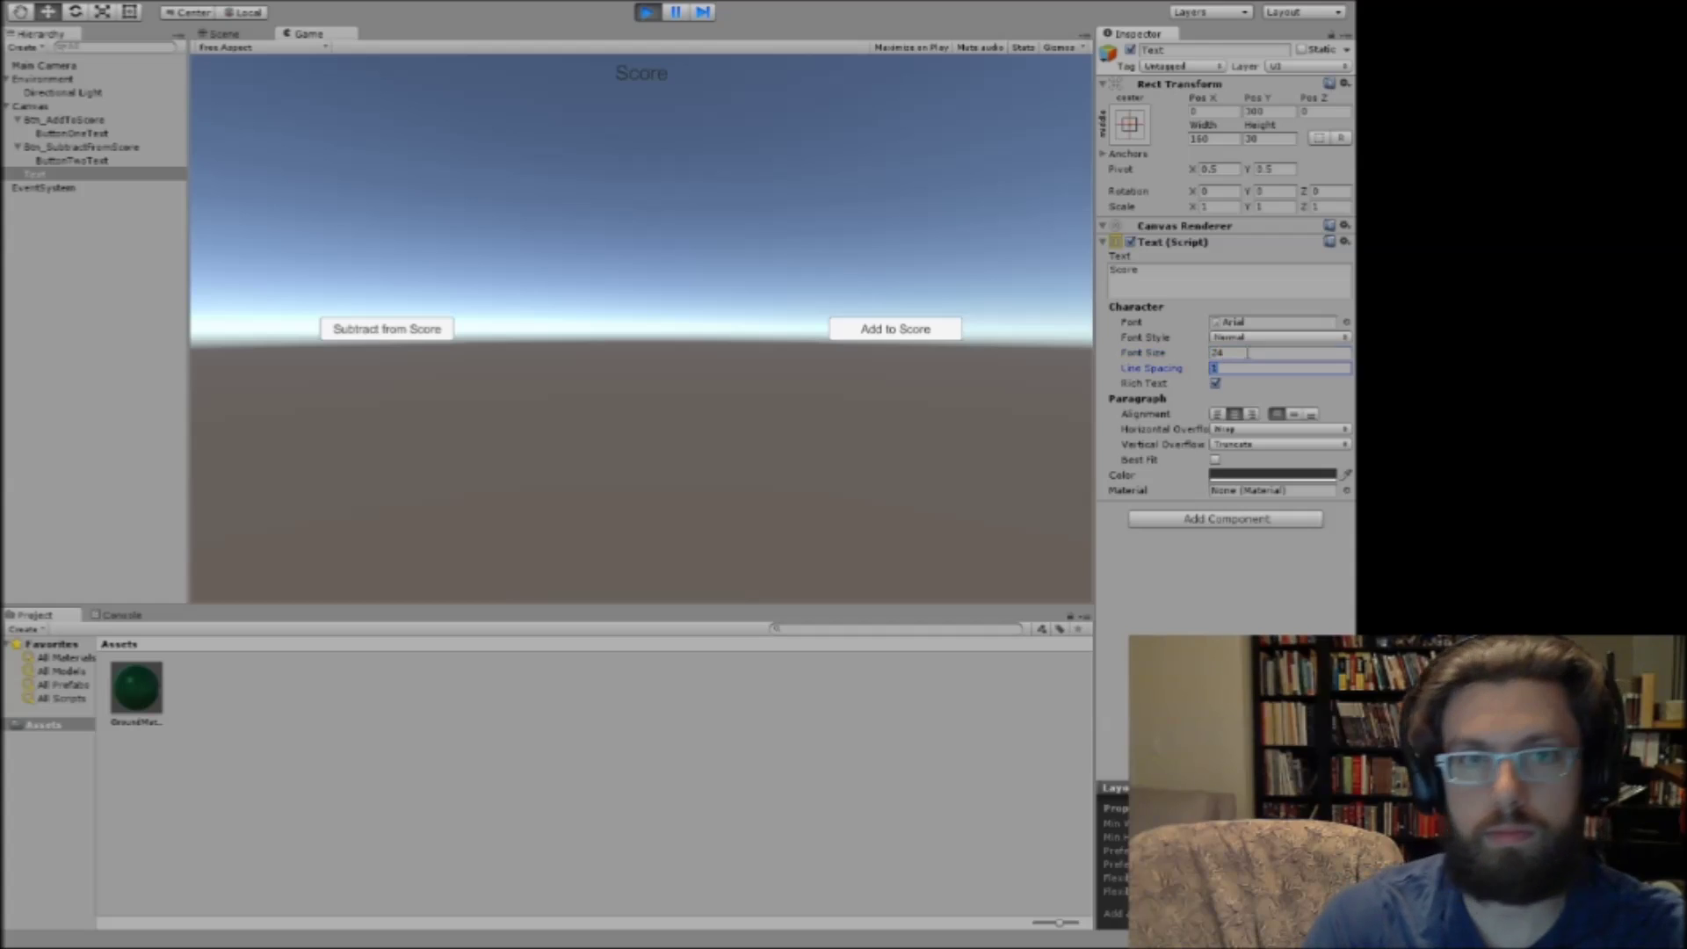
{"action": "left_click", "coordinate": [1247, 353]}
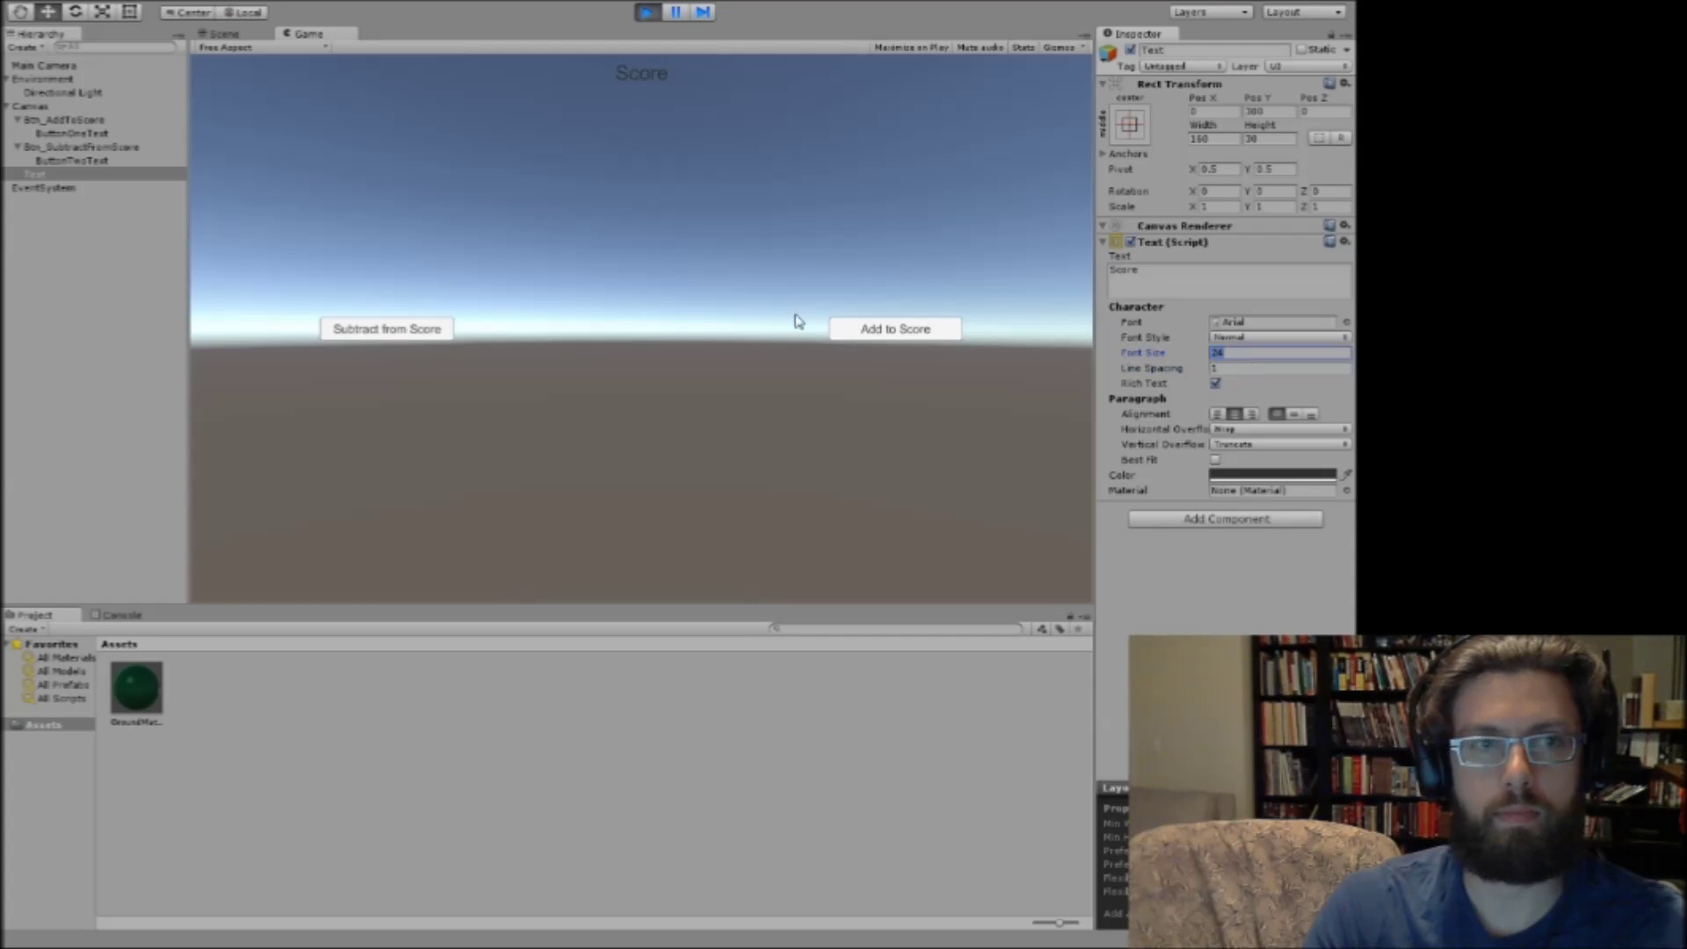
{"action": "left_click", "coordinate": [690, 260]}
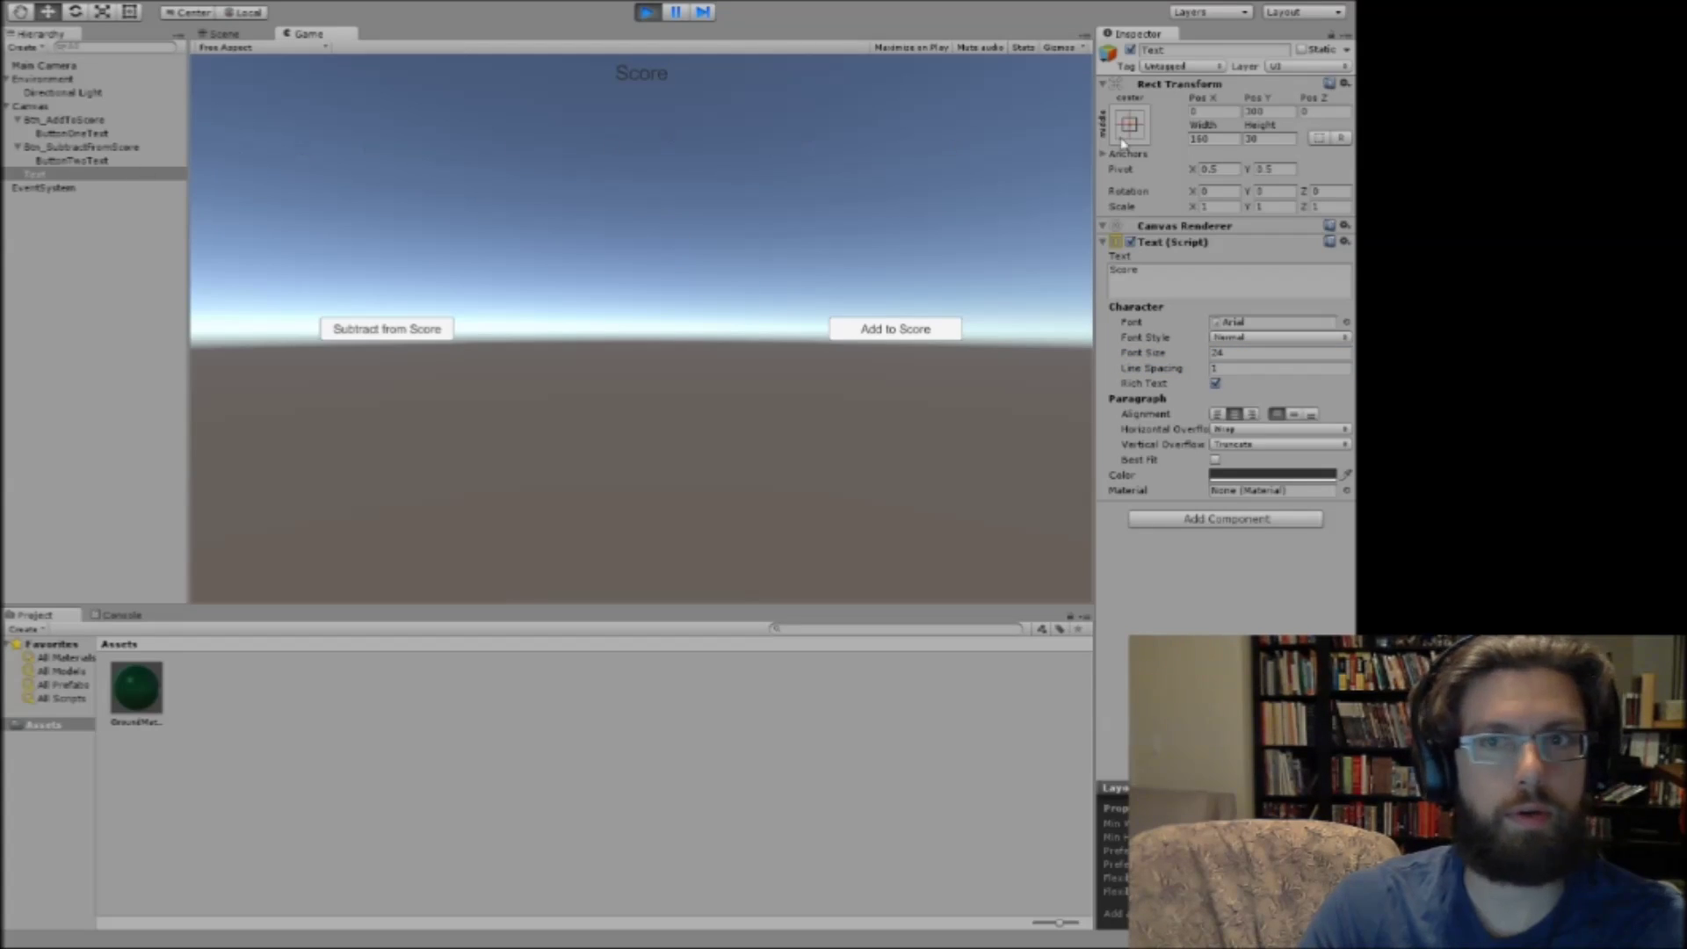
In play mode, set the Score text's Pos Y to 200 and try a font size of 36.
{"action": "left_click", "coordinate": [1263, 112]}
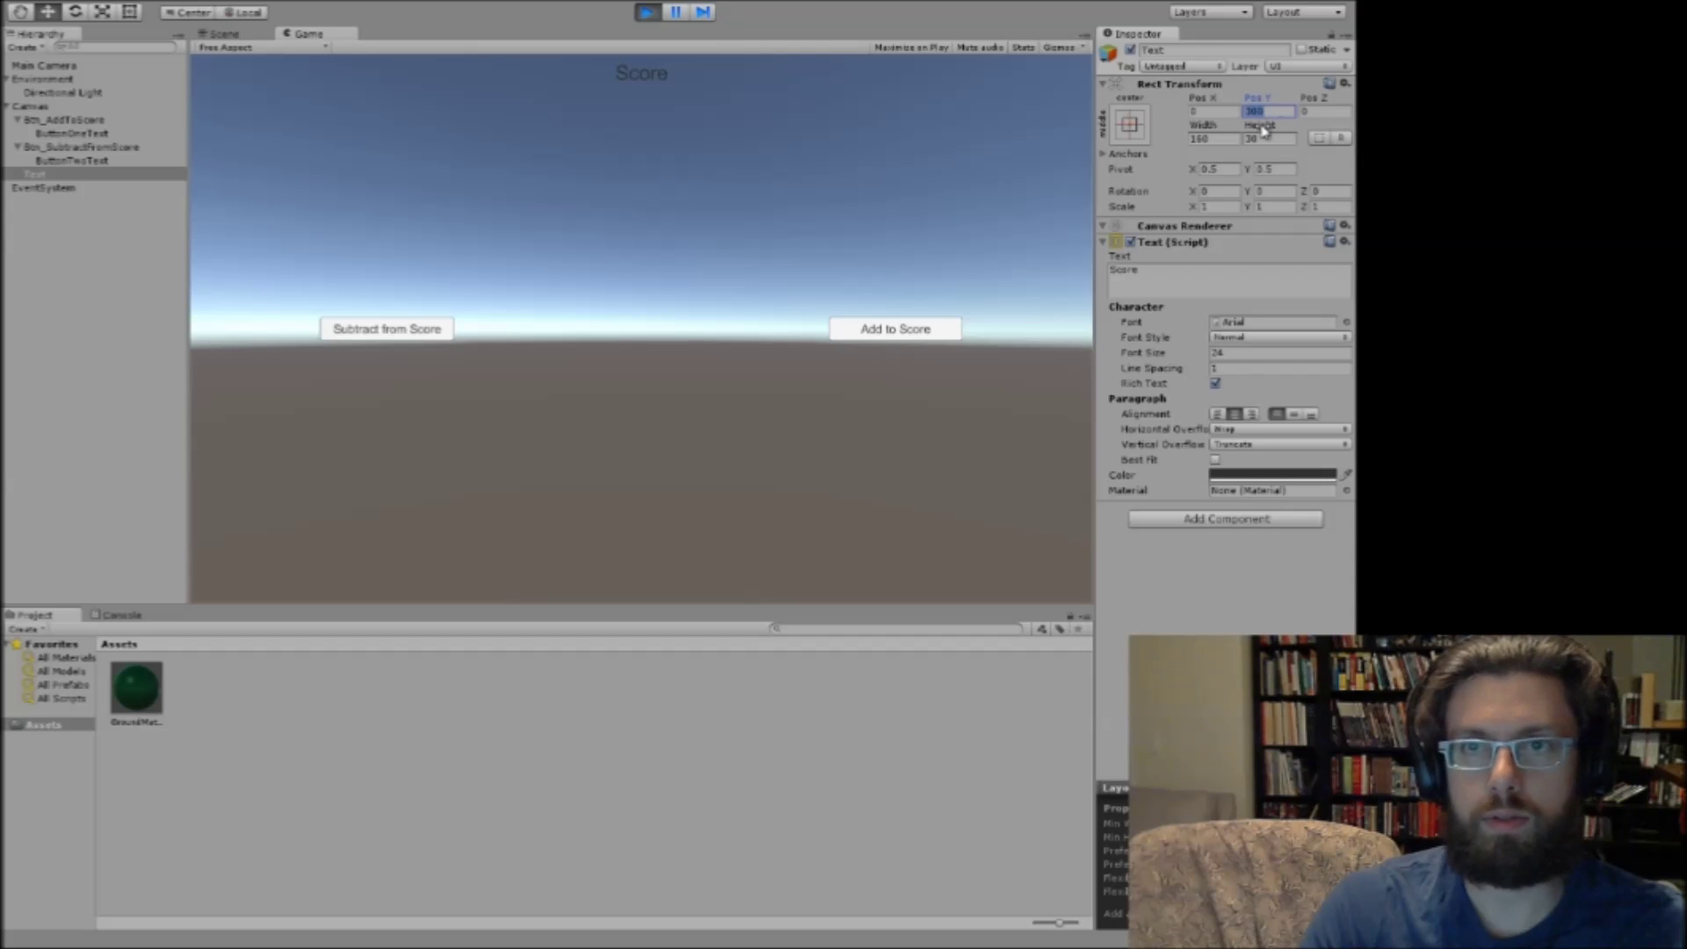
{"action": "type", "text": "200"}
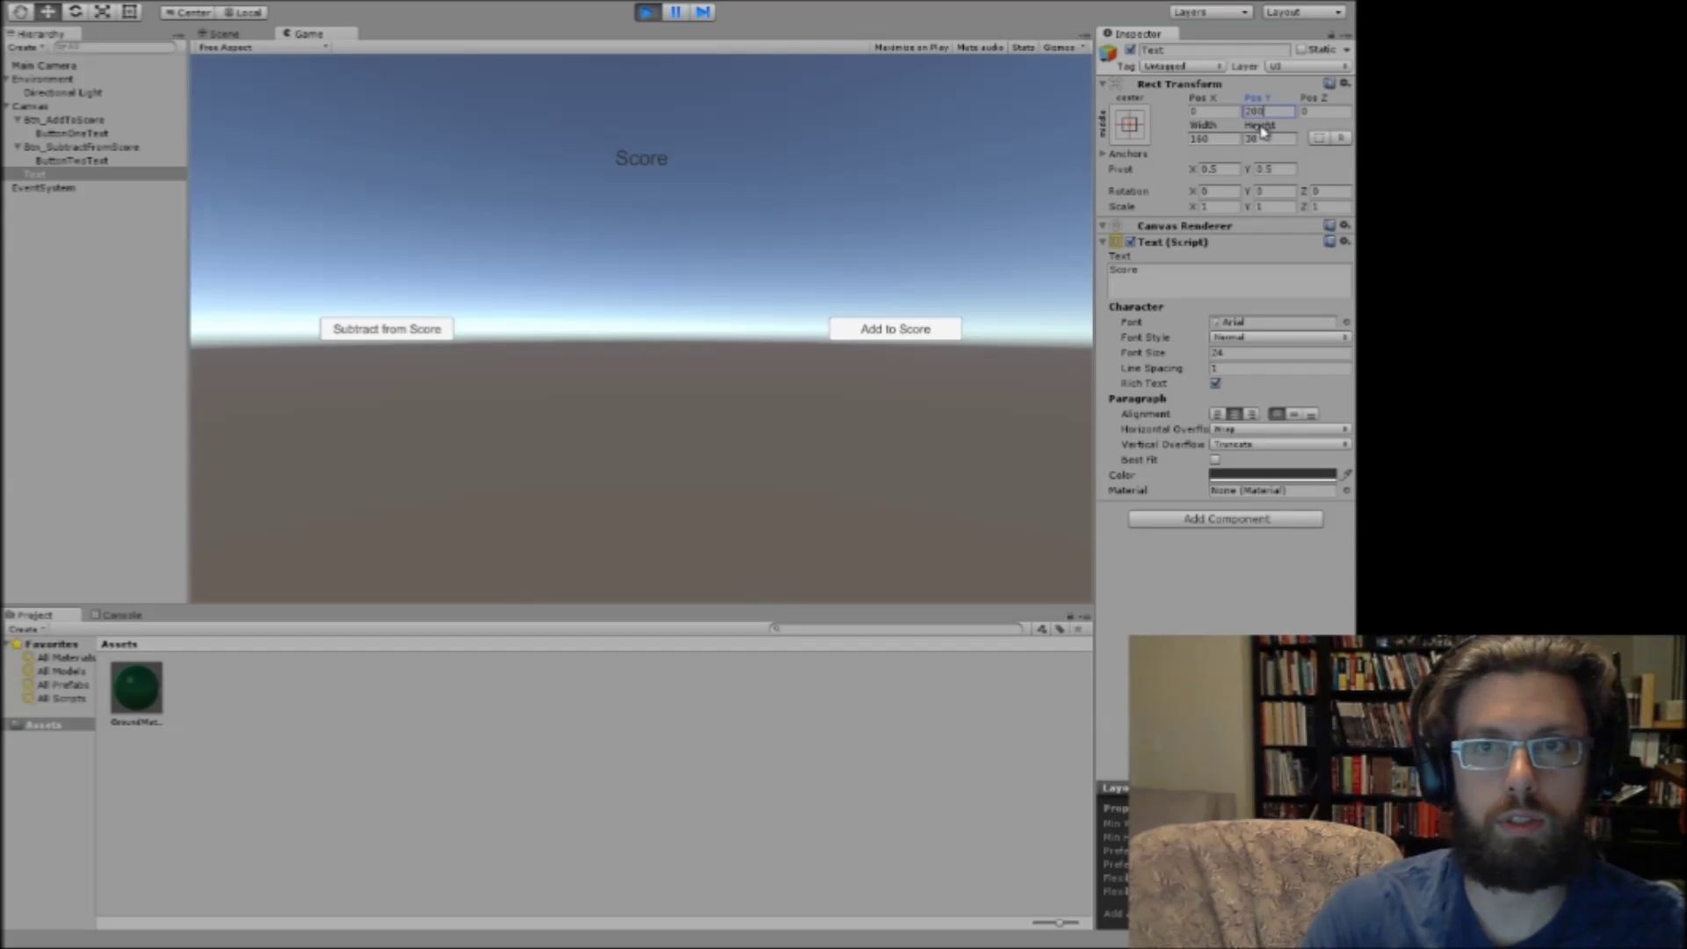
{"action": "left_click", "coordinate": [1254, 354]}
{"action": "type", "text": "36"}
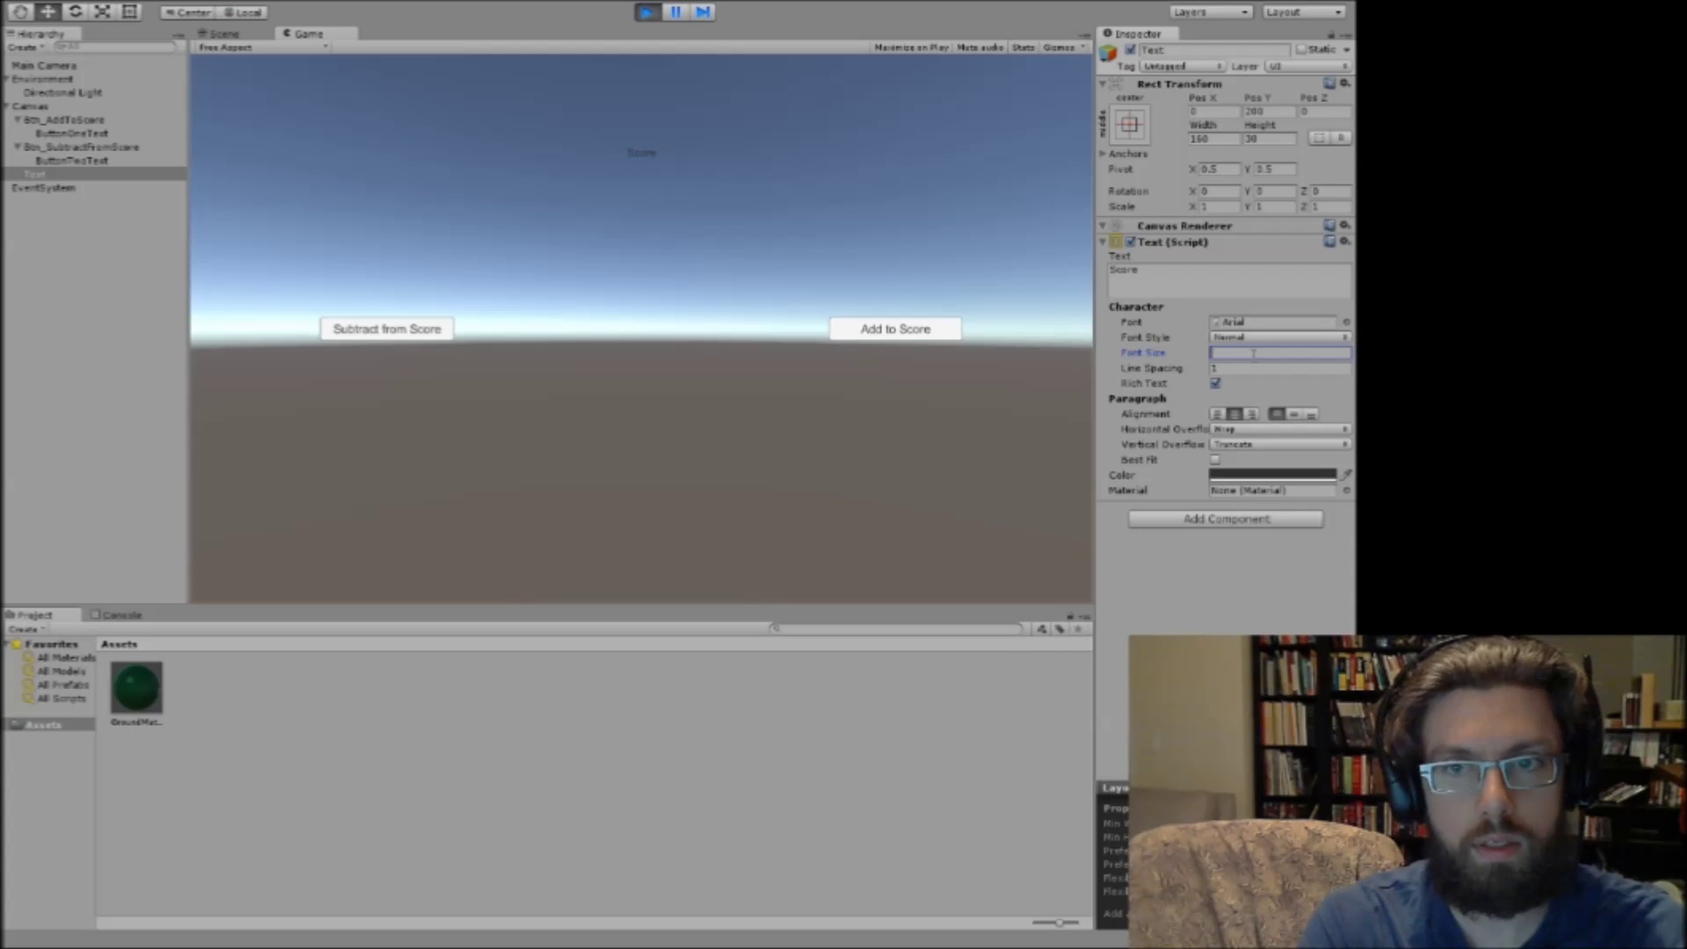
Test font sizes from 20 to 27 on the Score text in play mode, ending with 24.
{"action": "type", "text": "24"}
{"action": "key", "text": "BackSpace"}
{"action": "key", "text": "BackSpace"}
{"action": "type", "text": "20"}
{"action": "key", "text": "BackSpace"}
{"action": "key", "text": "BackSpace"}
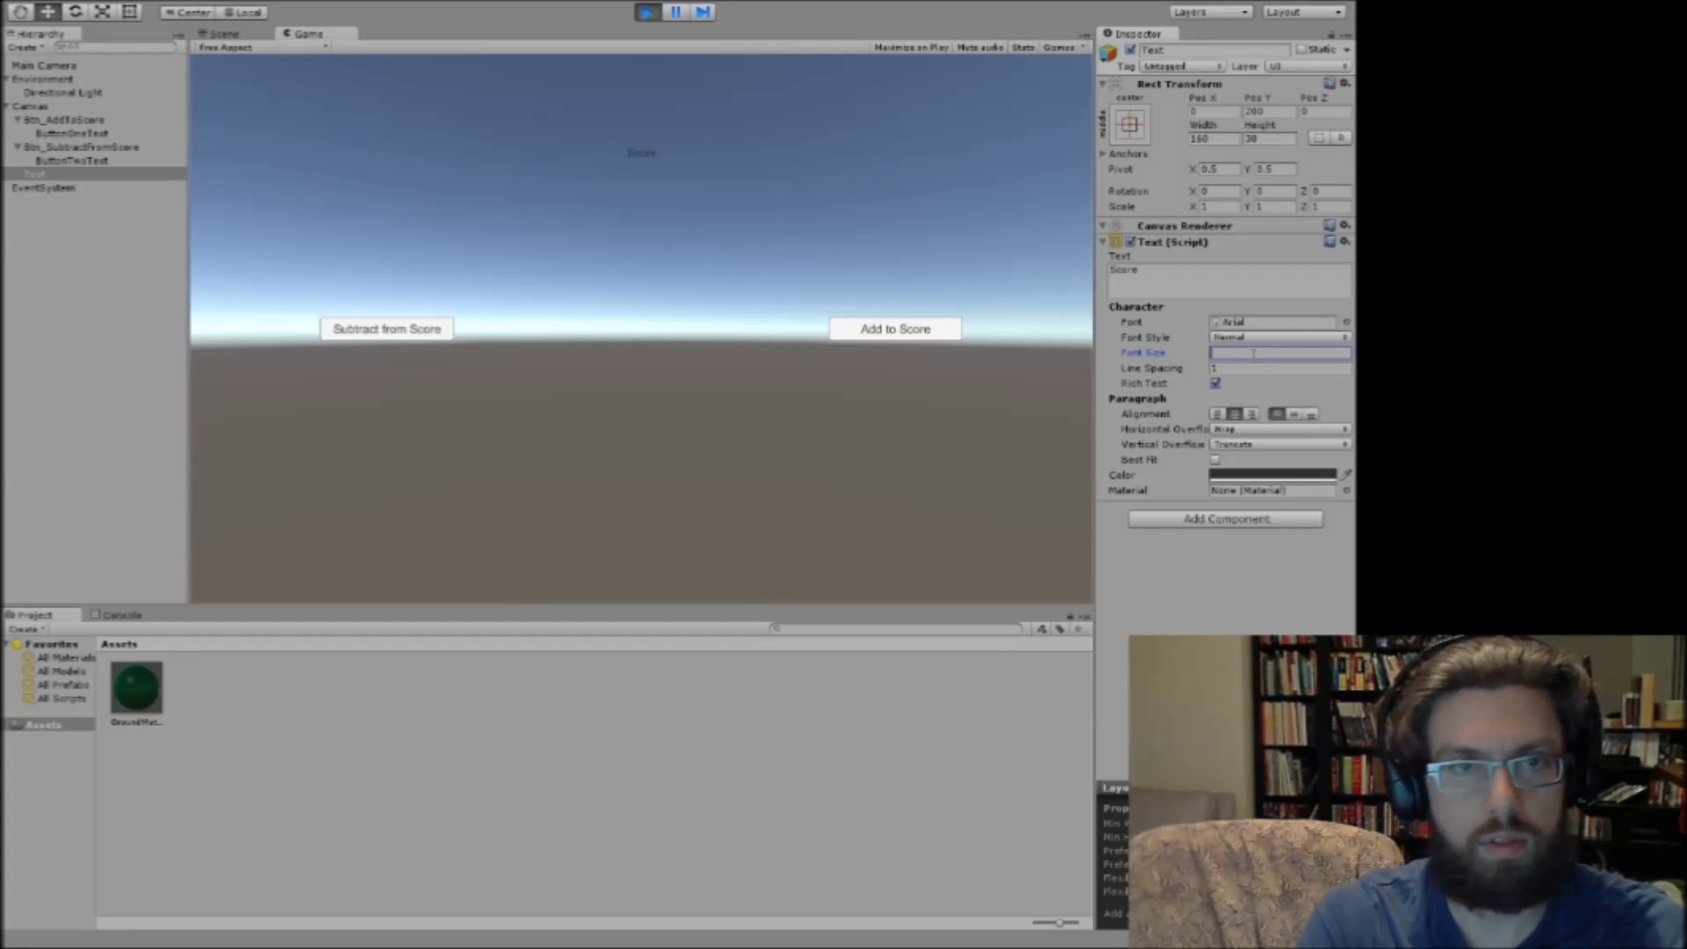
{"action": "type", "text": "24"}
{"action": "key", "text": "BackSpace"}
{"action": "key", "text": "BackSpace"}
{"action": "type", "text": "25"}
{"action": "key", "text": "BackSpace"}
{"action": "type", "text": "6"}
{"action": "key", "text": "BackSpace"}
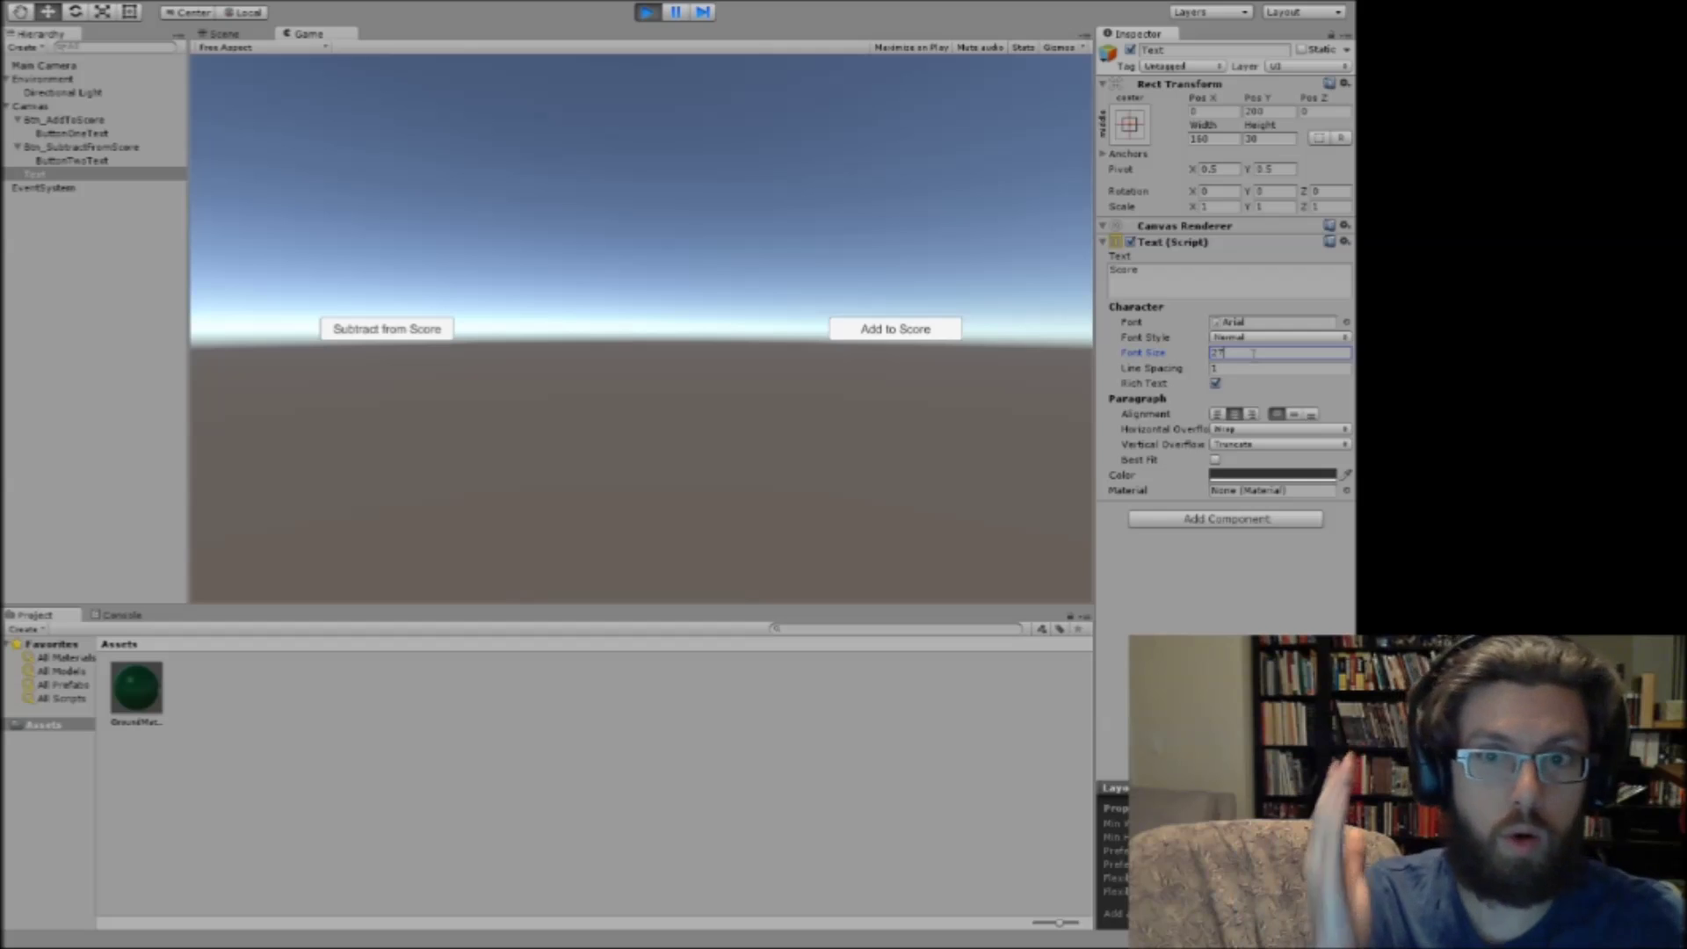
{"action": "type", "text": "4"}
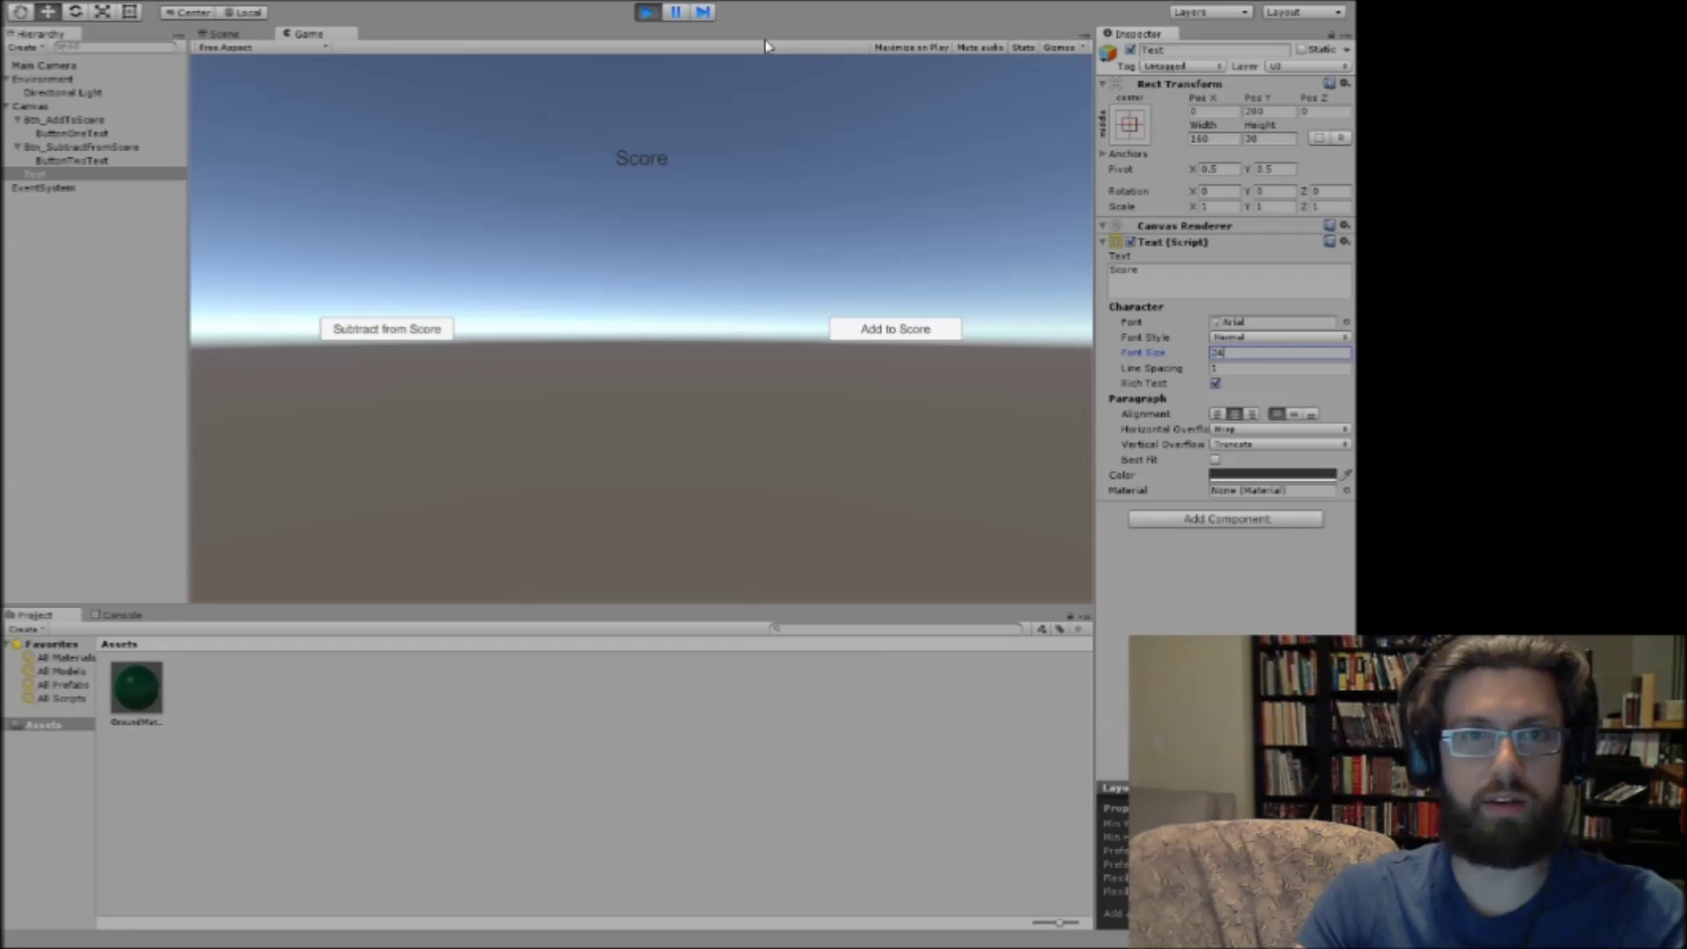
Exit play mode and rename the Text object under Canvas to Txt_Score.
{"action": "left_click", "coordinate": [651, 19]}
{"action": "right_click_drag", "start_coordinate": [804, 386], "coordinate": [223, 170]}
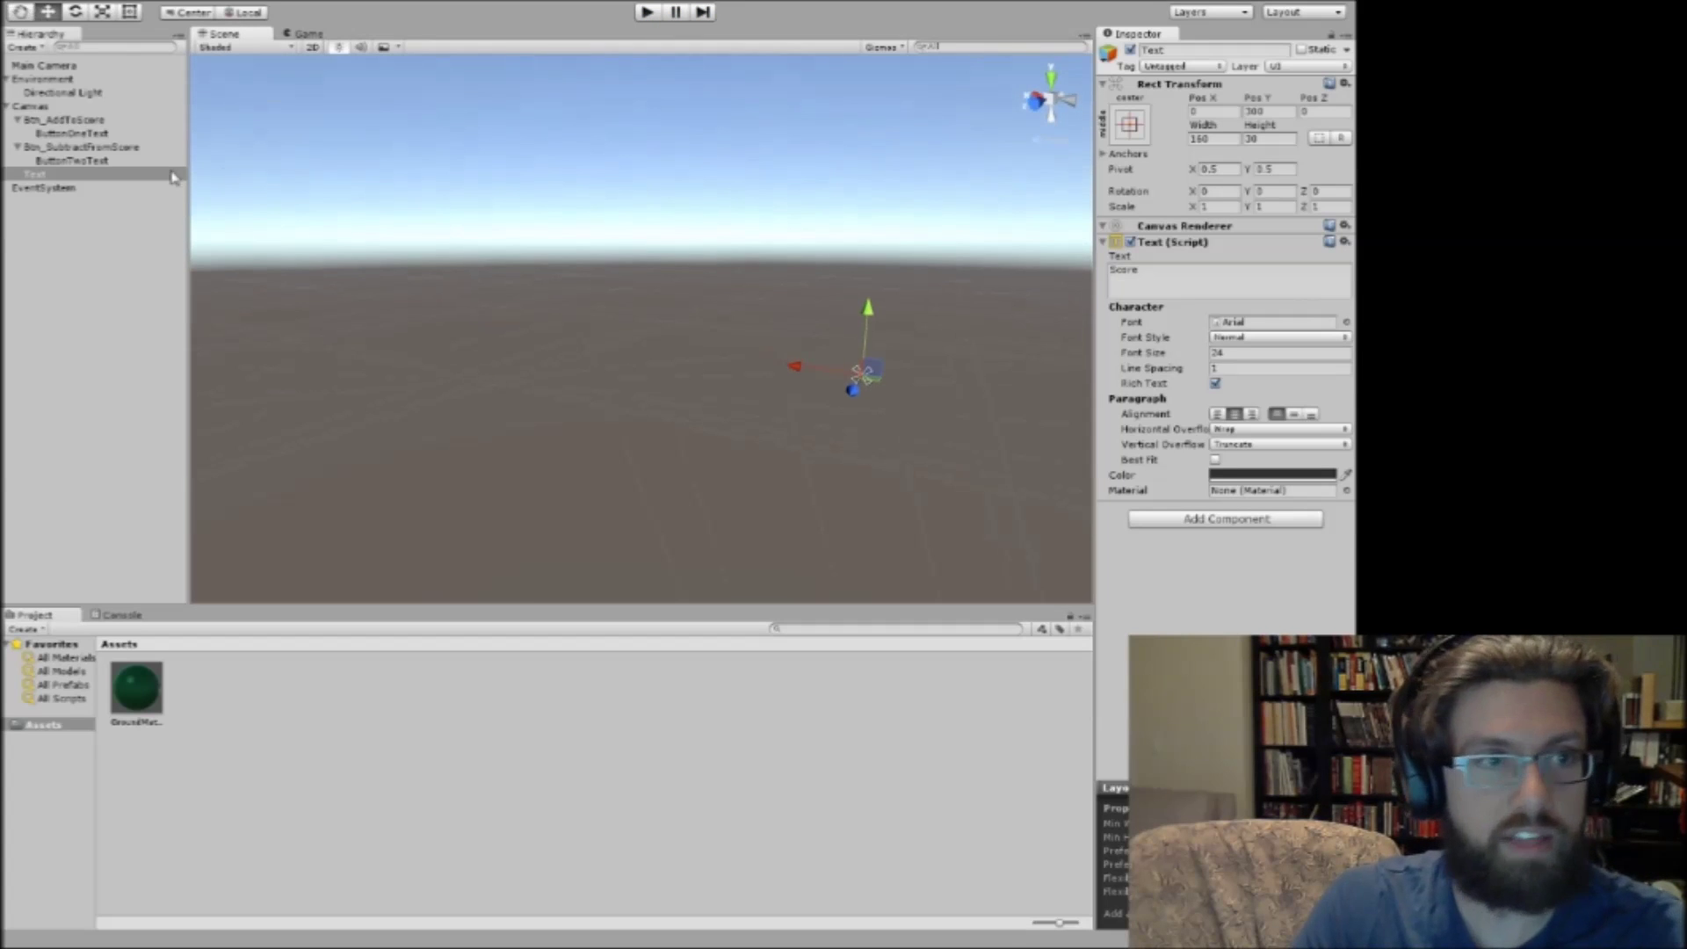
{"action": "right_click_drag", "start_coordinate": [603, 245], "coordinate": [87, 261]}
{"action": "left_click", "coordinate": [62, 175]}
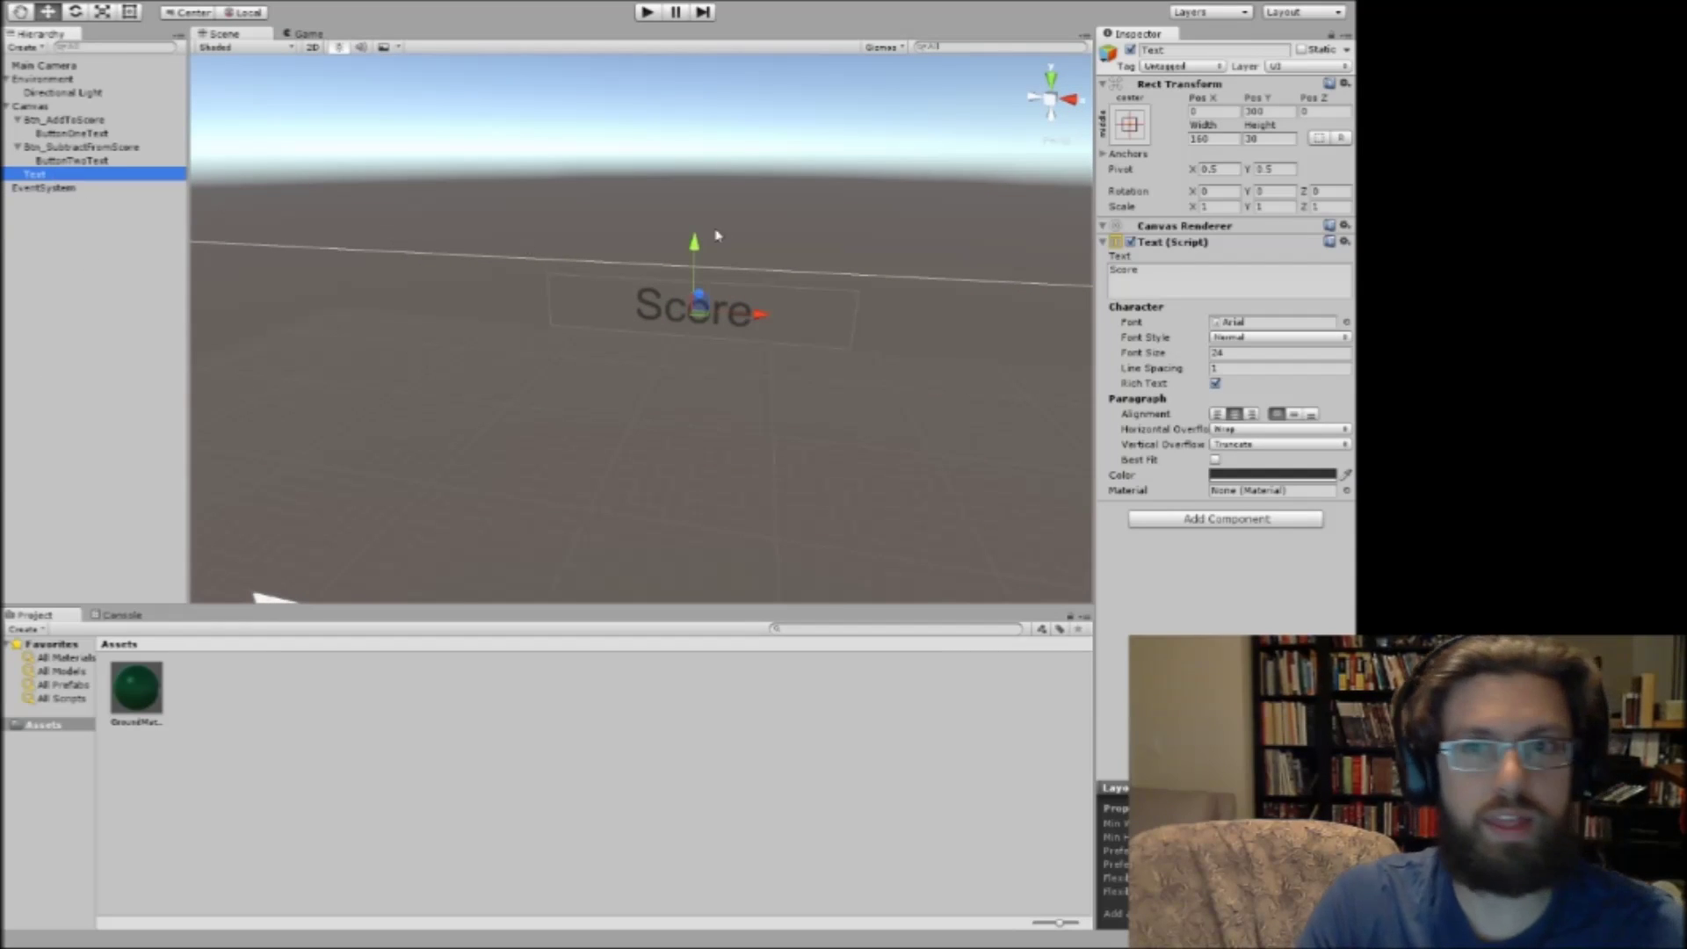
{"action": "left_click", "coordinate": [1193, 50]}
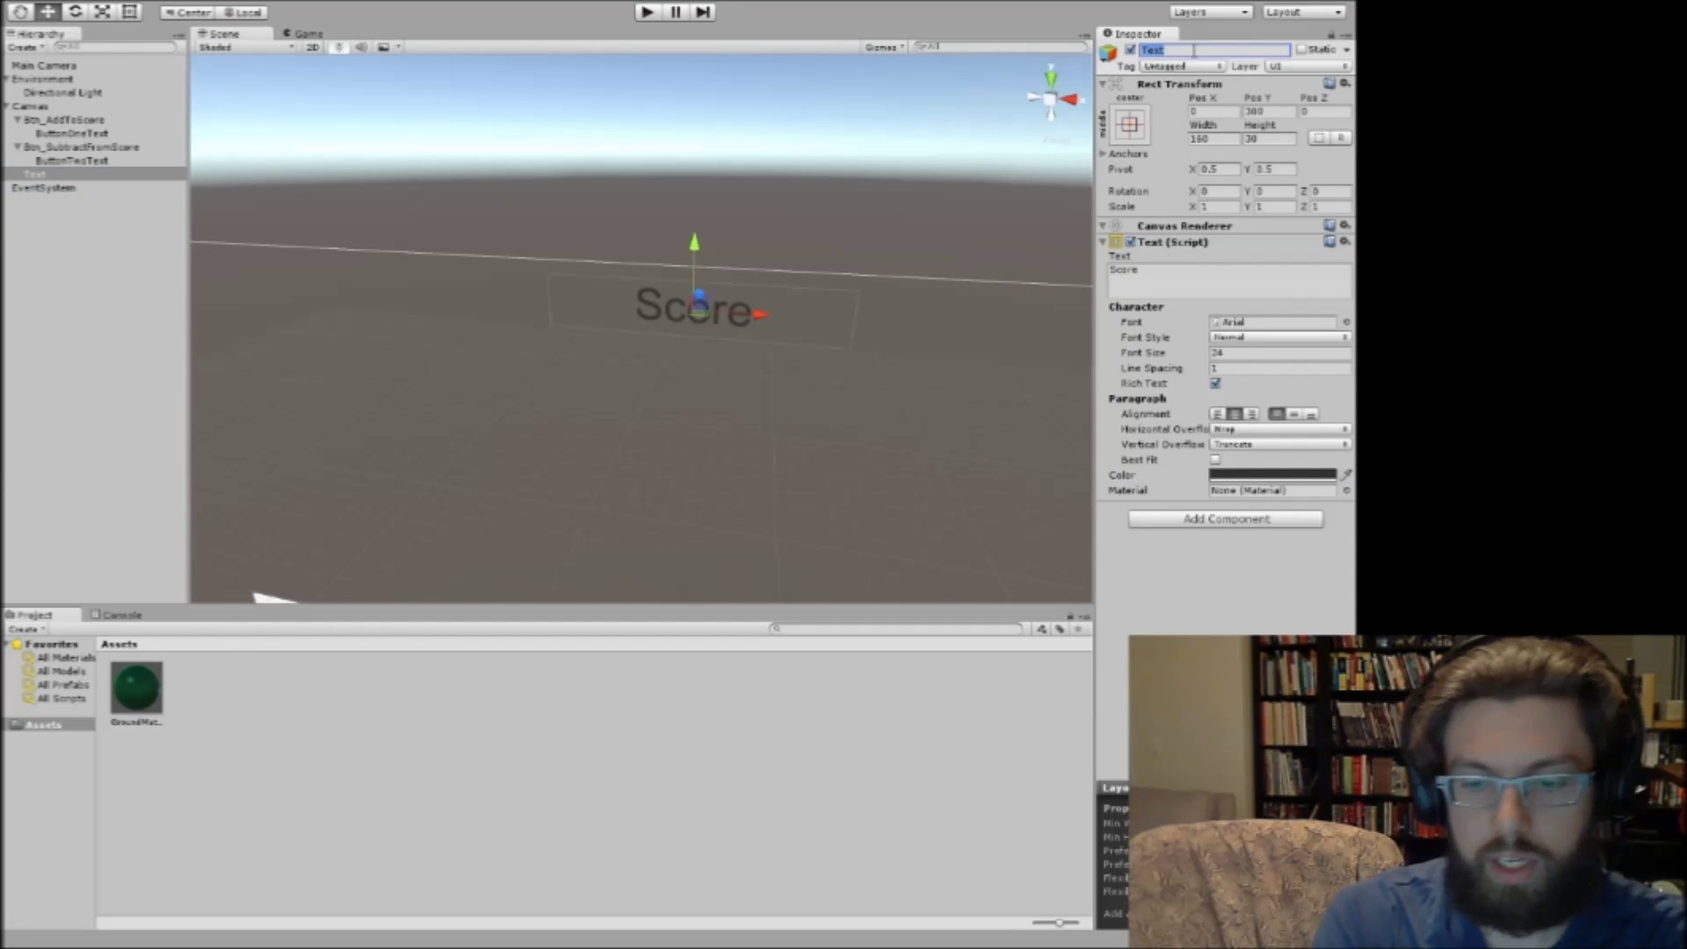
{"action": "type", "text": "Txt_Score"}
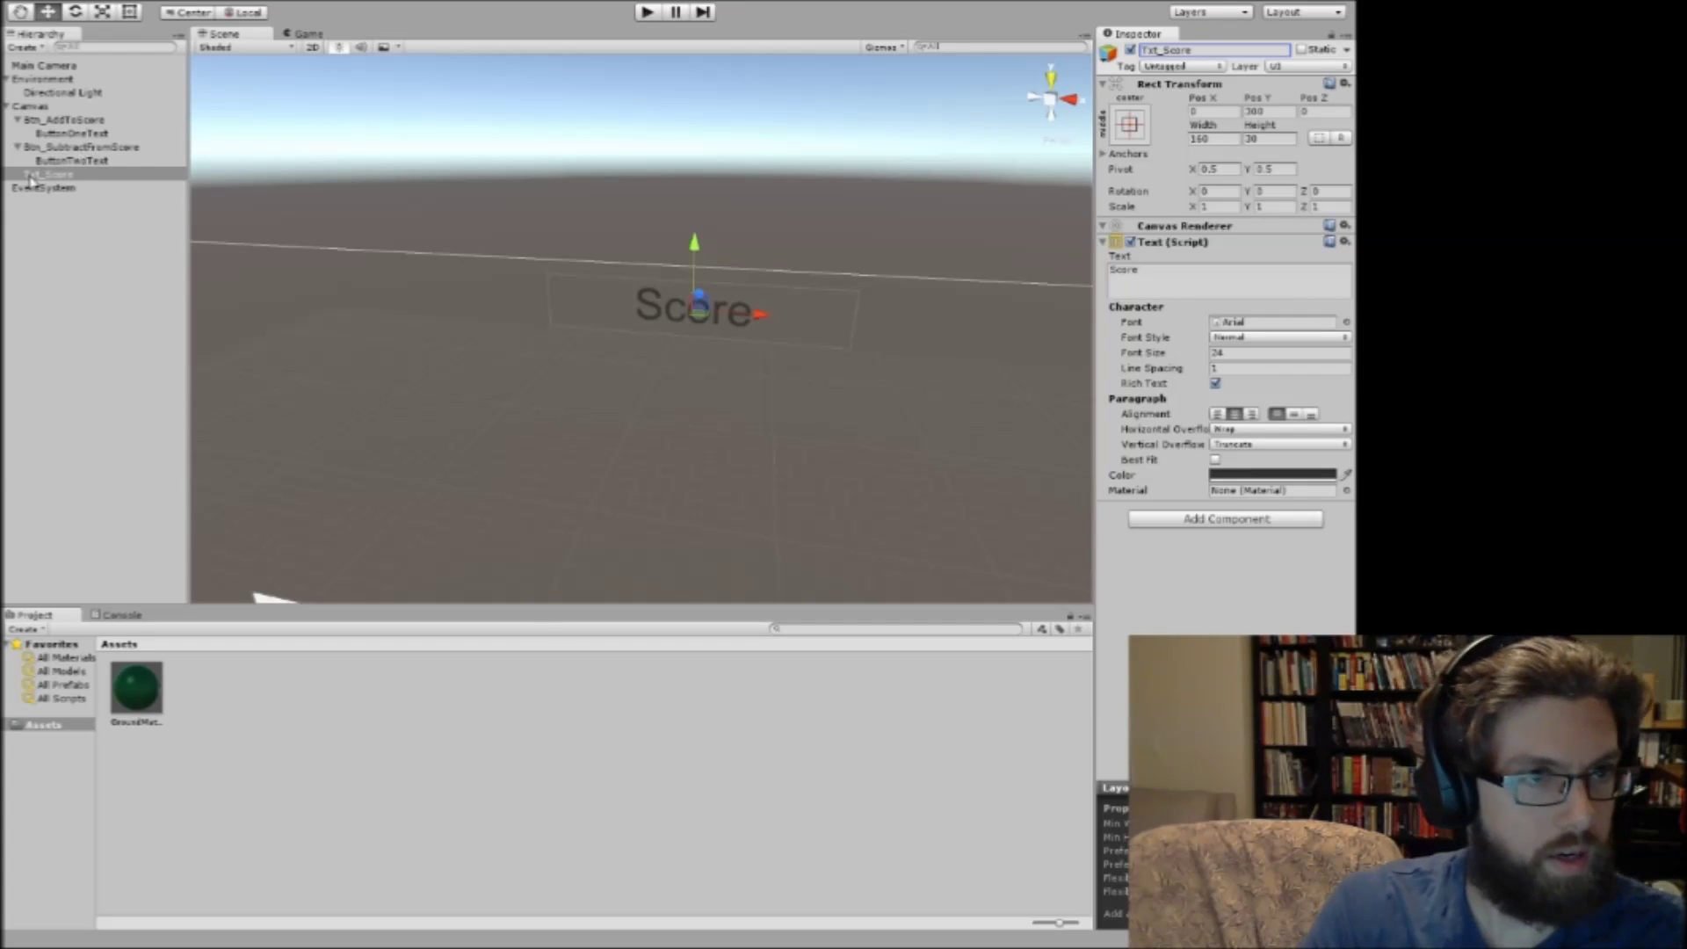
Add a second UI Text object under Canvas and name it Txt_ScoreVar.
{"action": "right_click", "coordinate": [29, 106]}
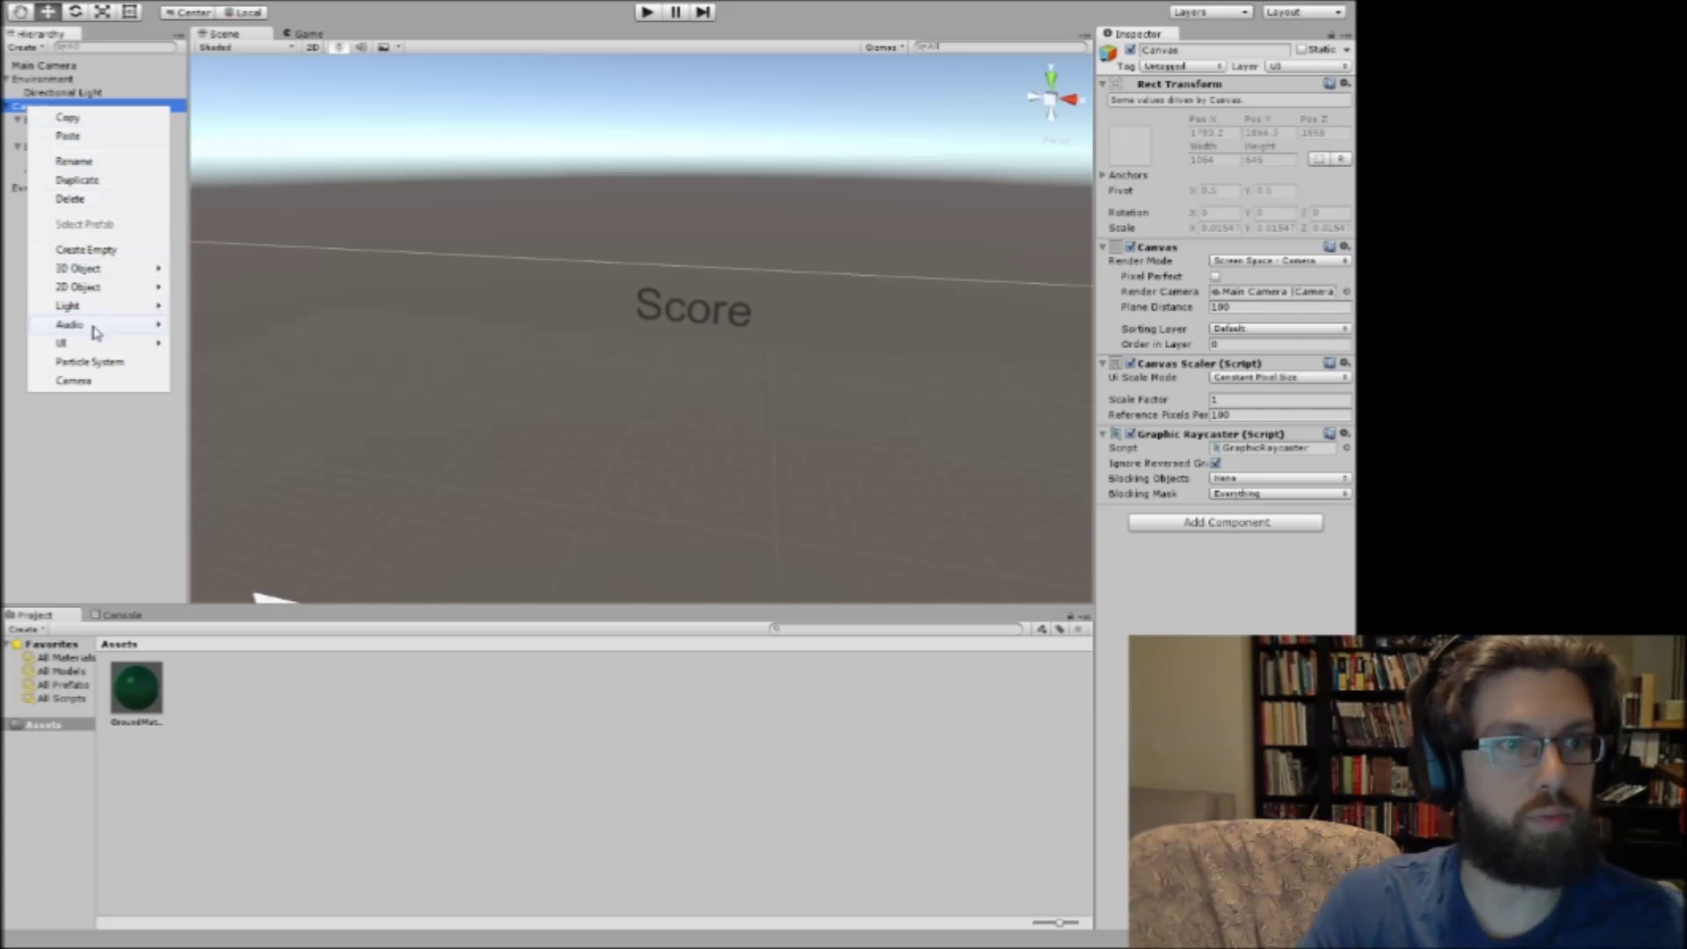
{"action": "mouse_move", "coordinate": [92, 344]}
{"action": "left_click", "coordinate": [210, 380]}
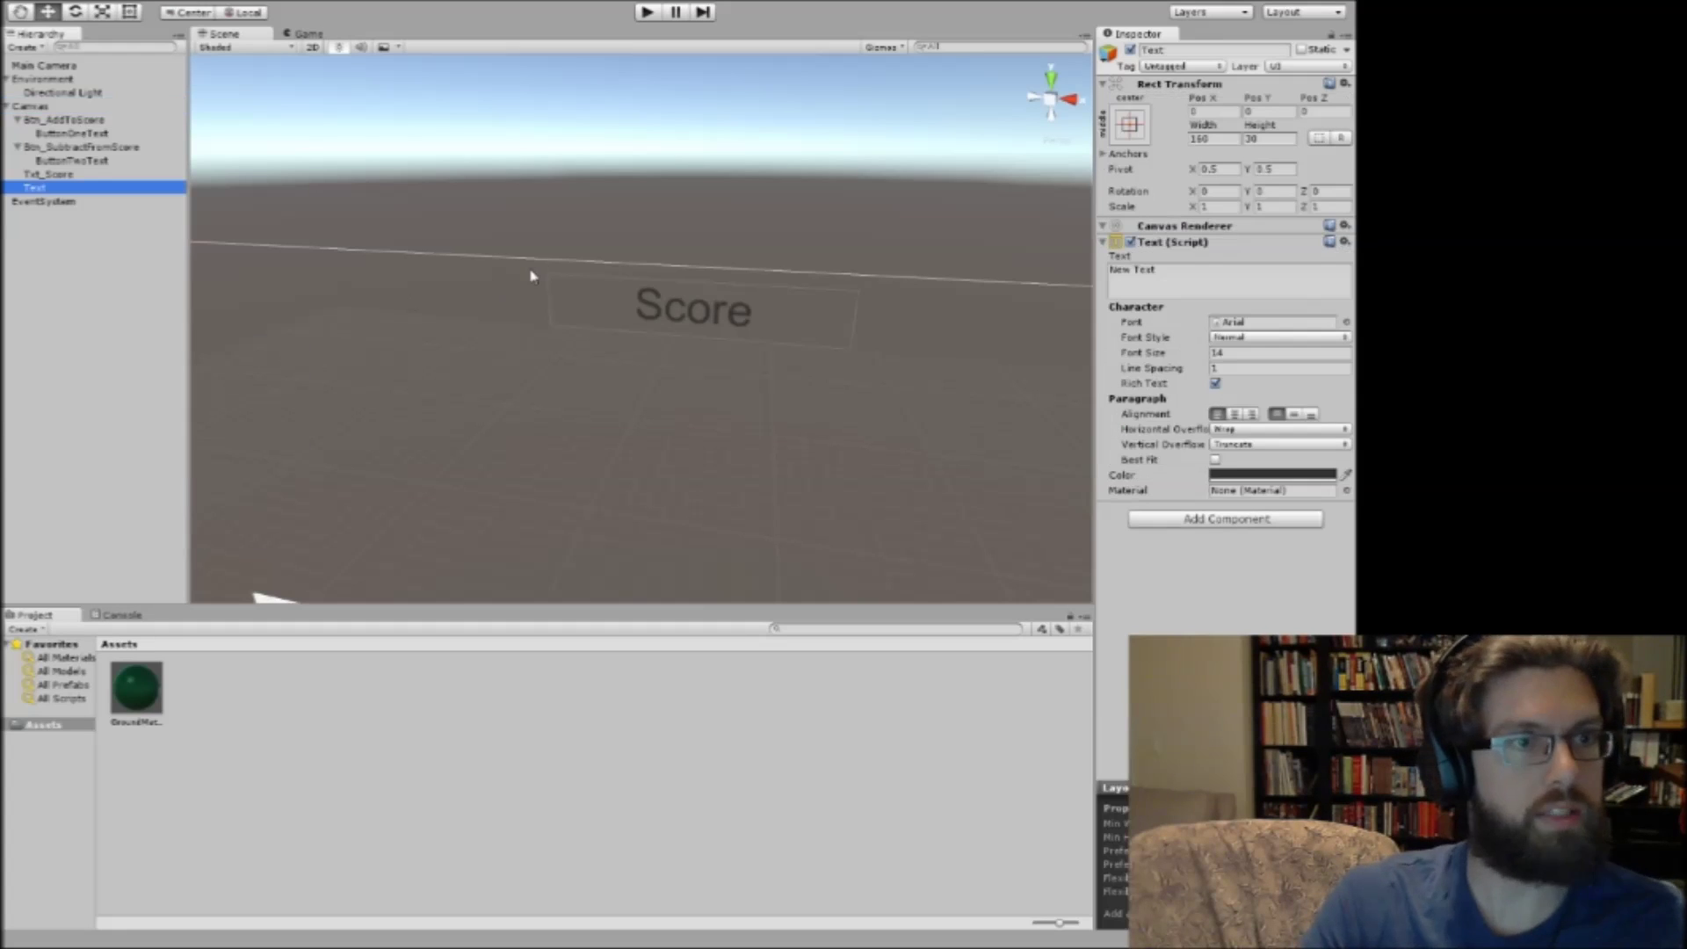
{"action": "left_click", "coordinate": [1178, 51]}
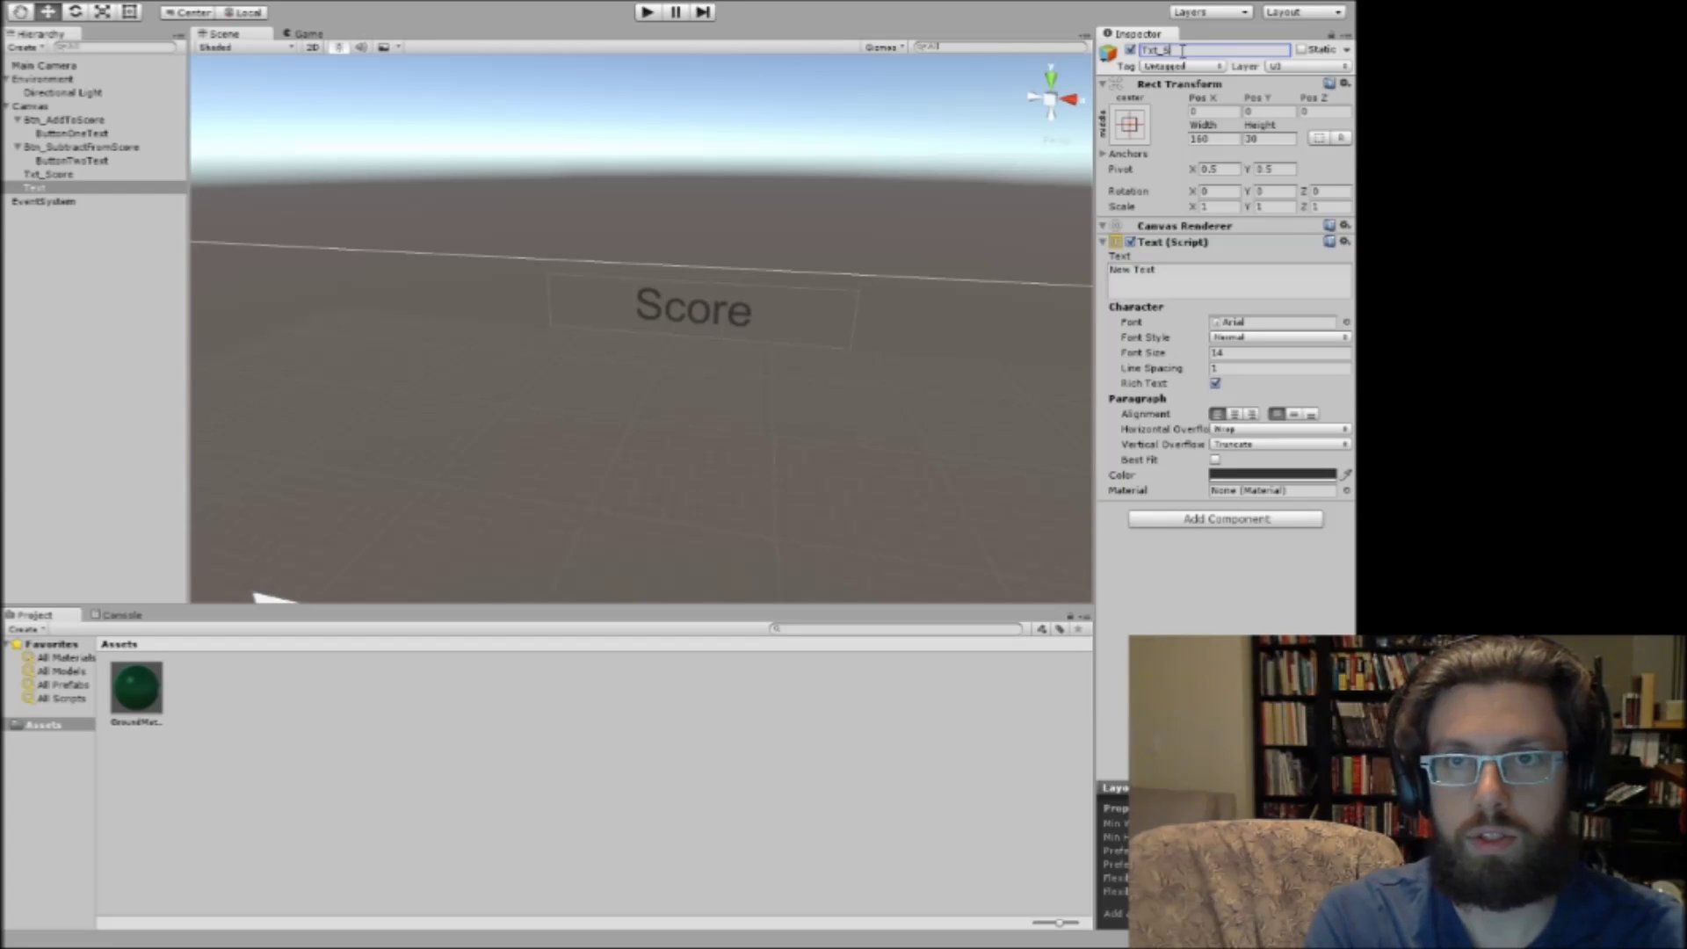
{"action": "key", "text": "Return"}
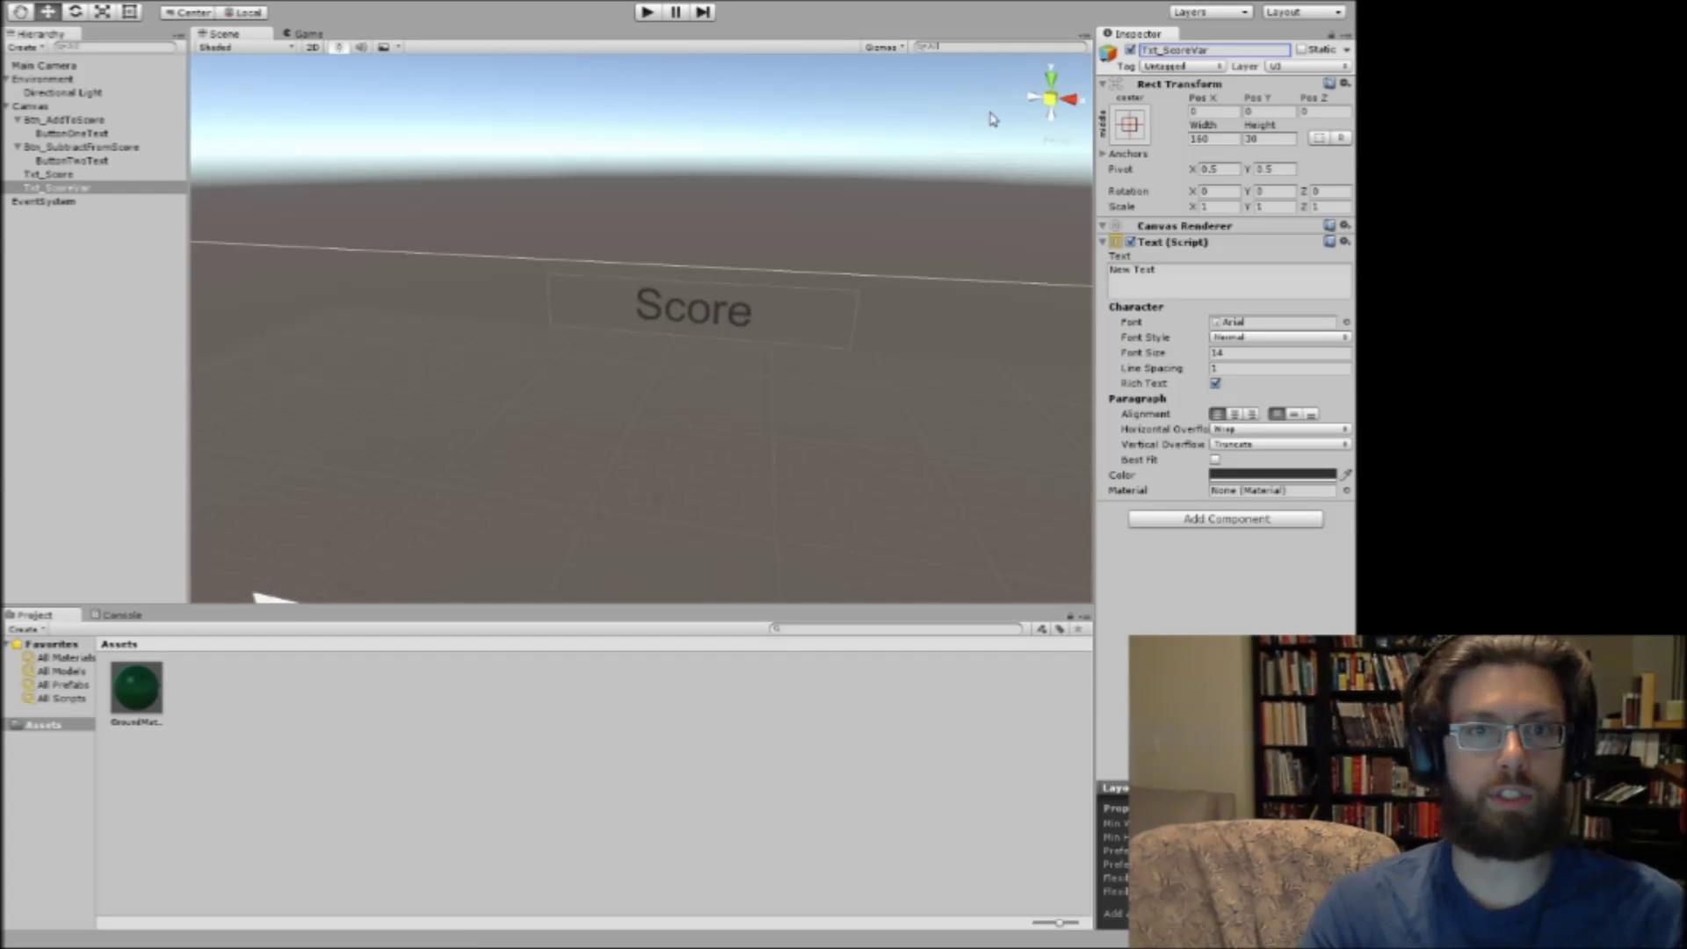
Set Txt_ScoreVar's Pos Y to 250, then move it up to about 268.4, just below the Score label.
{"action": "left_click", "coordinate": [1260, 111]}
{"action": "type", "text": "225"}
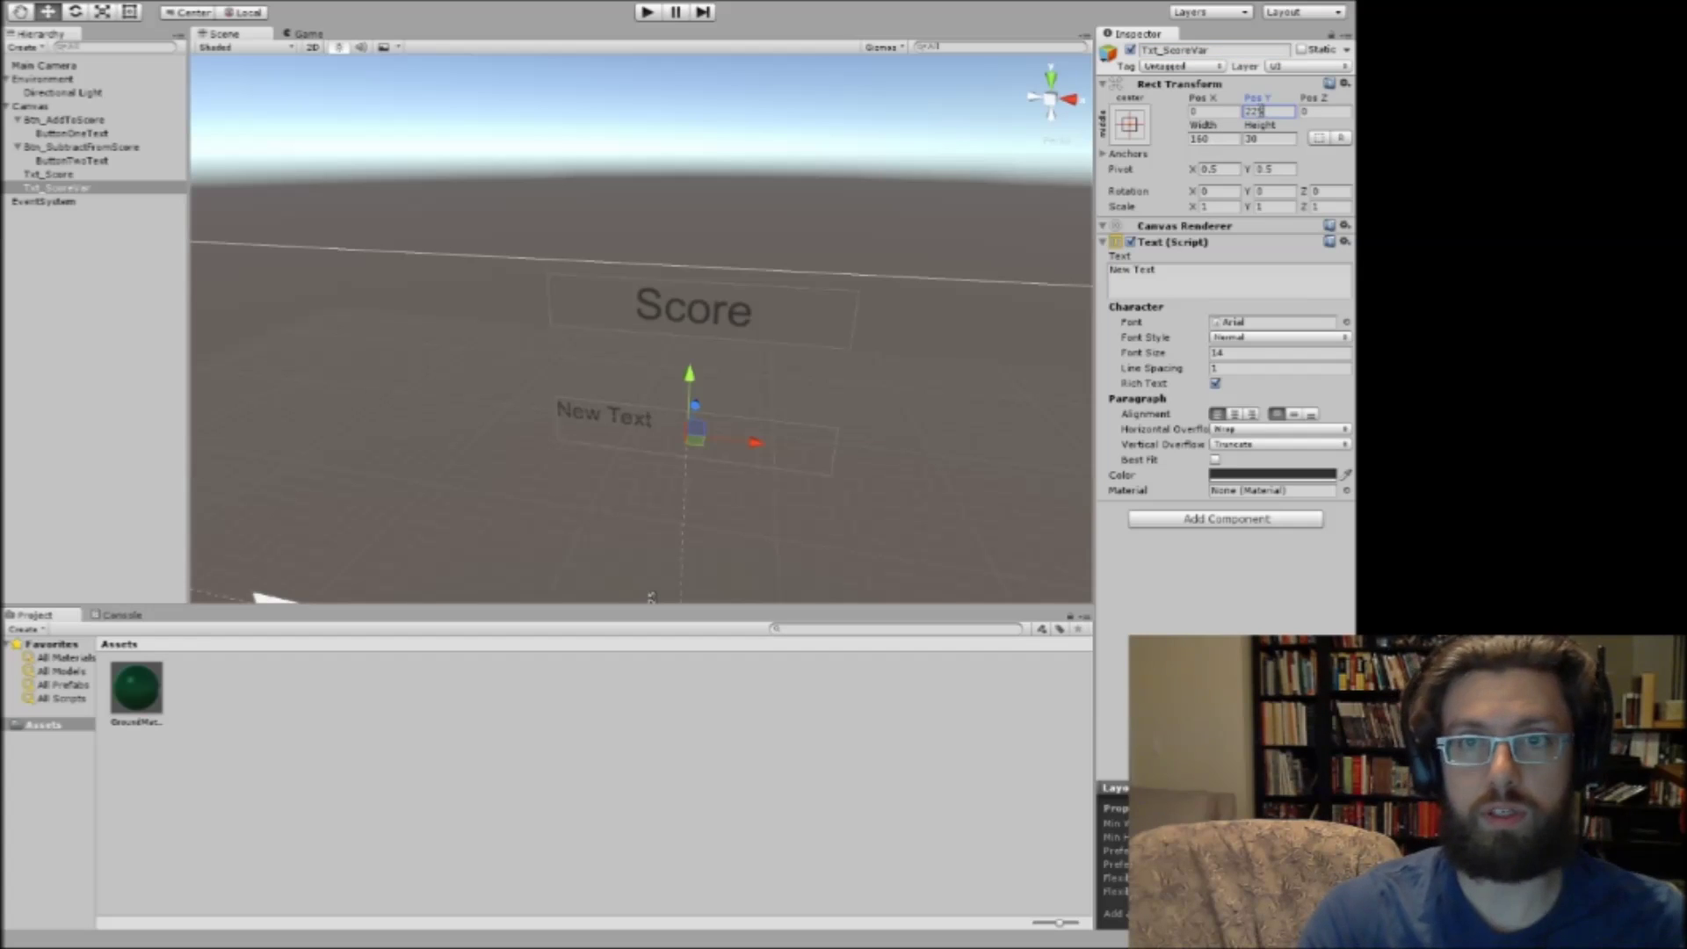
{"action": "key", "text": "BackSpace"}
{"action": "key", "text": "BackSpace"}
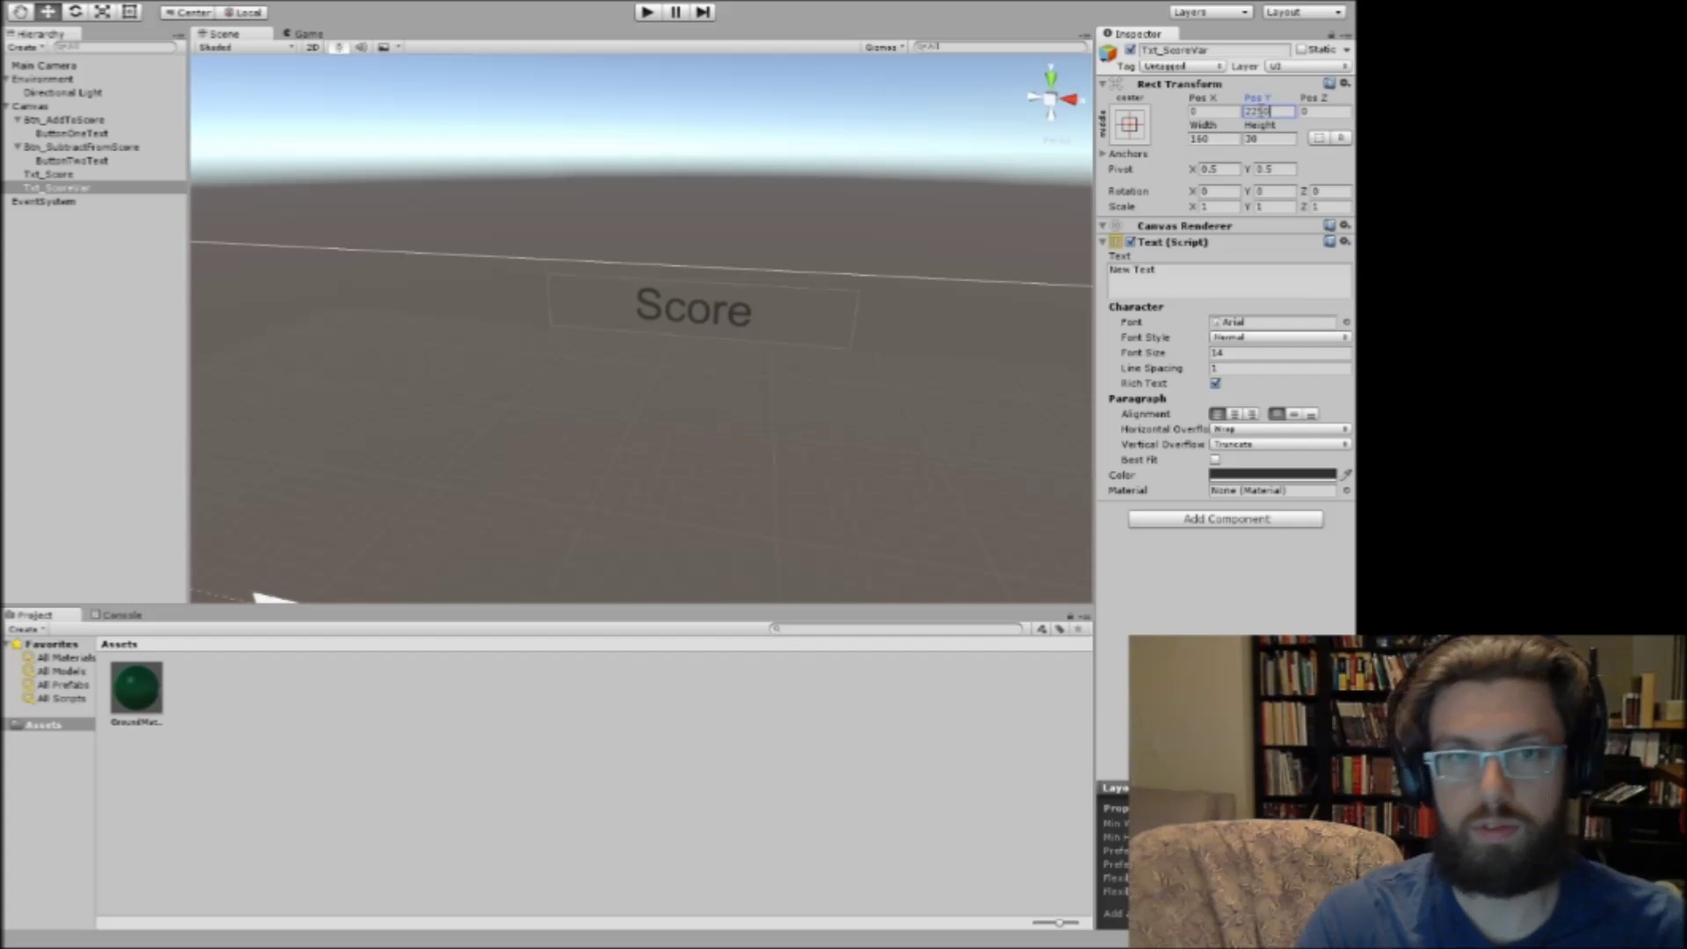
{"action": "key", "text": "BackSpace"}
{"action": "key", "text": "BackSpace"}
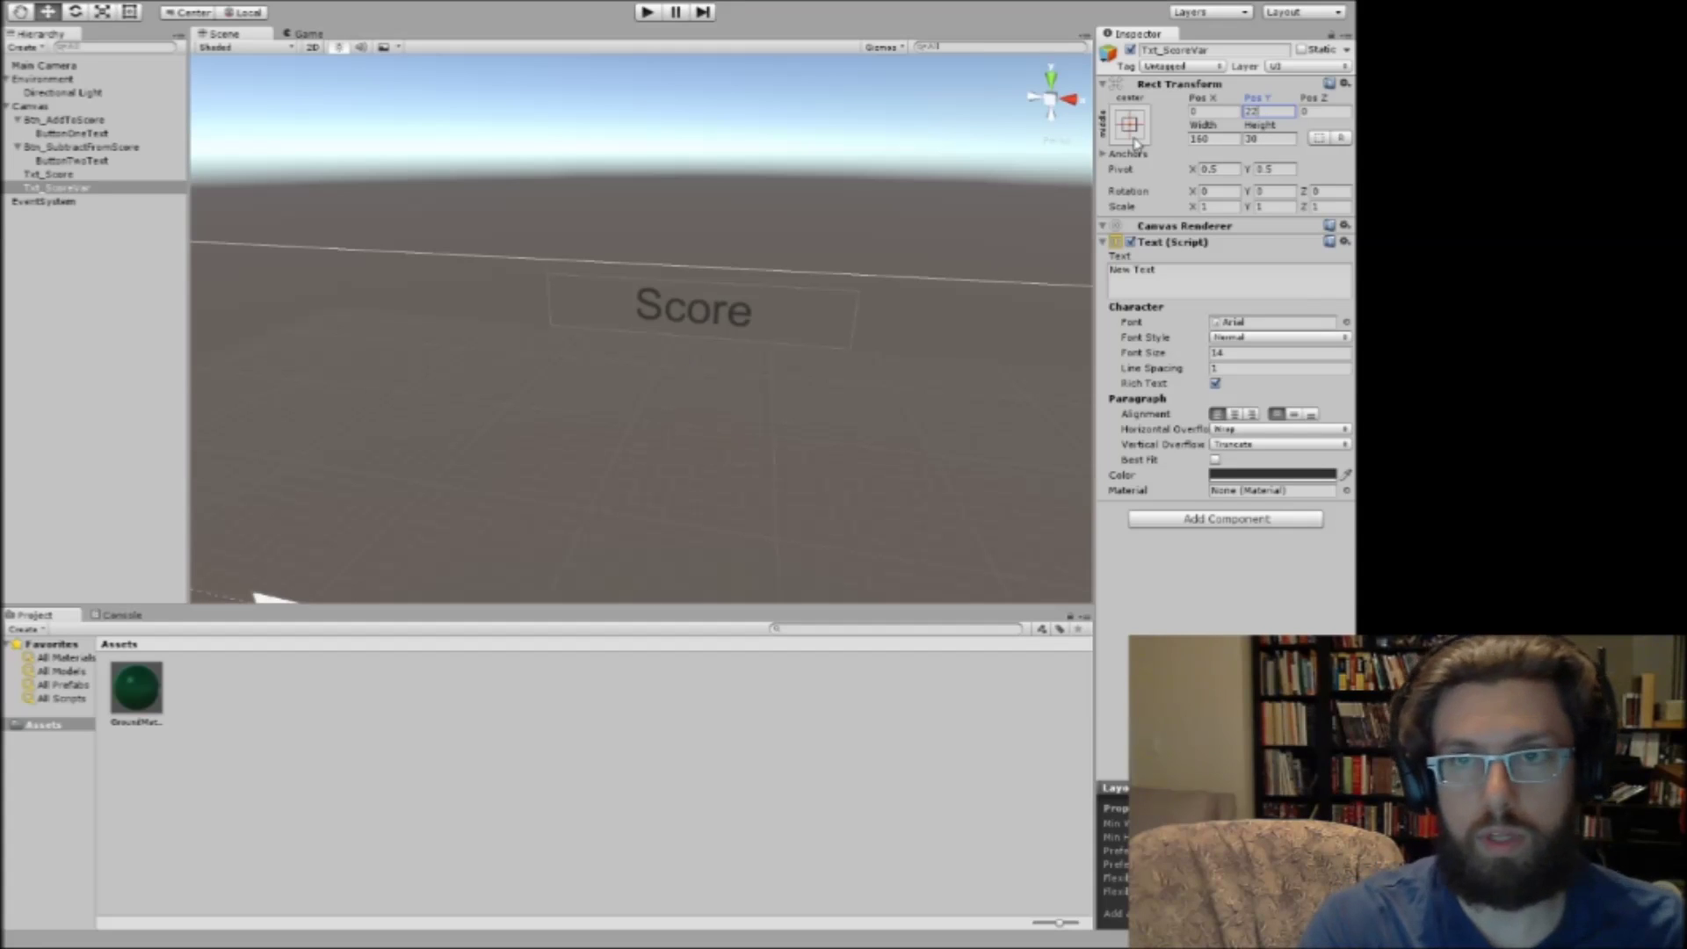
{"action": "type", "text": "50"}
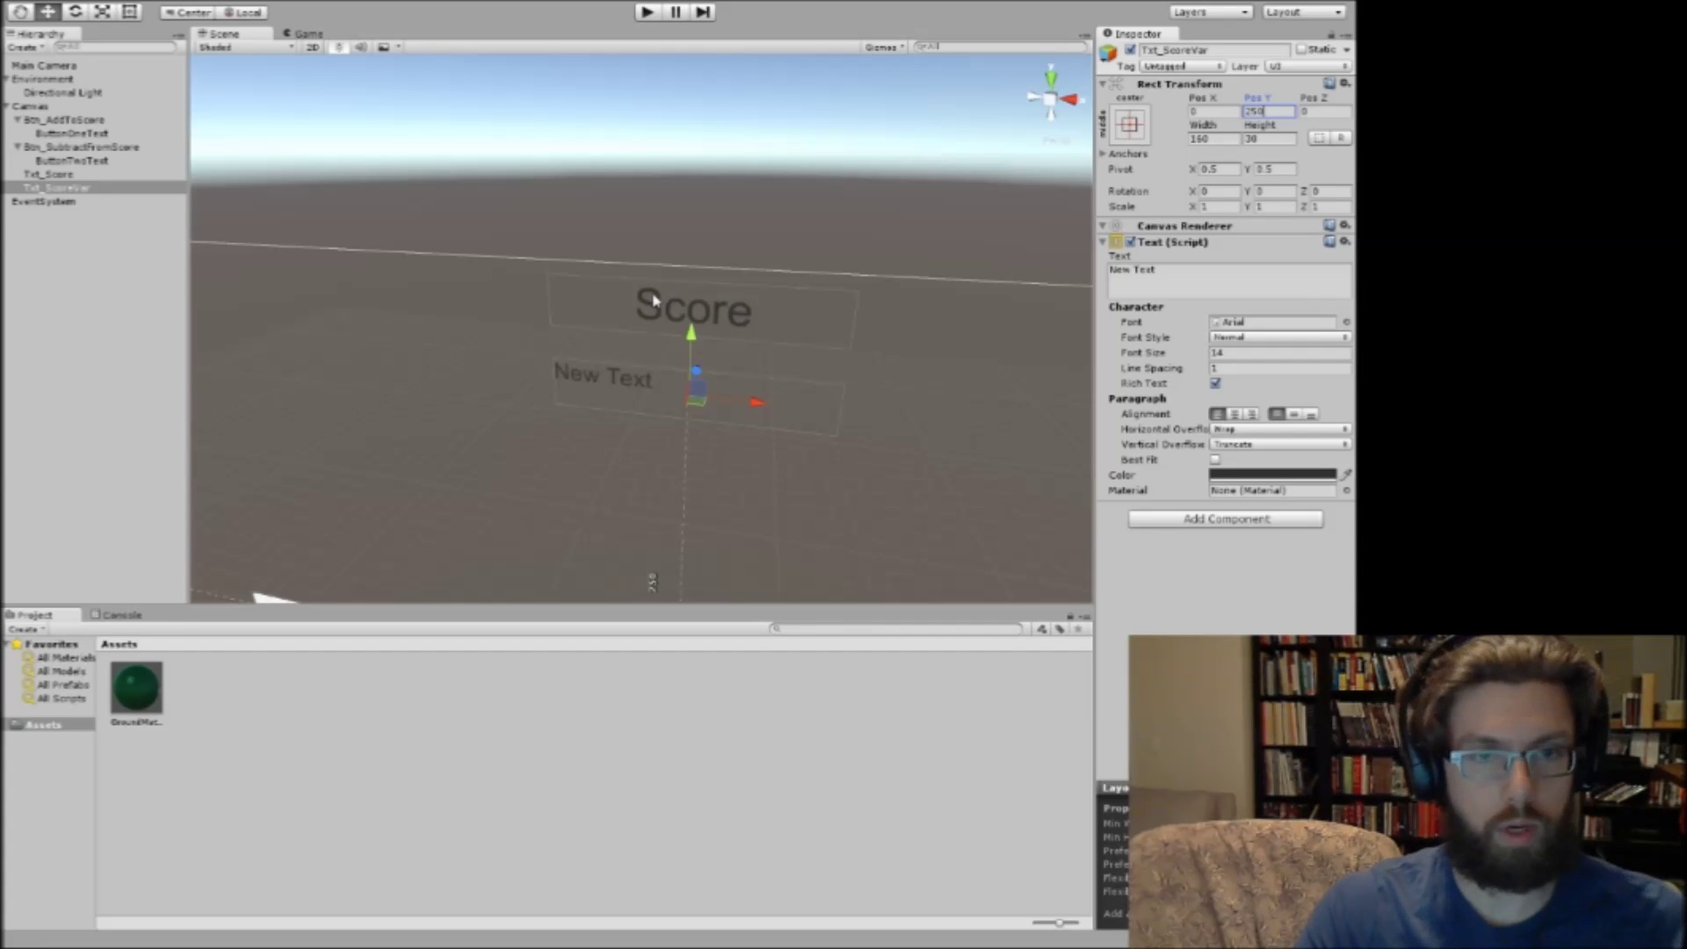
{"action": "left_click_drag", "start_coordinate": [690, 331], "coordinate": [700, 316]}
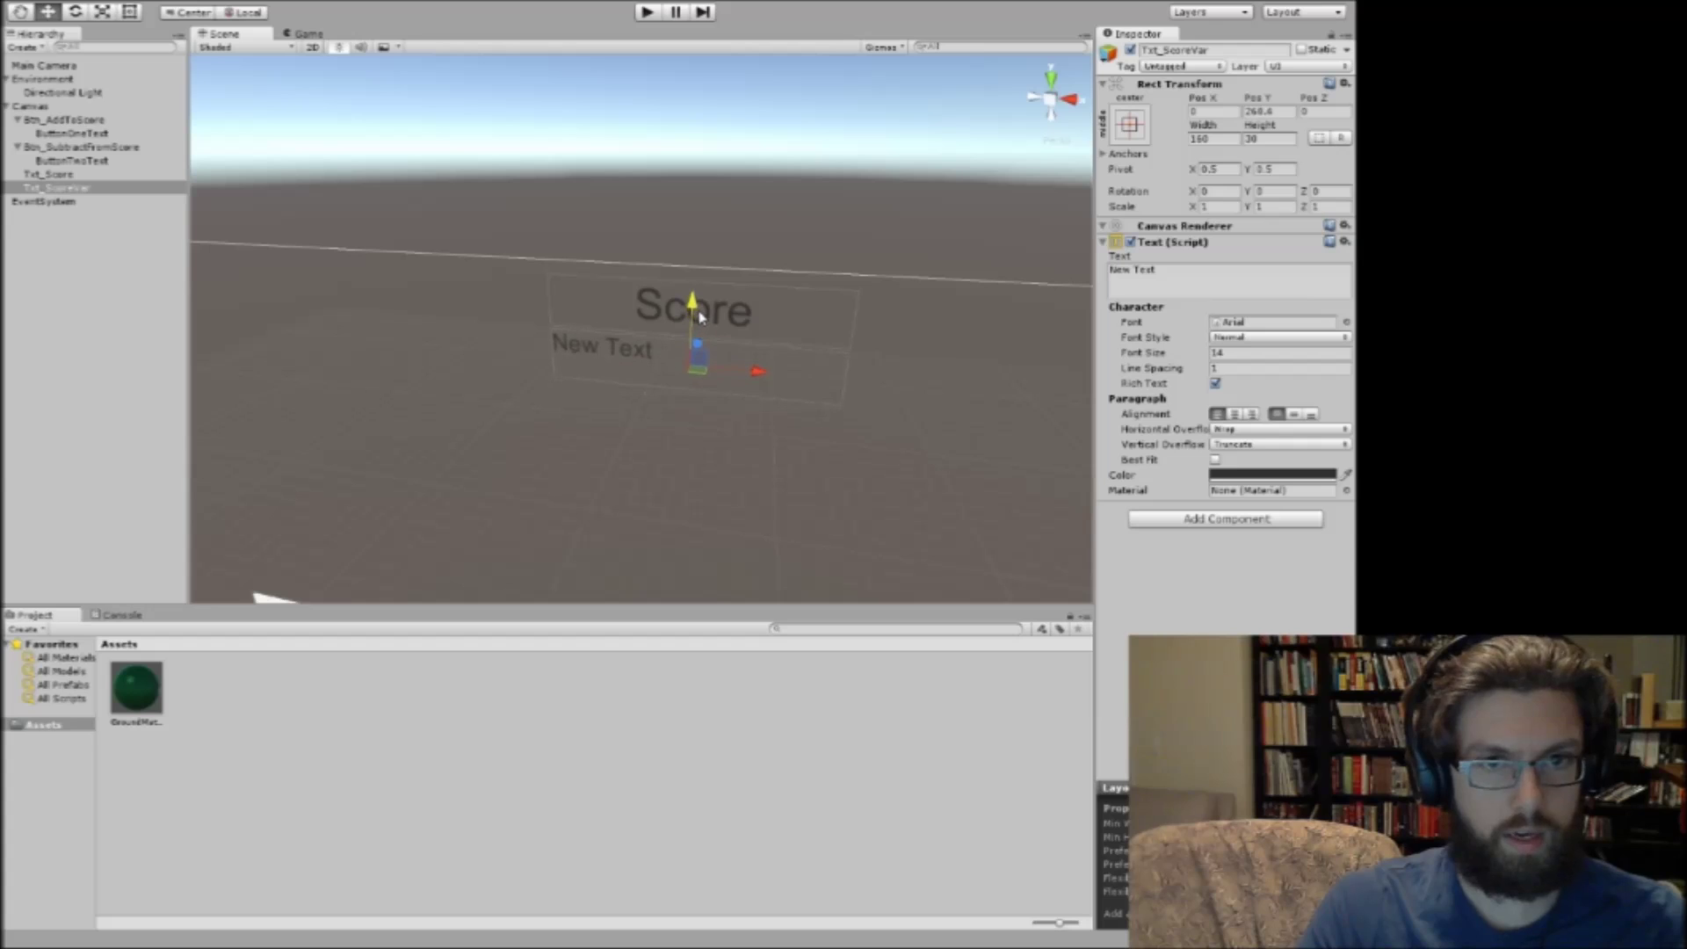
Center Txt_ScoreVar's text horizontally and clear its default "New Text" content.
{"action": "left_click", "coordinate": [1234, 414]}
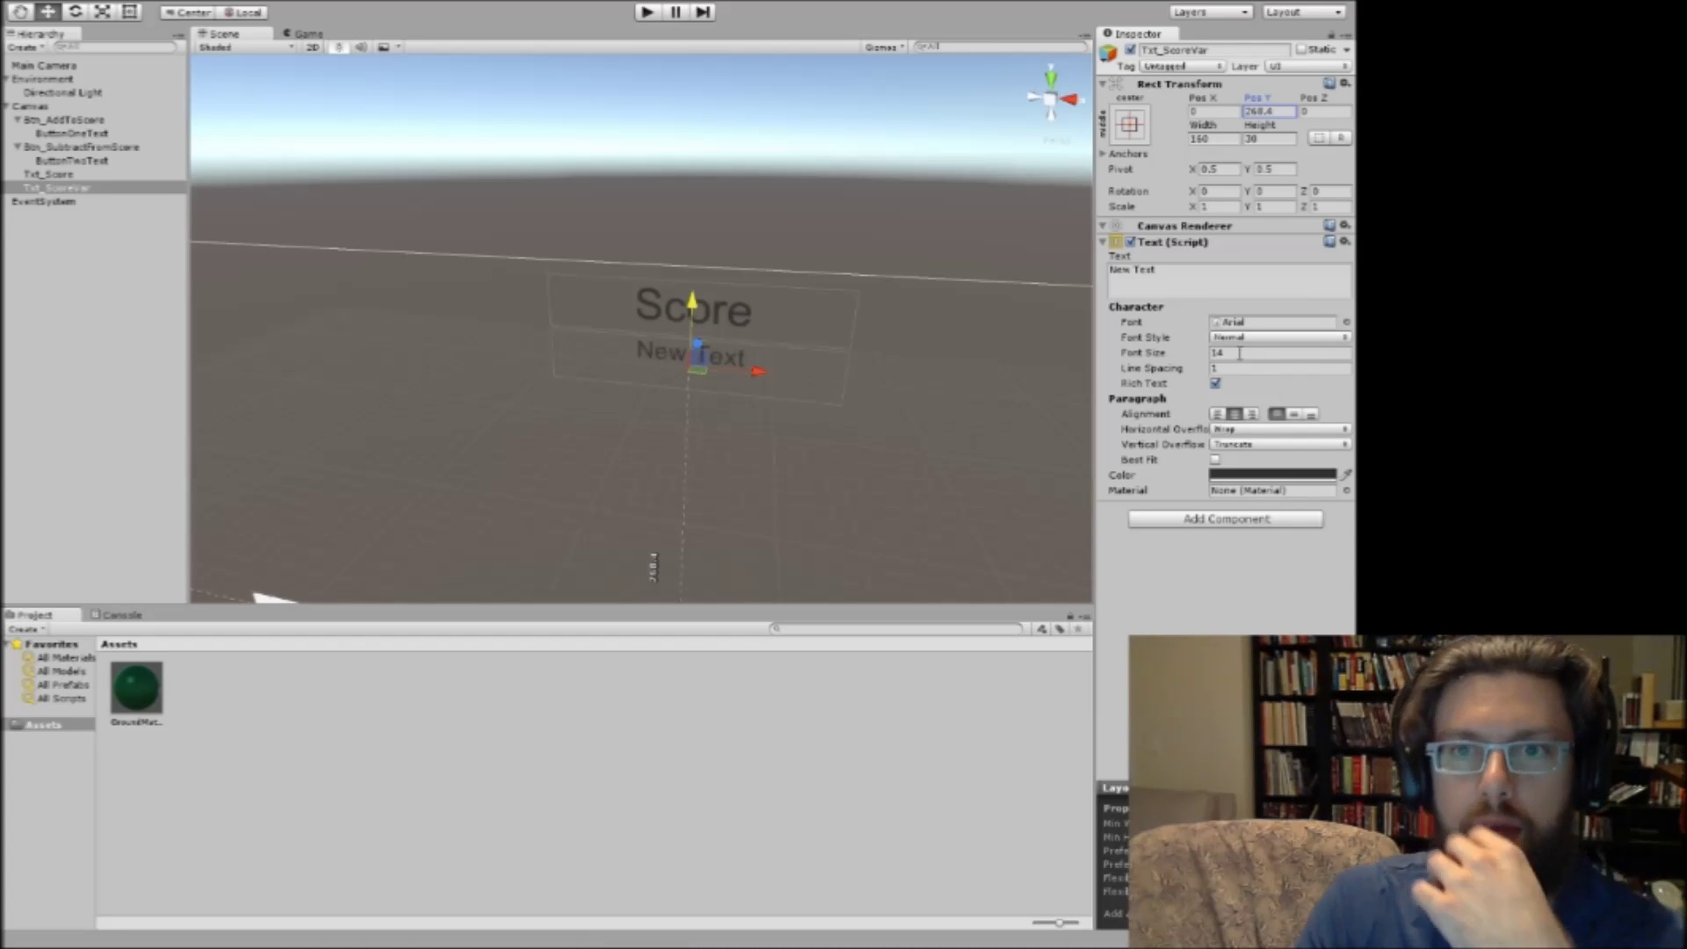
{"action": "left_click", "coordinate": [1175, 277]}
{"action": "left_click", "coordinate": [1221, 280]}
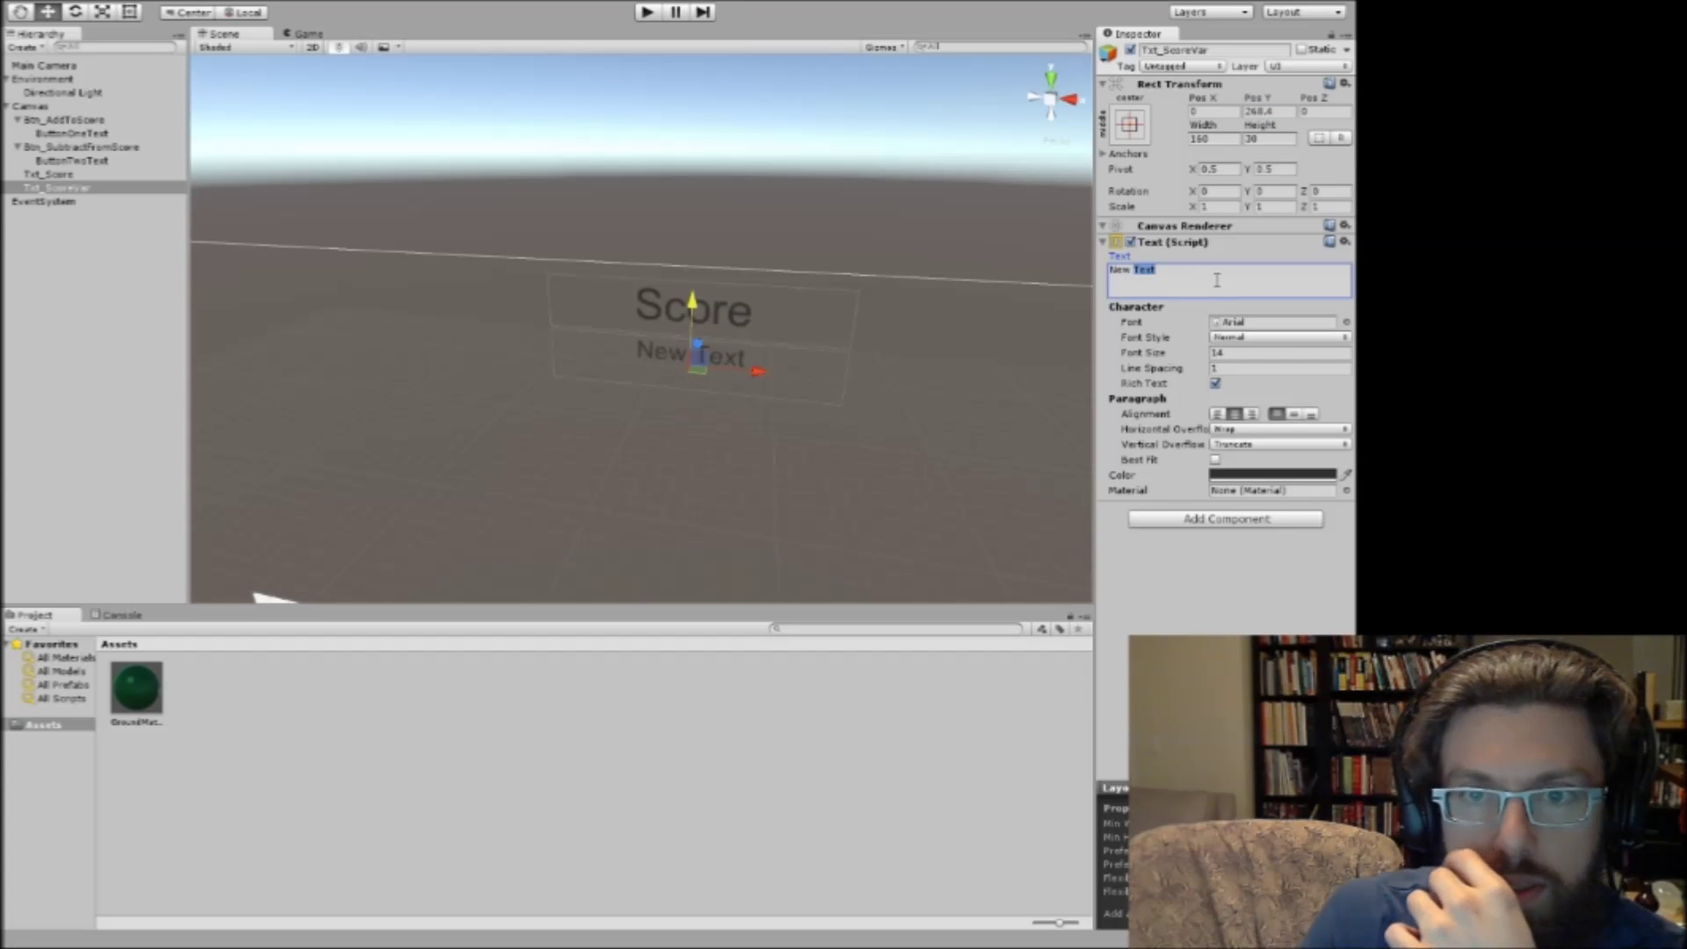
{"action": "key", "text": "ctrl+a"}
{"action": "key", "text": "BackSpace"}
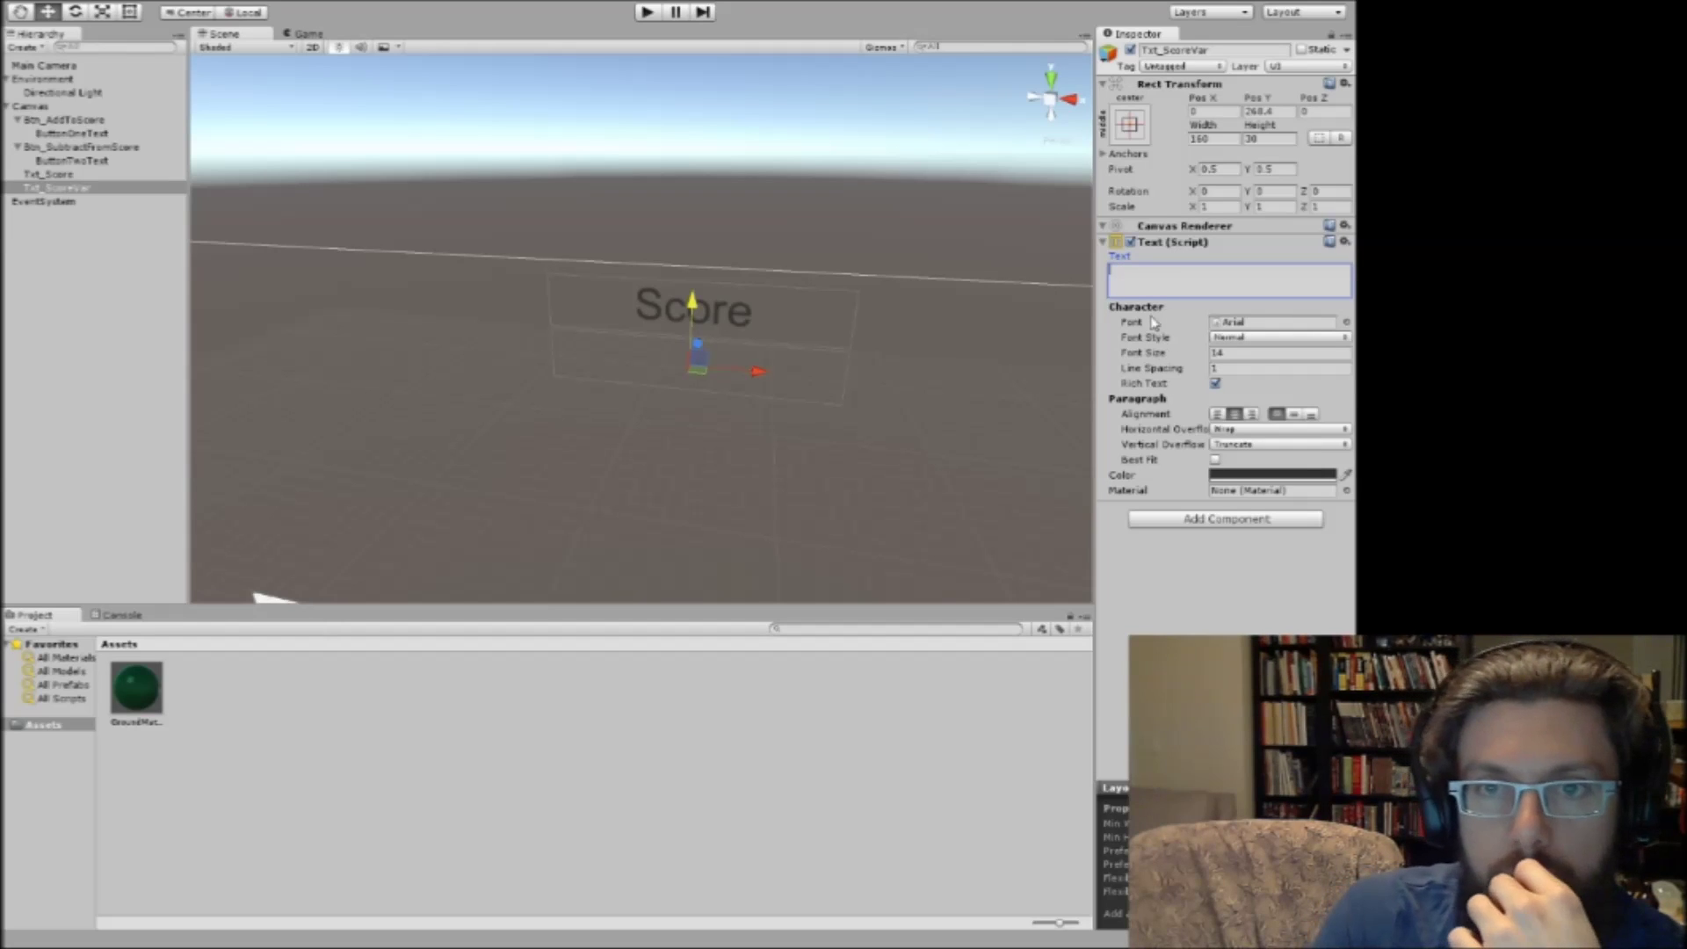
Try adding an Input Field component to Txt_ScoreVar, look over its settings, and remove it.
{"action": "left_click", "coordinate": [1226, 520]}
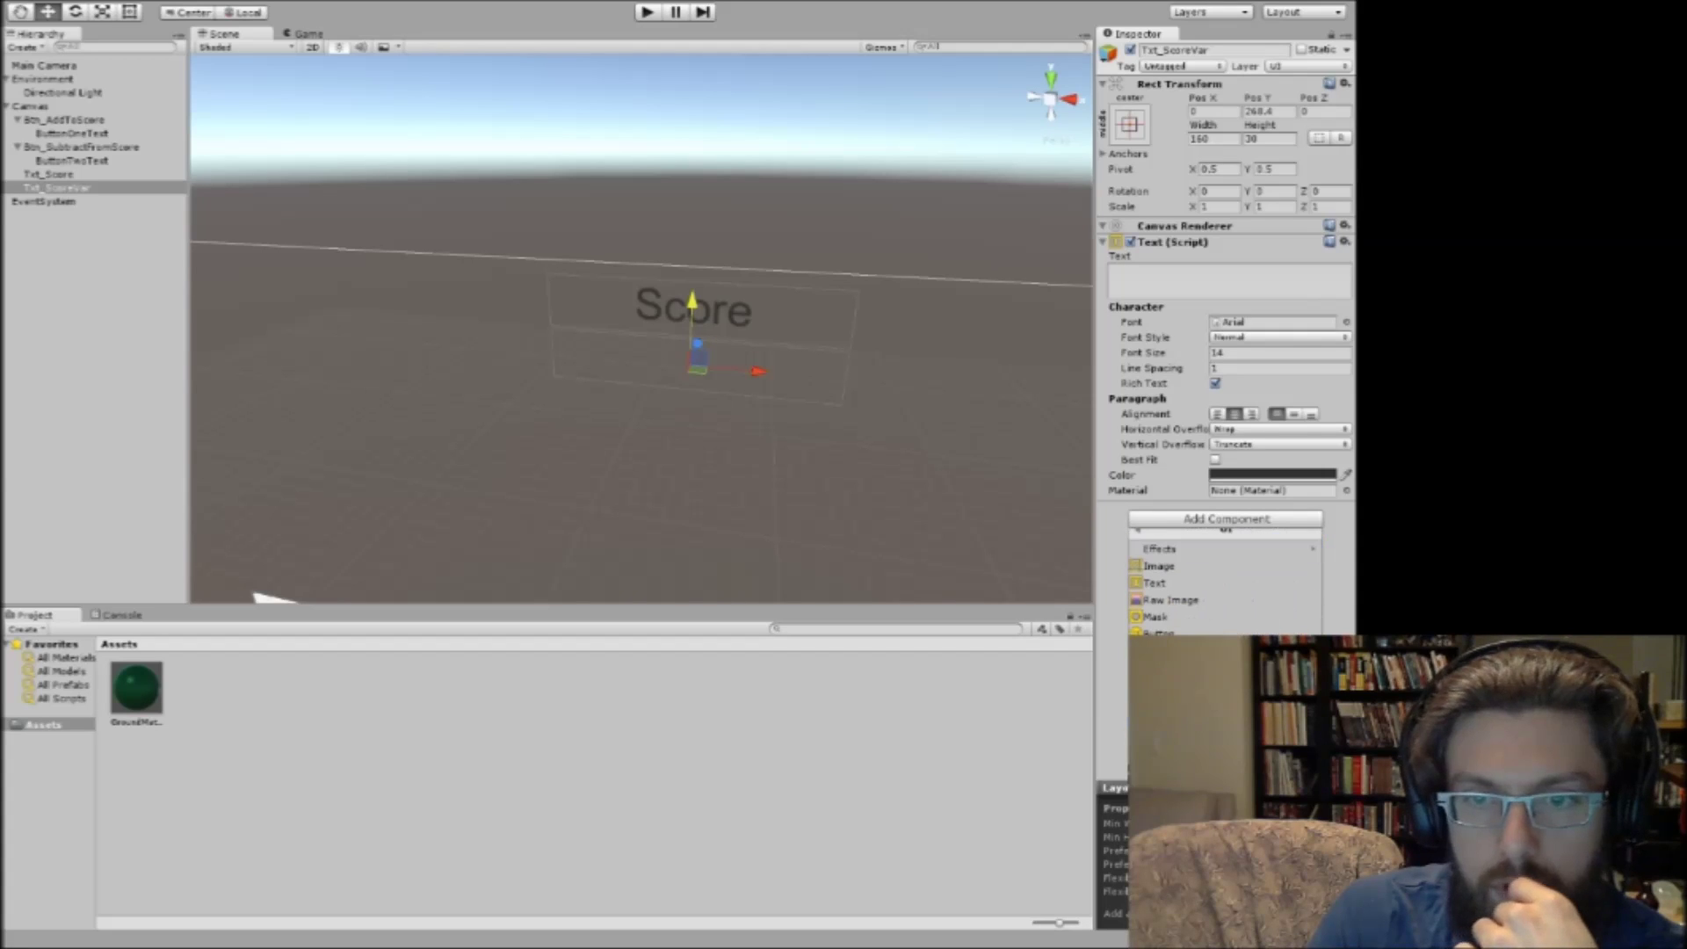
{"action": "key", "text": "Down"}
{"action": "key", "text": "Down"}
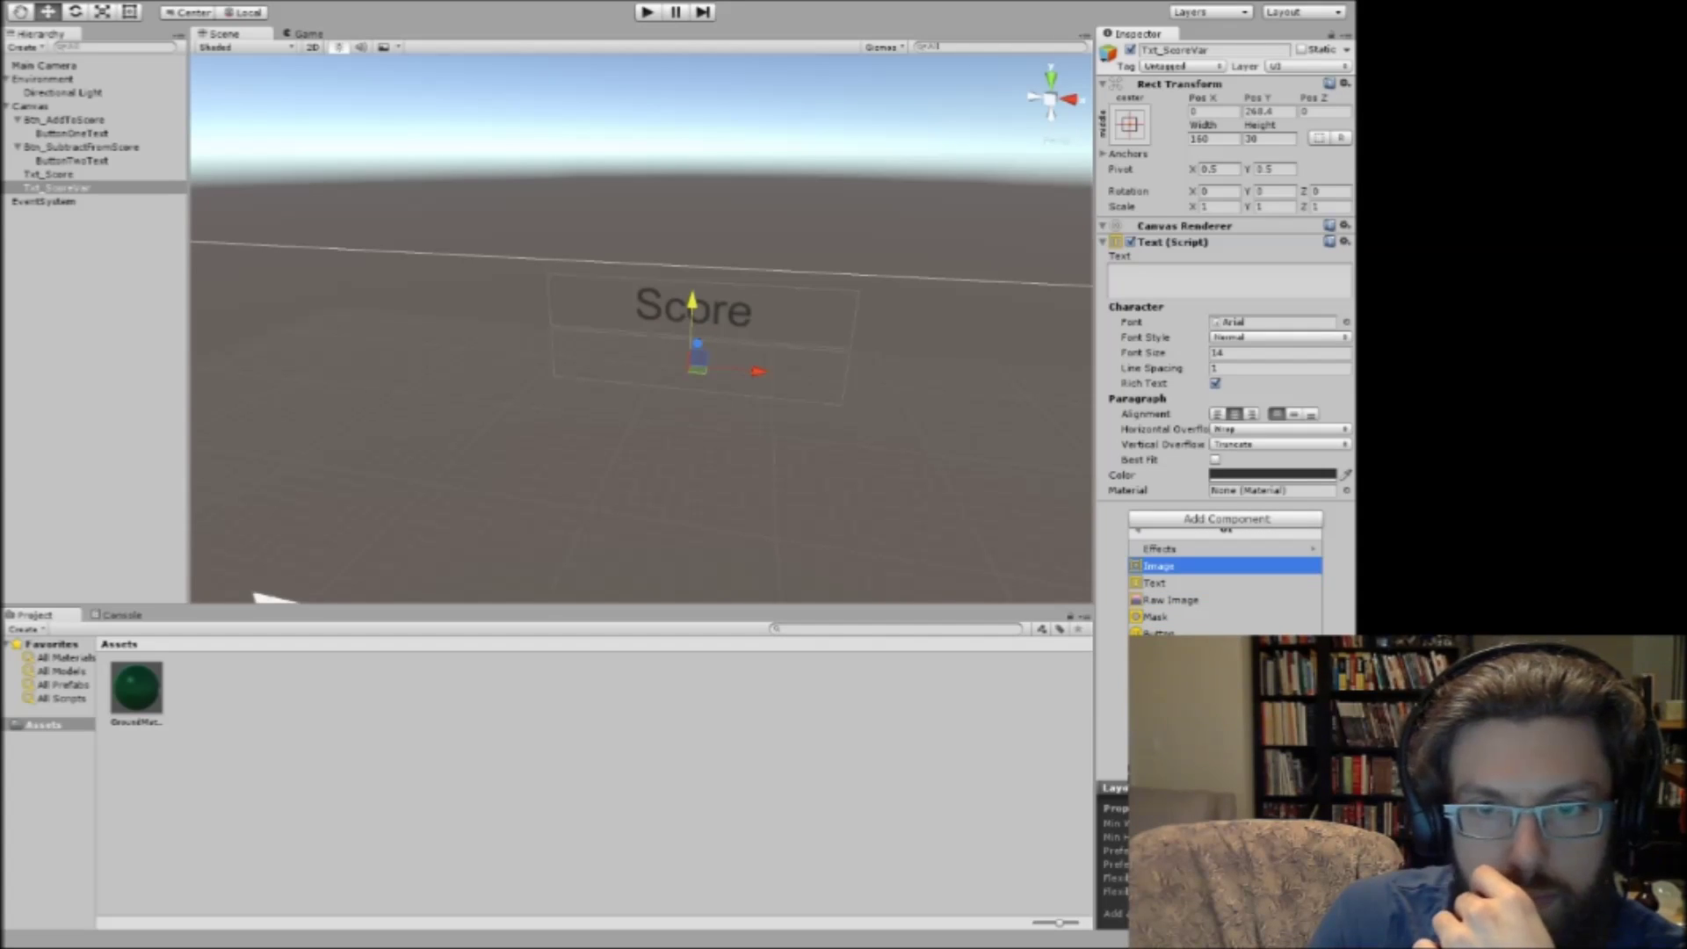
{"action": "key", "text": "Down"}
{"action": "key", "text": "Down"}
{"action": "key", "text": "Down"}
{"action": "key", "text": "Down"}
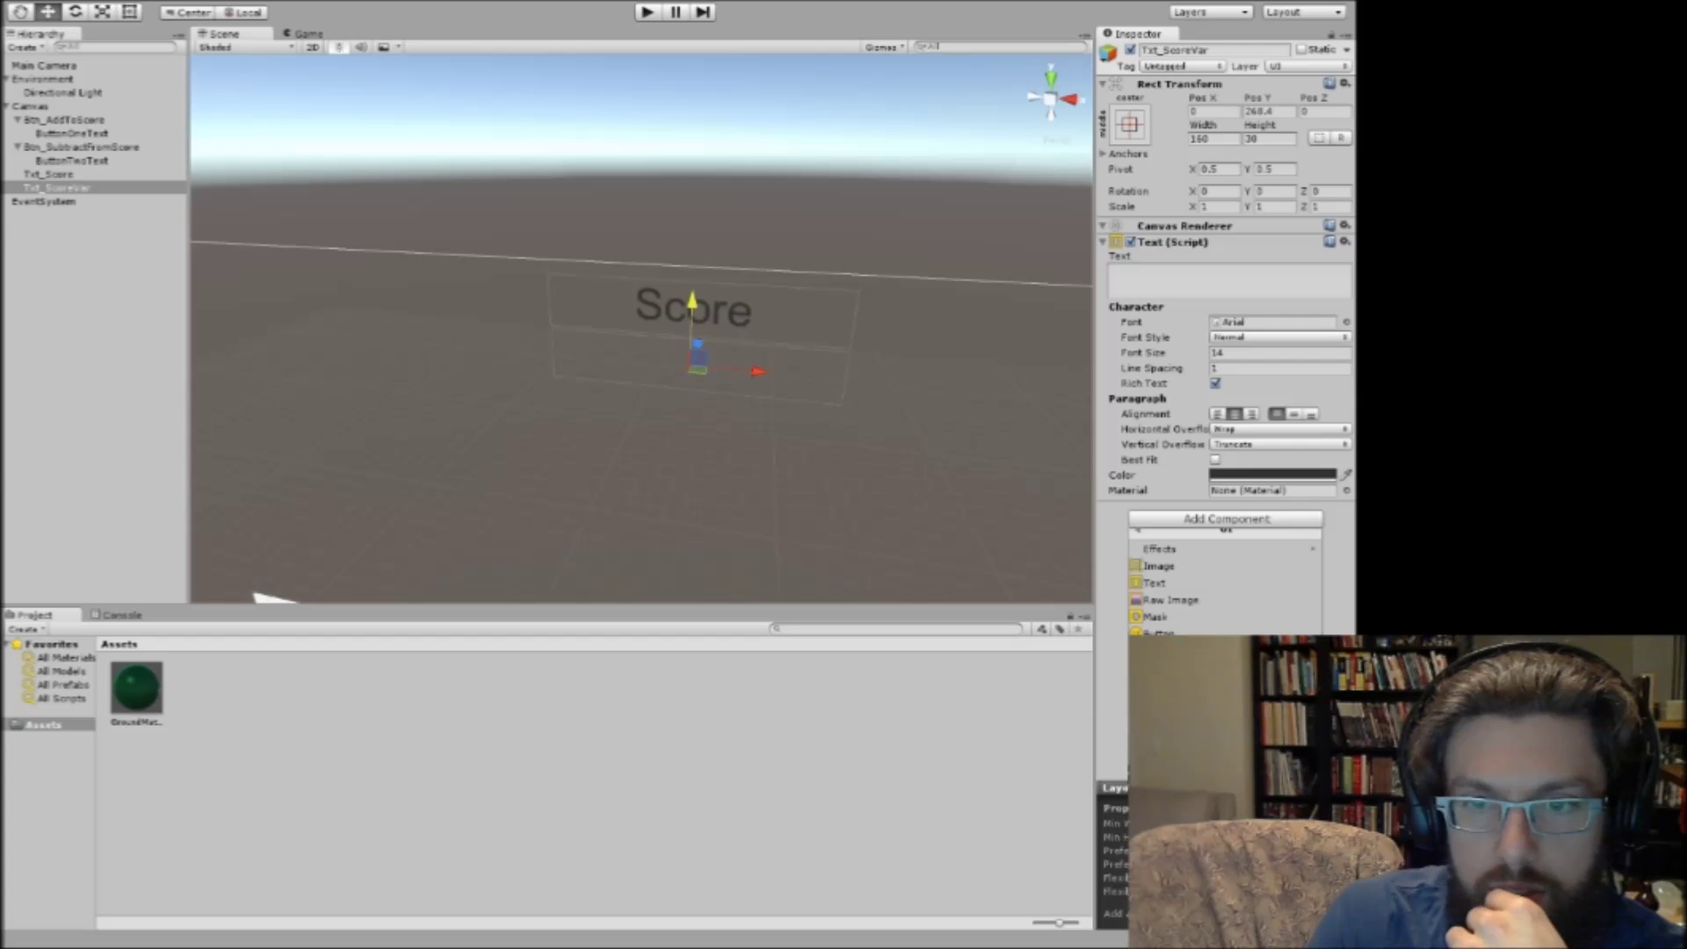
{"action": "key", "text": "Return"}
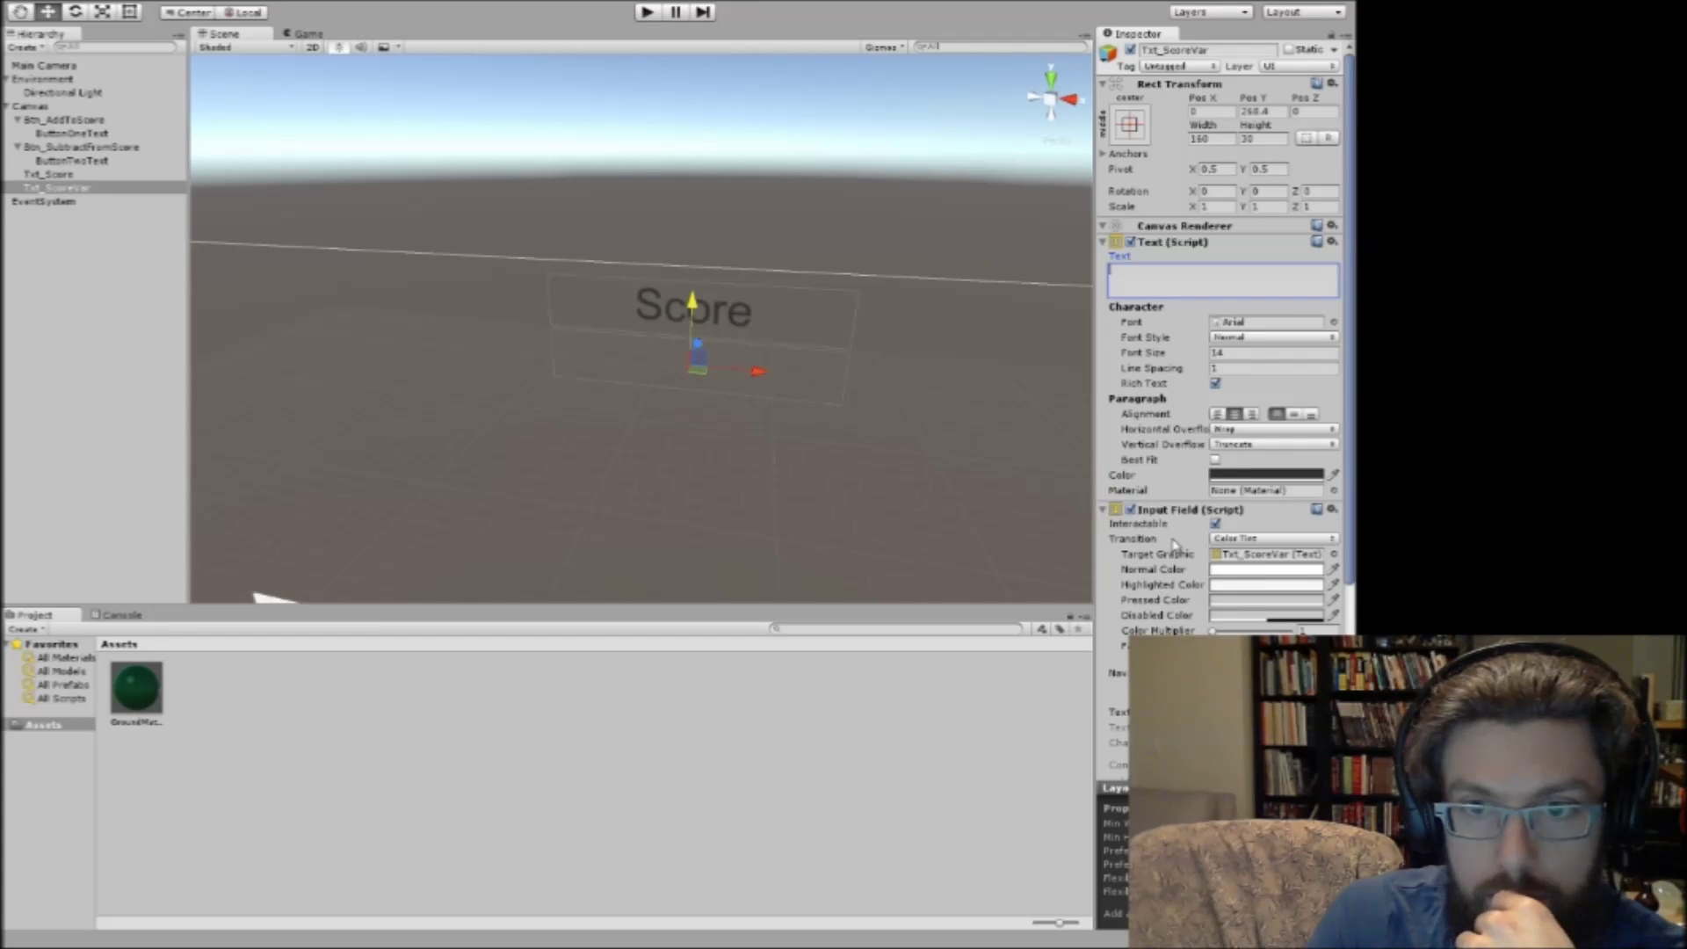
{"action": "scroll", "coordinate": [1174, 545], "scroll_direction": "down", "scroll_amount": 5}
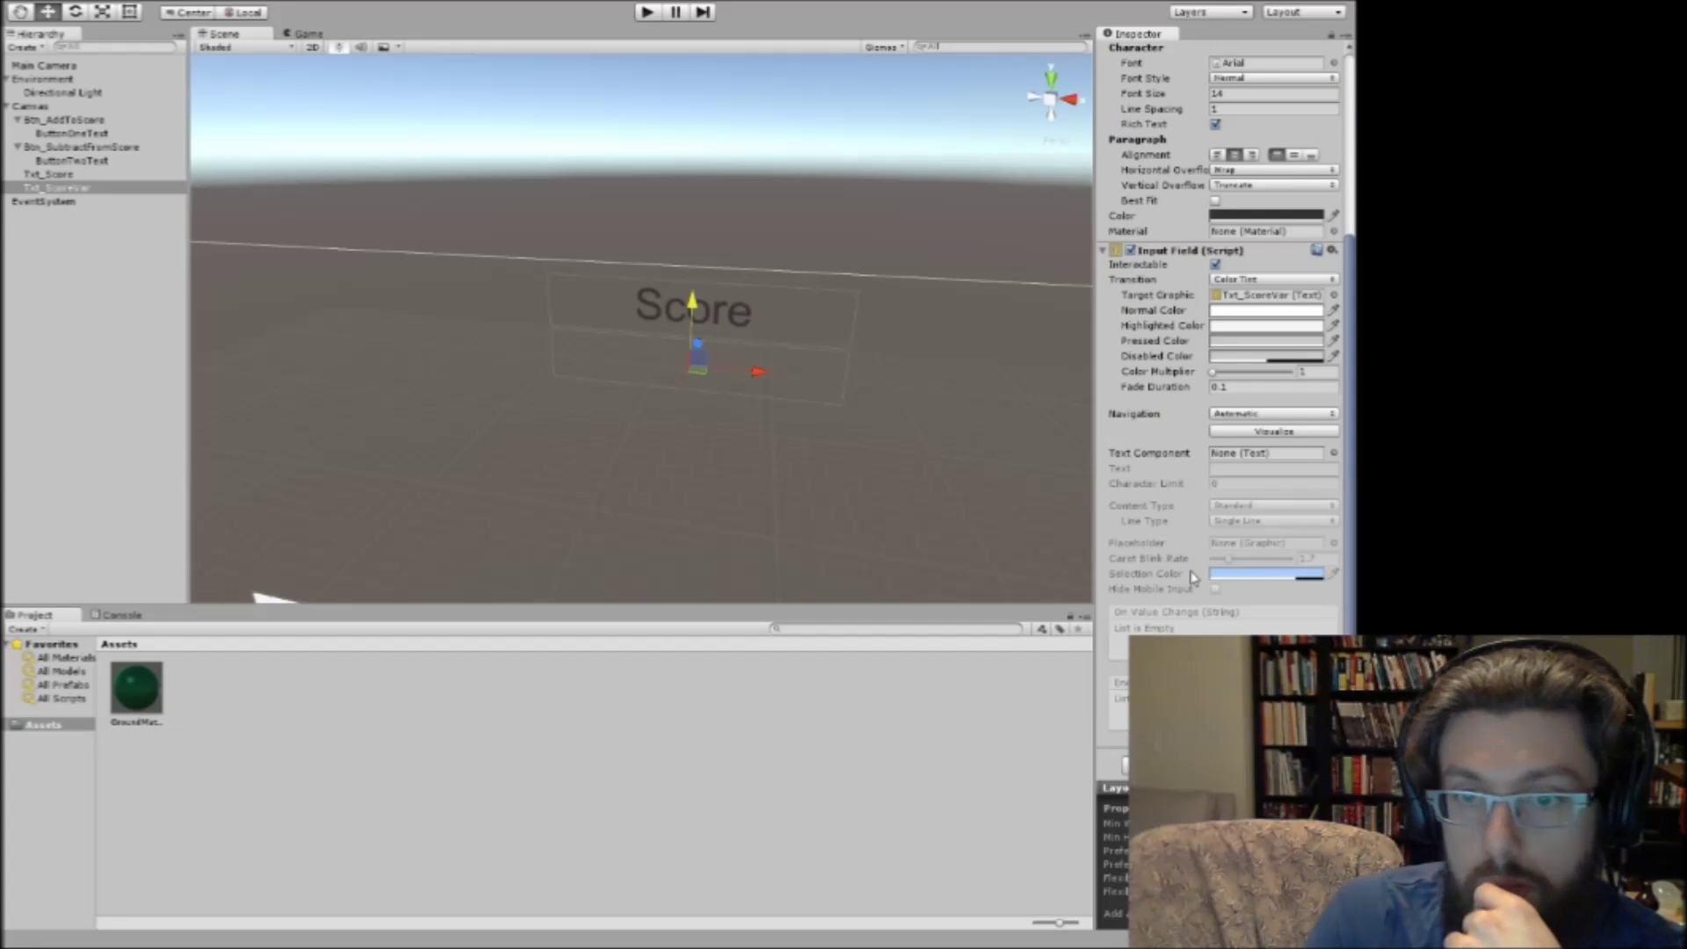
{"action": "left_click", "coordinate": [1332, 252]}
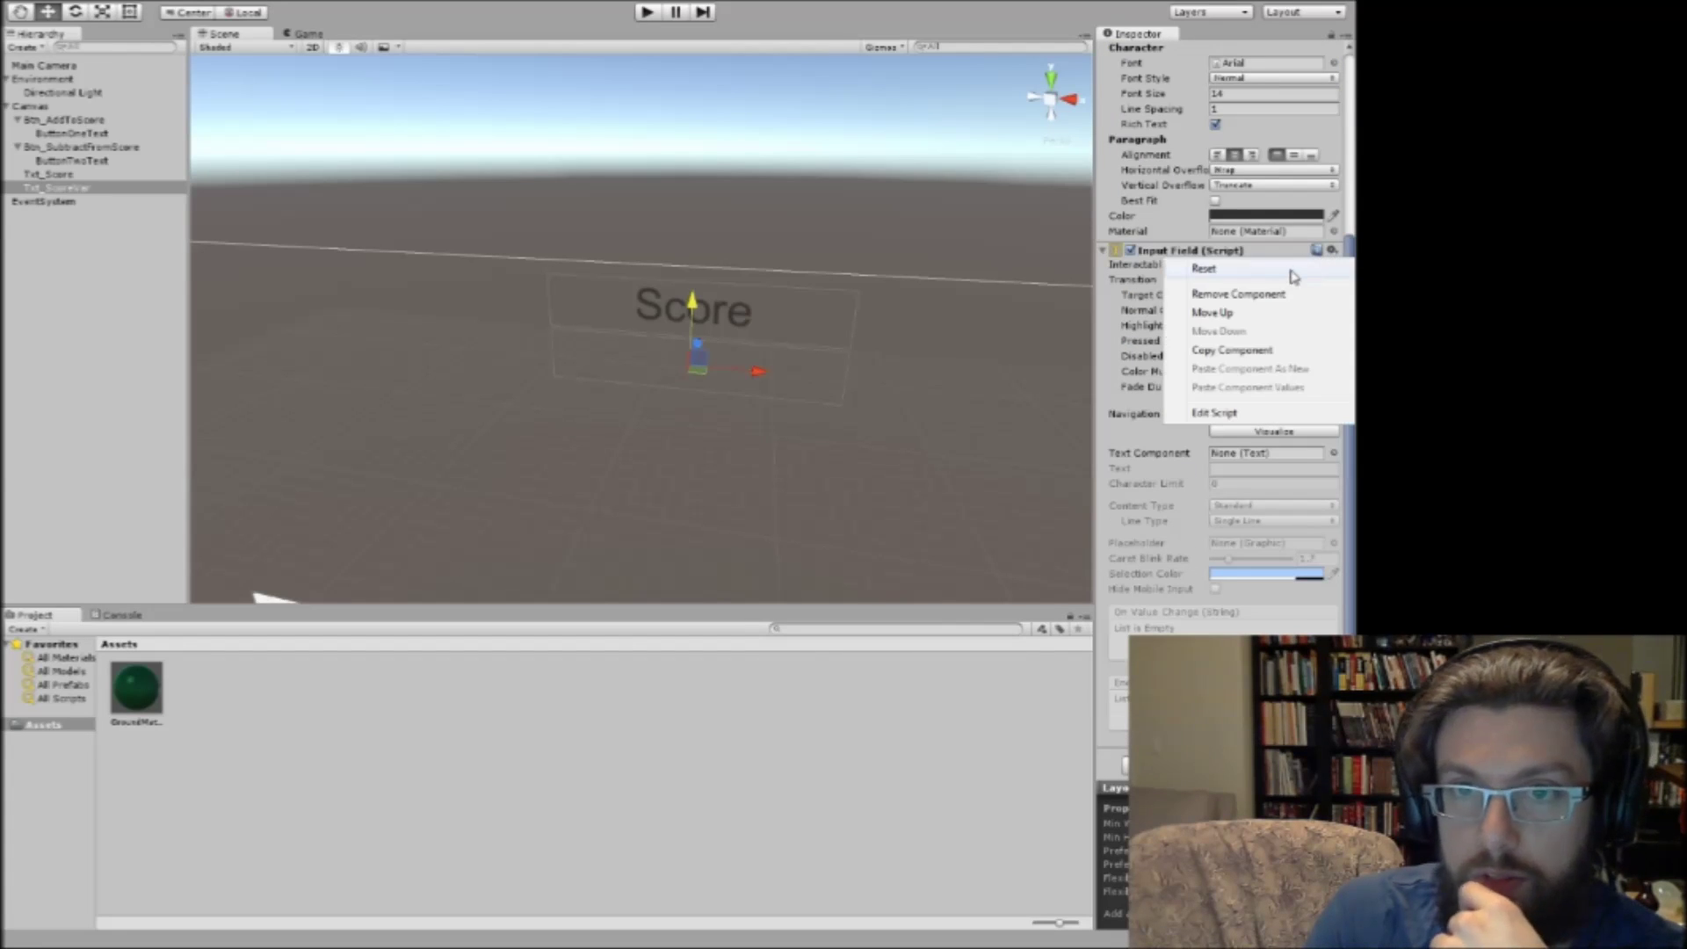
{"action": "left_click", "coordinate": [1247, 295]}
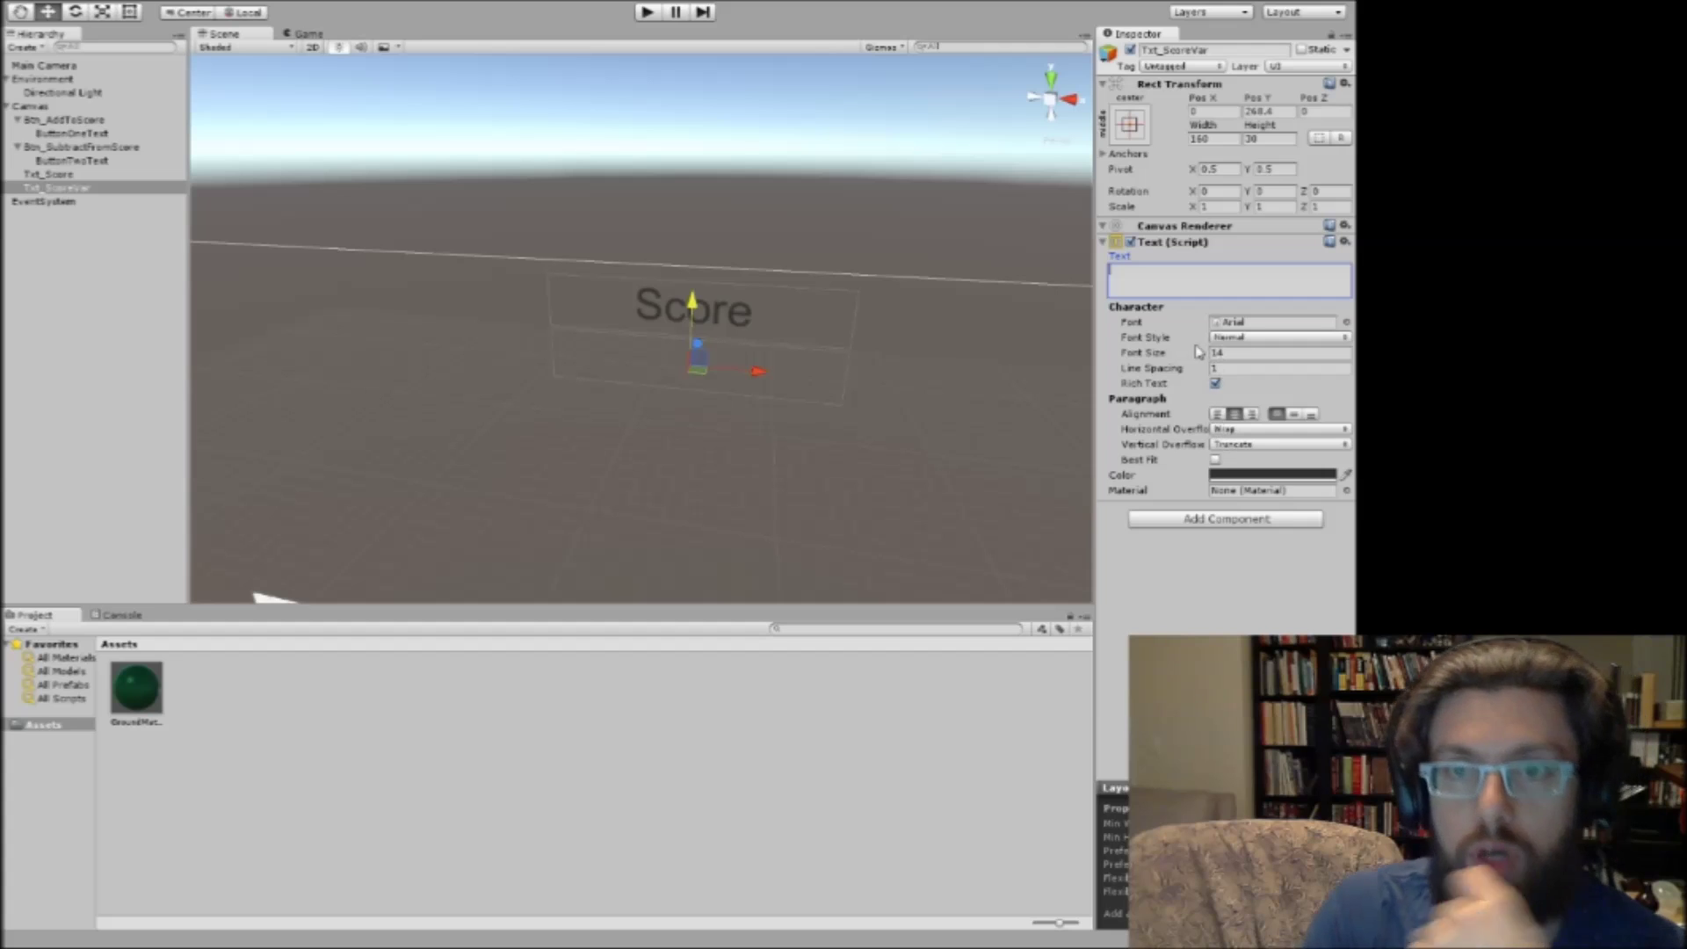
Set Txt_ScoreVar's text to "Score will go here" and run the scene with Main Camera selected.
{"action": "type", "text": "Score will go here"}
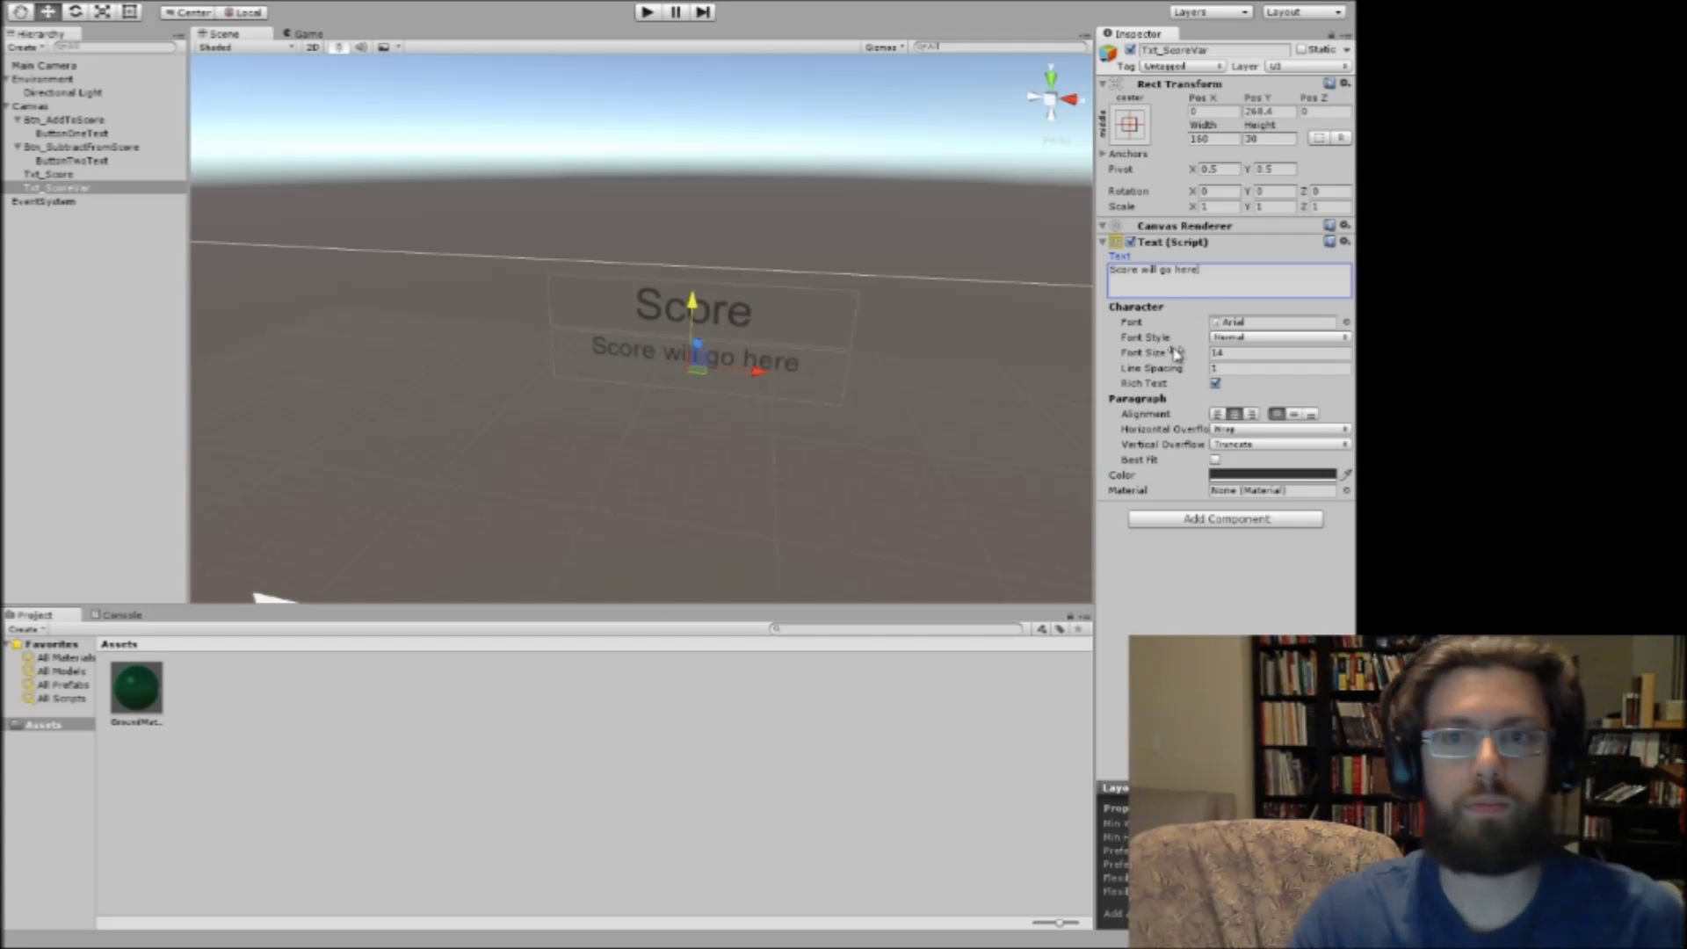
{"action": "left_click", "coordinate": [44, 65]}
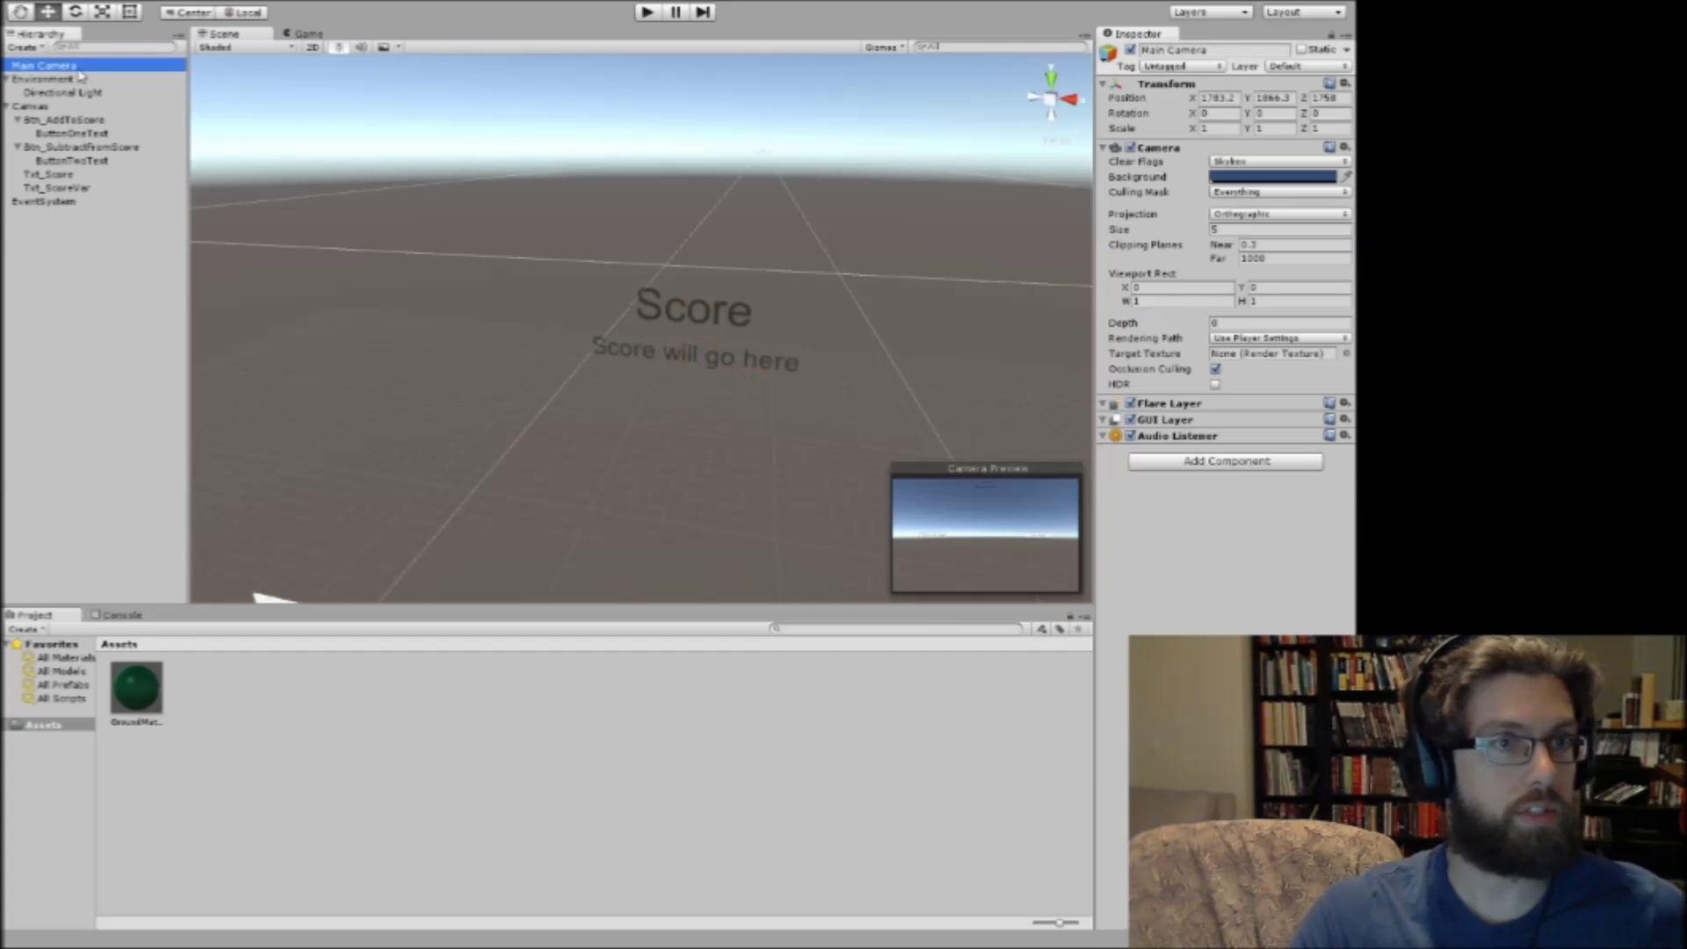
{"action": "left_click", "coordinate": [647, 11]}
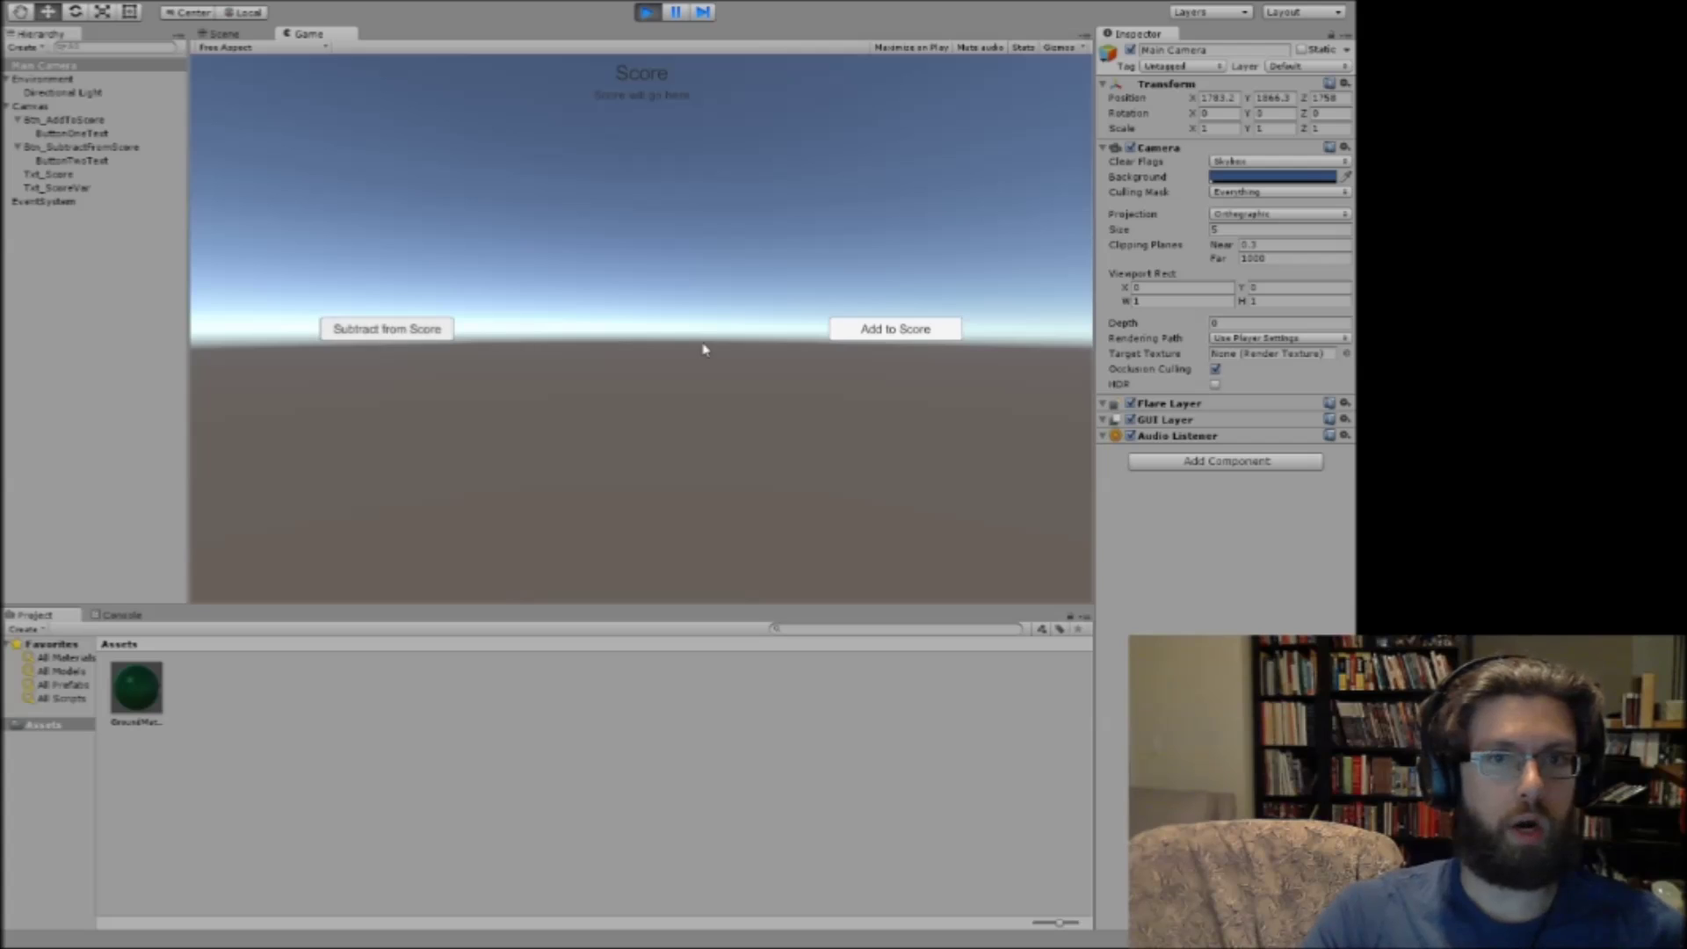
Test the Add to Score and Subtract from Score buttons in the running scene.
{"action": "left_click", "coordinate": [899, 332]}
{"action": "left_click", "coordinate": [400, 337]}
{"action": "left_click", "coordinate": [876, 338]}
{"action": "left_click", "coordinate": [404, 332]}
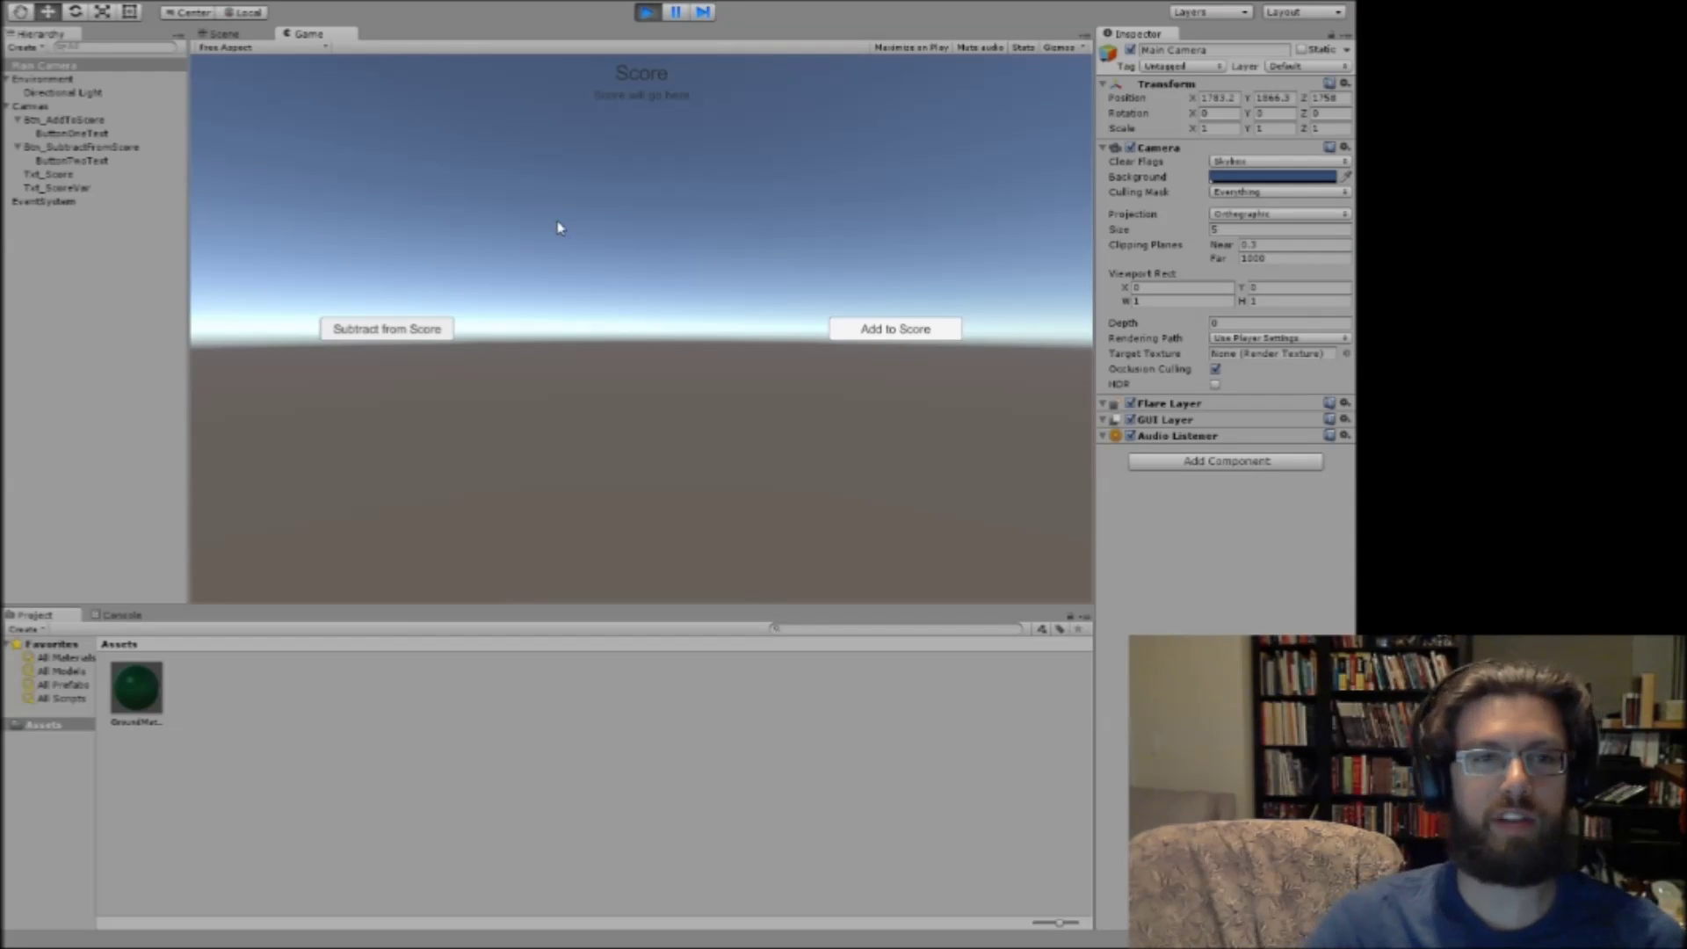
{"action": "left_click", "coordinate": [382, 336]}
{"action": "left_click", "coordinate": [931, 329]}
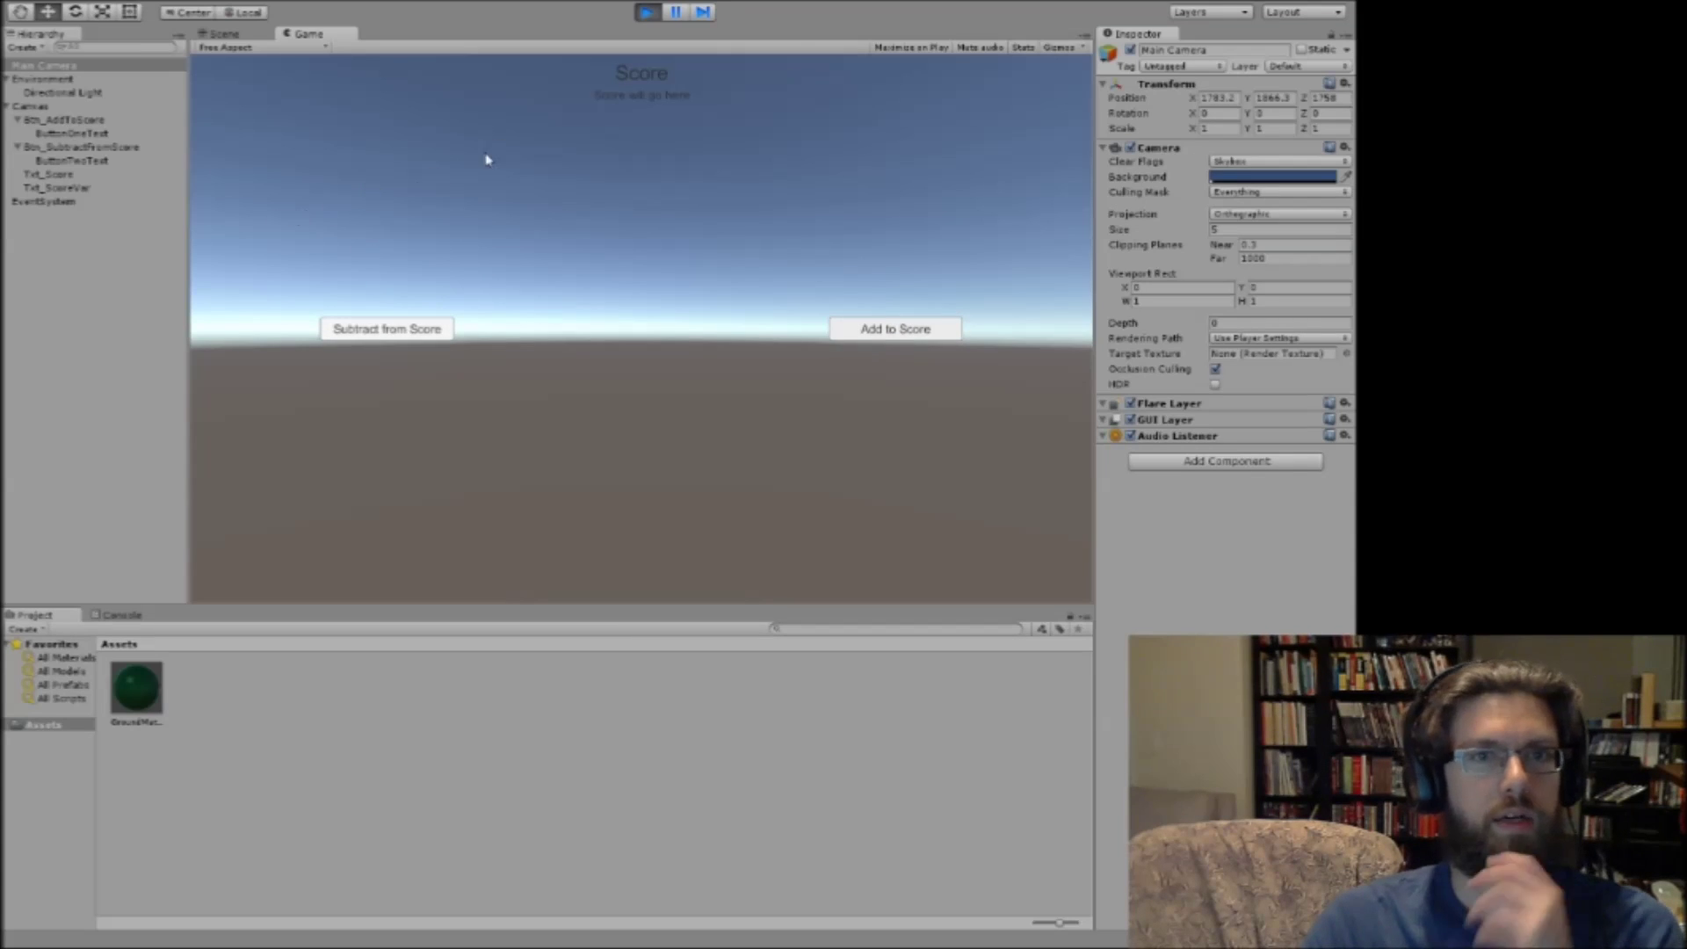
Select EventSystem, open its Event System script in MonoDevelop, view the New Unity Project solution, and return to Unity.
{"action": "left_click", "coordinate": [138, 200]}
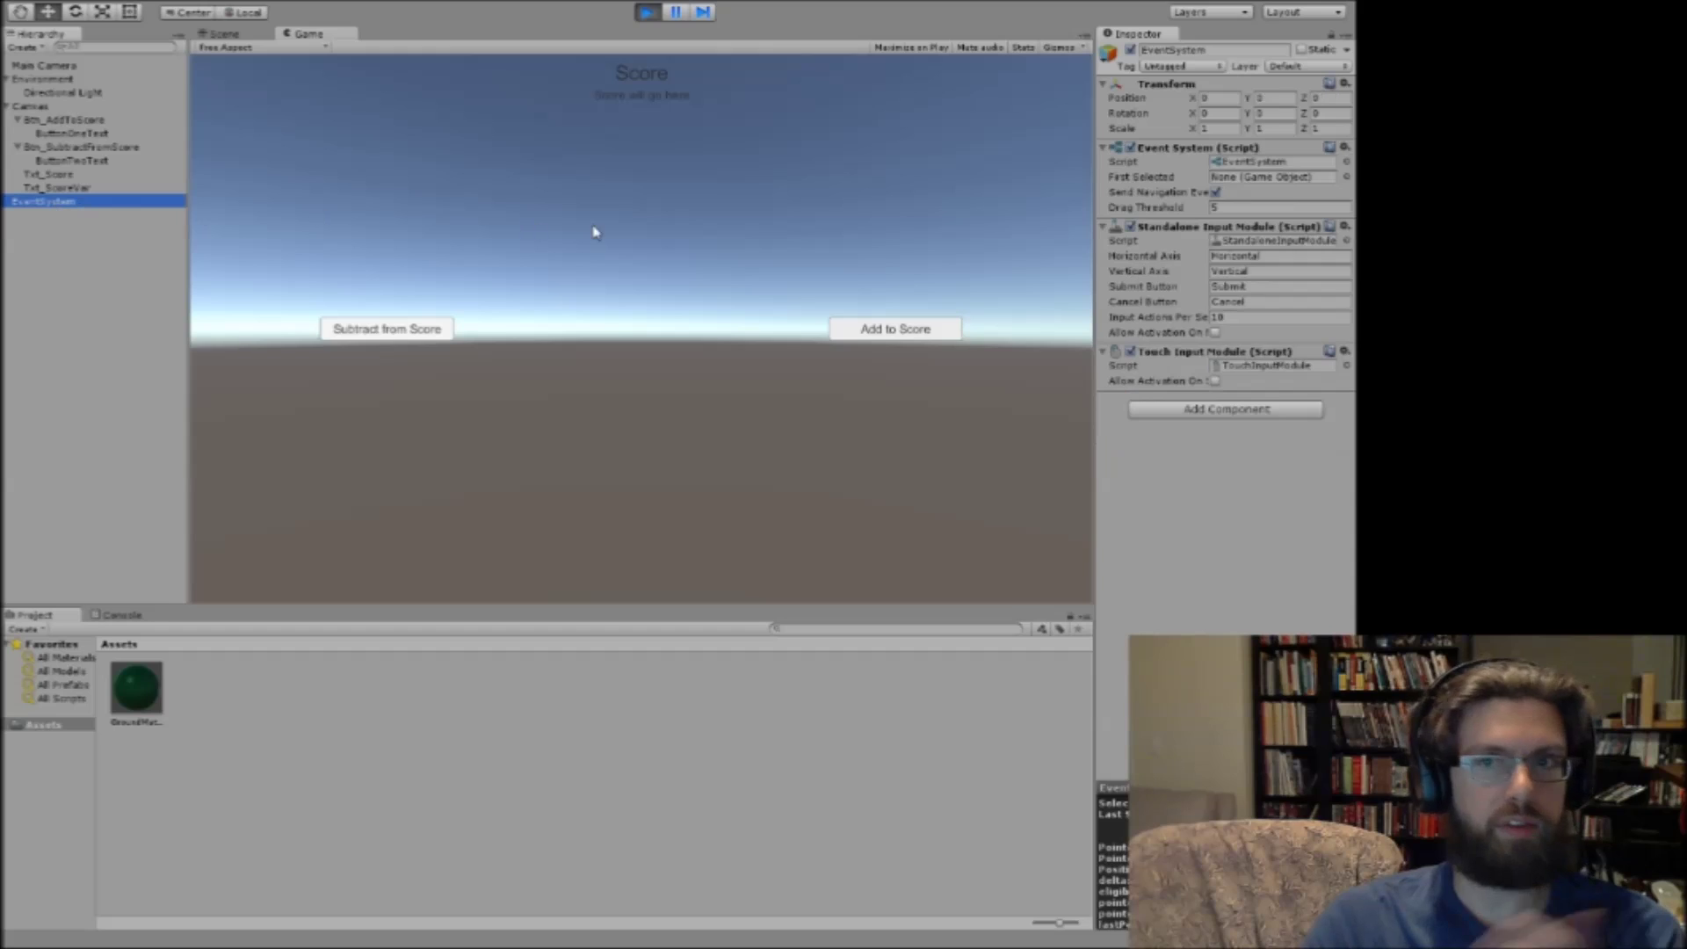
{"action": "left_click", "coordinate": [1249, 163]}
{"action": "left_click", "coordinate": [1254, 180]}
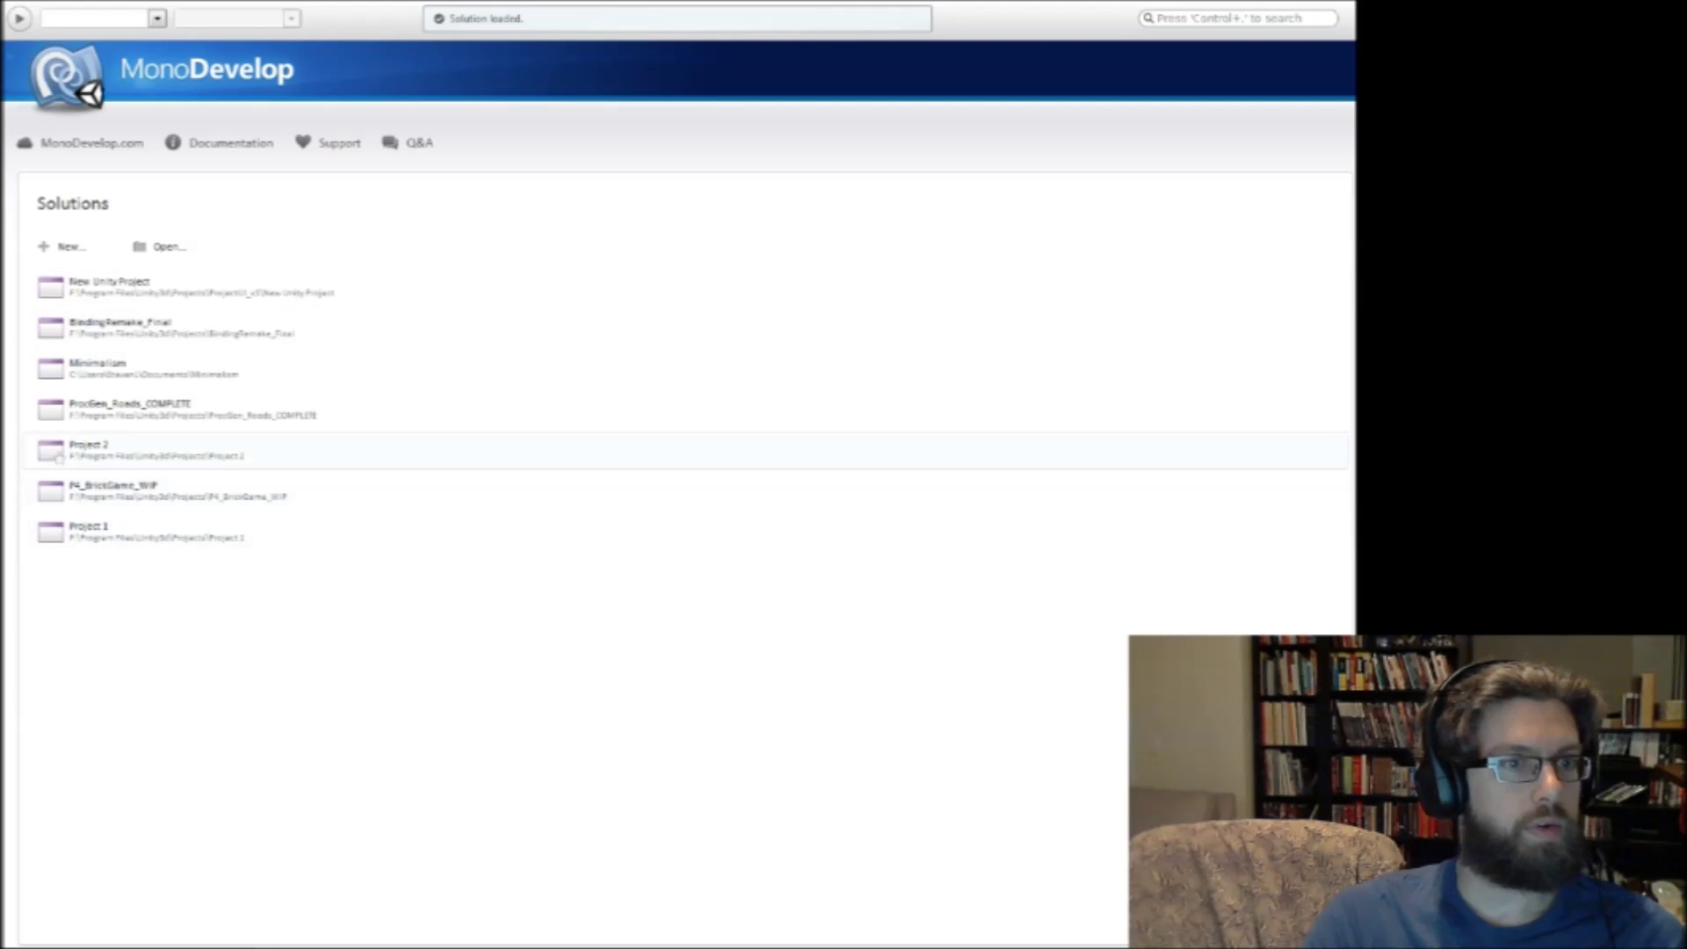
{"action": "left_click", "coordinate": [59, 294]}
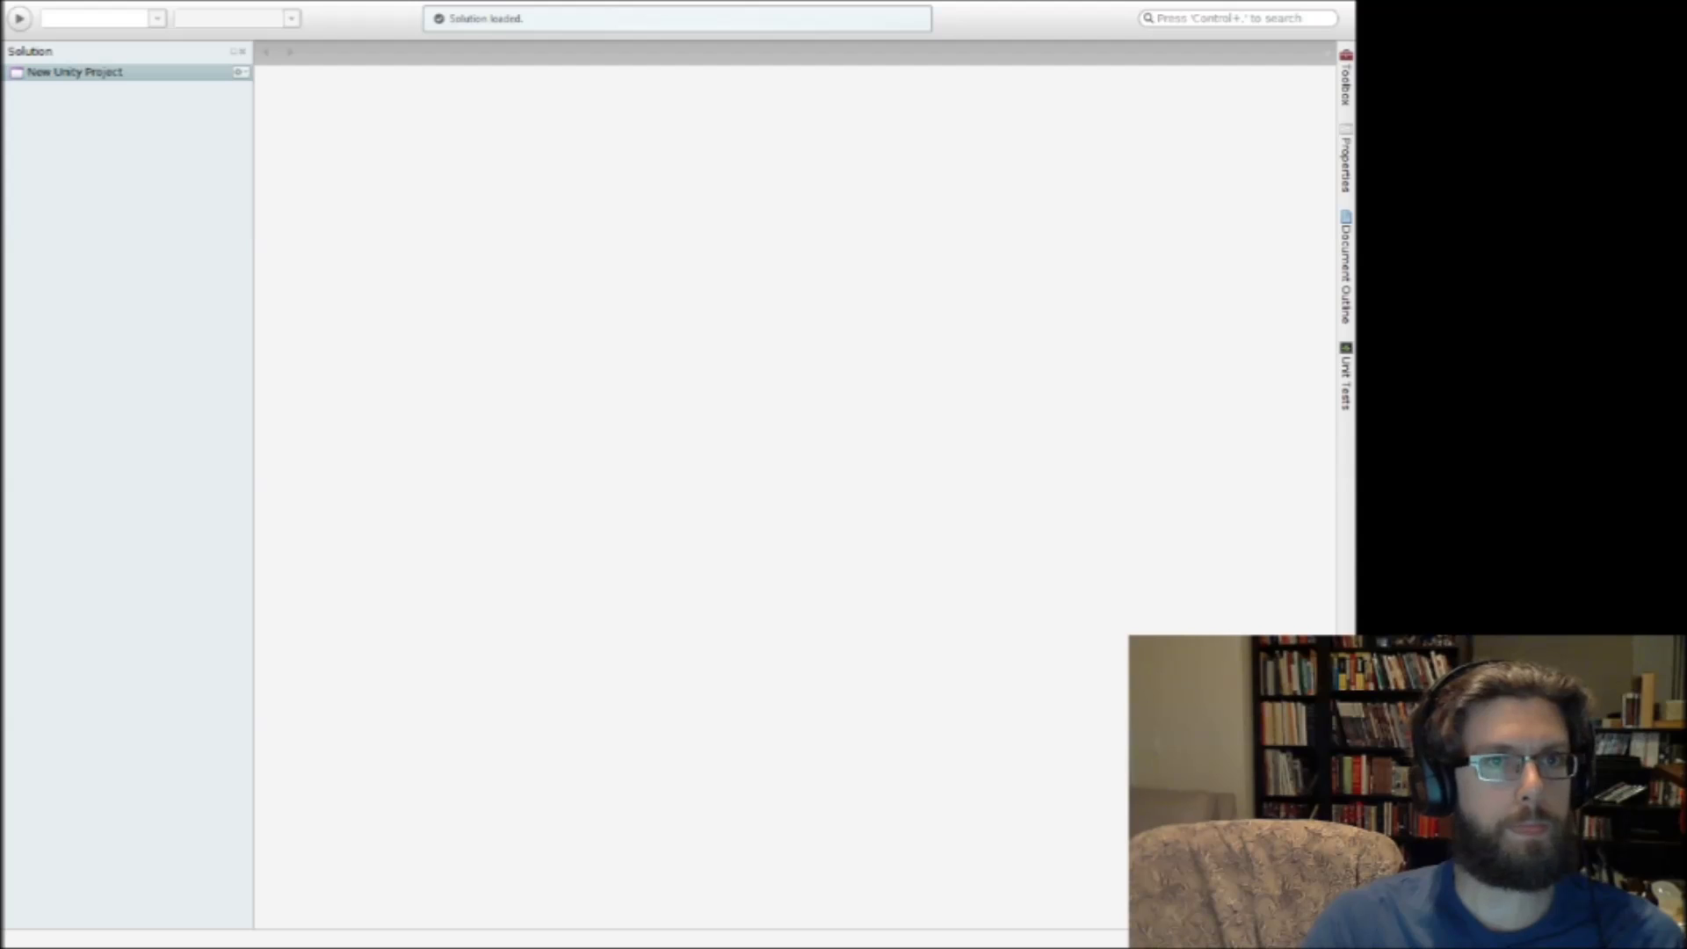
{"action": "key", "text": "alt+Tab"}
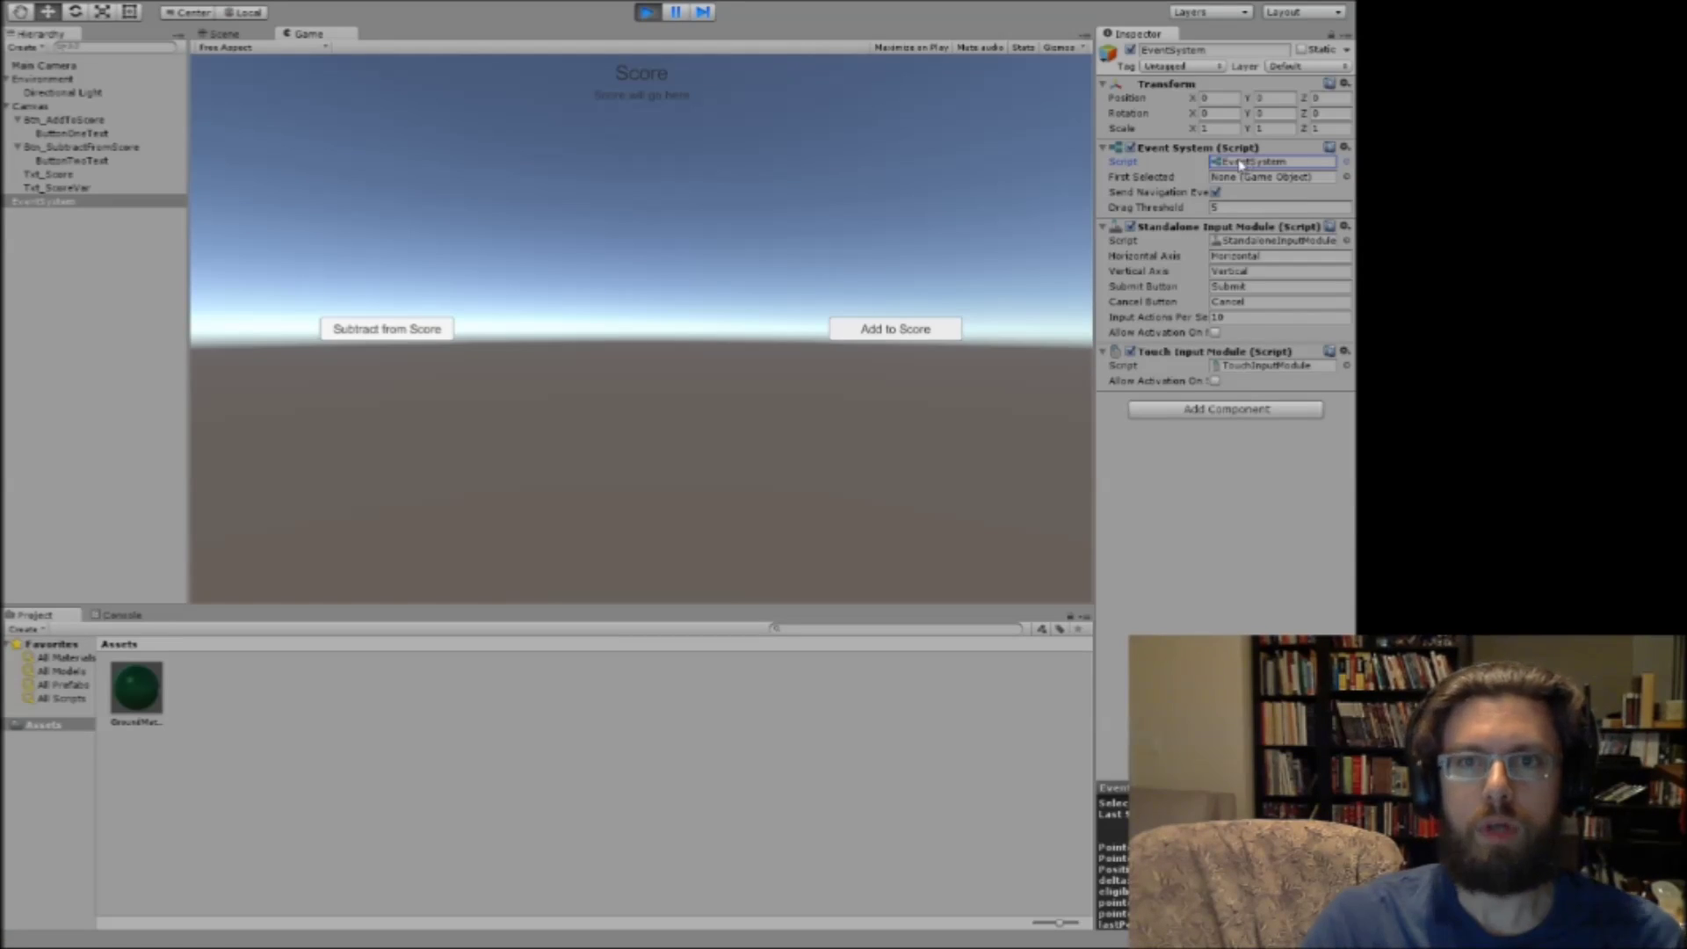
Check which scripts are selectable for the Event System component and locate the Touch Input Module's script.
{"action": "left_click", "coordinate": [1345, 164]}
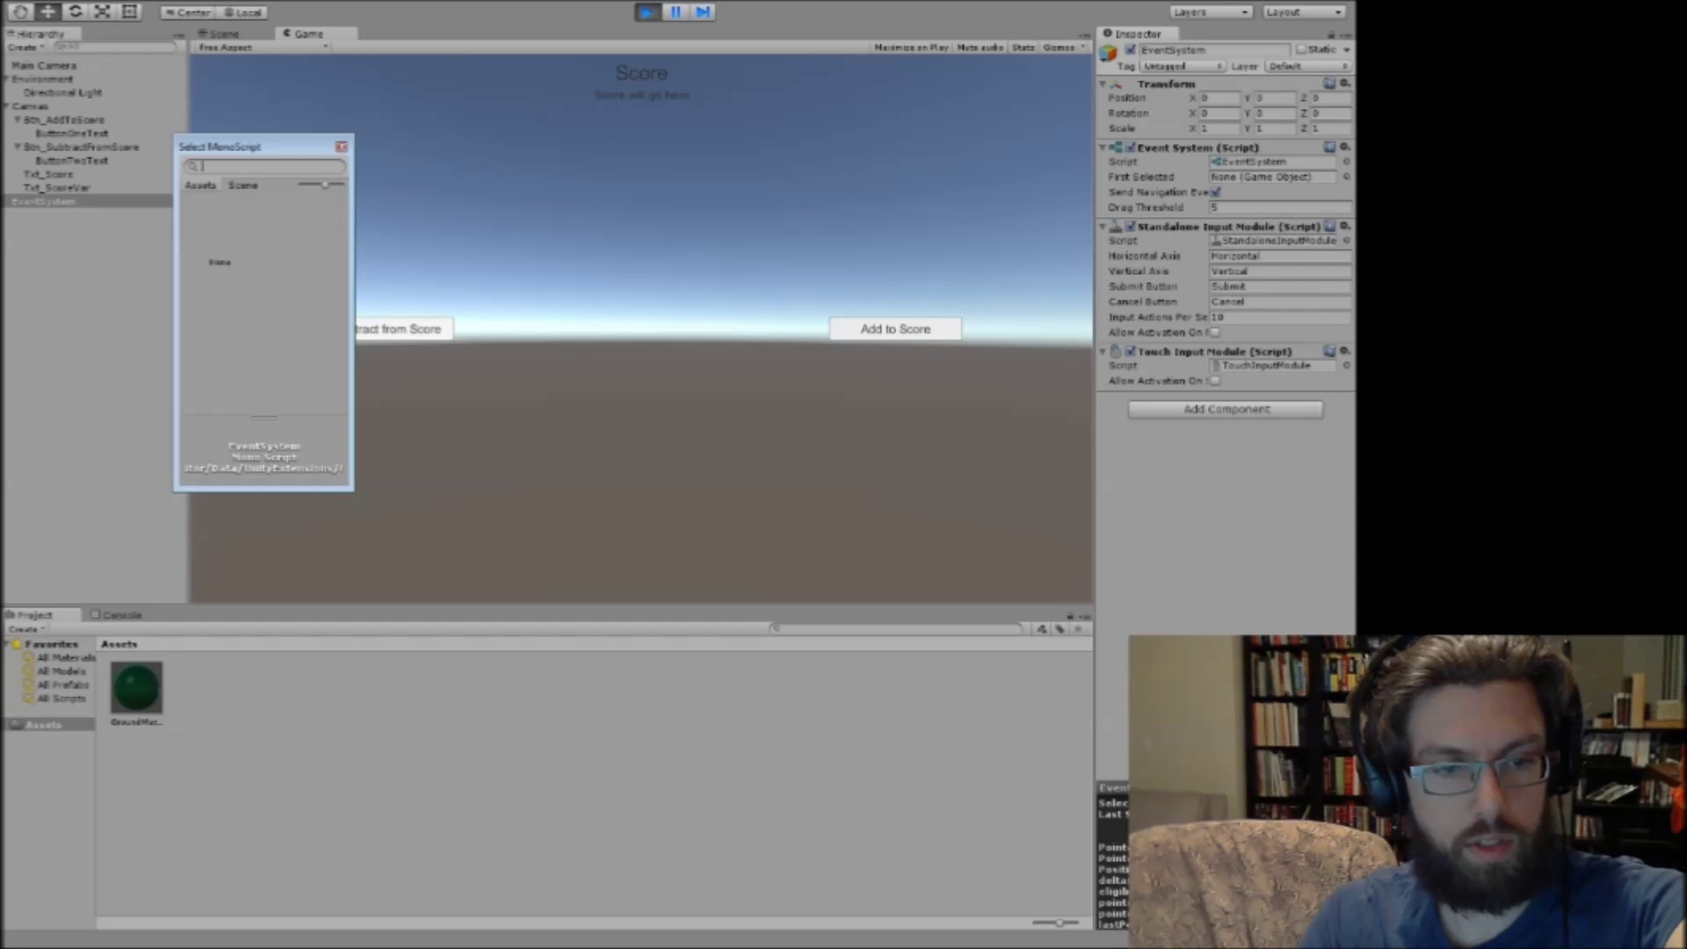
{"action": "left_click", "coordinate": [340, 147]}
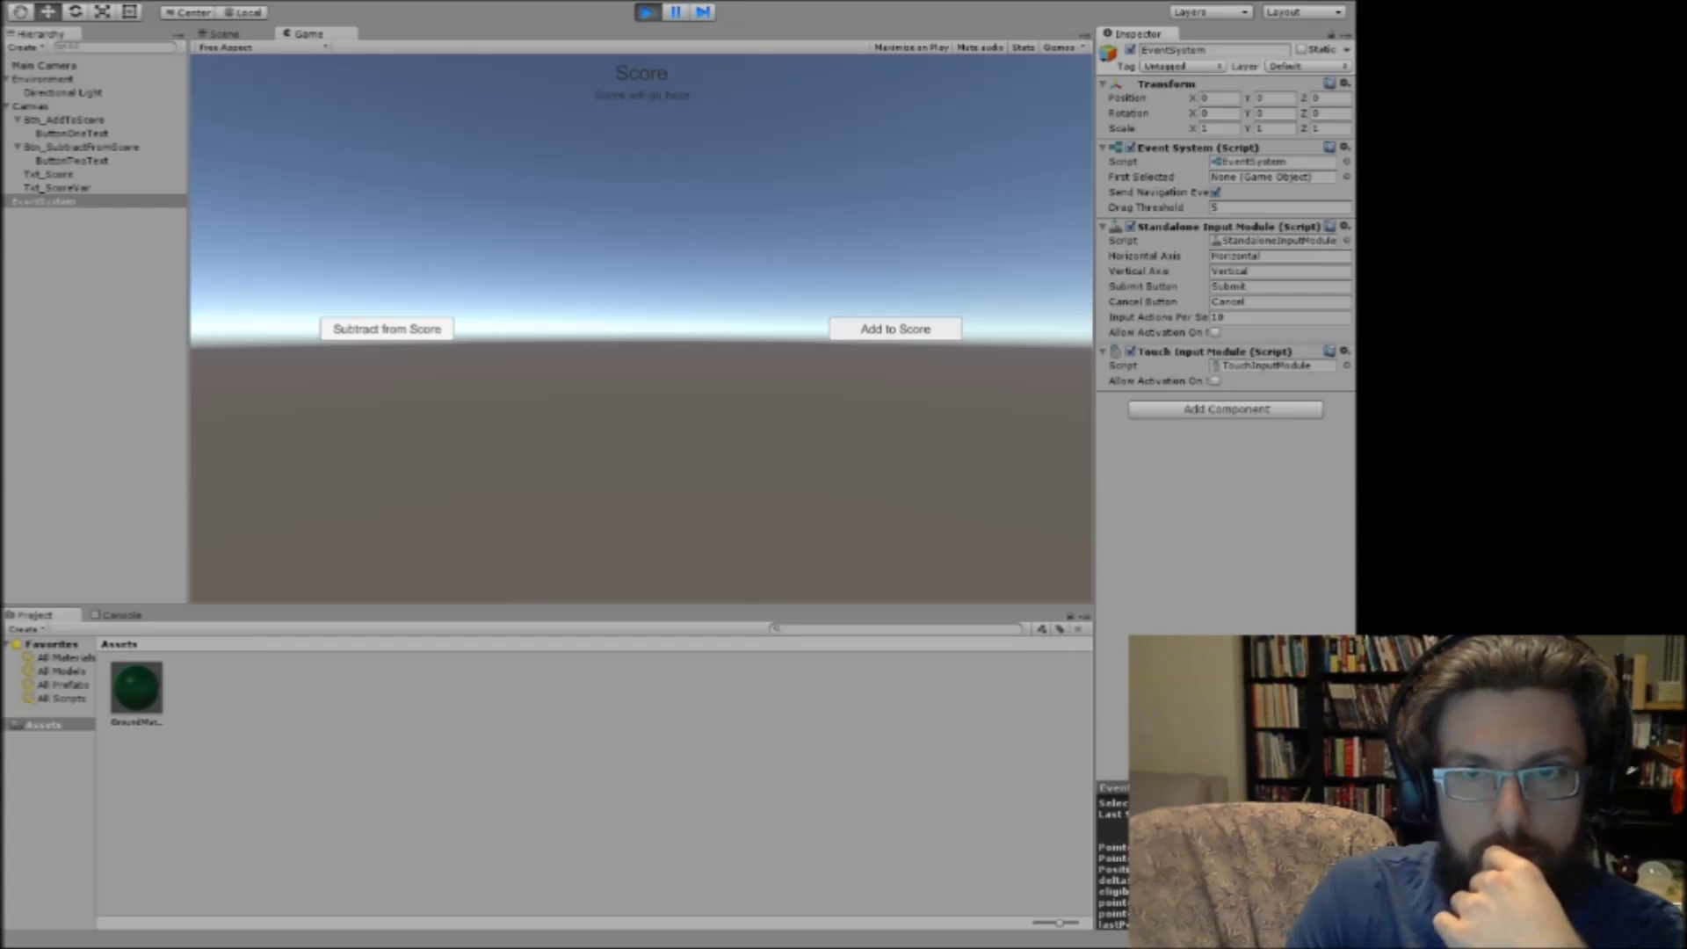
{"action": "left_click", "coordinate": [1254, 366]}
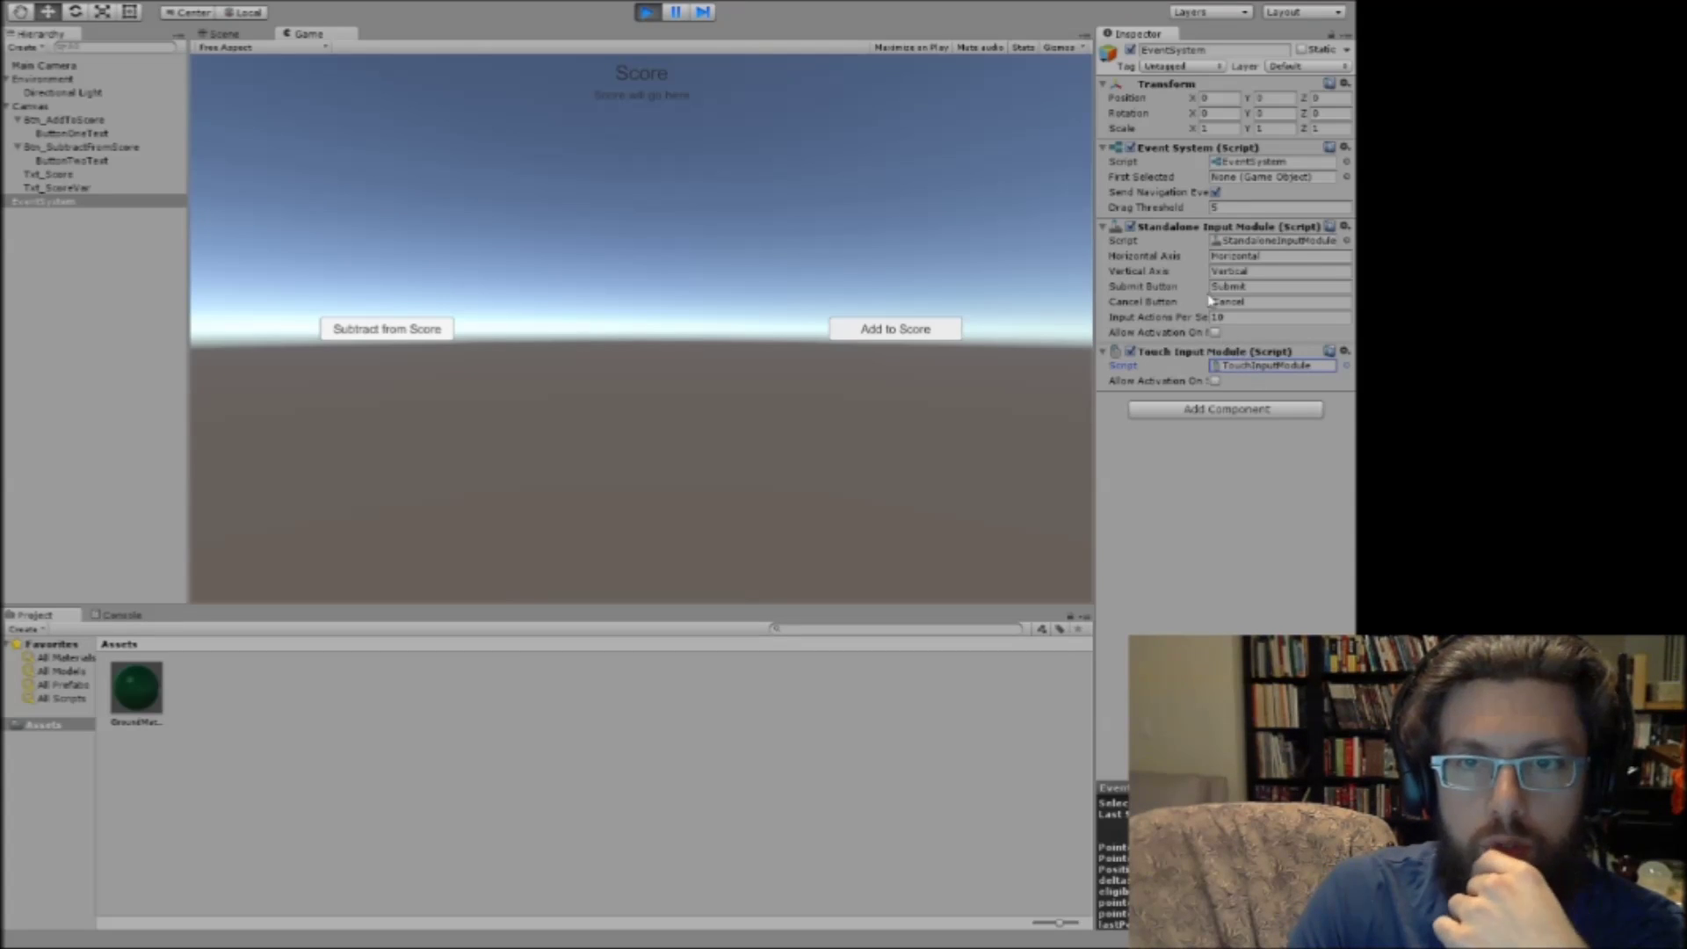
Try Btn_AddToScore as the Event System's First Selected object, and reset that reference to None.
{"action": "left_click", "coordinate": [1201, 226]}
{"action": "left_click", "coordinate": [1201, 227]}
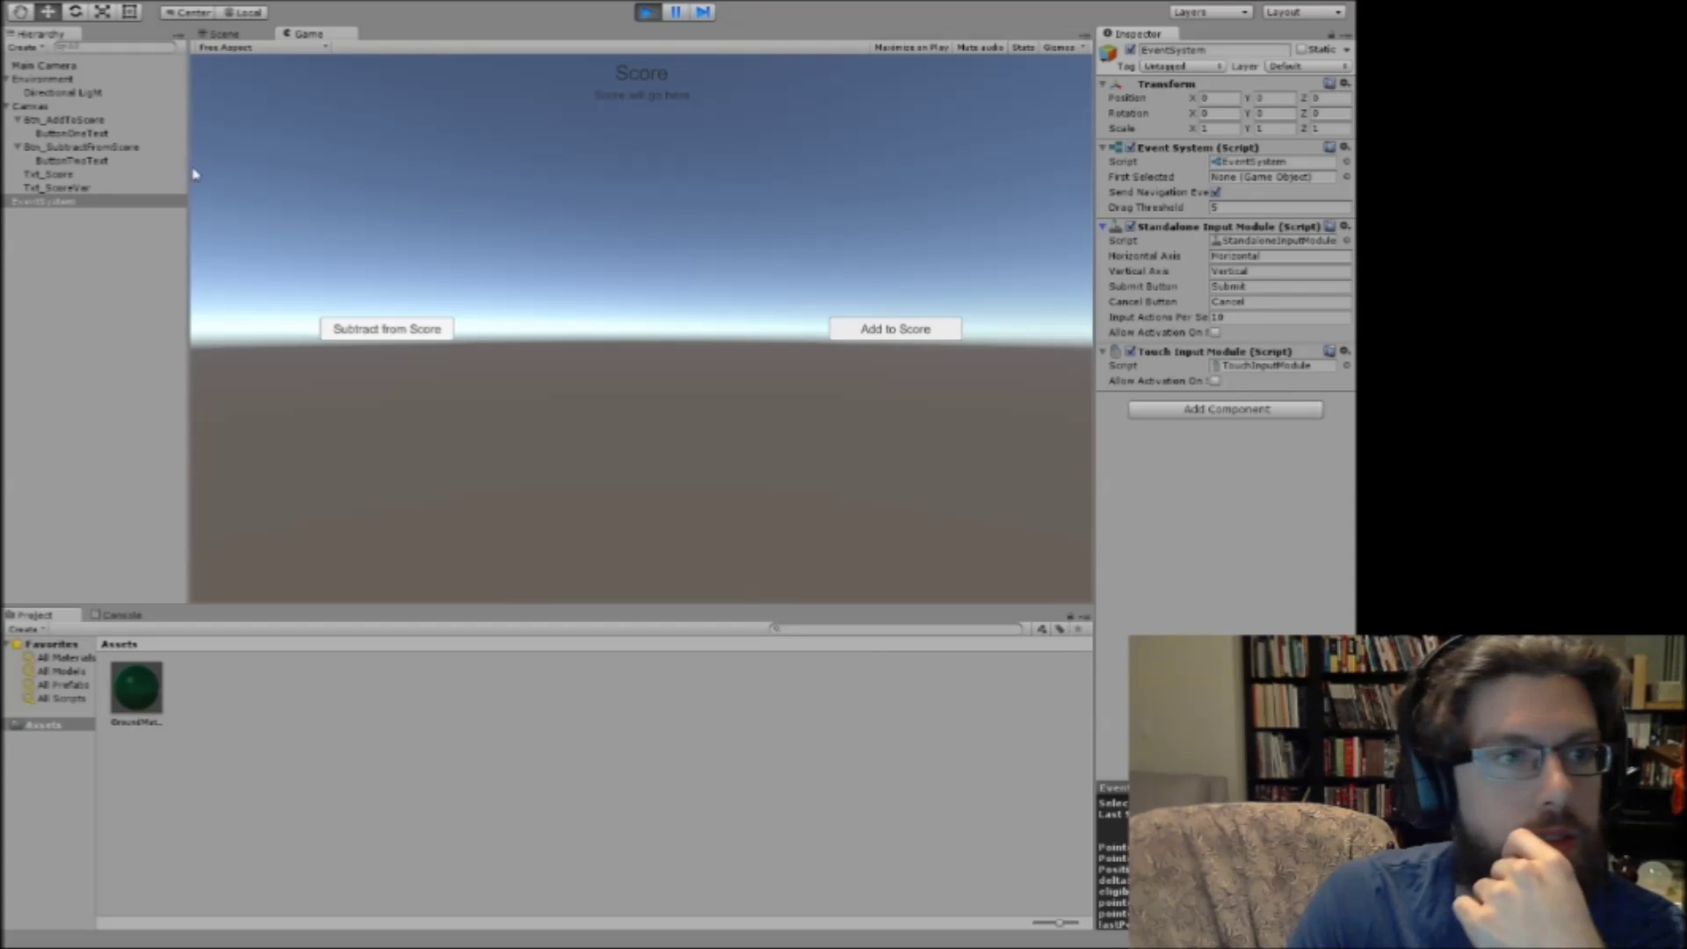
{"action": "left_click_drag", "start_coordinate": [64, 123], "coordinate": [1275, 176]}
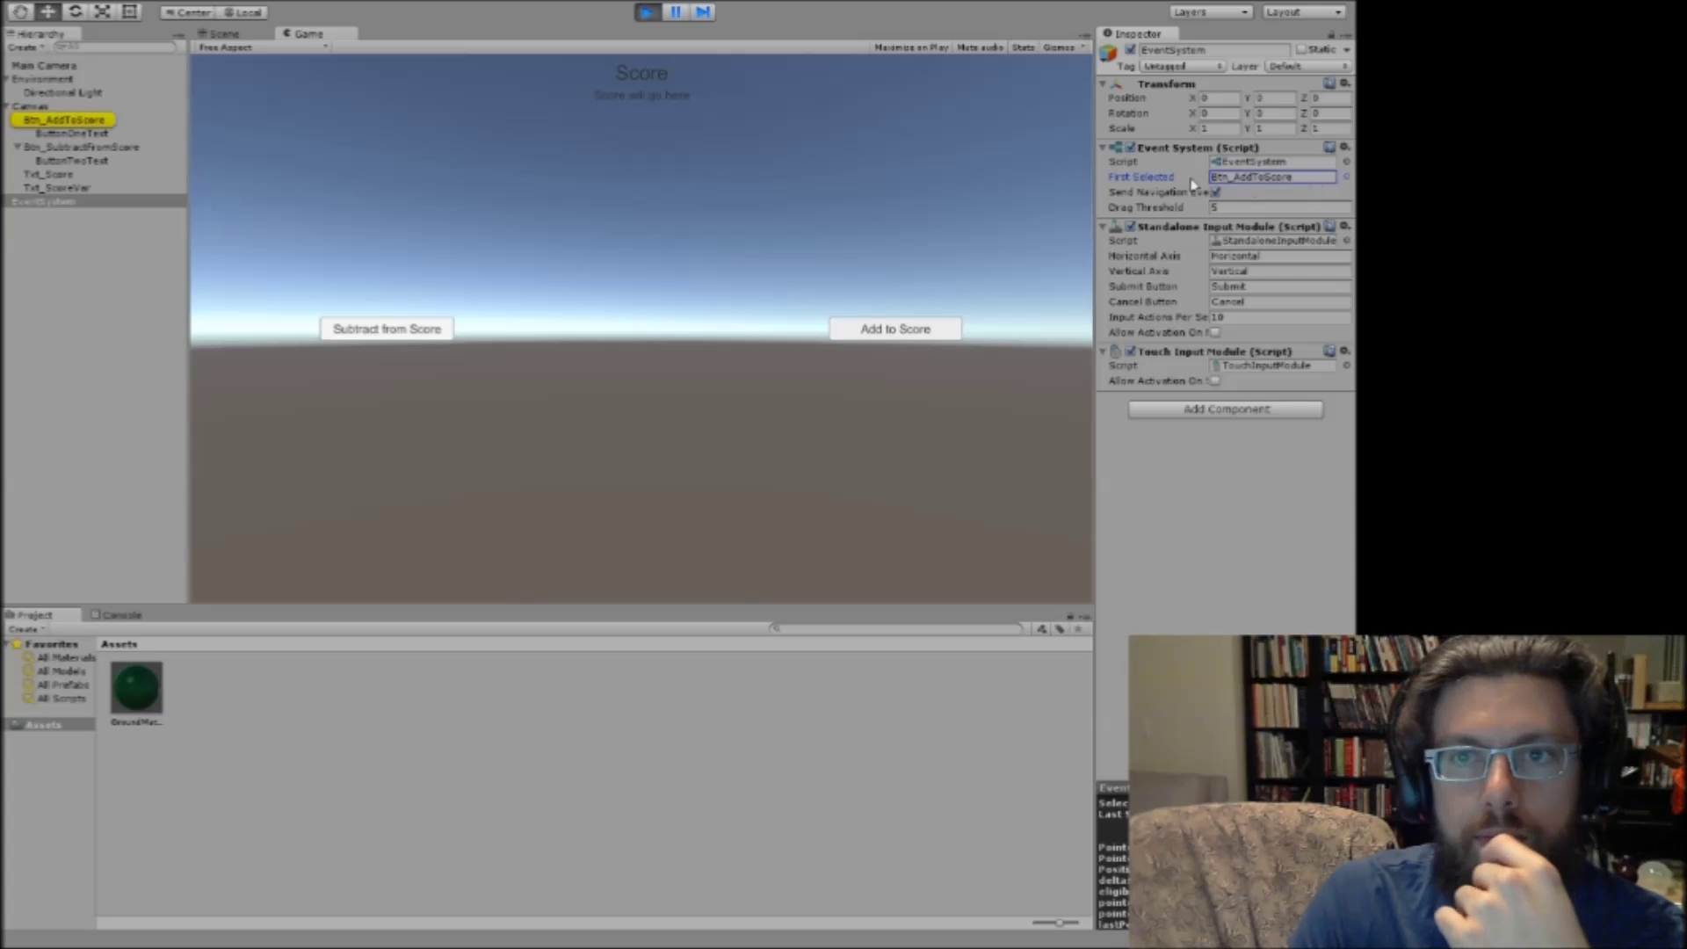
{"action": "left_click", "coordinate": [1345, 176]}
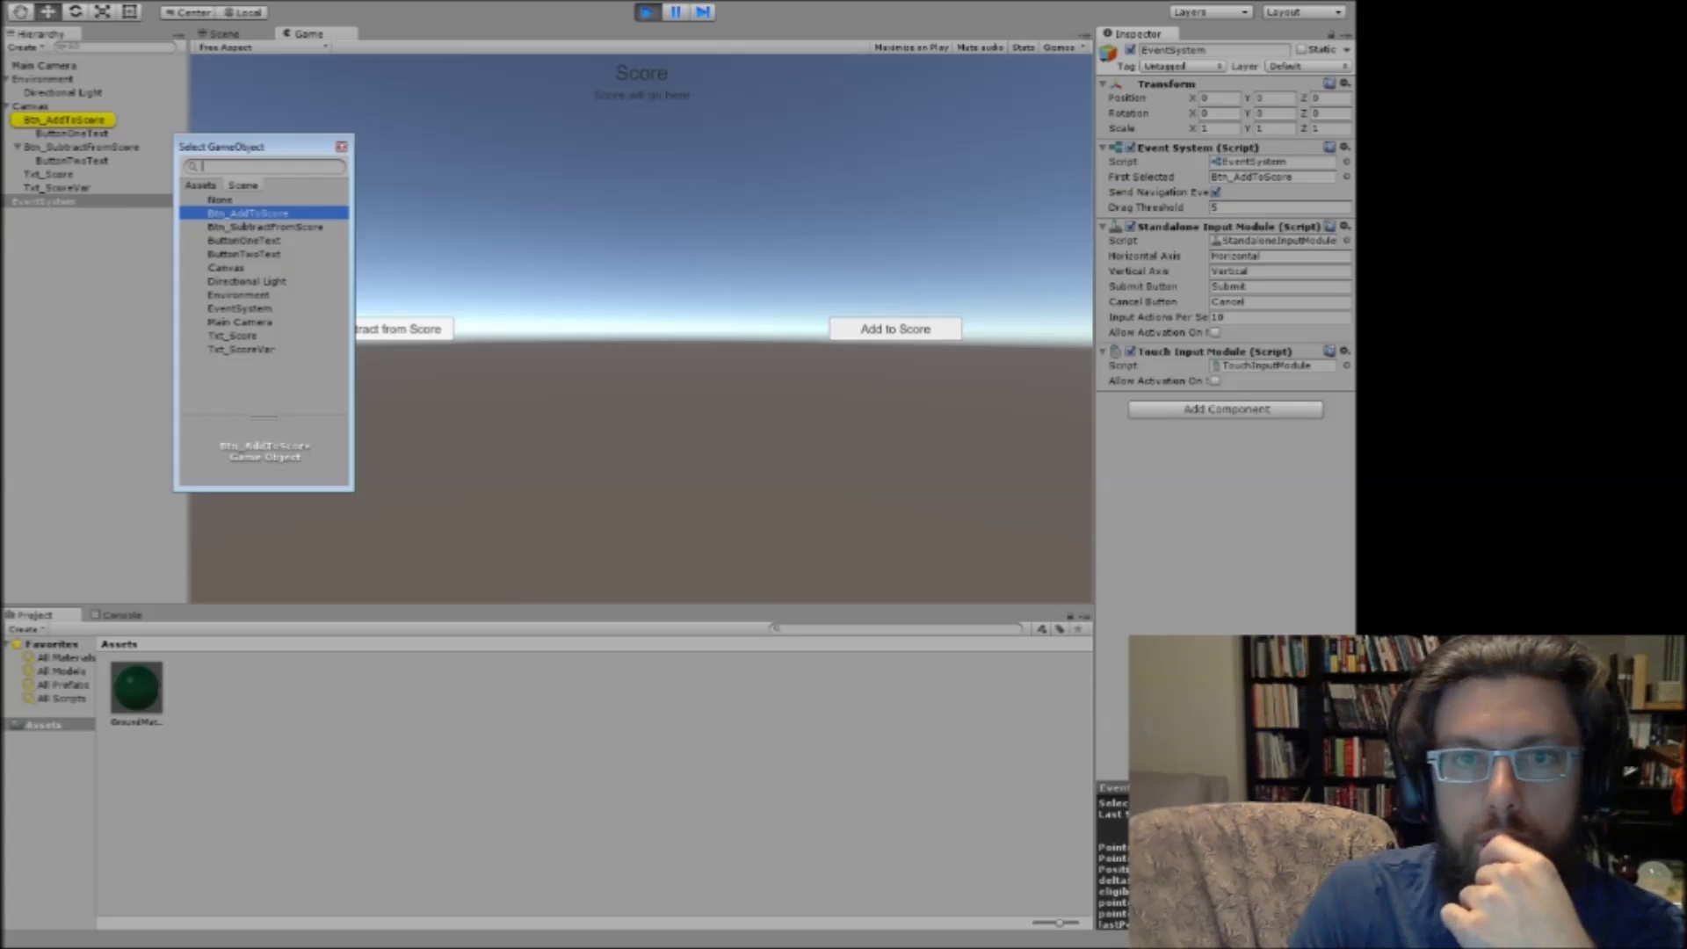
{"action": "left_click", "coordinate": [220, 200]}
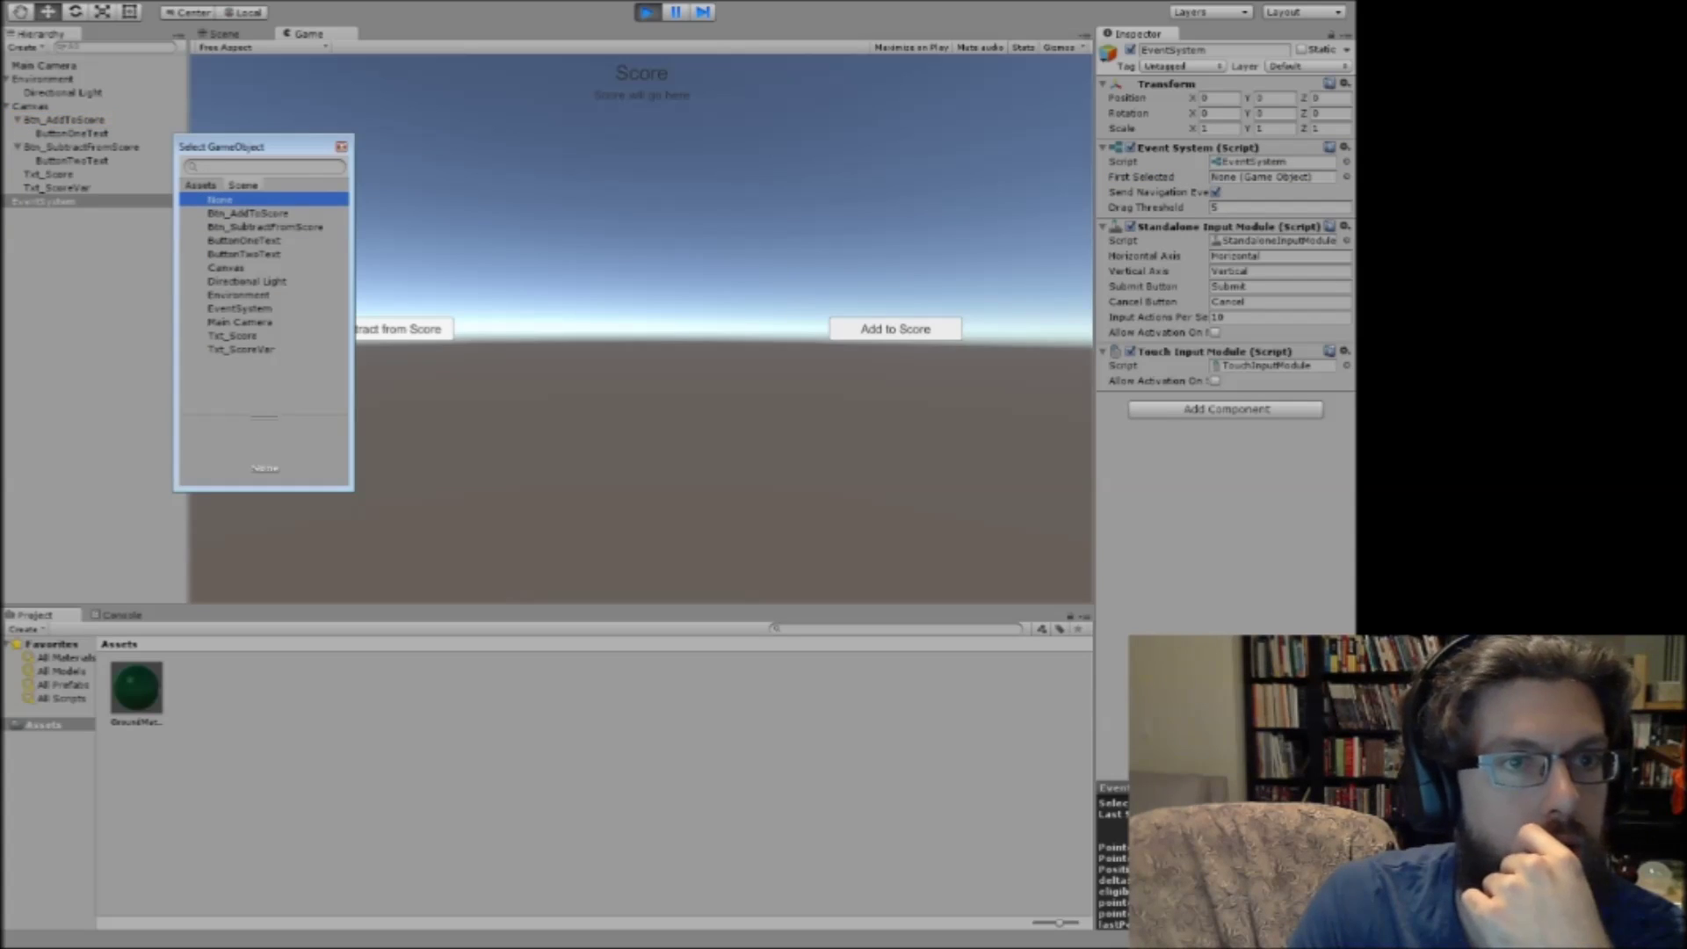
{"action": "left_click", "coordinate": [342, 147]}
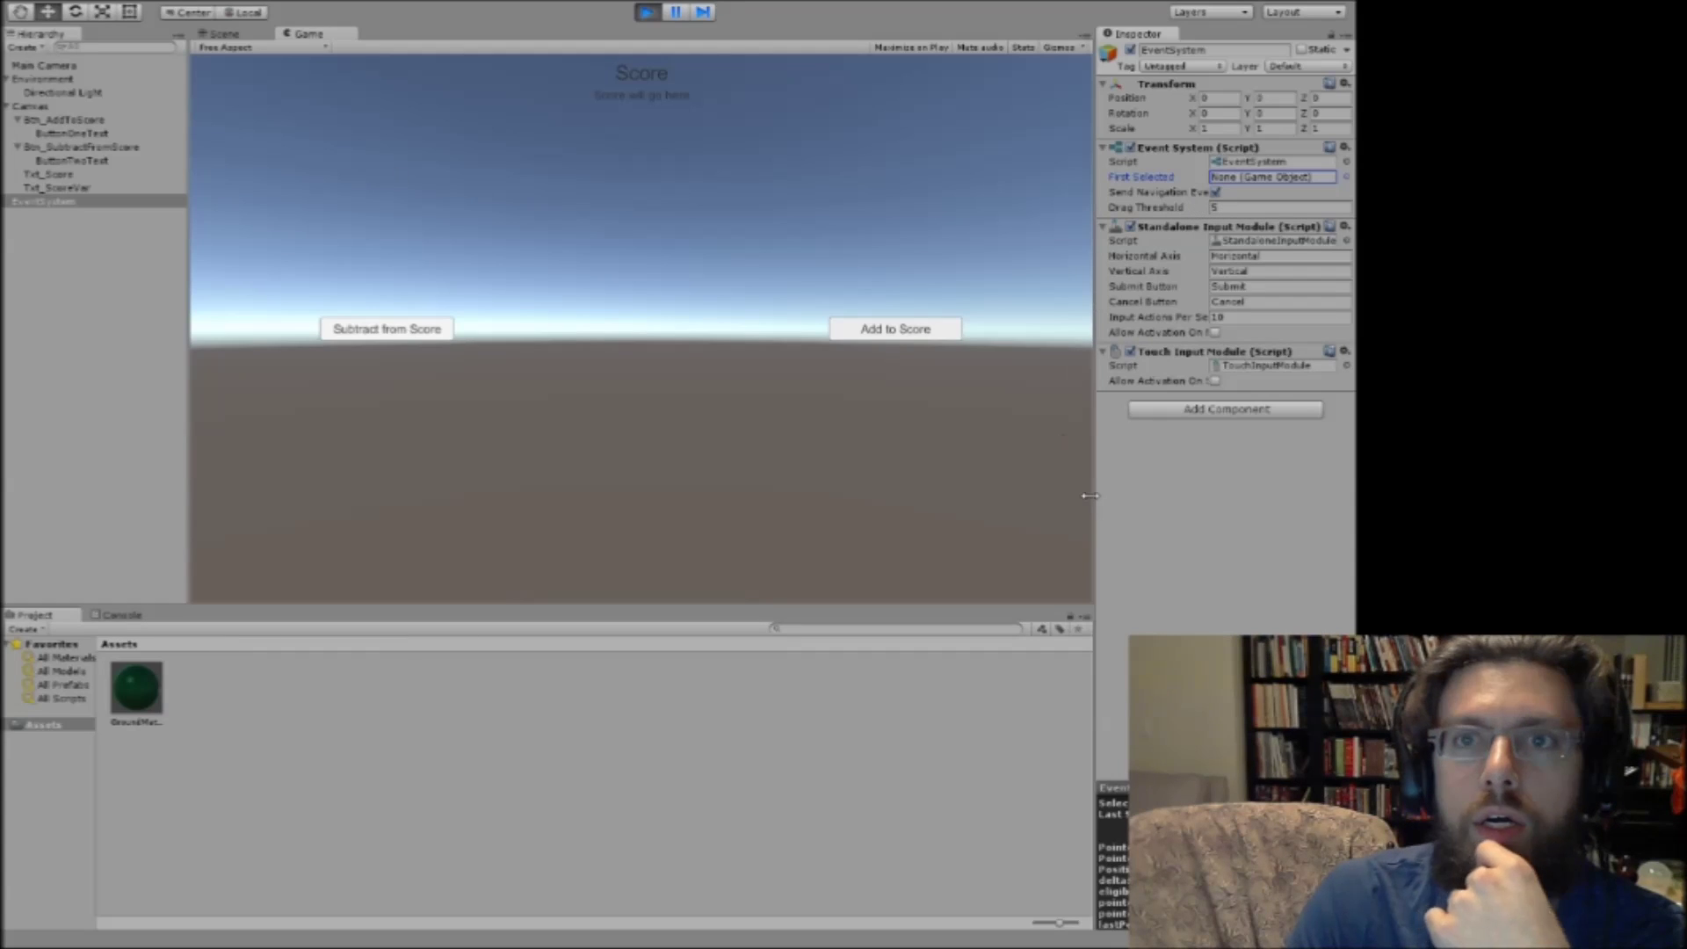
Select Canvas, switch to the Unity Manual's Canvas page in the browser, and read about the Overlay, Camera and World Space render modes.
{"action": "left_click", "coordinate": [32, 107]}
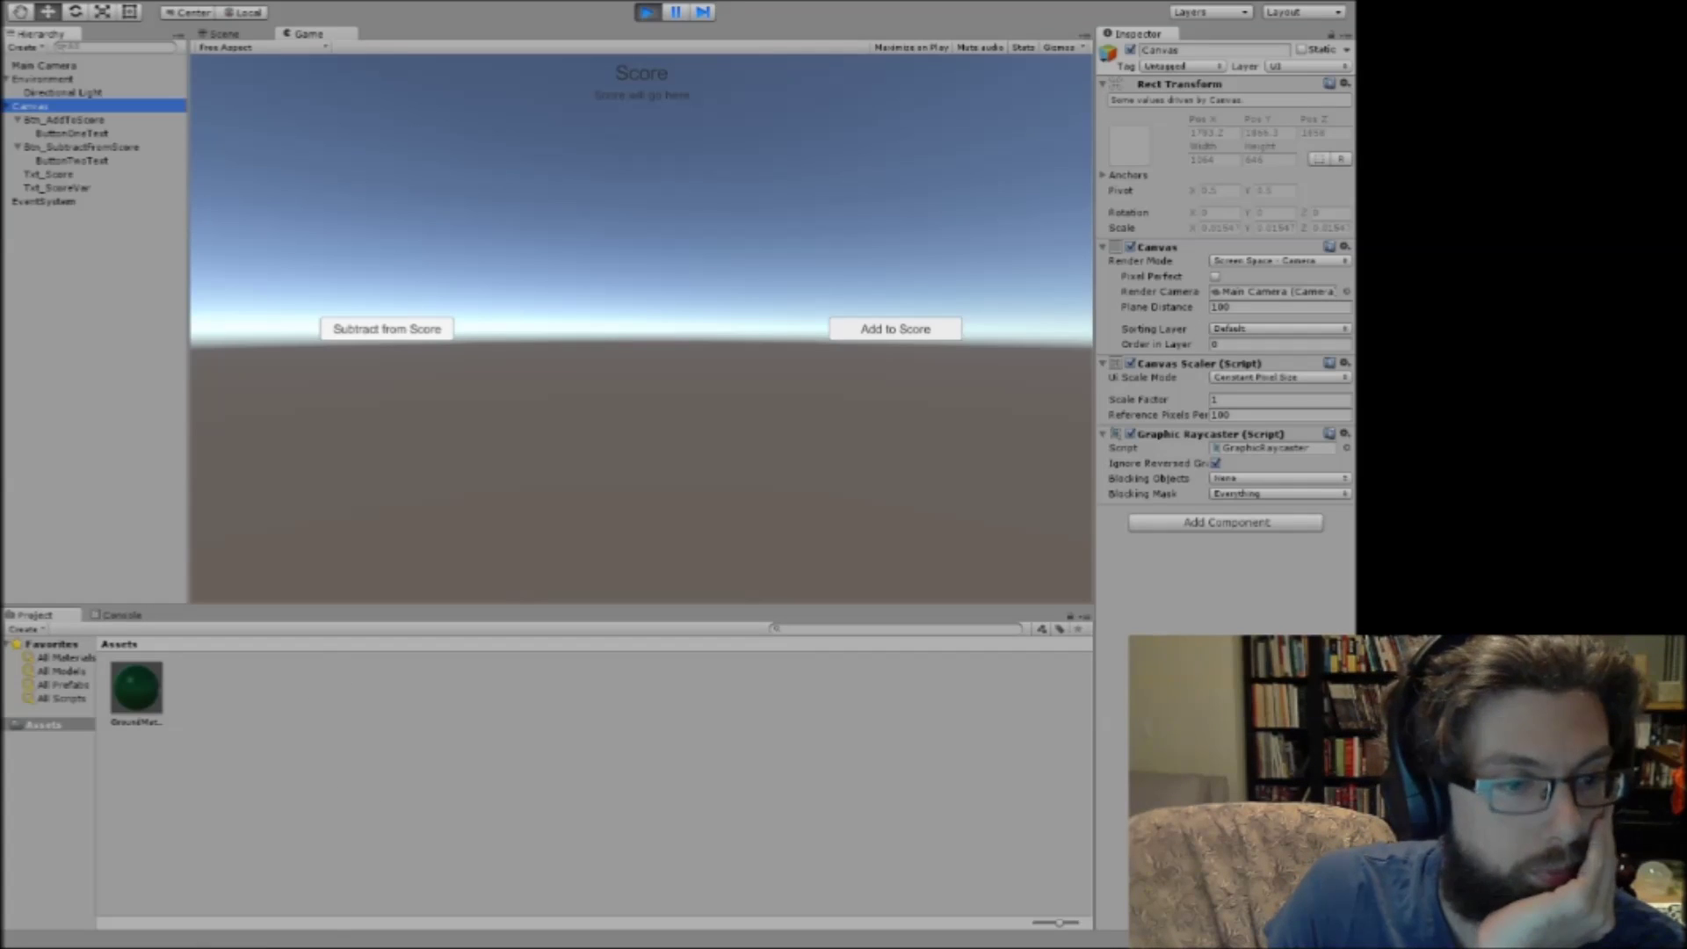
{"action": "key", "text": "alt+Tab"}
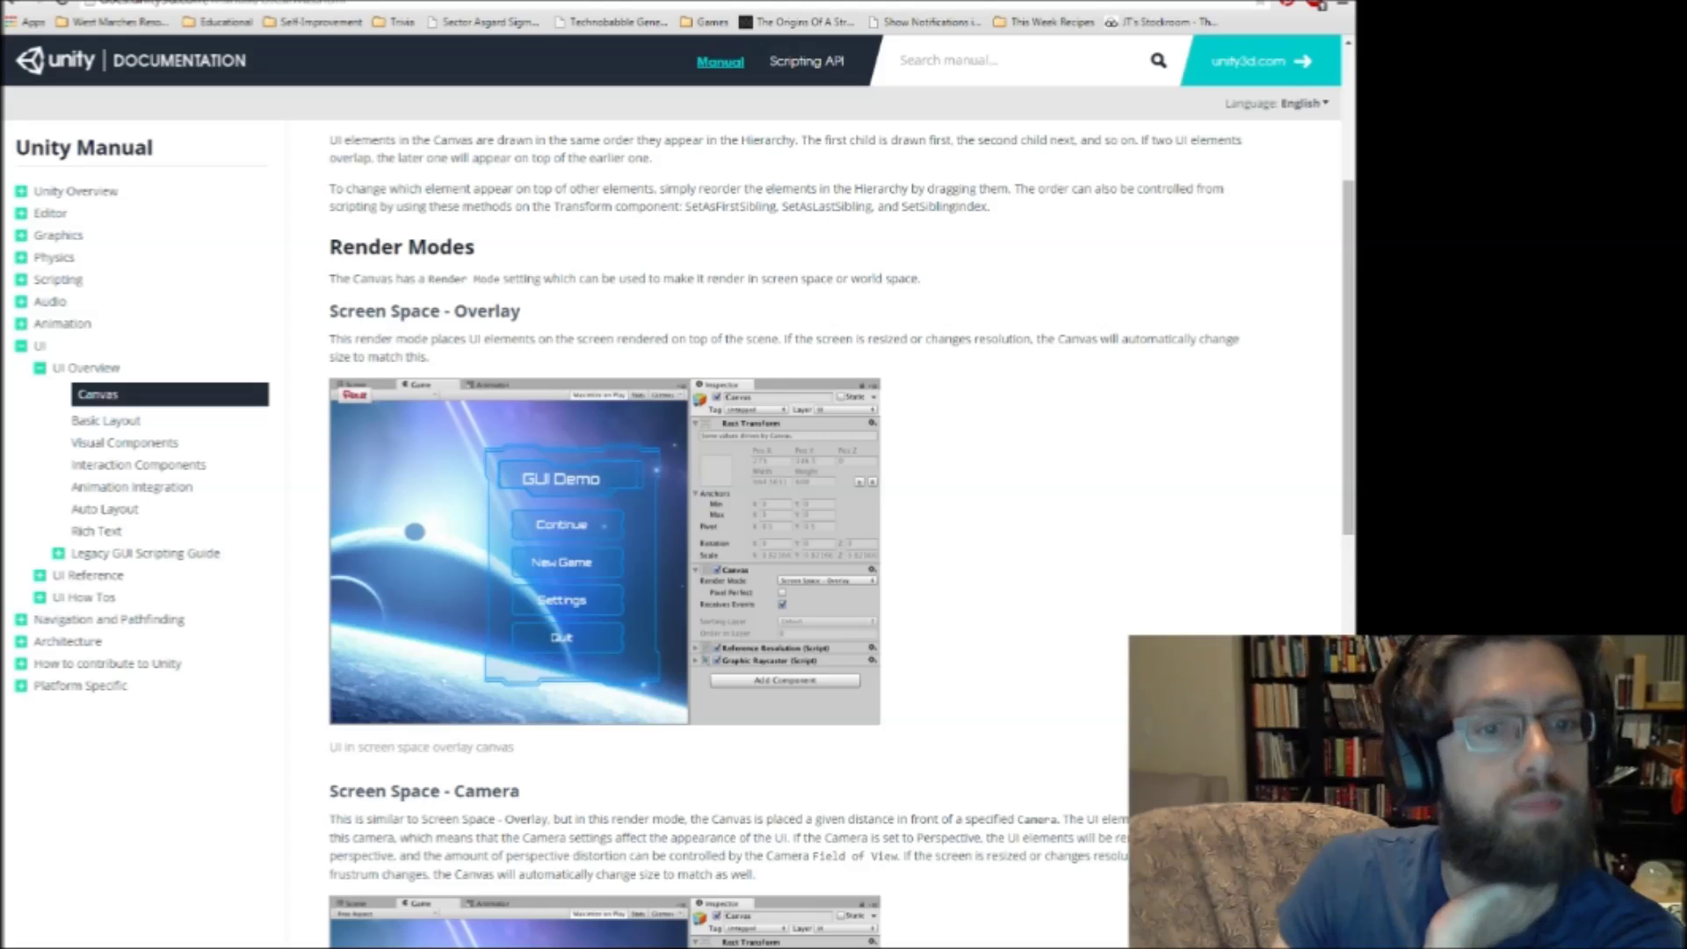
{"action": "scroll", "coordinate": [668, 527], "scroll_direction": "down", "scroll_amount": 6}
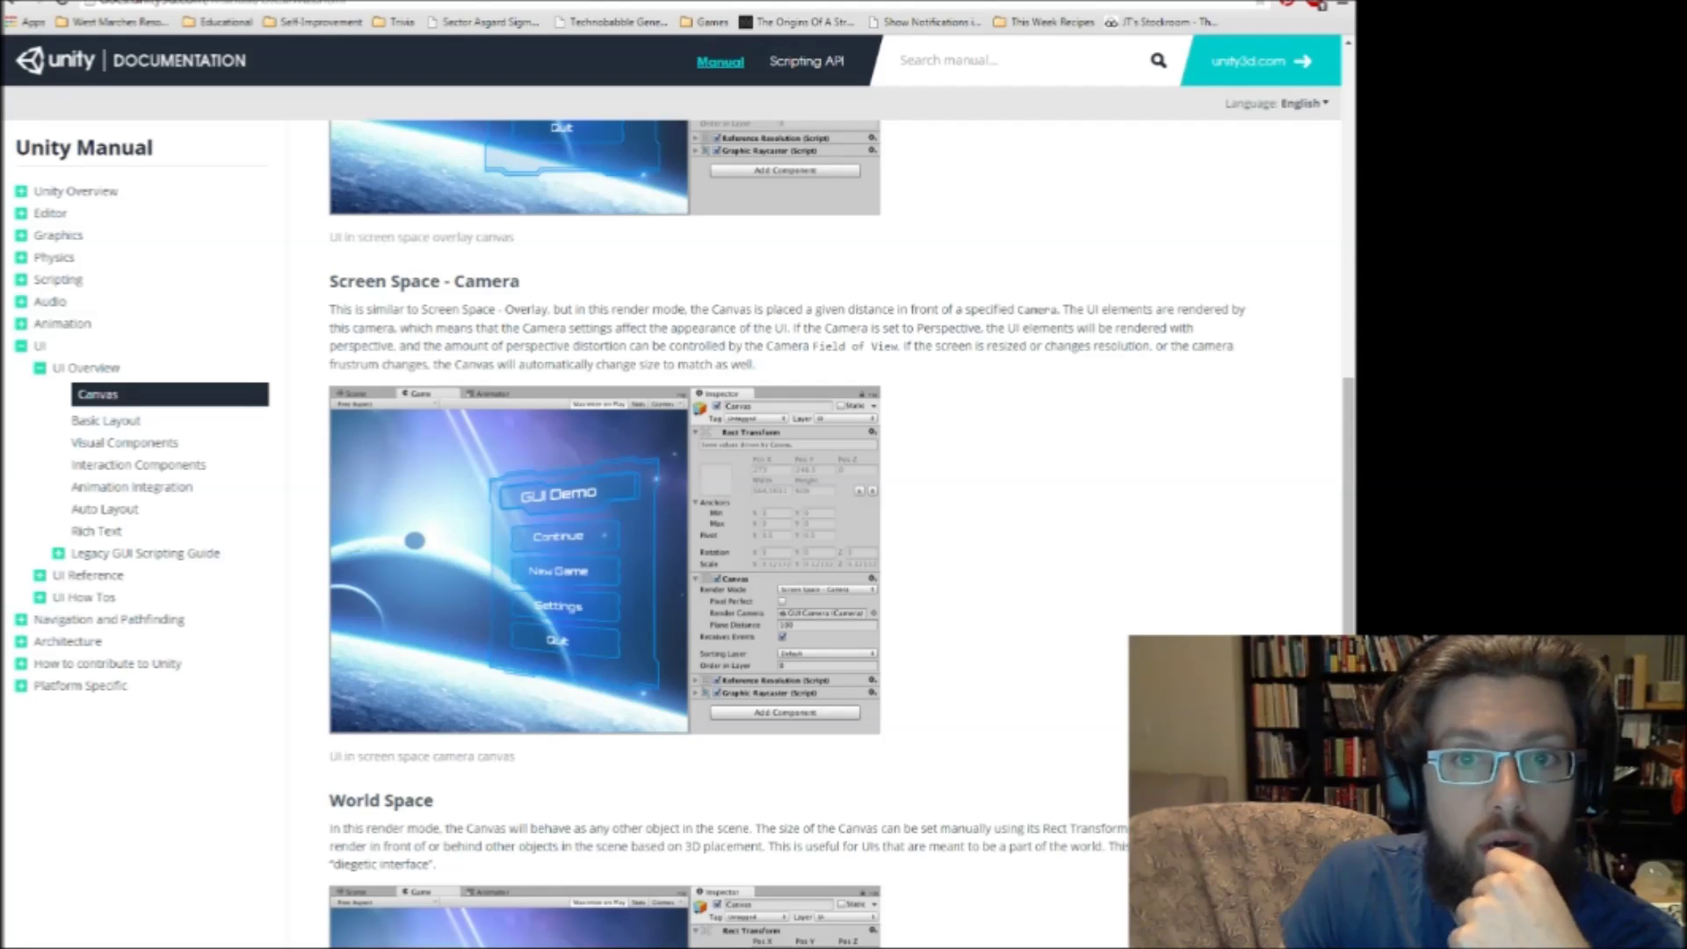
{"action": "scroll", "coordinate": [615, 527], "scroll_direction": "down", "scroll_amount": 6}
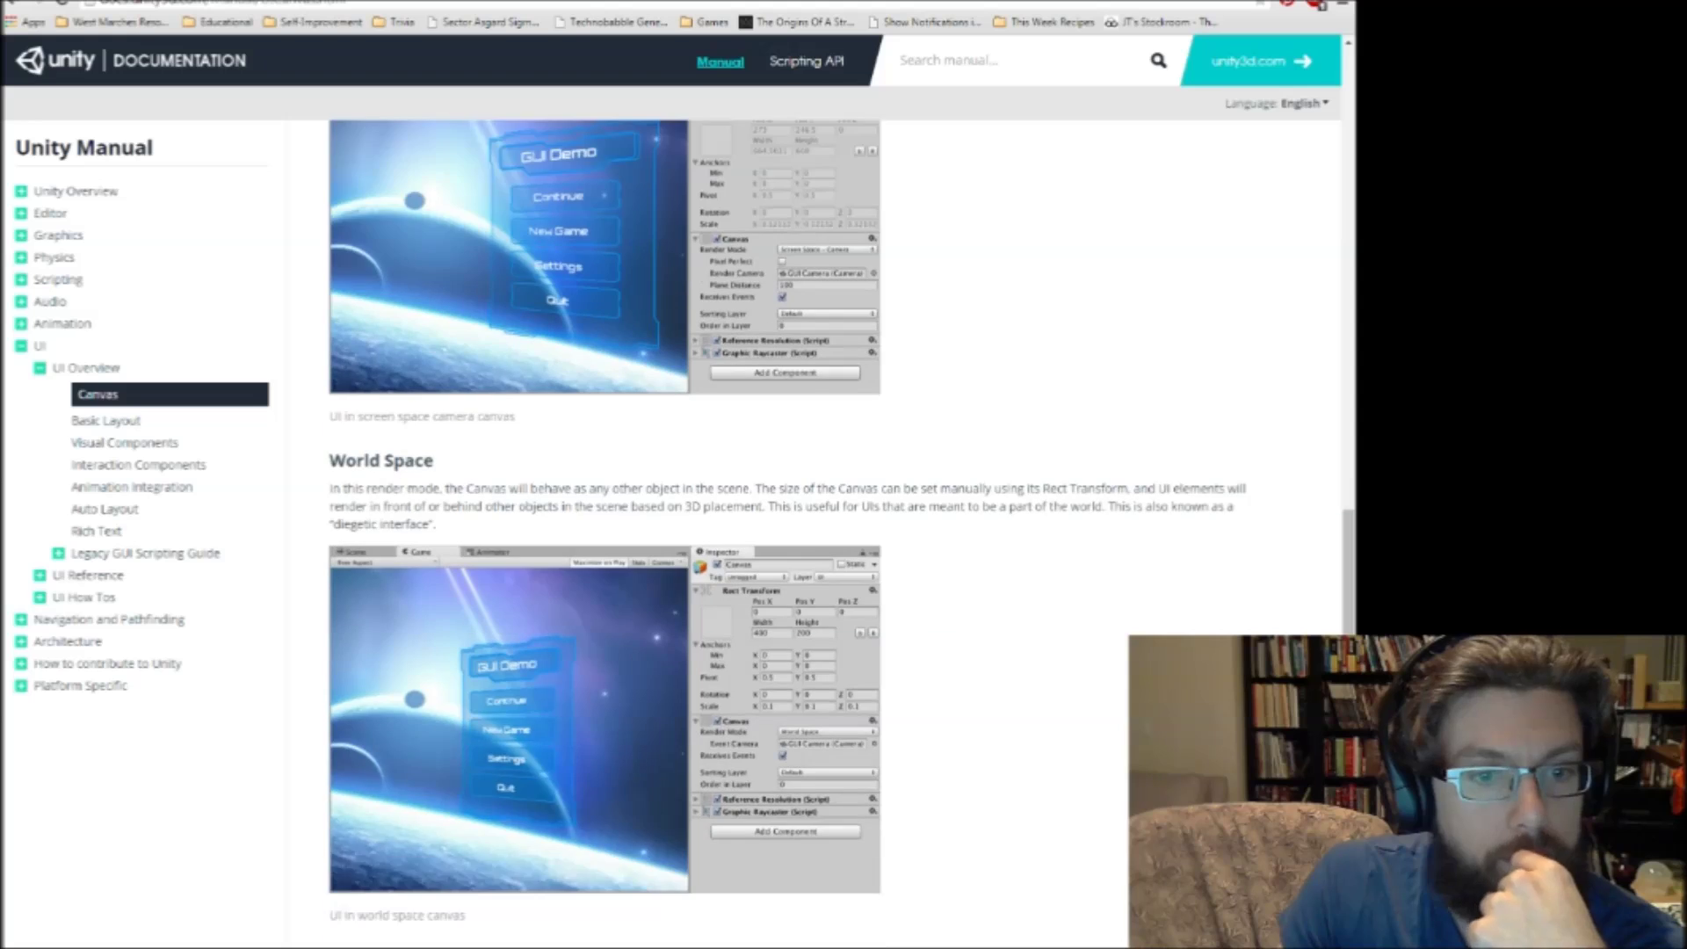
{"action": "scroll", "coordinate": [615, 527], "scroll_direction": "up", "scroll_amount": 3}
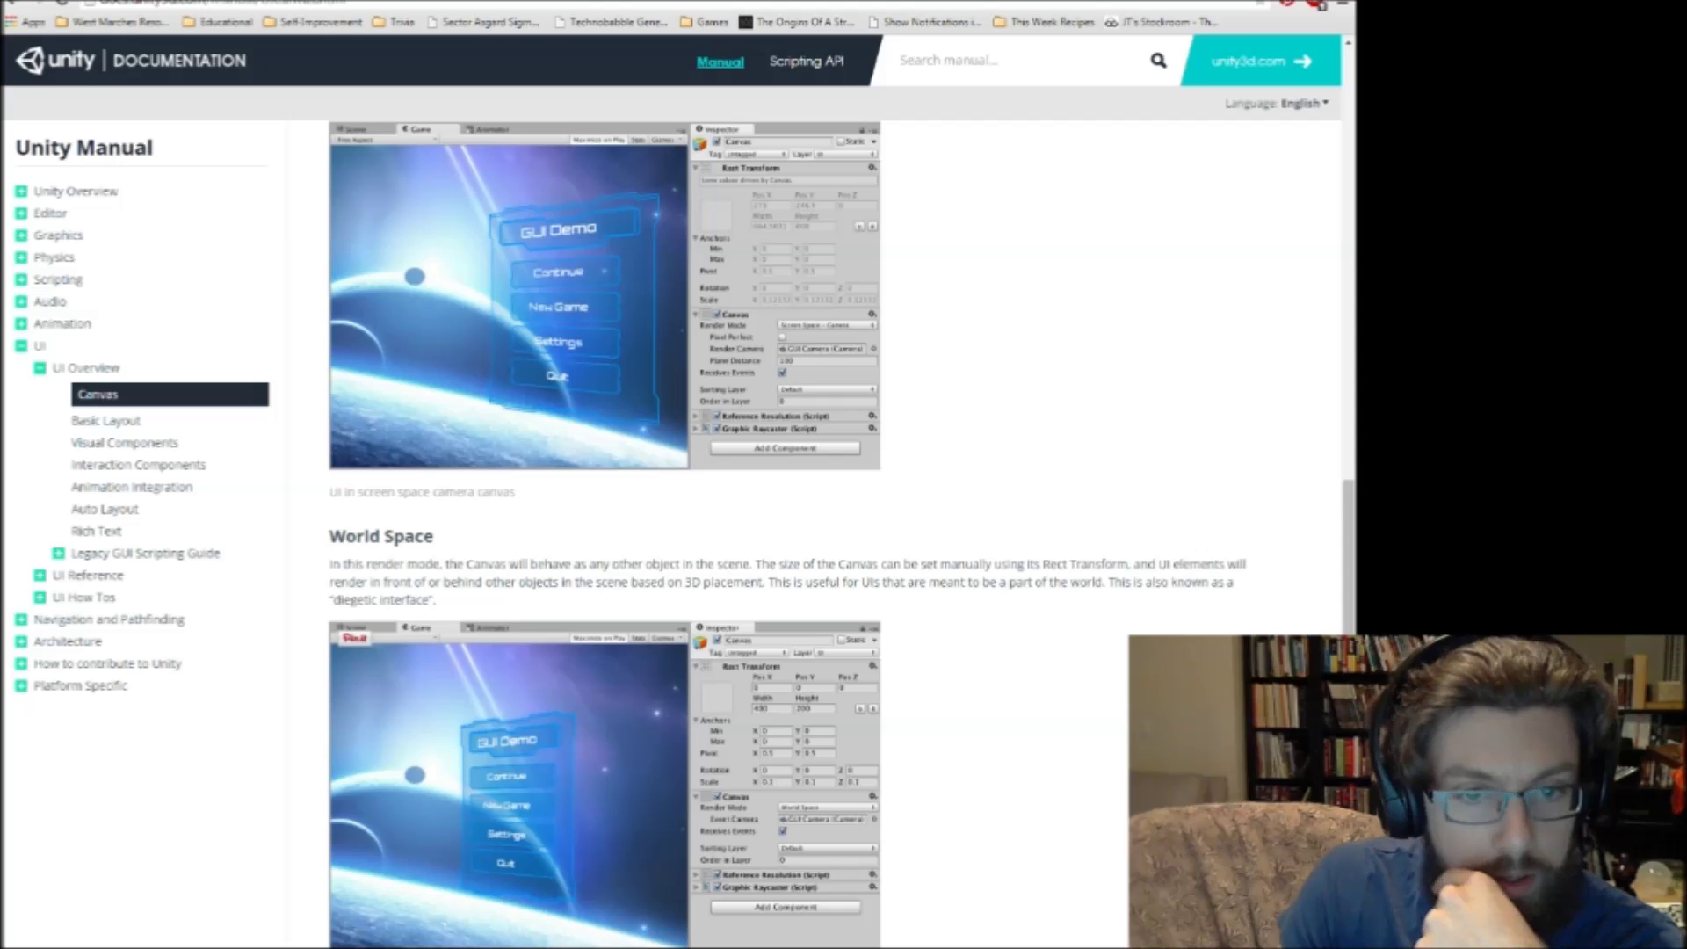
{"action": "scroll", "coordinate": [510, 703], "scroll_direction": "down", "scroll_amount": 3}
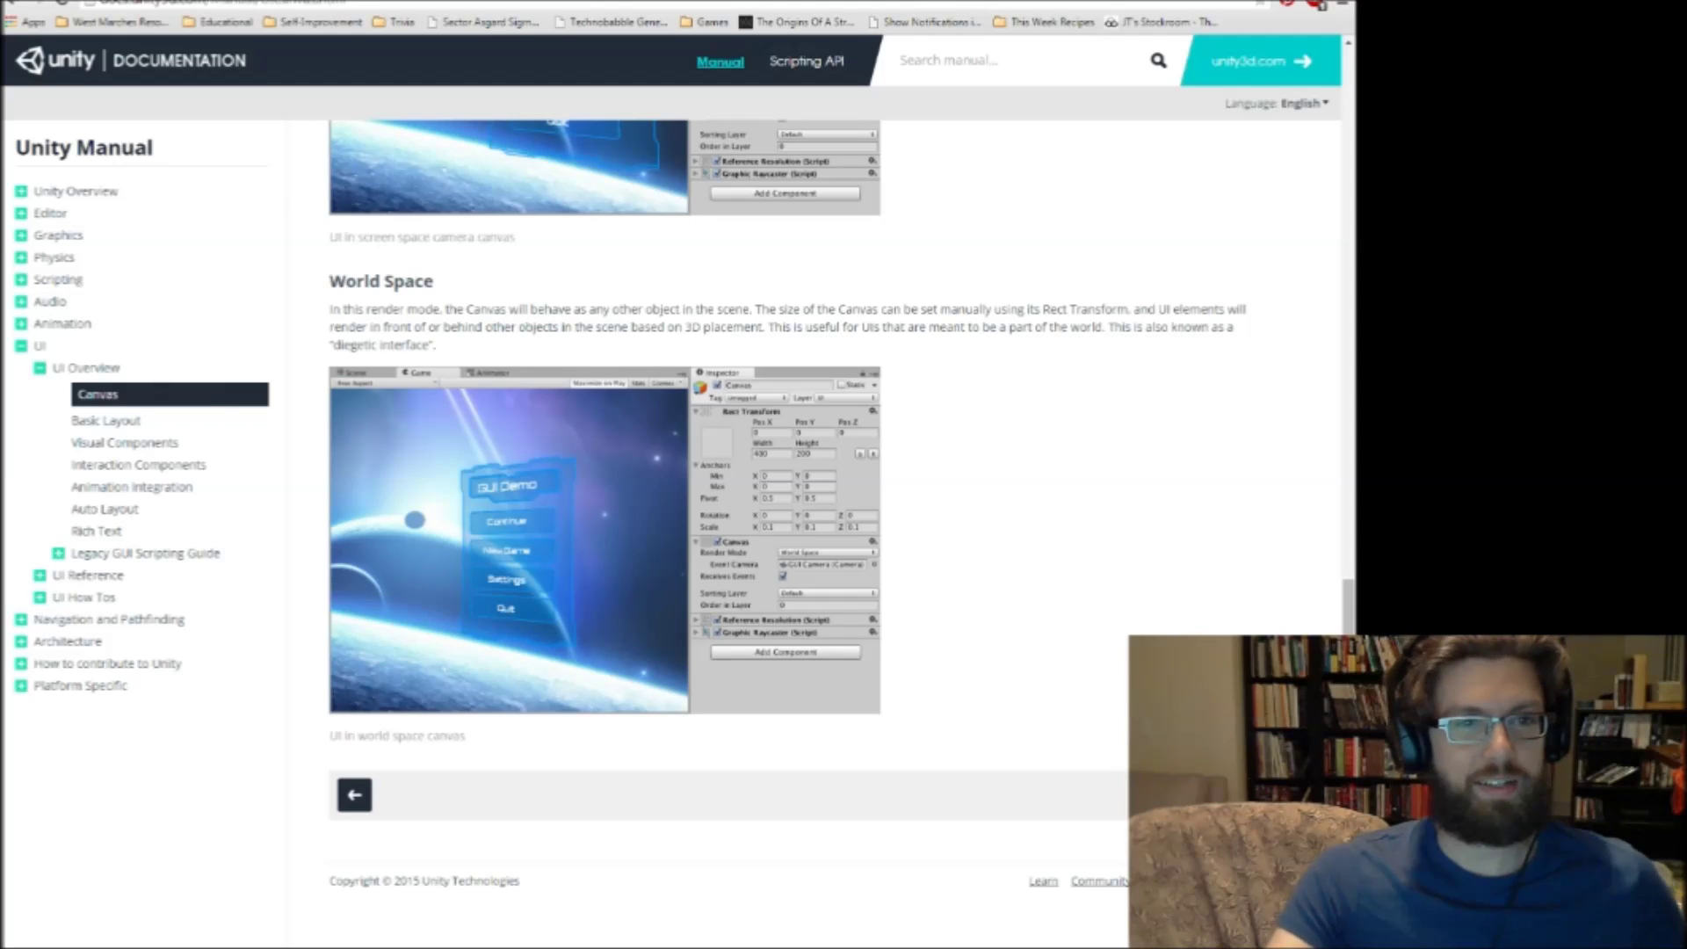
Open the manual's Basic Layout page and read the Rect Tool, Rect Transform, Resizing Versus Scaling and Pivot sections.
{"action": "left_click", "coordinate": [1272, 794]}
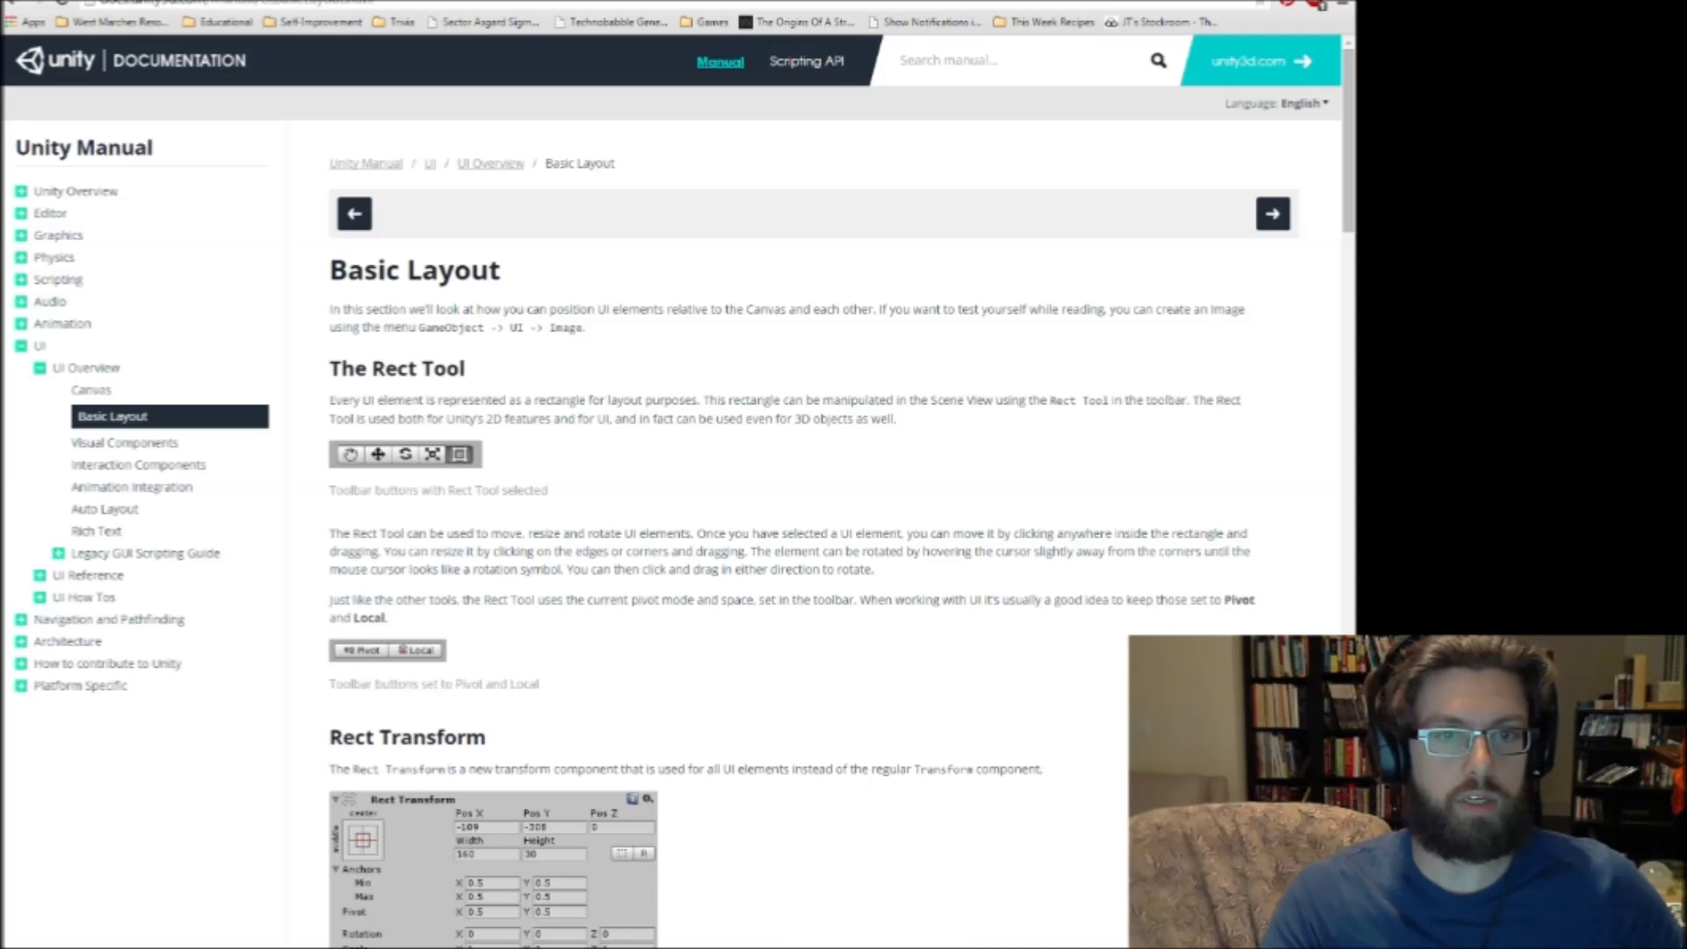
{"action": "scroll", "coordinate": [812, 527], "scroll_direction": "down", "scroll_amount": 1}
{"action": "scroll", "coordinate": [812, 527], "scroll_direction": "down", "scroll_amount": 1}
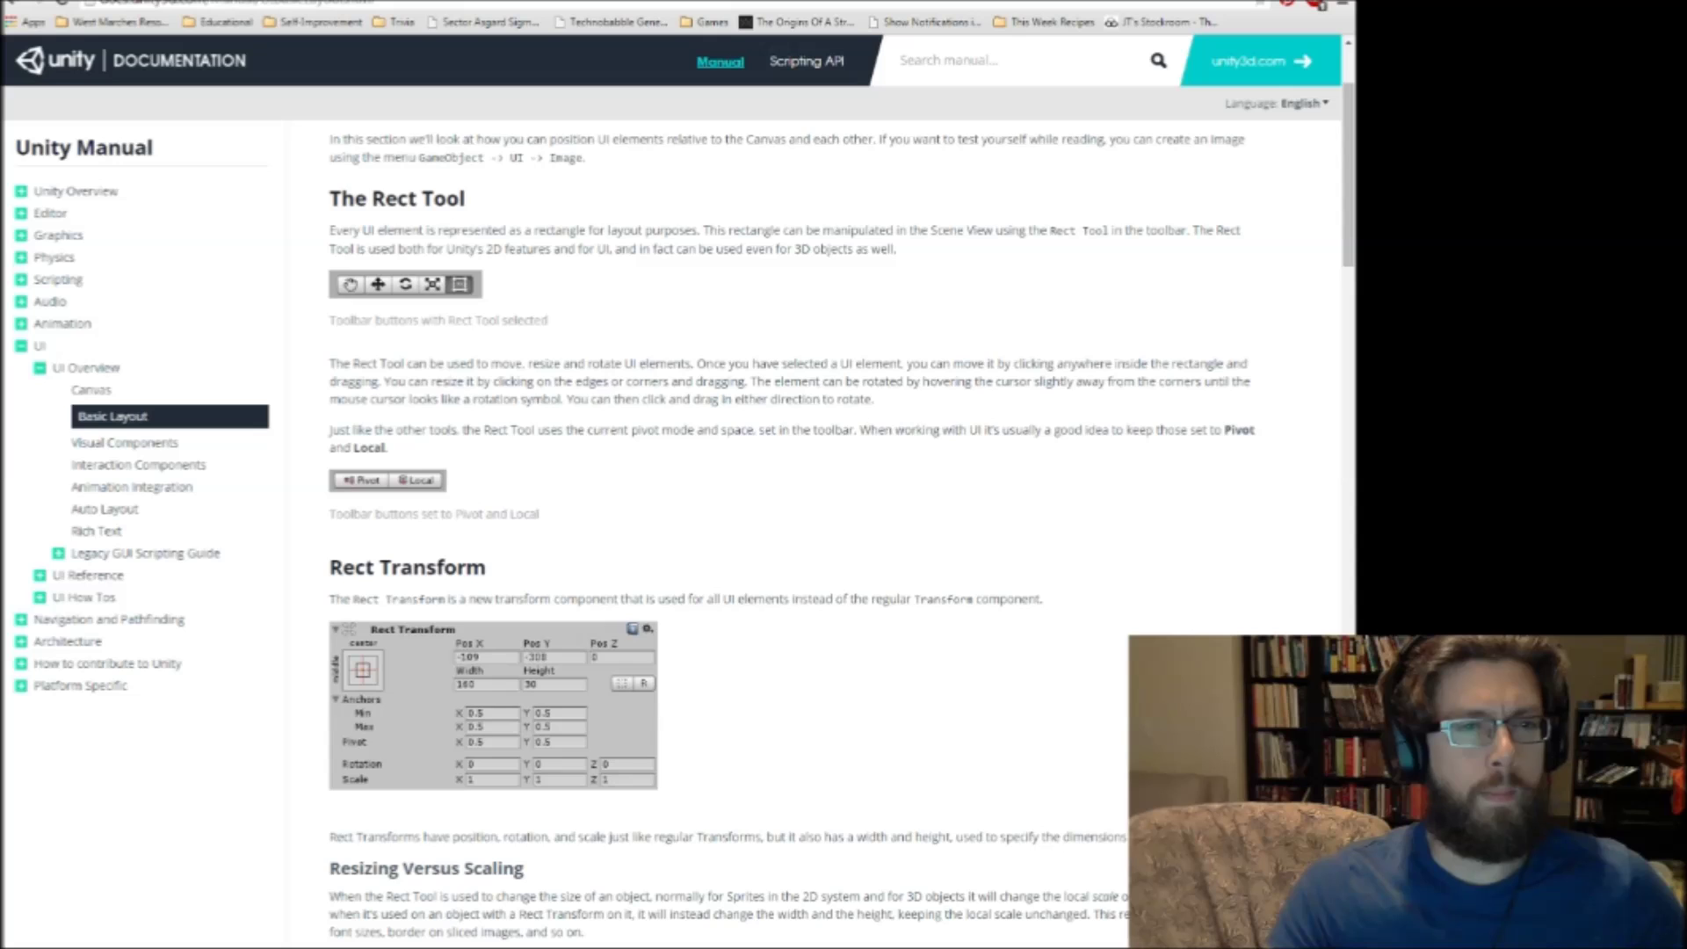
{"action": "scroll", "coordinate": [791, 527], "scroll_direction": "down", "scroll_amount": 4}
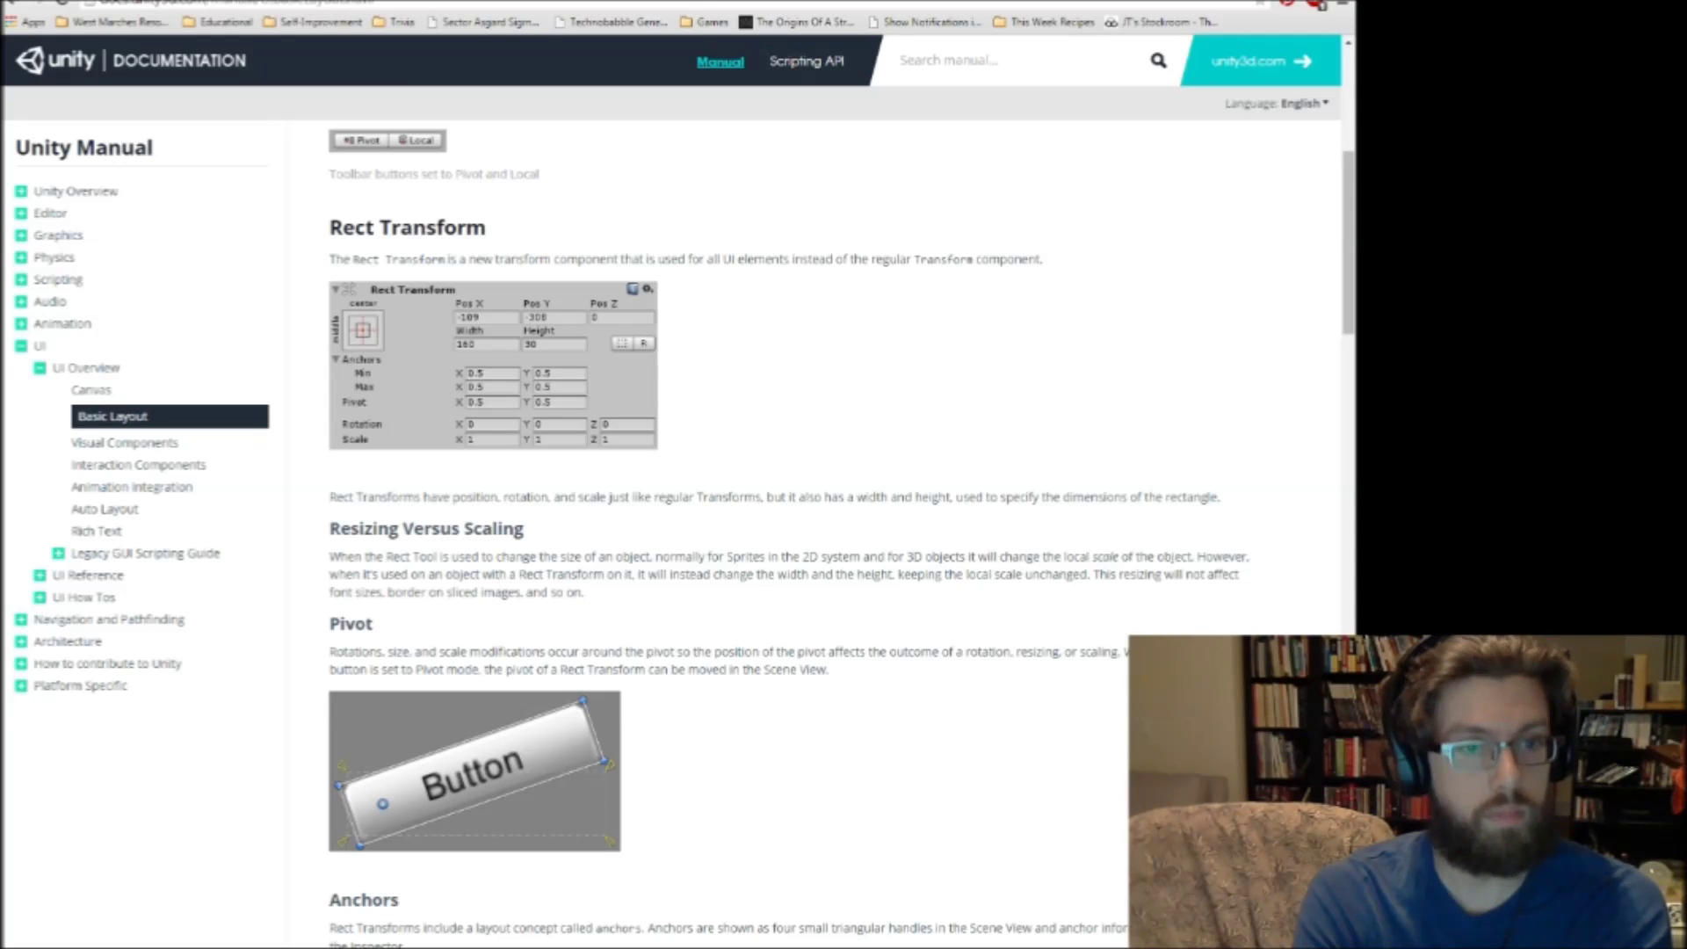
{"action": "scroll", "coordinate": [733, 536], "scroll_direction": "down", "scroll_amount": 1}
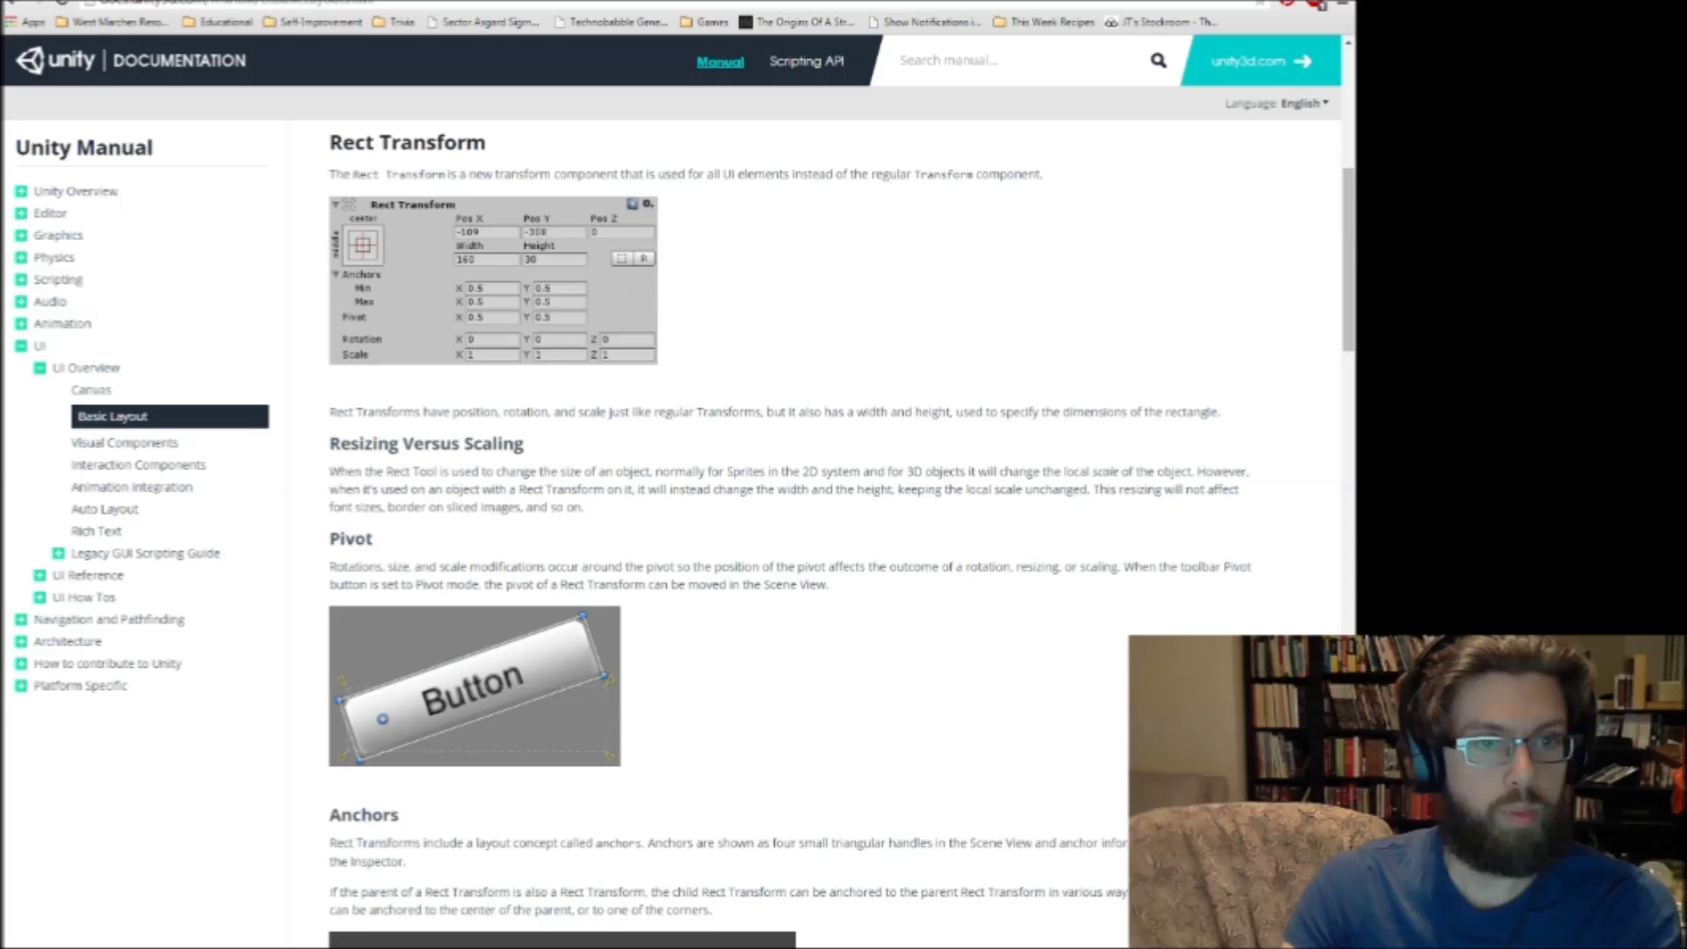
{"action": "scroll", "coordinate": [790, 527], "scroll_direction": "down", "scroll_amount": 4}
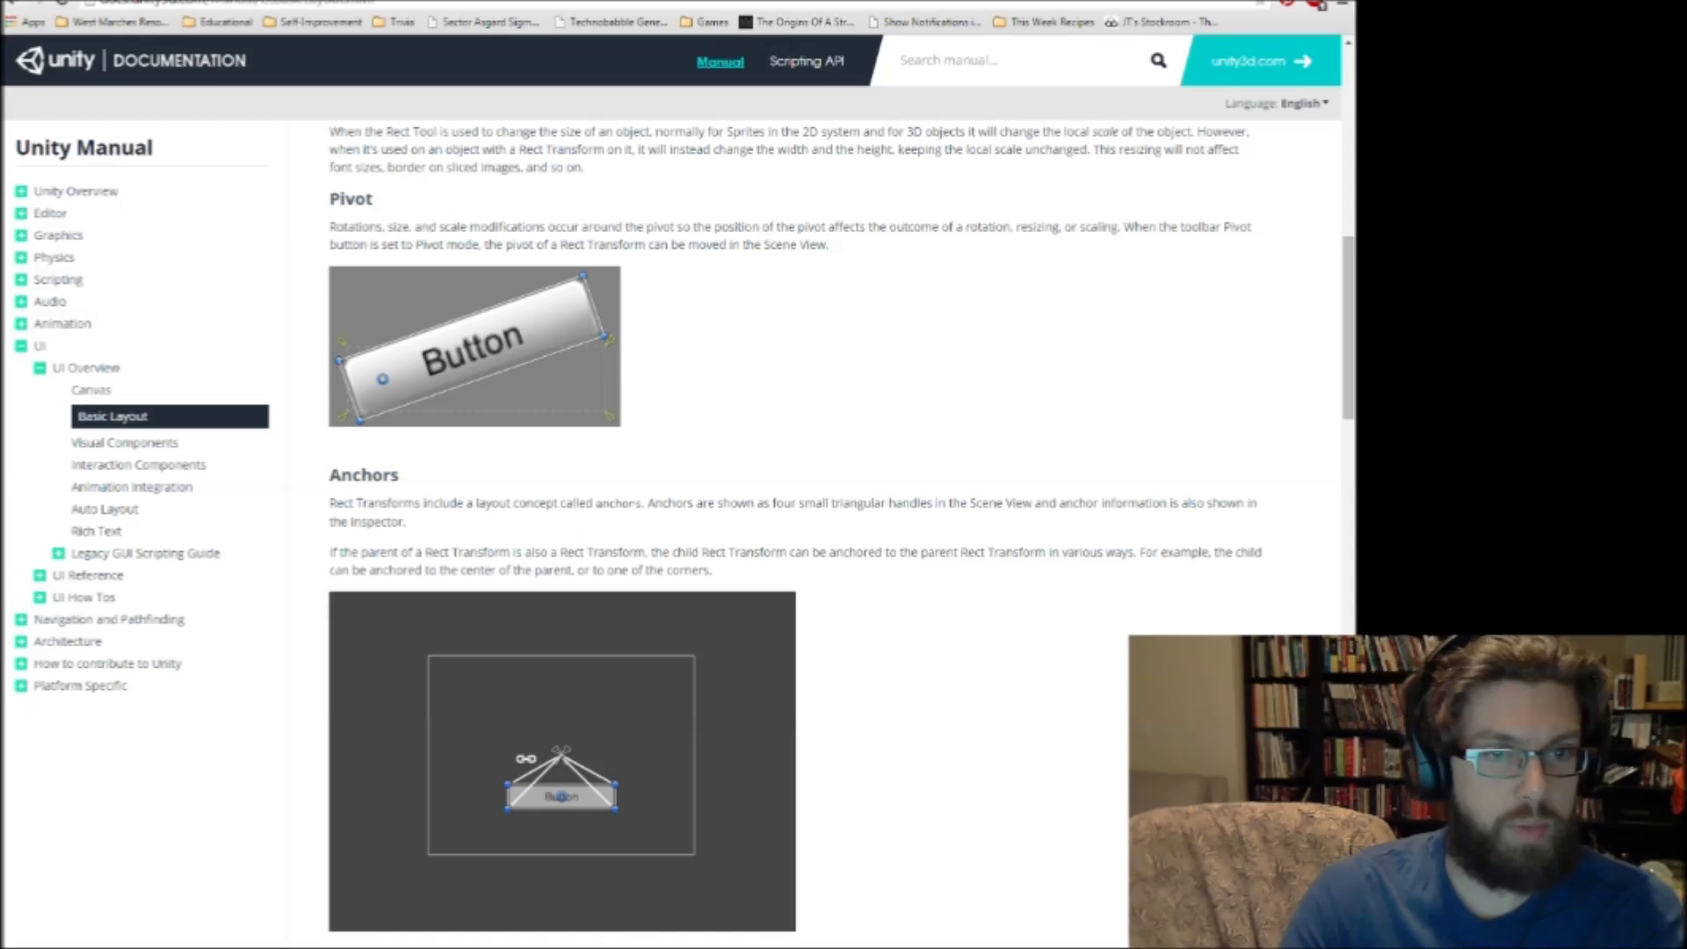
Study the Anchors section's examples of center, corner, stretched and percentage-based anchoring.
{"action": "scroll", "coordinate": [638, 606], "scroll_direction": "down", "scroll_amount": 3}
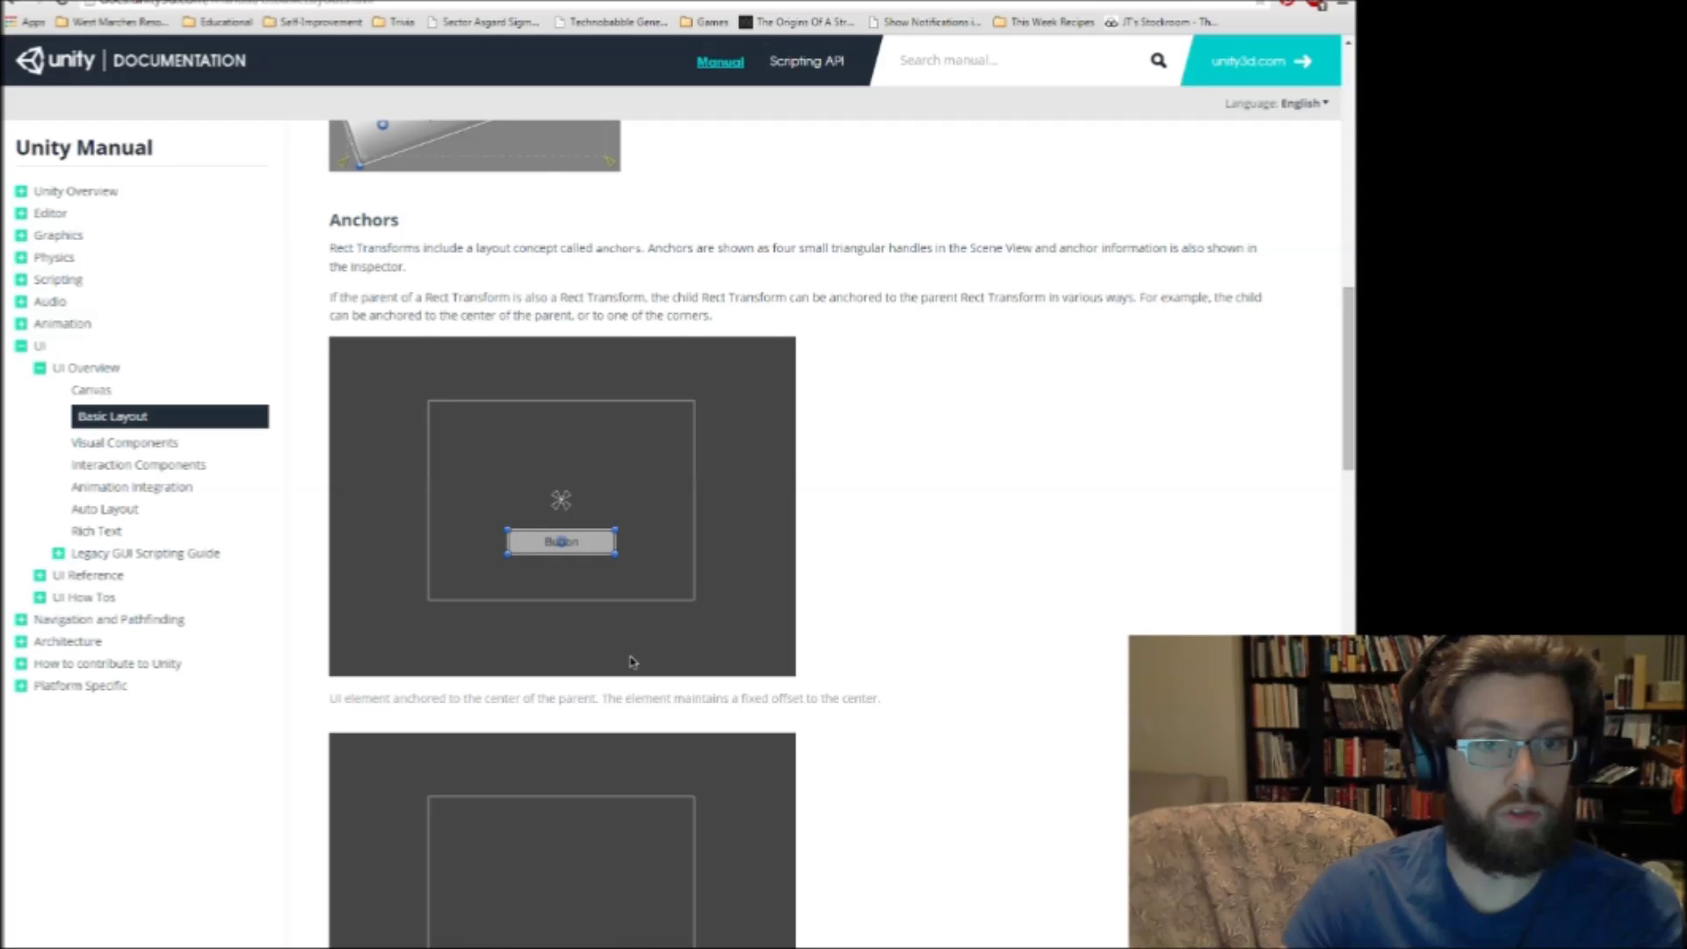
{"action": "scroll", "coordinate": [629, 527], "scroll_direction": "down", "scroll_amount": 3}
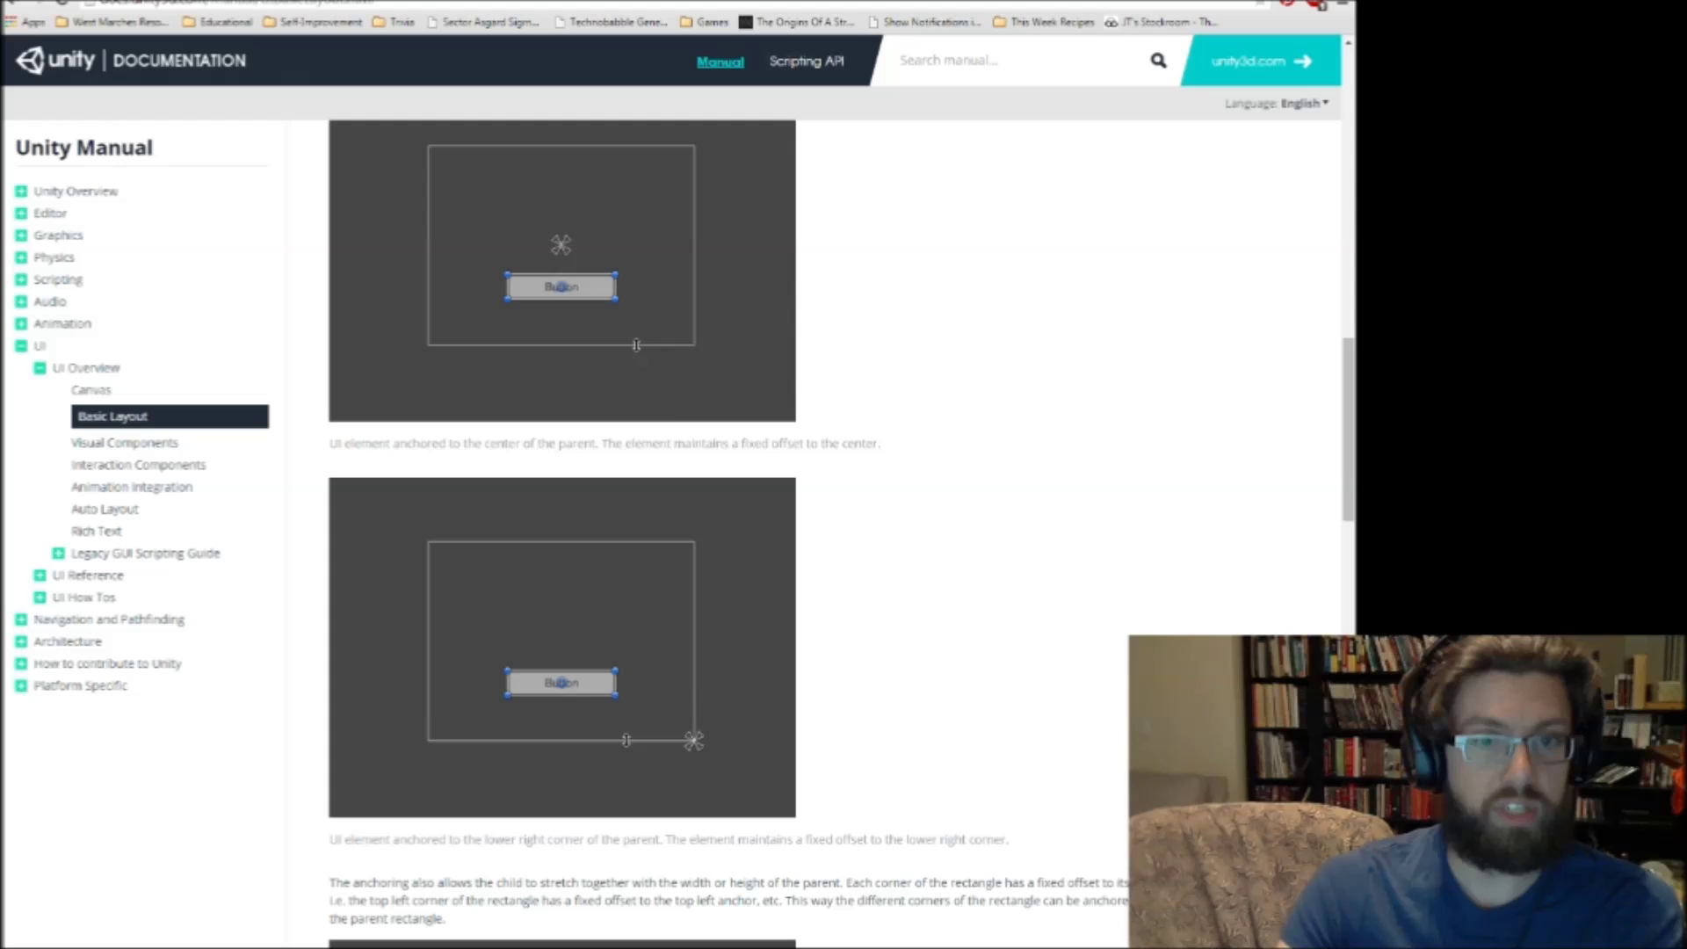
{"action": "scroll", "coordinate": [629, 527], "scroll_direction": "down", "scroll_amount": 2}
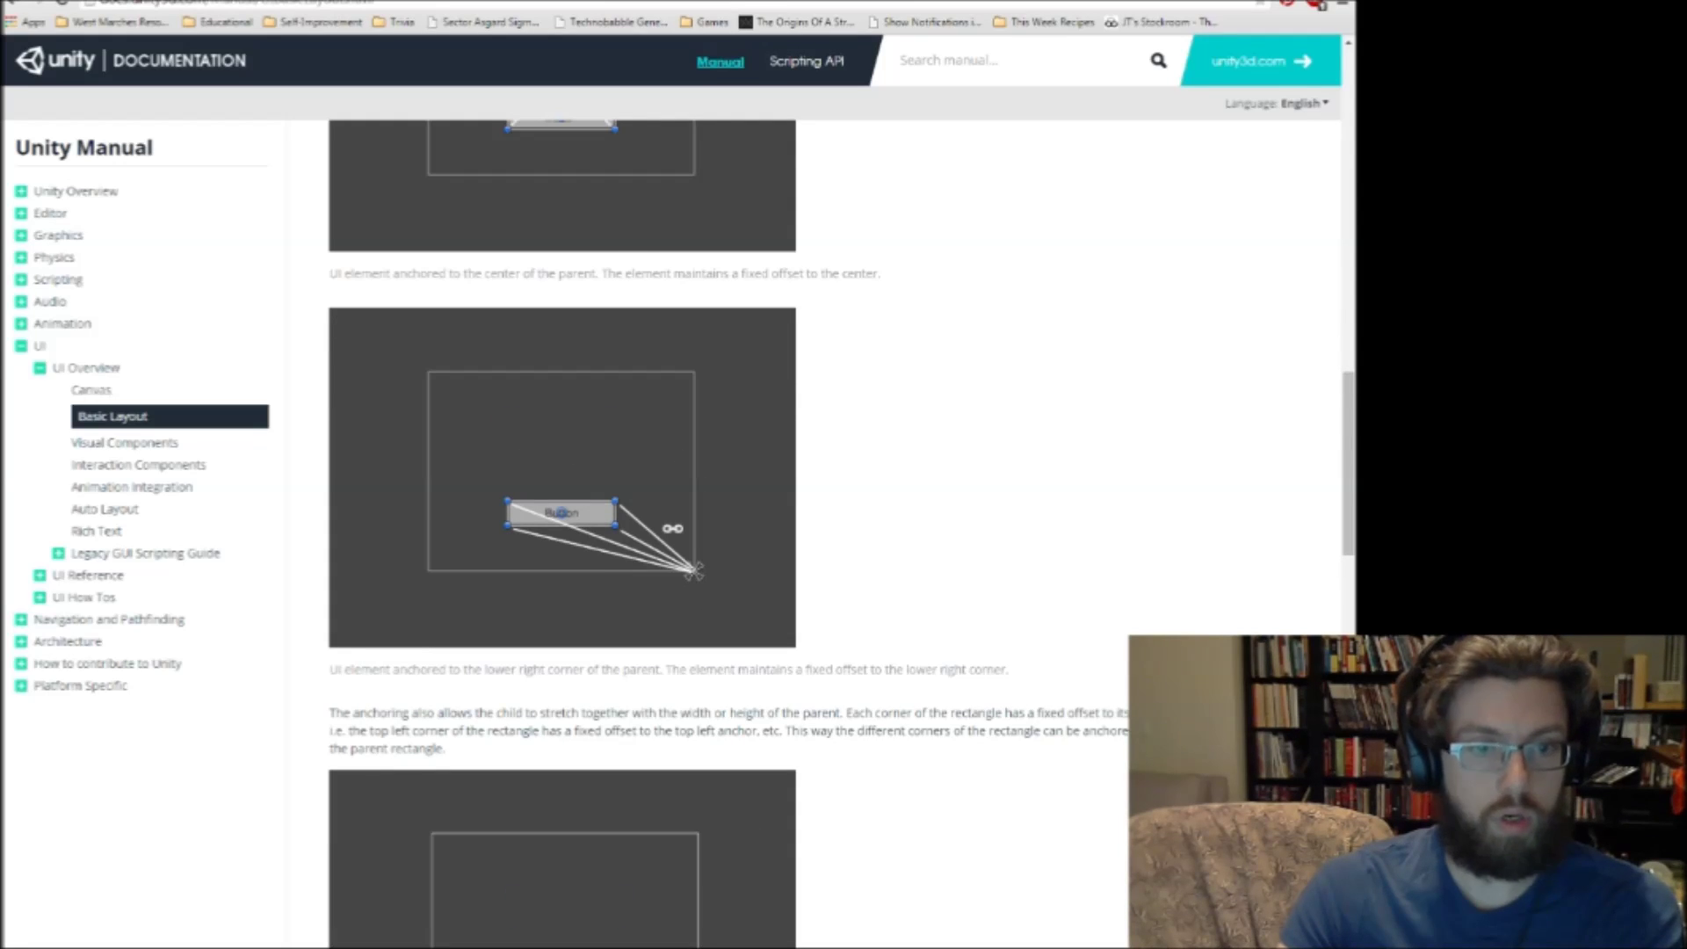
{"action": "scroll", "coordinate": [629, 753], "scroll_direction": "down", "scroll_amount": 4}
{"action": "scroll", "coordinate": [630, 752], "scroll_direction": "up", "scroll_amount": 3}
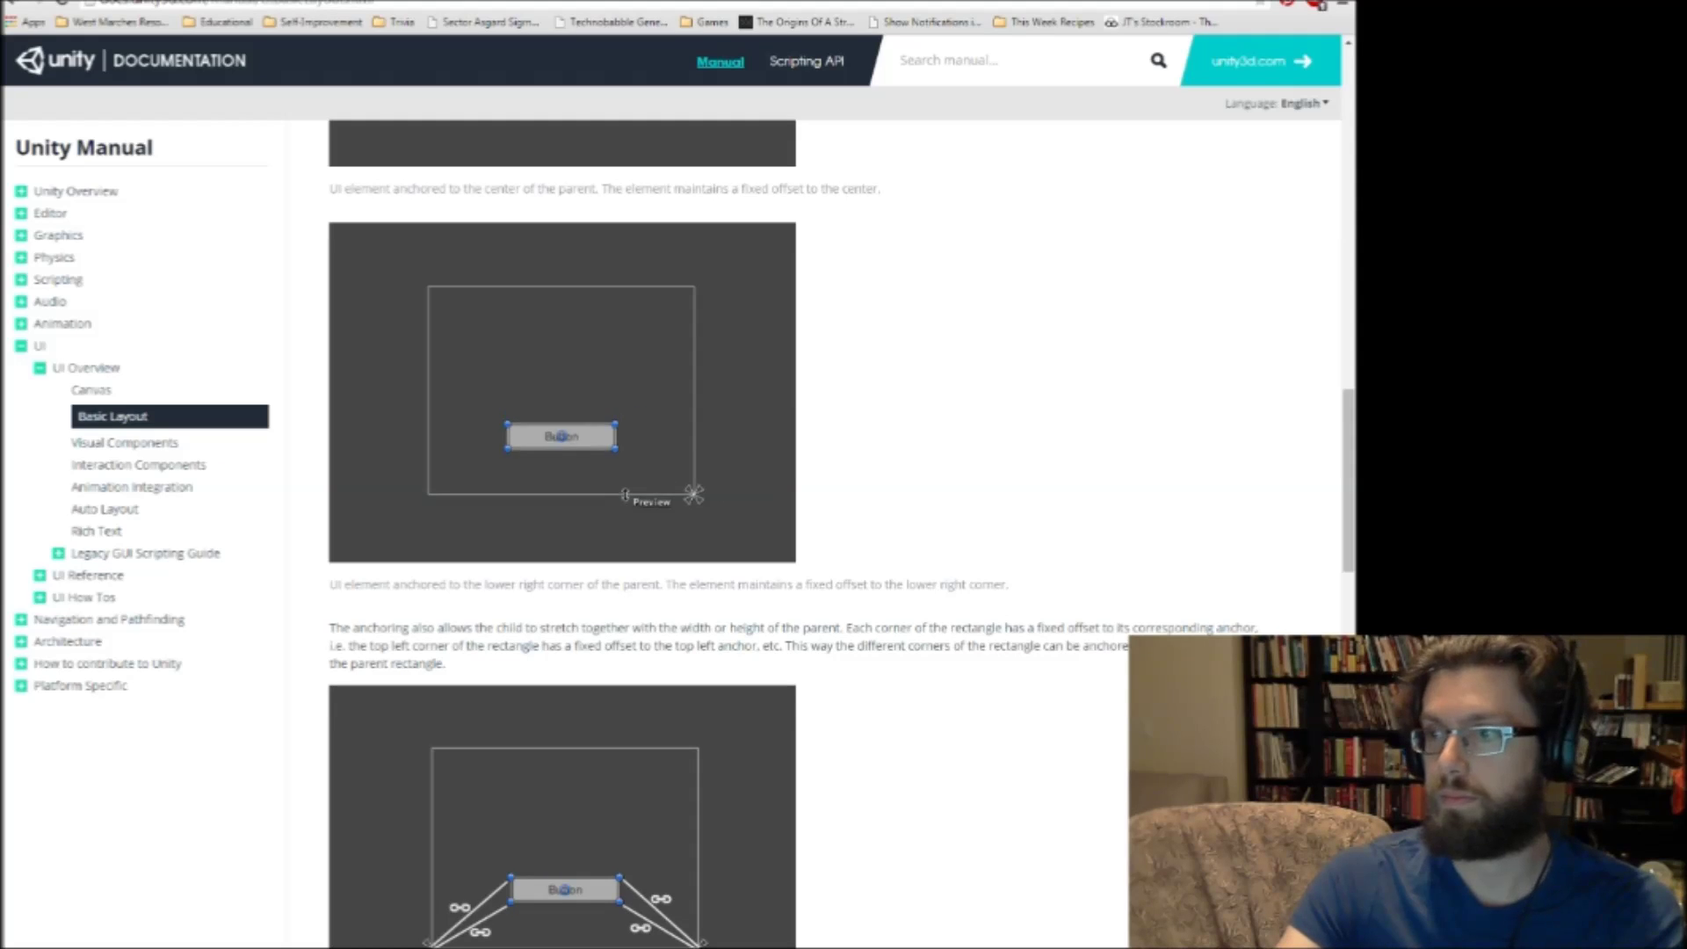
{"action": "scroll", "coordinate": [627, 284], "scroll_direction": "down", "scroll_amount": 3}
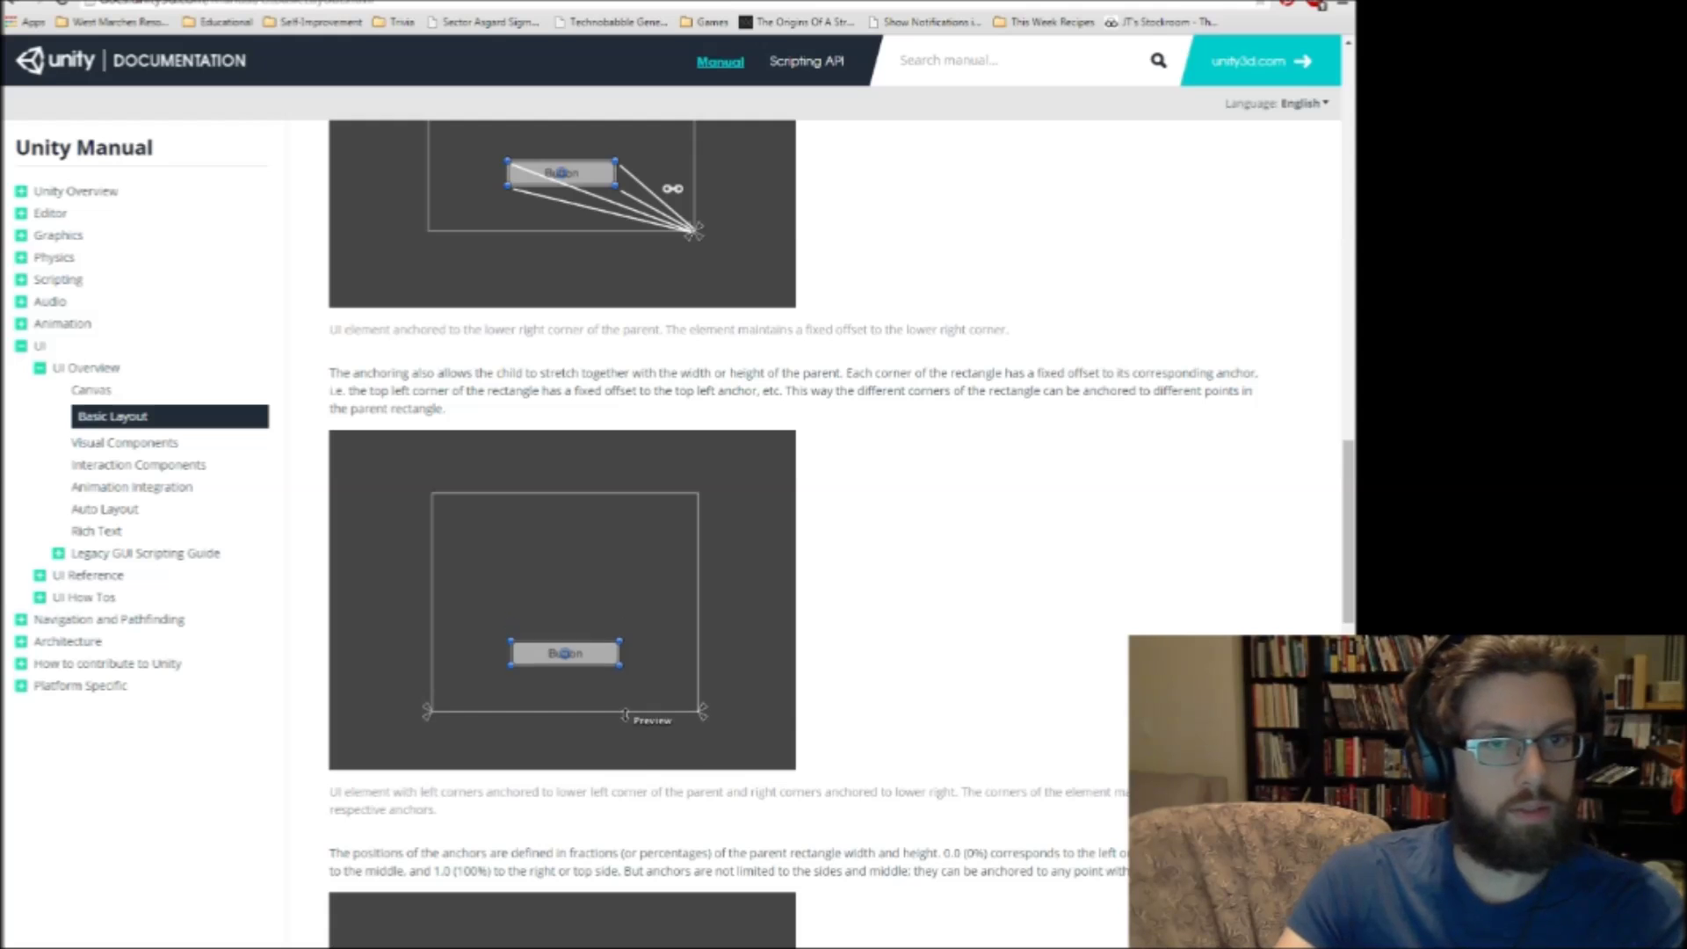
{"action": "scroll", "coordinate": [630, 668], "scroll_direction": "down", "scroll_amount": 1}
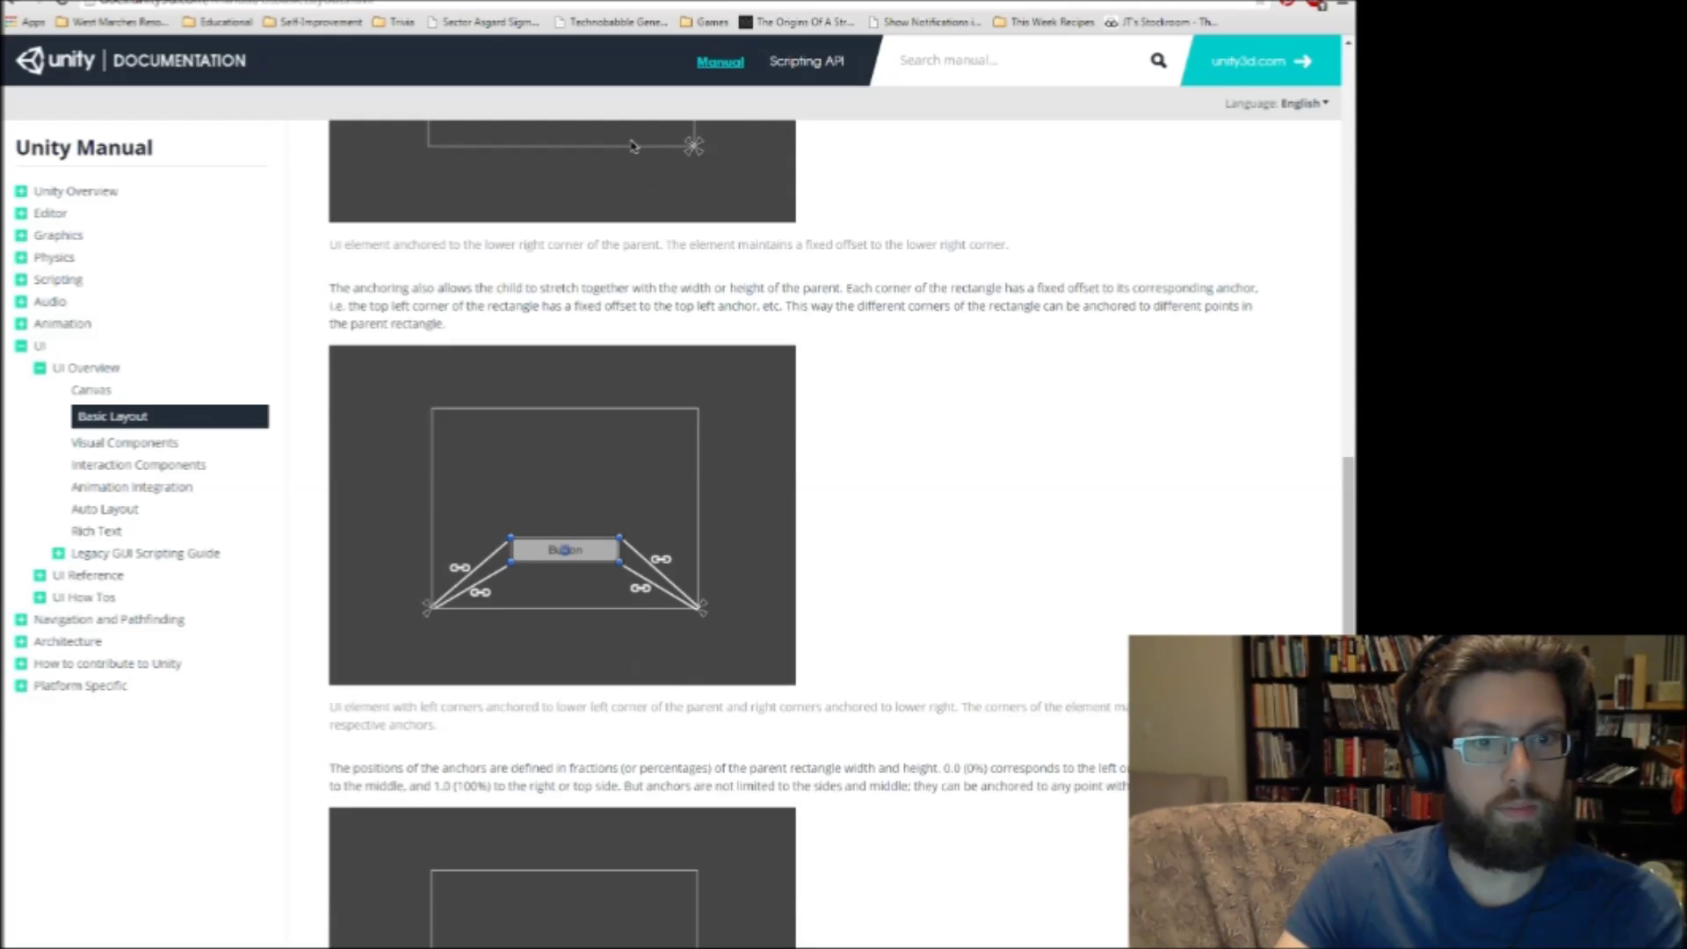
{"action": "scroll", "coordinate": [628, 667], "scroll_direction": "down", "scroll_amount": 6}
{"action": "scroll", "coordinate": [629, 668], "scroll_direction": "down", "scroll_amount": 2}
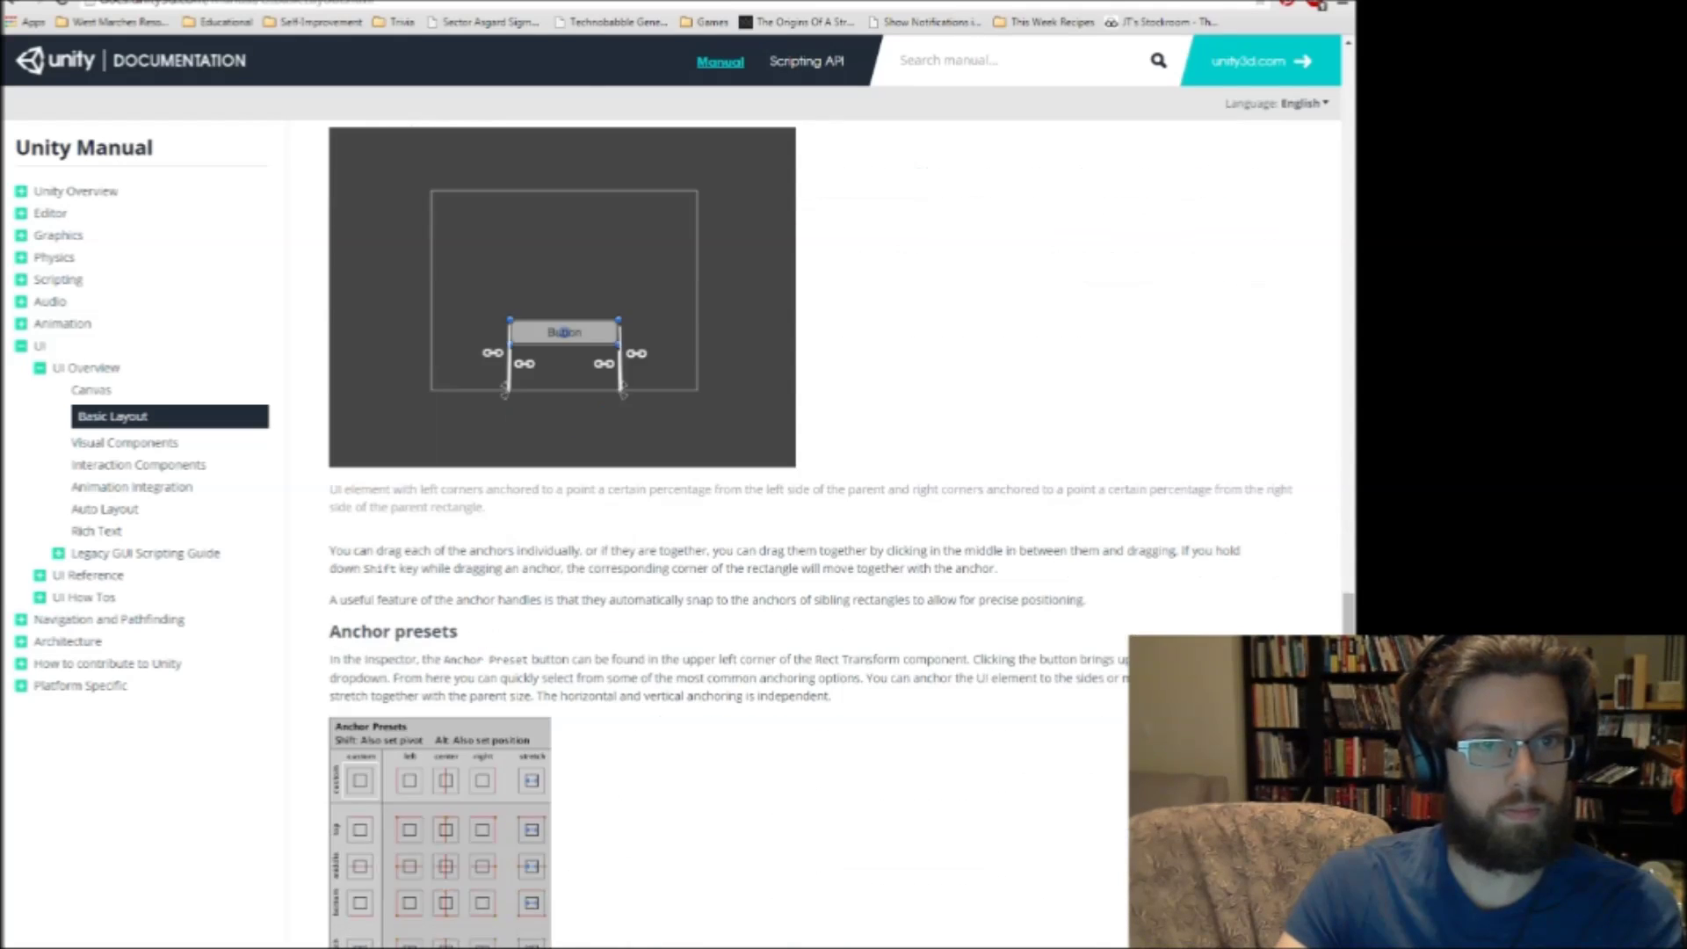
{"action": "scroll", "coordinate": [672, 540], "scroll_direction": "up", "scroll_amount": 2}
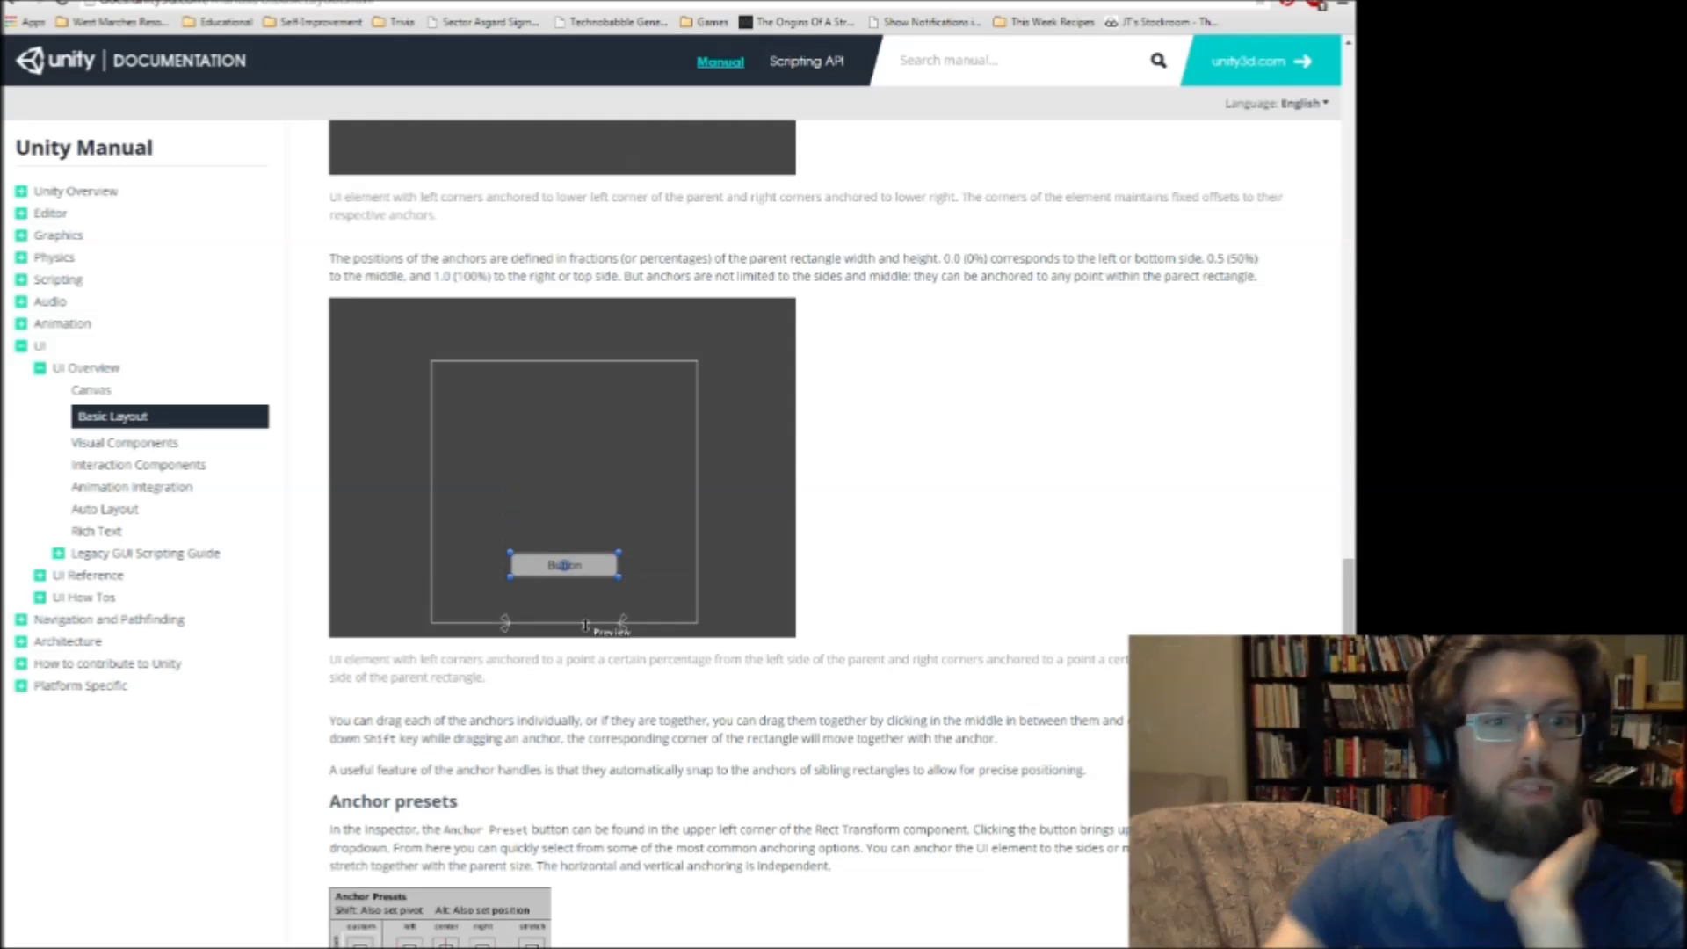
Read the Anchor presets section and the explanation of the anchor and position fields in the Inspector.
{"action": "scroll", "coordinate": [587, 629], "scroll_direction": "down", "scroll_amount": 5}
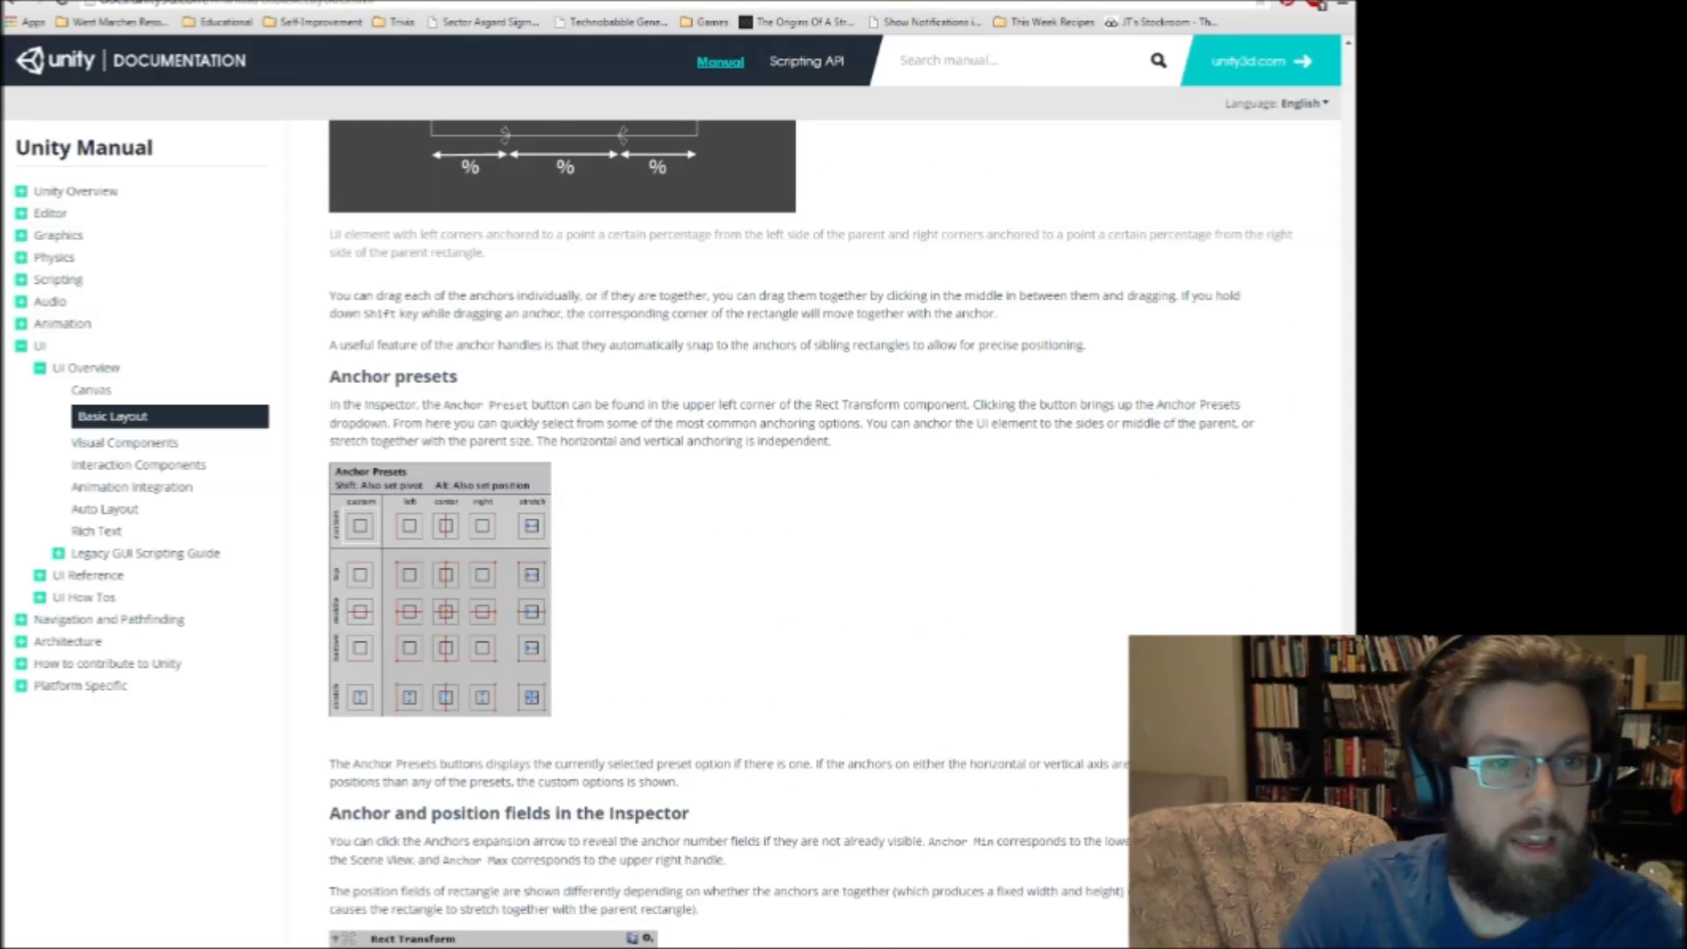
{"action": "scroll", "coordinate": [729, 527], "scroll_direction": "down", "scroll_amount": 6}
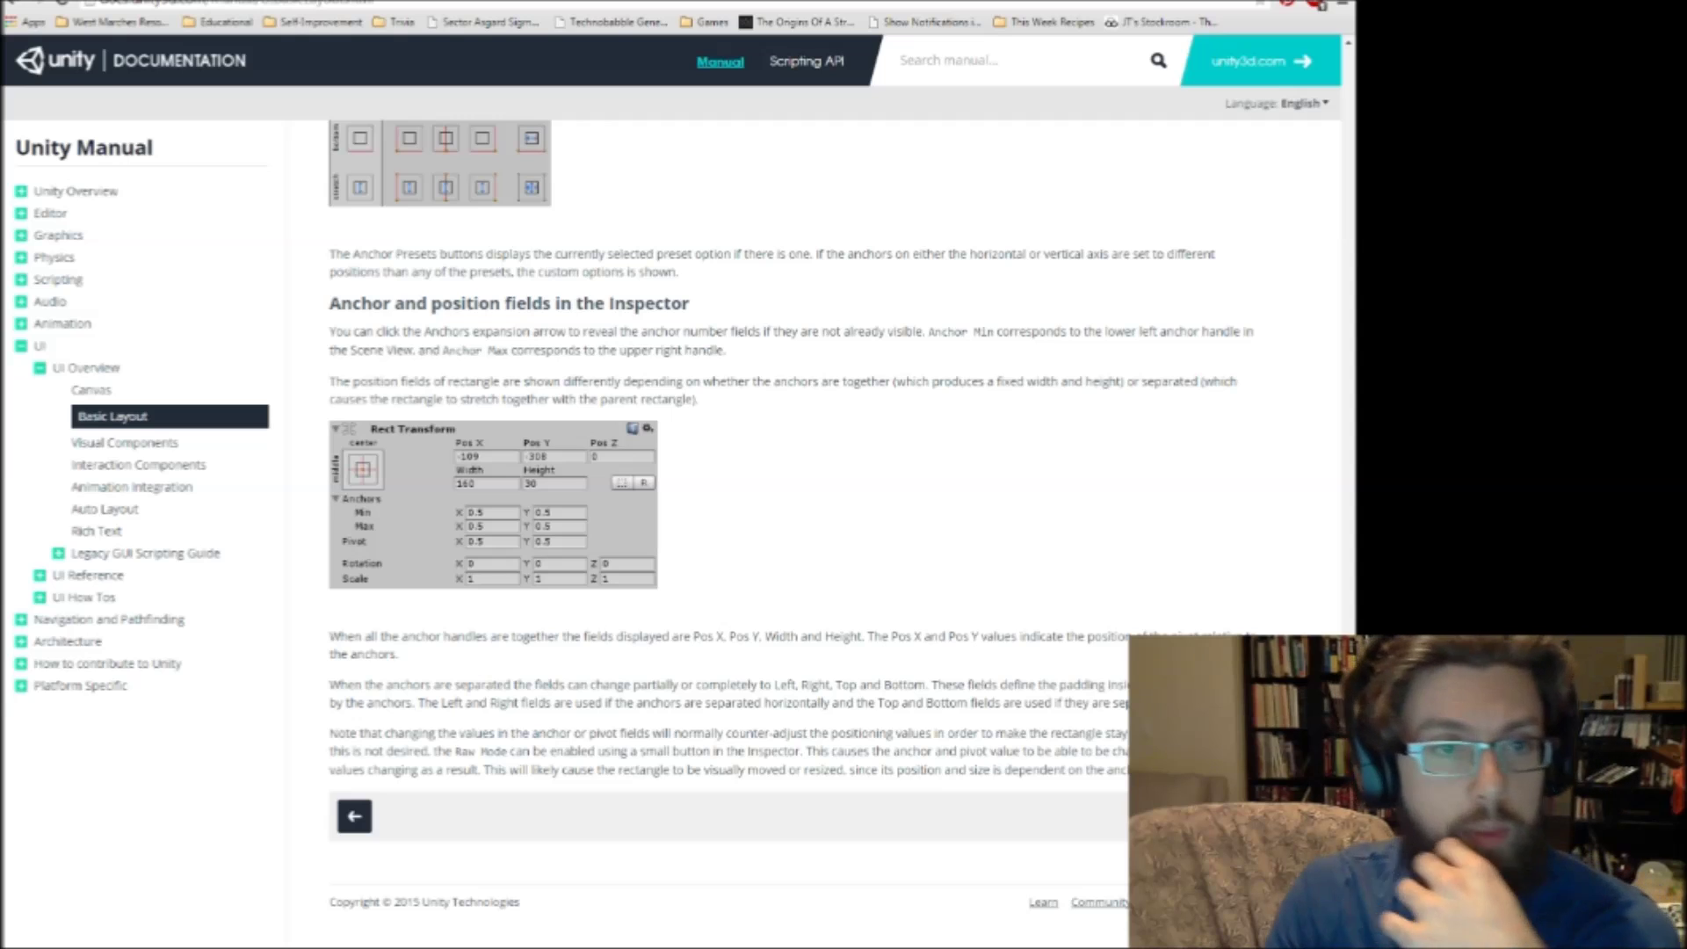
{"action": "scroll", "coordinate": [791, 527], "scroll_direction": "up", "scroll_amount": 3}
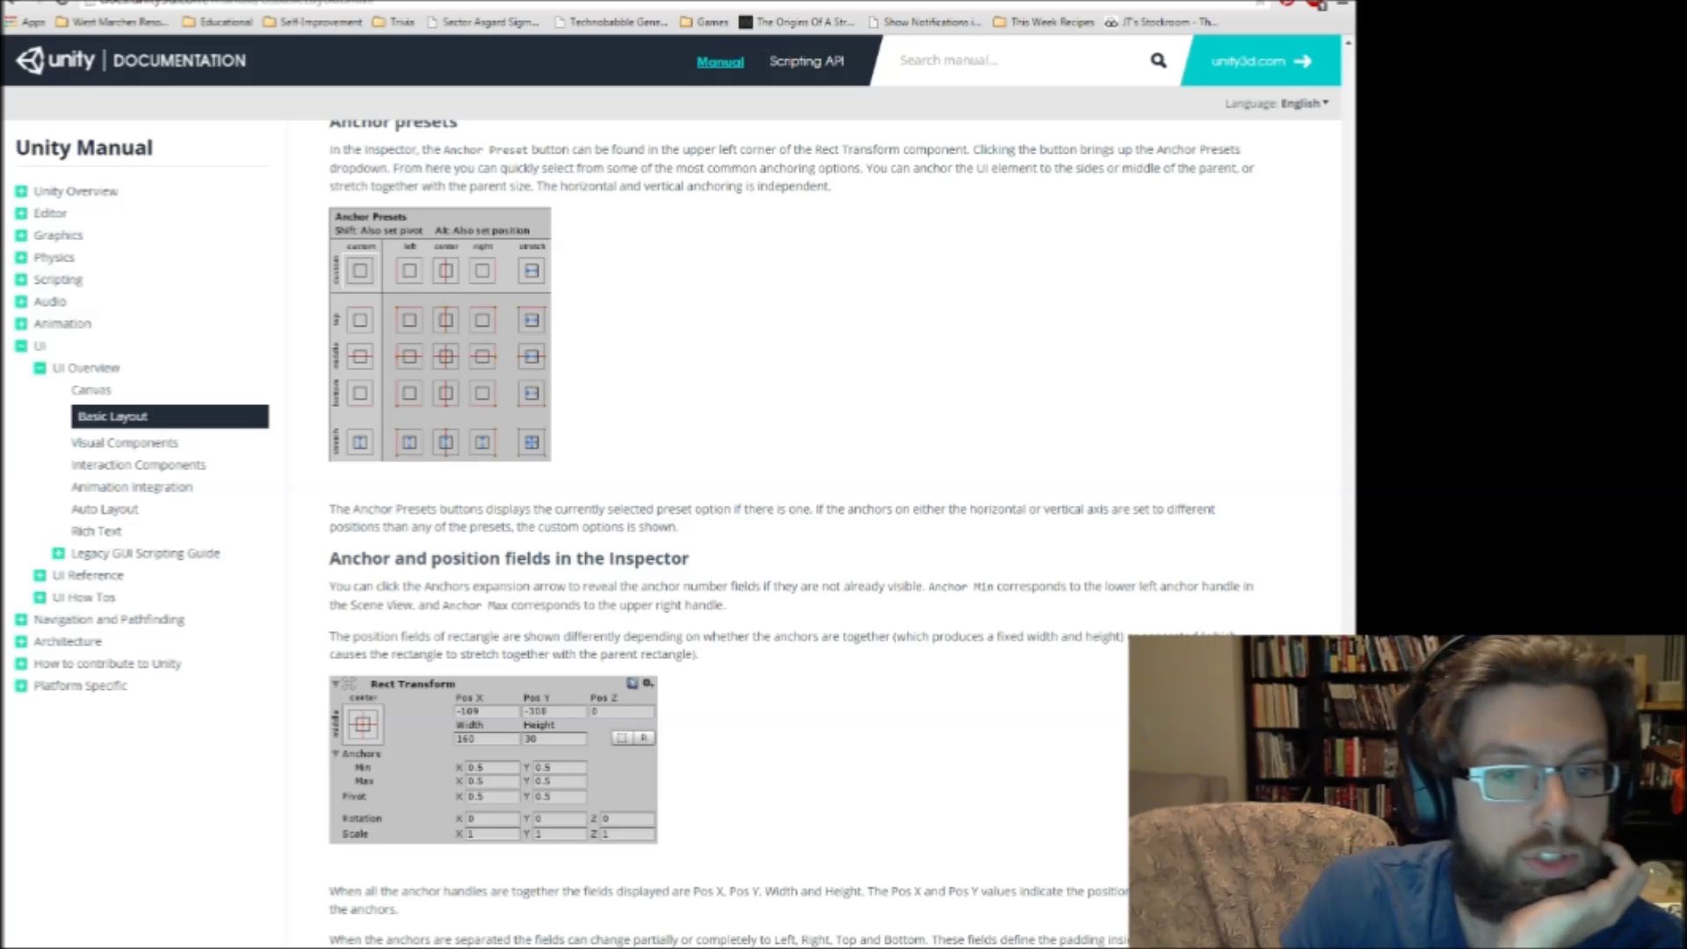
{"action": "scroll", "coordinate": [791, 527], "scroll_direction": "down", "scroll_amount": 3}
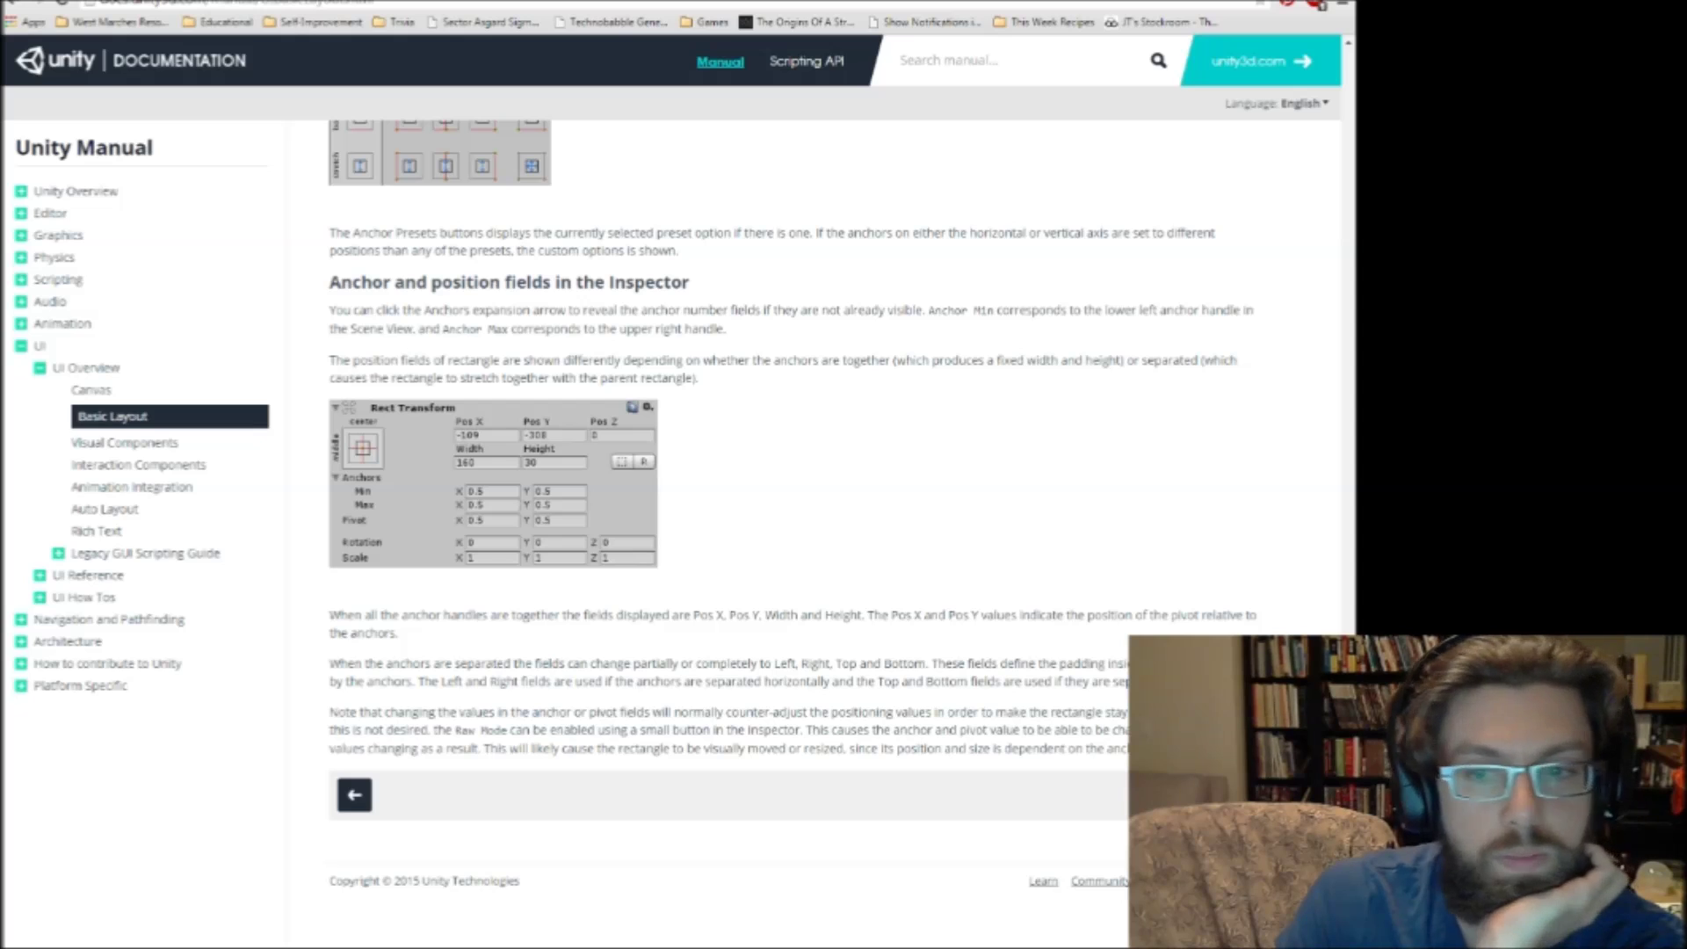
Open the manual's Visual Components page and read about Text, Image, Raw Image, Mask and Effects.
{"action": "left_click", "coordinate": [1272, 794]}
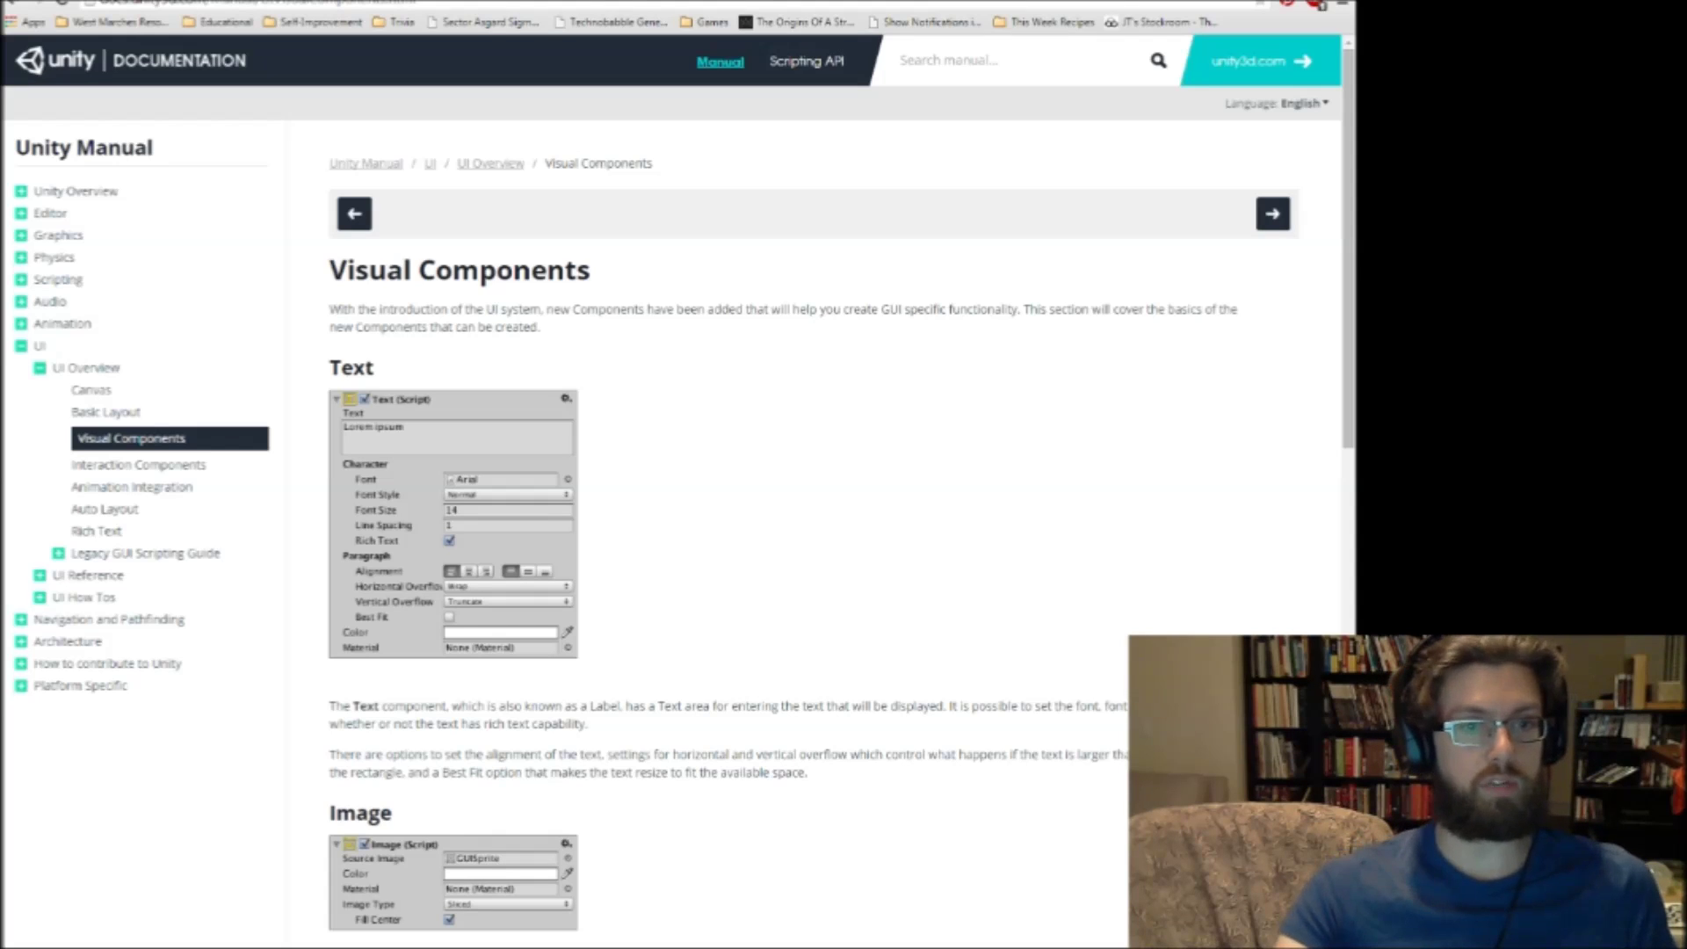
{"action": "scroll", "coordinate": [668, 527], "scroll_direction": "down", "scroll_amount": 1}
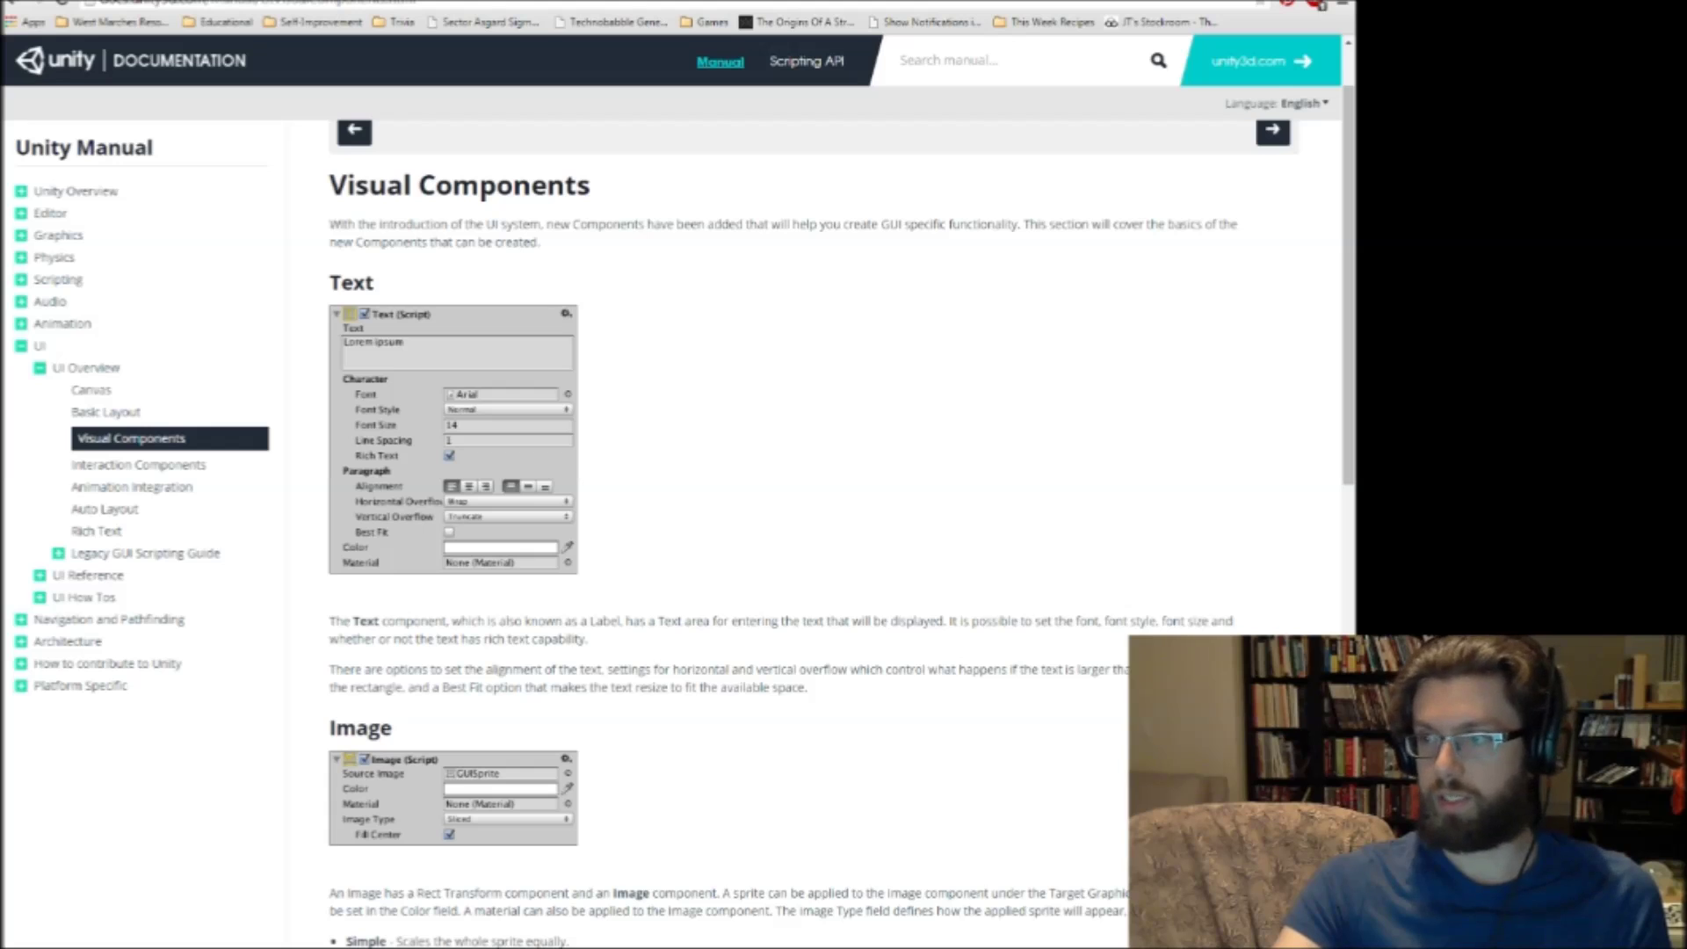
{"action": "scroll", "coordinate": [834, 527], "scroll_direction": "down", "scroll_amount": 5}
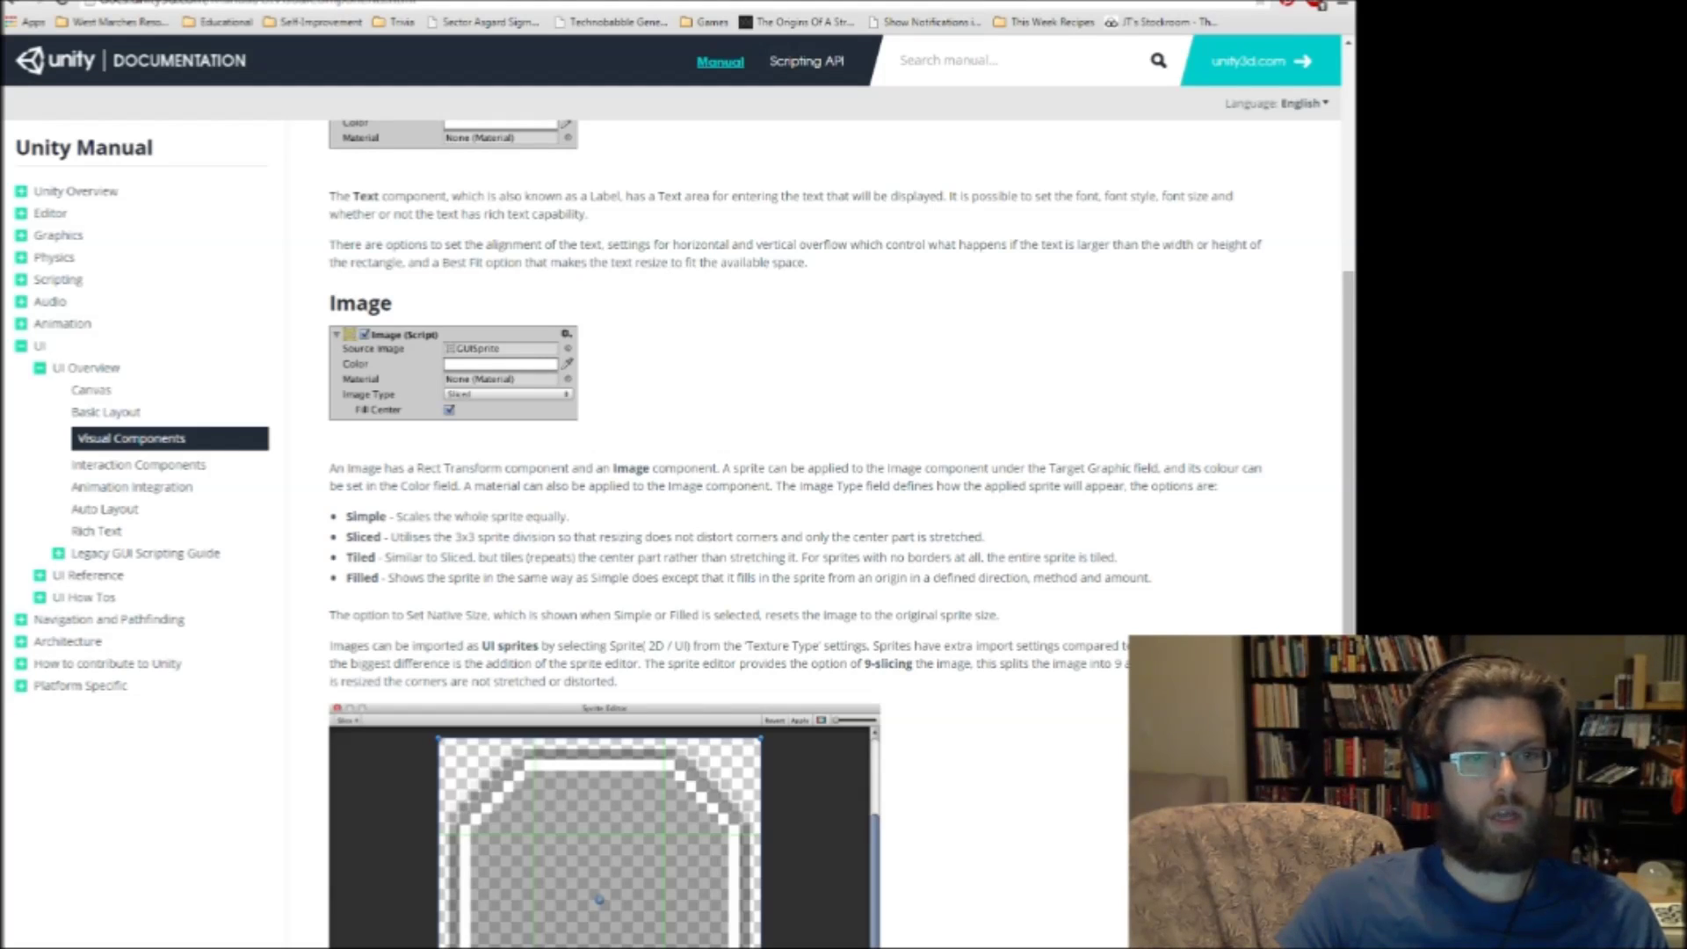
{"action": "scroll", "coordinate": [791, 527], "scroll_direction": "down", "scroll_amount": 3}
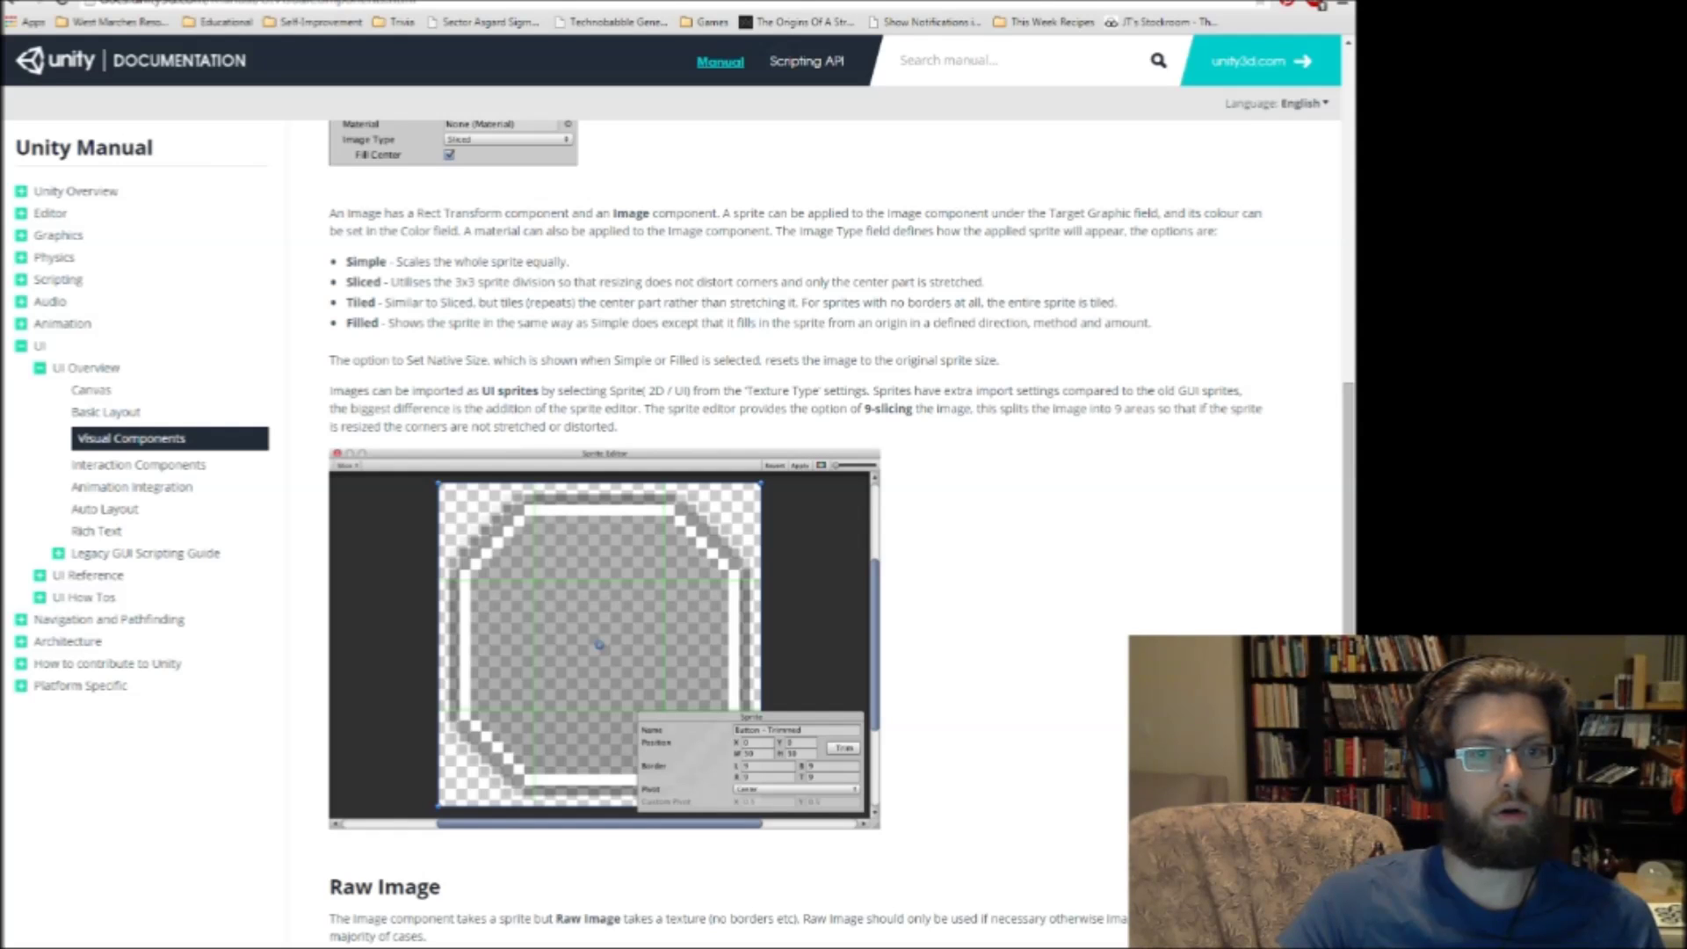
{"action": "scroll", "coordinate": [834, 527], "scroll_direction": "down", "scroll_amount": 4}
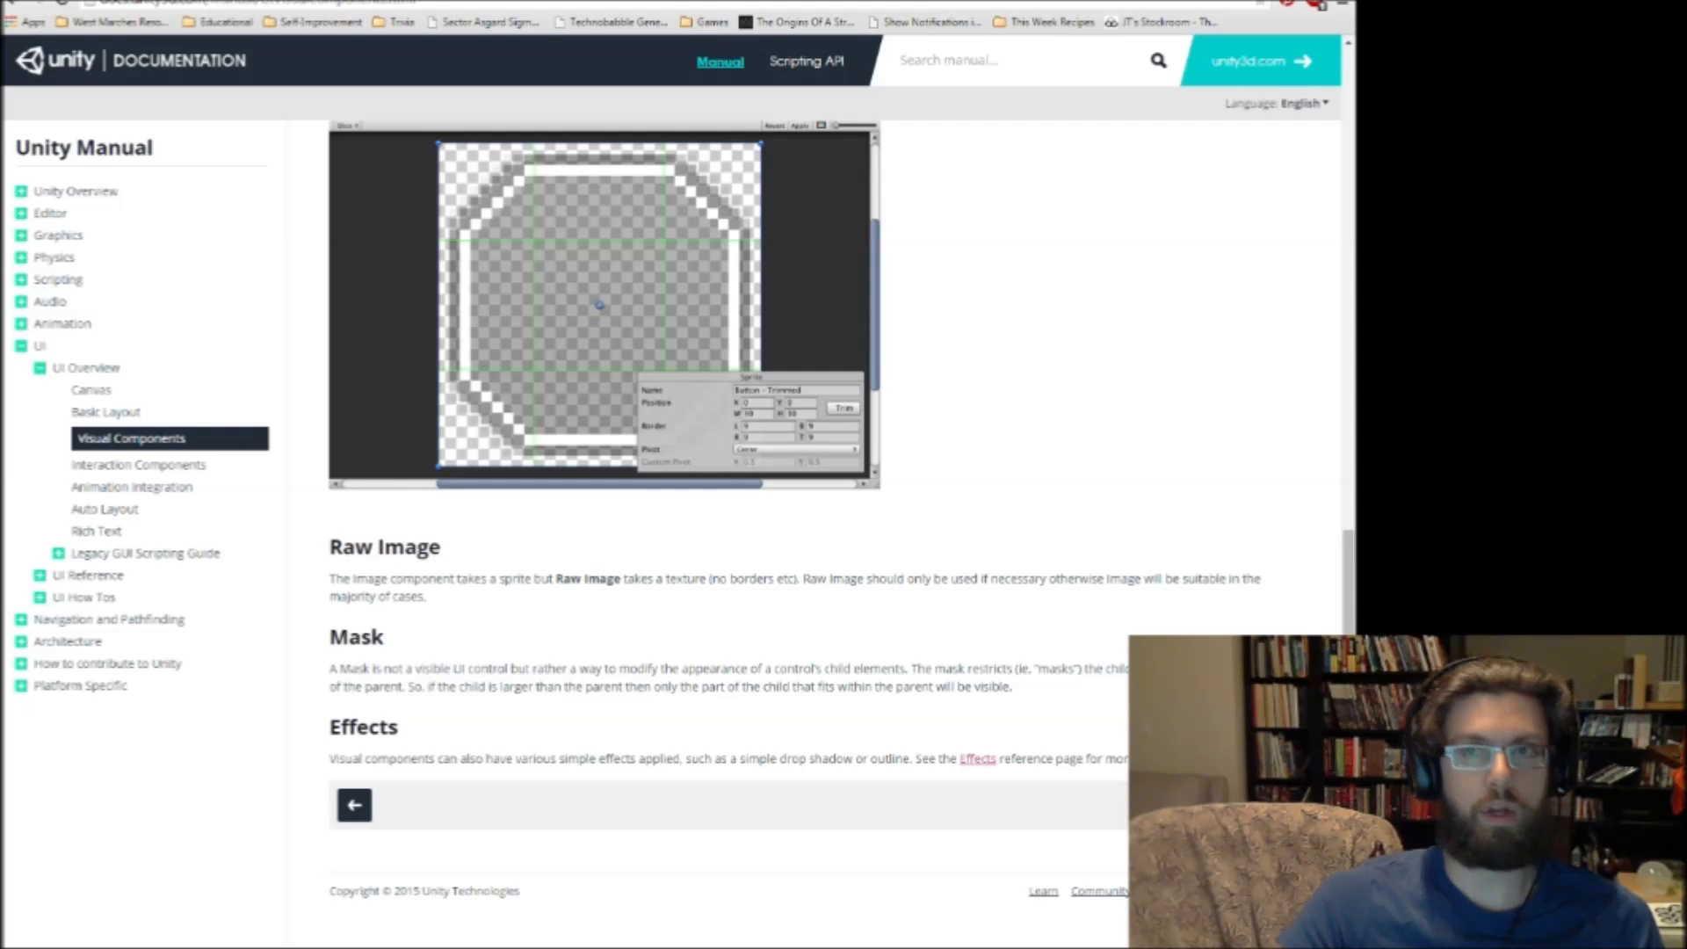
Switch to the Unity editor and add a UI Image as a child of Canvas.
{"action": "key", "text": "alt+Tab"}
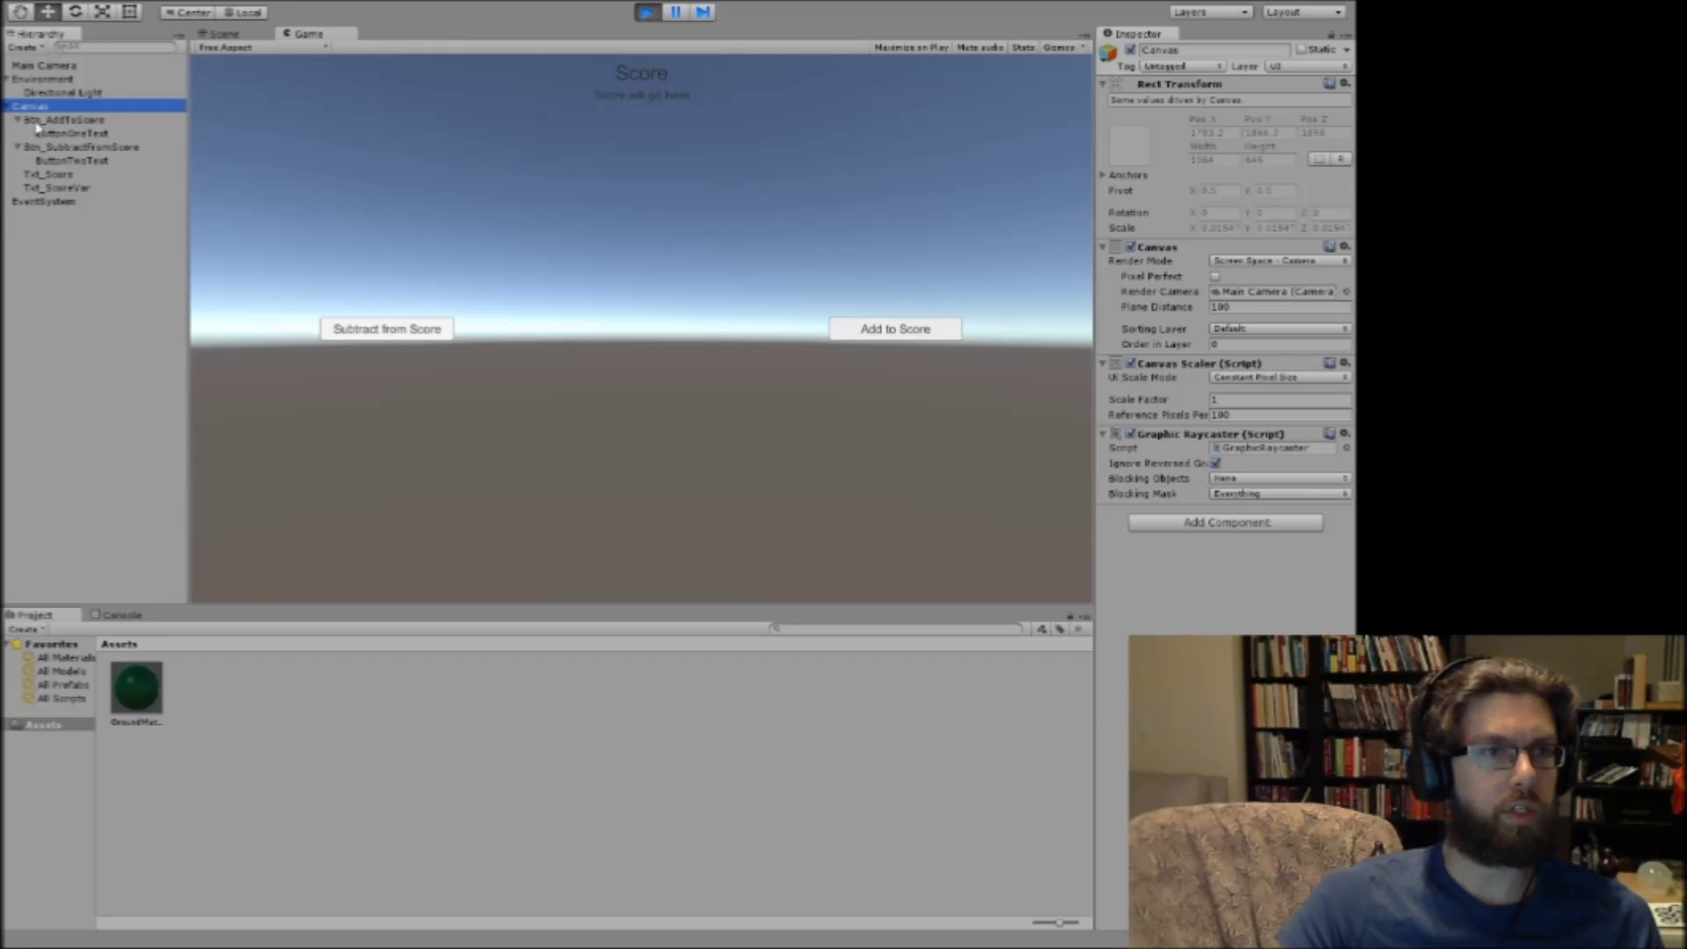
{"action": "left_click", "coordinate": [41, 97]}
{"action": "left_click", "coordinate": [35, 105]}
{"action": "right_click", "coordinate": [28, 105]}
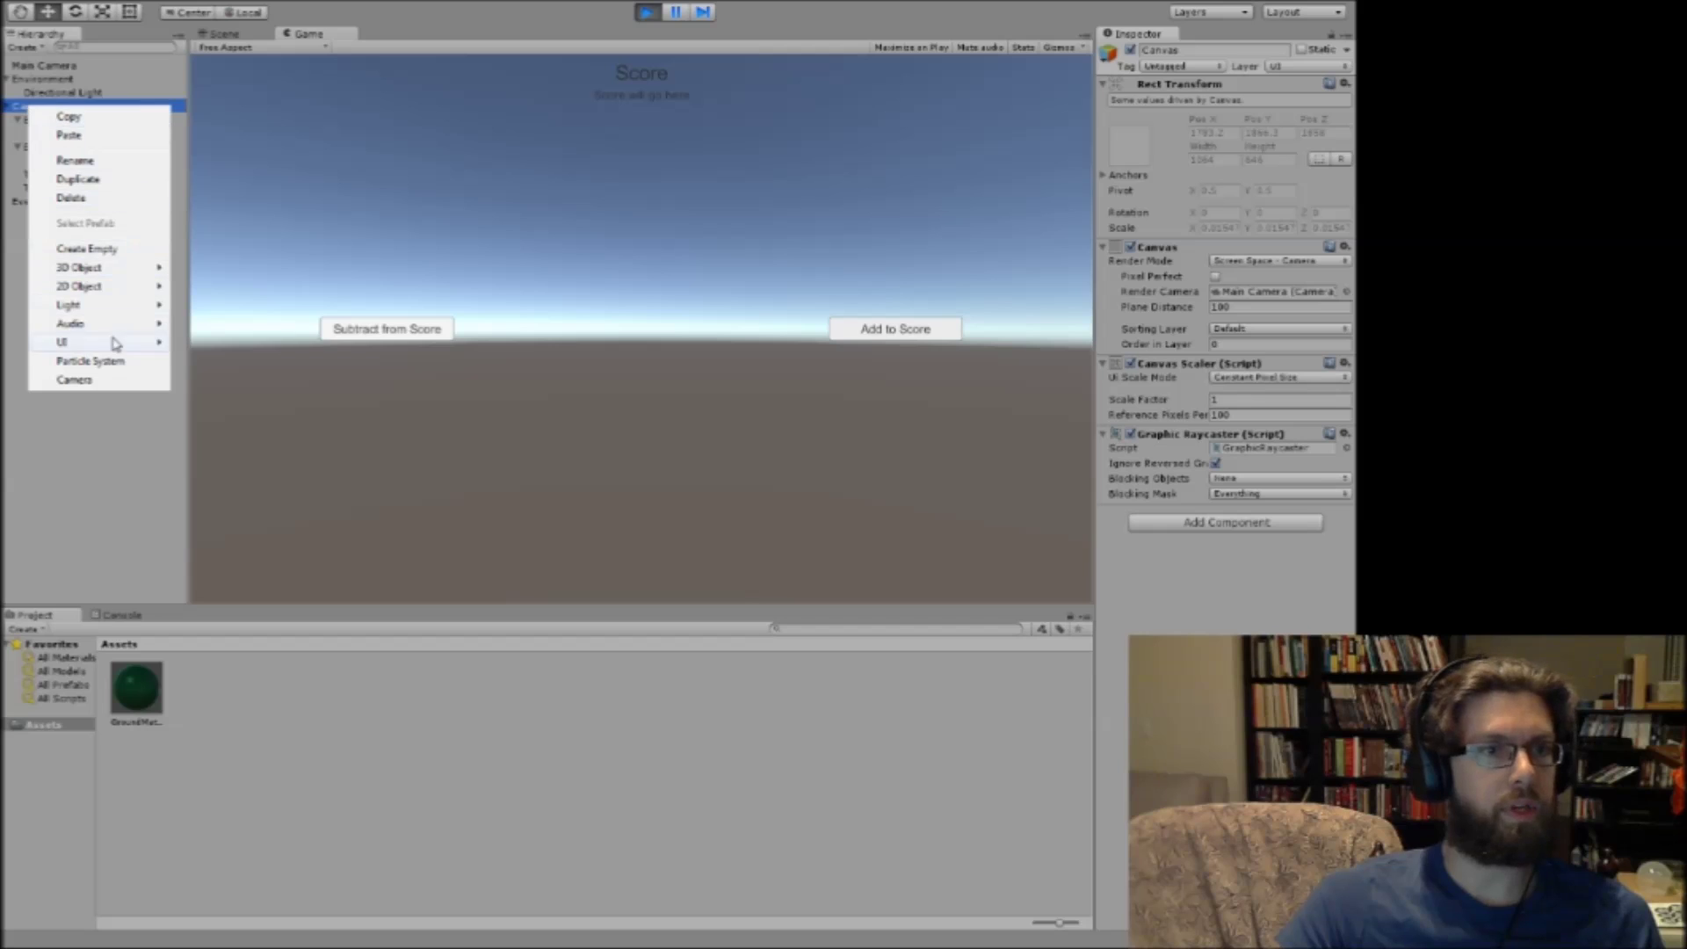
{"action": "mouse_move", "coordinate": [88, 342]}
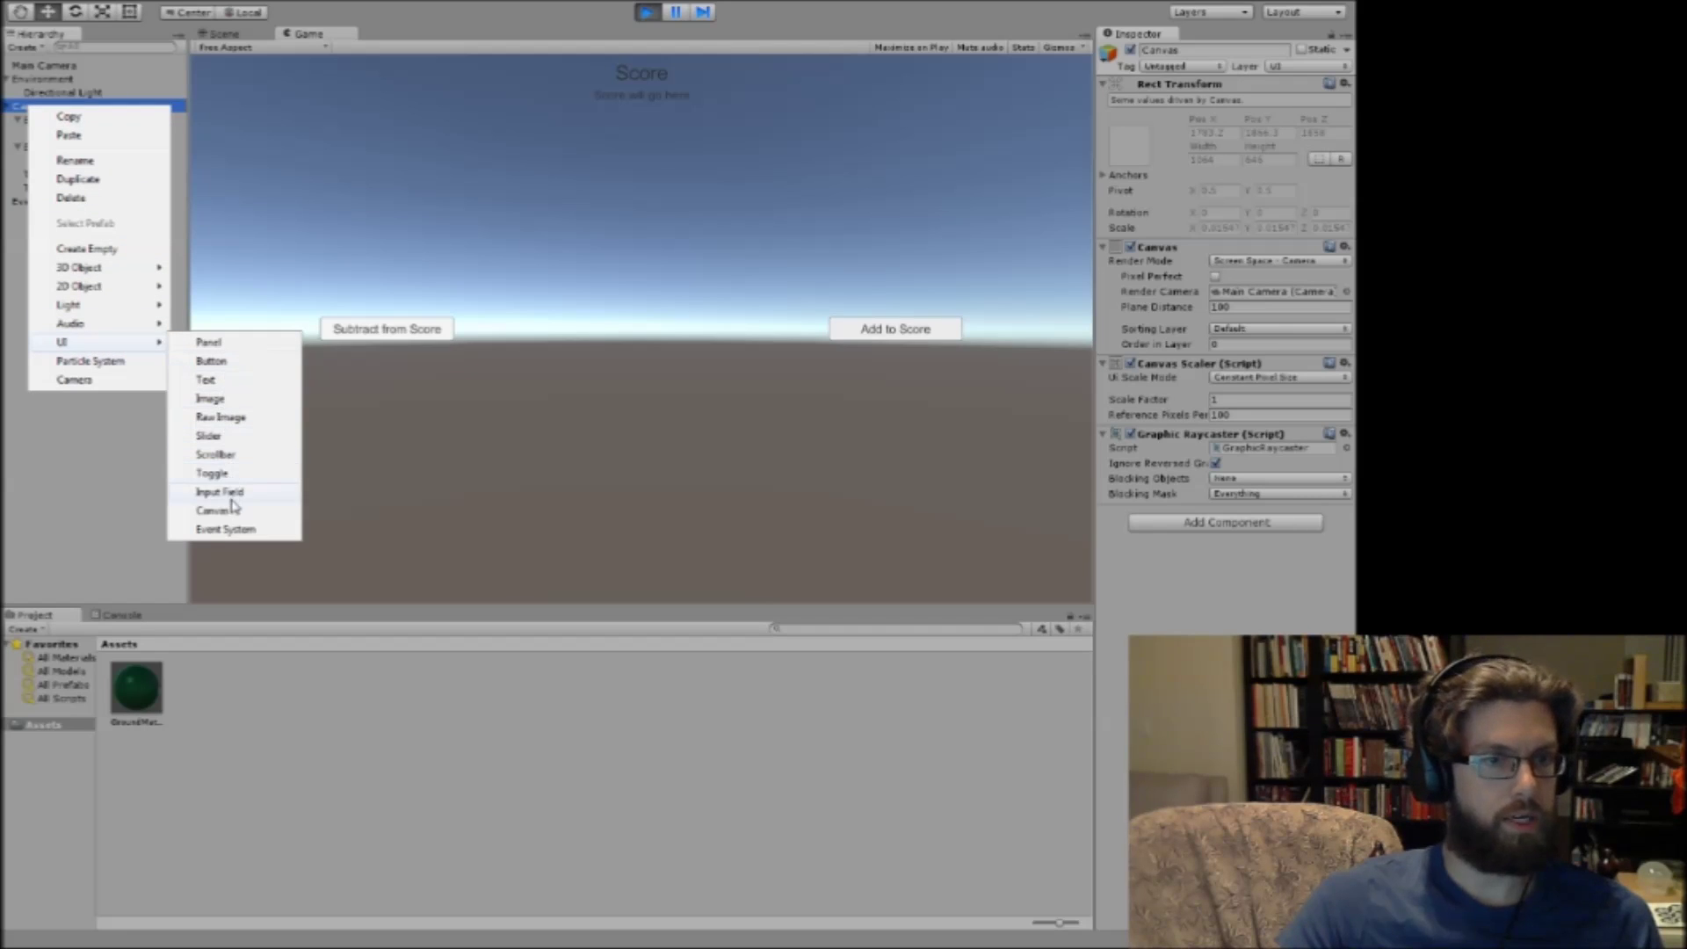
{"action": "left_click", "coordinate": [216, 398]}
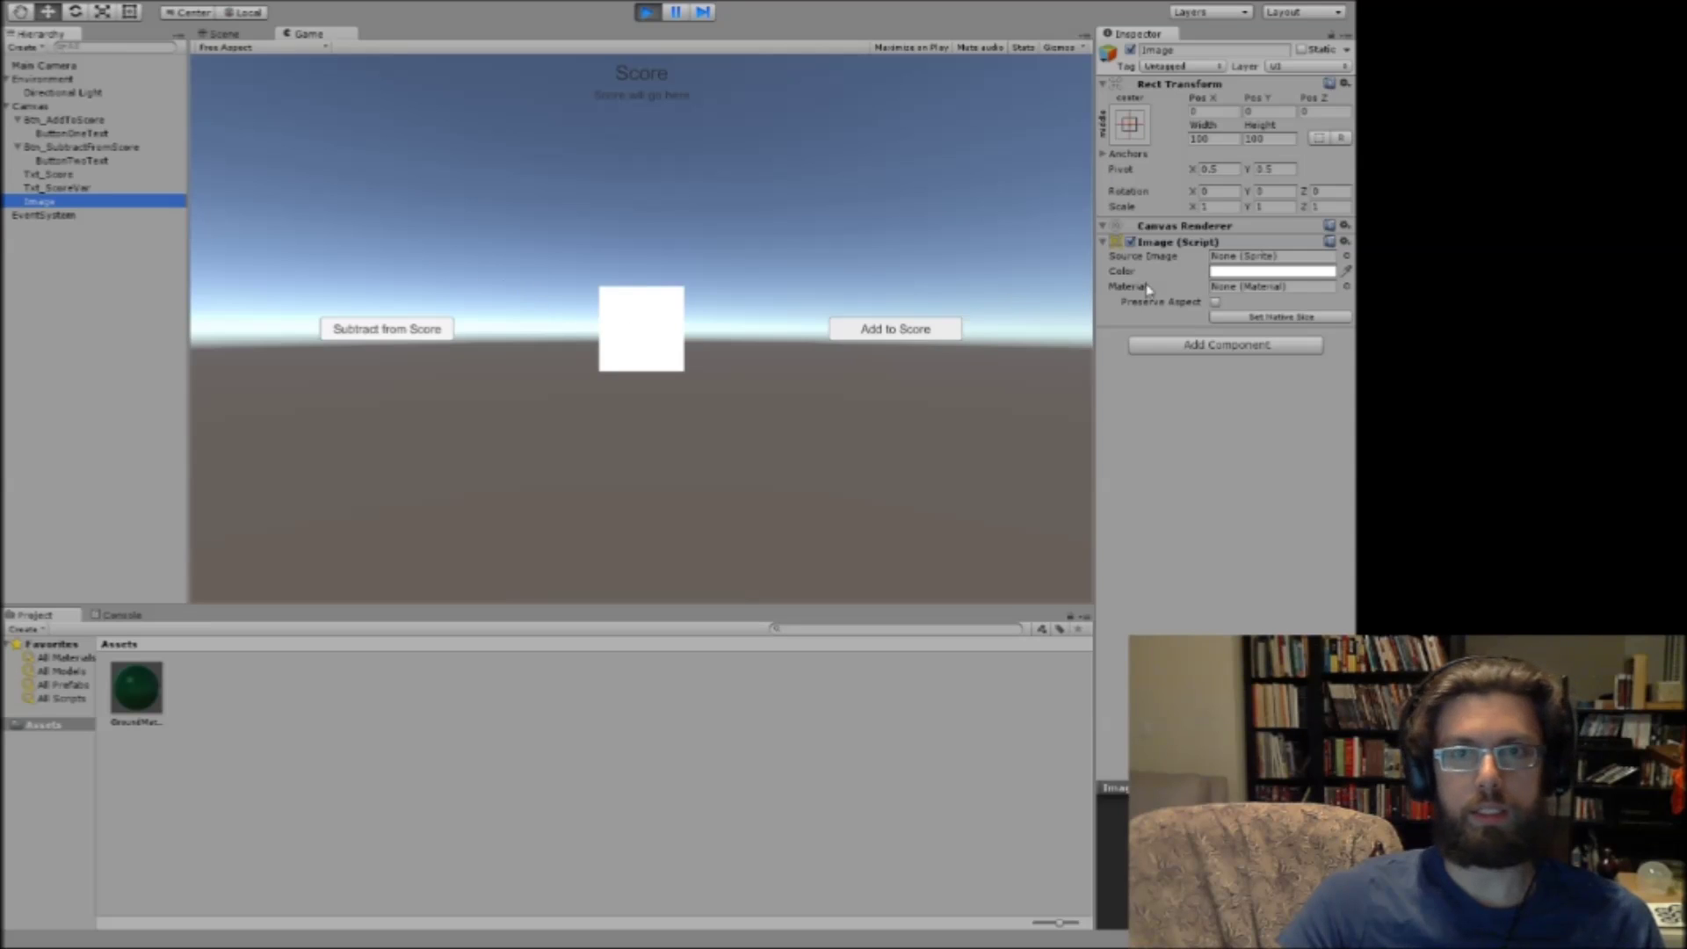
Add a 2D Sprite object as a child of Canvas.
{"action": "right_click", "coordinate": [392, 695]}
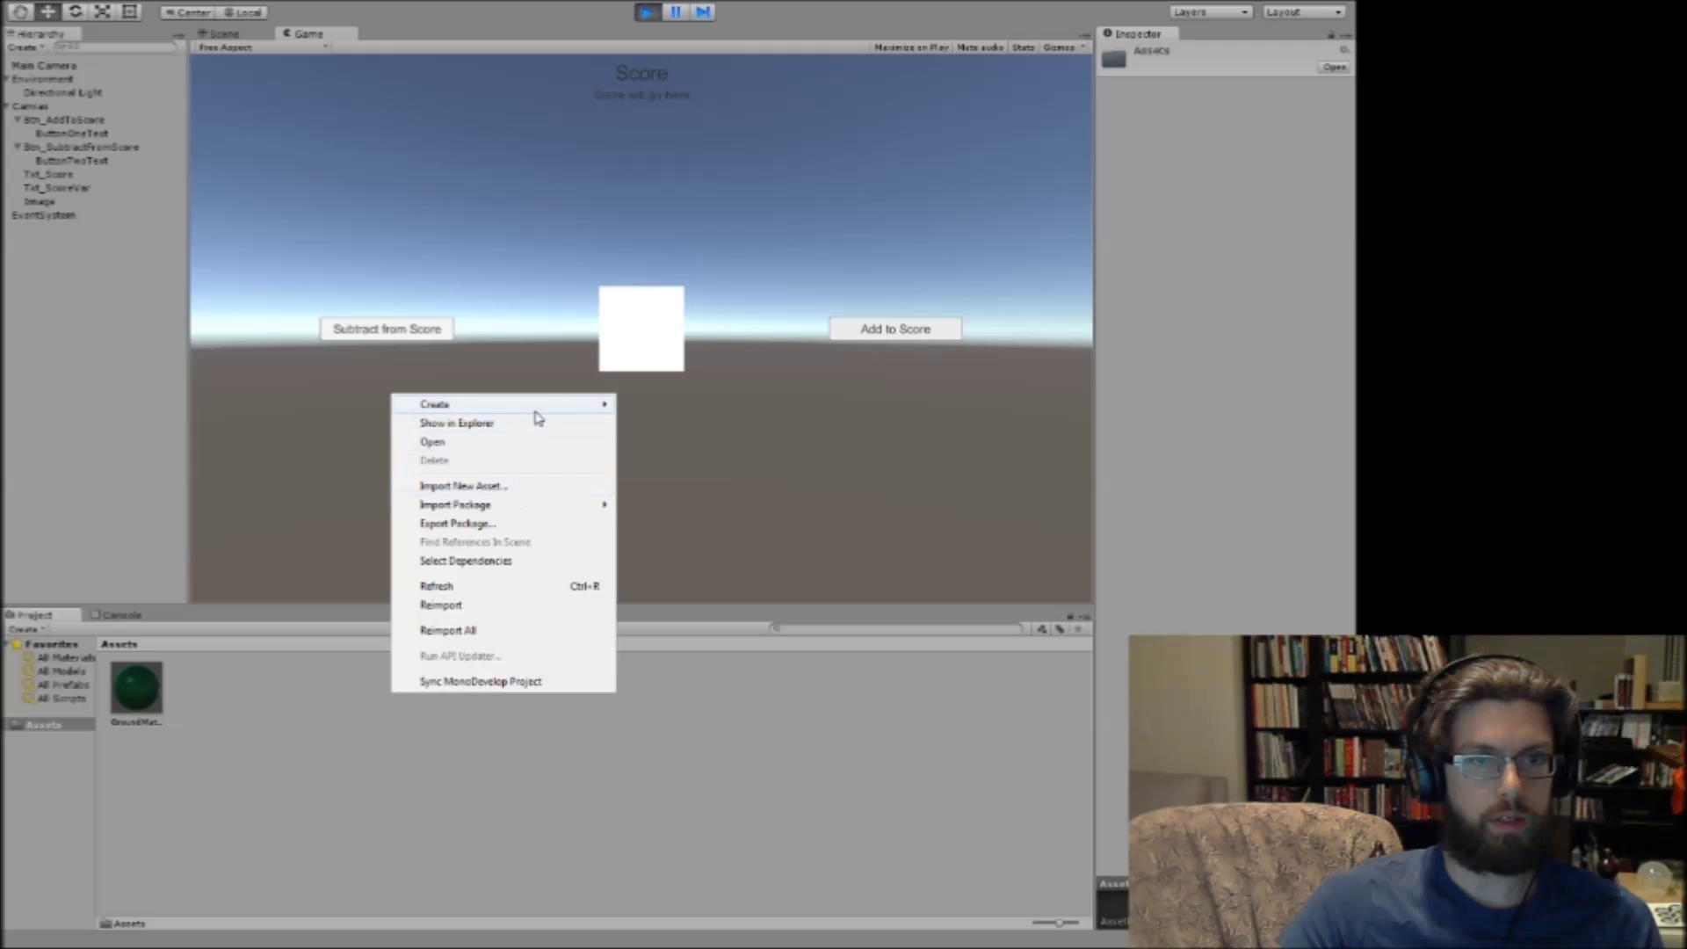
{"action": "mouse_move", "coordinate": [546, 414]}
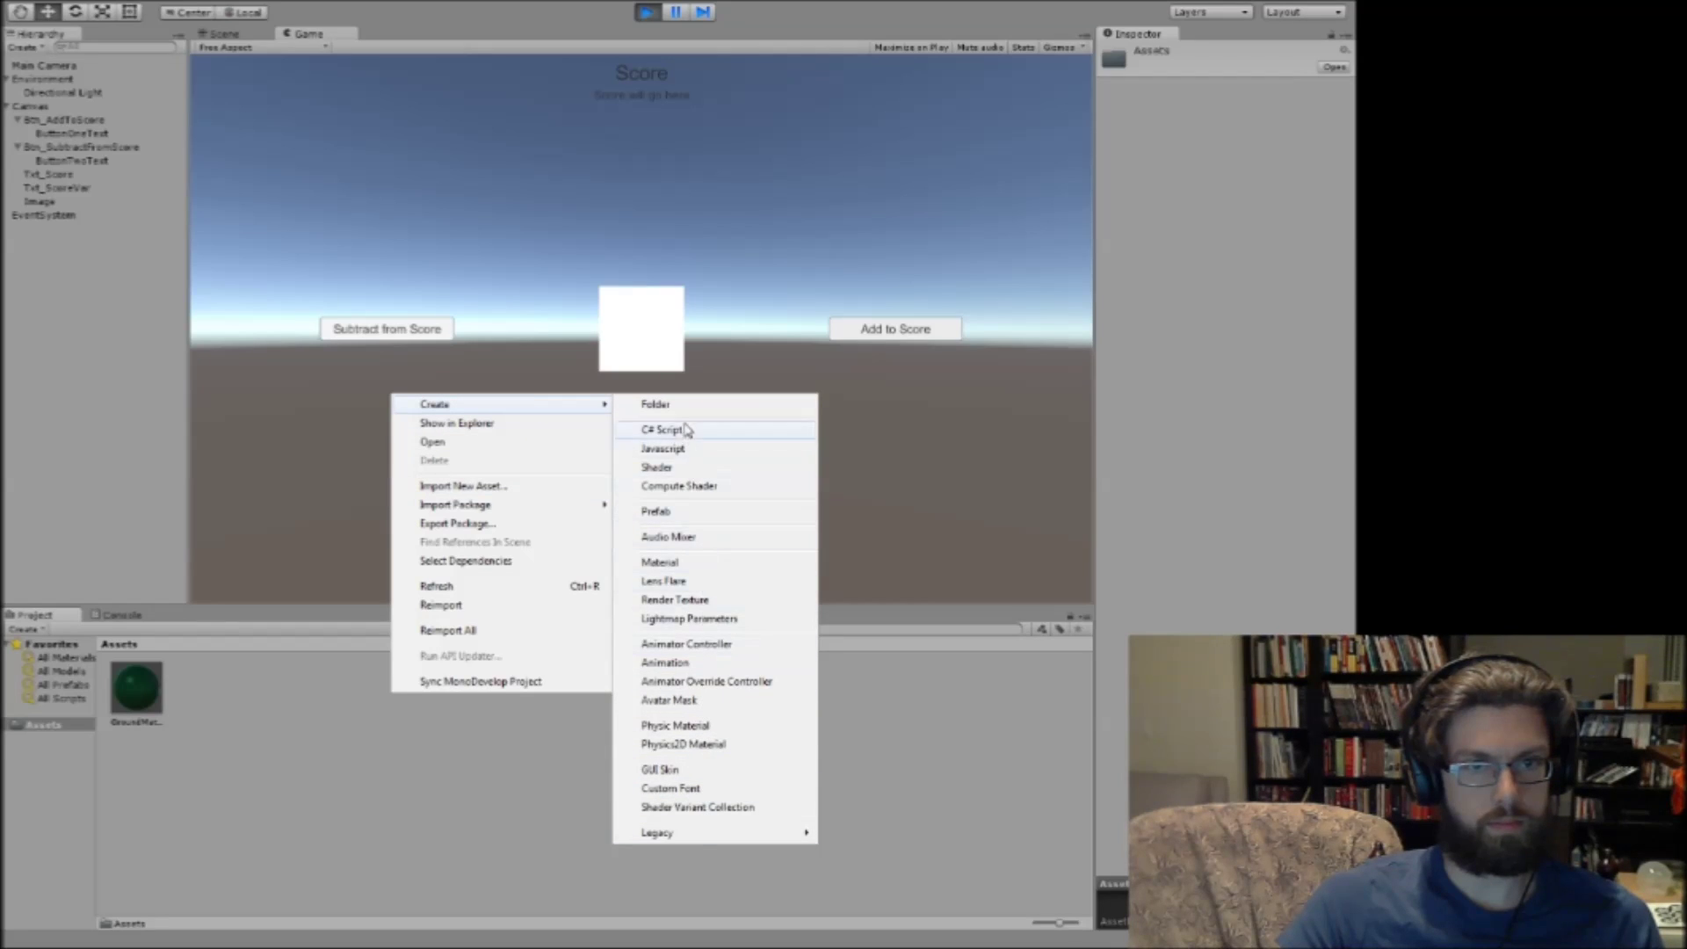
{"action": "left_click", "coordinate": [44, 119]}
{"action": "left_click", "coordinate": [51, 107]}
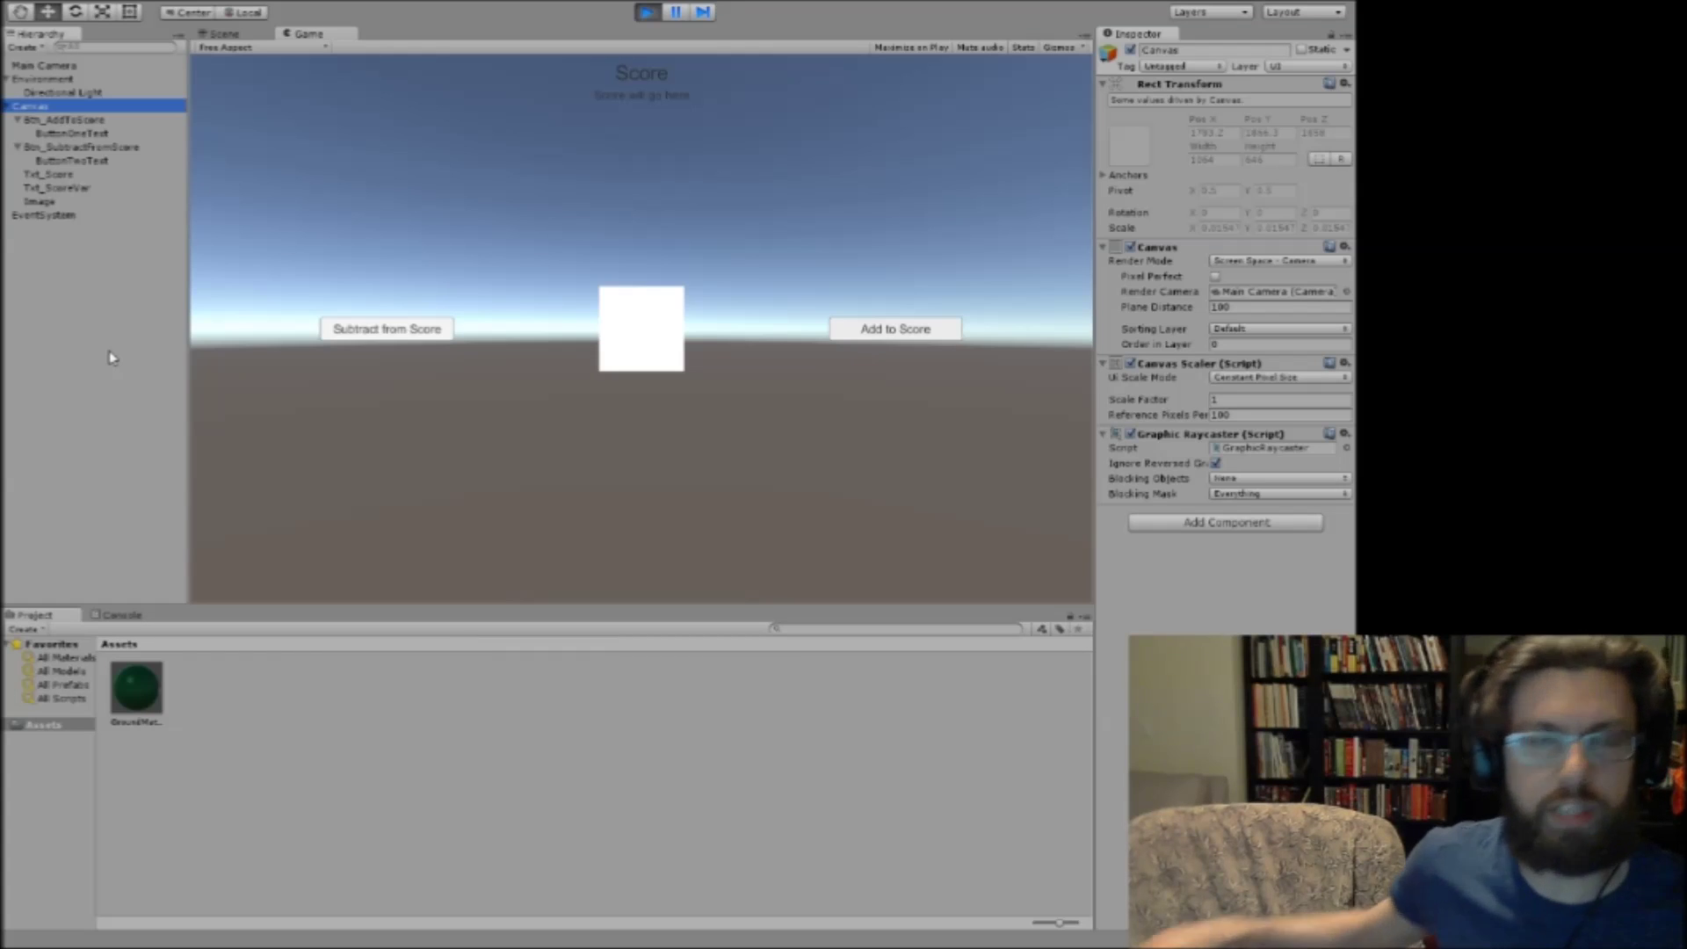
{"action": "right_click", "coordinate": [49, 305]}
{"action": "mouse_move", "coordinate": [107, 484]}
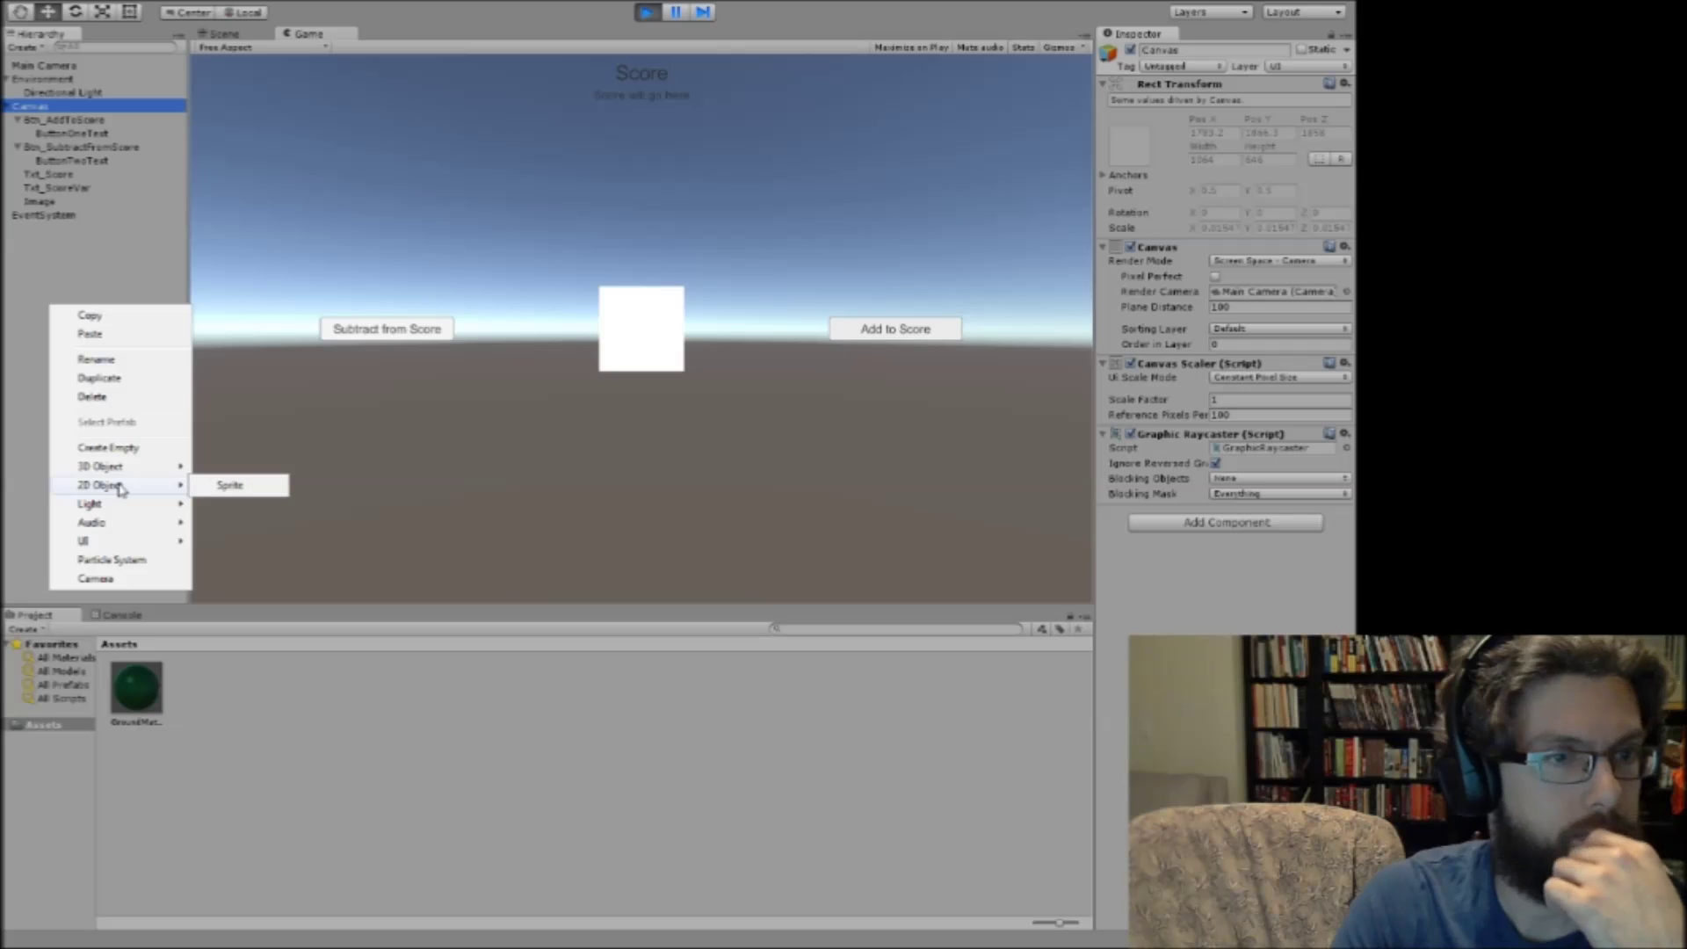
{"action": "left_click", "coordinate": [225, 485]}
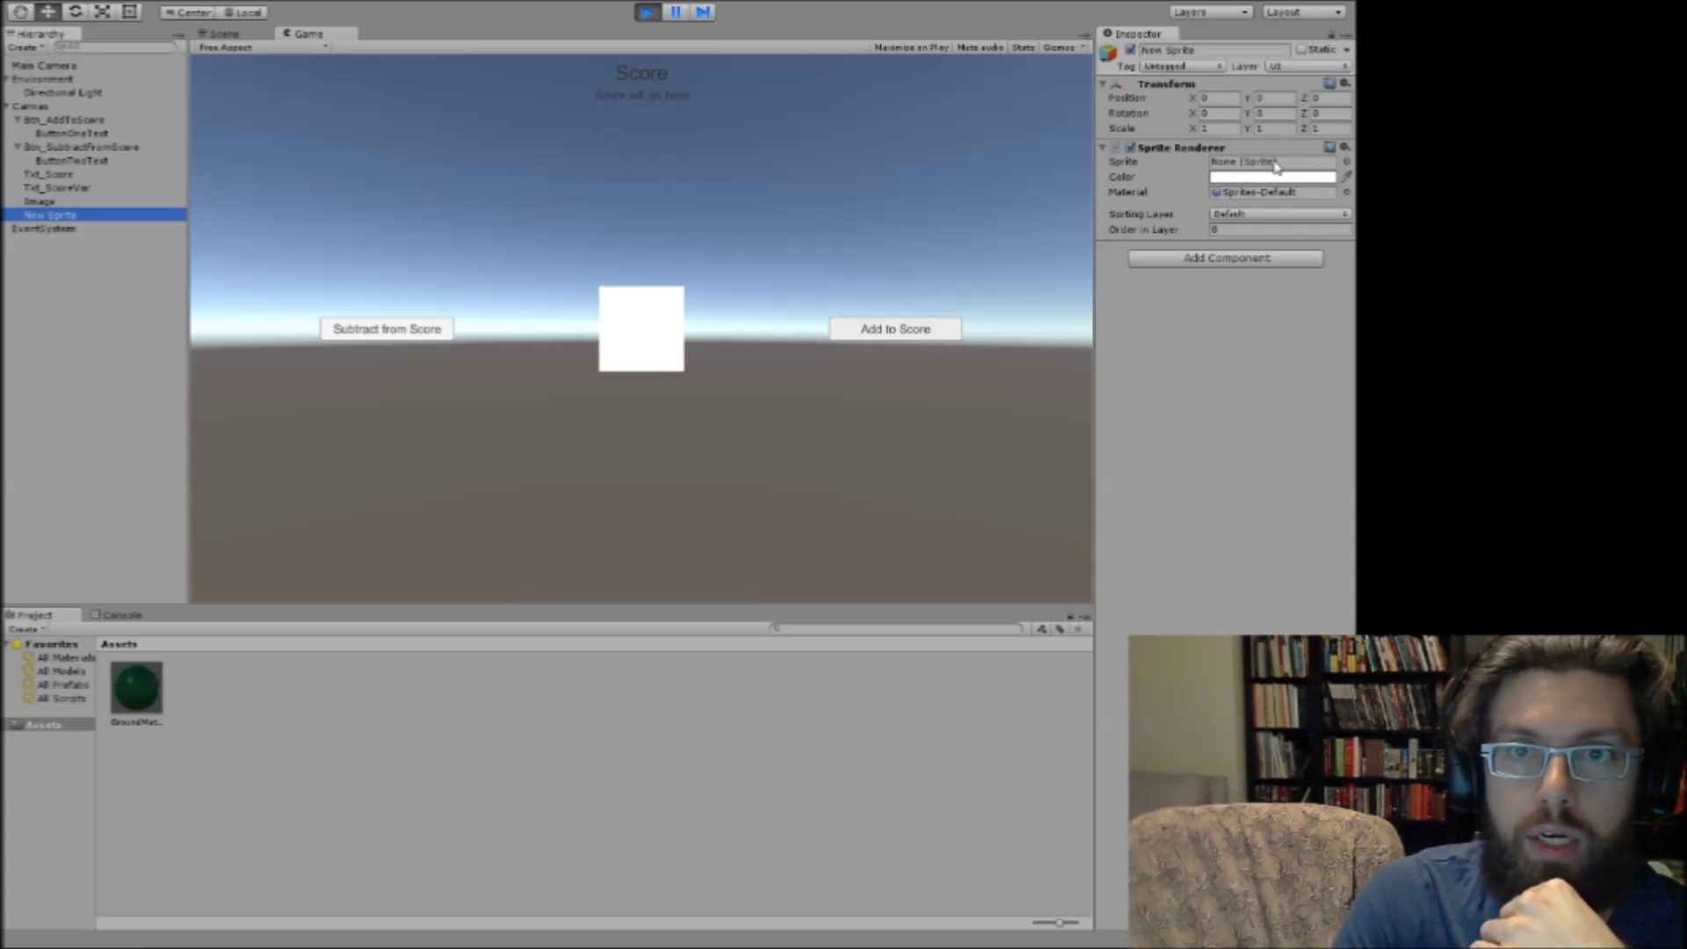
Browse the sprites and materials available for New Sprite's Sprite Renderer without choosing one.
{"action": "left_click", "coordinate": [1346, 162]}
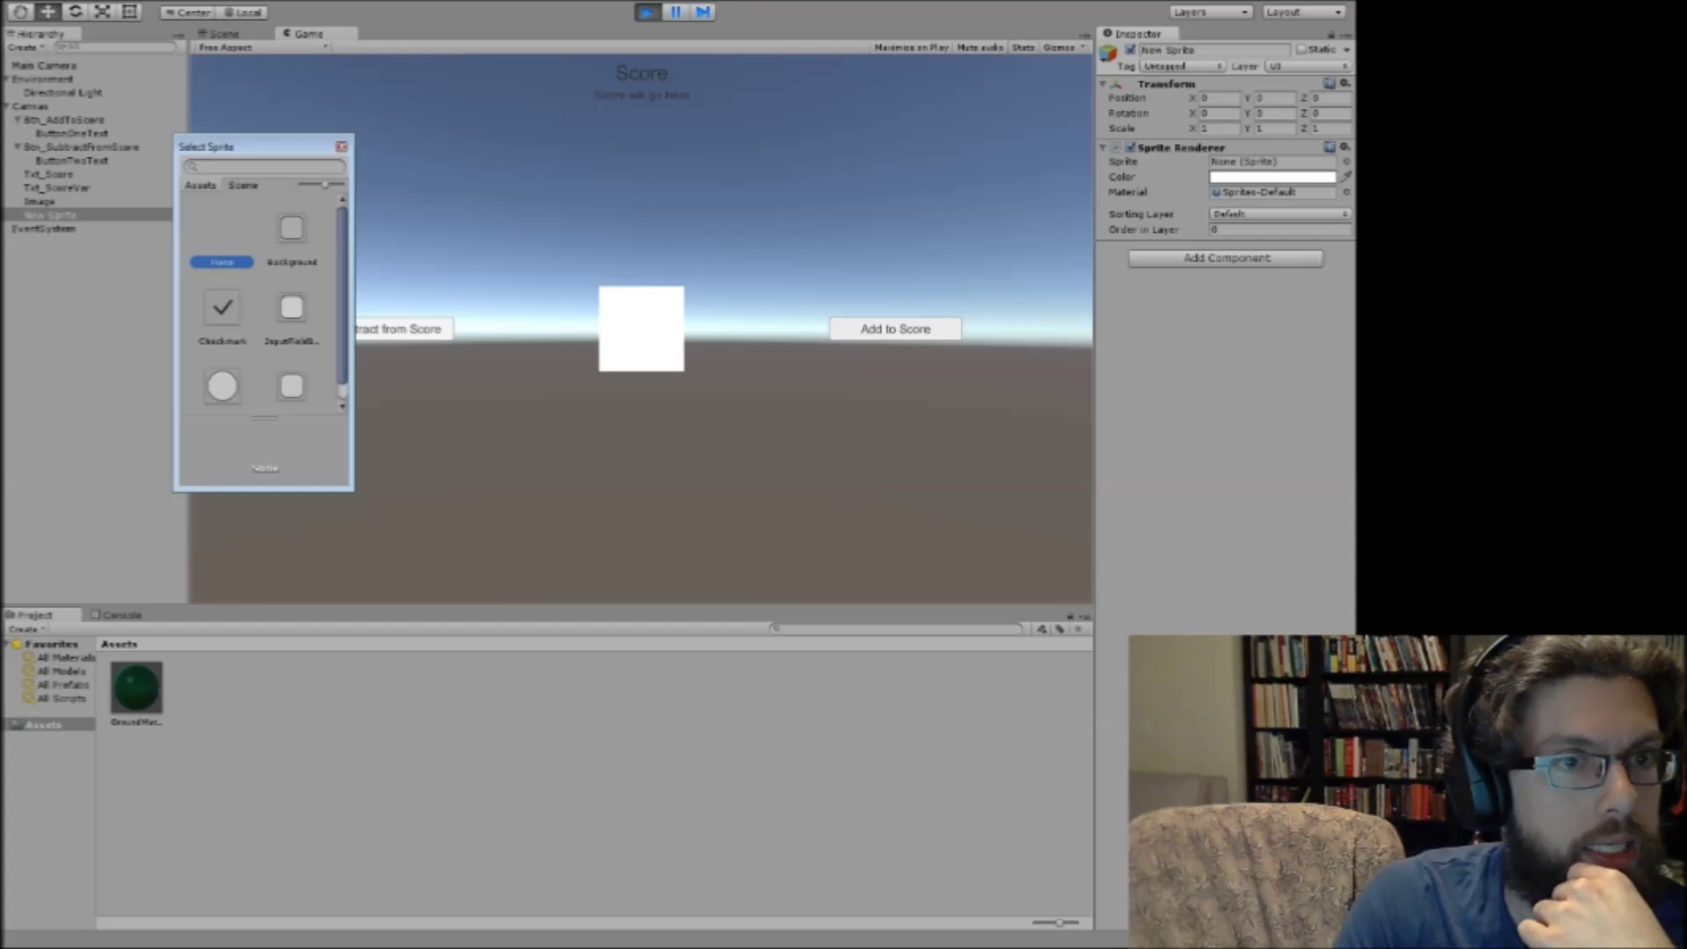
{"action": "scroll", "coordinate": [264, 308], "scroll_direction": "down", "scroll_amount": 1}
{"action": "scroll", "coordinate": [263, 307], "scroll_direction": "up", "scroll_amount": 1}
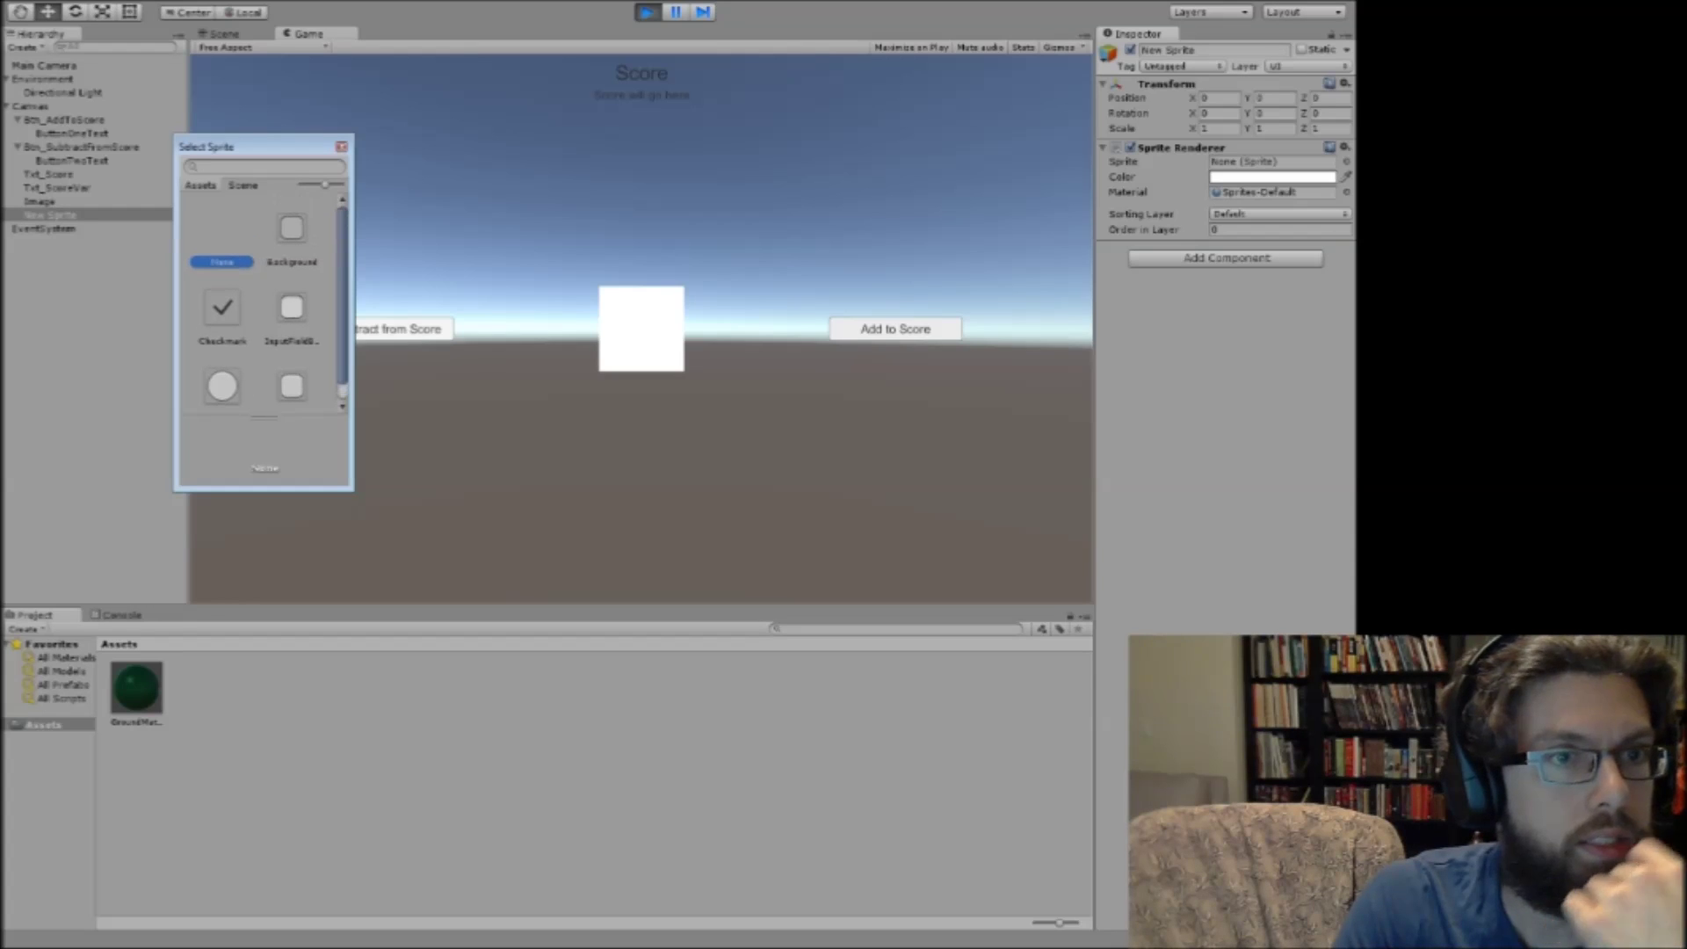
{"action": "left_click", "coordinate": [243, 185]}
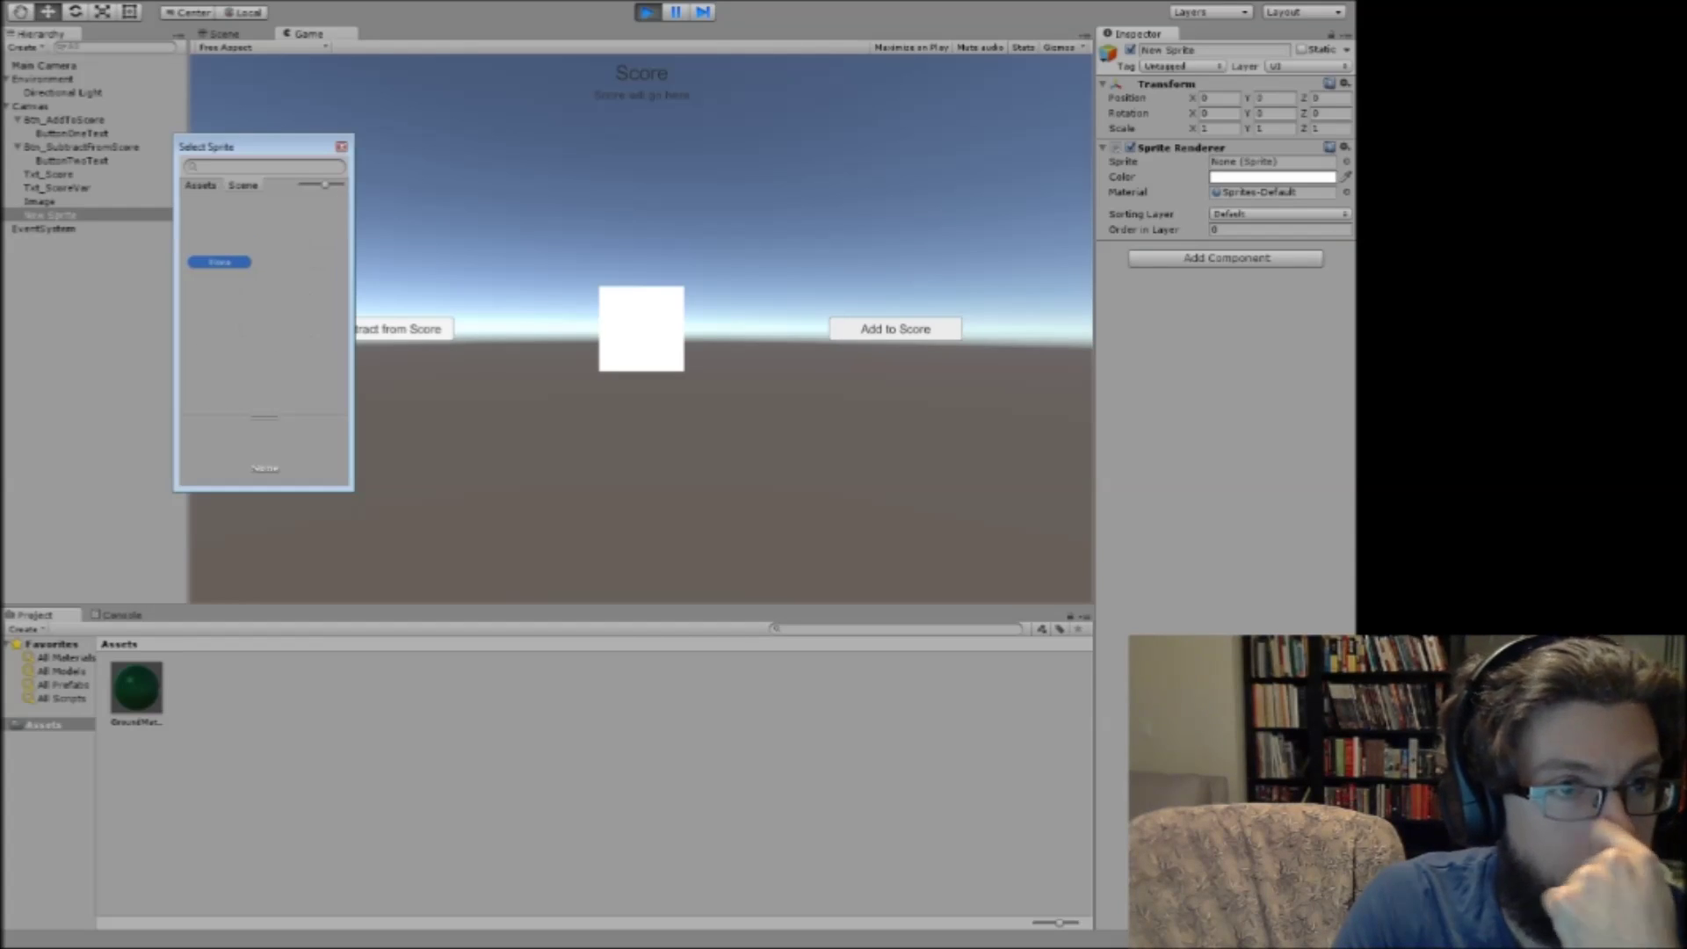
{"action": "left_click", "coordinate": [200, 186]}
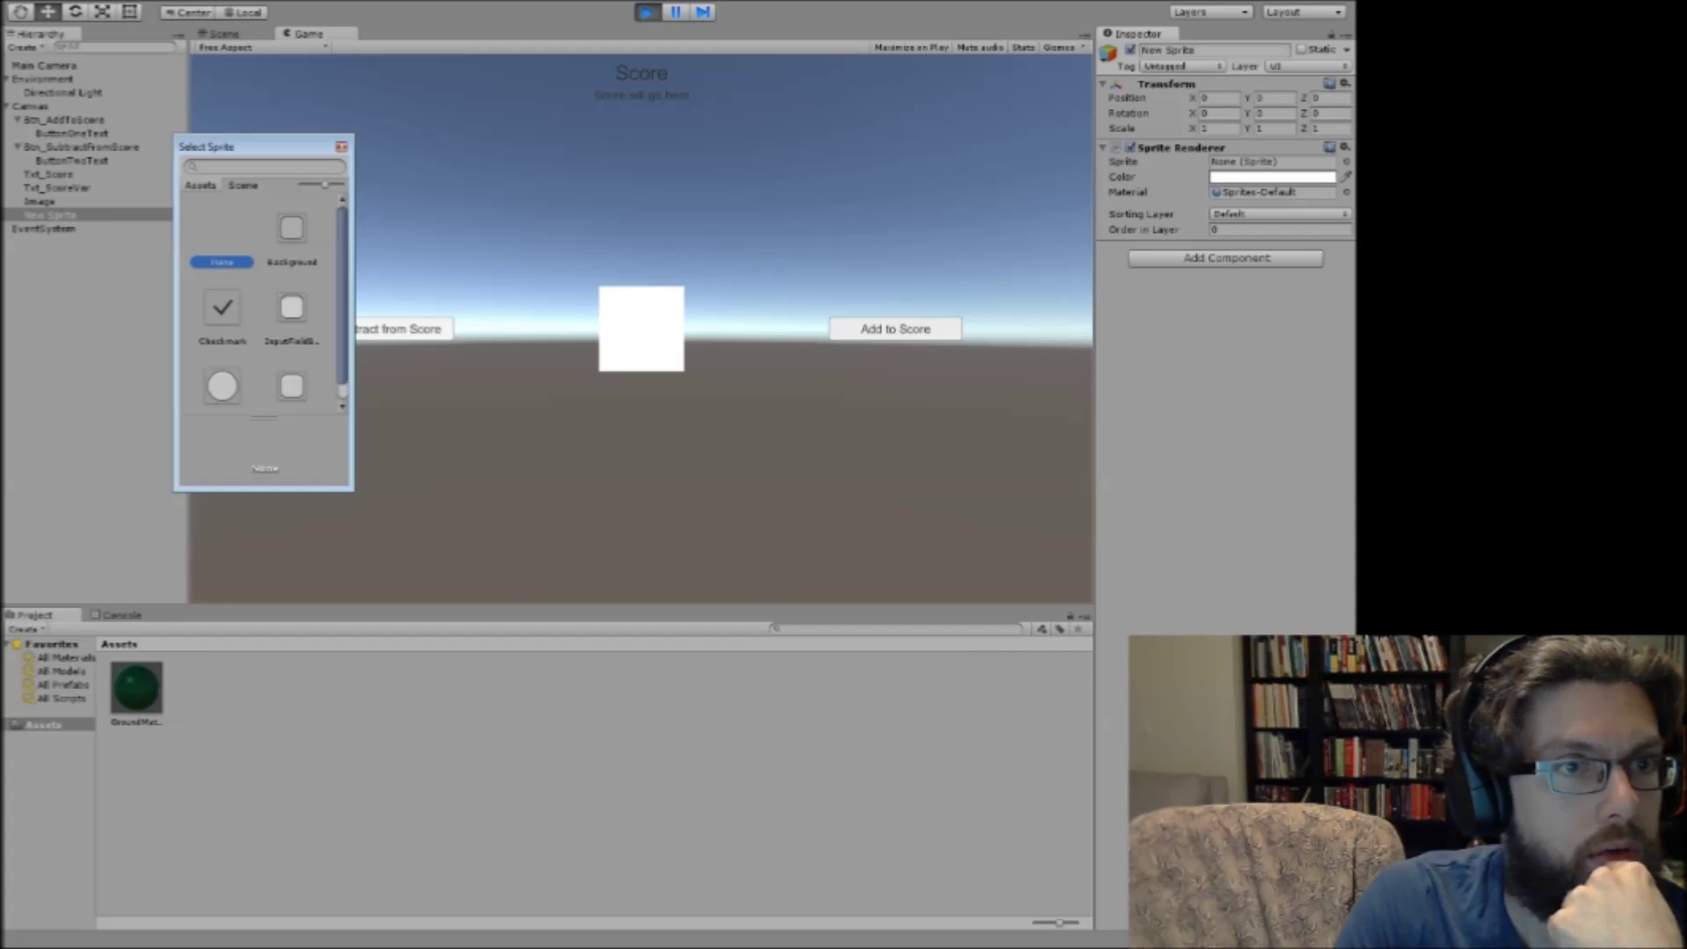
{"action": "left_click", "coordinate": [341, 148]}
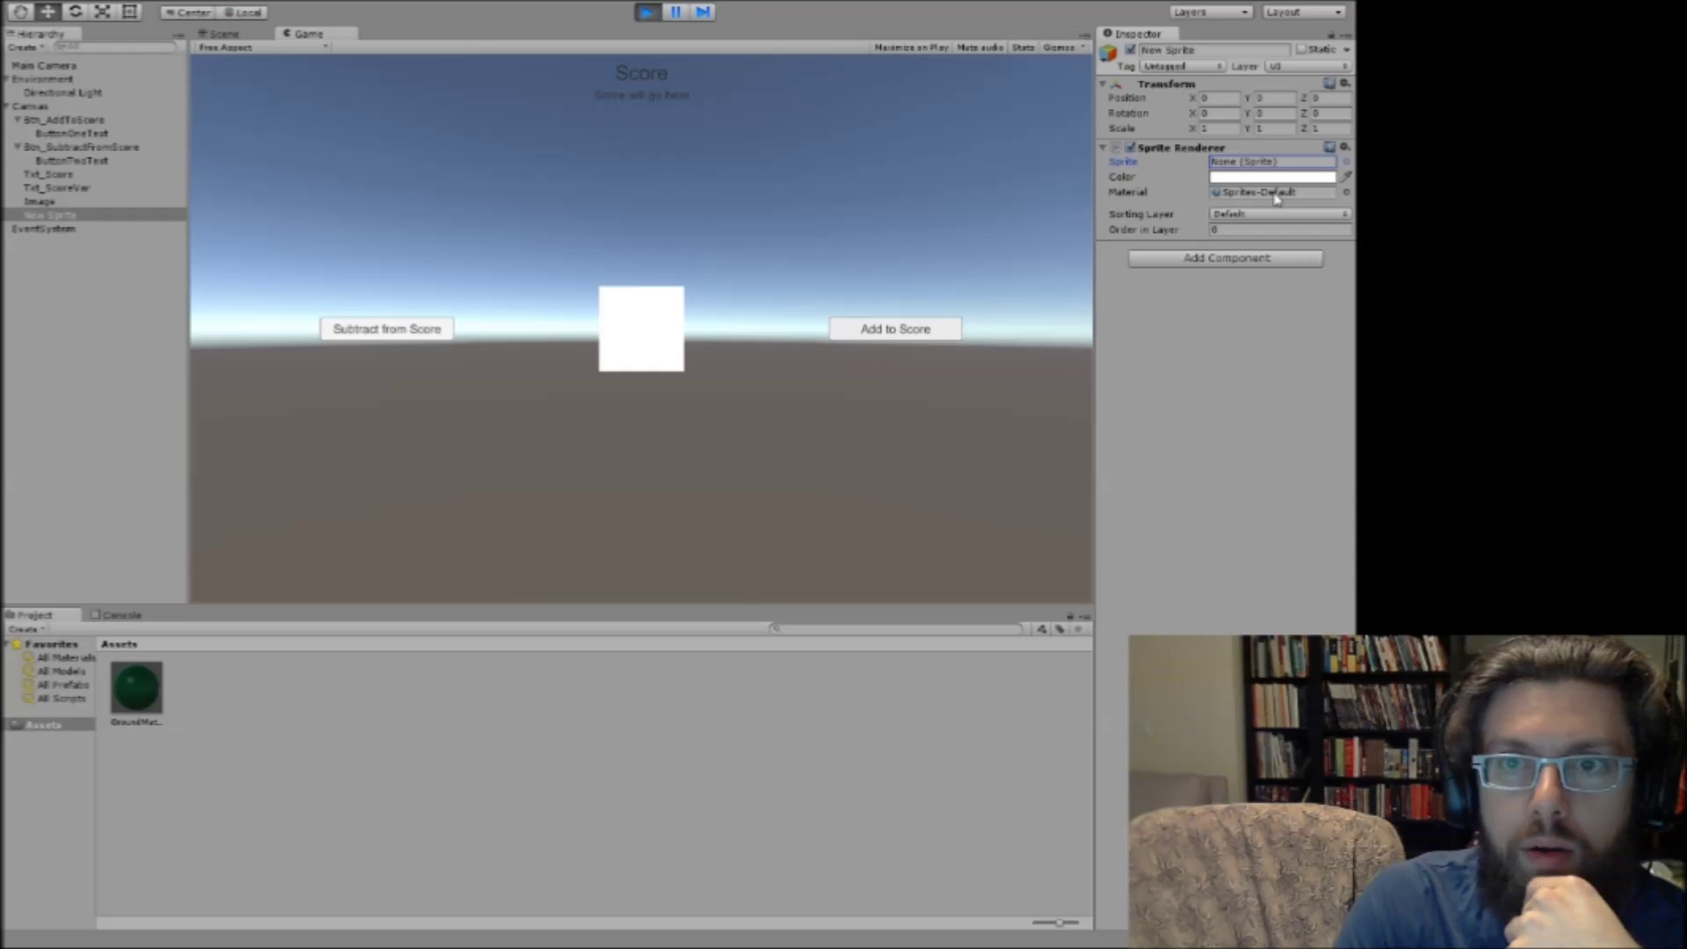
{"action": "left_click", "coordinate": [1345, 192]}
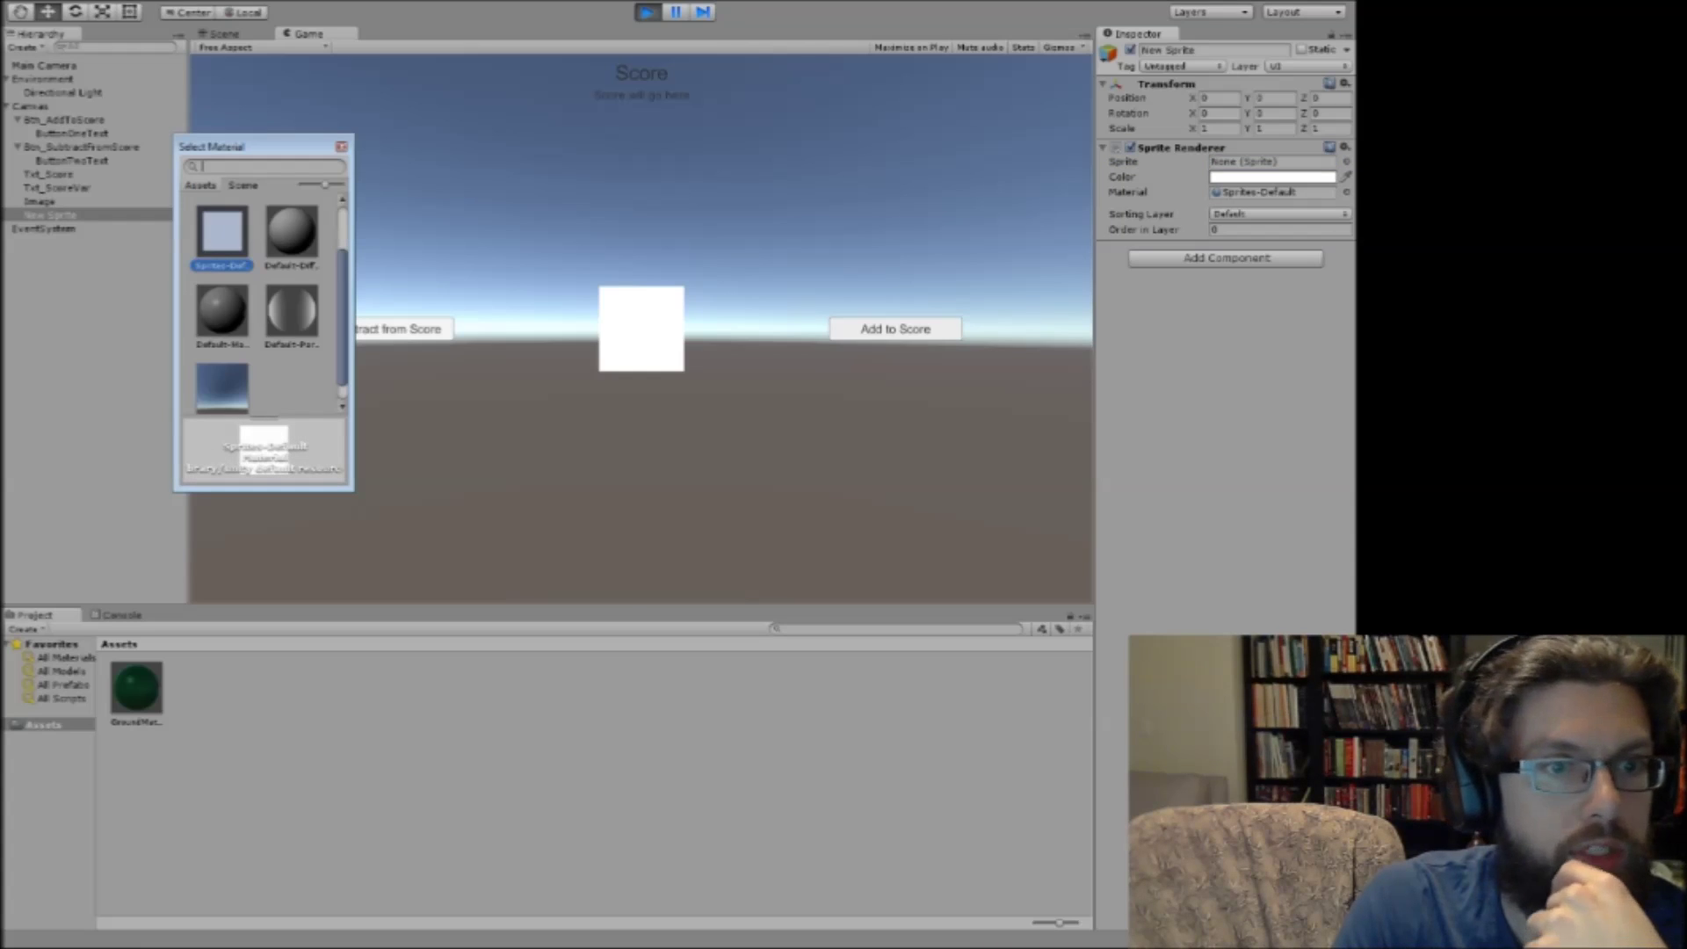
{"action": "left_click", "coordinate": [341, 148]}
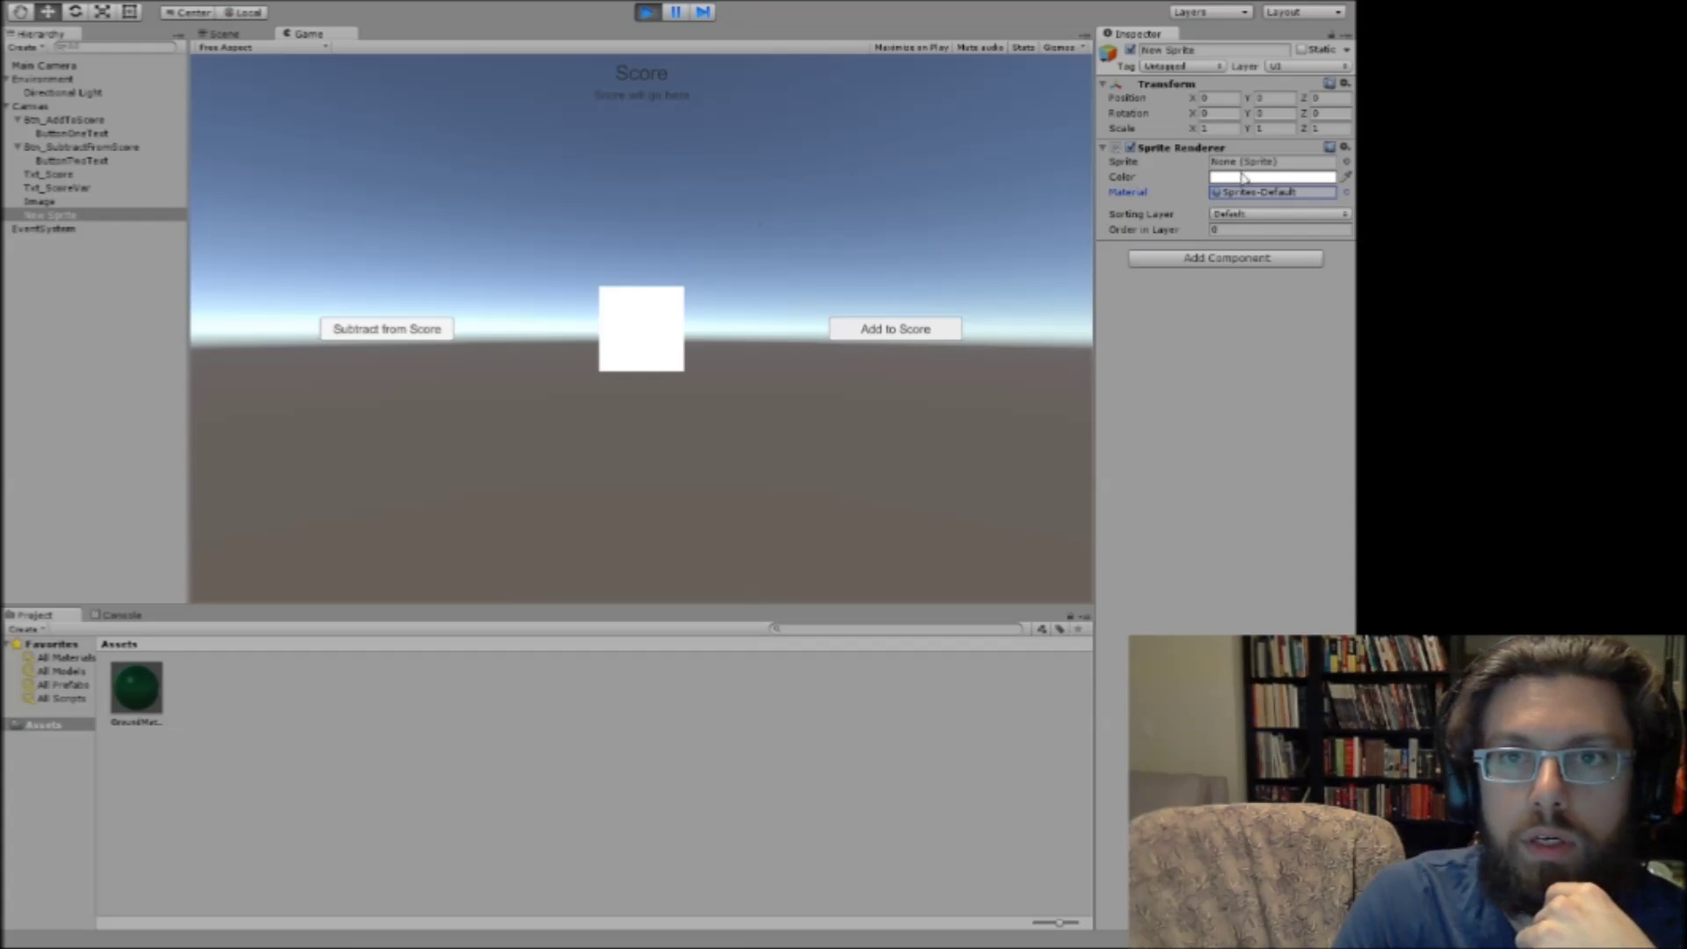
{"action": "left_click", "coordinate": [1279, 165]}
{"action": "left_click", "coordinate": [55, 217]}
{"action": "right_click", "coordinate": [61, 220]}
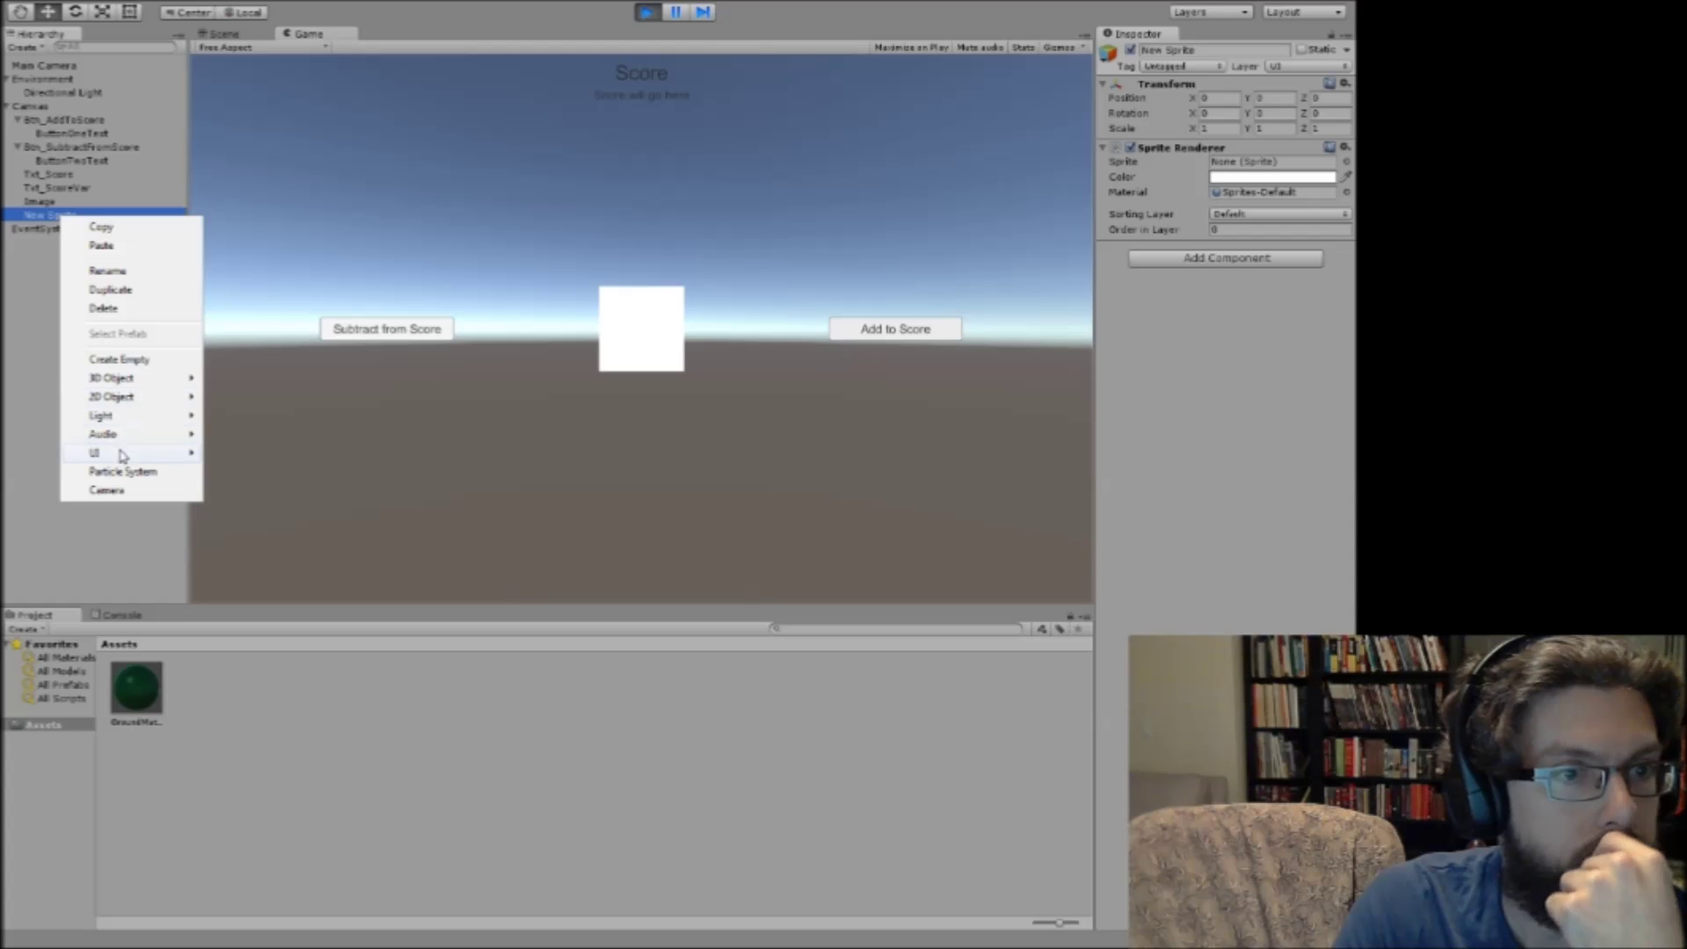
{"action": "mouse_move", "coordinate": [122, 455]}
{"action": "left_click", "coordinate": [29, 378]}
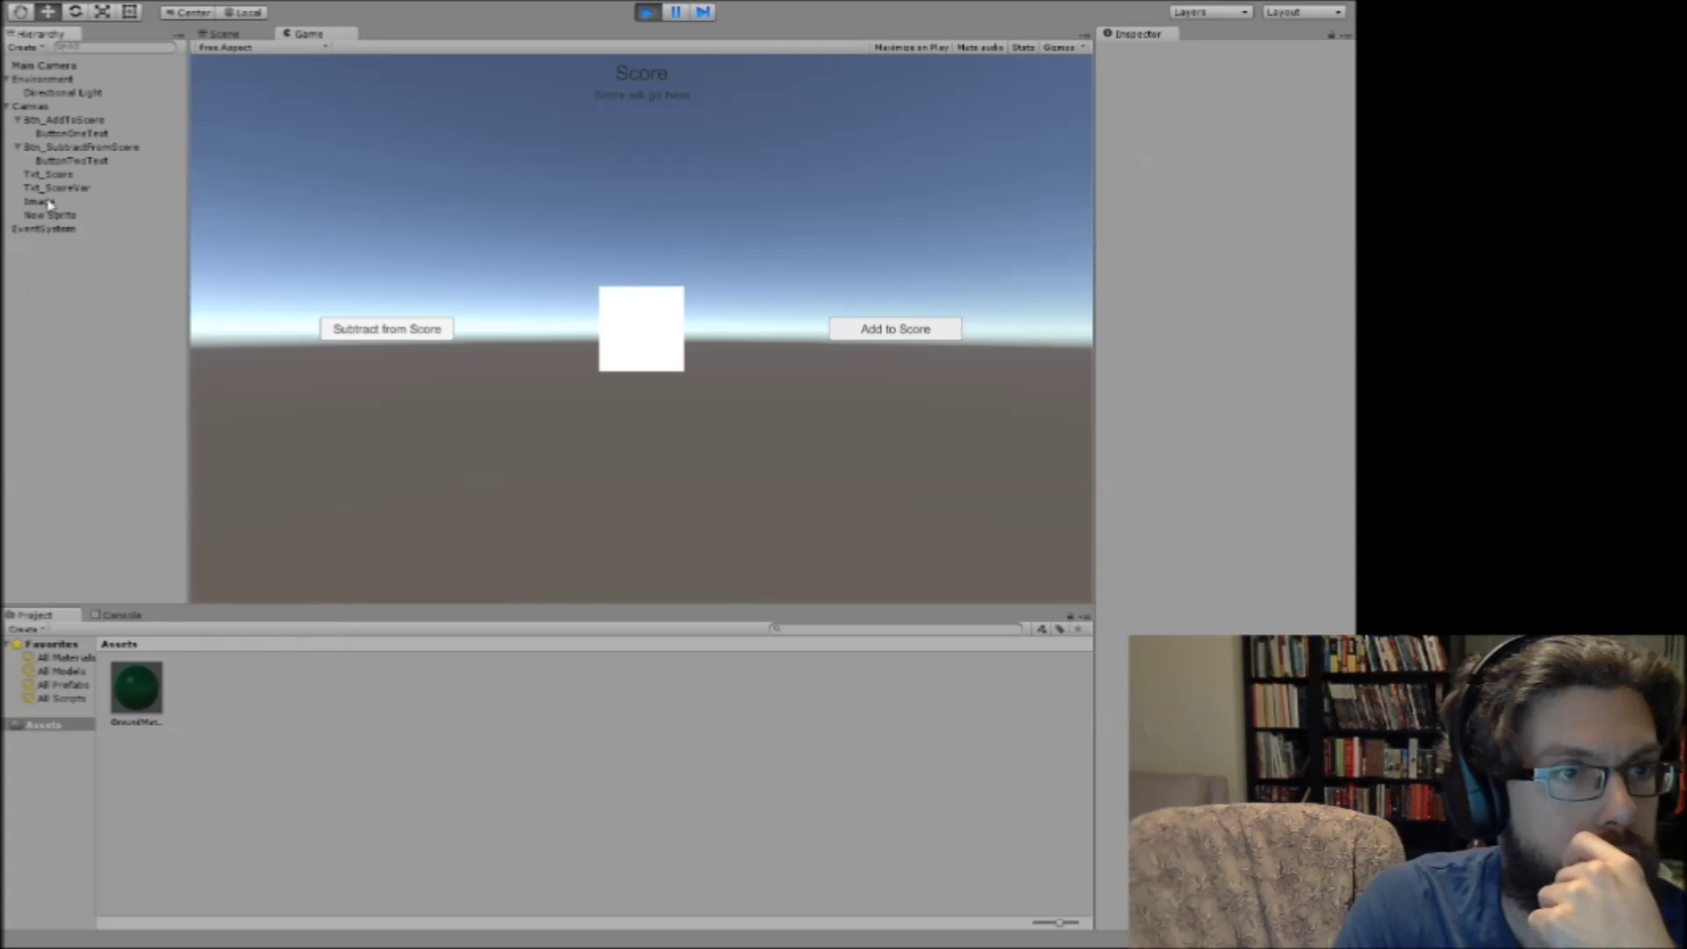
{"action": "mouse_move", "coordinate": [53, 218]}
{"action": "left_mouse_down"}
{"action": "mouse_move", "coordinate": [35, 84]}
{"action": "mouse_move", "coordinate": [41, 220]}
{"action": "left_mouse_up"}
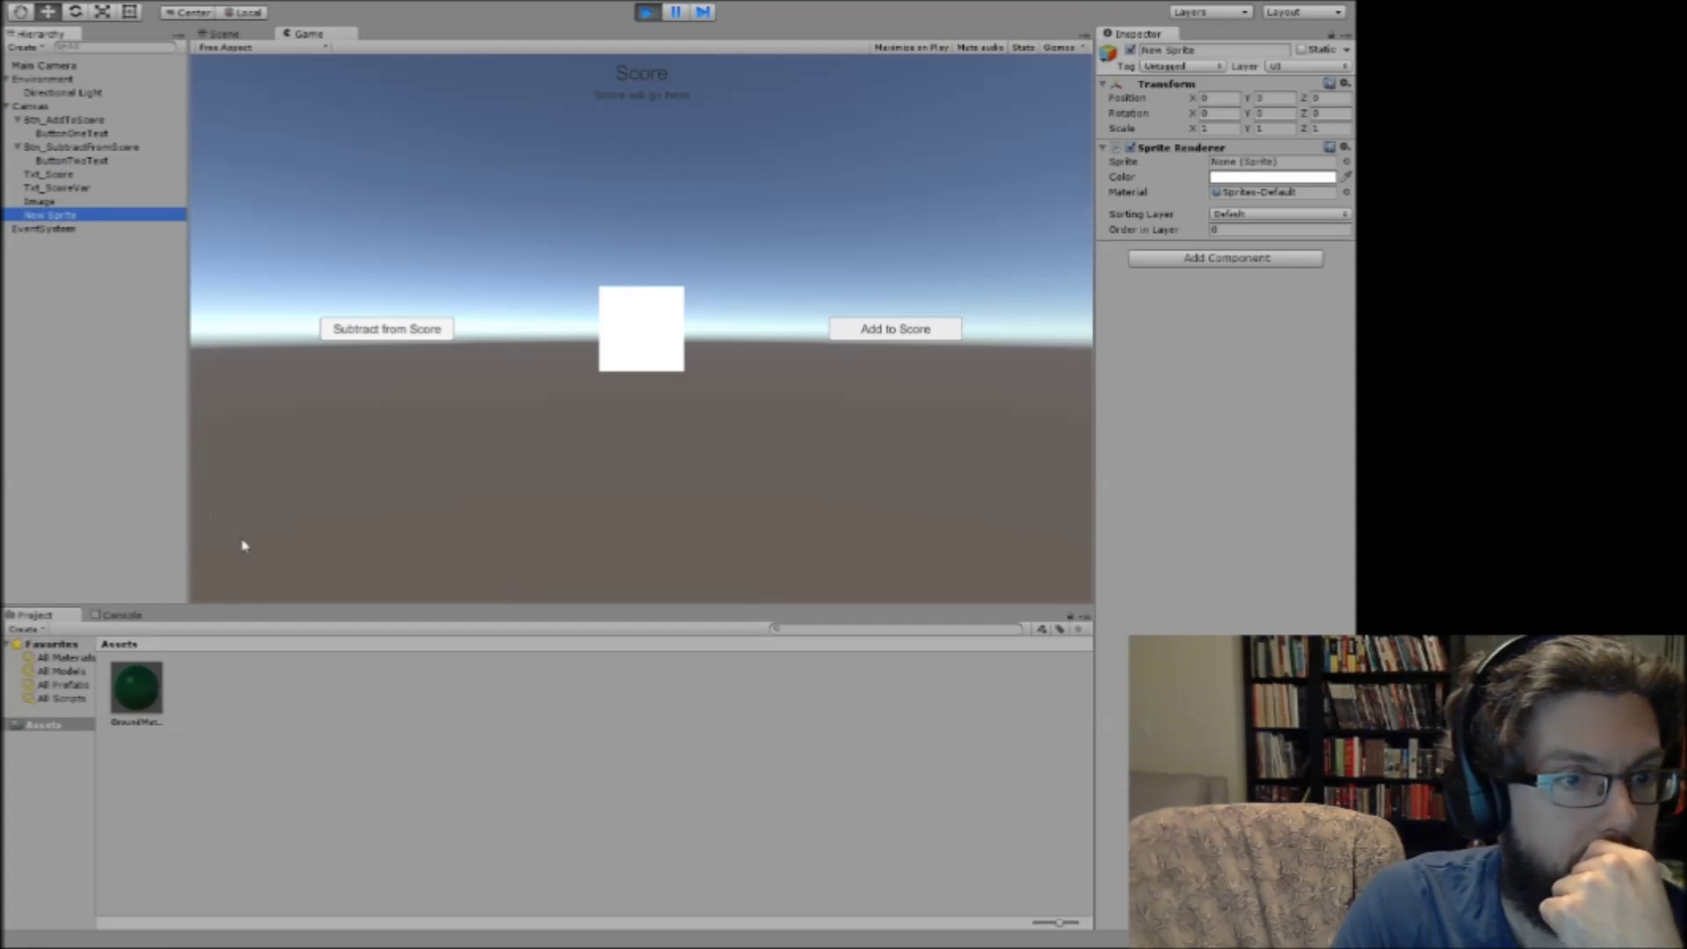
Import the KellanWildlightToken image into Assets from the West Marches Characters Images folder under Pen and Paper, _Dungeons and Dragons.
{"action": "right_click", "coordinate": [275, 715]}
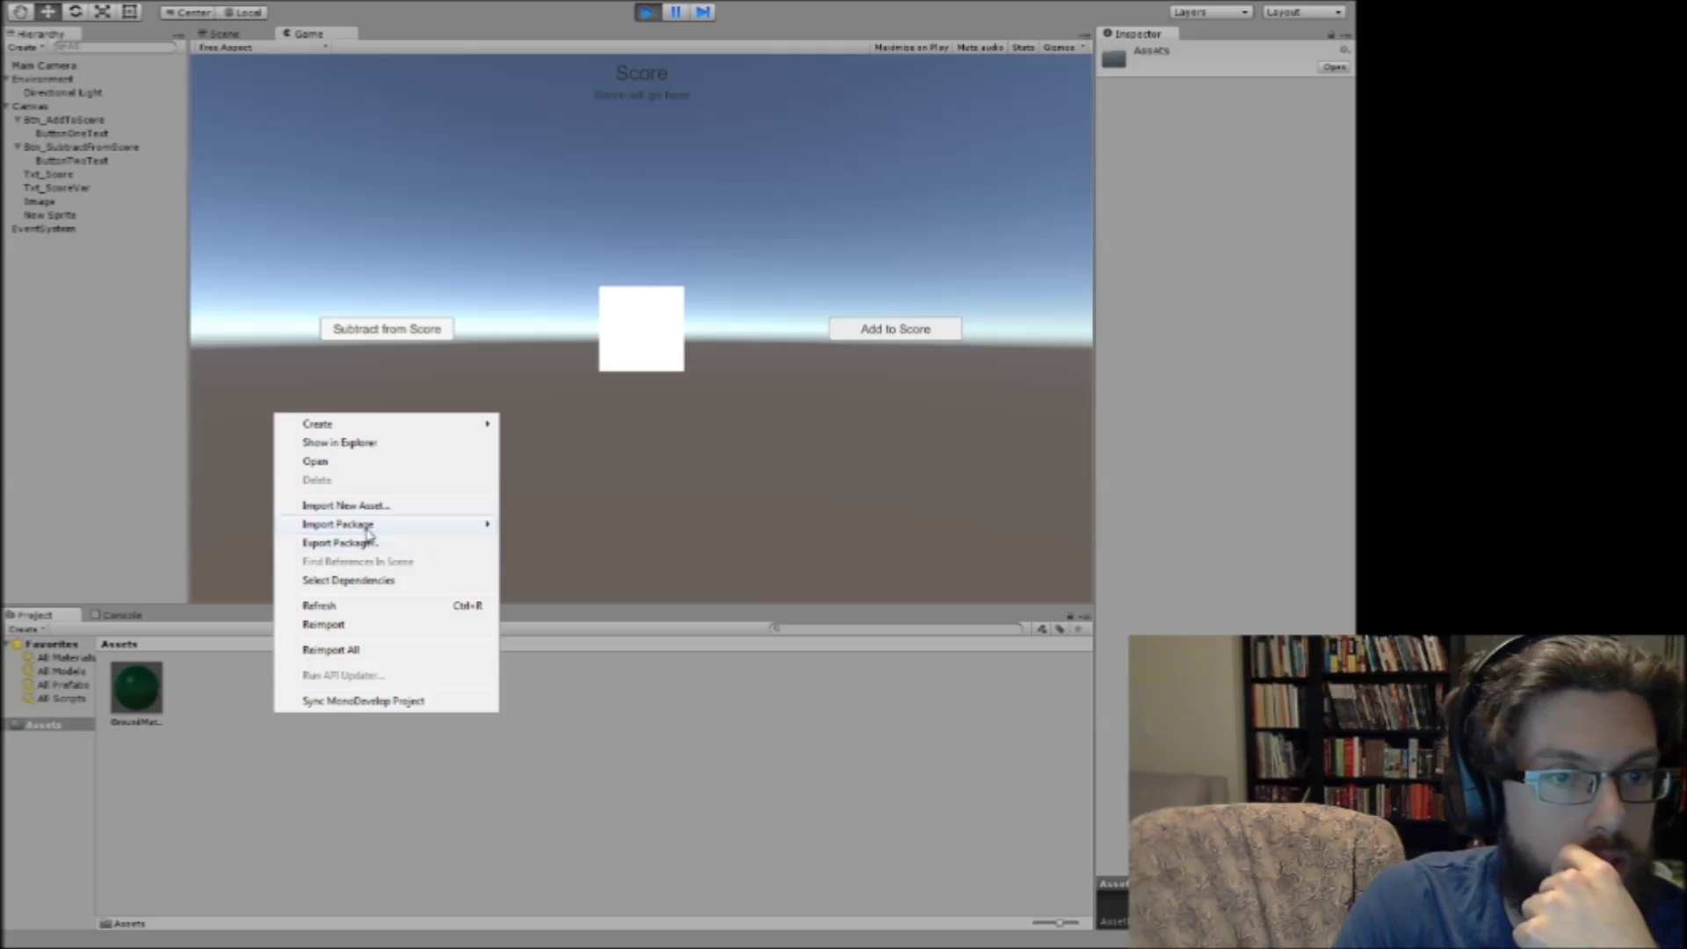
{"action": "mouse_move", "coordinate": [429, 428]}
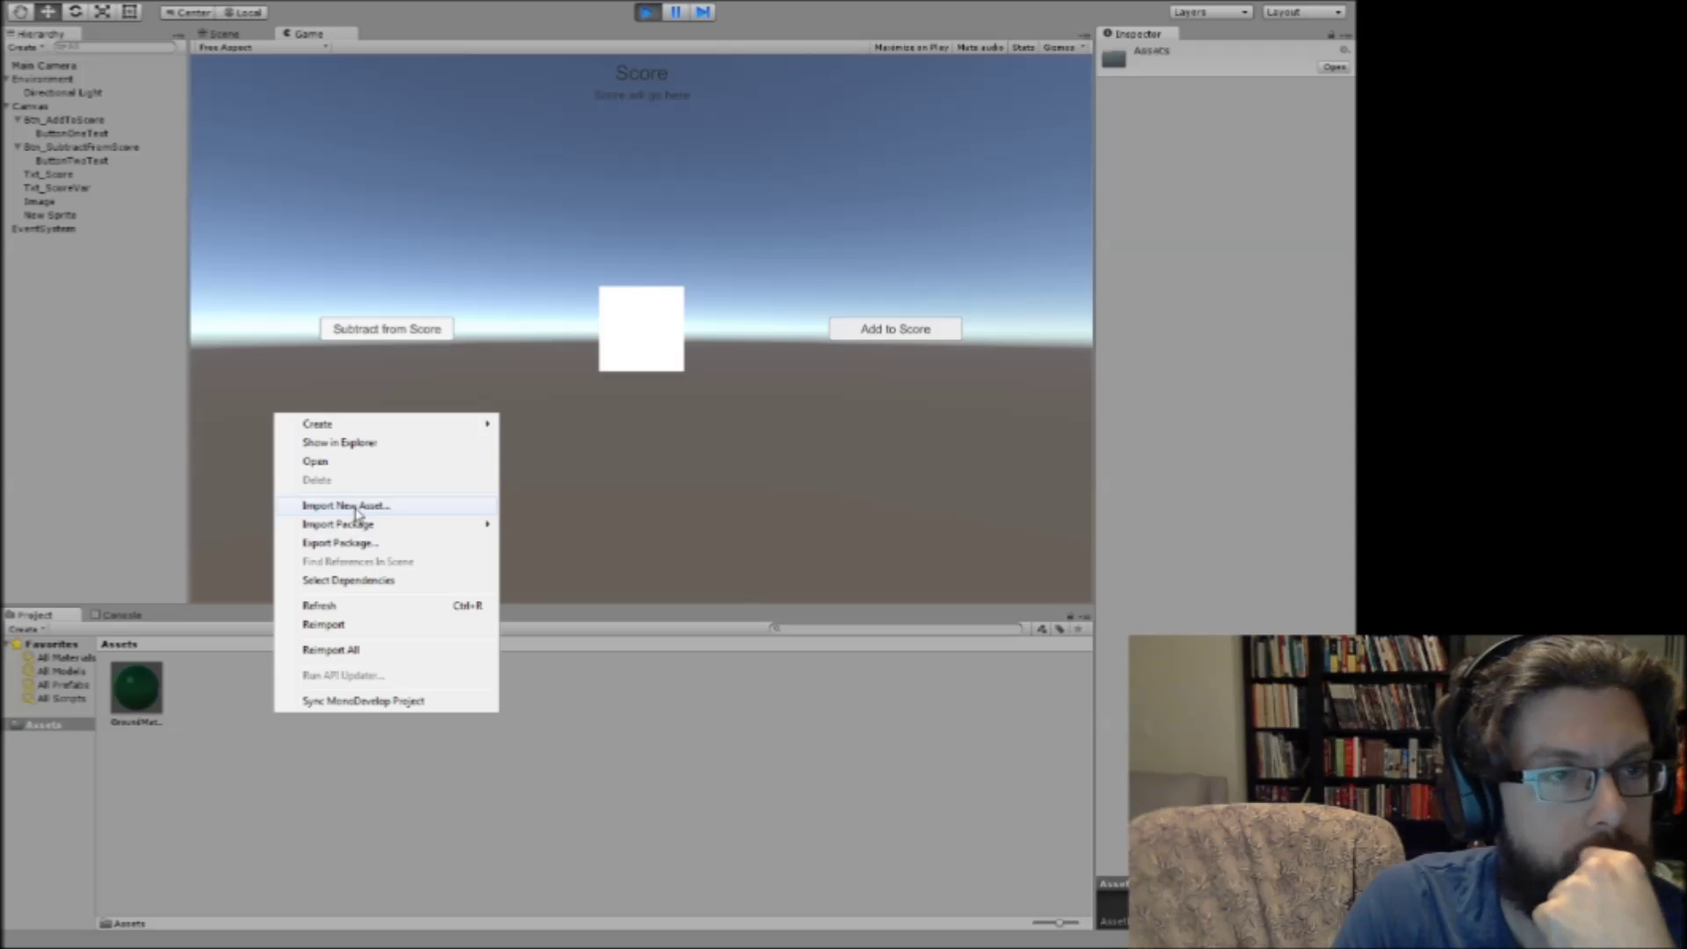
{"action": "left_click", "coordinate": [352, 506]}
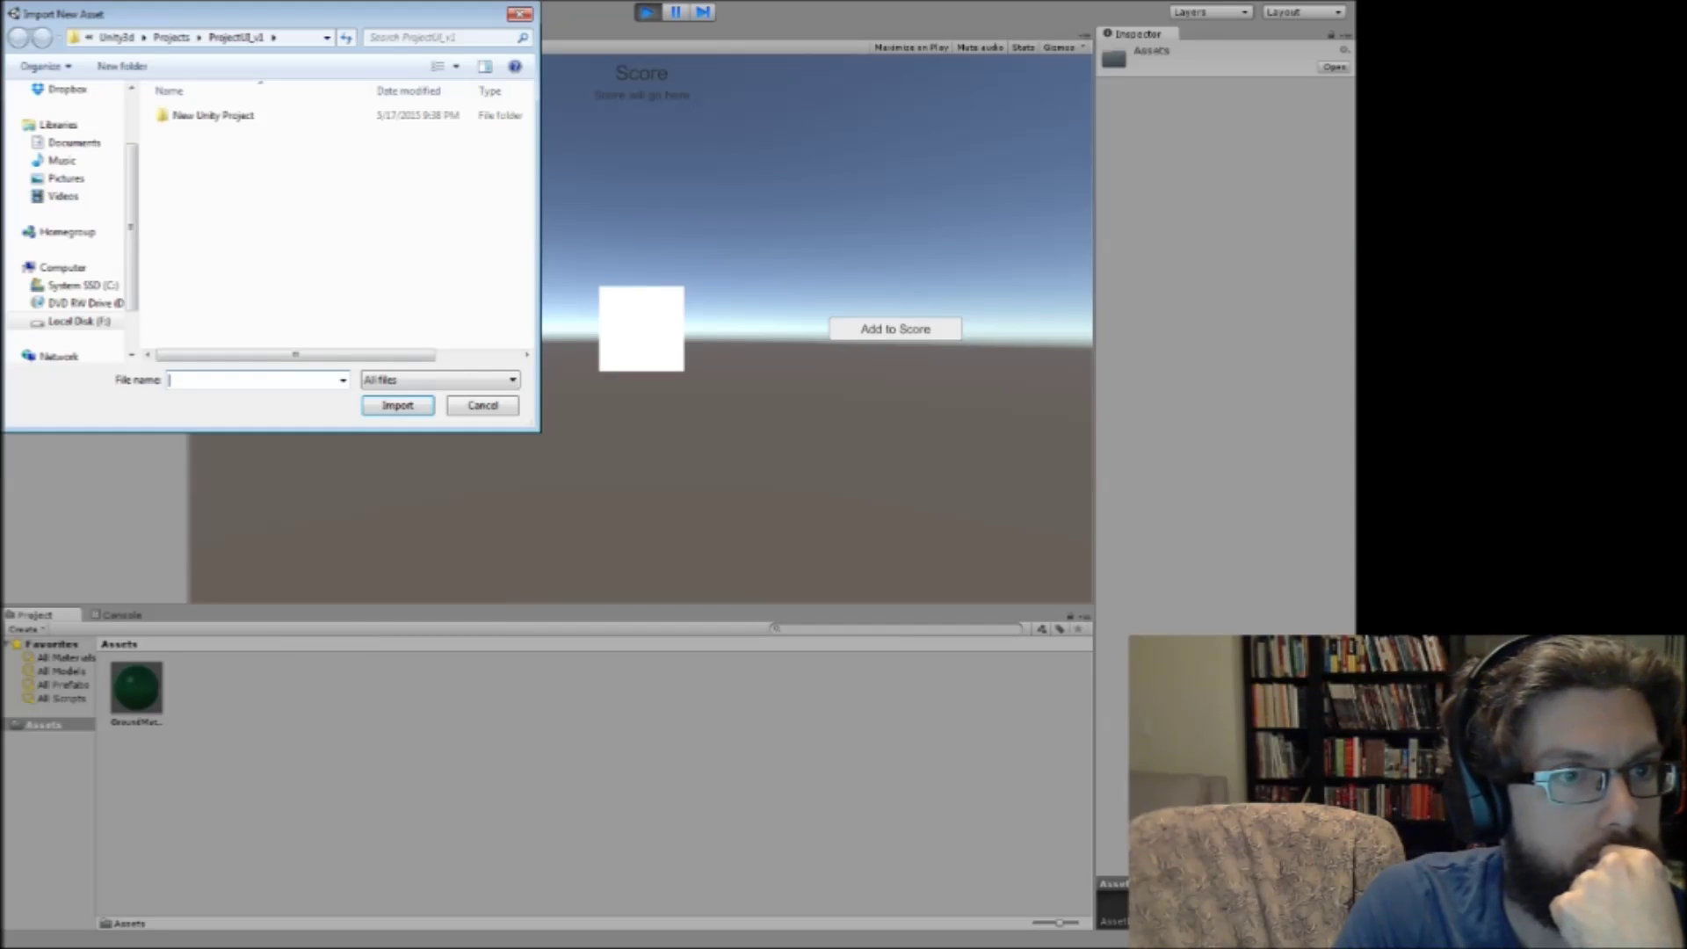
{"action": "left_click", "coordinate": [79, 320]}
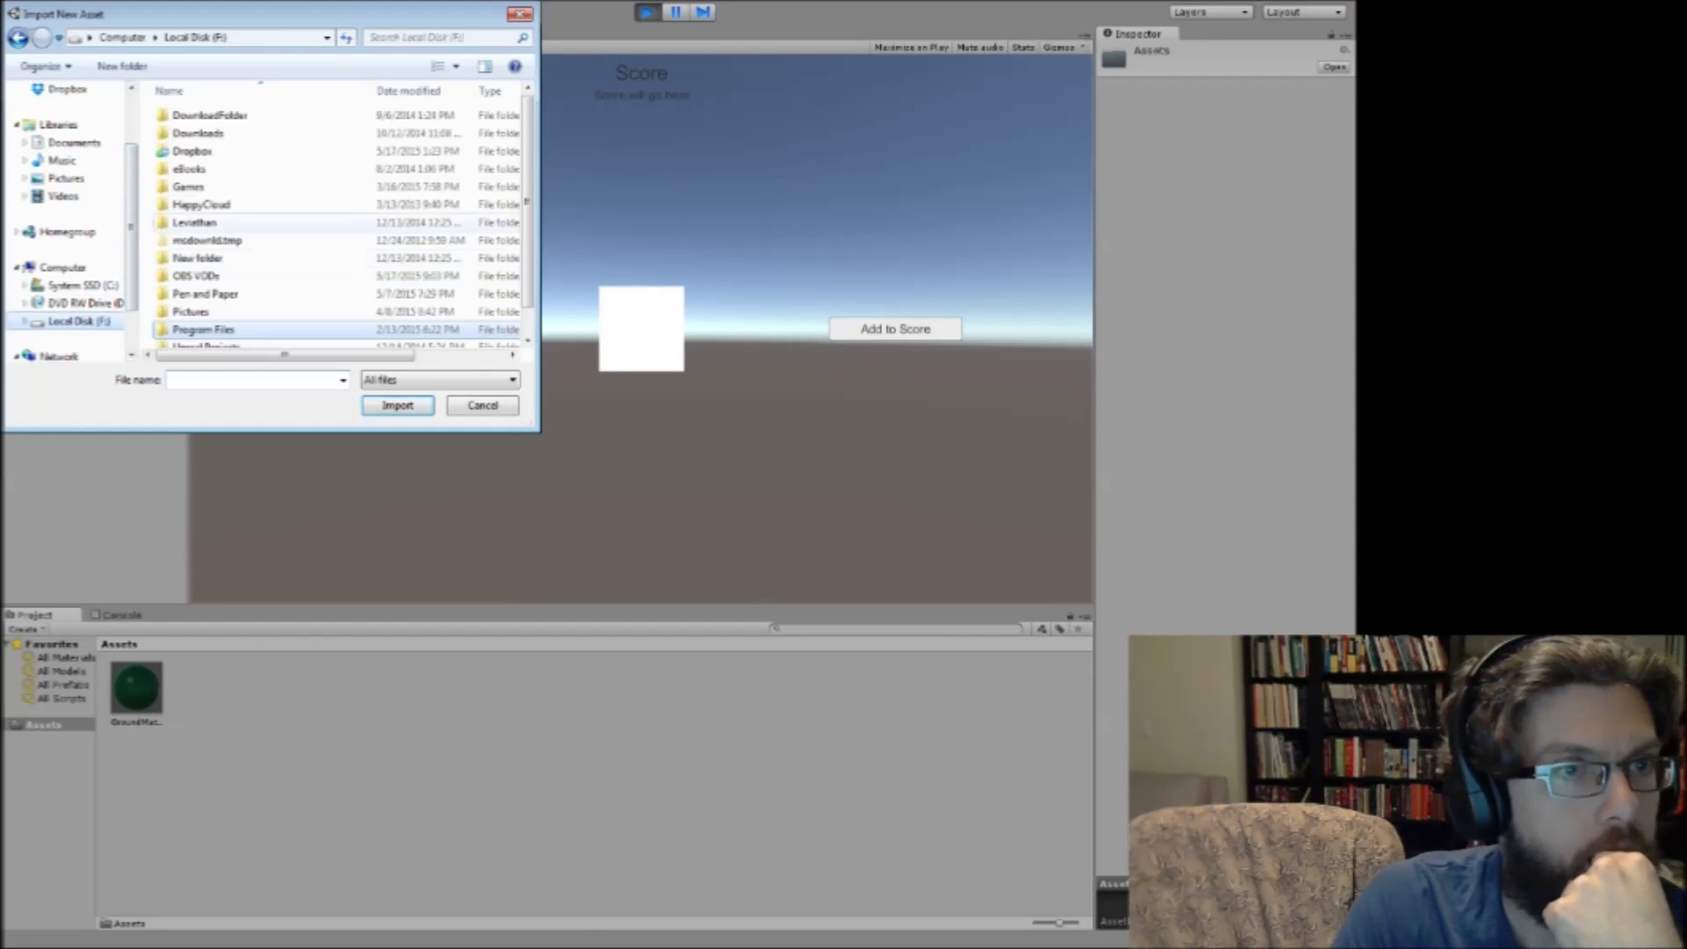
{"action": "double_click", "coordinate": [205, 294]}
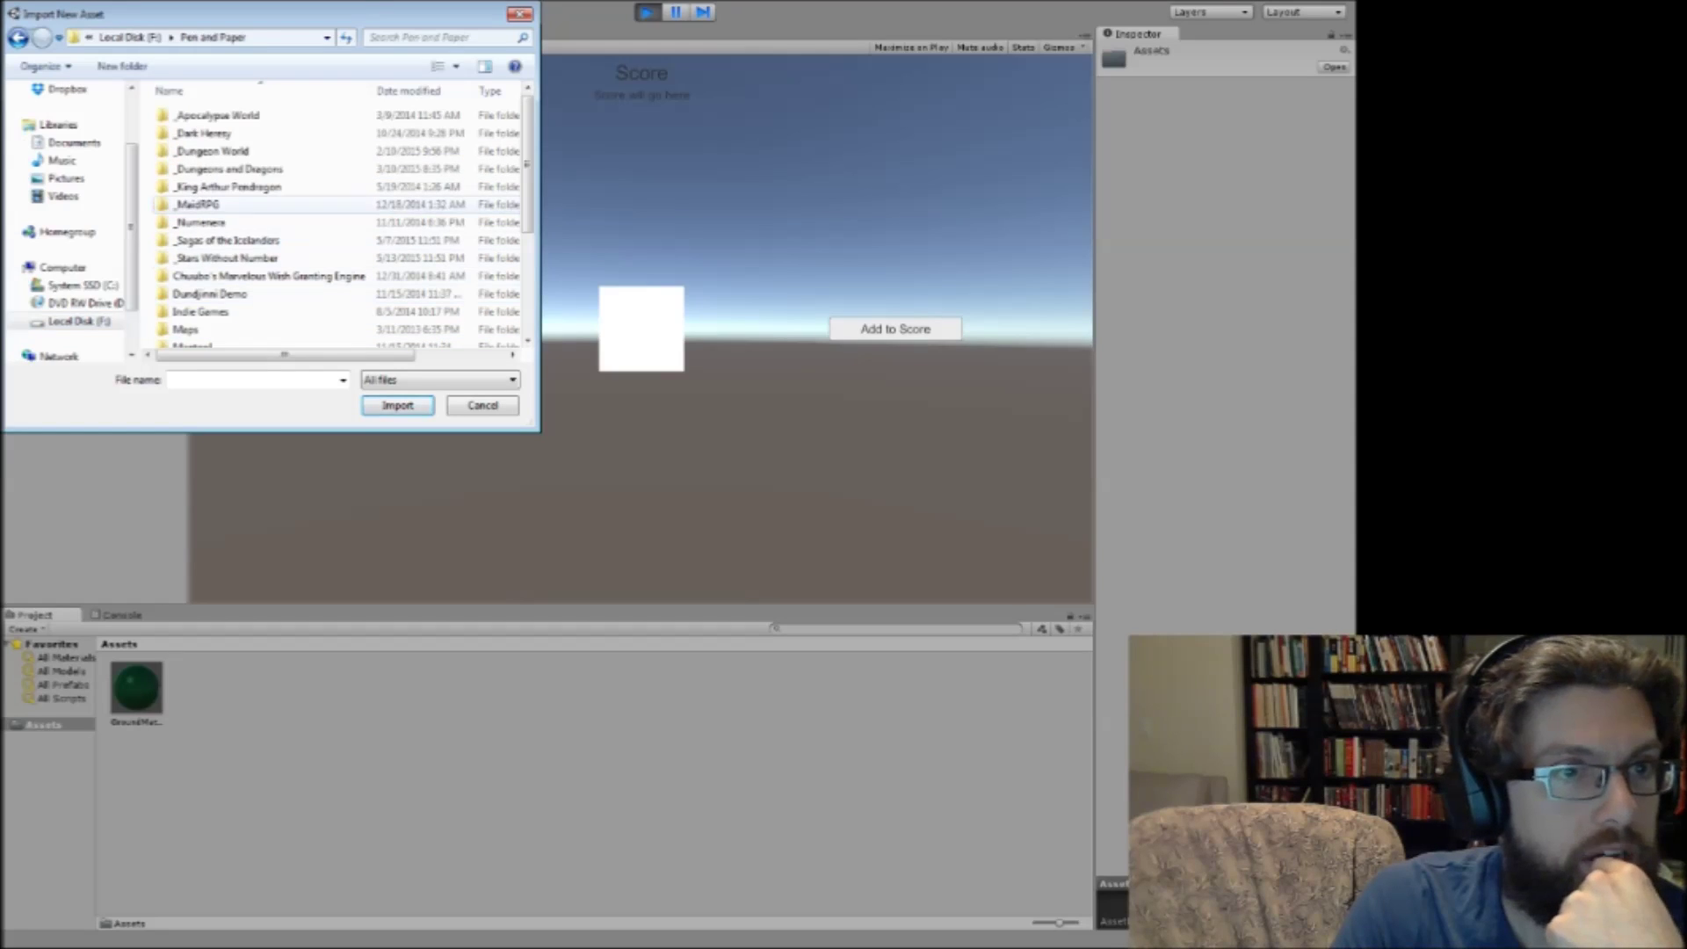
{"action": "double_click", "coordinate": [202, 169]}
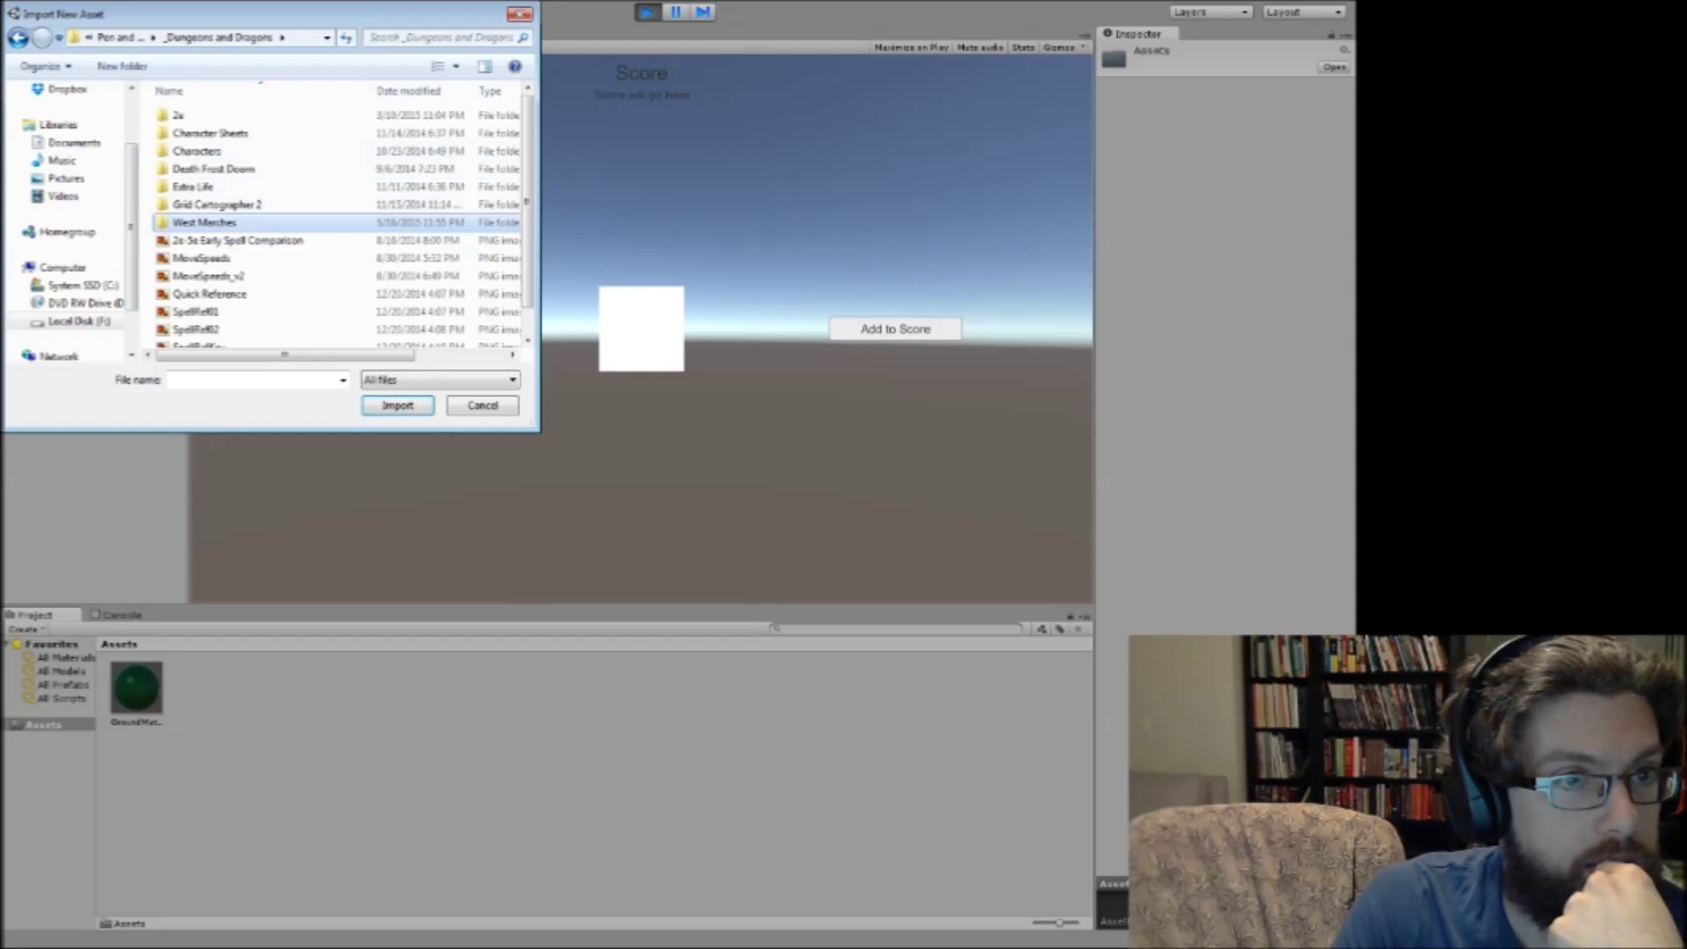
{"action": "double_click", "coordinate": [205, 222]}
{"action": "double_click", "coordinate": [196, 132]}
{"action": "double_click", "coordinate": [188, 115]}
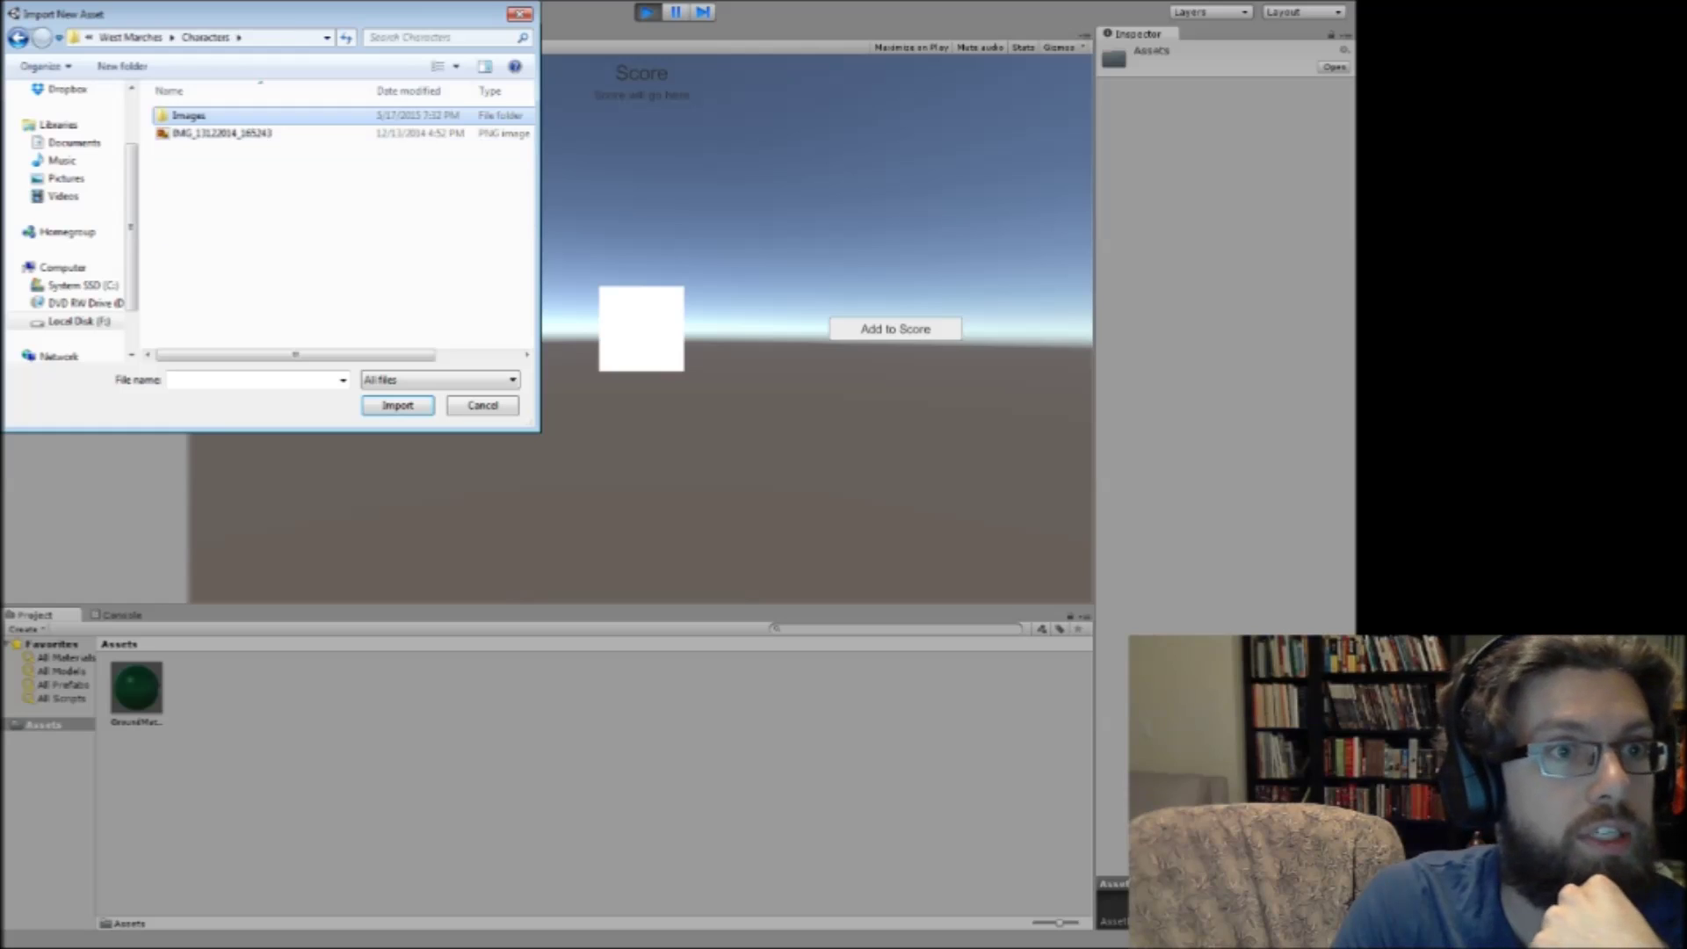
{"action": "left_click", "coordinate": [292, 251]}
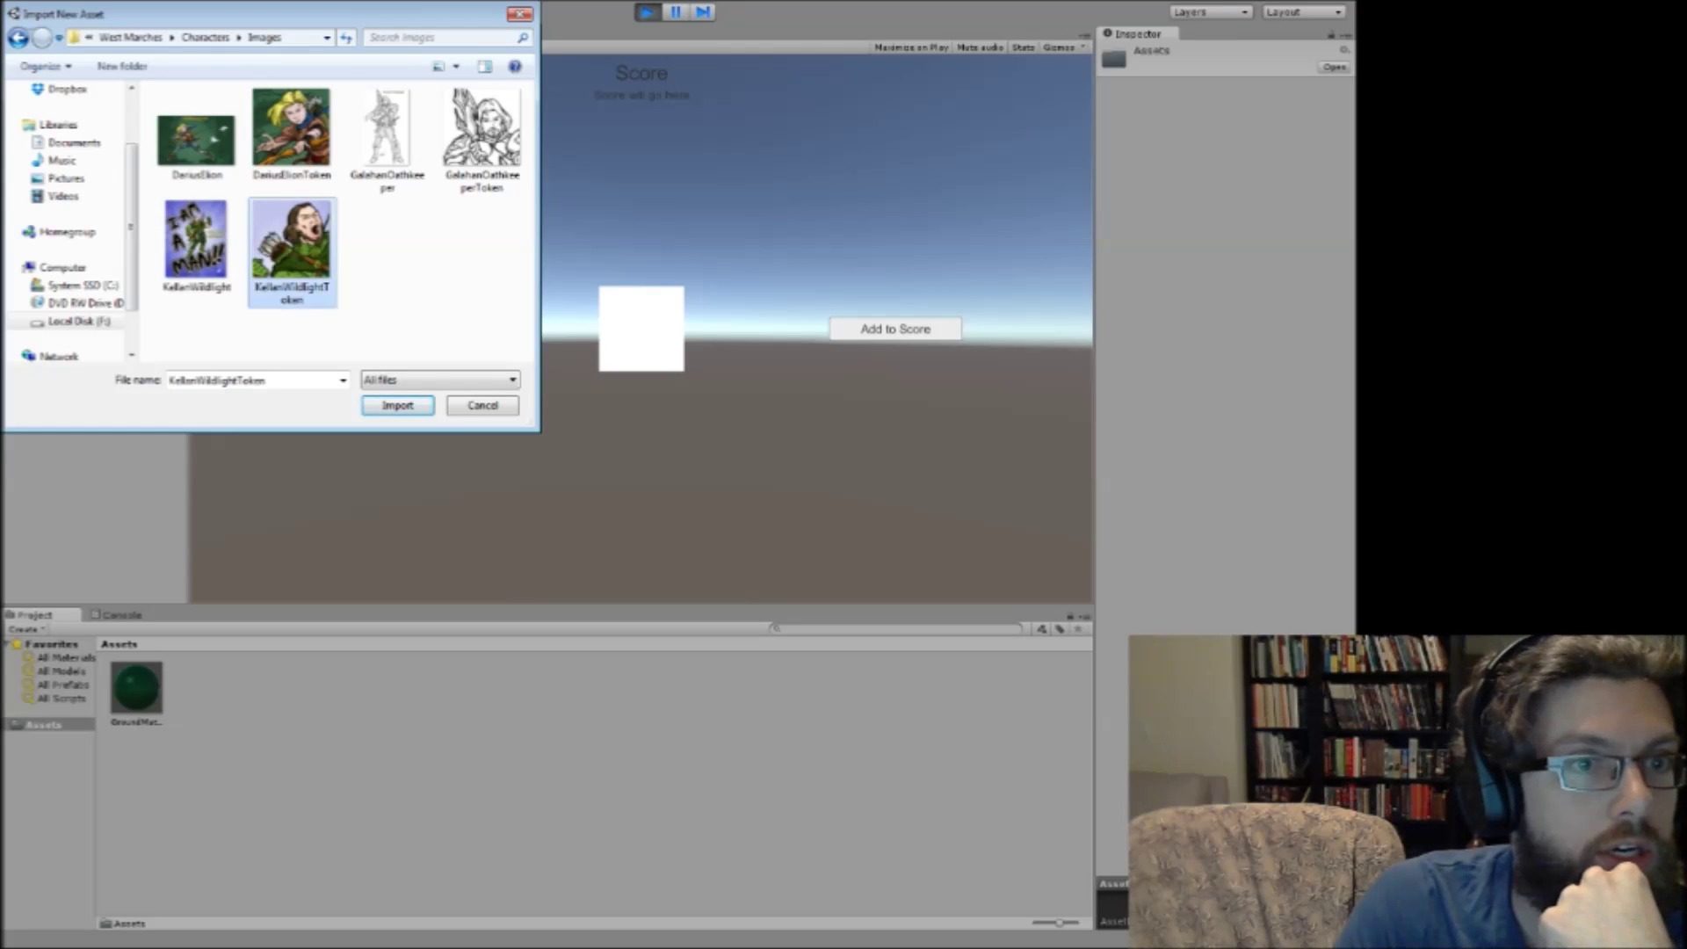
{"action": "left_click", "coordinate": [394, 405]}
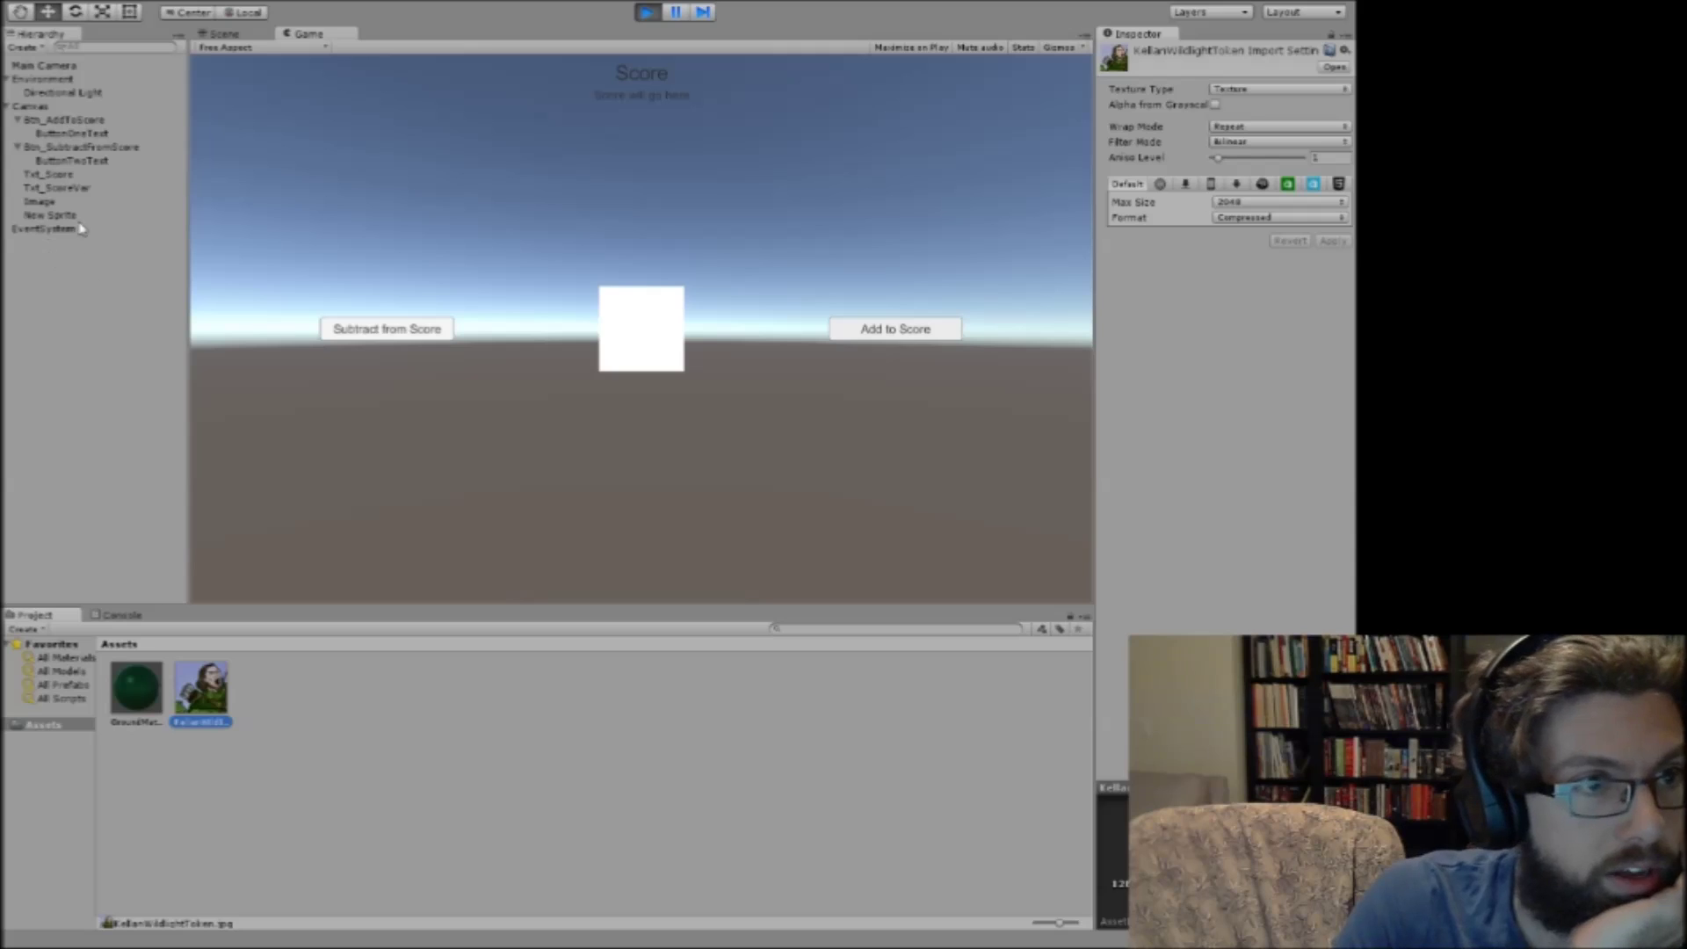
Try to assign the imported KellanWildlightToken image to New Sprite's Sprite Renderer.
{"action": "left_click", "coordinate": [55, 215]}
{"action": "mouse_move", "coordinate": [201, 689]}
{"action": "left_mouse_down"}
{"action": "mouse_move", "coordinate": [1263, 156]}
{"action": "mouse_move", "coordinate": [629, 591]}
{"action": "mouse_move", "coordinate": [211, 694]}
{"action": "left_mouse_up"}
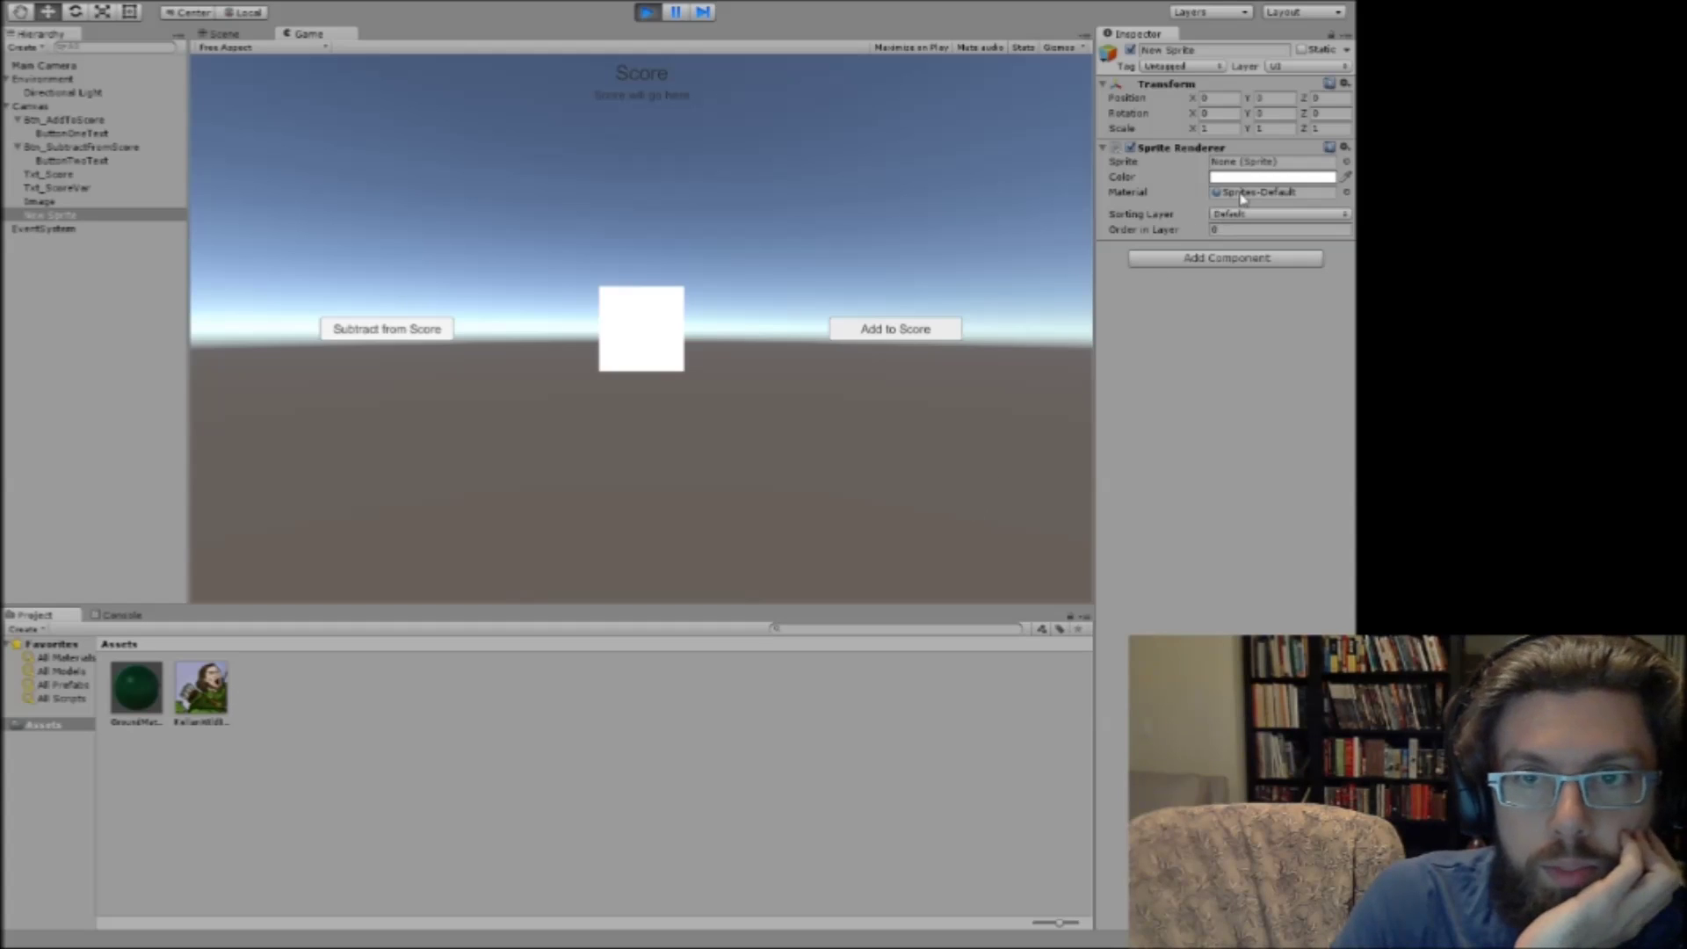
Create a new material in the Assets folder and name it Mat_Kellan.
{"action": "right_click", "coordinate": [308, 672]}
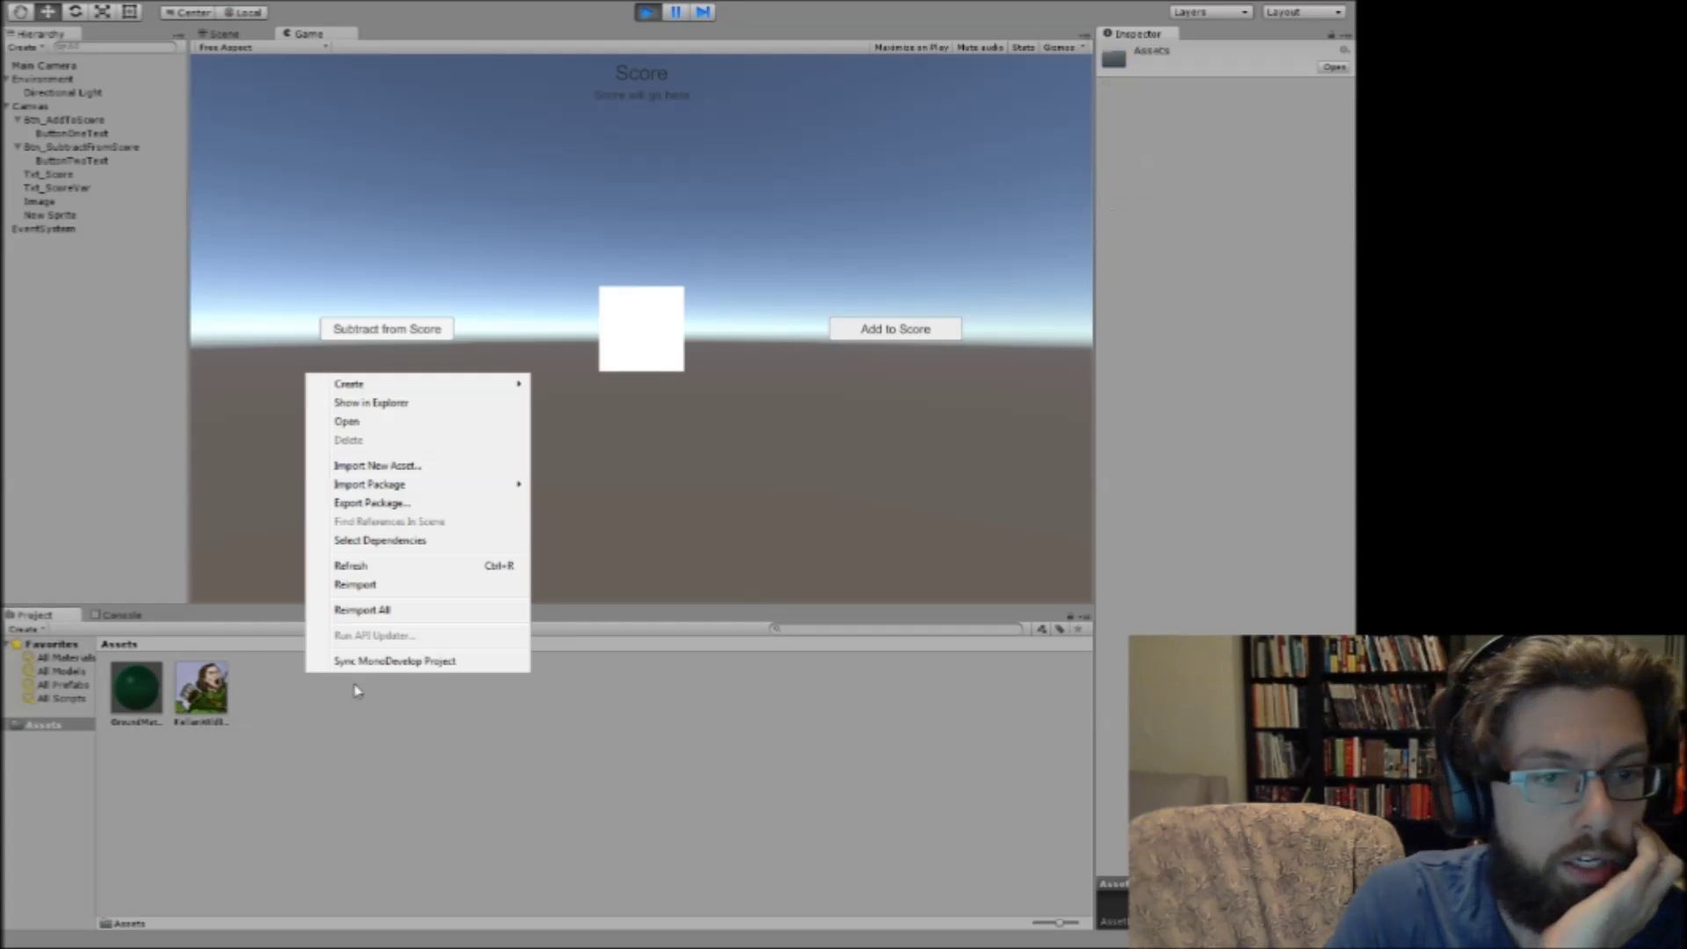
{"action": "mouse_move", "coordinate": [457, 384]}
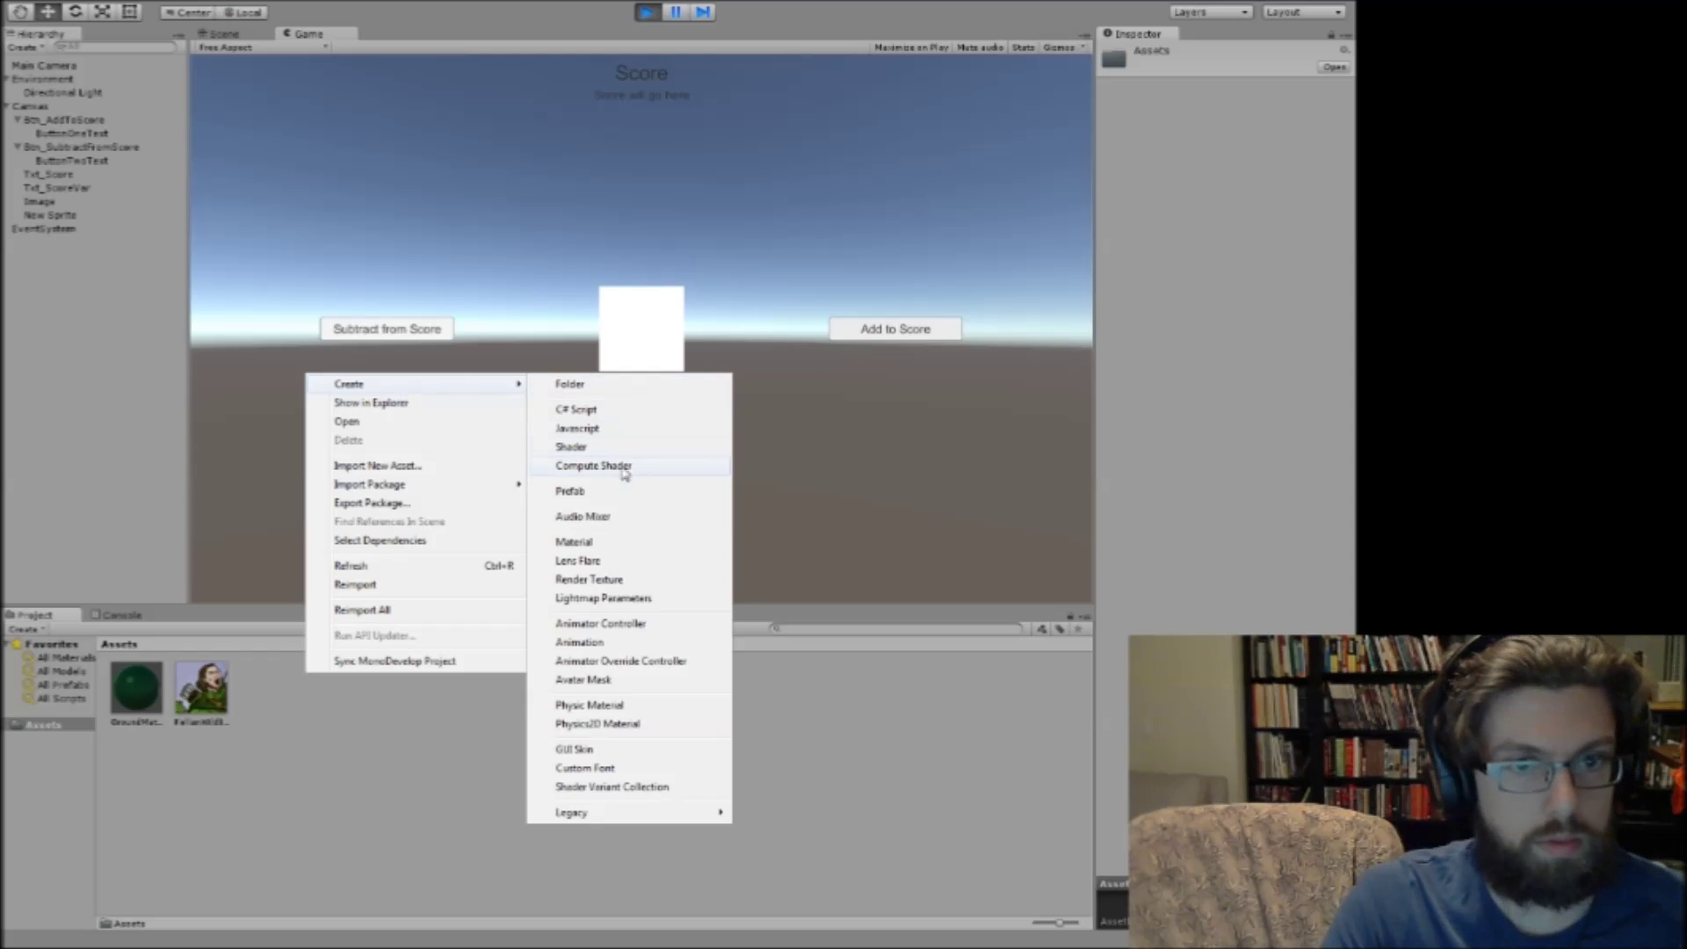
{"action": "left_click", "coordinate": [603, 543]}
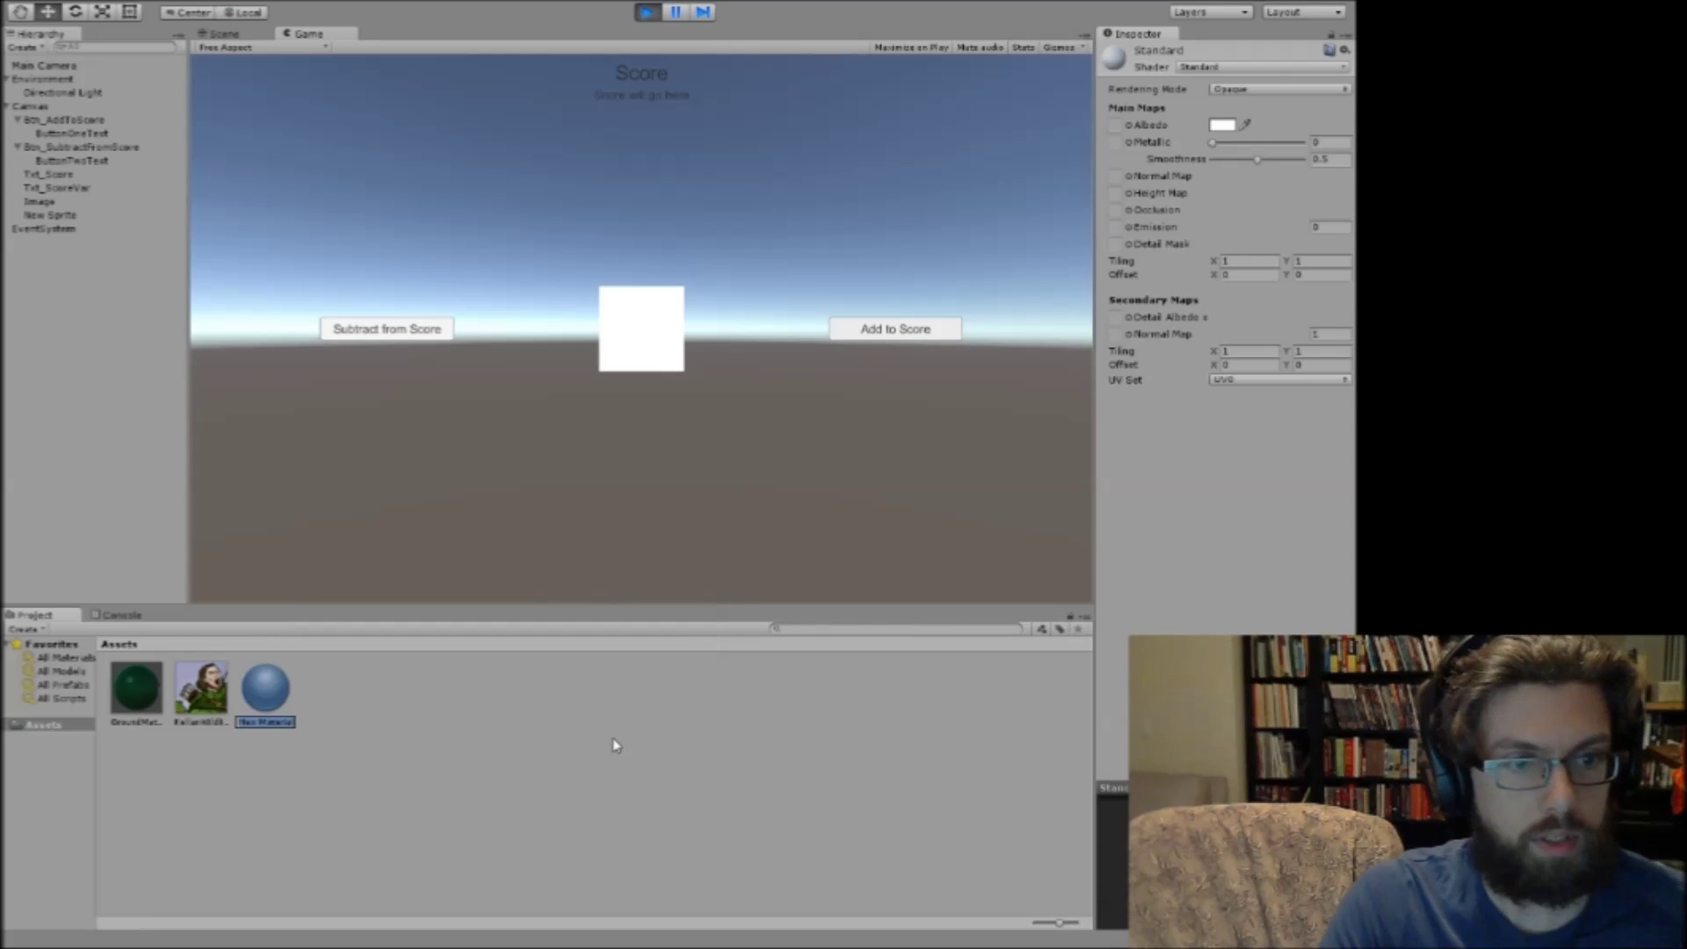
{"action": "type", "text": "Yel"}
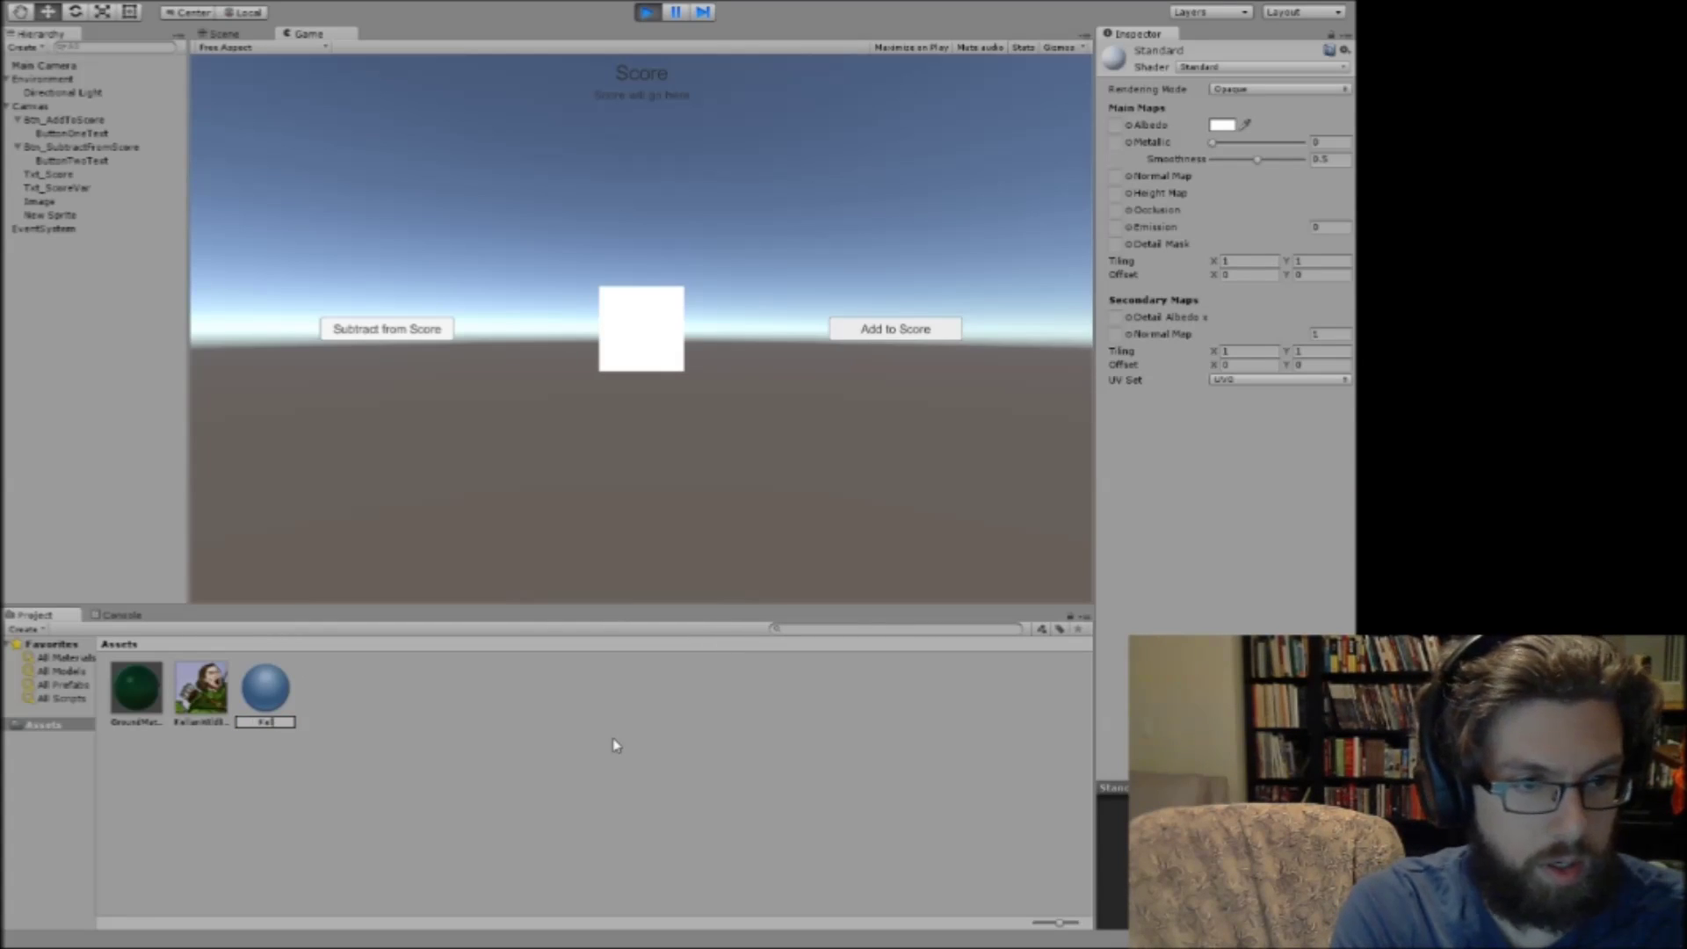
{"action": "type", "text": "_Kellan"}
{"action": "key", "text": "Return"}
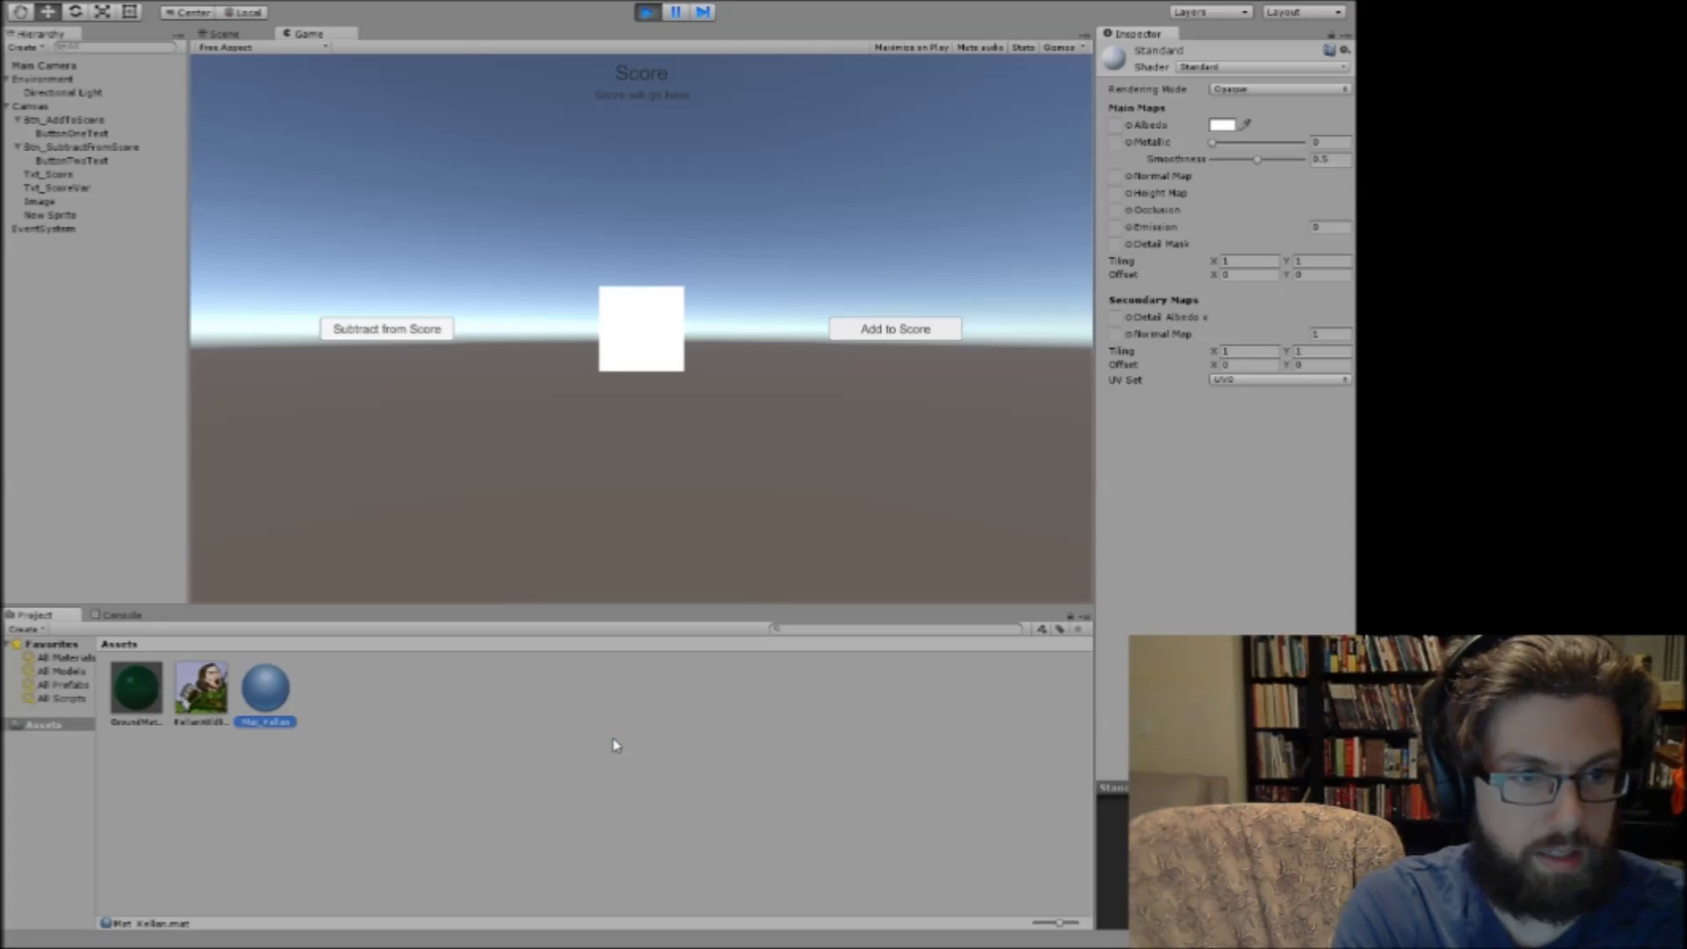
{"action": "right_click", "coordinate": [262, 696]}
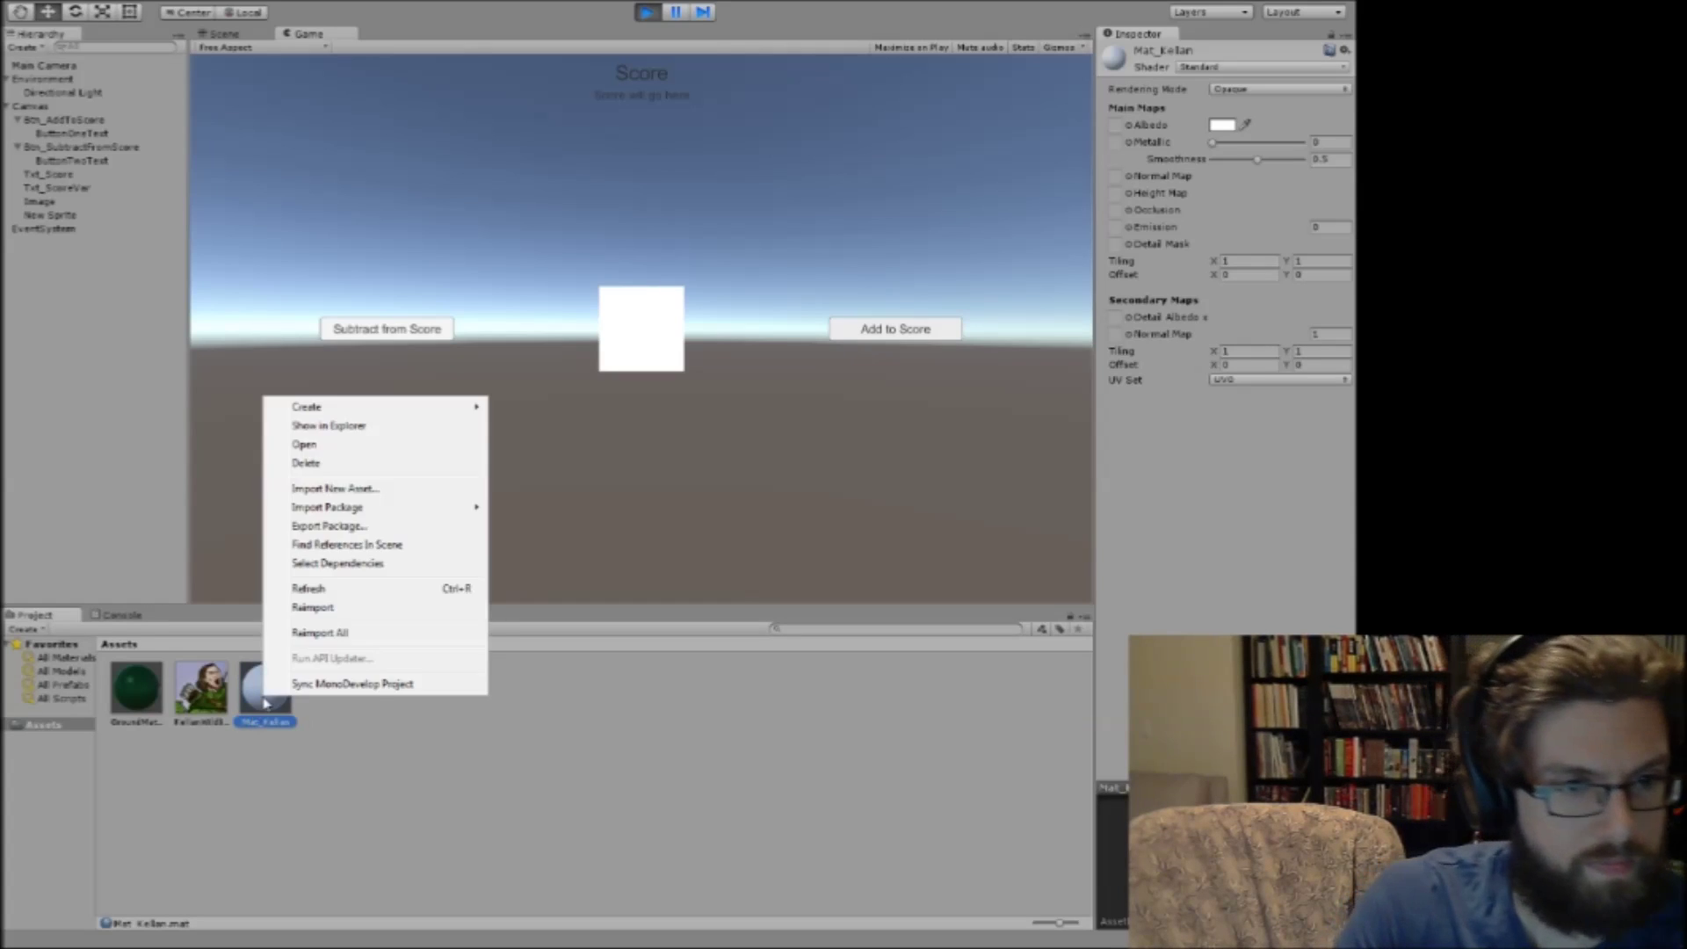
Switch Mat_Kellan to the Sprites/Default shader and try to assign the Kellan image as its sprite texture.
{"action": "left_click", "coordinate": [431, 753]}
{"action": "left_click", "coordinate": [265, 690]}
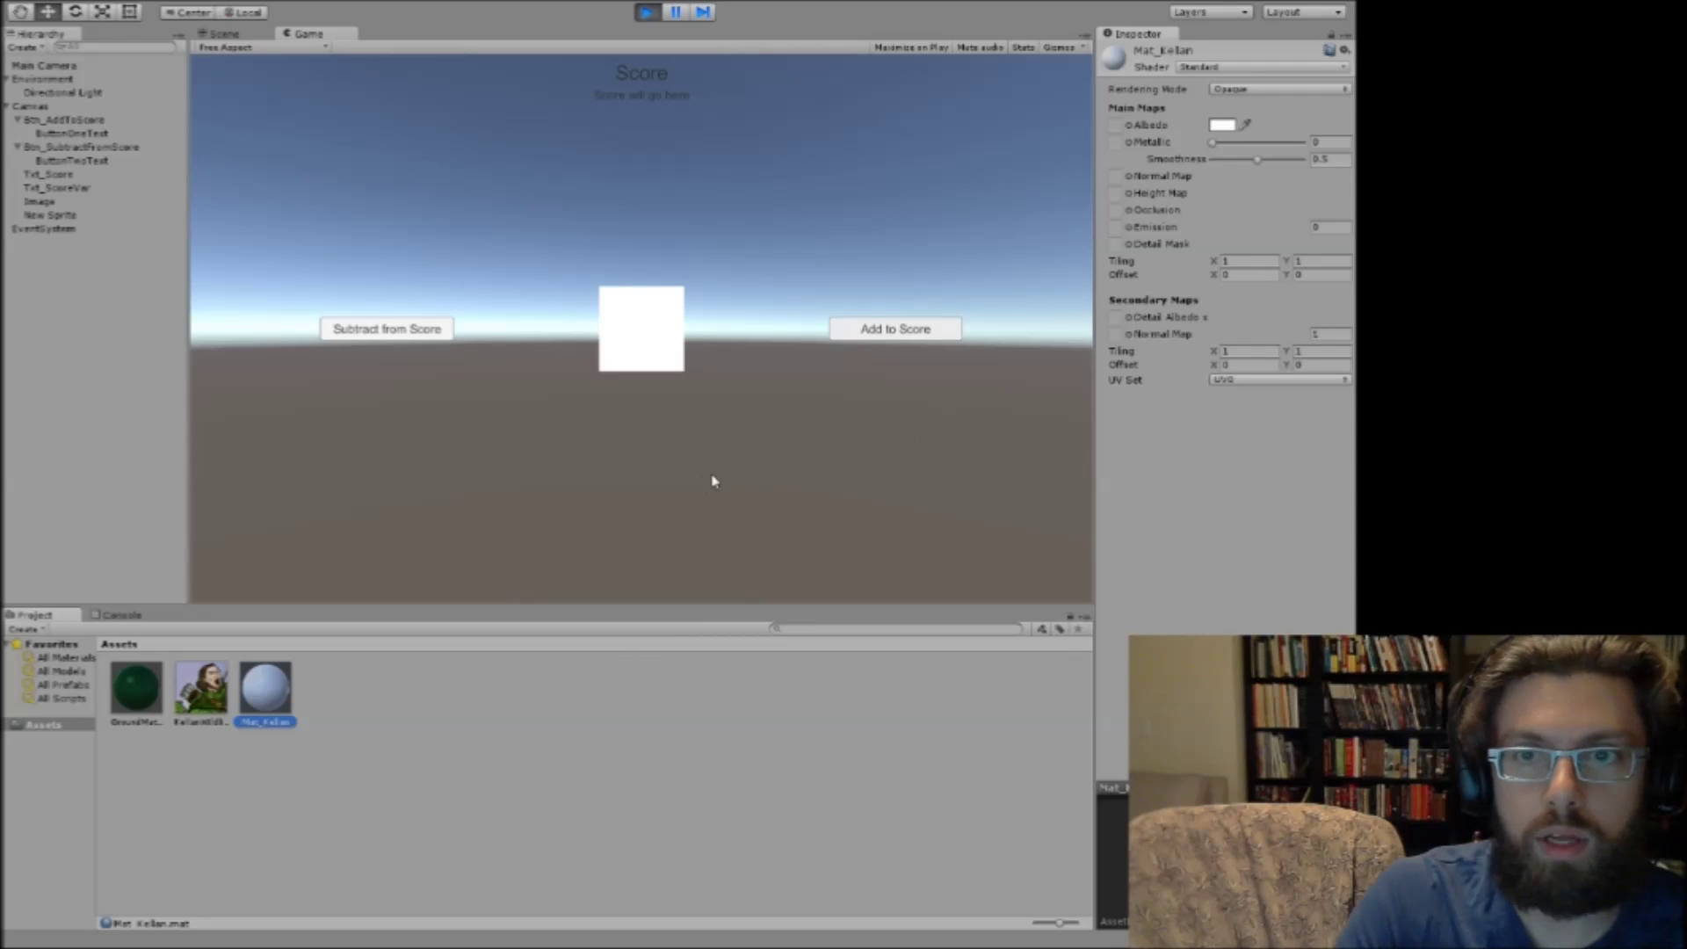
{"action": "left_click_drag", "start_coordinate": [265, 689], "coordinate": [562, 659]}
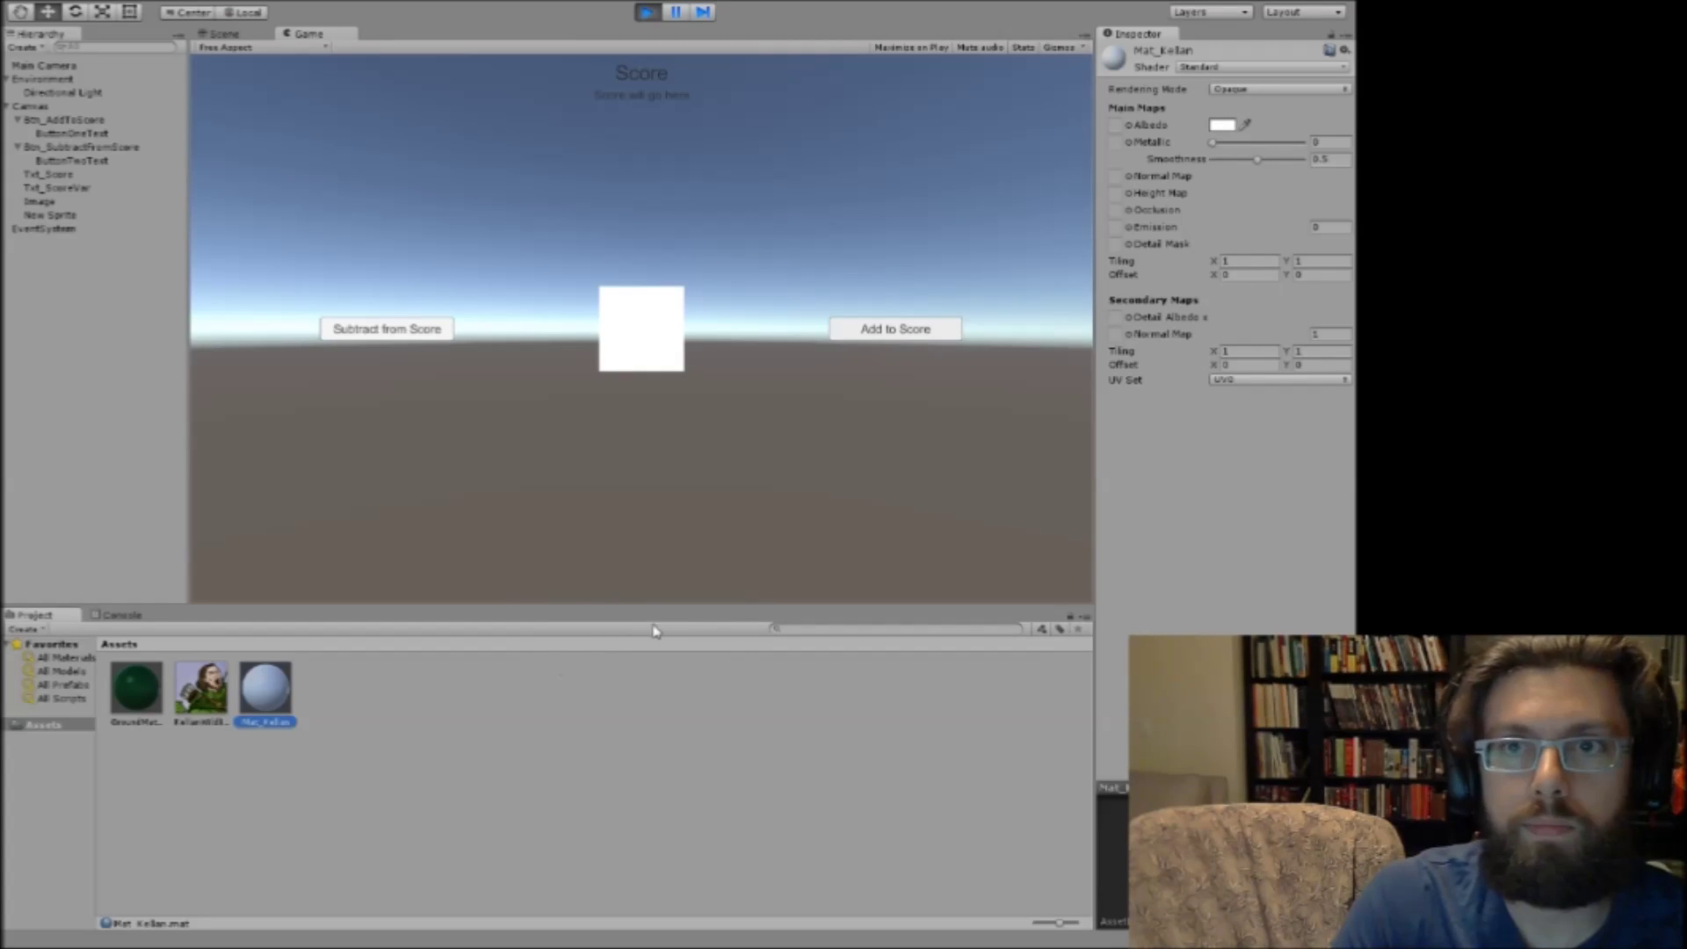
{"action": "left_click", "coordinate": [1251, 70]}
{"action": "mouse_move", "coordinate": [1221, 260]}
{"action": "left_click", "coordinate": [1135, 235]}
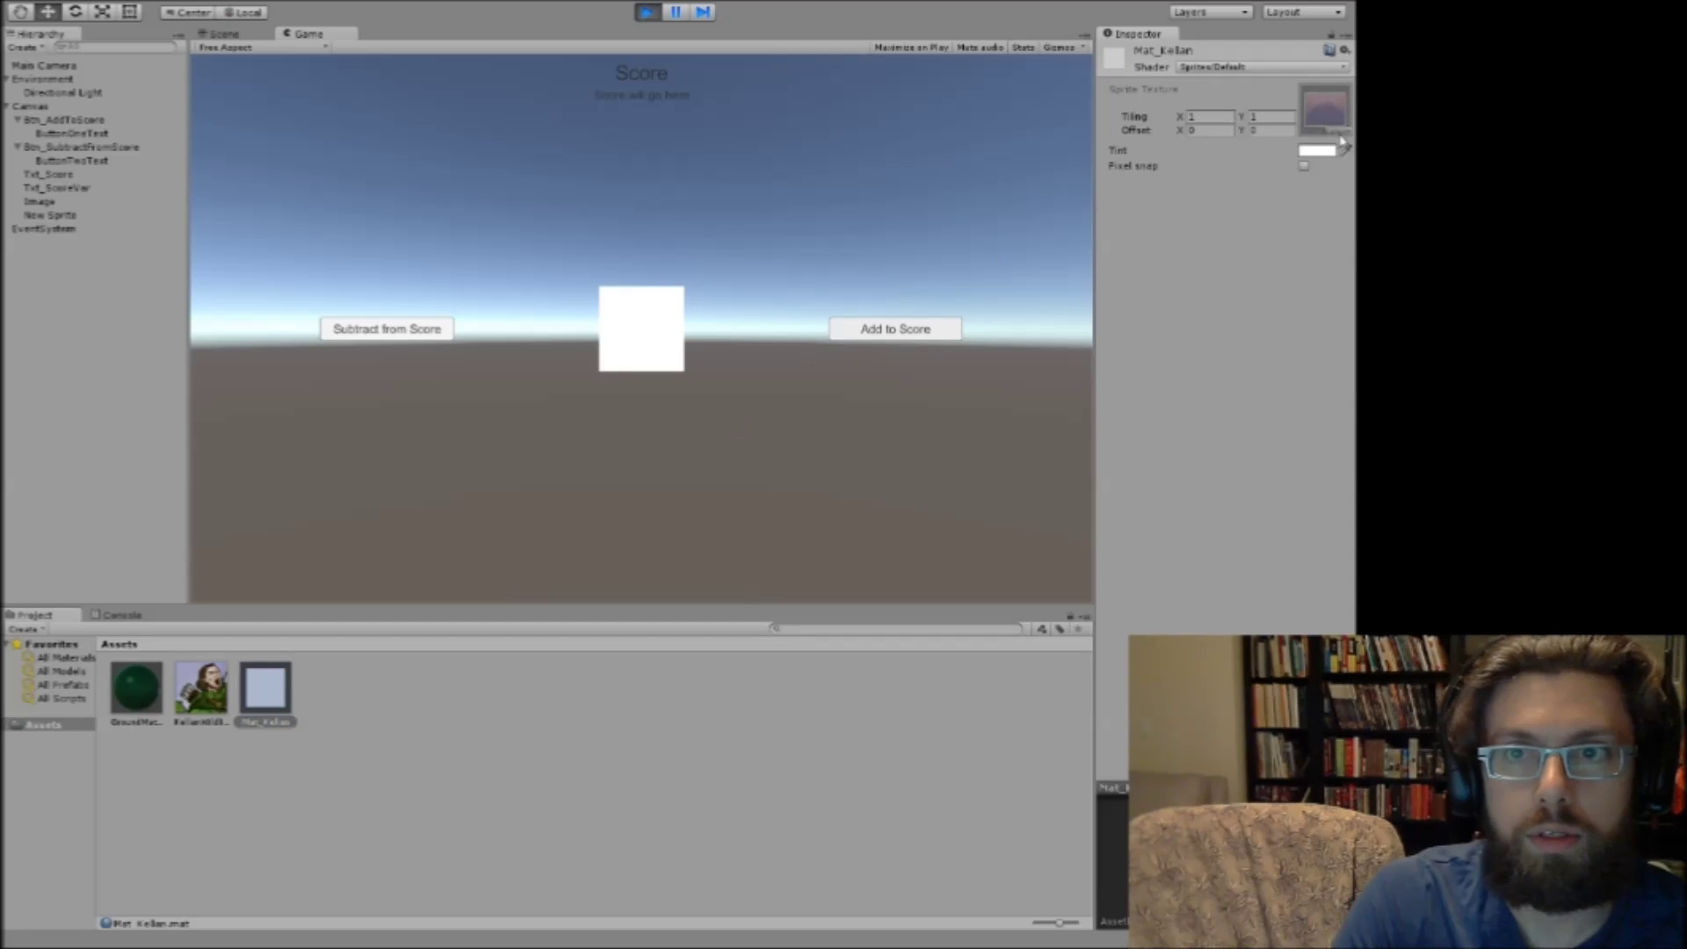
{"action": "left_click", "coordinate": [1304, 167]}
{"action": "left_click_drag", "start_coordinate": [197, 698], "coordinate": [1329, 115]}
Change Mat_Kellan's shader to Sprites/Diffuse.
{"action": "left_click", "coordinate": [1251, 71]}
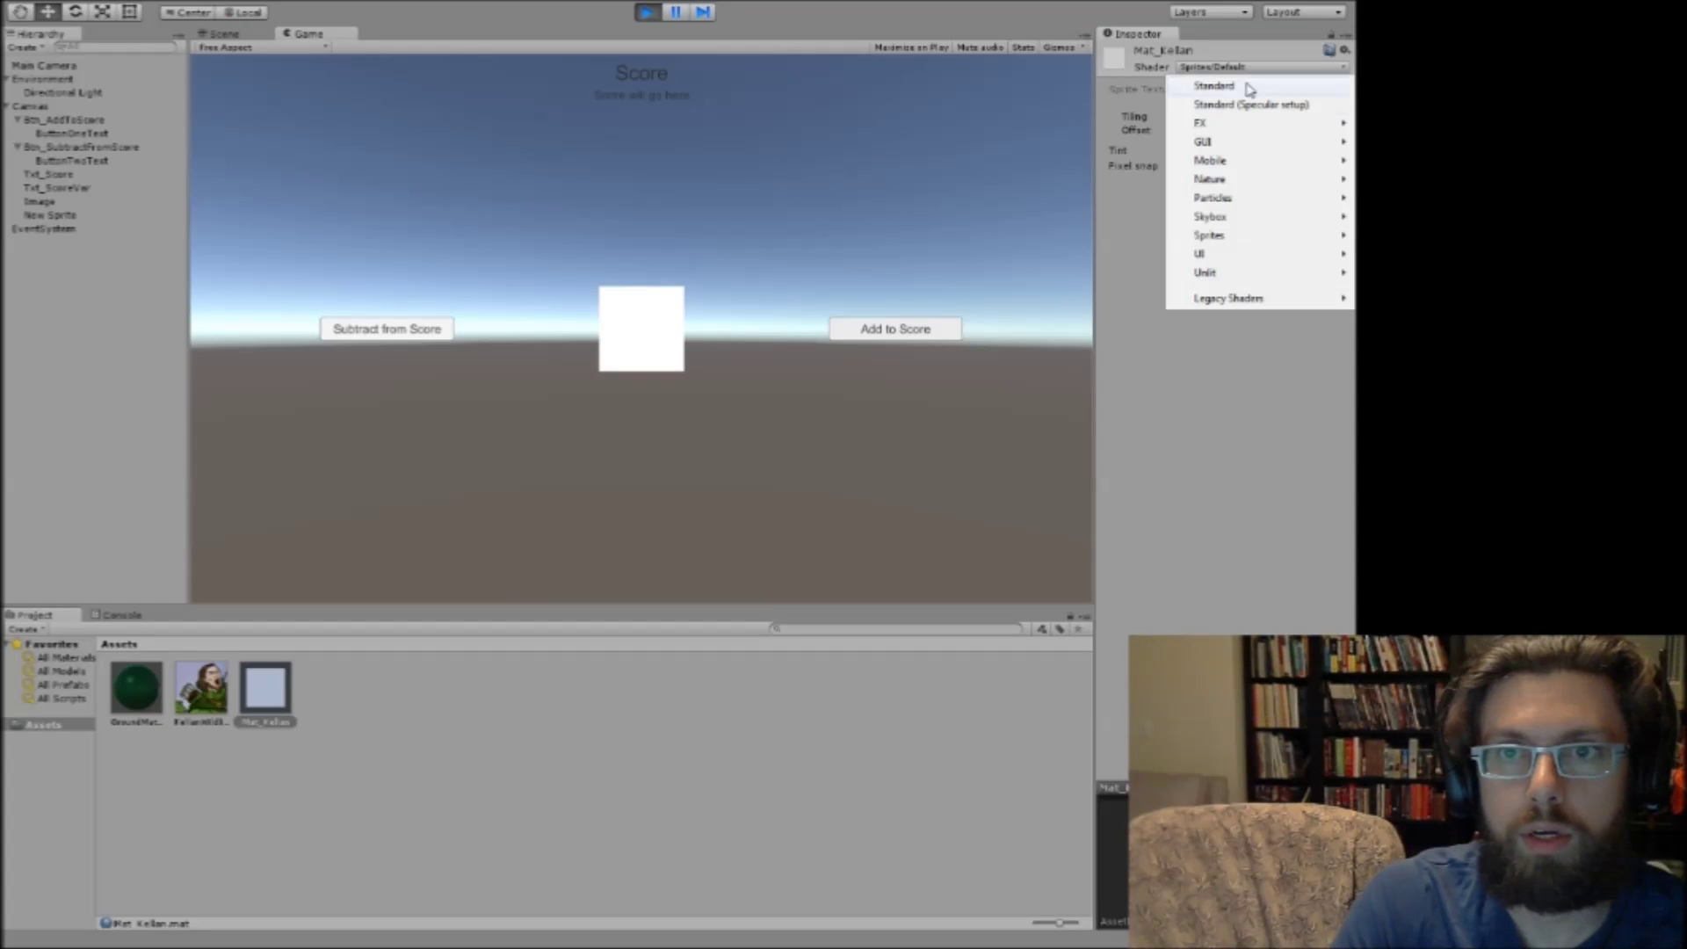
{"action": "mouse_move", "coordinate": [1211, 235]}
{"action": "left_click", "coordinate": [1103, 252]}
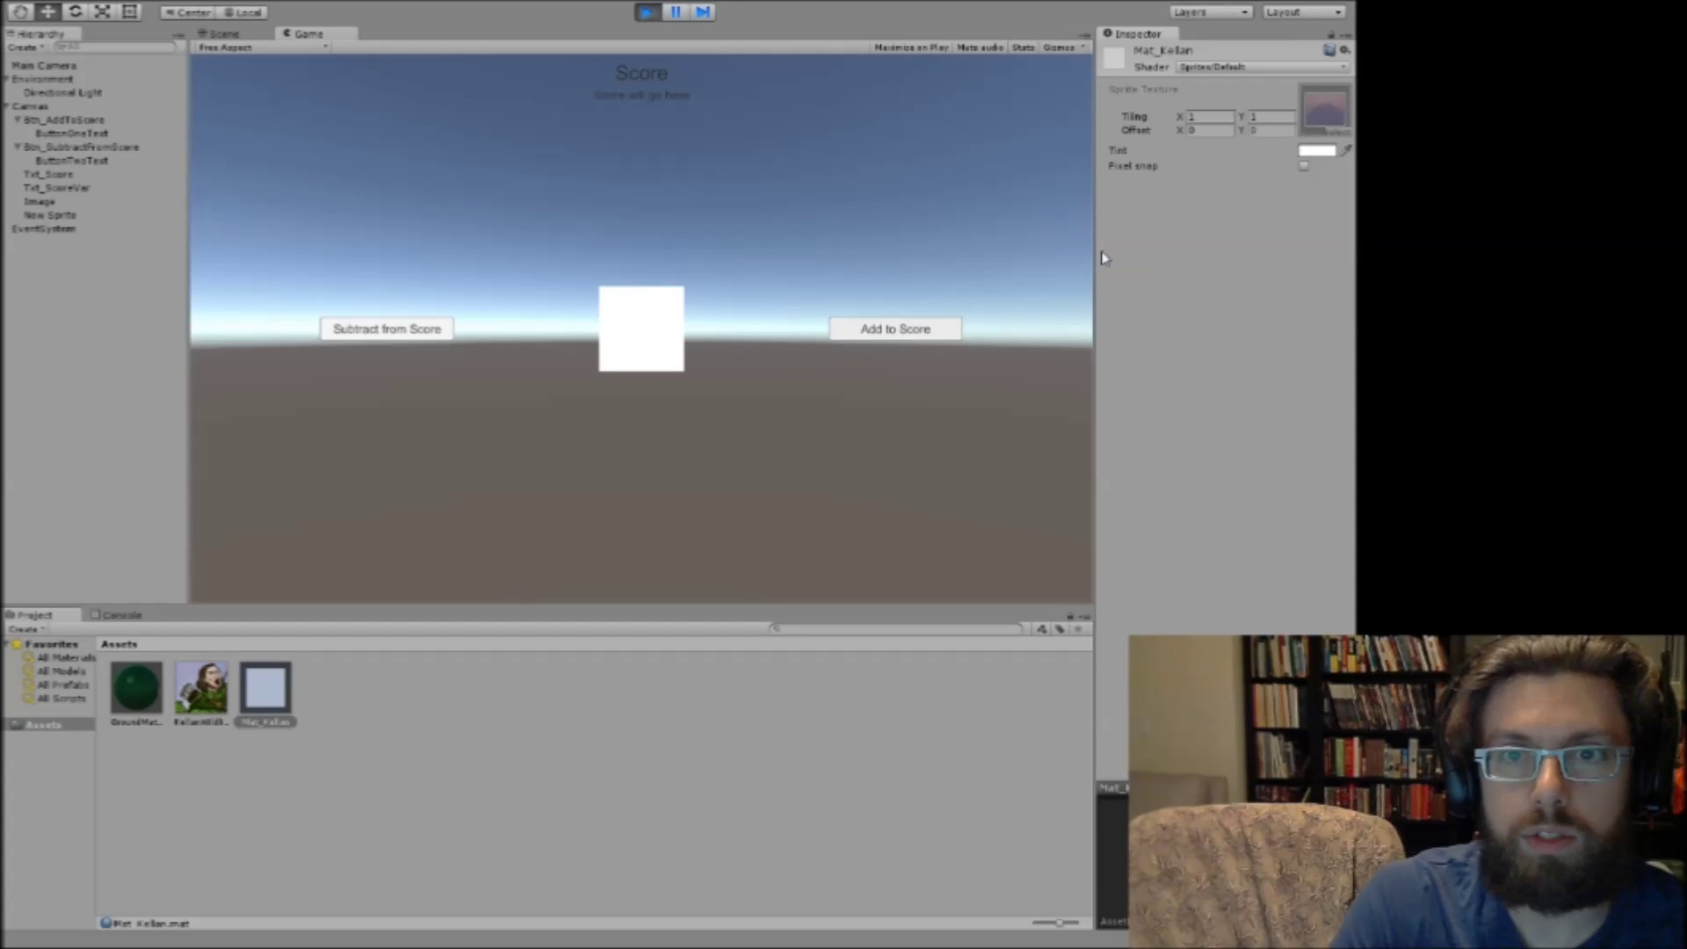
Set Mat_Kellan's shader to Unlit/Texture and assign the KellanWildlightToken image as its base texture.
{"action": "left_click", "coordinate": [1239, 68]}
{"action": "mouse_move", "coordinate": [1219, 243]}
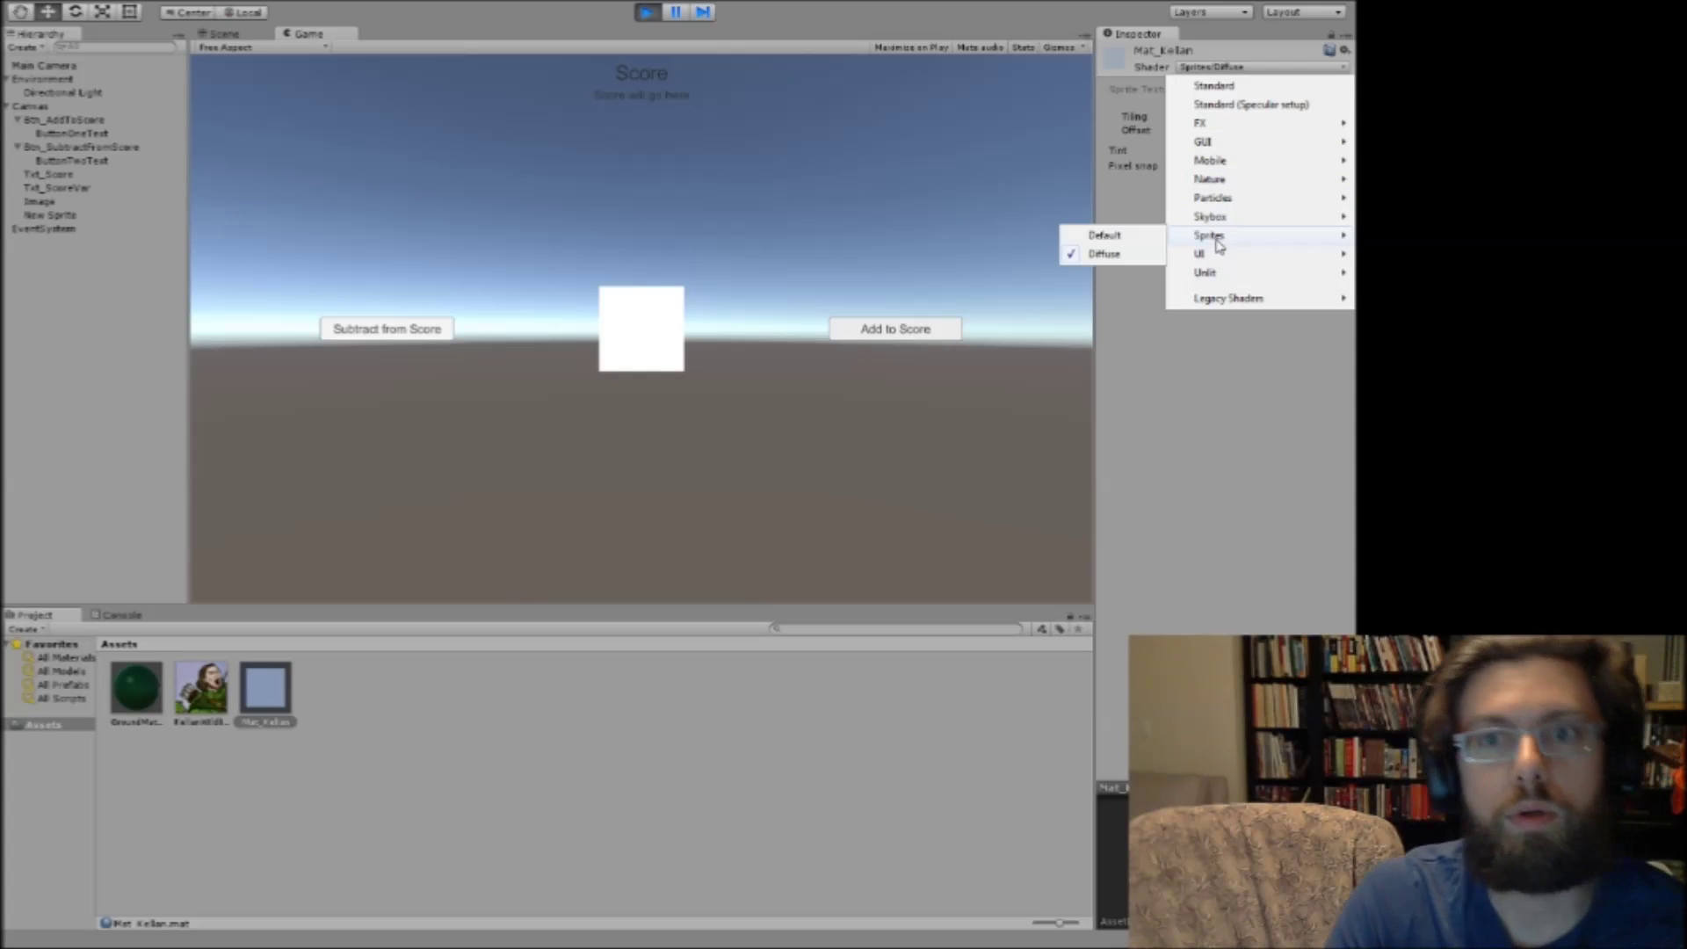
{"action": "mouse_move", "coordinate": [1210, 274]}
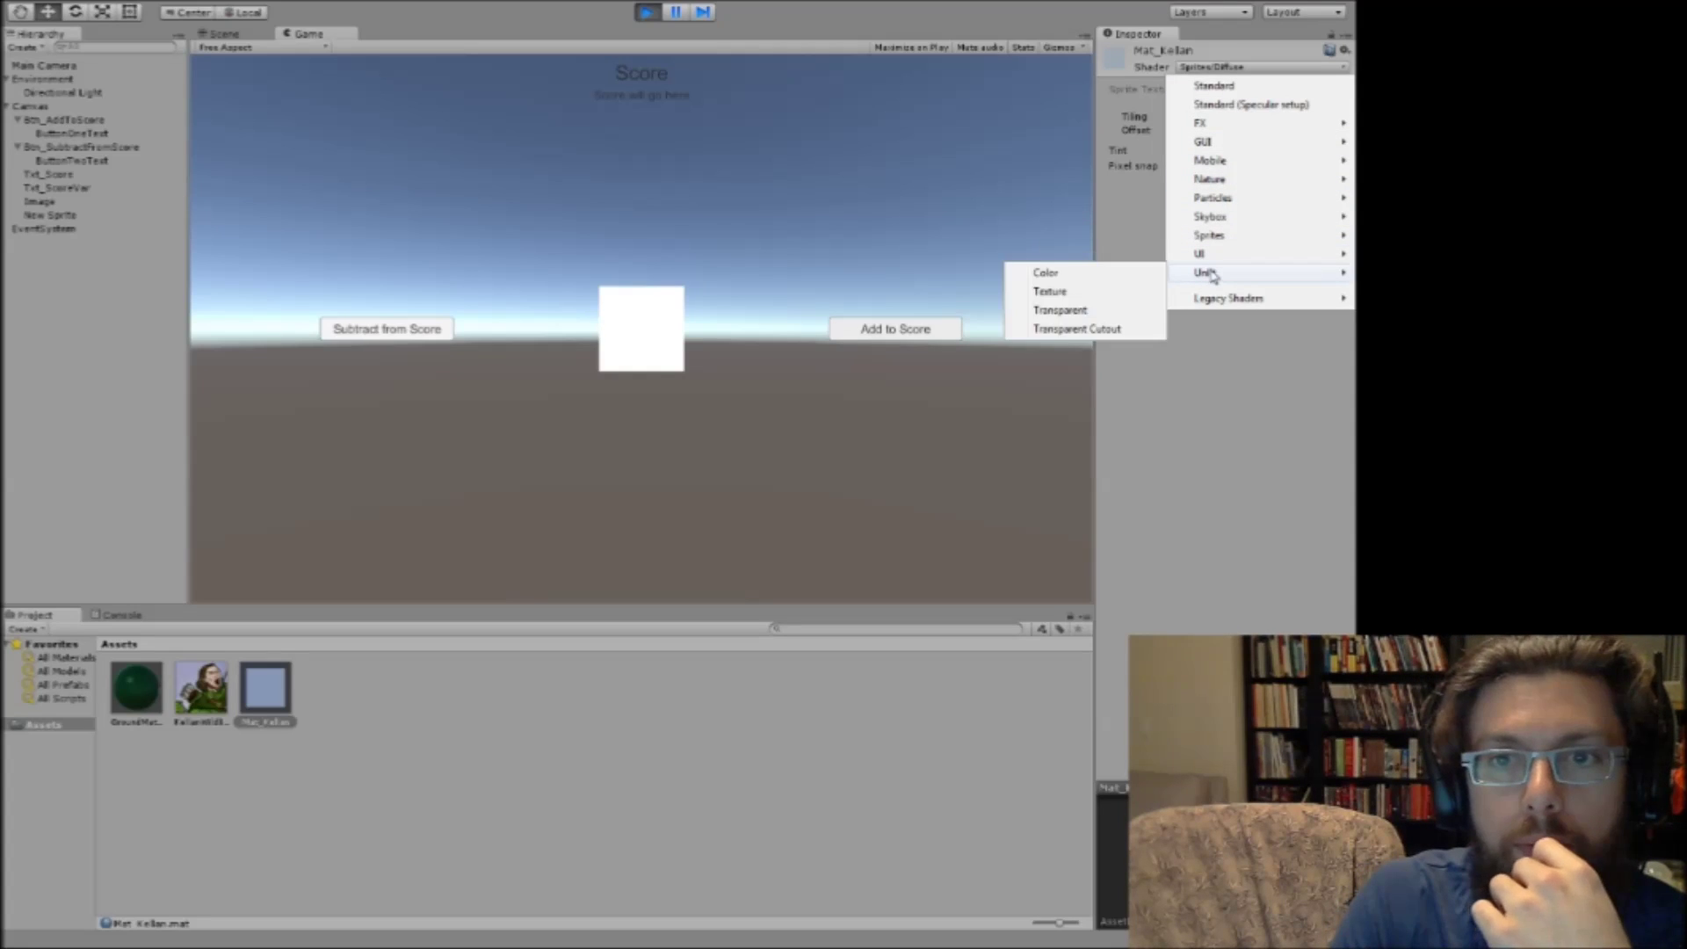
{"action": "mouse_move", "coordinate": [1220, 205]}
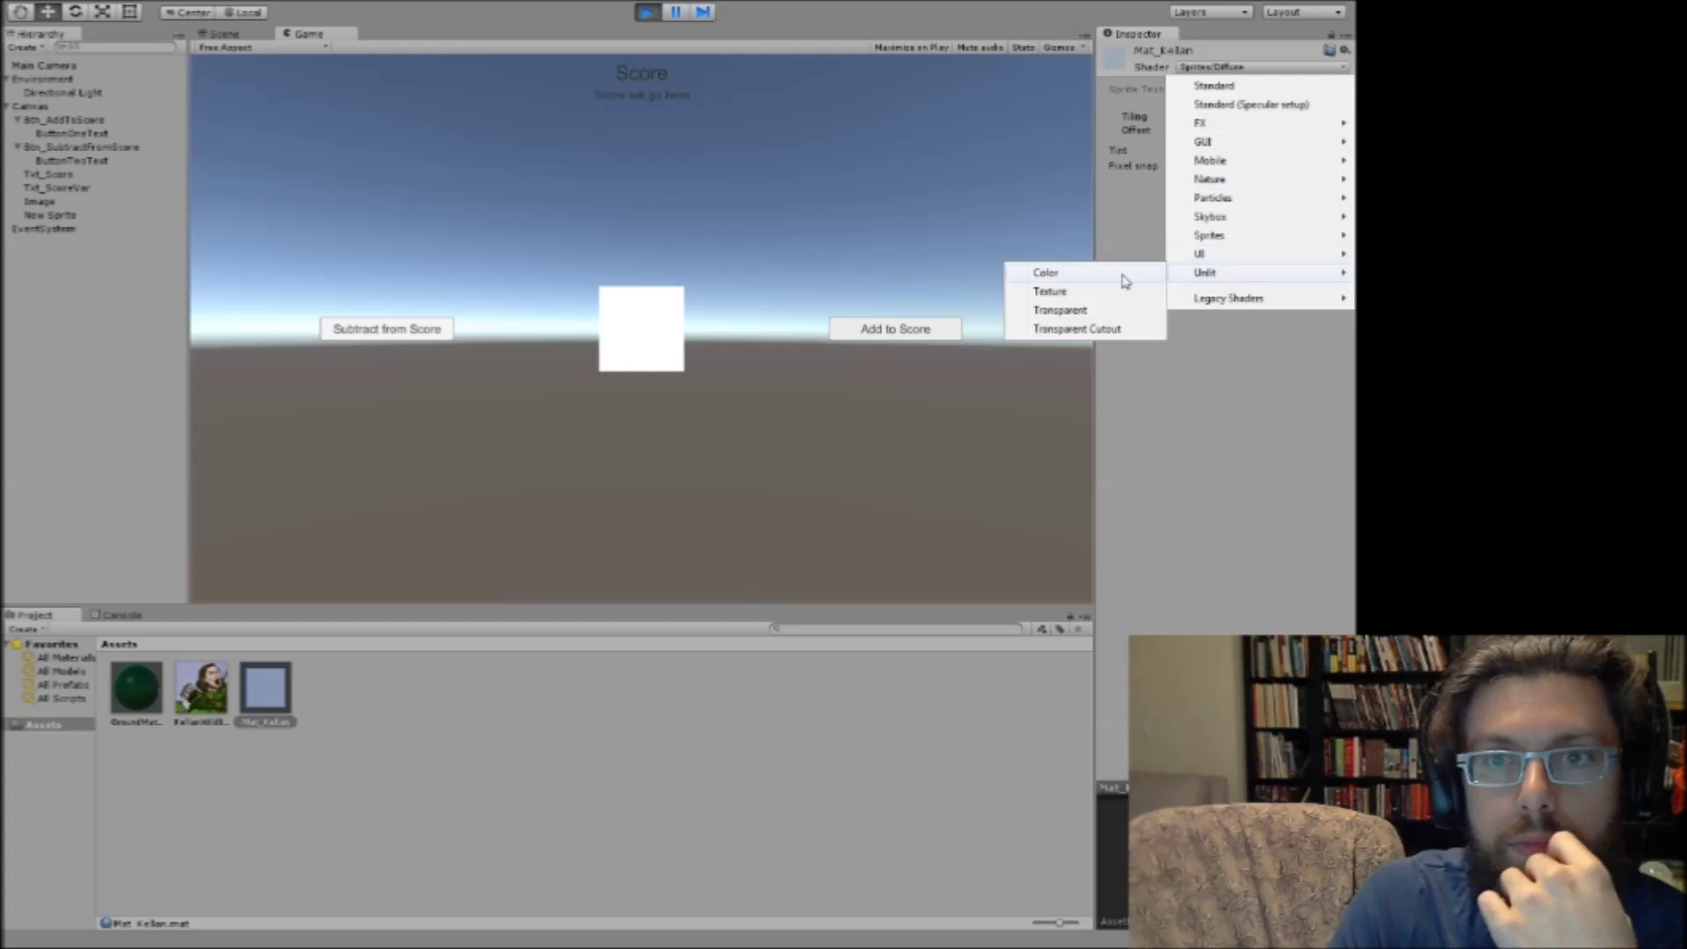
{"action": "left_click", "coordinate": [1077, 291]}
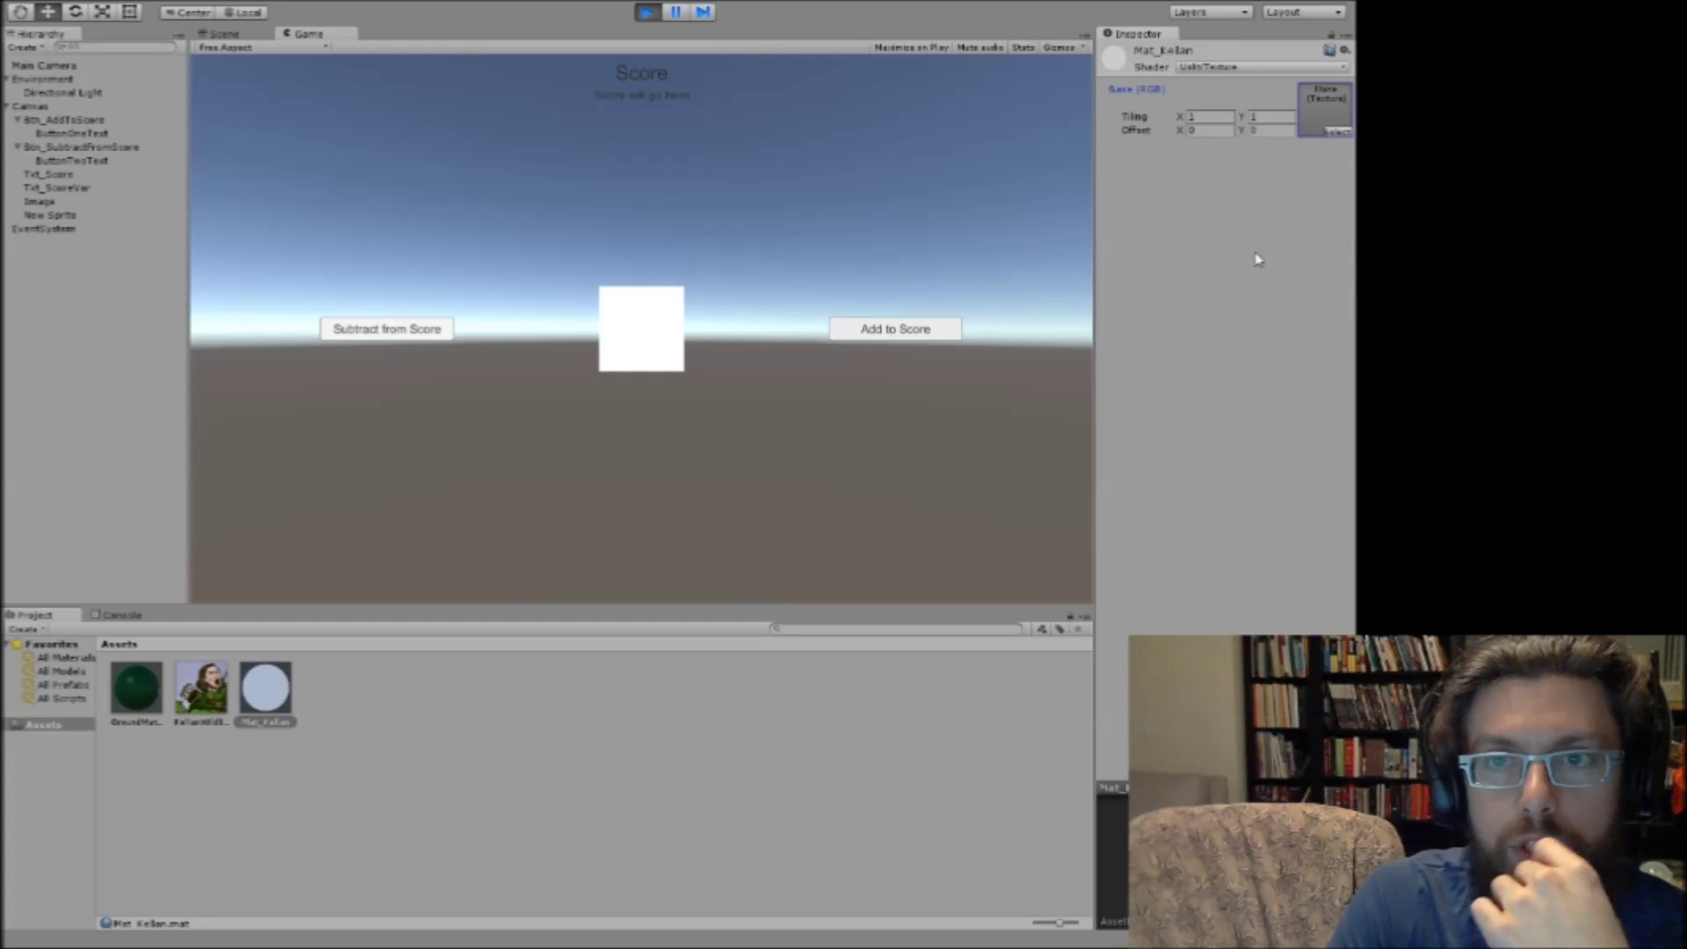
{"action": "left_click", "coordinate": [1335, 132]}
{"action": "left_click", "coordinate": [292, 230]}
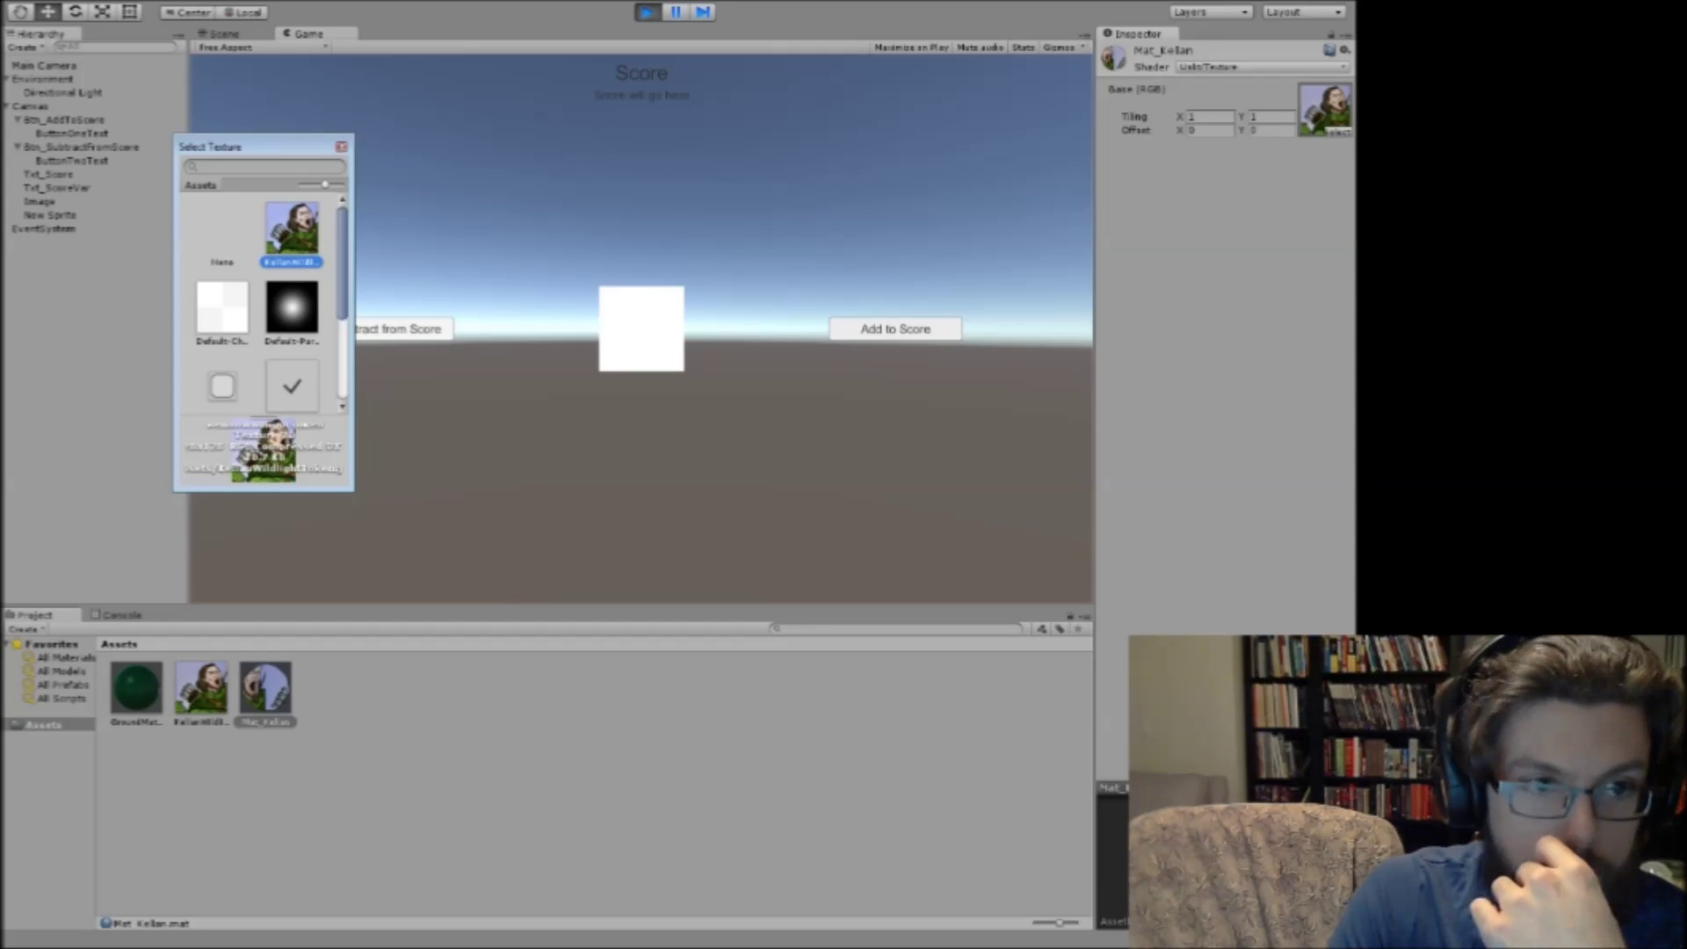
{"action": "double_click", "coordinate": [293, 230]}
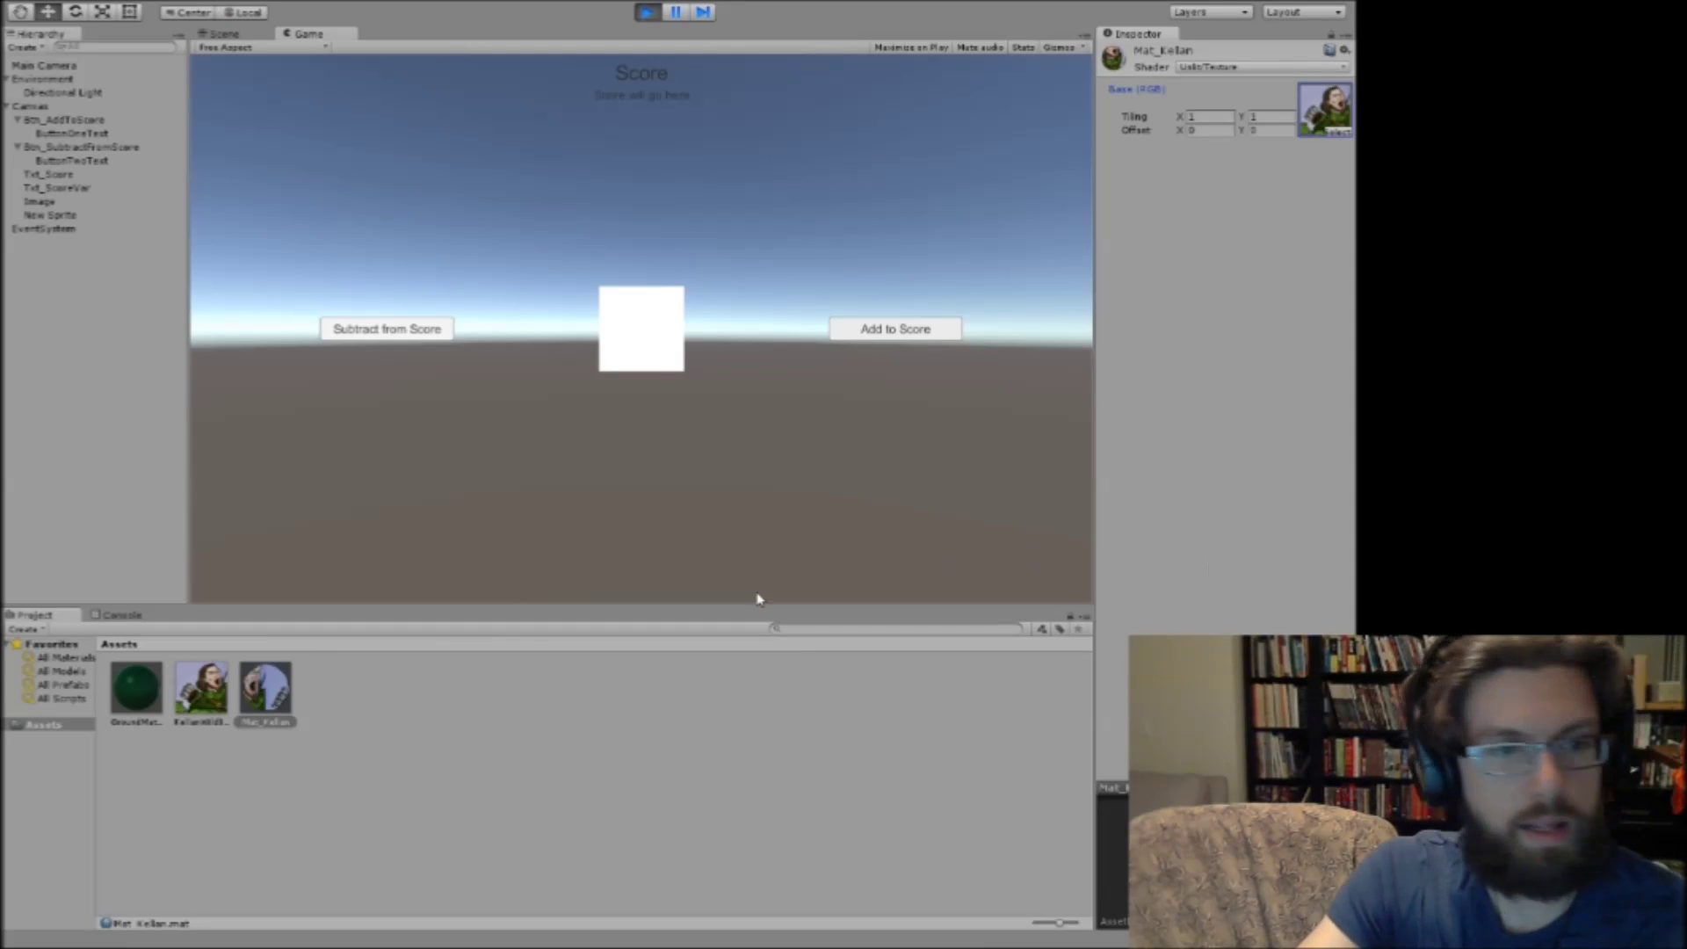
Assign Mat_Kellan as the material of New Sprite's Sprite Renderer and expand the material's settings.
{"action": "left_click", "coordinate": [54, 215]}
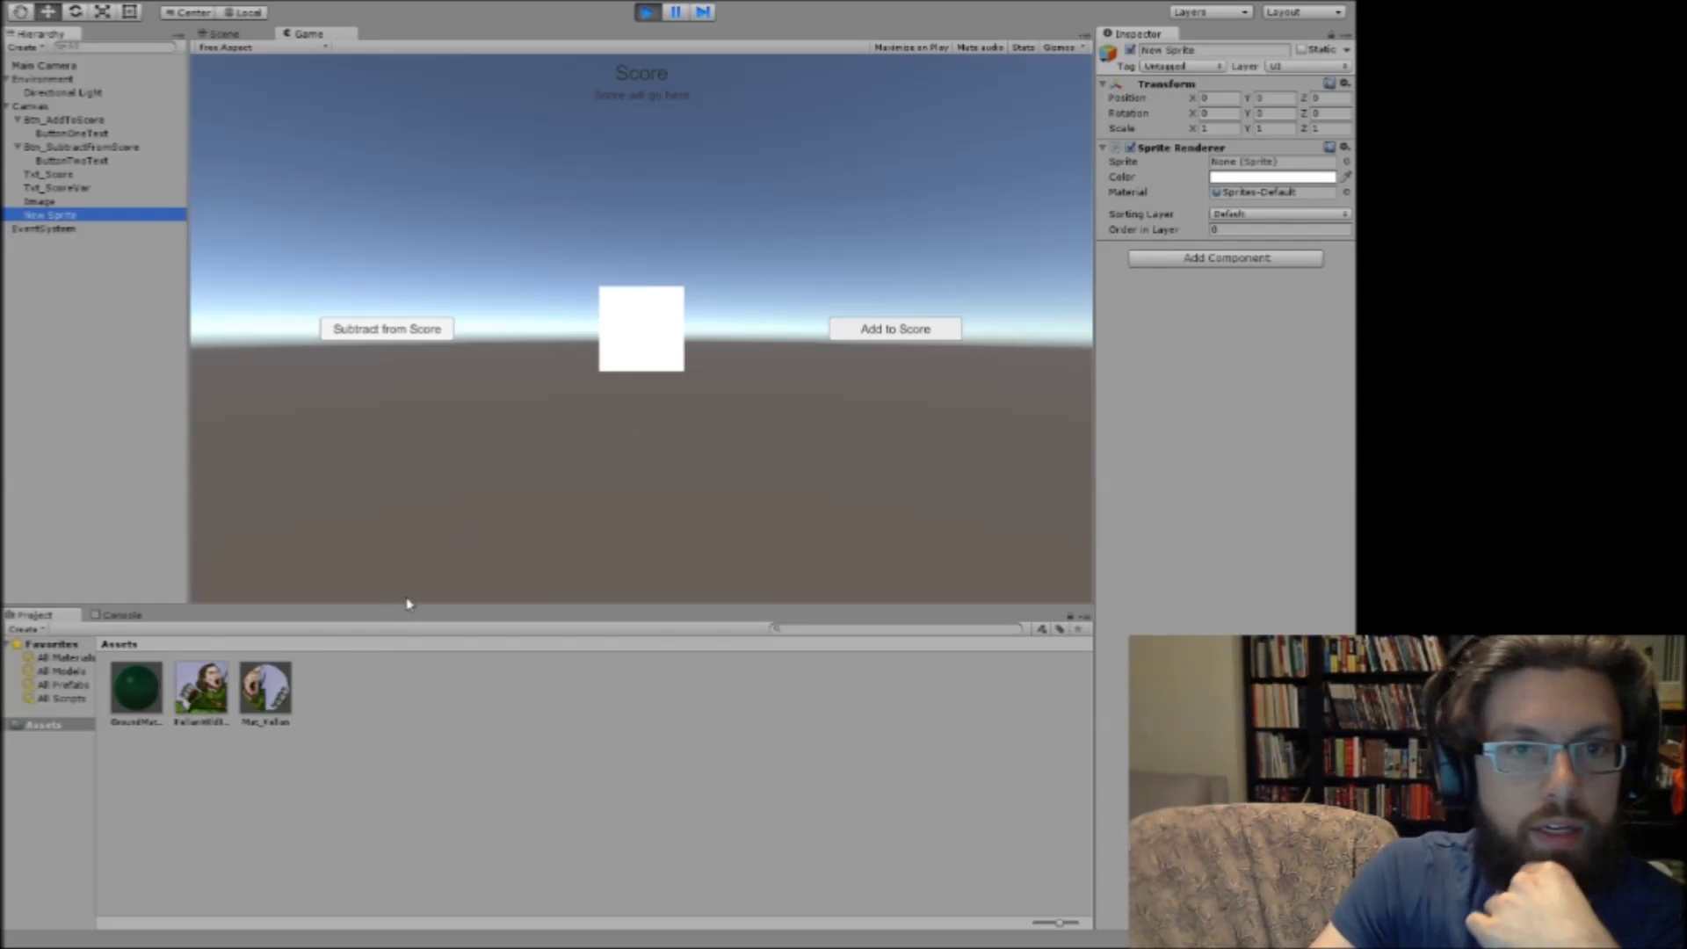
{"action": "left_click_drag", "start_coordinate": [267, 689], "coordinate": [1256, 195]}
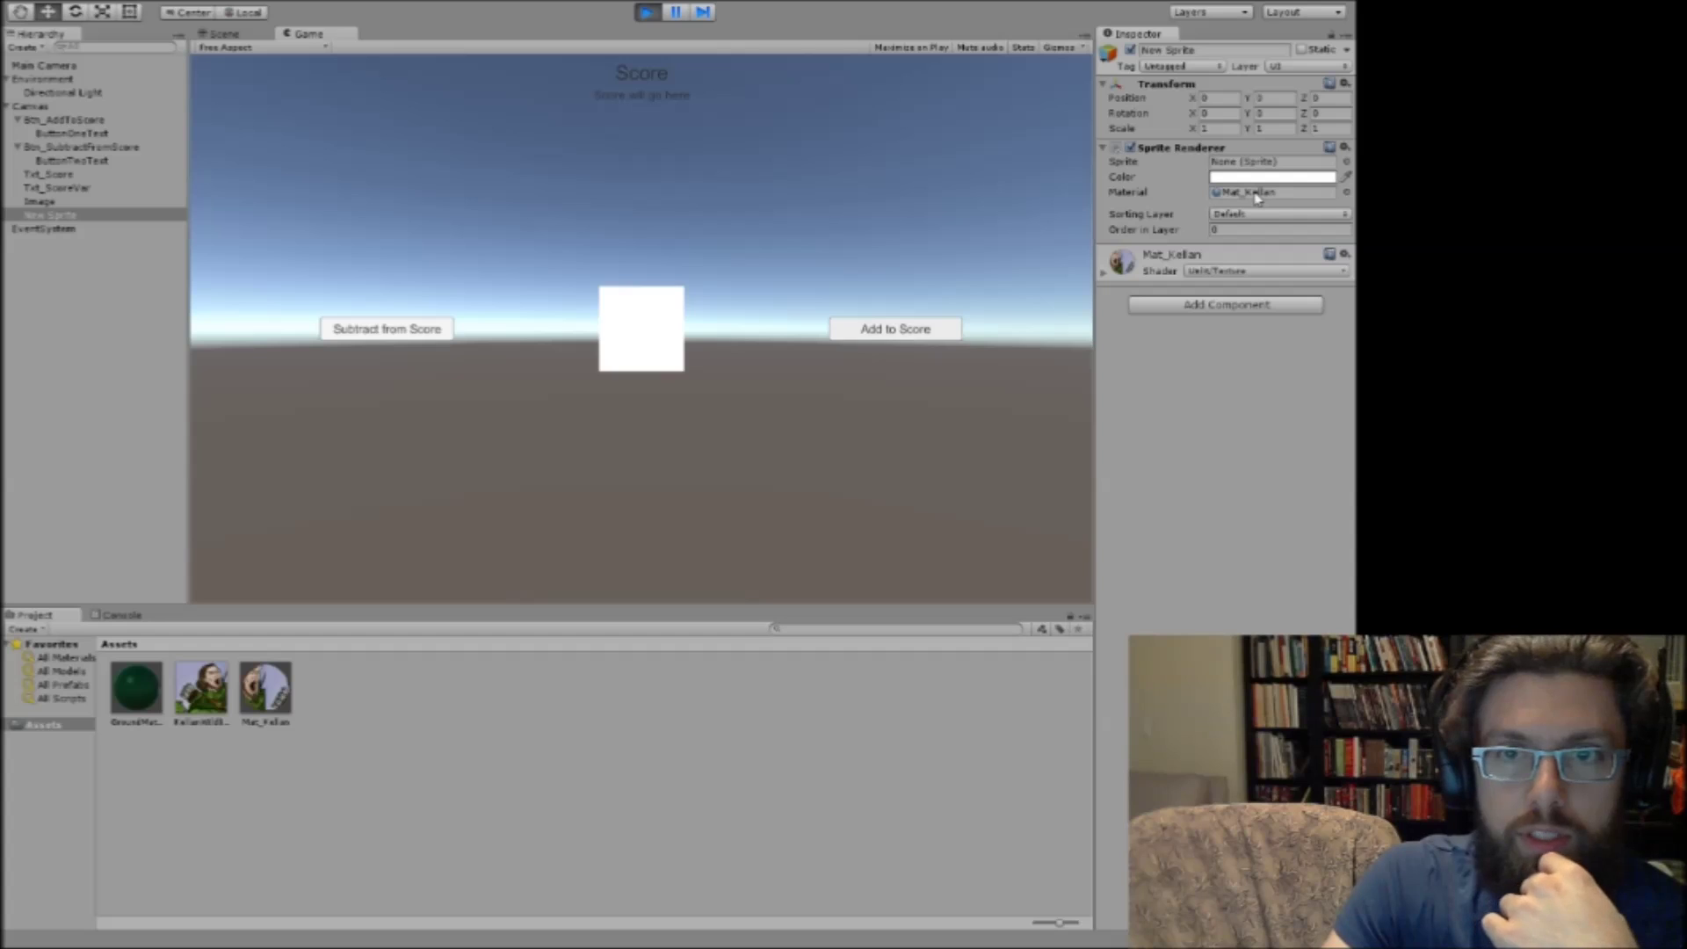
{"action": "left_click", "coordinate": [1103, 275]}
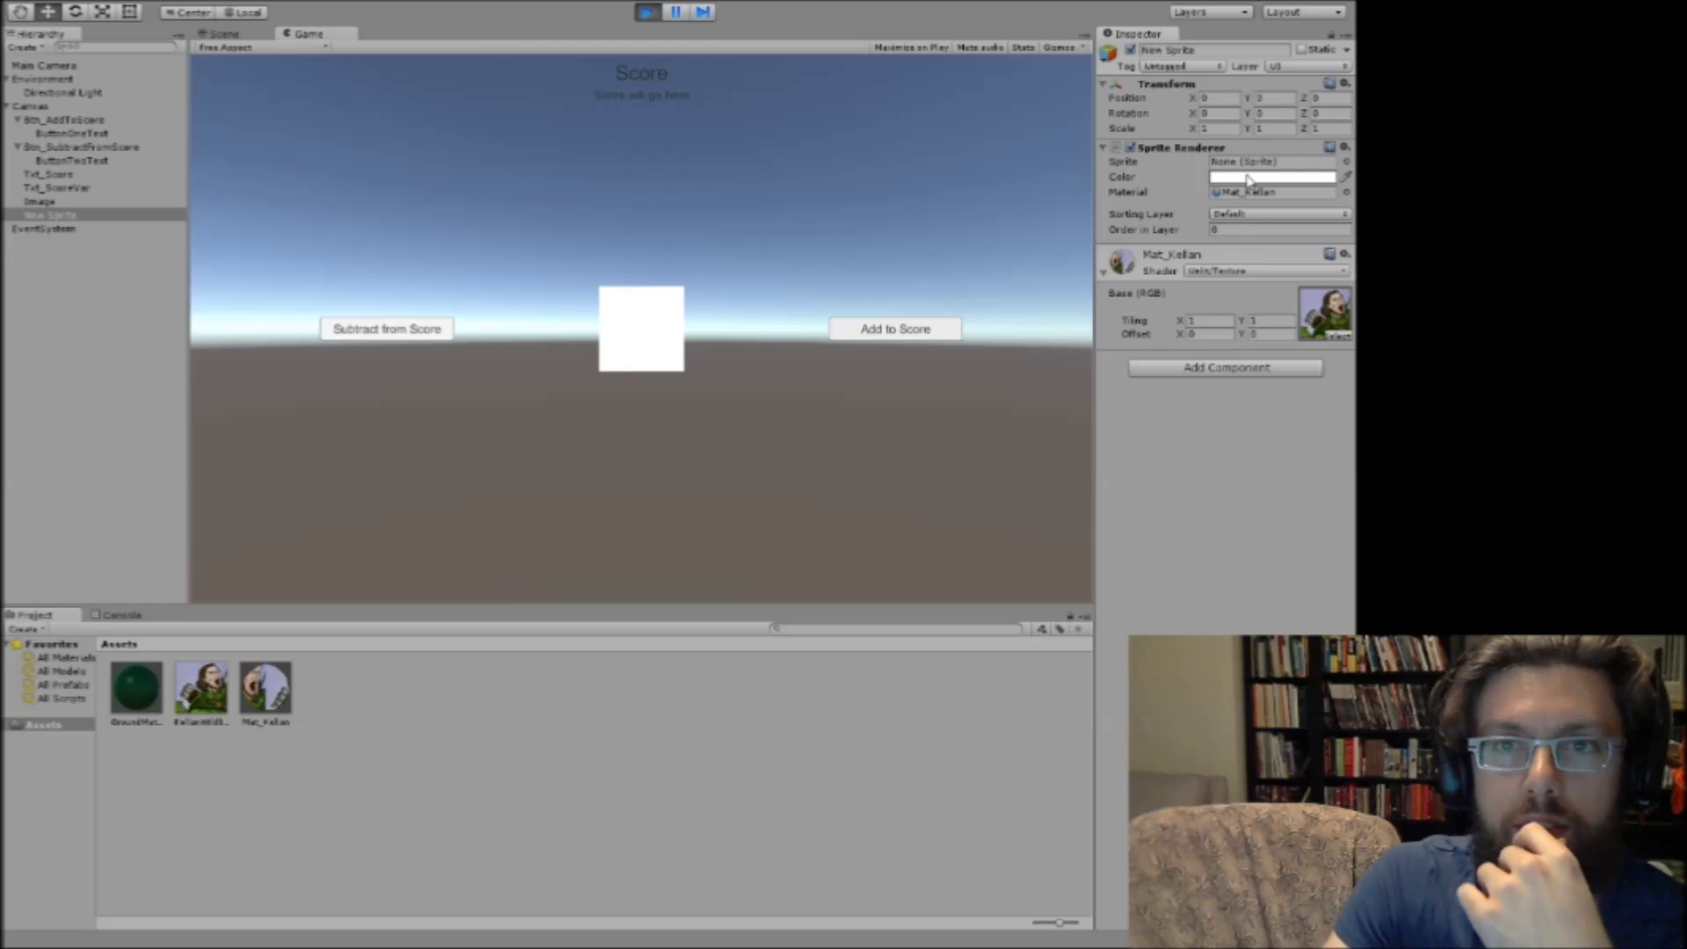
Check the color and the available sprites for New Sprite's Sprite Renderer without changing either.
{"action": "left_click", "coordinate": [1322, 179]}
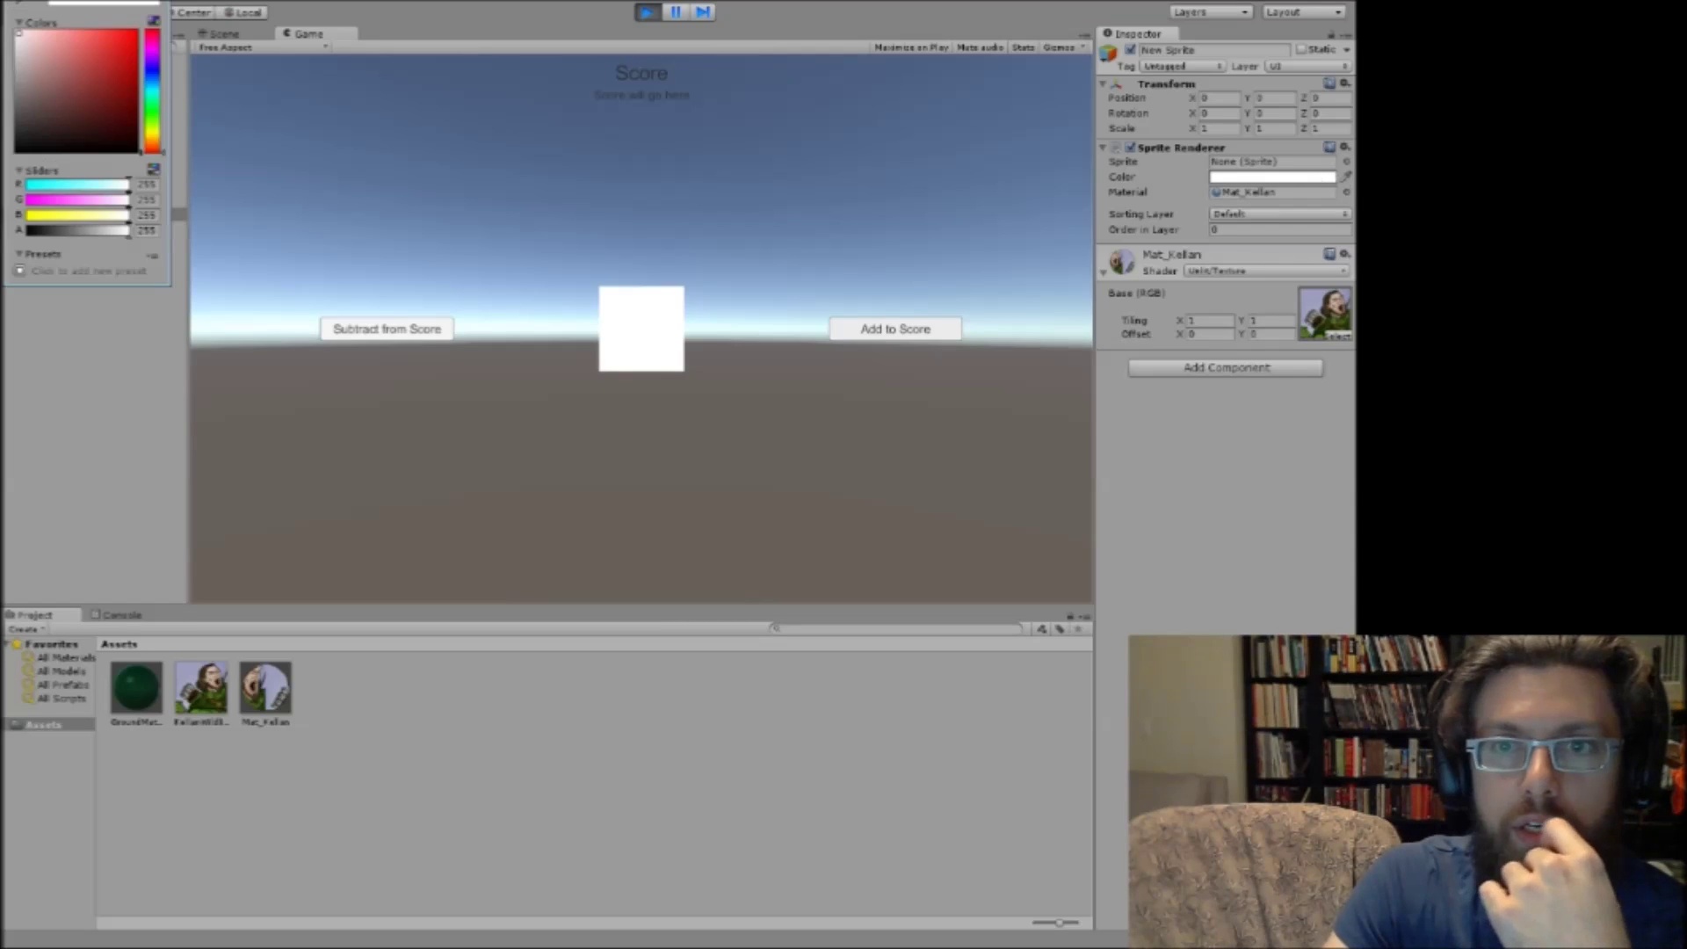
{"action": "left_click", "coordinate": [161, 2]}
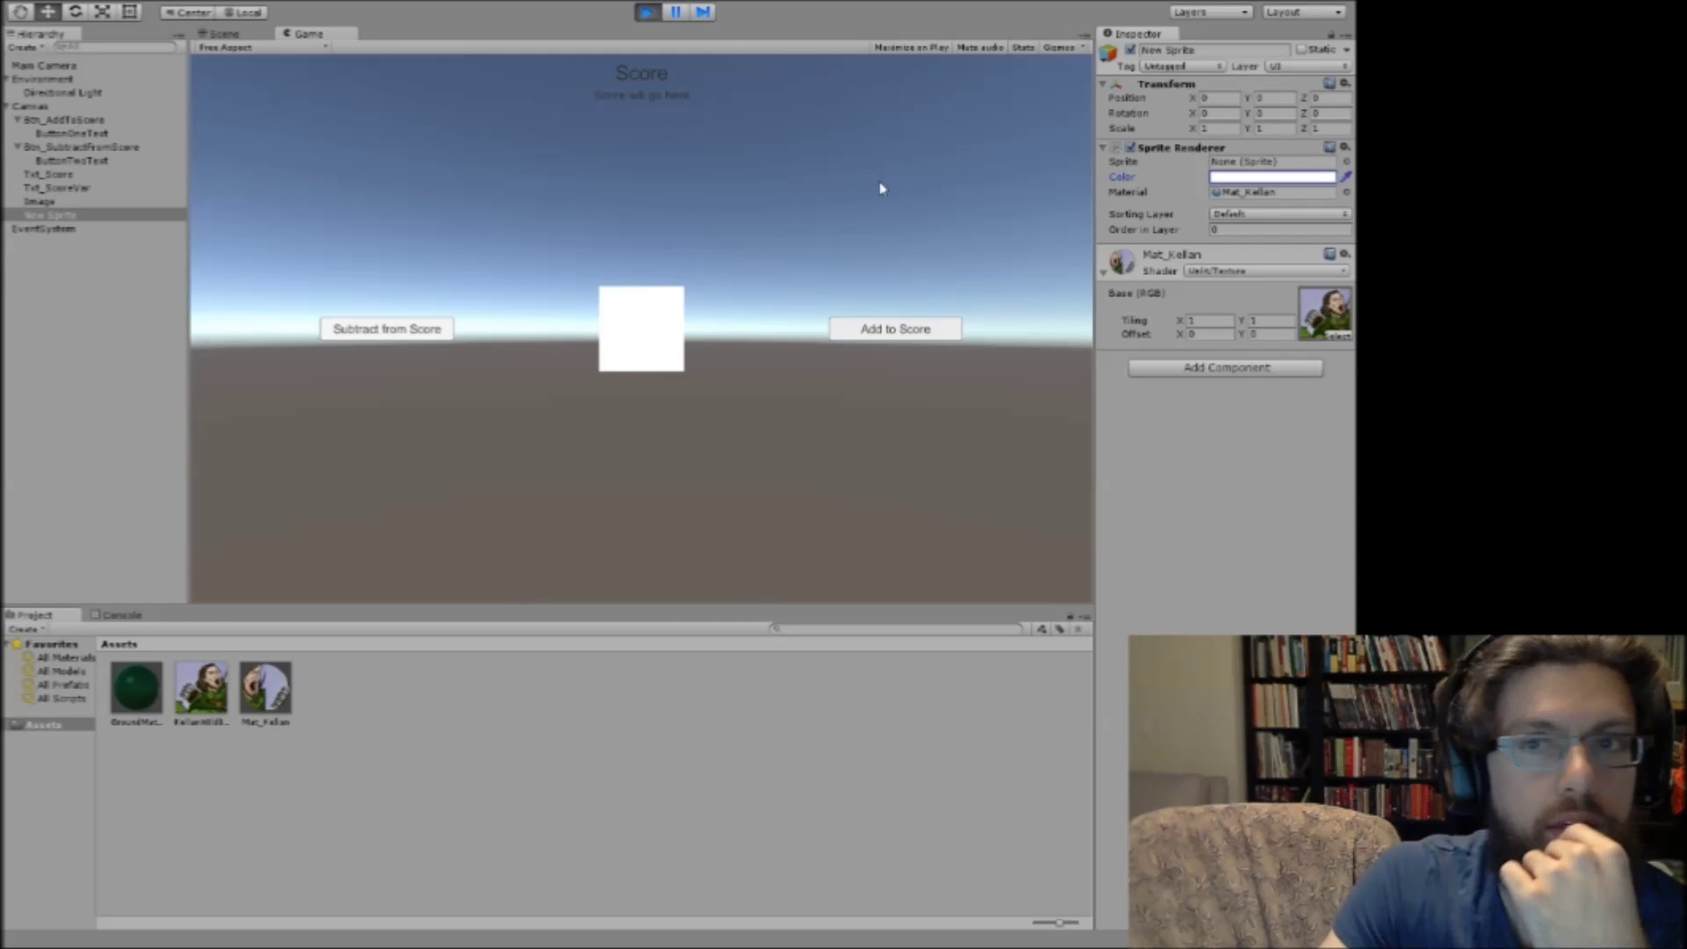
{"action": "left_click", "coordinate": [1248, 162]}
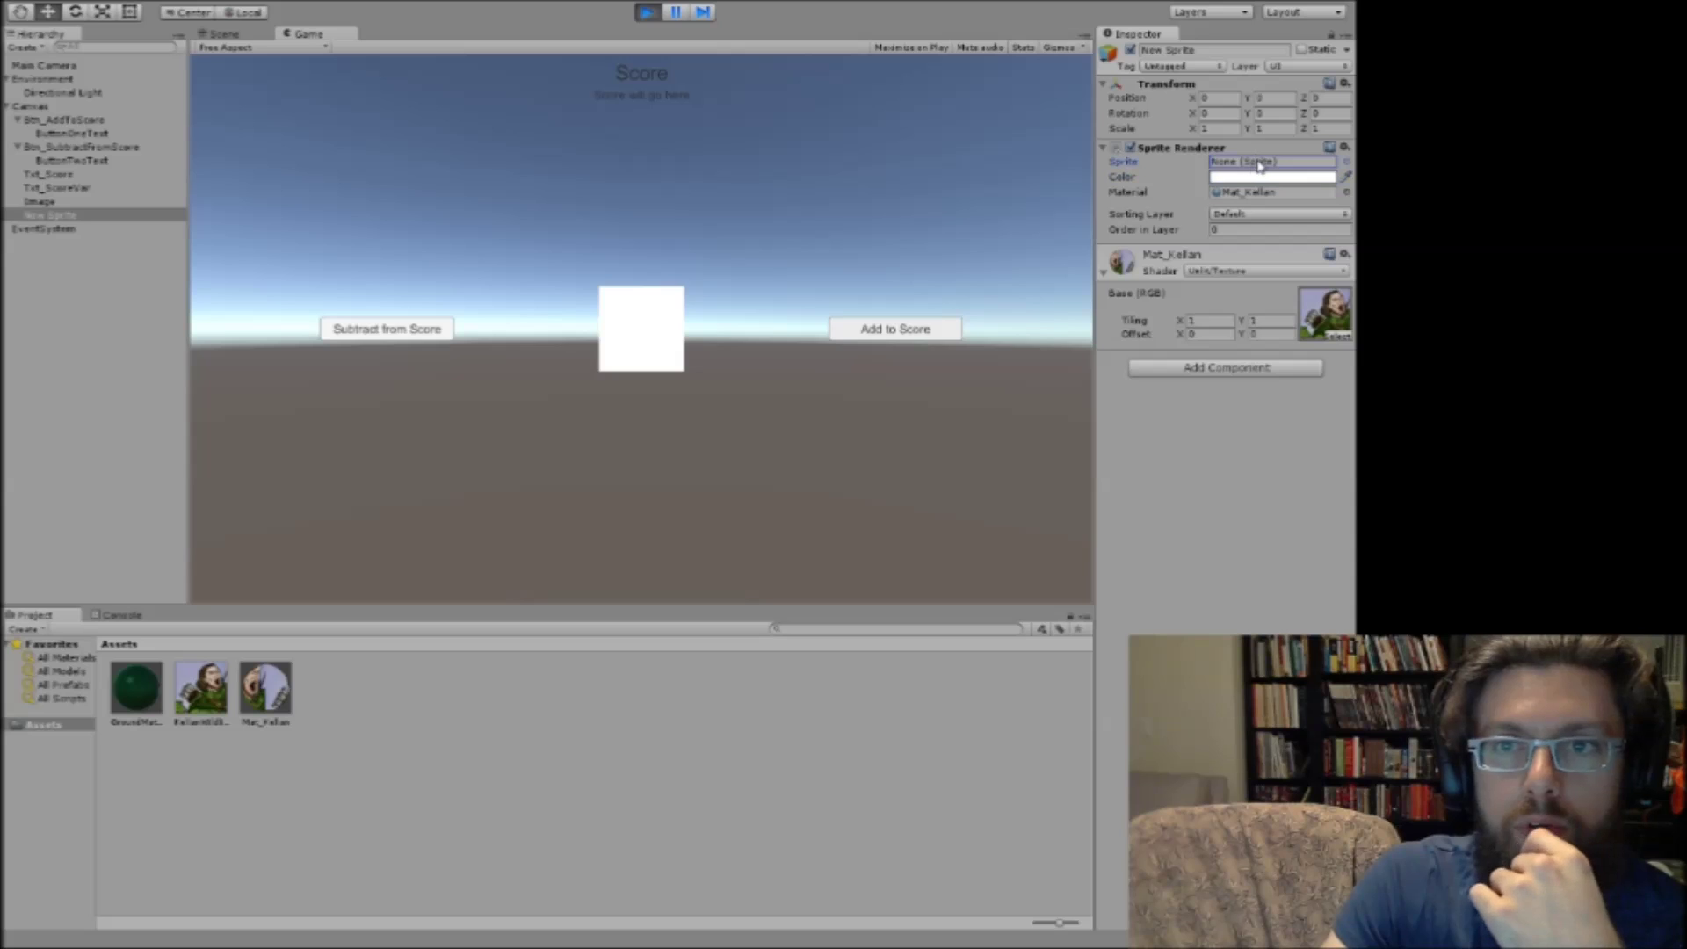
{"action": "left_click", "coordinate": [1344, 164]}
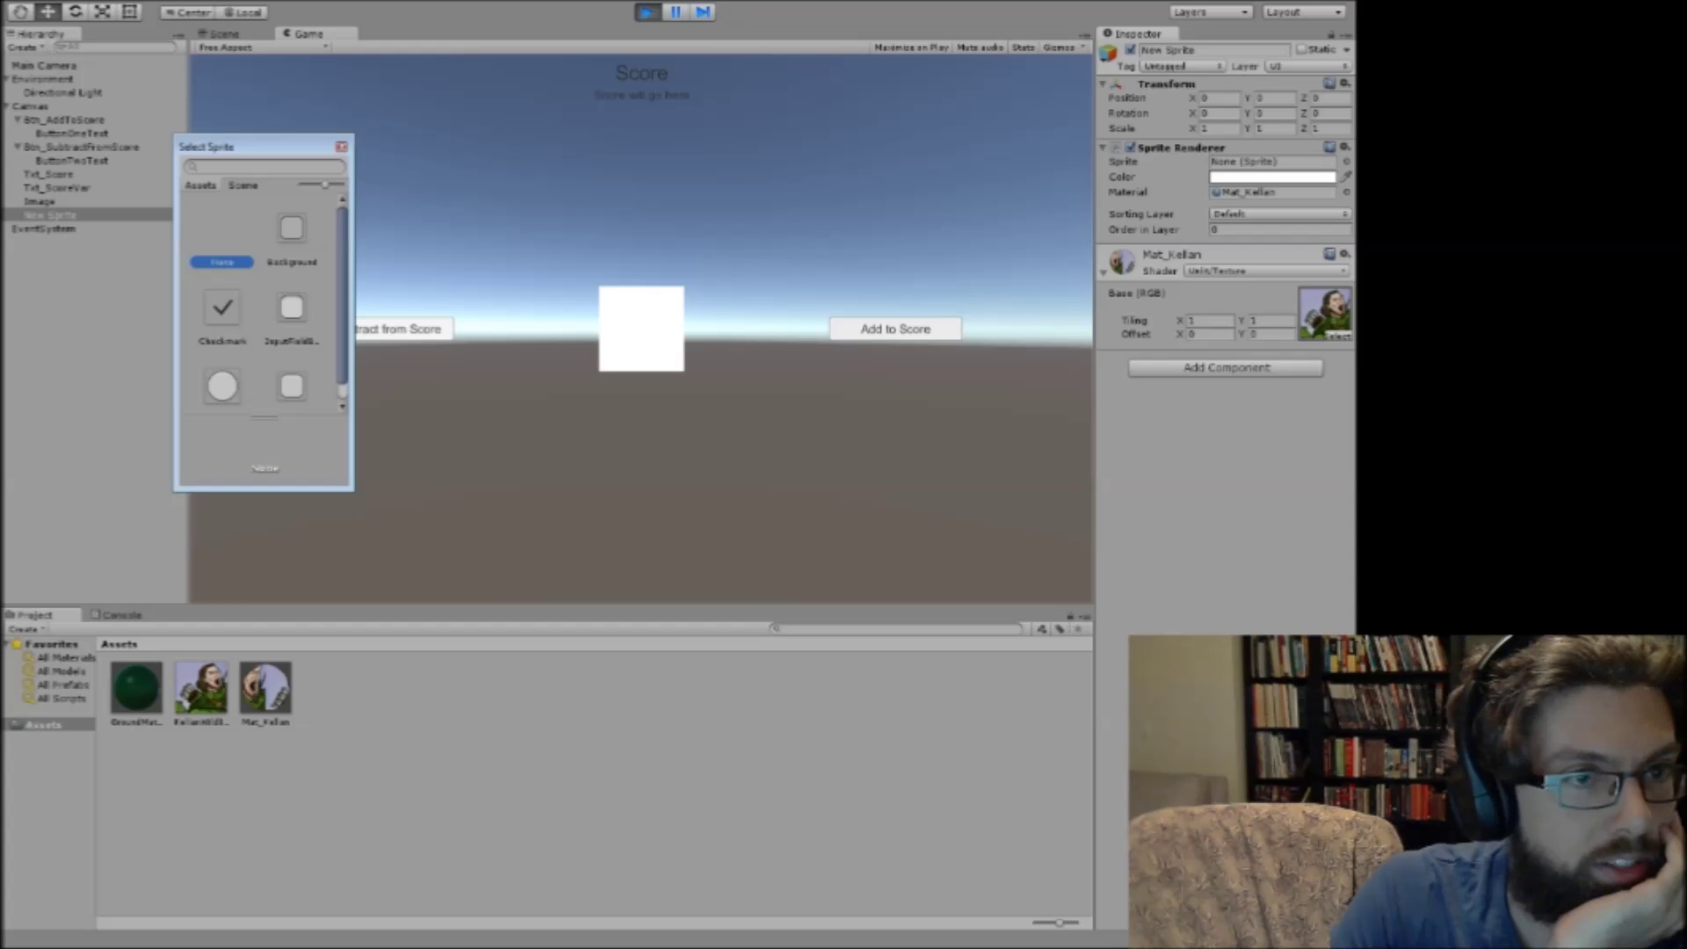
{"action": "left_click", "coordinate": [341, 148]}
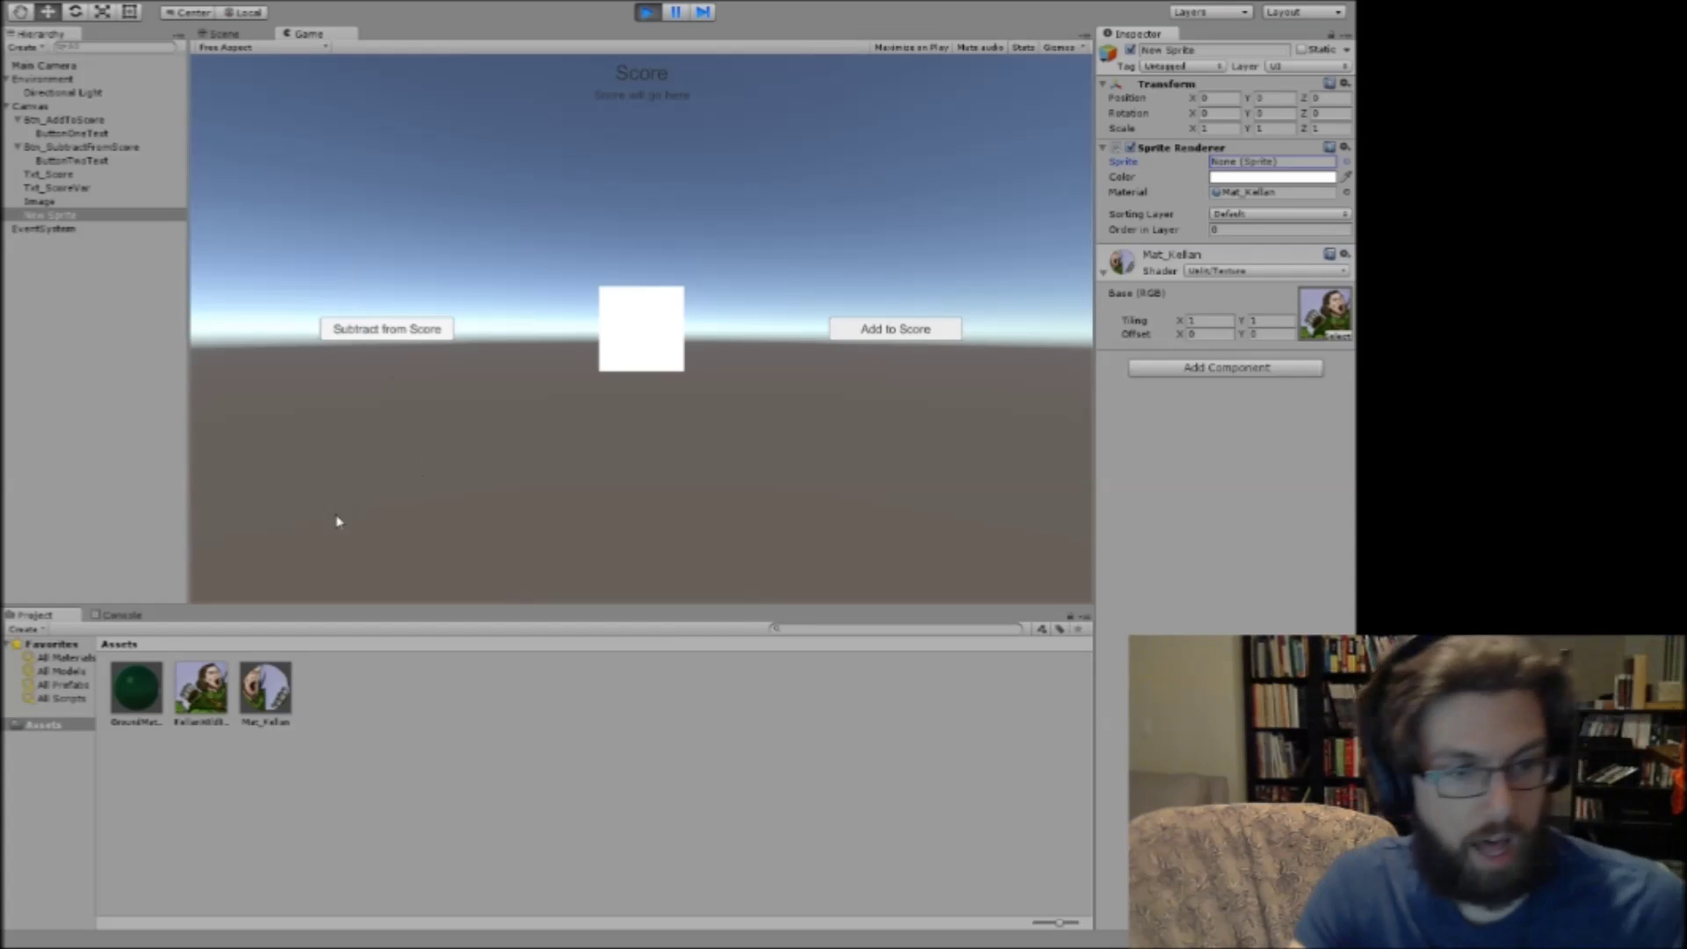
Switch to the Unity documentation in the browser and search the manual for "sprite asset" and for "sprite".
{"action": "key", "text": "alt+Tab"}
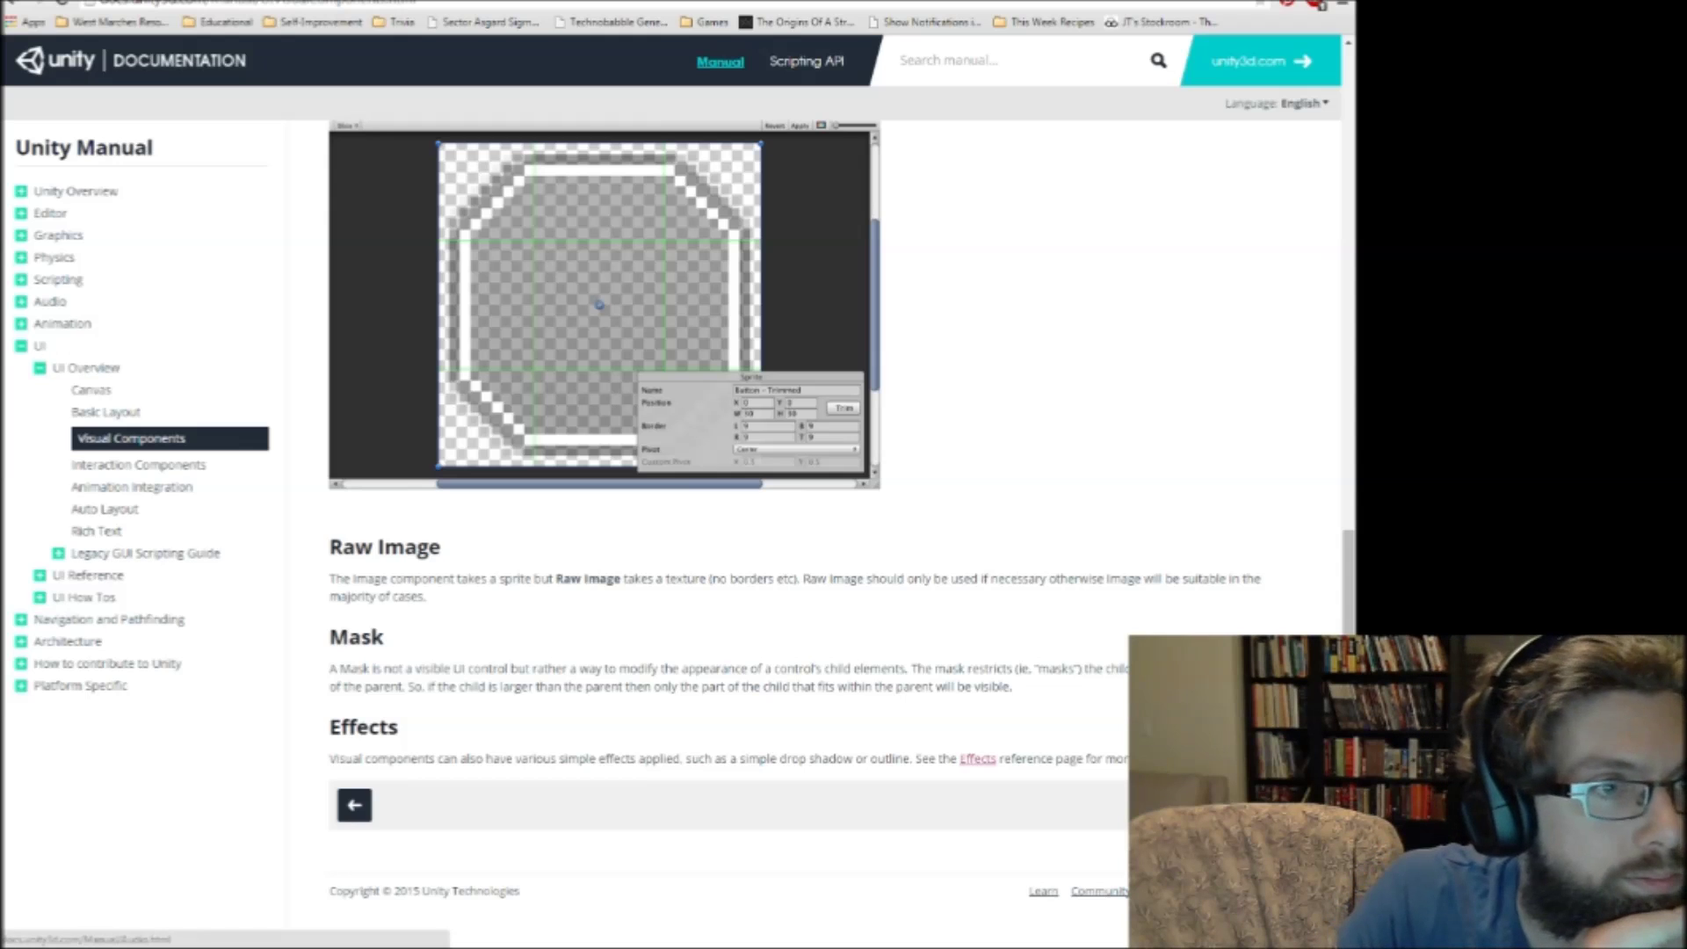
{"action": "left_click", "coordinate": [1158, 61]}
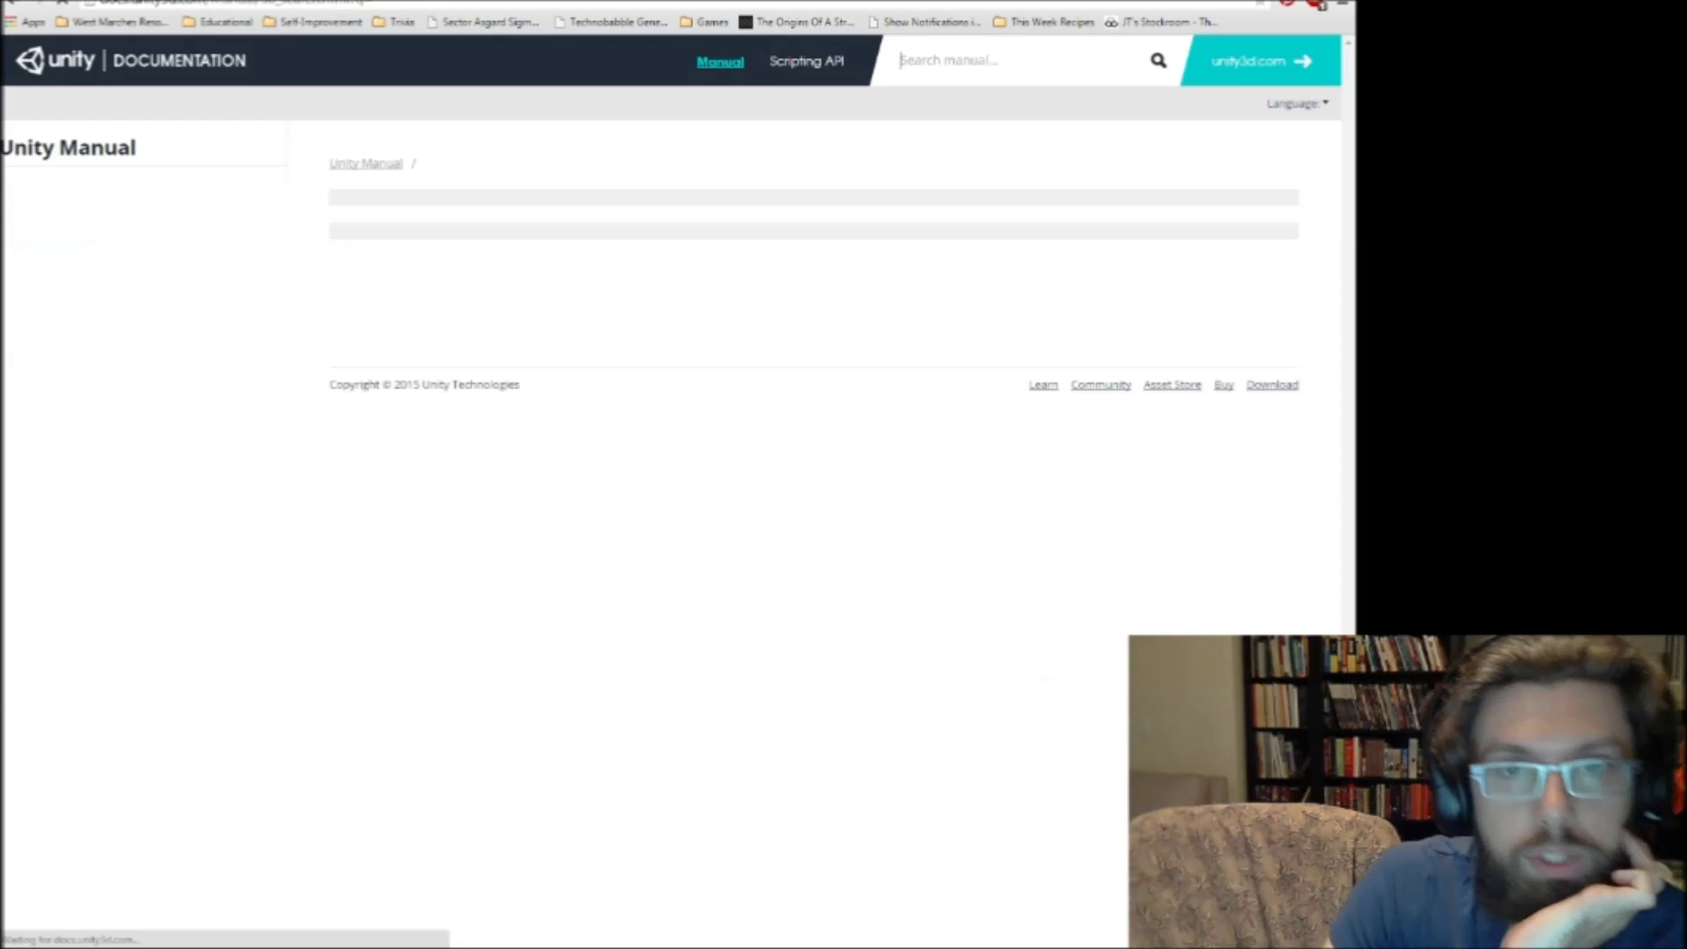
{"action": "type", "text": "sprite asset"}
{"action": "key", "text": "Return"}
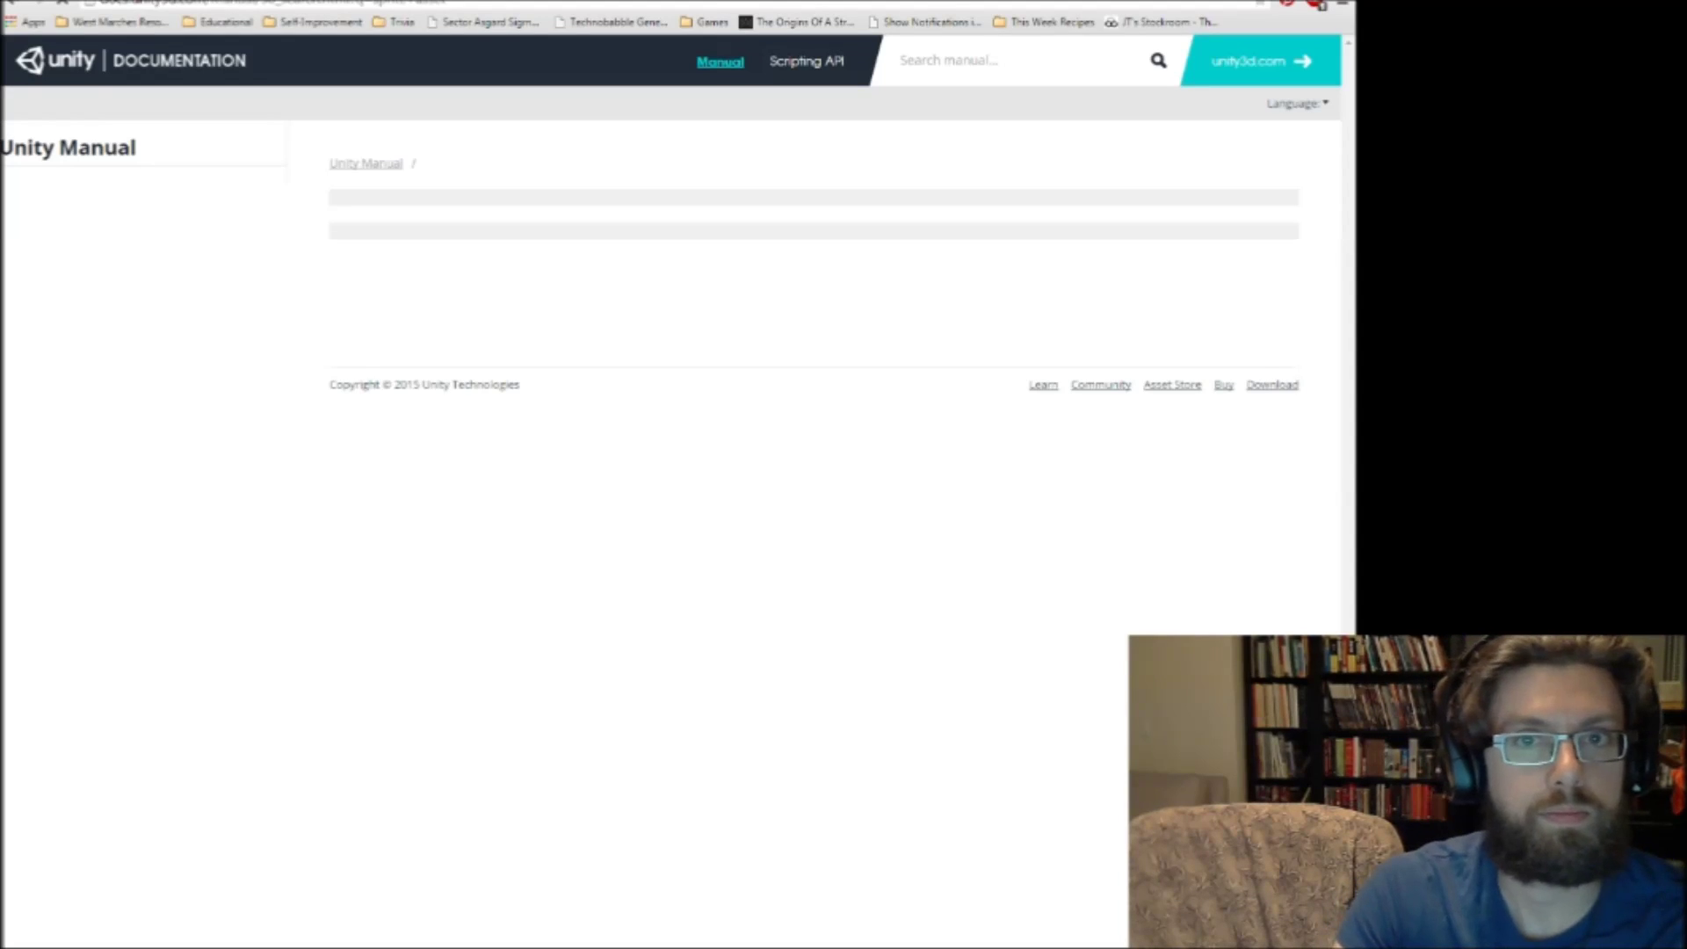
{"action": "type", "text": "sprite"}
{"action": "key", "text": "Return"}
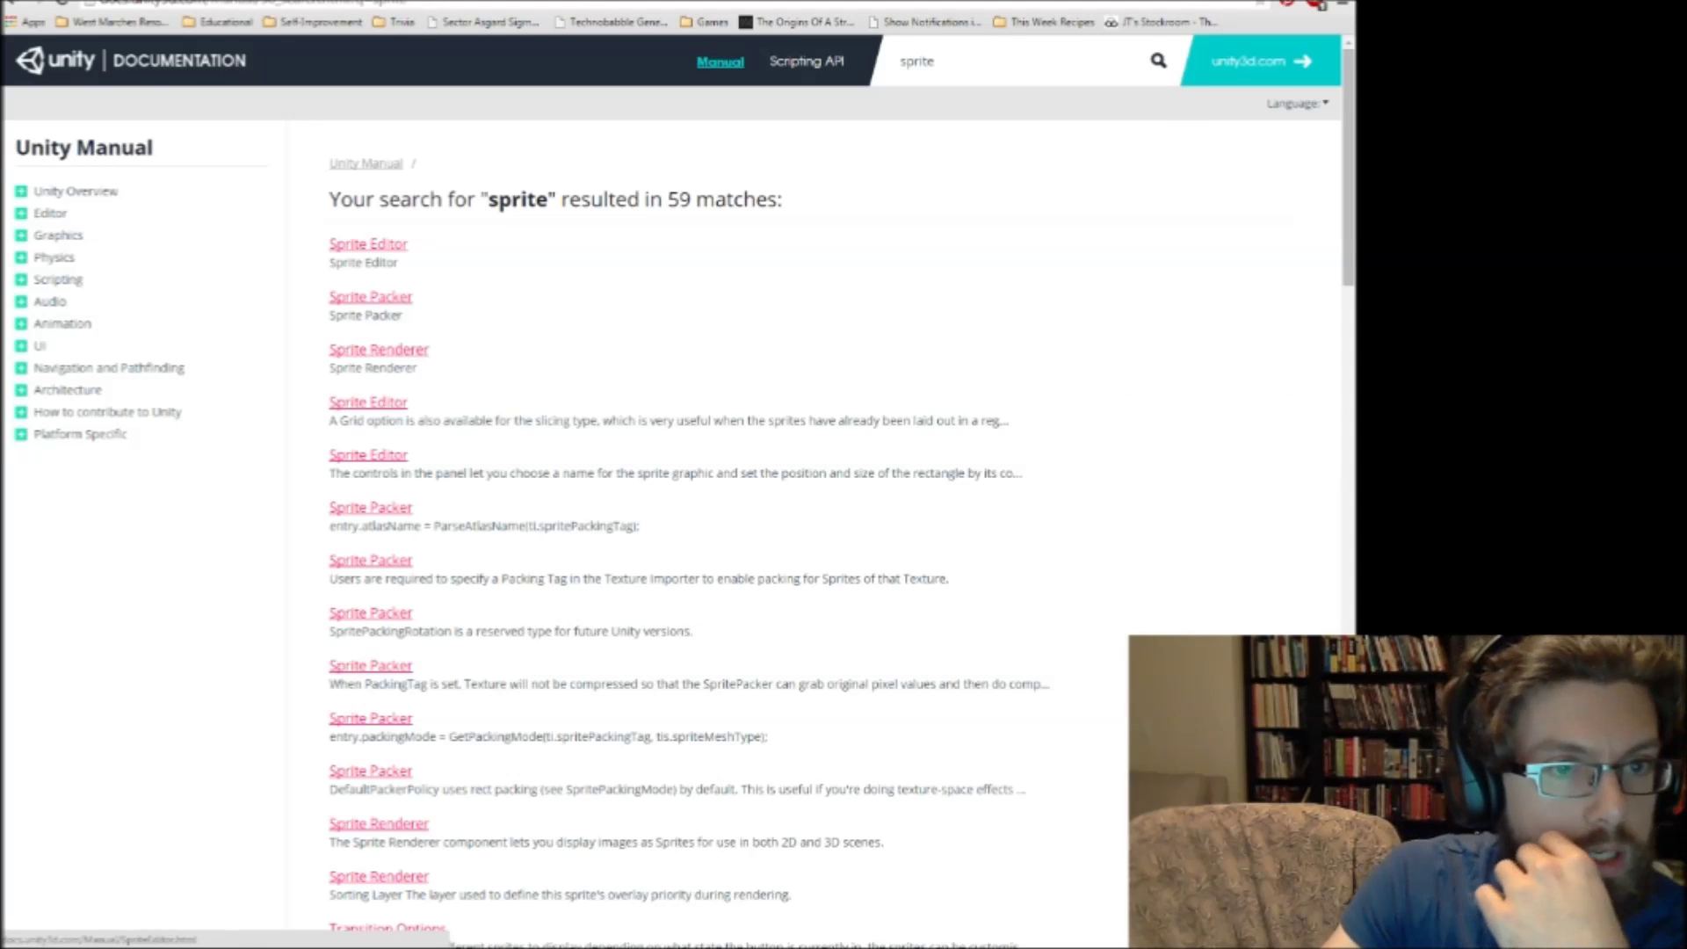
Open the 2D Textures page from the search results and skim down to its Sprite (2D and UI) section.
{"action": "scroll", "coordinate": [817, 527], "scroll_direction": "down", "scroll_amount": 1}
{"action": "scroll", "coordinate": [817, 527], "scroll_direction": "down", "scroll_amount": 3}
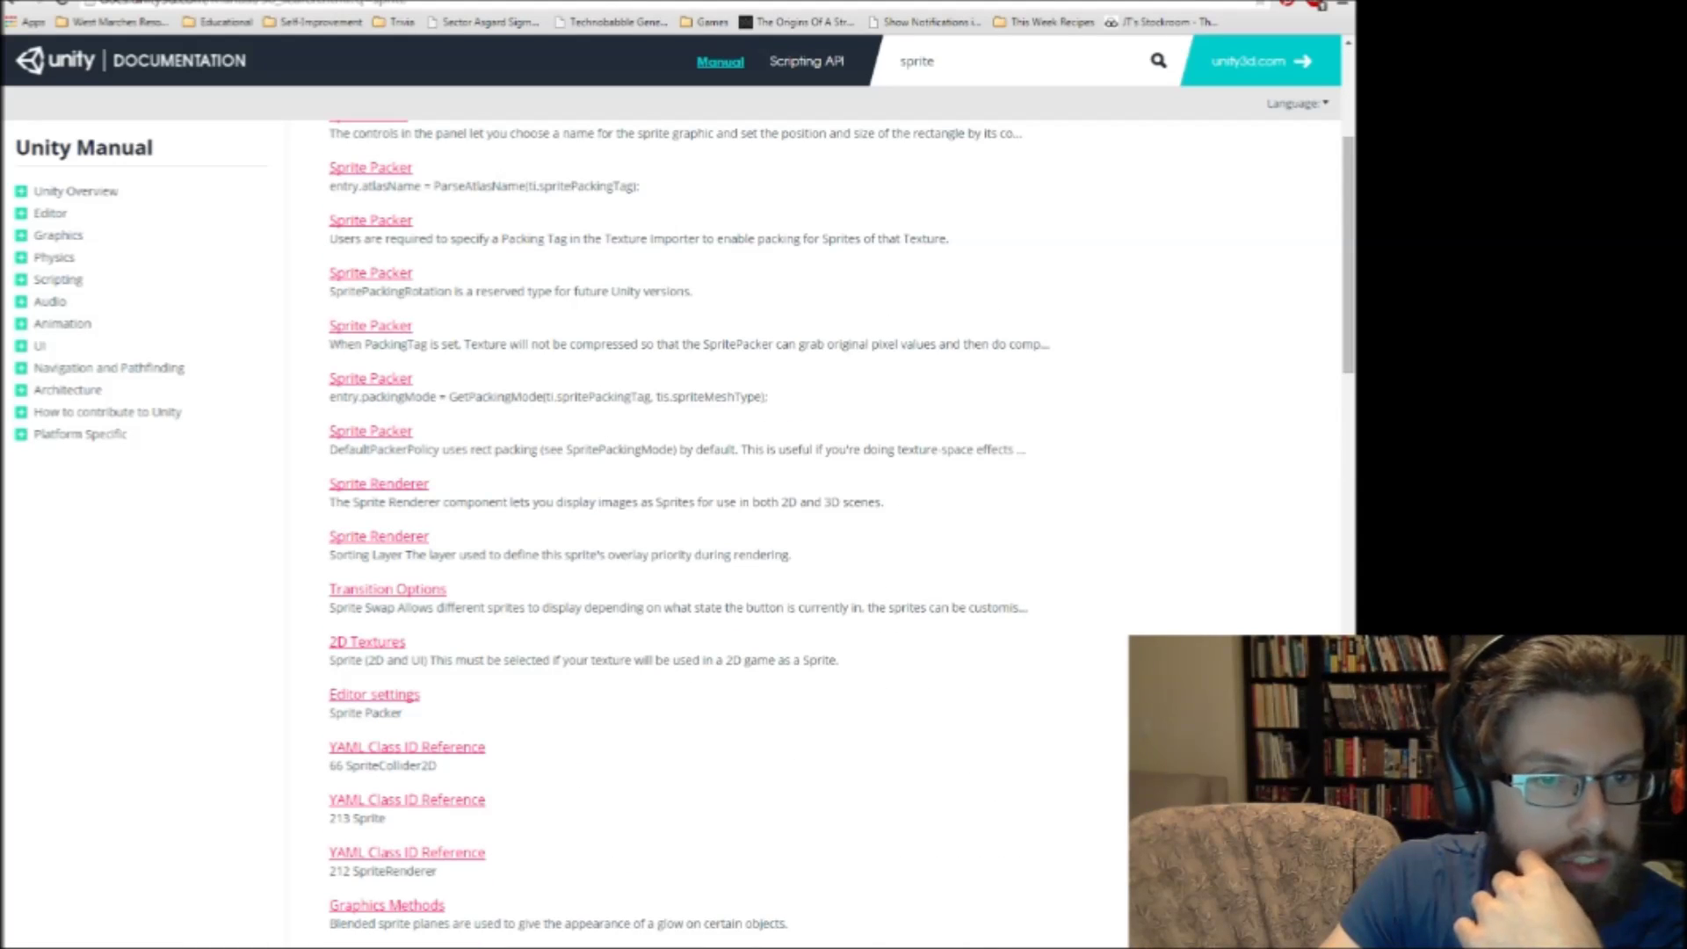
{"action": "left_click", "coordinate": [368, 643]}
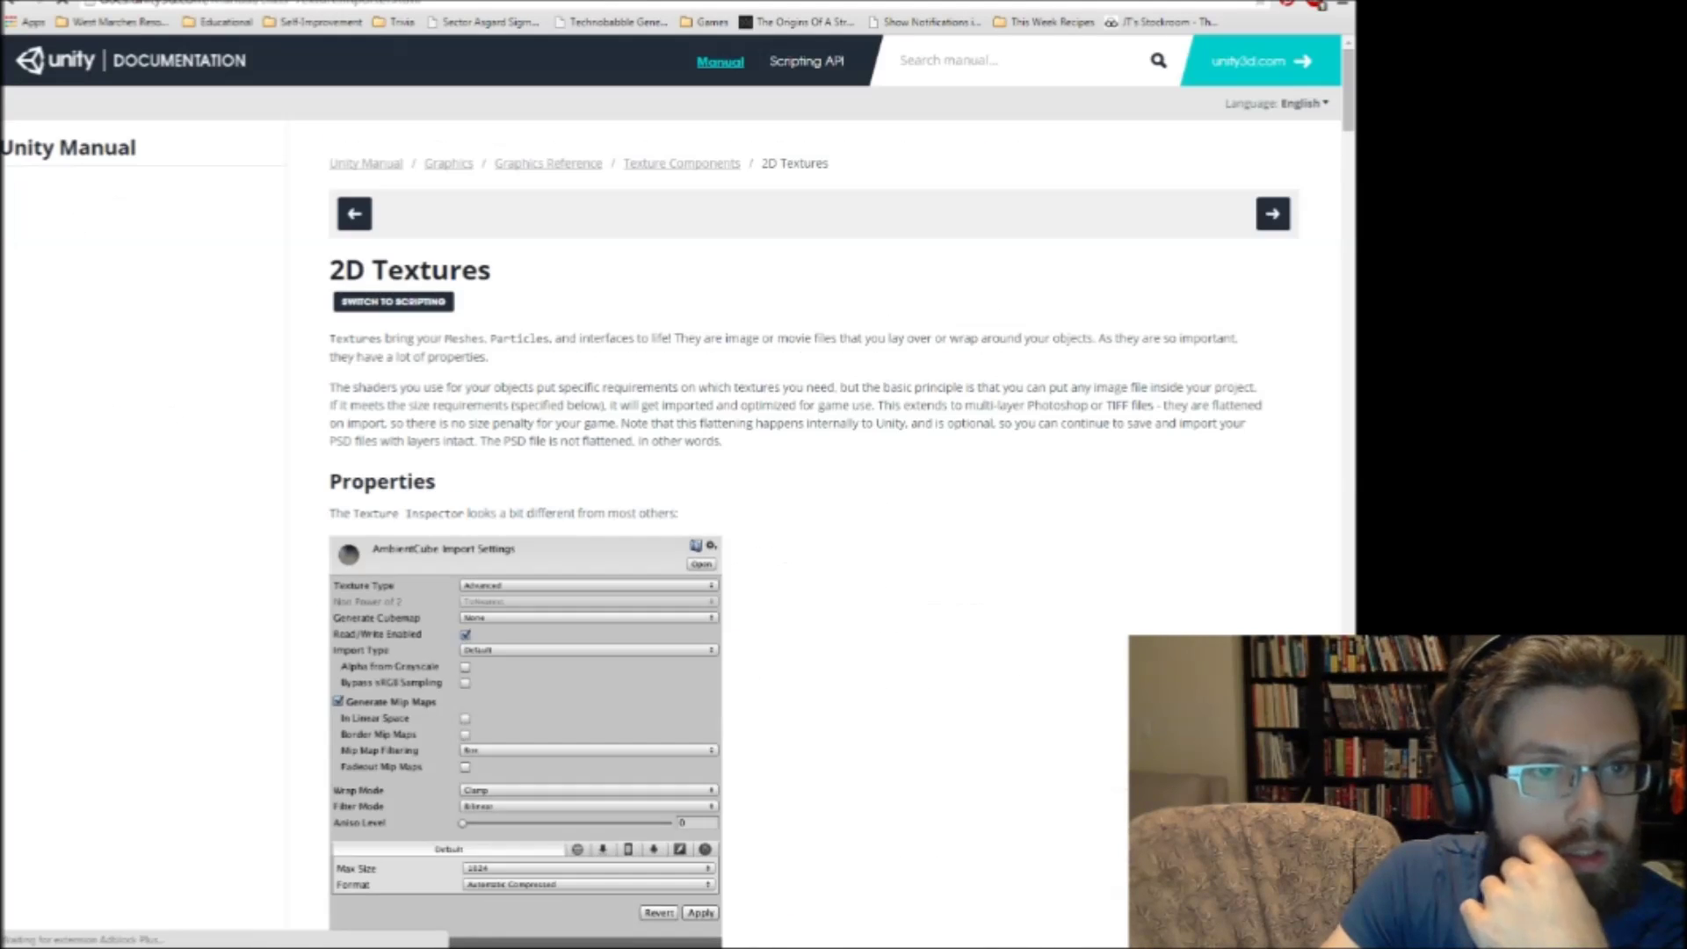
{"action": "scroll", "coordinate": [367, 642], "scroll_direction": "down", "scroll_amount": 8}
{"action": "scroll", "coordinate": [817, 527], "scroll_direction": "down", "scroll_amount": 15}
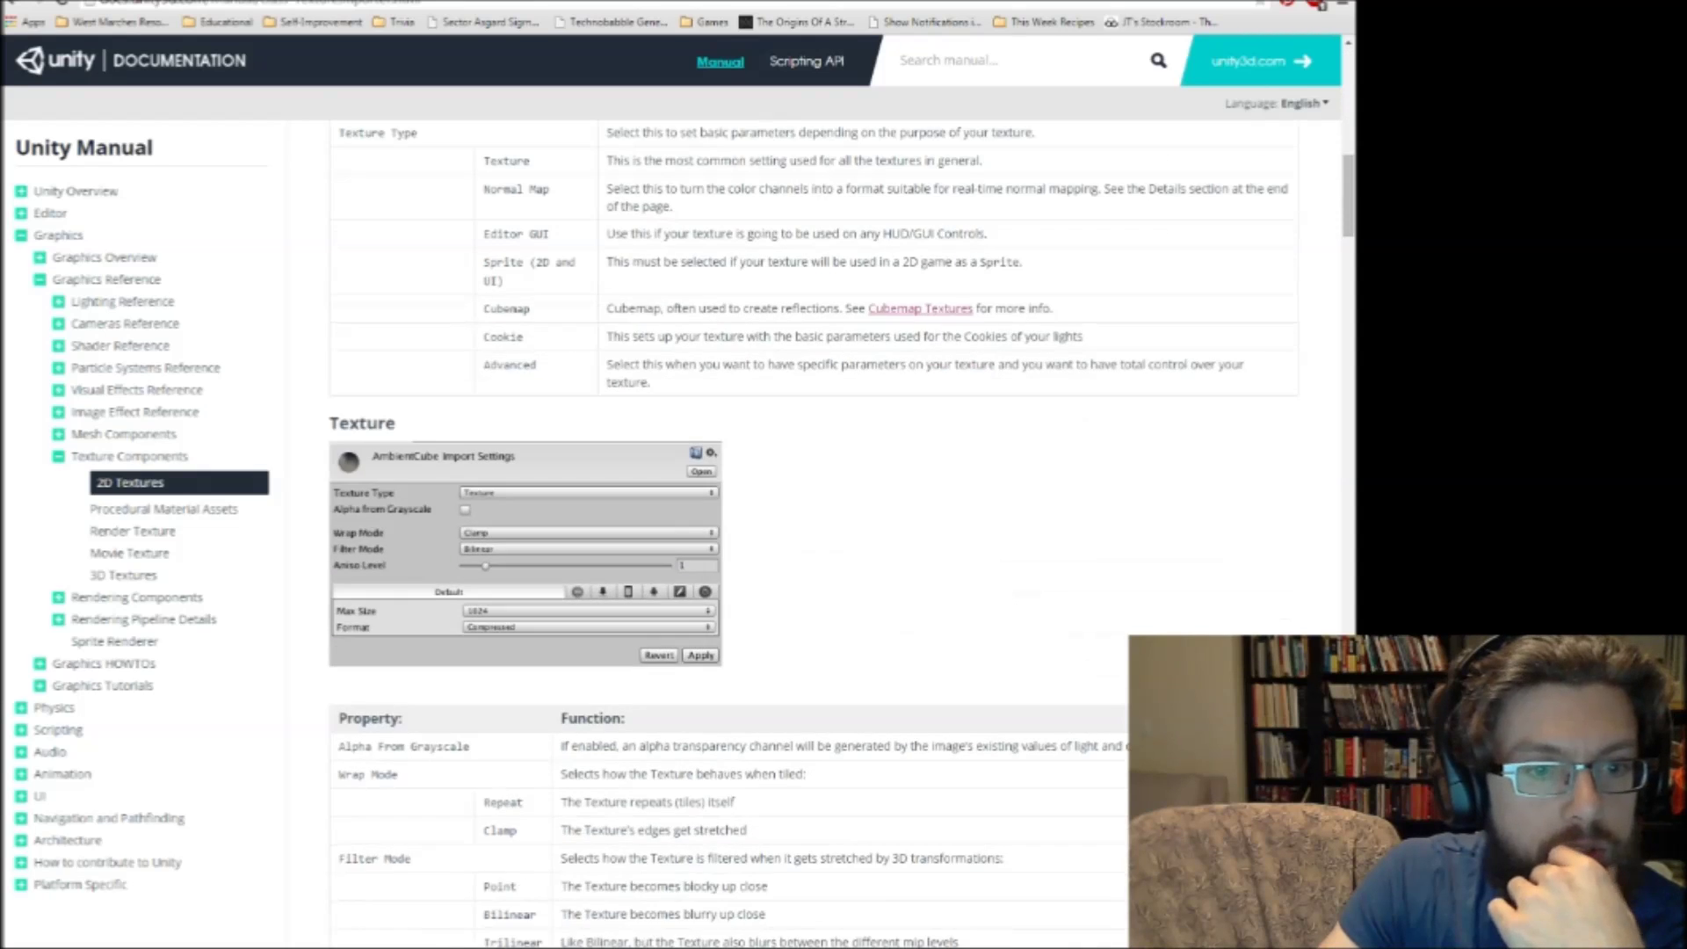
{"action": "scroll", "coordinate": [817, 527], "scroll_direction": "down", "scroll_amount": 3}
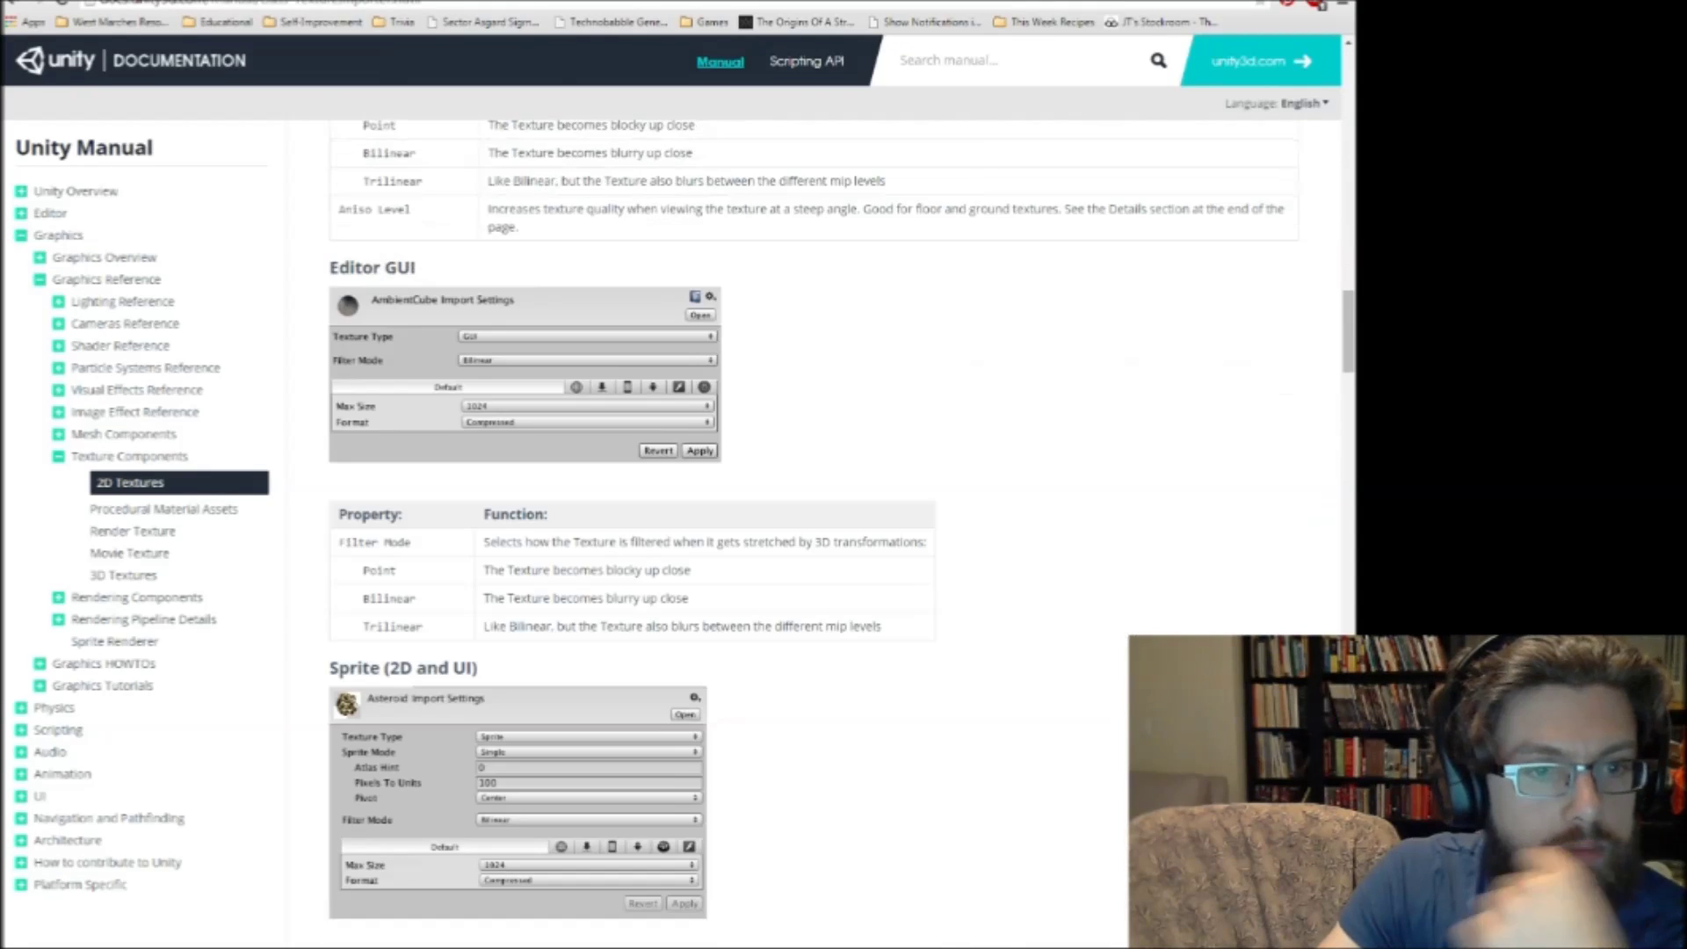
Find "sprite" on the 2D Textures page and read the Sprite properties and the Texture Importer's Texture Type options.
{"action": "key", "text": "ctrl+f"}
{"action": "type", "text": "sprite"}
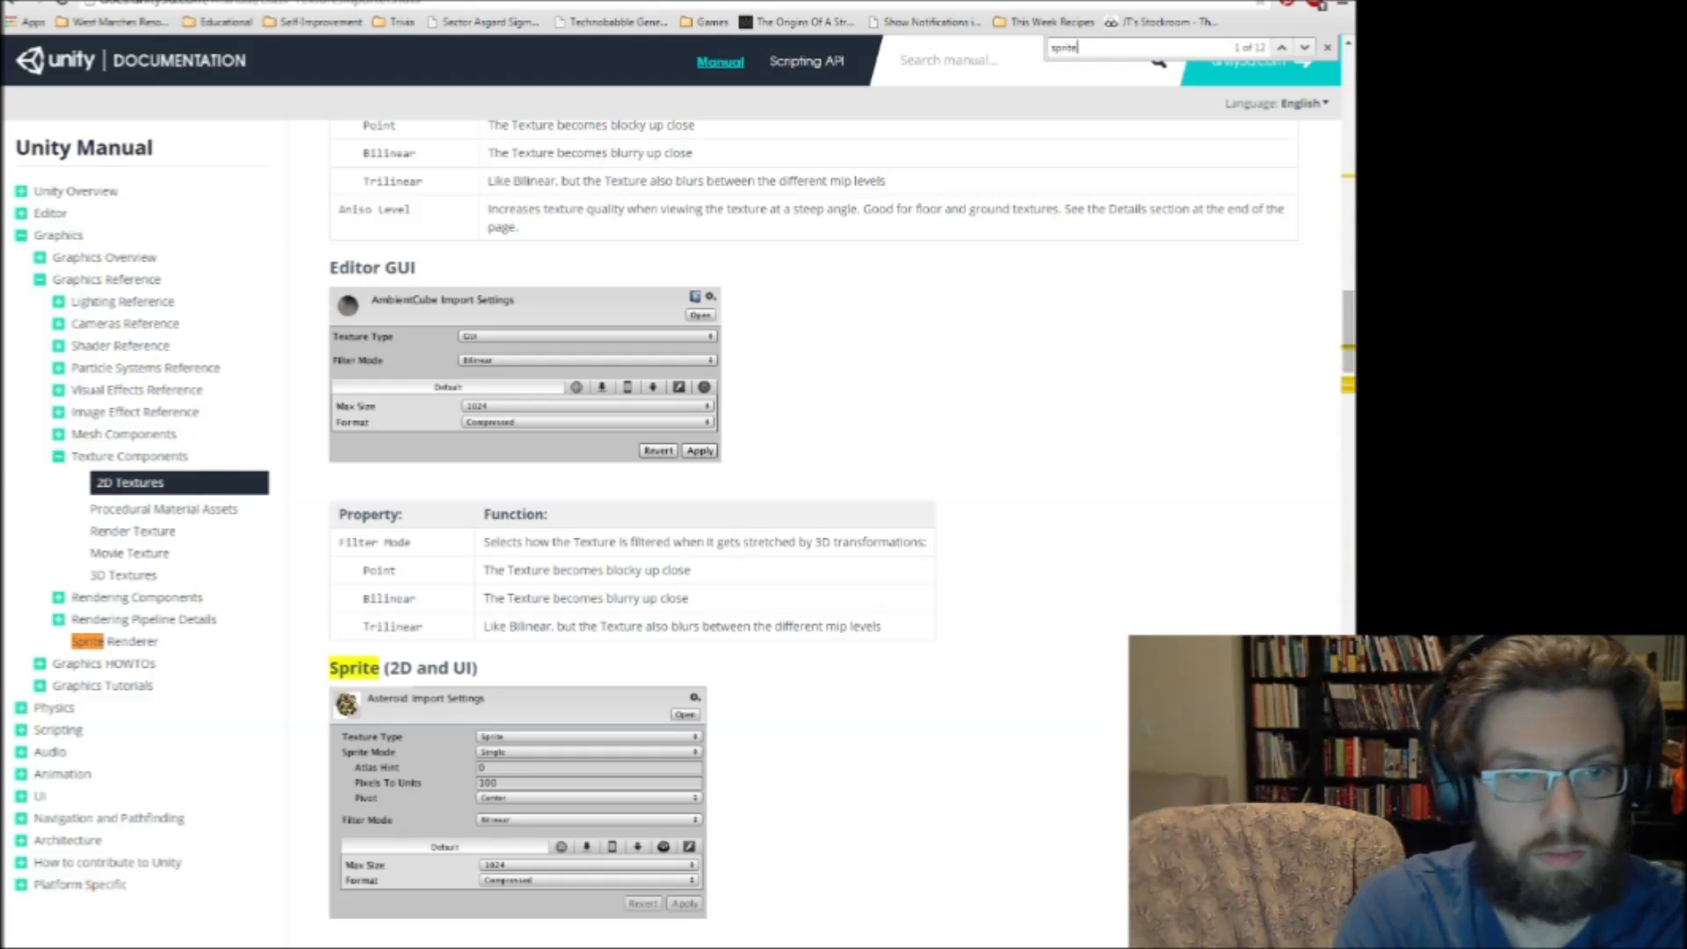
{"action": "scroll", "coordinate": [817, 527], "scroll_direction": "down", "scroll_amount": 4}
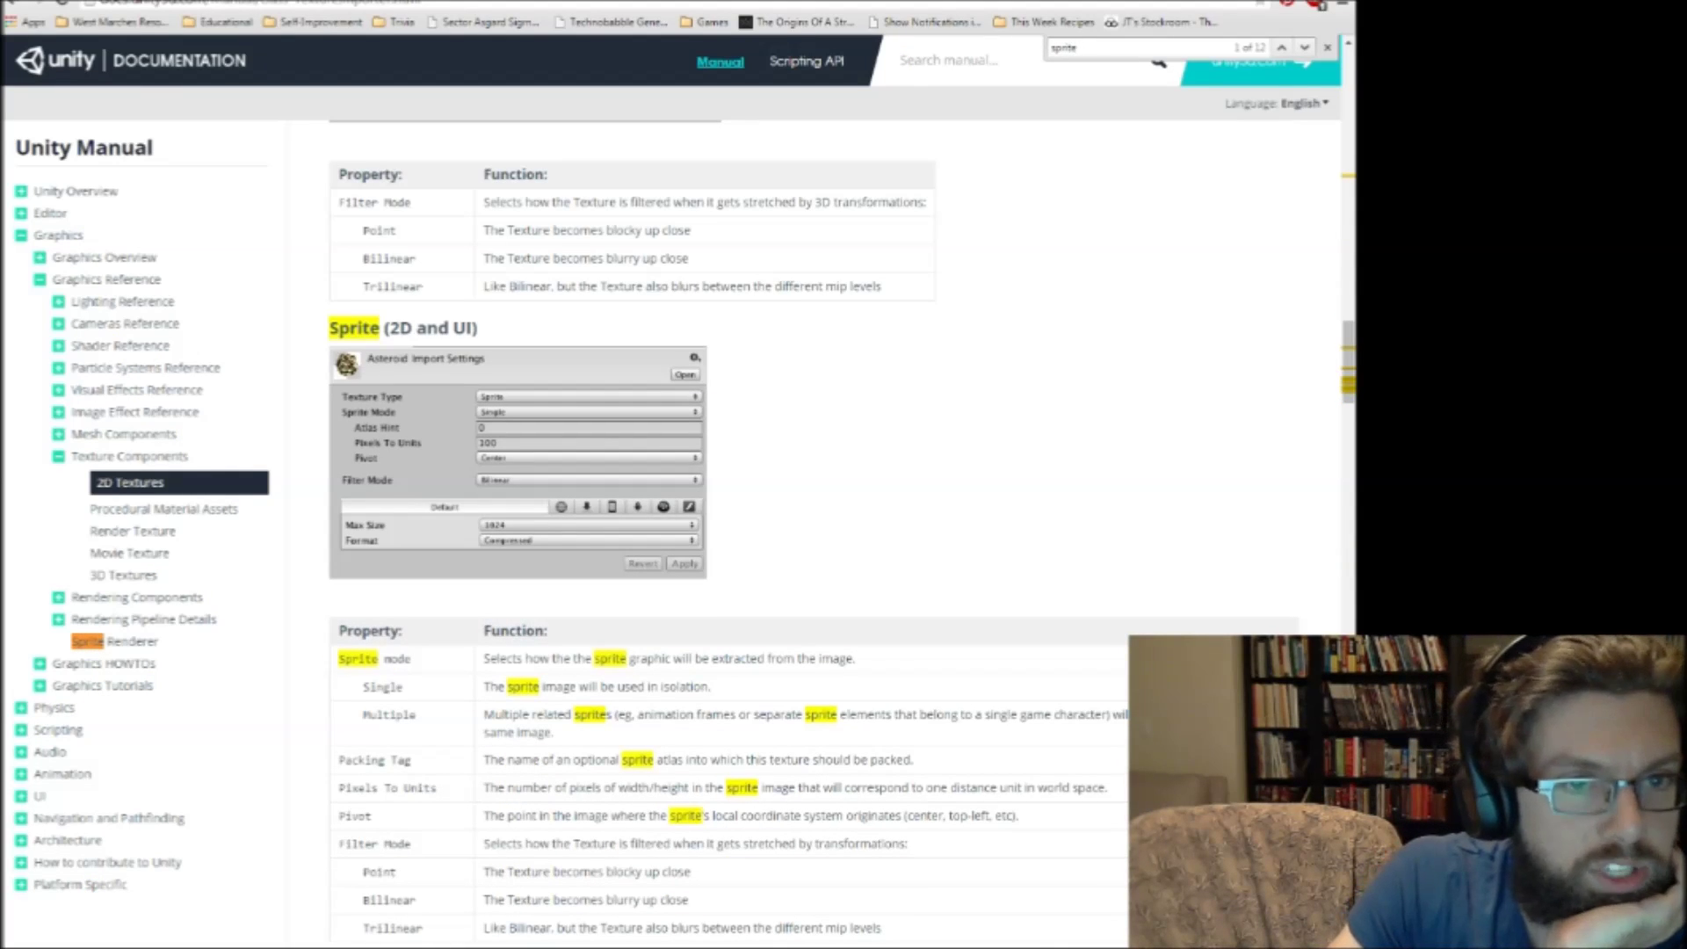
{"action": "scroll", "coordinate": [817, 527], "scroll_direction": "up", "scroll_amount": 7}
{"action": "scroll", "coordinate": [817, 527], "scroll_direction": "up", "scroll_amount": 15}
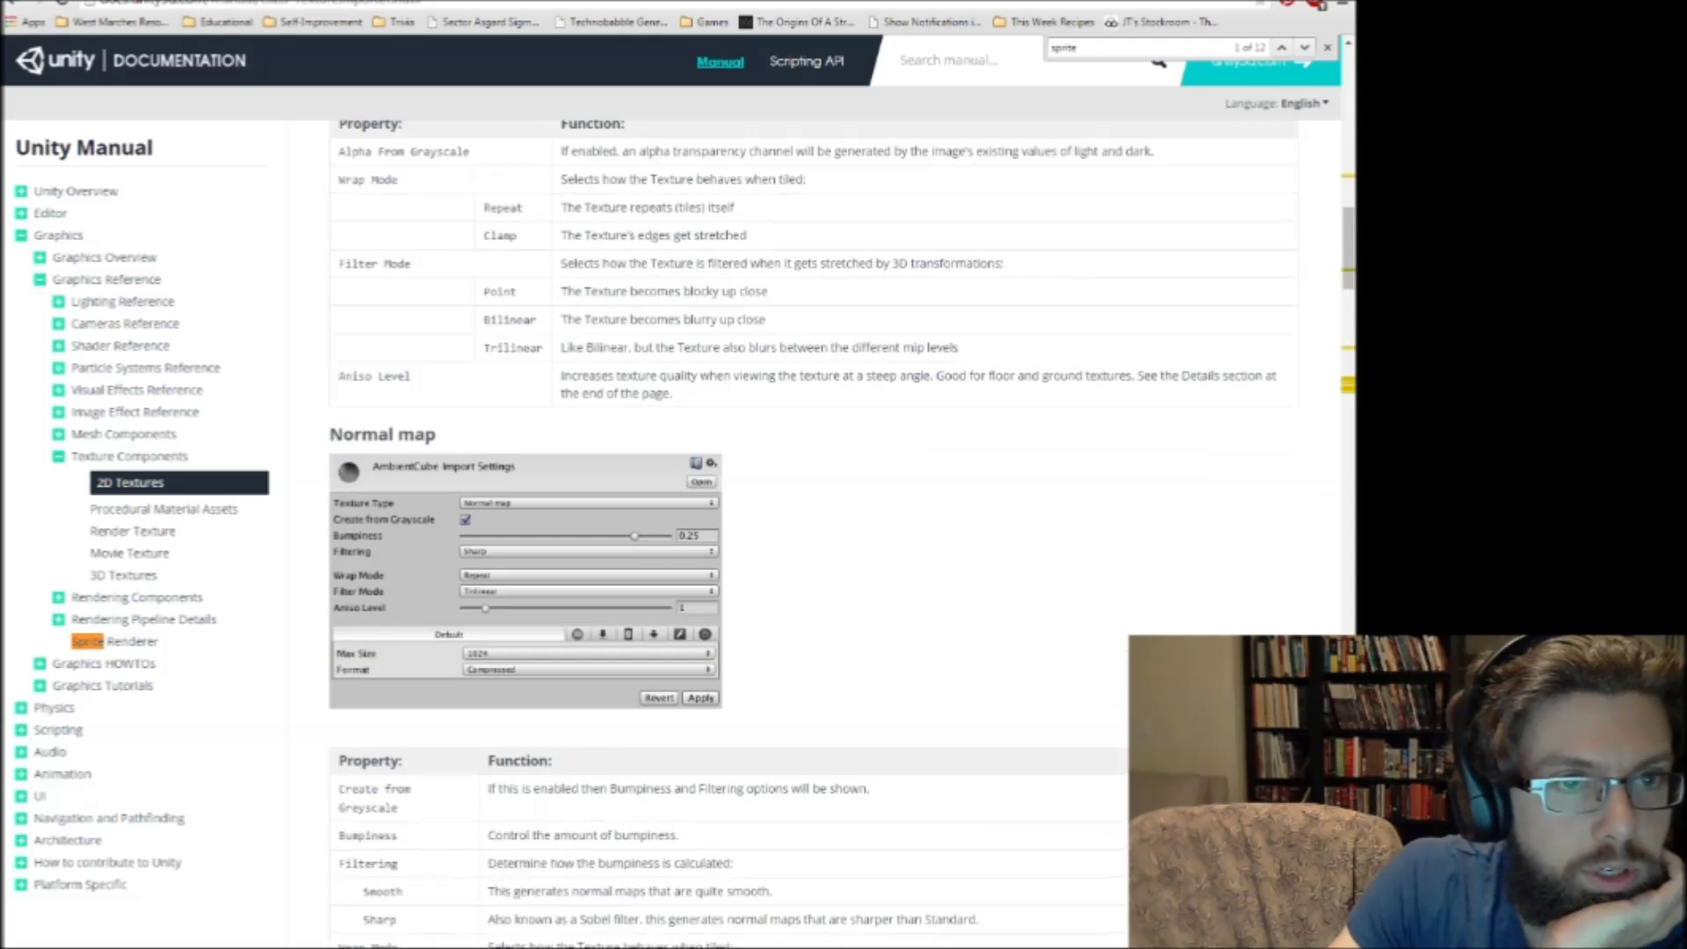
{"action": "scroll", "coordinate": [817, 527], "scroll_direction": "down", "scroll_amount": 3}
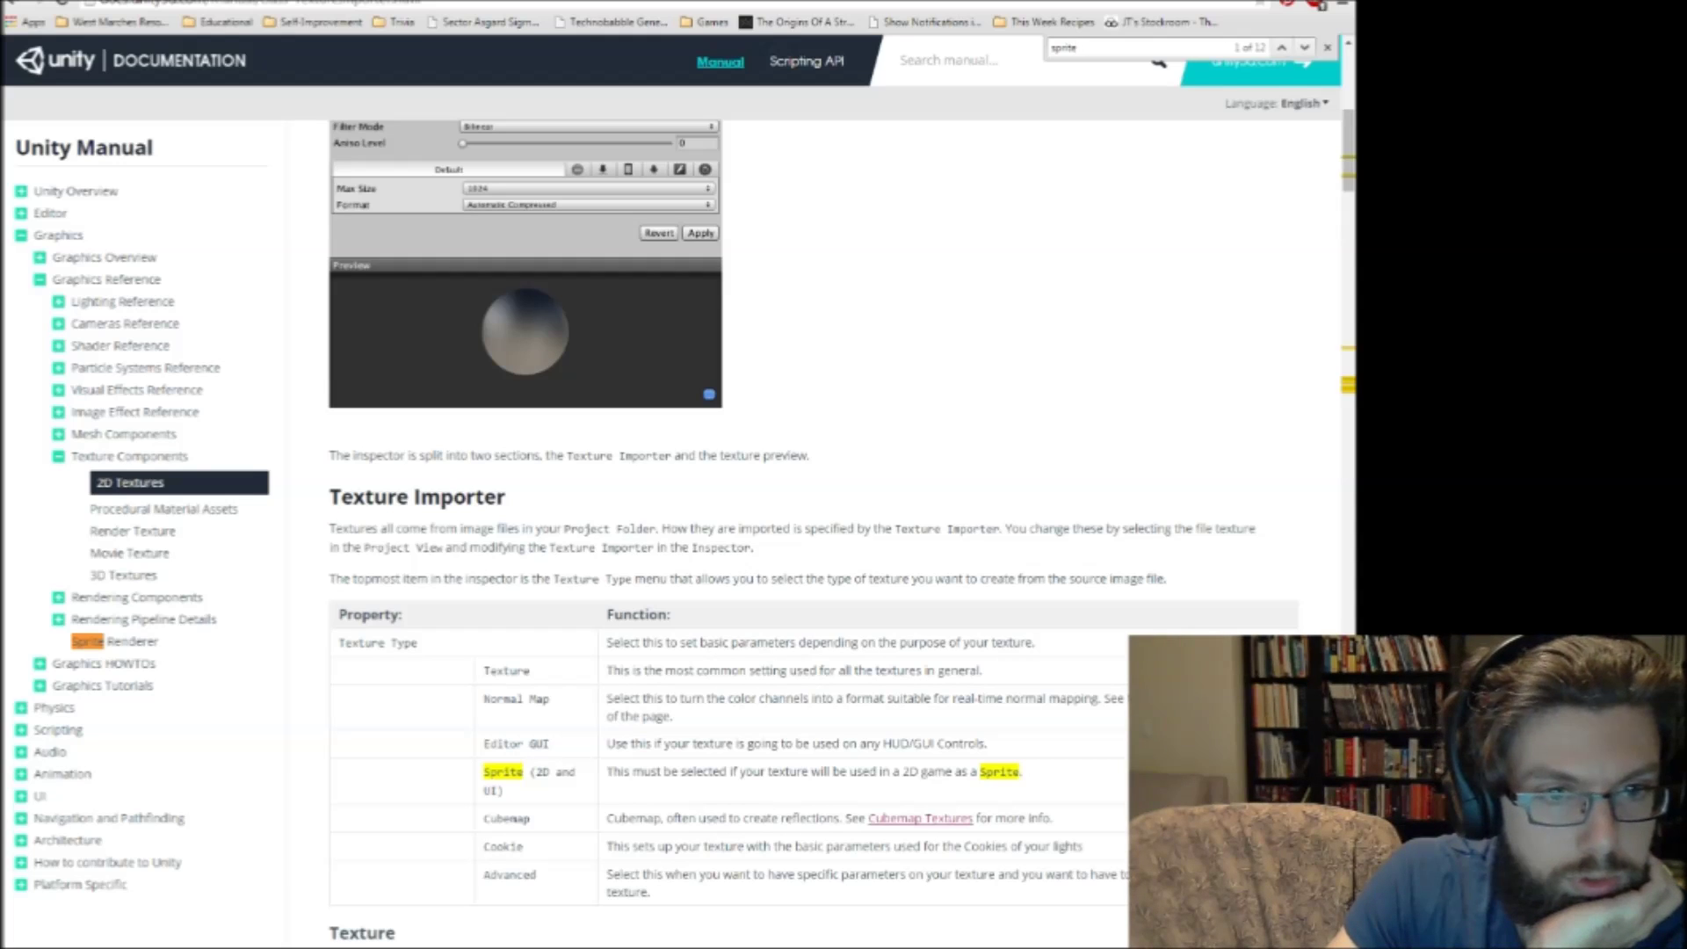
{"action": "scroll", "coordinate": [791, 527], "scroll_direction": "down", "scroll_amount": 2}
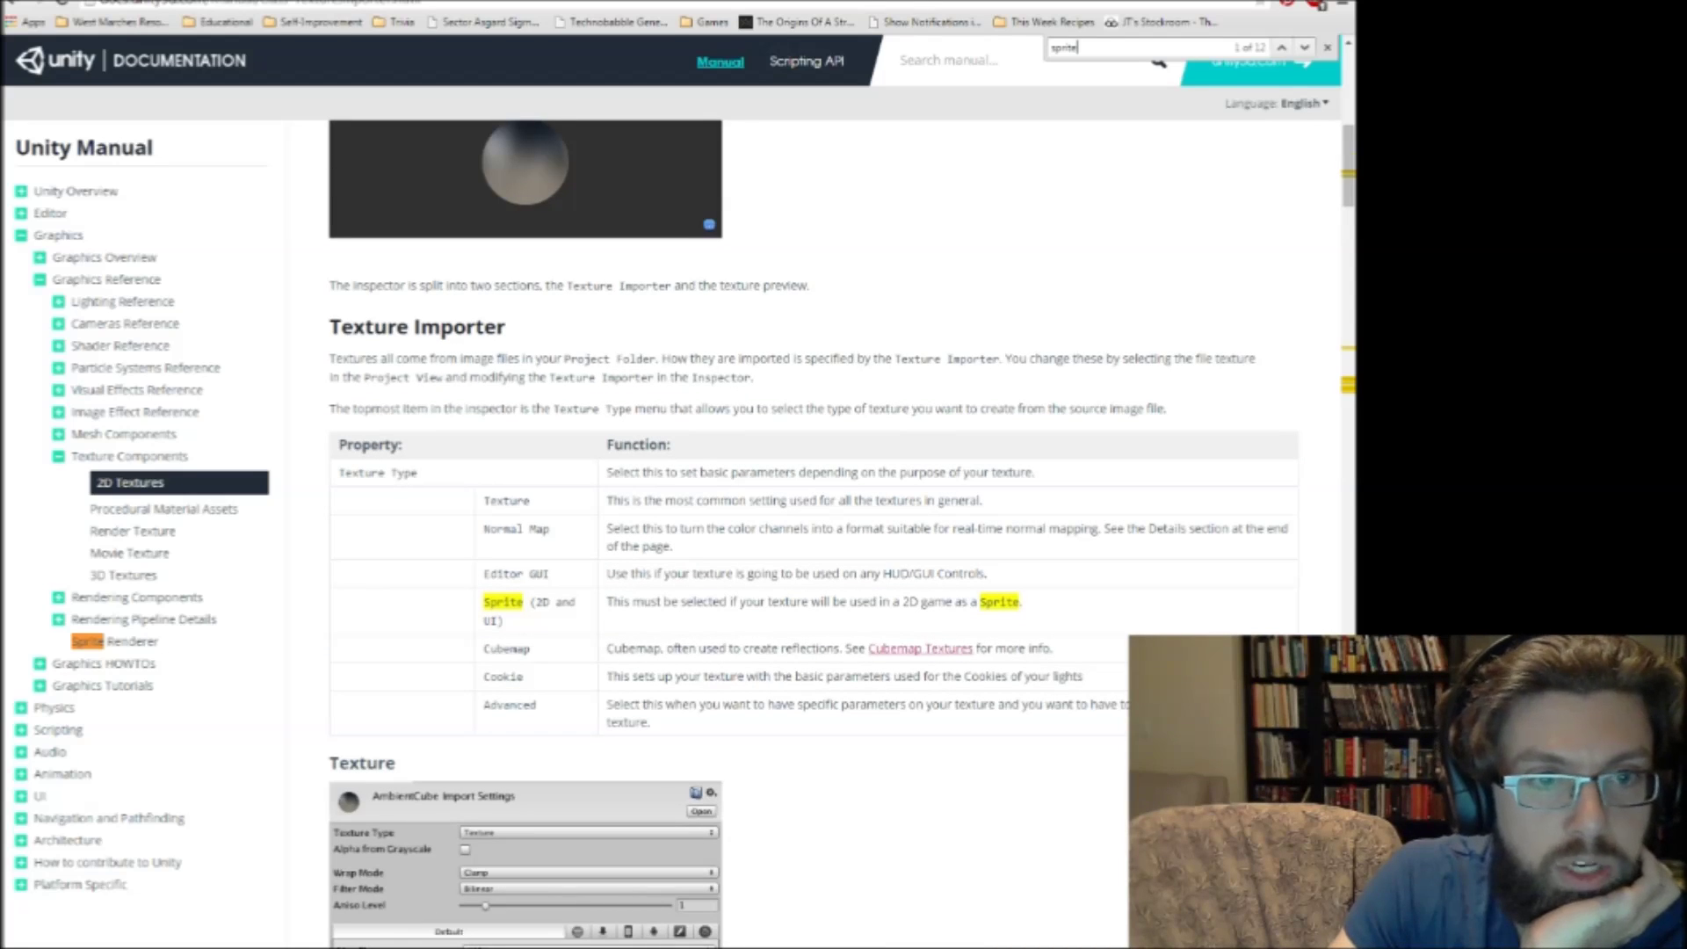
Switch back to the Unity editor and deselect New Sprite.
{"action": "key", "text": "alt+Tab"}
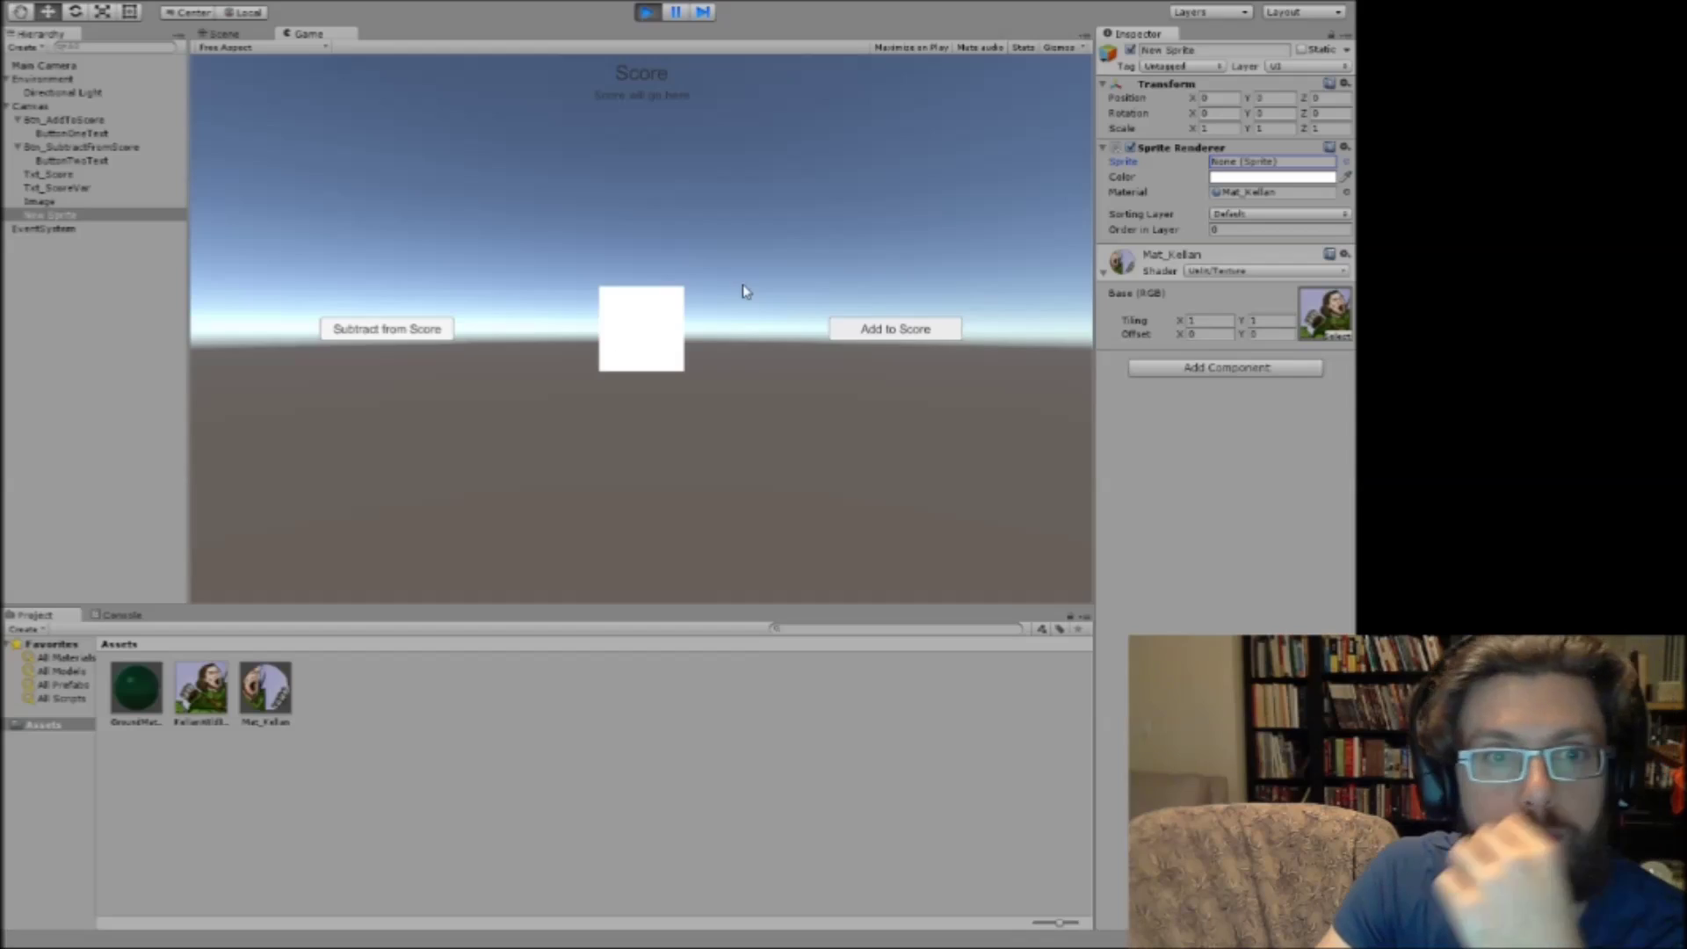
{"action": "left_click", "coordinate": [123, 0]}
{"action": "mouse_move", "coordinate": [38, 0]}
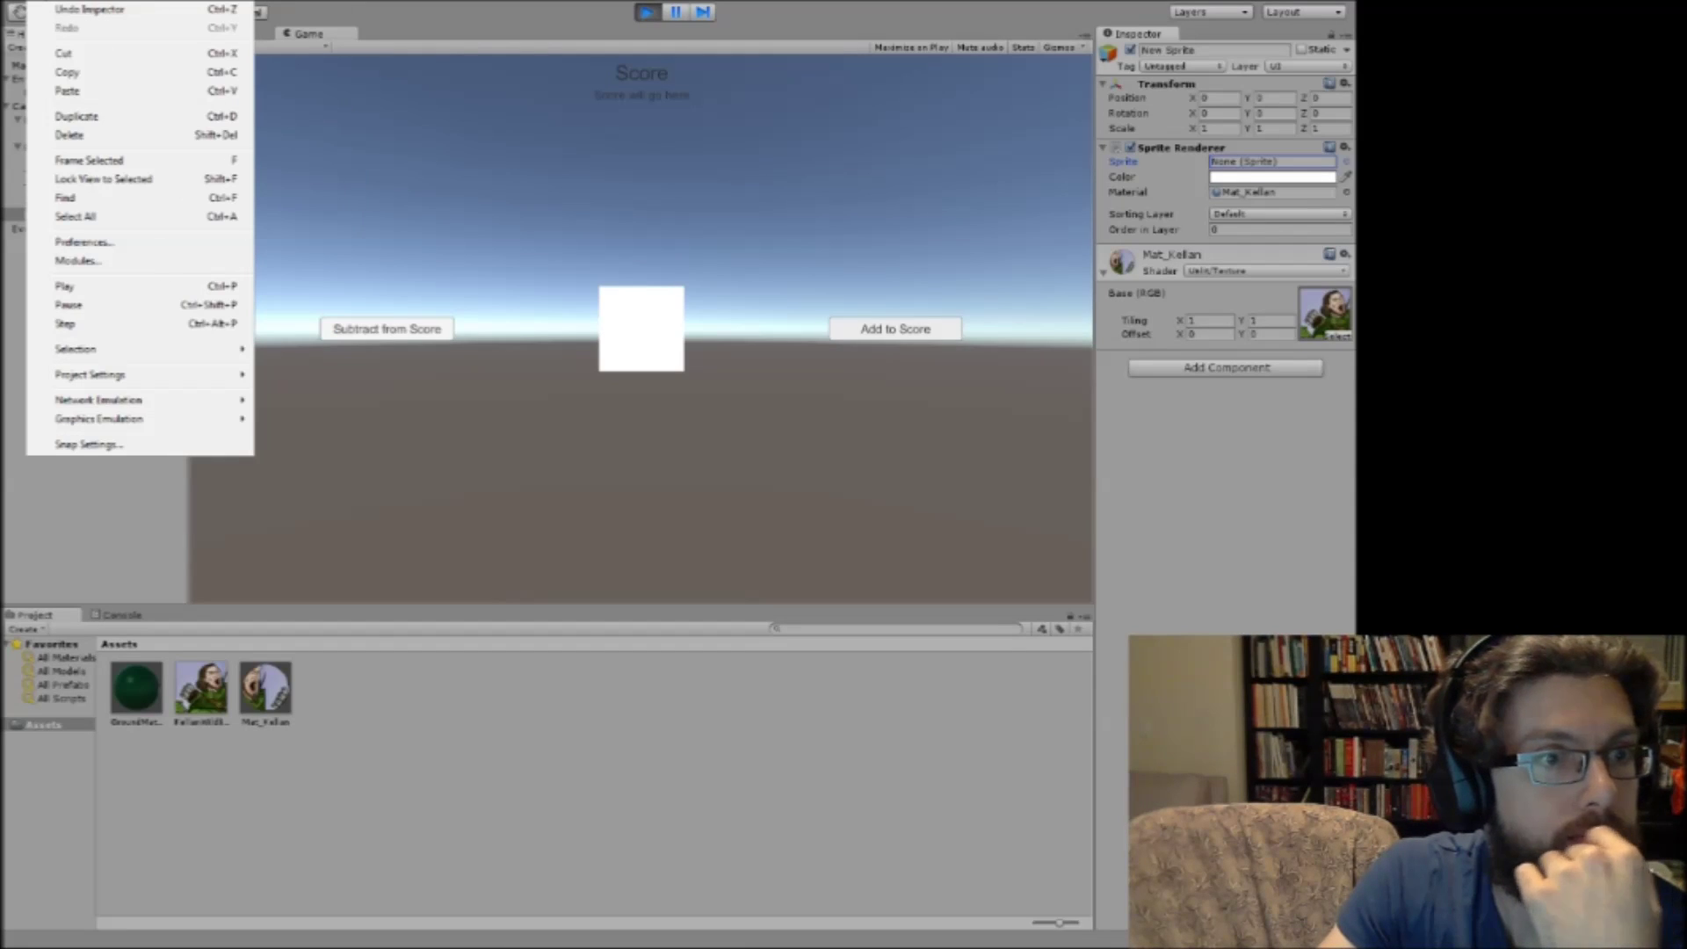
{"action": "left_click", "coordinate": [366, 715]}
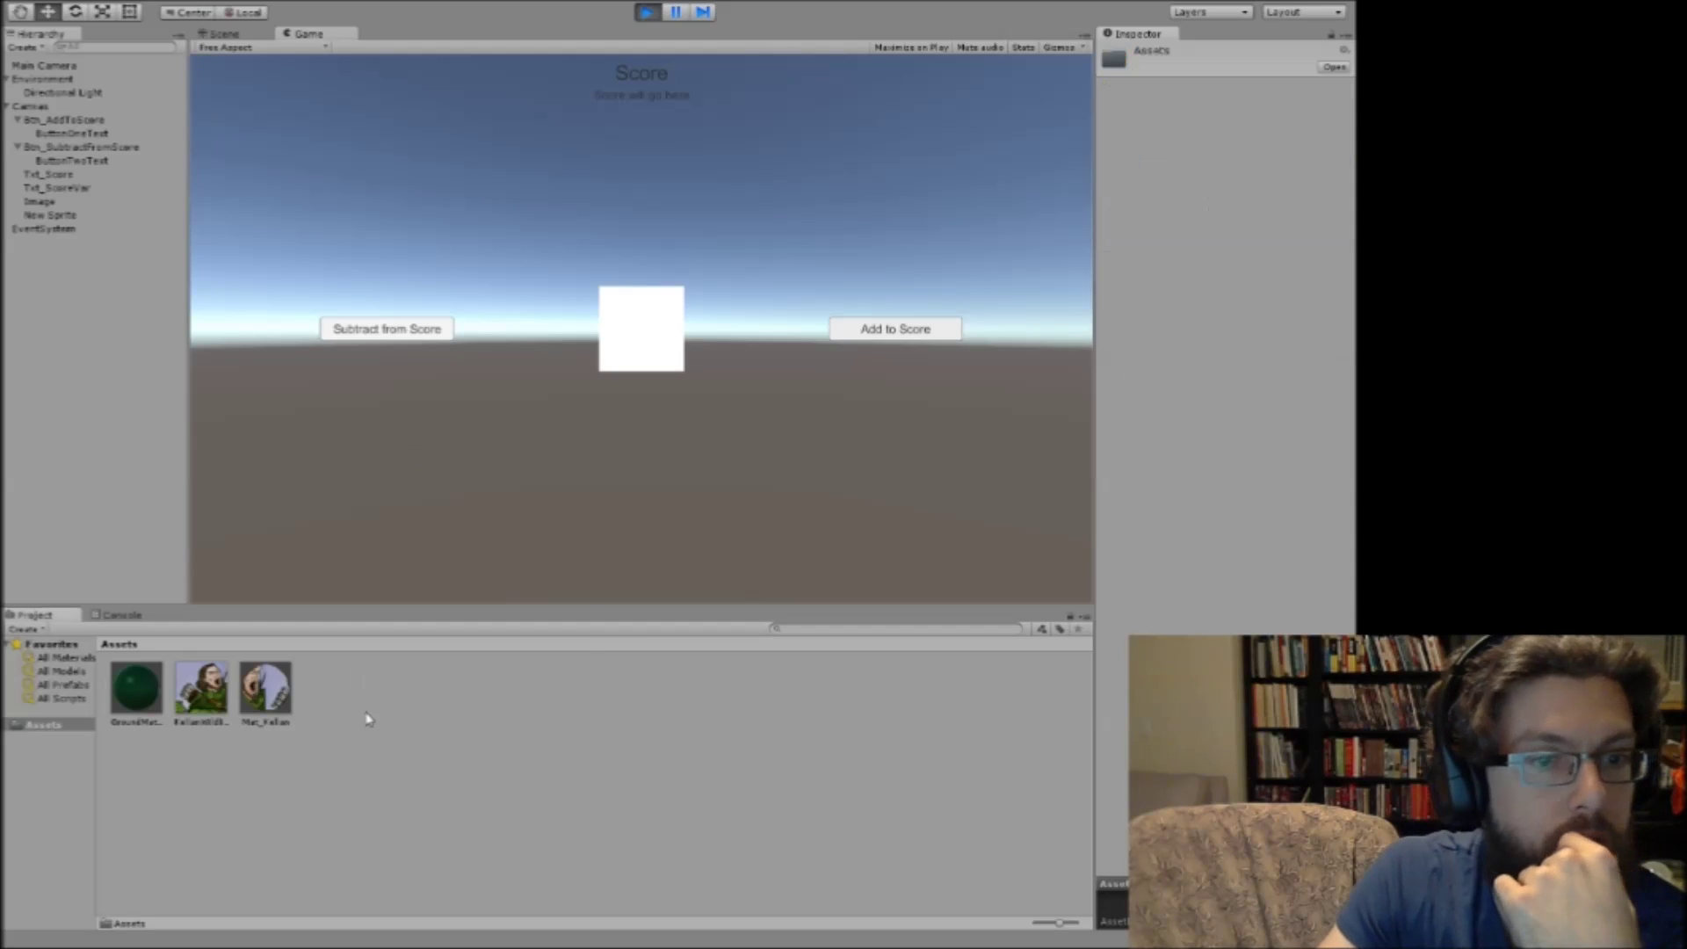
{"action": "right_click", "coordinate": [366, 714]}
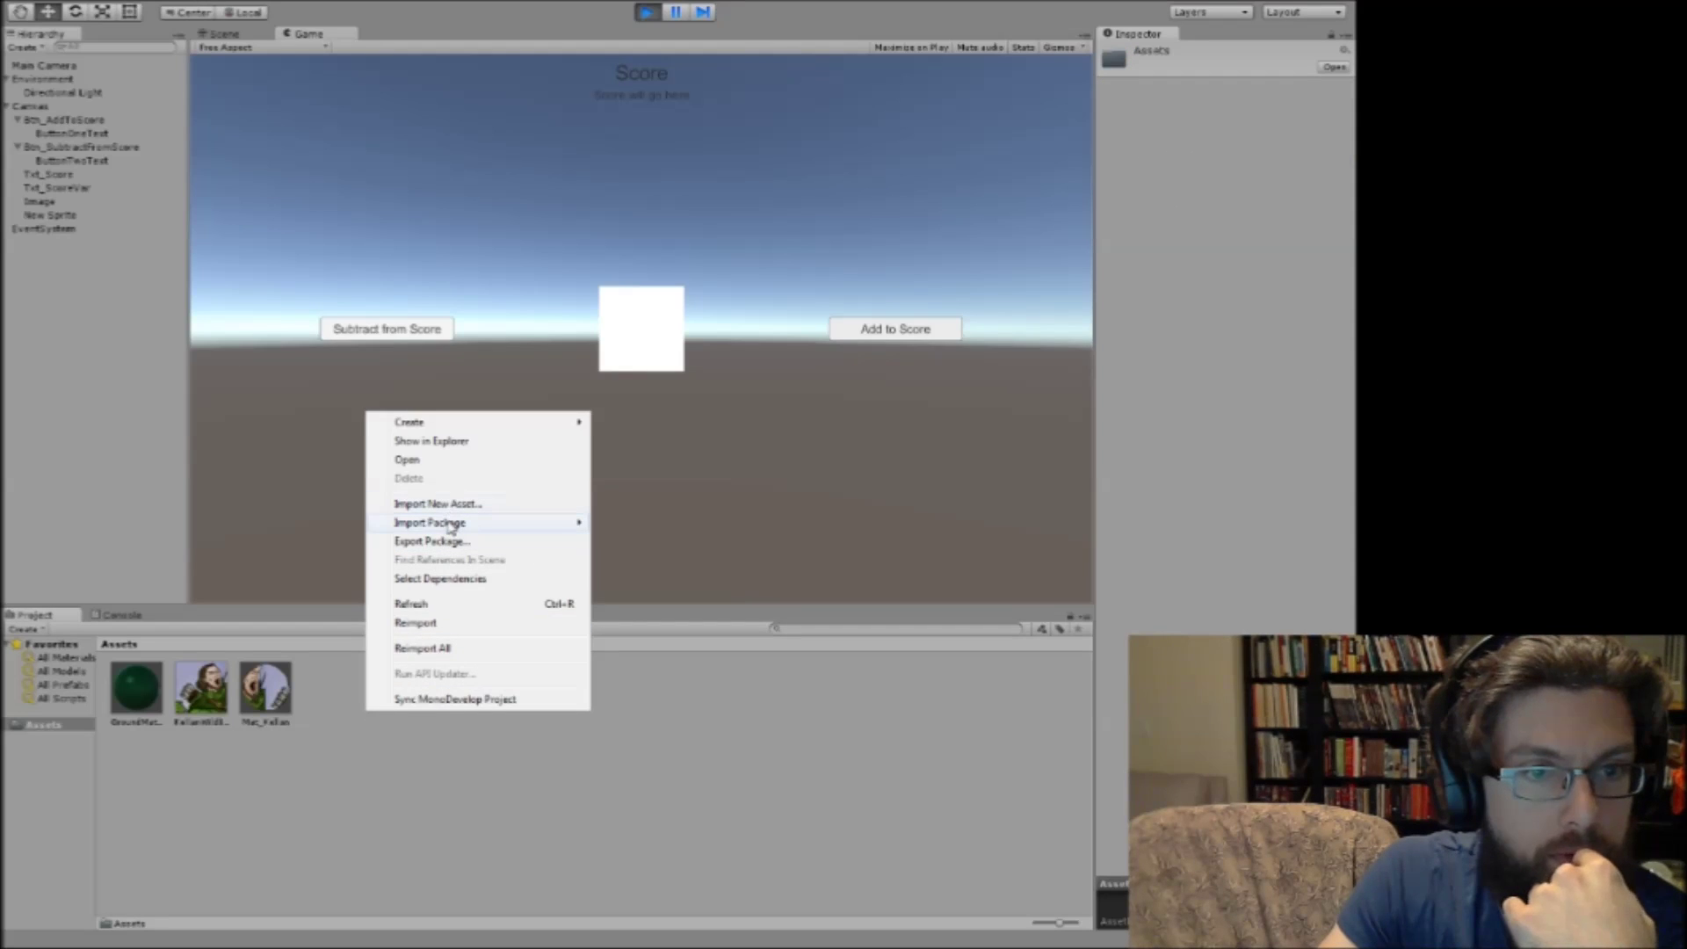
{"action": "left_click", "coordinate": [449, 506]}
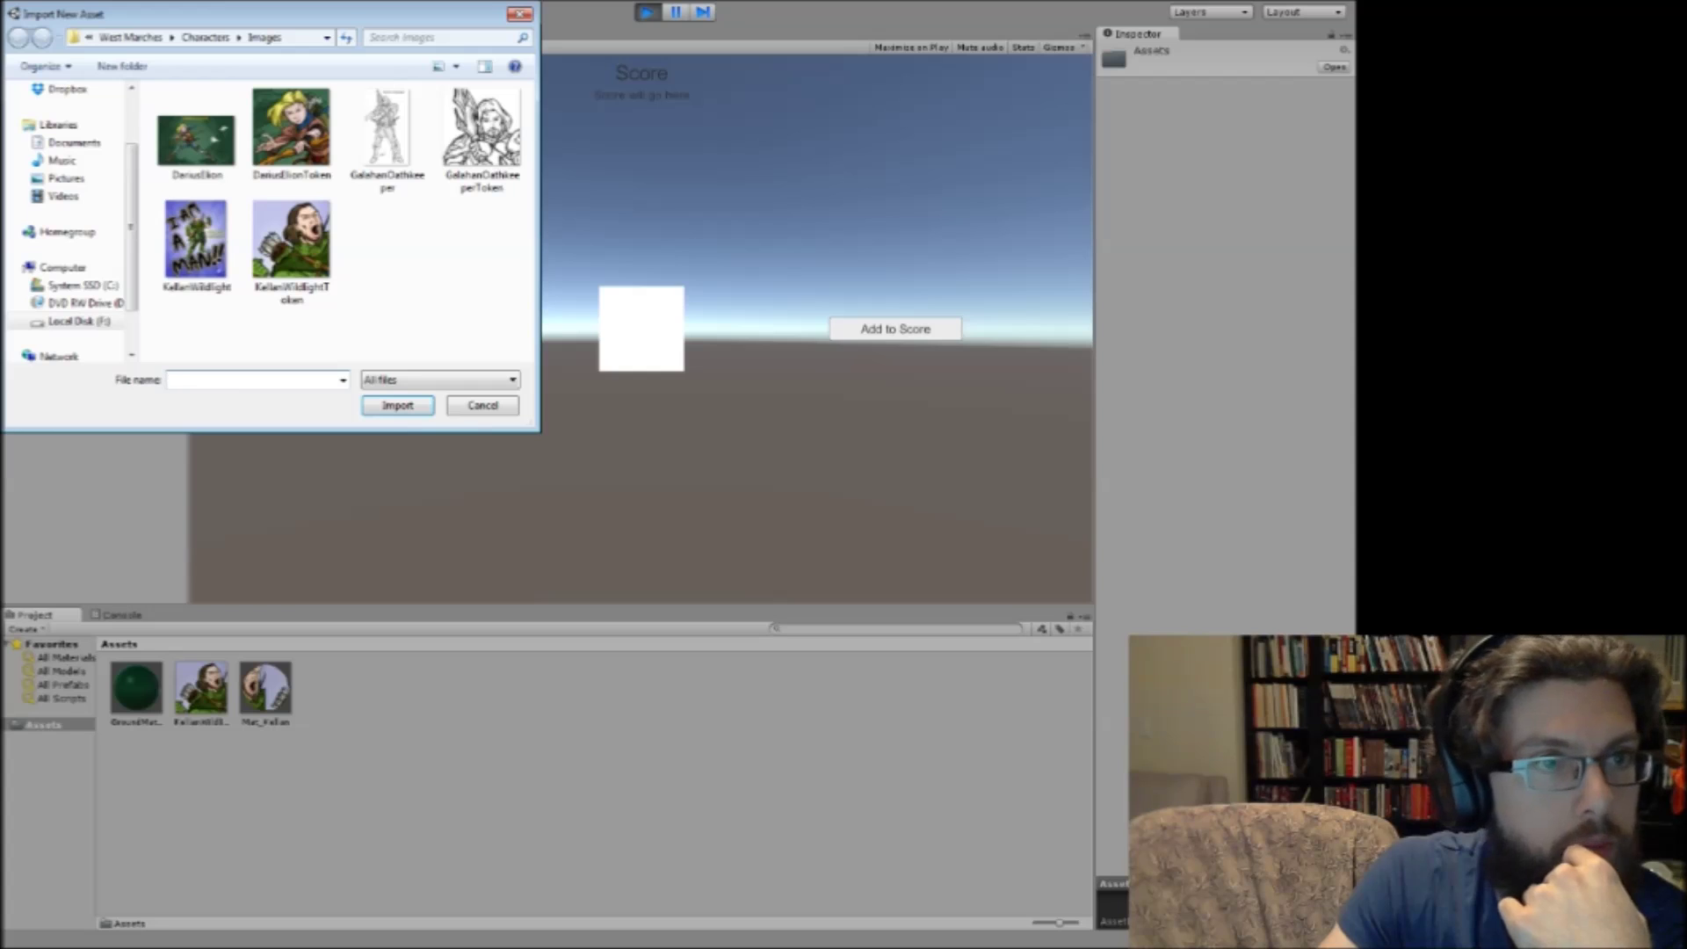
{"action": "left_click", "coordinate": [467, 406]}
{"action": "right_click", "coordinate": [402, 680]}
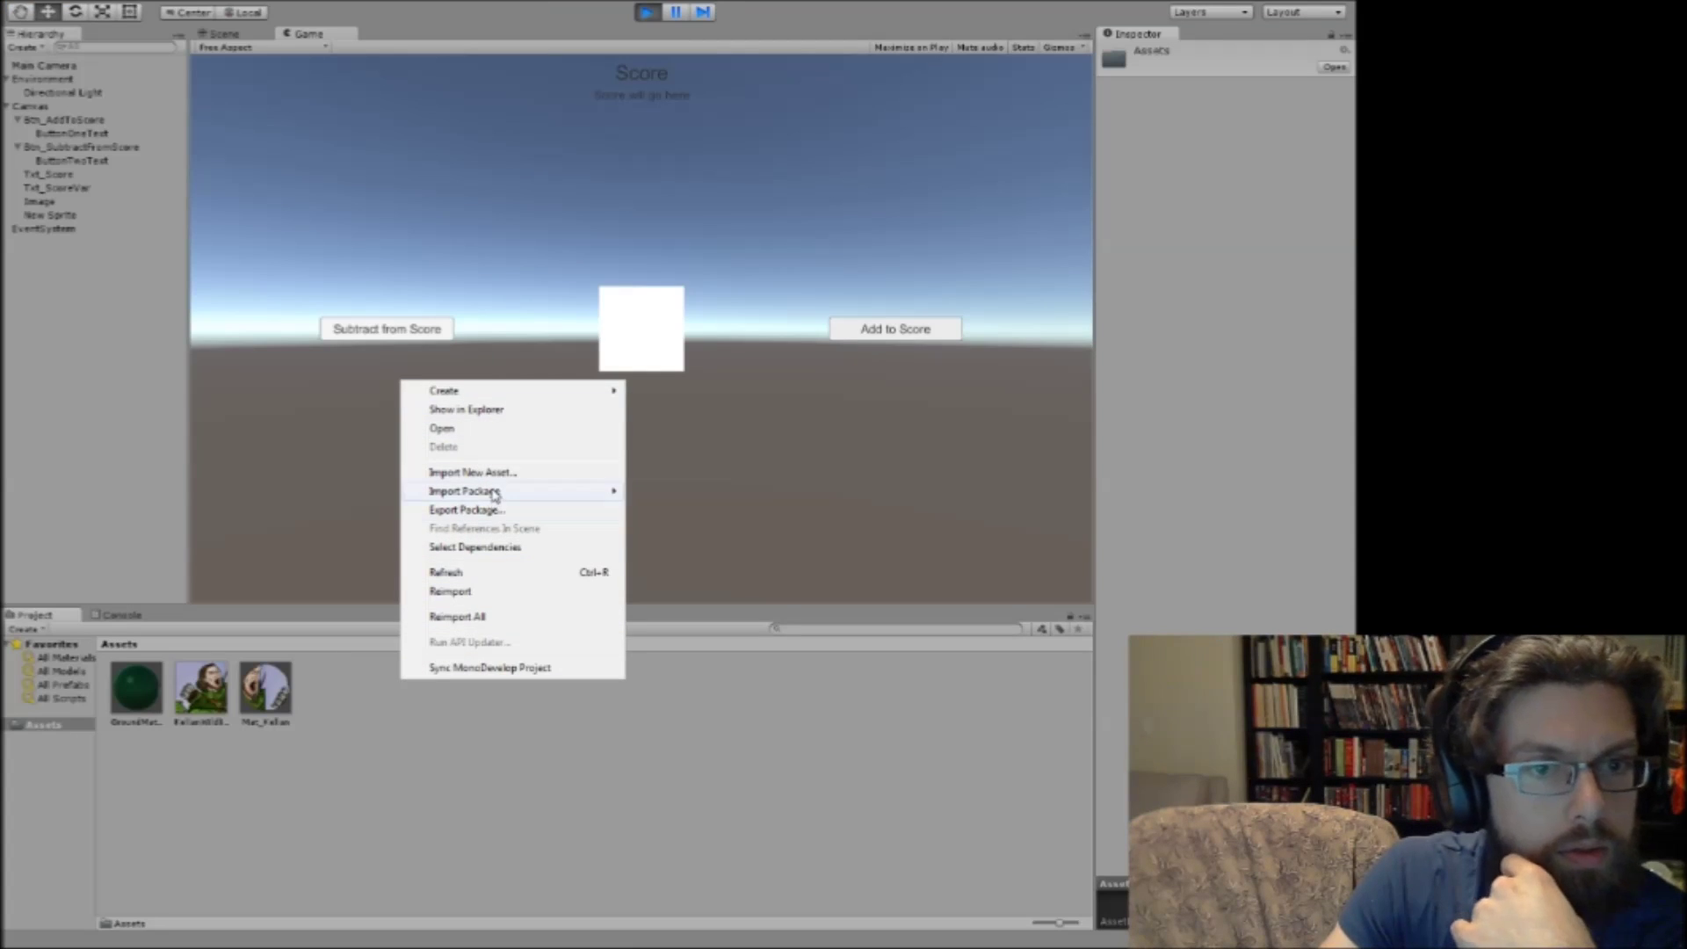
{"action": "mouse_move", "coordinate": [494, 495]}
{"action": "left_click", "coordinate": [186, 1]}
{"action": "mouse_move", "coordinate": [111, 1]}
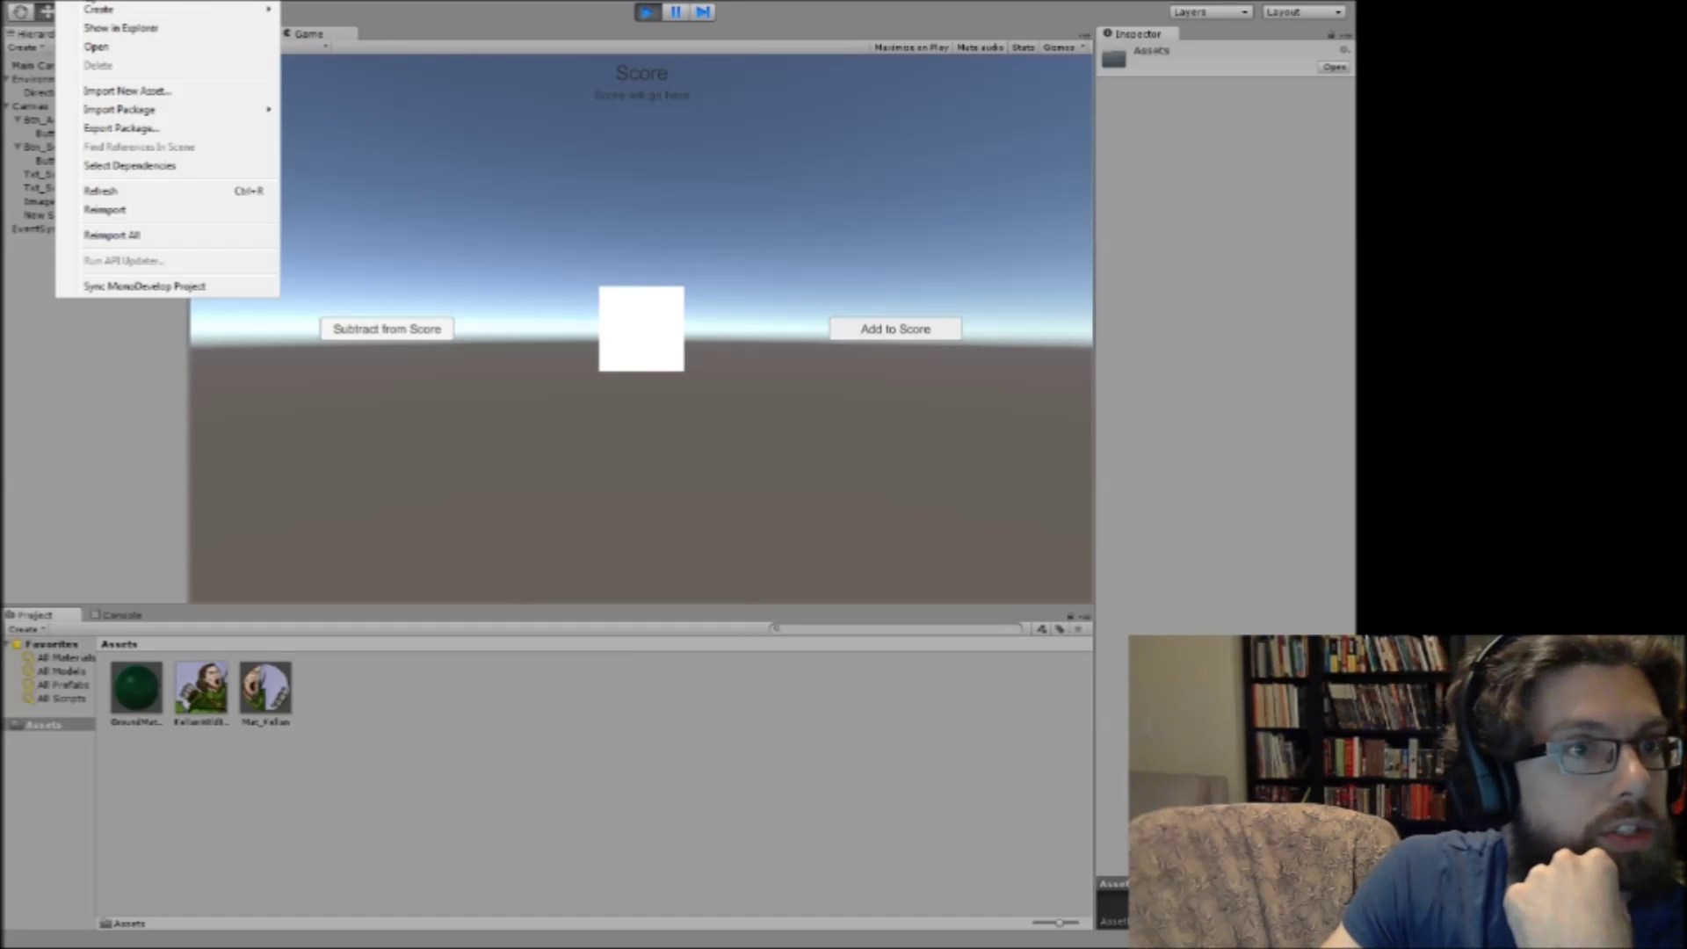
{"action": "mouse_move", "coordinate": [112, 115]}
{"action": "left_click", "coordinate": [347, 110]}
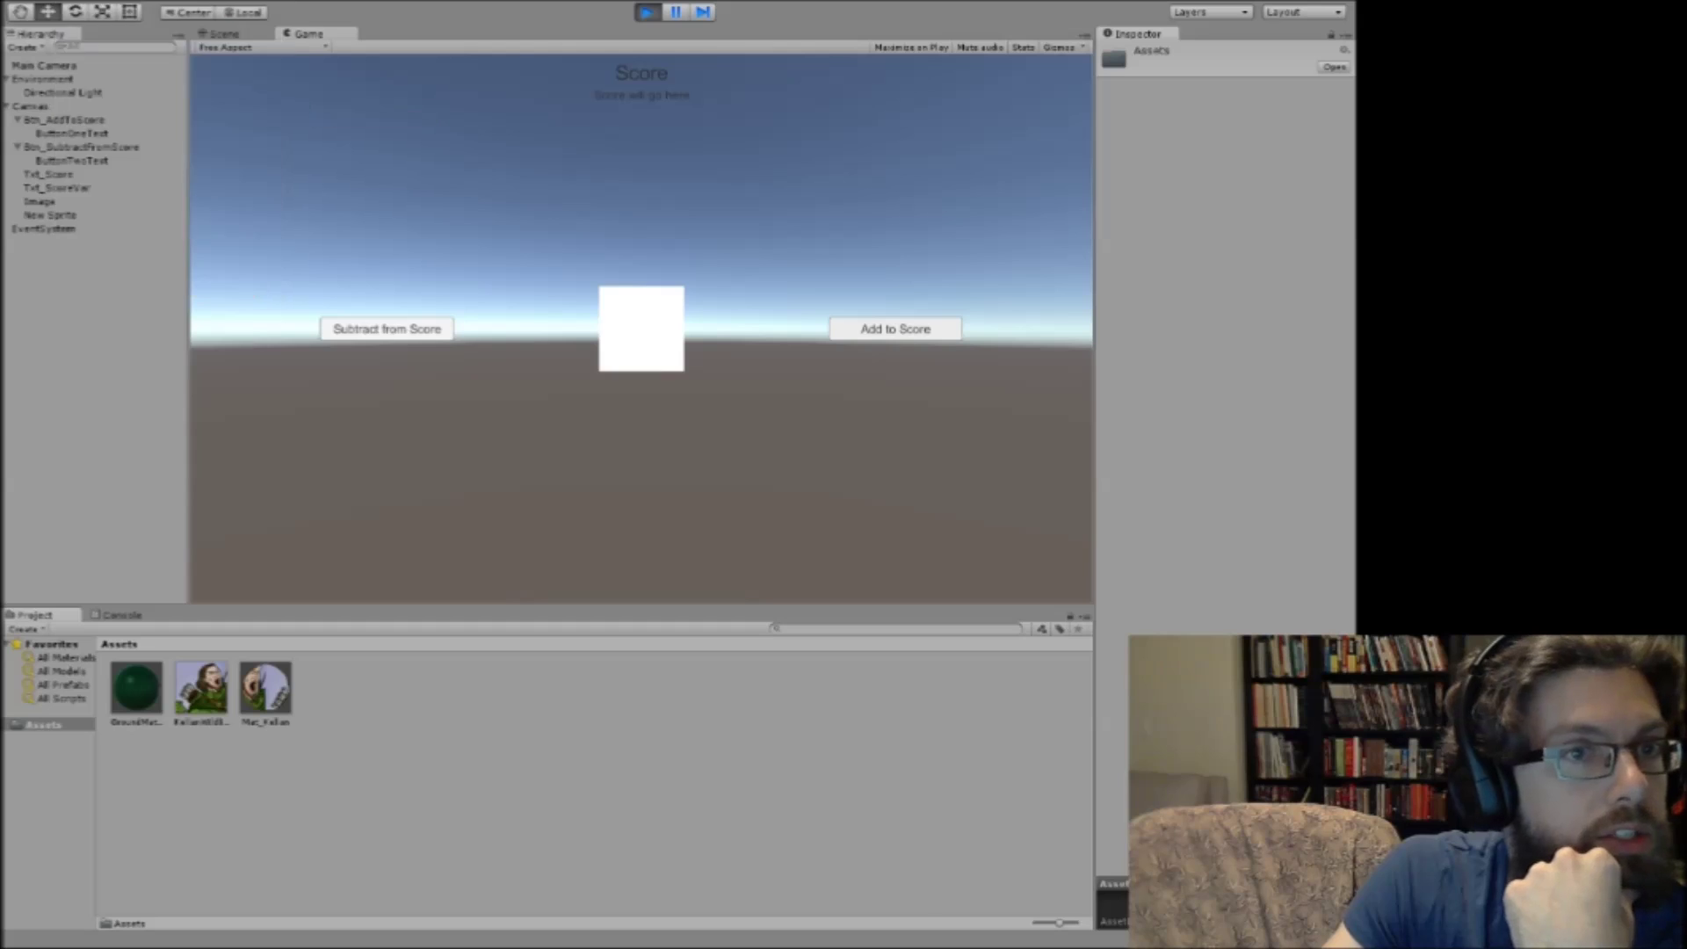
{"action": "key", "text": "Escape"}
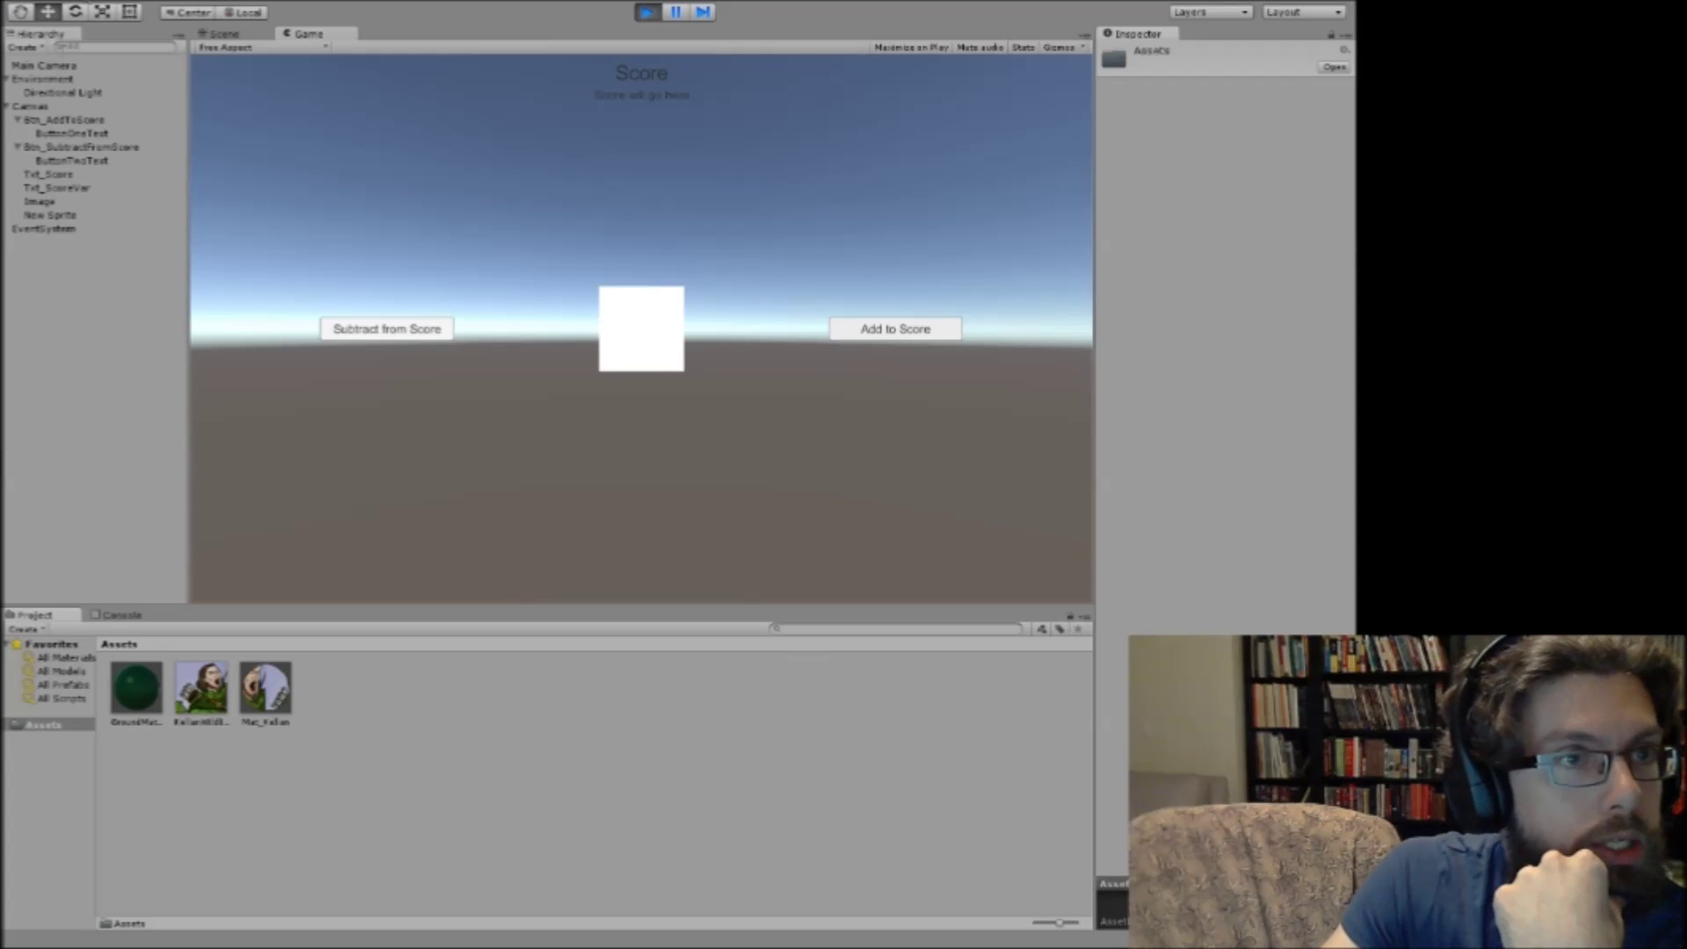
{"action": "left_click", "coordinate": [114, 2]}
{"action": "mouse_move", "coordinate": [75, 2]}
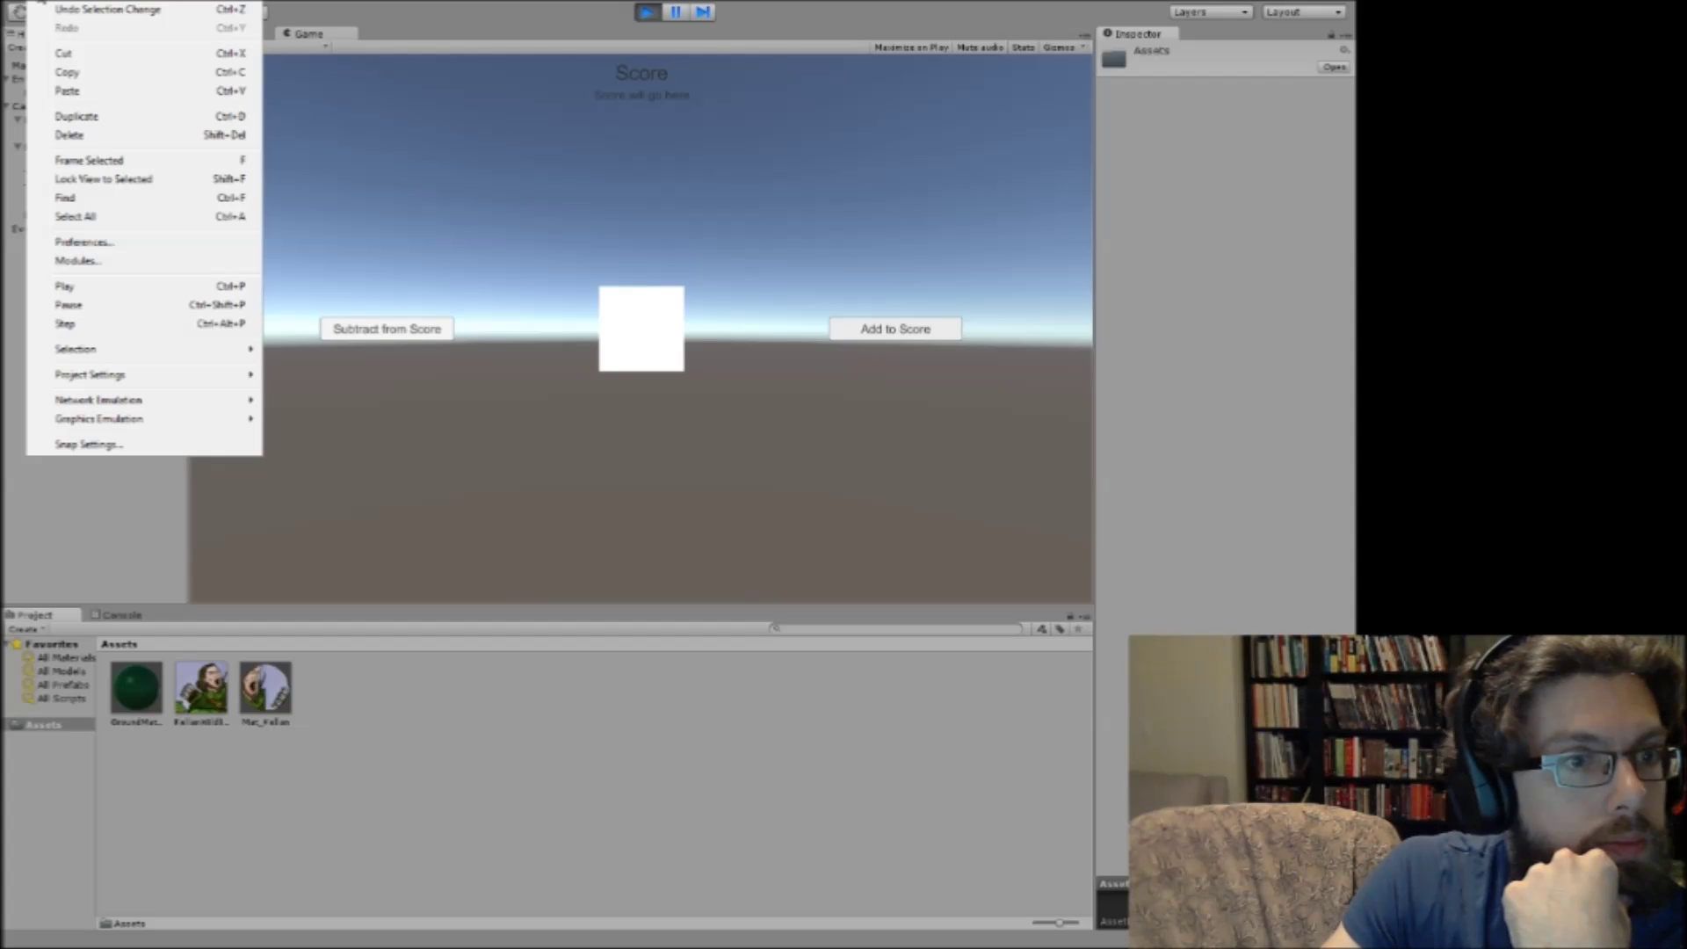
{"action": "left_click", "coordinate": [392, 451]}
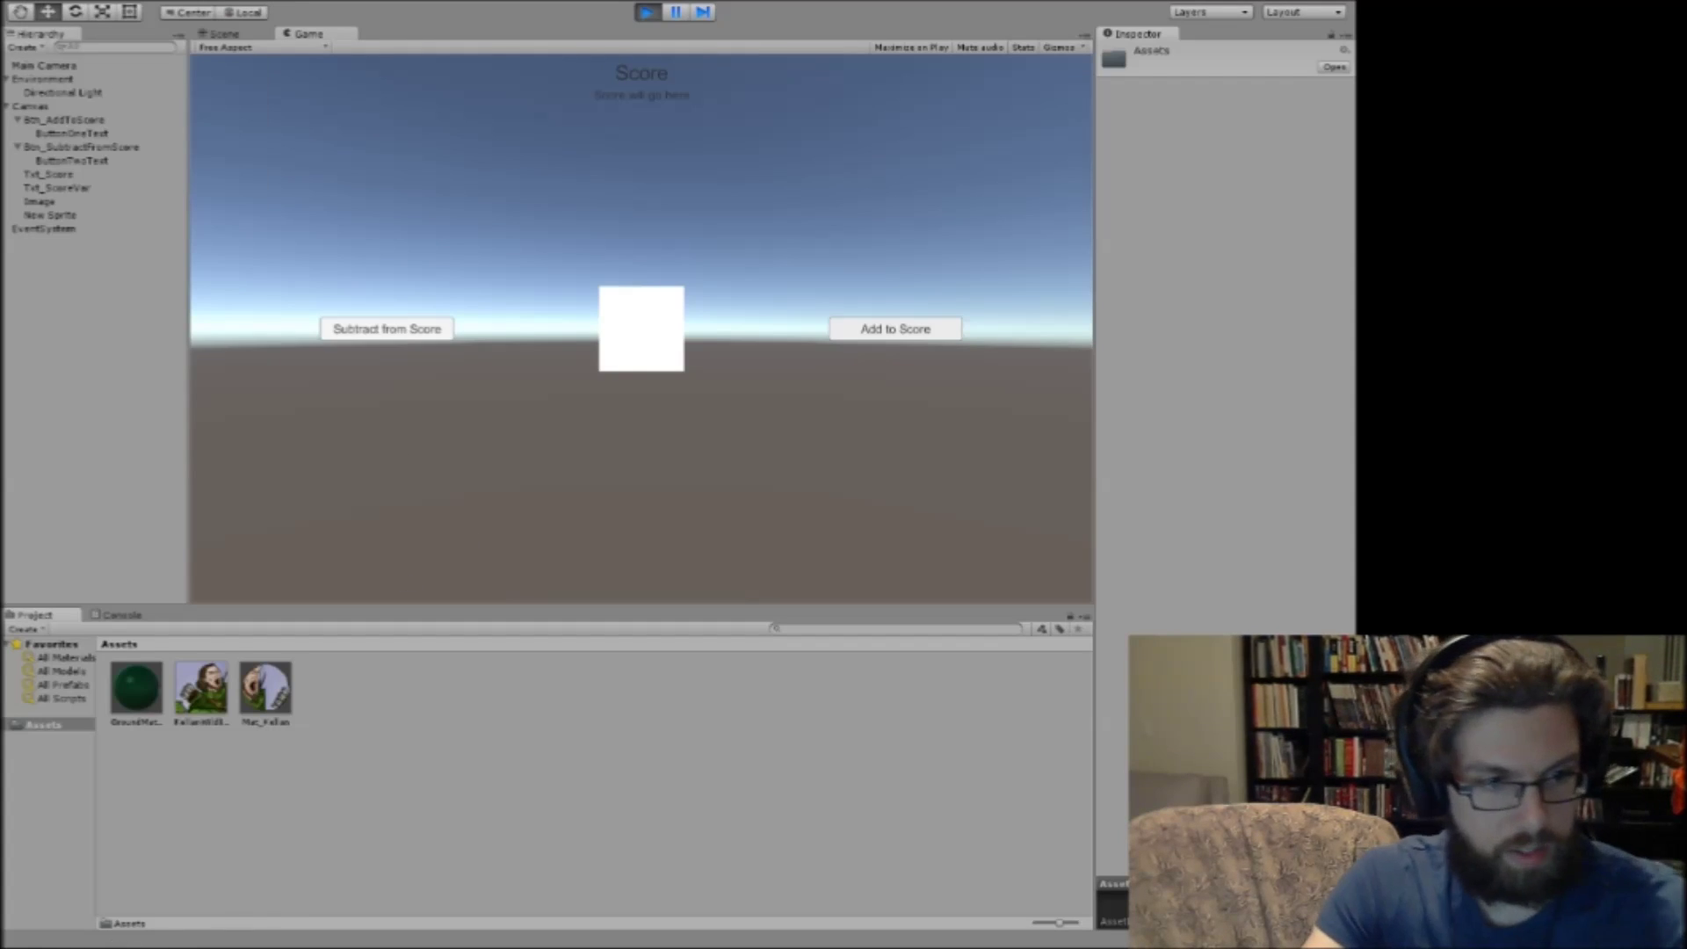
Switch to the Unity documentation and reread the 2D Textures introduction, Properties and Texture Importer sections.
{"action": "key", "text": "alt+Tab"}
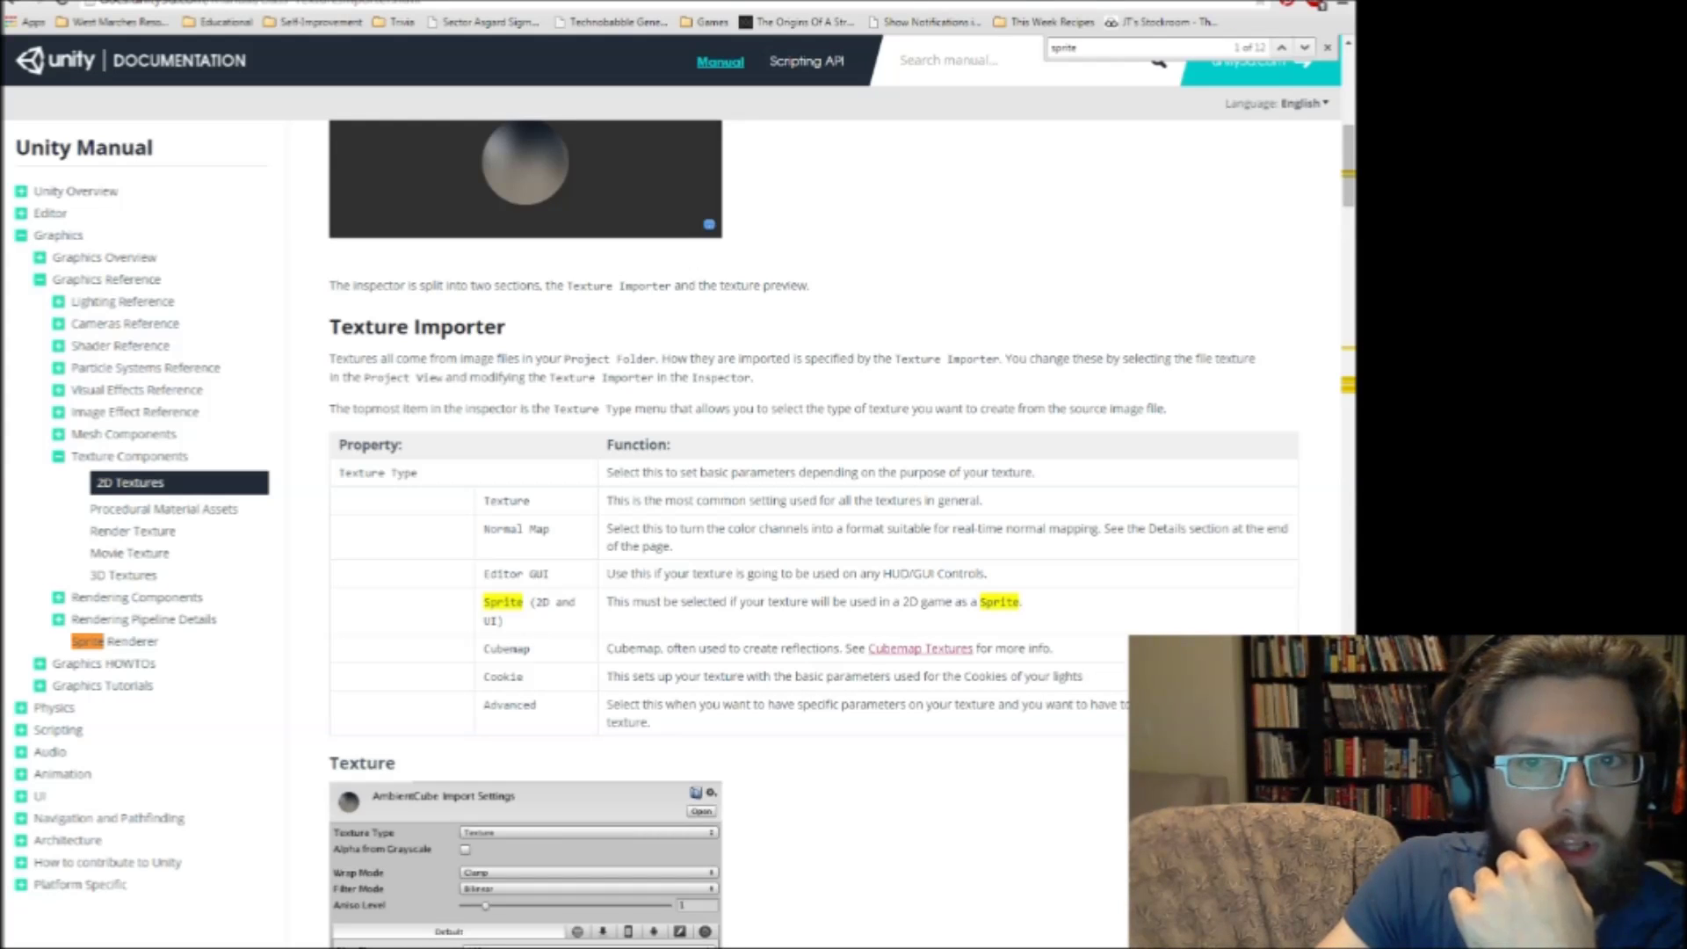
{"action": "scroll", "coordinate": [812, 527], "scroll_direction": "up", "scroll_amount": 5}
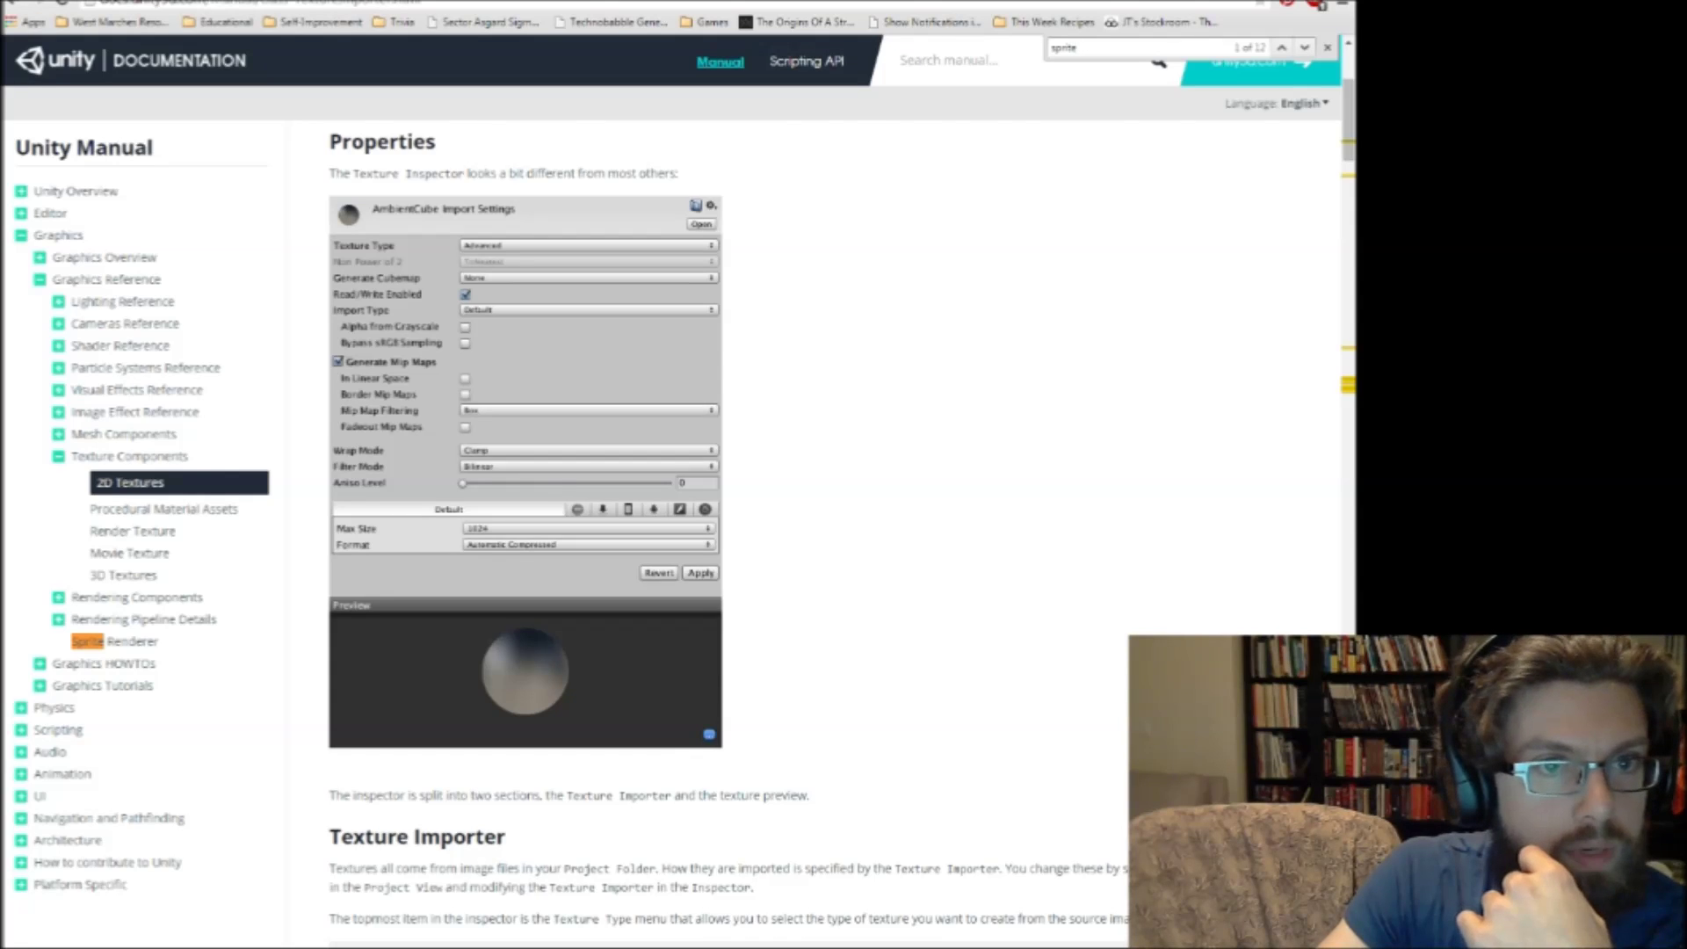
{"action": "scroll", "coordinate": [813, 527], "scroll_direction": "up", "scroll_amount": 2}
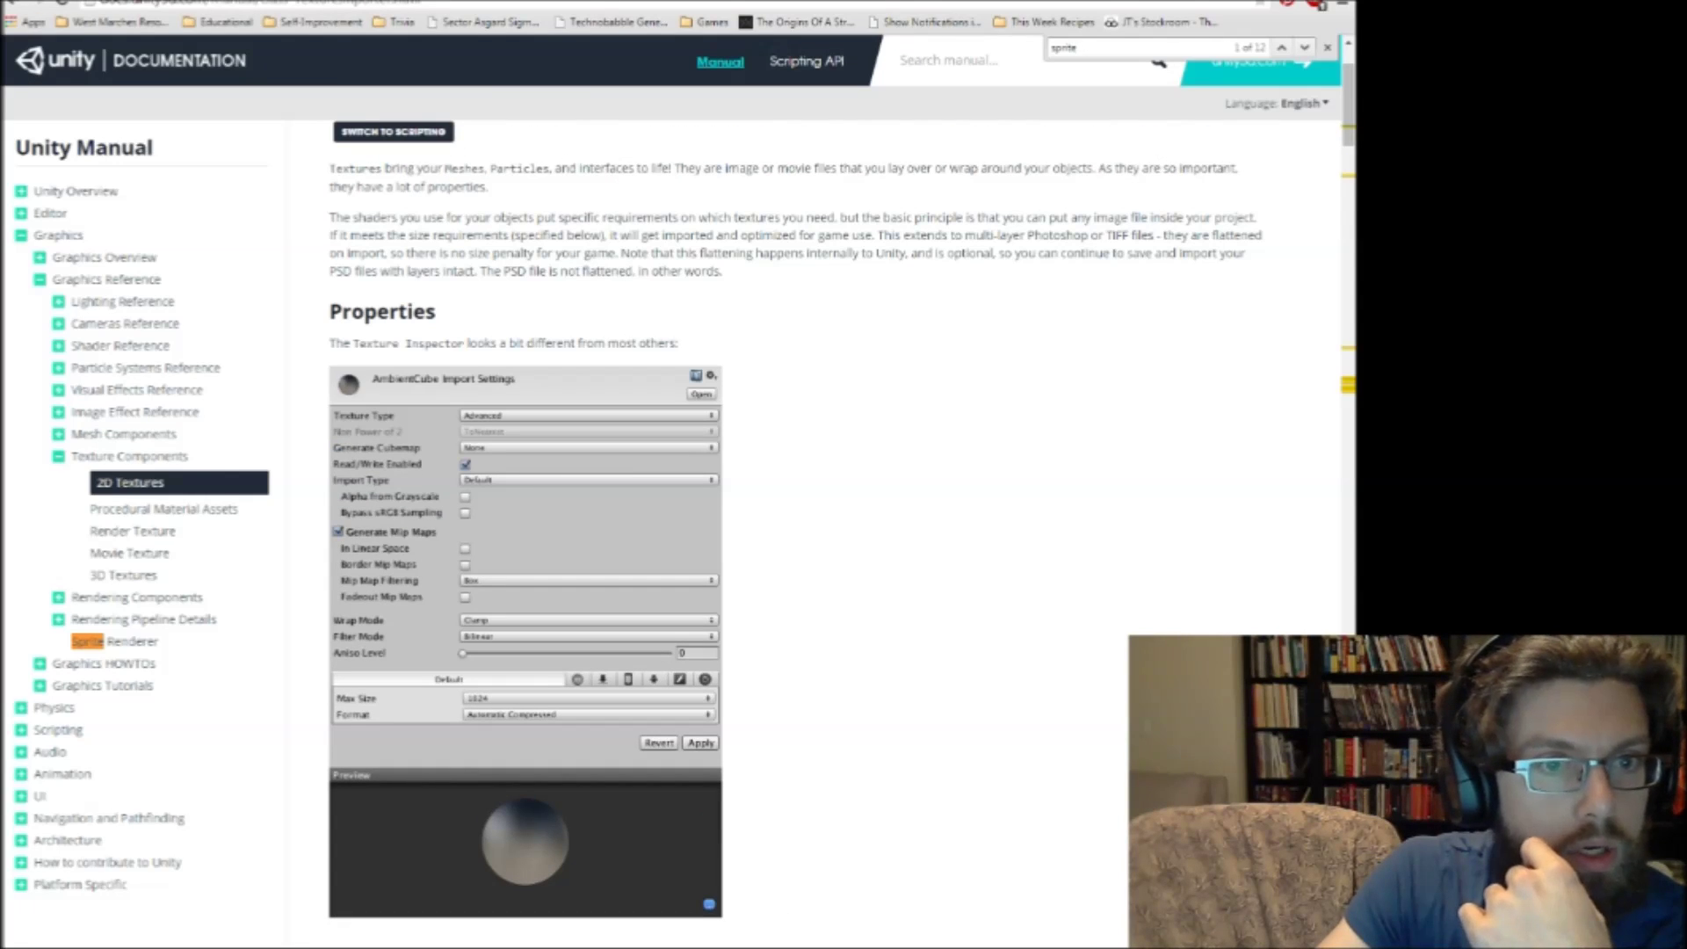
{"action": "scroll", "coordinate": [812, 527], "scroll_direction": "up", "scroll_amount": 2}
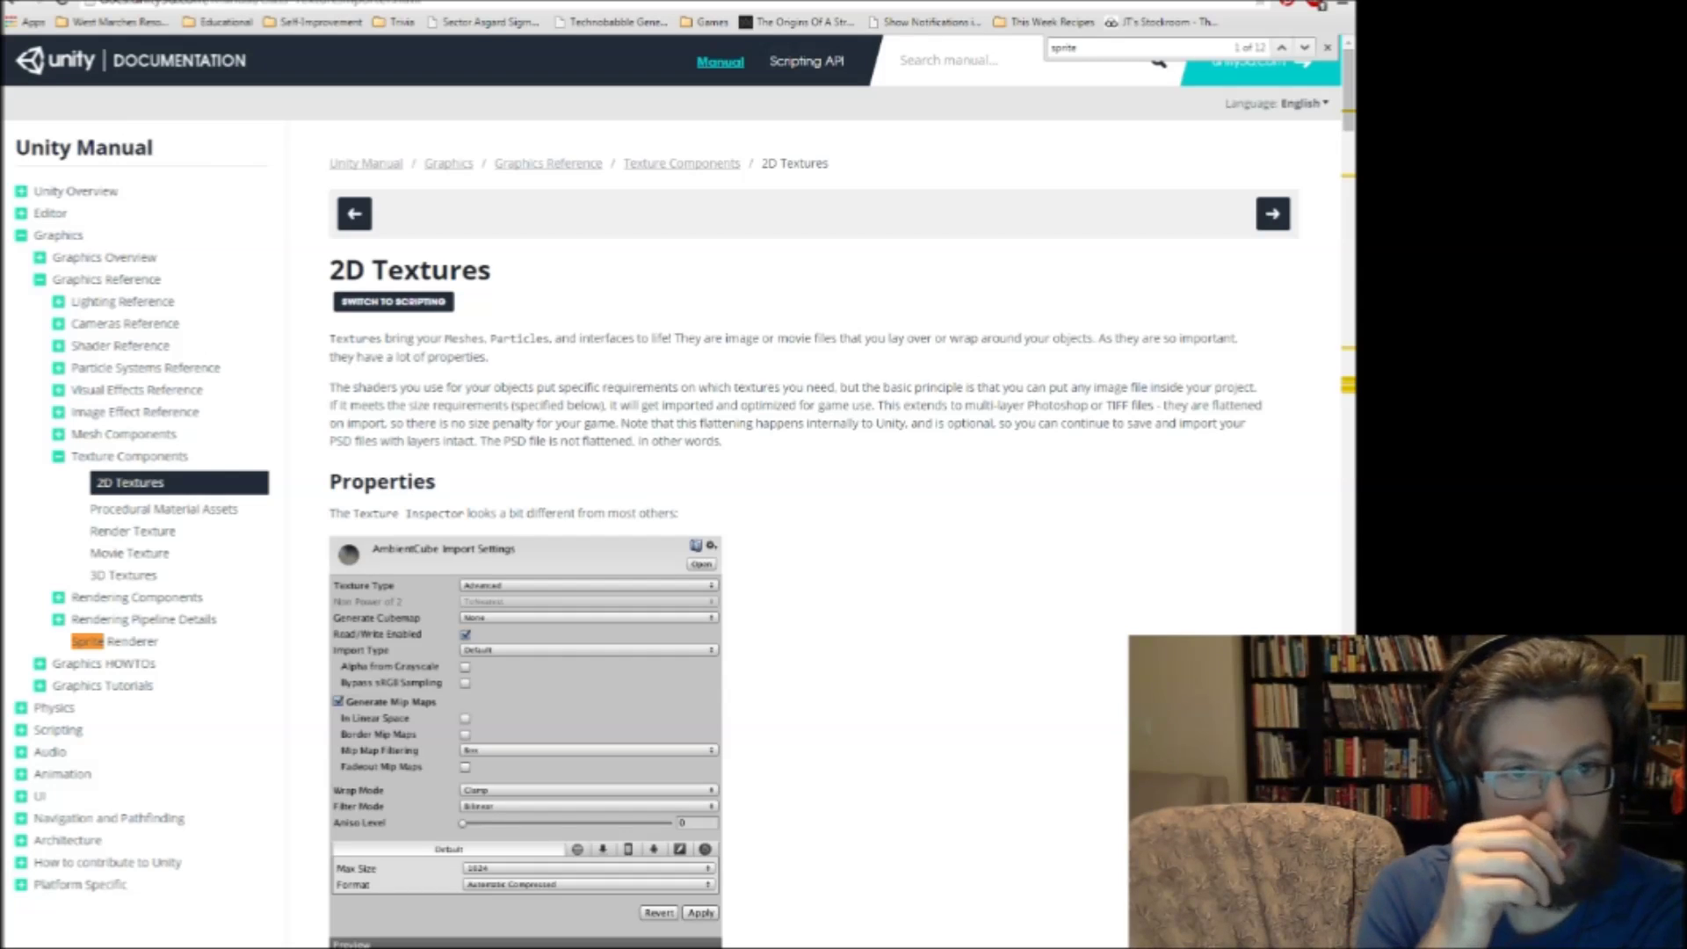
{"action": "scroll", "coordinate": [813, 527], "scroll_direction": "down", "scroll_amount": 6}
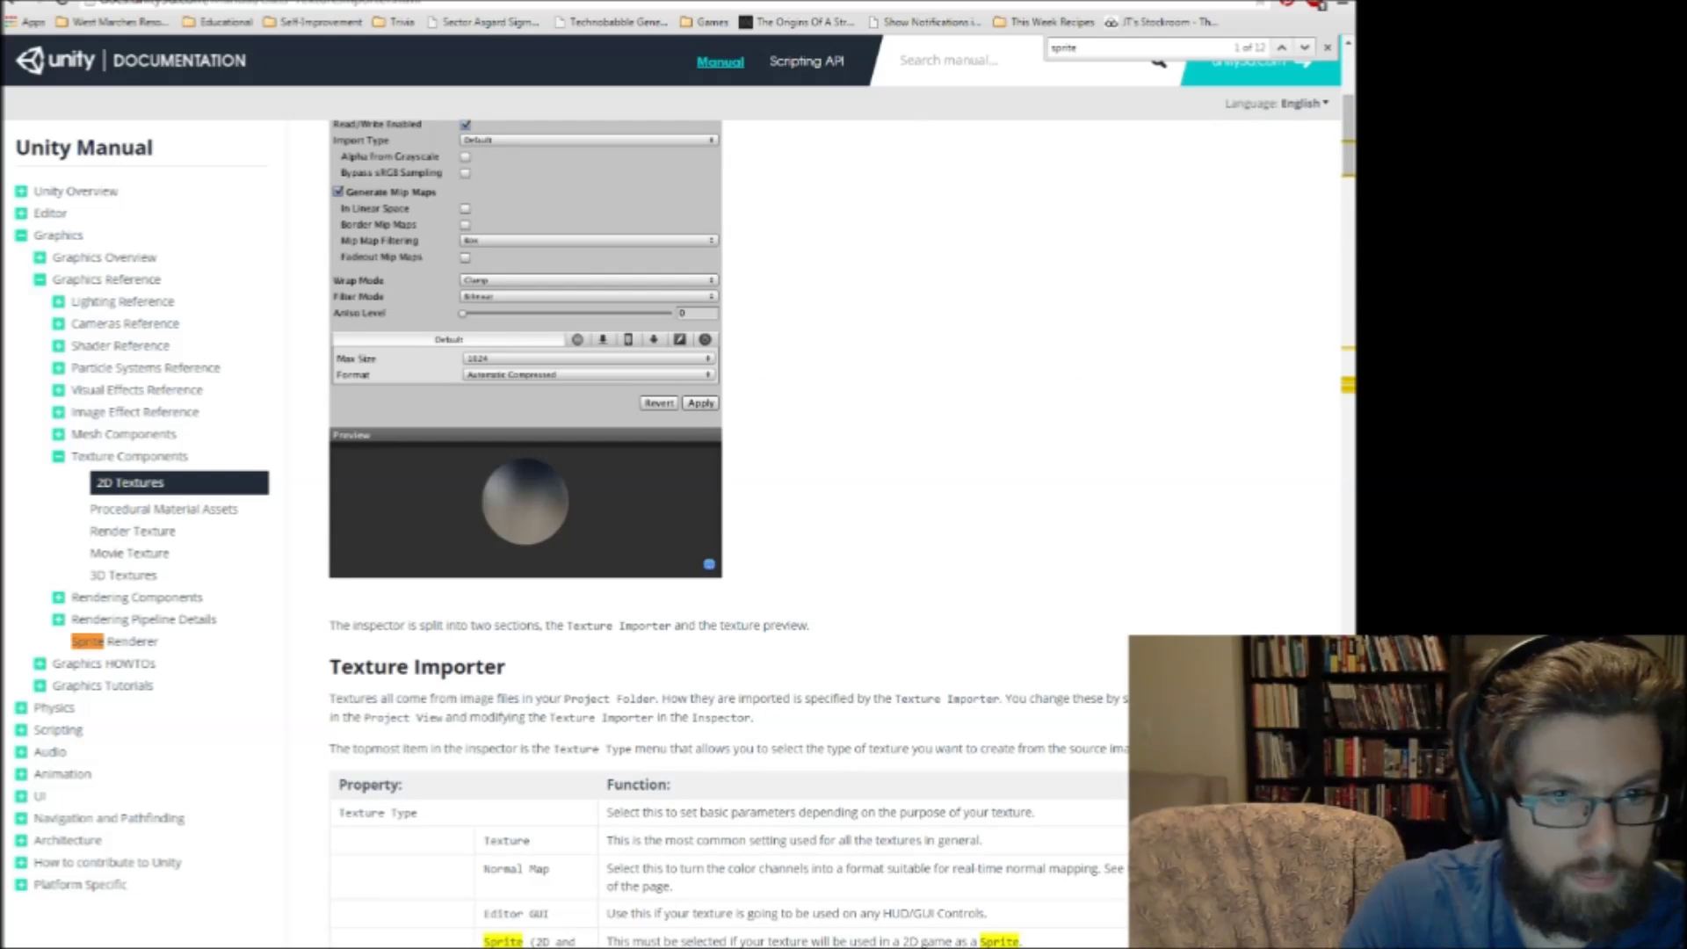
{"action": "scroll", "coordinate": [813, 527], "scroll_direction": "down", "scroll_amount": 7}
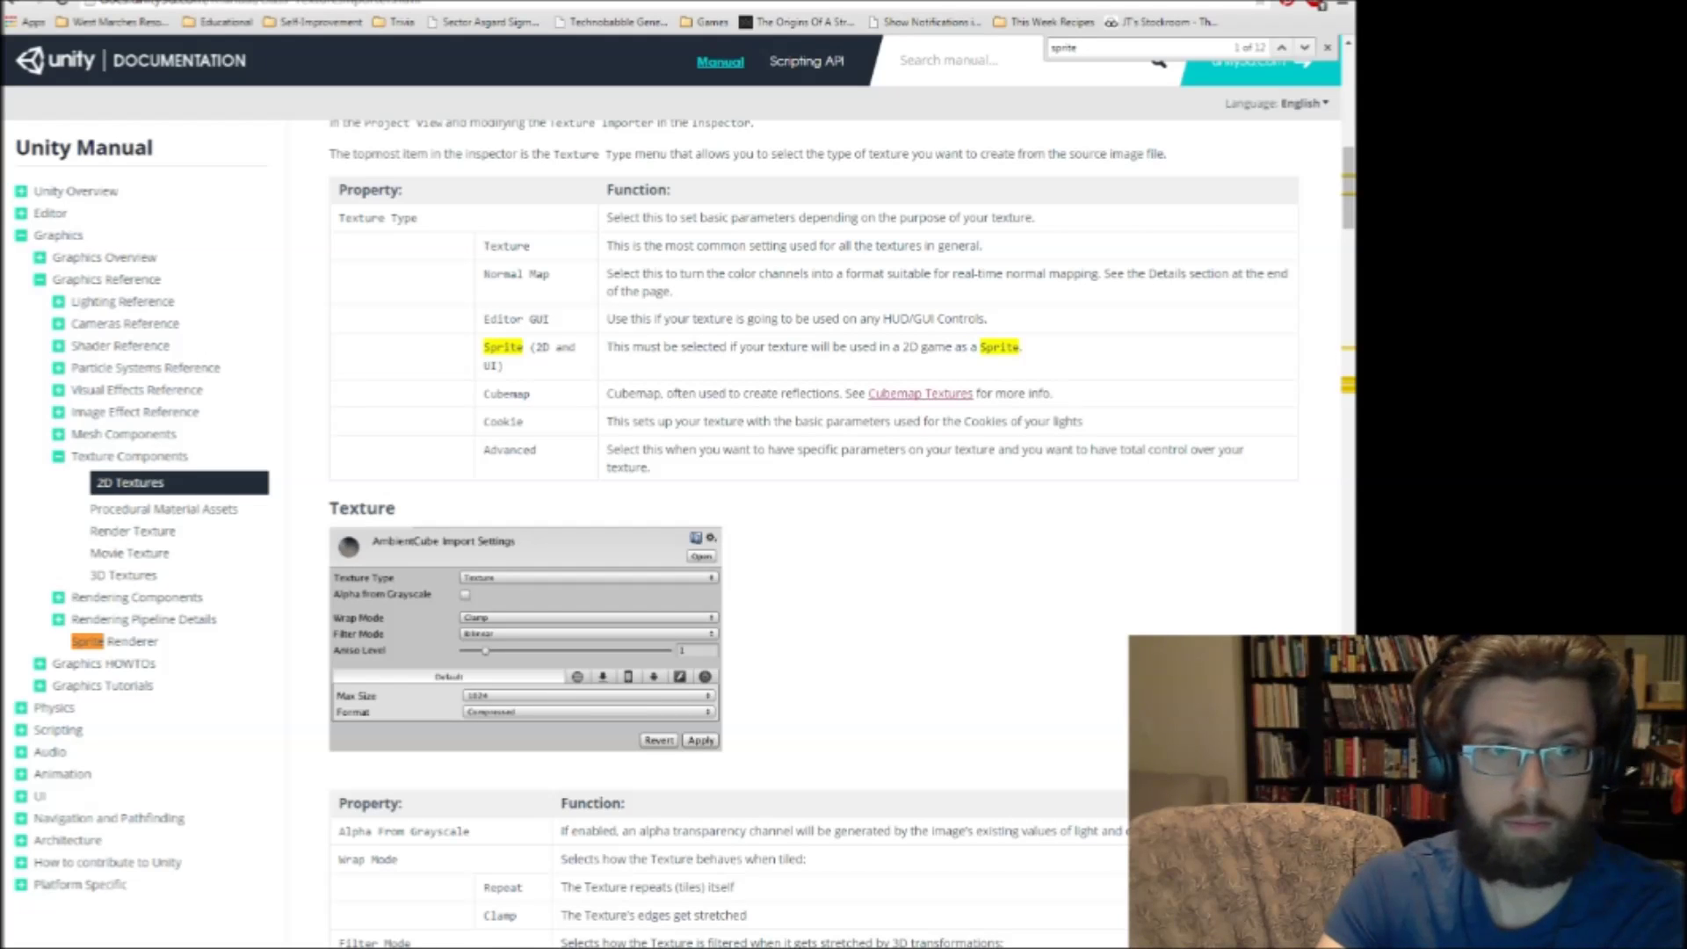
Open the Texture Components page, go on to its 2D Textures page, and skim that through Import Details to the end.
{"action": "left_click", "coordinate": [129, 456]}
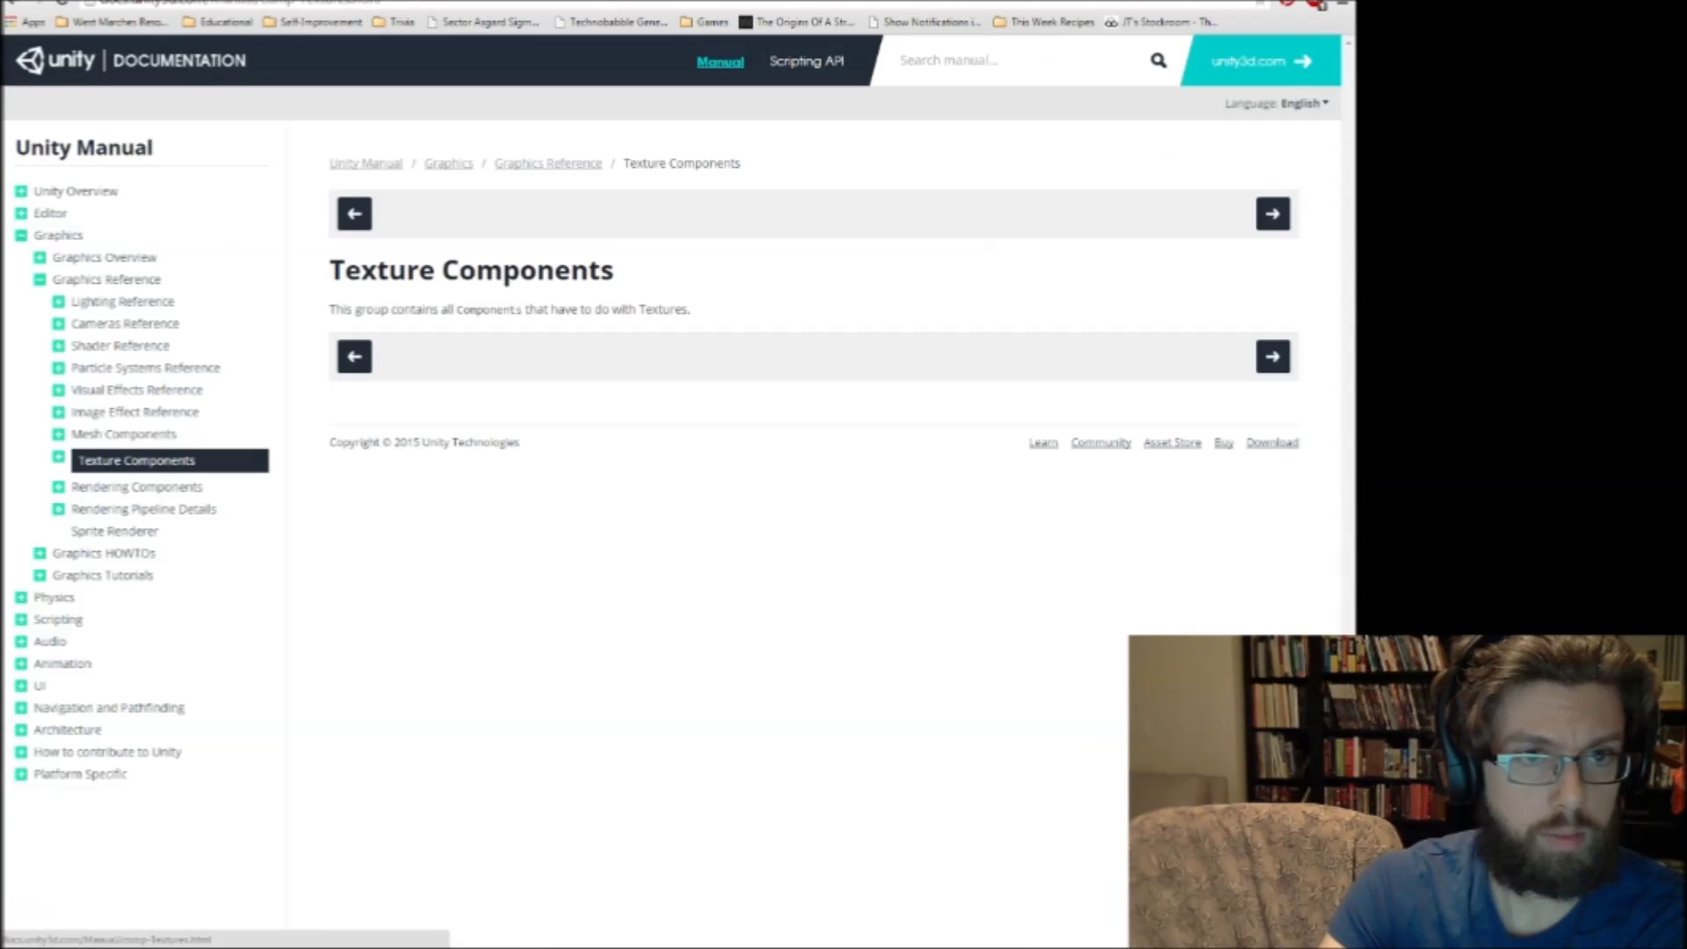
{"action": "left_click", "coordinate": [1272, 356]}
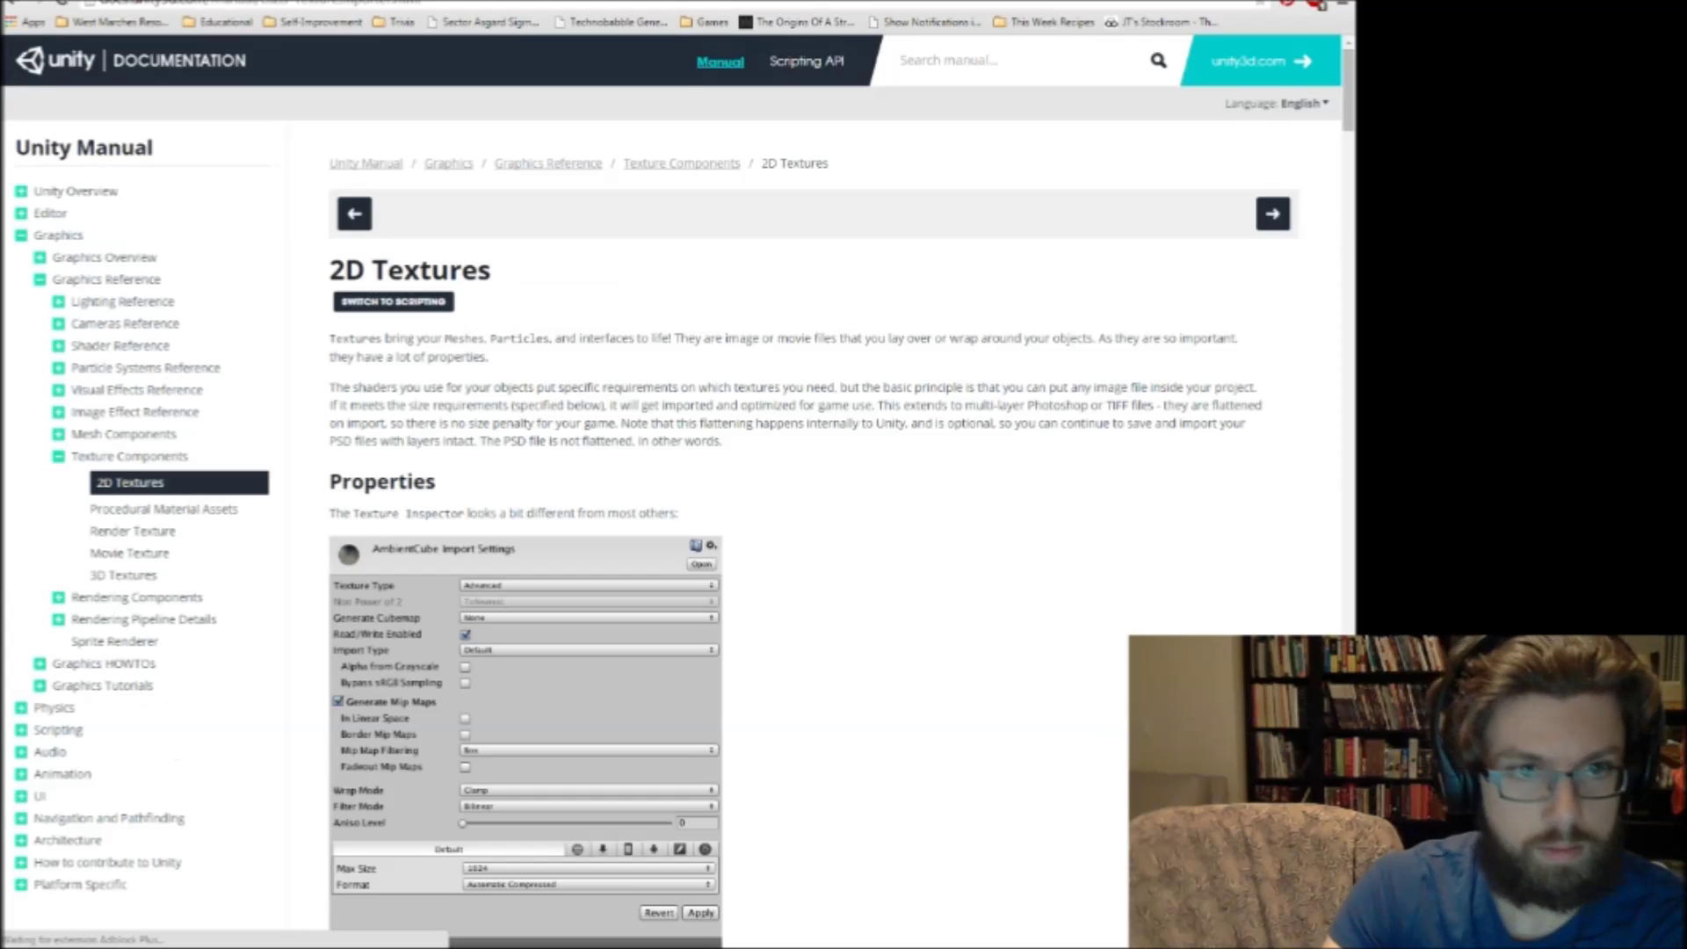
{"action": "scroll", "coordinate": [812, 527], "scroll_direction": "down", "scroll_amount": 20}
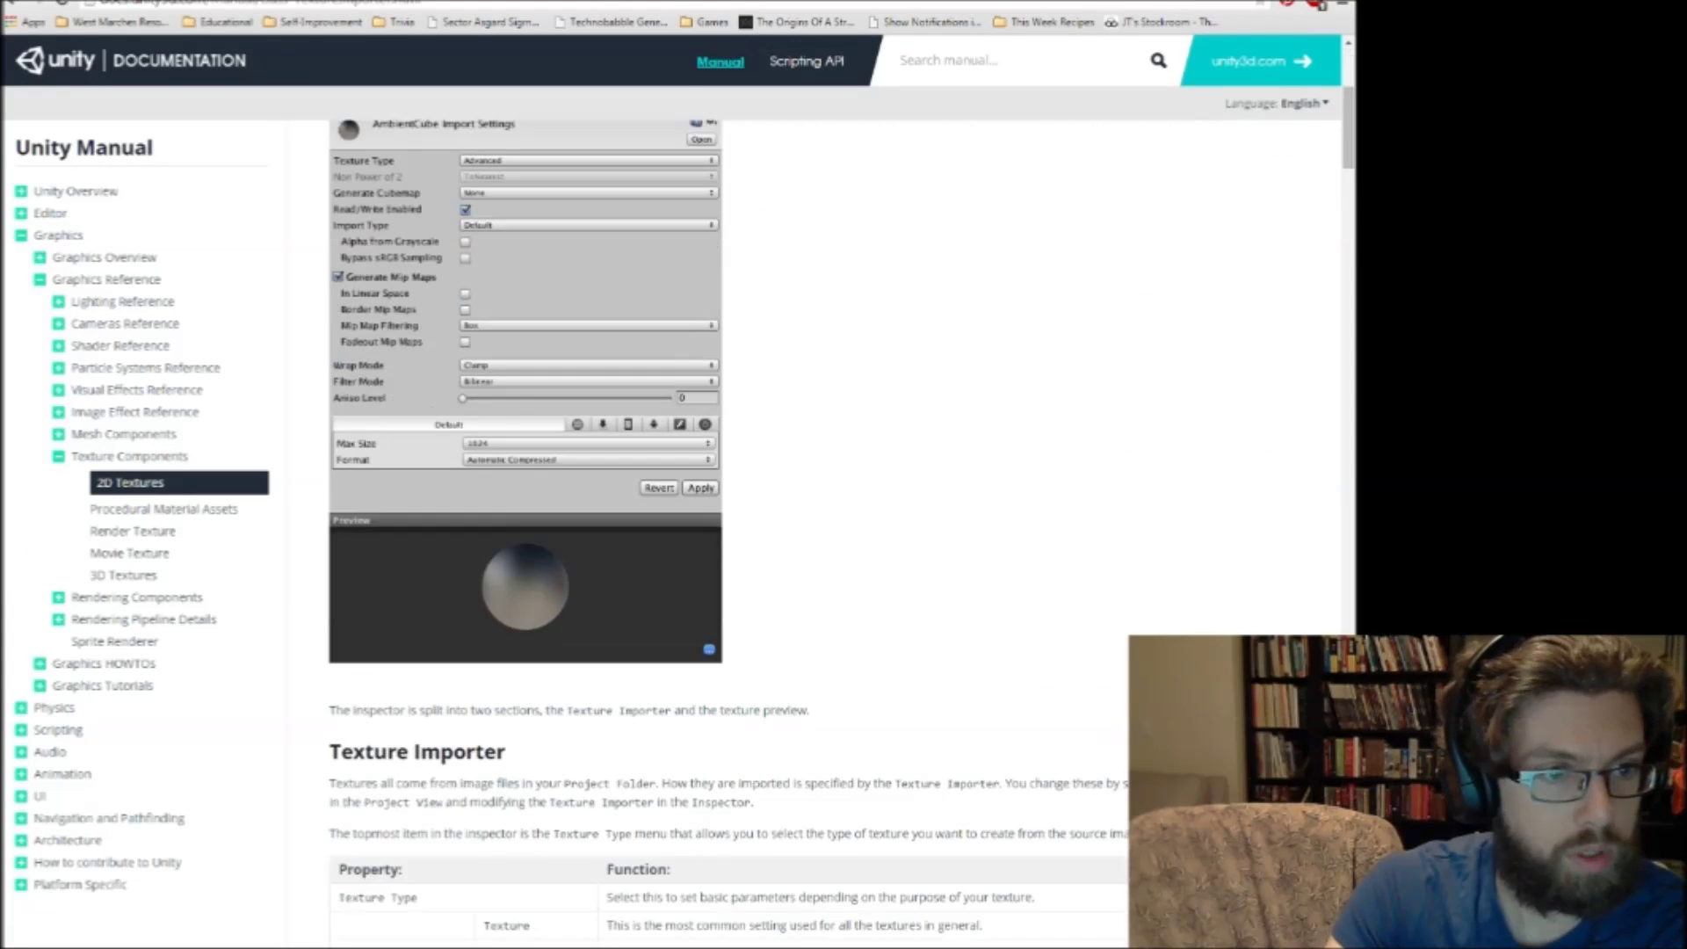
{"action": "scroll", "coordinate": [812, 527], "scroll_direction": "down", "scroll_amount": 10}
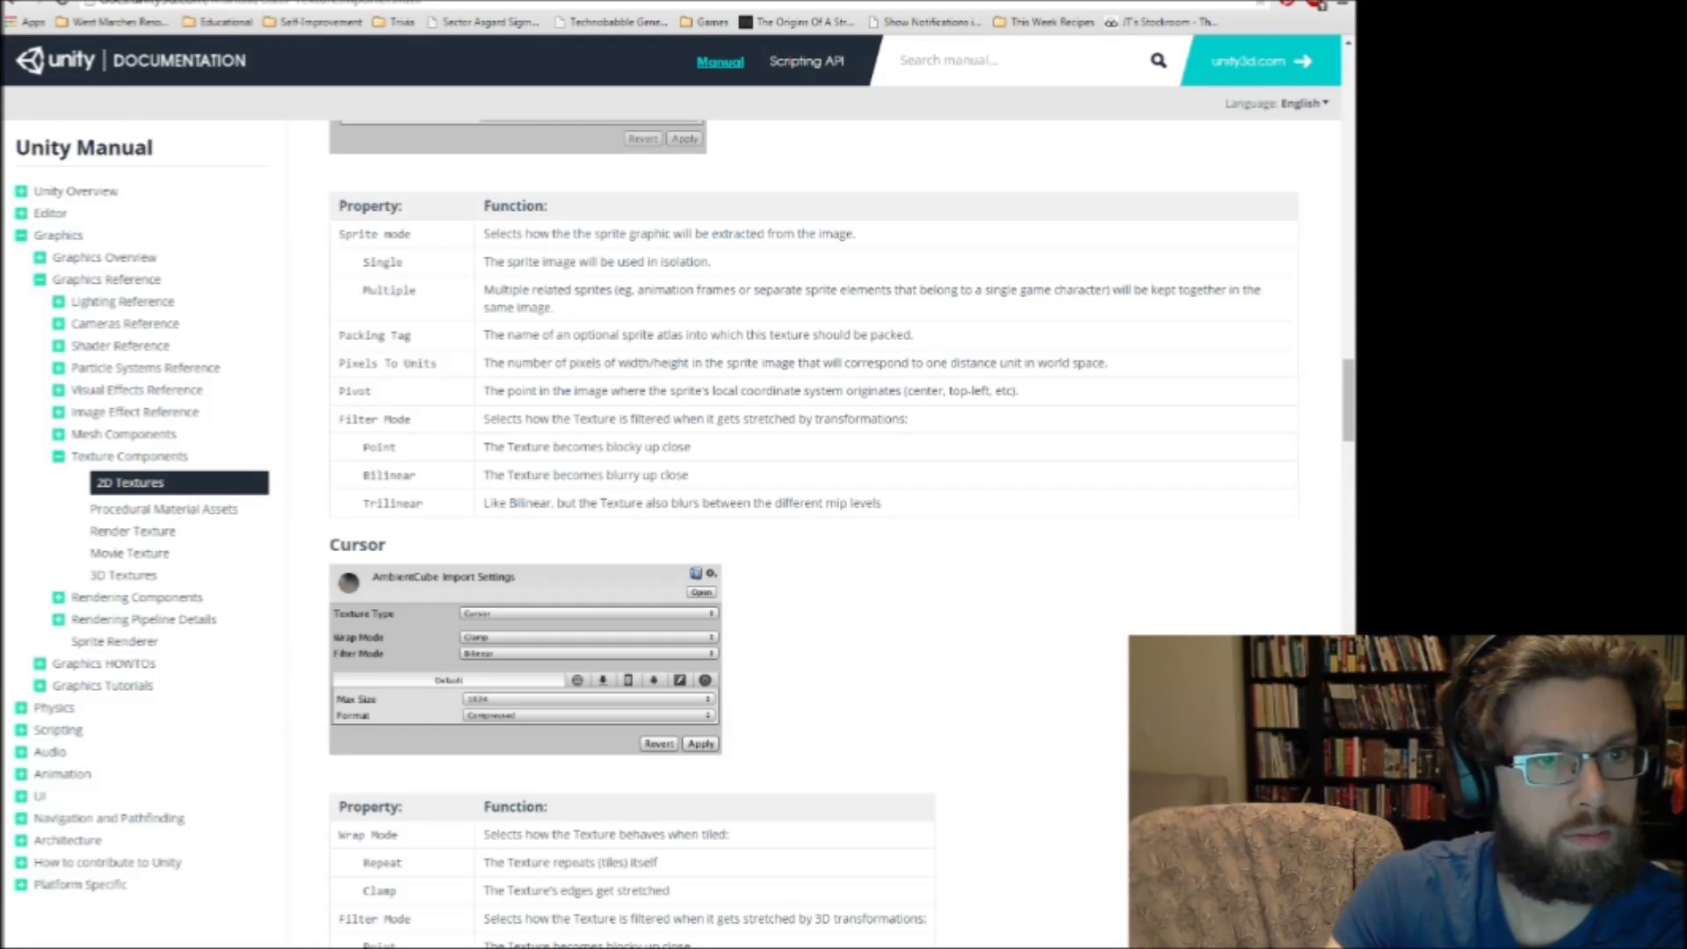
{"action": "scroll", "coordinate": [812, 527], "scroll_direction": "down", "scroll_amount": 20}
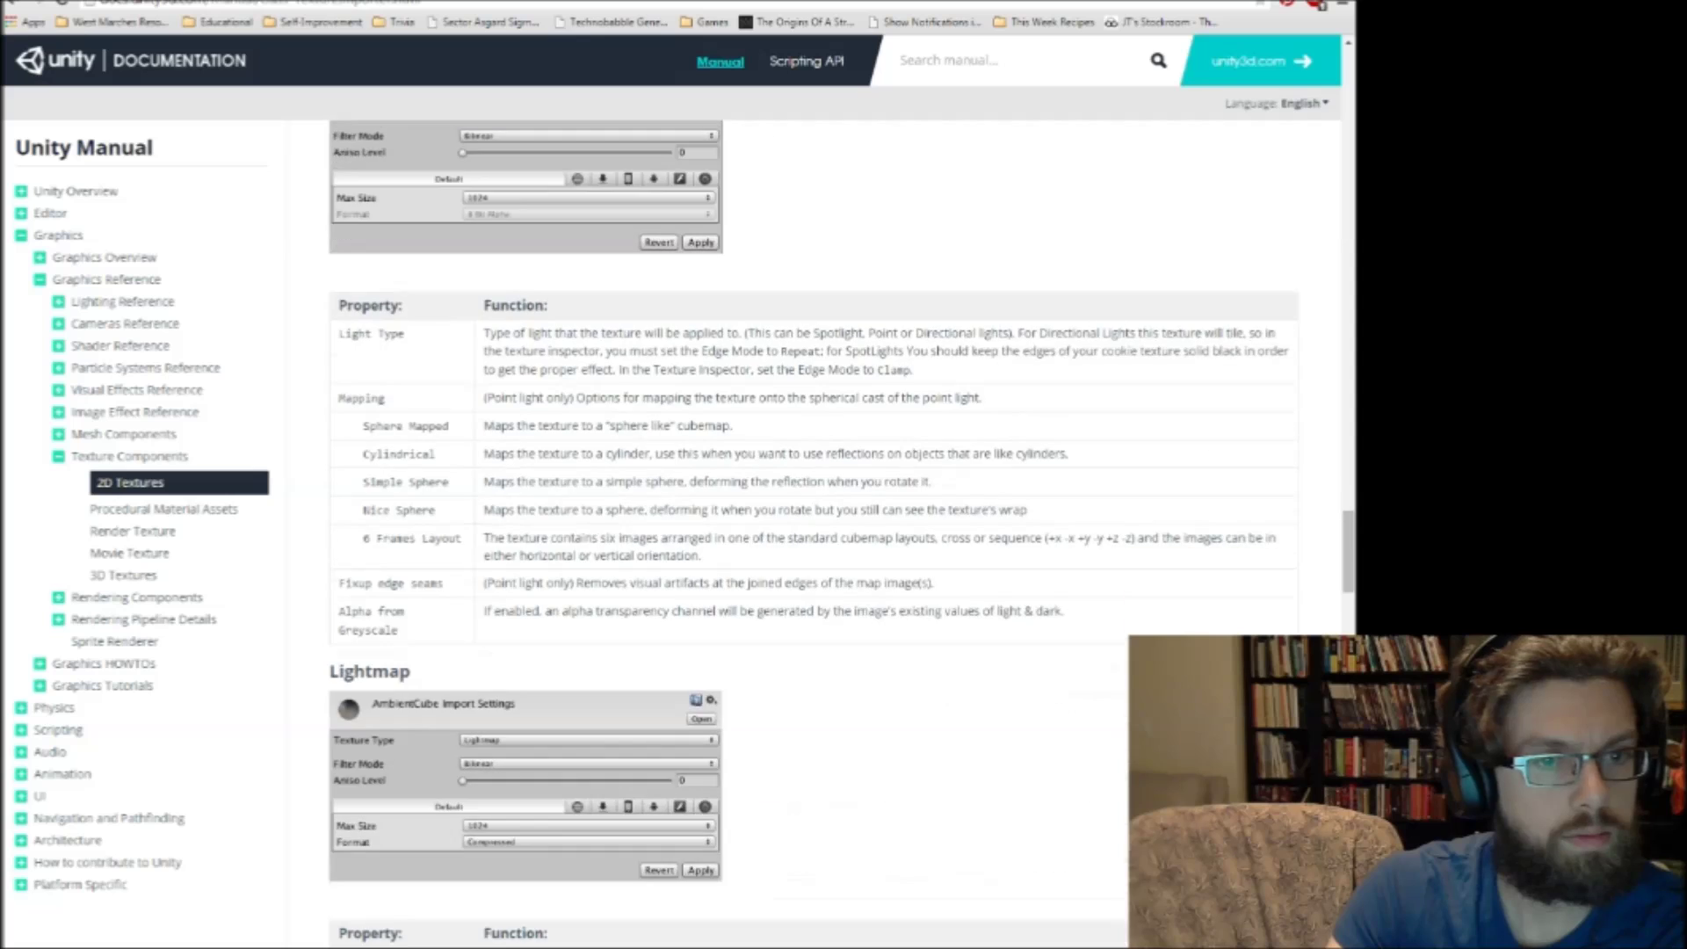
{"action": "scroll", "coordinate": [812, 527], "scroll_direction": "down", "scroll_amount": 20}
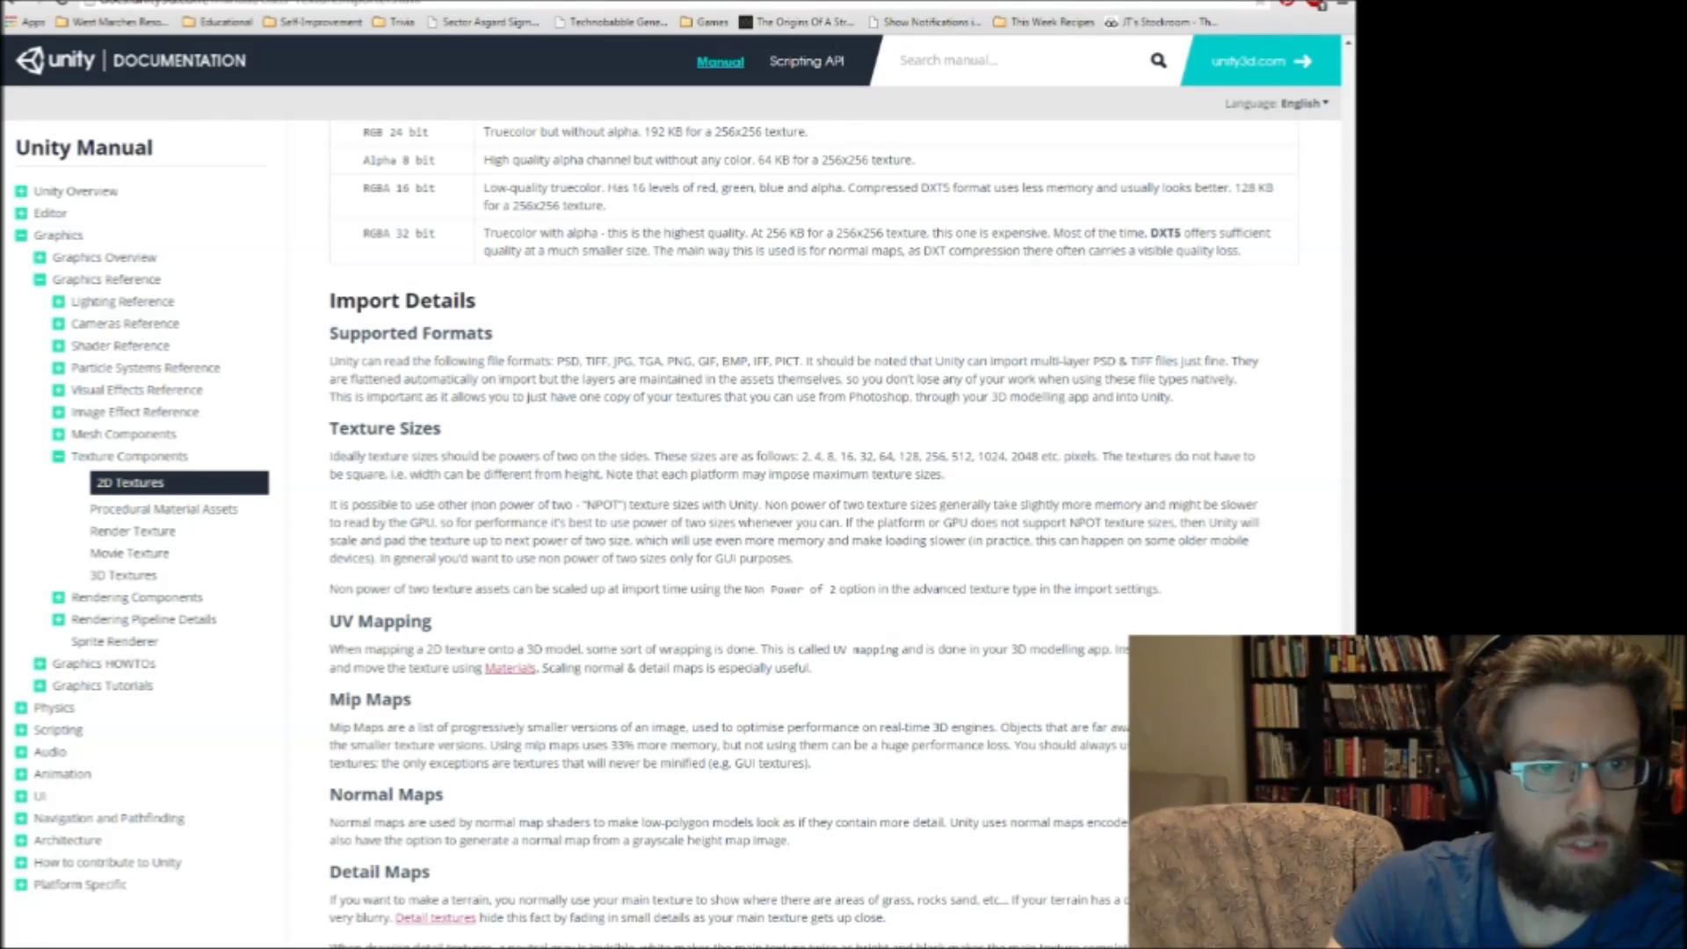
{"action": "scroll", "coordinate": [813, 527], "scroll_direction": "down", "scroll_amount": 6}
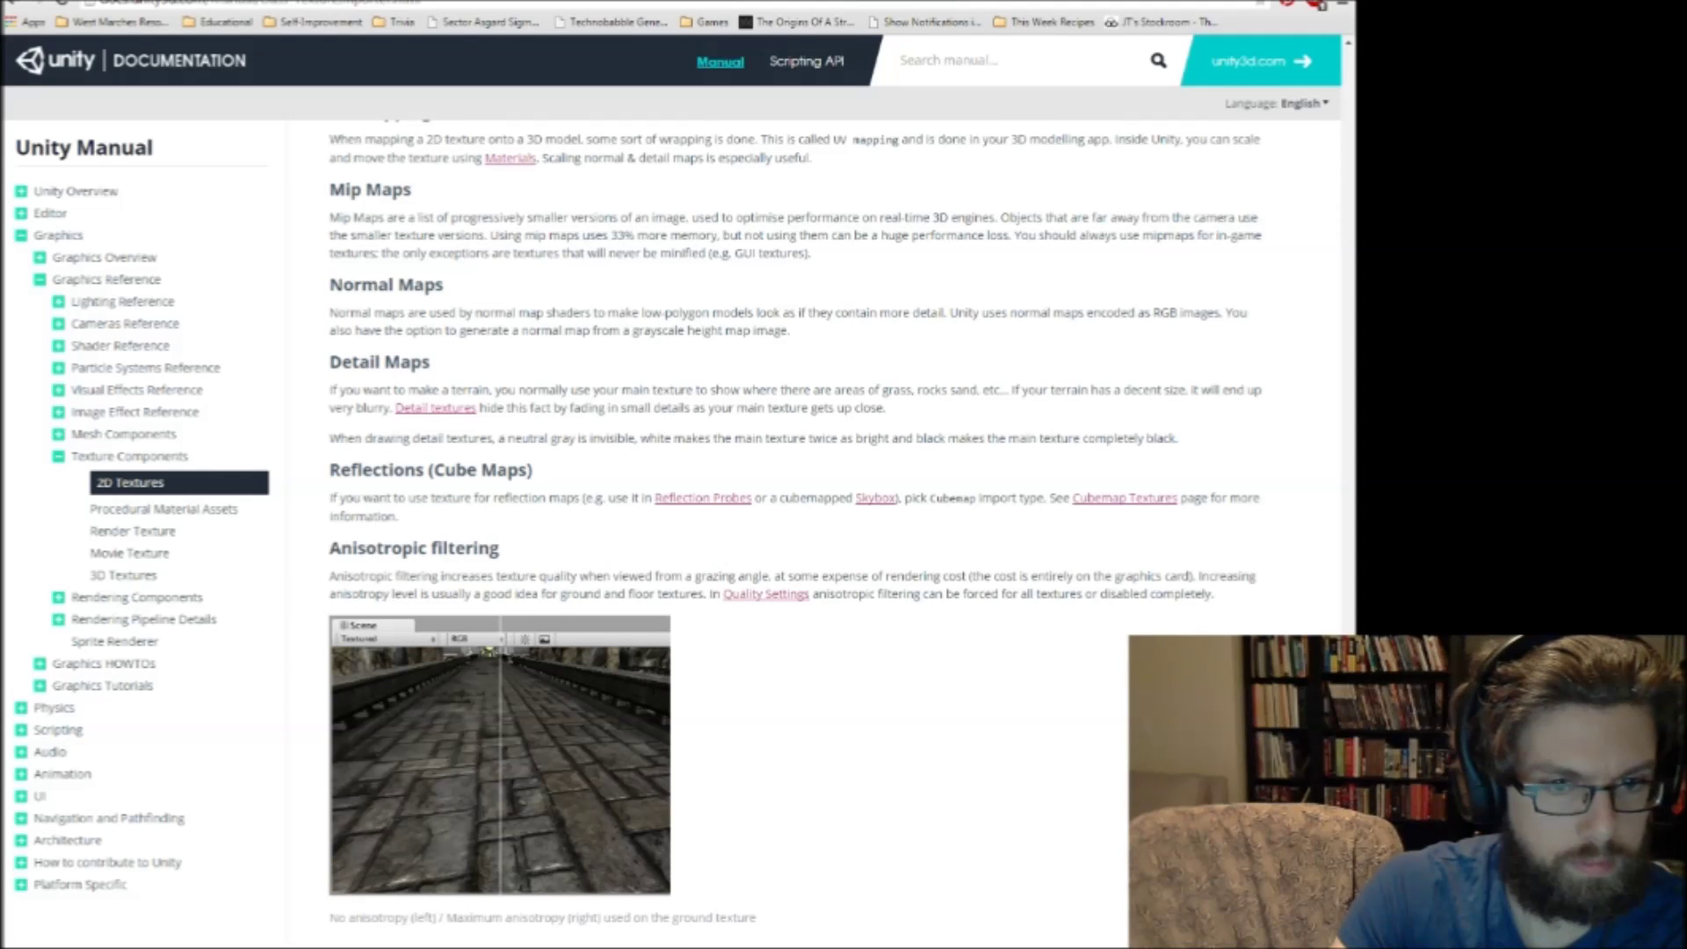
{"action": "scroll", "coordinate": [813, 527], "scroll_direction": "down", "scroll_amount": 2}
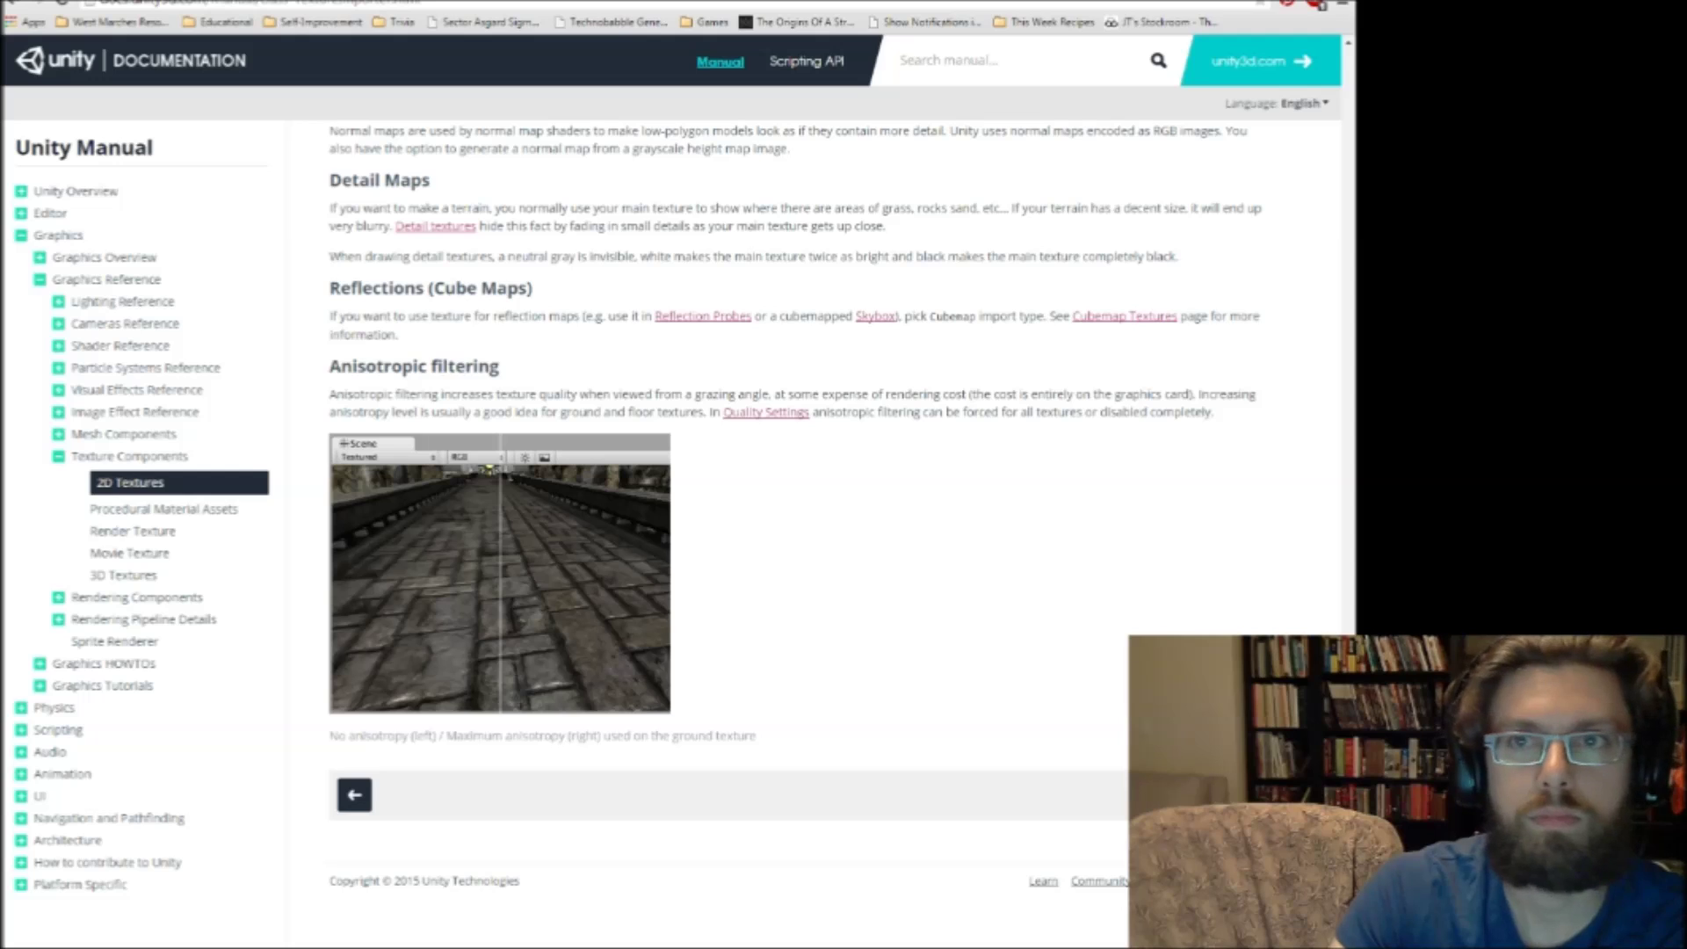
Switch back to the Unity editor and set the KellanWildlightToken image's Texture Type to Sprite (2D and UI).
{"action": "key", "text": "alt+Tab"}
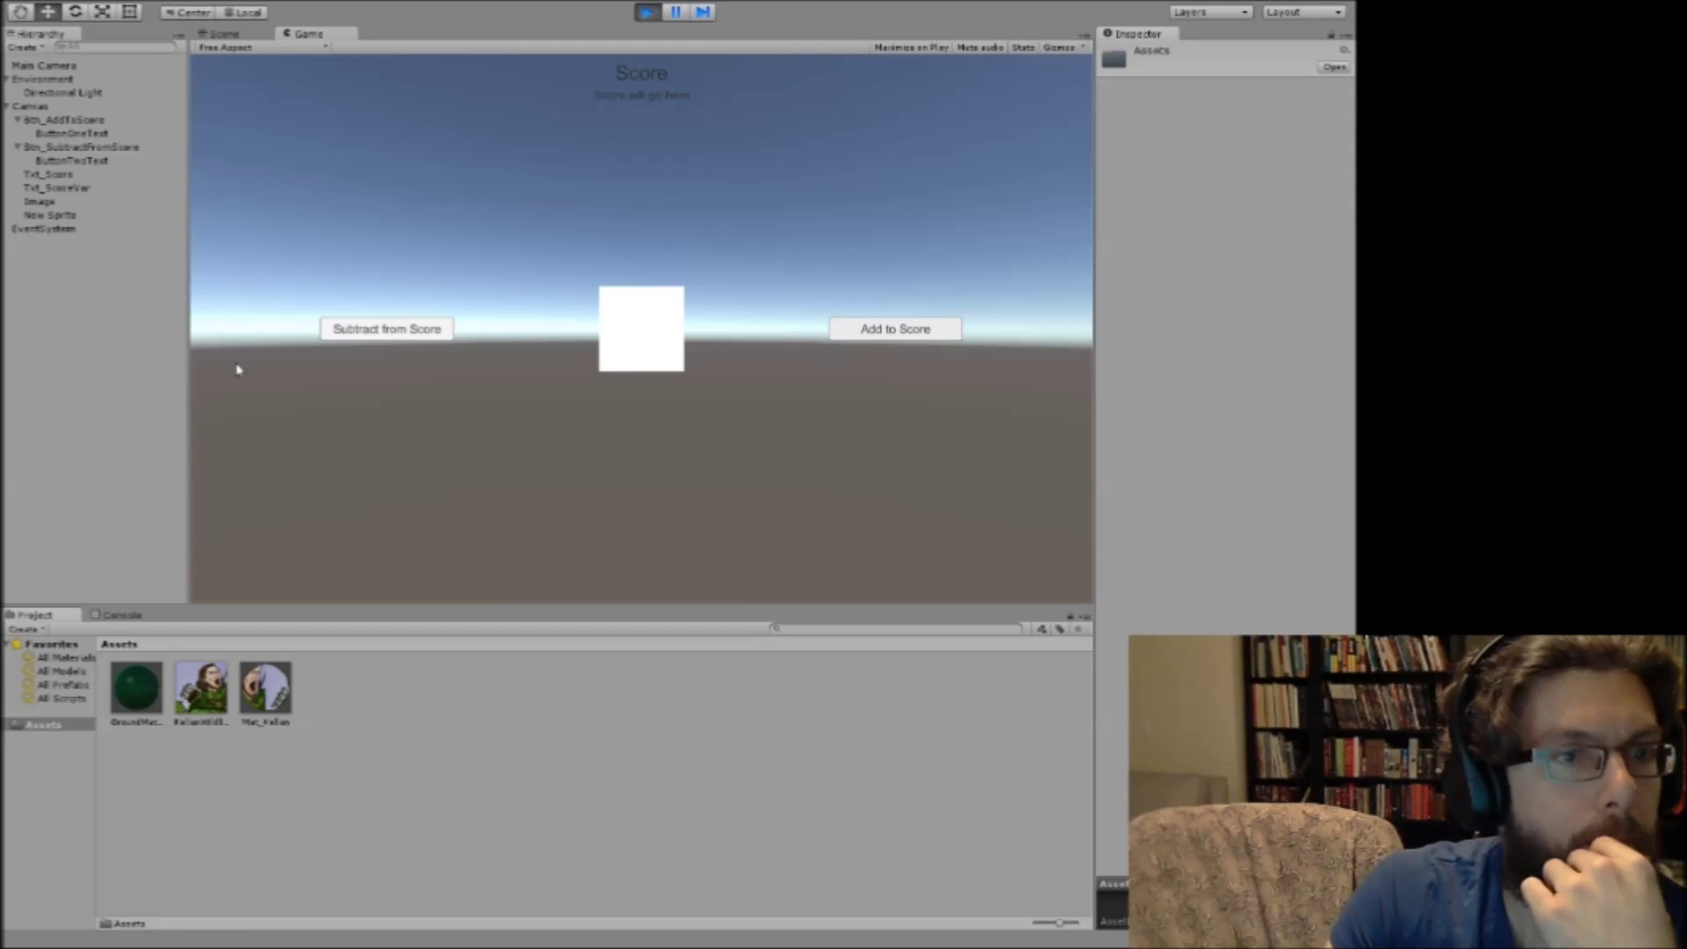
{"action": "left_click", "coordinate": [204, 694]}
{"action": "right_click", "coordinate": [207, 693]}
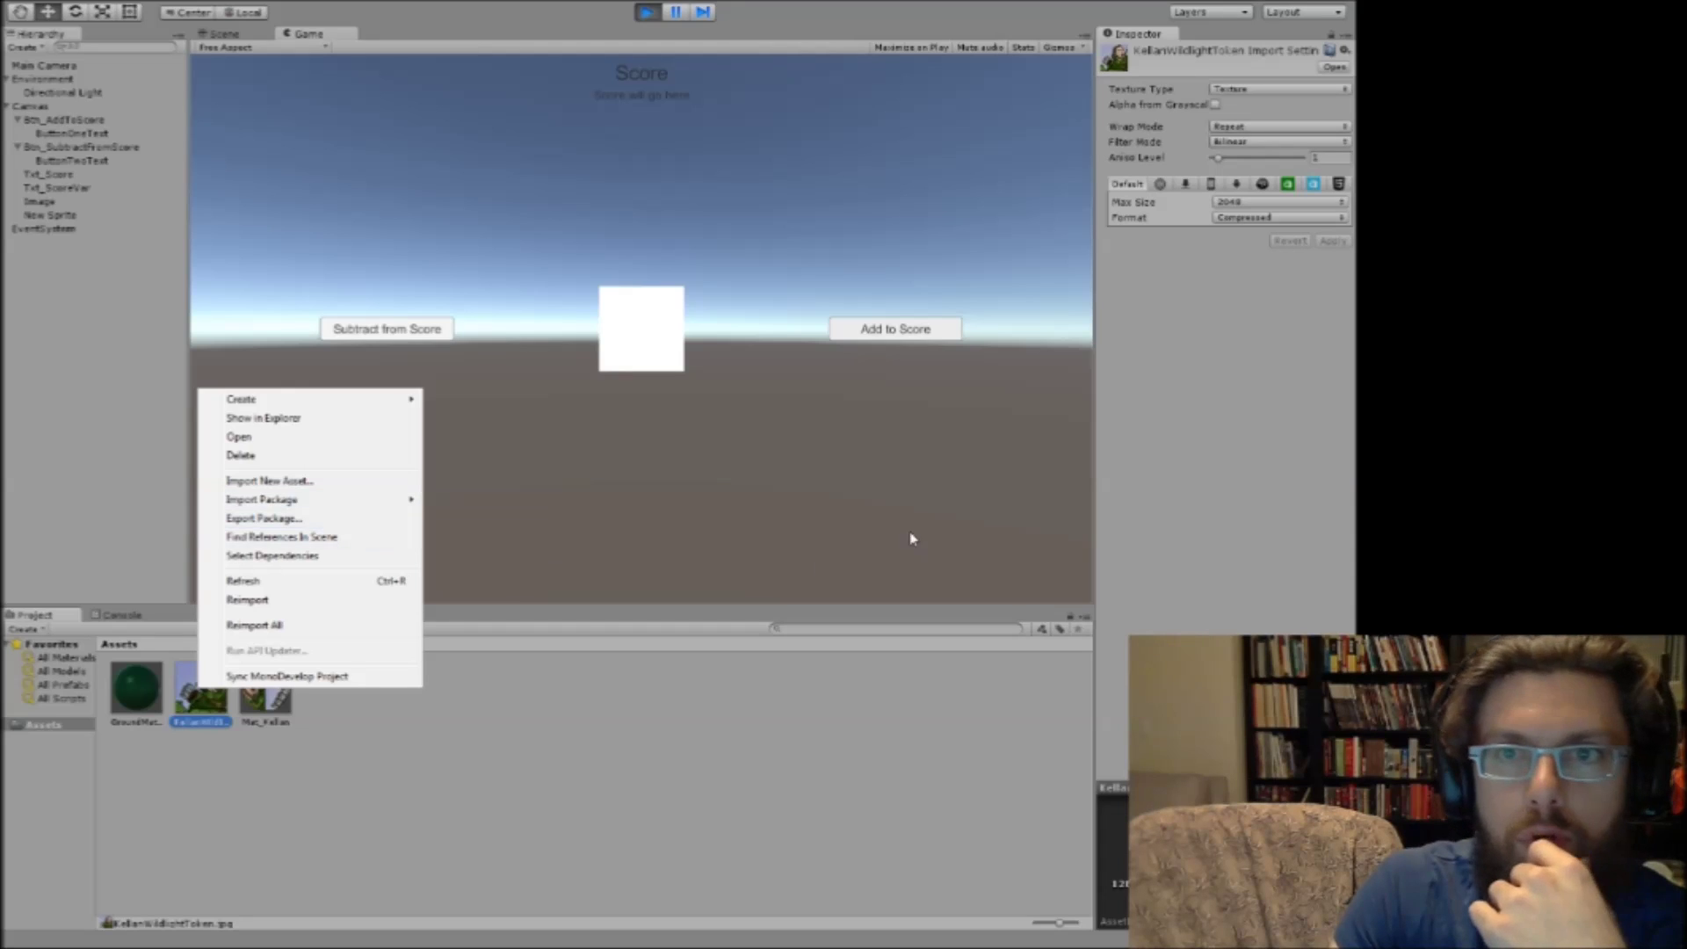
{"action": "left_click", "coordinate": [1291, 90]}
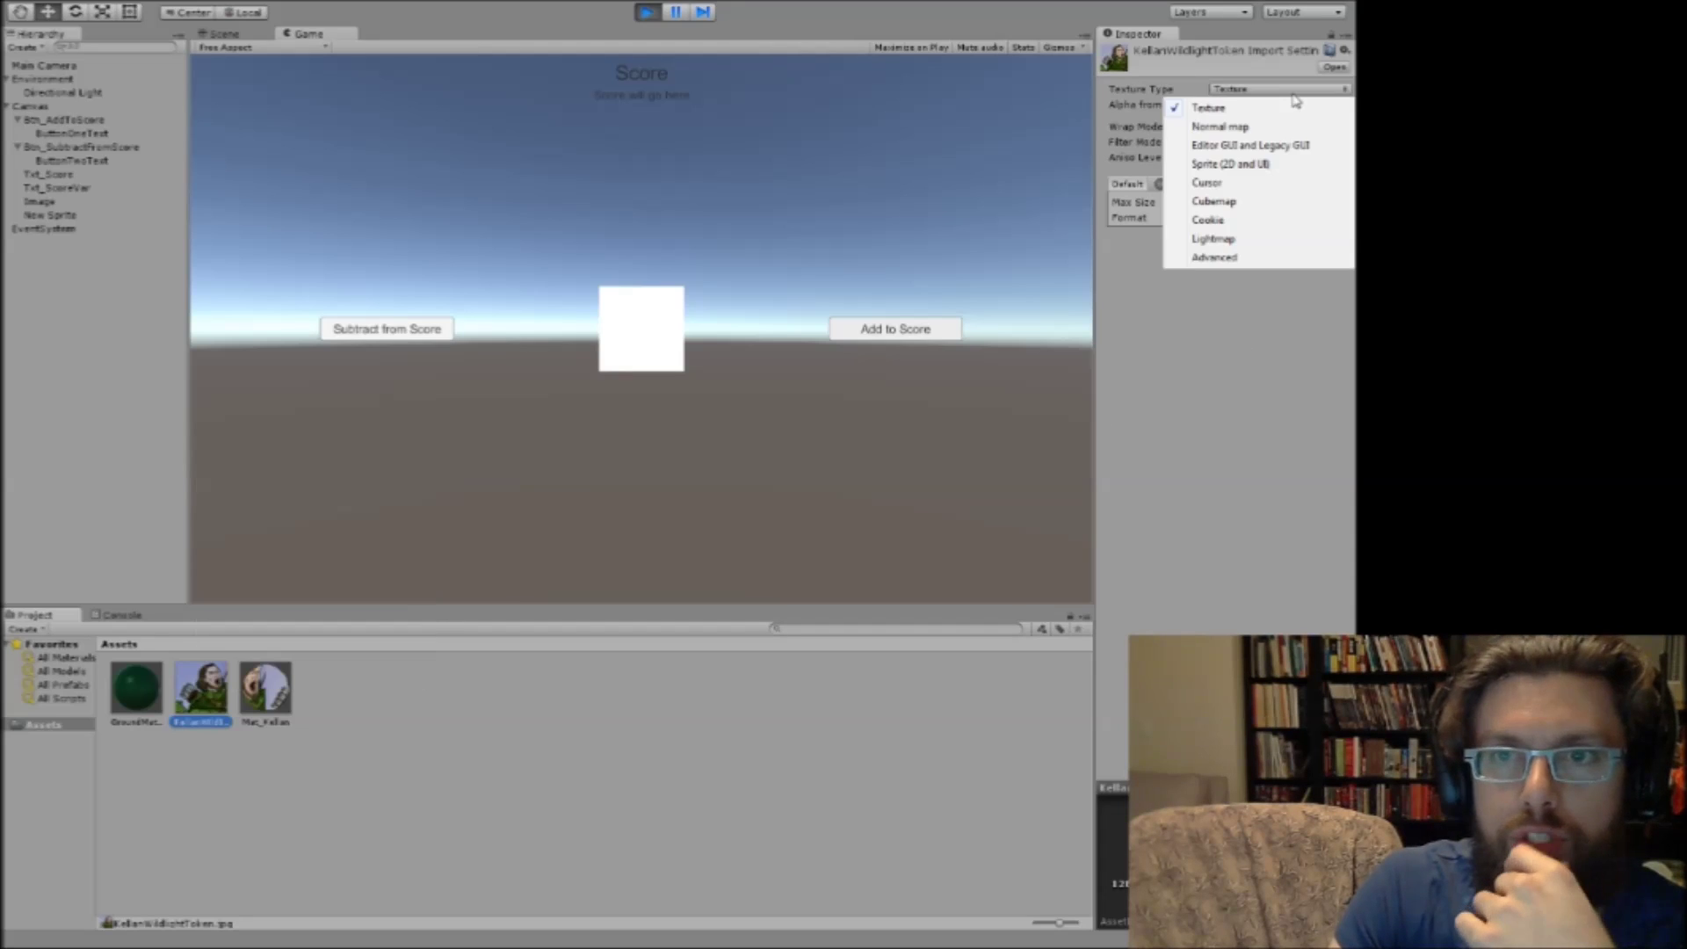
{"action": "left_click", "coordinate": [1239, 164]}
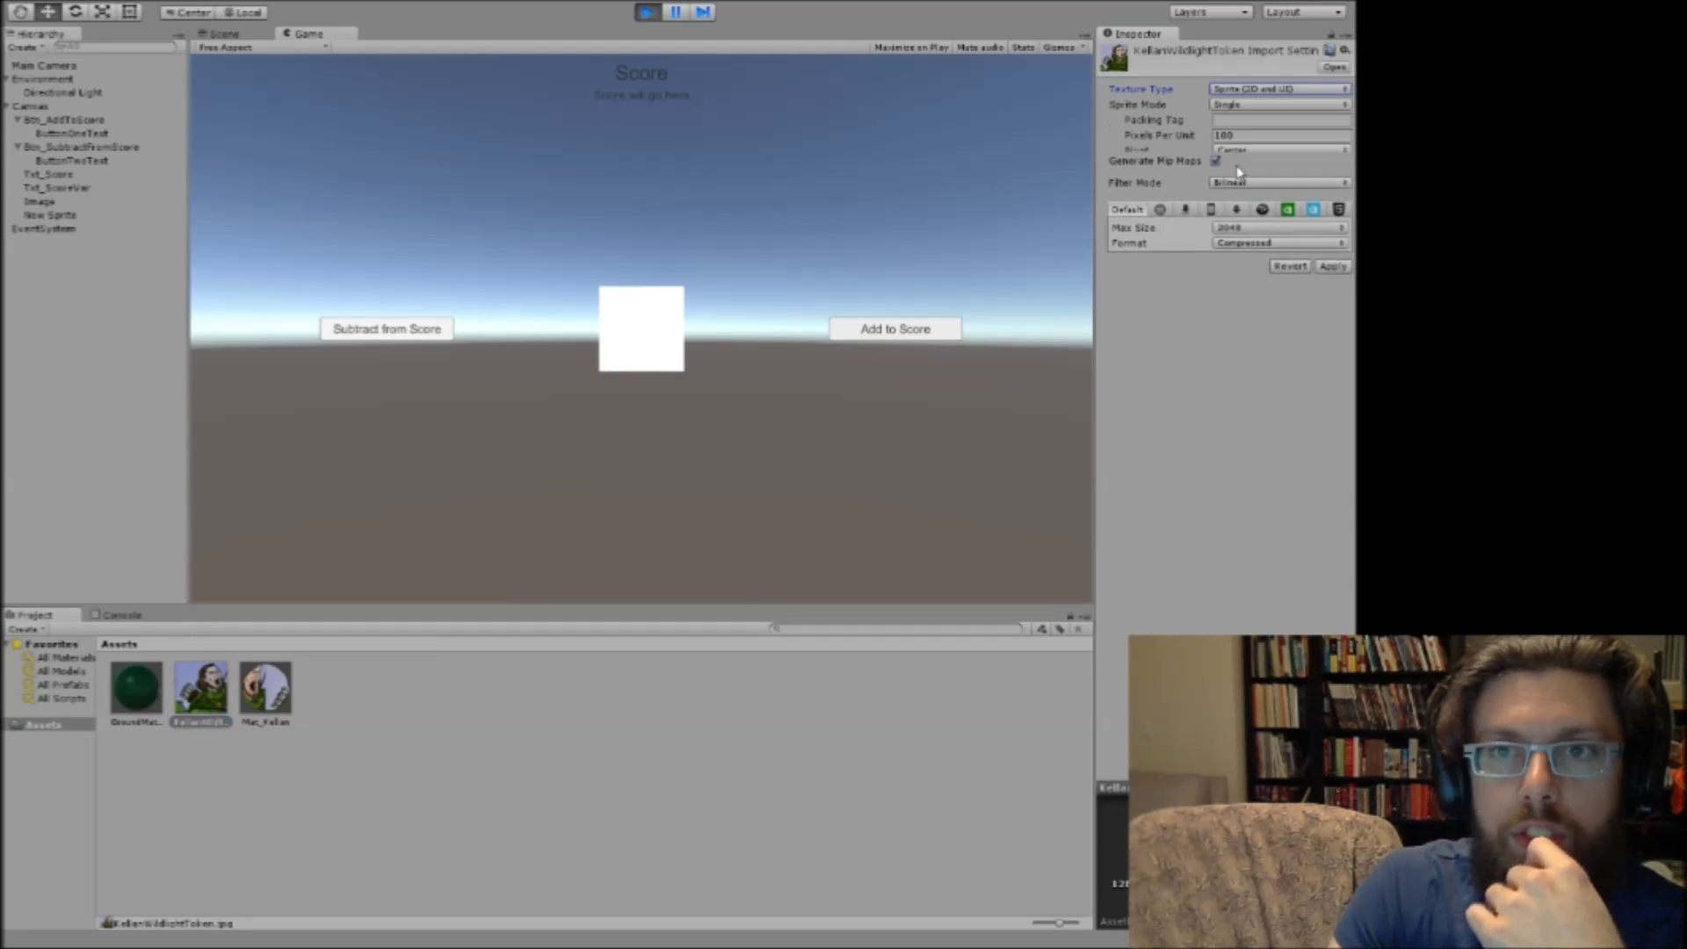
{"action": "left_click", "coordinate": [1268, 105]}
{"action": "left_click", "coordinate": [1244, 120]}
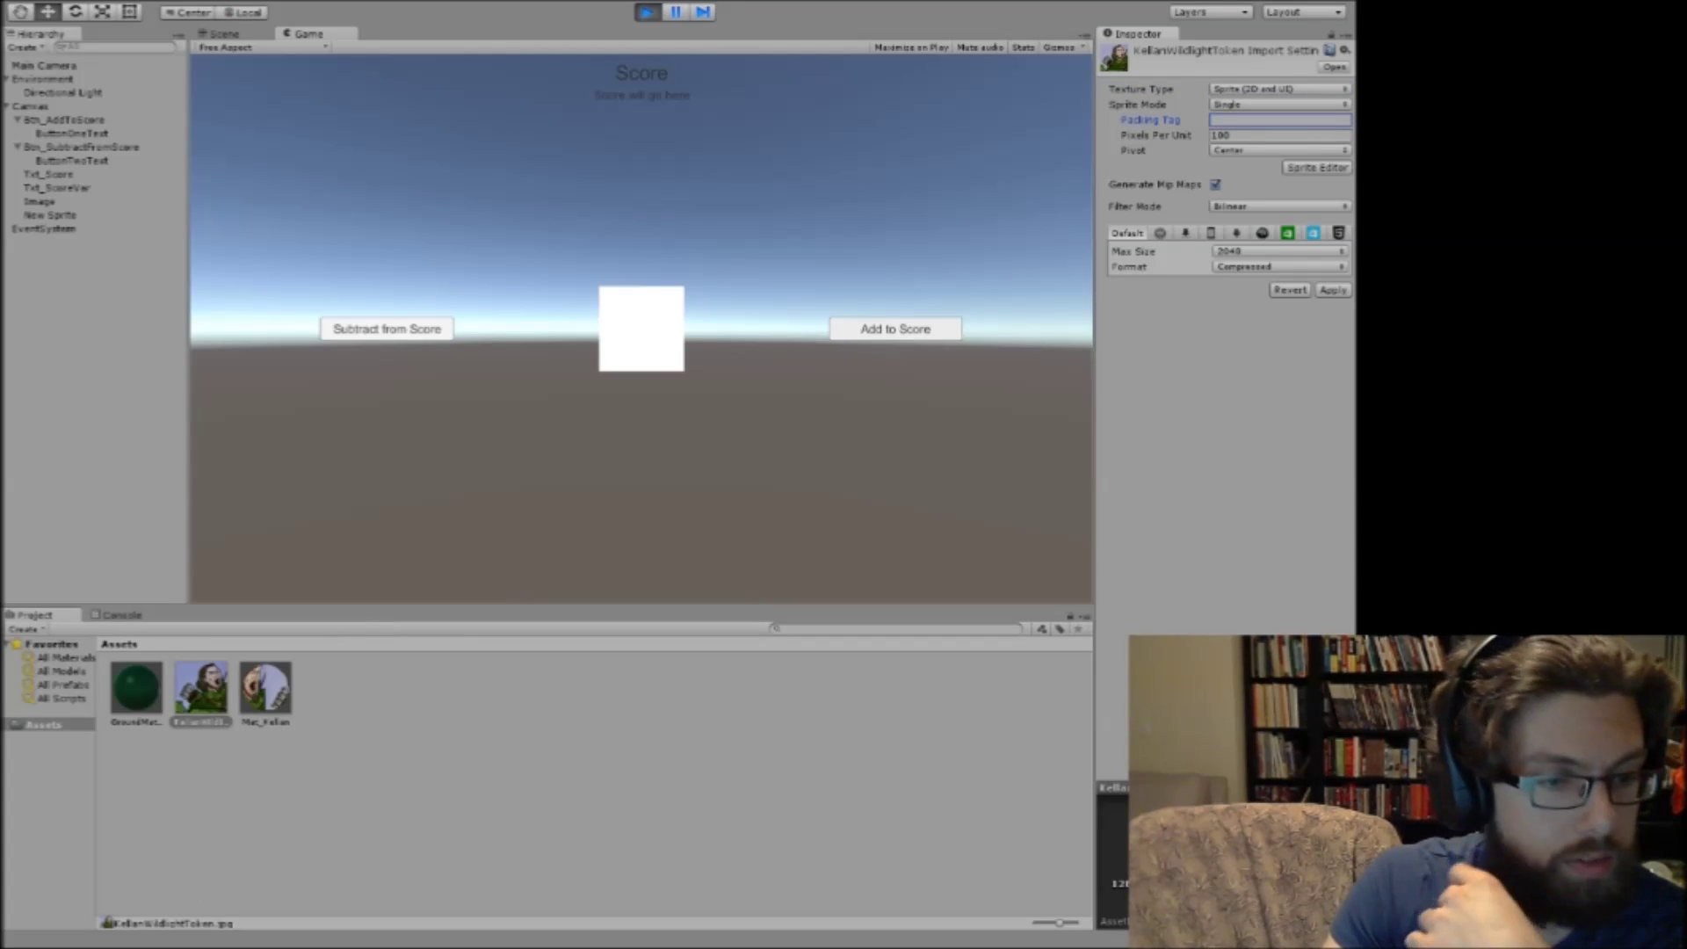
Switch to the Unity documentation and read the property table of the Sprite (2D and UI) section.
{"action": "key", "text": "alt+Tab"}
{"action": "scroll", "coordinate": [813, 527], "scroll_direction": "up", "scroll_amount": 13}
{"action": "scroll", "coordinate": [812, 527], "scroll_direction": "up", "scroll_amount": 15}
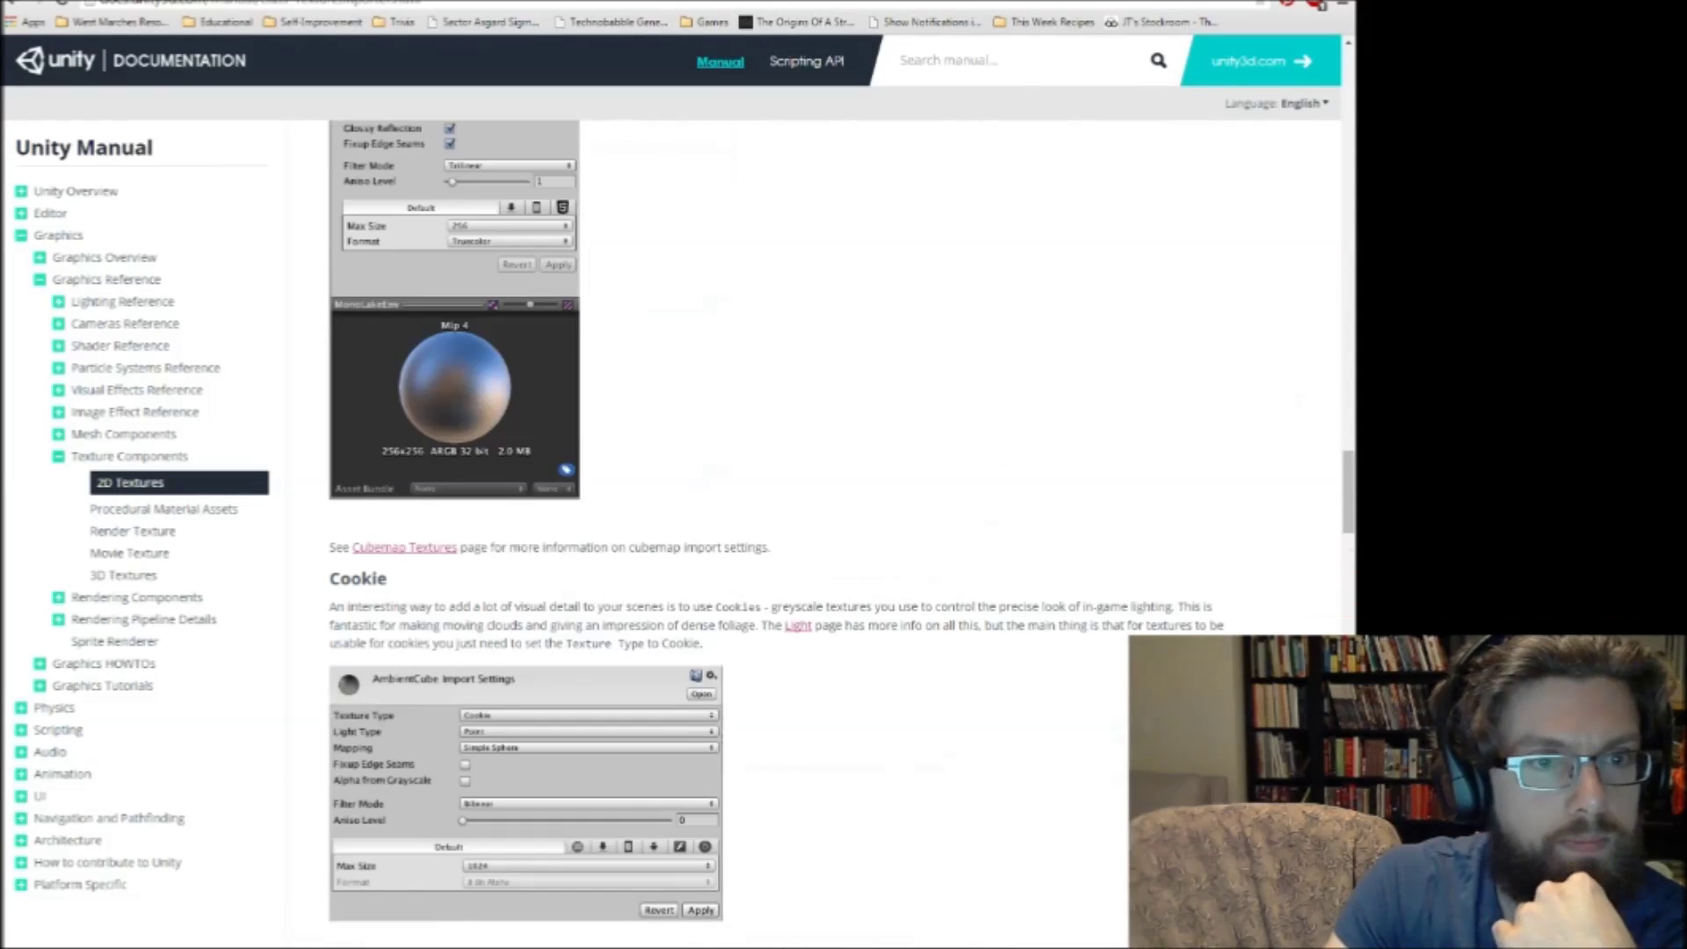
{"action": "scroll", "coordinate": [812, 527], "scroll_direction": "up", "scroll_amount": 10}
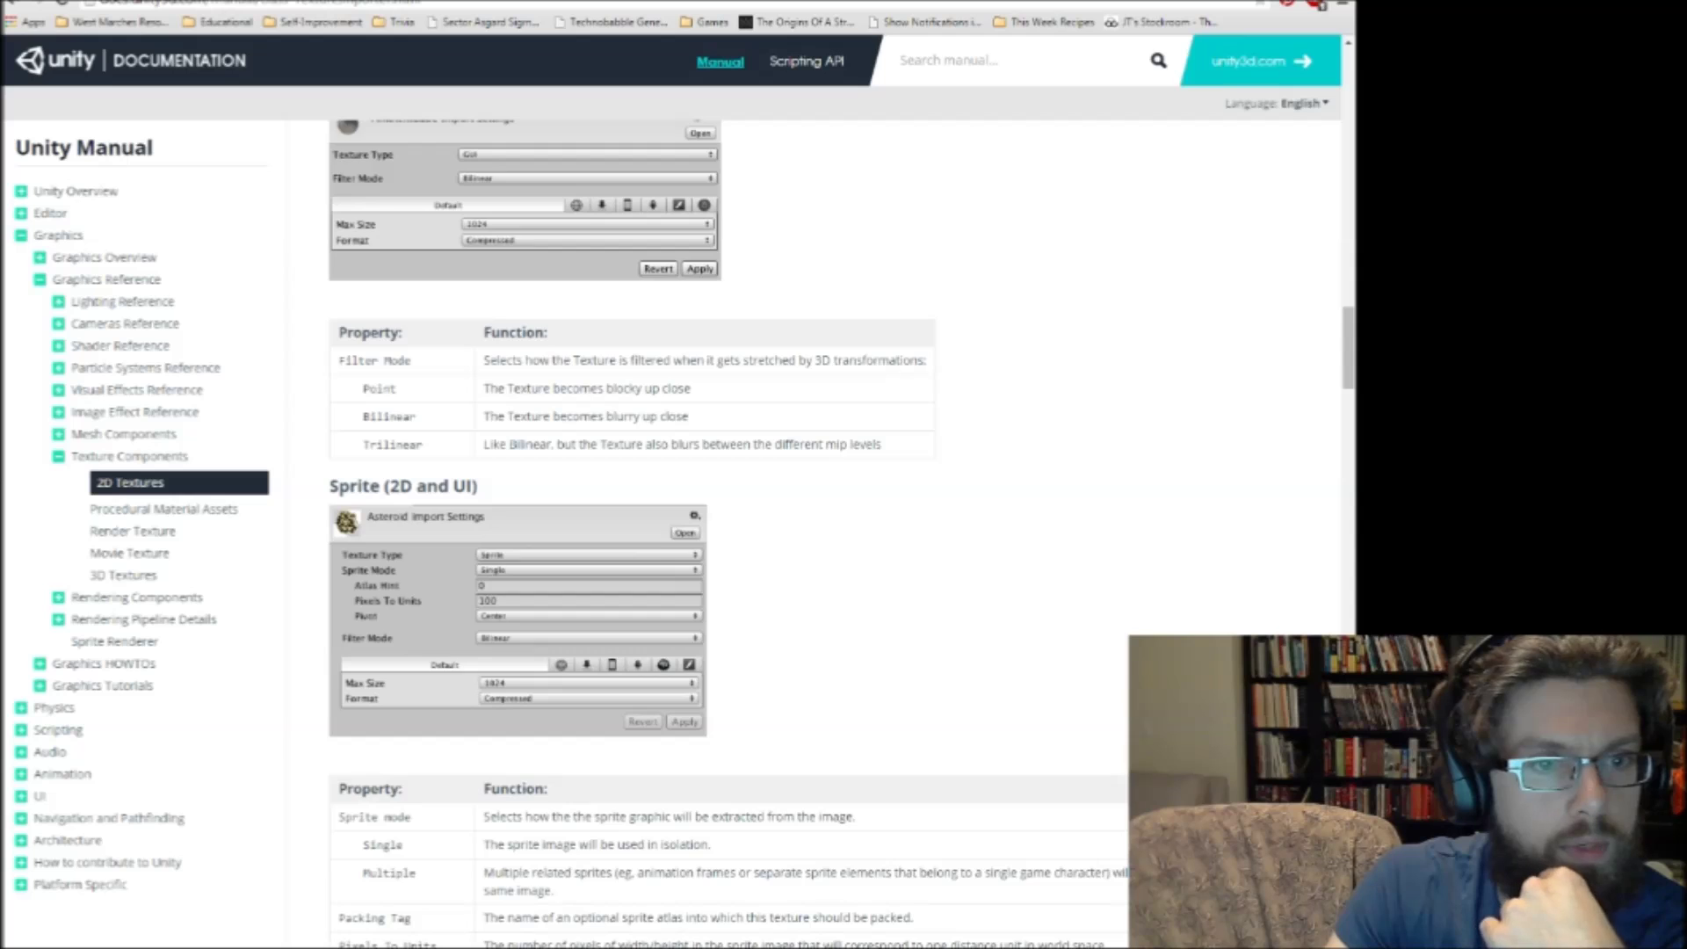
{"action": "scroll", "coordinate": [812, 528], "scroll_direction": "down", "scroll_amount": 5}
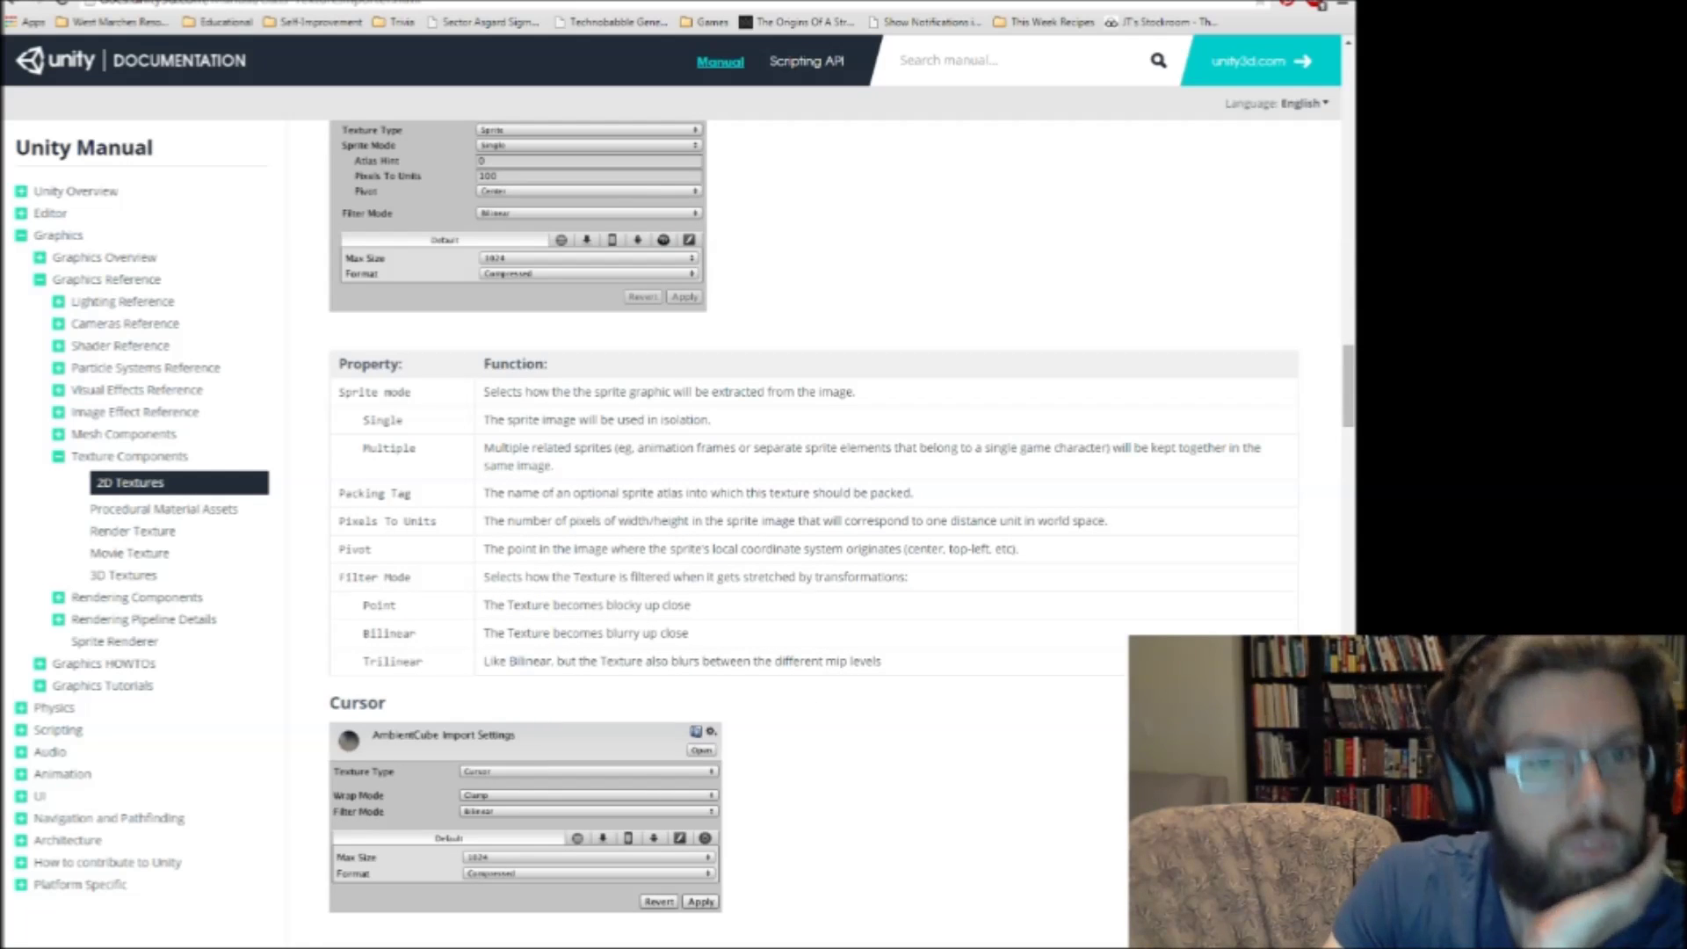
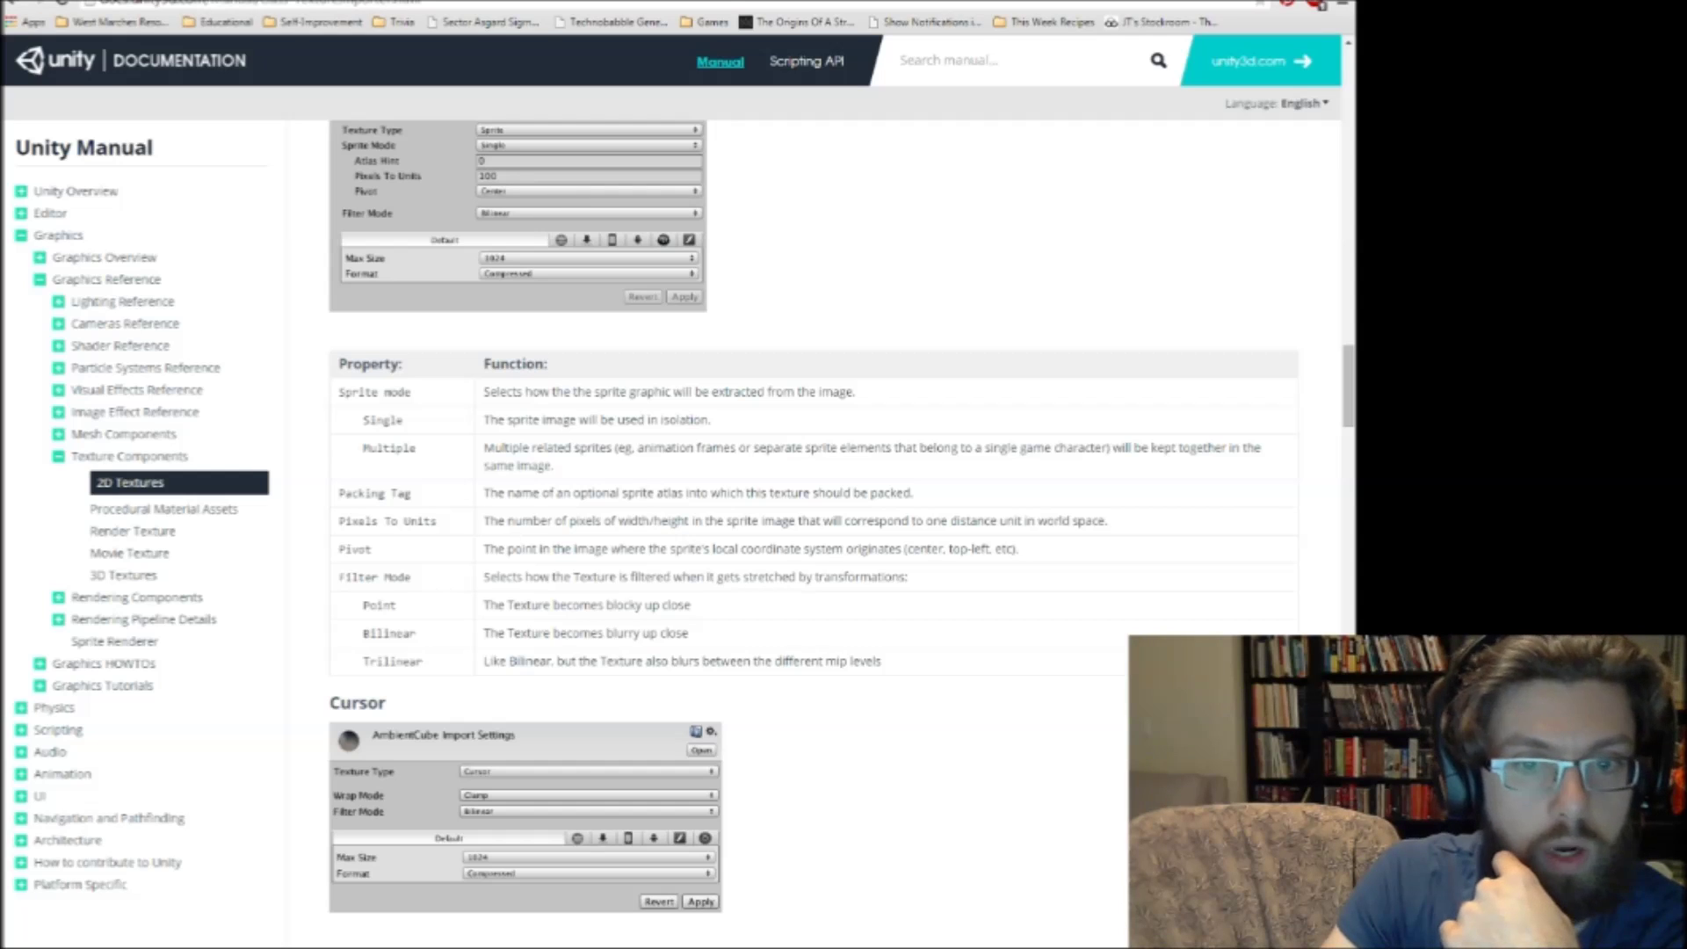
Return to the Unity editor, apply the KellanWildlightToken import settings, and open the image in an enlarged Sprite Editor.
{"action": "key", "text": "alt+Tab"}
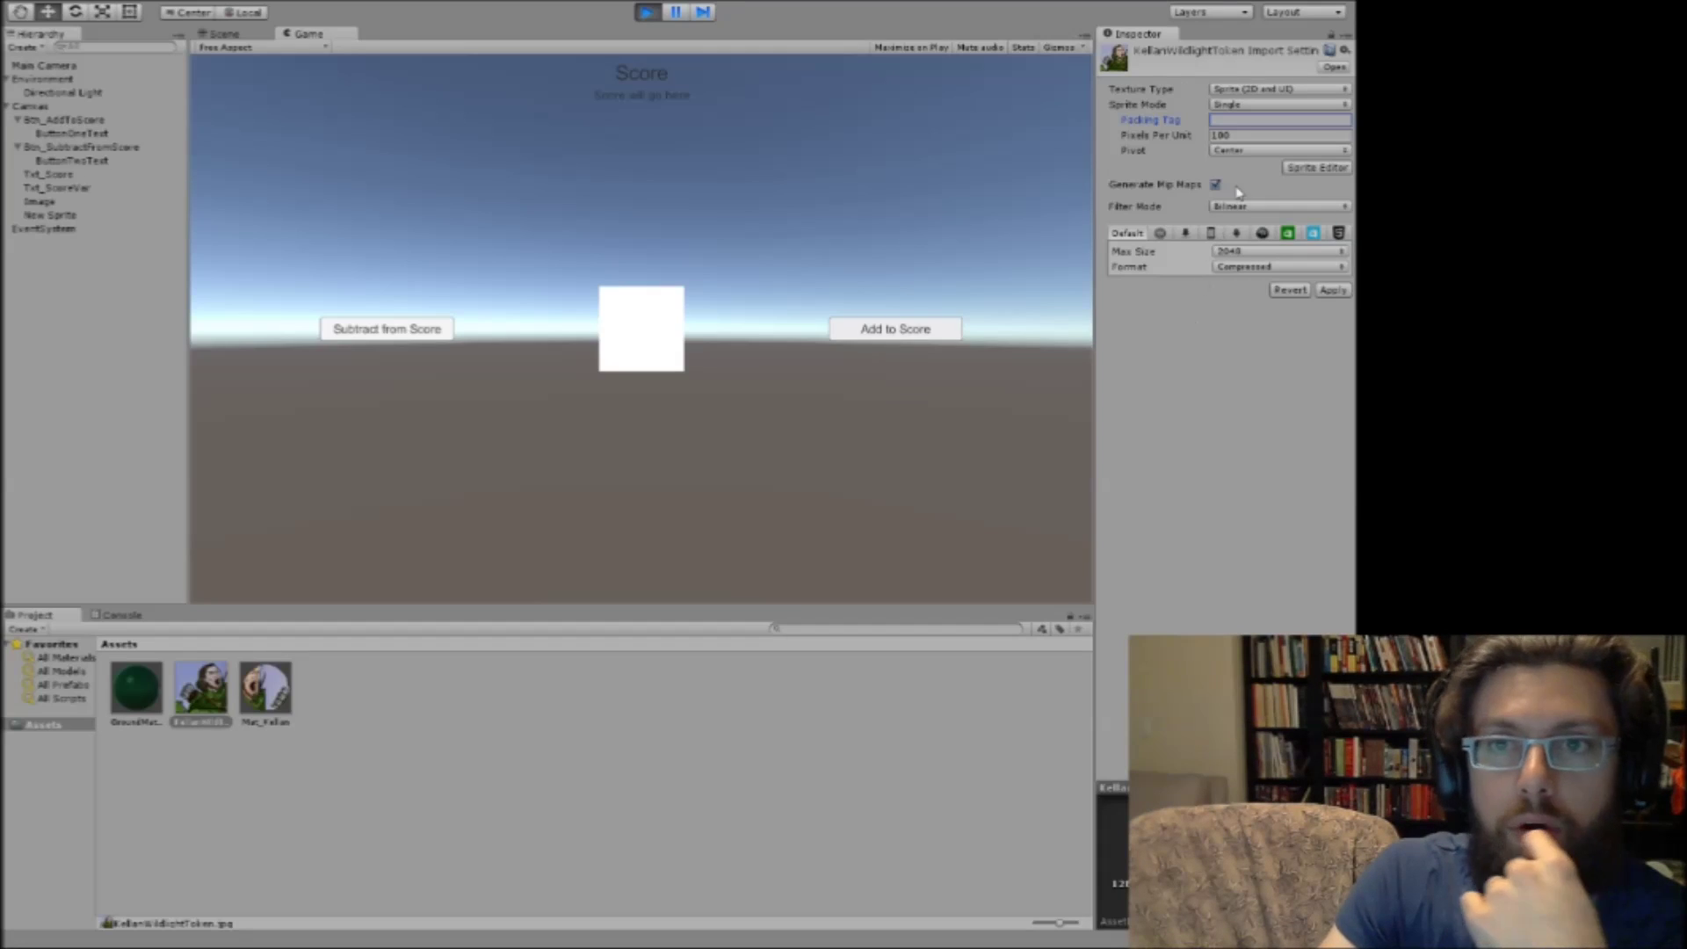
{"action": "left_click", "coordinate": [1309, 173]}
{"action": "left_click_drag", "start_coordinate": [314, 197], "coordinate": [604, 515]}
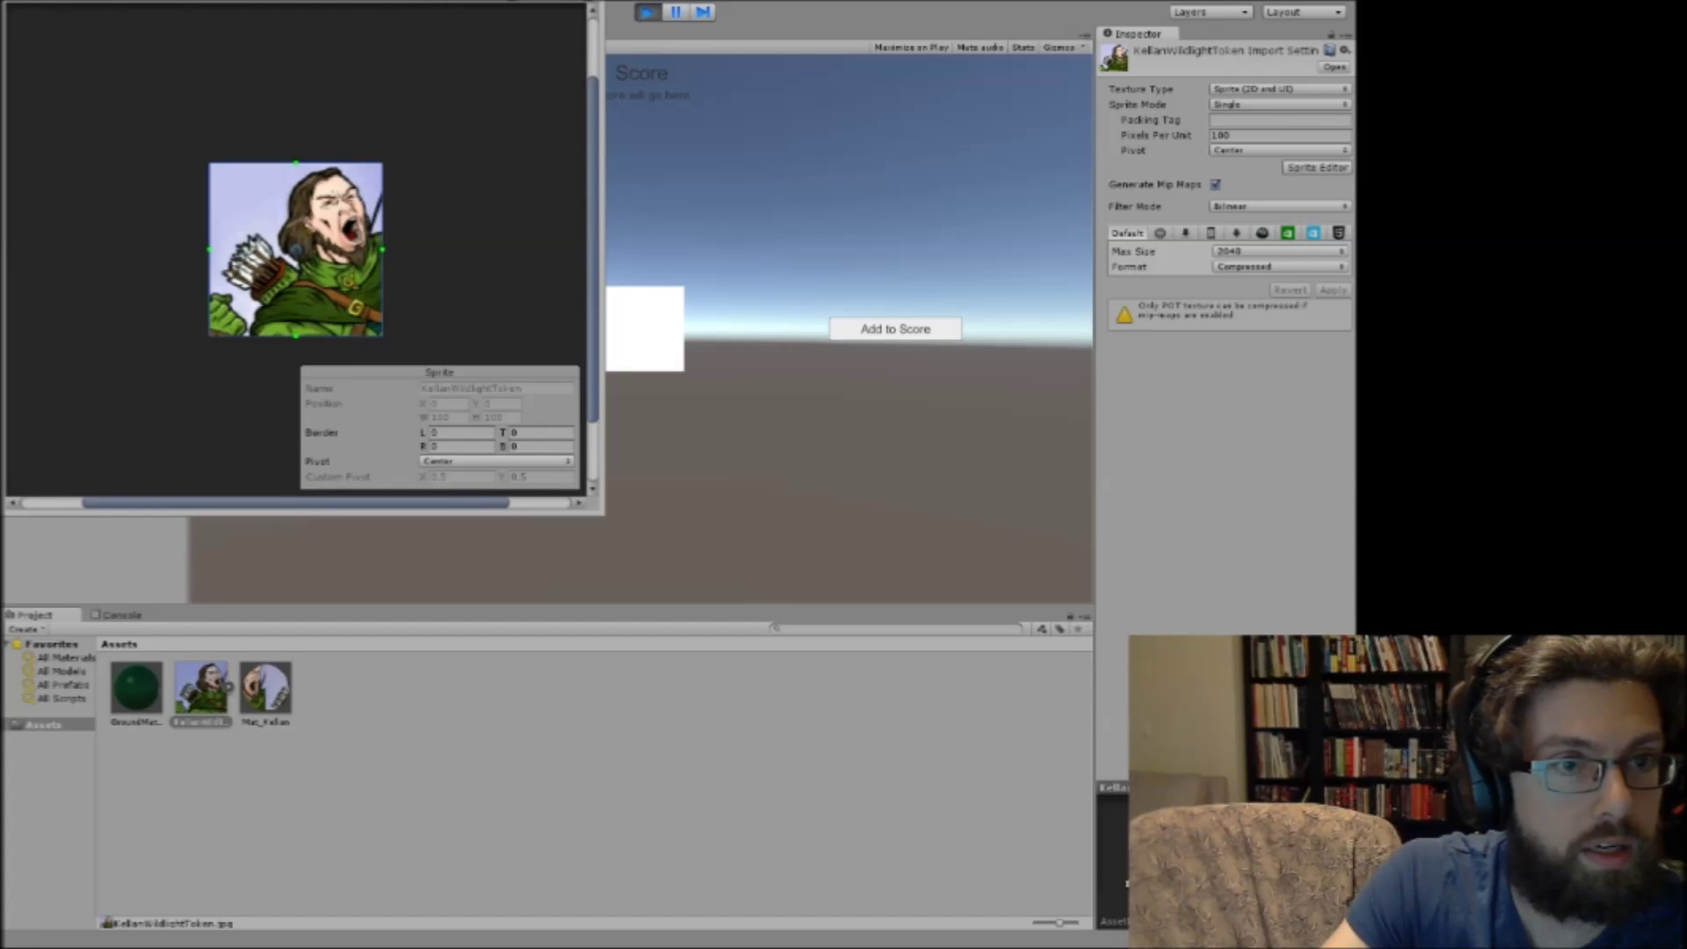
Try moving the sprite's pivot slightly up and right of its center, and undo the move.
{"action": "left_click_drag", "start_coordinate": [295, 248], "coordinate": [302, 239]}
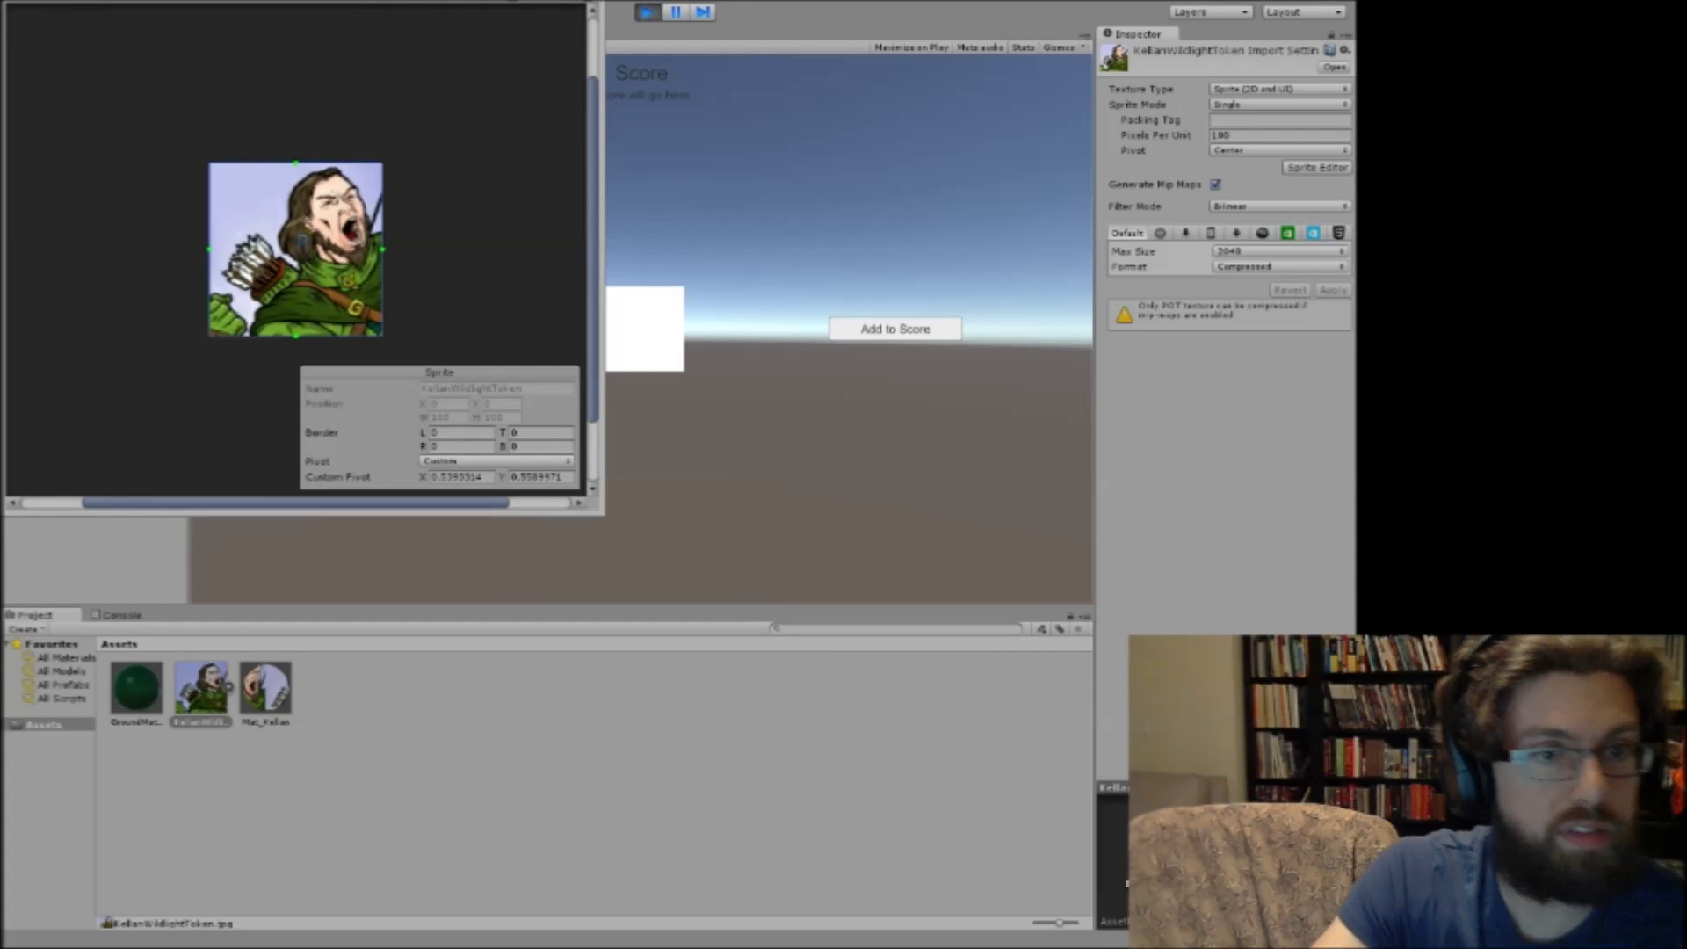
{"action": "key", "text": "ctrl+z"}
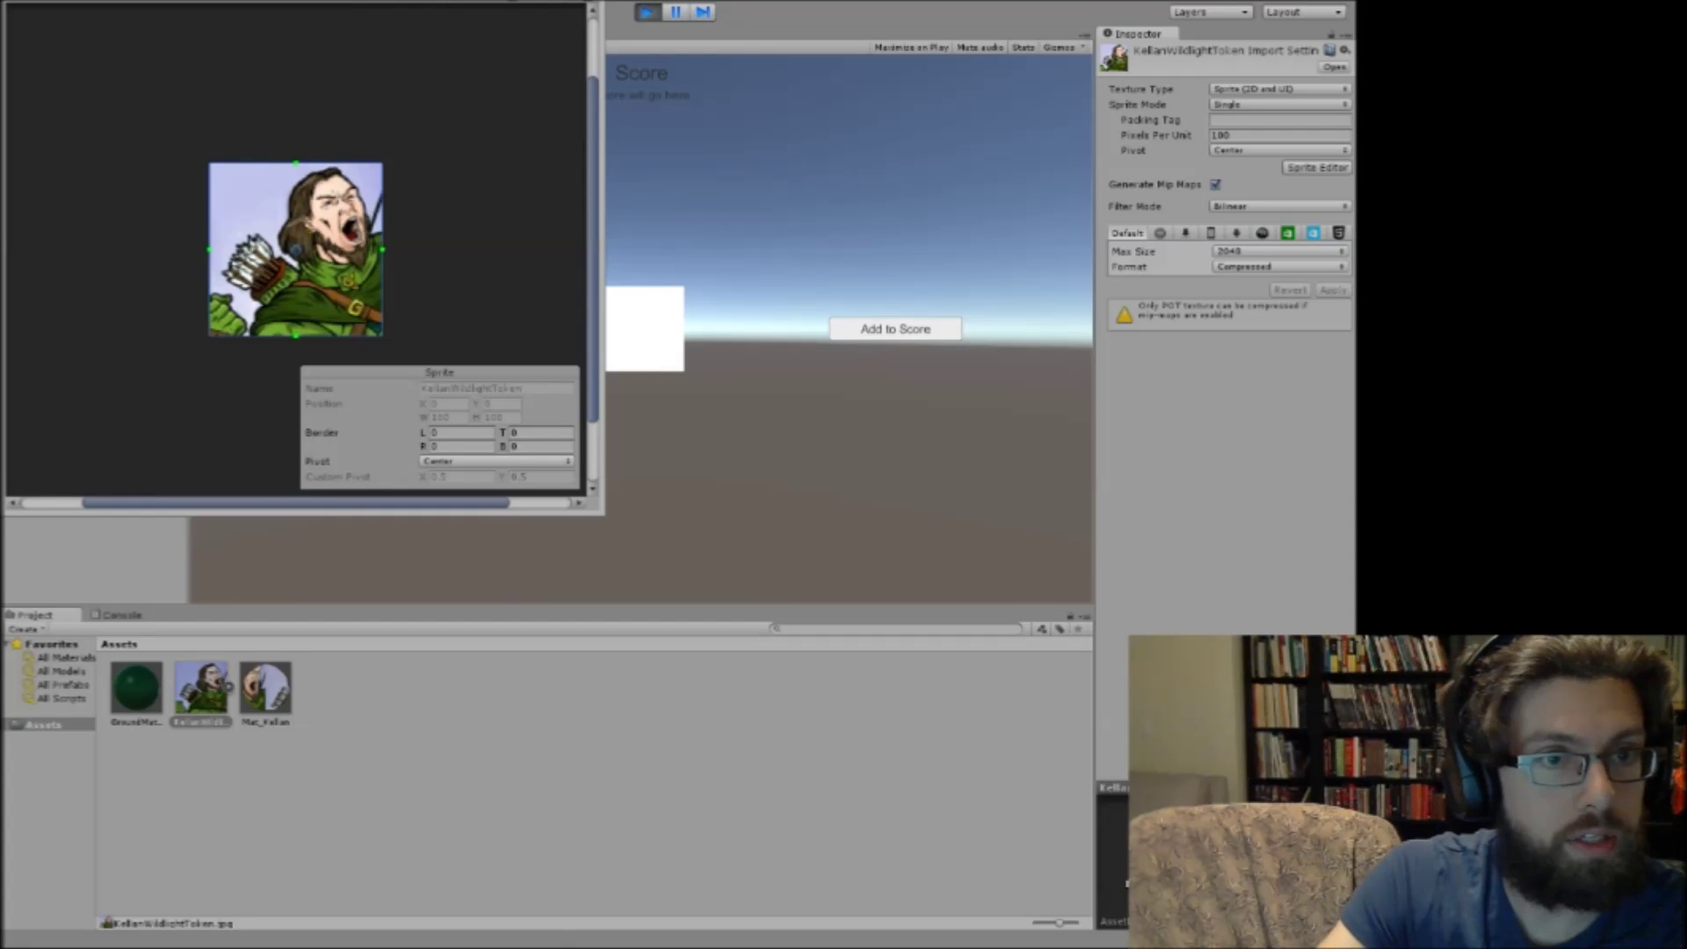
Keep the sprite's pivot at Center, close the Sprite Editor and apply the pending KellanWildlightToken import settings.
{"action": "mouse_move", "coordinate": [382, 250]}
{"action": "left_mouse_down"}
{"action": "mouse_move", "coordinate": [326, 250]}
{"action": "mouse_move", "coordinate": [382, 249]}
{"action": "left_mouse_up"}
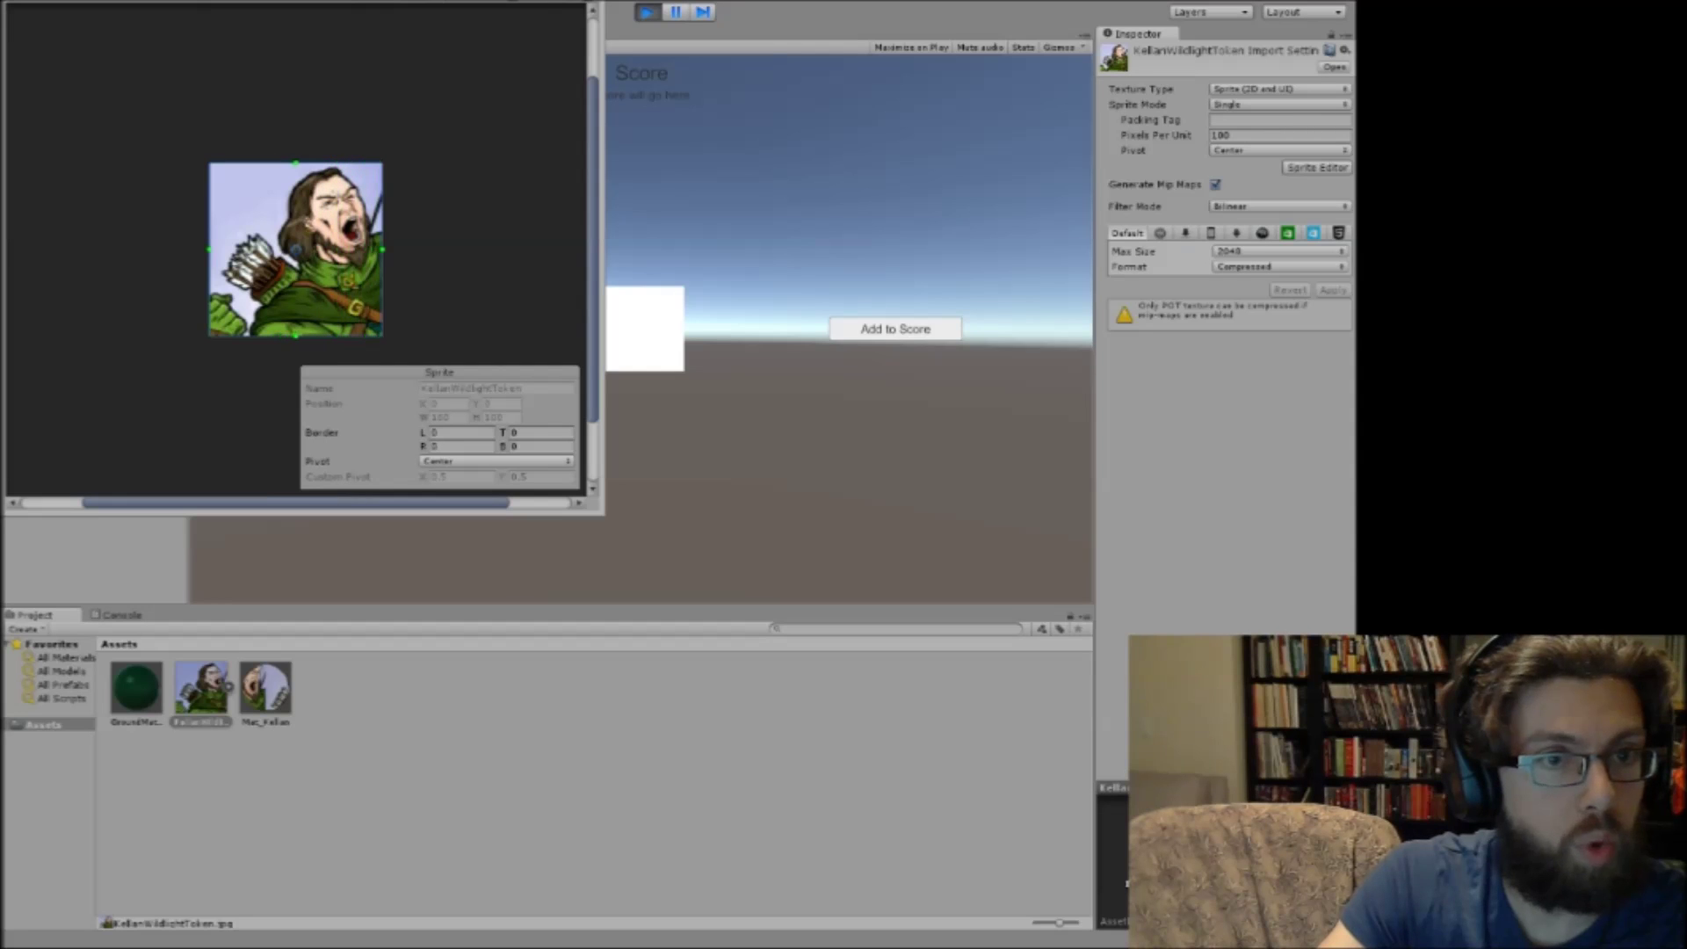
{"action": "left_click", "coordinate": [492, 461]}
{"action": "left_click", "coordinate": [458, 517]}
{"action": "left_click", "coordinate": [492, 460]}
{"action": "left_click", "coordinate": [457, 478]}
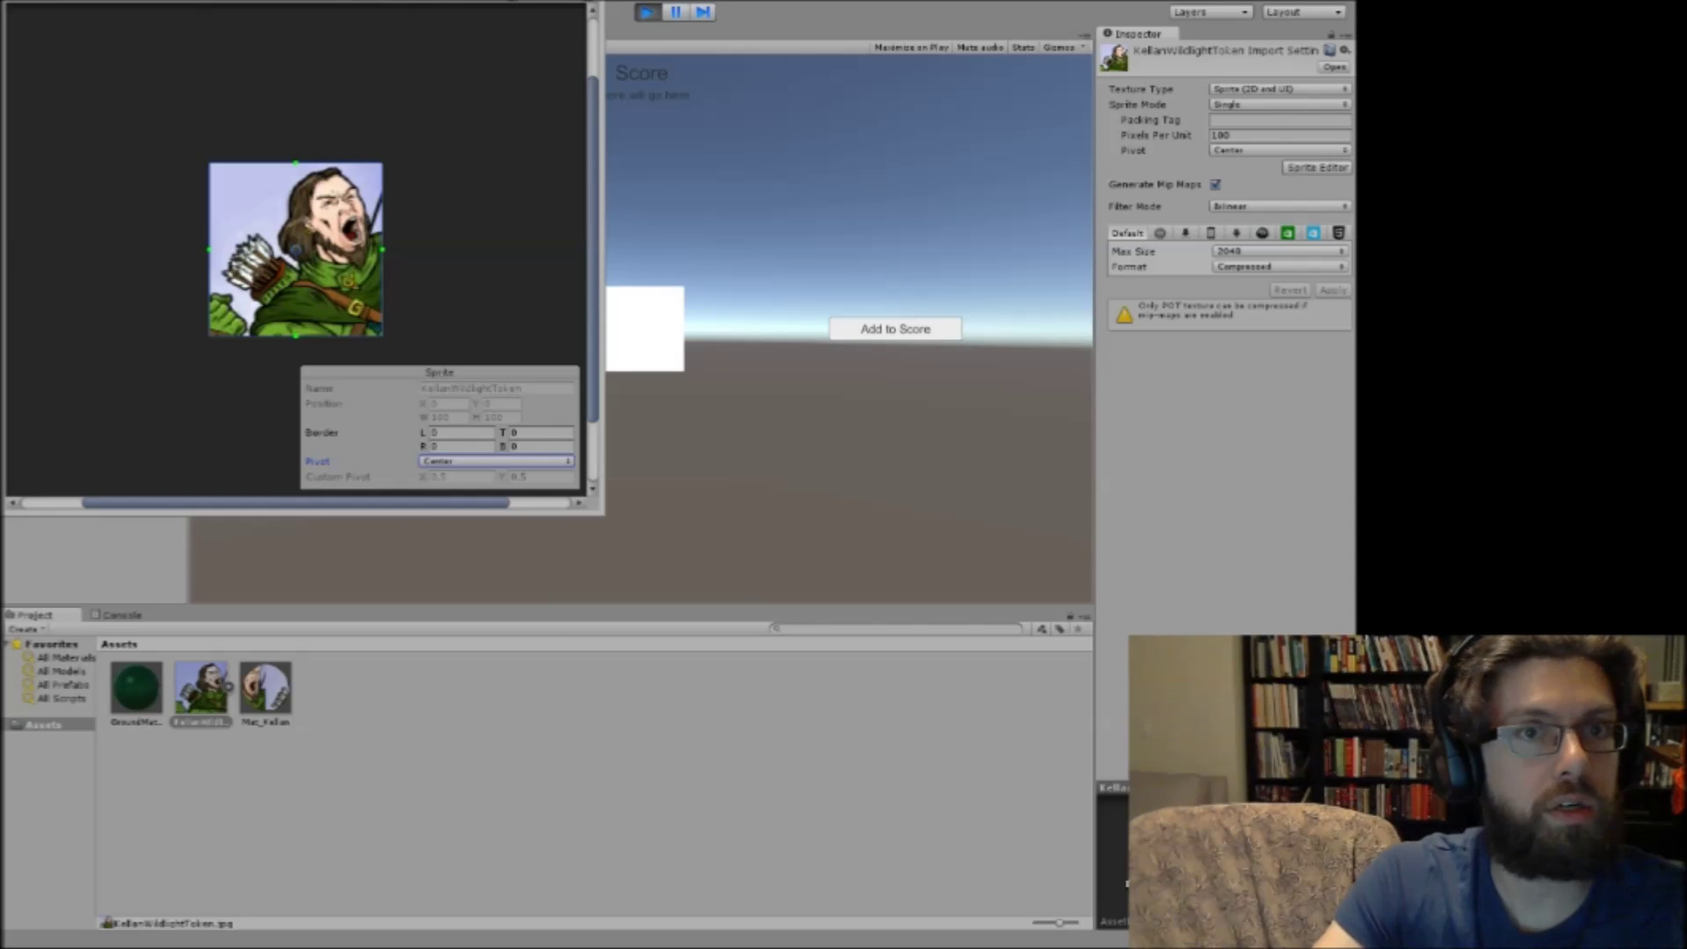
{"action": "left_click", "coordinate": [583, 1]}
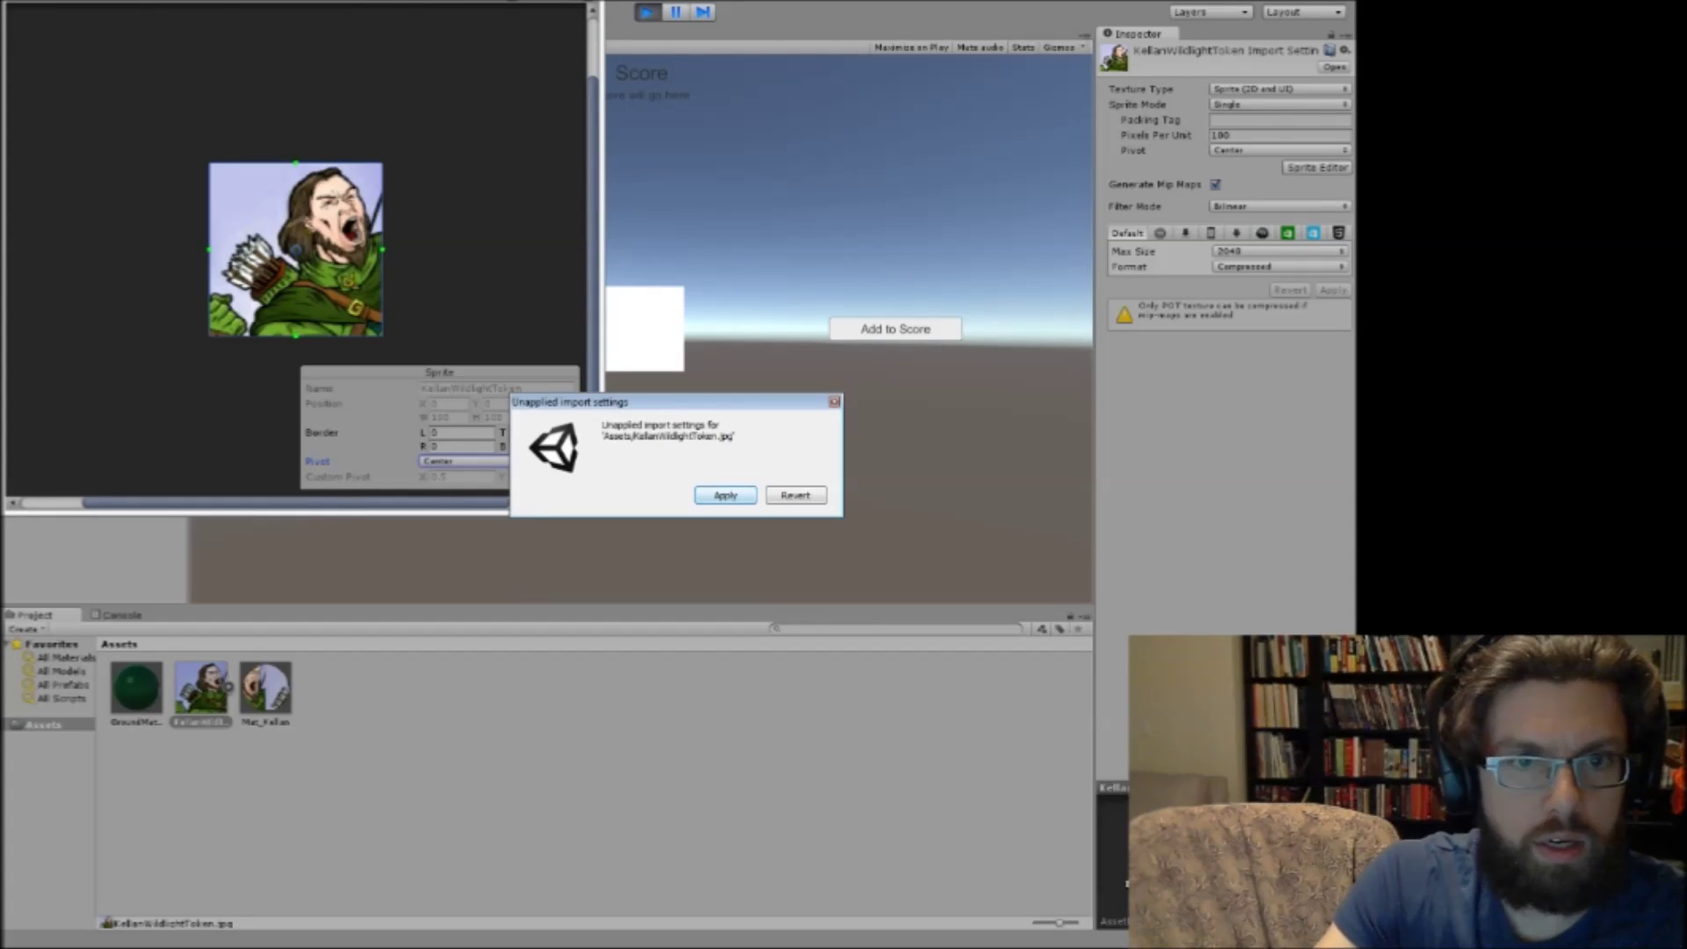
{"action": "left_click", "coordinate": [724, 494]}
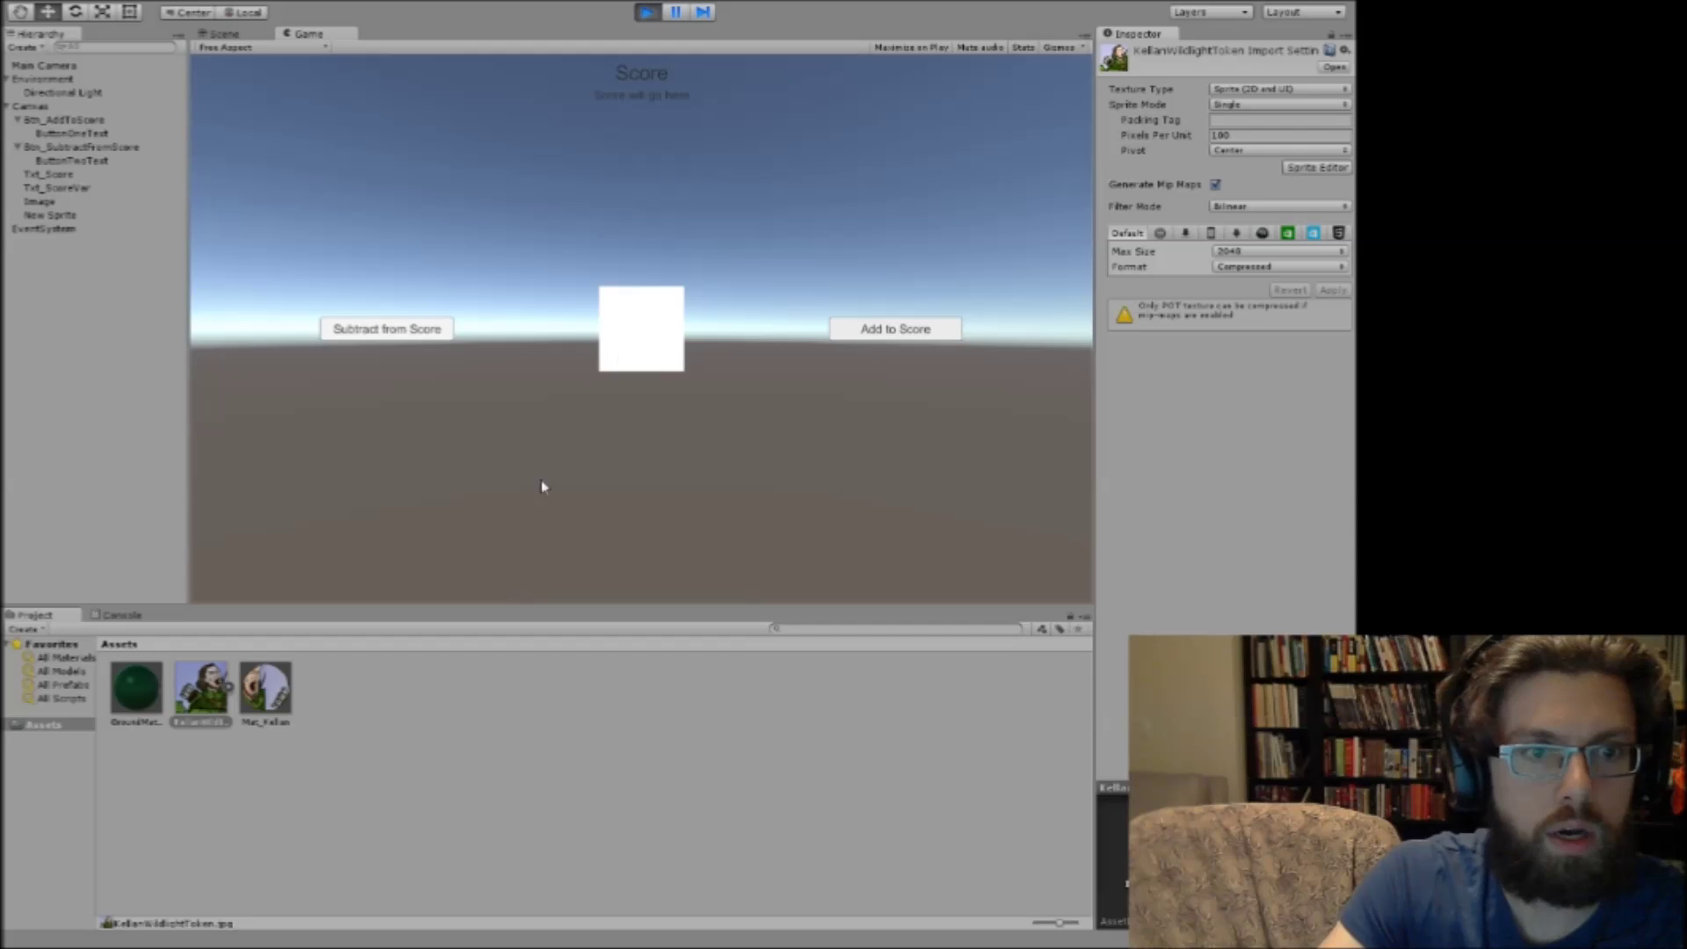
Assign the KellanWildlightToken sprite to the New Sprite object's Sprite Renderer while the game is running.
{"action": "left_click", "coordinate": [54, 216]}
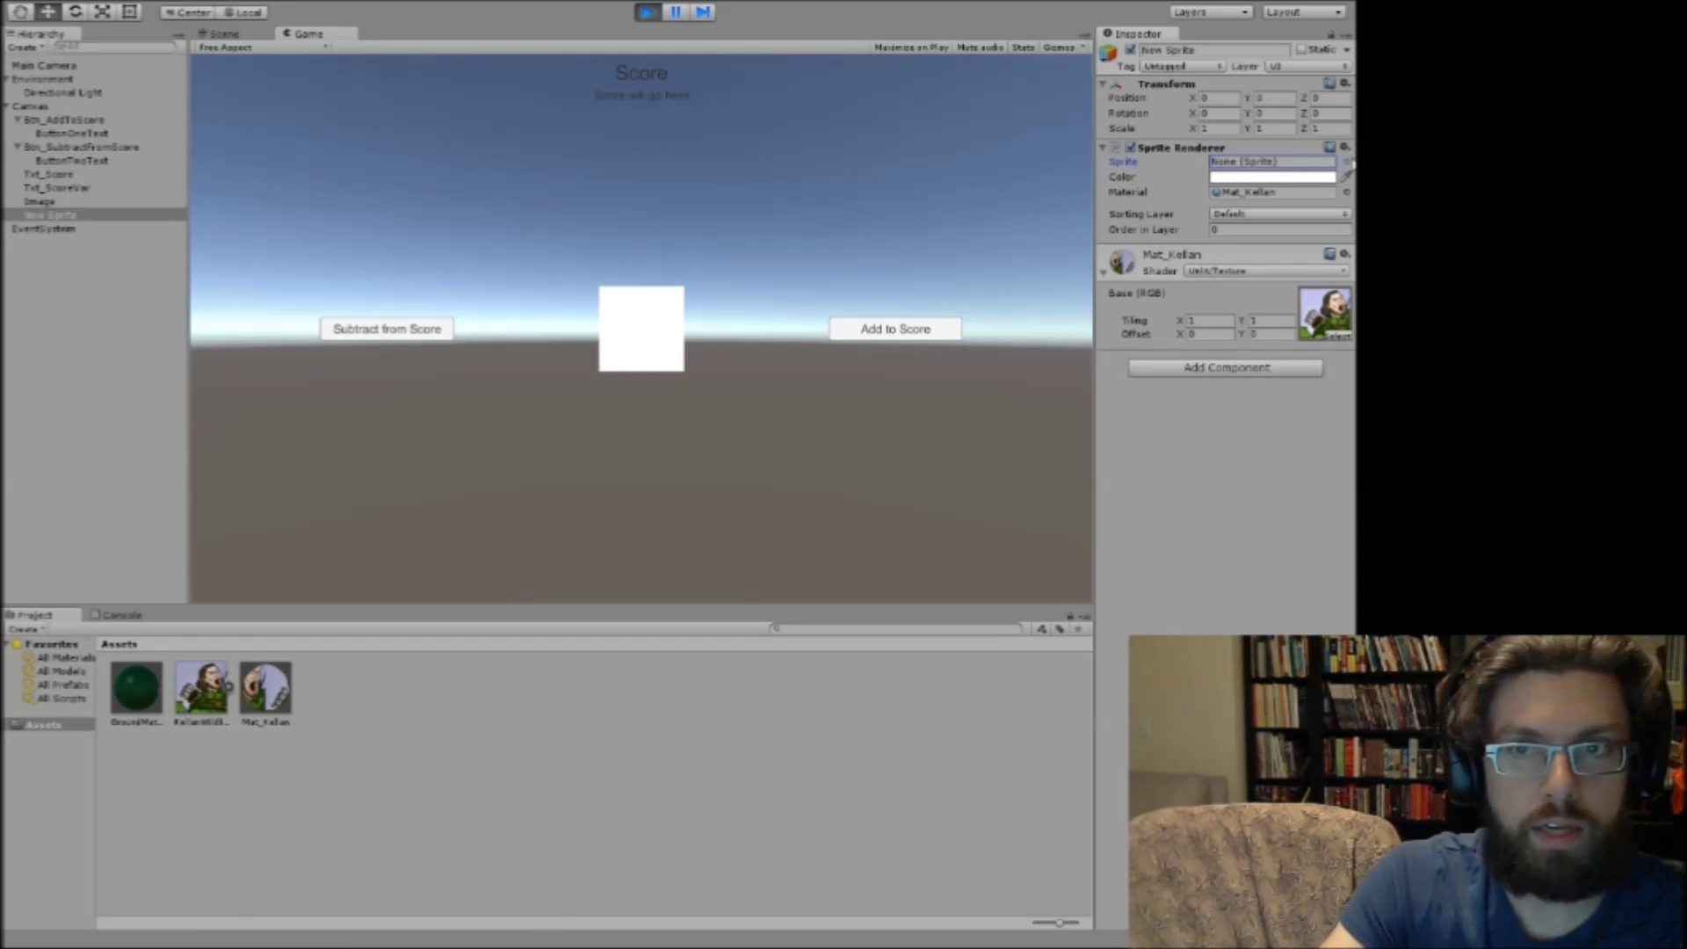
{"action": "left_click", "coordinate": [1346, 162]}
{"action": "left_click", "coordinate": [292, 230]}
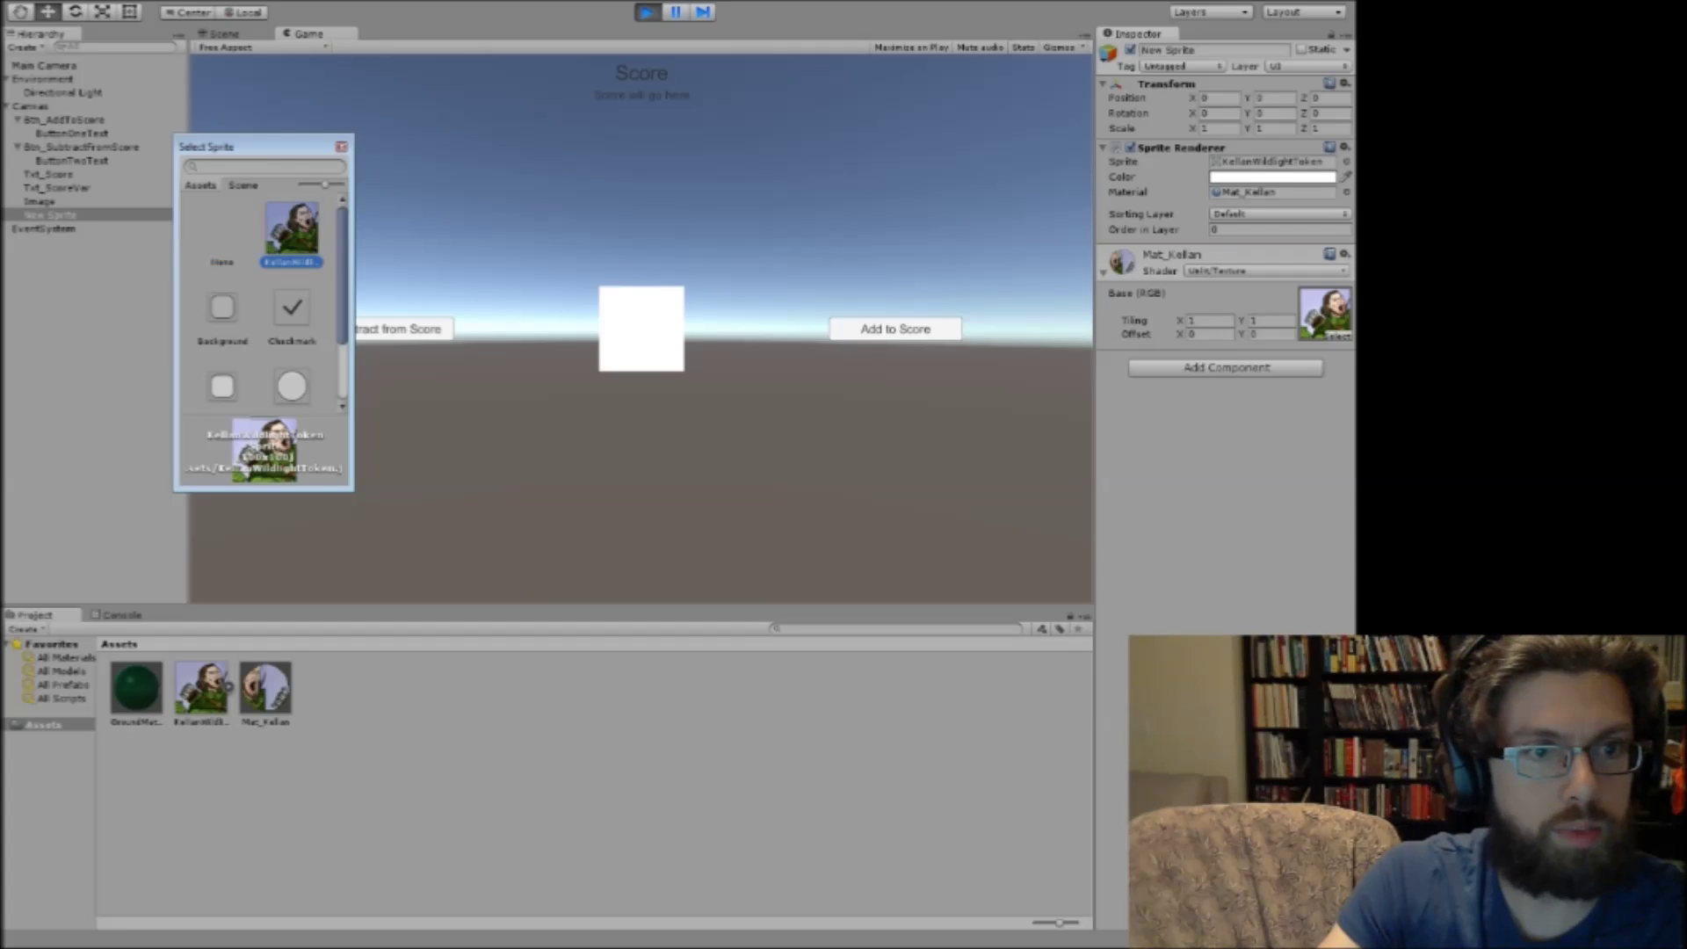
{"action": "double_click", "coordinate": [294, 231]}
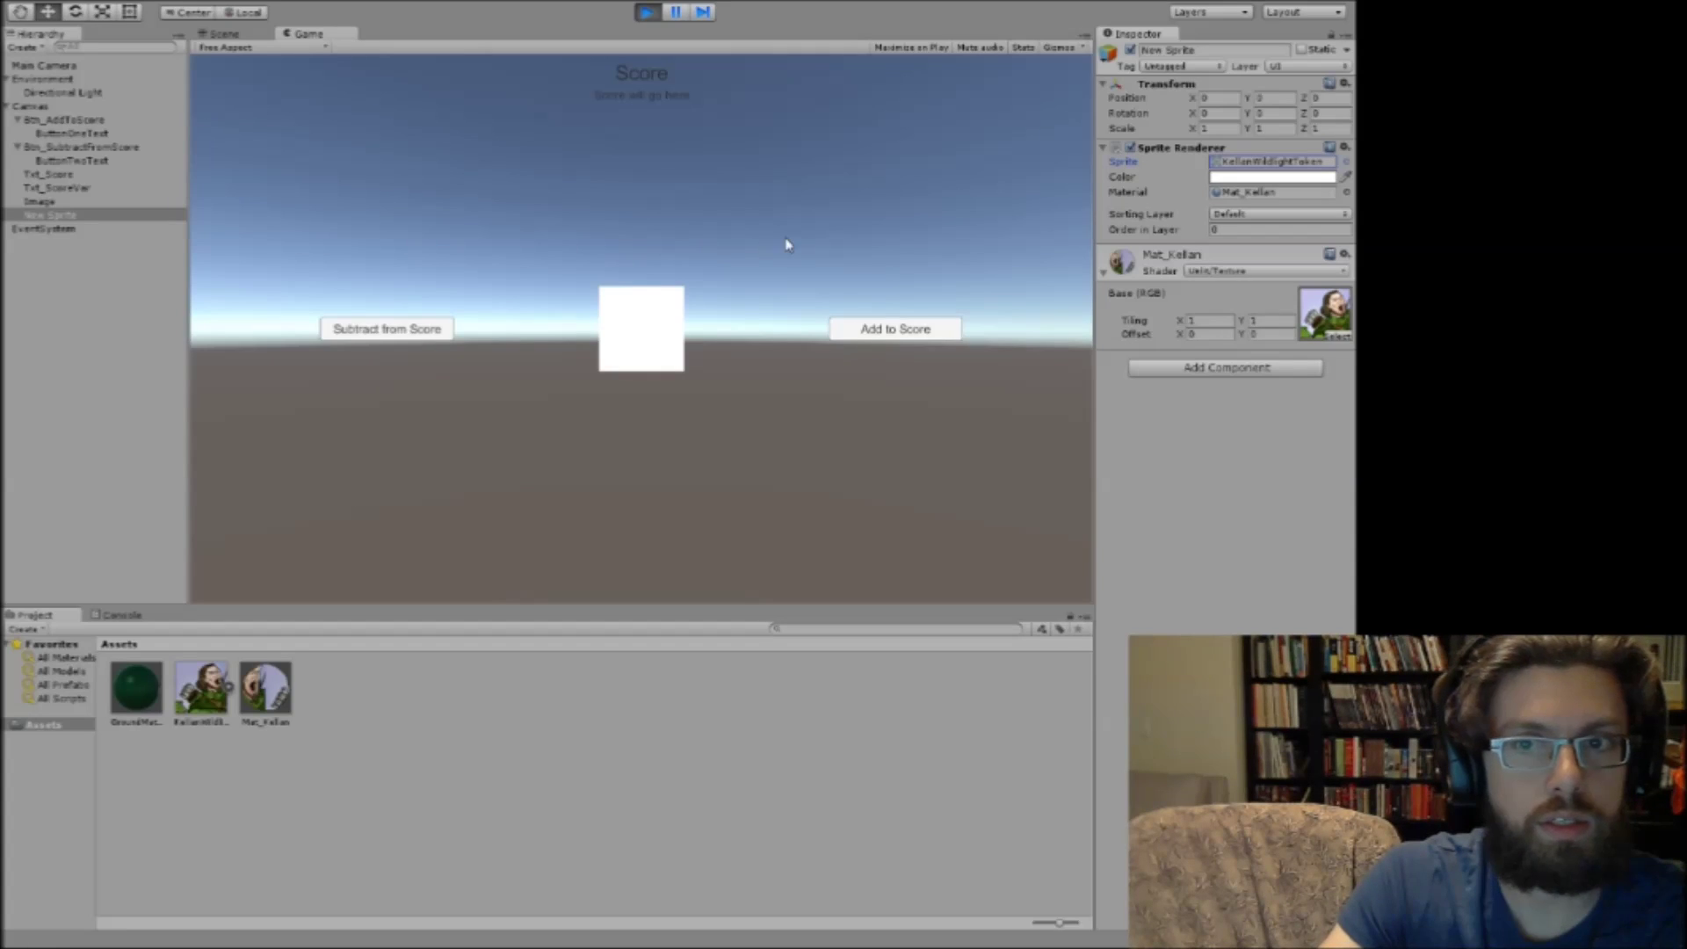
Check the Mat_Kellan material's shader, locate the assigned sprite among the project assets, and exit play mode.
{"action": "left_click", "coordinate": [1344, 254]}
{"action": "left_click", "coordinate": [1318, 273]}
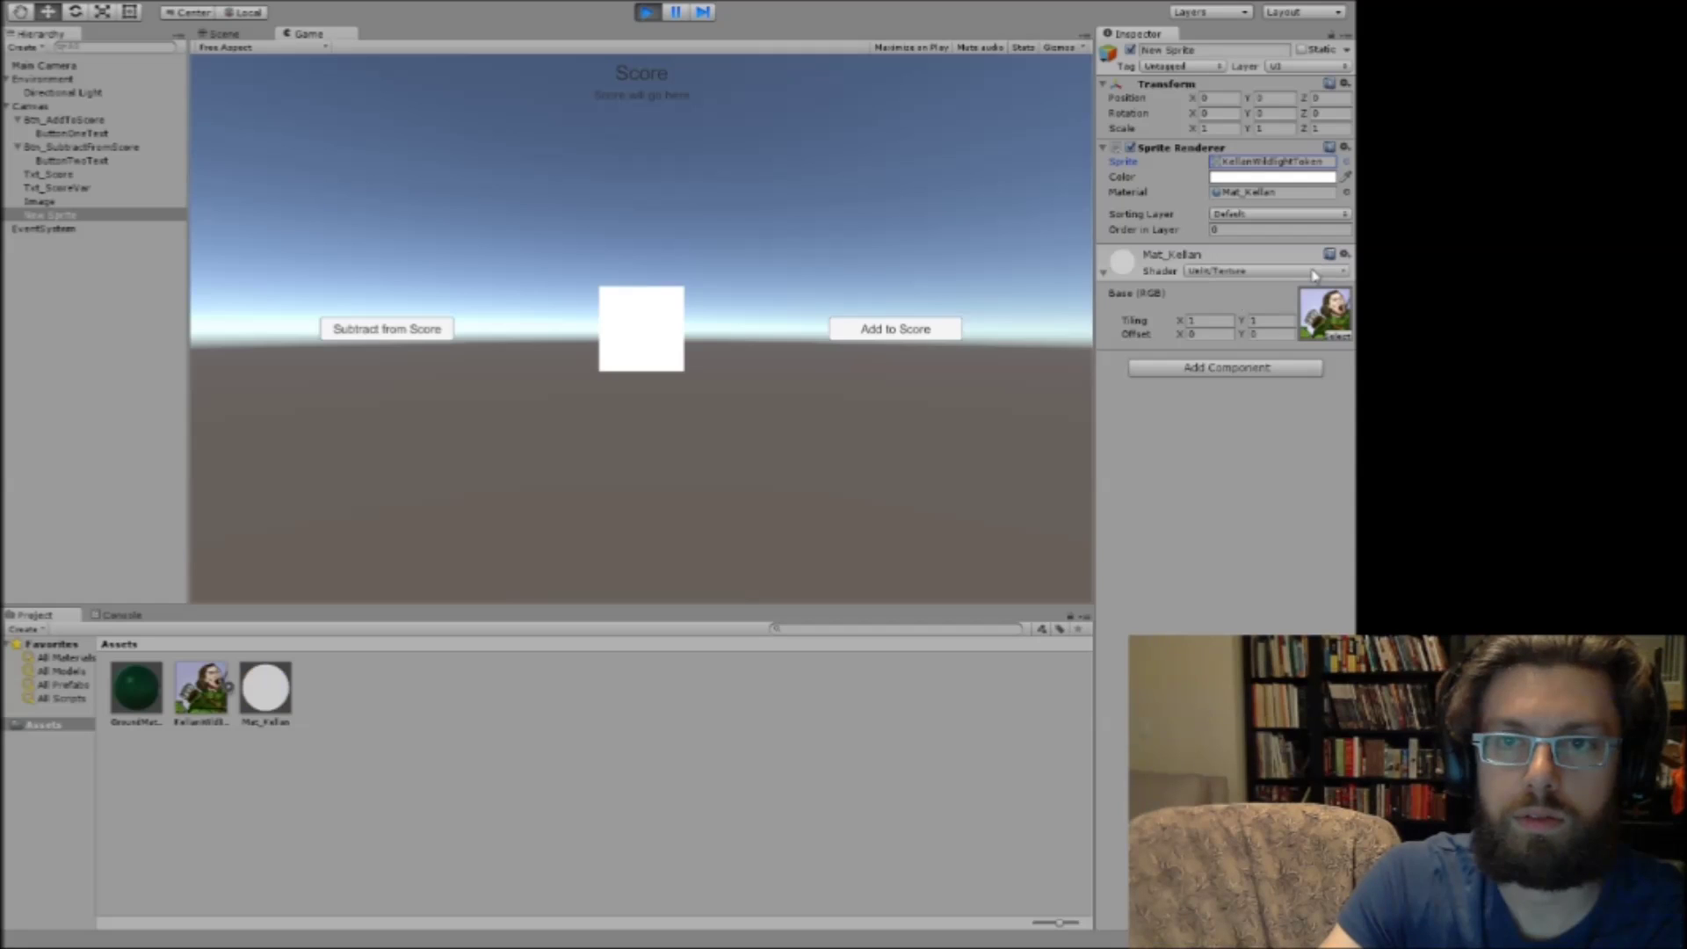
{"action": "left_click", "coordinate": [655, 346]}
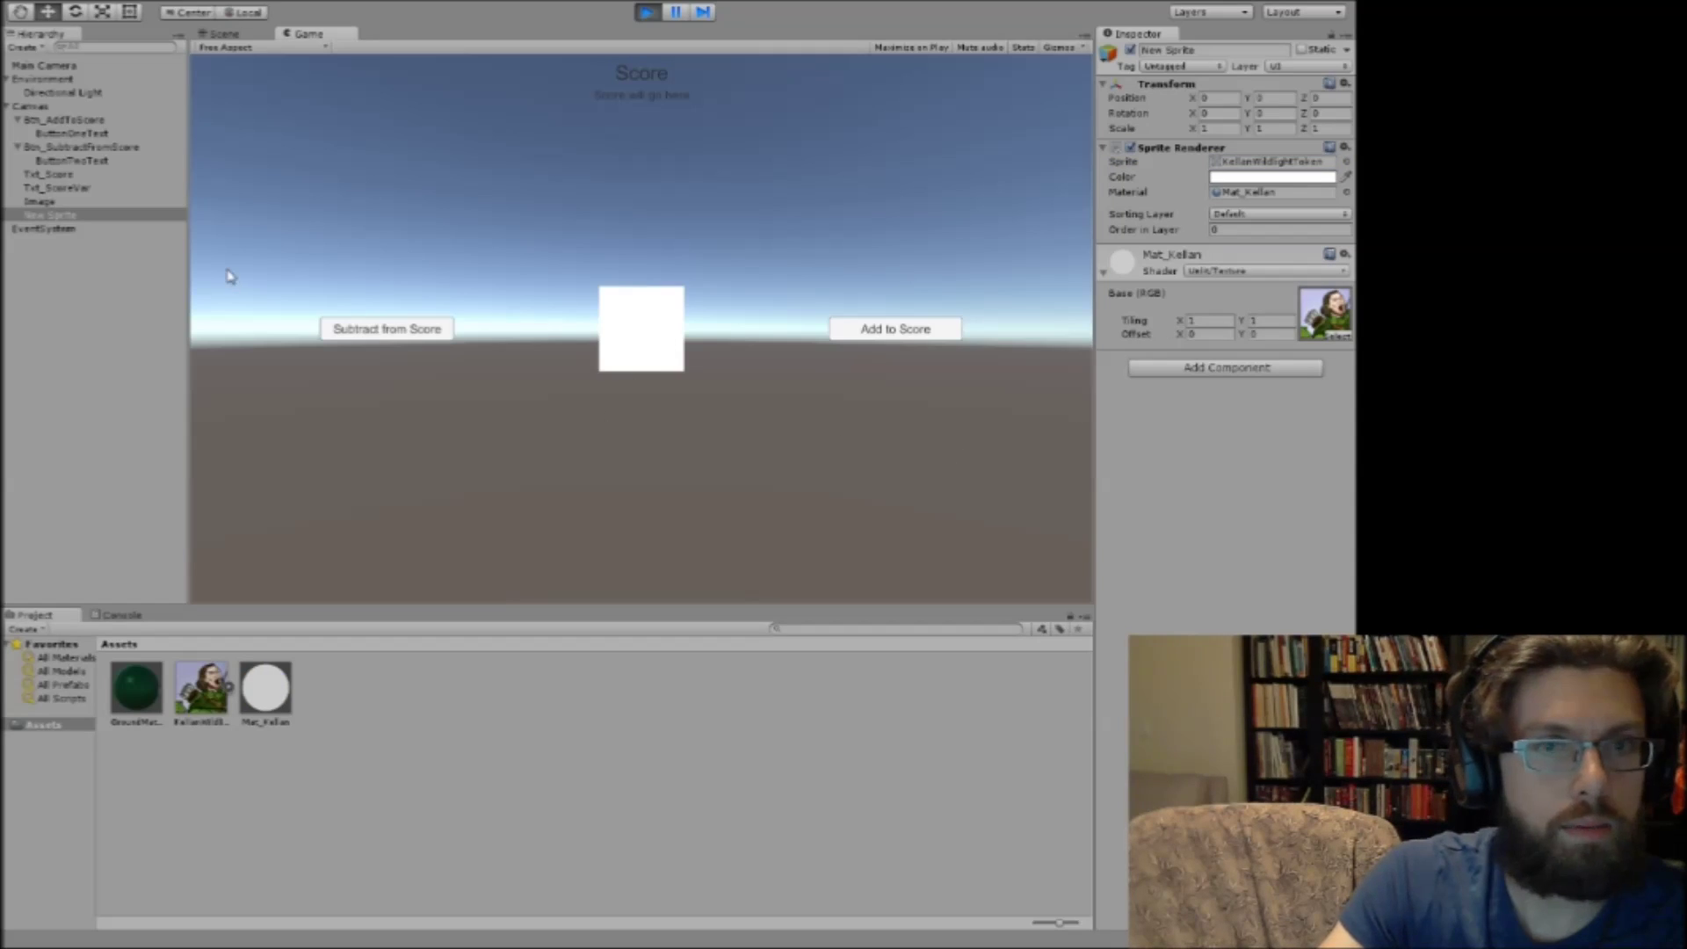
{"action": "left_click", "coordinate": [1278, 161]}
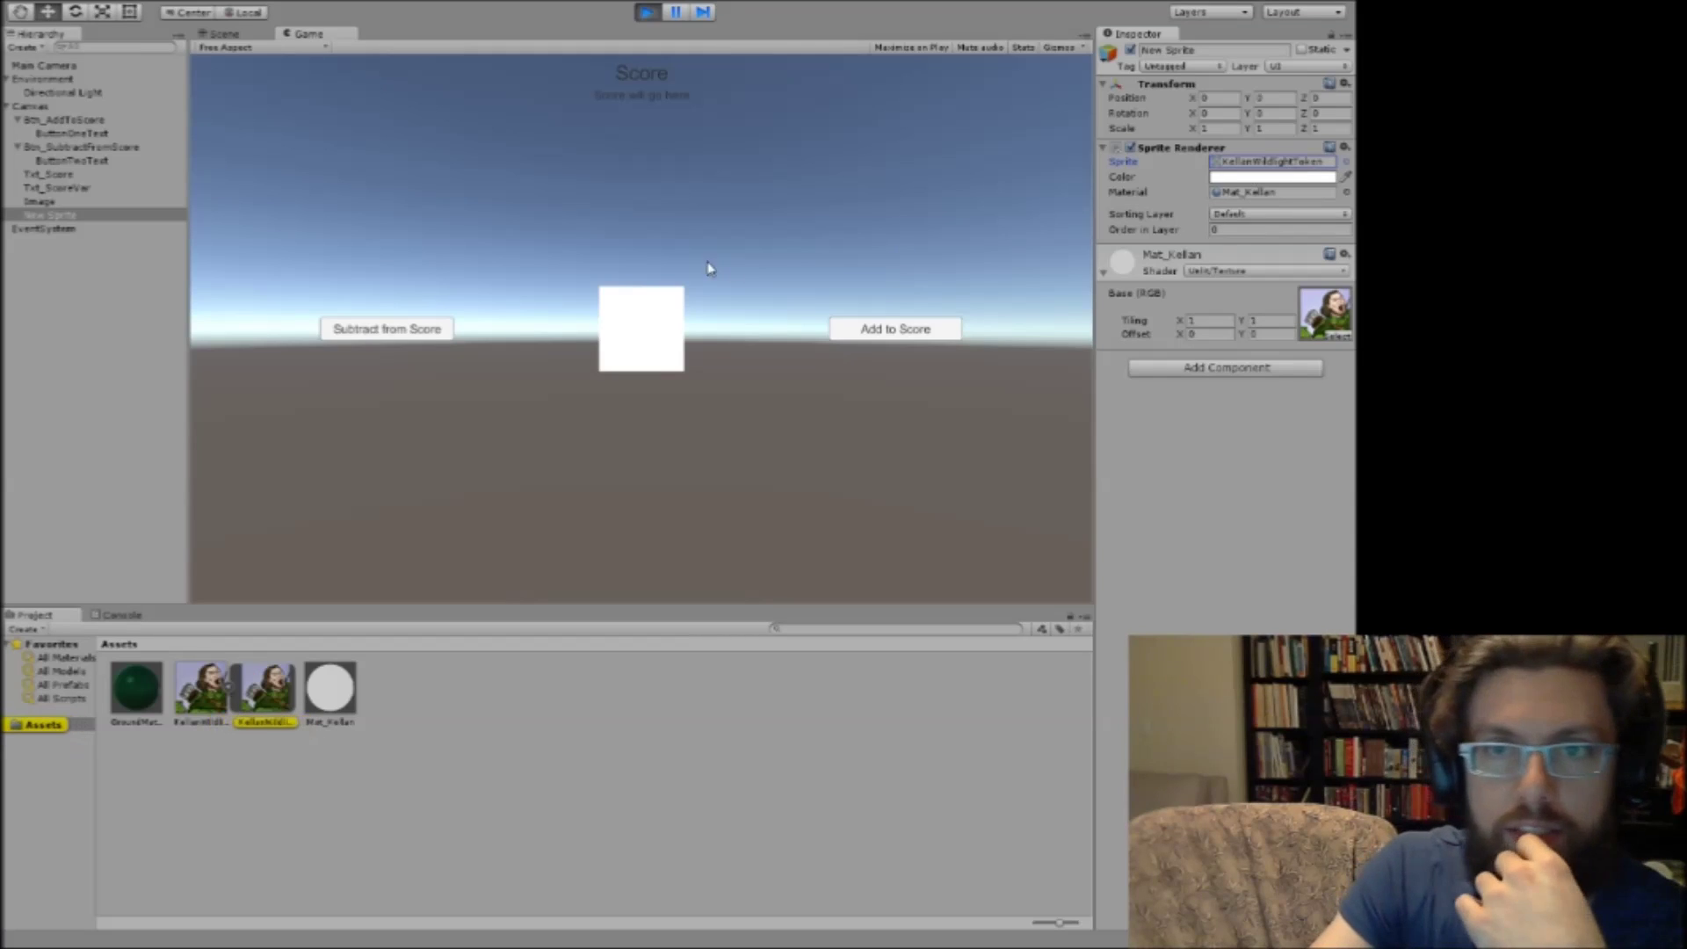
{"action": "left_click", "coordinate": [655, 331]}
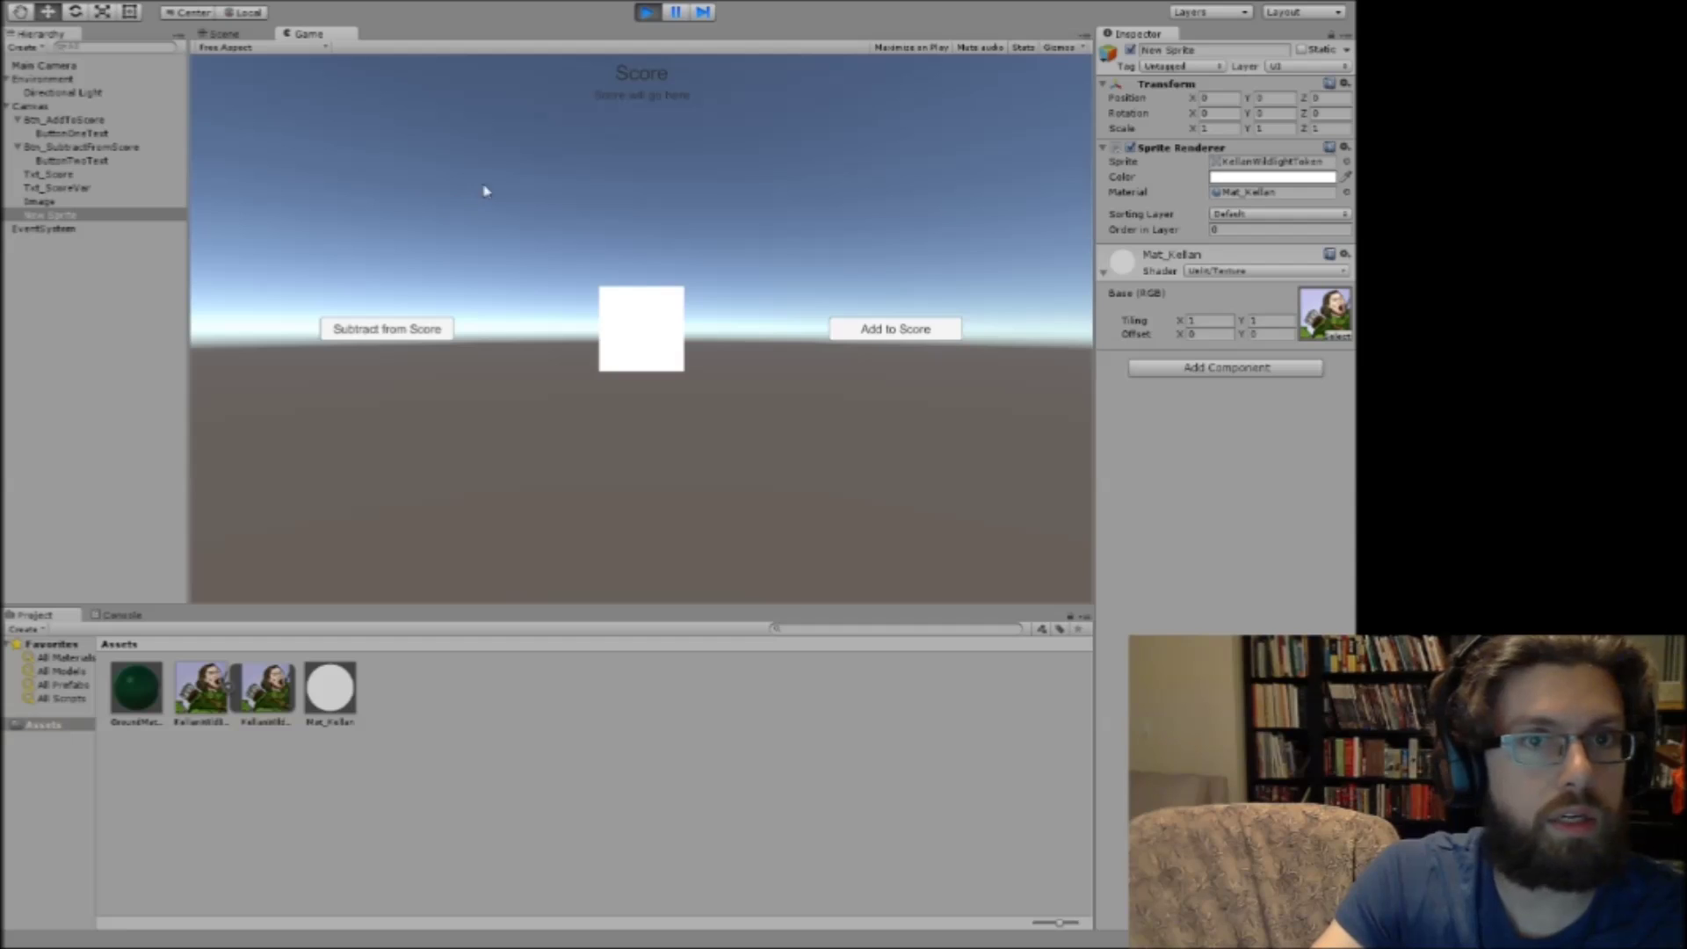
{"action": "left_click", "coordinate": [645, 13]}
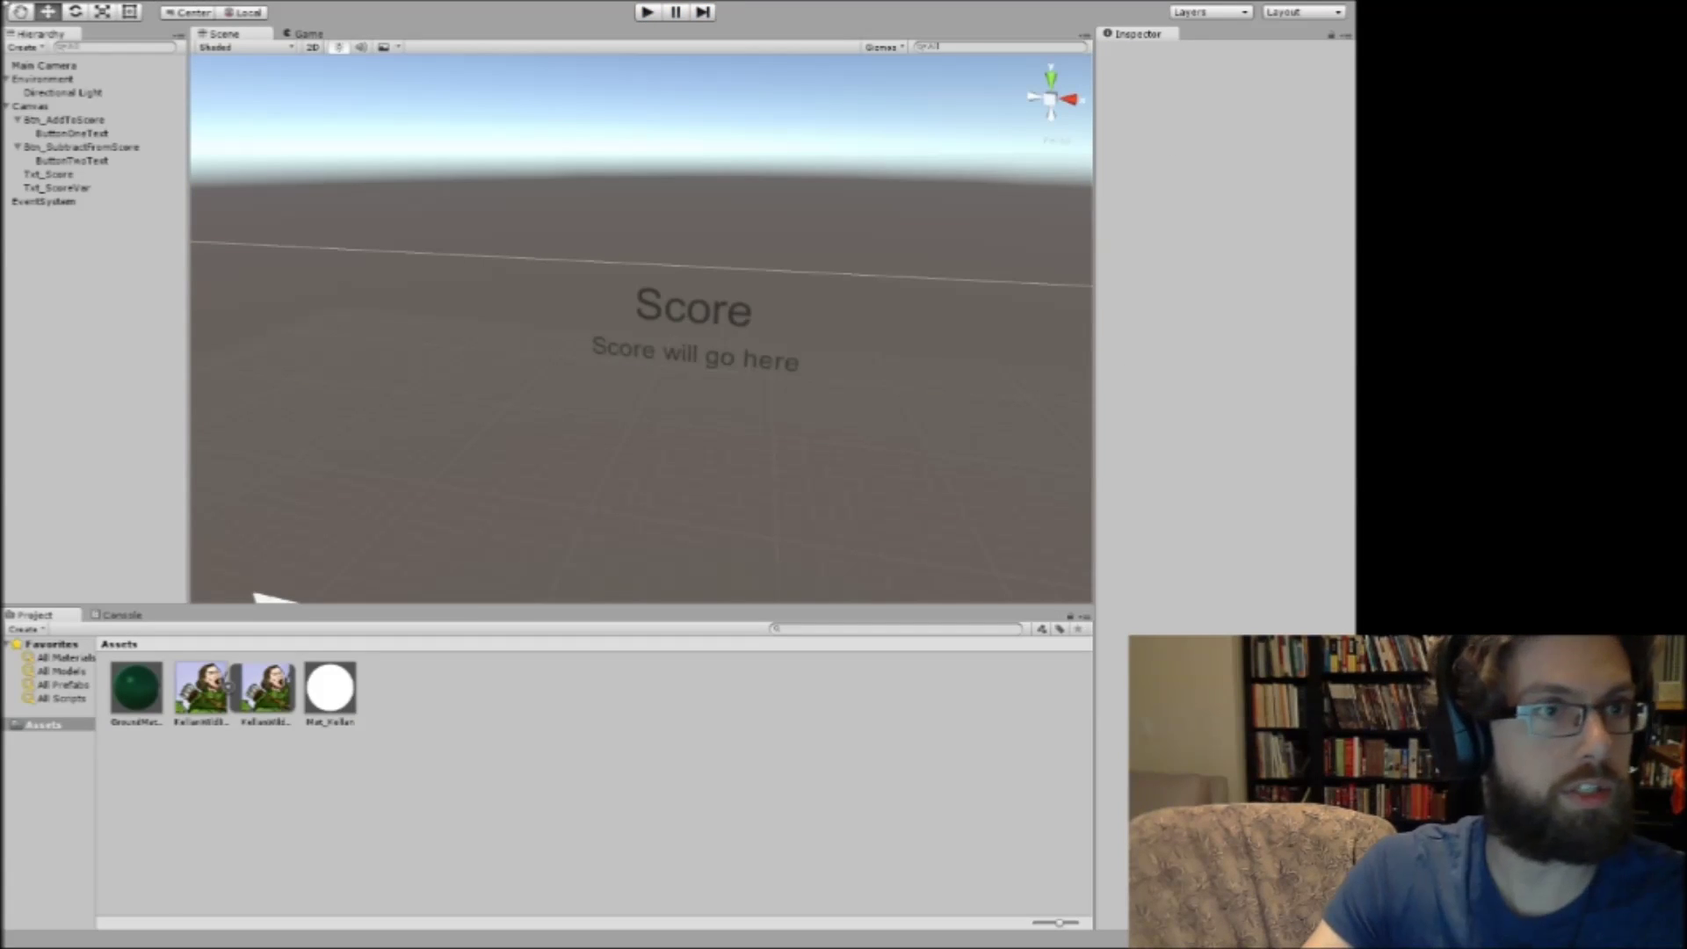
Set the Playmode tint in the color preferences to purple and check it by briefly running the game.
{"action": "left_click", "coordinate": [46, 0]}
{"action": "left_click", "coordinate": [91, 245]}
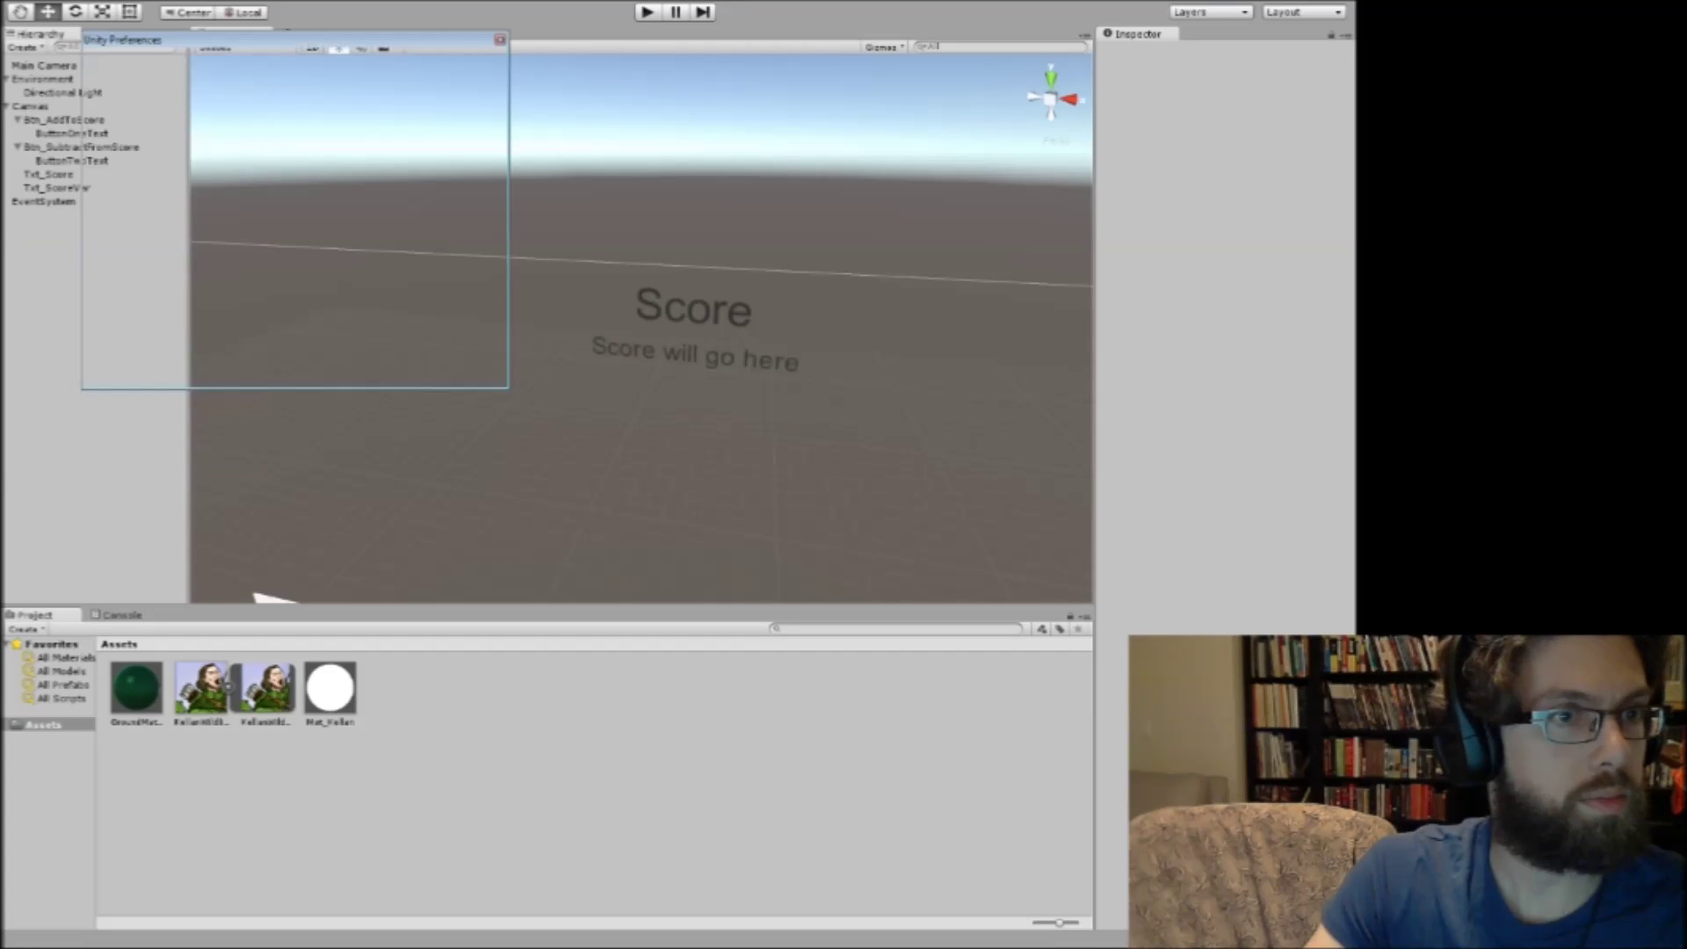
{"action": "left_click", "coordinate": [158, 151]}
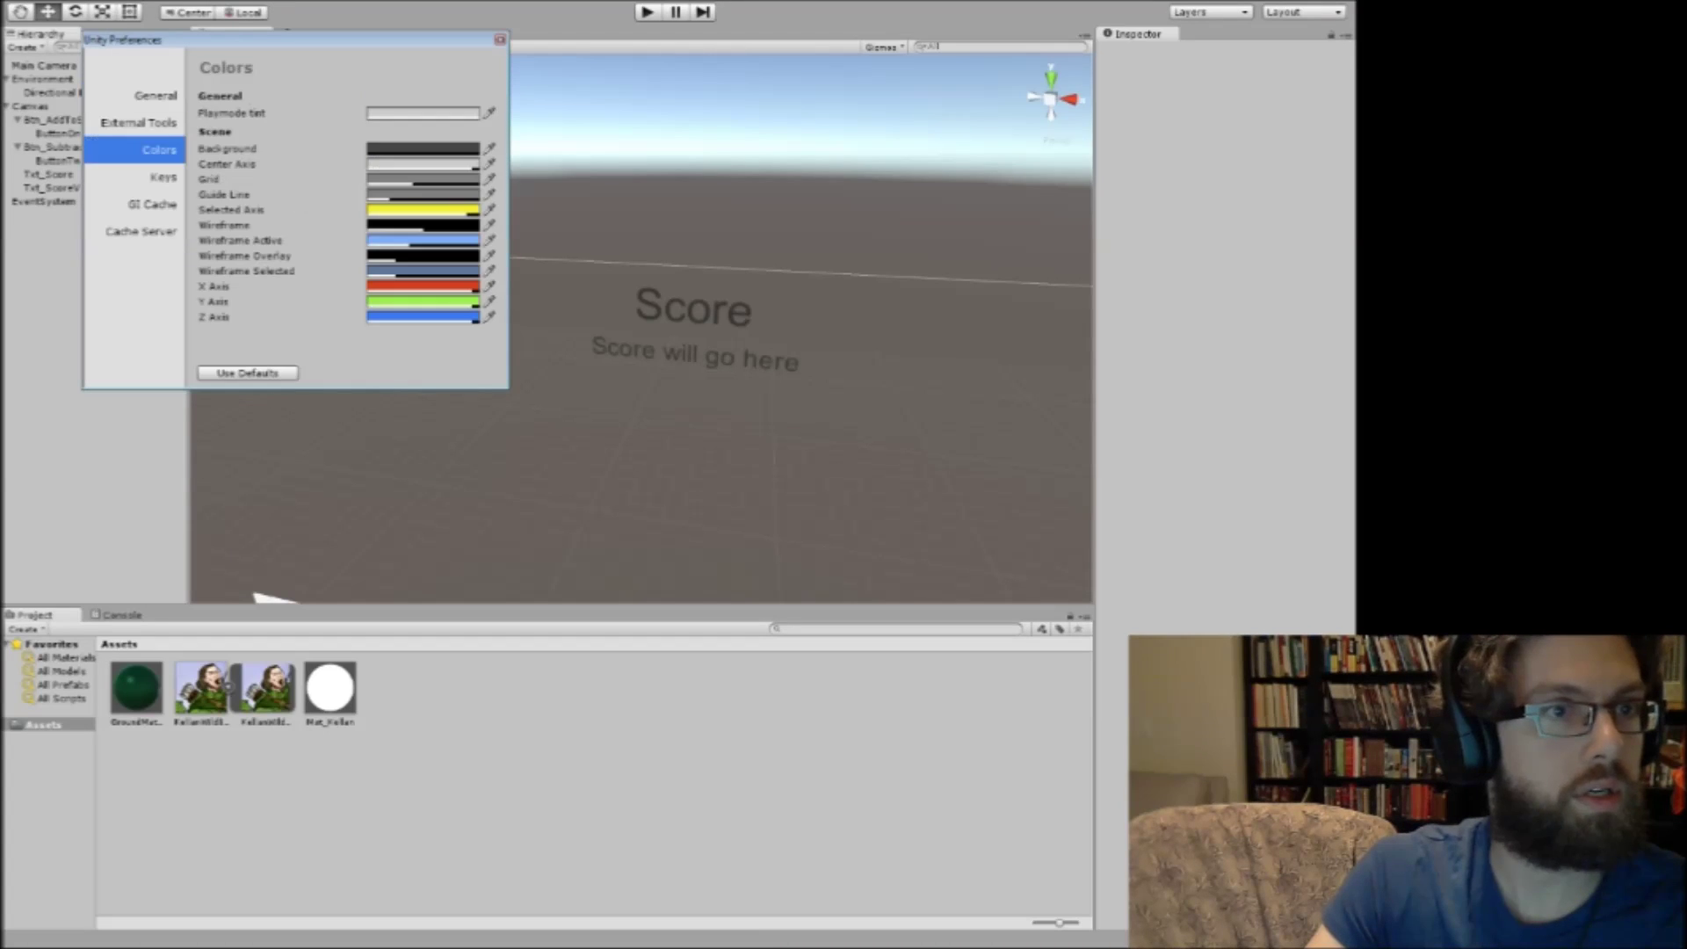
{"action": "left_click", "coordinate": [422, 114]}
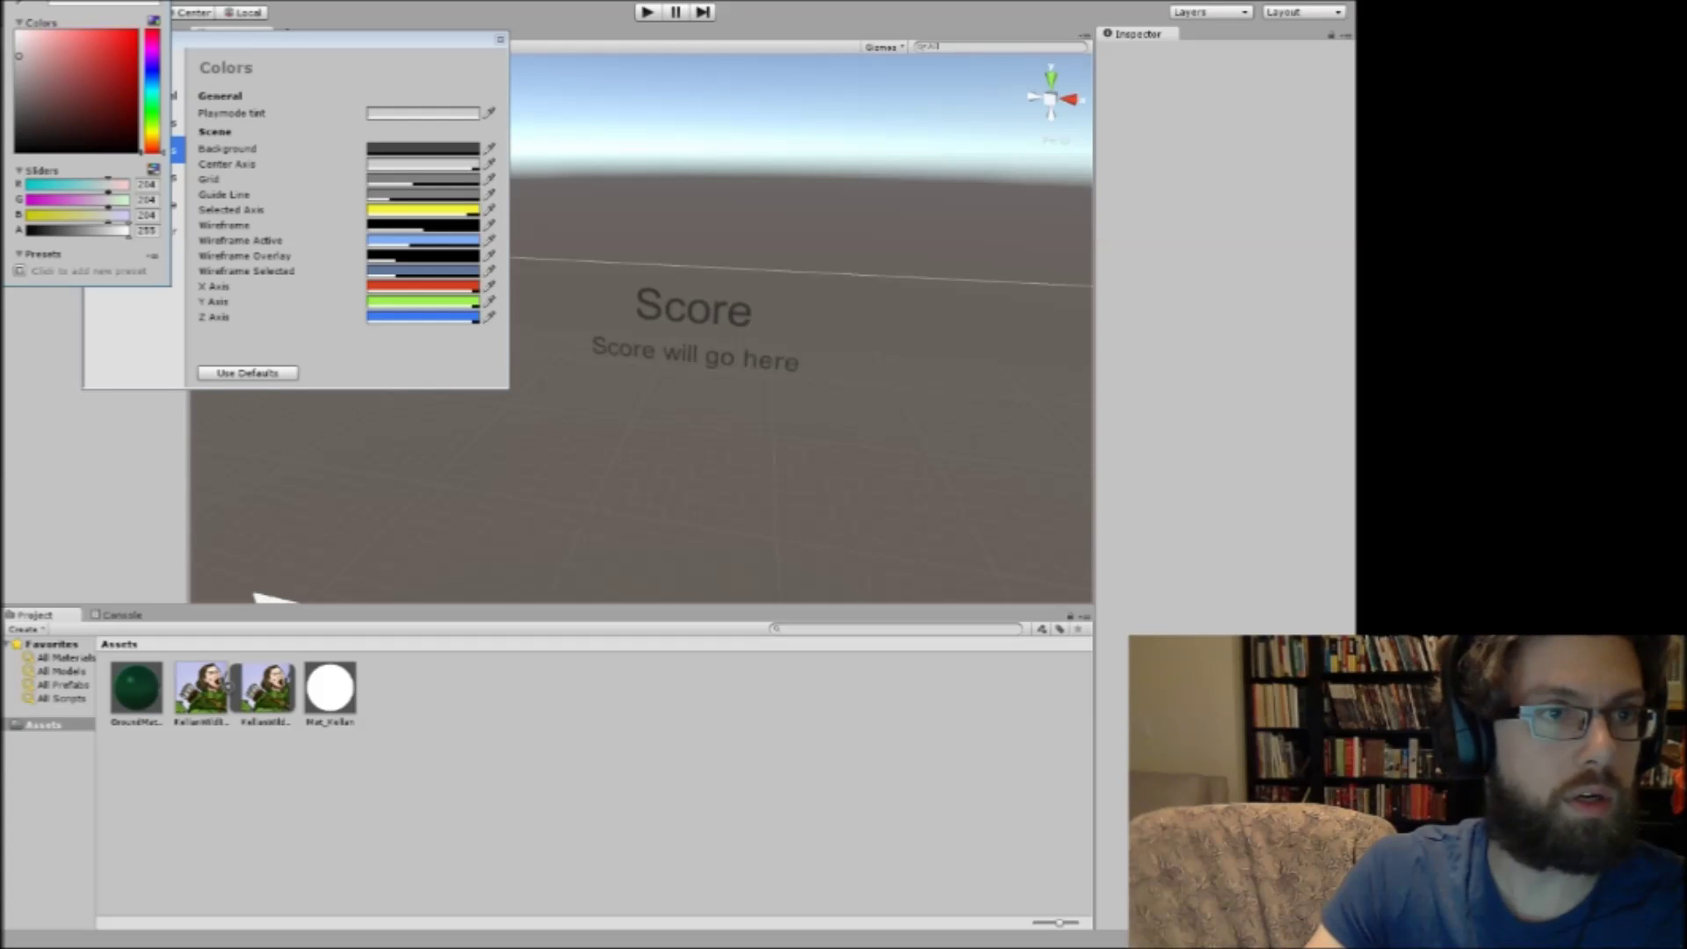
{"action": "left_click", "coordinate": [152, 70]}
{"action": "left_click", "coordinate": [104, 32]}
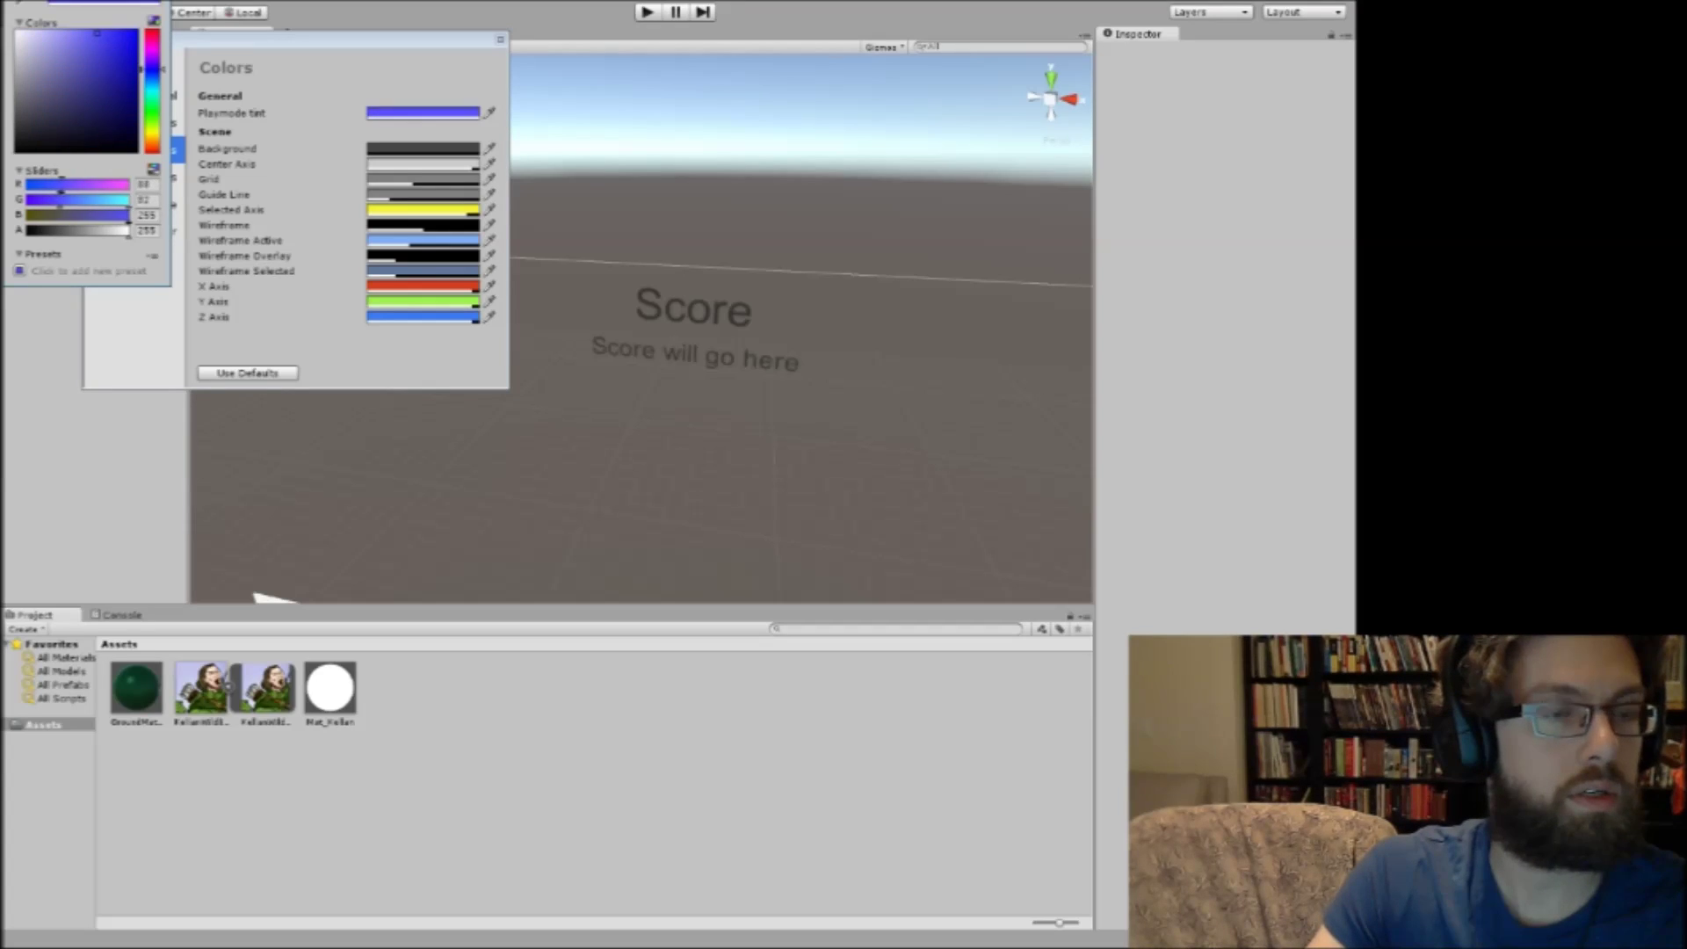
{"action": "left_click_drag", "start_coordinate": [98, 33], "coordinate": [91, 32]}
{"action": "left_click", "coordinate": [152, 56]}
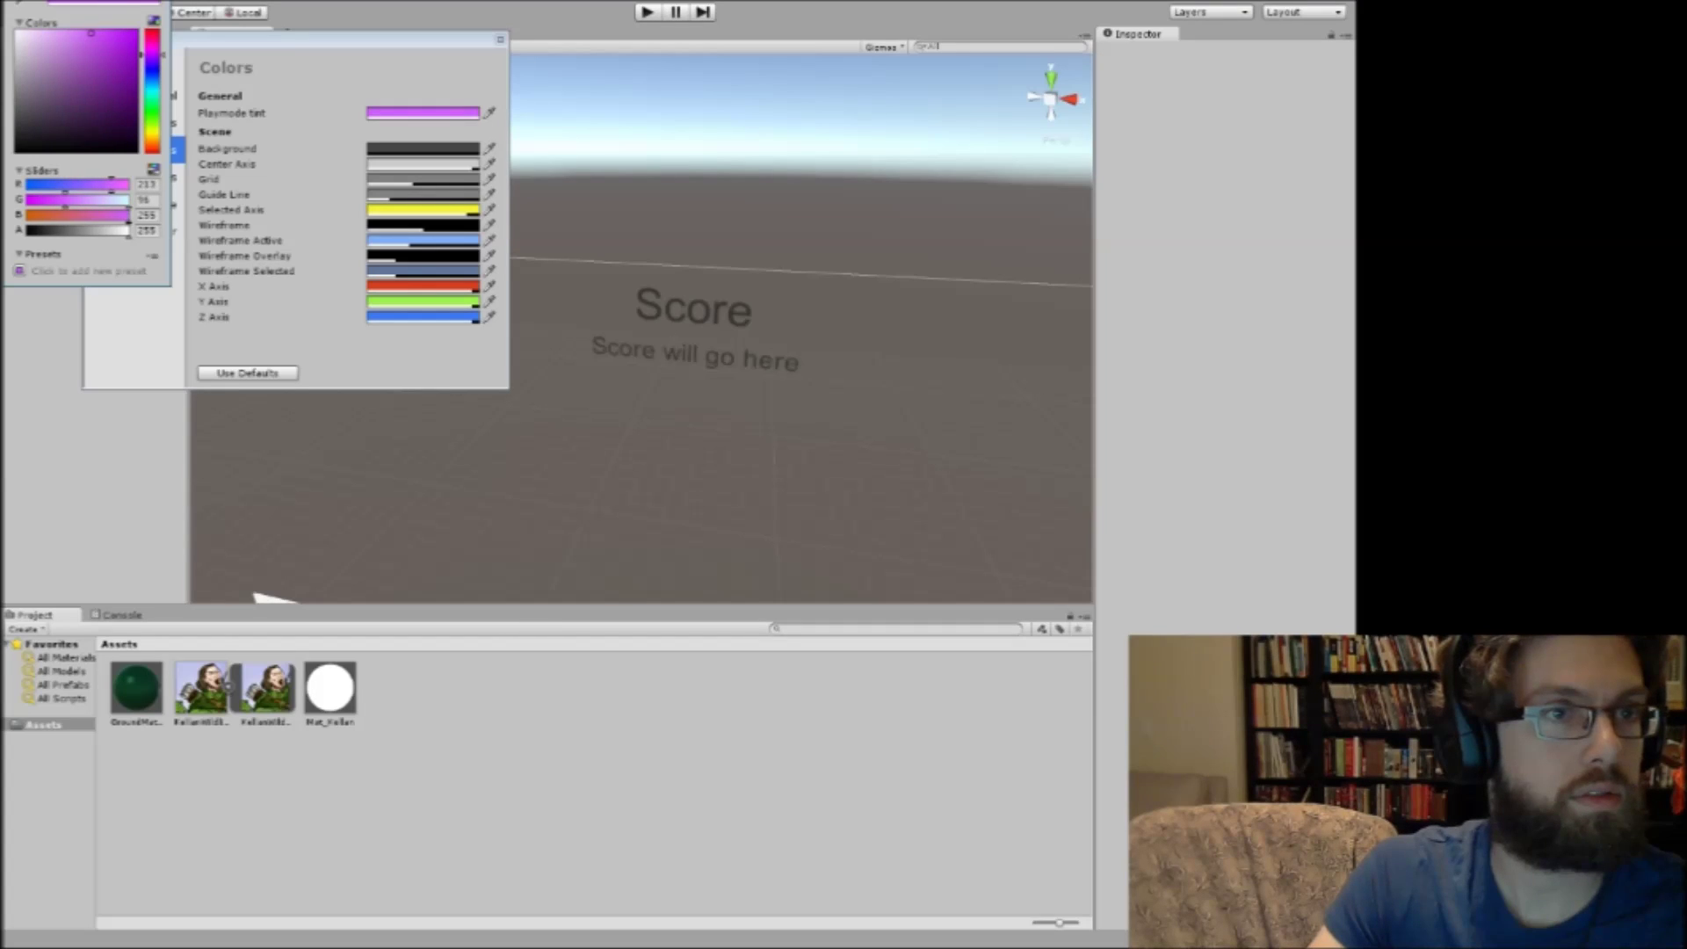
{"action": "left_click_drag", "start_coordinate": [152, 56], "coordinate": [100, 36]}
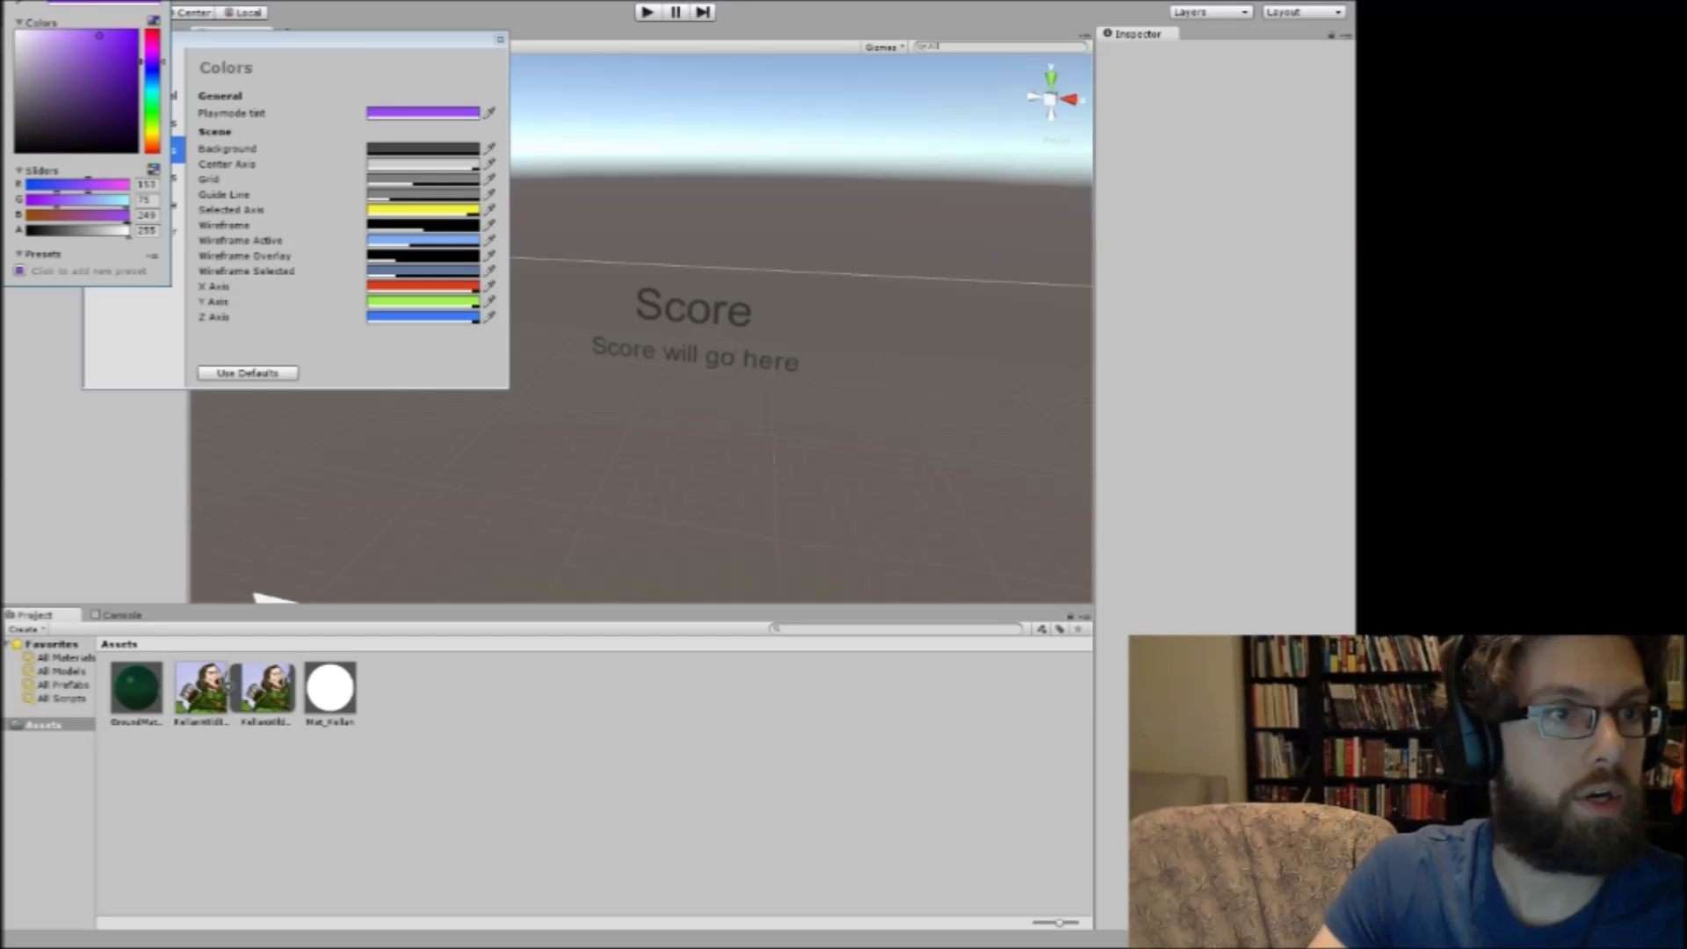
{"action": "left_click", "coordinate": [256, 306]}
{"action": "left_click", "coordinate": [499, 40]}
{"action": "left_click", "coordinate": [647, 11]}
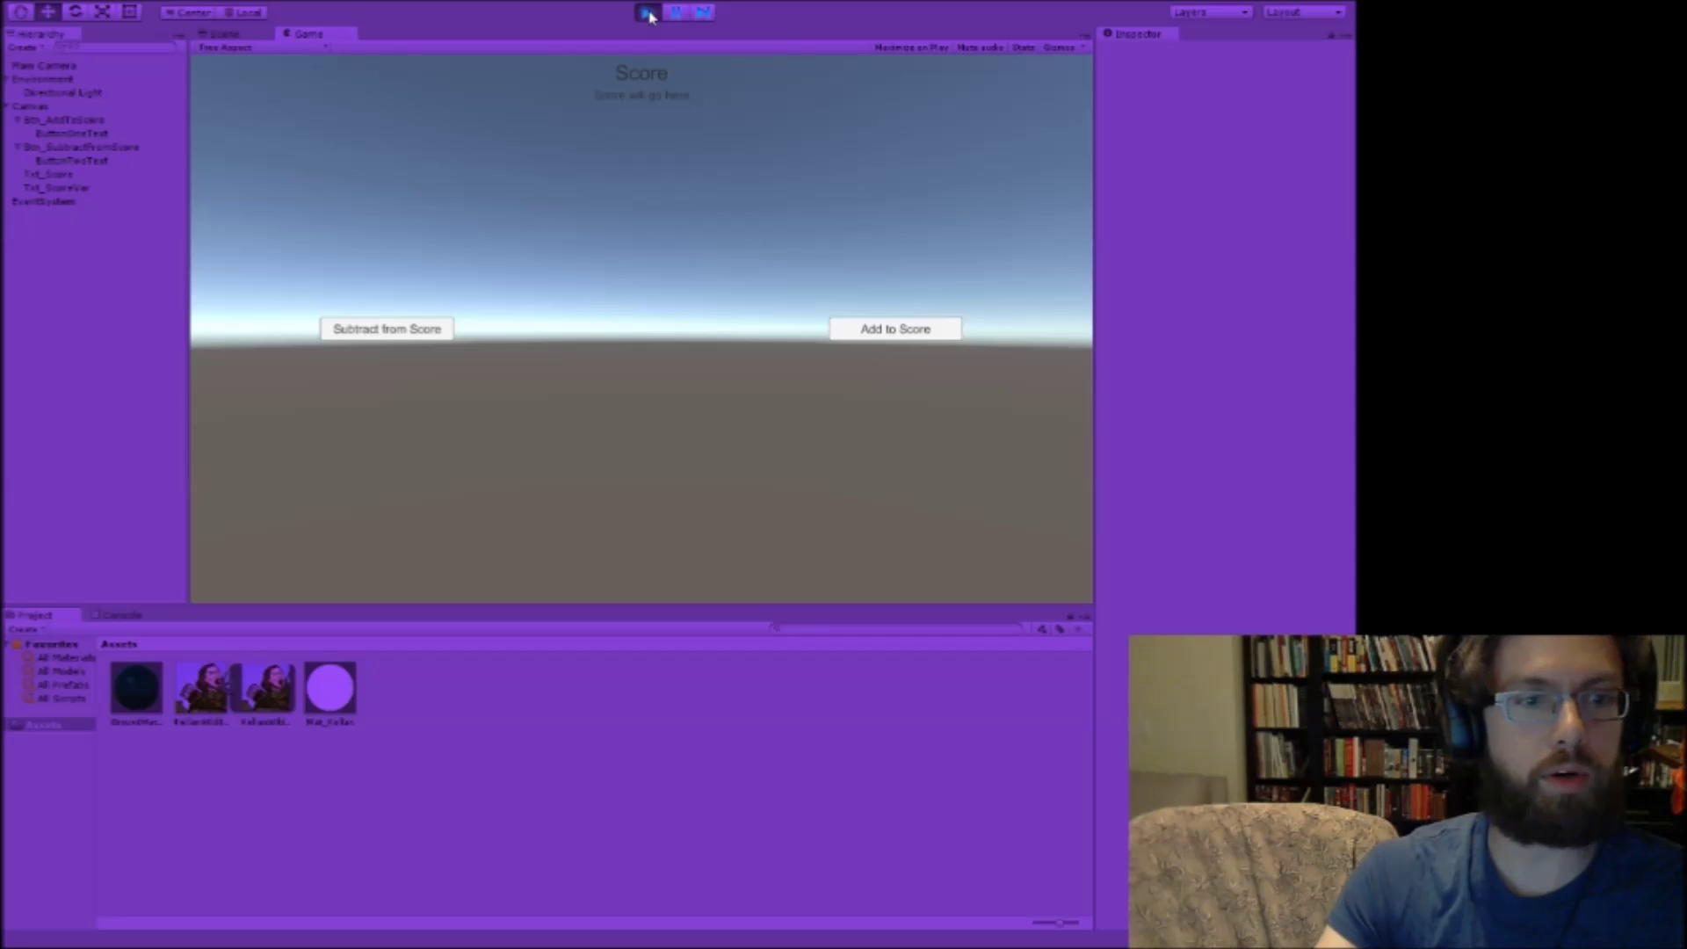
{"action": "left_click", "coordinate": [648, 12]}
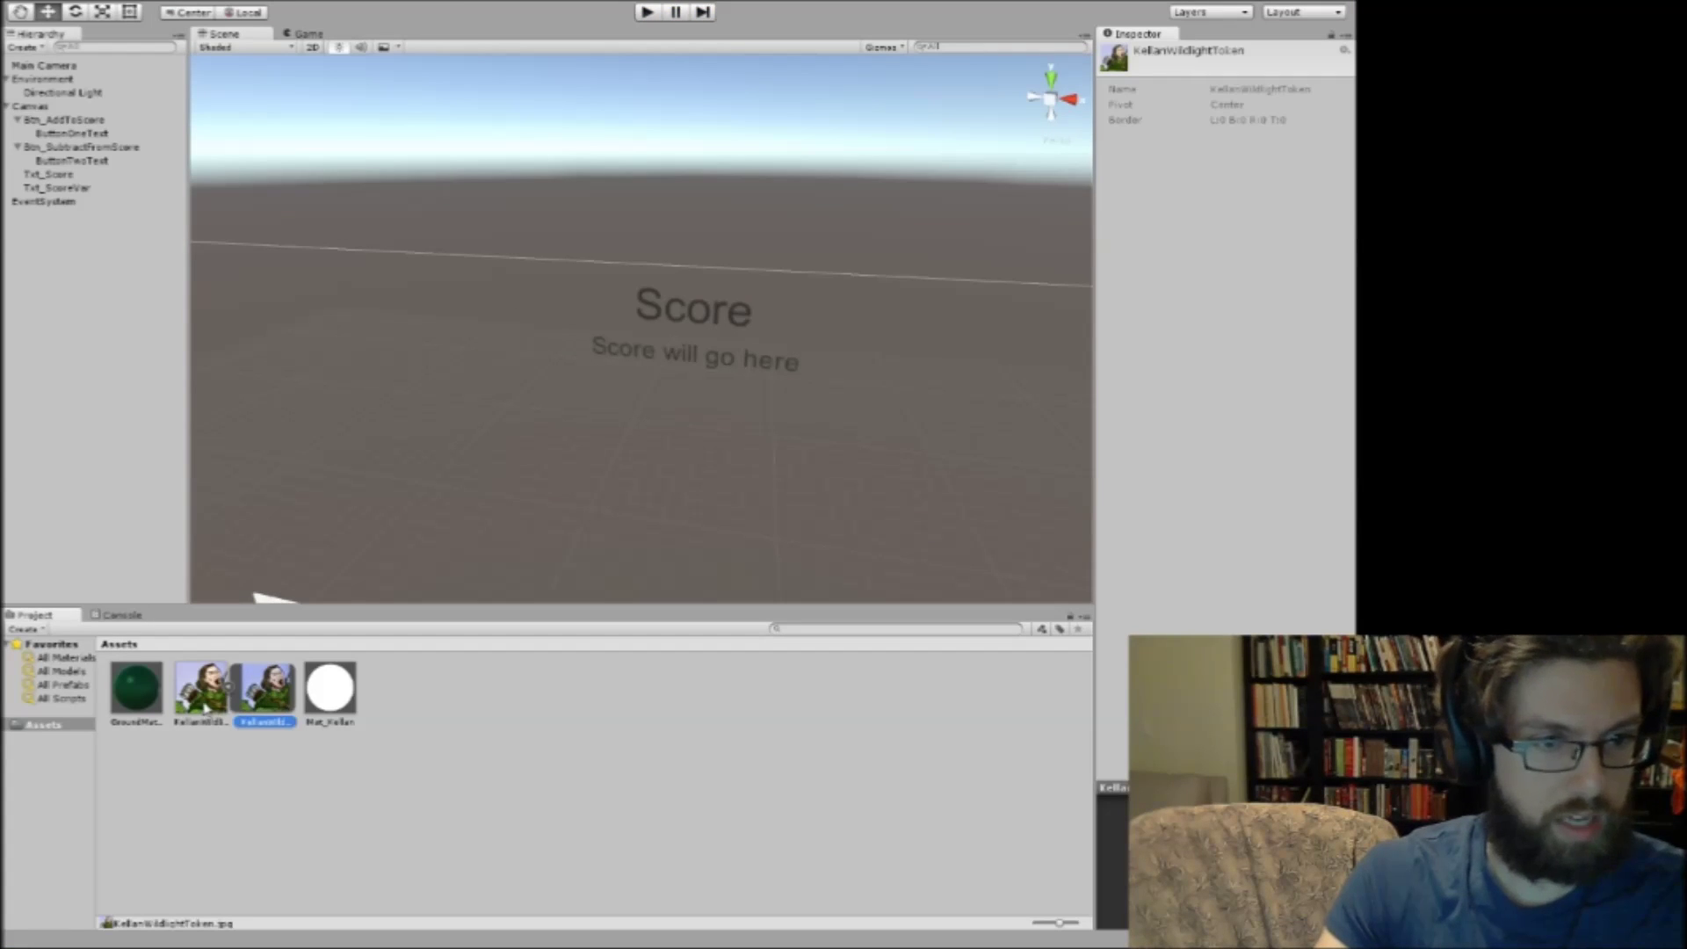
Inspect the KellanWildlightToken sprite's properties and the import settings of its source image.
{"action": "left_click", "coordinate": [204, 703]}
{"action": "left_click", "coordinate": [256, 701]}
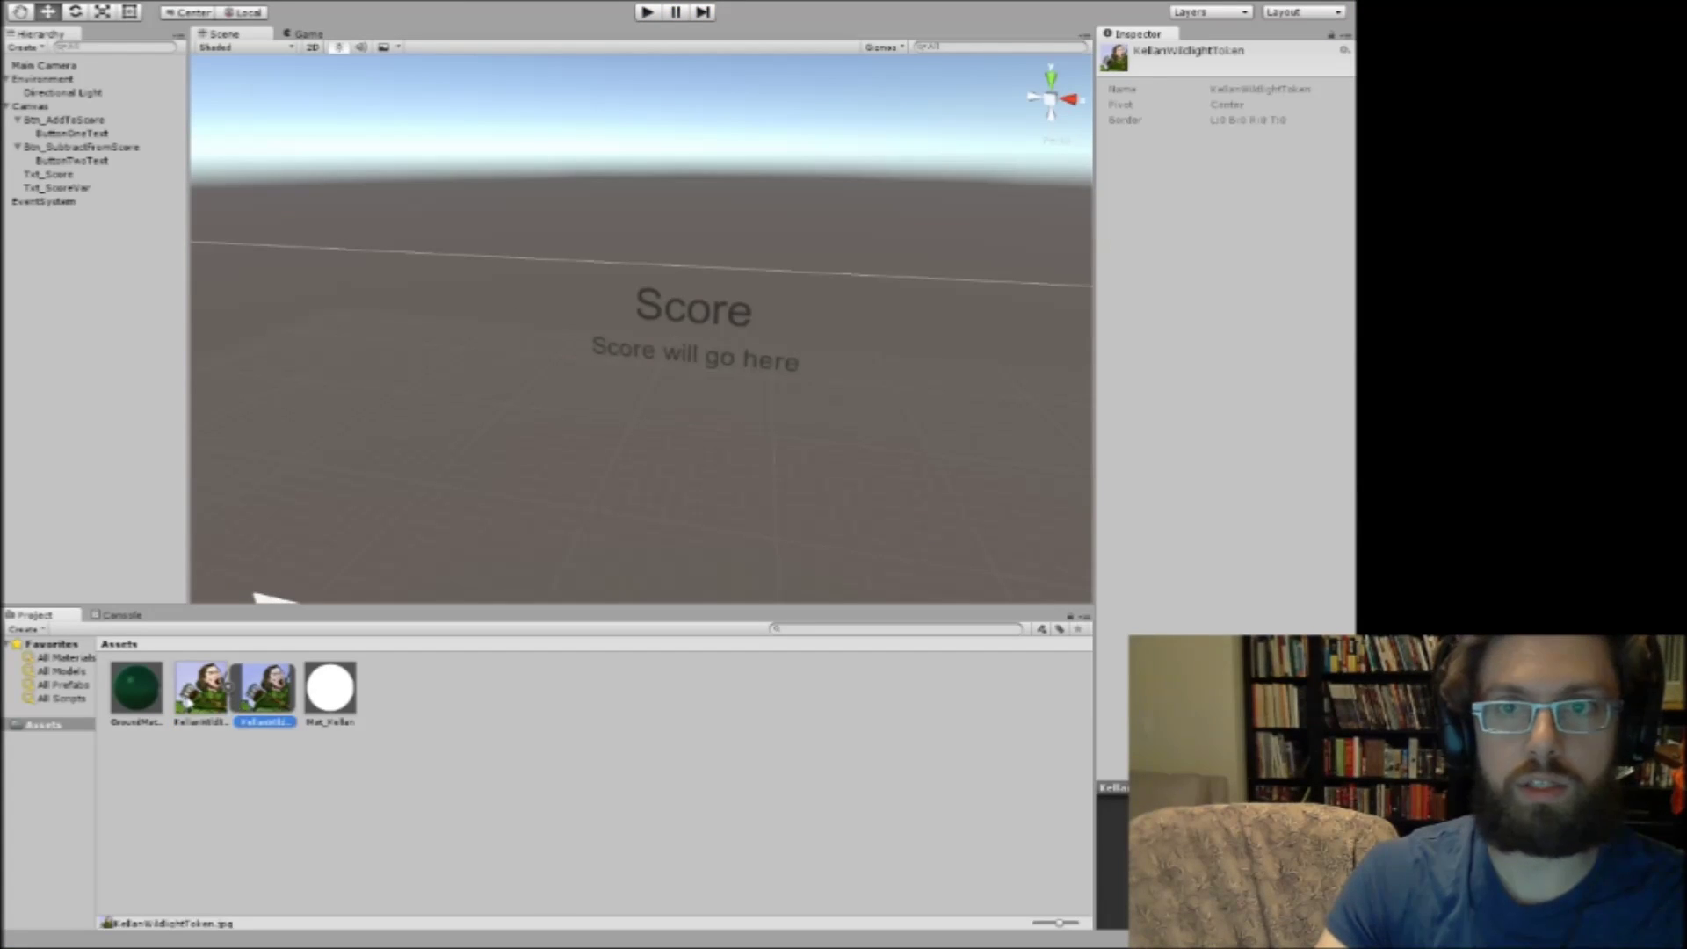
{"action": "left_click", "coordinate": [192, 700]}
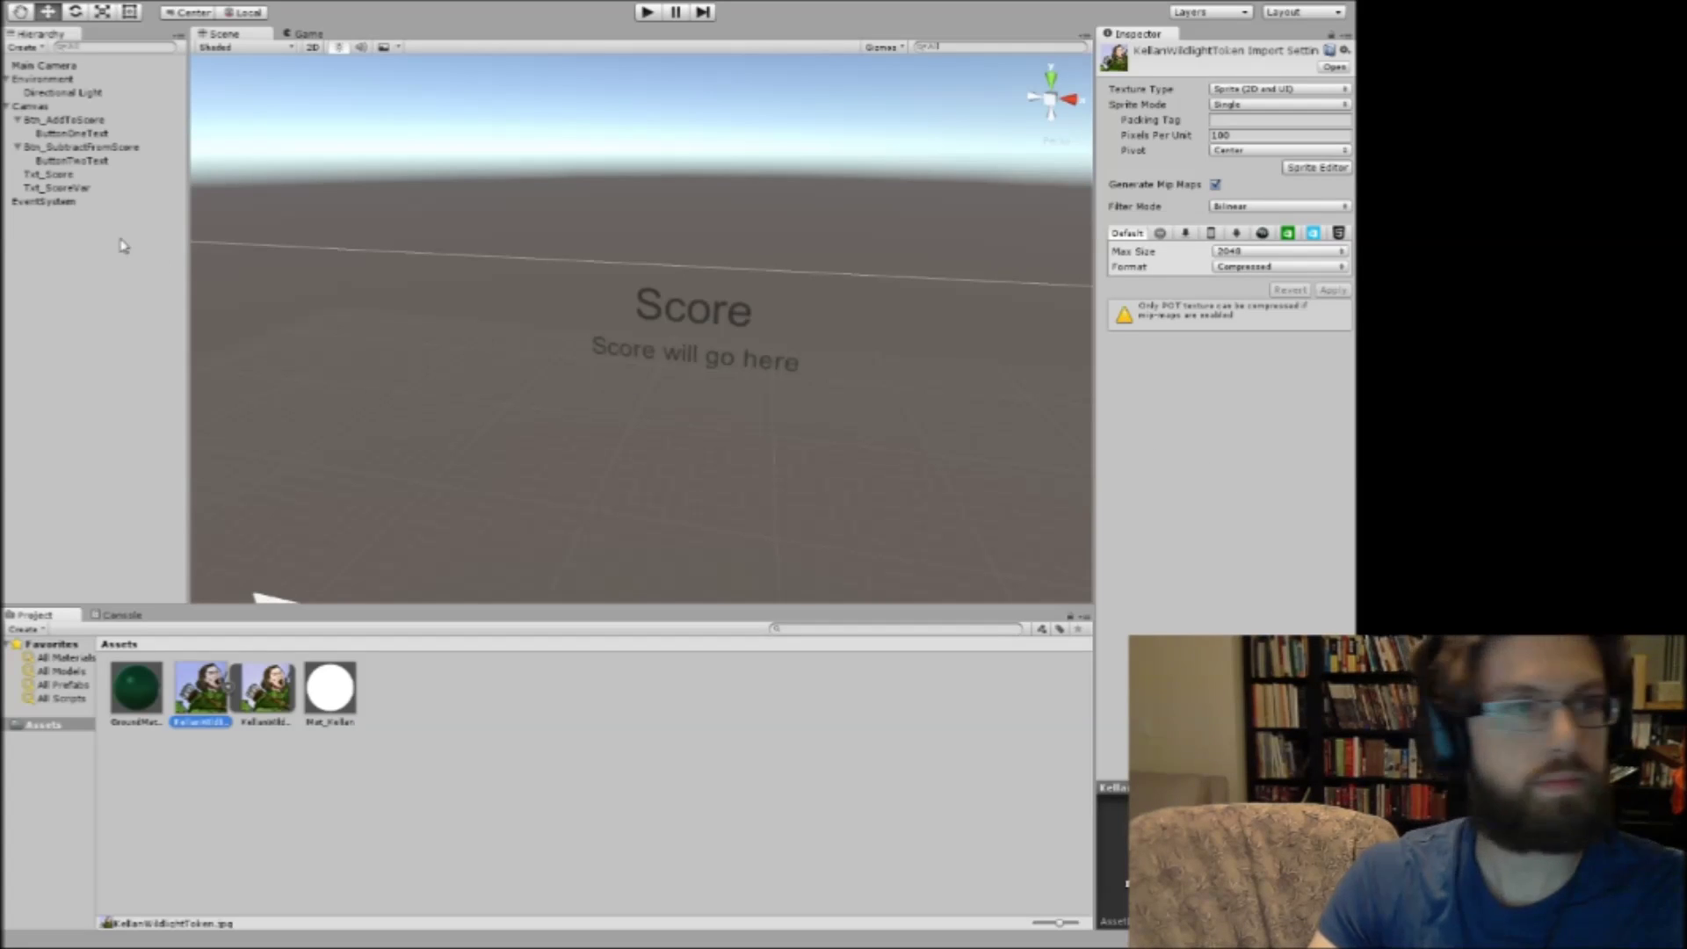
Add a new 2D sprite object as a child of the Canvas.
{"action": "left_click", "coordinate": [40, 107]}
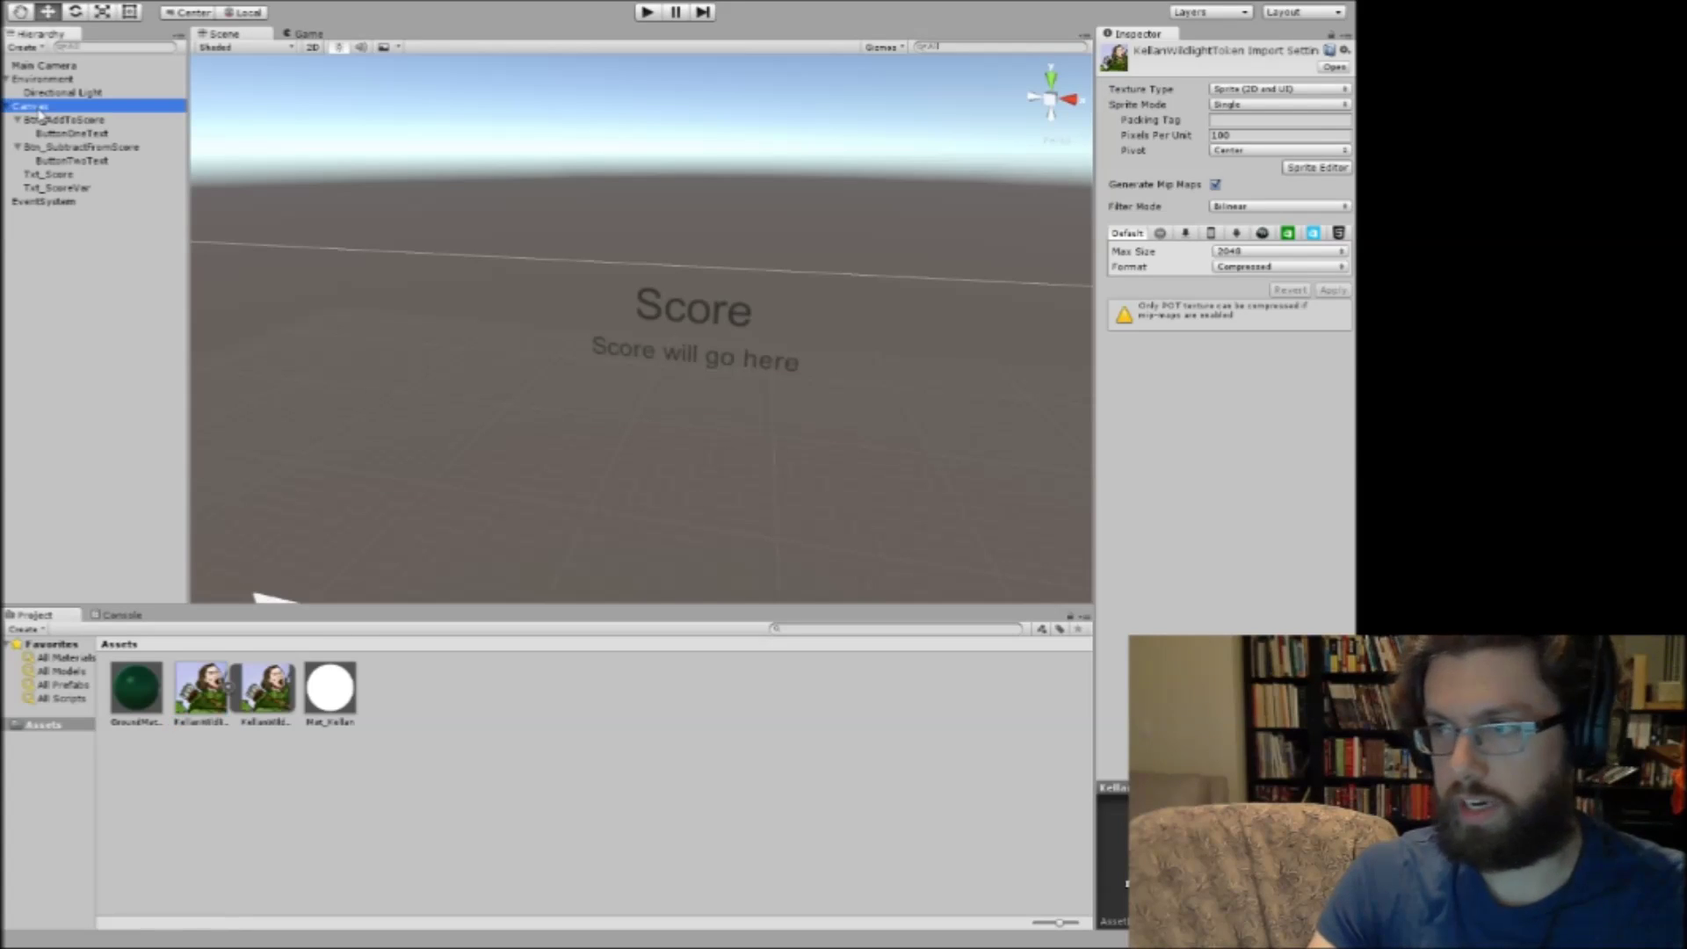
{"action": "right_click", "coordinate": [40, 107]}
{"action": "mouse_move", "coordinate": [99, 351]}
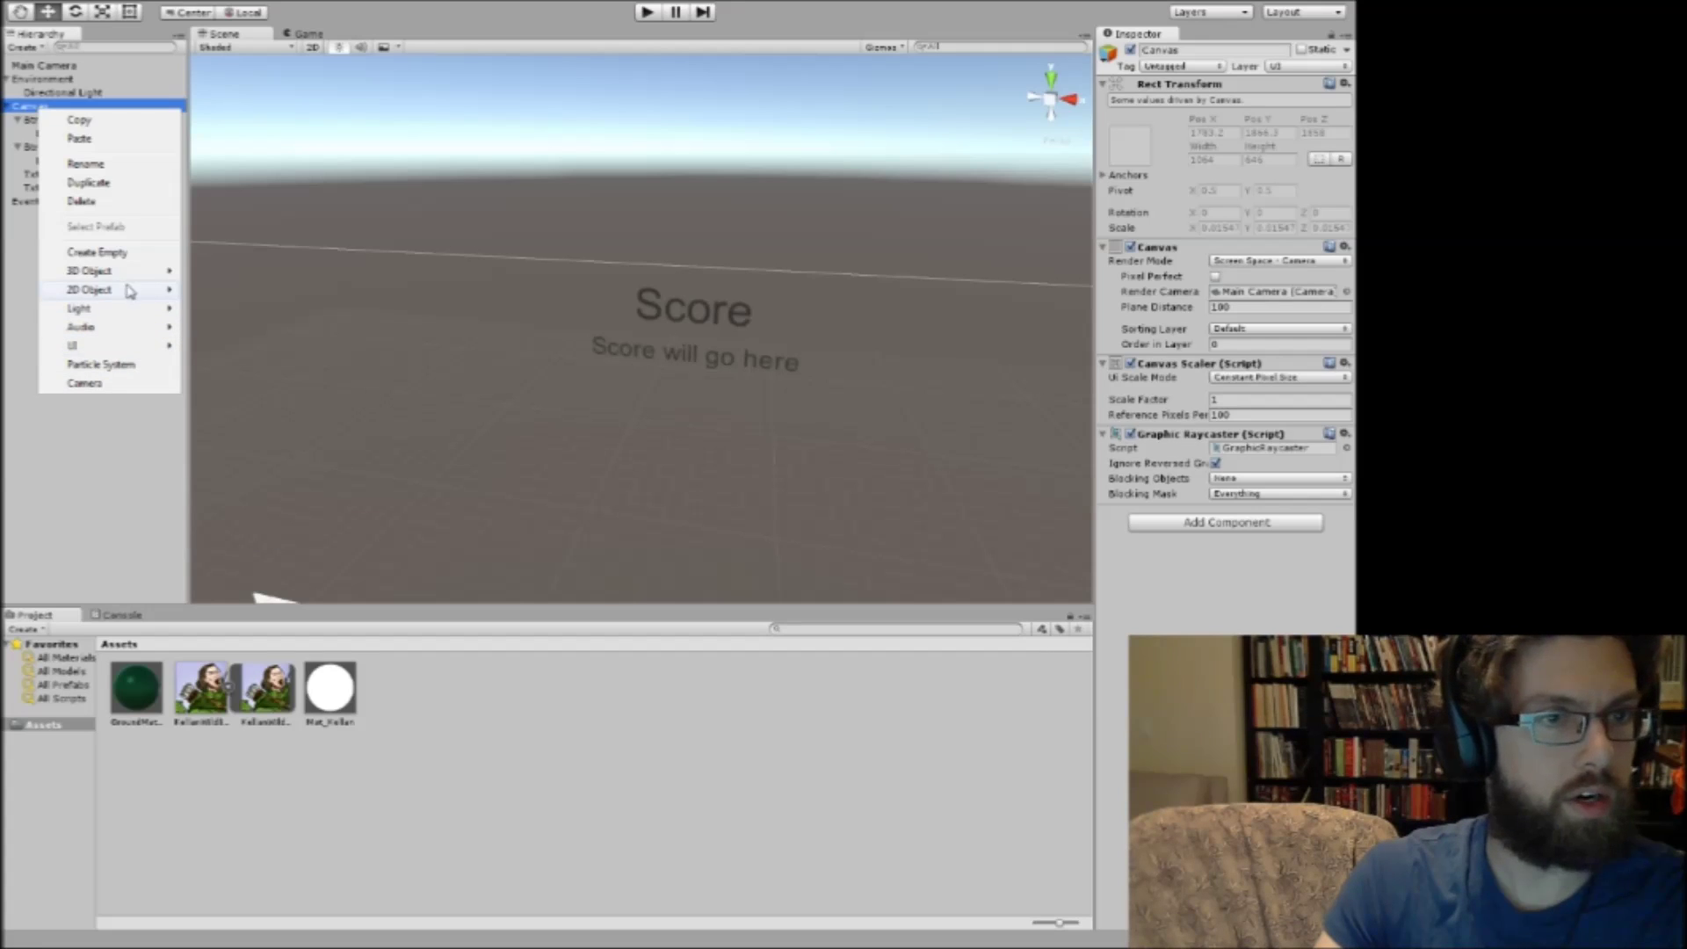
{"action": "mouse_move", "coordinate": [130, 290]}
{"action": "left_click", "coordinate": [210, 290]}
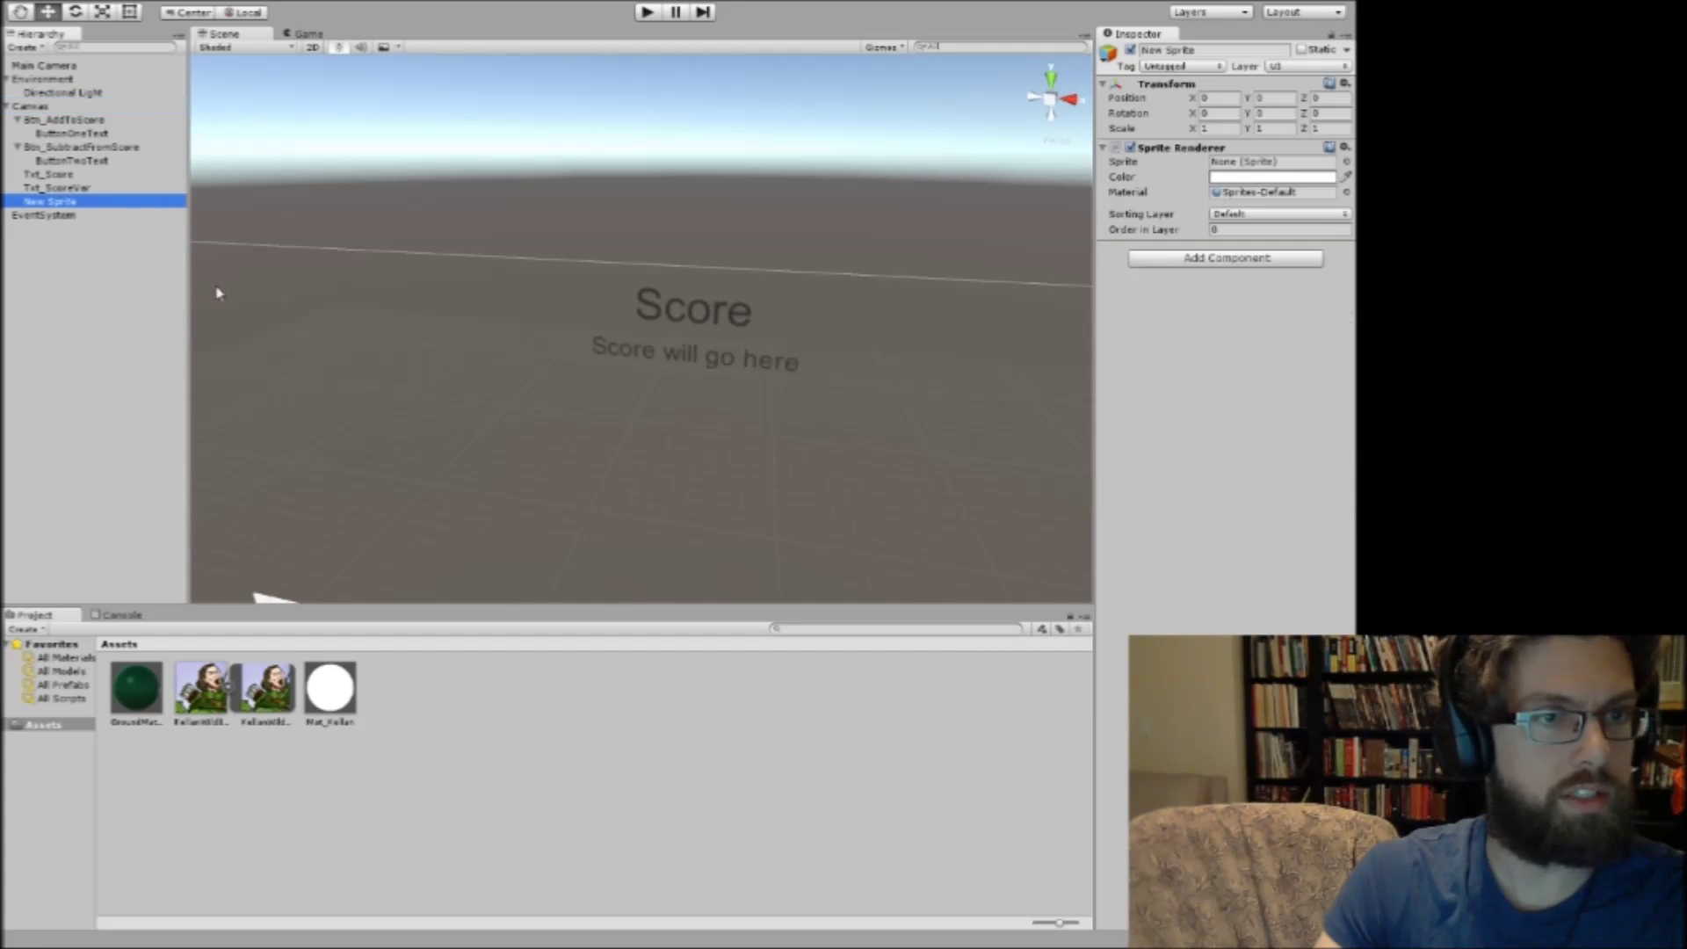
Assign the KellanWildlightToken sprite to the New Sprite's Sprite Renderer and test it in play mode.
{"action": "left_click", "coordinate": [1270, 163]}
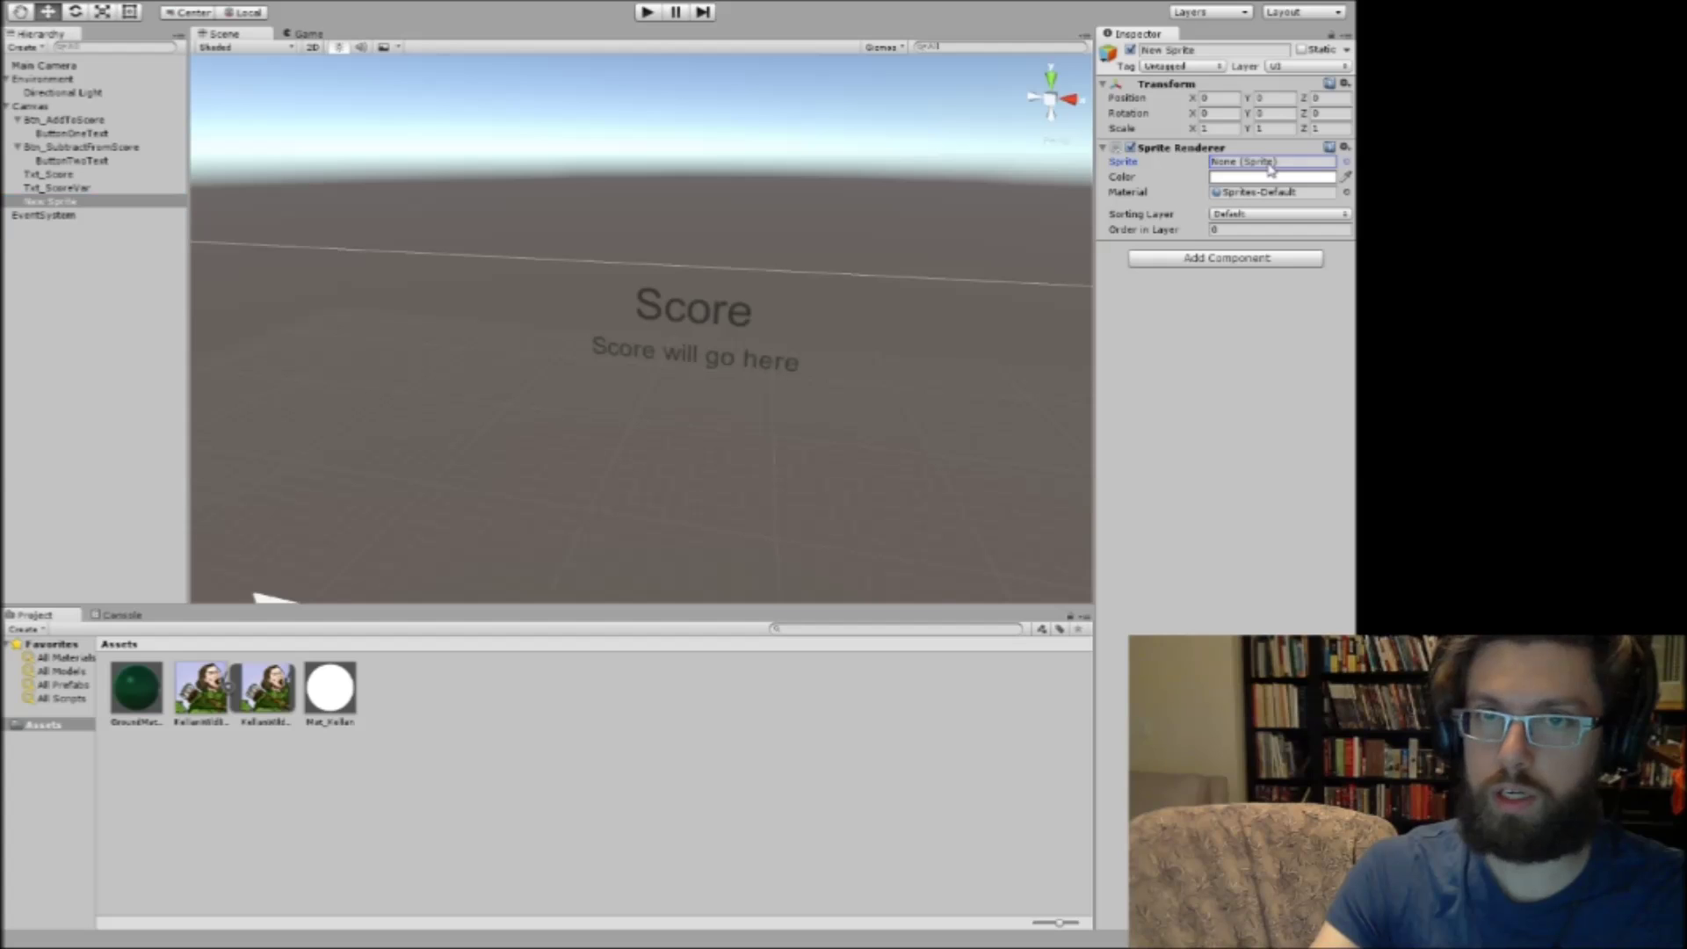
{"action": "left_click", "coordinate": [1345, 163]}
{"action": "left_click_drag", "start_coordinate": [263, 598], "coordinate": [727, 170], "text": "alt"}
{"action": "left_click", "coordinate": [54, 187]}
{"action": "left_click", "coordinate": [55, 201]}
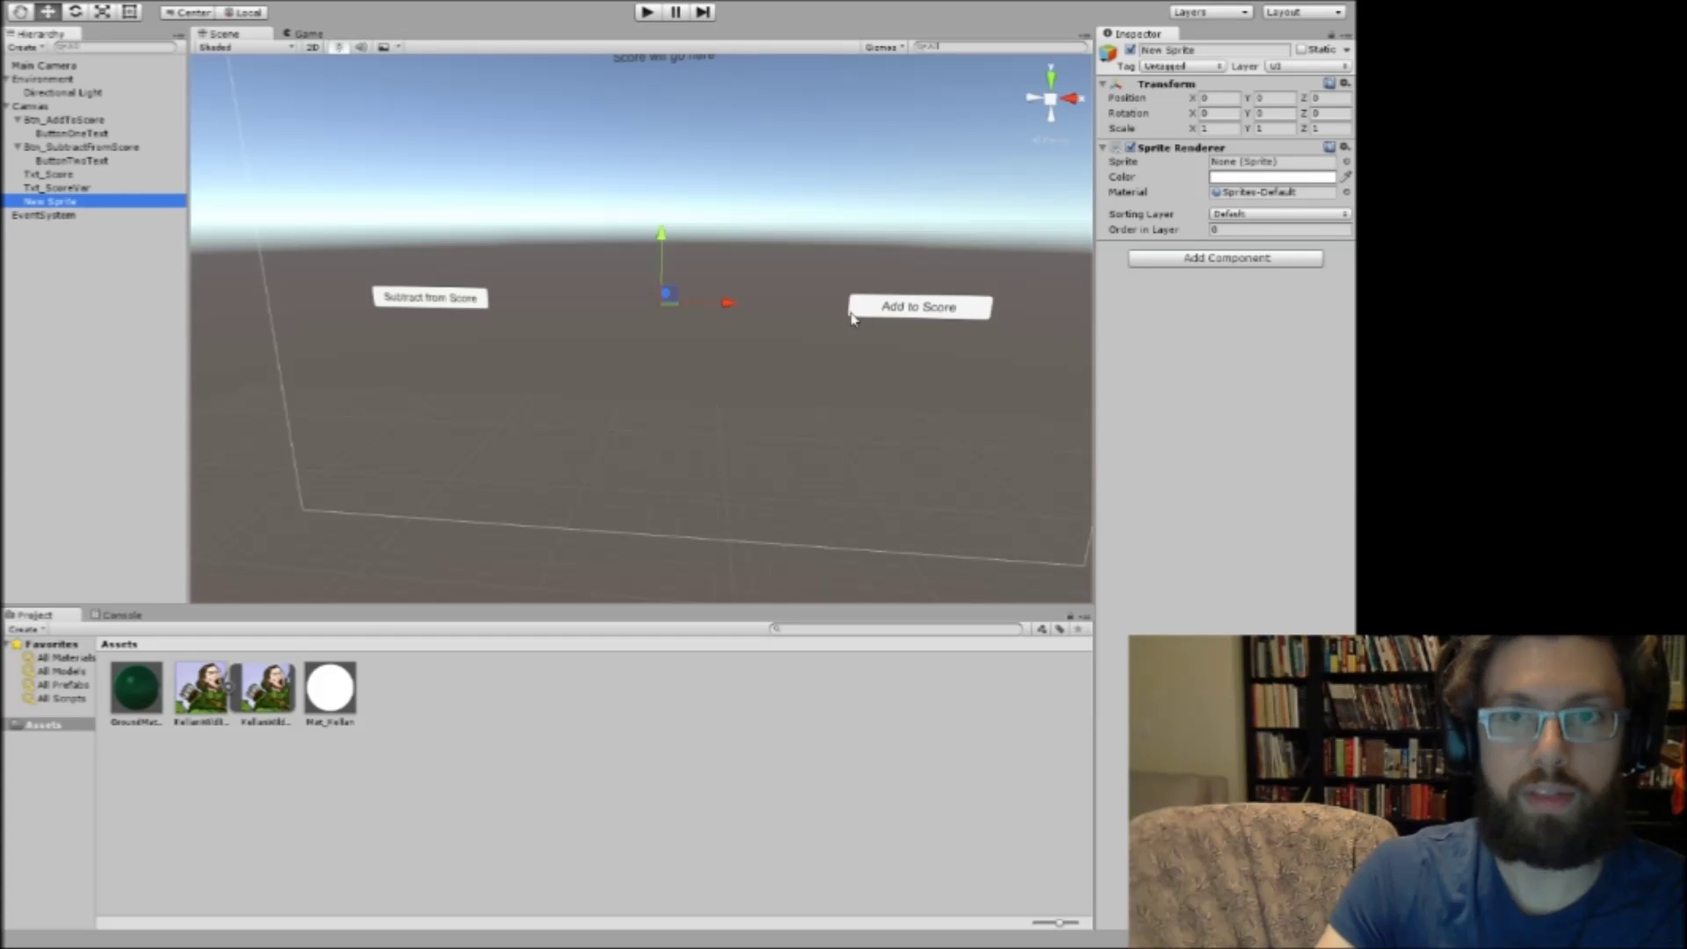
{"action": "left_click_drag", "start_coordinate": [235, 681], "coordinate": [1253, 170]}
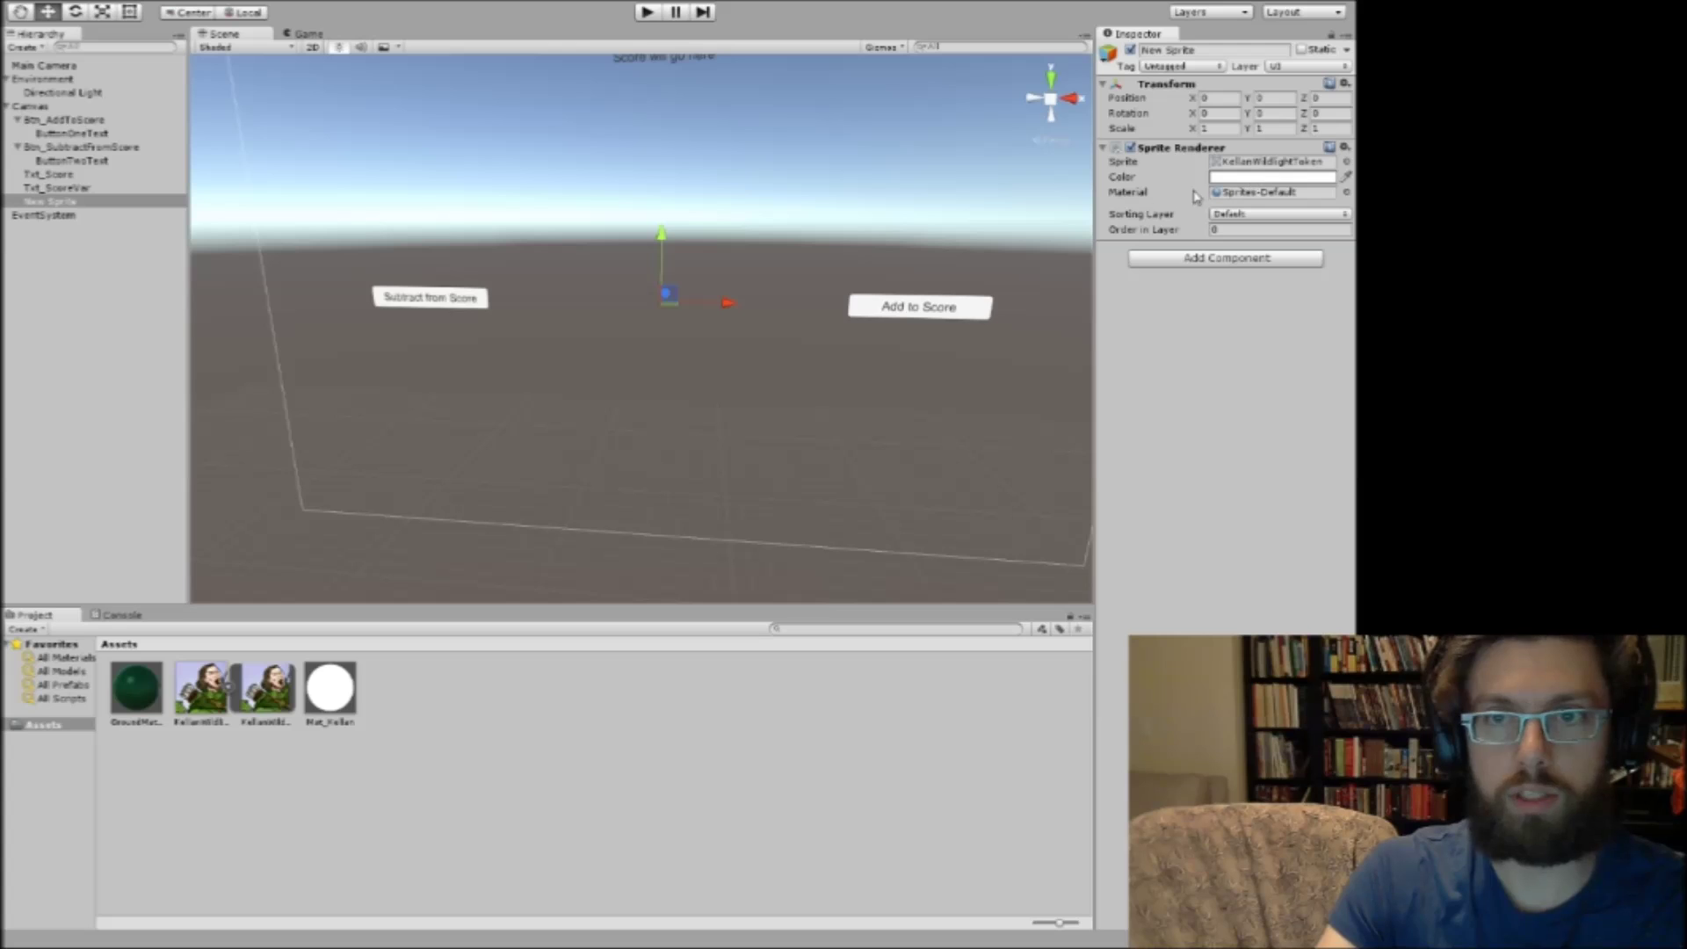
{"action": "left_click", "coordinate": [647, 13]}
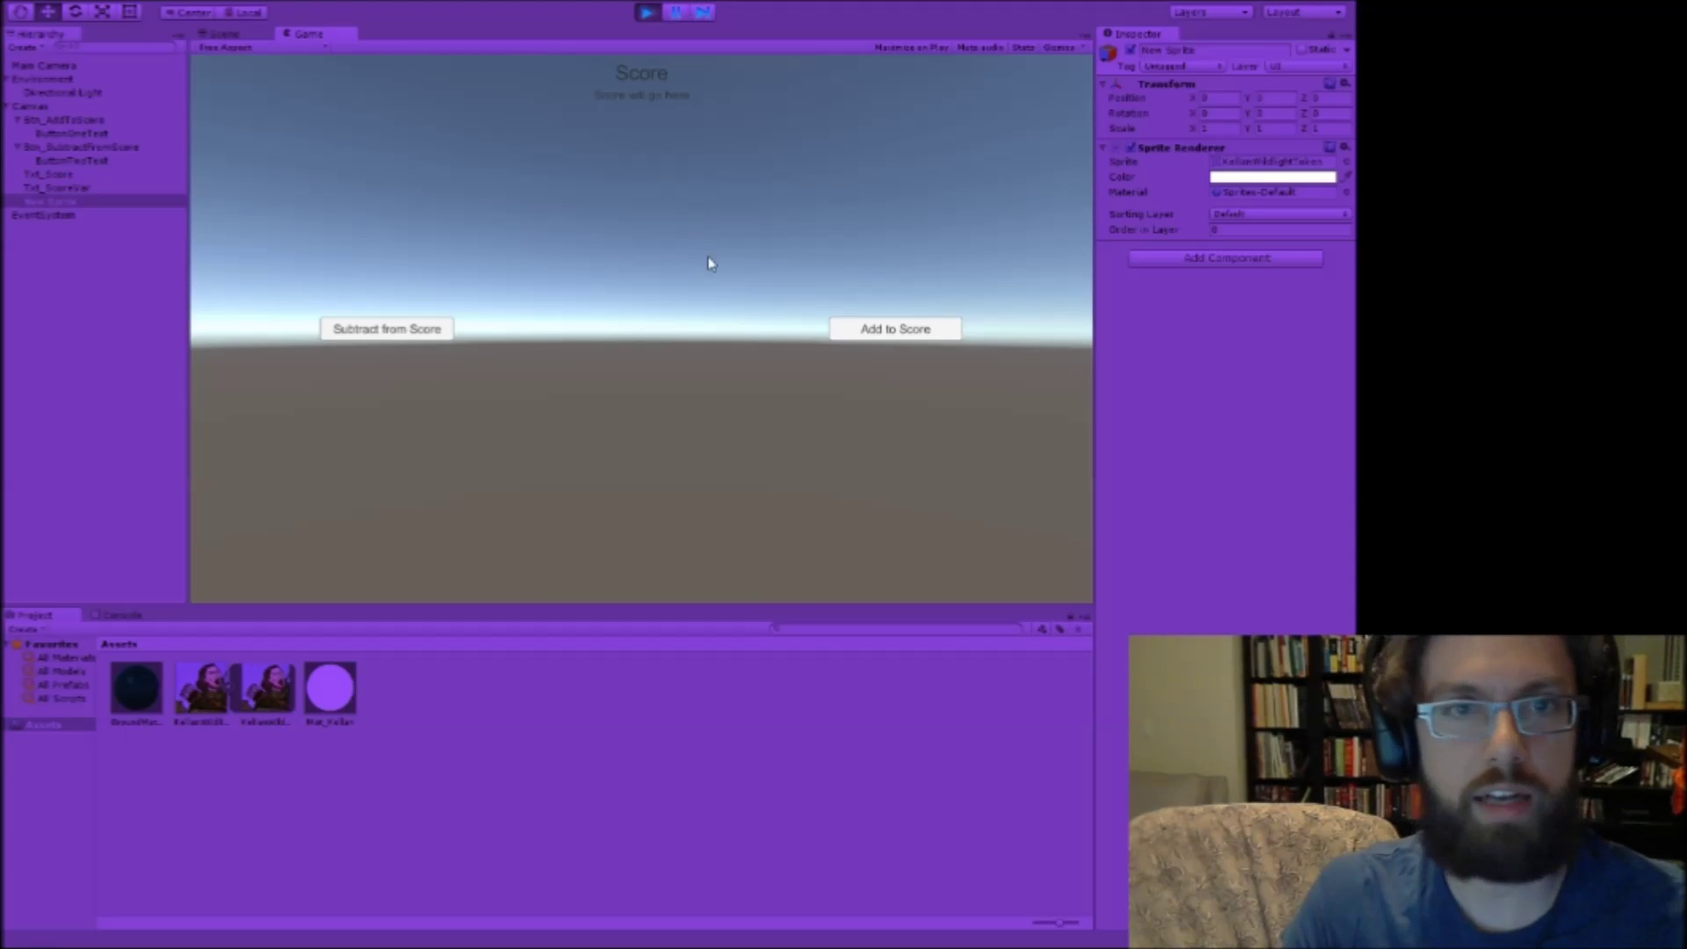
{"action": "left_click", "coordinate": [647, 11]}
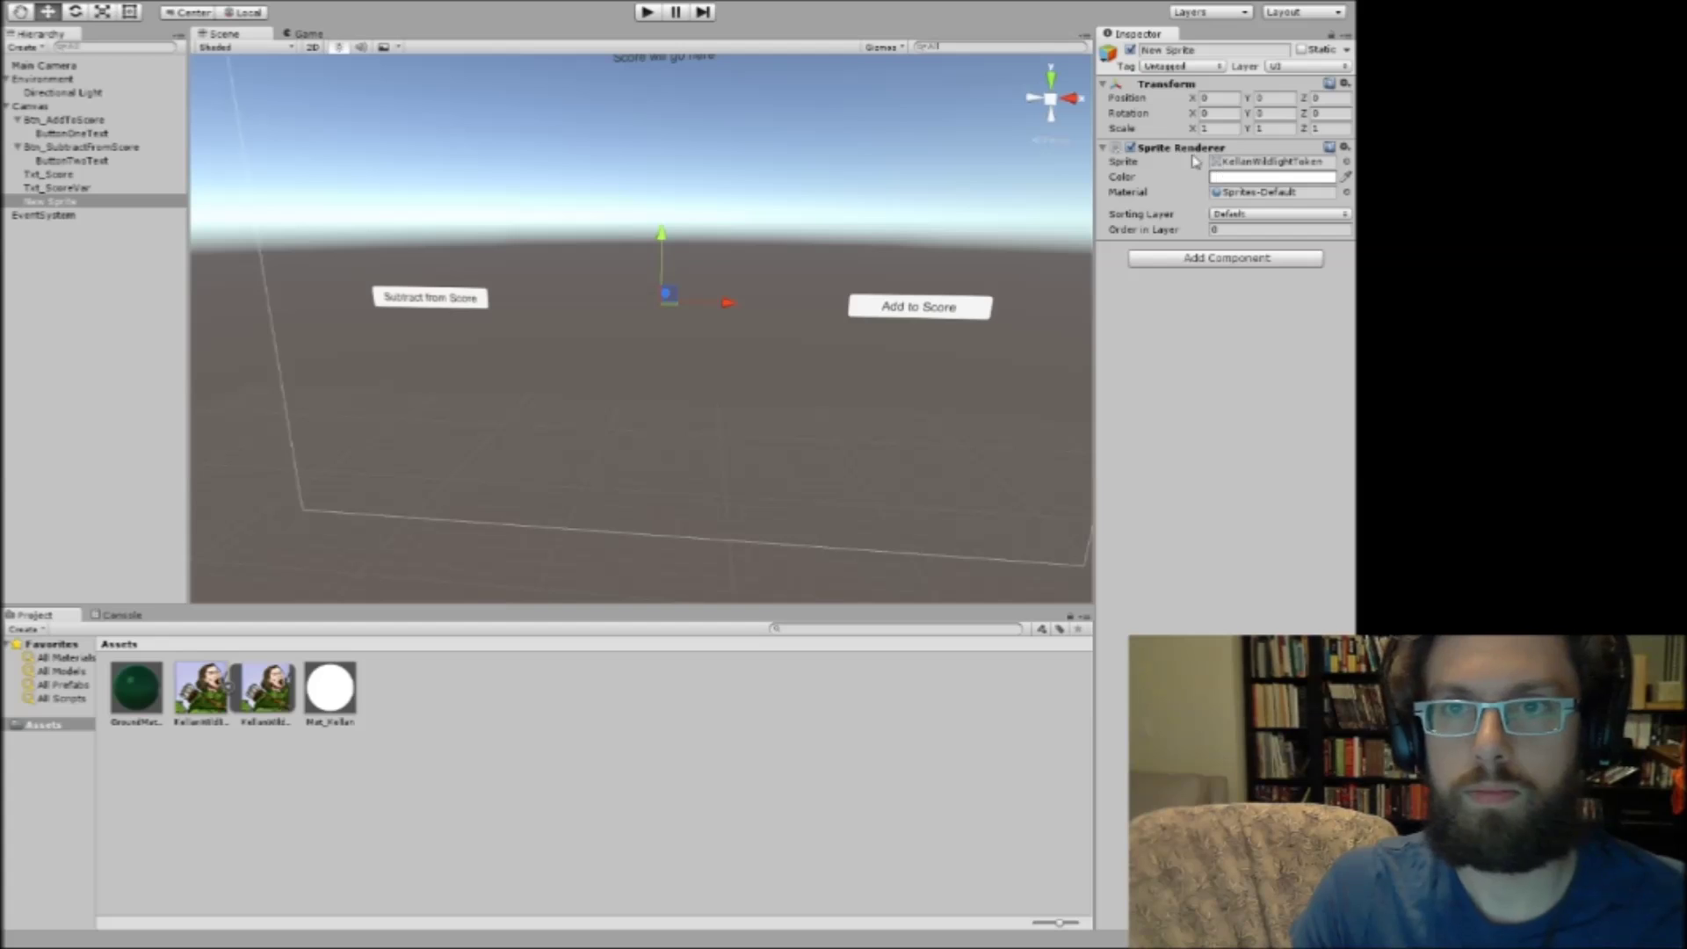
Try moving the New Sprite along its Y axis and reset its Y position to 0.
{"action": "mouse_move", "coordinate": [663, 250]}
{"action": "left_mouse_down"}
{"action": "mouse_move", "coordinate": [675, 212]}
{"action": "mouse_move", "coordinate": [685, 252]}
{"action": "left_mouse_up"}
{"action": "left_click", "coordinate": [1271, 98]}
{"action": "type", "text": "0"}
{"action": "key", "text": "Tab"}
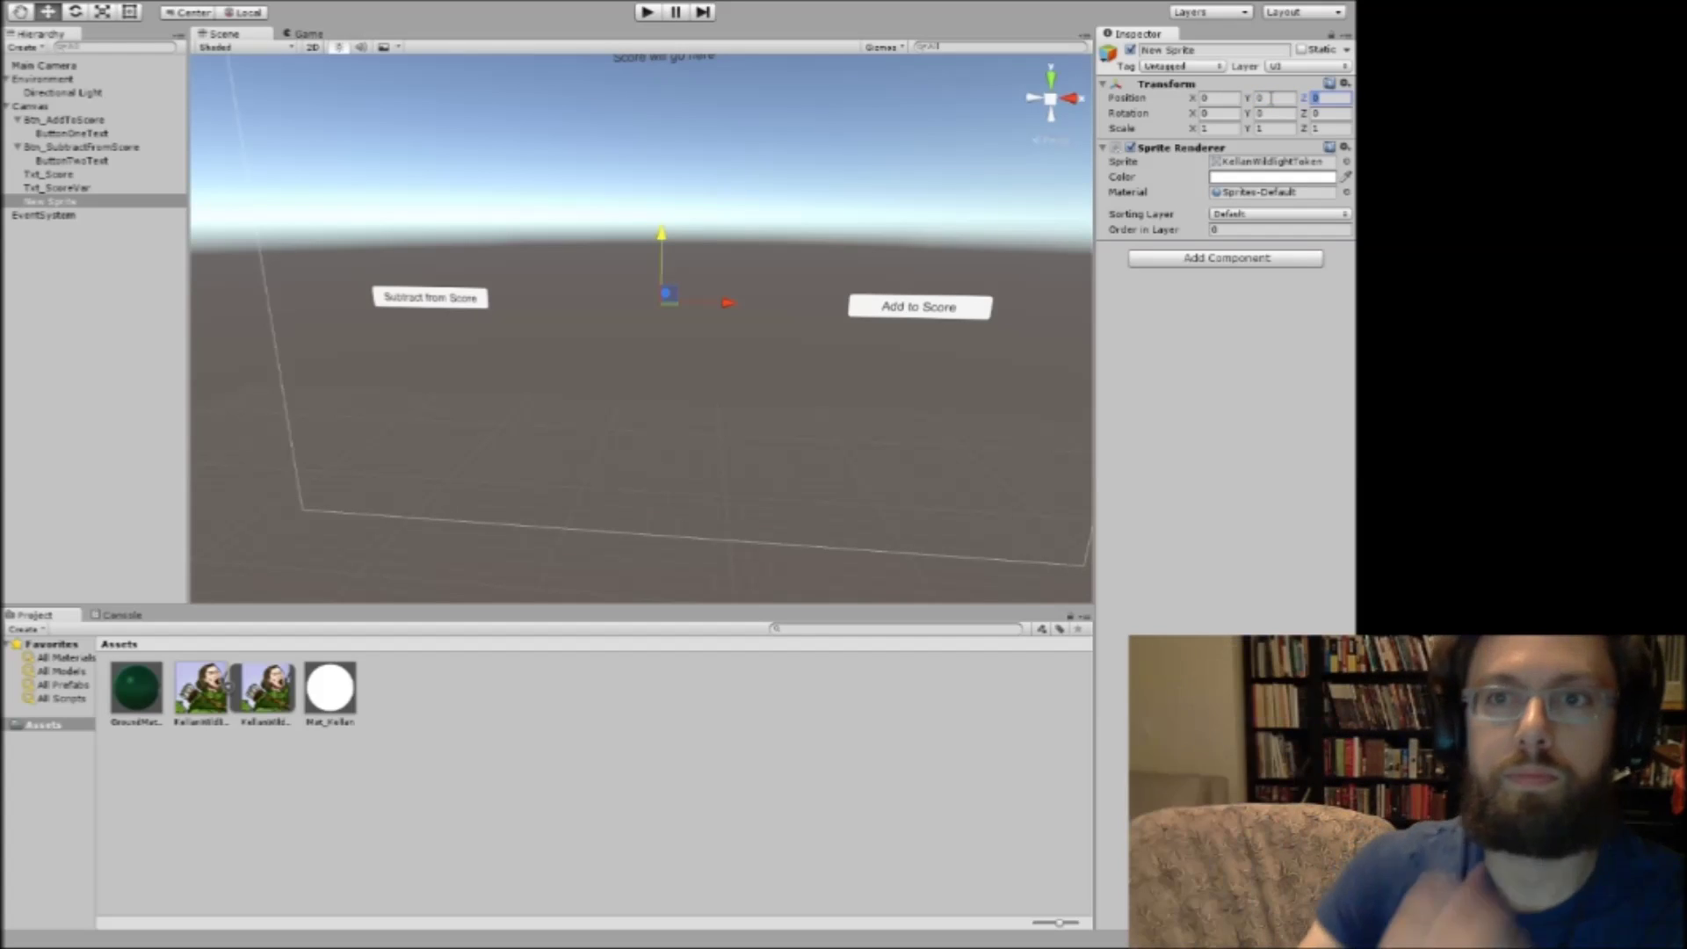
Inspect the Sprites-Default material used by the New Sprite, view the canvas head-on, and reselect the New Sprite.
{"action": "left_click", "coordinate": [1327, 195]}
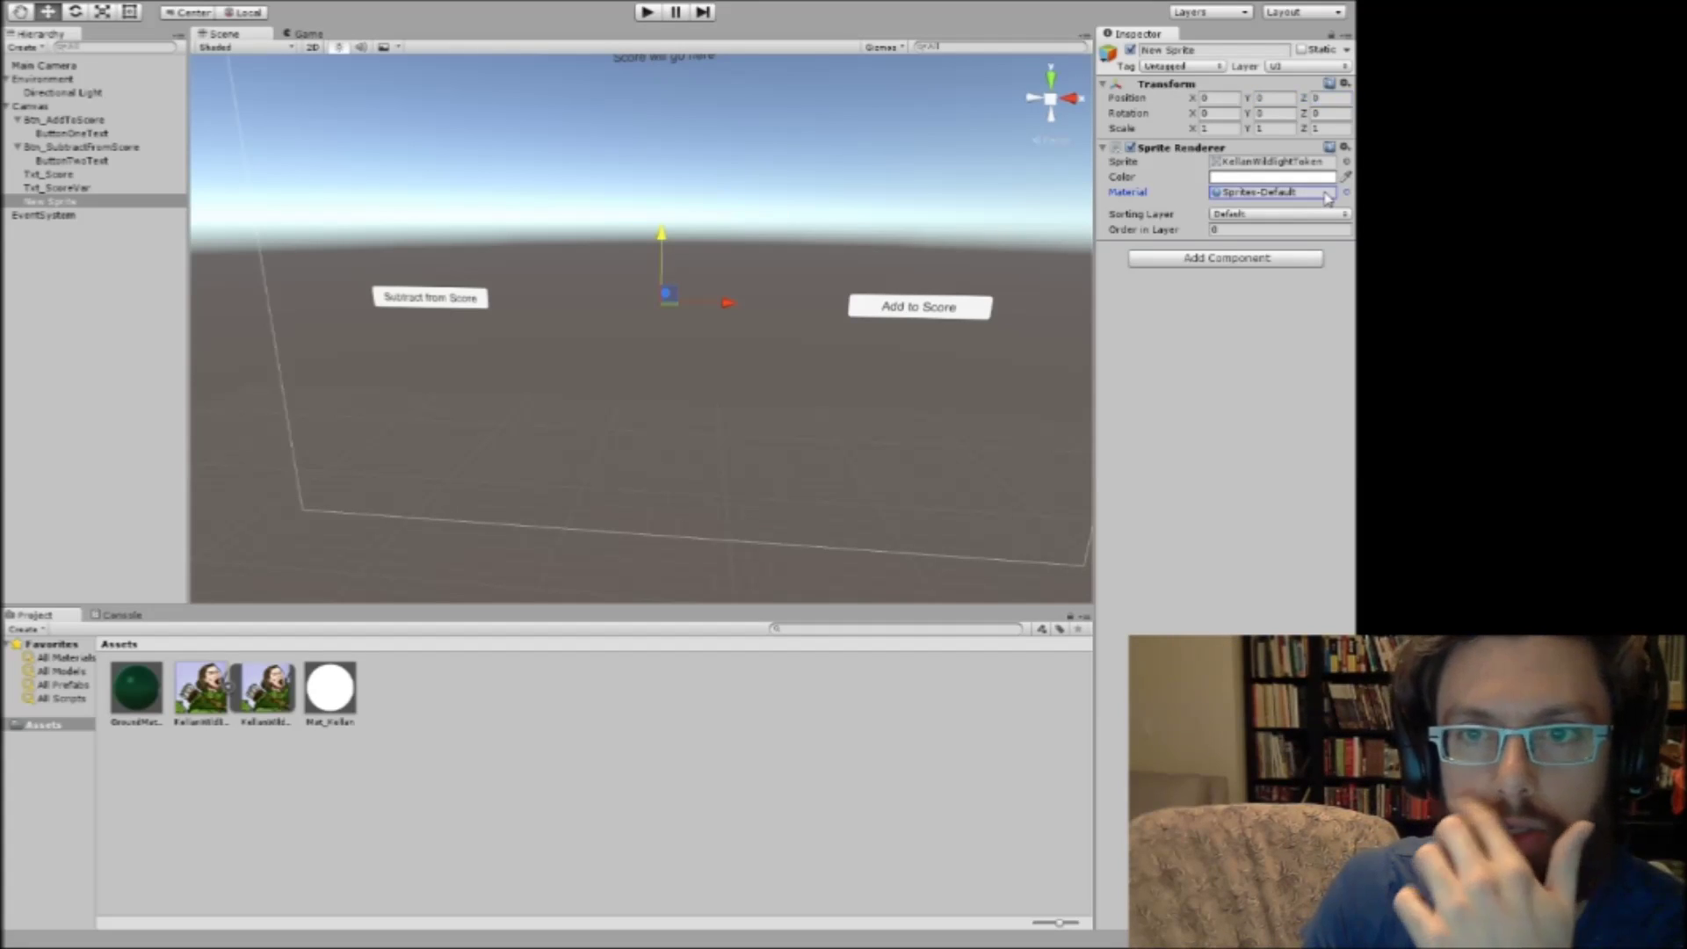
{"action": "double_click", "coordinate": [1253, 195]}
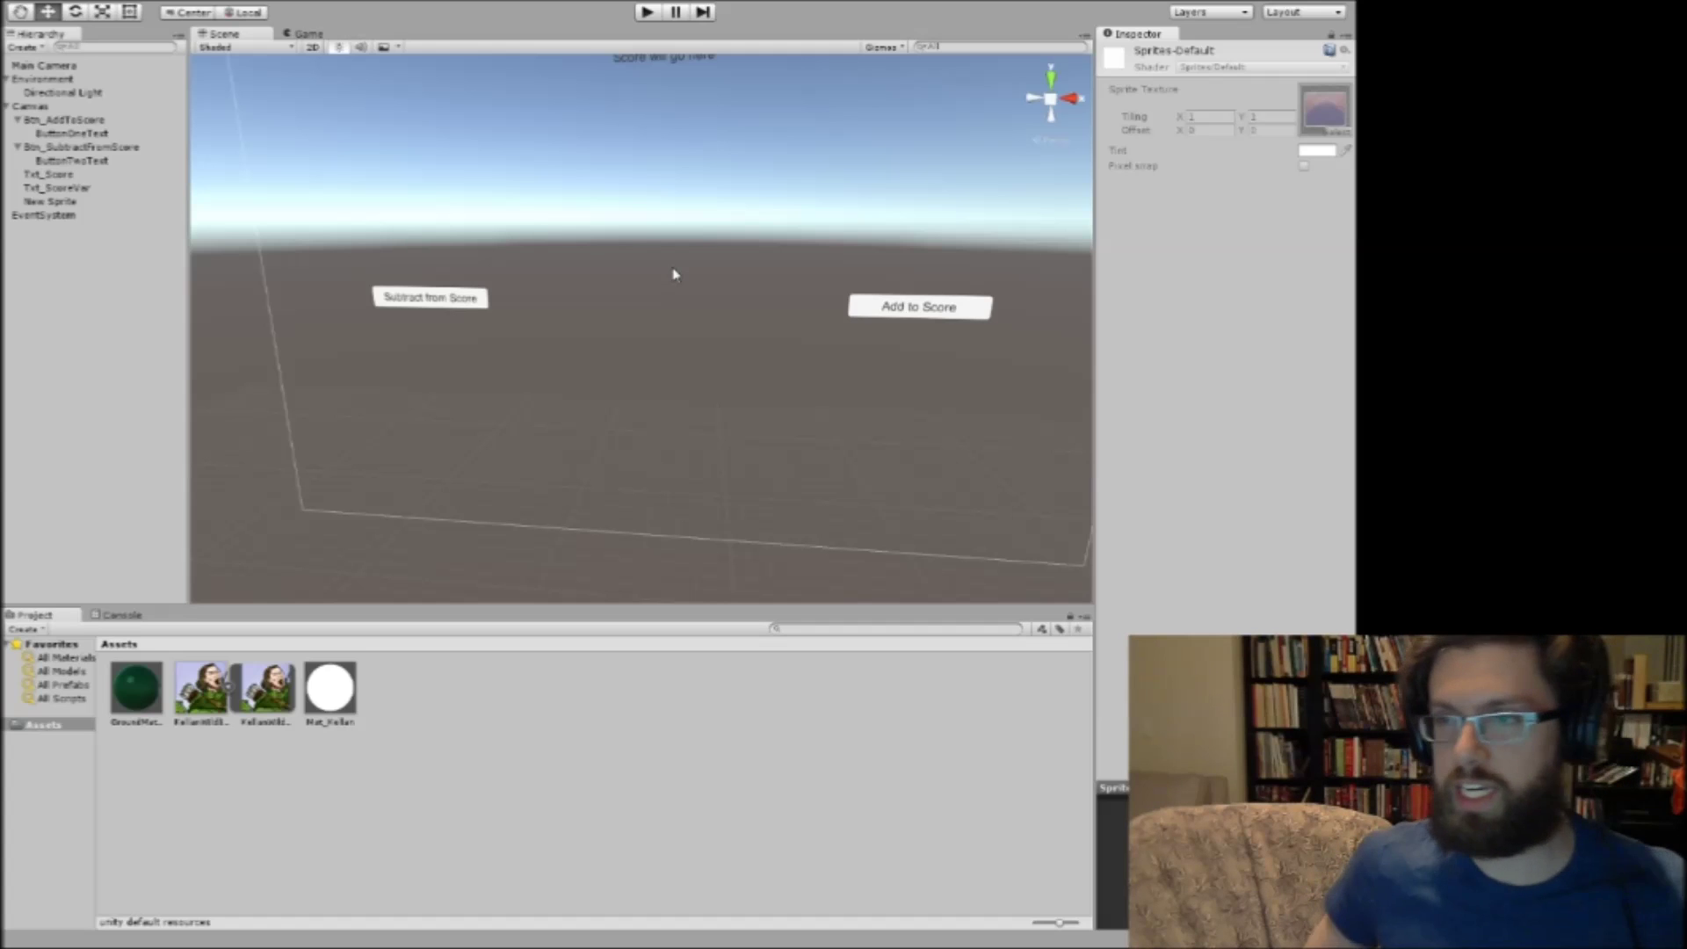
{"action": "mouse_move", "coordinate": [636, 255]}
{"action": "left_mouse_down", "text": "alt"}
{"action": "mouse_move", "coordinate": [674, 196]}
{"action": "mouse_move", "coordinate": [677, 225]}
{"action": "mouse_move", "coordinate": [650, 228]}
{"action": "left_mouse_up", "text": "alt"}
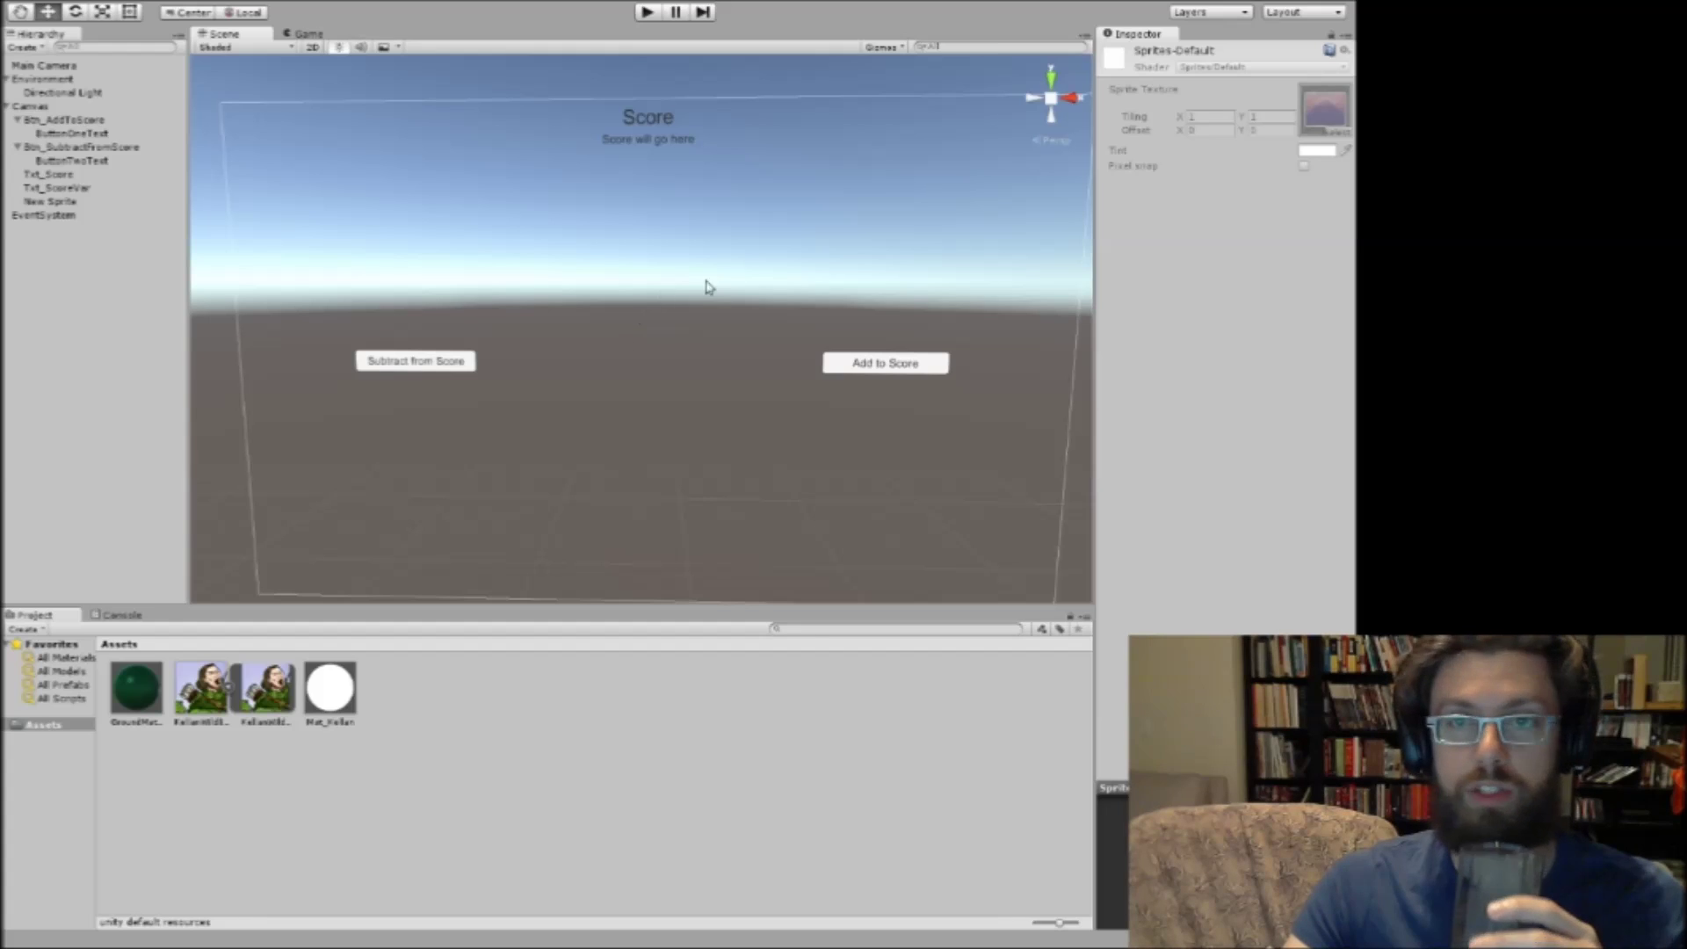
{"action": "left_click", "coordinate": [59, 202]}
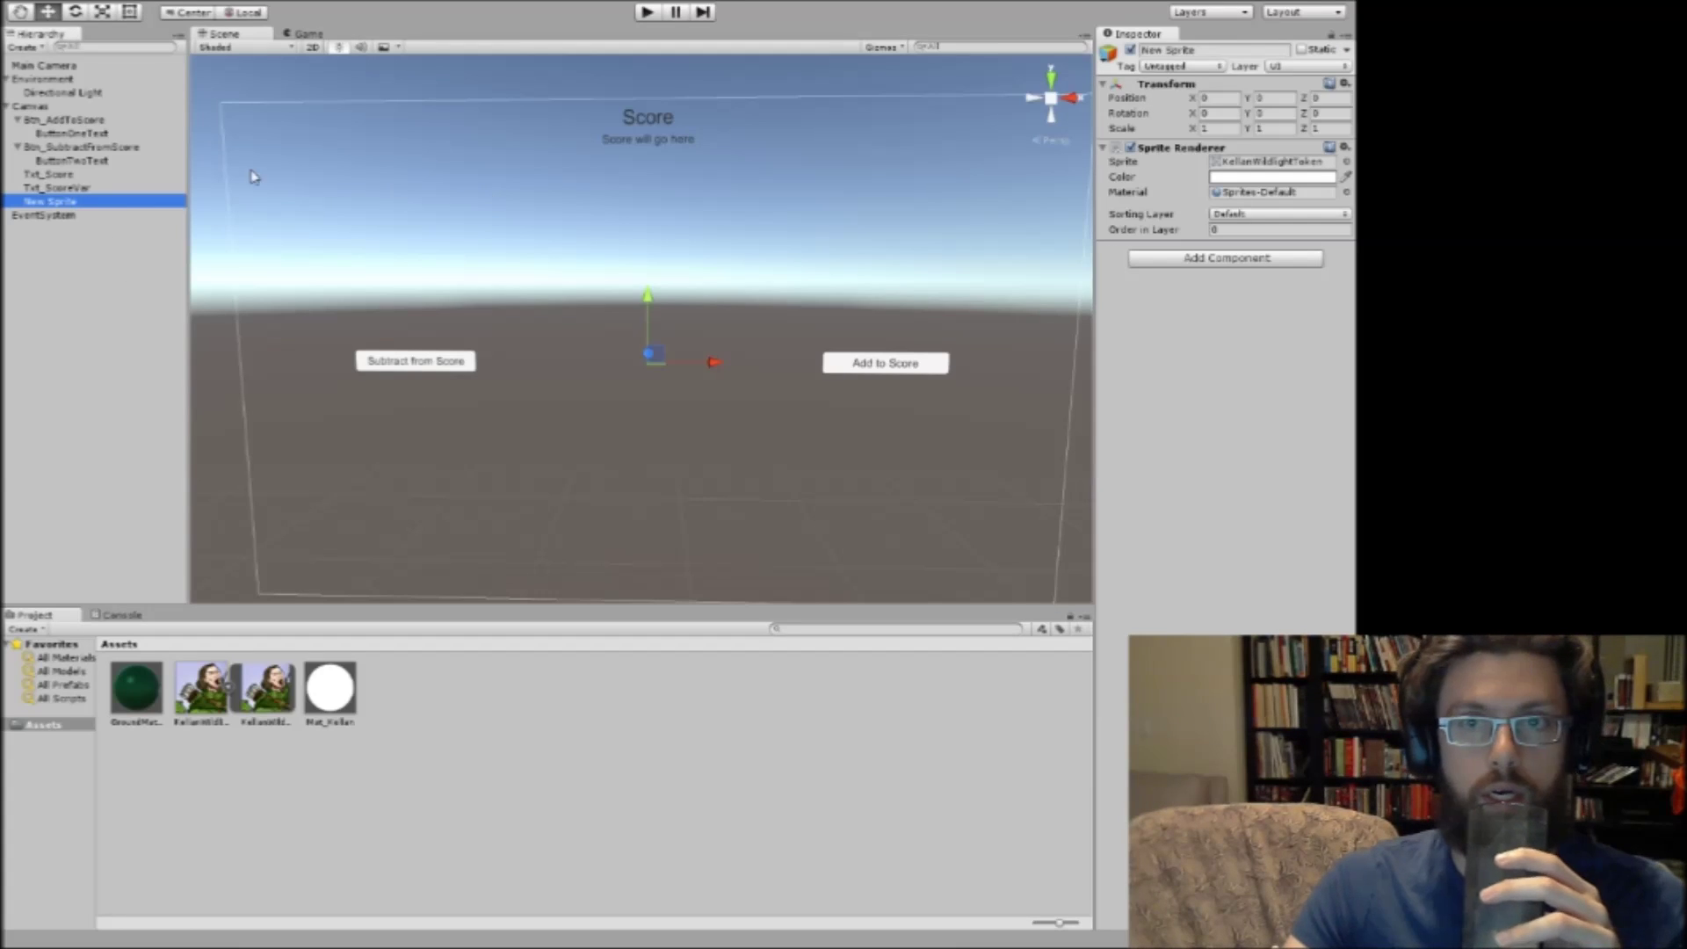
Inspect the component settings of Txt_Score, Btn_SubtractFromScore, Btn_AddToScore and the Canvas.
{"action": "left_click", "coordinate": [66, 174]}
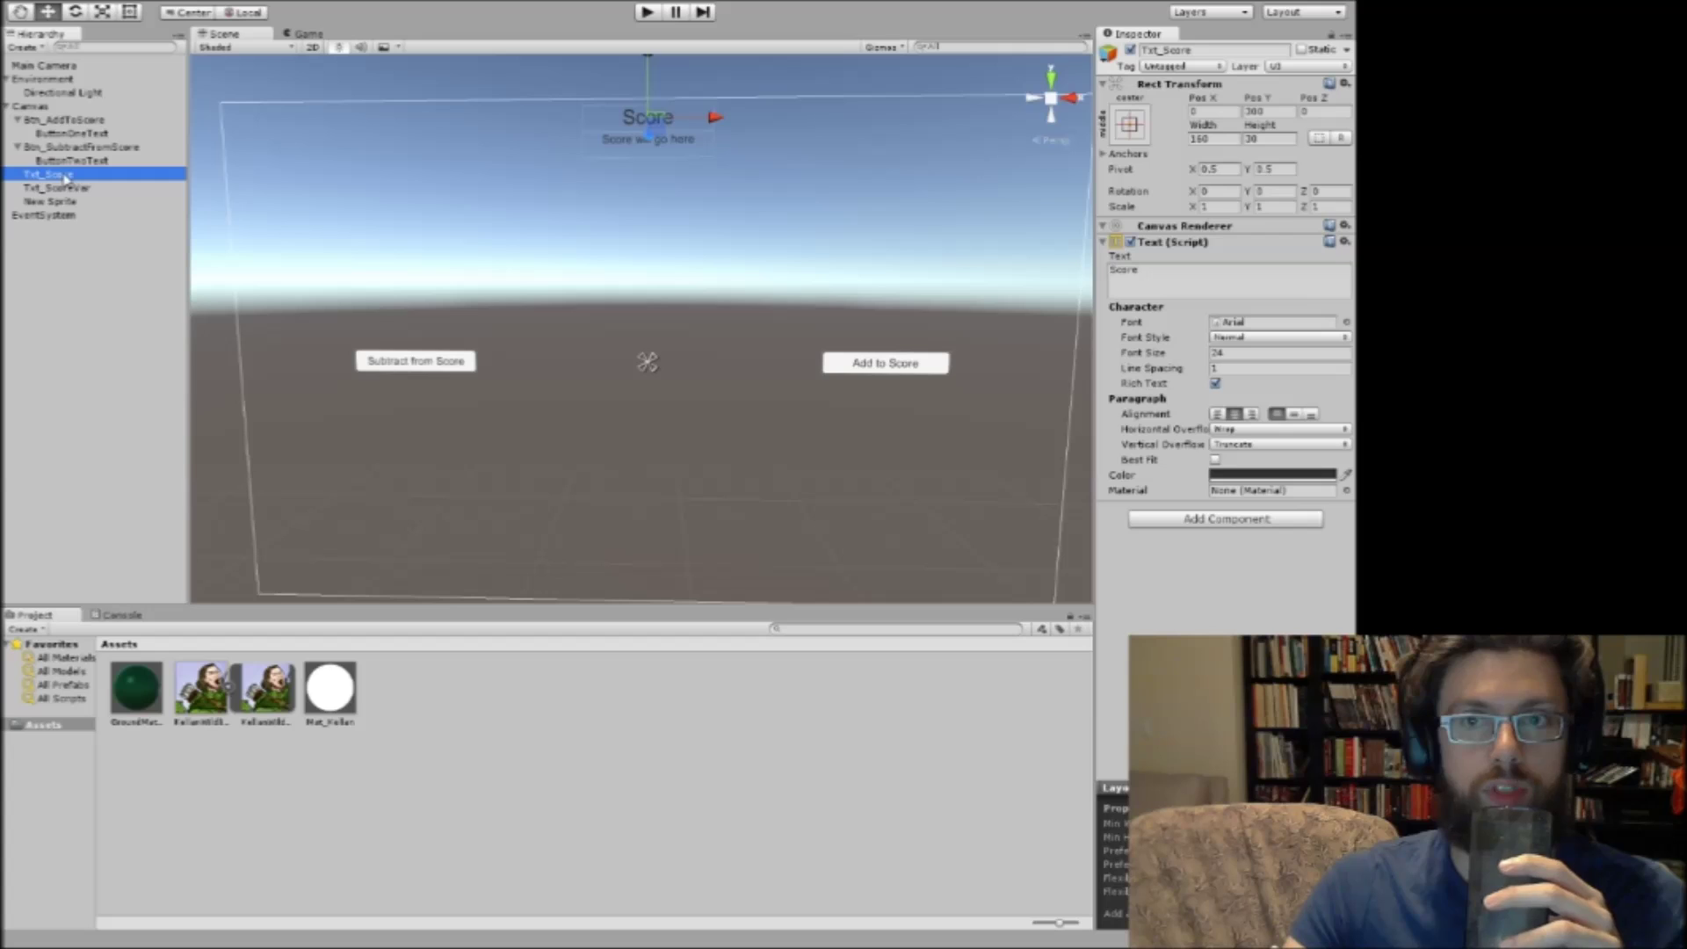
{"action": "left_click", "coordinate": [67, 146]}
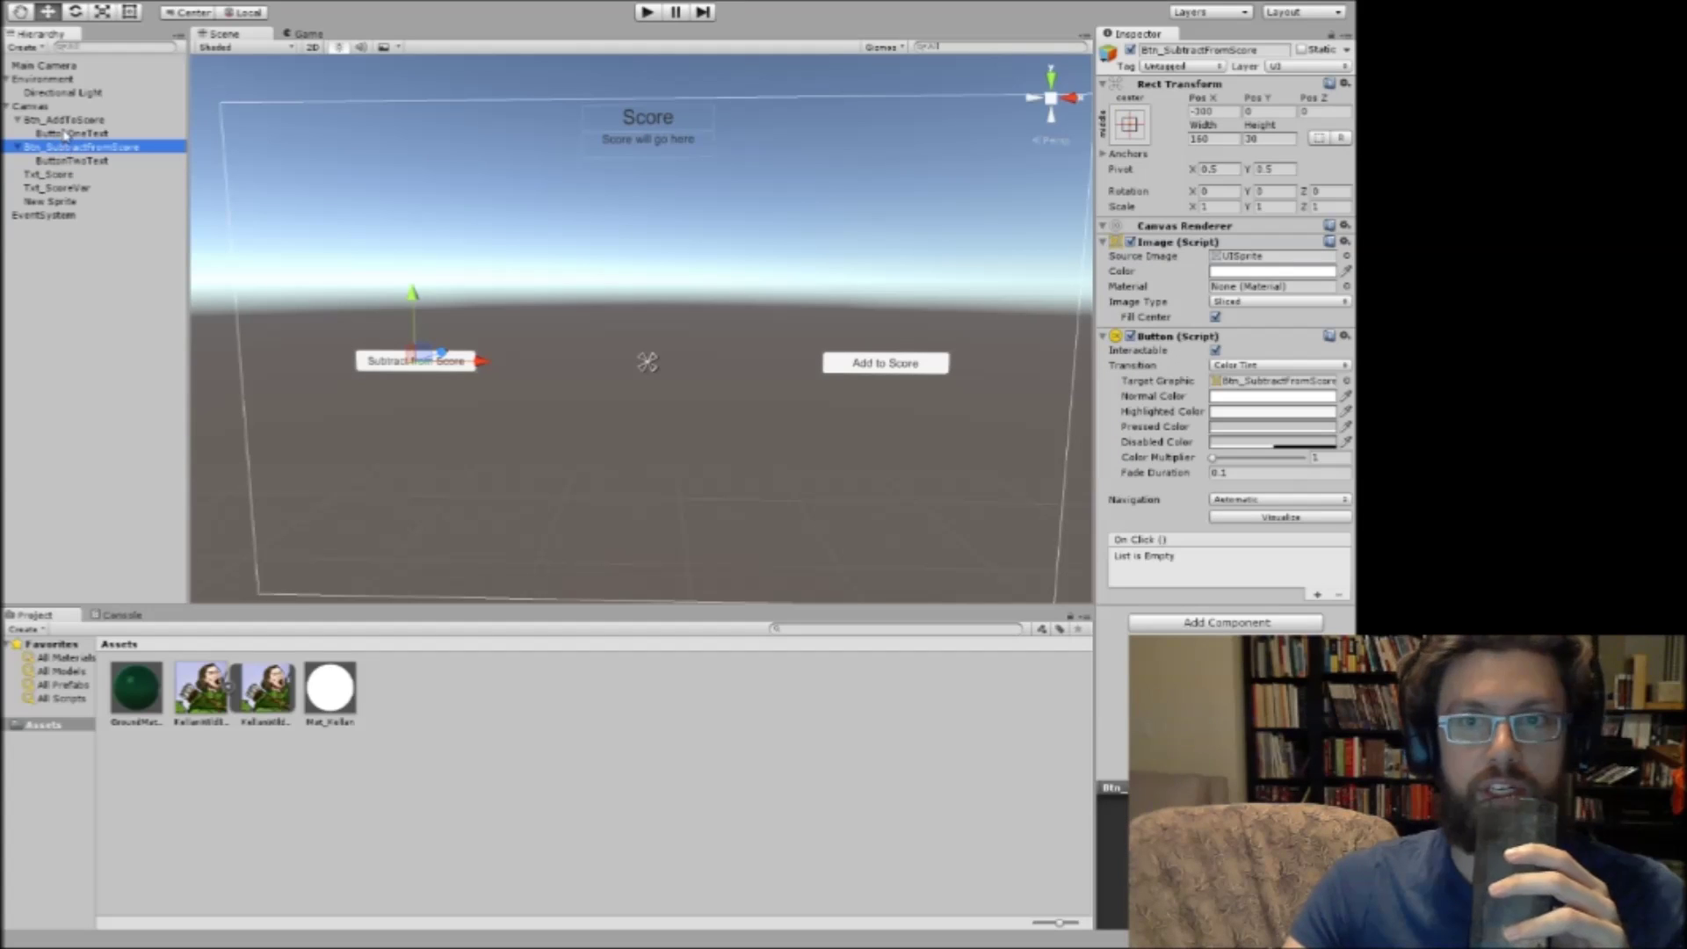
{"action": "left_click", "coordinate": [57, 121]}
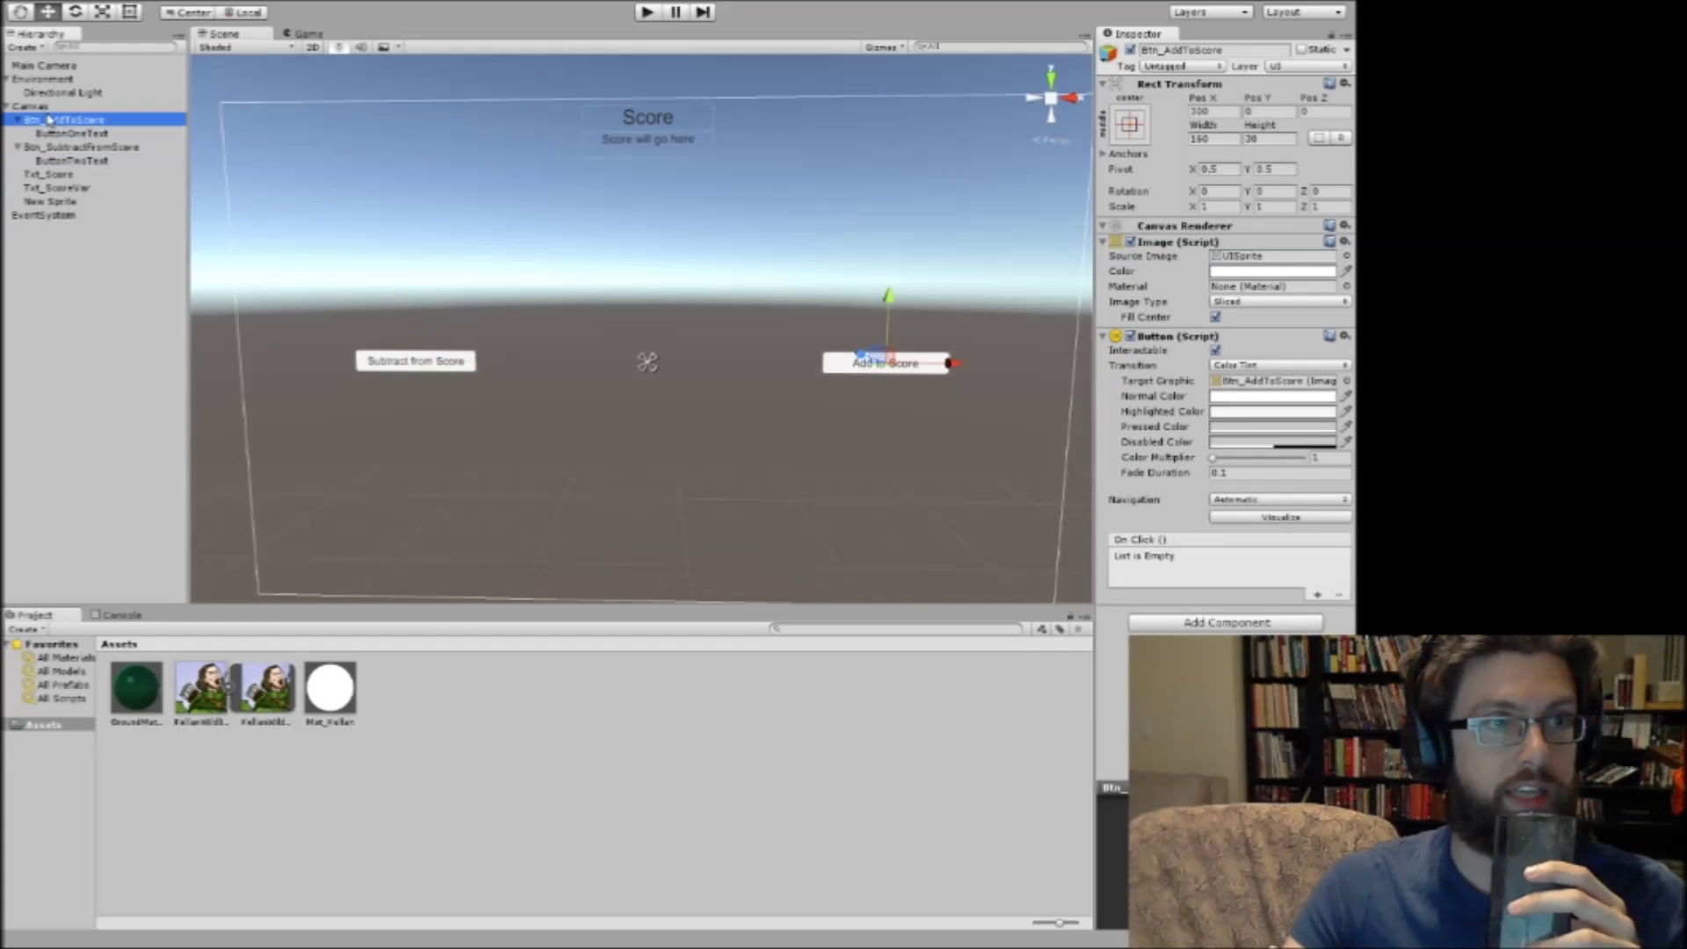
{"action": "left_click", "coordinate": [42, 107]}
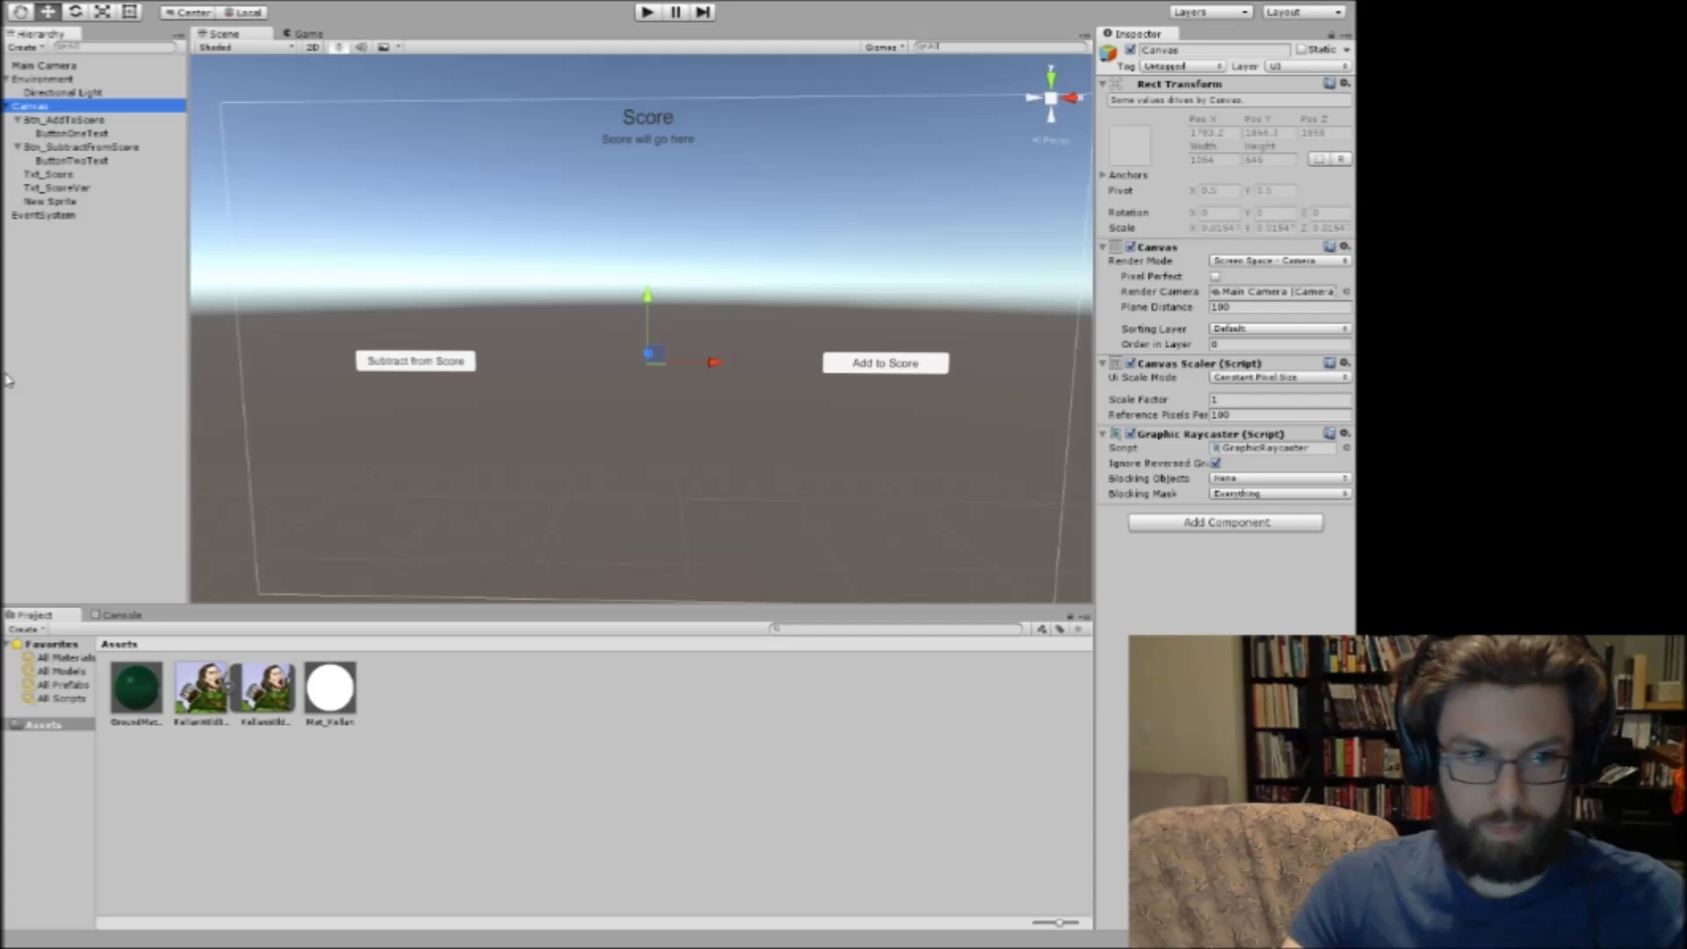
Try a scale of 5 on the X, Y and Z axes of the New Sprite.
{"action": "left_click", "coordinate": [56, 202]}
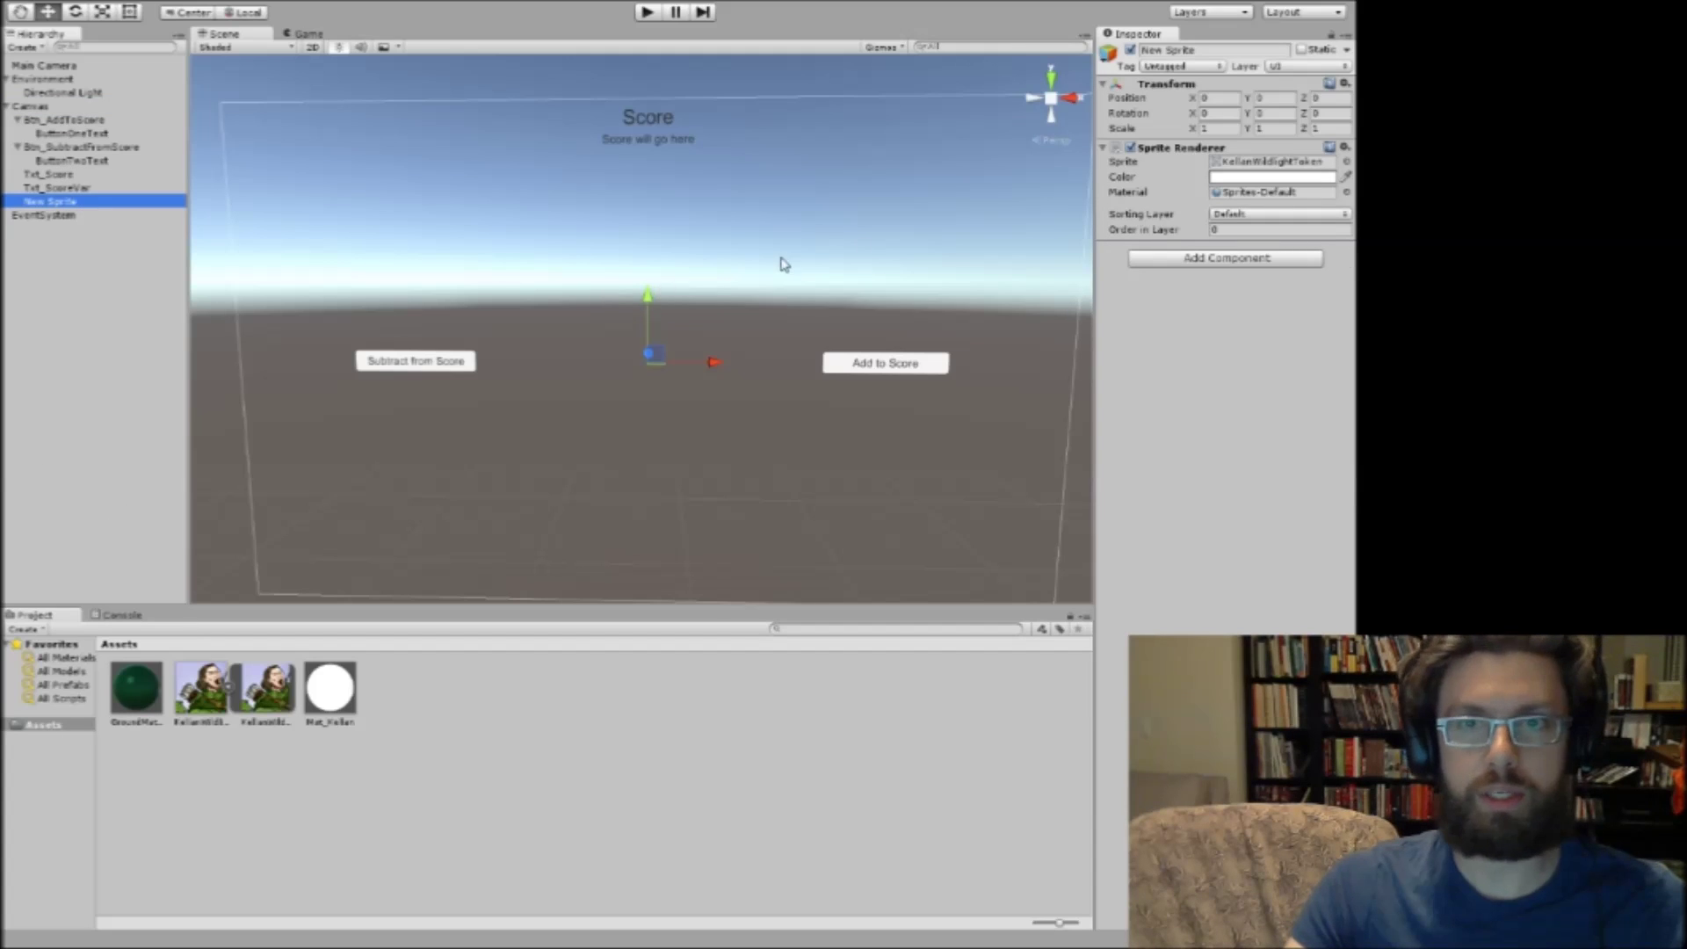
{"action": "left_click", "coordinate": [1206, 128]}
{"action": "type", "text": "5"}
{"action": "key", "text": "Tab"}
{"action": "type", "text": "5"}
{"action": "key", "text": "Tab"}
{"action": "type", "text": "5"}
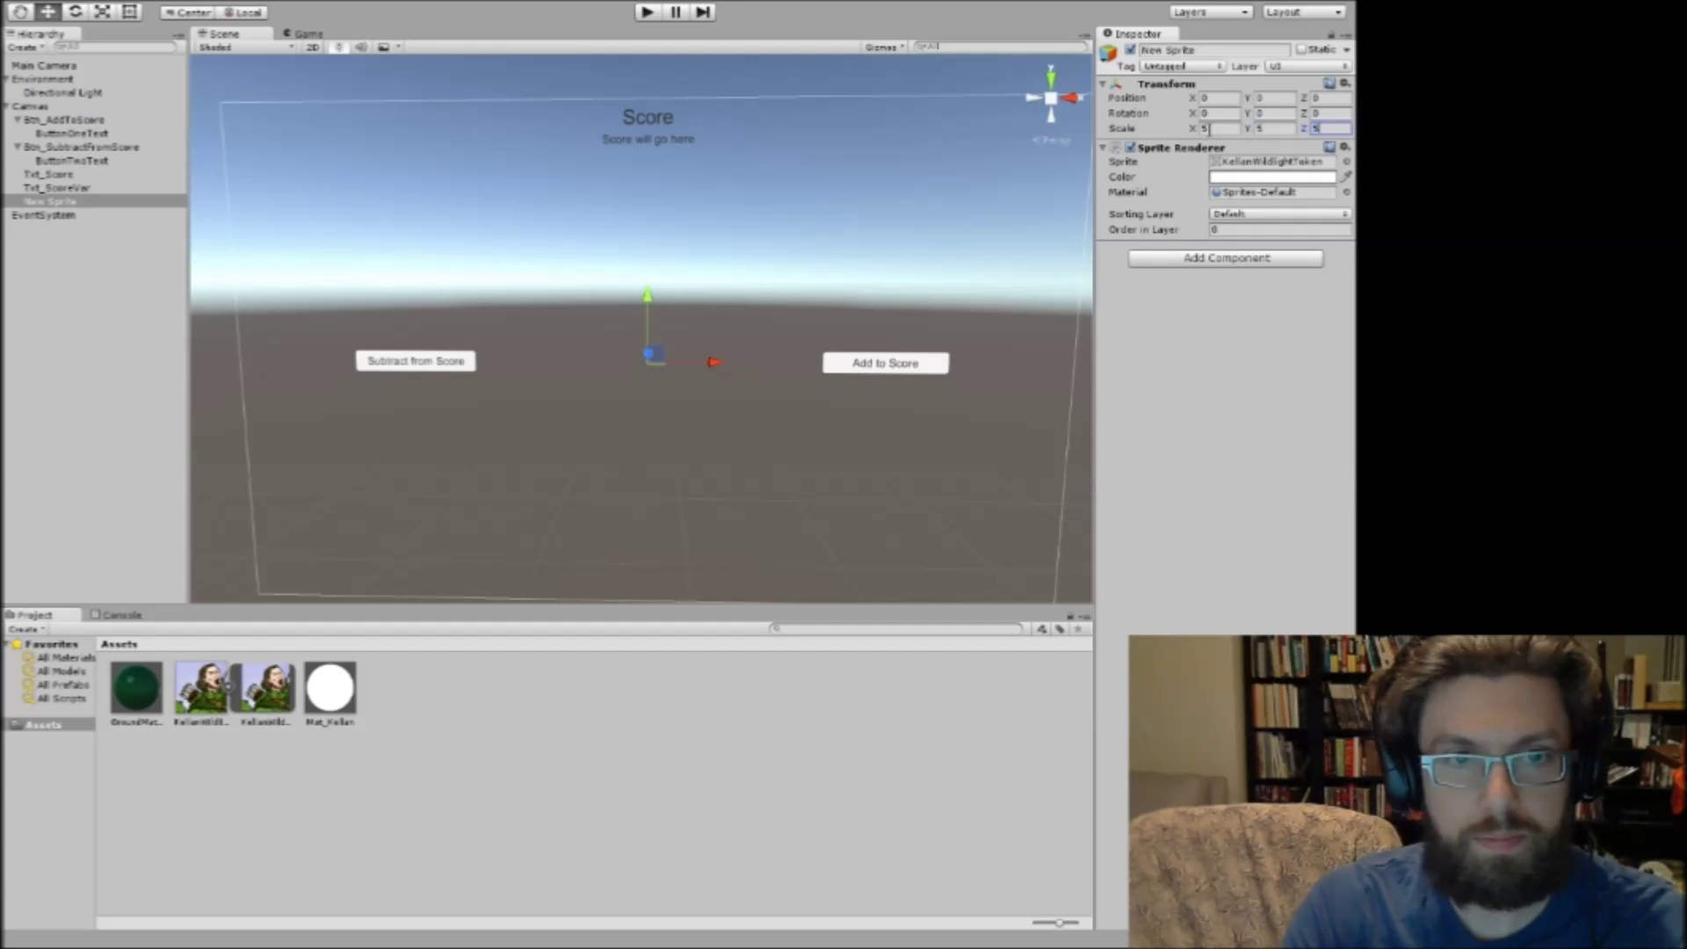
Set the New Sprite's scale to 100 on X, 100 on Y and 0 on Z.
{"action": "left_click", "coordinate": [1210, 129]}
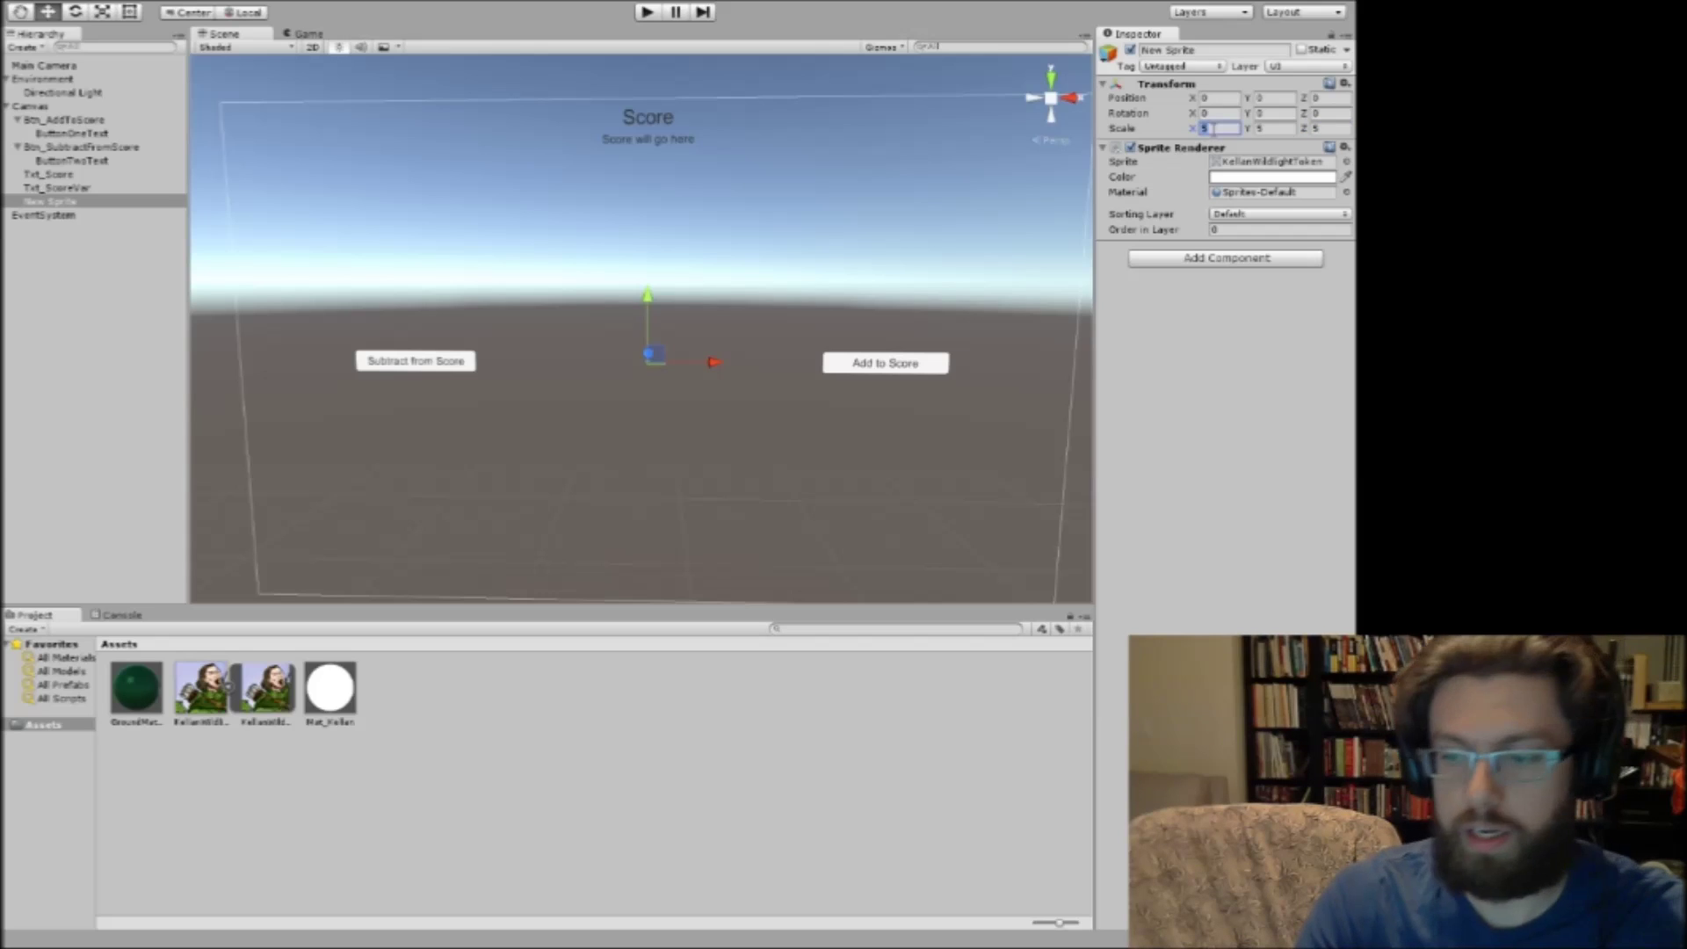
{"action": "type", "text": "100"}
{"action": "key", "text": "Tab"}
{"action": "type", "text": "100"}
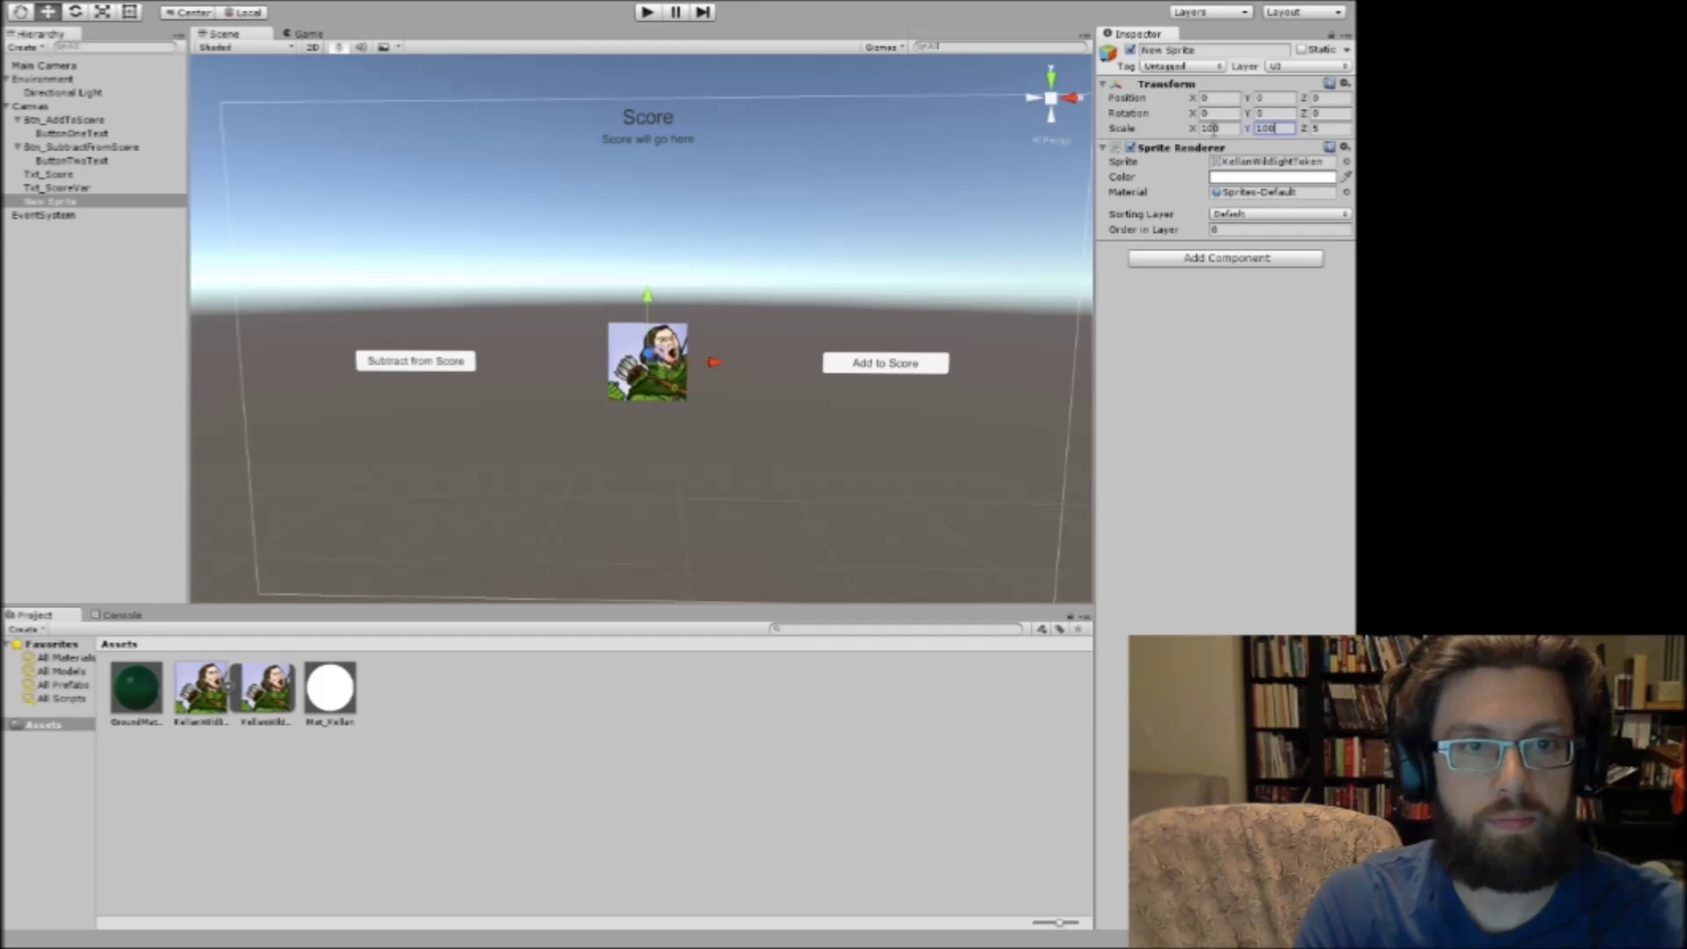
{"action": "key", "text": "Tab"}
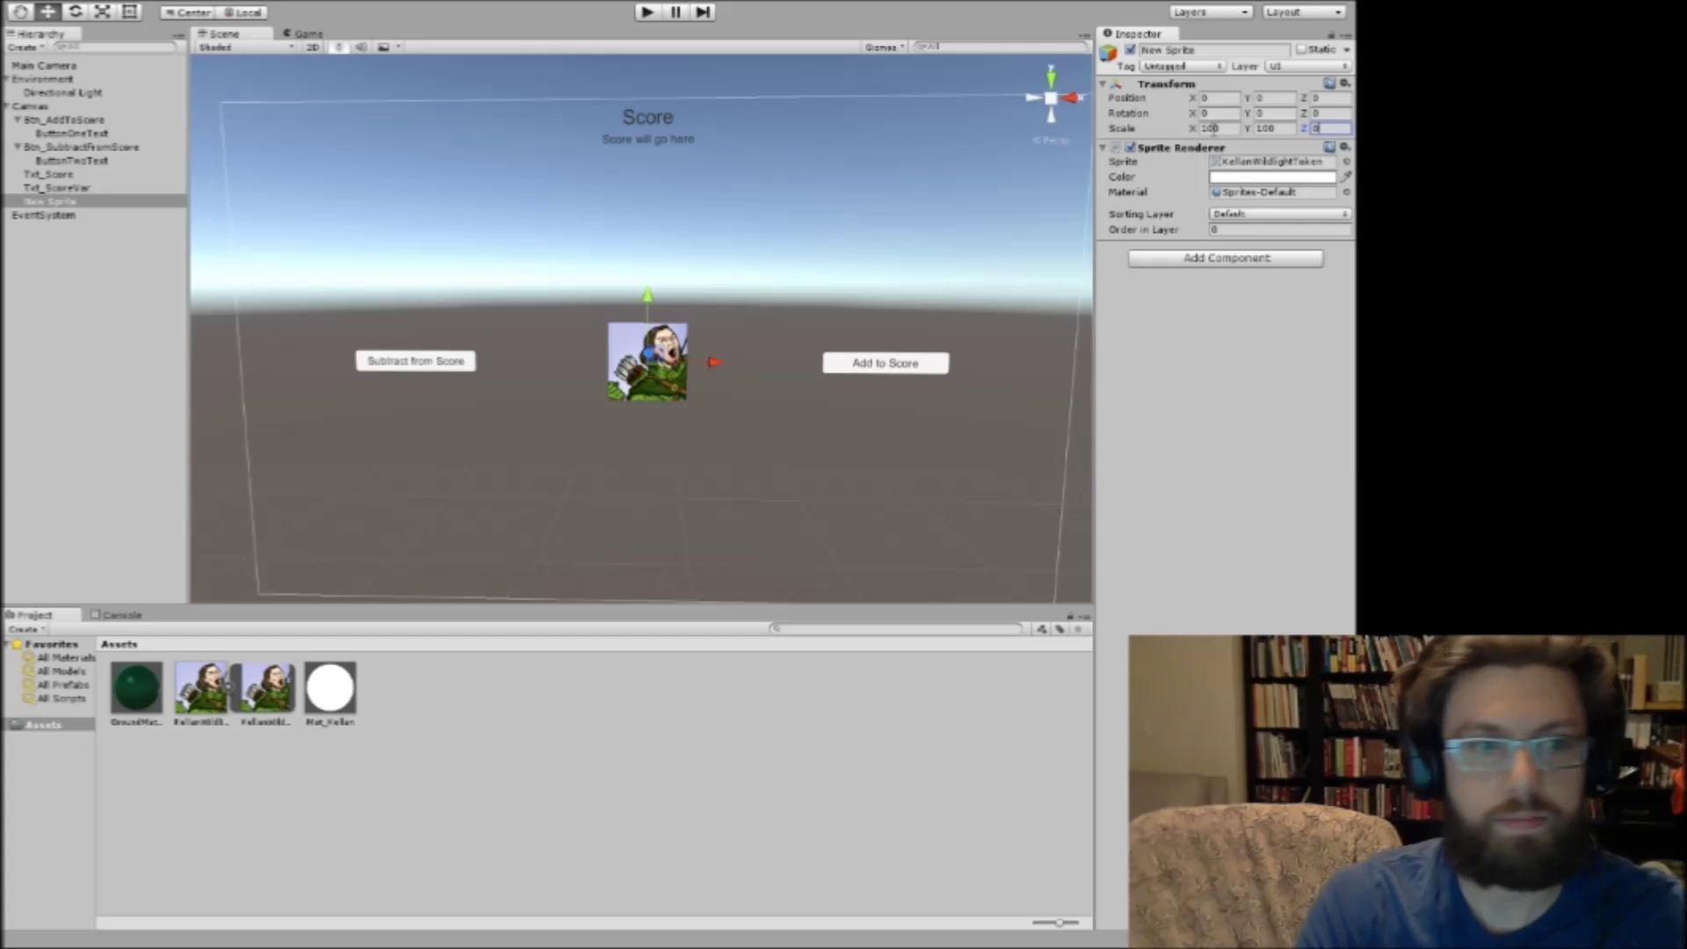
Rename the New Sprite as Spr_Kellan and test the scene in play mode.
{"action": "left_click", "coordinate": [60, 204]}
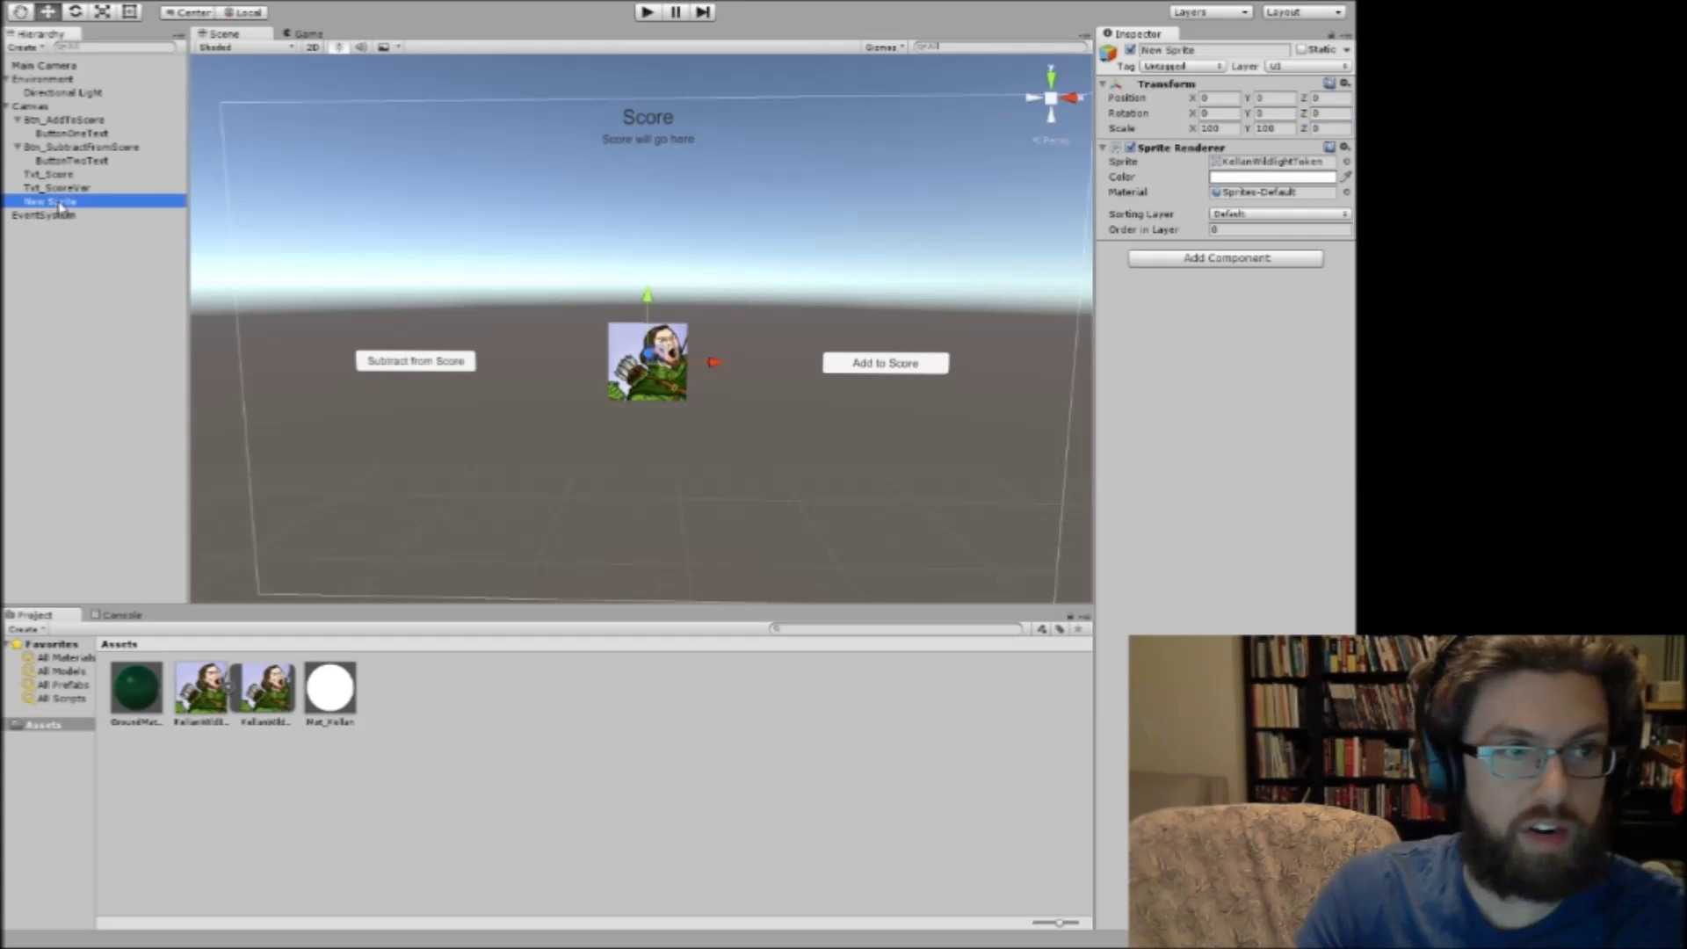
{"action": "left_click", "coordinate": [1225, 51]}
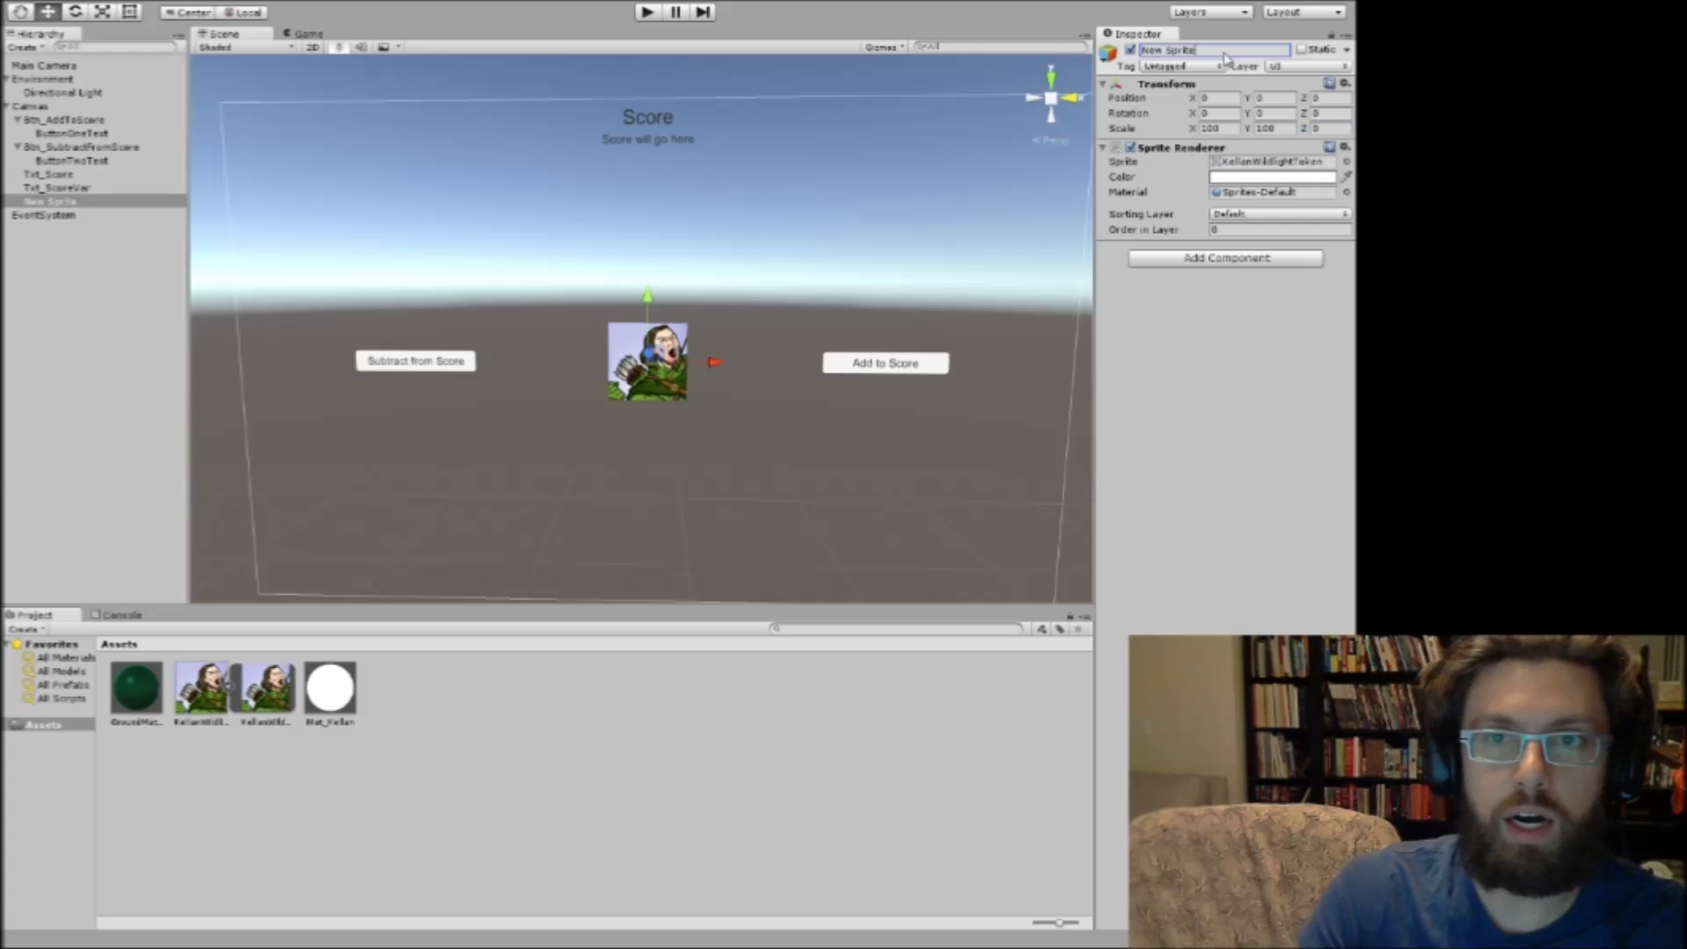
{"action": "type", "text": "Spr"}
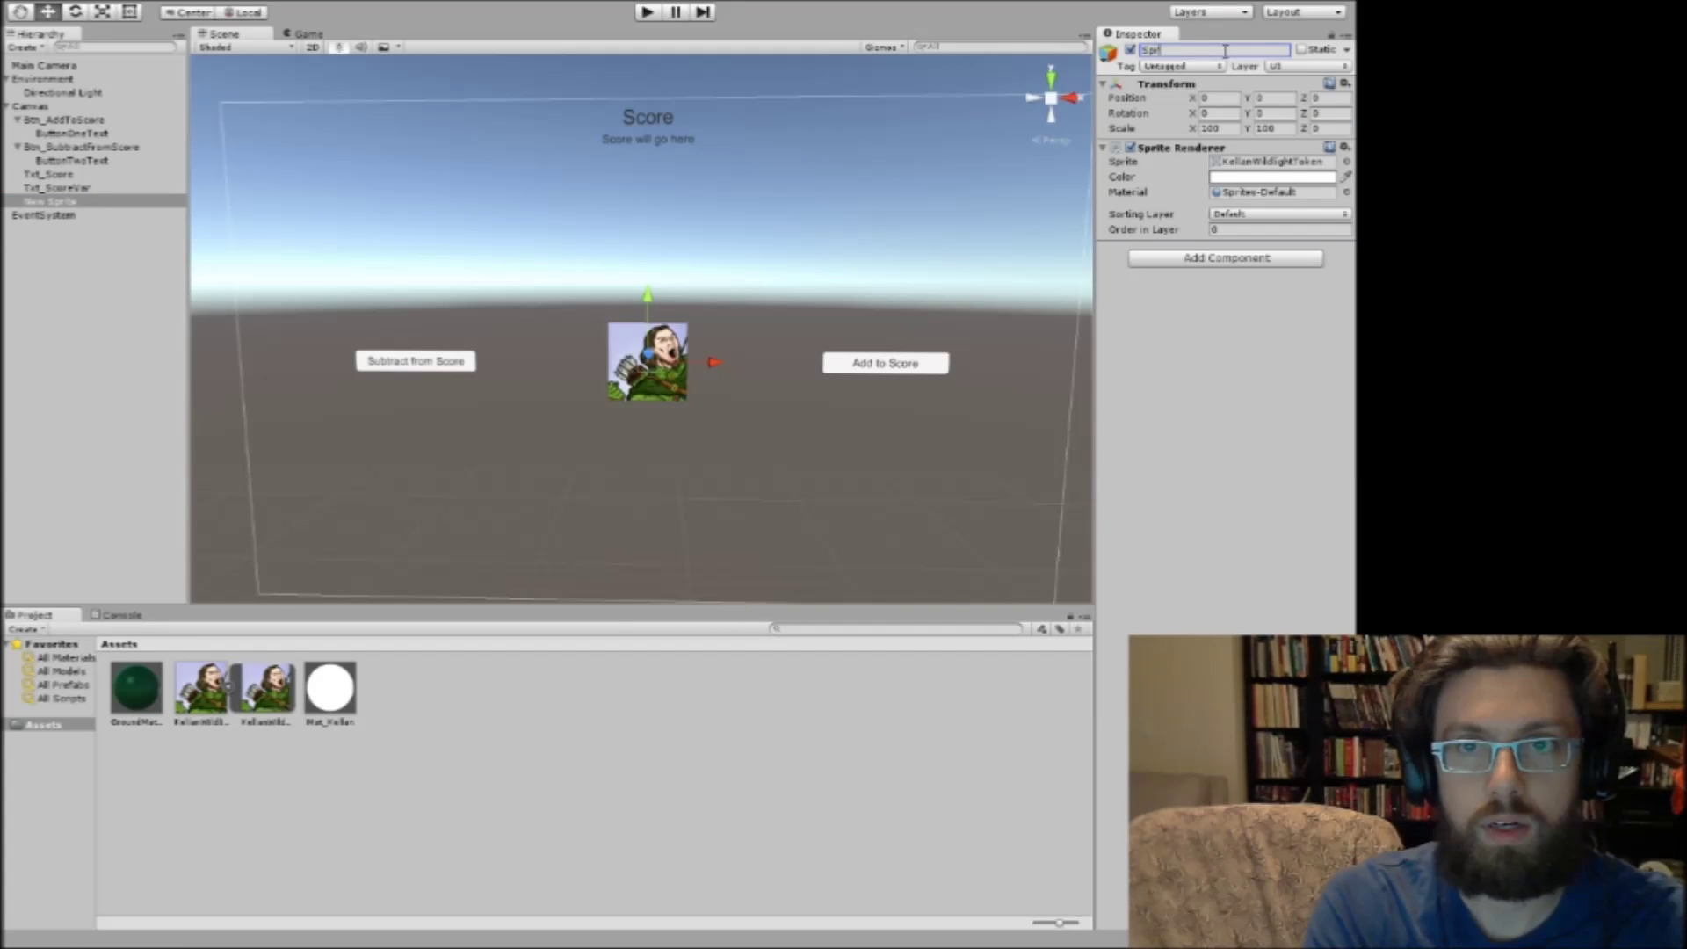
{"action": "type", "text": "itKellan"}
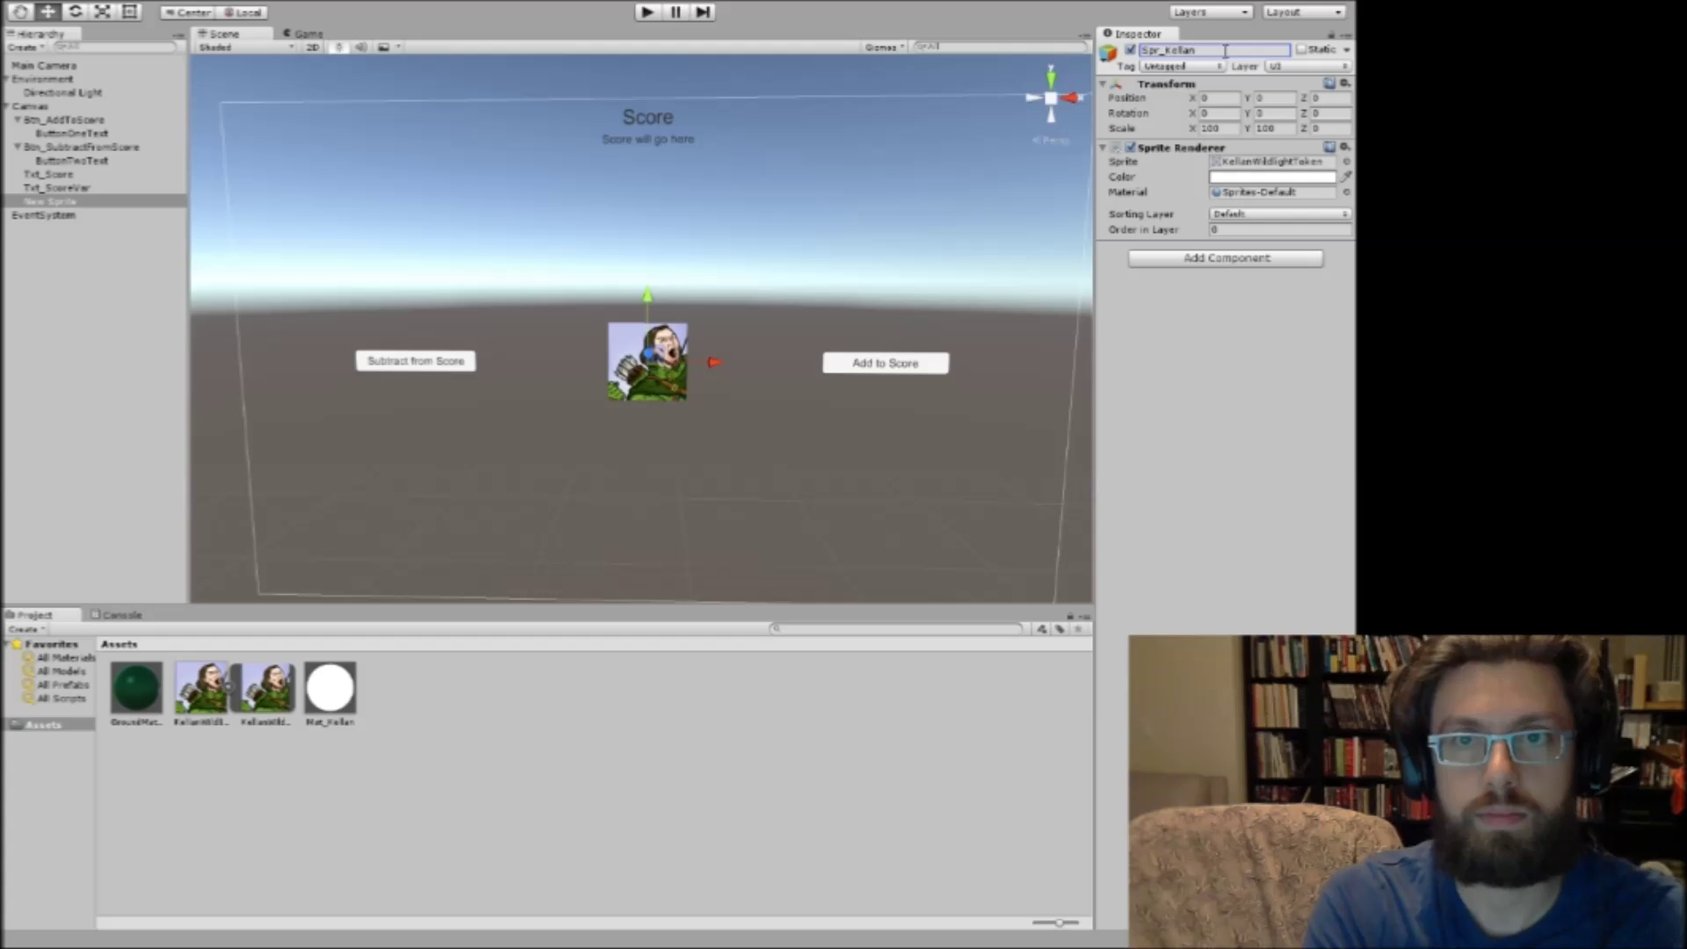
{"action": "left_click", "coordinate": [647, 12]}
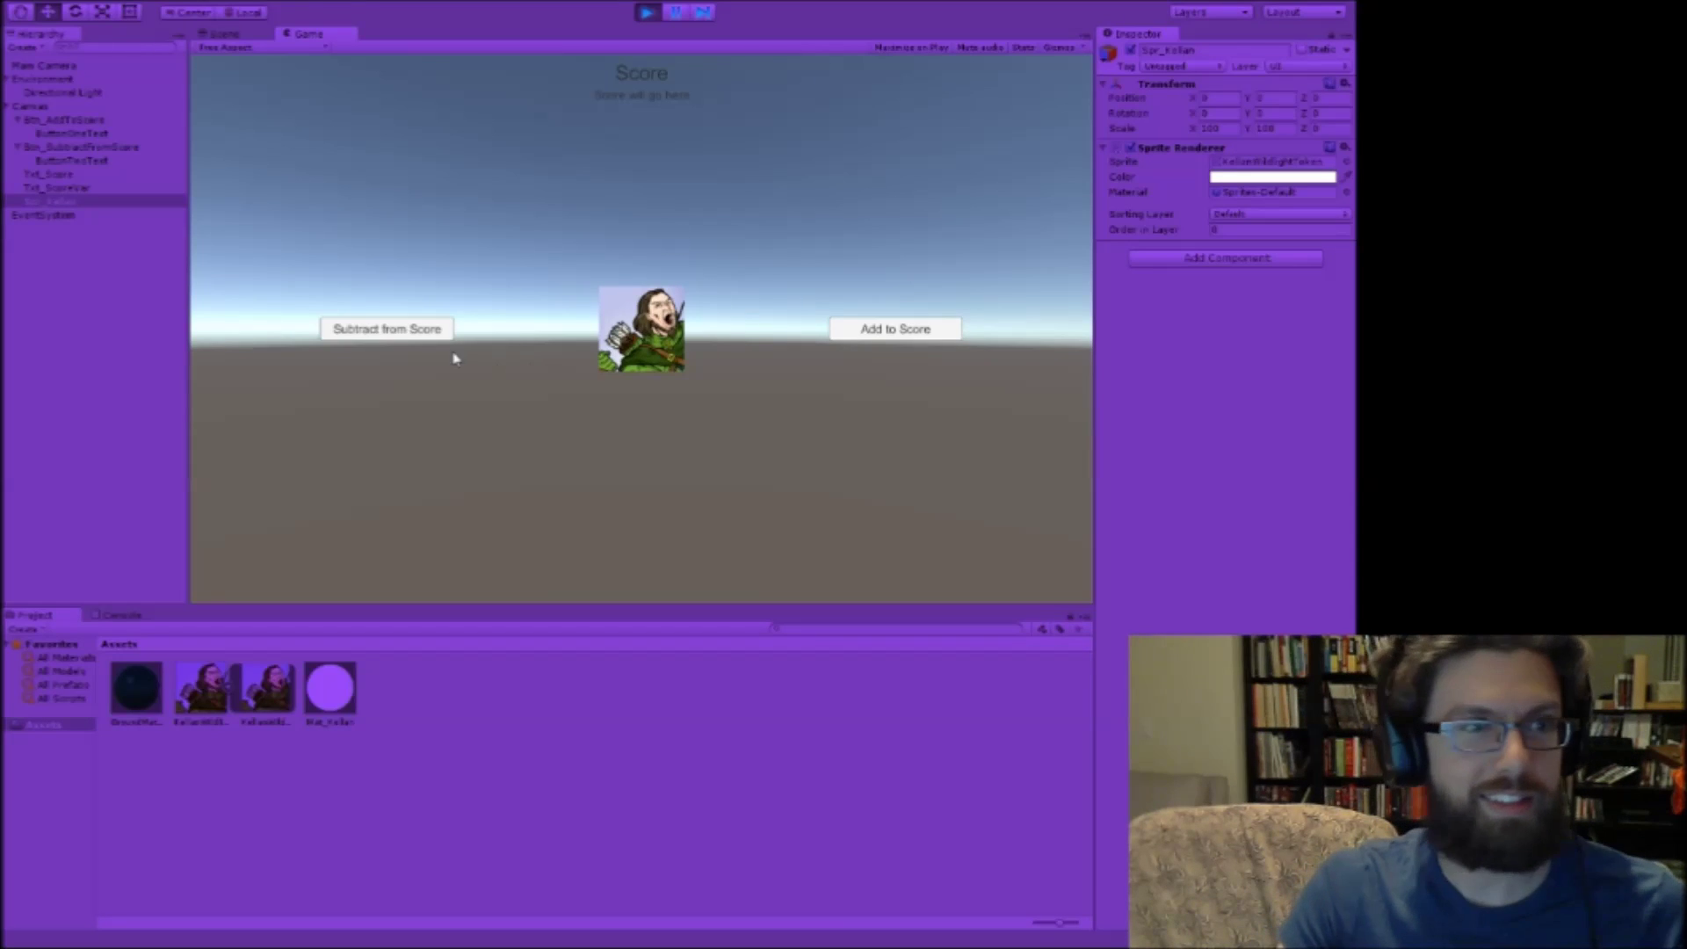
{"action": "left_click", "coordinate": [646, 13]}
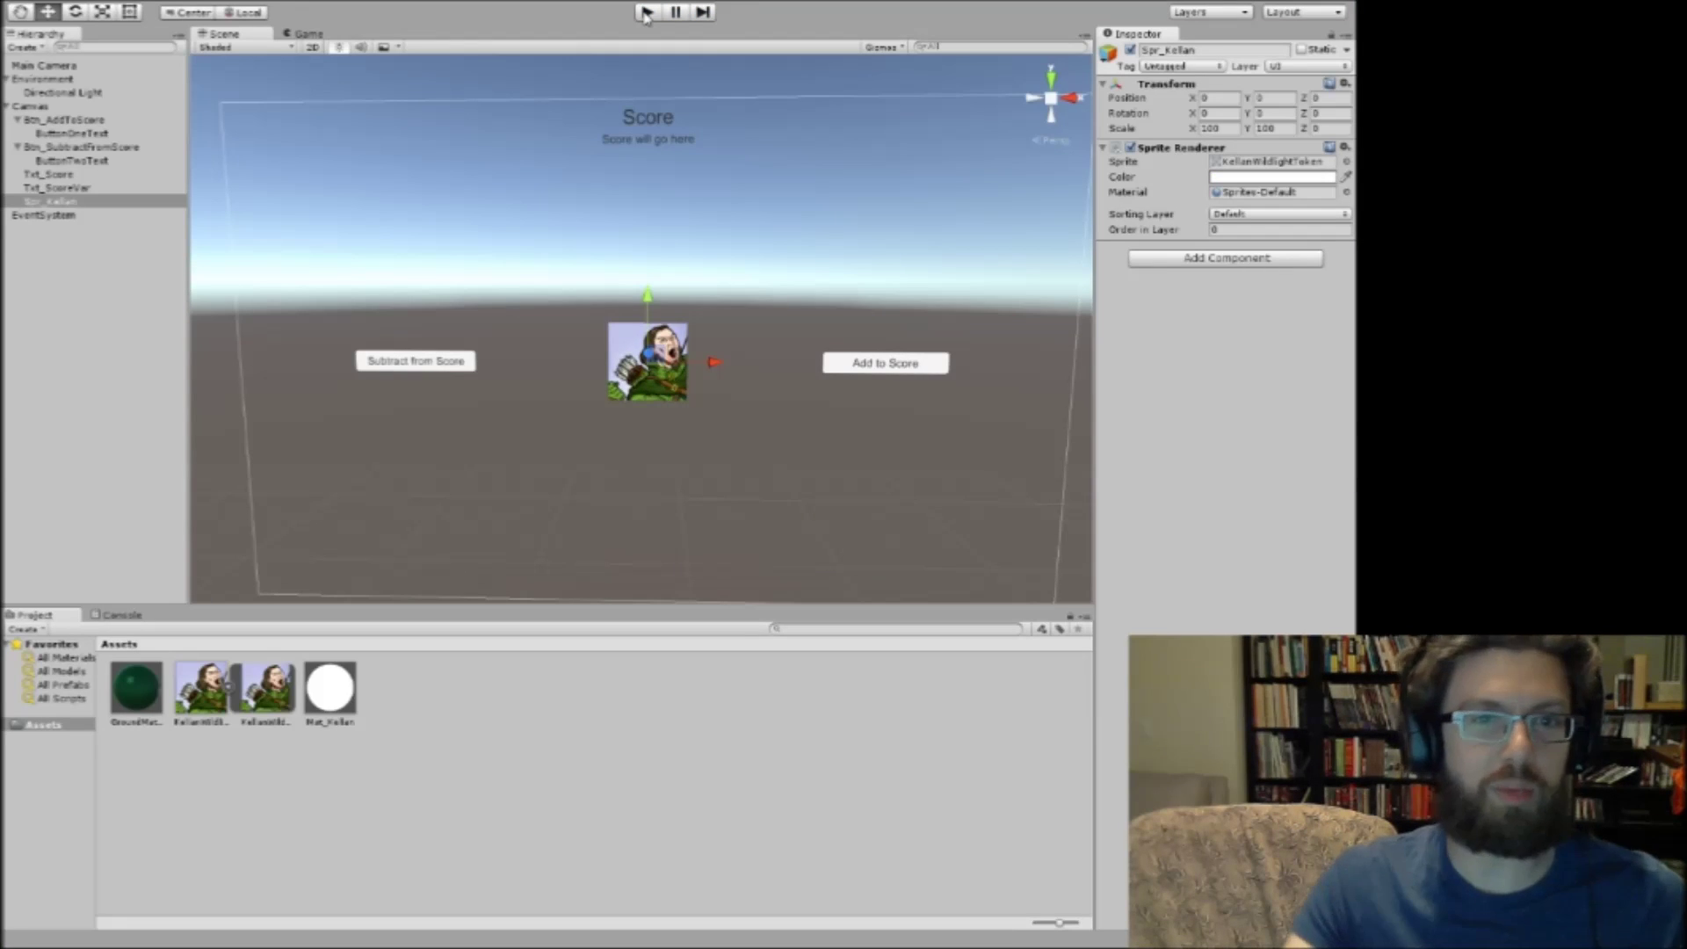
Move Spr_Kellan up to the canvas's top centre and lower Txt_Score to about Y 204 and Txt_ScoreVar to about Y 172 beneath it.
{"action": "left_click_drag", "start_coordinate": [647, 307], "coordinate": [647, 149]}
{"action": "left_click", "coordinate": [639, 124]}
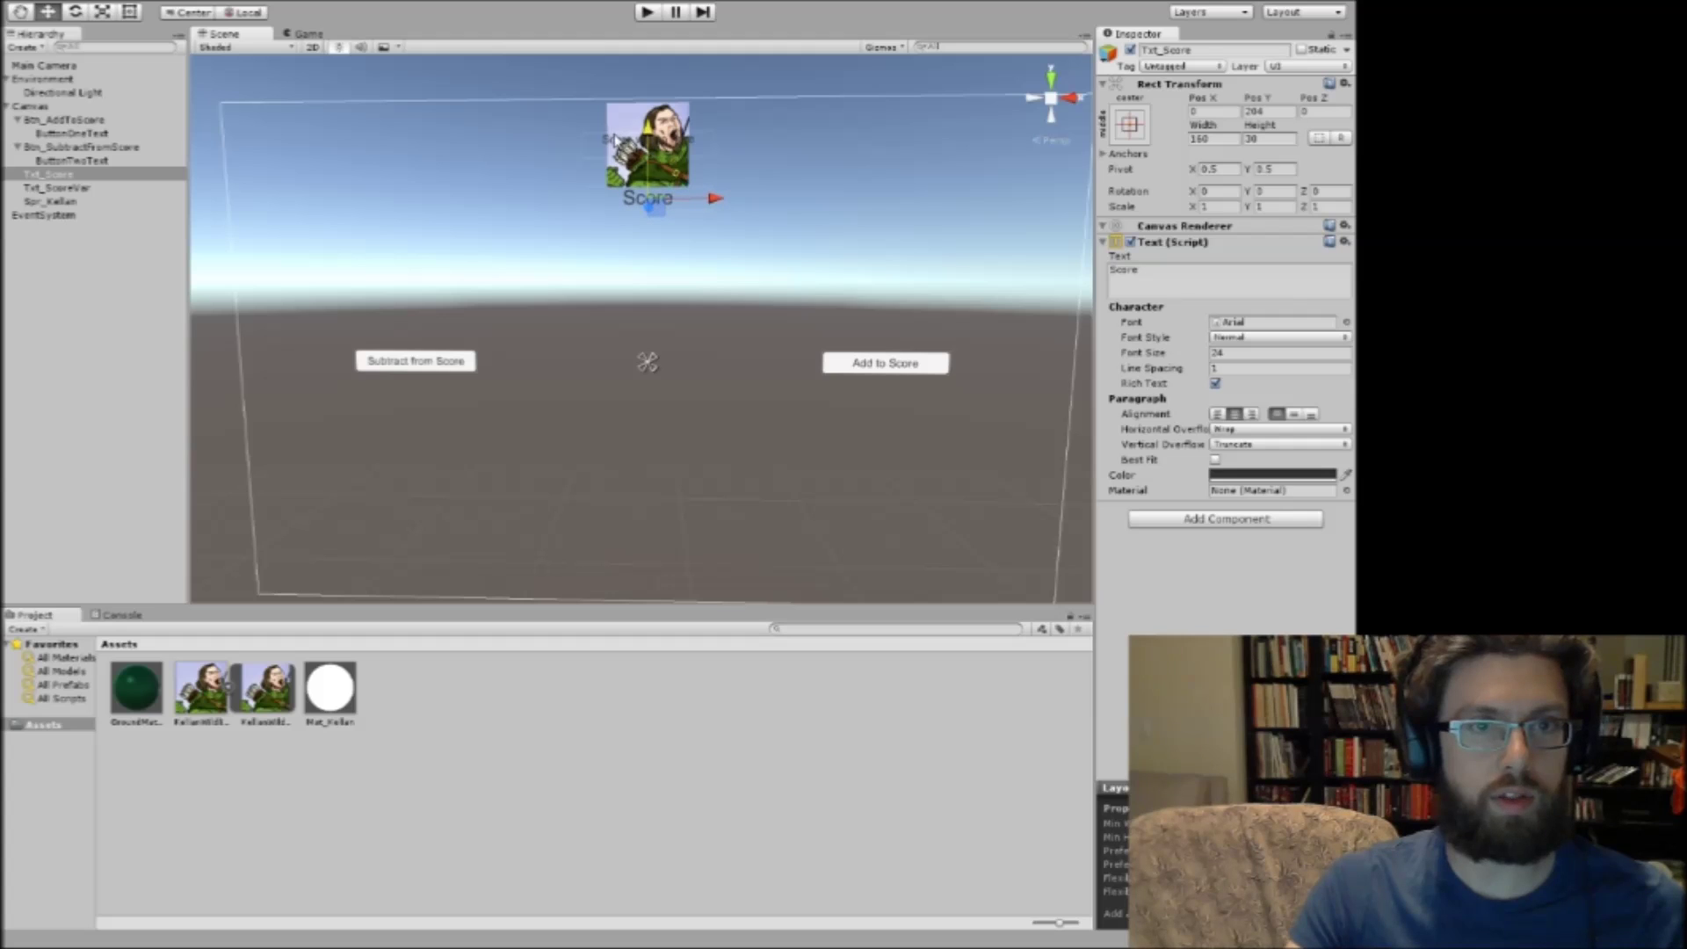
{"action": "left_click", "coordinate": [602, 143]}
{"action": "left_click_drag", "start_coordinate": [637, 81], "coordinate": [634, 163]}
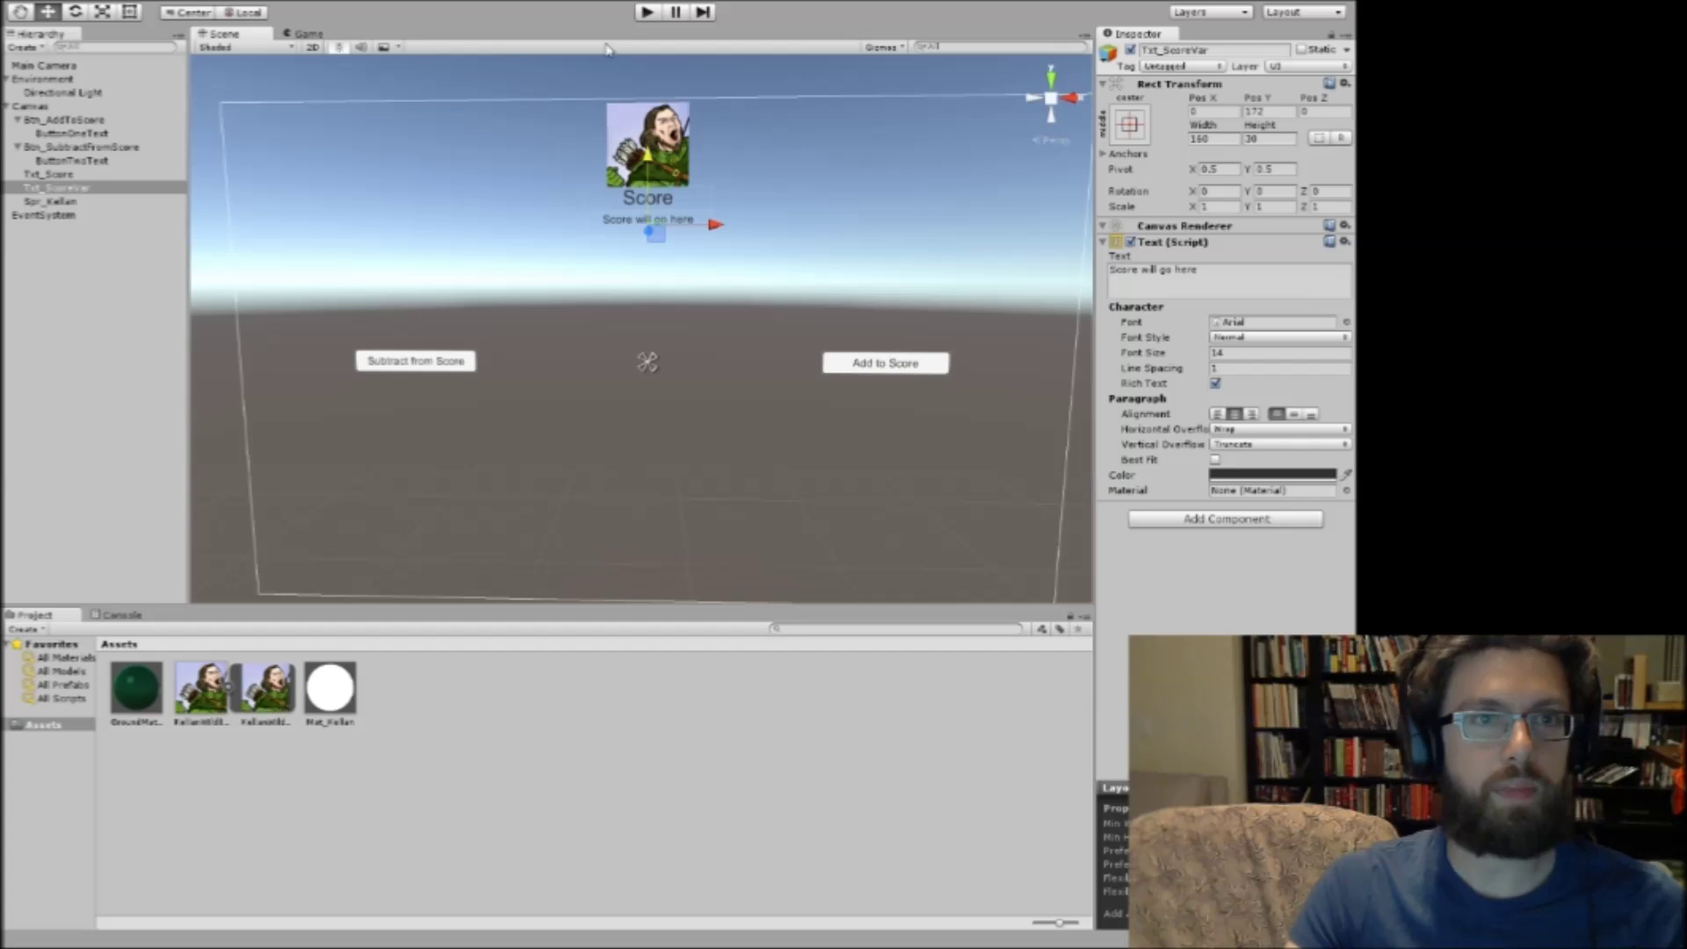
Test the rearranged canvas in play mode and collapse both button objects in the Hierarchy.
{"action": "left_click", "coordinate": [648, 12]}
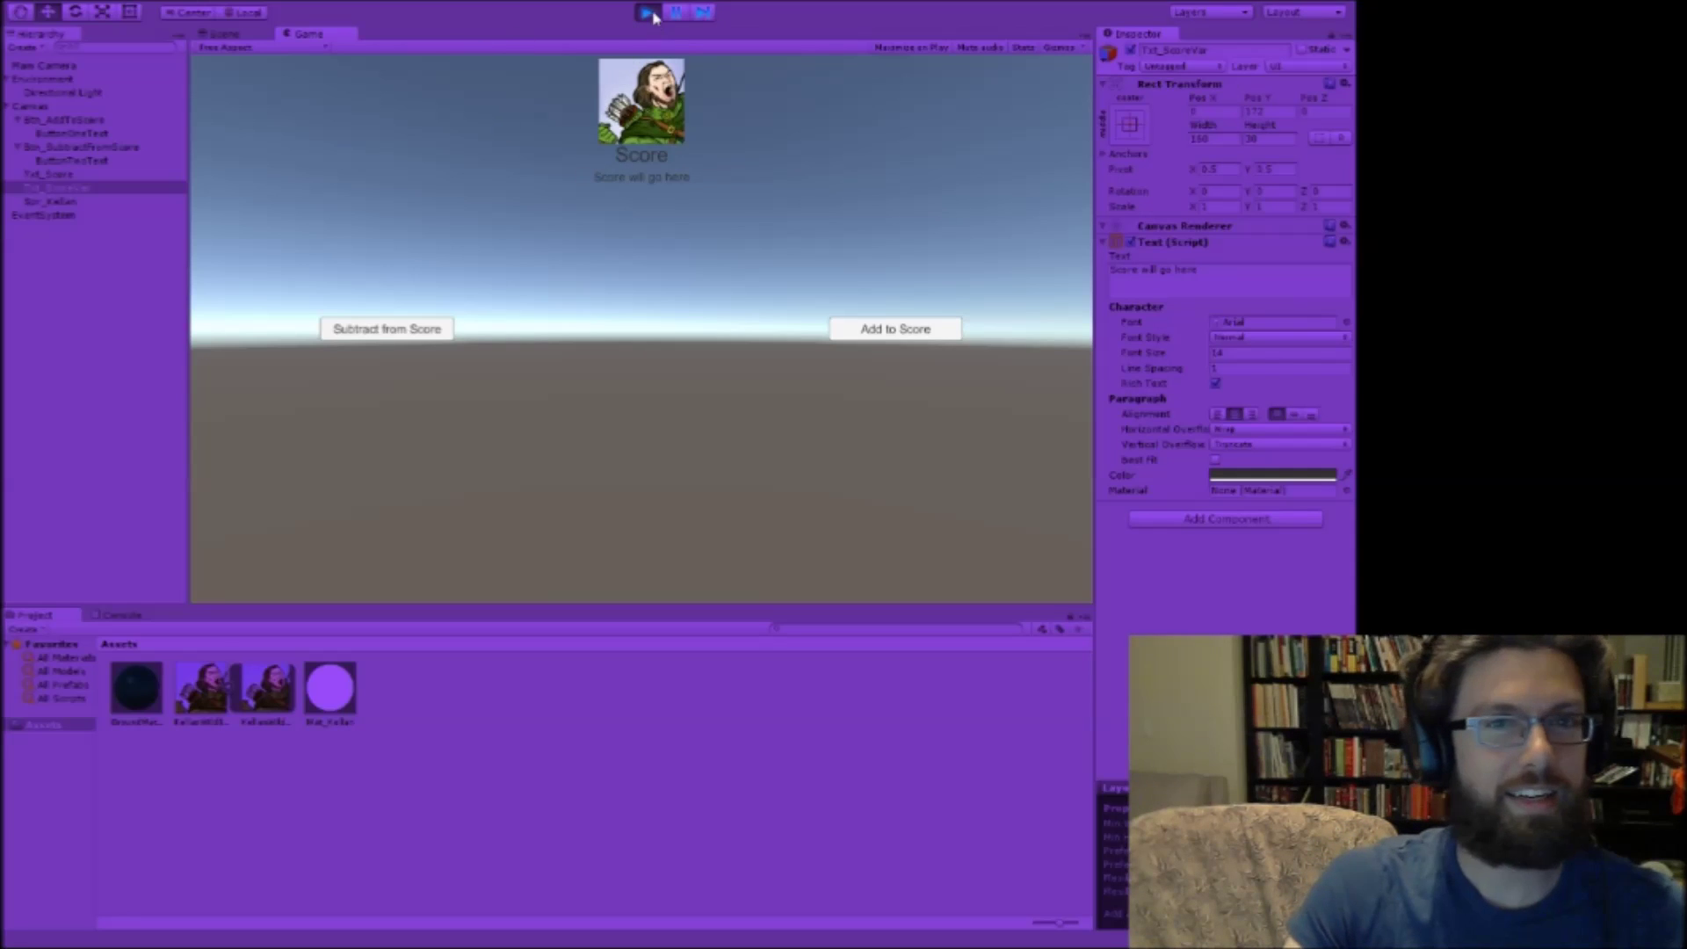
{"action": "left_click", "coordinate": [647, 13]}
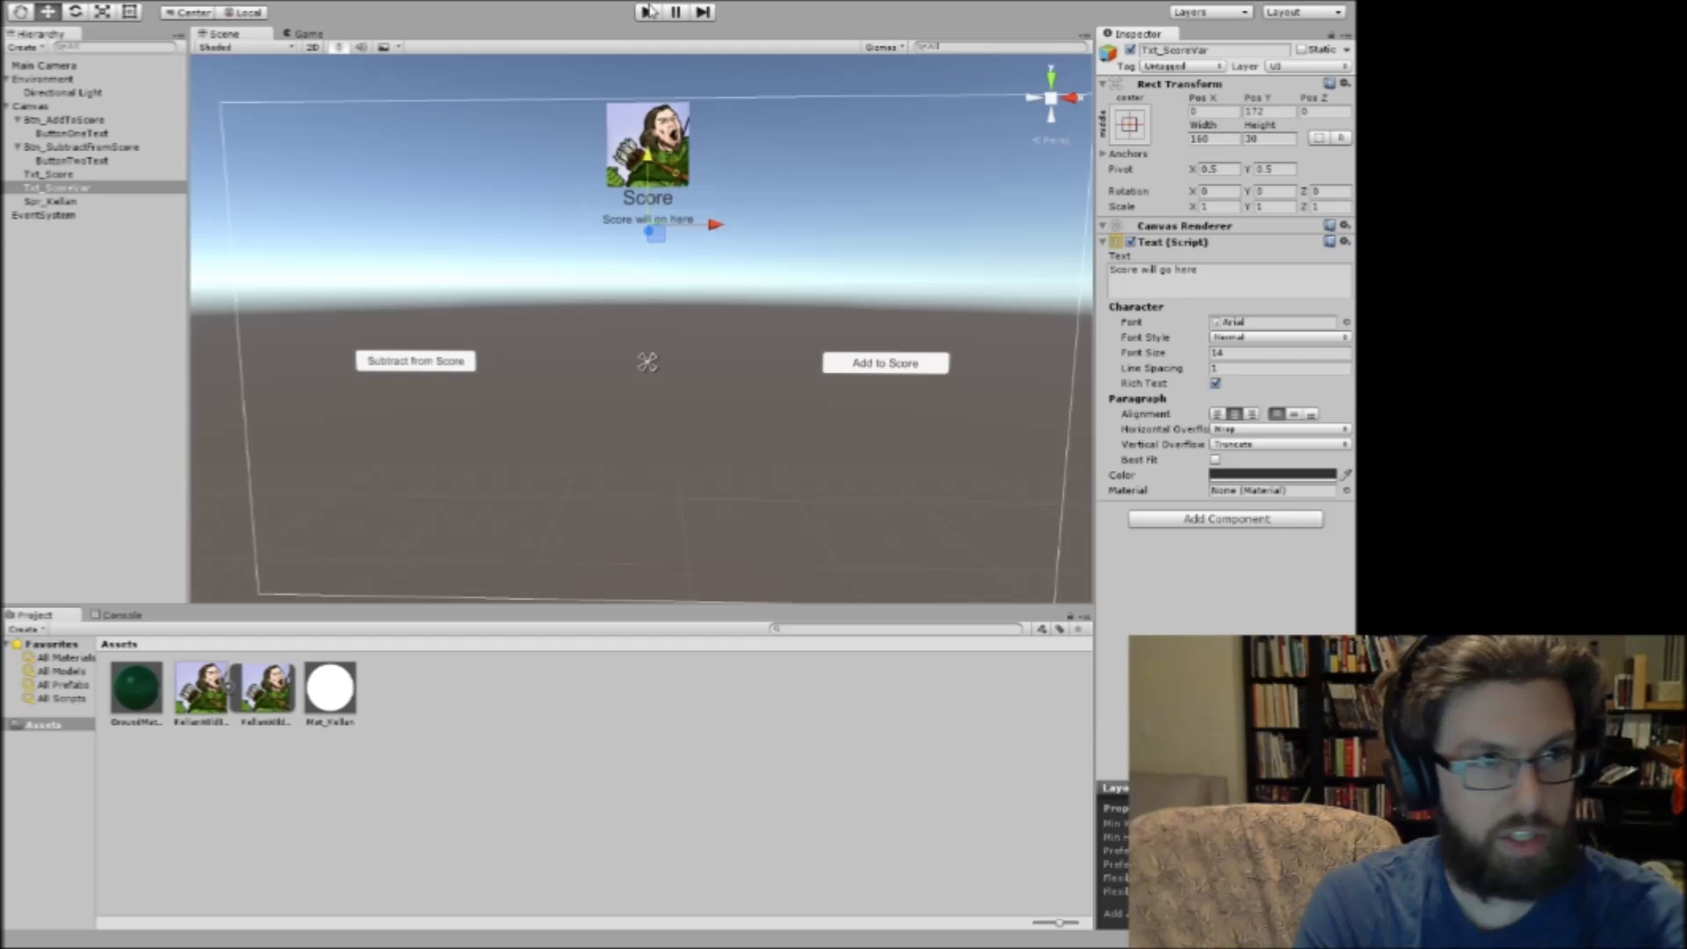
{"action": "left_click", "coordinate": [17, 120]}
{"action": "left_click", "coordinate": [17, 134]}
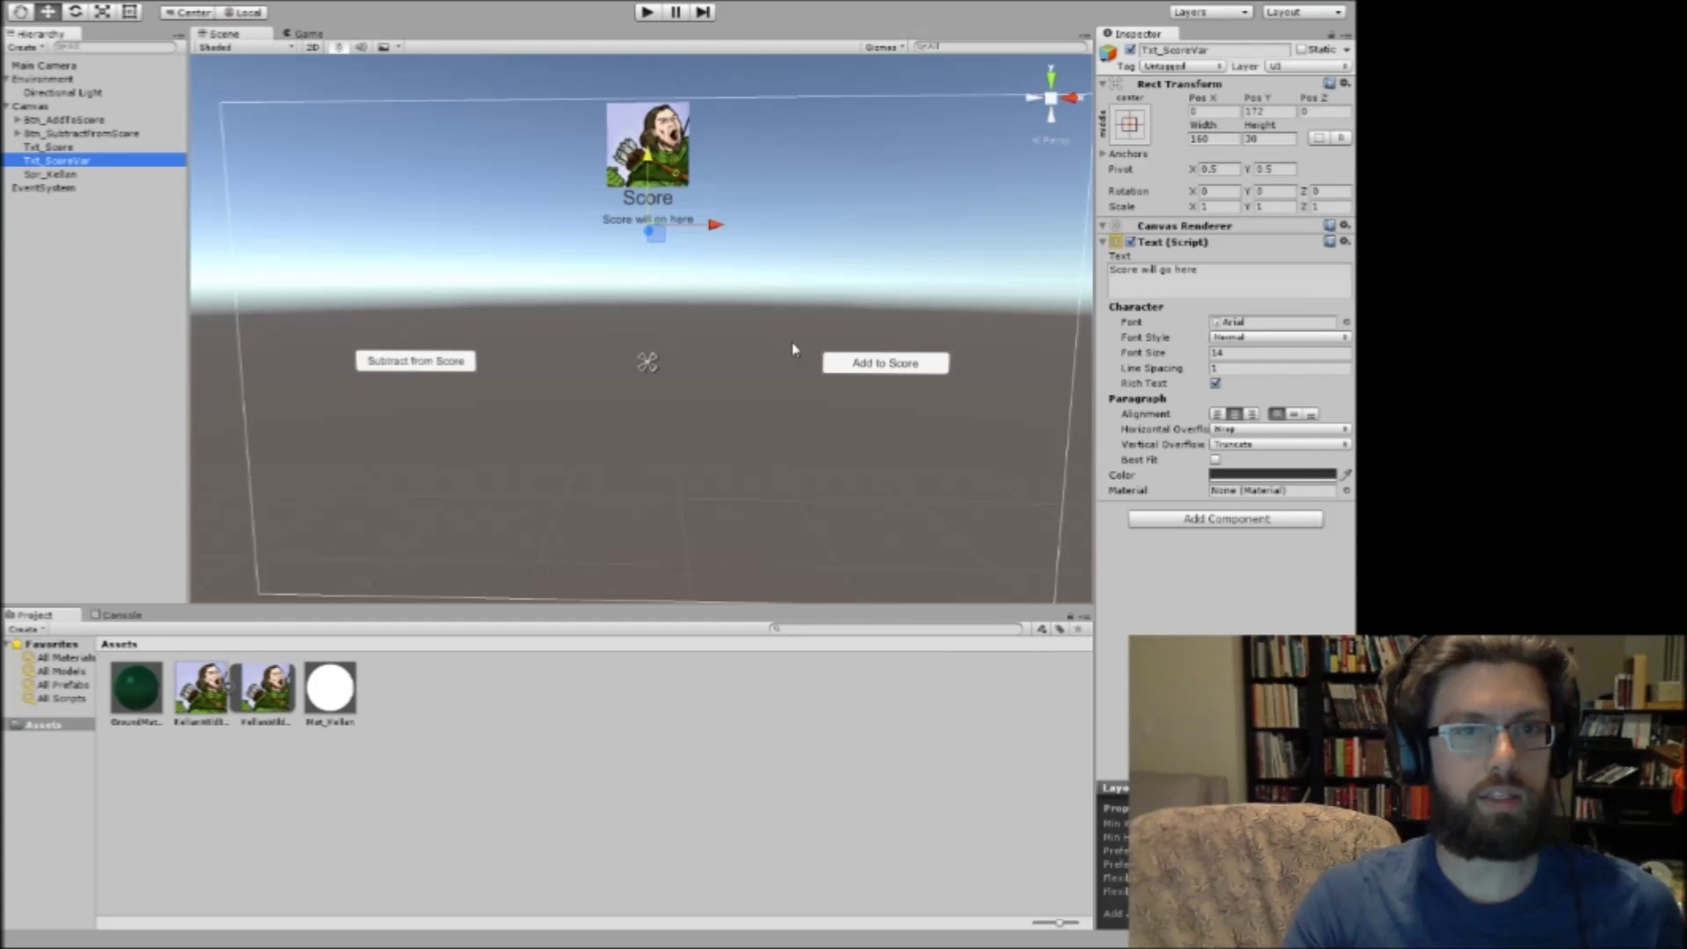
Inspect the placeholder text entry of Txt_ScoreVar.
{"action": "left_click", "coordinate": [614, 230]}
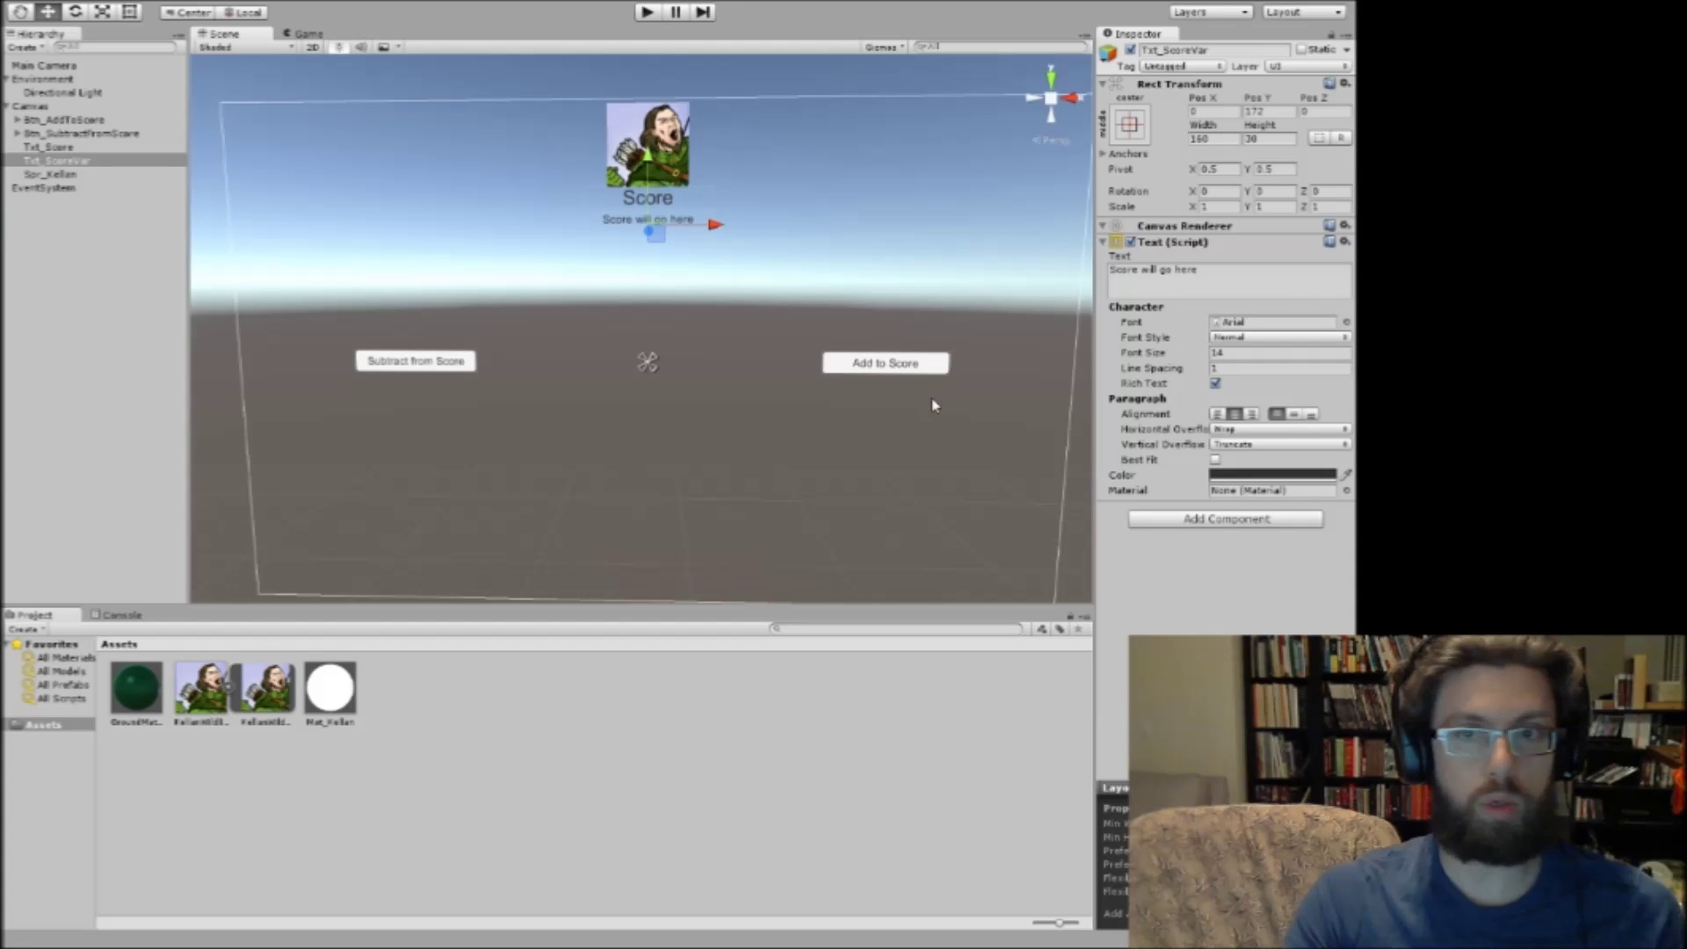
{"action": "left_click", "coordinate": [1227, 285]}
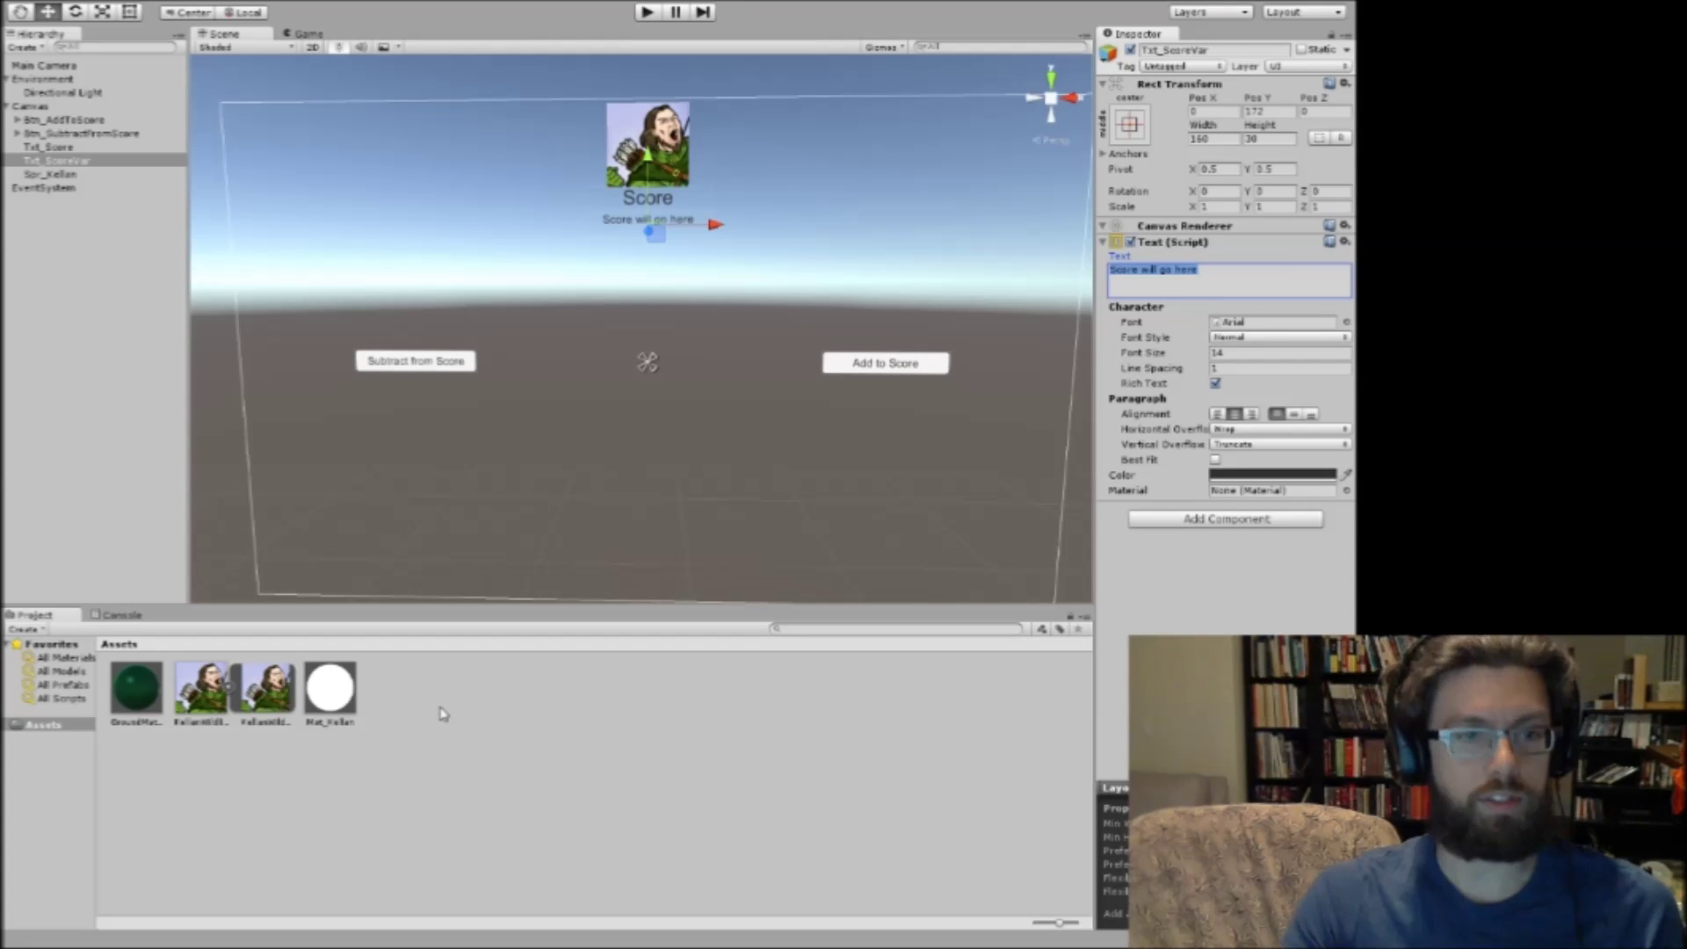
{"action": "left_click", "coordinate": [1214, 275]}
Switch to the Unity Manual in the browser and read the Visual Components page under UI Overview.
{"action": "key", "text": "alt+Tab"}
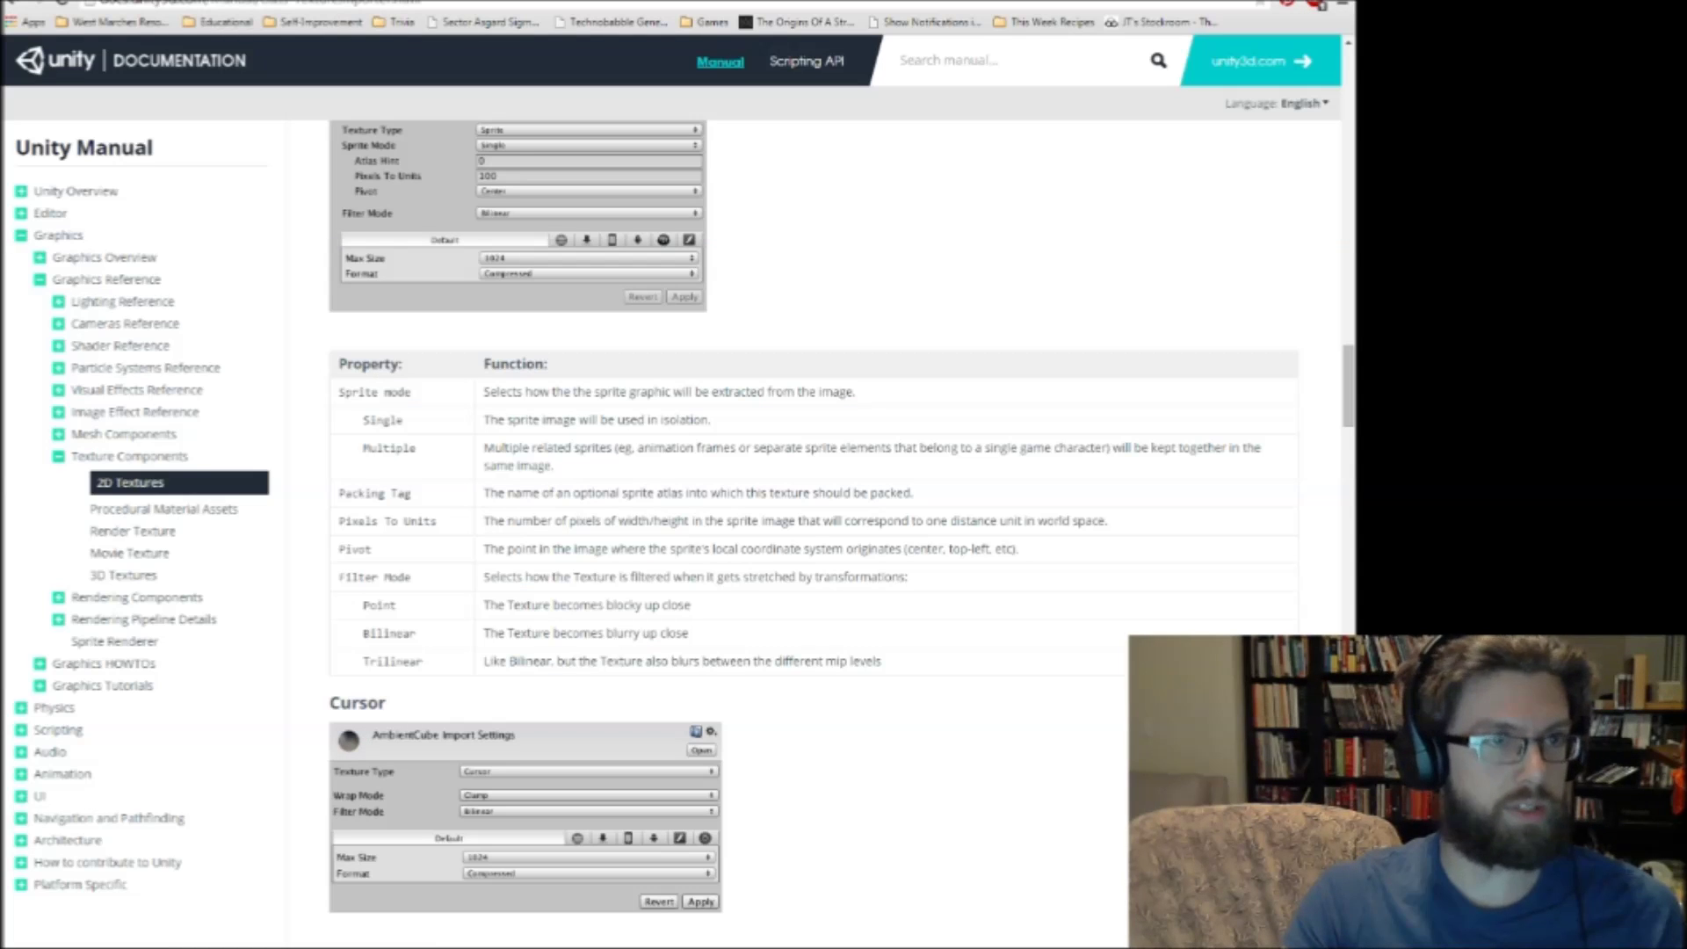
{"action": "left_click", "coordinate": [21, 235]}
{"action": "left_click", "coordinate": [21, 345]}
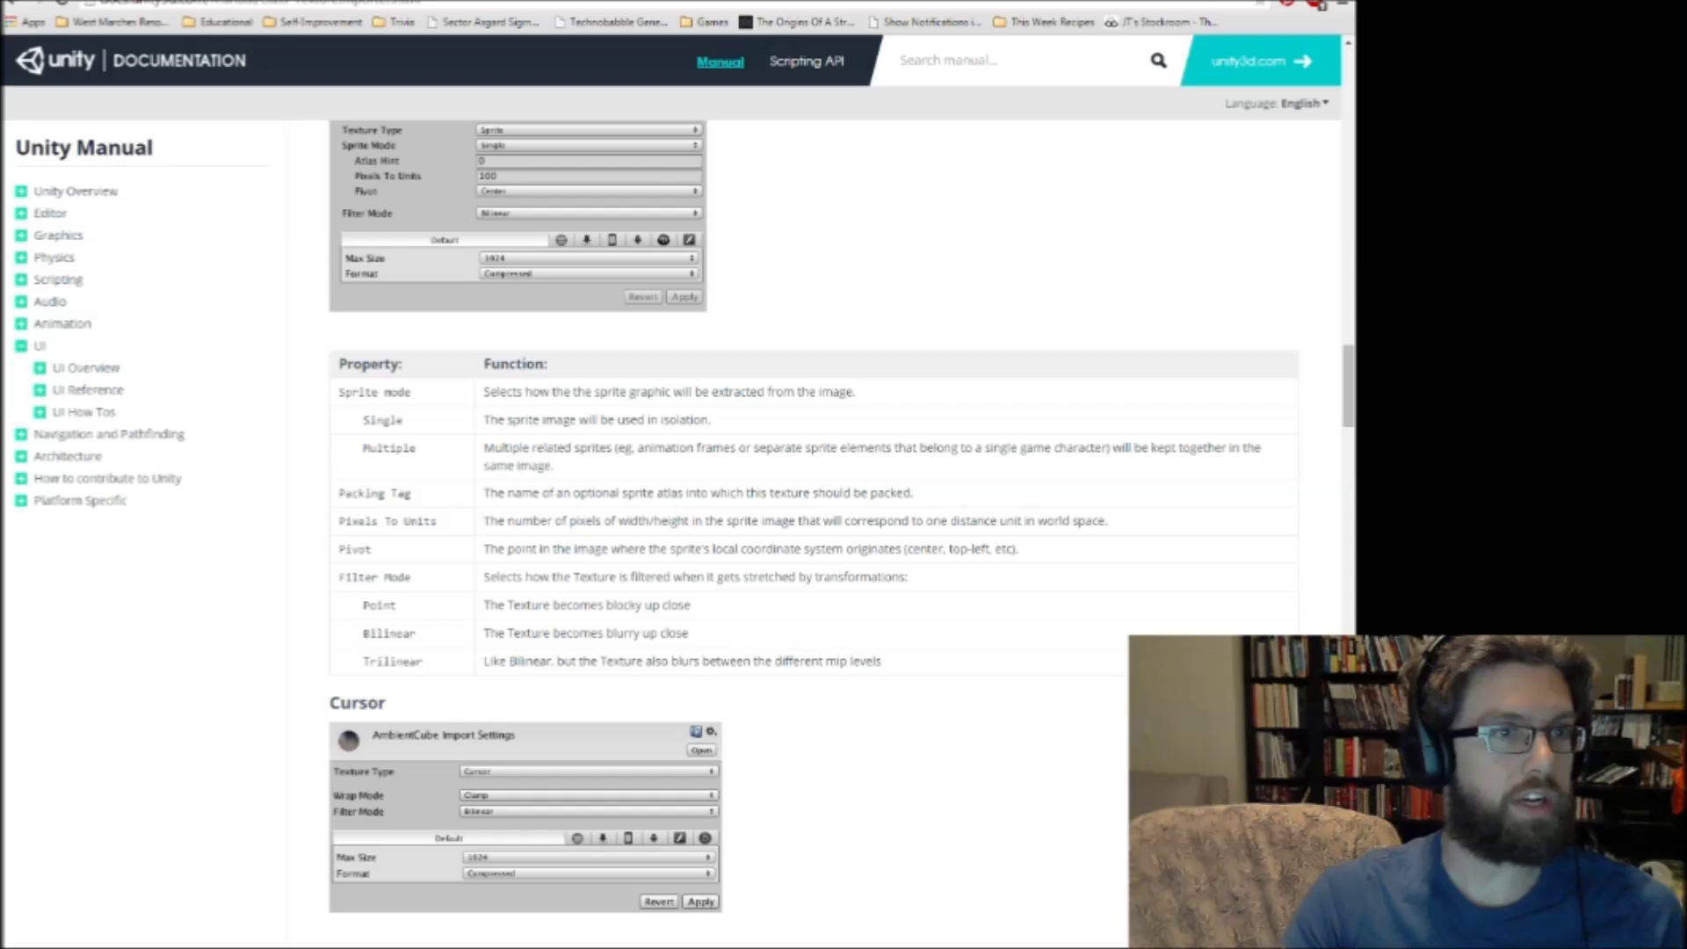
{"action": "left_click", "coordinate": [39, 367]}
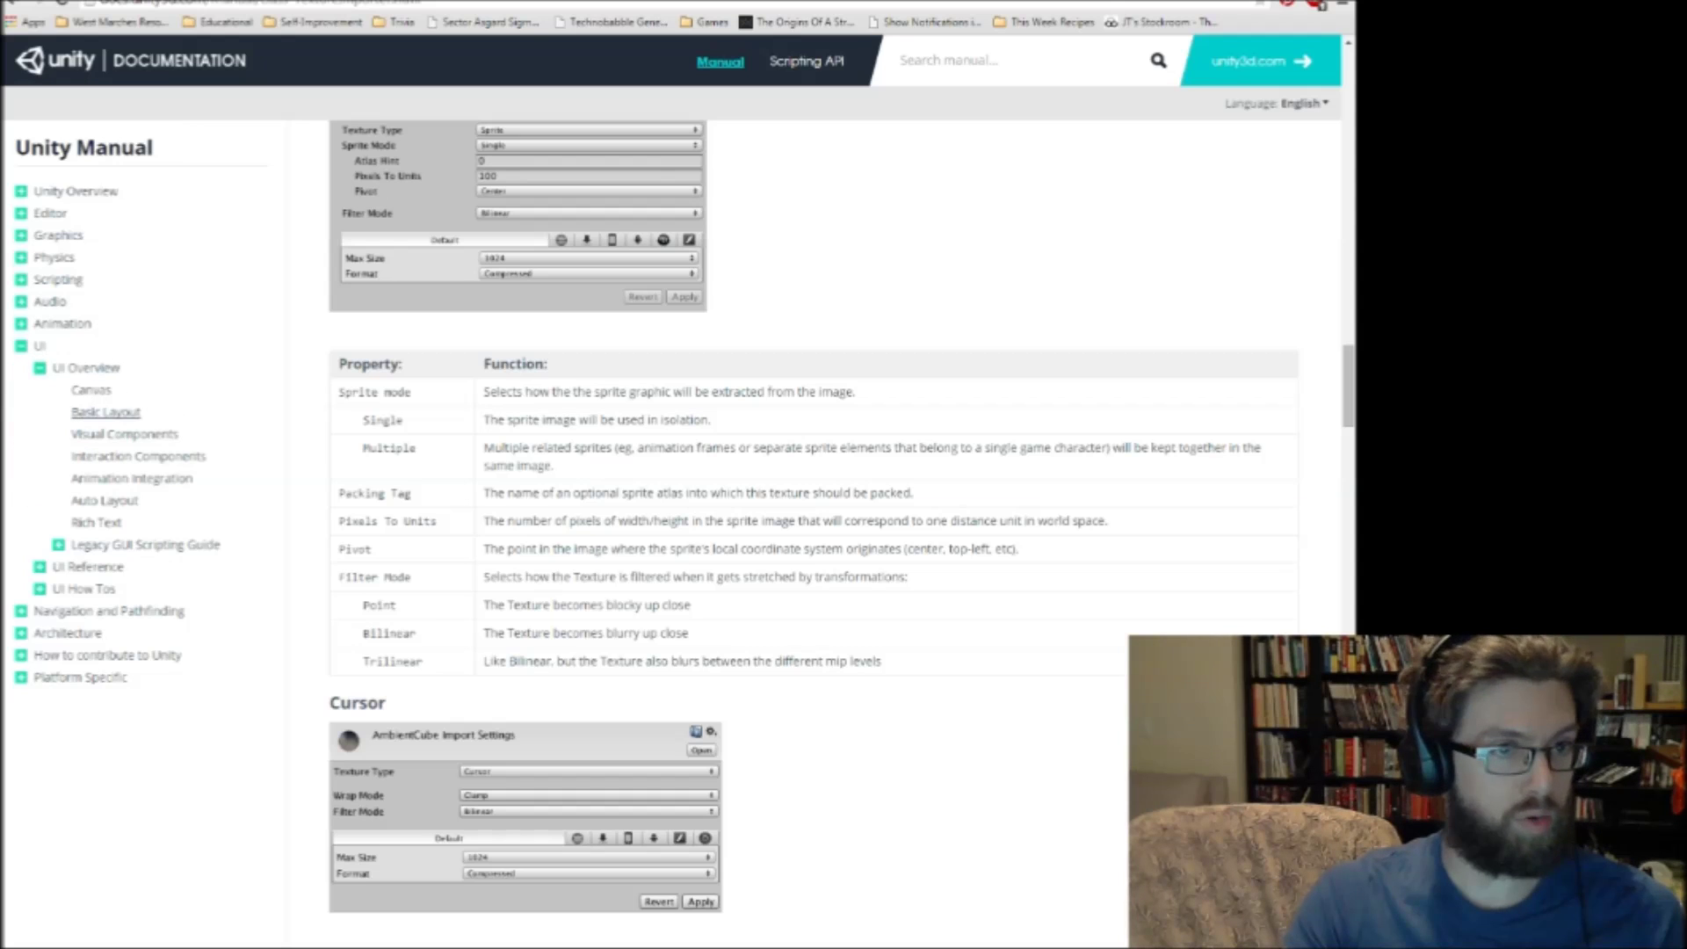
{"action": "left_click", "coordinate": [125, 434]}
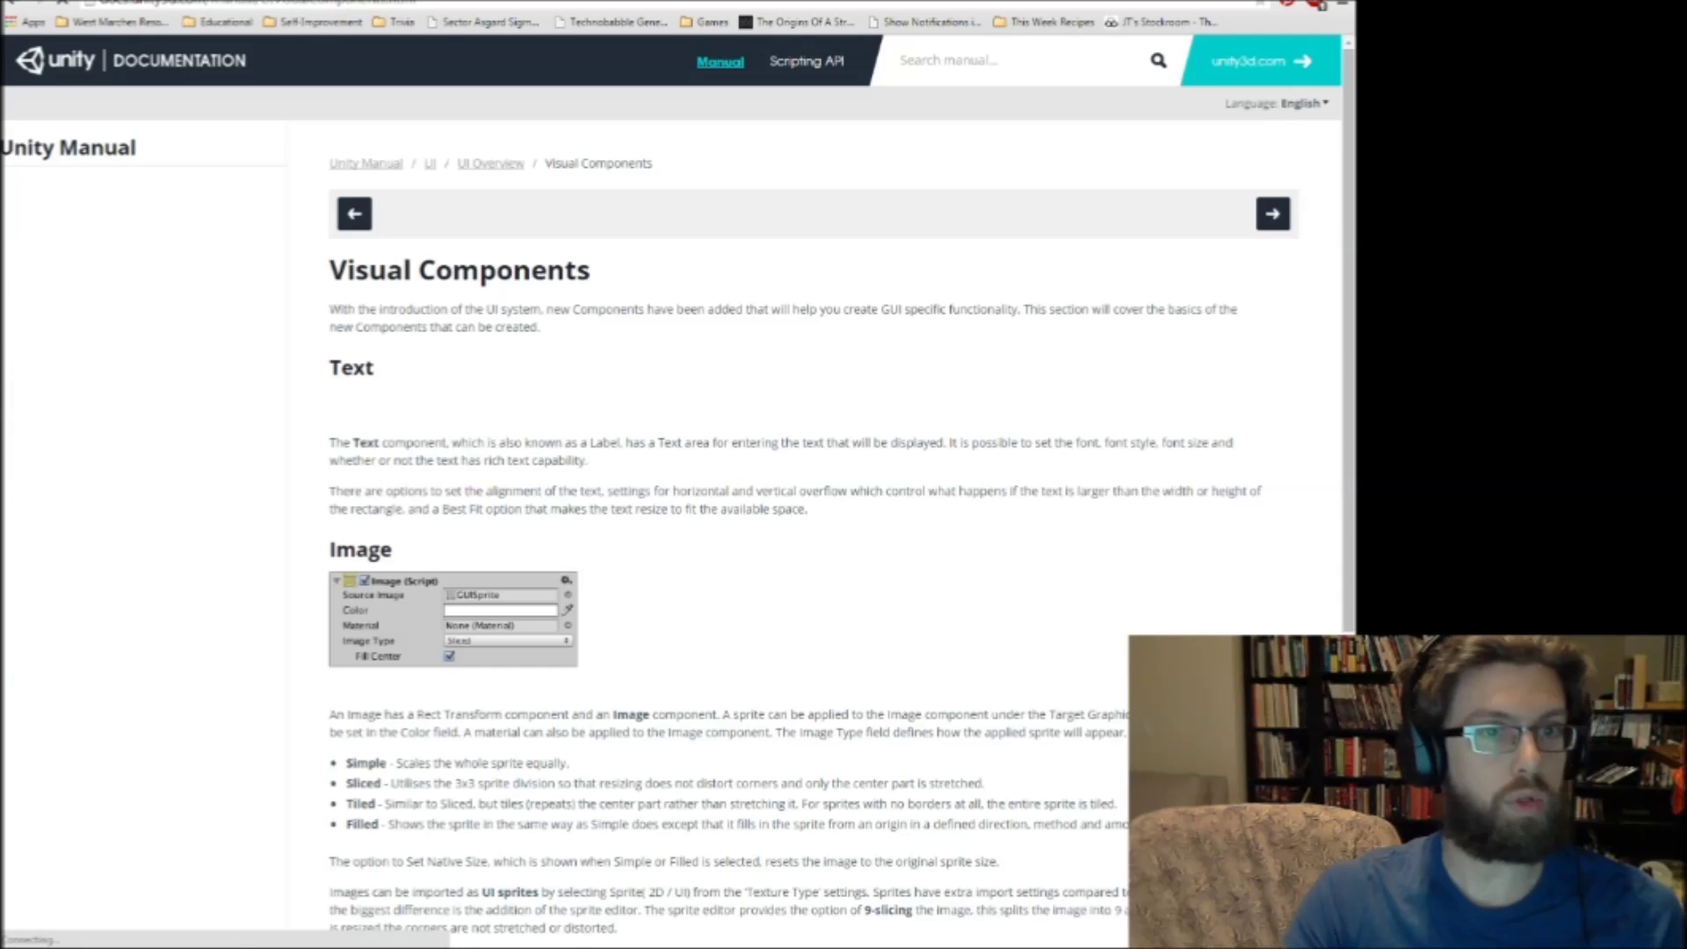
{"action": "scroll", "coordinate": [791, 527], "scroll_direction": "down", "scroll_amount": 7}
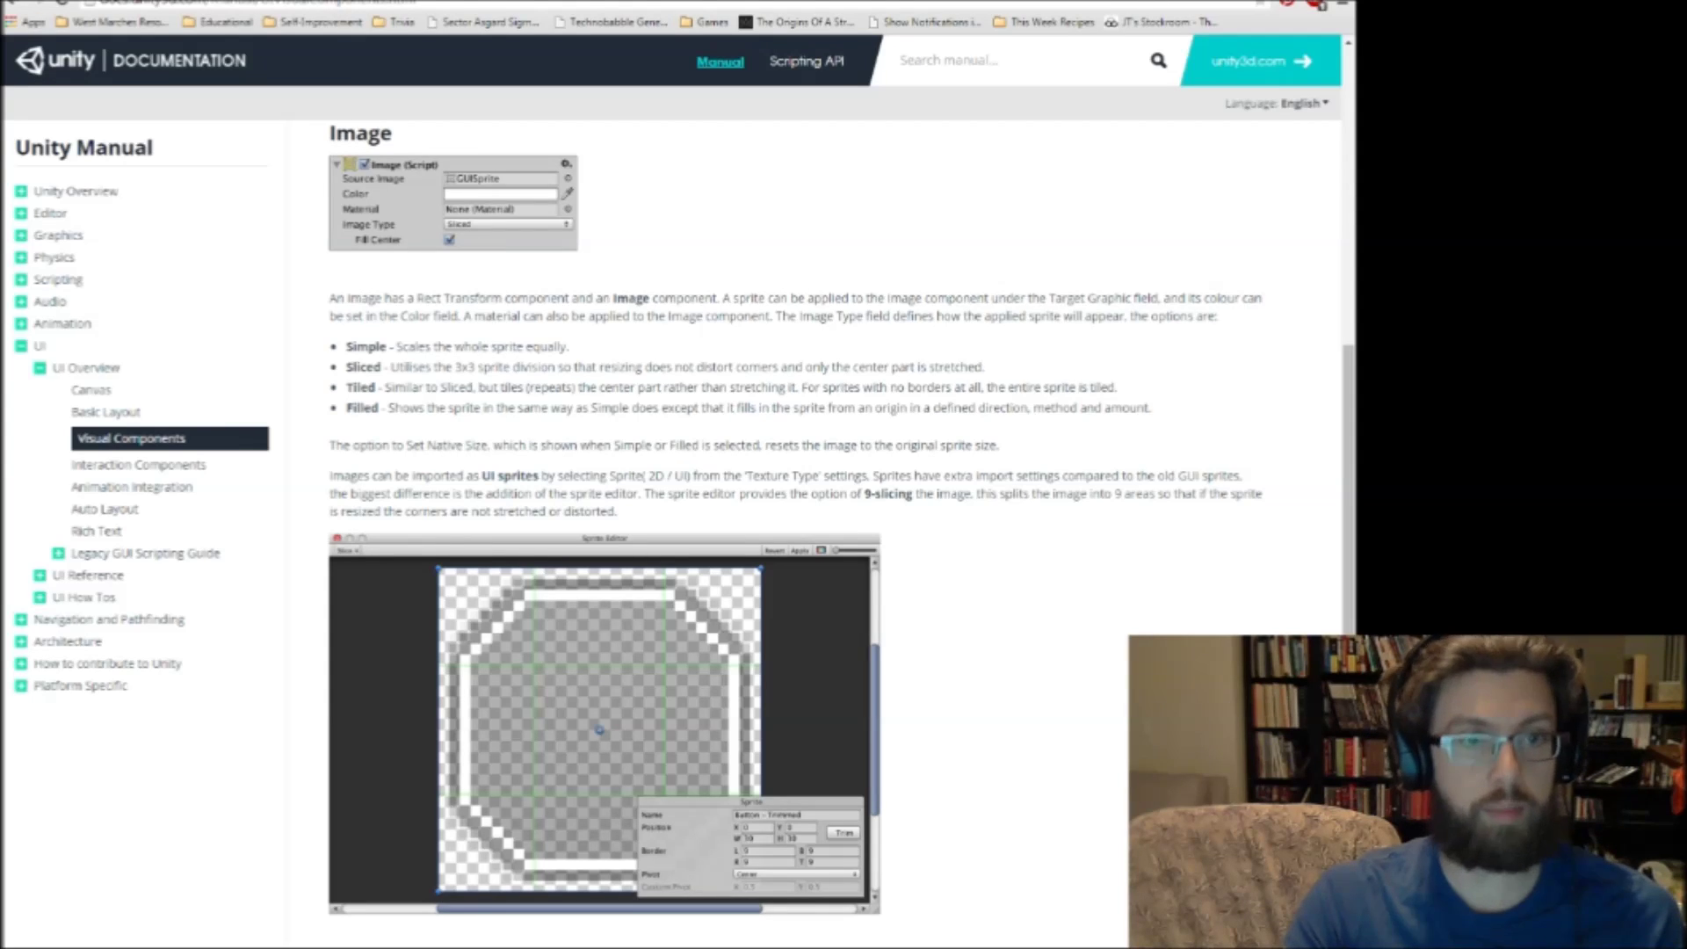
{"action": "scroll", "coordinate": [791, 527], "scroll_direction": "down", "scroll_amount": 5}
{"action": "scroll", "coordinate": [834, 510], "scroll_direction": "down", "scroll_amount": 1}
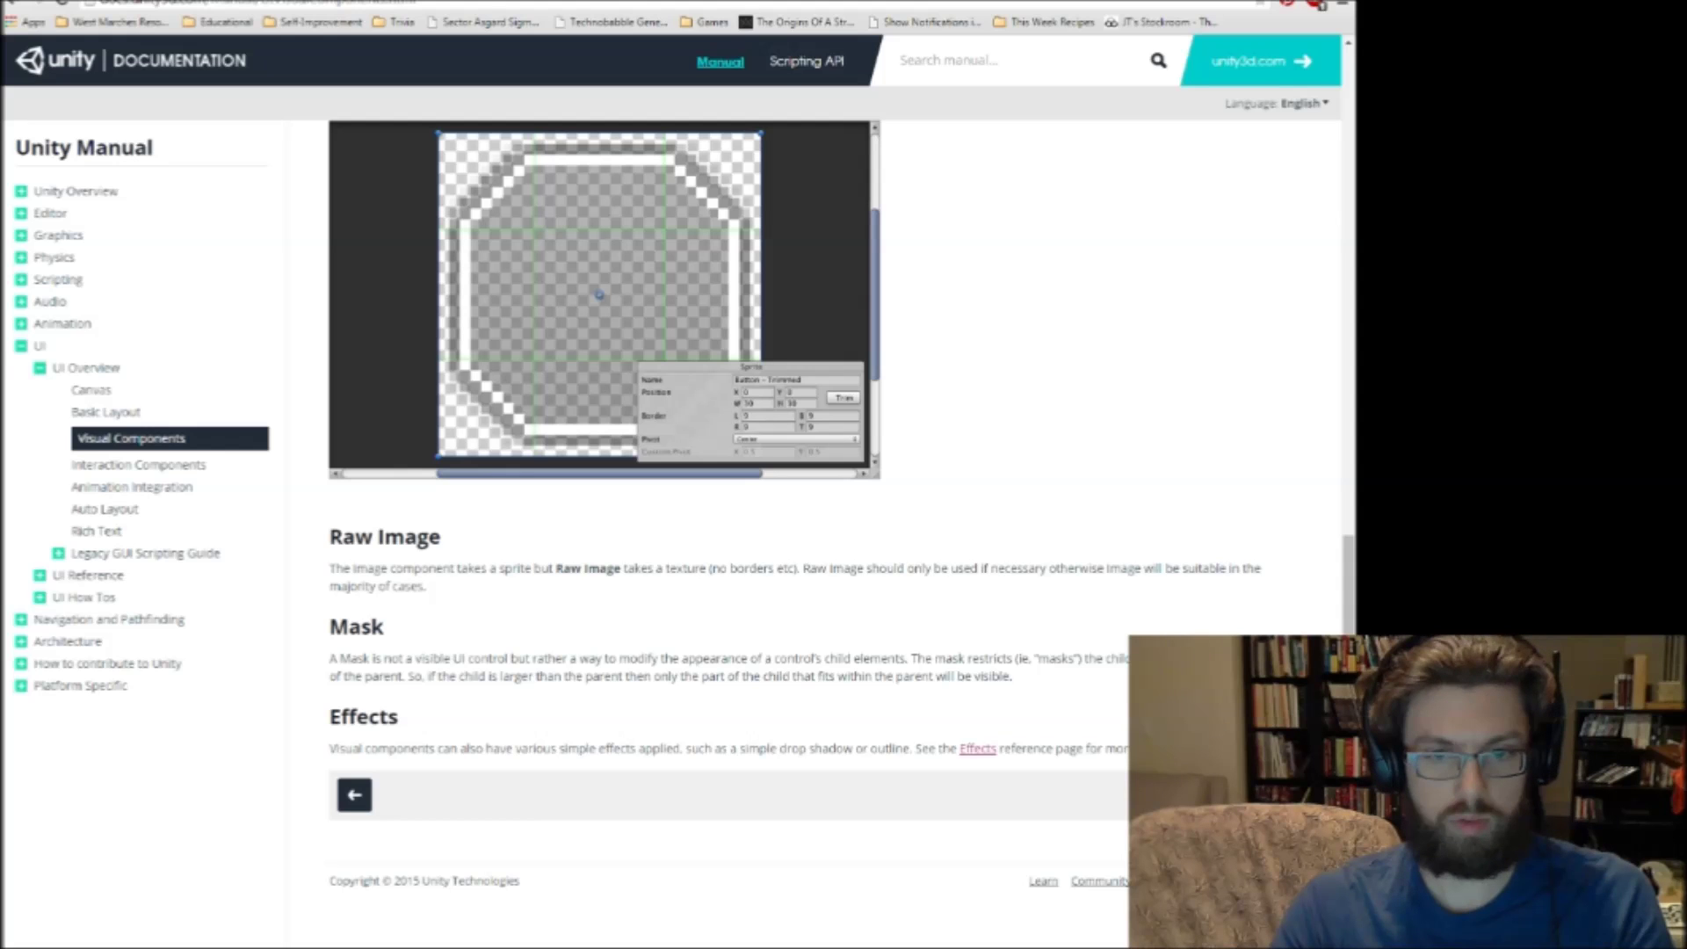
Go on to the Interaction Components page of the manual and open its linked Button page separately.
{"action": "left_click", "coordinate": [1301, 795]}
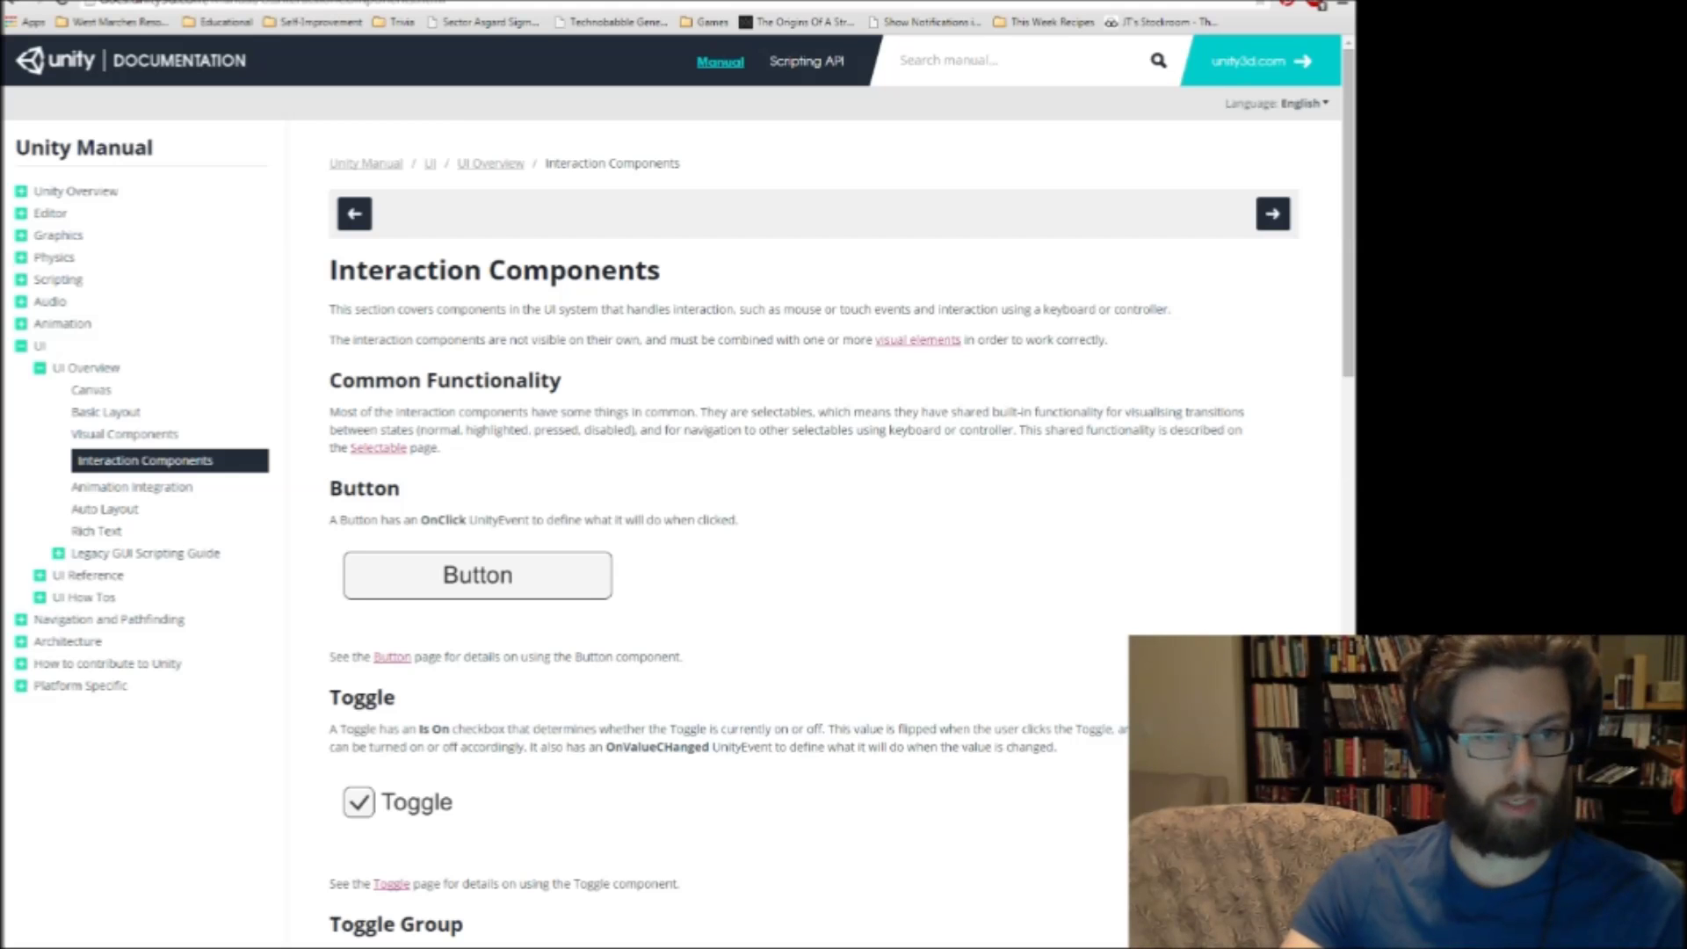
{"action": "right_click", "coordinate": [392, 657]}
{"action": "left_click", "coordinate": [457, 670]}
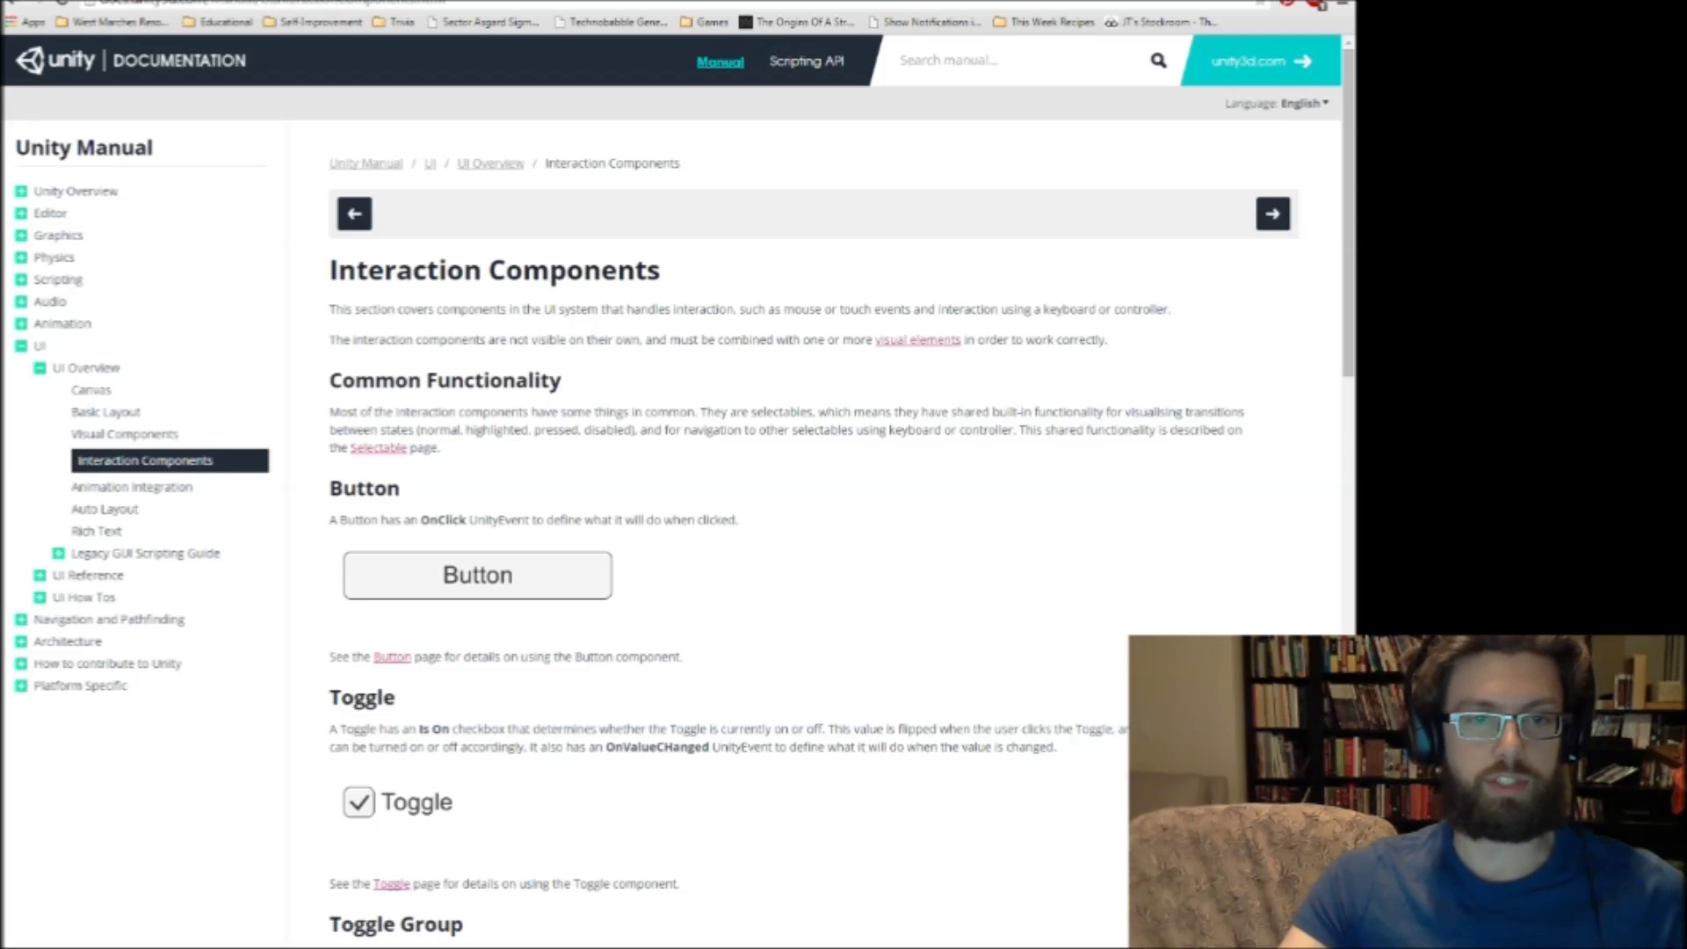
Read the Interaction Components sections on Button, Toggle, Toggle Group, Slider, Scrollbar, Scroll Rect and Input Field.
{"action": "scroll", "coordinate": [813, 527], "scroll_direction": "down", "scroll_amount": 3}
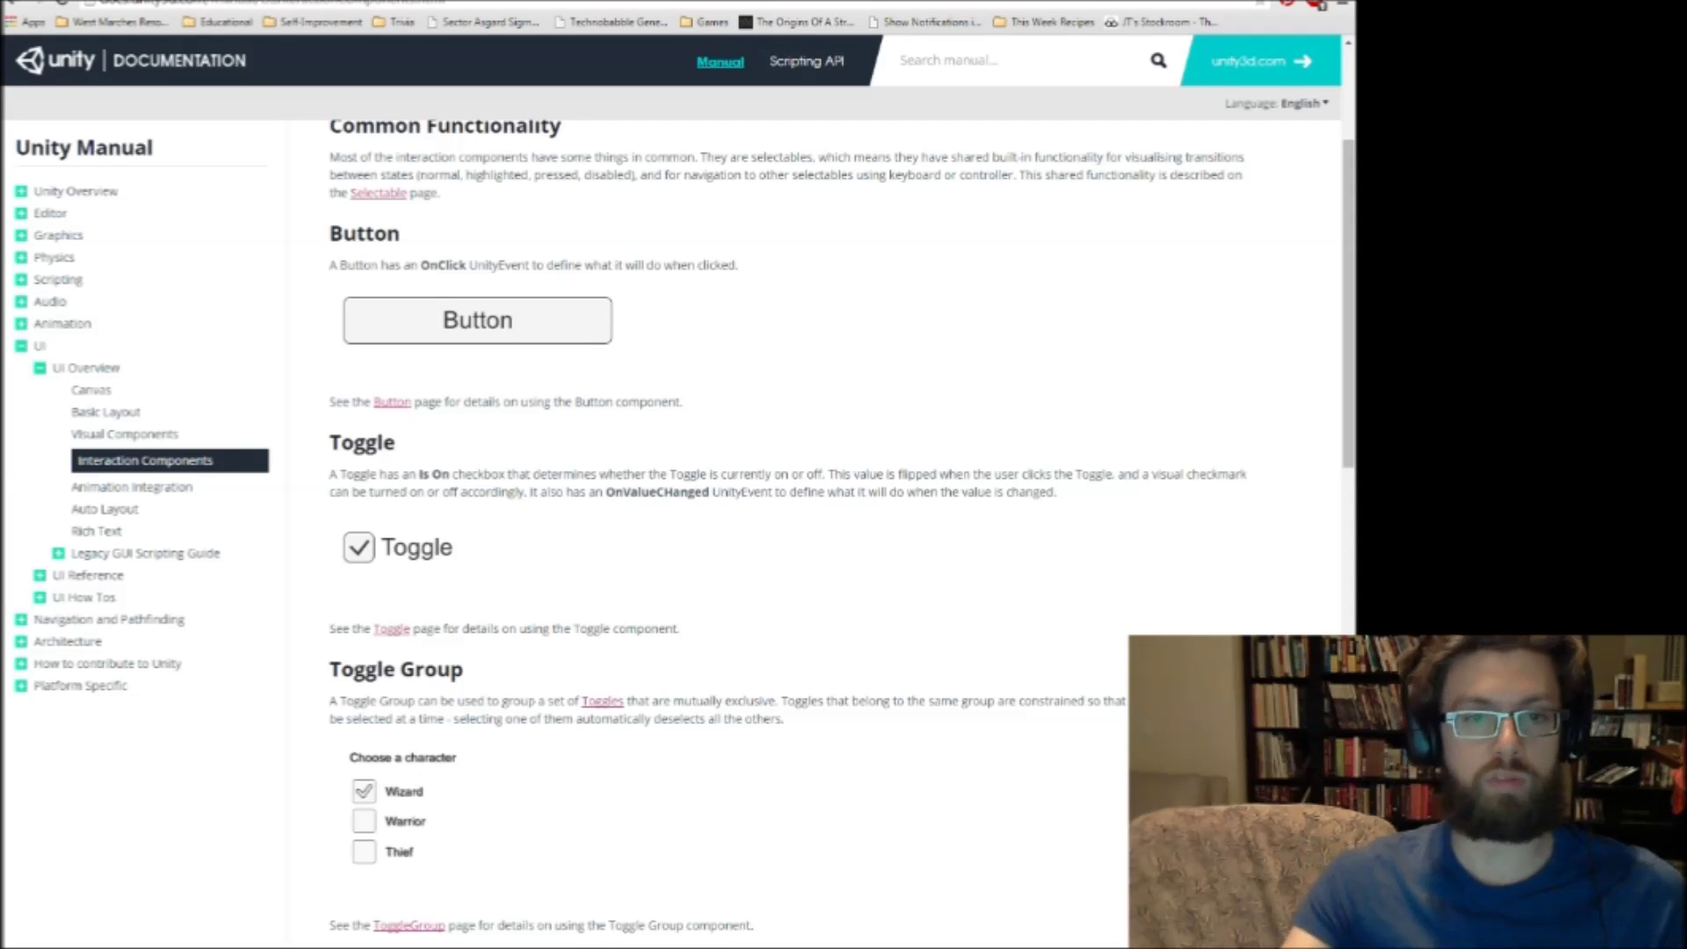
{"action": "scroll", "coordinate": [790, 527], "scroll_direction": "down", "scroll_amount": 1}
{"action": "scroll", "coordinate": [791, 527], "scroll_direction": "down", "scroll_amount": 1}
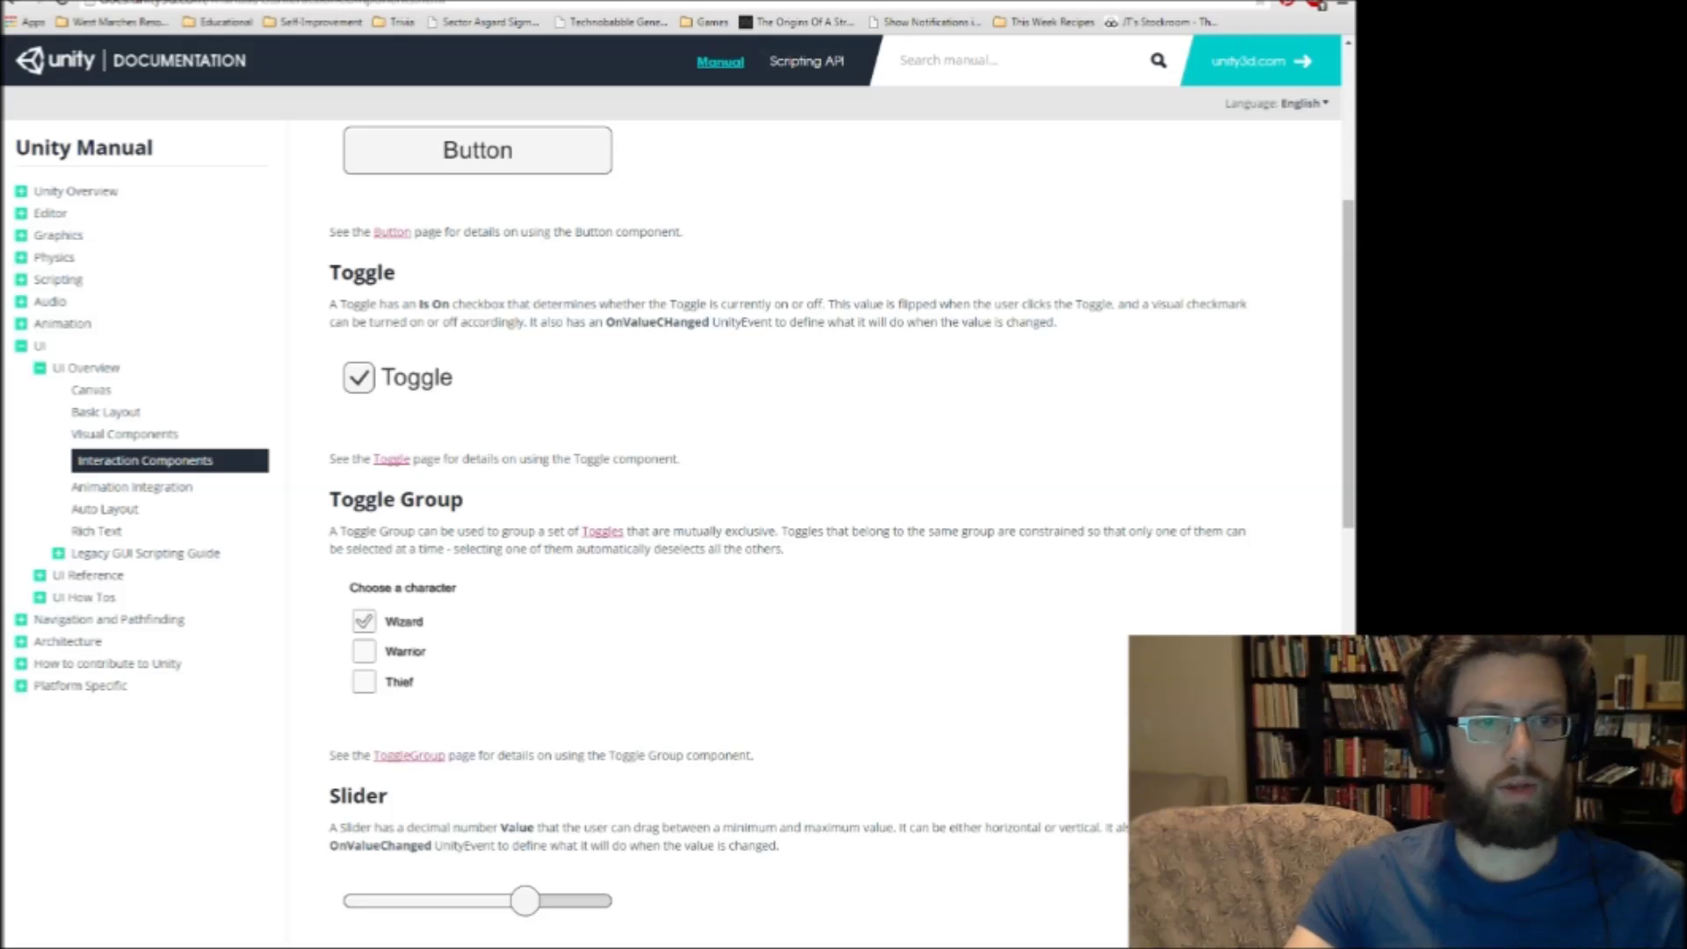
{"action": "scroll", "coordinate": [817, 527], "scroll_direction": "down", "scroll_amount": 4}
{"action": "scroll", "coordinate": [817, 527], "scroll_direction": "down", "scroll_amount": 2}
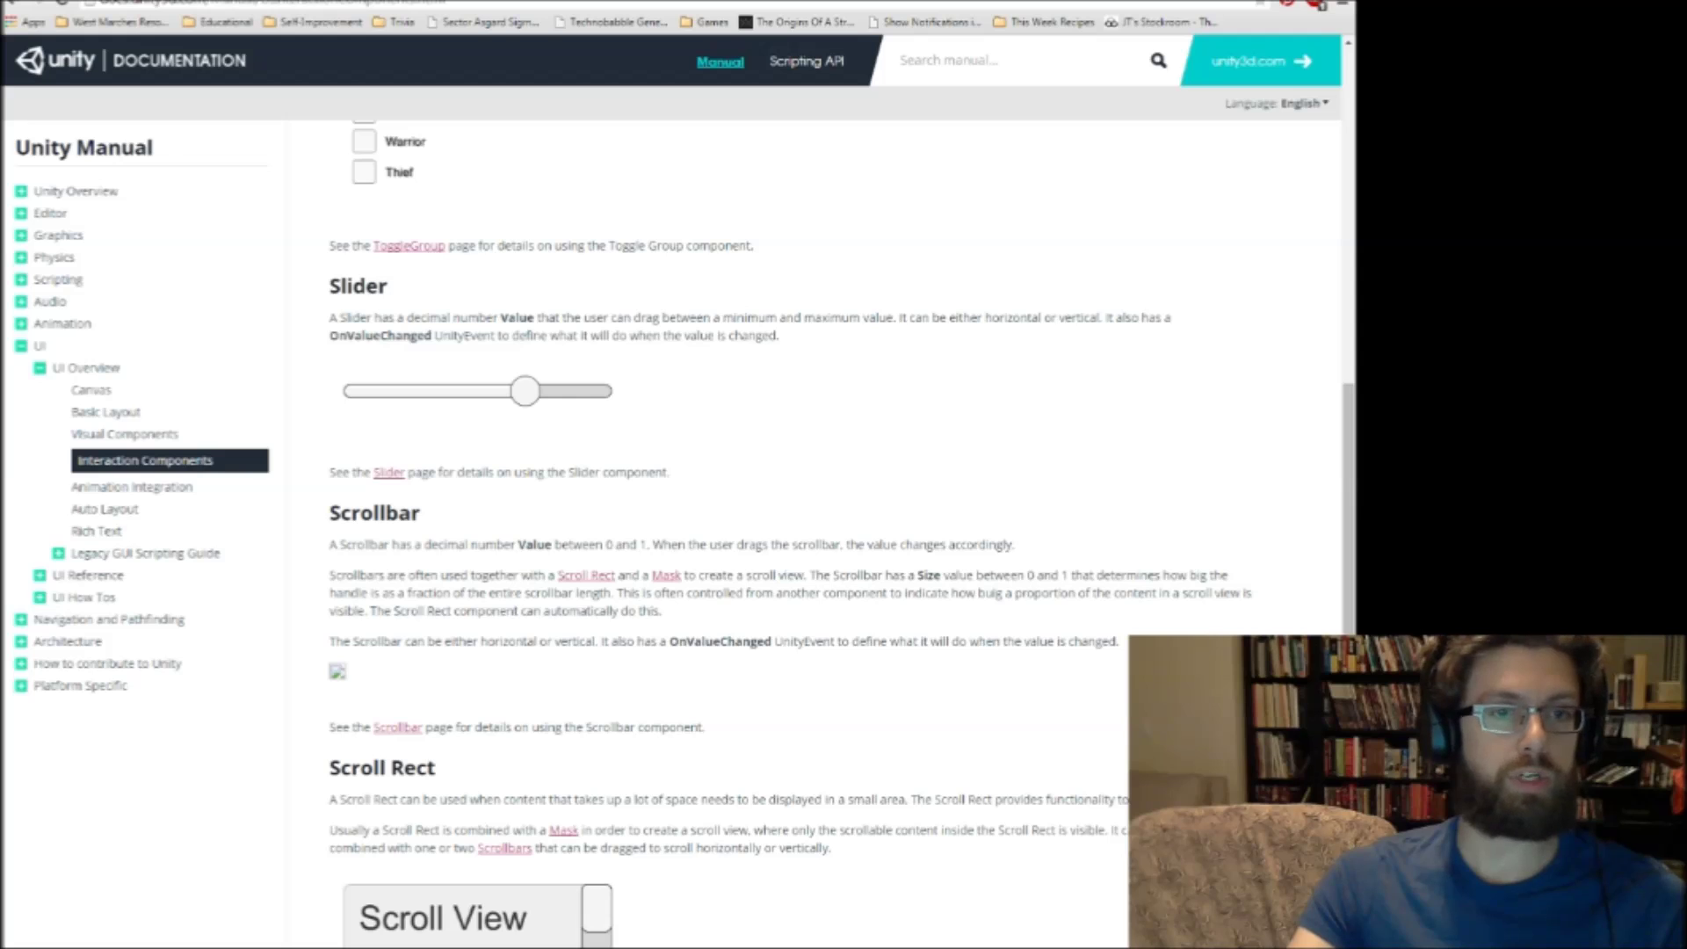
{"action": "scroll", "coordinate": [835, 527], "scroll_direction": "down", "scroll_amount": 6}
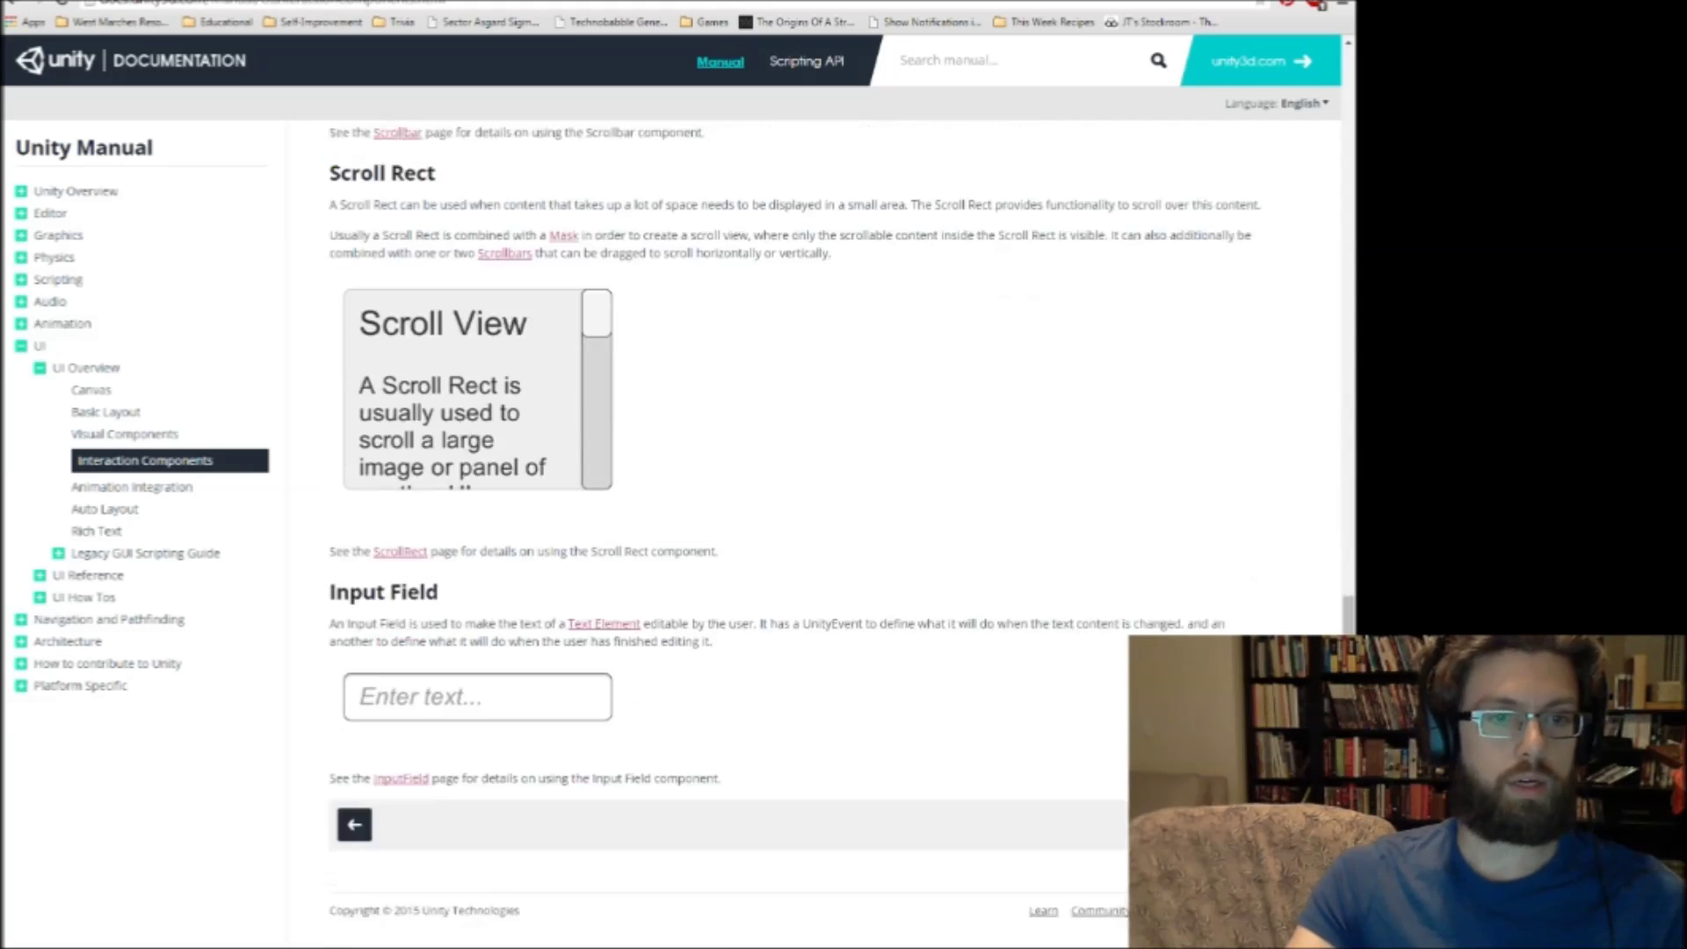
{"action": "scroll", "coordinate": [835, 527], "scroll_direction": "down", "scroll_amount": 1}
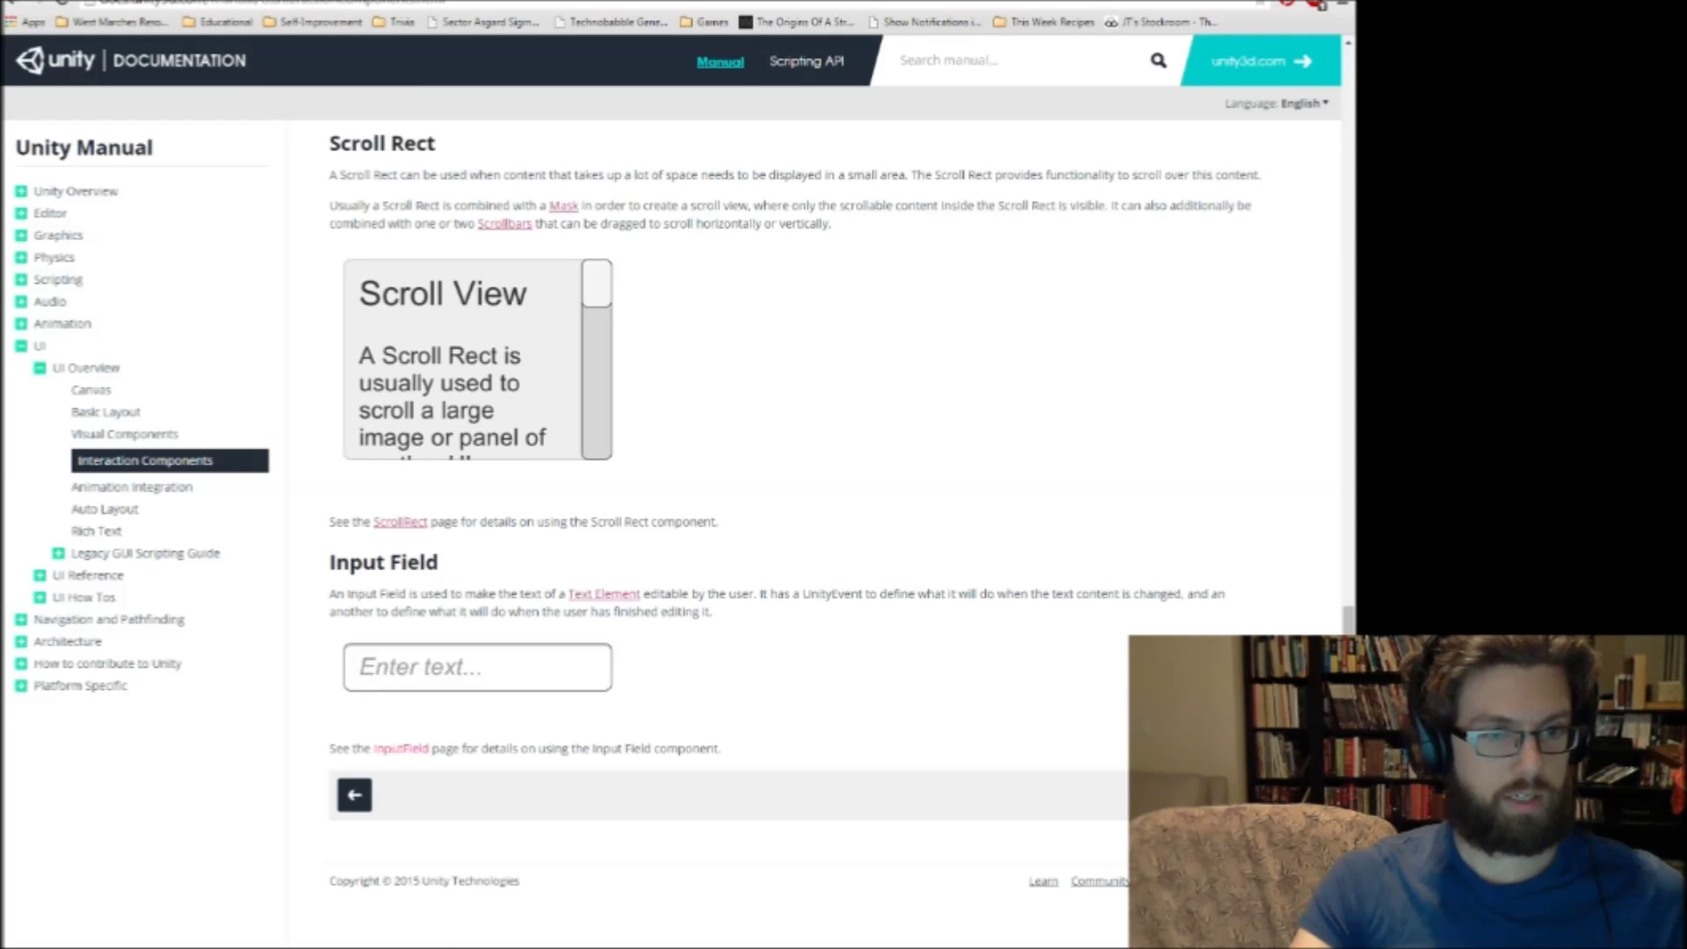
Go on to the manual's Animation Integration page and skim it through to the end.
{"action": "left_click", "coordinate": [1272, 794]}
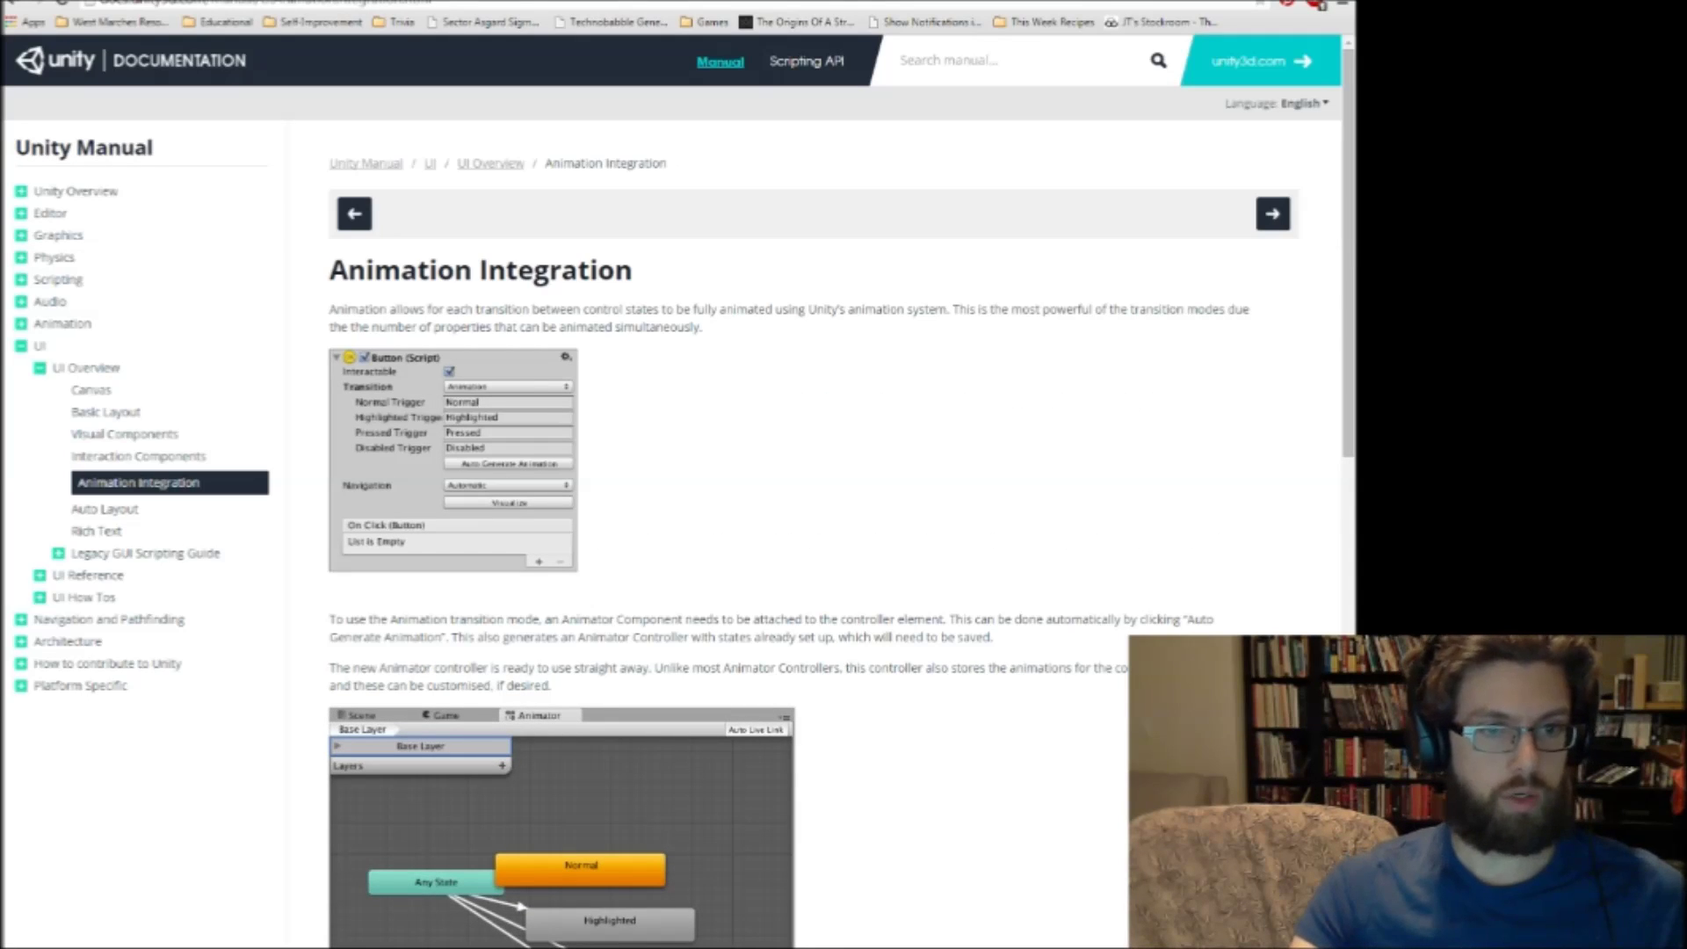
{"action": "scroll", "coordinate": [835, 527], "scroll_direction": "down", "scroll_amount": 10}
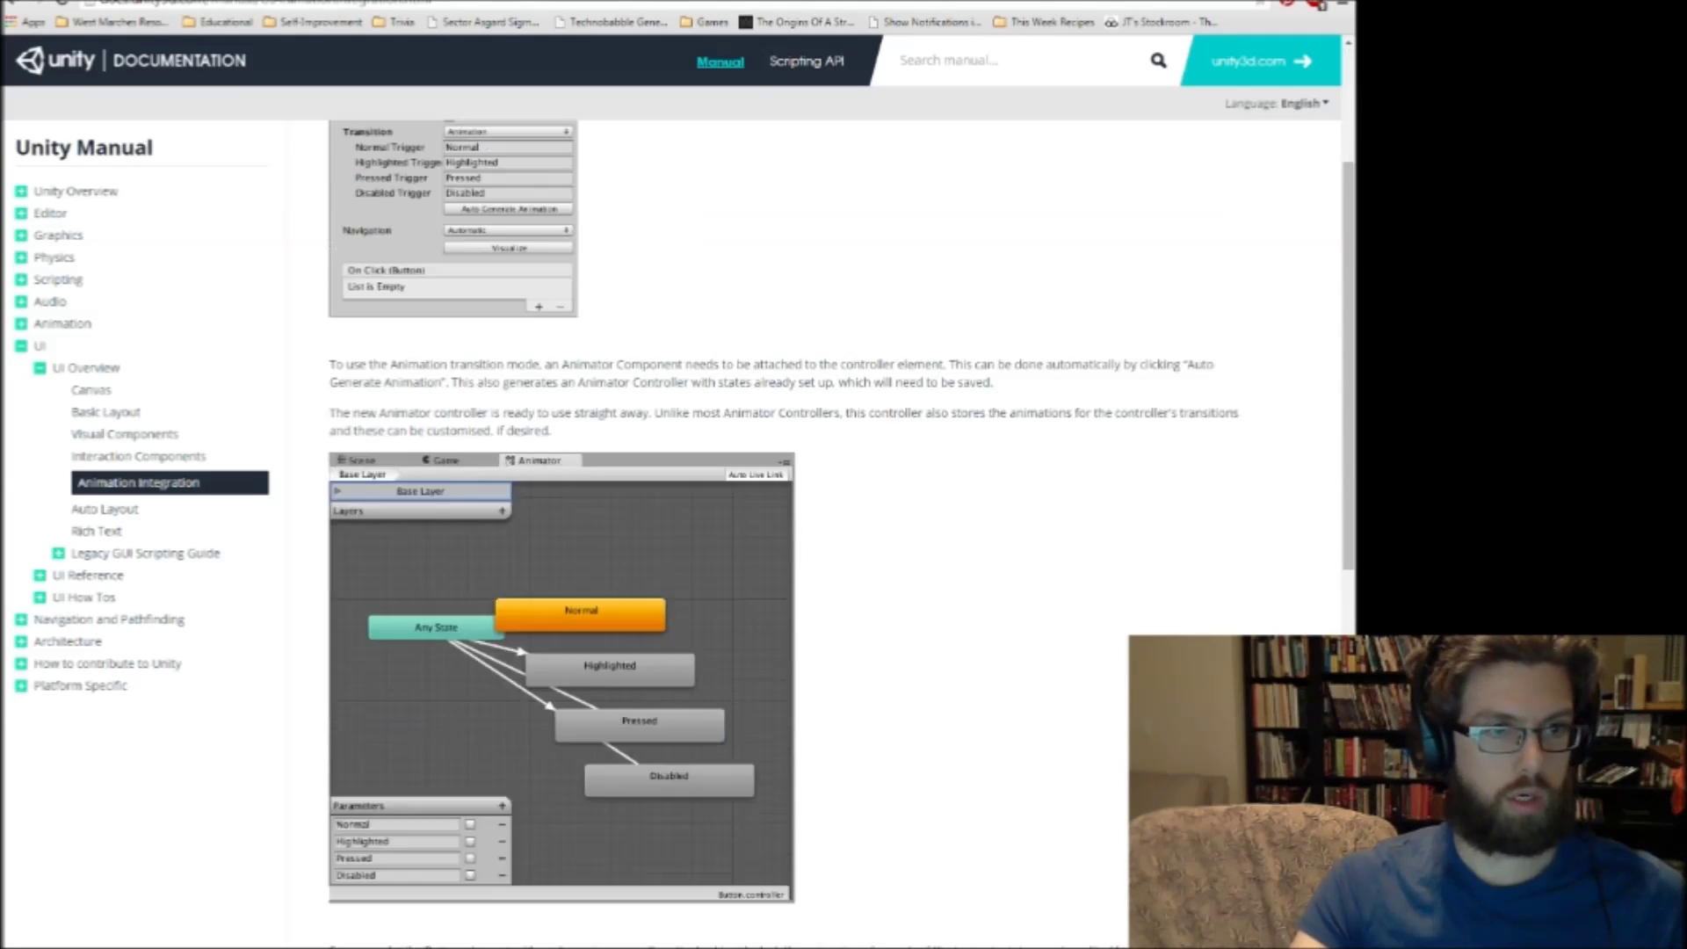
{"action": "scroll", "coordinate": [791, 527], "scroll_direction": "down", "scroll_amount": 2}
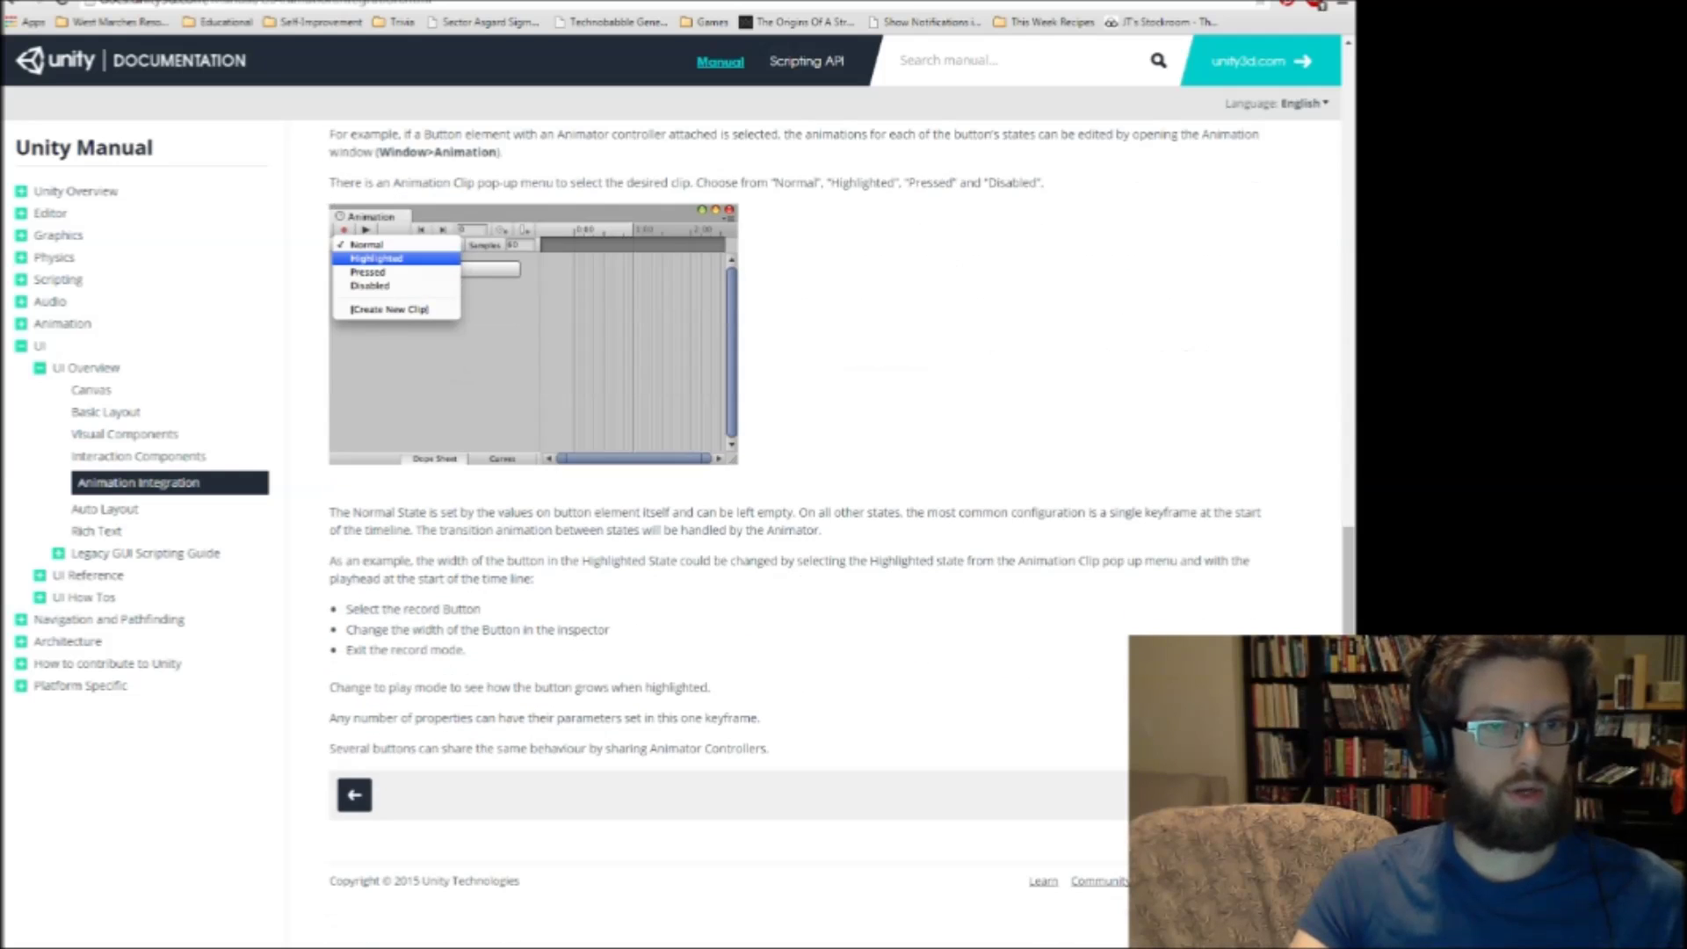
Return to the Button reference page, read its Properties, Events and Details sections, and expand UI Overview in the manual's contents.
{"action": "key", "text": "alt+Left"}
{"action": "scroll", "coordinate": [702, 492], "scroll_direction": "down", "scroll_amount": 2}
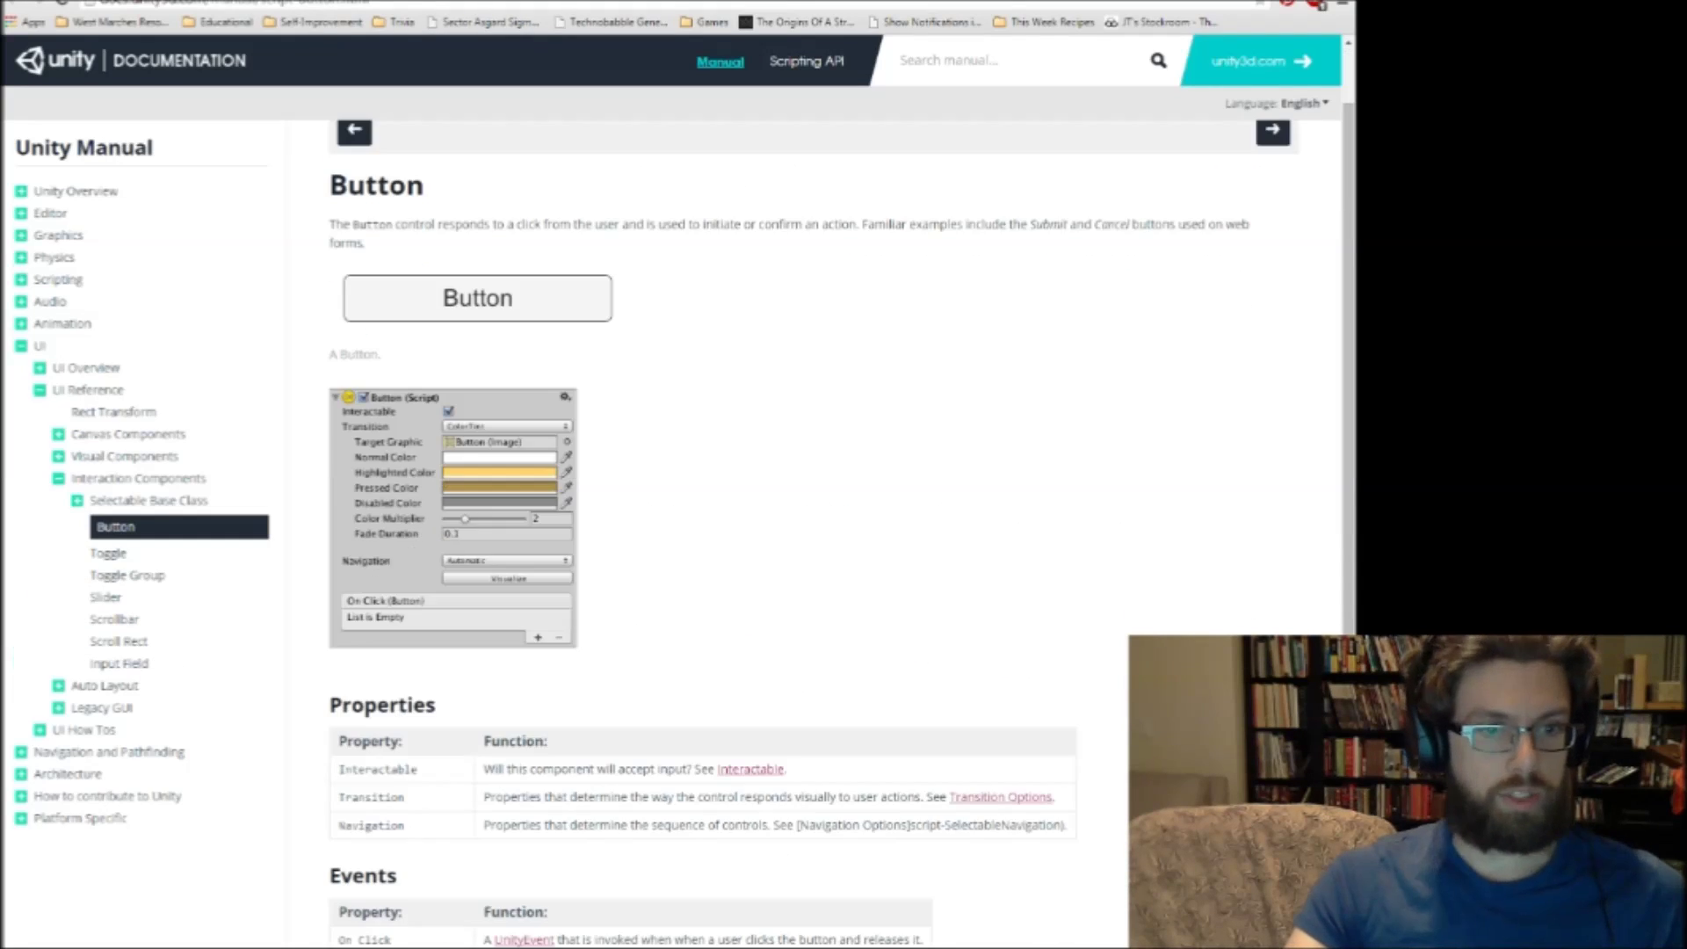
{"action": "scroll", "coordinate": [703, 492], "scroll_direction": "up", "scroll_amount": 1}
{"action": "scroll", "coordinate": [703, 527], "scroll_direction": "up", "scroll_amount": 1}
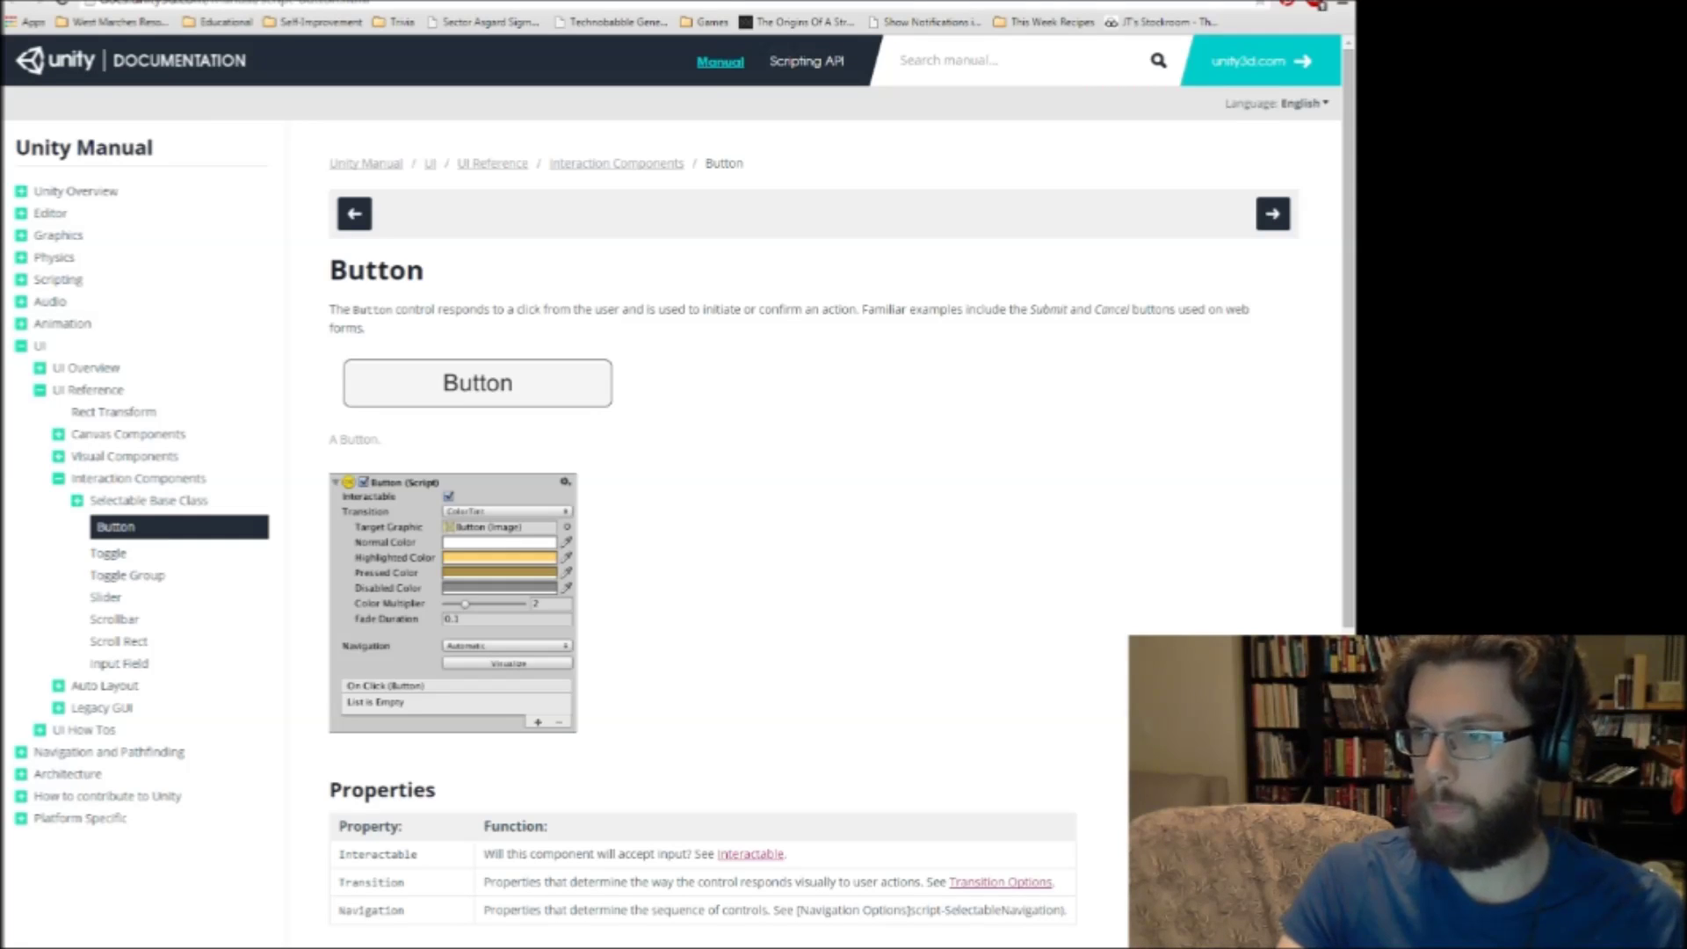
{"action": "scroll", "coordinate": [791, 527], "scroll_direction": "down", "scroll_amount": 5}
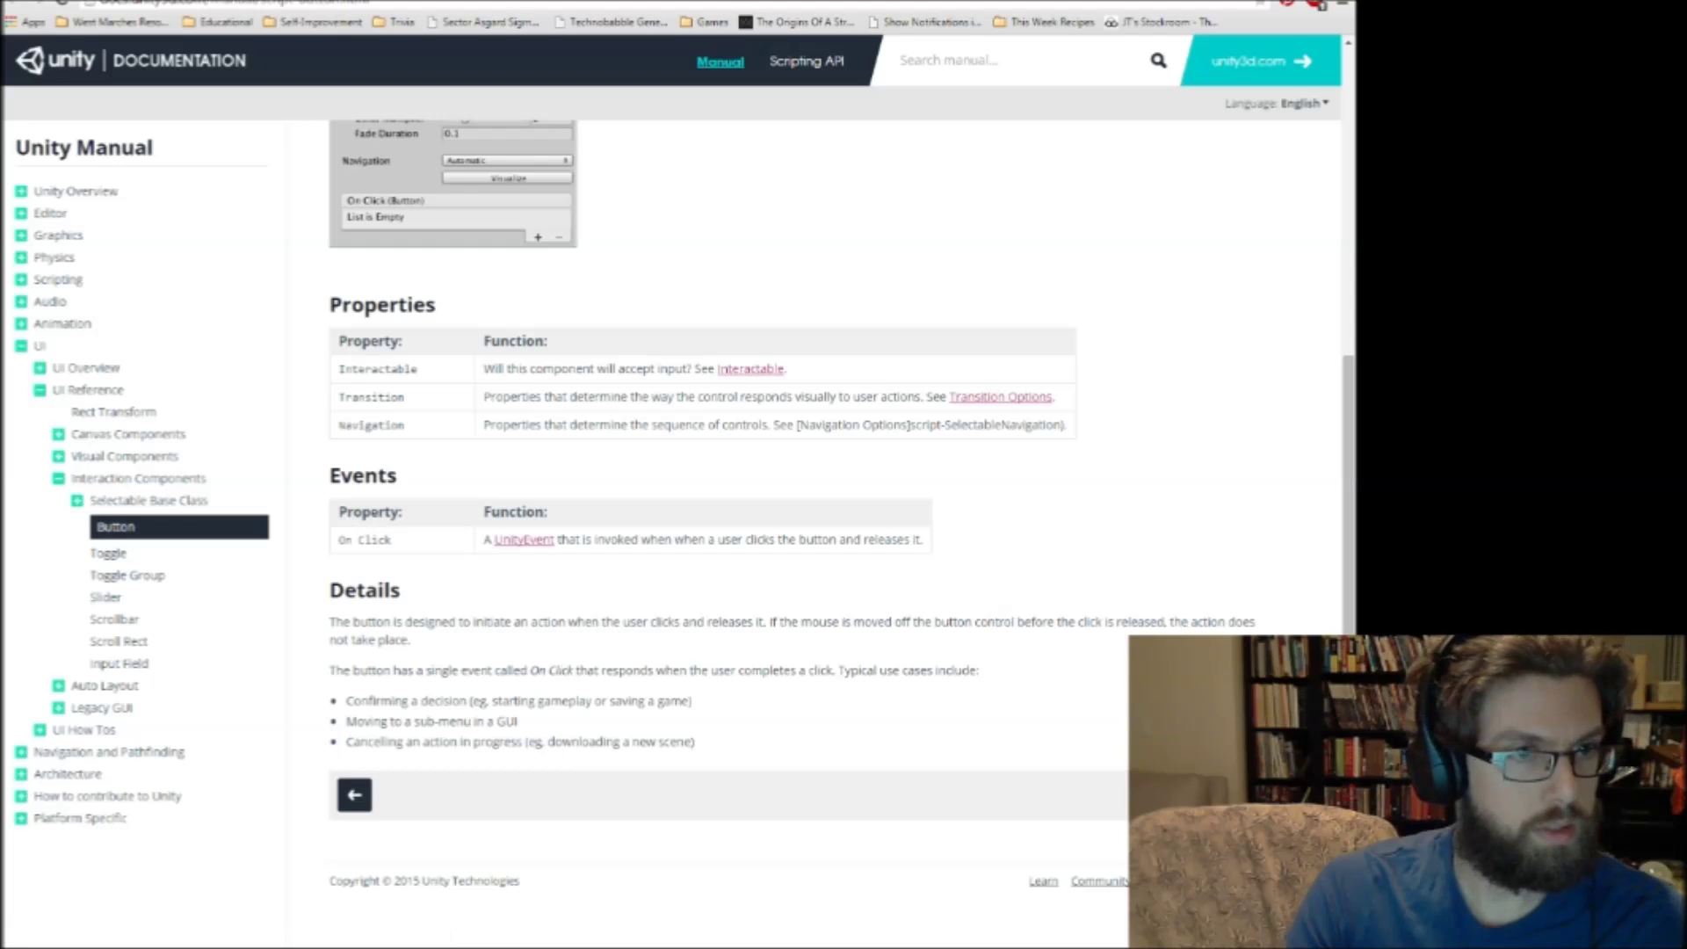
{"action": "left_click", "coordinate": [59, 479]}
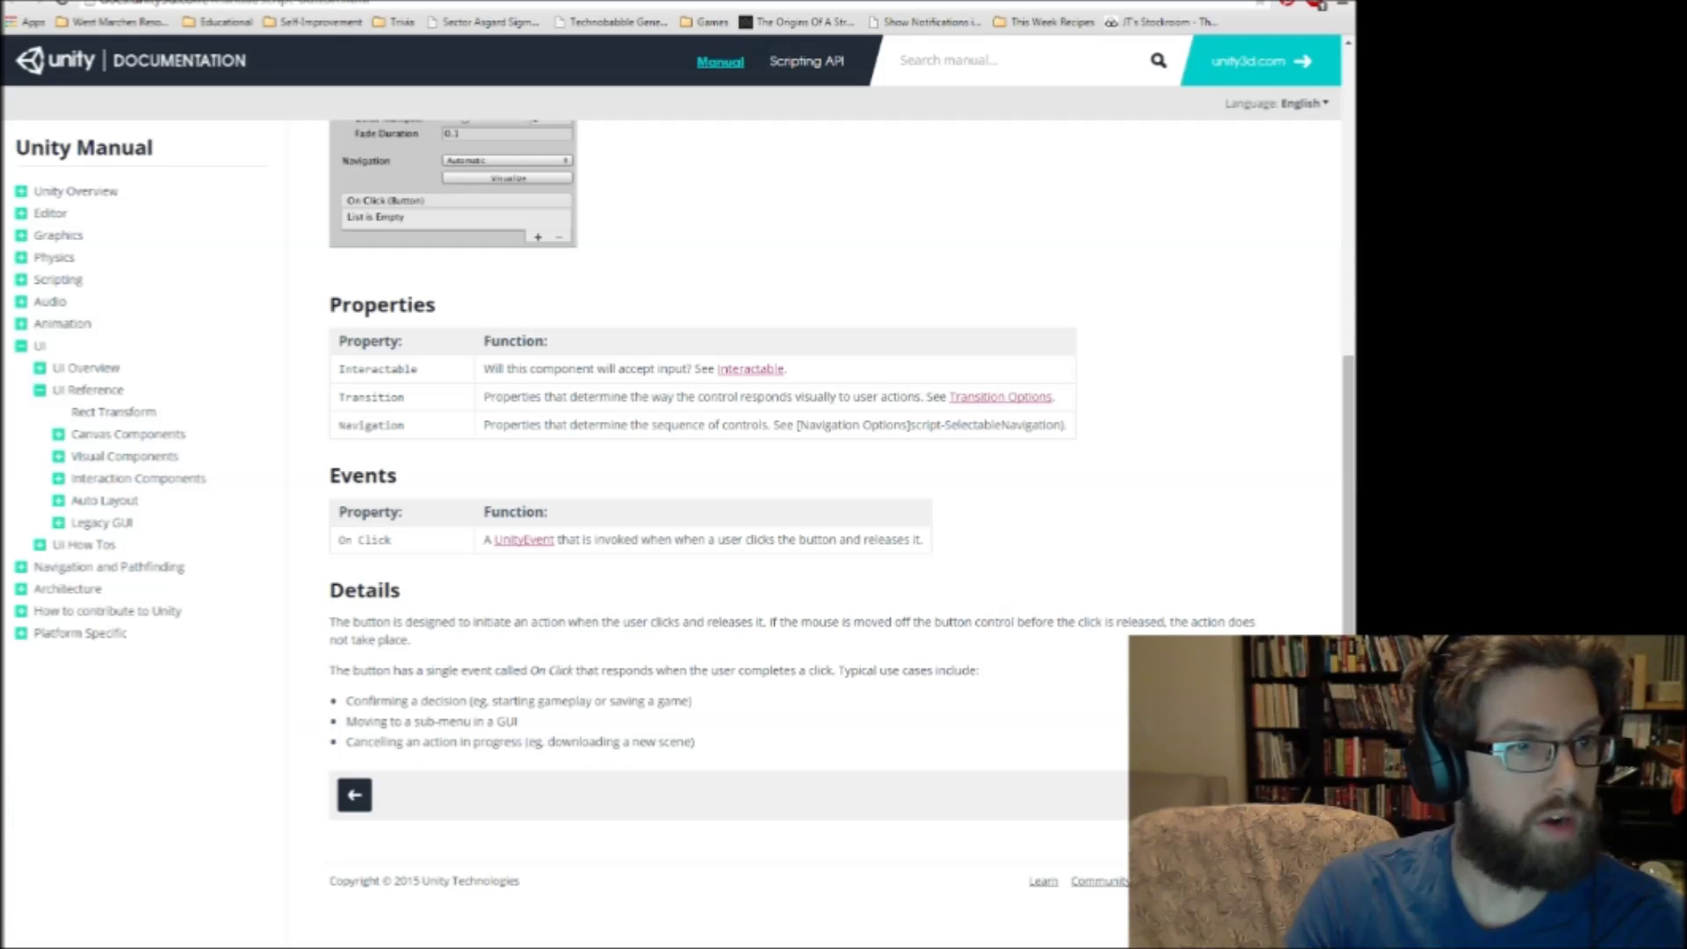
{"action": "left_click", "coordinate": [40, 368]}
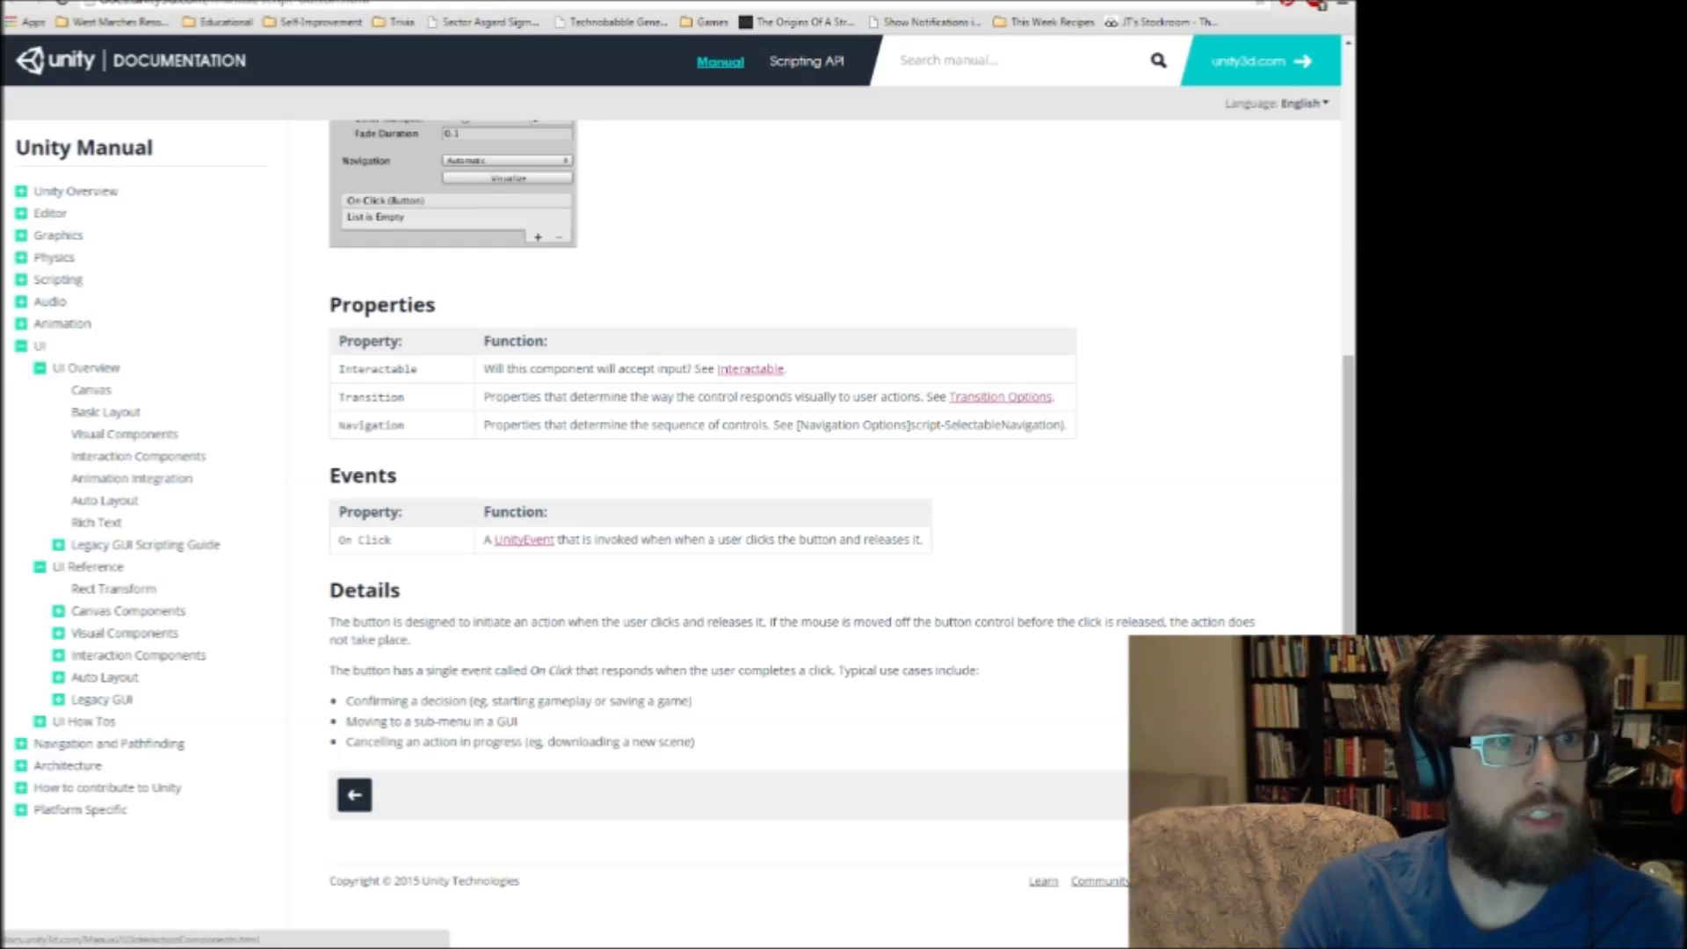
Switch back to the Animation Integration page and read how button state animations are set up.
{"action": "key", "text": "ctrl+Tab"}
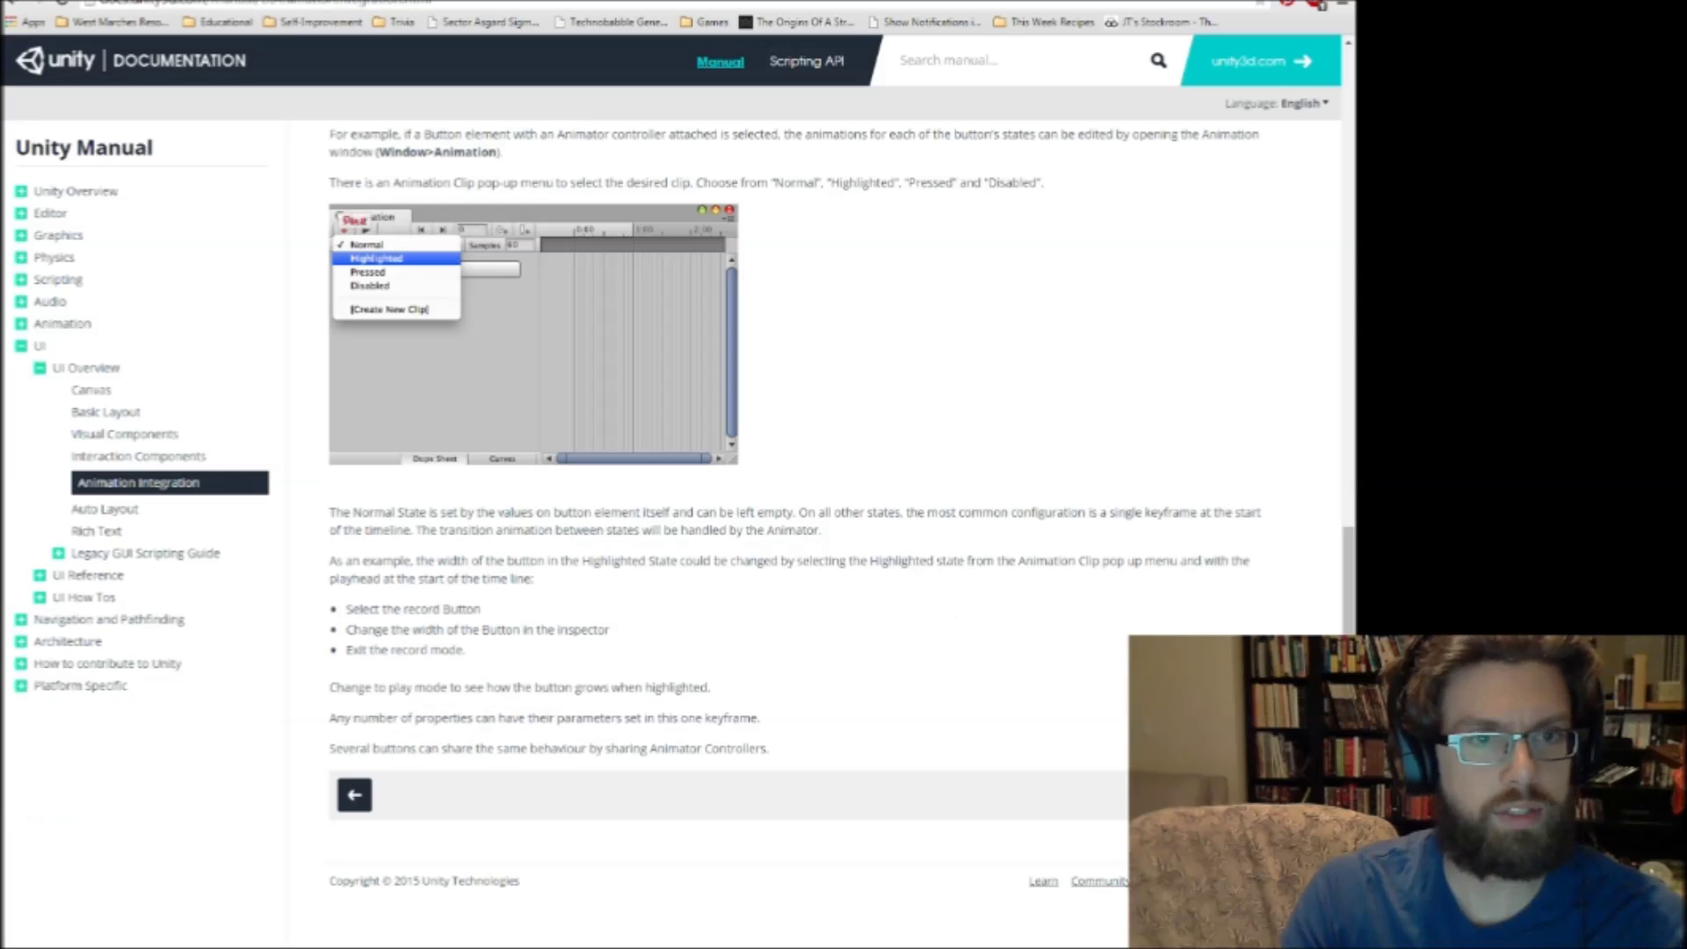
{"action": "scroll", "coordinate": [703, 492], "scroll_direction": "up", "scroll_amount": 7}
{"action": "scroll", "coordinate": [703, 492], "scroll_direction": "up", "scroll_amount": 5}
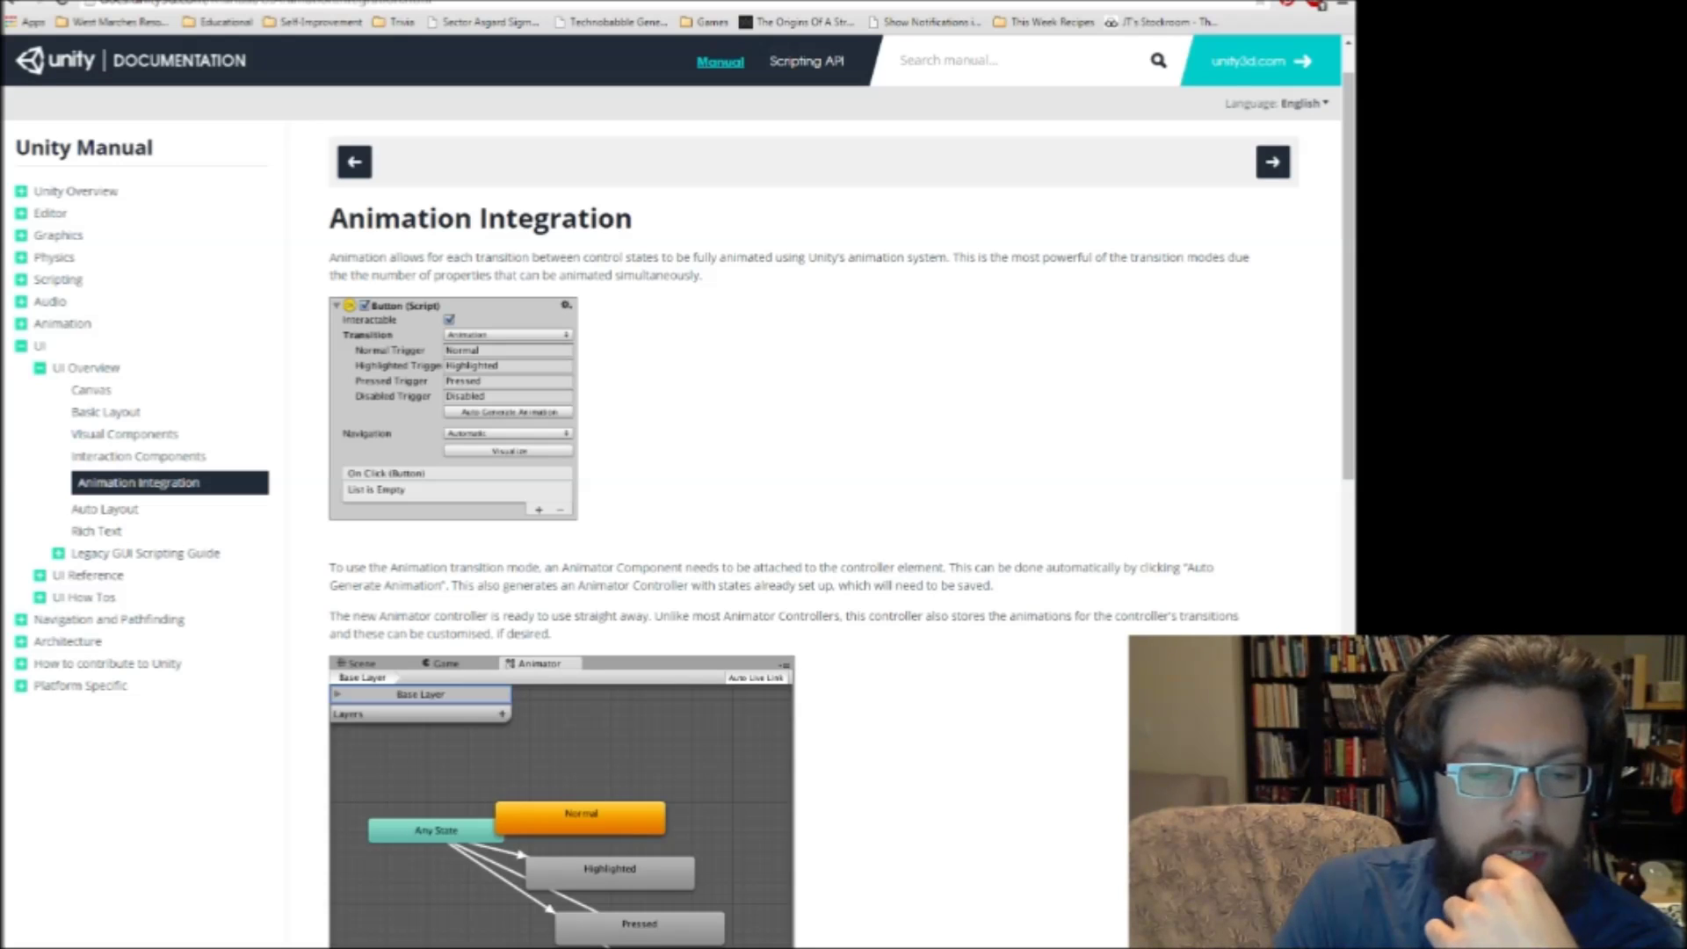
{"action": "scroll", "coordinate": [791, 527], "scroll_direction": "down", "scroll_amount": 8}
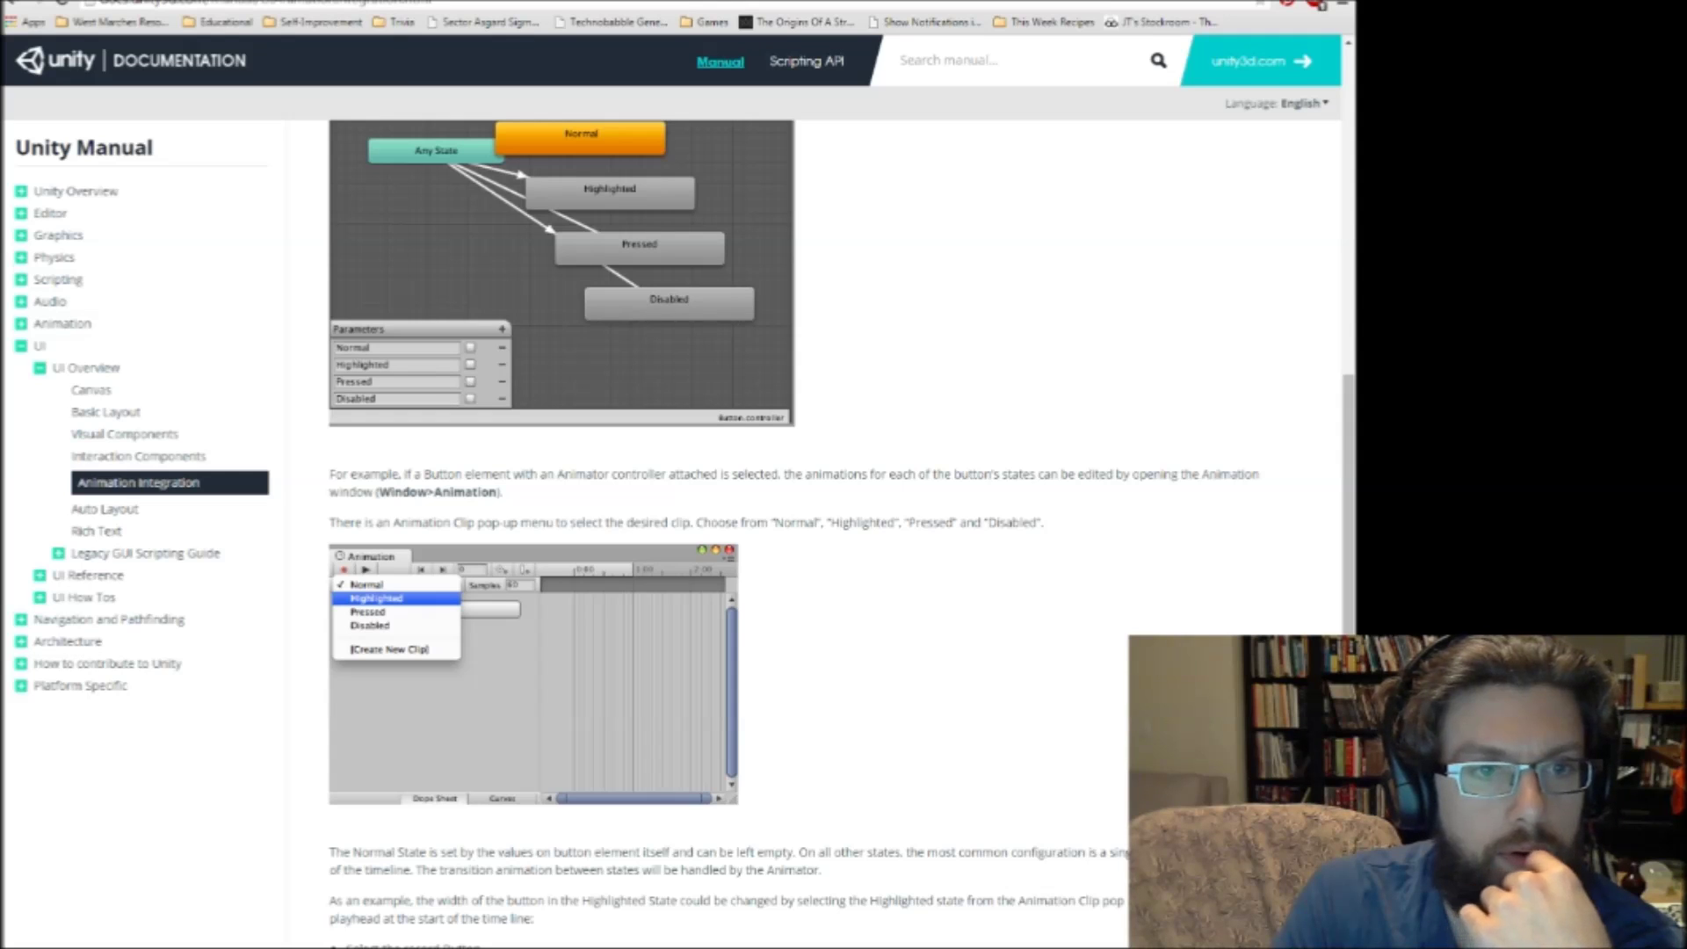
{"action": "scroll", "coordinate": [791, 527], "scroll_direction": "down", "scroll_amount": 3}
{"action": "scroll", "coordinate": [790, 527], "scroll_direction": "down", "scroll_amount": 1}
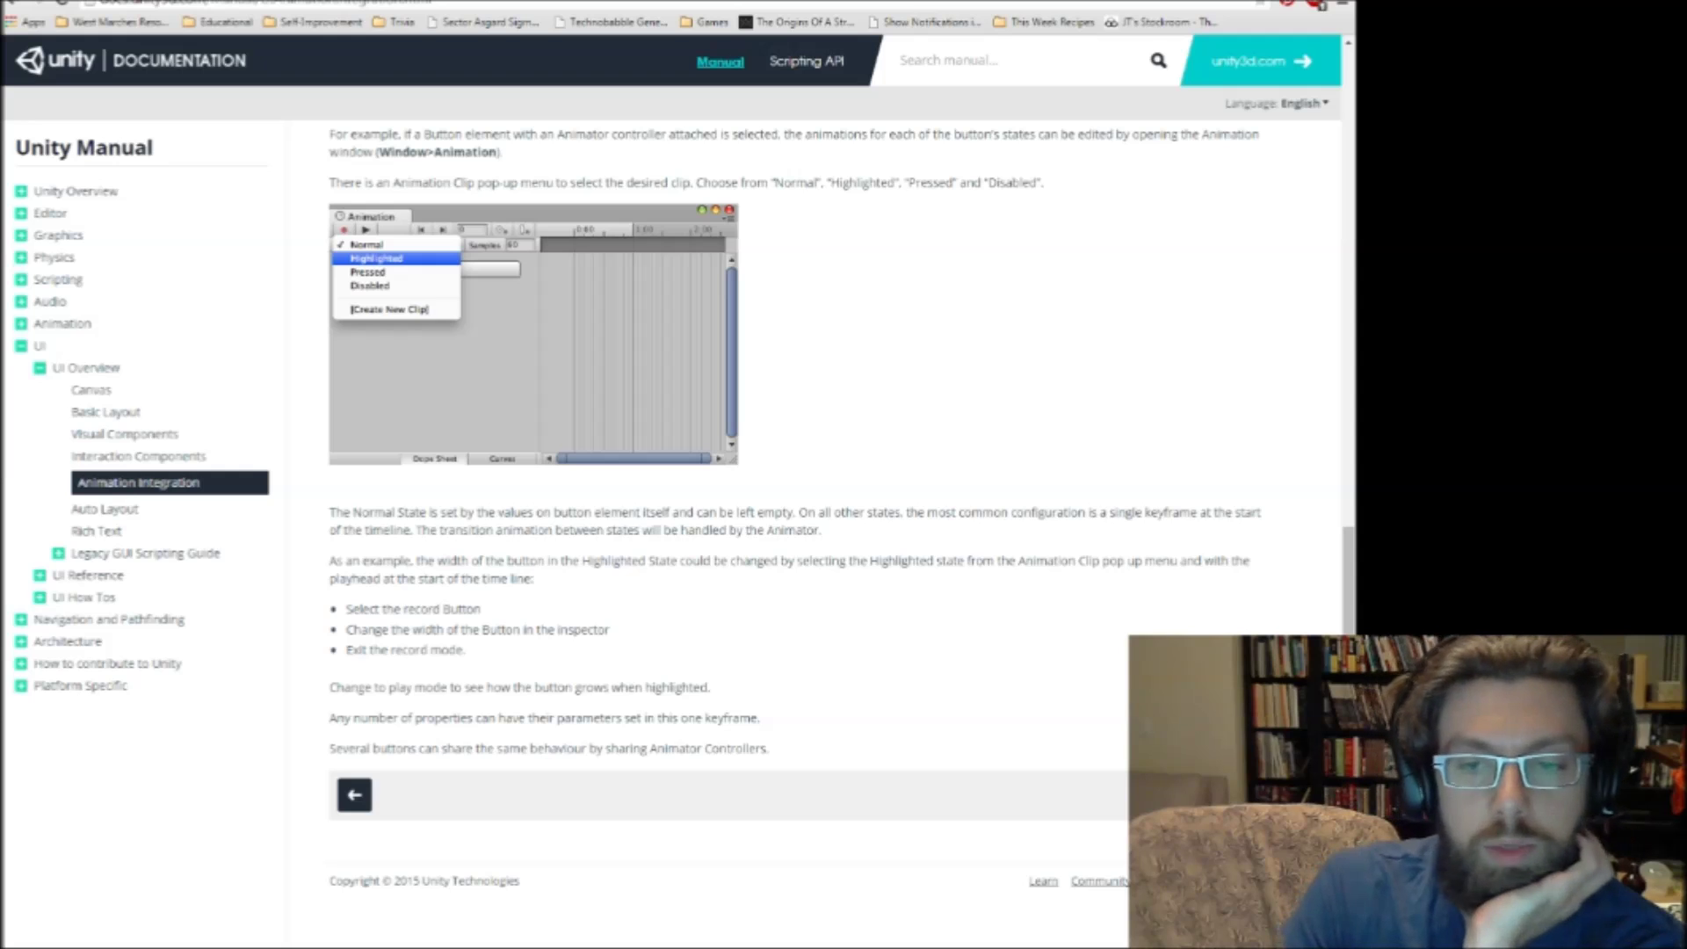
Go on to the Auto Layout page and skim it down to Triggering Layout Rebuild.
{"action": "left_click", "coordinate": [1272, 794]}
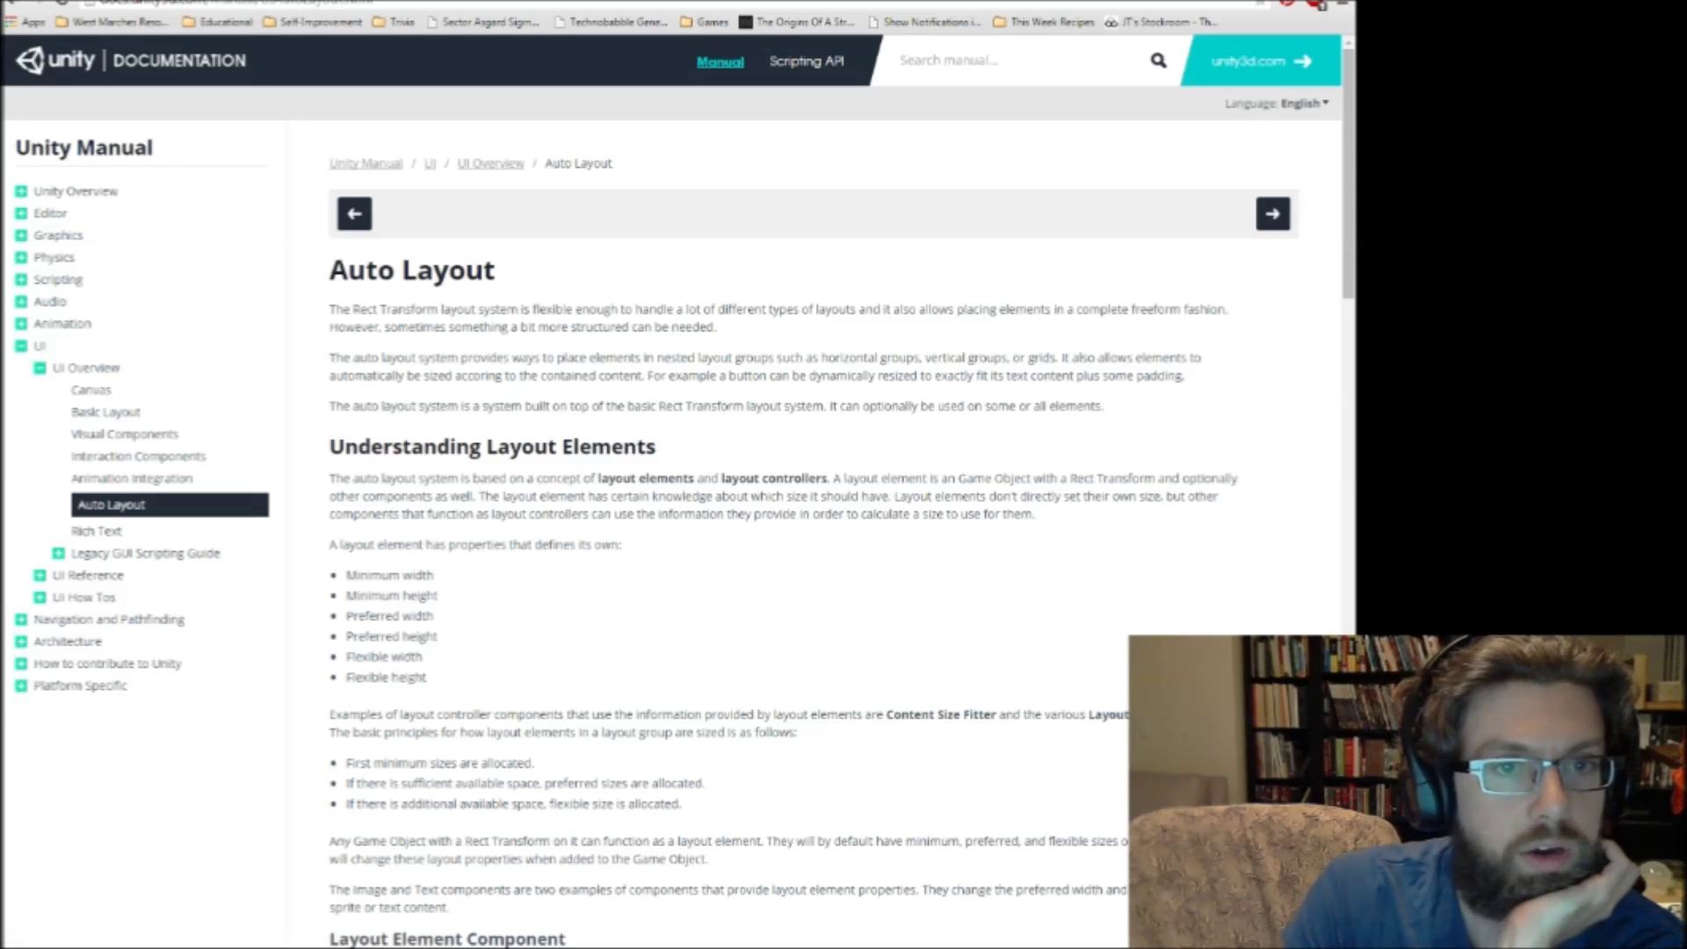
{"action": "scroll", "coordinate": [790, 527], "scroll_direction": "down", "scroll_amount": 9}
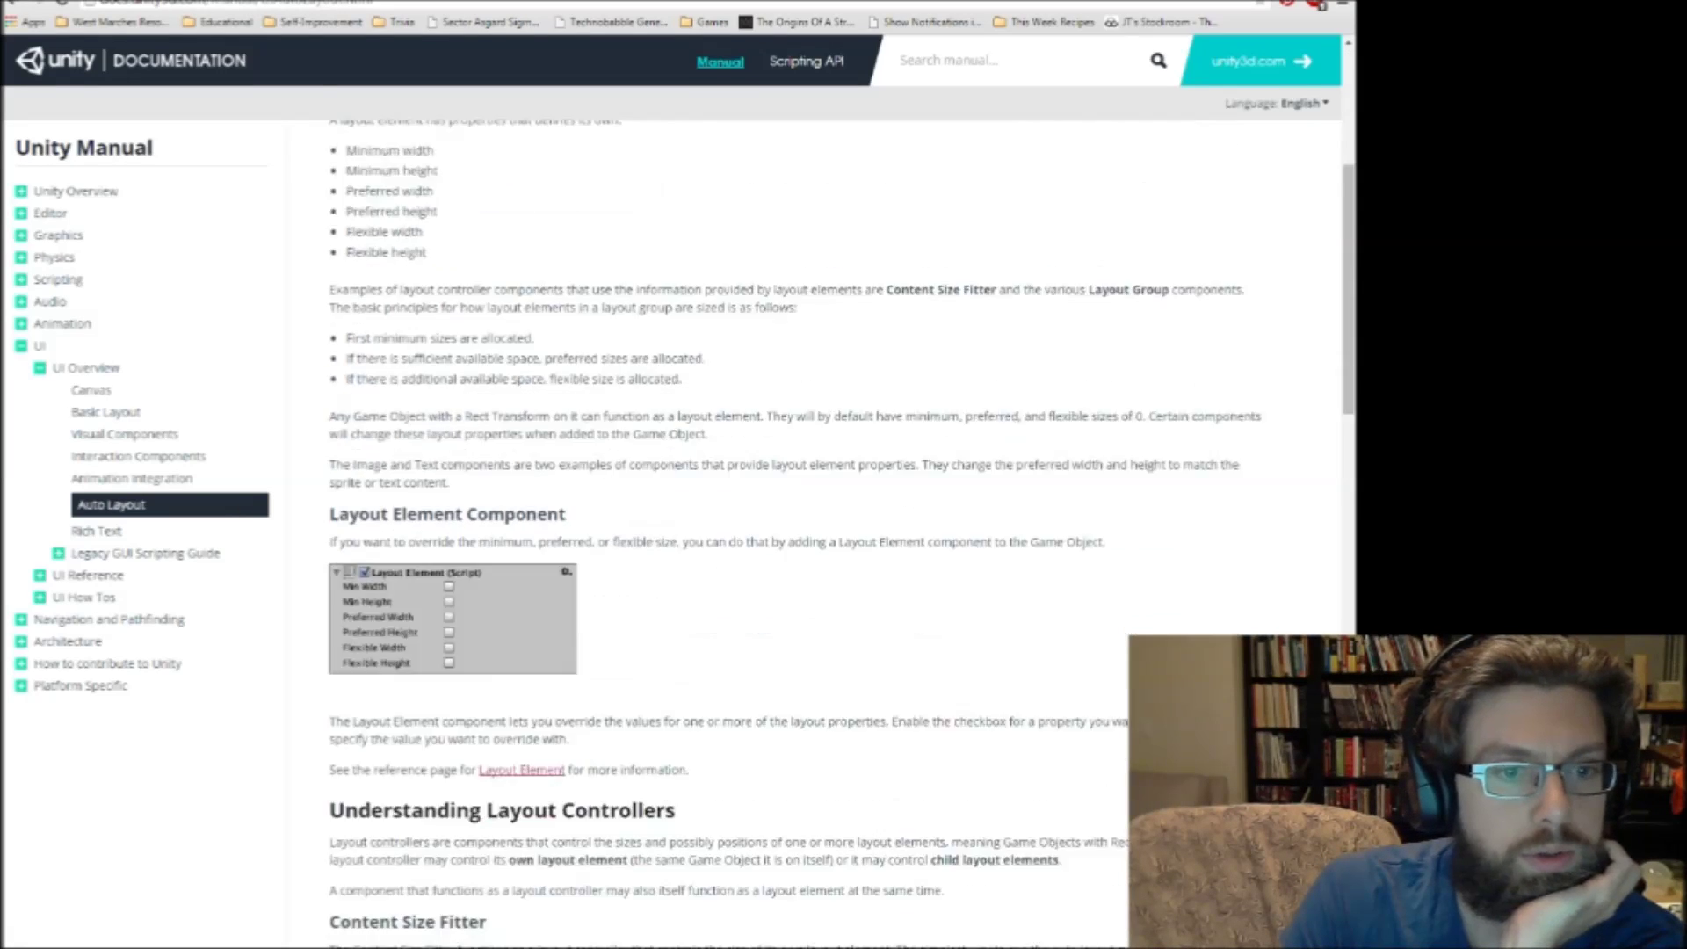
{"action": "scroll", "coordinate": [791, 527], "scroll_direction": "down", "scroll_amount": 20}
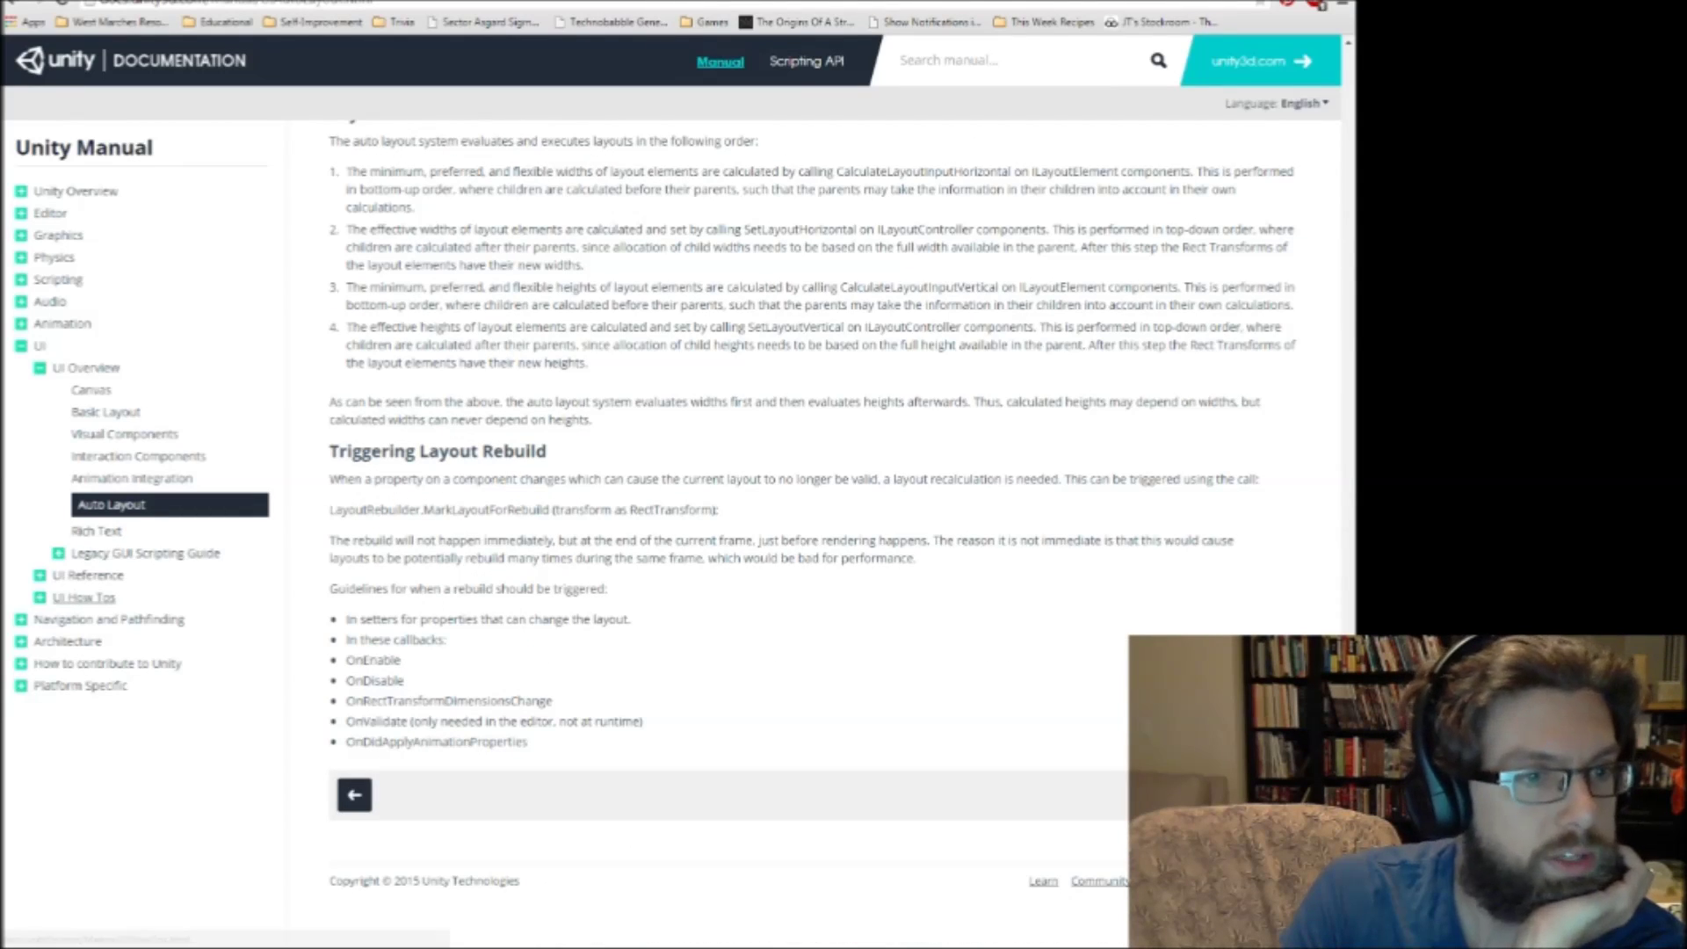
Open the UI How Tos section and read its Designing UI for Multiple Resolutions page on anchors and reference resolution.
{"action": "left_click", "coordinate": [84, 597]}
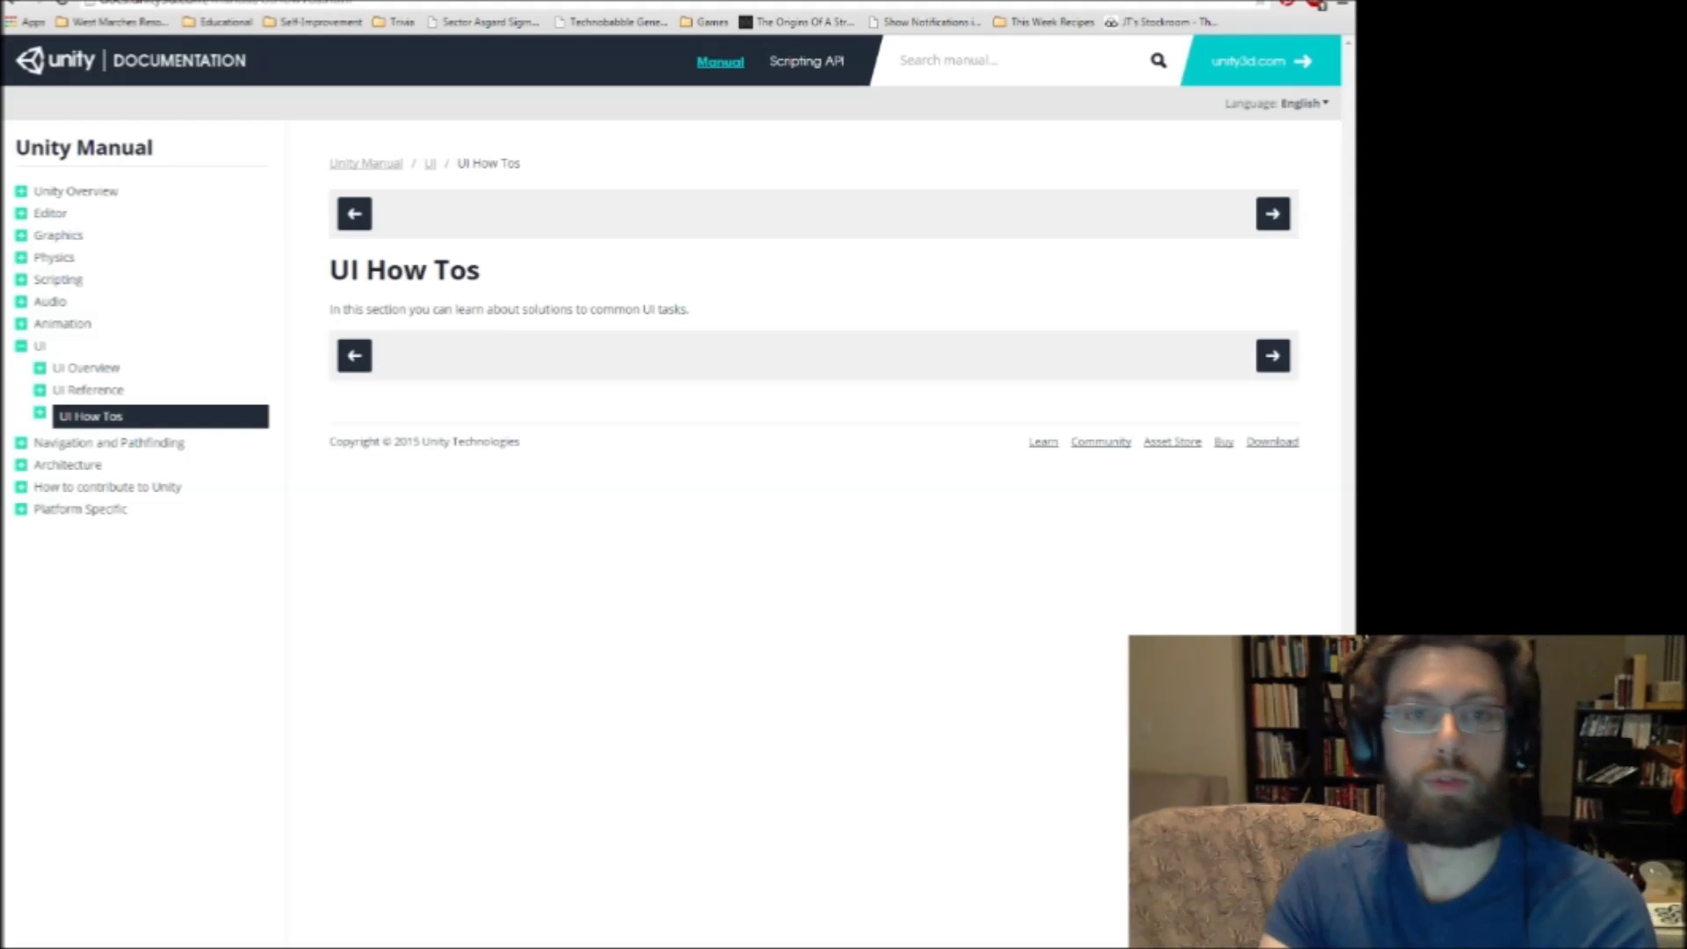
{"action": "left_click", "coordinate": [1271, 214]}
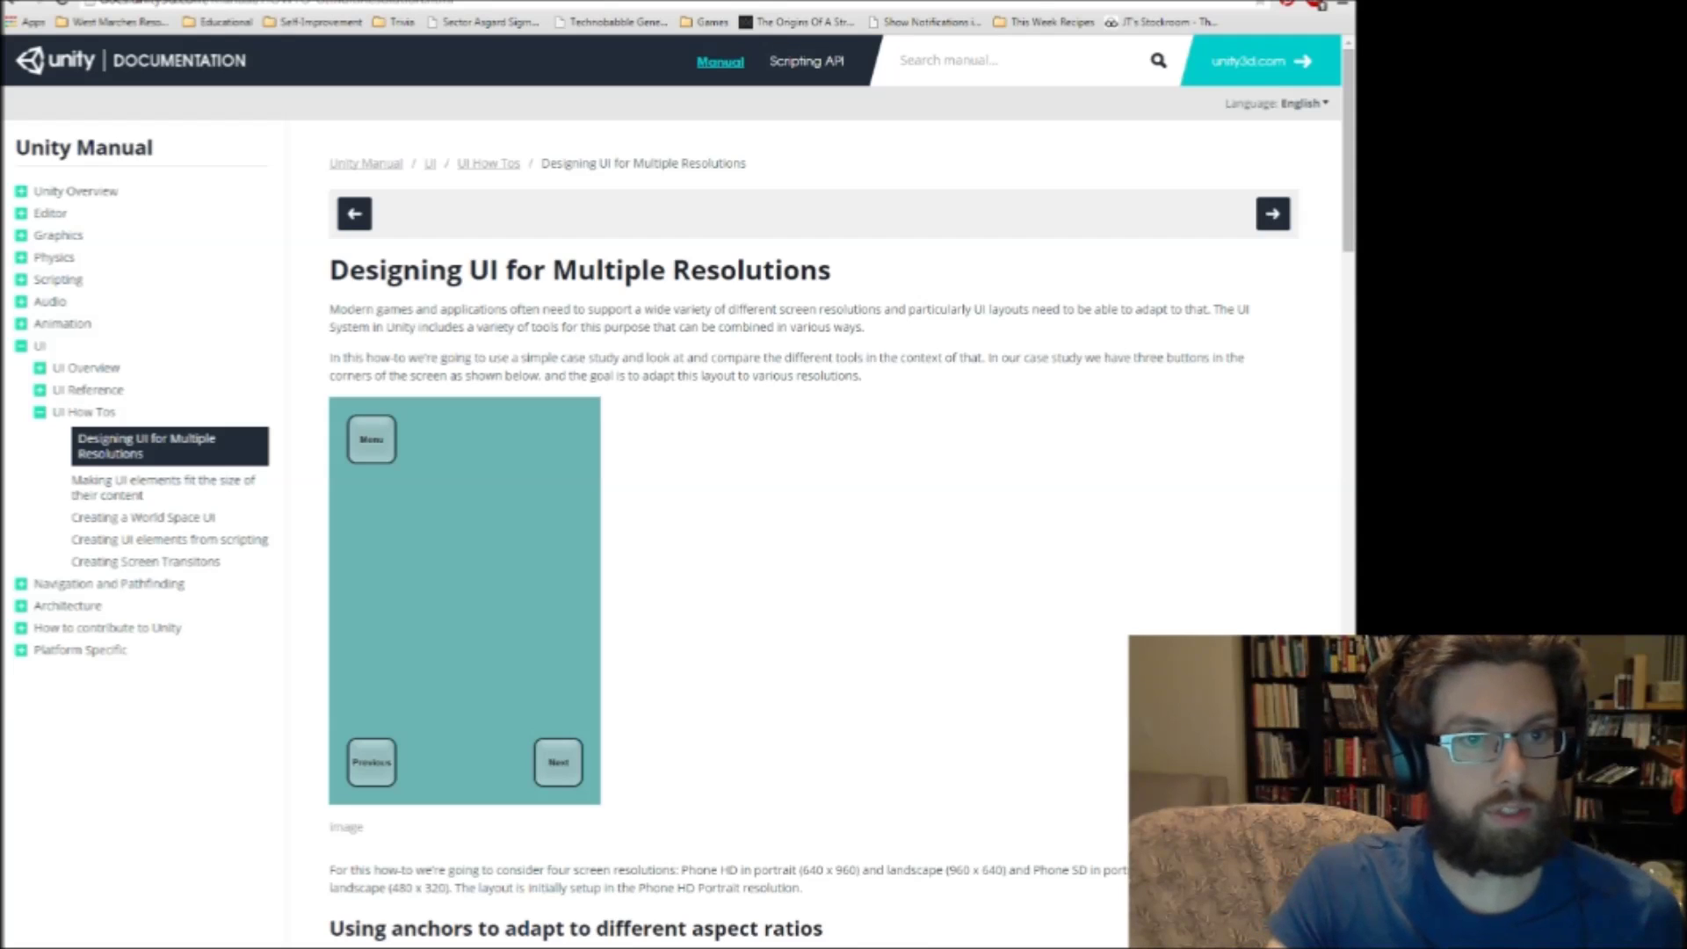
{"action": "scroll", "coordinate": [791, 527], "scroll_direction": "down", "scroll_amount": 3}
{"action": "scroll", "coordinate": [790, 527], "scroll_direction": "down", "scroll_amount": 4}
{"action": "scroll", "coordinate": [791, 527], "scroll_direction": "down", "scroll_amount": 2}
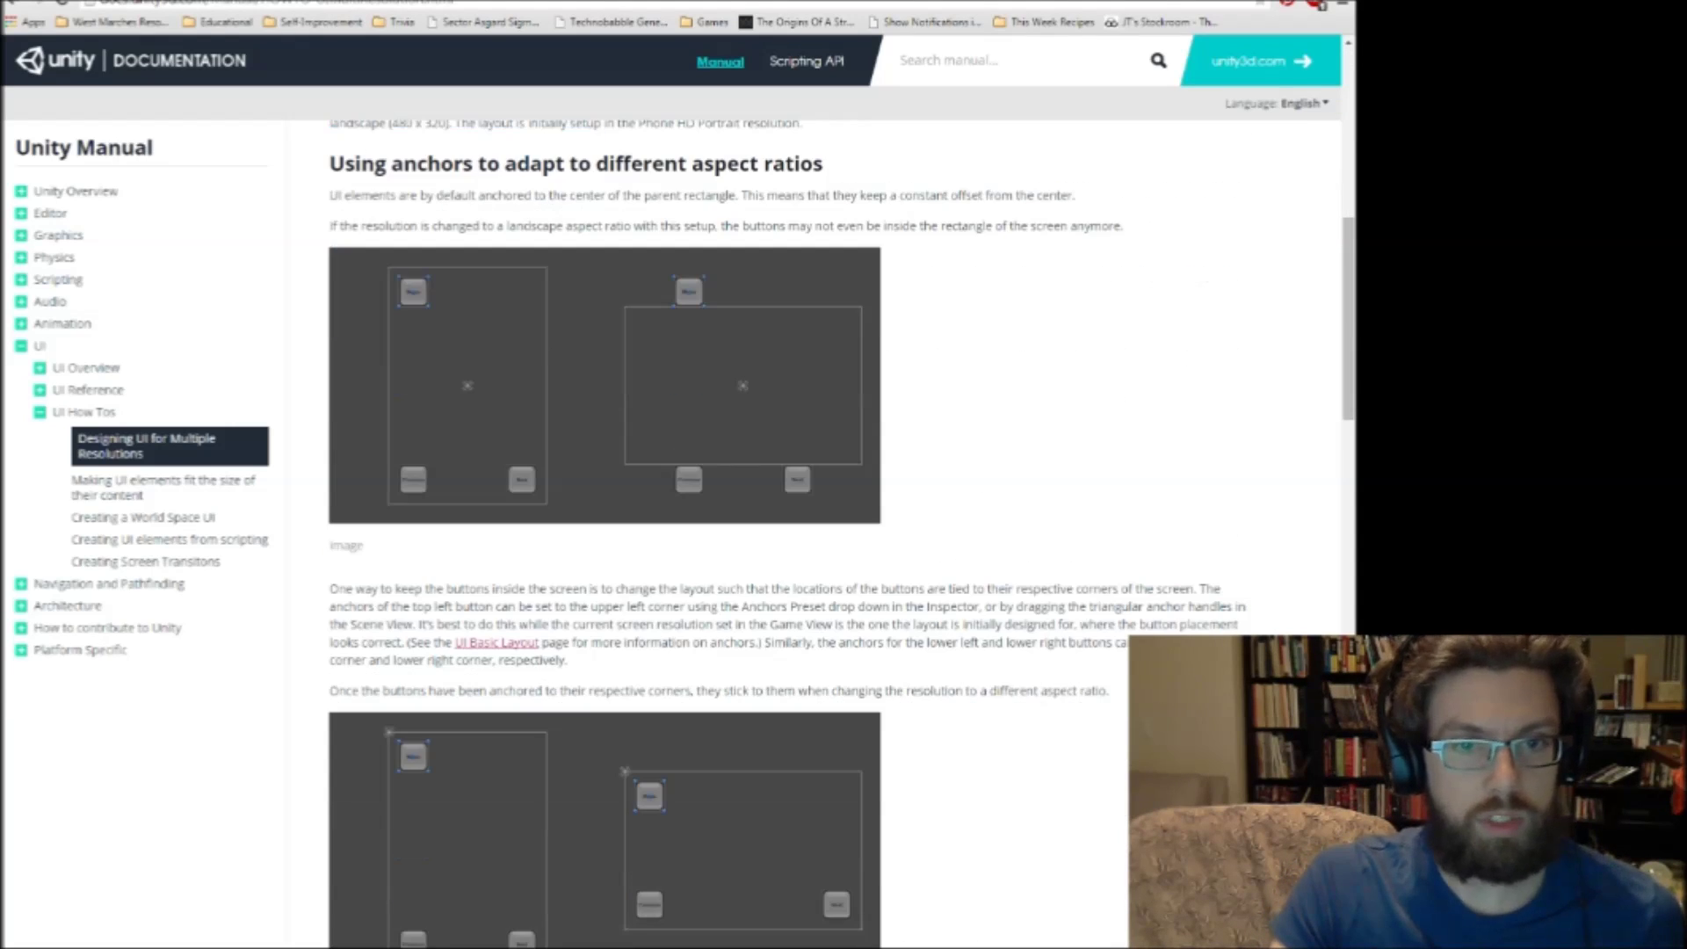
{"action": "scroll", "coordinate": [791, 528], "scroll_direction": "up", "scroll_amount": 6}
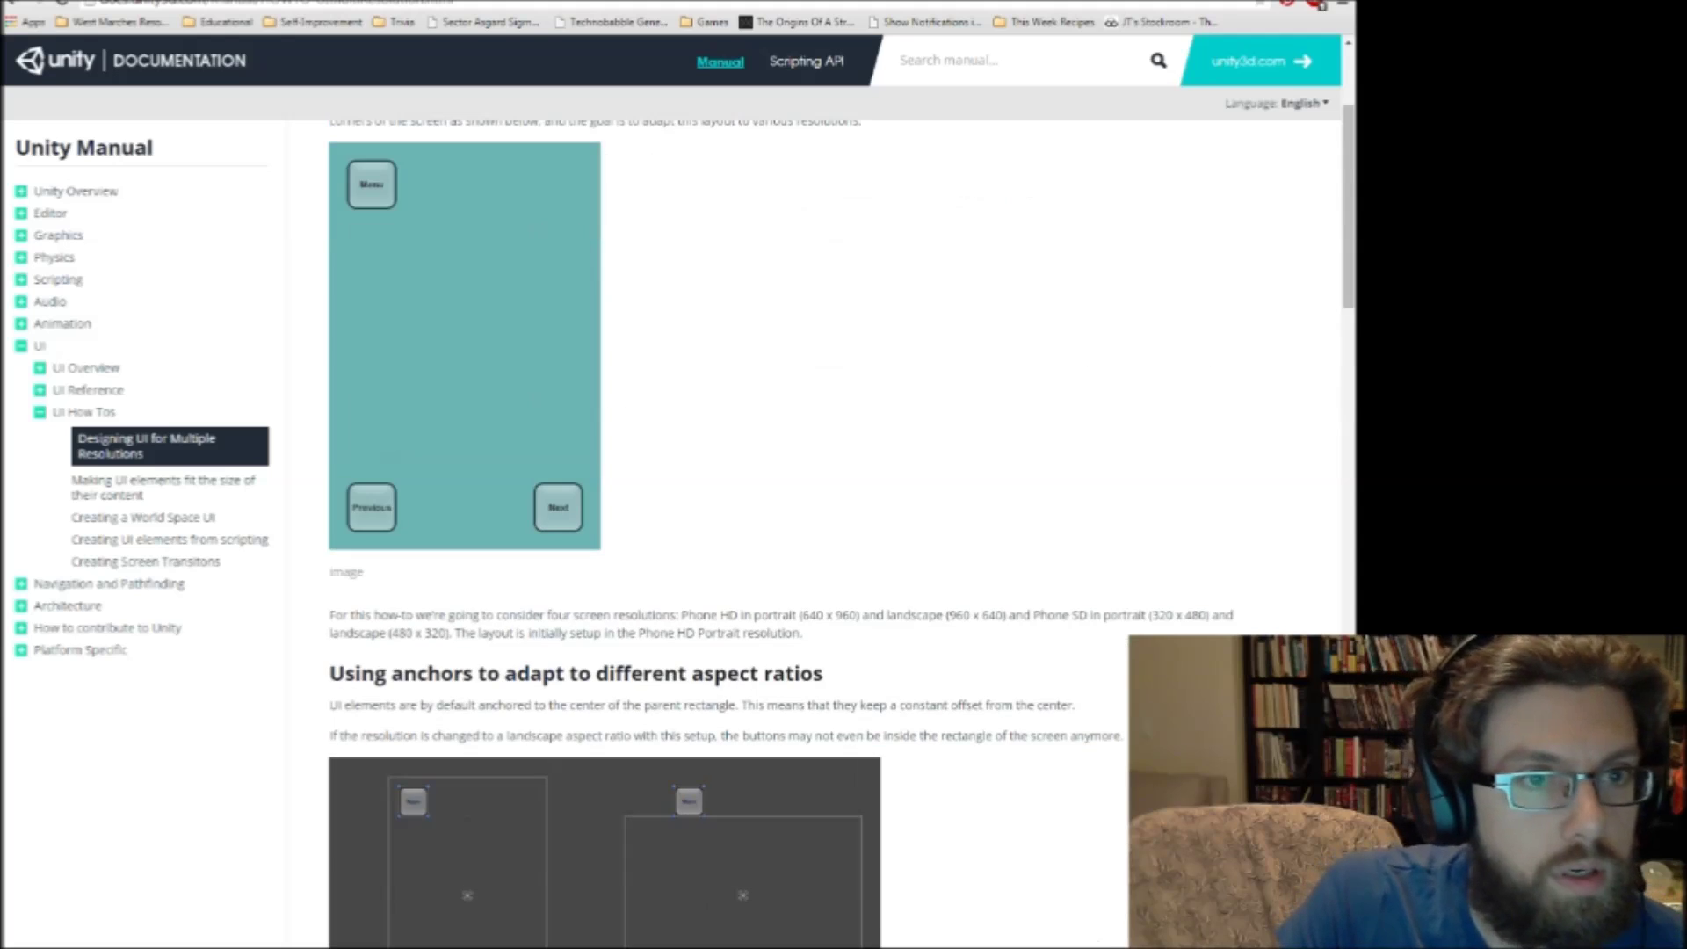
{"action": "scroll", "coordinate": [791, 528], "scroll_direction": "down", "scroll_amount": 8}
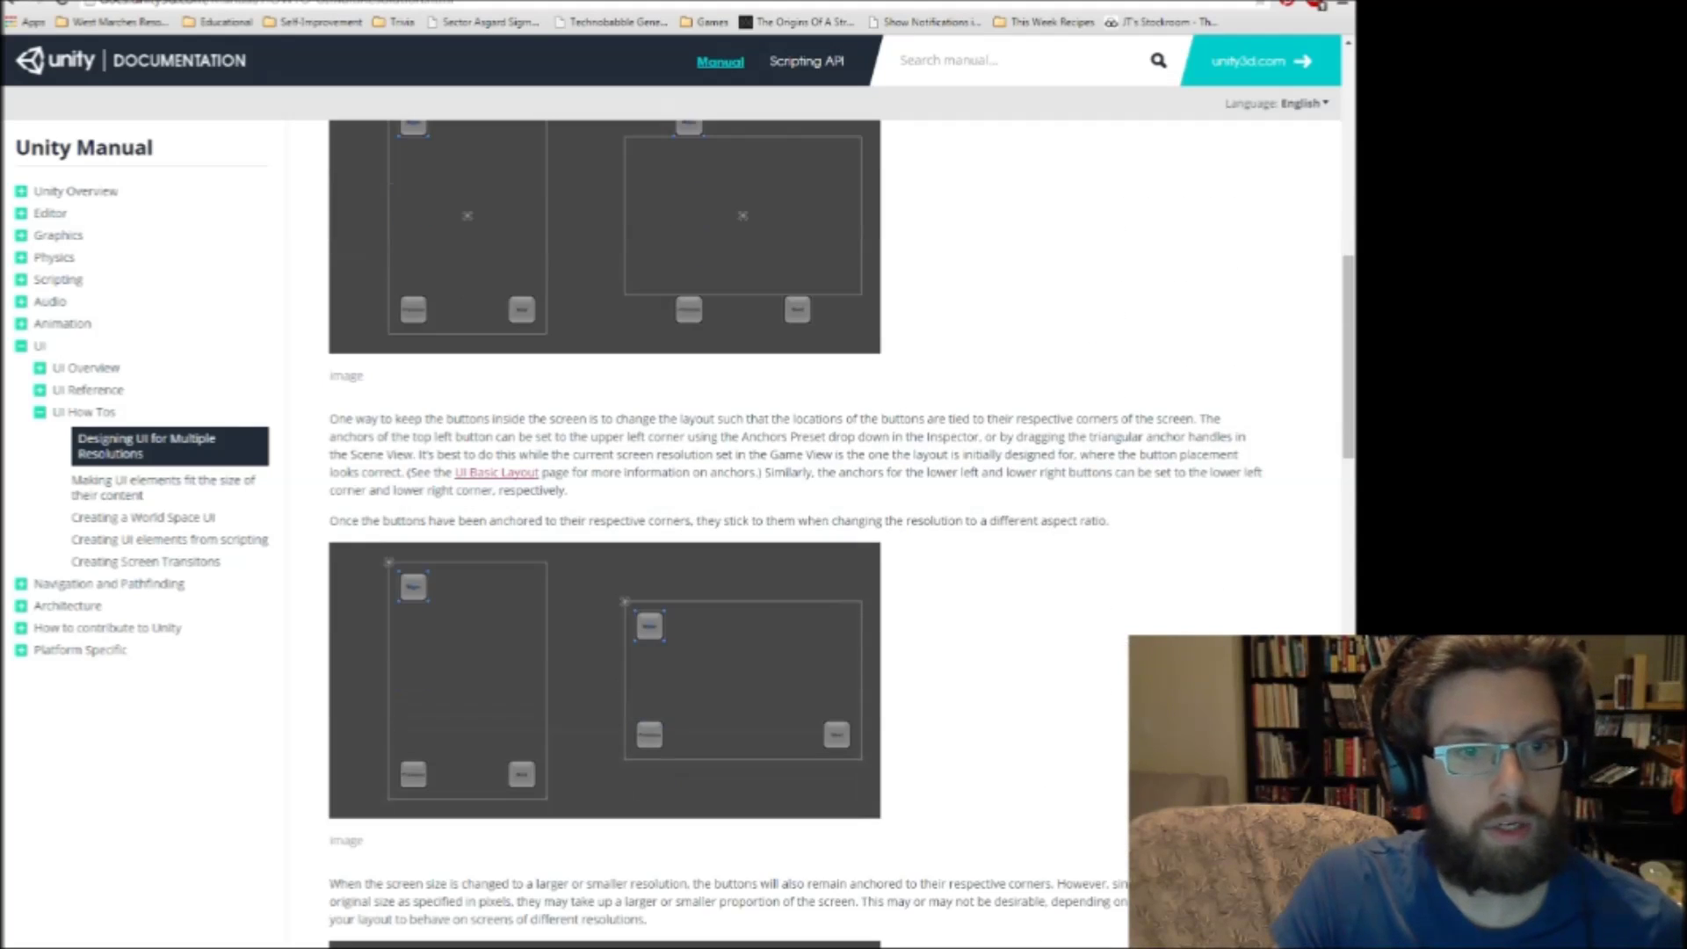
{"action": "scroll", "coordinate": [790, 527], "scroll_direction": "down", "scroll_amount": 5}
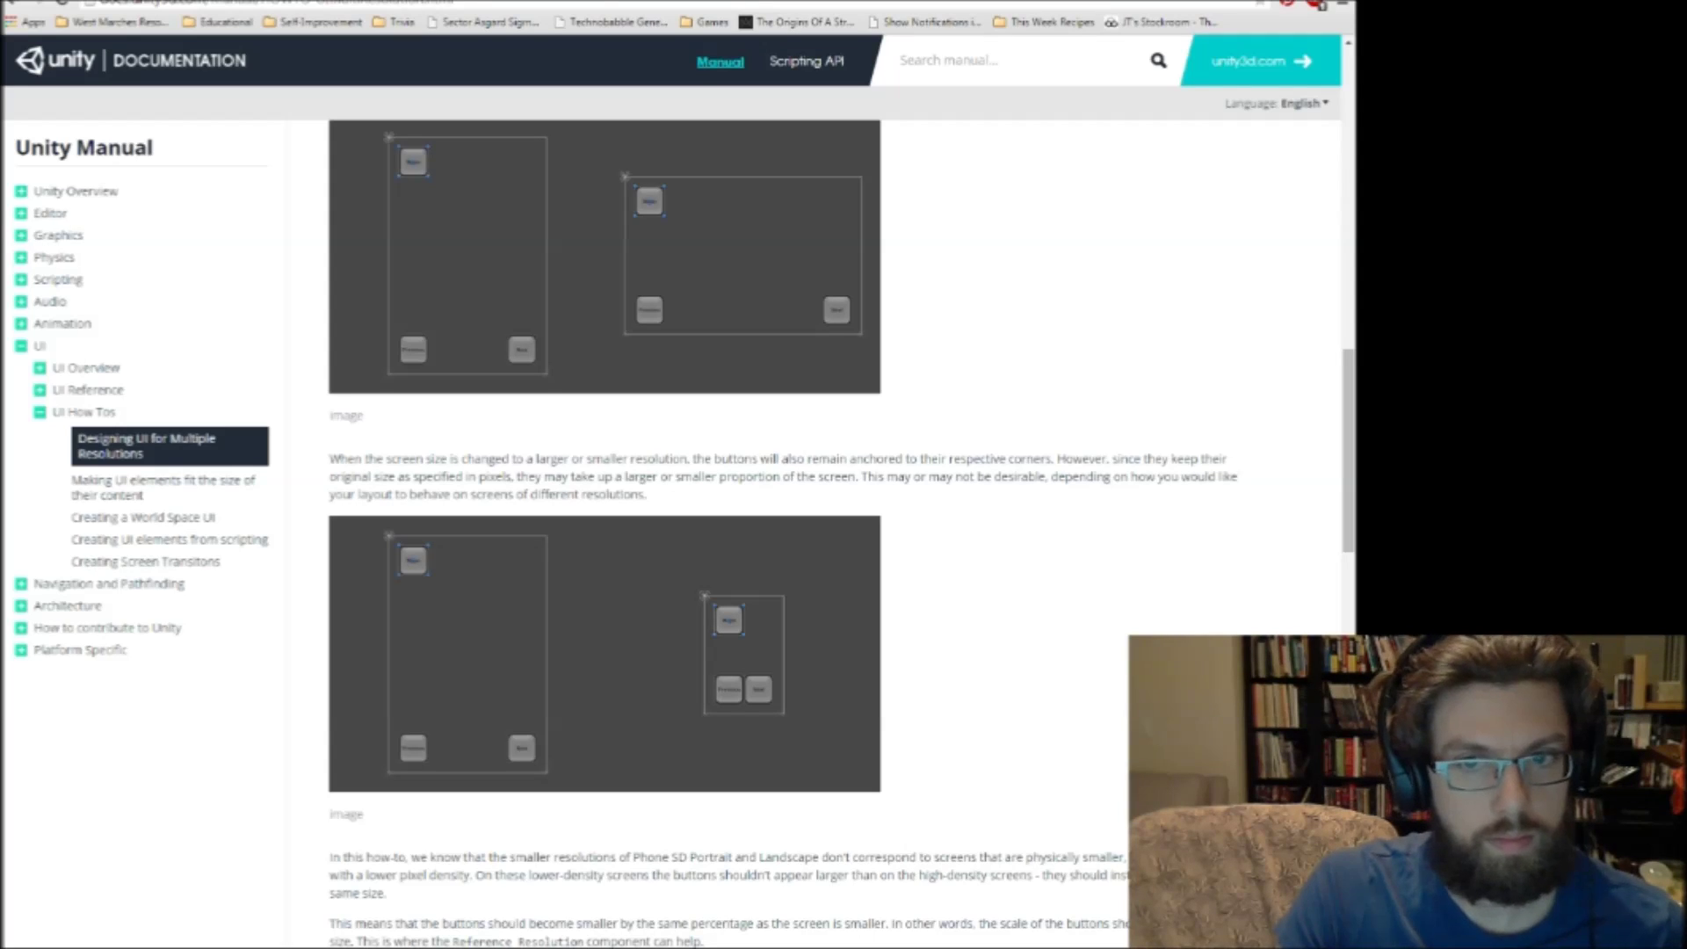
{"action": "scroll", "coordinate": [791, 527], "scroll_direction": "down", "scroll_amount": 15}
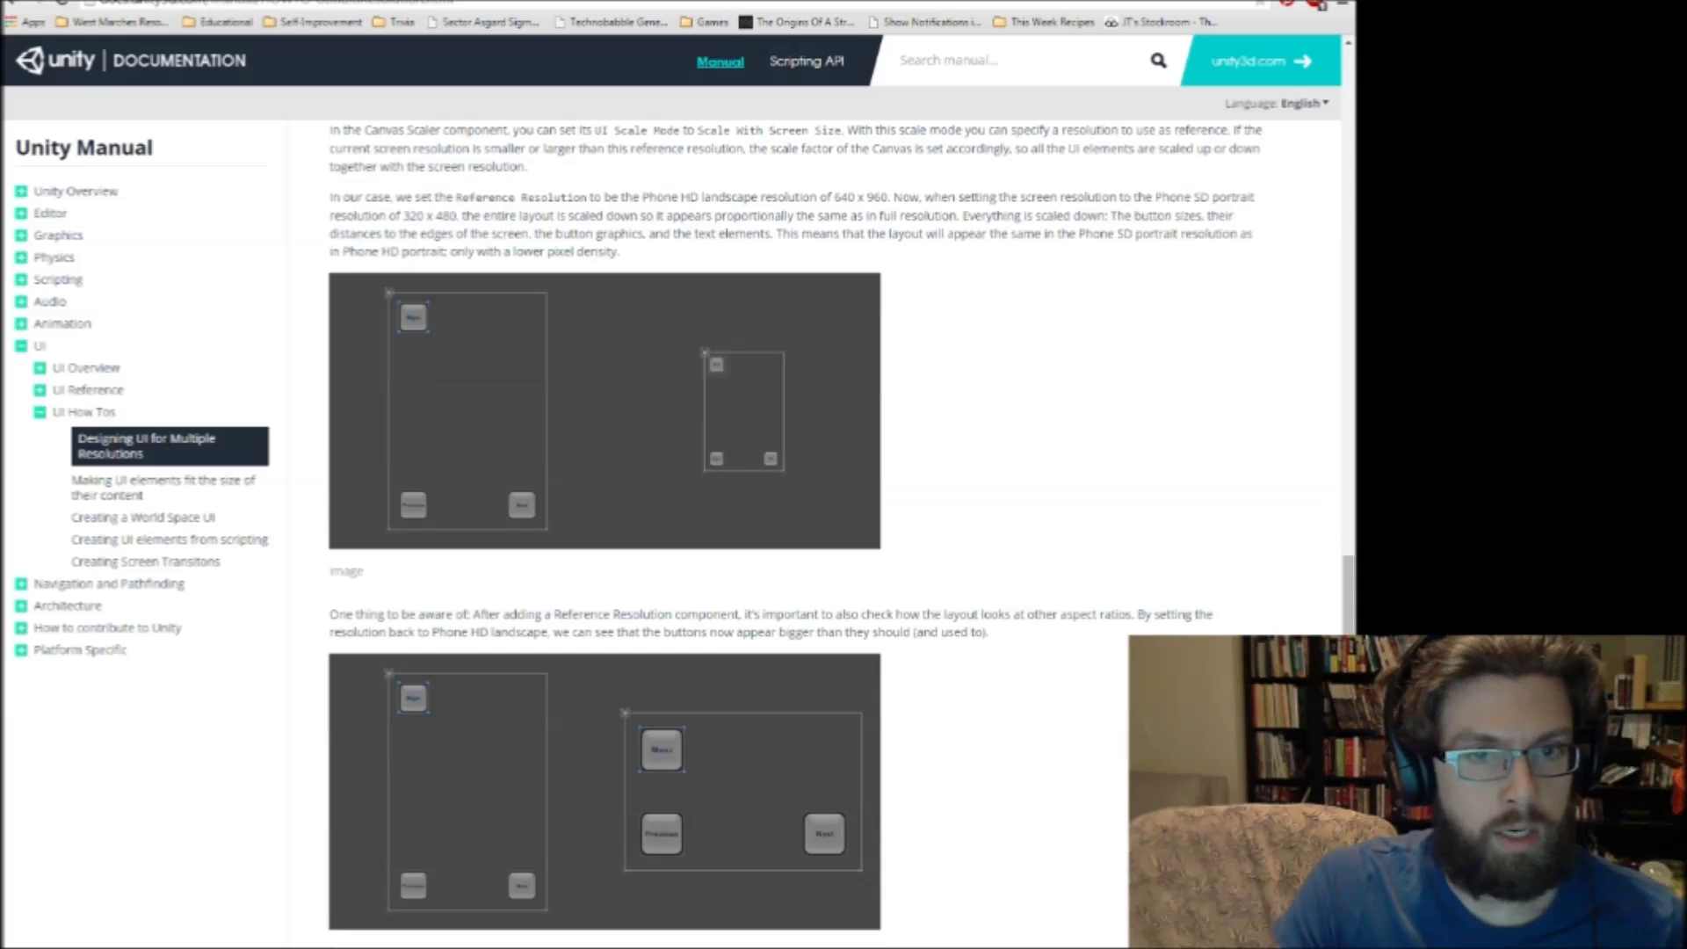
{"action": "scroll", "coordinate": [790, 527], "scroll_direction": "down", "scroll_amount": 2}
{"action": "scroll", "coordinate": [790, 527], "scroll_direction": "down", "scroll_amount": 7}
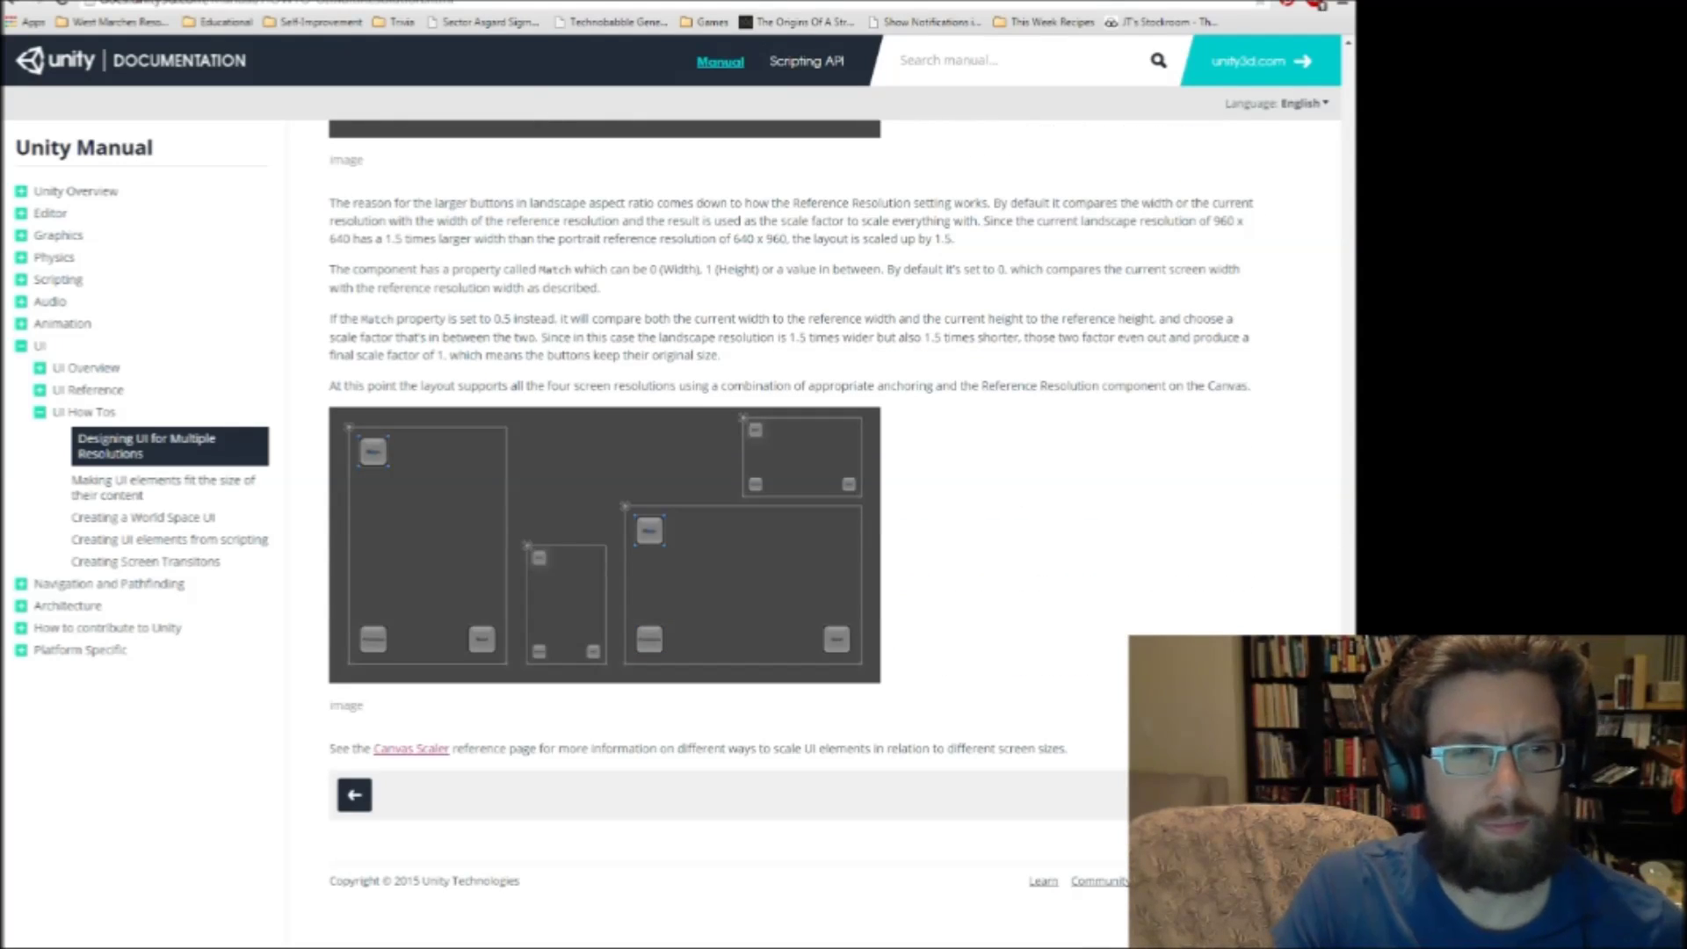
Read the how-to pages on fitting UI elements to their content, creating a World Space UI and creating UI elements from scripting.
{"action": "left_click", "coordinate": [163, 488]}
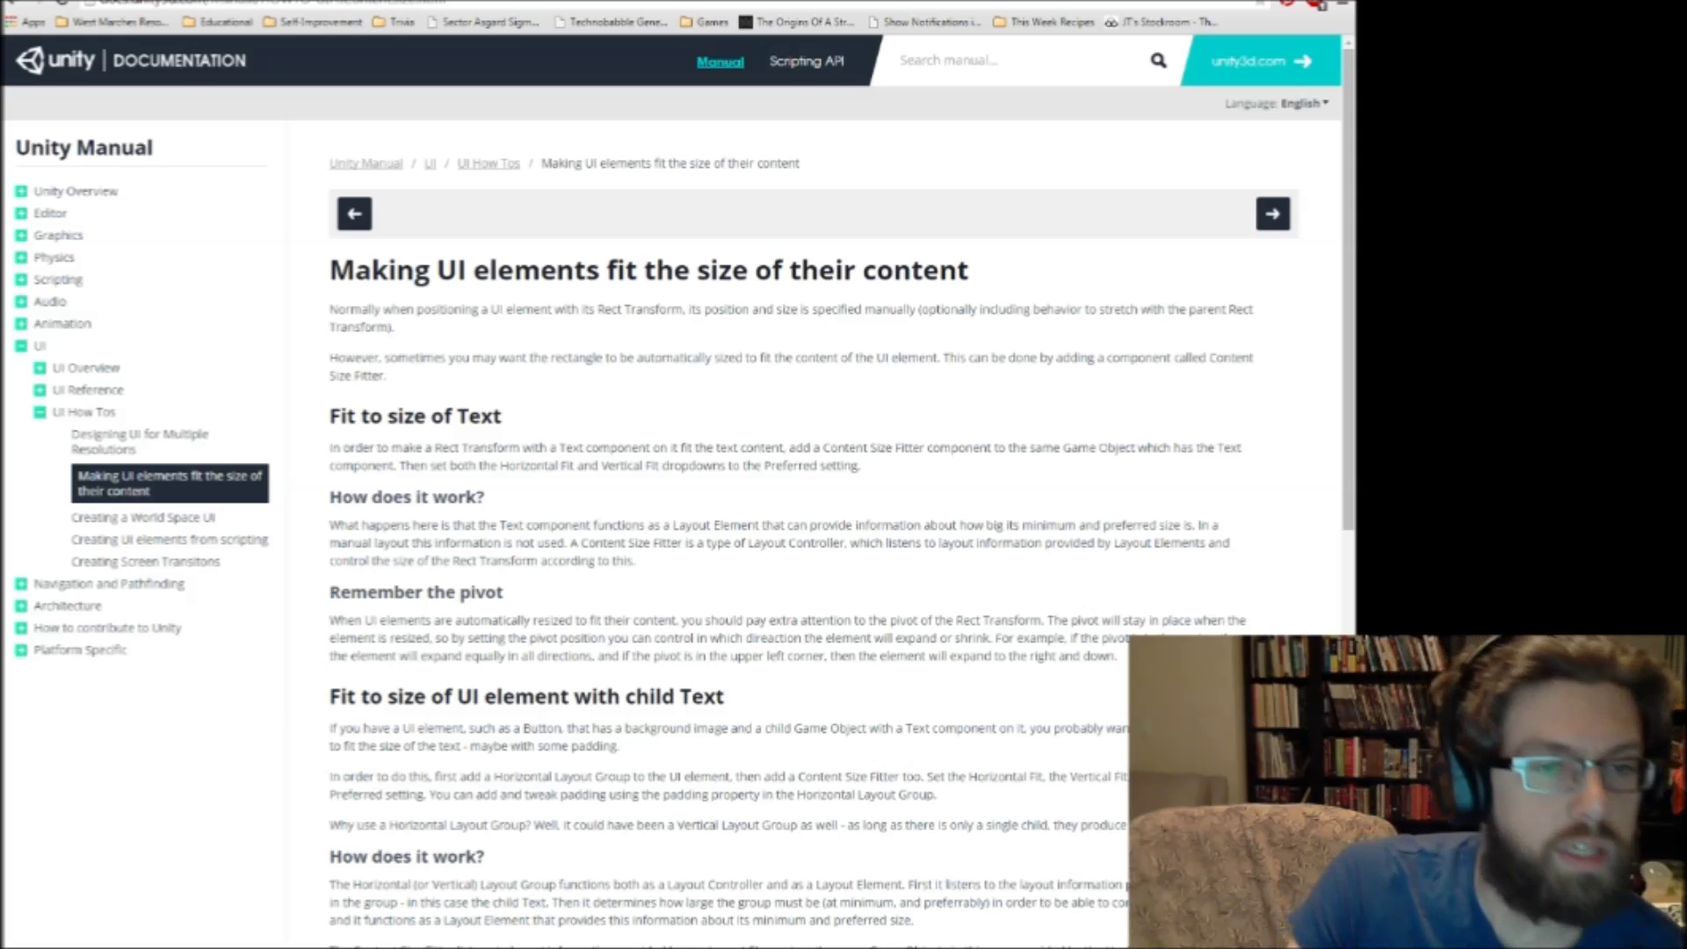
{"action": "scroll", "coordinate": [790, 528], "scroll_direction": "down", "scroll_amount": 9}
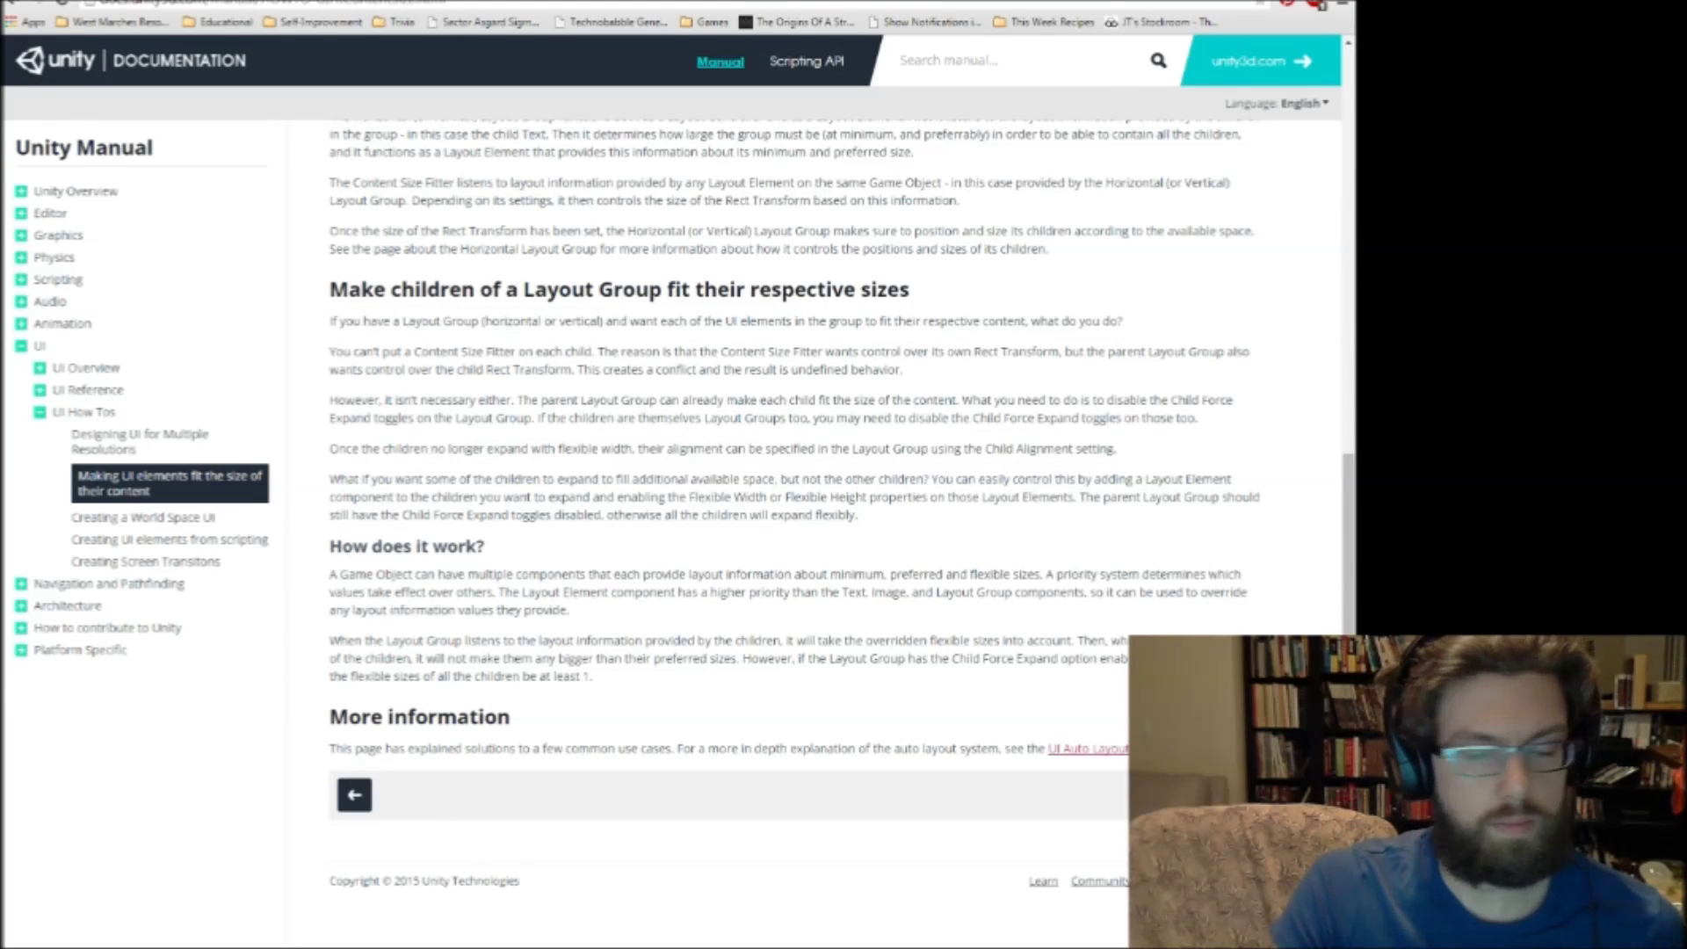
{"action": "left_click", "coordinate": [143, 517]}
{"action": "scroll", "coordinate": [834, 527], "scroll_direction": "down", "scroll_amount": 2}
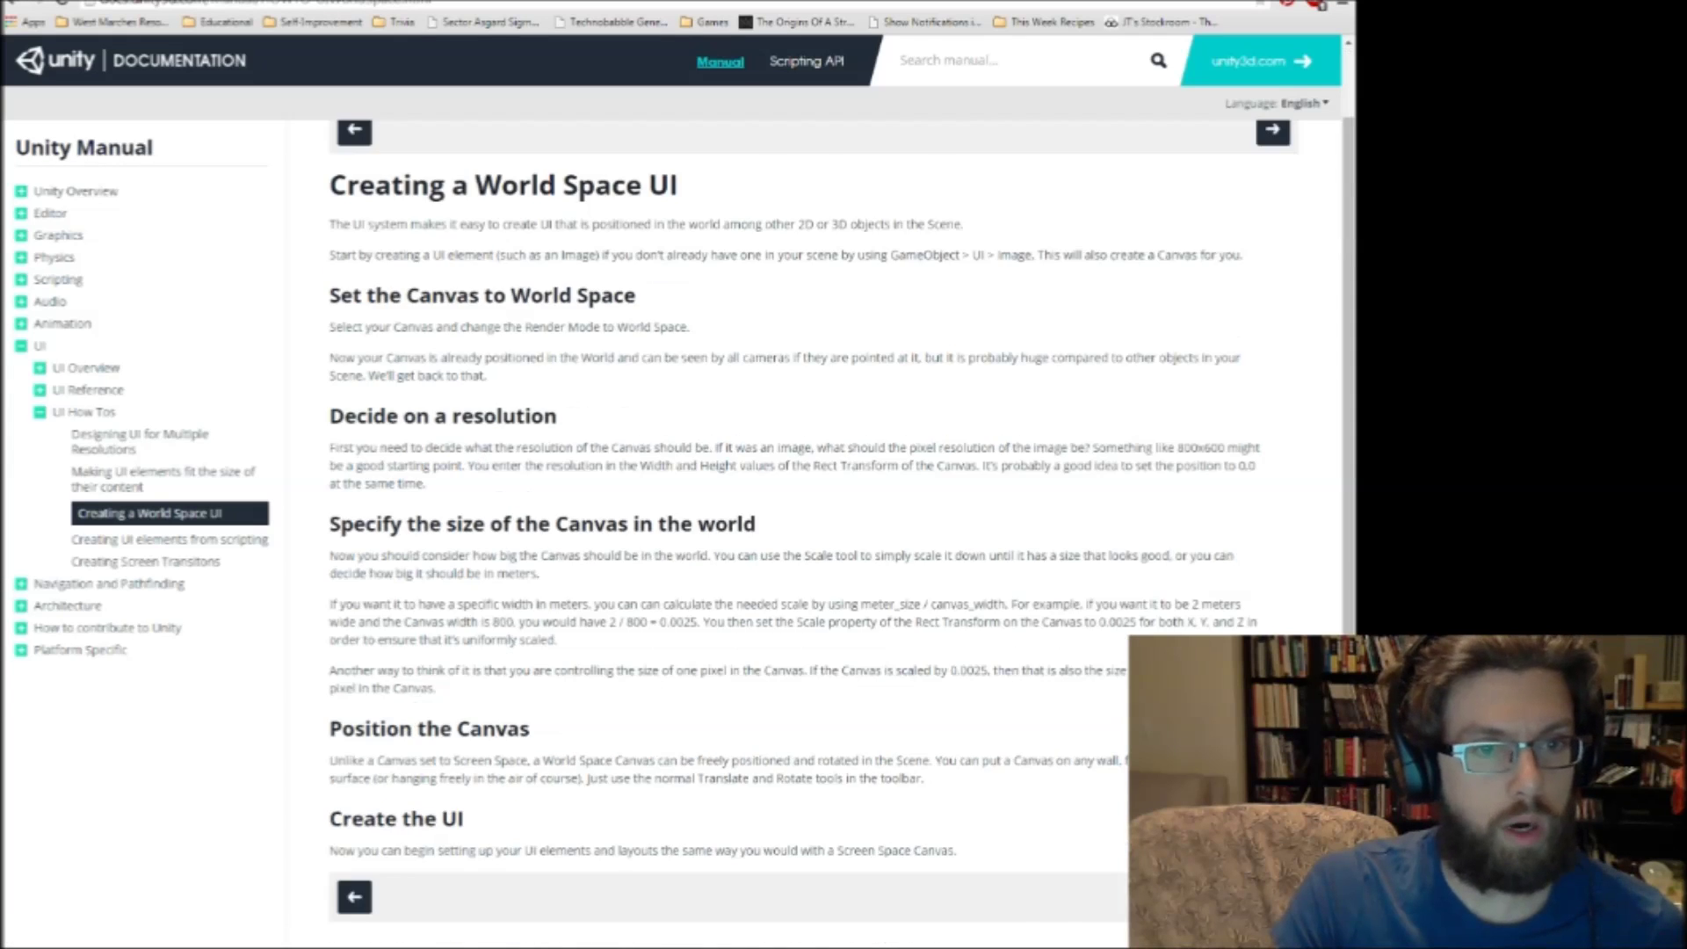
{"action": "left_click", "coordinate": [1272, 812]}
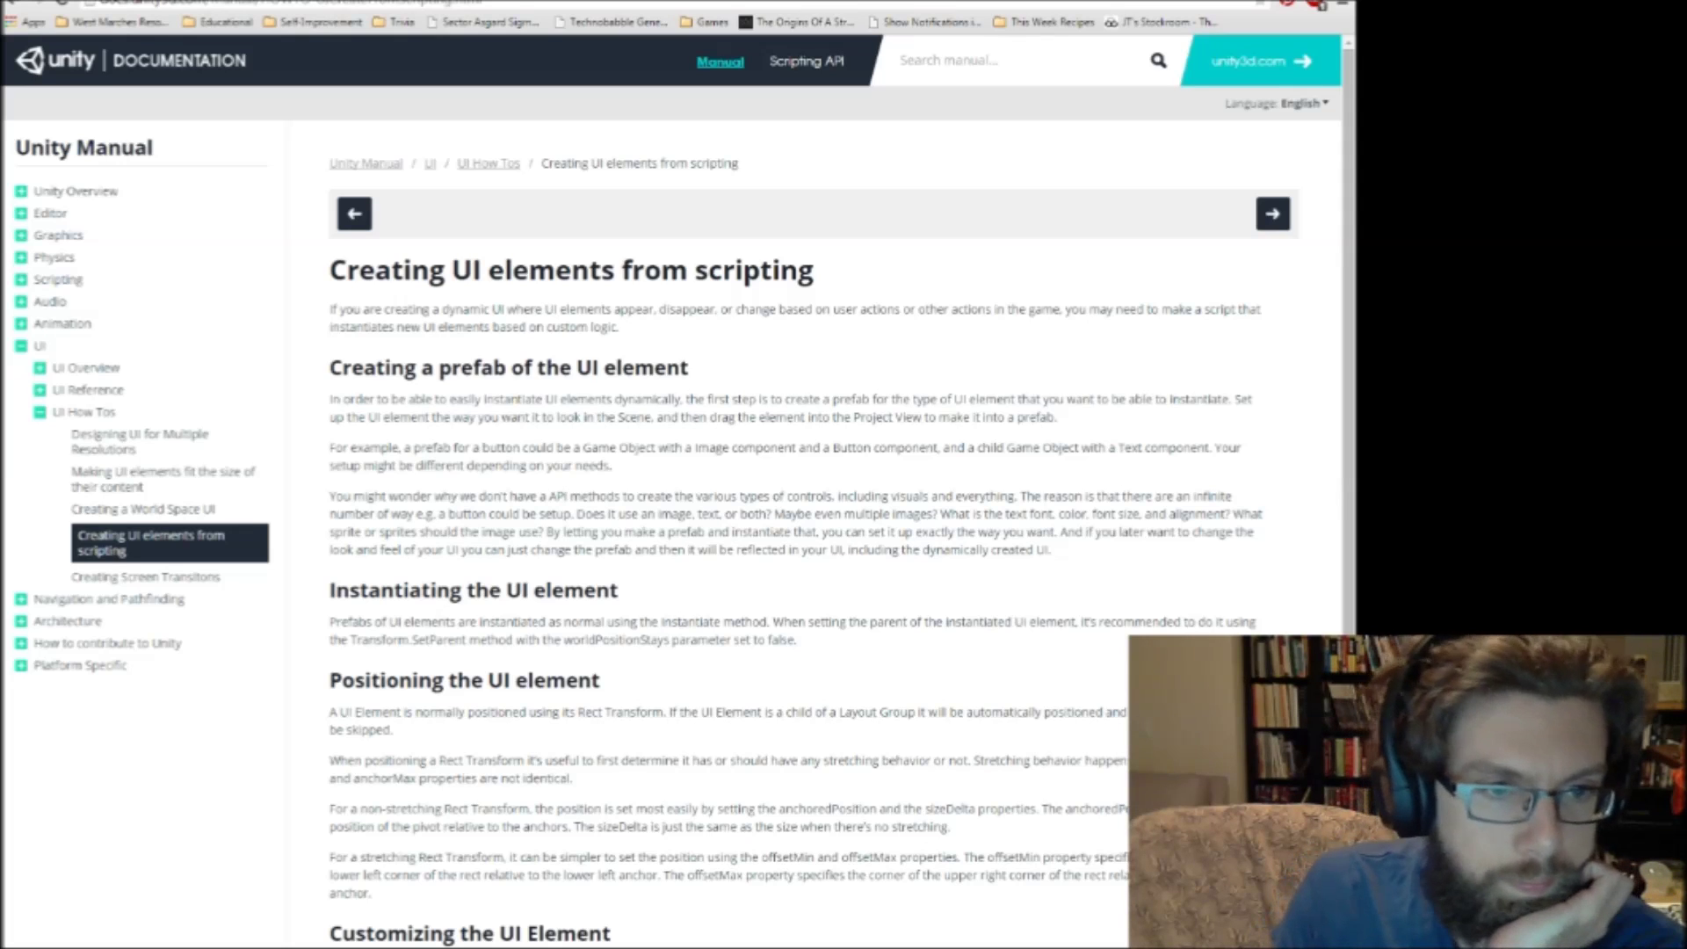
{"action": "scroll", "coordinate": [835, 527], "scroll_direction": "down", "scroll_amount": 3}
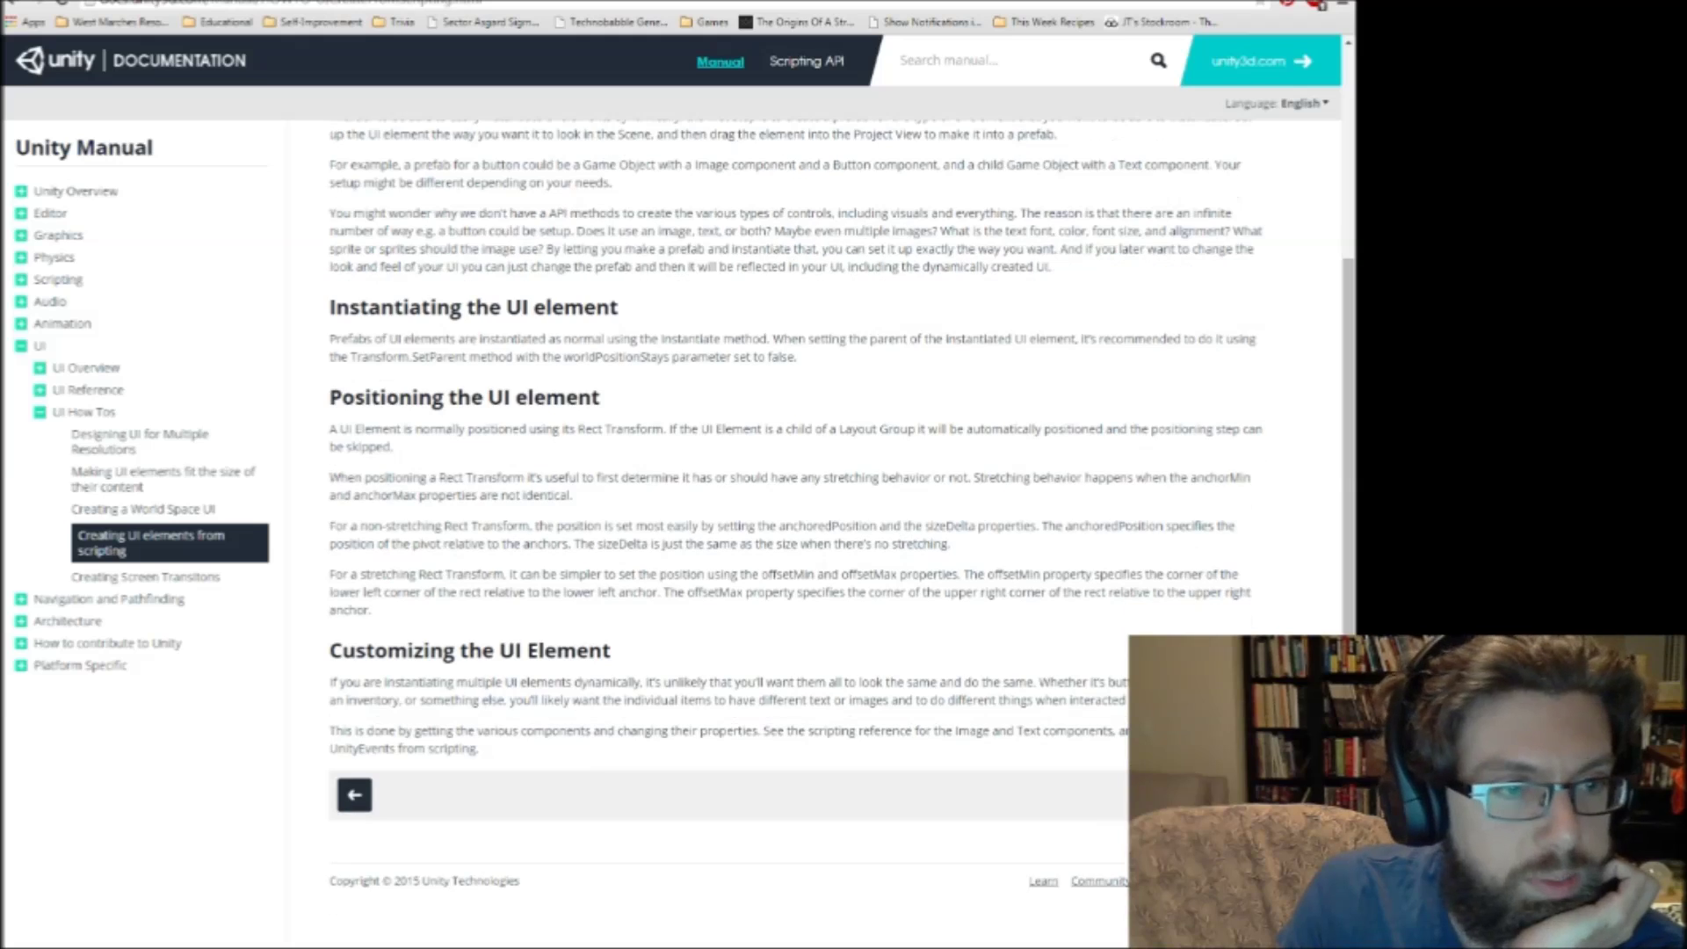
Go on to the Creating Screen Transitions page and examine its Animator setup, ScreenManager script and button On Click setup.
{"action": "left_click", "coordinate": [1272, 795]}
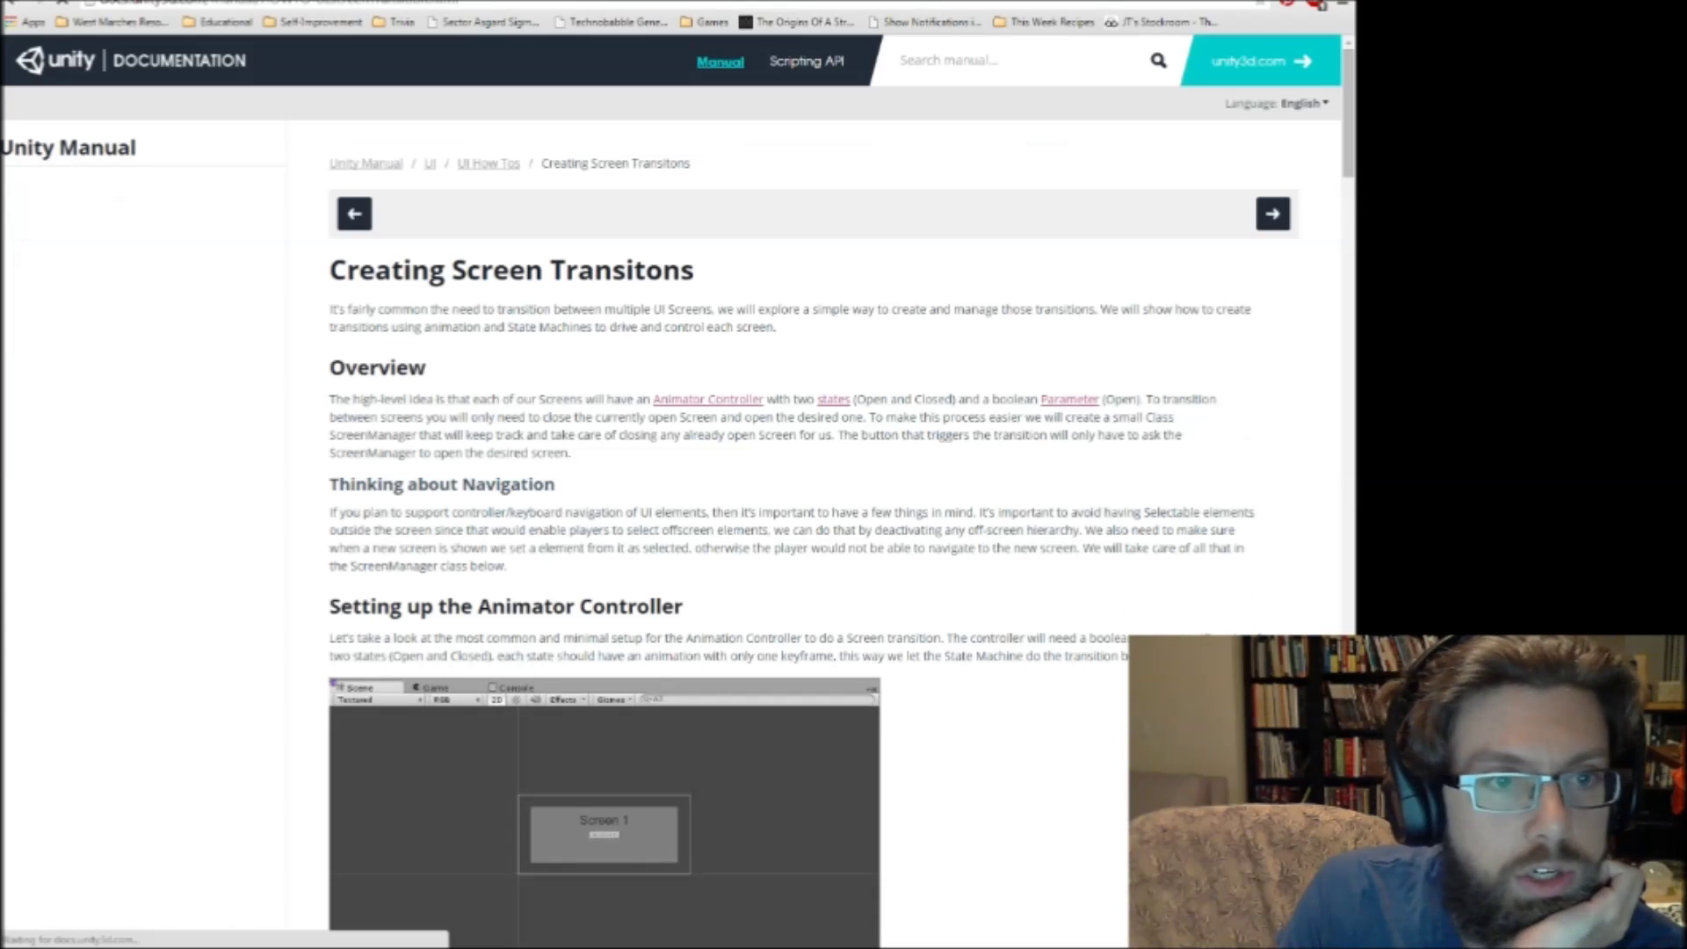
{"action": "scroll", "coordinate": [791, 527], "scroll_direction": "down", "scroll_amount": 12}
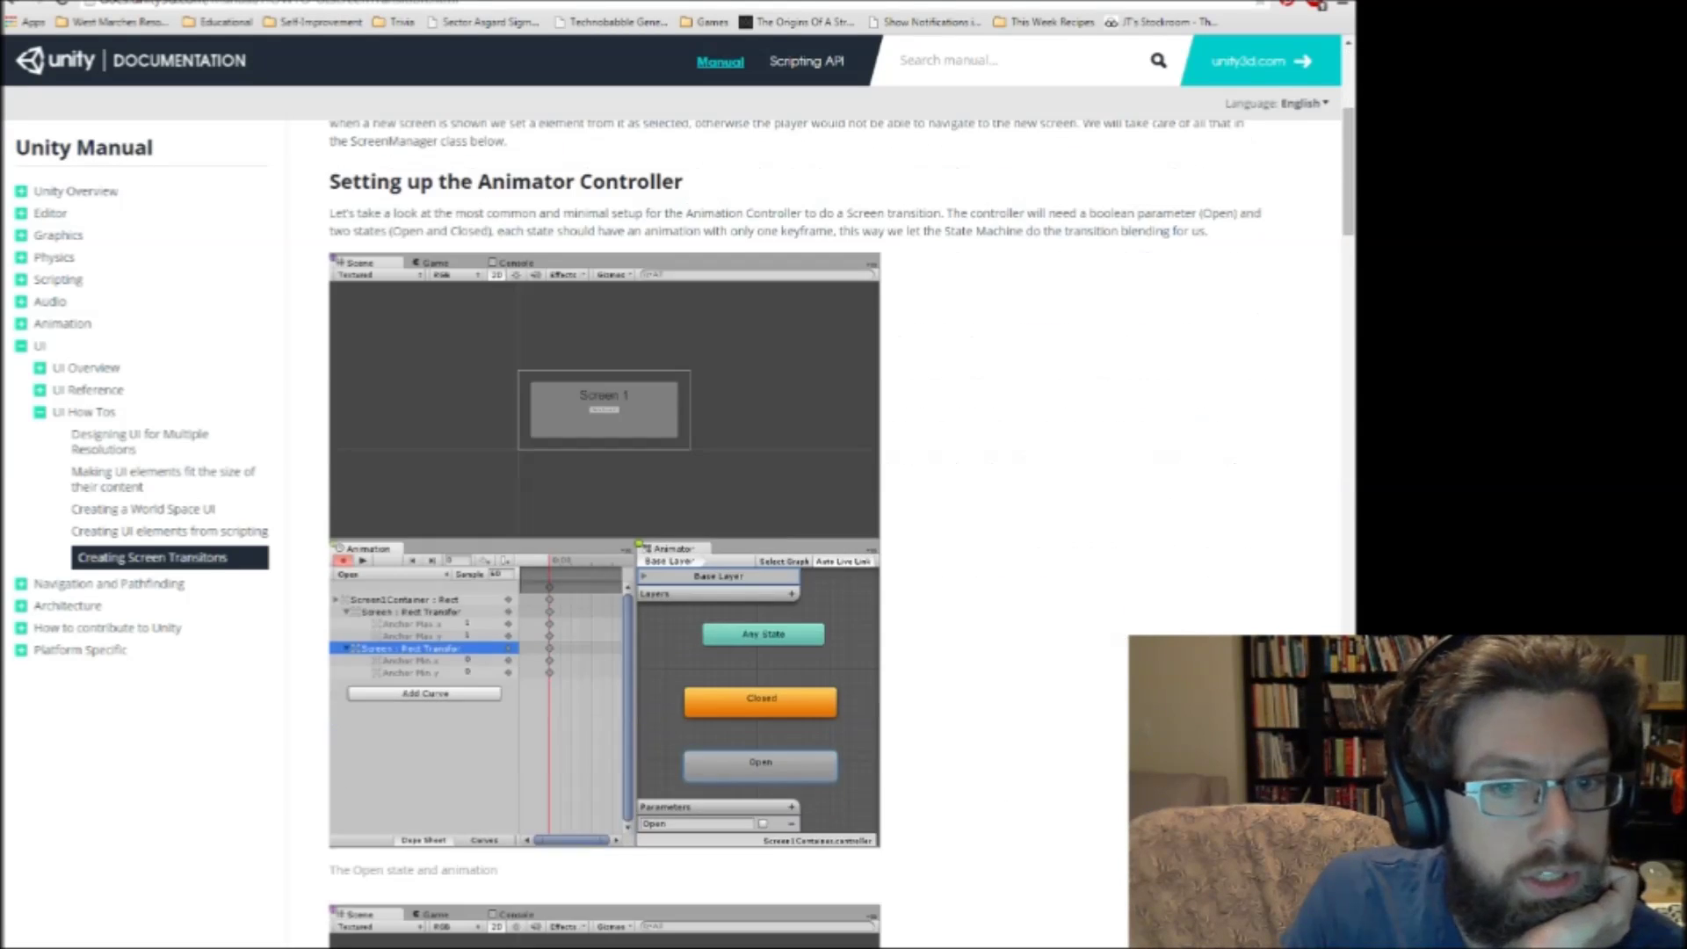
{"action": "scroll", "coordinate": [791, 527], "scroll_direction": "down", "scroll_amount": 15}
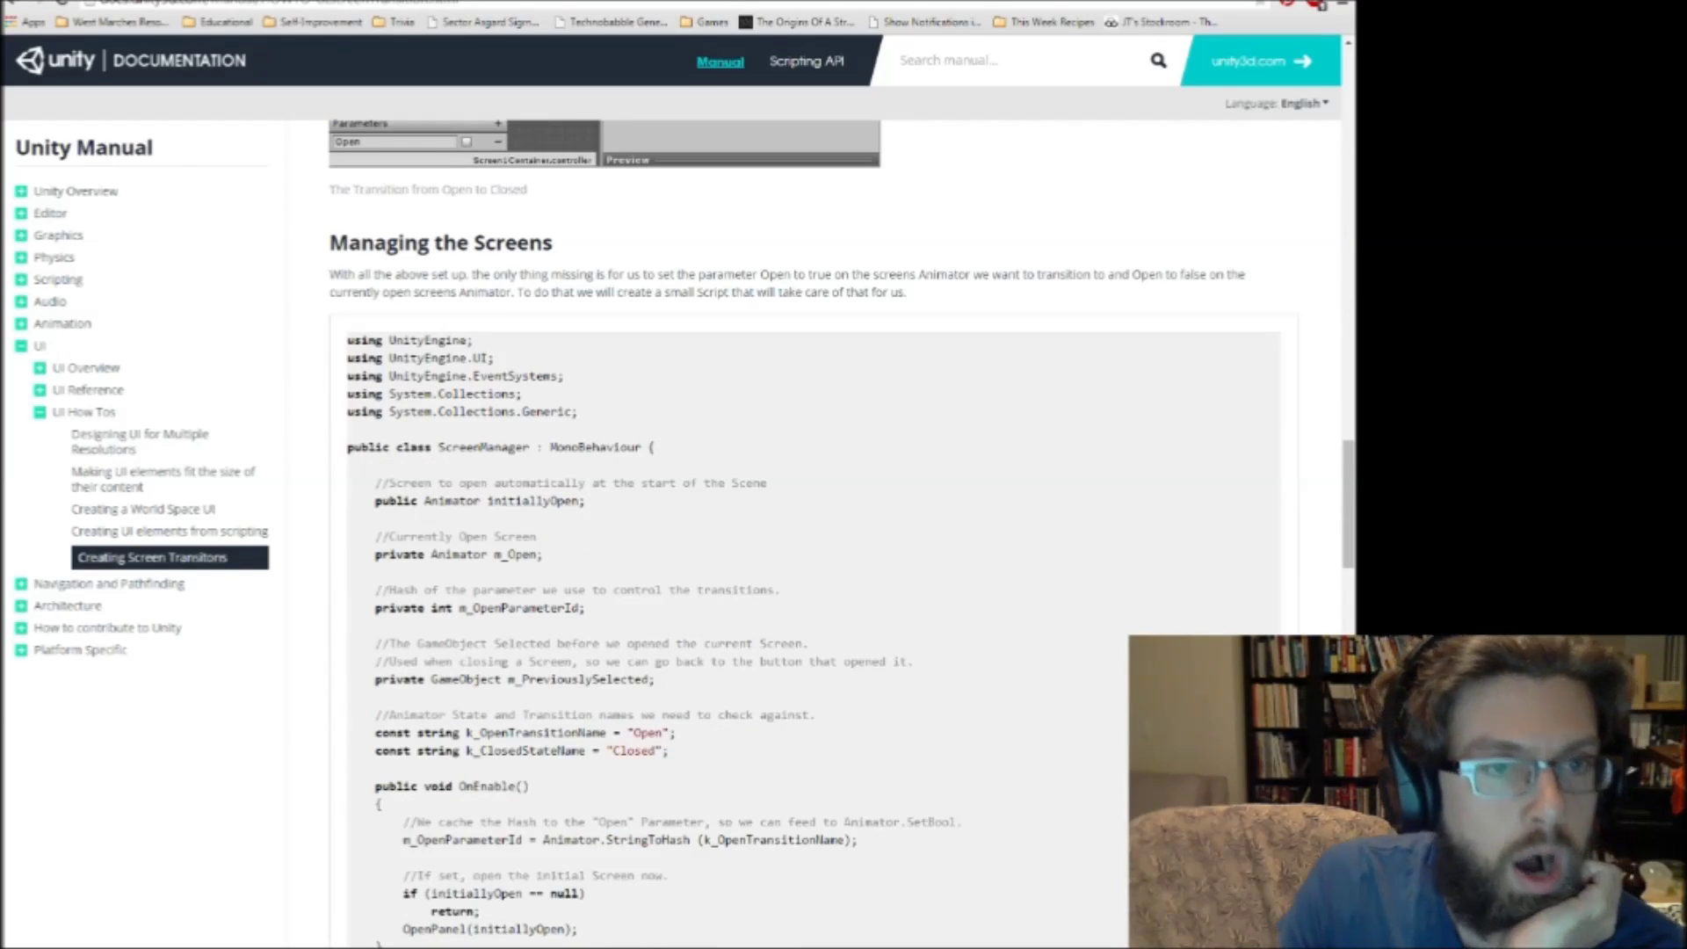
{"action": "scroll", "coordinate": [790, 527], "scroll_direction": "down", "scroll_amount": 13}
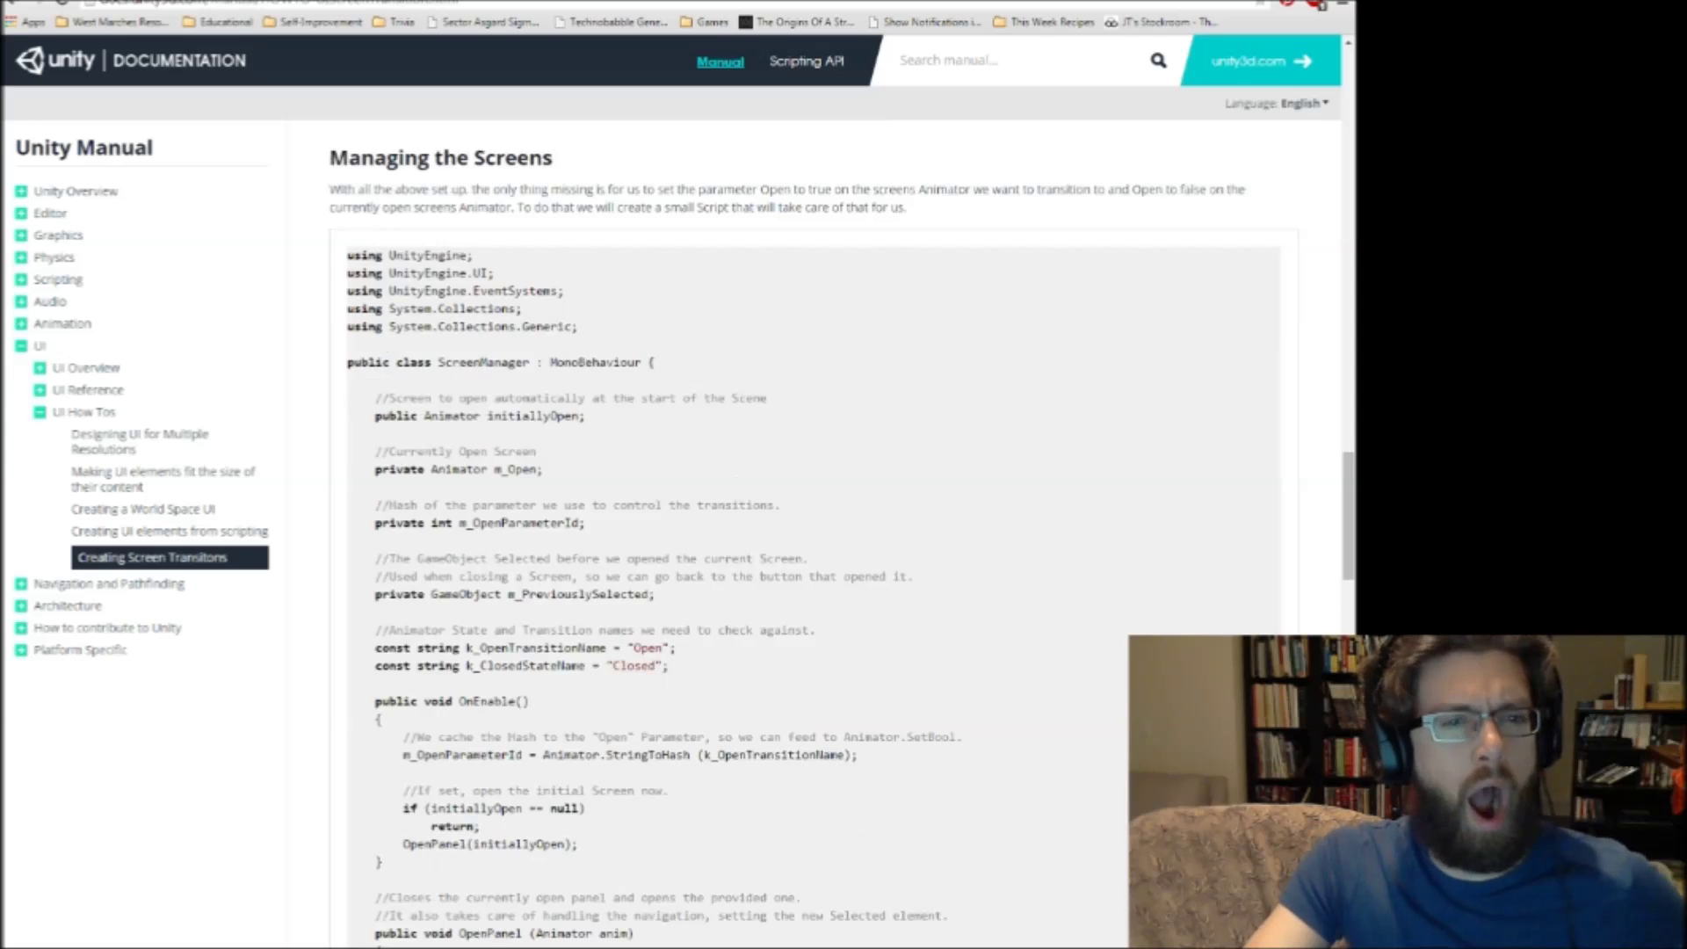
{"action": "scroll", "coordinate": [791, 527], "scroll_direction": "down", "scroll_amount": 5}
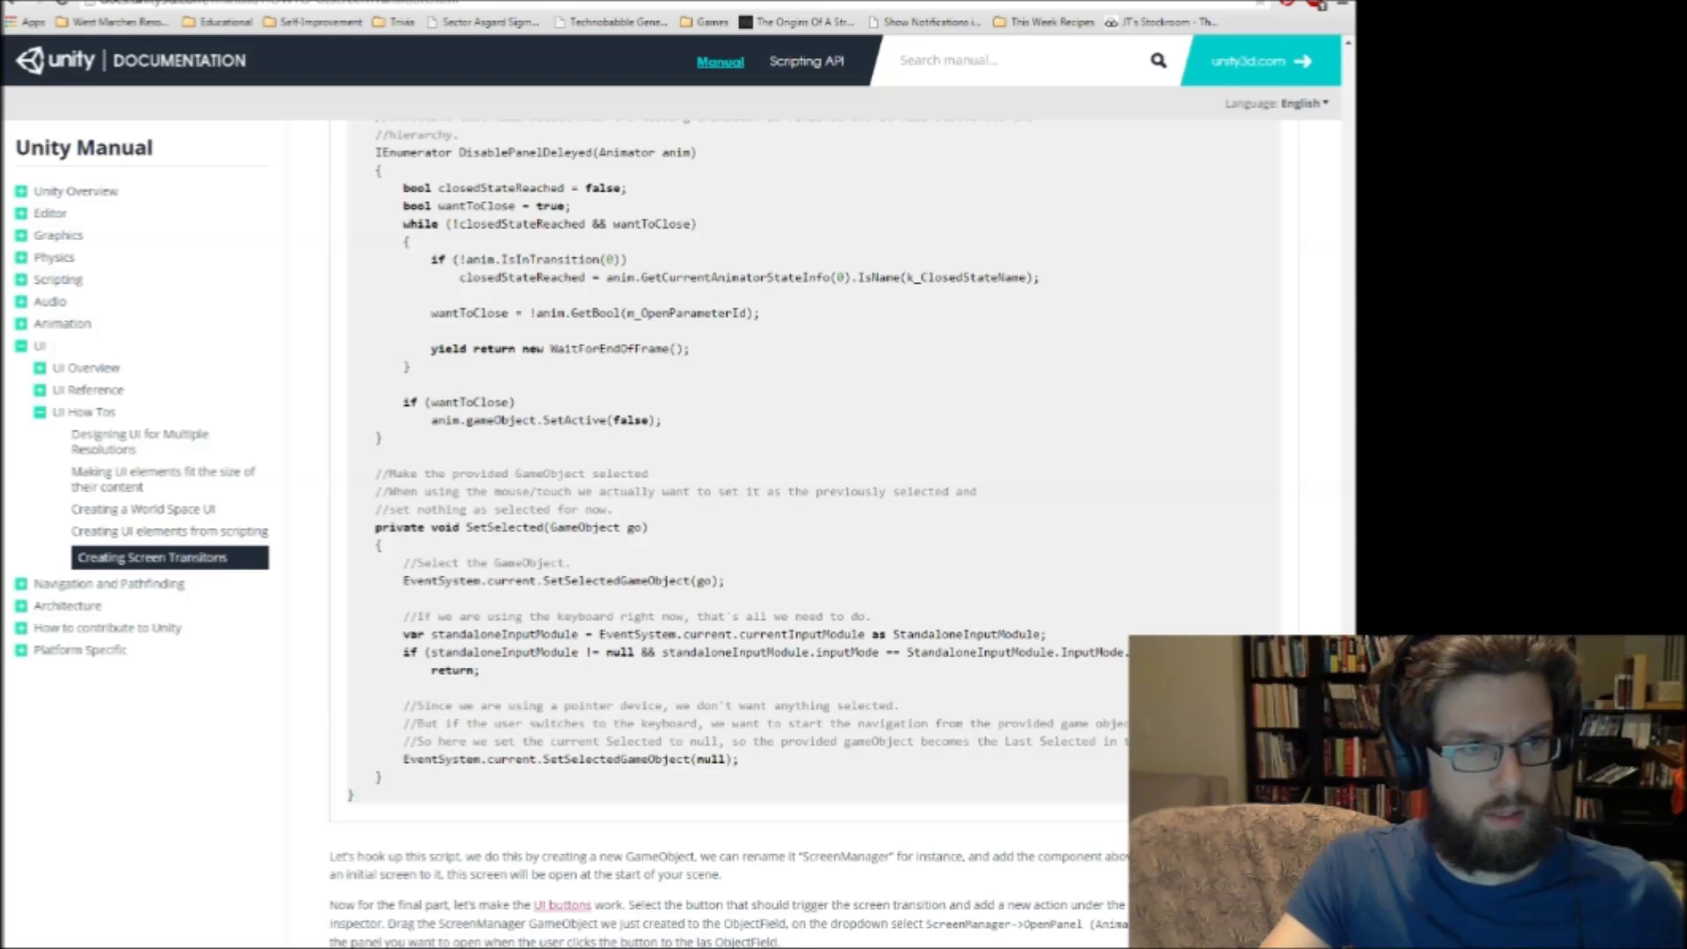
{"action": "scroll", "coordinate": [791, 527], "scroll_direction": "down", "scroll_amount": 6}
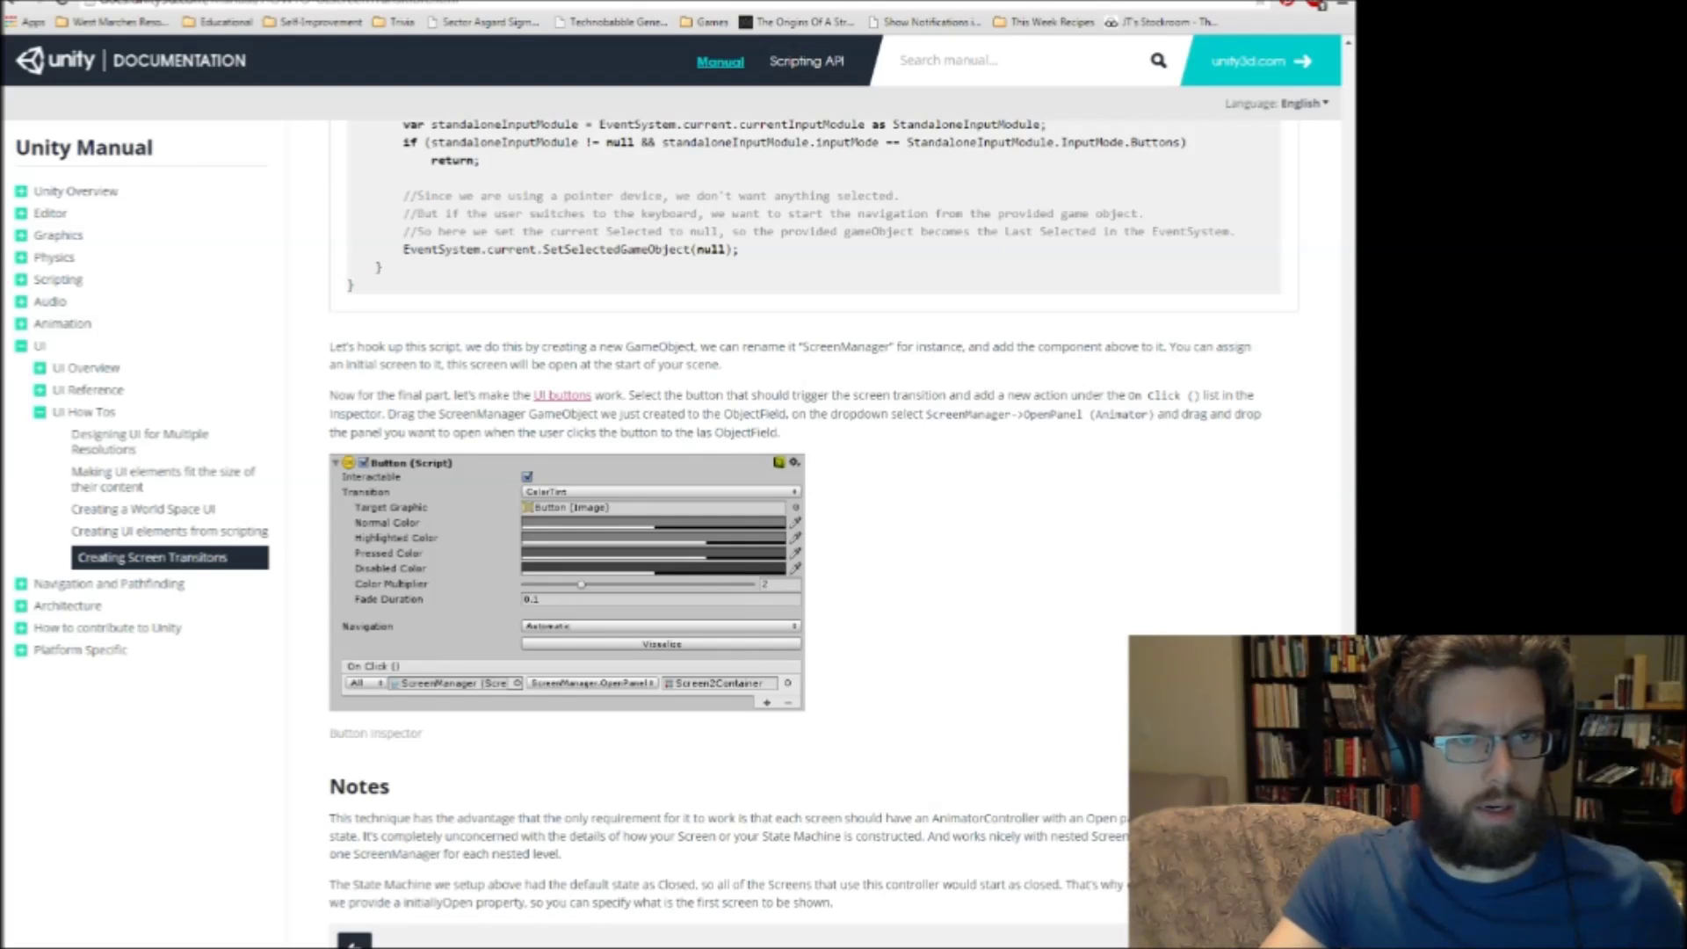
{"action": "scroll", "coordinate": [791, 527], "scroll_direction": "down", "scroll_amount": 2}
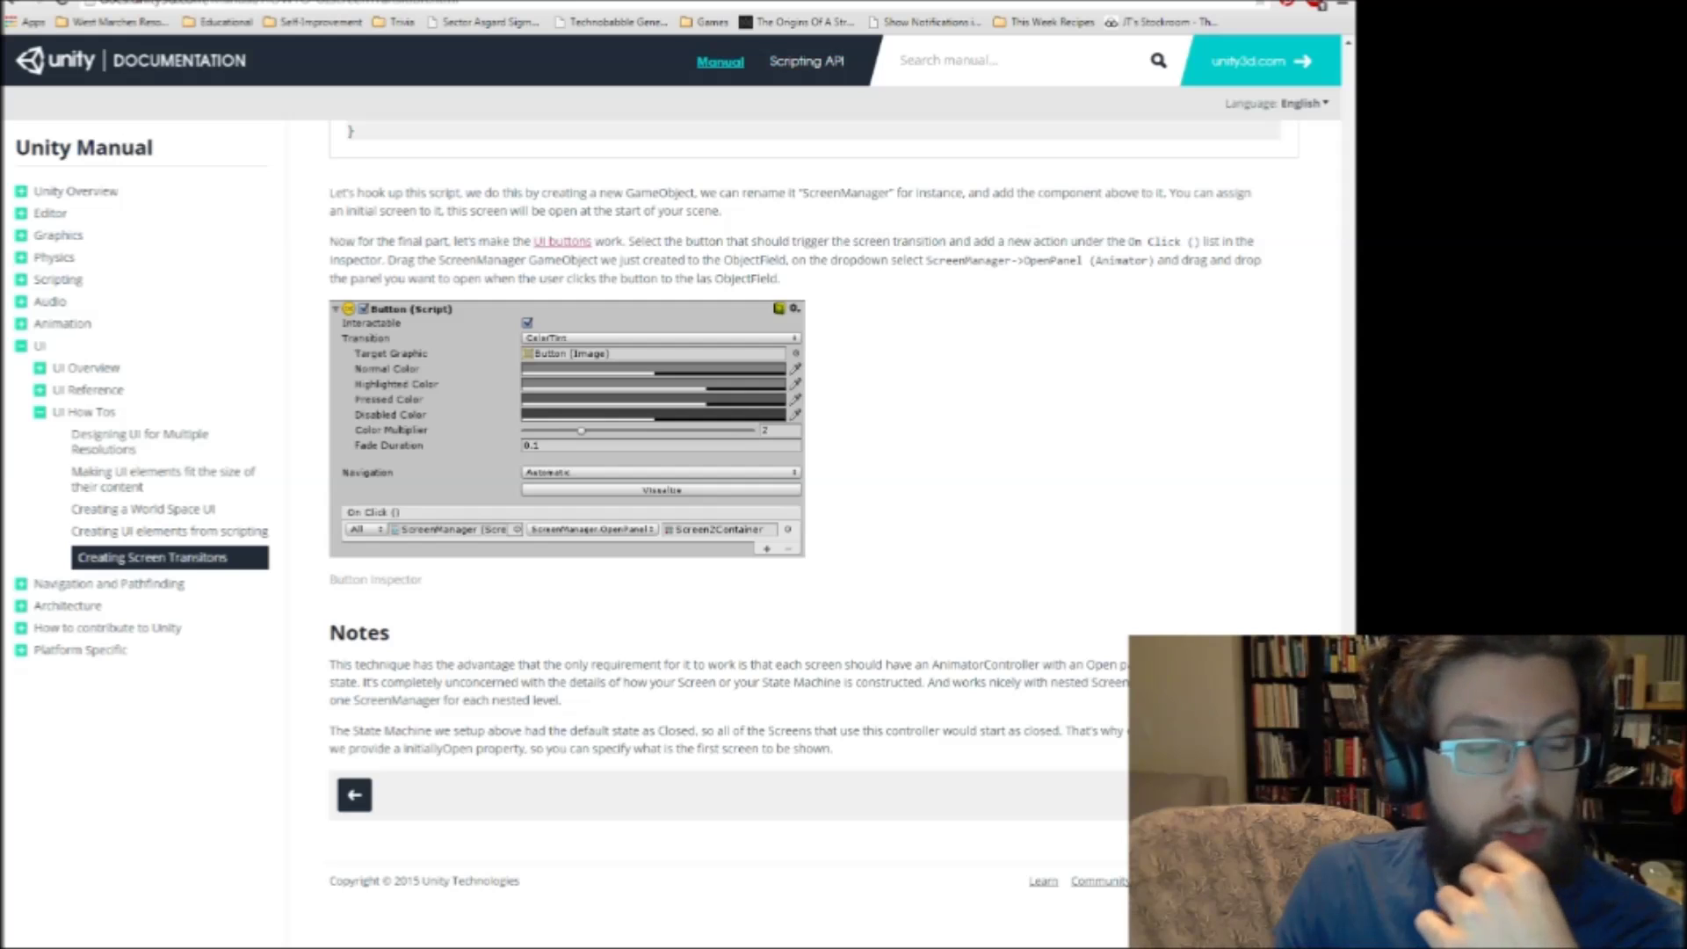
Open the Scripting API reference and browse the list of classes under UnityEngine.UI.
{"action": "left_click", "coordinate": [806, 61]}
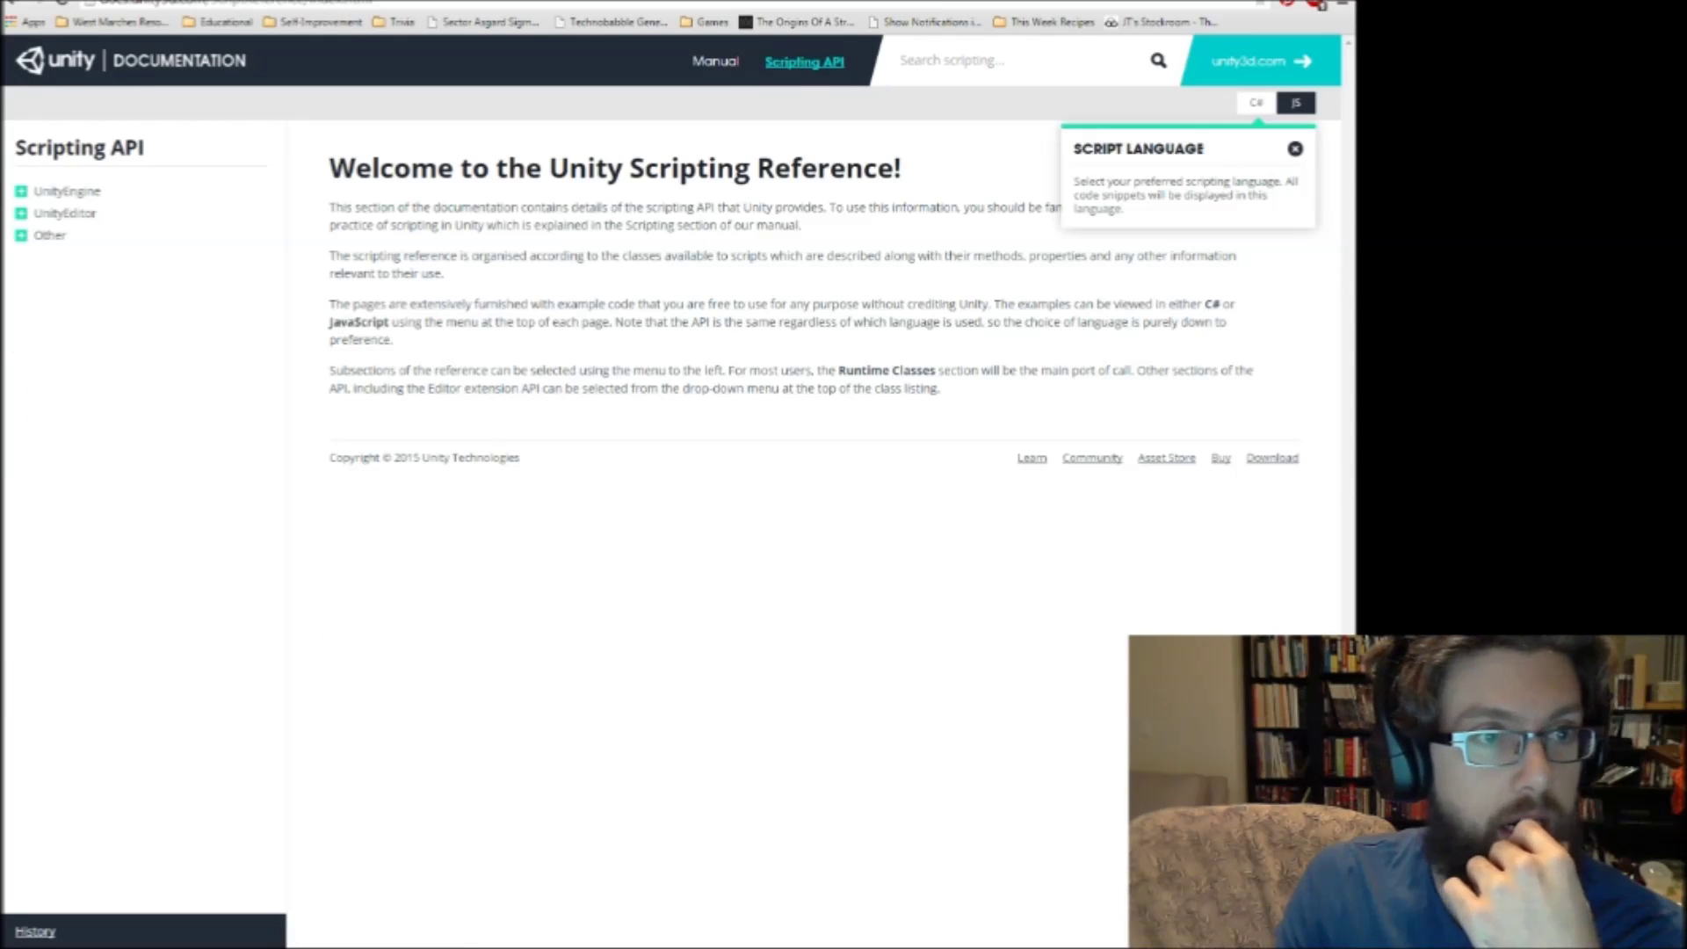
{"action": "left_click", "coordinate": [21, 191]}
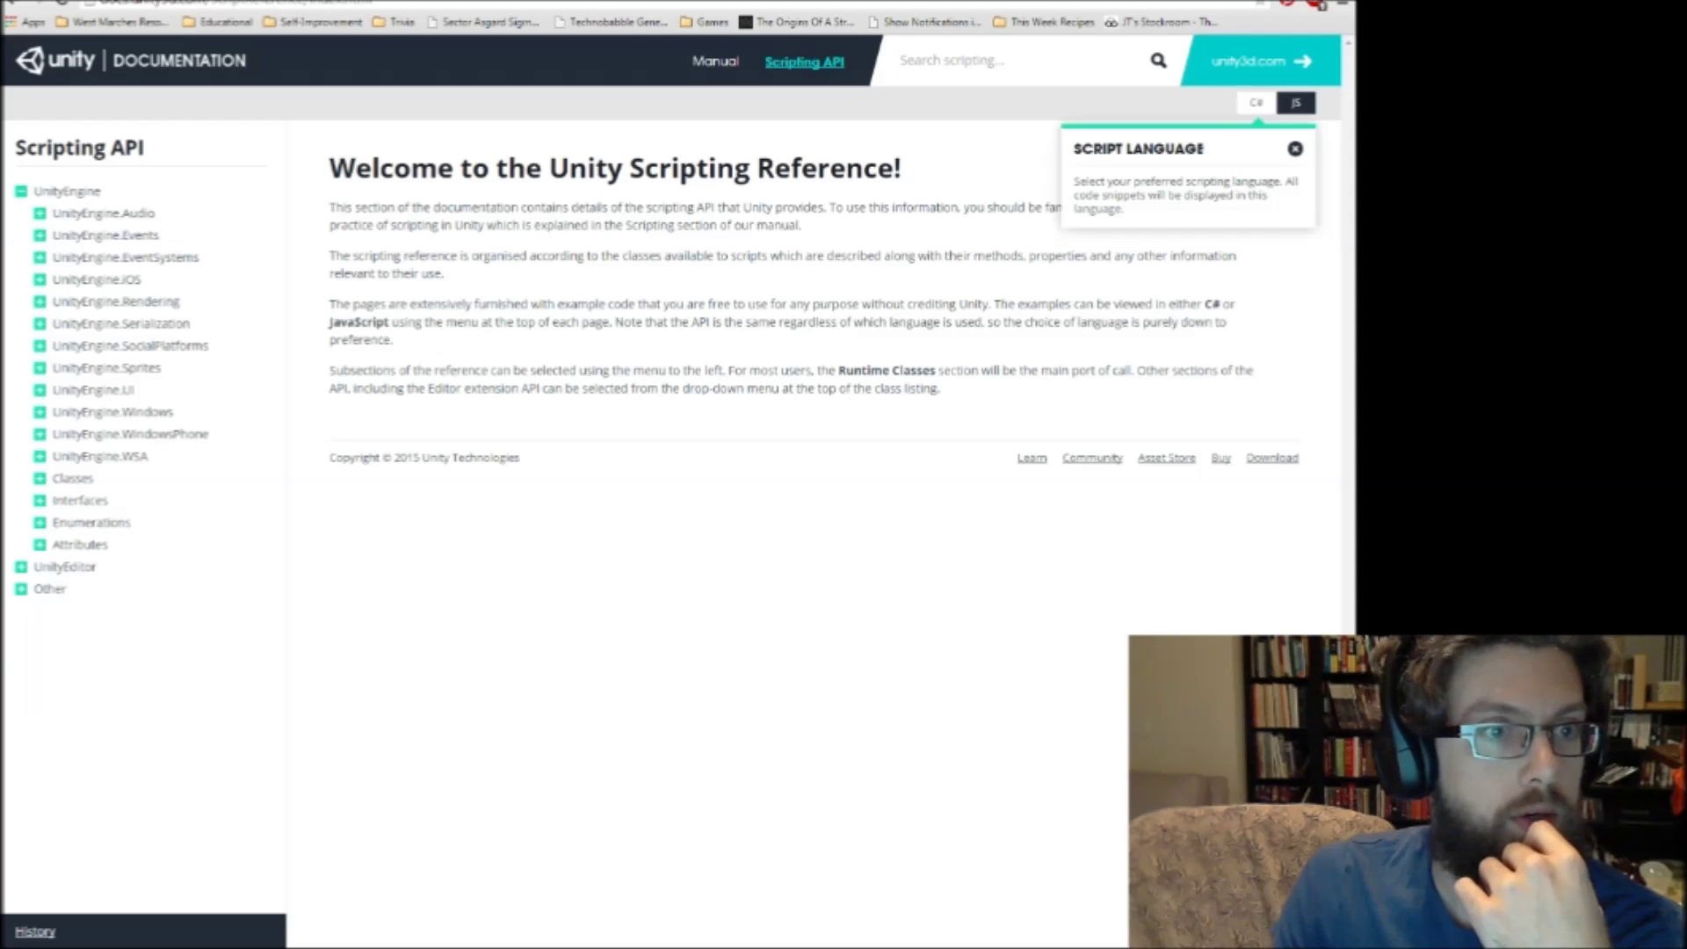
{"action": "left_click", "coordinate": [39, 389]}
{"action": "left_click", "coordinate": [39, 389]}
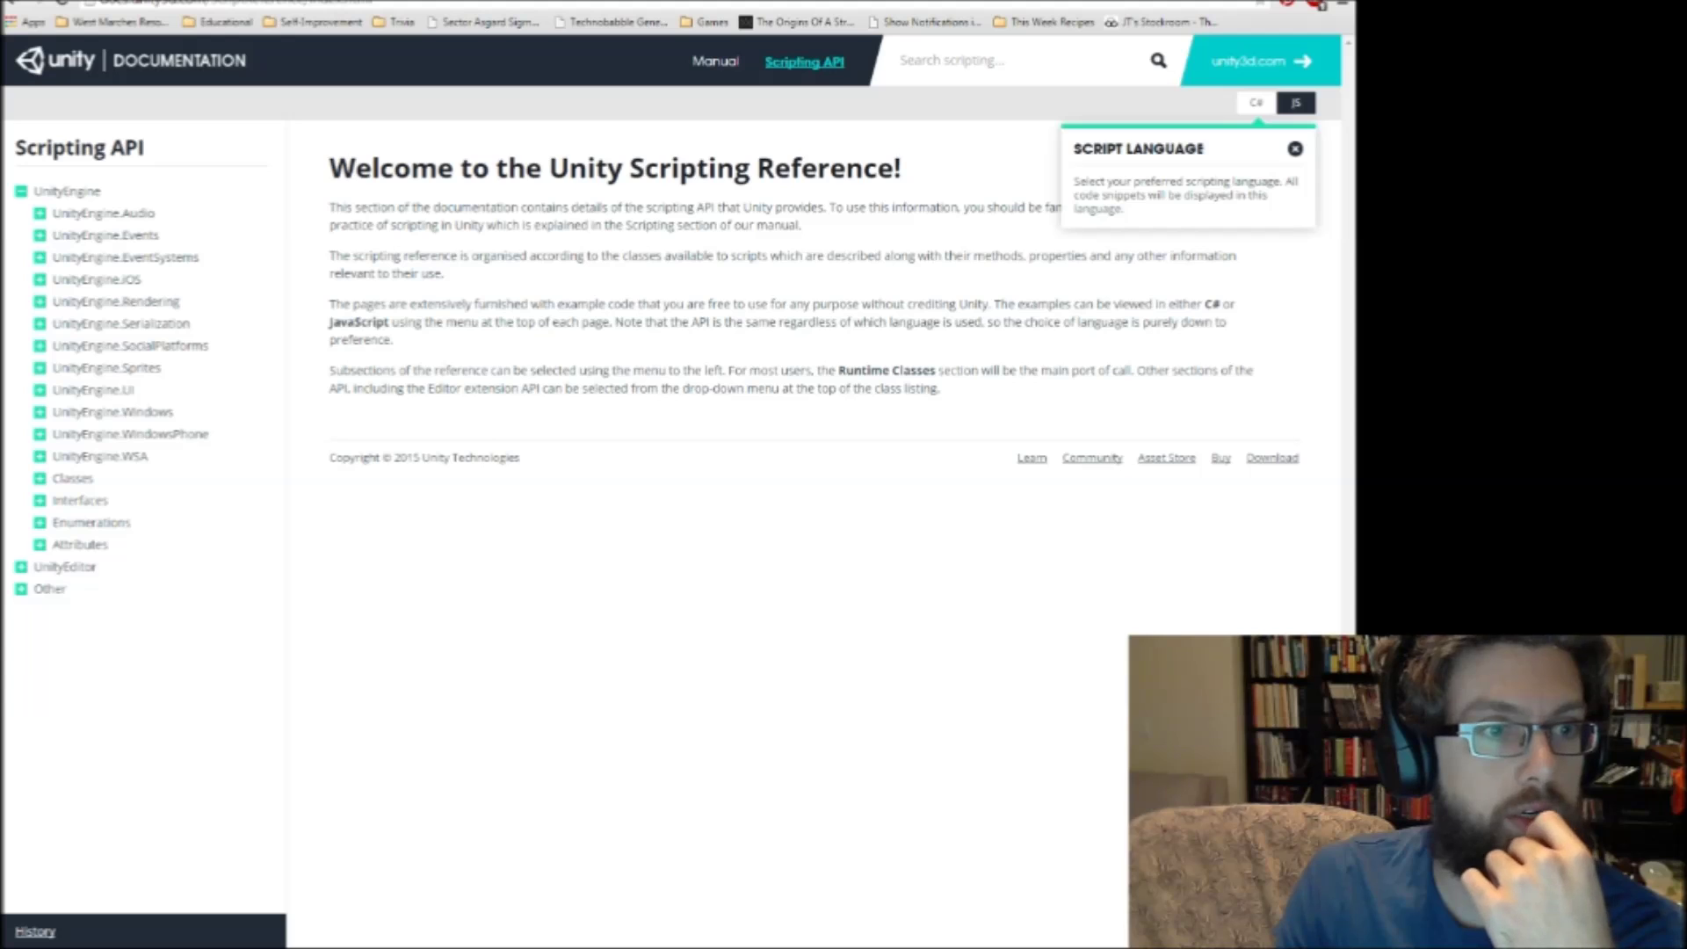
{"action": "left_click", "coordinate": [39, 390]}
{"action": "left_click", "coordinate": [58, 411]}
{"action": "scroll", "coordinate": [167, 364], "scroll_direction": "down", "scroll_amount": 5}
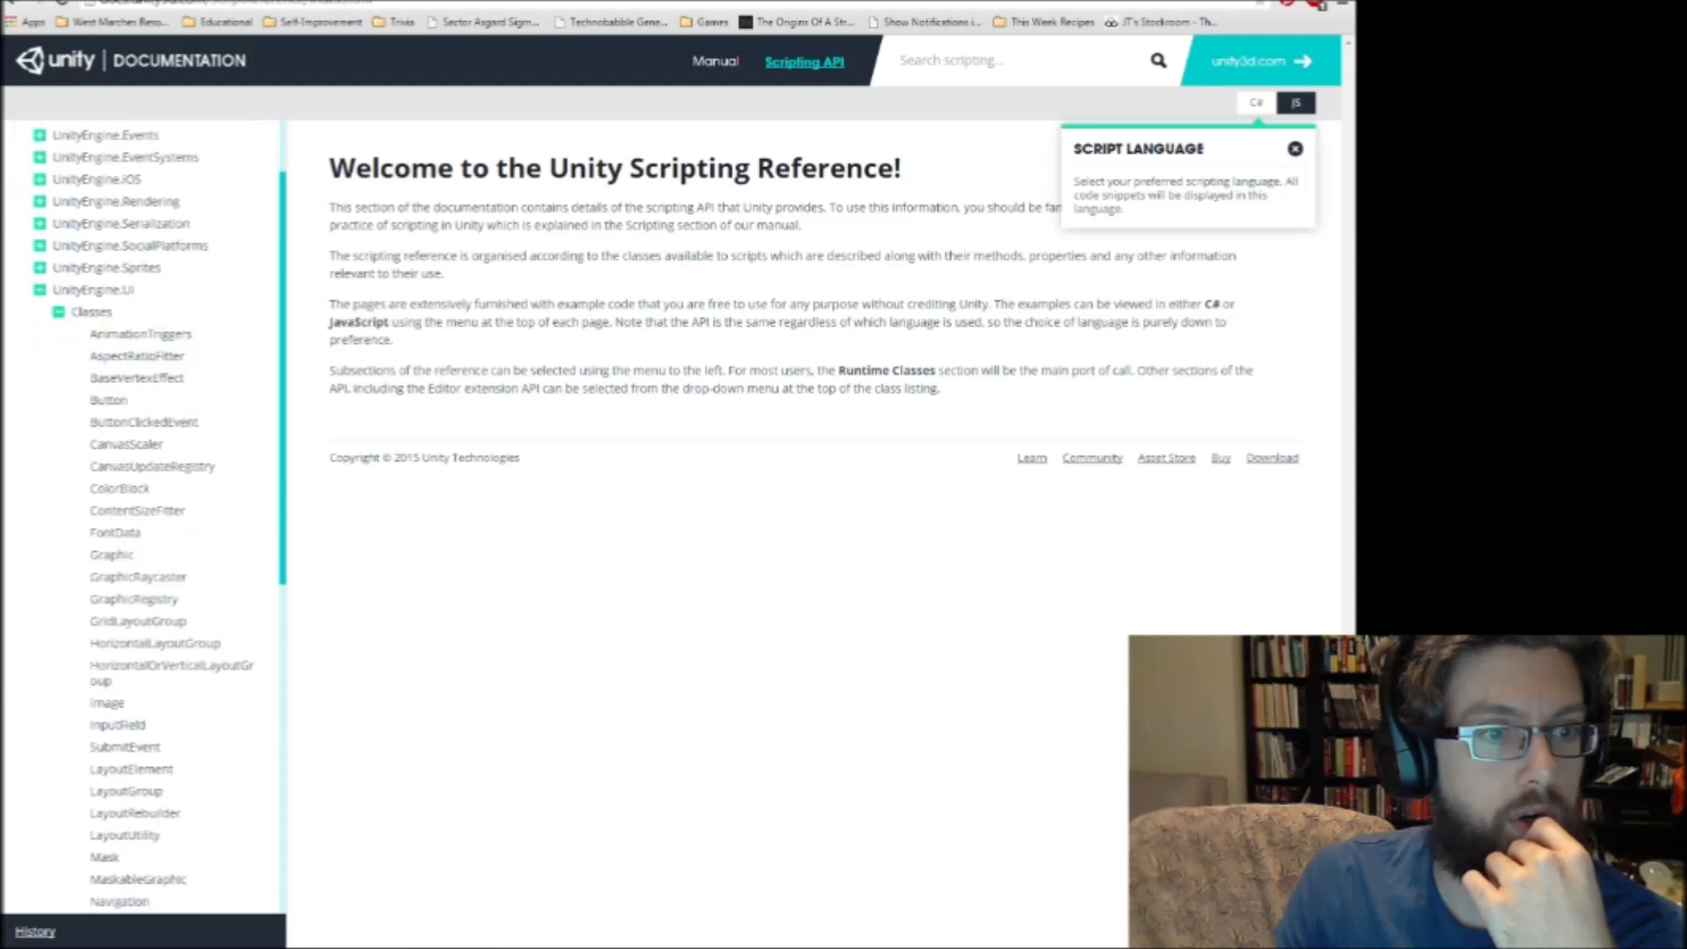
{"action": "scroll", "coordinate": [114, 226], "scroll_direction": "up", "scroll_amount": 2}
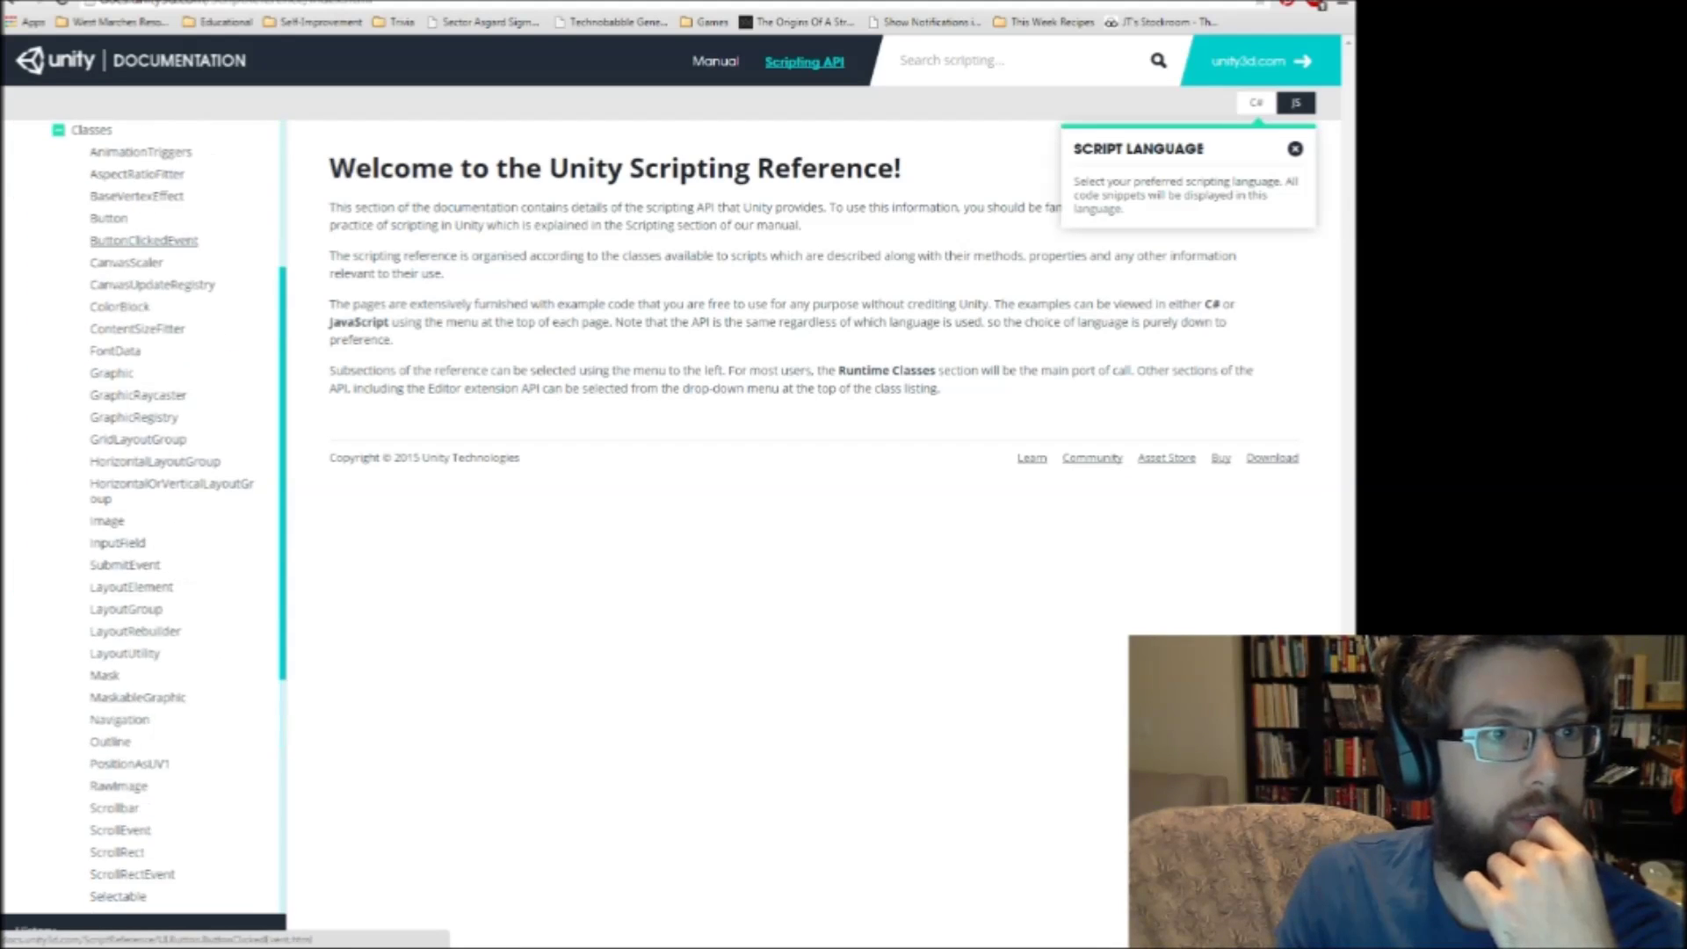
Open the Button class reference, skim its variables and functions down to Static Functions, and switch back to the Unity editor.
{"action": "left_click", "coordinate": [109, 218]}
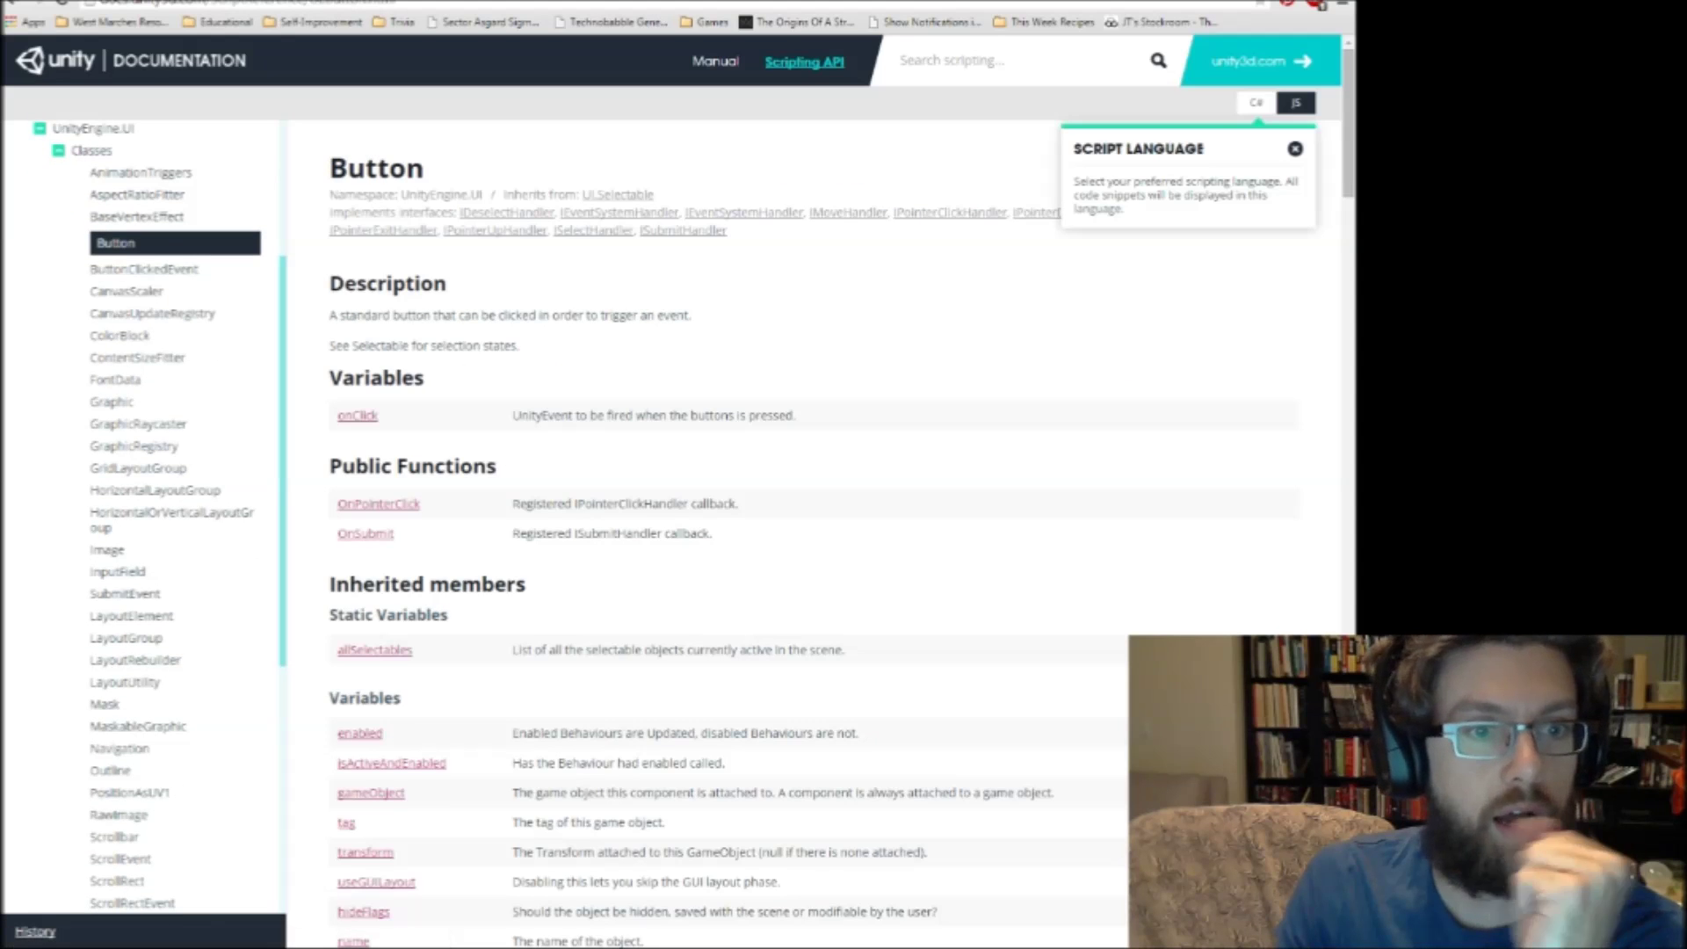
{"action": "scroll", "coordinate": [791, 527], "scroll_direction": "down", "scroll_amount": 2}
{"action": "scroll", "coordinate": [791, 370], "scroll_direction": "down", "scroll_amount": 12}
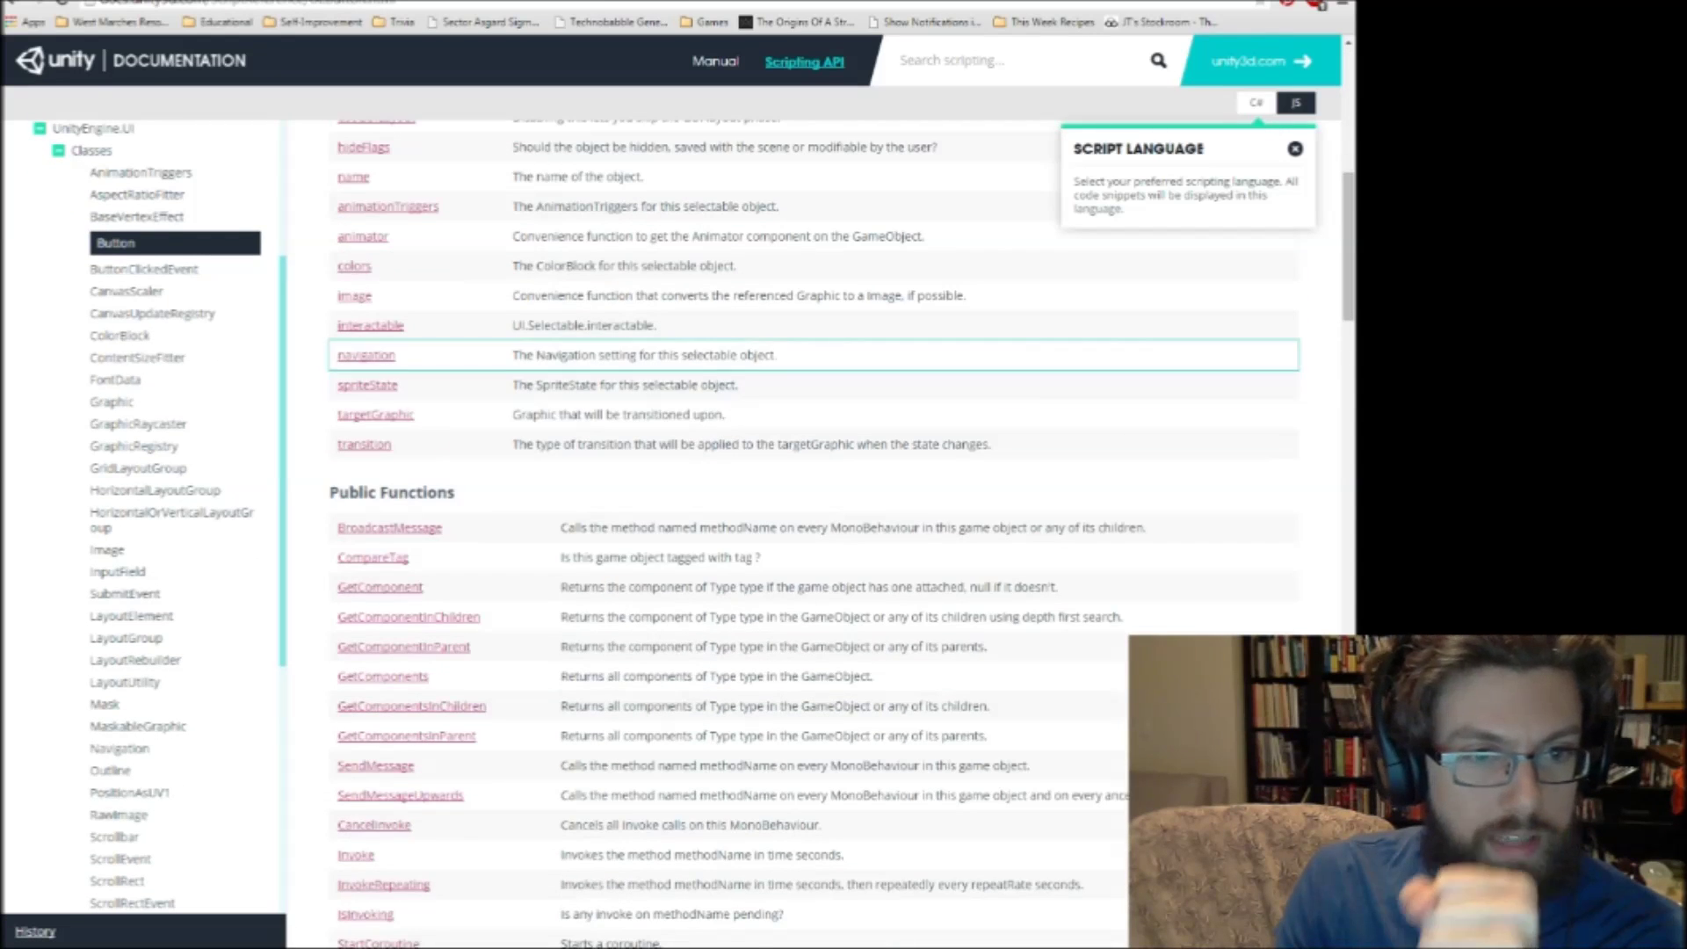
{"action": "scroll", "coordinate": [790, 370], "scroll_direction": "down", "scroll_amount": 12}
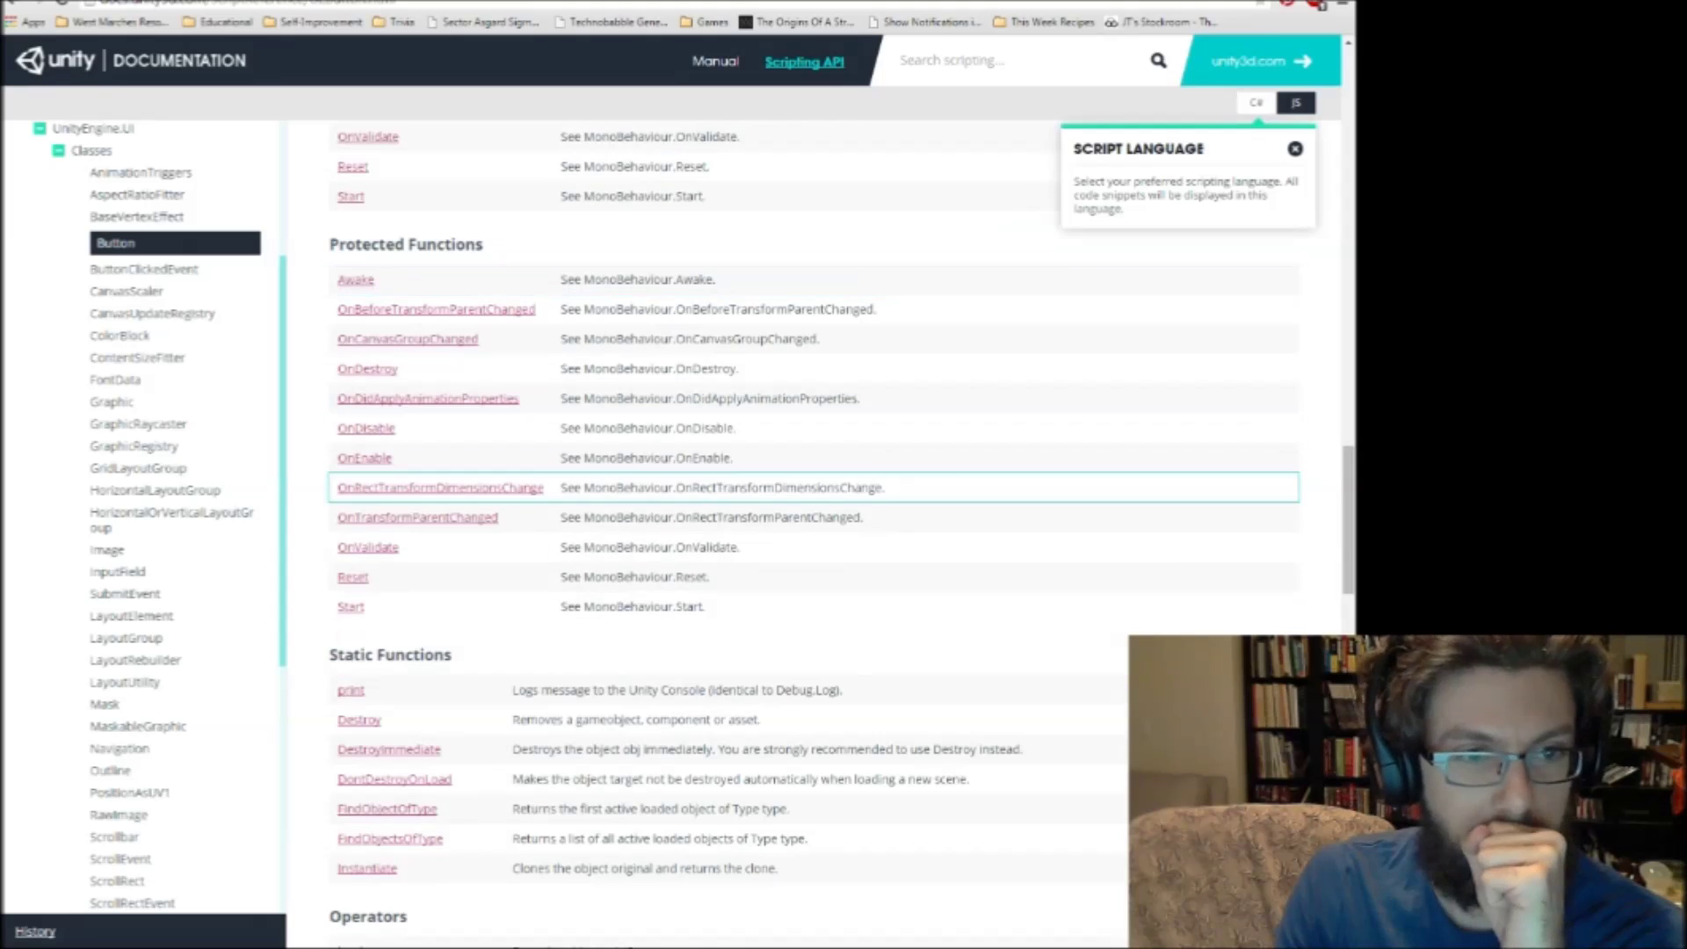
{"action": "key", "text": "alt+Tab"}
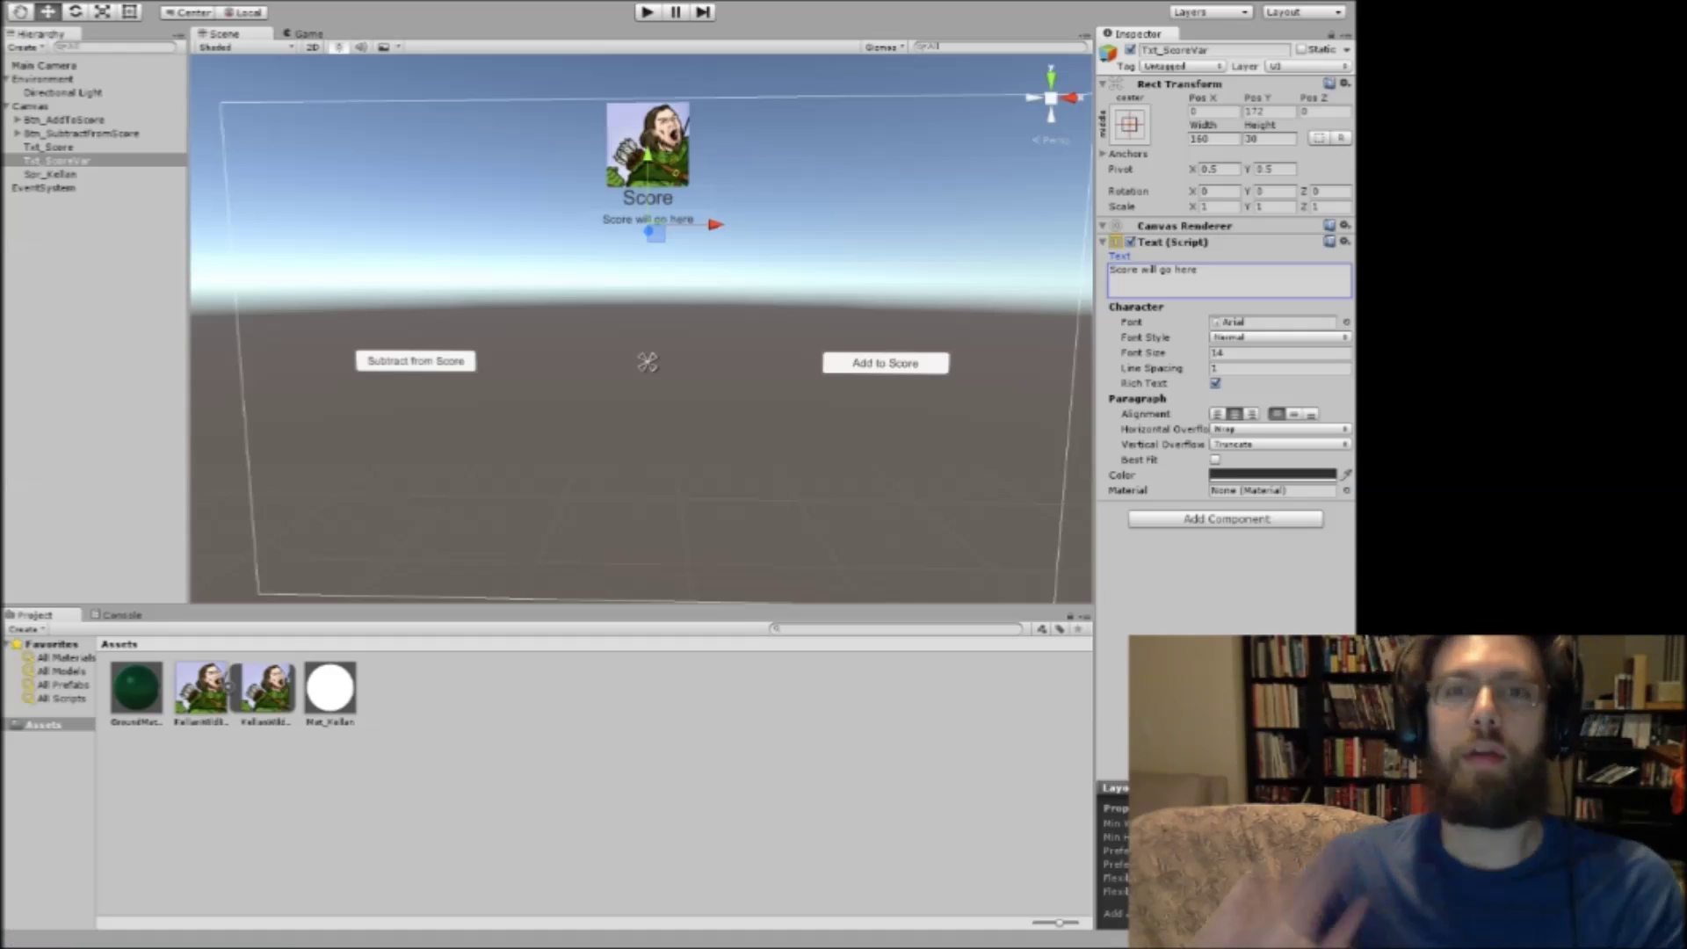